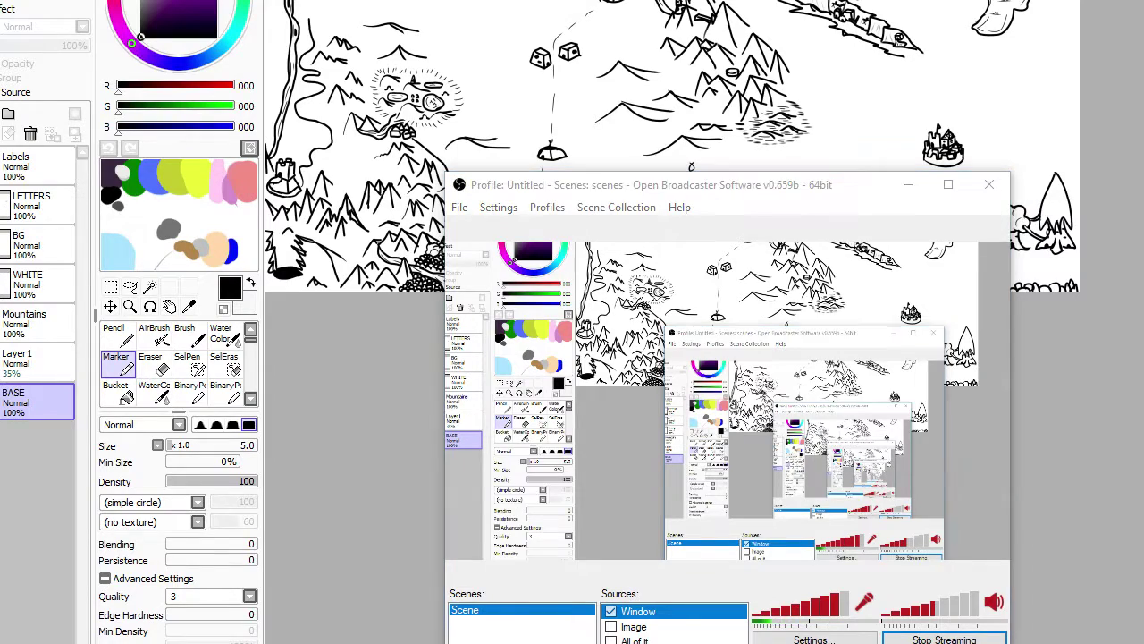
Step: Switch to the MAP.sai drawing in PaintTool SAI and enlarge its window to show more of the canvas
{"action": "key", "text": "alt+Tab"}
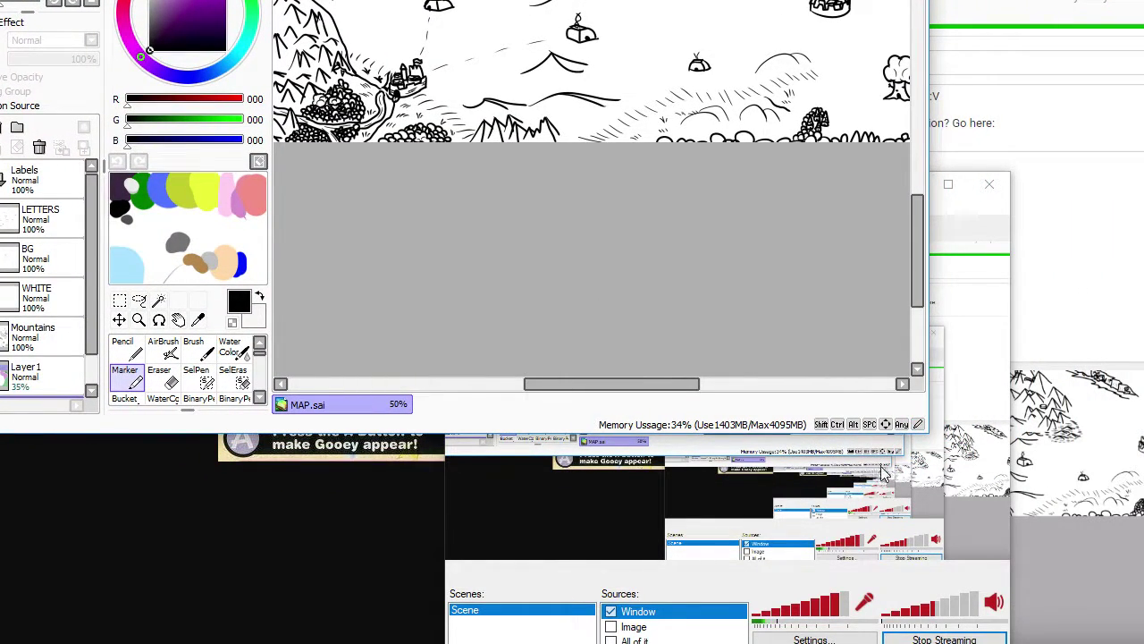
{"action": "mouse_move", "coordinate": [928, 440]}
{"action": "left_mouse_down"}
{"action": "mouse_move", "coordinate": [923, 420]}
{"action": "mouse_move", "coordinate": [1113, 643]}
{"action": "mouse_move", "coordinate": [1102, 643]}
{"action": "left_mouse_up"}
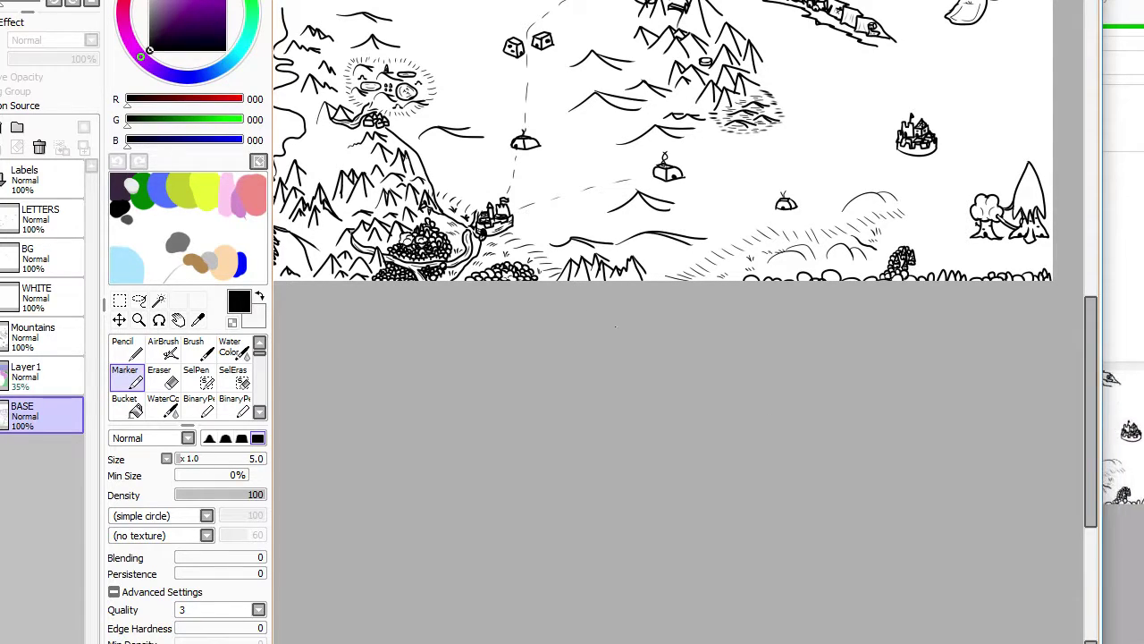
{"action": "scroll", "coordinate": [549, 298], "scroll_direction": "down", "scroll_amount": 1}
{"action": "scroll", "coordinate": [549, 297], "scroll_direction": "up", "scroll_amount": 2}
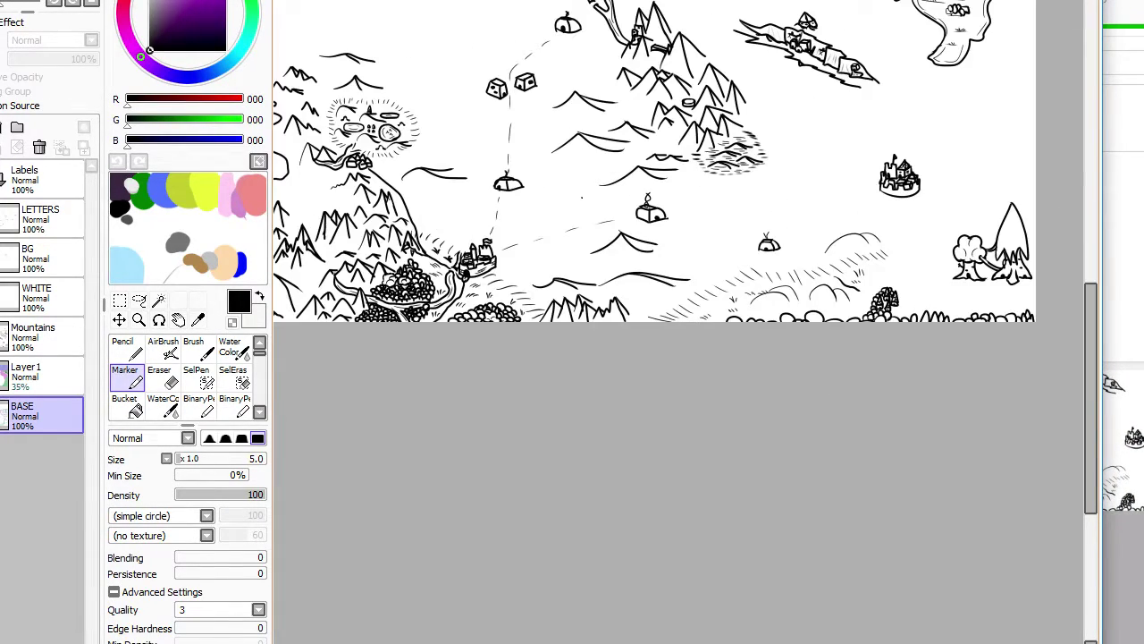
{"action": "scroll", "coordinate": [617, 312], "scroll_direction": "down", "scroll_amount": 1}
{"action": "scroll", "coordinate": [686, 329], "scroll_direction": "up", "scroll_amount": 2}
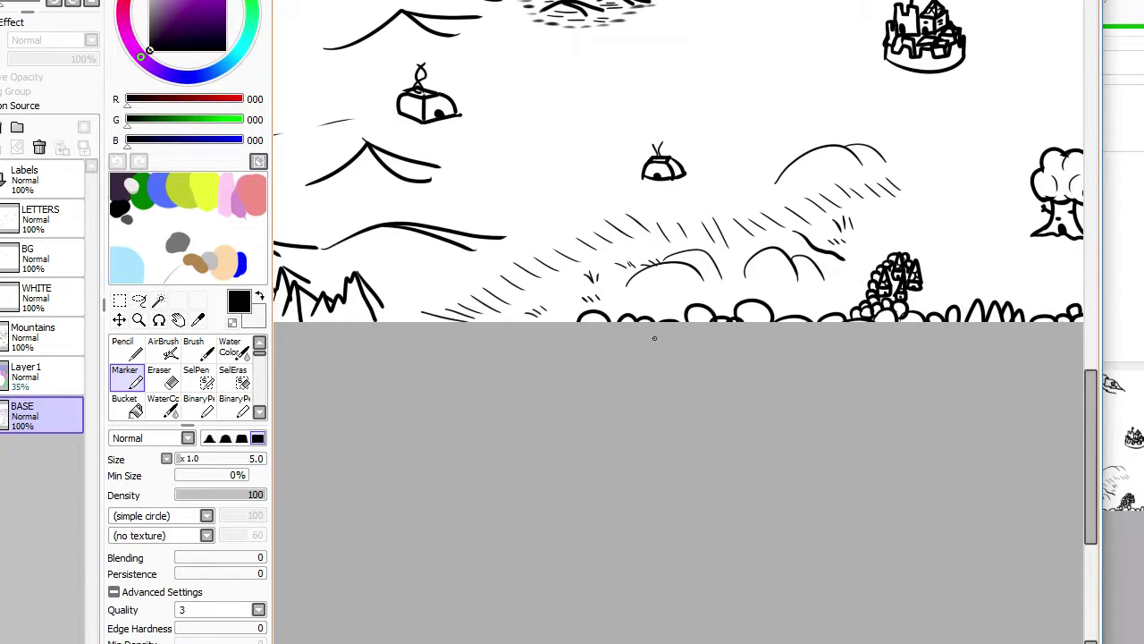
Step: Compare the map's line art with the region colours of Layer1 and with the rough sketch on the BASE layer
{"action": "left_click", "coordinate": [2, 376]}
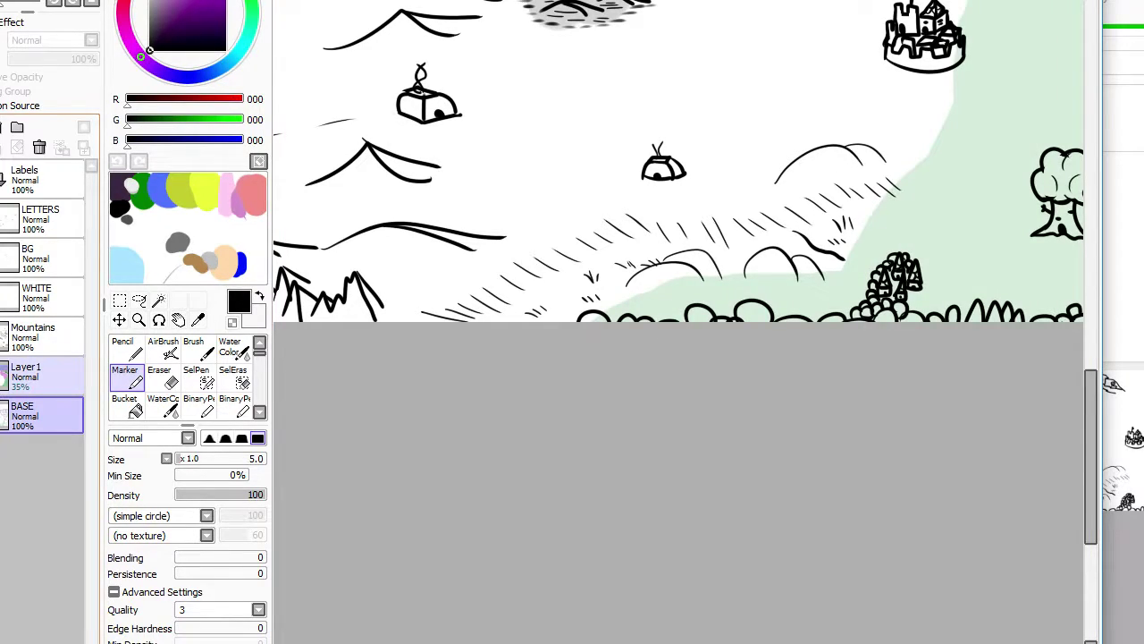
{"action": "scroll", "coordinate": [558, 322], "scroll_direction": "down", "scroll_amount": 6}
{"action": "scroll", "coordinate": [520, 259], "scroll_direction": "up", "scroll_amount": 2}
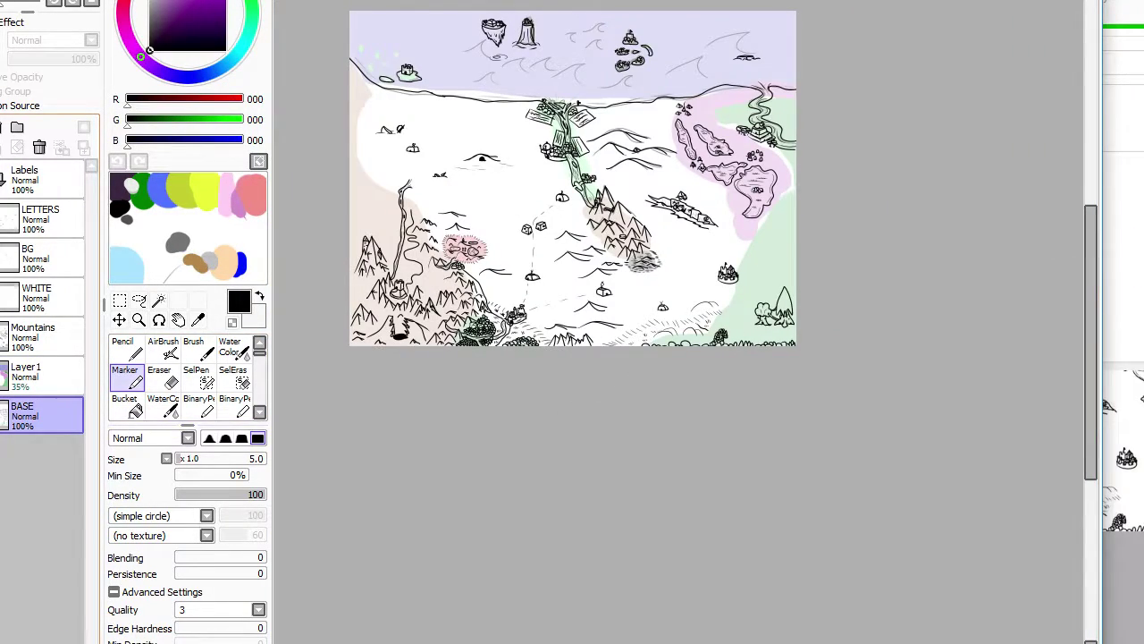
{"action": "left_click", "coordinate": [2, 415]}
{"action": "left_click", "coordinate": [2, 377]}
{"action": "scroll", "coordinate": [595, 287], "scroll_direction": "up", "scroll_amount": 2}
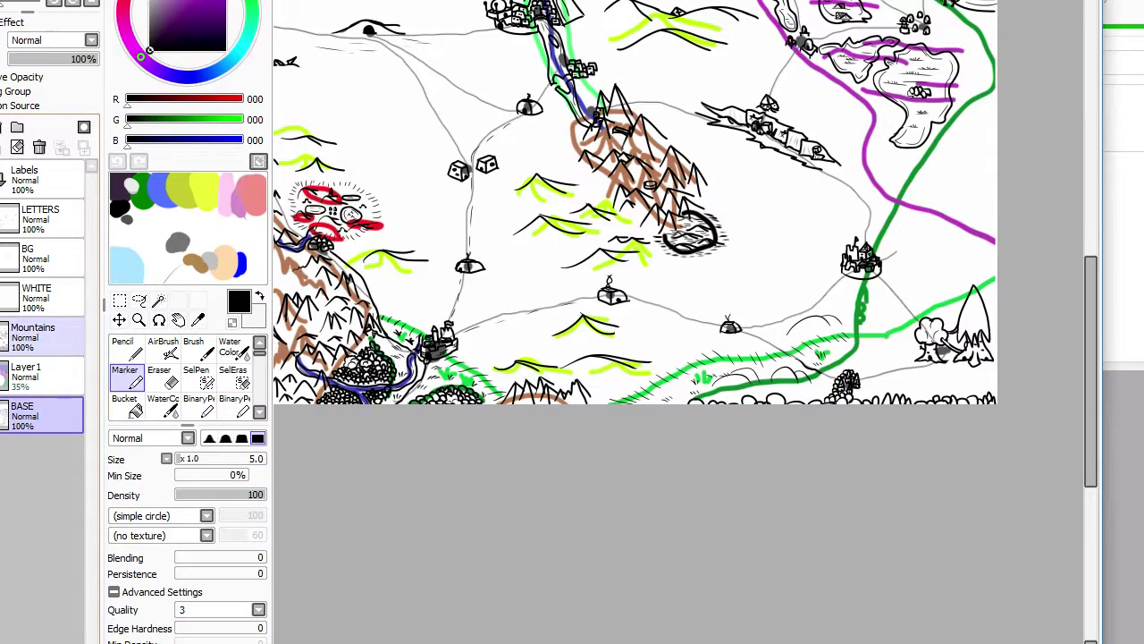
Step: Examine the BASE sketch with the Mountains layer hidden, and restore the view of the line art alone
{"action": "left_click", "coordinate": [2, 336]}
{"action": "scroll", "coordinate": [813, 343], "scroll_direction": "down", "scroll_amount": 2}
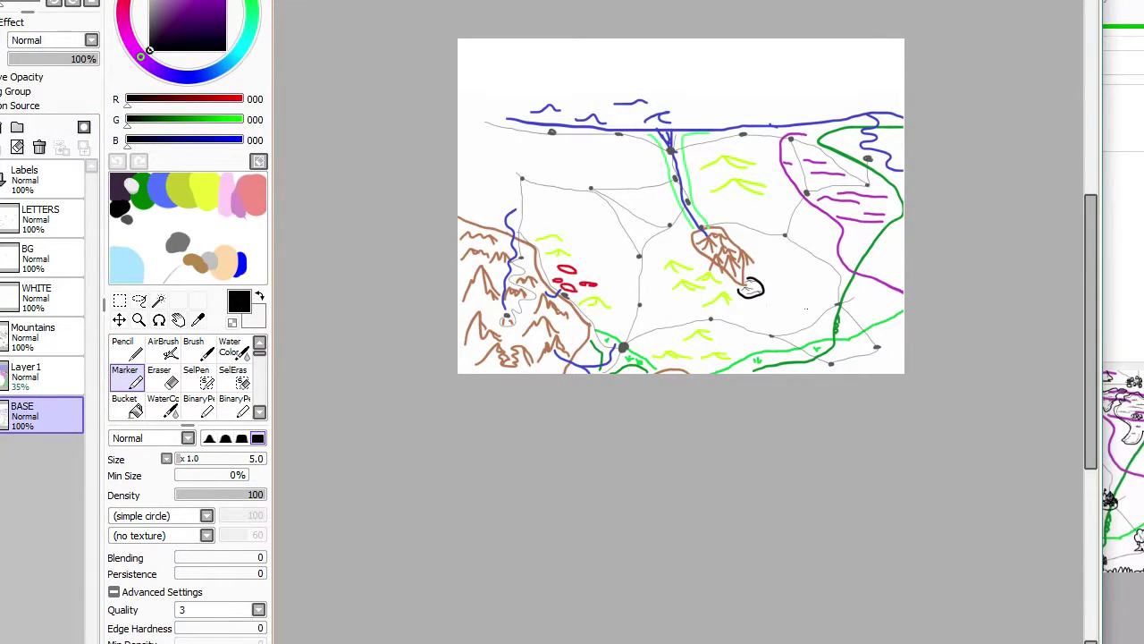
{"action": "scroll", "coordinate": [817, 304], "scroll_direction": "up", "scroll_amount": 2}
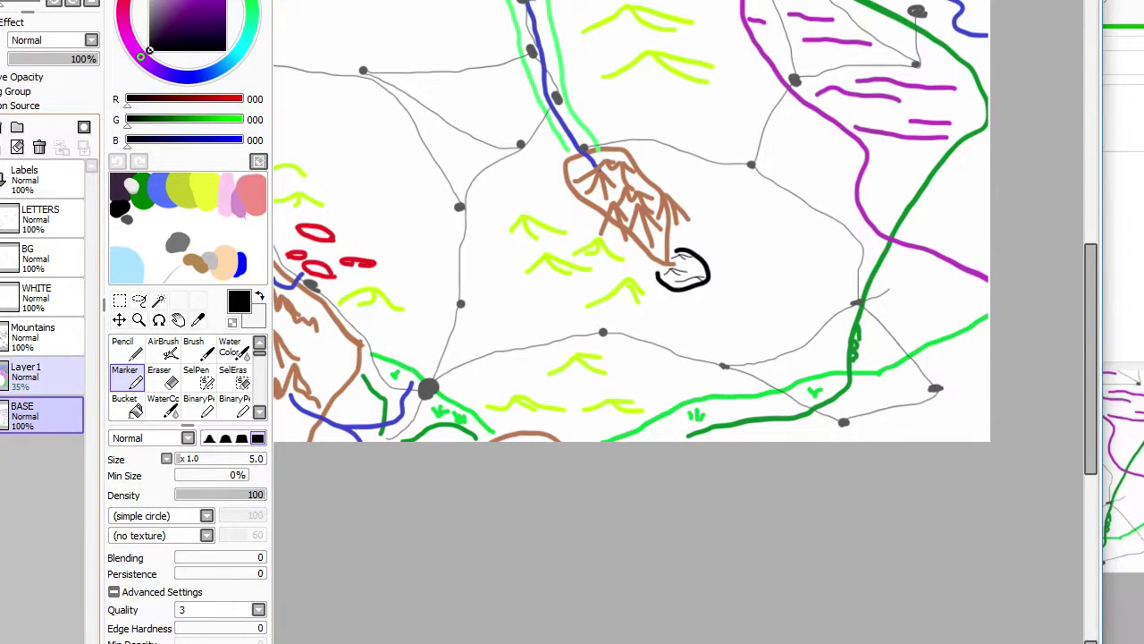
{"action": "left_click", "coordinate": [2, 336]}
{"action": "left_click", "coordinate": [2, 415]}
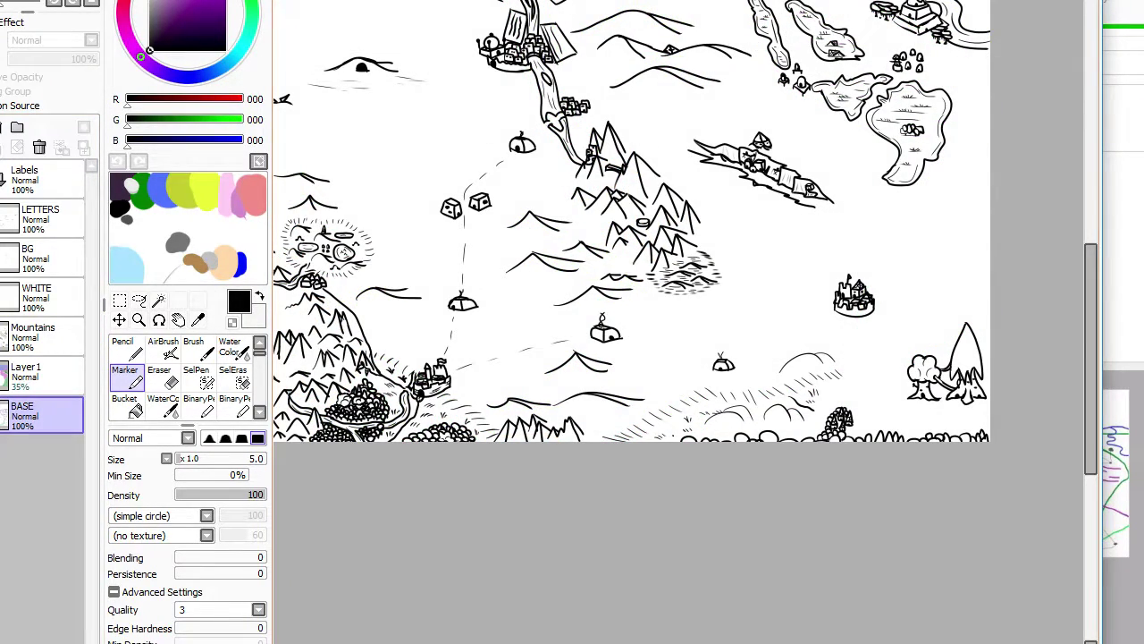
Step: Make the Mountains layer the active layer
{"action": "scroll", "coordinate": [688, 270], "scroll_direction": "down", "scroll_amount": 2}
{"action": "scroll", "coordinate": [688, 270], "scroll_direction": "up", "scroll_amount": 6}
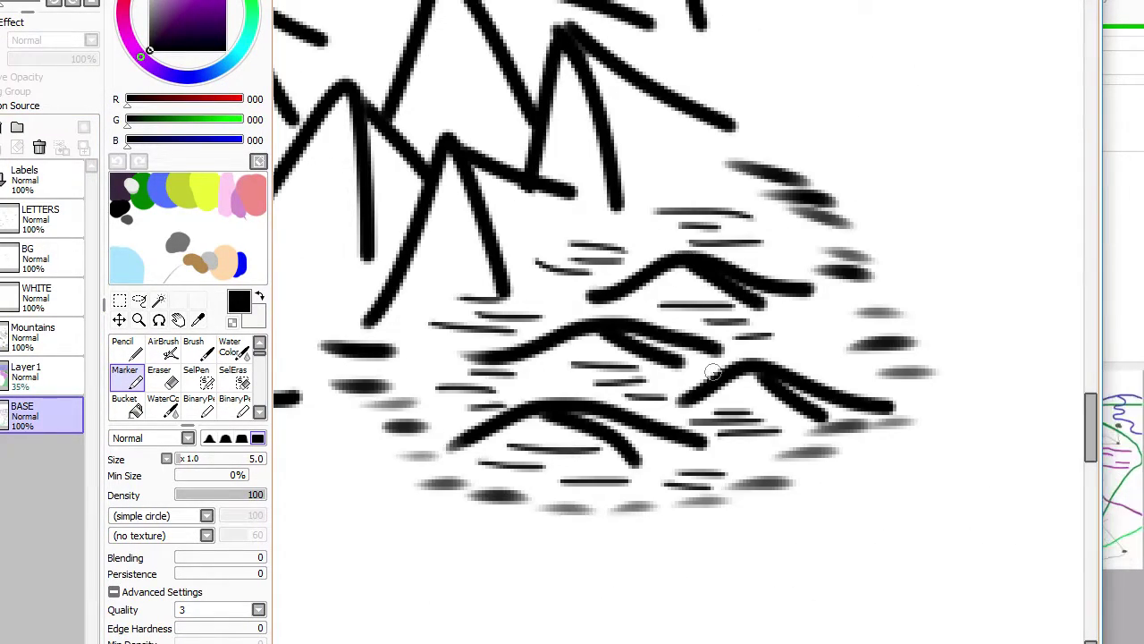
{"action": "scroll", "coordinate": [713, 372], "scroll_direction": "down", "scroll_amount": 5}
{"action": "scroll", "coordinate": [447, 349], "scroll_direction": "down", "scroll_amount": 1}
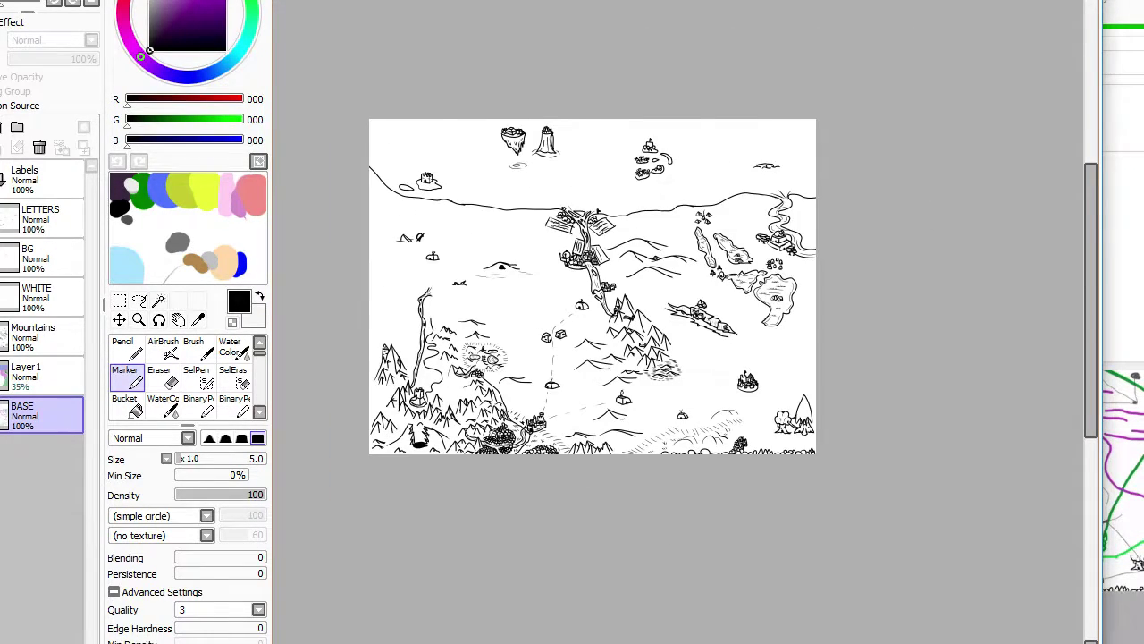
{"action": "scroll", "coordinate": [411, 335], "scroll_direction": "up", "scroll_amount": 3}
{"action": "scroll", "coordinate": [653, 412], "scroll_direction": "up", "scroll_amount": 2}
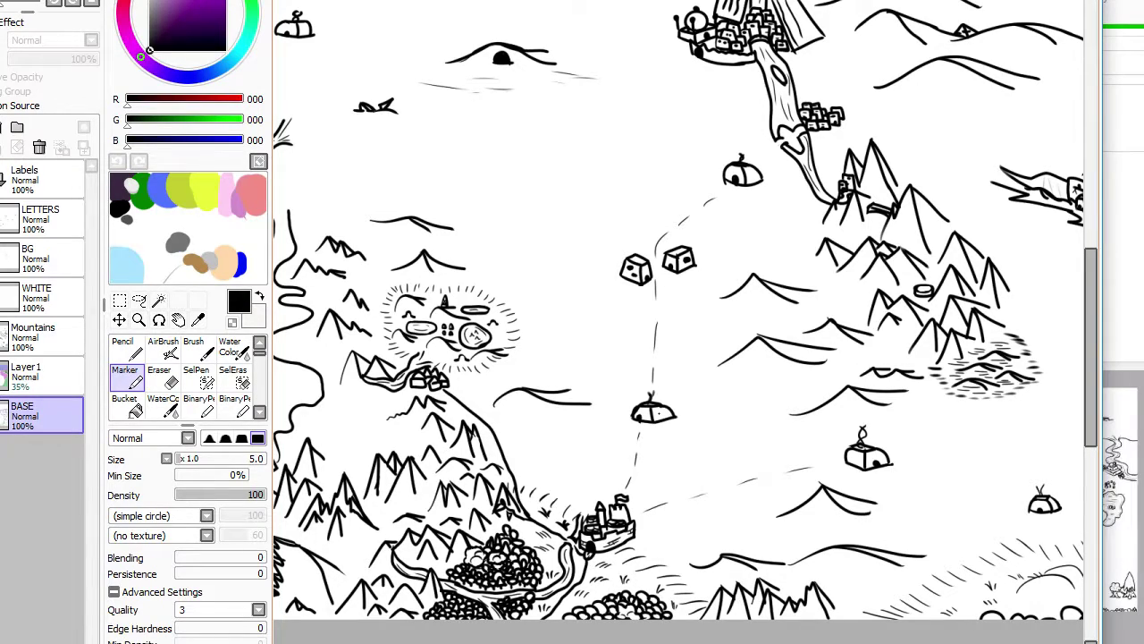
{"action": "scroll", "coordinate": [654, 412], "scroll_direction": "down", "scroll_amount": 3}
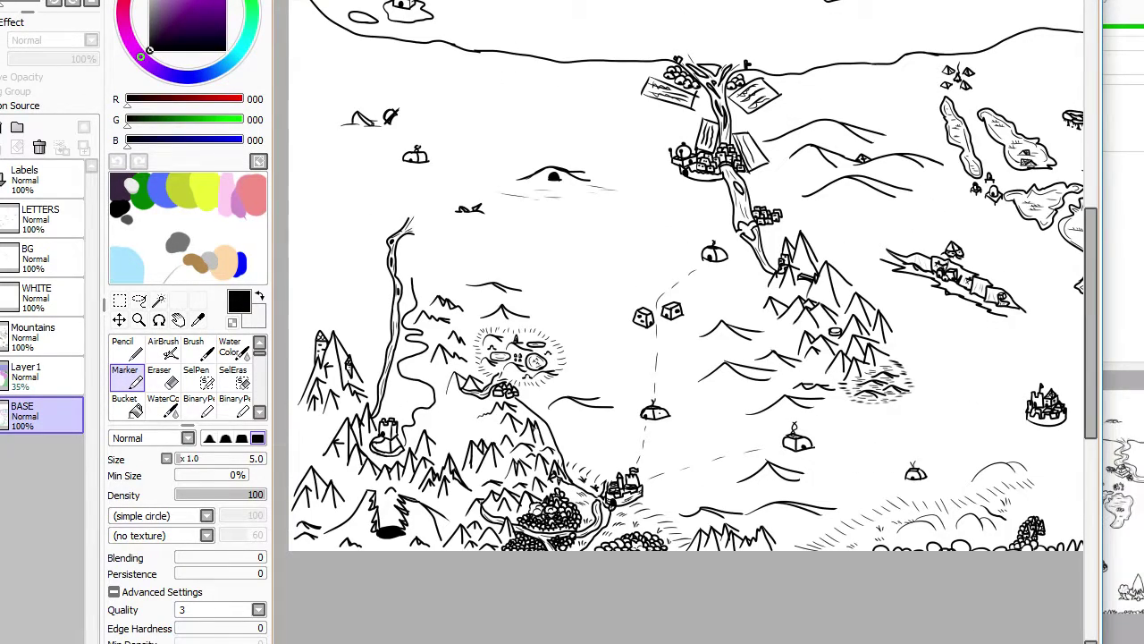
{"action": "scroll", "coordinate": [654, 412], "scroll_direction": "up", "scroll_amount": 2}
{"action": "scroll", "coordinate": [551, 373], "scroll_direction": "down", "scroll_amount": 2}
{"action": "scroll", "coordinate": [550, 373], "scroll_direction": "up", "scroll_amount": 5}
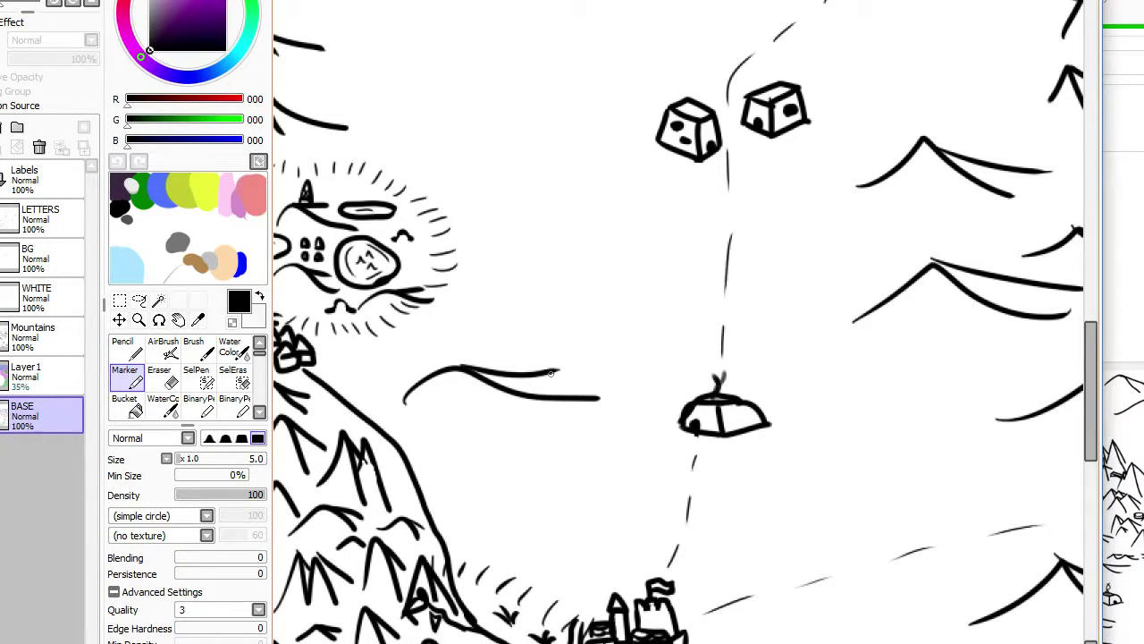
{"action": "left_click", "coordinate": [634, 307], "text": "ctrl+shift"}
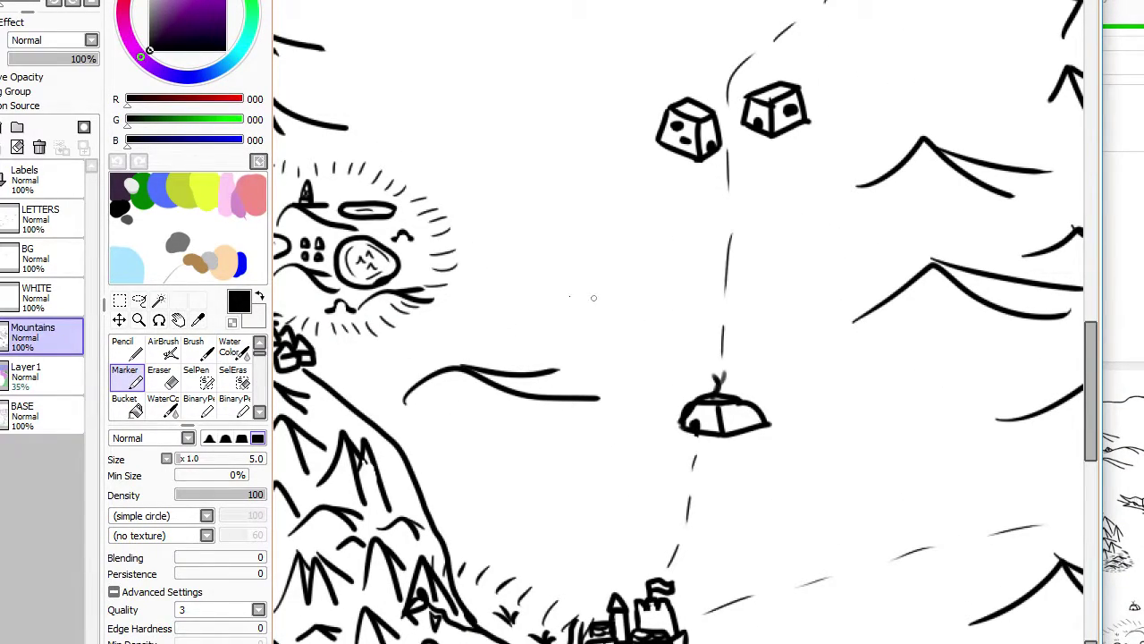
{"action": "left_click_drag", "start_coordinate": [585, 292], "coordinate": [667, 286]}
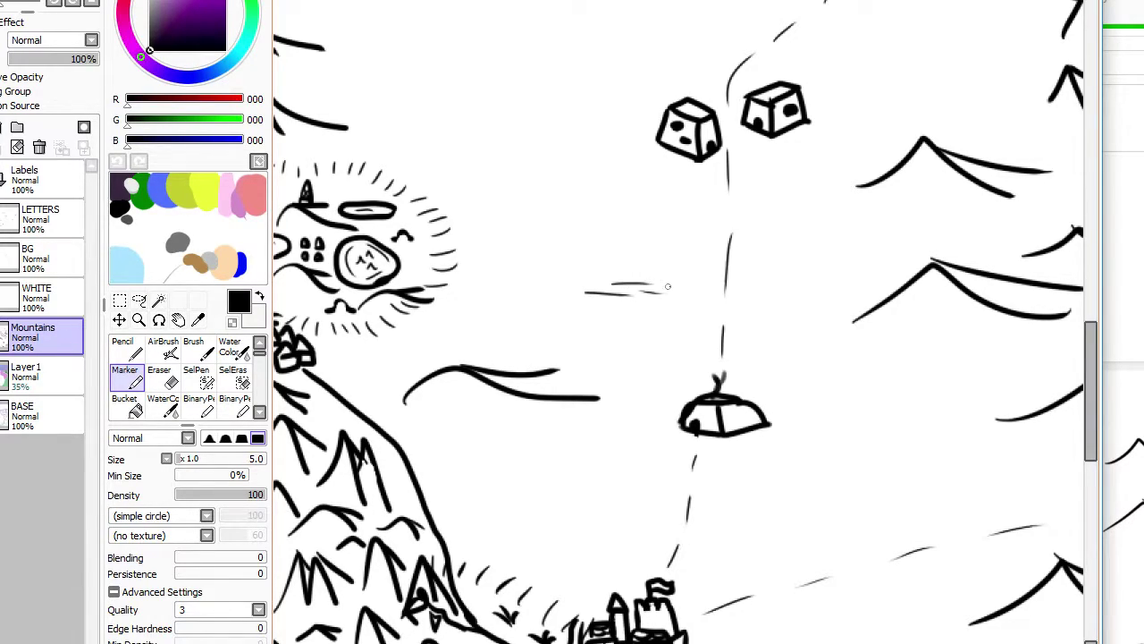
{"action": "key", "text": "ctrl+z"}
{"action": "key", "text": "ctrl+z"}
{"action": "mouse_move", "coordinate": [605, 298]}
{"action": "left_mouse_down"}
{"action": "mouse_move", "coordinate": [701, 312]}
{"action": "mouse_move", "coordinate": [597, 287]}
{"action": "mouse_move", "coordinate": [670, 288]}
{"action": "left_mouse_up"}
{"action": "key", "text": "ctrl+z"}
{"action": "key", "text": "ctrl+z"}
{"action": "mouse_move", "coordinate": [601, 282]}
{"action": "left_mouse_down"}
{"action": "mouse_move", "coordinate": [660, 284]}
{"action": "mouse_move", "coordinate": [654, 309]}
{"action": "mouse_move", "coordinate": [691, 287]}
{"action": "left_mouse_up"}
{"action": "key", "text": "ctrl+z"}
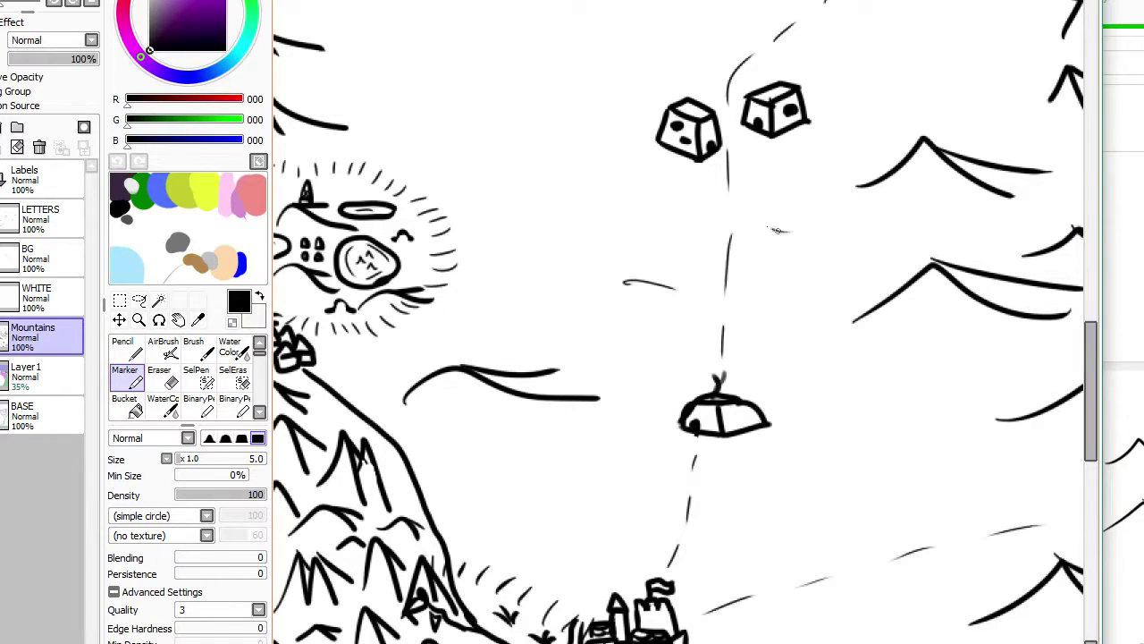
{"action": "scroll", "coordinate": [784, 224], "scroll_direction": "down", "scroll_amount": 4}
{"action": "scroll", "coordinate": [739, 226], "scroll_direction": "down", "scroll_amount": 1}
{"action": "scroll", "coordinate": [738, 225], "scroll_direction": "up", "scroll_amount": 3}
{"action": "key", "text": "ctrl+z"}
Step: Survey the line art across the map's southern edge, central plain, mountains and eastern regions
{"action": "scroll", "coordinate": [674, 333], "scroll_direction": "down", "scroll_amount": 3}
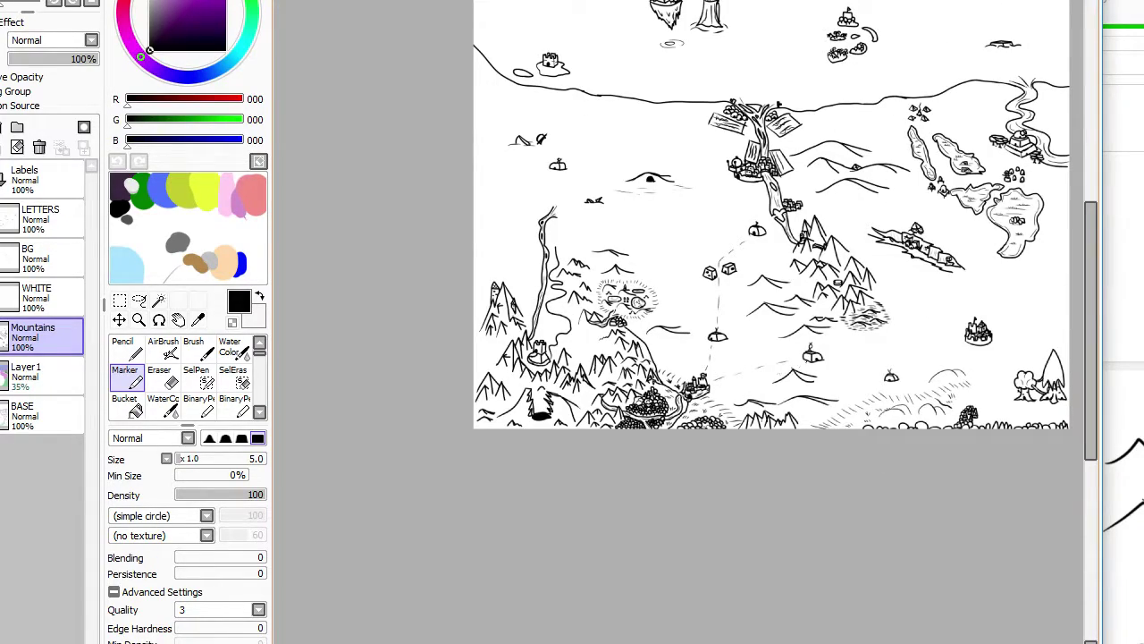
{"action": "scroll", "coordinate": [818, 367], "scroll_direction": "up", "scroll_amount": 3}
{"action": "scroll", "coordinate": [818, 368], "scroll_direction": "down", "scroll_amount": 3}
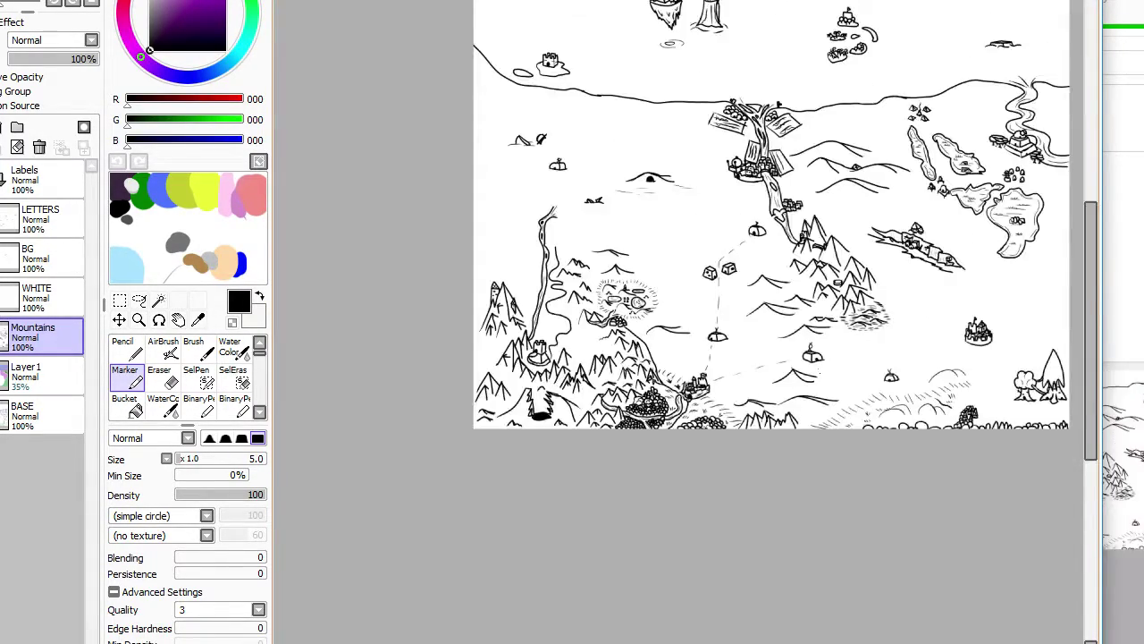
{"action": "scroll", "coordinate": [822, 386], "scroll_direction": "up", "scroll_amount": 4}
{"action": "scroll", "coordinate": [824, 391], "scroll_direction": "down", "scroll_amount": 4}
{"action": "scroll", "coordinate": [833, 397], "scroll_direction": "up", "scroll_amount": 4}
{"action": "scroll", "coordinate": [755, 382], "scroll_direction": "down", "scroll_amount": 2}
{"action": "scroll", "coordinate": [805, 391], "scroll_direction": "up", "scroll_amount": 2}
{"action": "scroll", "coordinate": [787, 337], "scroll_direction": "down", "scroll_amount": 4}
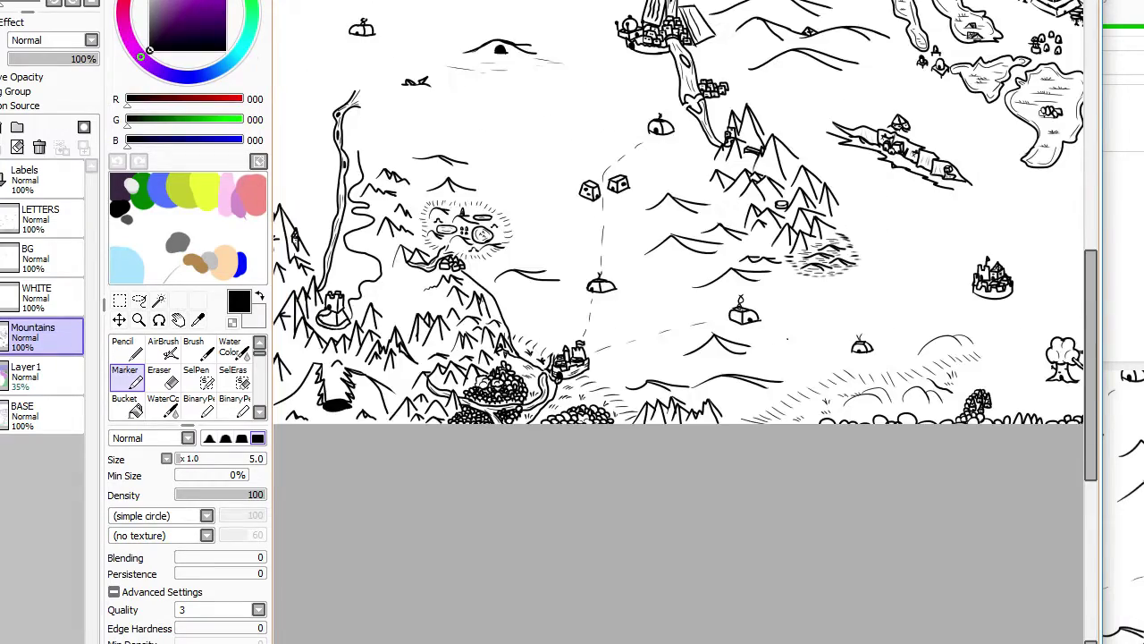
{"action": "scroll", "coordinate": [804, 349], "scroll_direction": "up", "scroll_amount": 3}
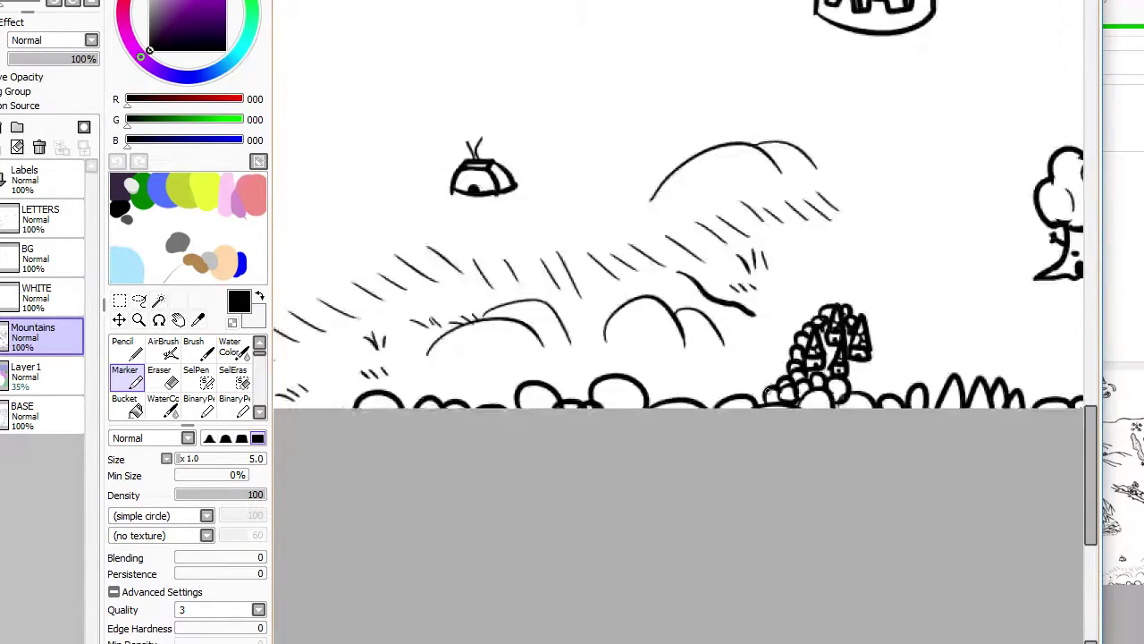
{"action": "scroll", "coordinate": [804, 349], "scroll_direction": "down", "scroll_amount": 2}
{"action": "scroll", "coordinate": [805, 384], "scroll_direction": "down", "scroll_amount": 1}
{"action": "scroll", "coordinate": [433, 384], "scroll_direction": "up", "scroll_amount": 4}
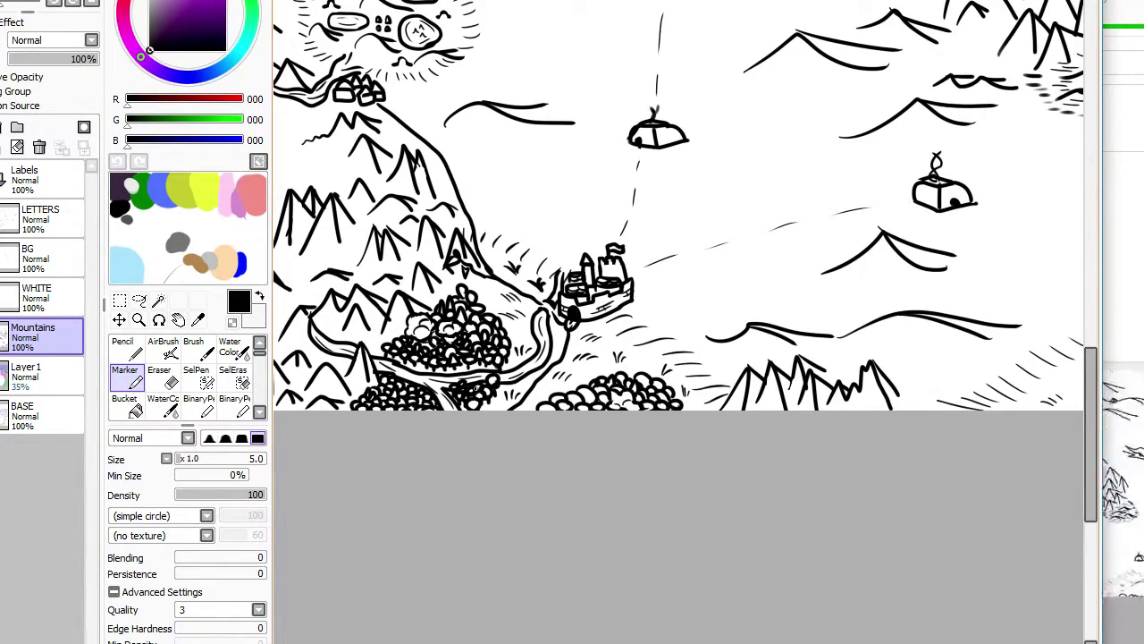
{"action": "scroll", "coordinate": [478, 388], "scroll_direction": "down", "scroll_amount": 3}
{"action": "scroll", "coordinate": [475, 386], "scroll_direction": "up", "scroll_amount": 3}
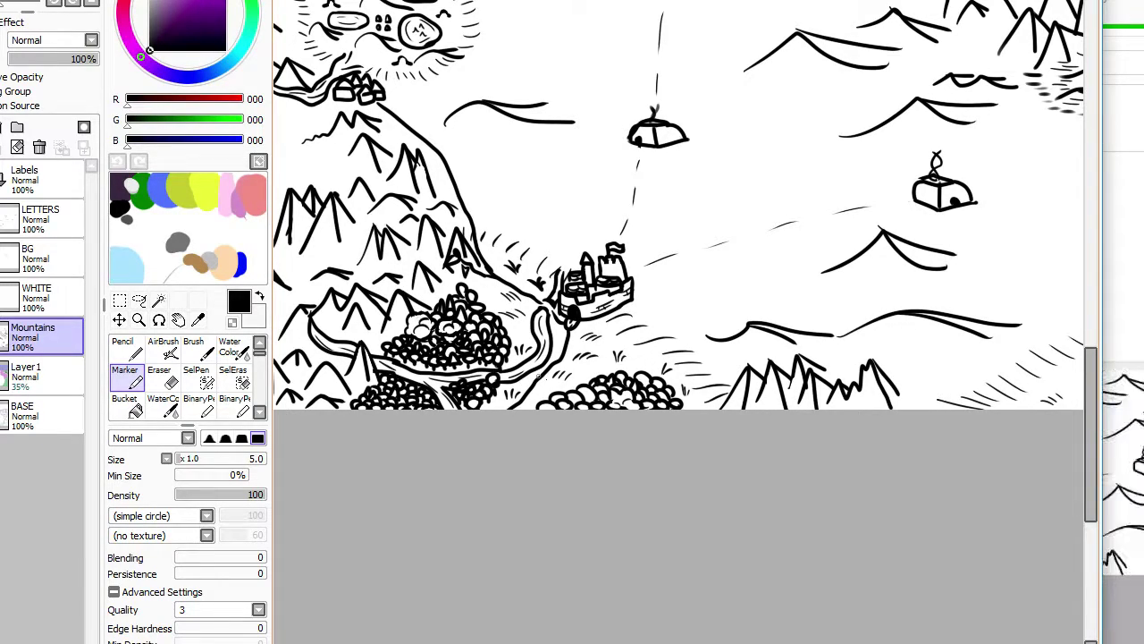
{"action": "scroll", "coordinate": [622, 347], "scroll_direction": "down", "scroll_amount": 8}
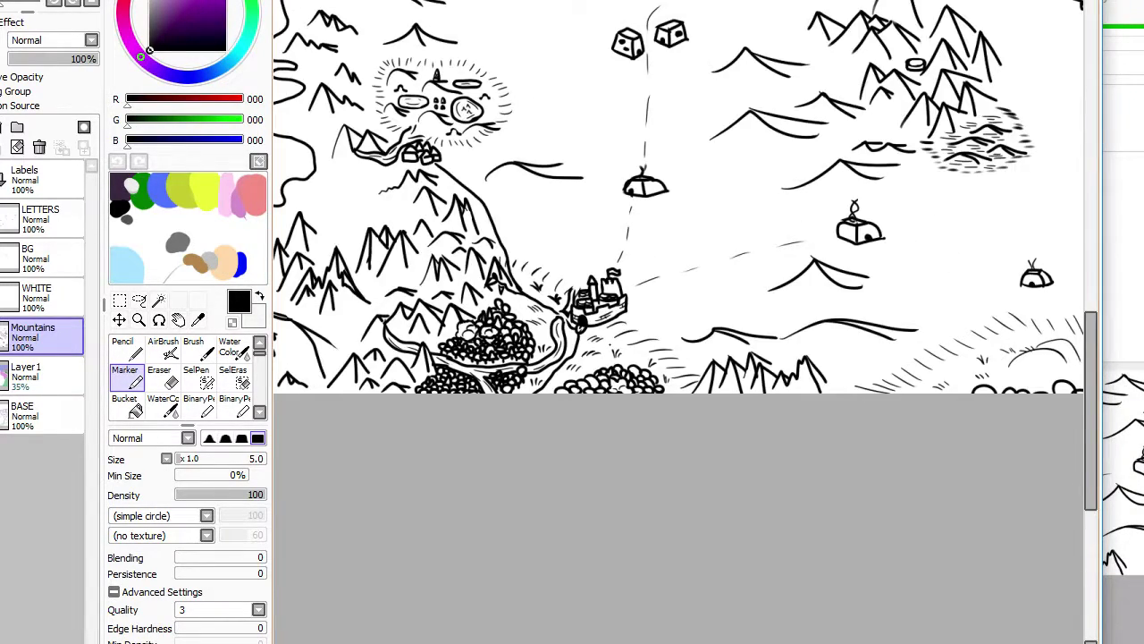
{"action": "scroll", "coordinate": [866, 211], "scroll_direction": "up", "scroll_amount": 5}
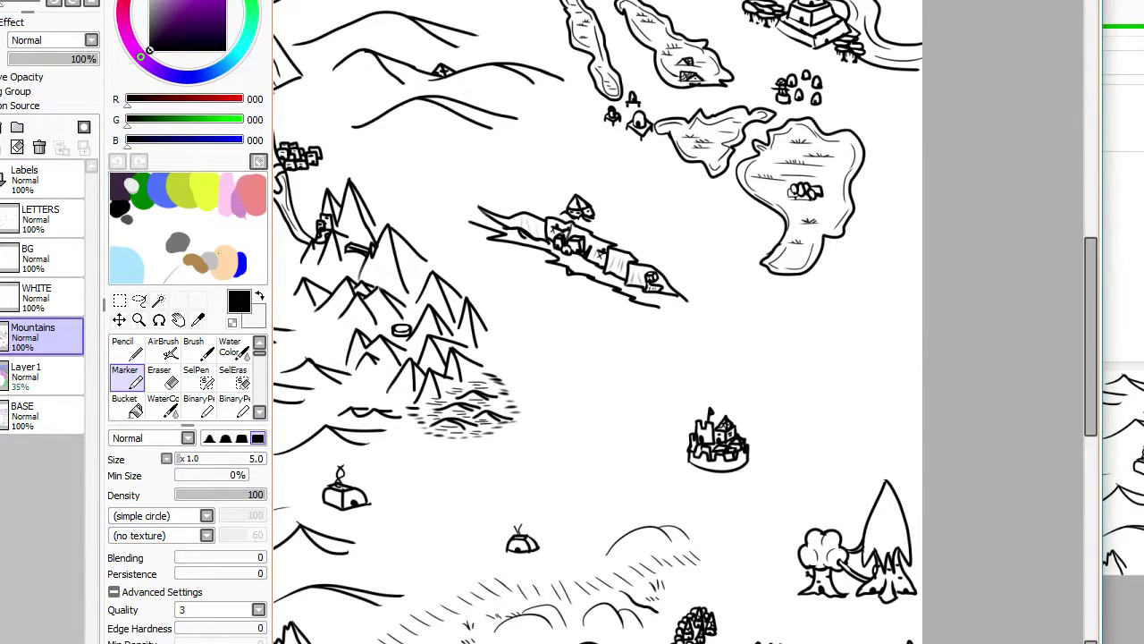
Step: Show the Layer1 region colours and the BASE sketch beneath the line art, keeping the Mountains layer active
{"action": "left_click", "coordinate": [3, 415]}
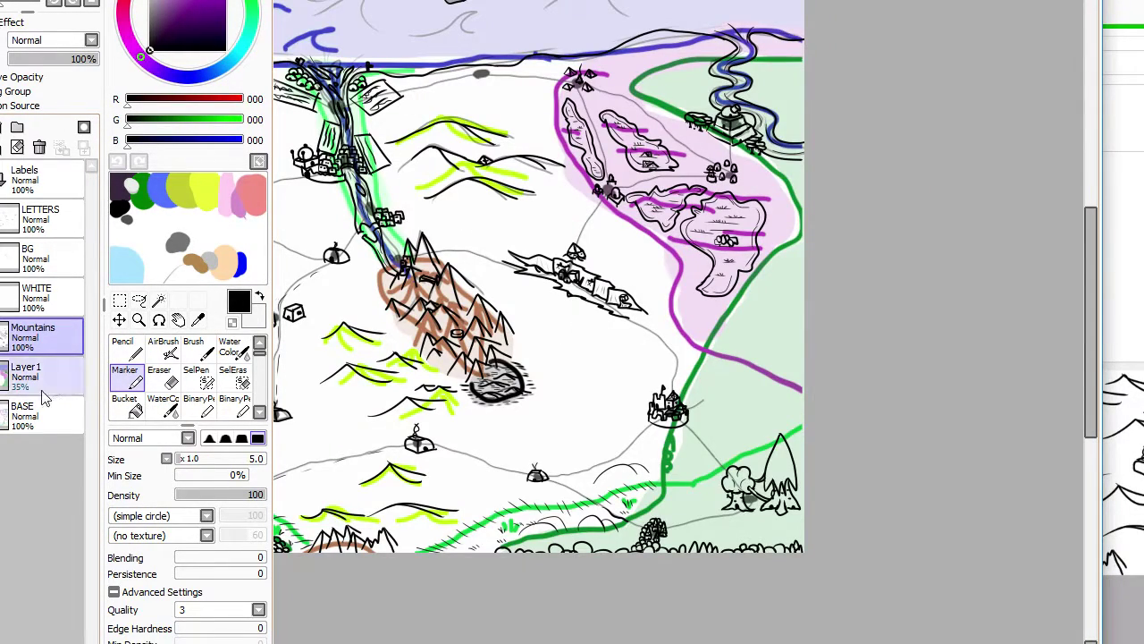
{"action": "key", "text": "ctrl+minus"}
{"action": "key", "text": "ctrl+plus"}
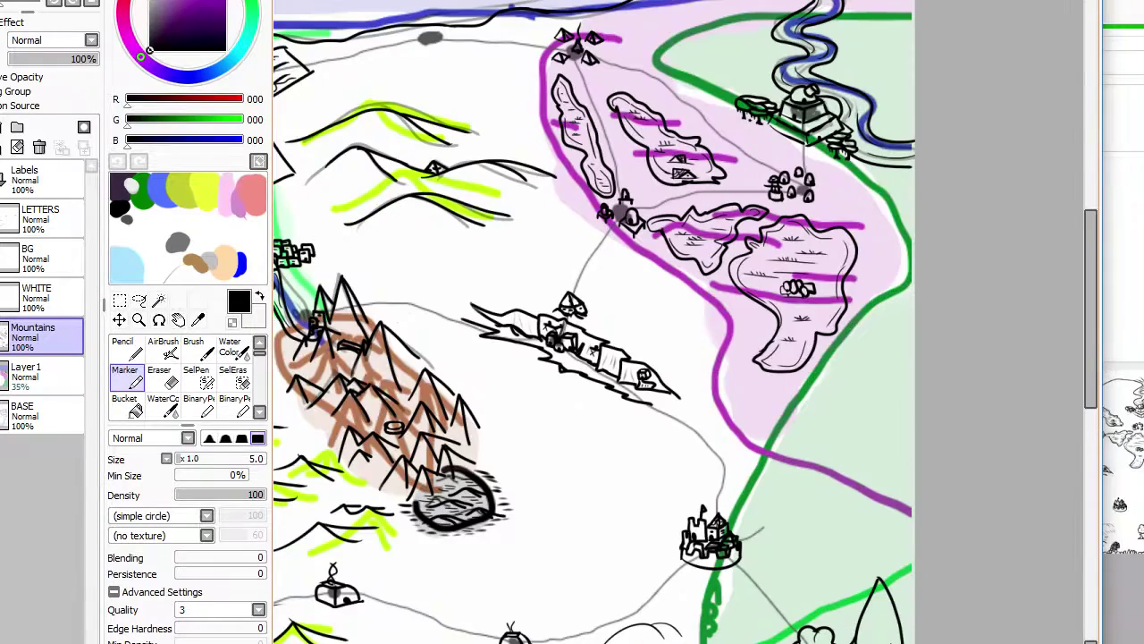
{"action": "left_click", "coordinate": [40, 415]}
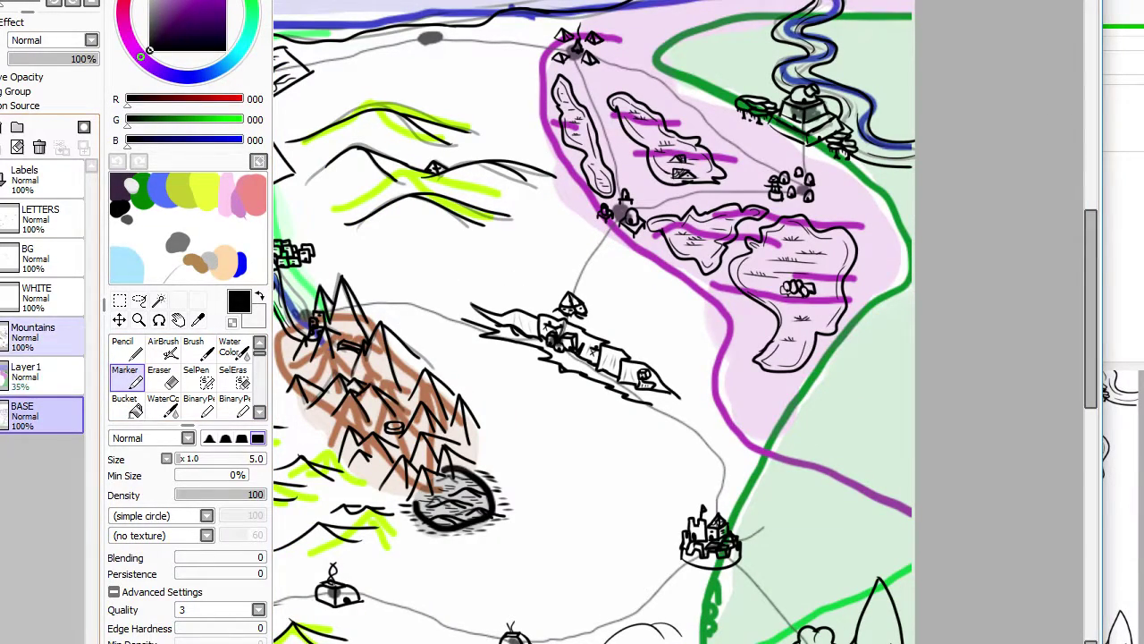
{"action": "left_click", "coordinate": [6, 345]}
Step: Draw short black Marker ticks along the purple region's western border, from the coast by the tents down toward the stilt huts
{"action": "scroll", "coordinate": [556, 381], "scroll_direction": "down", "scroll_amount": 3}
{"action": "scroll", "coordinate": [568, 227], "scroll_direction": "up", "scroll_amount": 4}
{"action": "scroll", "coordinate": [472, 218], "scroll_direction": "up", "scroll_amount": 1}
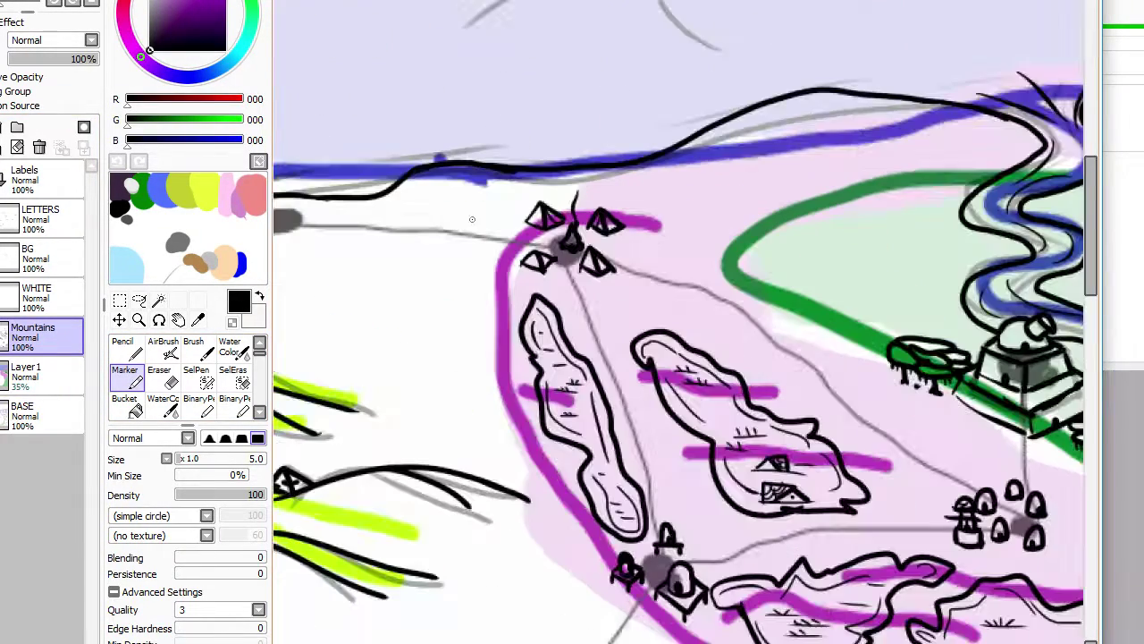
{"action": "key", "text": "Left"}
{"action": "key", "text": "Left"}
{"action": "key", "text": "Left"}
{"action": "key", "text": "Left"}
{"action": "key", "text": "Down"}
{"action": "key", "text": "Down"}
{"action": "key", "text": "Down"}
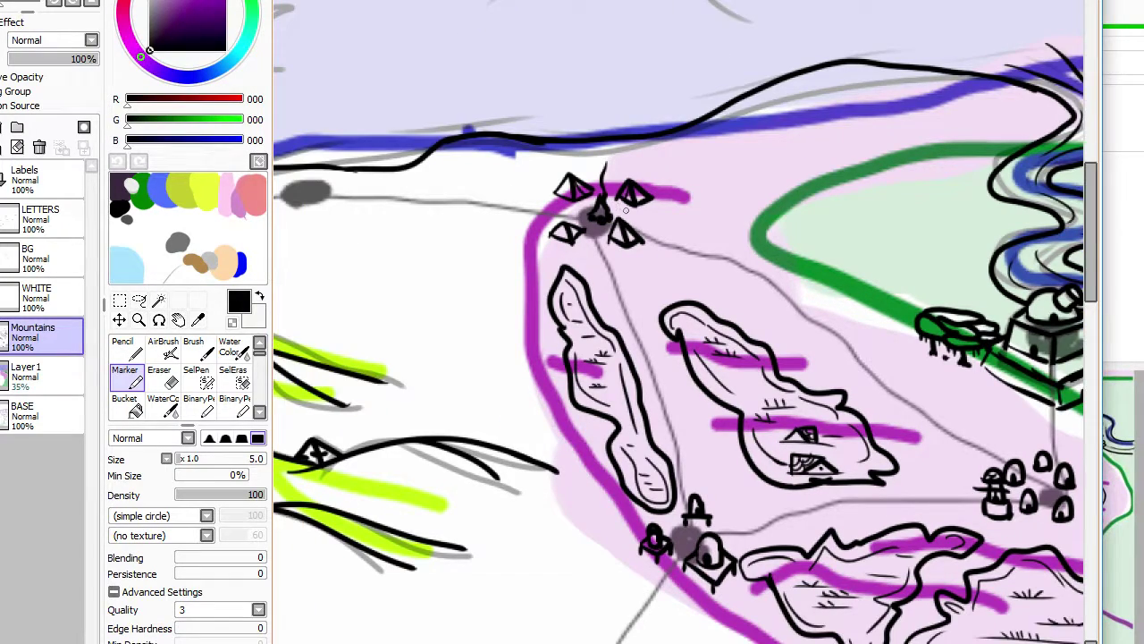
{"action": "key", "text": "Down"}
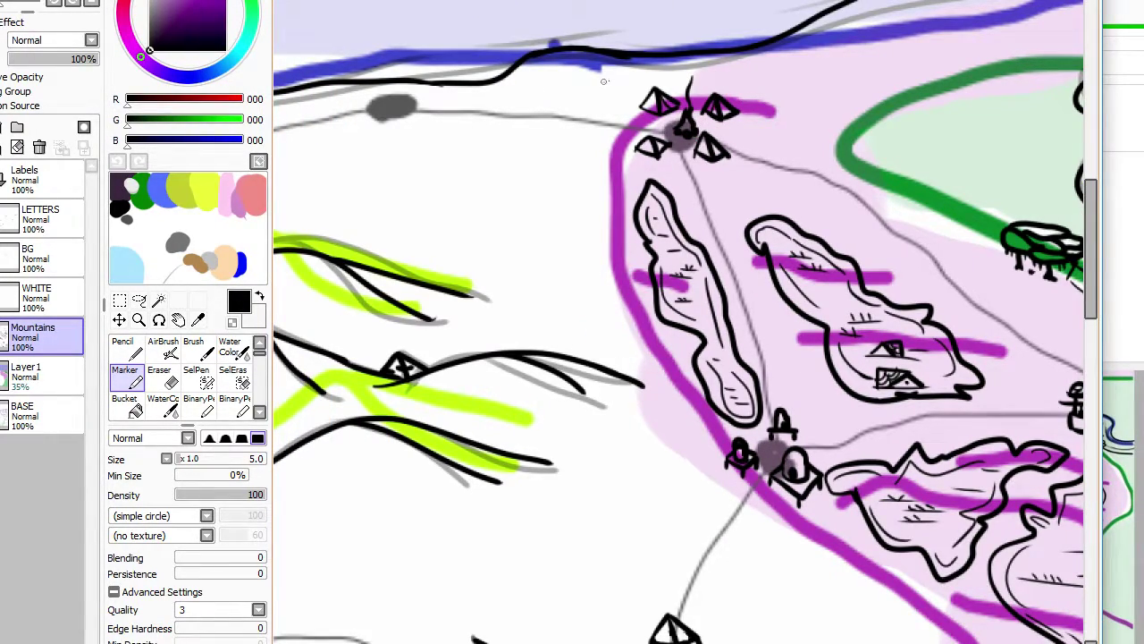
{"action": "mouse_move", "coordinate": [611, 70]}
{"action": "left_mouse_down"}
{"action": "mouse_move", "coordinate": [640, 75]}
{"action": "mouse_move", "coordinate": [630, 100]}
{"action": "left_mouse_up"}
{"action": "left_click_drag", "start_coordinate": [597, 140], "coordinate": [621, 137]}
{"action": "left_click_drag", "start_coordinate": [597, 222], "coordinate": [620, 222]}
{"action": "left_click_drag", "start_coordinate": [602, 269], "coordinate": [626, 266]}
{"action": "mouse_move", "coordinate": [618, 319]}
{"action": "left_mouse_down"}
{"action": "mouse_move", "coordinate": [643, 316]}
{"action": "mouse_move", "coordinate": [637, 295]}
{"action": "left_mouse_up"}
{"action": "left_click_drag", "start_coordinate": [642, 347], "coordinate": [669, 341]}
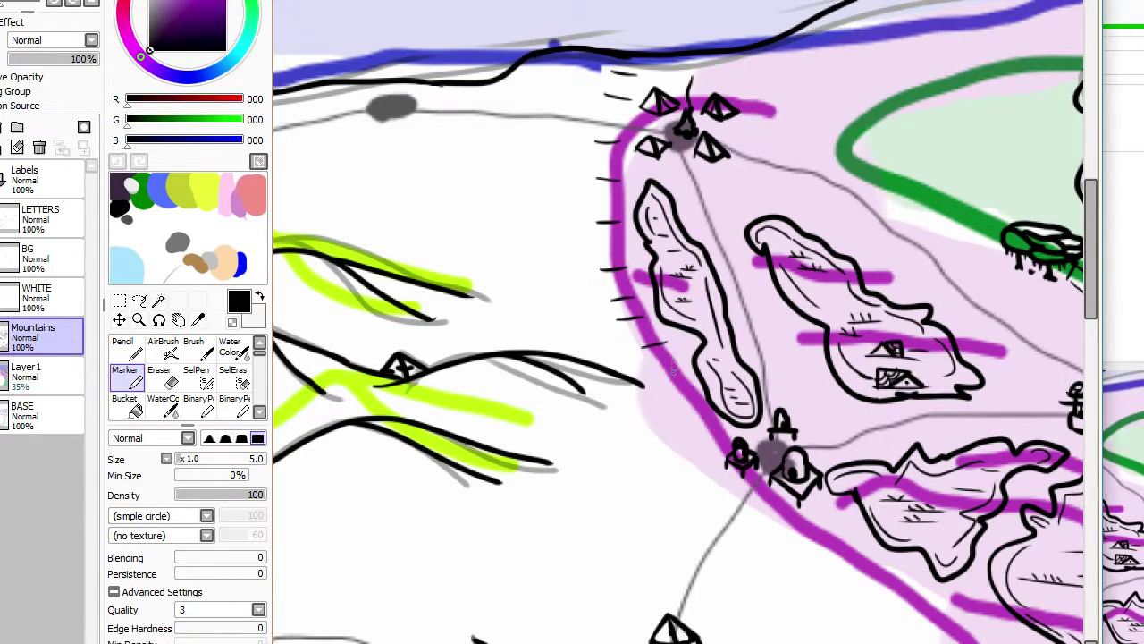
{"action": "left_click_drag", "start_coordinate": [680, 413], "coordinate": [708, 400]}
{"action": "left_click_drag", "start_coordinate": [693, 440], "coordinate": [718, 435]}
Step: Erase at the lowest border tick just west of the stilt huts and return to the Marker
{"action": "scroll", "coordinate": [651, 367], "scroll_direction": "down", "scroll_amount": 3}
{"action": "scroll", "coordinate": [703, 422], "scroll_direction": "up", "scroll_amount": 5}
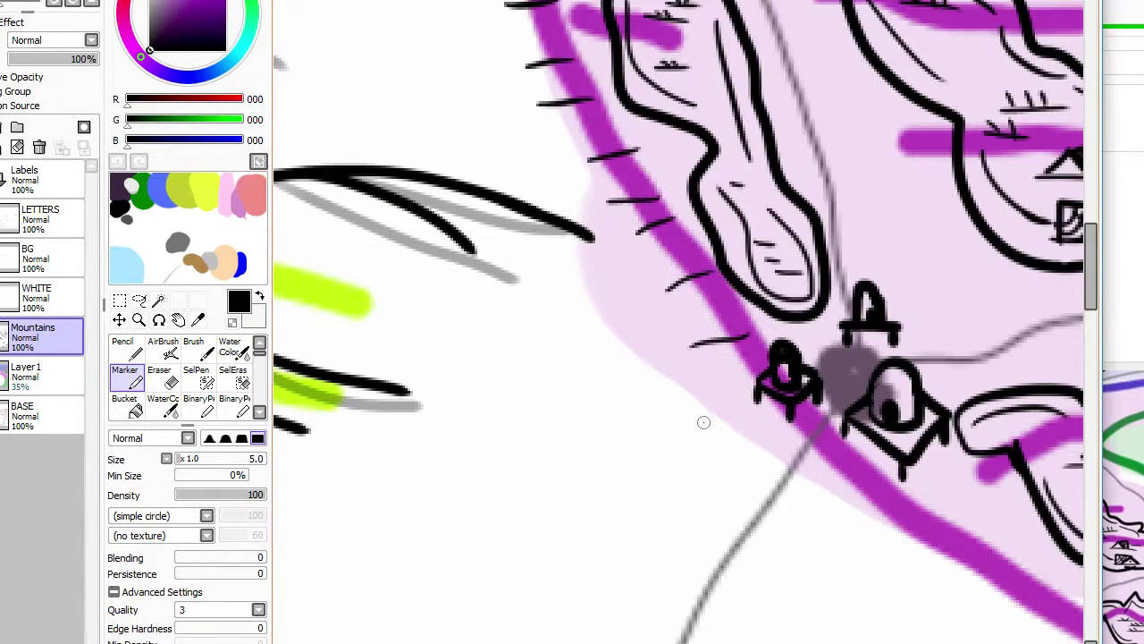
{"action": "key", "text": "e"}
{"action": "mouse_move", "coordinate": [718, 355]}
{"action": "left_mouse_down"}
{"action": "mouse_move", "coordinate": [733, 343]}
{"action": "mouse_move", "coordinate": [692, 345]}
{"action": "mouse_move", "coordinate": [724, 326]}
{"action": "left_mouse_up"}
{"action": "key", "text": "m"}
Step: Continue the short border ticks past the stilt huts, following the purple region's edge to the southeast
{"action": "left_click_drag", "start_coordinate": [666, 378], "coordinate": [711, 376]}
{"action": "left_click_drag", "start_coordinate": [676, 445], "coordinate": [729, 438]}
{"action": "left_click_drag", "start_coordinate": [724, 511], "coordinate": [774, 497]}
{"action": "left_click_drag", "start_coordinate": [779, 554], "coordinate": [830, 539]}
{"action": "left_click_drag", "start_coordinate": [838, 592], "coordinate": [881, 563]}
{"action": "left_click_drag", "start_coordinate": [897, 612], "coordinate": [933, 571]}
{"action": "scroll", "coordinate": [931, 570], "scroll_direction": "down", "scroll_amount": 7}
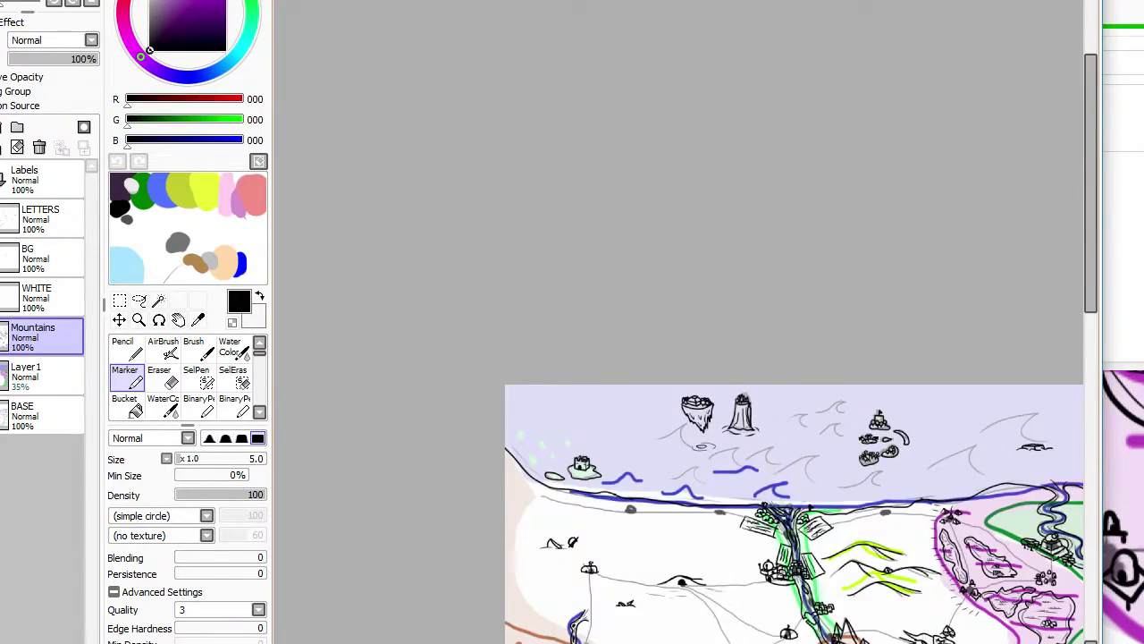
Step: Continue the black Marker ticks southeast along the purple region's outer edge and down around its inward bend
{"action": "scroll", "coordinate": [796, 429], "scroll_direction": "up", "scroll_amount": 7}
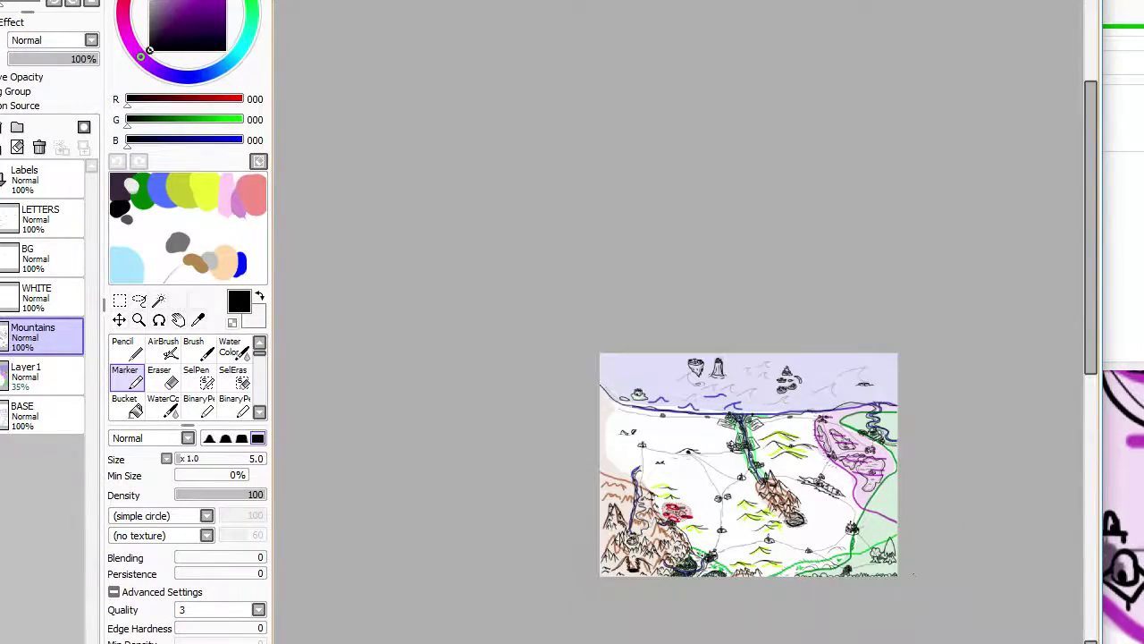
{"action": "scroll", "coordinate": [797, 429], "scroll_direction": "up", "scroll_amount": 4}
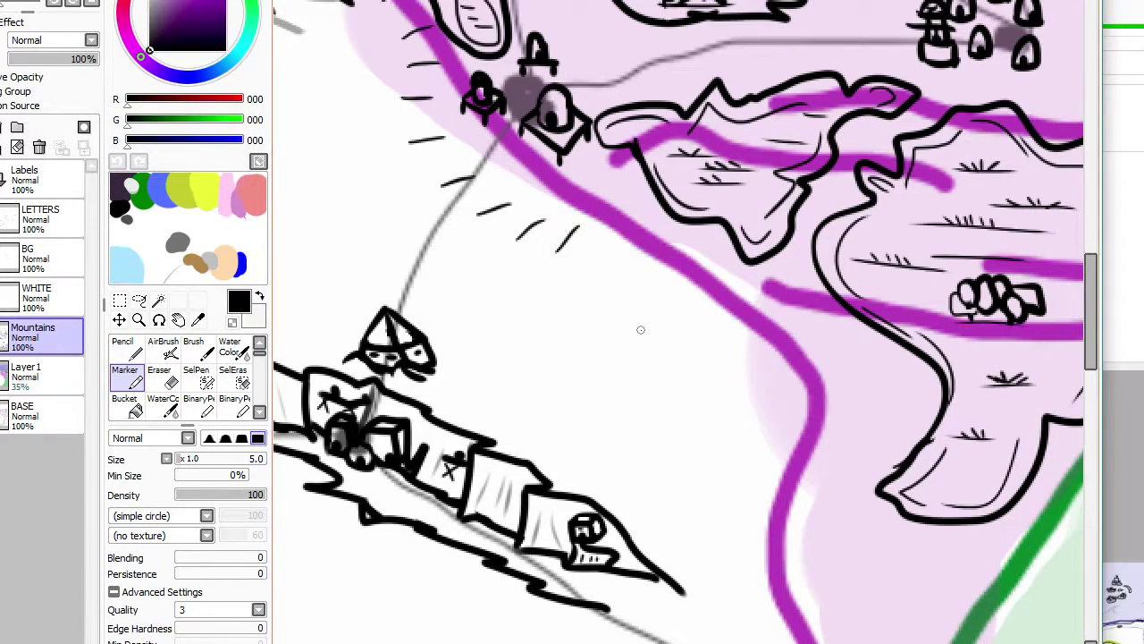
{"action": "mouse_move", "coordinate": [605, 238]}
{"action": "left_mouse_down"}
{"action": "mouse_move", "coordinate": [589, 261]}
{"action": "mouse_move", "coordinate": [648, 264]}
{"action": "mouse_move", "coordinate": [709, 288]}
{"action": "left_mouse_up"}
{"action": "left_click_drag", "start_coordinate": [696, 326], "coordinate": [734, 315]}
{"action": "mouse_move", "coordinate": [728, 357]}
{"action": "left_mouse_down"}
{"action": "mouse_move", "coordinate": [790, 362]}
{"action": "mouse_move", "coordinate": [814, 381]}
{"action": "mouse_move", "coordinate": [812, 405]}
{"action": "left_mouse_up"}
{"action": "left_click_drag", "start_coordinate": [758, 436], "coordinate": [802, 433]}
{"action": "left_click_drag", "start_coordinate": [754, 471], "coordinate": [788, 463]}
{"action": "mouse_move", "coordinate": [735, 516]}
{"action": "left_mouse_down"}
{"action": "mouse_move", "coordinate": [761, 525]}
{"action": "mouse_move", "coordinate": [769, 494]}
{"action": "left_mouse_up"}
{"action": "scroll", "coordinate": [766, 490], "scroll_direction": "down", "scroll_amount": 3}
{"action": "scroll", "coordinate": [798, 575], "scroll_direction": "up", "scroll_amount": 3}
{"action": "mouse_move", "coordinate": [629, 322]}
{"action": "left_mouse_down"}
{"action": "mouse_move", "coordinate": [665, 315]}
{"action": "mouse_move", "coordinate": [679, 347]}
{"action": "left_mouse_up"}
{"action": "key", "text": "ctrl+z"}
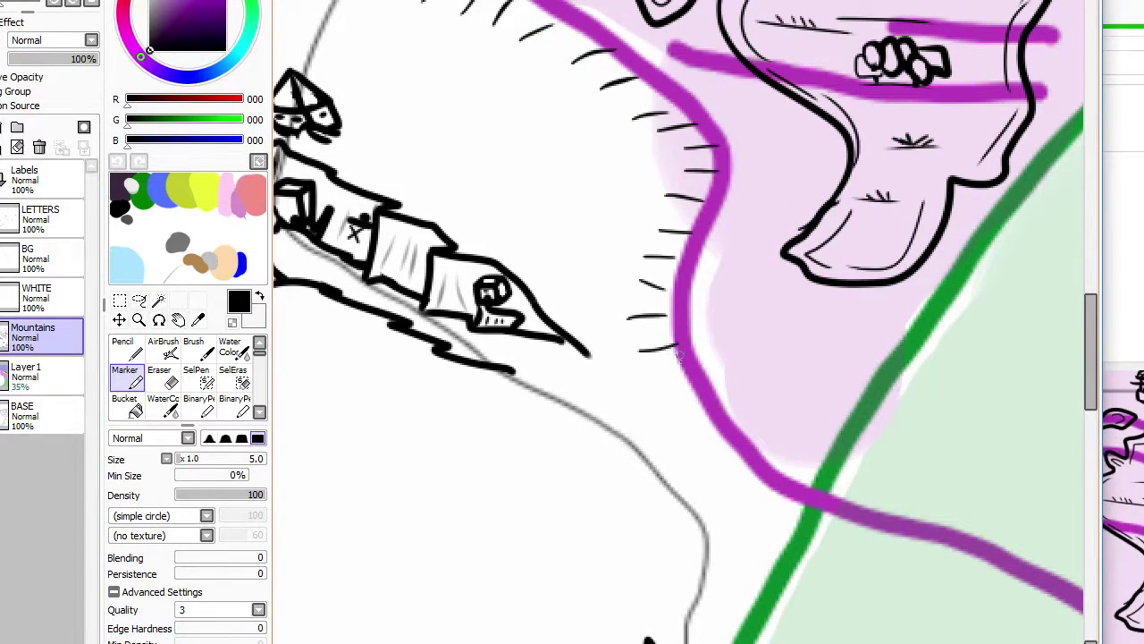
Step: Extend the border ticks down the purple edge to its crossing with the green line, adding one in the gap above
{"action": "left_click_drag", "start_coordinate": [677, 404], "coordinate": [701, 390]}
{"action": "left_click_drag", "start_coordinate": [688, 453], "coordinate": [718, 436]}
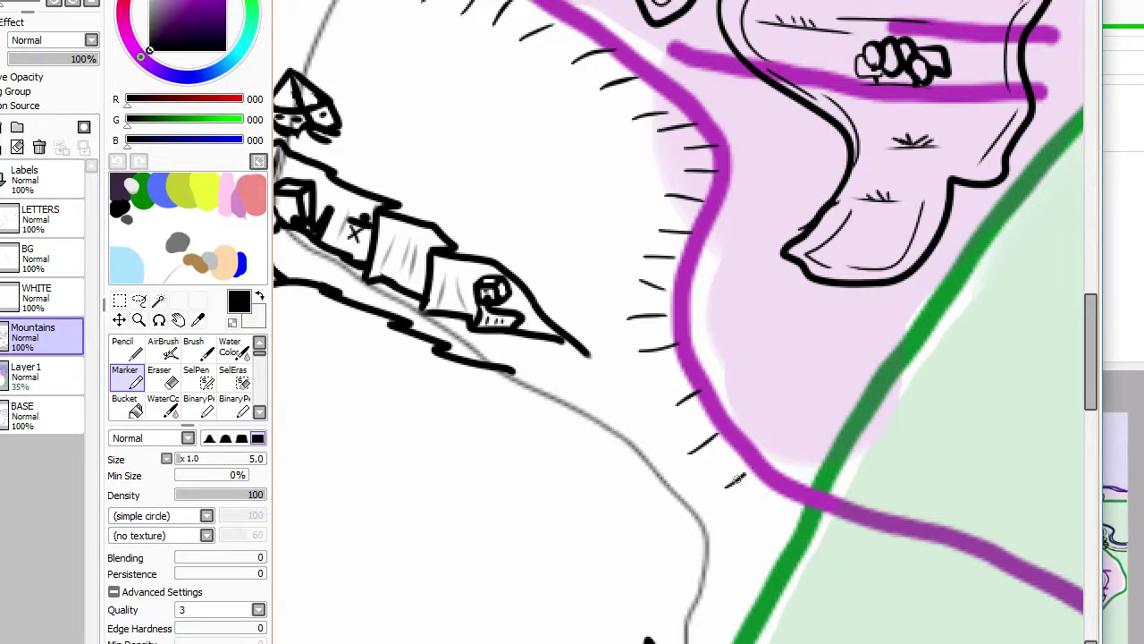
{"action": "left_click_drag", "start_coordinate": [726, 488], "coordinate": [756, 467]}
{"action": "left_click_drag", "start_coordinate": [762, 511], "coordinate": [785, 492]}
{"action": "left_click_drag", "start_coordinate": [662, 391], "coordinate": [686, 377]}
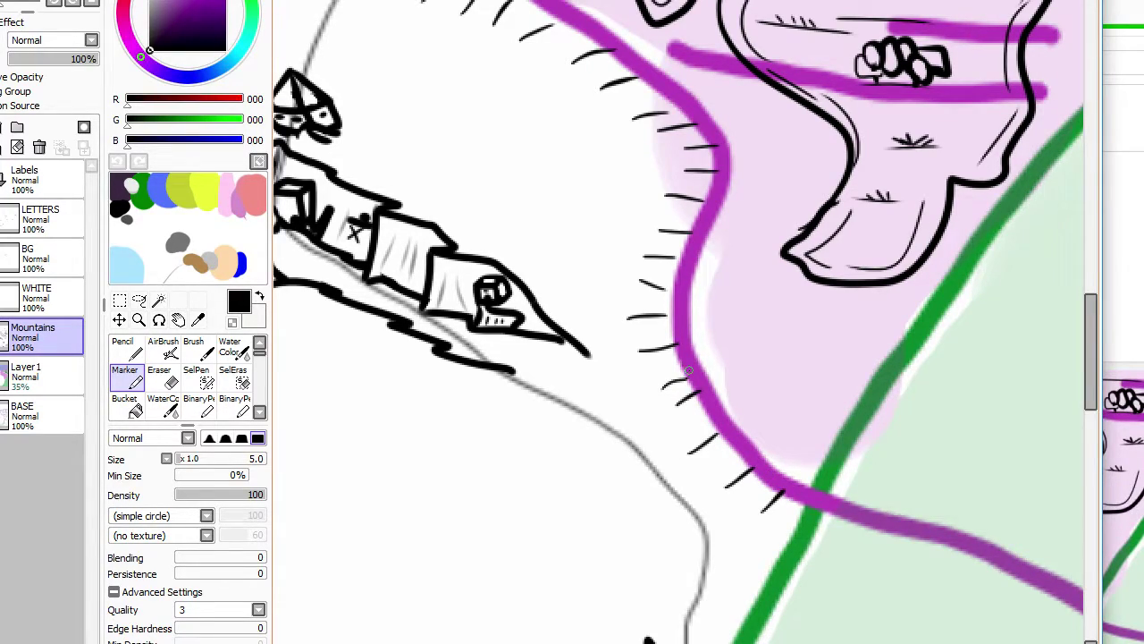
Step: Draw a short dash beside the road that runs northeast from the riverside dome hut toward the bridge
{"action": "scroll", "coordinate": [688, 369], "scroll_direction": "down", "scroll_amount": 5}
{"action": "scroll", "coordinate": [402, 479], "scroll_direction": "up", "scroll_amount": 4}
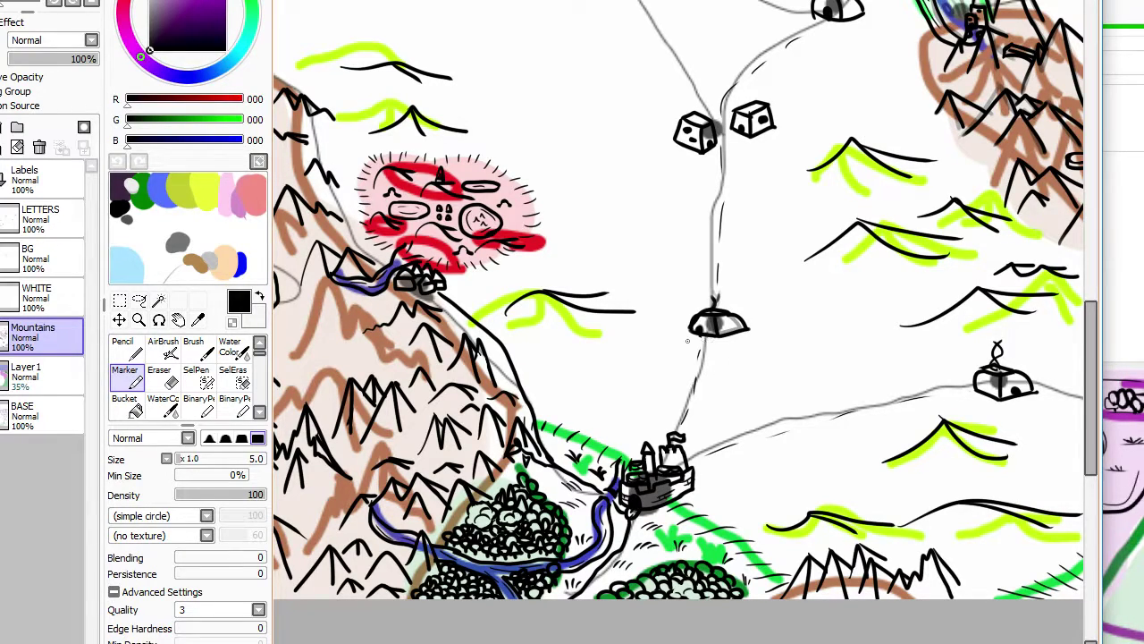
{"action": "scroll", "coordinate": [688, 341], "scroll_direction": "down", "scroll_amount": 2}
{"action": "scroll", "coordinate": [685, 353], "scroll_direction": "down", "scroll_amount": 1}
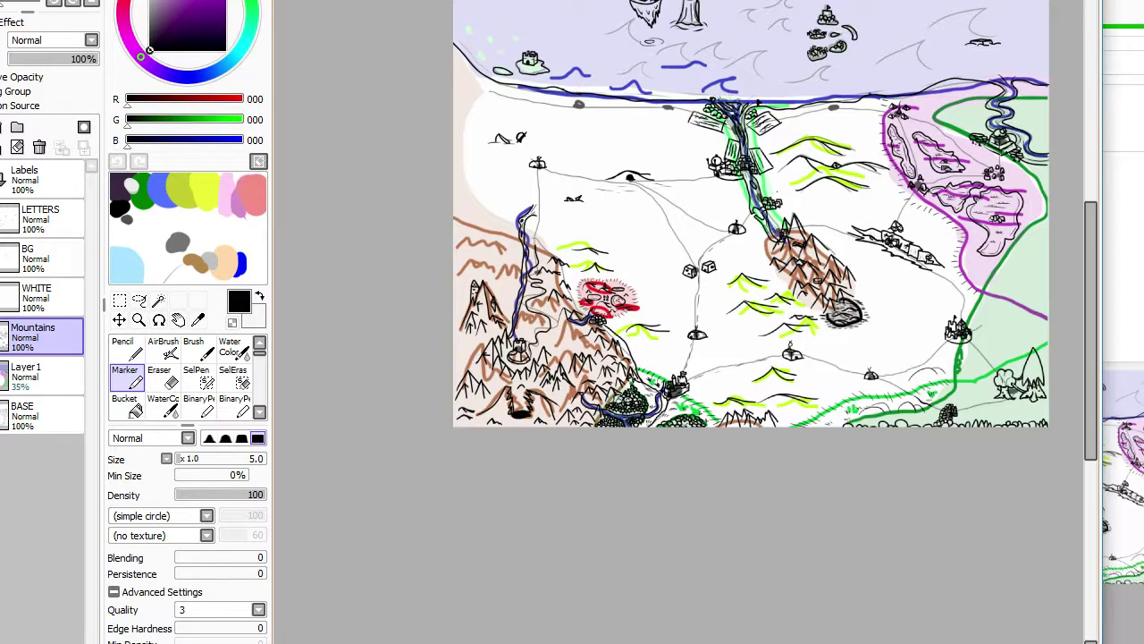
{"action": "scroll", "coordinate": [732, 255], "scroll_direction": "up", "scroll_amount": 1}
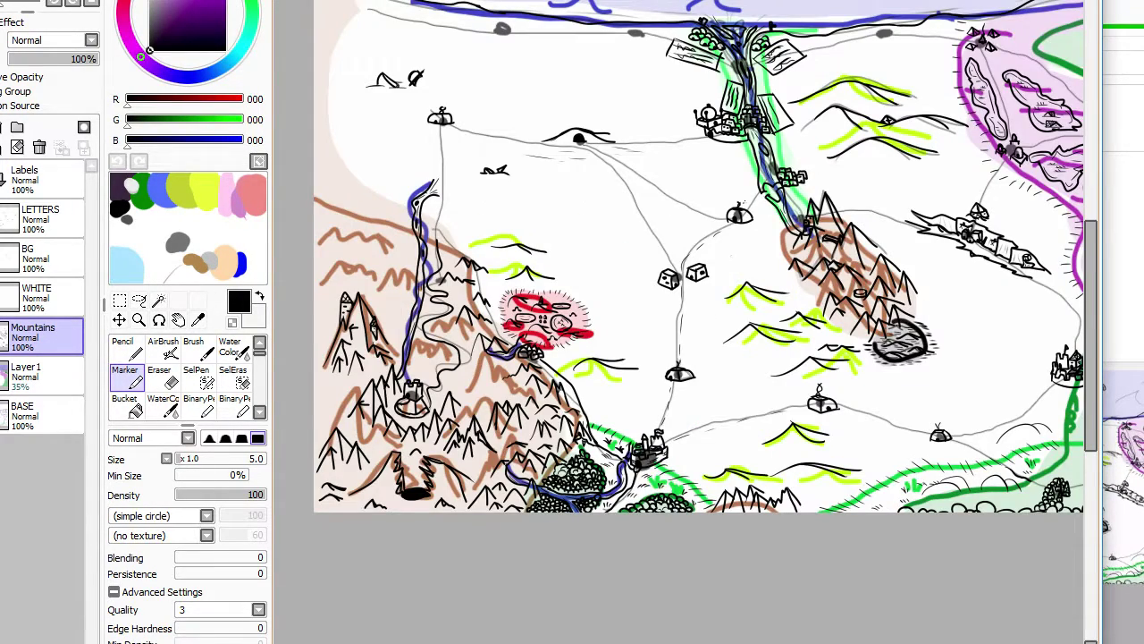
{"action": "scroll", "coordinate": [759, 222], "scroll_direction": "up", "scroll_amount": 4}
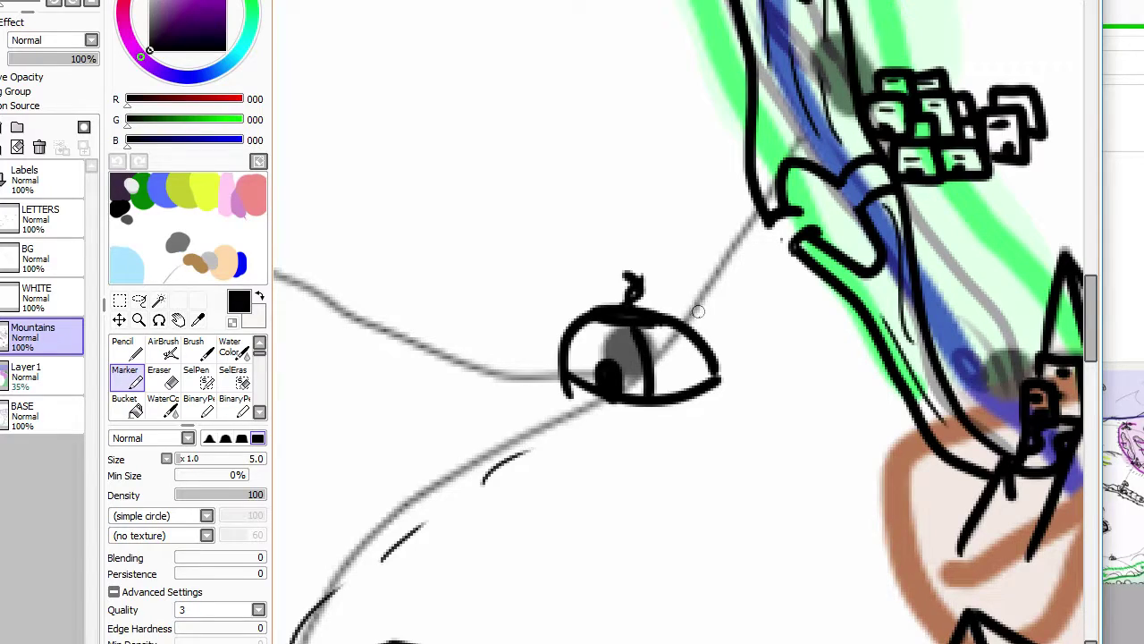
{"action": "left_click_drag", "start_coordinate": [713, 311], "coordinate": [742, 282]}
{"action": "scroll", "coordinate": [759, 256], "scroll_direction": "down", "scroll_amount": 6}
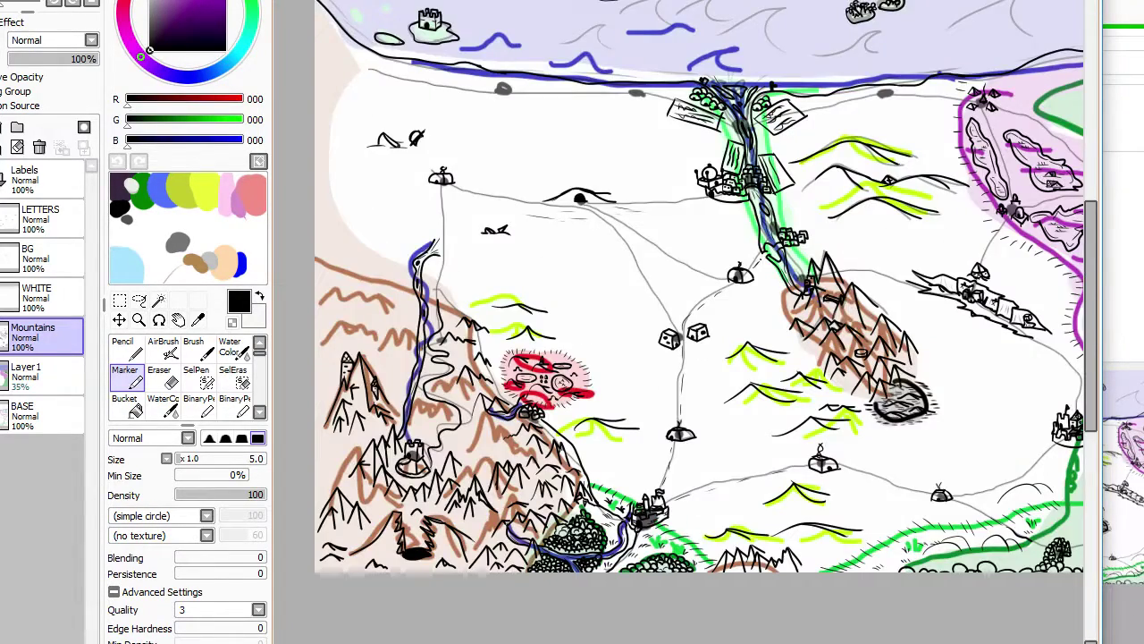
Step: Draw a short black ground dash in the open plain between the southern dome hut and the smoking hut
{"action": "scroll", "coordinate": [754, 357], "scroll_direction": "up", "scroll_amount": 3}
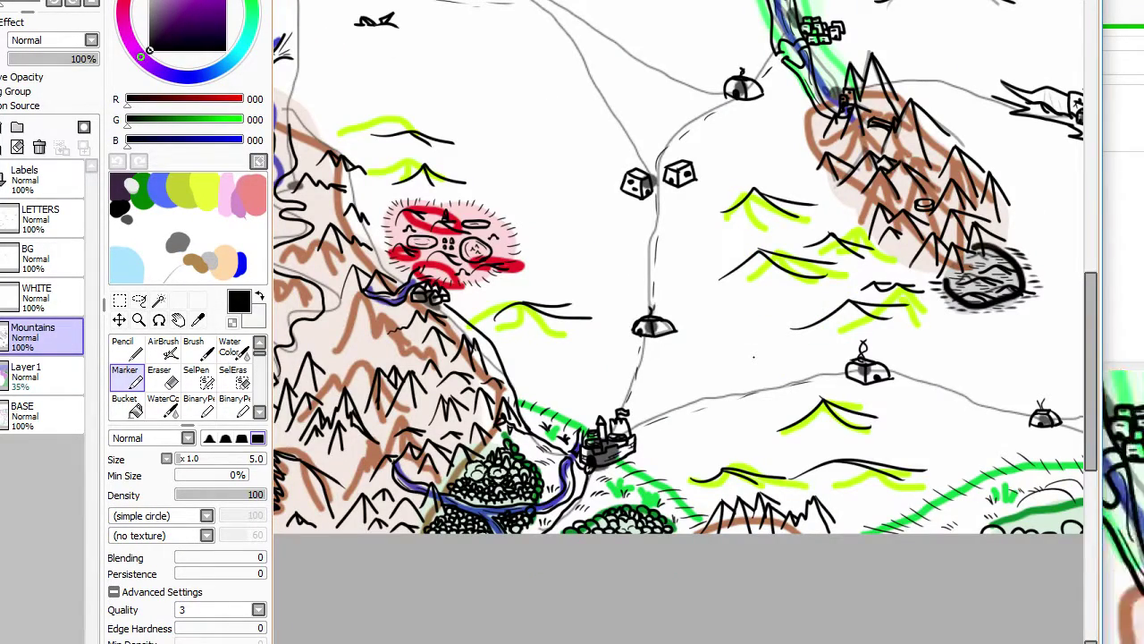
{"action": "scroll", "coordinate": [754, 357], "scroll_direction": "down", "scroll_amount": 1}
{"action": "scroll", "coordinate": [723, 403], "scroll_direction": "up", "scroll_amount": 4}
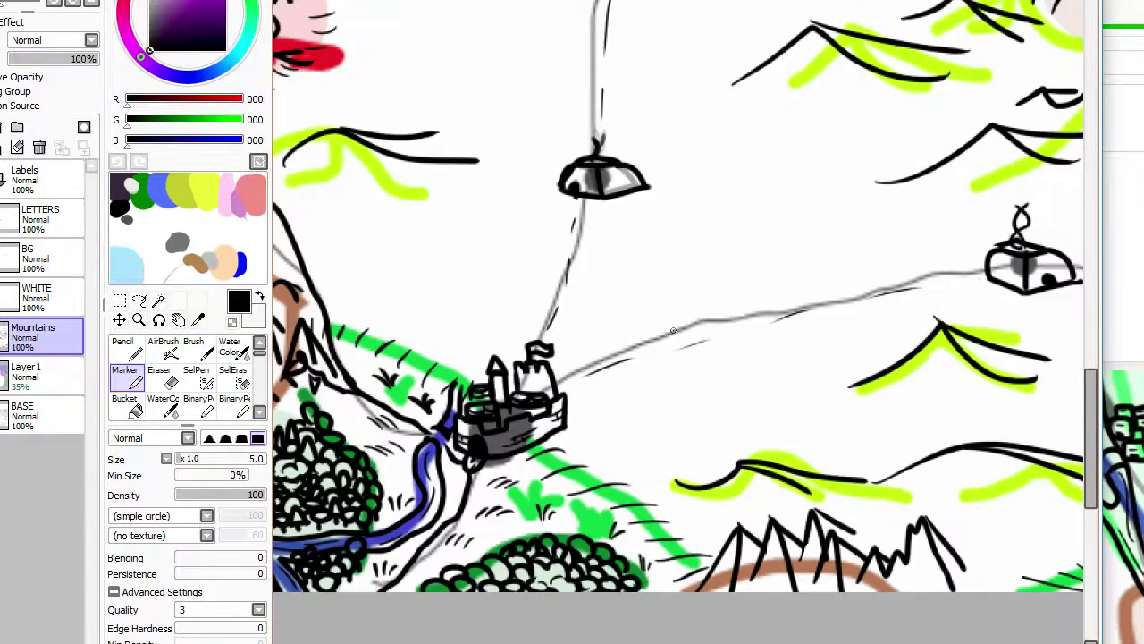
{"action": "left_click_drag", "start_coordinate": [669, 260], "coordinate": [750, 264]}
{"action": "scroll", "coordinate": [749, 268], "scroll_direction": "down", "scroll_amount": 3}
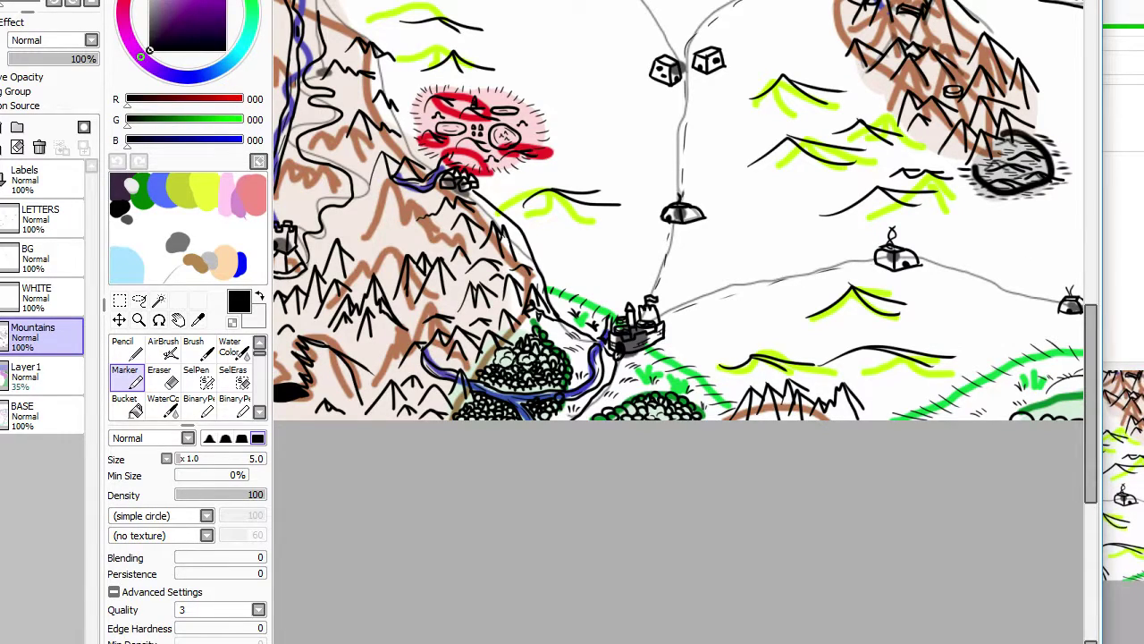
{"action": "key", "text": "alt+Tab"}
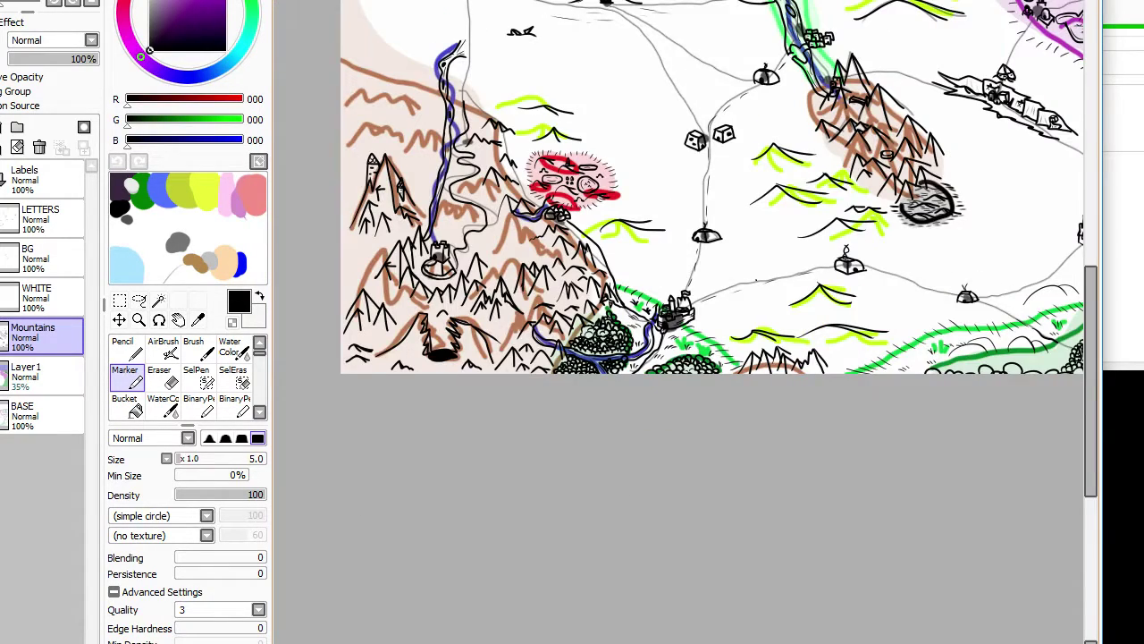
{"action": "scroll", "coordinate": [756, 280], "scroll_direction": "up", "scroll_amount": 6}
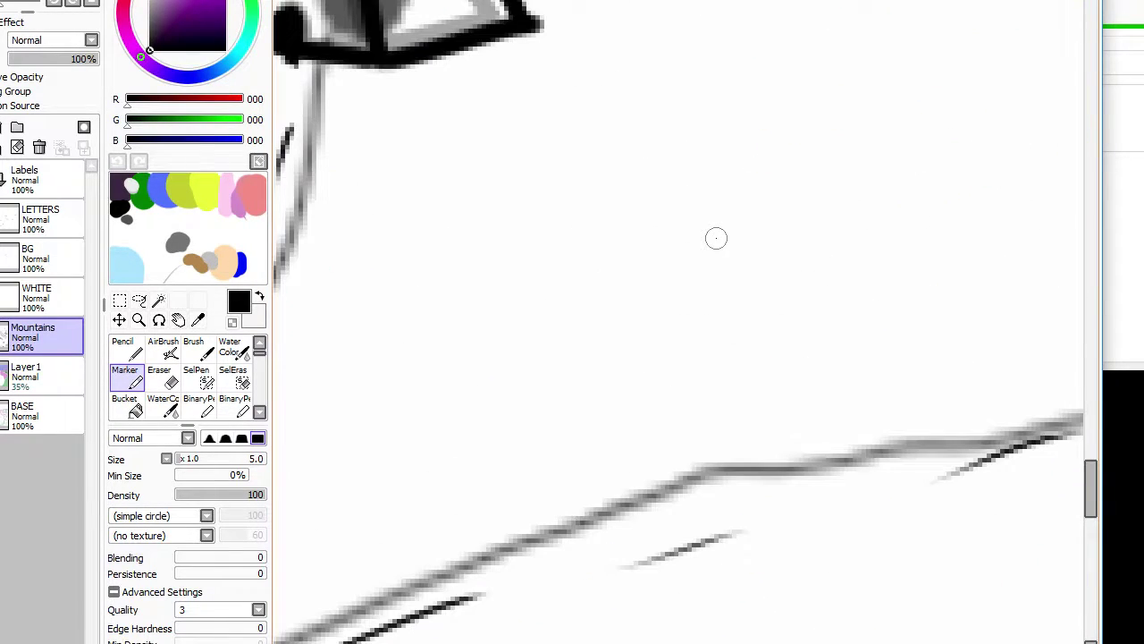
{"action": "left_click", "coordinate": [659, 235]}
{"action": "left_click_drag", "start_coordinate": [662, 236], "coordinate": [742, 243]}
{"action": "scroll", "coordinate": [743, 238], "scroll_direction": "down", "scroll_amount": 6}
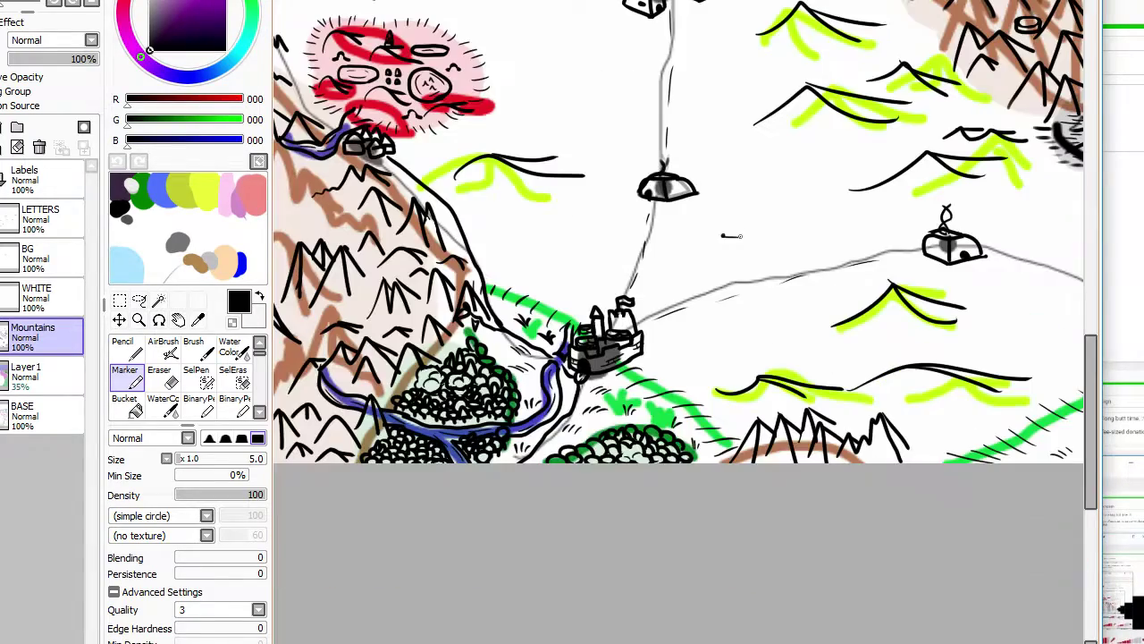
{"action": "scroll", "coordinate": [746, 276], "scroll_direction": "down", "scroll_amount": 4}
{"action": "scroll", "coordinate": [746, 268], "scroll_direction": "up", "scroll_amount": 3}
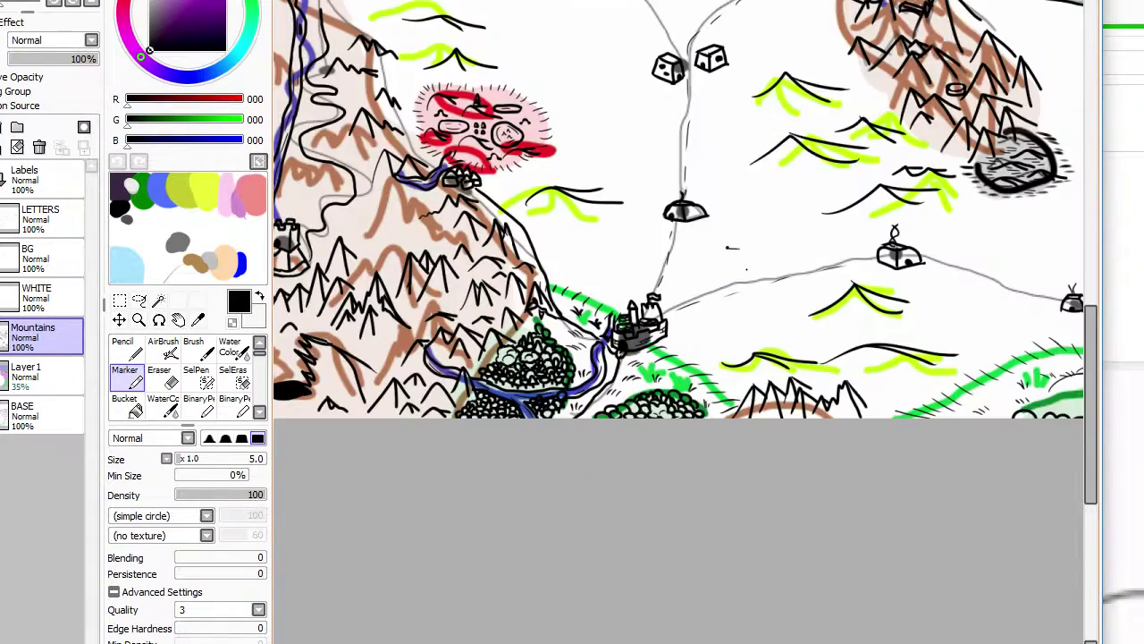
Step: Draw a small asterisk-shaped plant mark between the riverside dome hut and the central brown mountain range
{"action": "scroll", "coordinate": [746, 268], "scroll_direction": "up", "scroll_amount": 1}
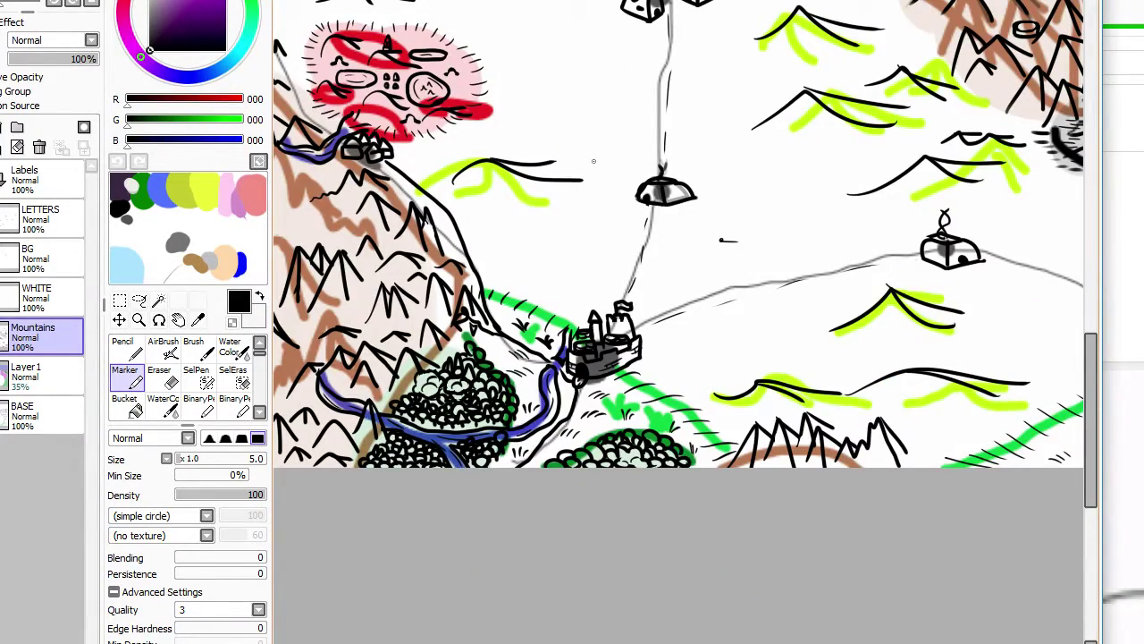
{"action": "scroll", "coordinate": [593, 161], "scroll_direction": "down", "scroll_amount": 2}
{"action": "scroll", "coordinate": [593, 161], "scroll_direction": "up", "scroll_amount": 2}
{"action": "scroll", "coordinate": [593, 161], "scroll_direction": "down", "scroll_amount": 3}
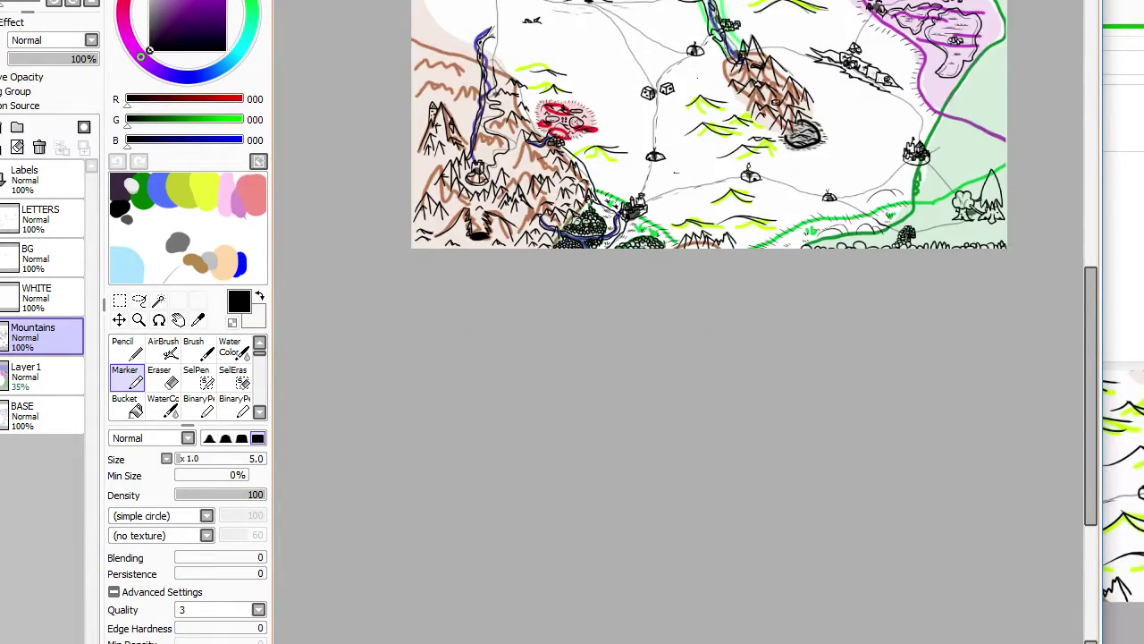
{"action": "scroll", "coordinate": [740, 218], "scroll_direction": "up", "scroll_amount": 7}
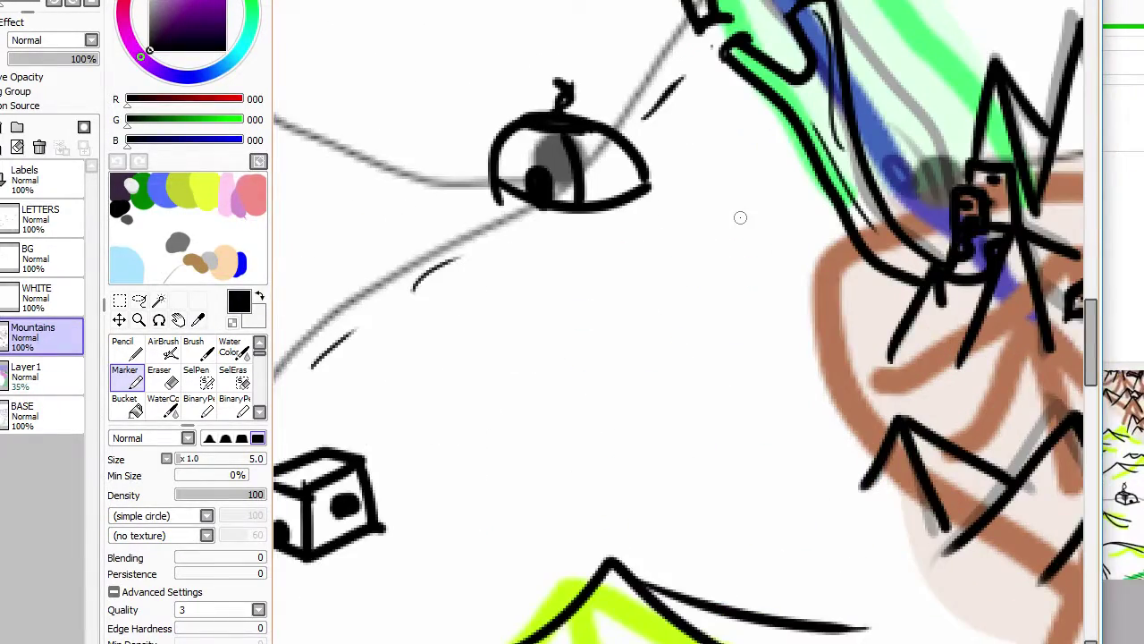
{"action": "scroll", "coordinate": [740, 217], "scroll_direction": "up", "scroll_amount": 1}
{"action": "mouse_move", "coordinate": [726, 222]}
{"action": "left_mouse_down"}
{"action": "mouse_move", "coordinate": [742, 315]}
{"action": "mouse_move", "coordinate": [740, 219]}
{"action": "mouse_move", "coordinate": [741, 243]}
{"action": "mouse_move", "coordinate": [737, 230]}
{"action": "mouse_move", "coordinate": [767, 265]}
{"action": "mouse_move", "coordinate": [765, 231]}
{"action": "left_mouse_up"}
{"action": "key", "text": "ctrl+z"}
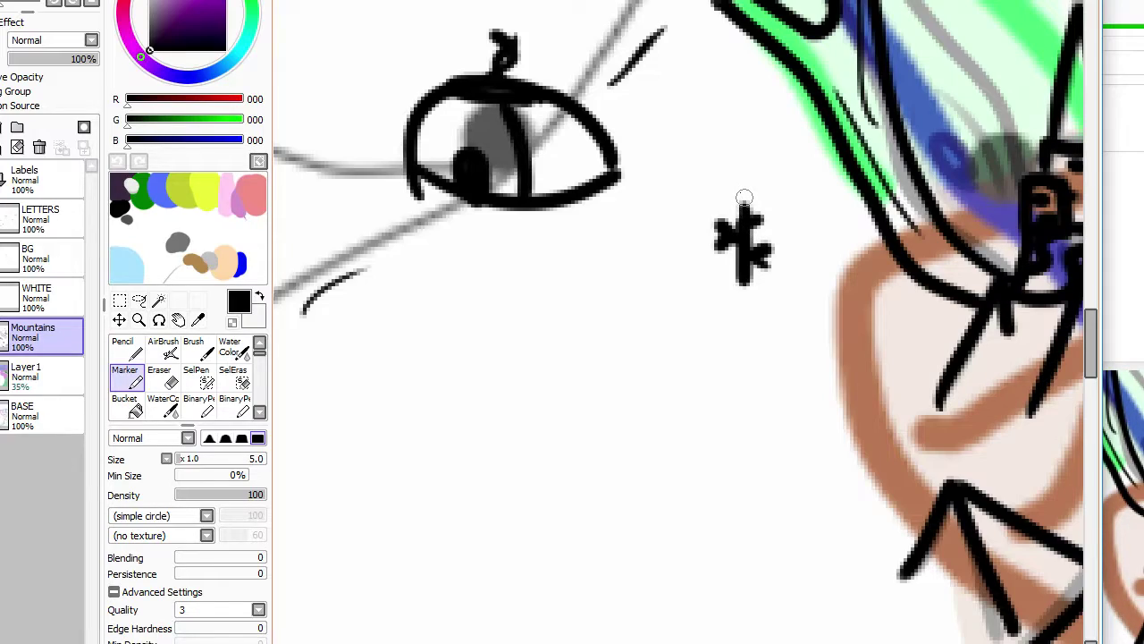
{"action": "scroll", "coordinate": [744, 198], "scroll_direction": "down", "scroll_amount": 5}
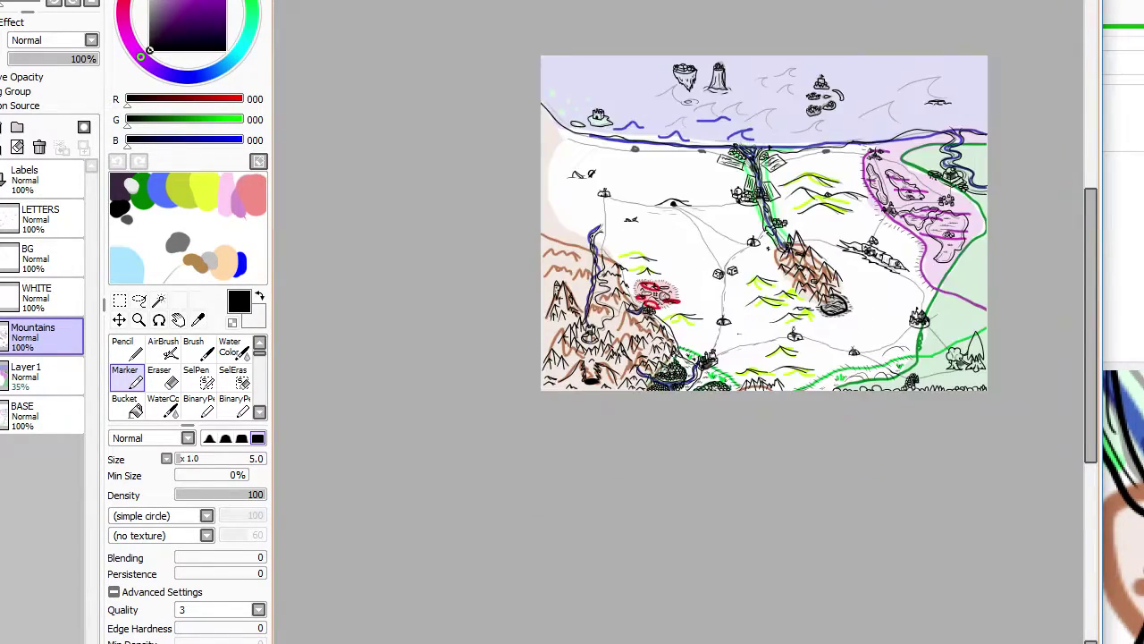
Step: Draw a narrow slanted field west of the river, south of the walled town, with furrow lines inside
{"action": "scroll", "coordinate": [667, 233], "scroll_direction": "up", "scroll_amount": 5}
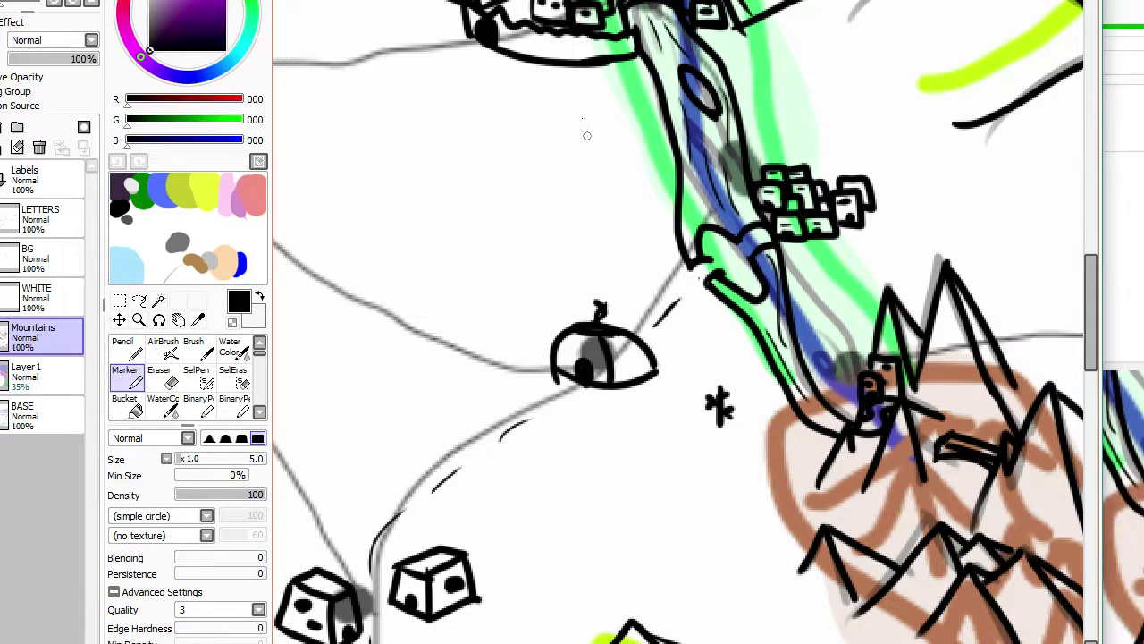
{"action": "left_click_drag", "start_coordinate": [574, 106], "coordinate": [645, 259]}
{"action": "mouse_move", "coordinate": [574, 109]}
{"action": "left_mouse_down"}
{"action": "mouse_move", "coordinate": [619, 90]}
{"action": "mouse_move", "coordinate": [678, 234]}
{"action": "mouse_move", "coordinate": [642, 235]}
{"action": "left_mouse_up"}
{"action": "mouse_move", "coordinate": [589, 117]}
{"action": "left_mouse_down"}
{"action": "mouse_move", "coordinate": [618, 150]}
{"action": "mouse_move", "coordinate": [636, 204]}
{"action": "mouse_move", "coordinate": [637, 162]}
{"action": "mouse_move", "coordinate": [650, 203]}
{"action": "left_mouse_up"}
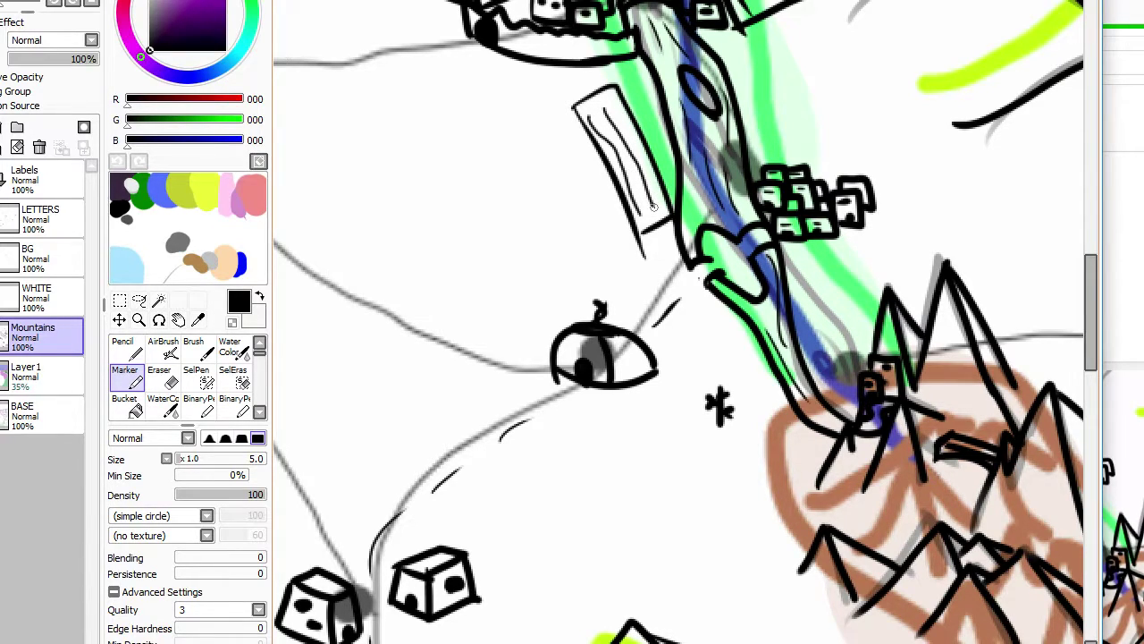
{"action": "scroll", "coordinate": [653, 208], "scroll_direction": "down", "scroll_amount": 5}
{"action": "scroll", "coordinate": [689, 179], "scroll_direction": "down", "scroll_amount": 2}
{"action": "scroll", "coordinate": [725, 148], "scroll_direction": "up", "scroll_amount": 5}
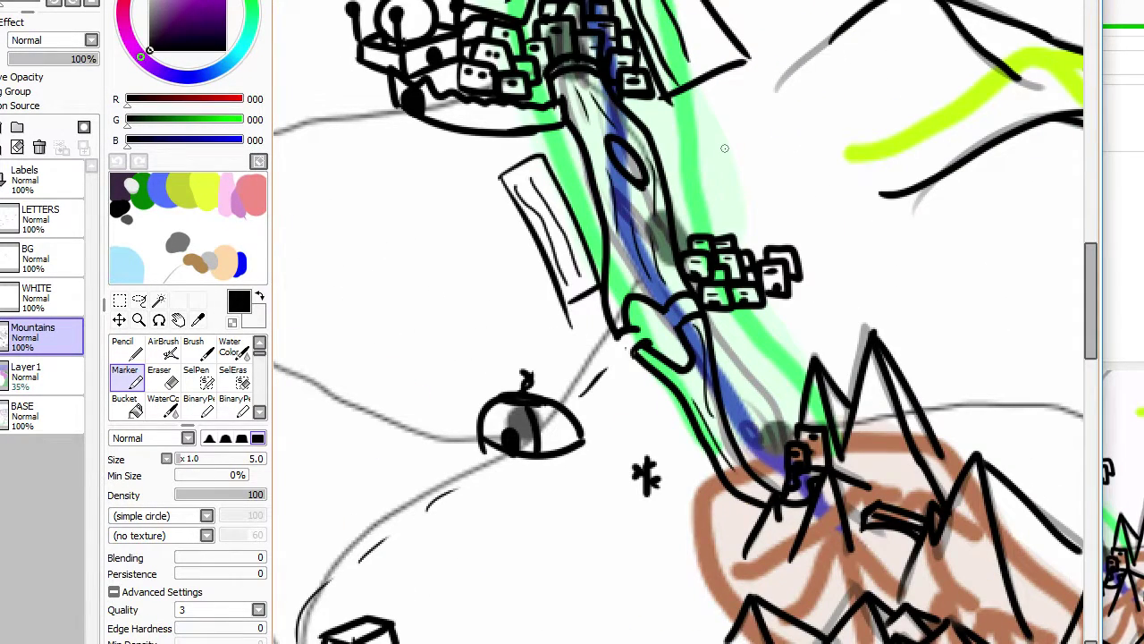
Step: Draw a matching small field with furrow lines east of the river, just above the cluster of block houses
{"action": "mouse_move", "coordinate": [666, 121]}
{"action": "left_mouse_down"}
{"action": "mouse_move", "coordinate": [706, 205]}
{"action": "mouse_move", "coordinate": [742, 192]}
{"action": "left_mouse_up"}
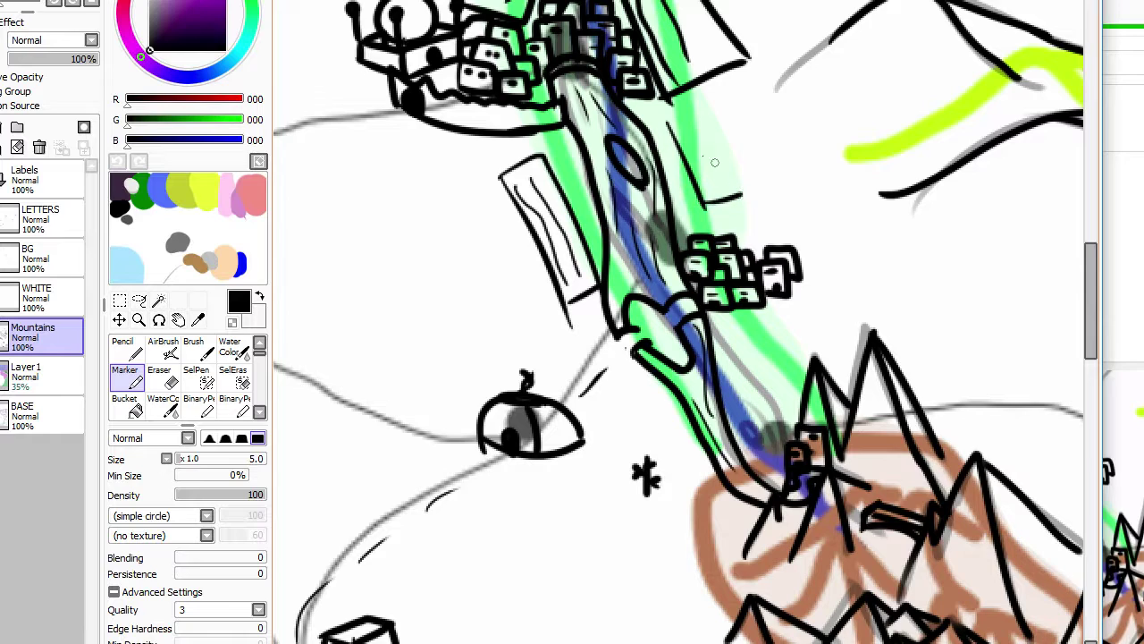
{"action": "mouse_move", "coordinate": [668, 119]}
{"action": "left_mouse_down"}
{"action": "mouse_move", "coordinate": [707, 112]}
{"action": "mouse_move", "coordinate": [735, 185]}
{"action": "left_mouse_up"}
{"action": "mouse_move", "coordinate": [678, 124]}
{"action": "left_mouse_down"}
{"action": "mouse_move", "coordinate": [714, 183]}
{"action": "mouse_move", "coordinate": [721, 175]}
{"action": "left_mouse_up"}
{"action": "scroll", "coordinate": [722, 184], "scroll_direction": "down", "scroll_amount": 4}
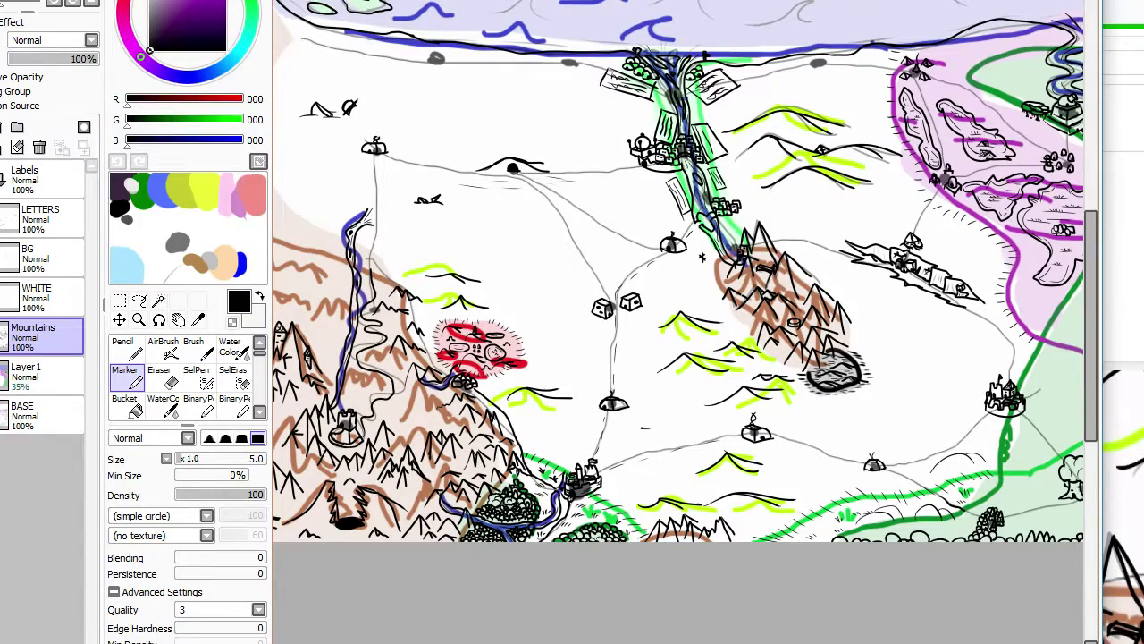
Step: Examine the western plain around the dome hut and cave hill and compare it with the whole map
{"action": "scroll", "coordinate": [679, 322], "scroll_direction": "up", "scroll_amount": 1}
{"action": "scroll", "coordinate": [679, 322], "scroll_direction": "down", "scroll_amount": 1}
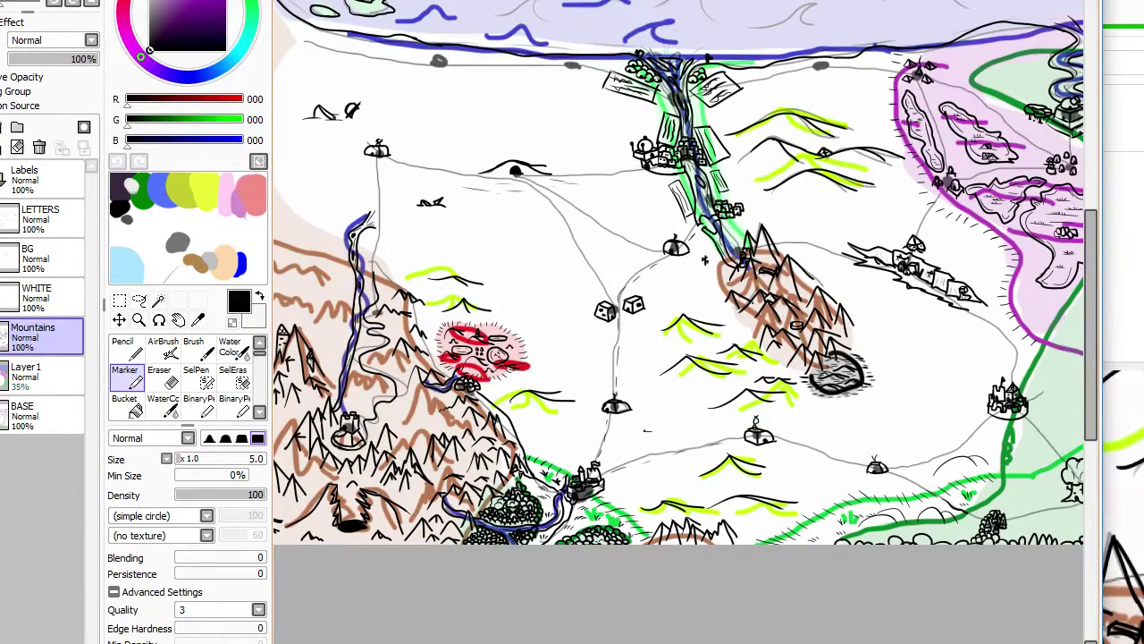
{"action": "scroll", "coordinate": [704, 260], "scroll_direction": "down", "scroll_amount": 2}
{"action": "scroll", "coordinate": [704, 260], "scroll_direction": "up", "scroll_amount": 2}
{"action": "scroll", "coordinate": [704, 260], "scroll_direction": "down", "scroll_amount": 2}
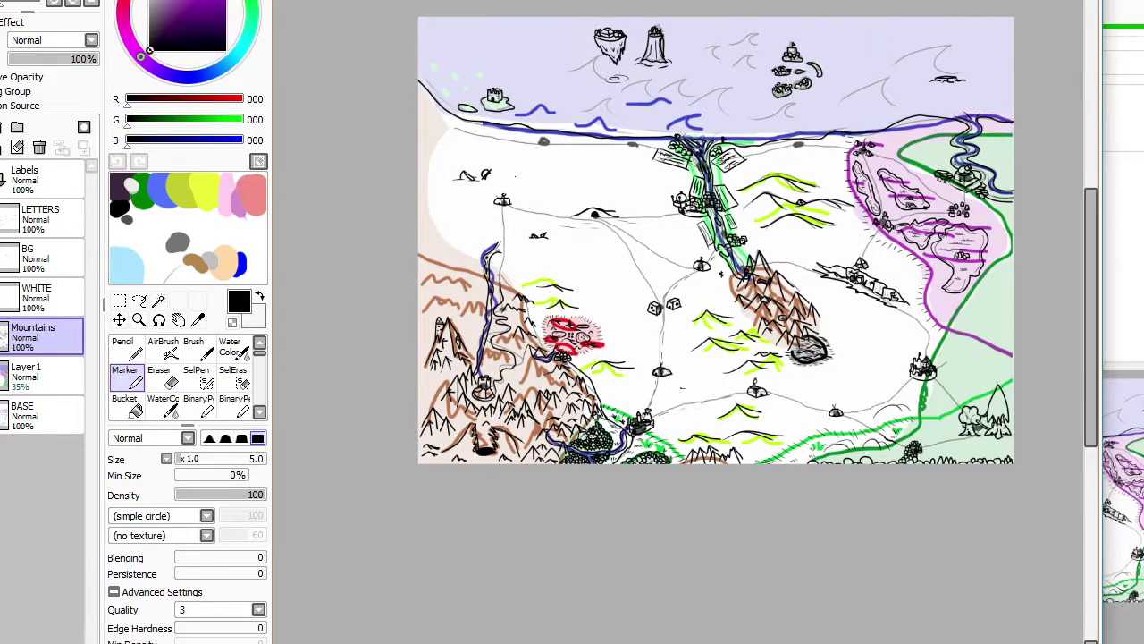
{"action": "scroll", "coordinate": [515, 177], "scroll_direction": "up", "scroll_amount": 3}
{"action": "scroll", "coordinate": [616, 243], "scroll_direction": "down", "scroll_amount": 1}
{"action": "scroll", "coordinate": [616, 243], "scroll_direction": "up", "scroll_amount": 1}
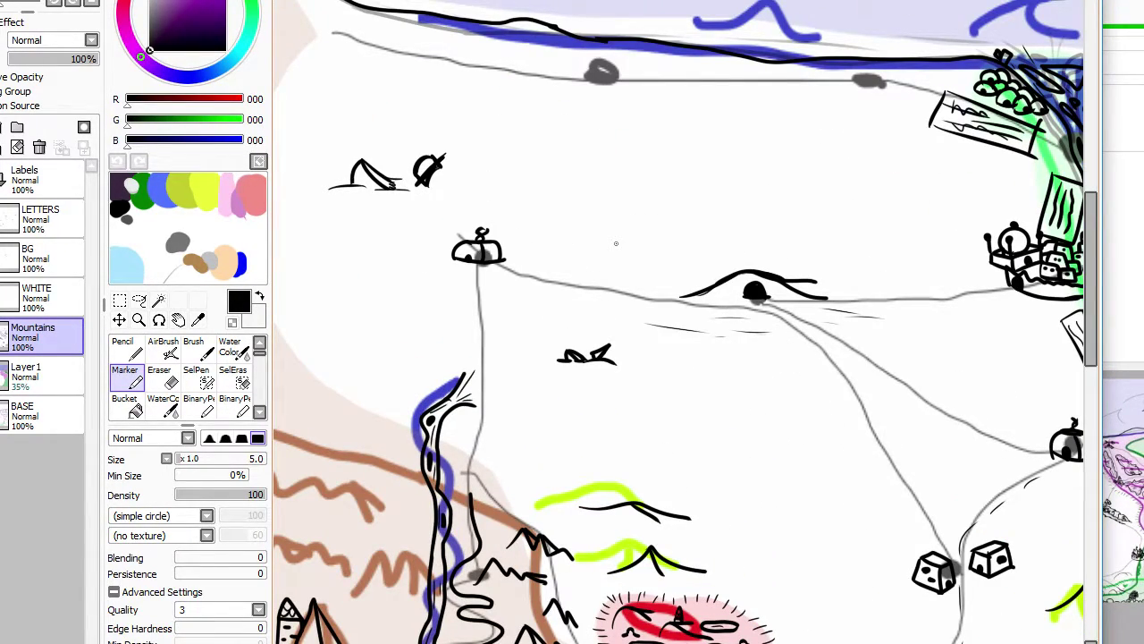
{"action": "scroll", "coordinate": [562, 274], "scroll_direction": "down", "scroll_amount": 3}
{"action": "scroll", "coordinate": [563, 274], "scroll_direction": "up", "scroll_amount": 3}
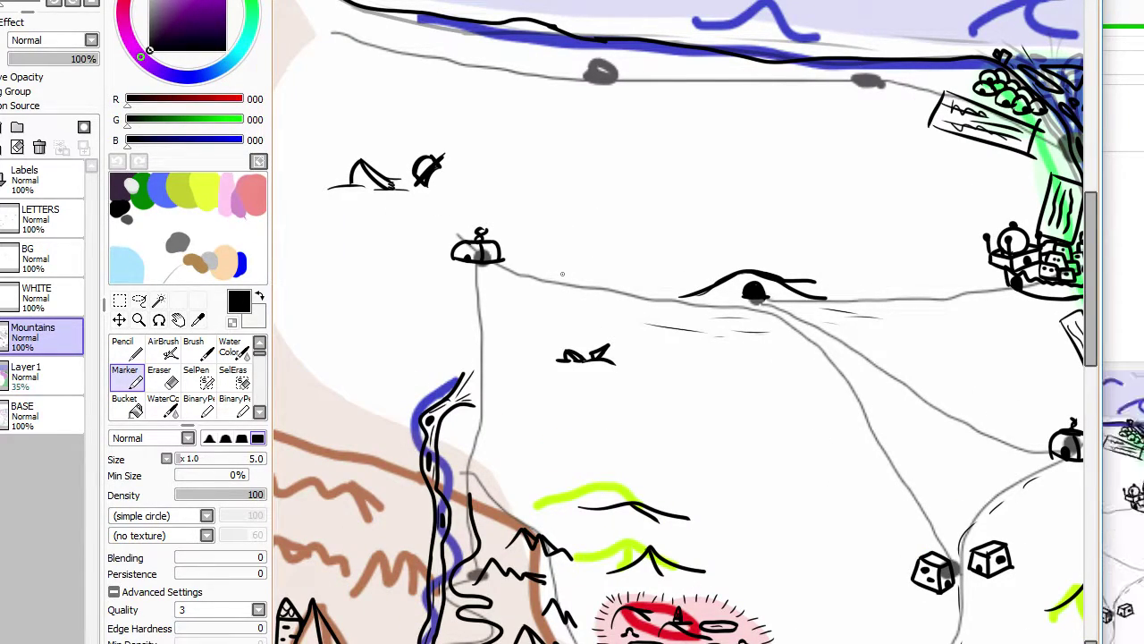
{"action": "scroll", "coordinate": [562, 275], "scroll_direction": "down", "scroll_amount": 2}
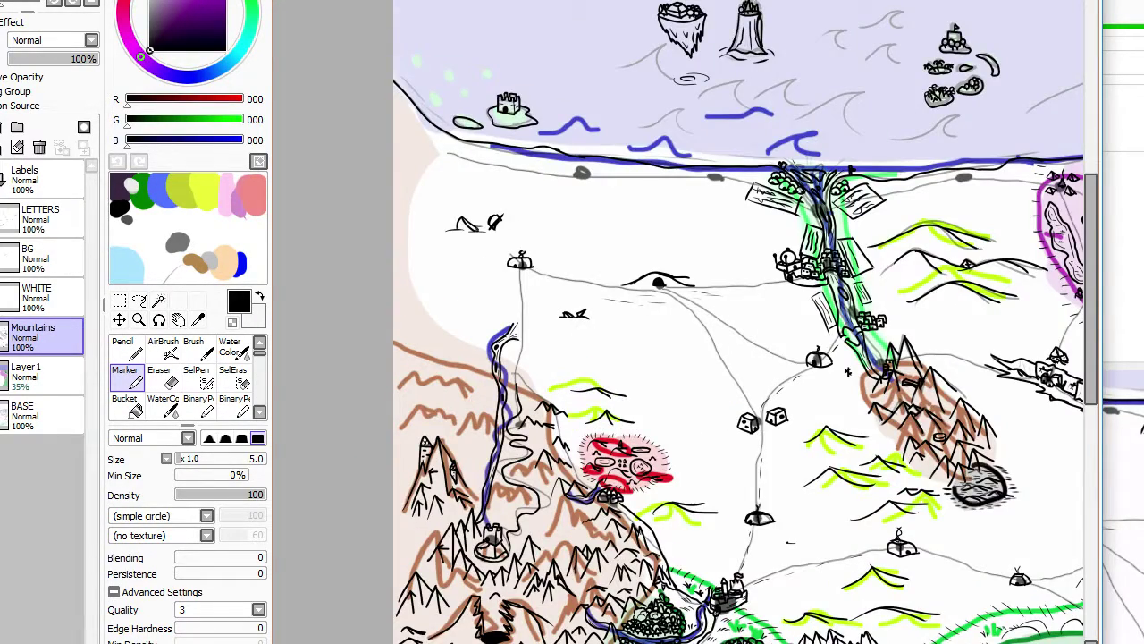
{"action": "scroll", "coordinate": [563, 312], "scroll_direction": "up", "scroll_amount": 2}
{"action": "scroll", "coordinate": [563, 312], "scroll_direction": "down", "scroll_amount": 4}
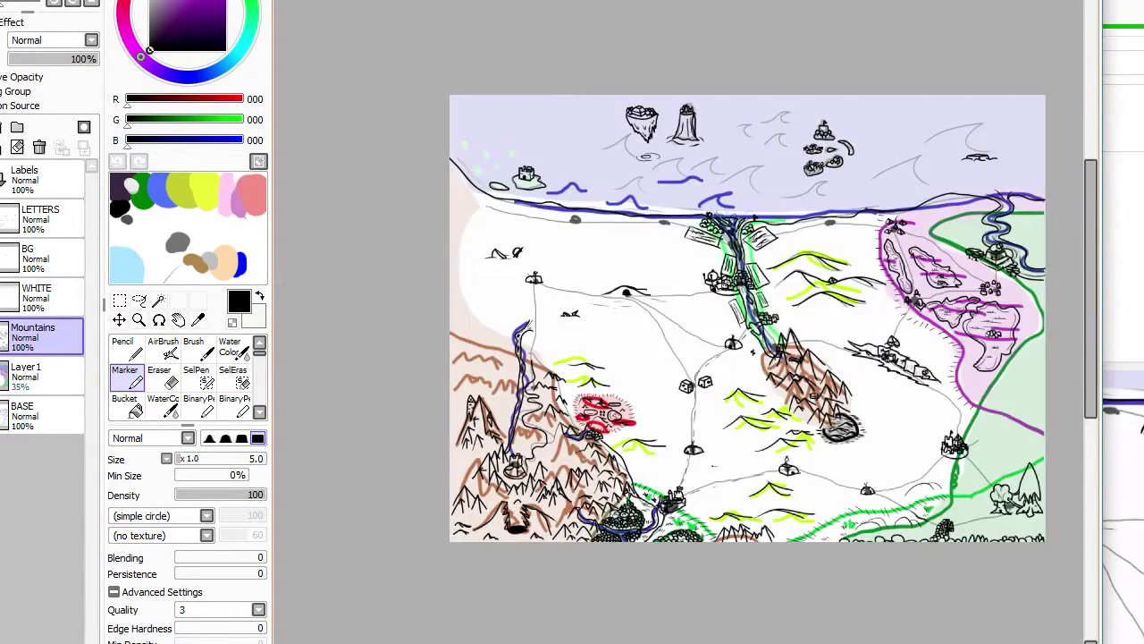
{"action": "scroll", "coordinate": [762, 381], "scroll_direction": "up", "scroll_amount": 3}
{"action": "scroll", "coordinate": [763, 382], "scroll_direction": "up", "scroll_amount": 2}
{"action": "scroll", "coordinate": [762, 382], "scroll_direction": "down", "scroll_amount": 4}
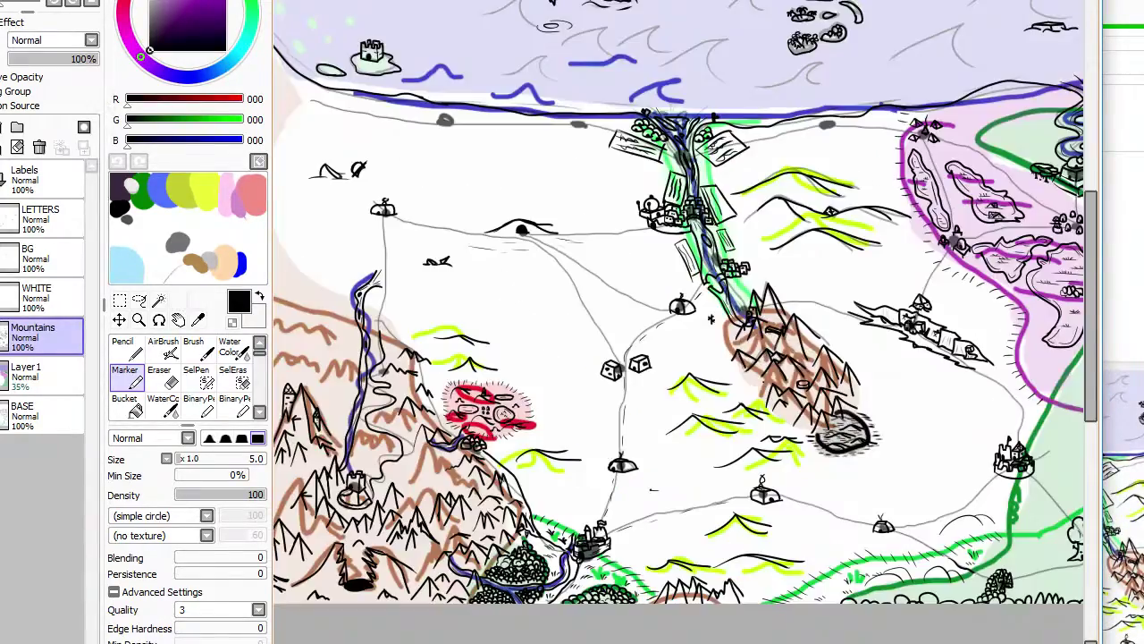
{"action": "scroll", "coordinate": [427, 263], "scroll_direction": "up", "scroll_amount": 4}
{"action": "scroll", "coordinate": [428, 271], "scroll_direction": "down", "scroll_amount": 2}
{"action": "scroll", "coordinate": [428, 272], "scroll_direction": "down", "scroll_amount": 3}
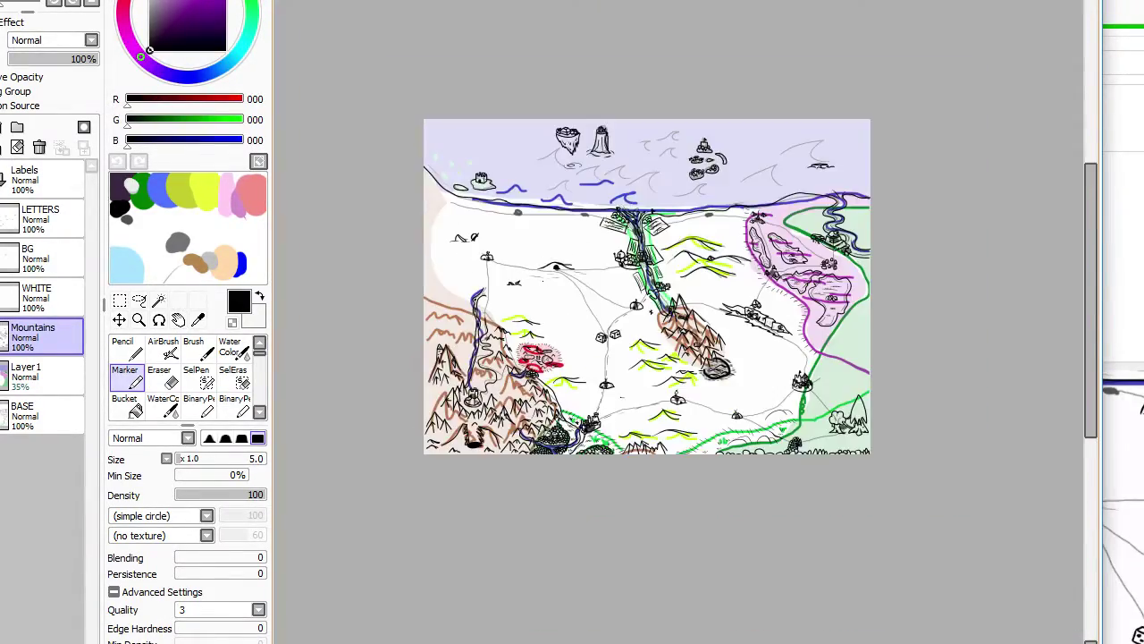
Step: Add short connecting wave strokes along the waterline of the flat block floating in the northeastern sea
{"action": "scroll", "coordinate": [926, 237], "scroll_direction": "up", "scroll_amount": 4}
{"action": "scroll", "coordinate": [926, 237], "scroll_direction": "down", "scroll_amount": 1}
{"action": "scroll", "coordinate": [927, 237], "scroll_direction": "up", "scroll_amount": 3}
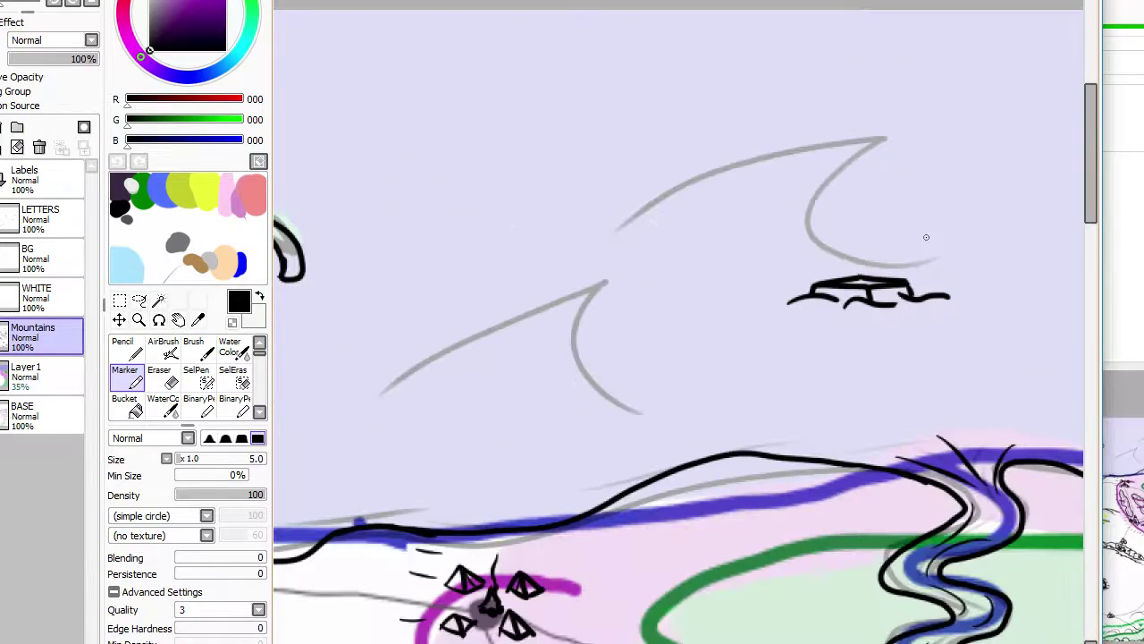
{"action": "scroll", "coordinate": [876, 322], "scroll_direction": "up", "scroll_amount": 4}
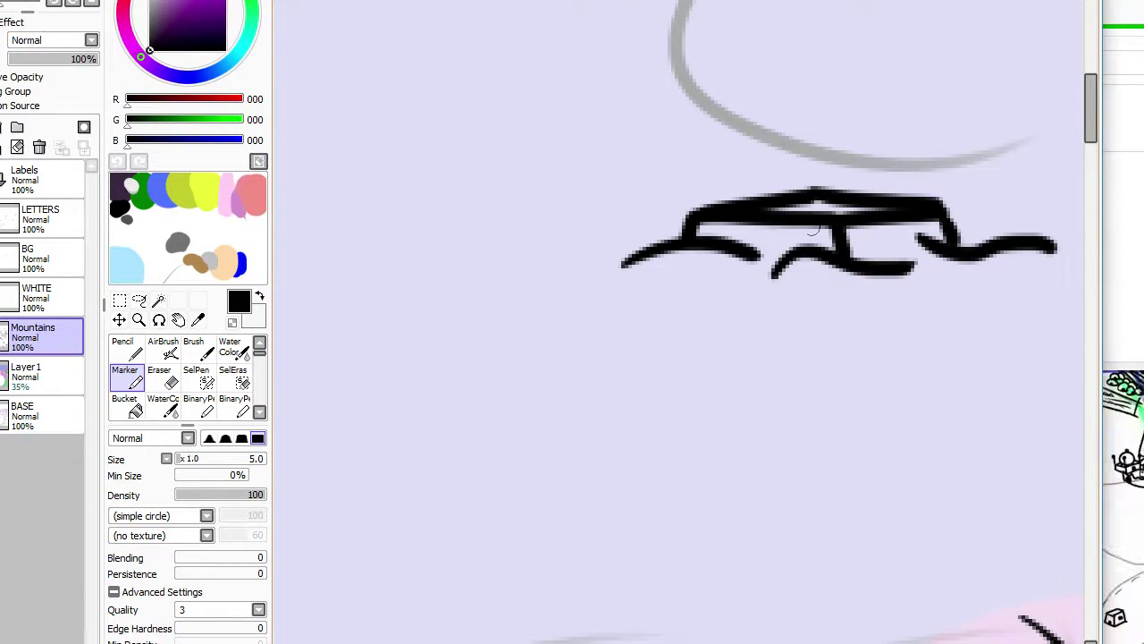
{"action": "left_click_drag", "start_coordinate": [753, 252], "coordinate": [787, 259]}
{"action": "left_click_drag", "start_coordinate": [912, 265], "coordinate": [977, 271]}
{"action": "left_click_drag", "start_coordinate": [921, 238], "coordinate": [896, 251]}
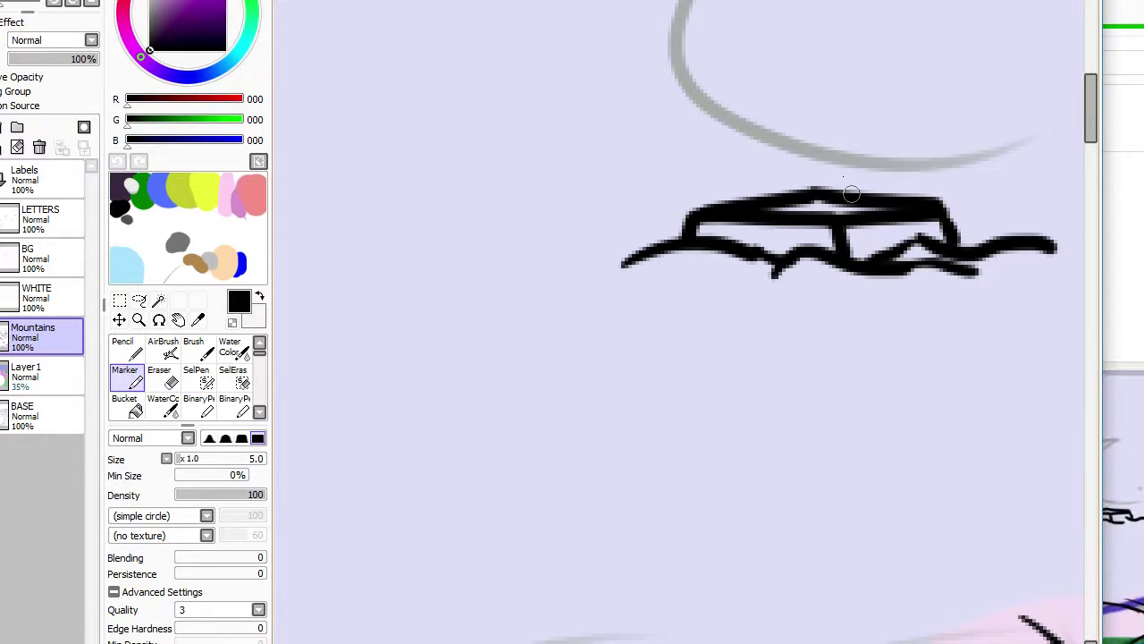
Step: Examine the sea, the central plain and the giant trees in the southeastern forest for areas lacking detail
{"action": "scroll", "coordinate": [851, 191], "scroll_direction": "down", "scroll_amount": 5}
{"action": "scroll", "coordinate": [608, 358], "scroll_direction": "down", "scroll_amount": 2}
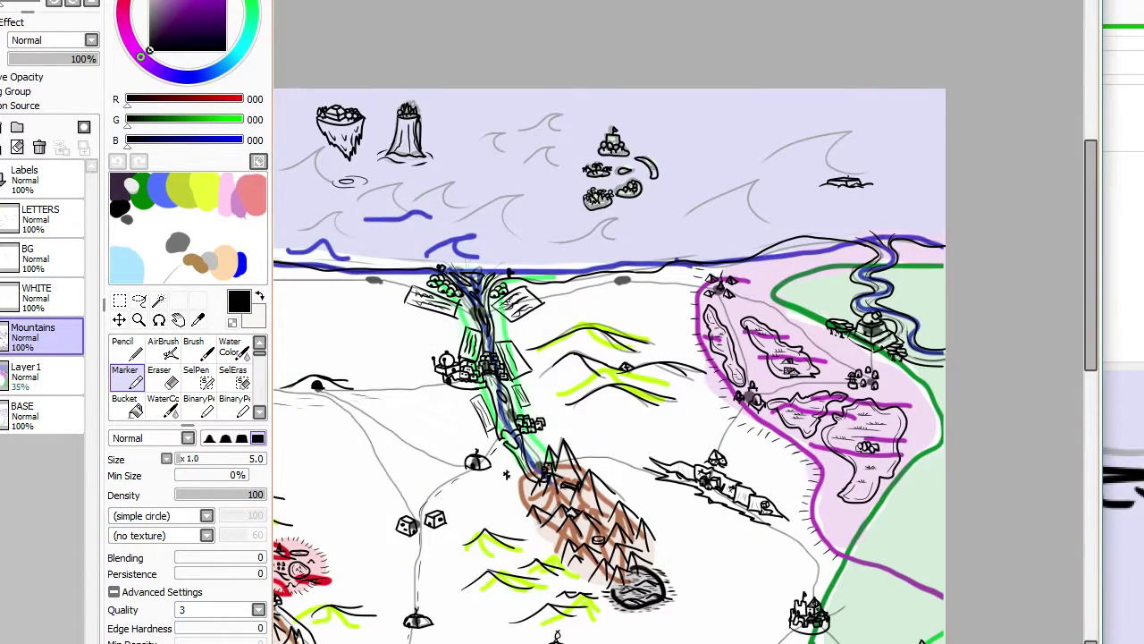
{"action": "scroll", "coordinate": [608, 358], "scroll_direction": "down", "scroll_amount": 2}
{"action": "scroll", "coordinate": [620, 375], "scroll_direction": "up", "scroll_amount": 2}
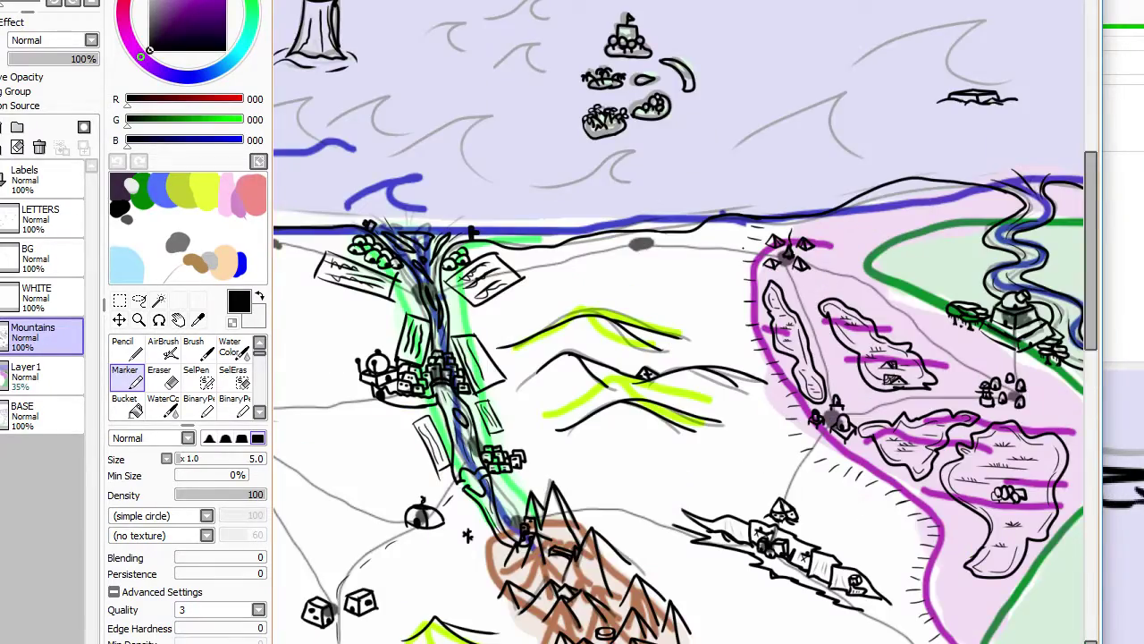
{"action": "scroll", "coordinate": [619, 376], "scroll_direction": "down", "scroll_amount": 4}
{"action": "scroll", "coordinate": [540, 162], "scroll_direction": "up", "scroll_amount": 4}
{"action": "scroll", "coordinate": [540, 162], "scroll_direction": "down", "scroll_amount": 4}
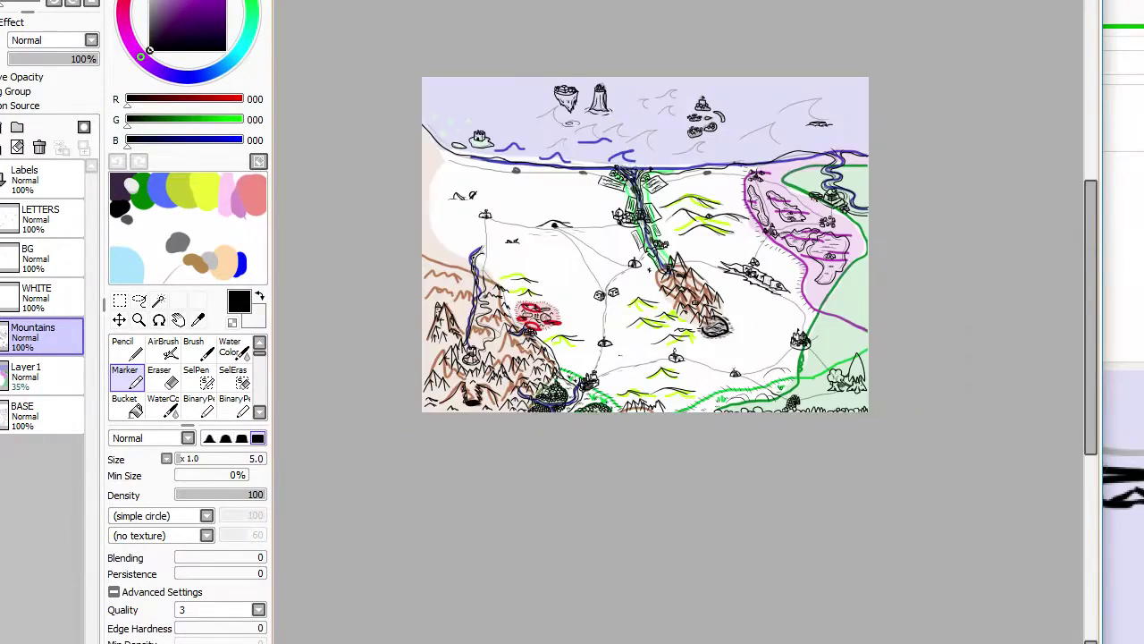
{"action": "scroll", "coordinate": [829, 327], "scroll_direction": "up", "scroll_amount": 7}
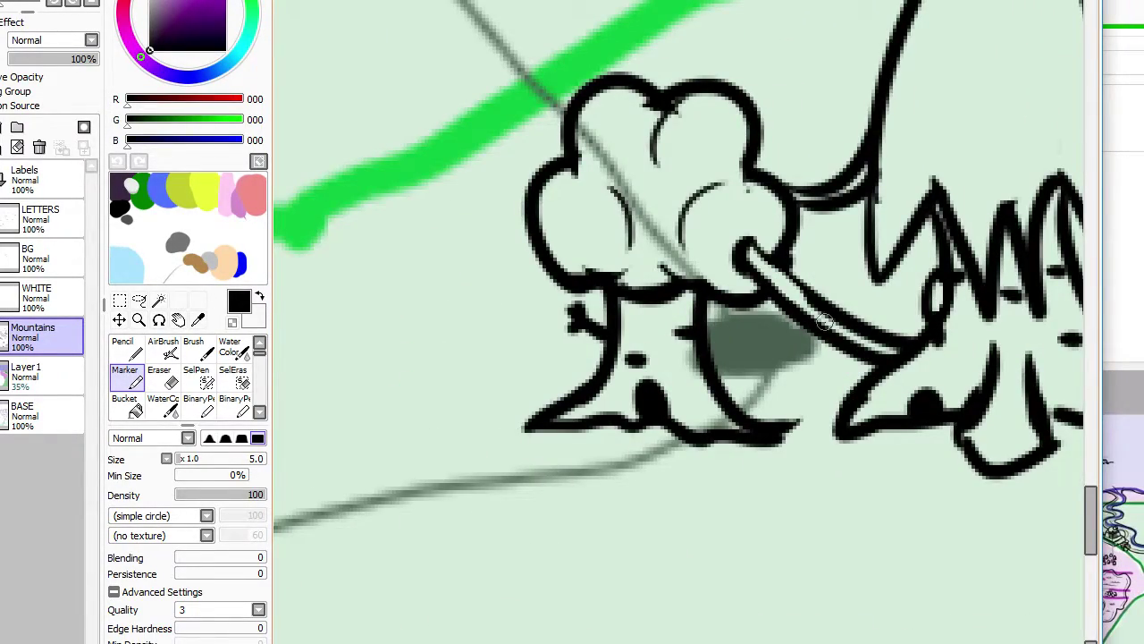
{"action": "scroll", "coordinate": [795, 294], "scroll_direction": "down", "scroll_amount": 4}
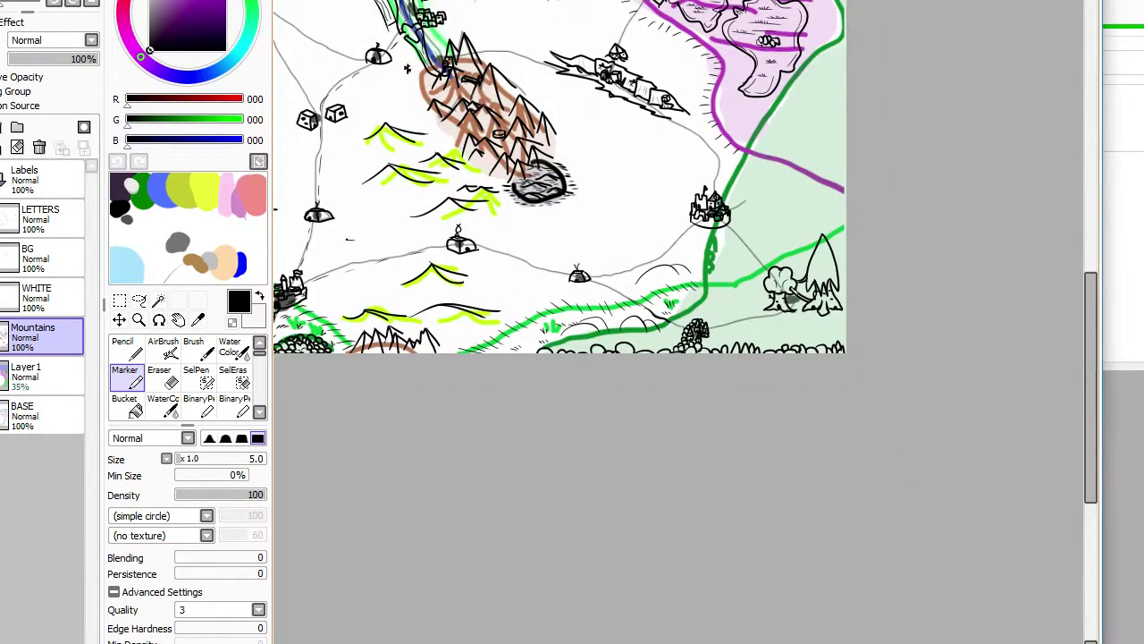
{"action": "scroll", "coordinate": [795, 294], "scroll_direction": "down", "scroll_amount": 2}
{"action": "scroll", "coordinate": [795, 293], "scroll_direction": "up", "scroll_amount": 2}
{"action": "scroll", "coordinate": [476, 393], "scroll_direction": "up", "scroll_amount": 1}
{"action": "scroll", "coordinate": [476, 393], "scroll_direction": "down", "scroll_amount": 3}
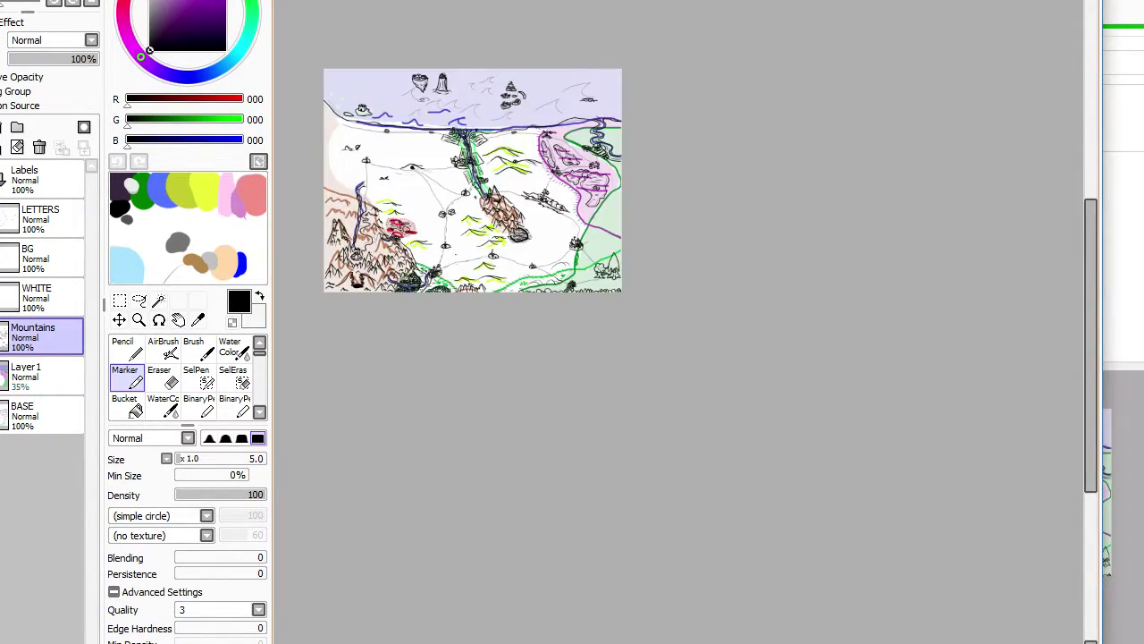
Step: Check the line art of the southwestern mountains with the region-colour and base sketch layers temporarily hidden
{"action": "scroll", "coordinate": [475, 394], "scroll_direction": "up", "scroll_amount": 6}
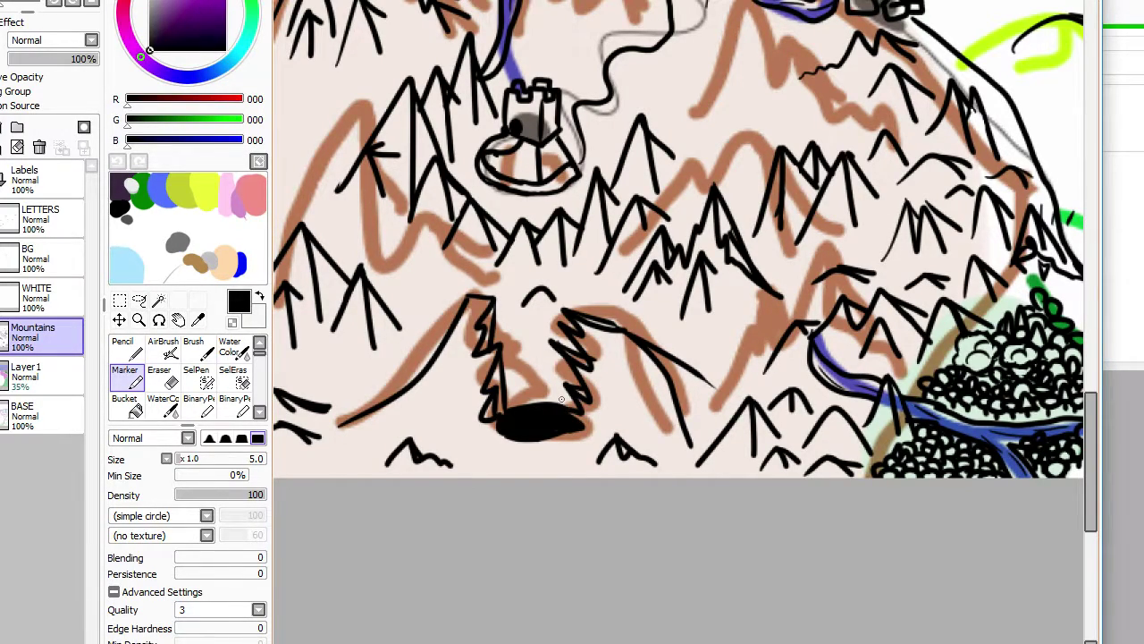
{"action": "scroll", "coordinate": [561, 399], "scroll_direction": "down", "scroll_amount": 3}
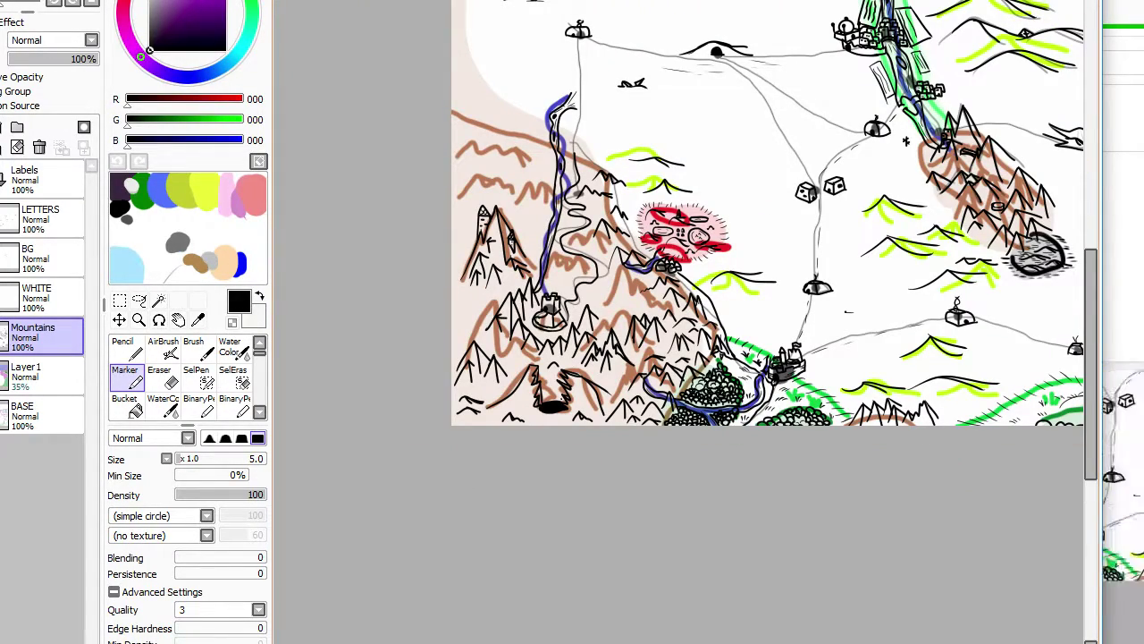
{"action": "scroll", "coordinate": [561, 398], "scroll_direction": "down", "scroll_amount": 1}
{"action": "scroll", "coordinate": [559, 395], "scroll_direction": "up", "scroll_amount": 2}
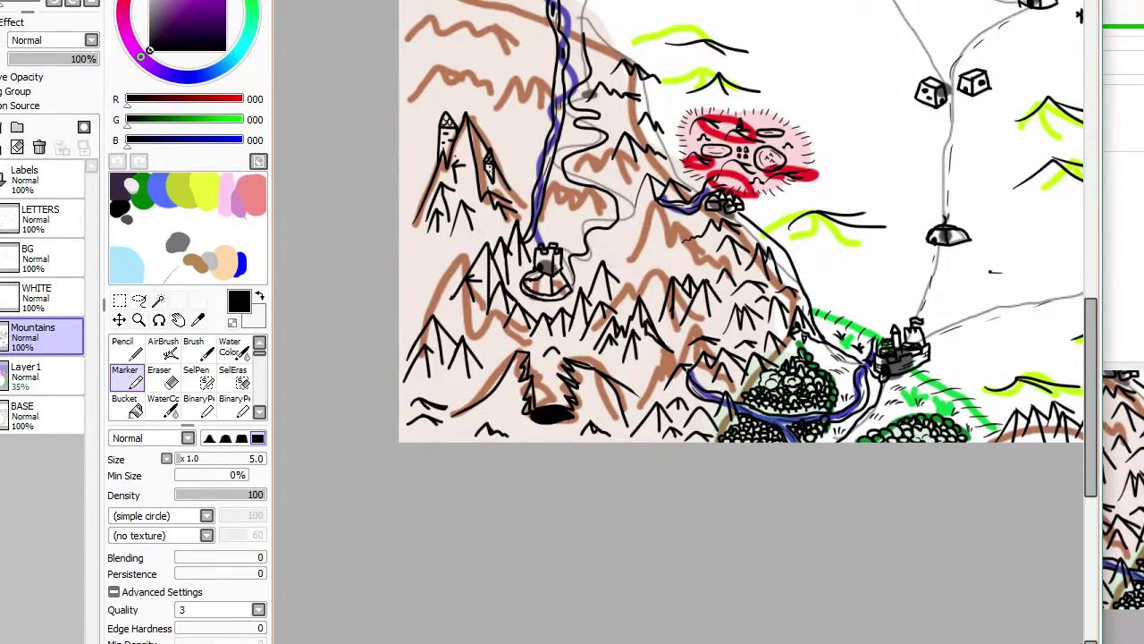
{"action": "scroll", "coordinate": [456, 159], "scroll_direction": "up", "scroll_amount": 2}
{"action": "scroll", "coordinate": [439, 350], "scroll_direction": "down", "scroll_amount": 2}
{"action": "scroll", "coordinate": [386, 422], "scroll_direction": "up", "scroll_amount": 3}
{"action": "scroll", "coordinate": [506, 492], "scroll_direction": "down", "scroll_amount": 3}
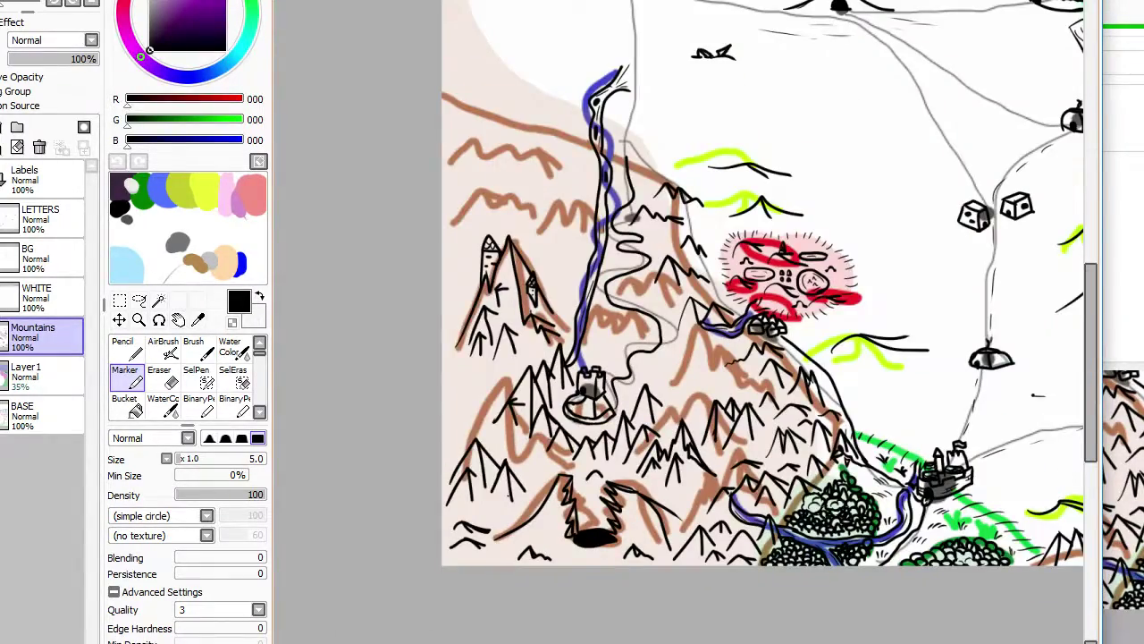
{"action": "left_click", "coordinate": [1, 376]}
{"action": "left_click", "coordinate": [2, 415]}
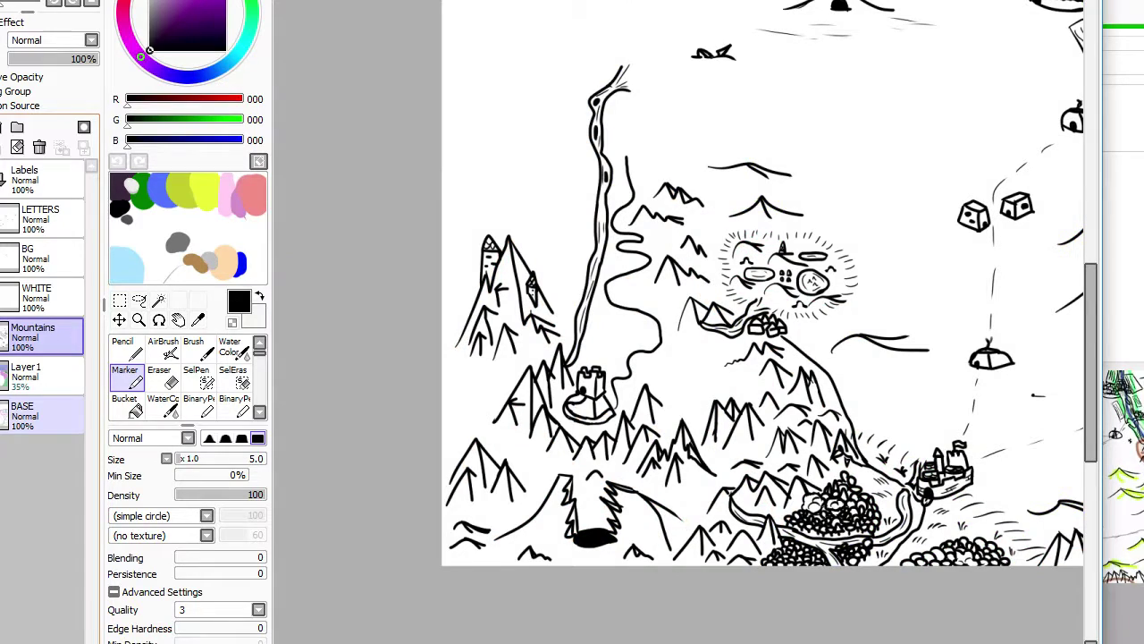
{"action": "left_click", "coordinate": [7, 414]}
{"action": "left_click", "coordinate": [7, 376]}
Step: Draw small mountain peaks with slope lines along the map's western edge, west of the castle tower
{"action": "scroll", "coordinate": [523, 561], "scroll_direction": "up", "scroll_amount": 1}
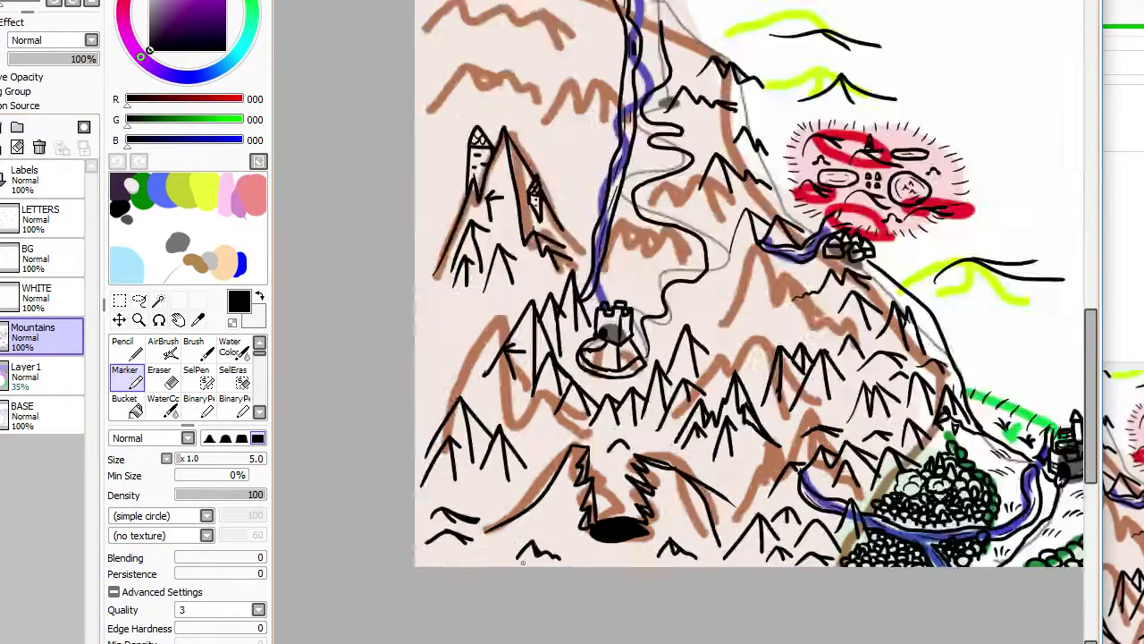
{"action": "scroll", "coordinate": [523, 561], "scroll_direction": "up", "scroll_amount": 2}
{"action": "left_click_drag", "start_coordinate": [498, 309], "coordinate": [550, 318]}
{"action": "left_click_drag", "start_coordinate": [517, 260], "coordinate": [574, 288]}
{"action": "scroll", "coordinate": [563, 269], "scroll_direction": "down", "scroll_amount": 4}
{"action": "scroll", "coordinate": [518, 278], "scroll_direction": "up", "scroll_amount": 4}
{"action": "scroll", "coordinate": [520, 290], "scroll_direction": "down", "scroll_amount": 2}
{"action": "scroll", "coordinate": [537, 358], "scroll_direction": "up", "scroll_amount": 1}
{"action": "scroll", "coordinate": [523, 353], "scroll_direction": "up", "scroll_amount": 1}
{"action": "mouse_move", "coordinate": [503, 438]}
{"action": "left_mouse_down"}
{"action": "mouse_move", "coordinate": [524, 382]}
{"action": "mouse_move", "coordinate": [544, 395]}
{"action": "mouse_move", "coordinate": [558, 379]}
{"action": "mouse_move", "coordinate": [648, 444]}
{"action": "left_mouse_up"}
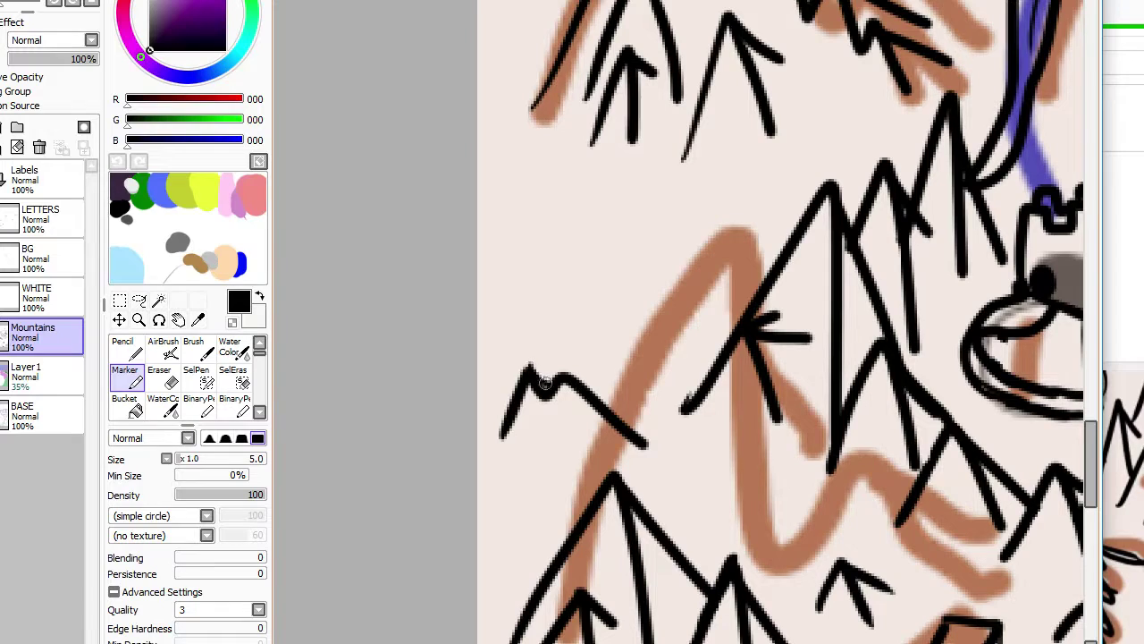
{"action": "left_click_drag", "start_coordinate": [564, 375], "coordinate": [655, 415]}
{"action": "mouse_move", "coordinate": [497, 336]}
{"action": "left_mouse_down"}
{"action": "mouse_move", "coordinate": [526, 296]}
{"action": "mouse_move", "coordinate": [543, 311]}
{"action": "mouse_move", "coordinate": [538, 301]}
{"action": "mouse_move", "coordinate": [601, 305]}
{"action": "mouse_move", "coordinate": [661, 359]}
{"action": "left_mouse_up"}
{"action": "left_click_drag", "start_coordinate": [615, 285], "coordinate": [685, 344]}
Step: Draw a jagged ridge with slope lines just north of those edge peaks, and another peak to its east
{"action": "mouse_move", "coordinate": [494, 249]}
{"action": "left_mouse_down"}
{"action": "mouse_move", "coordinate": [549, 162]}
{"action": "mouse_move", "coordinate": [573, 210]}
{"action": "mouse_move", "coordinate": [628, 250]}
{"action": "left_mouse_up"}
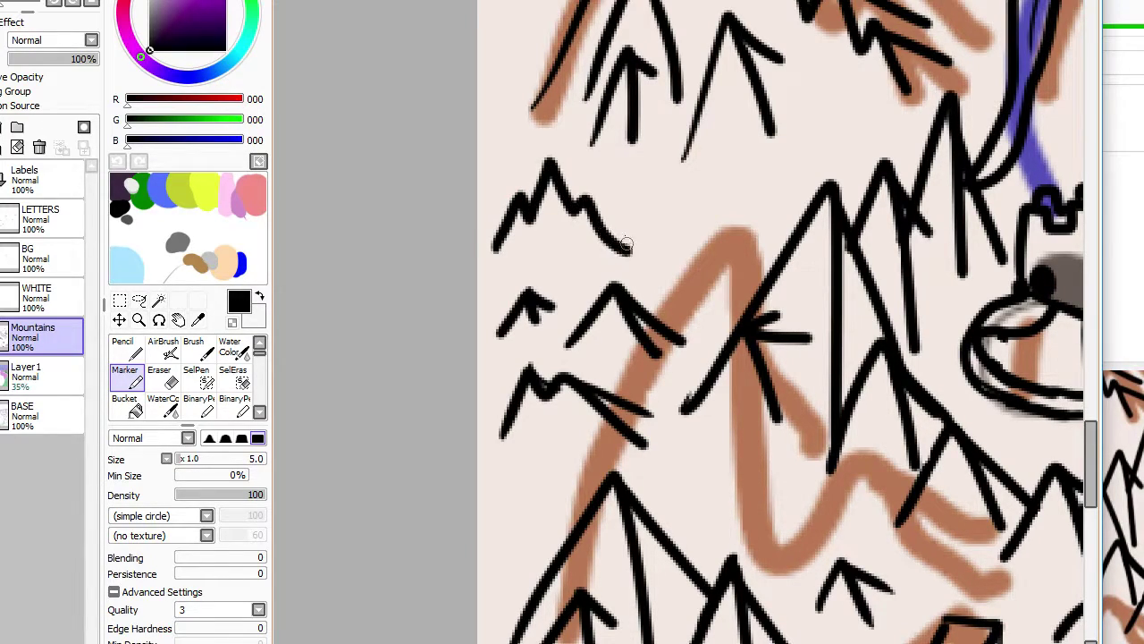
{"action": "left_click_drag", "start_coordinate": [579, 191], "coordinate": [651, 239]}
{"action": "left_click_drag", "start_coordinate": [554, 166], "coordinate": [638, 213]}
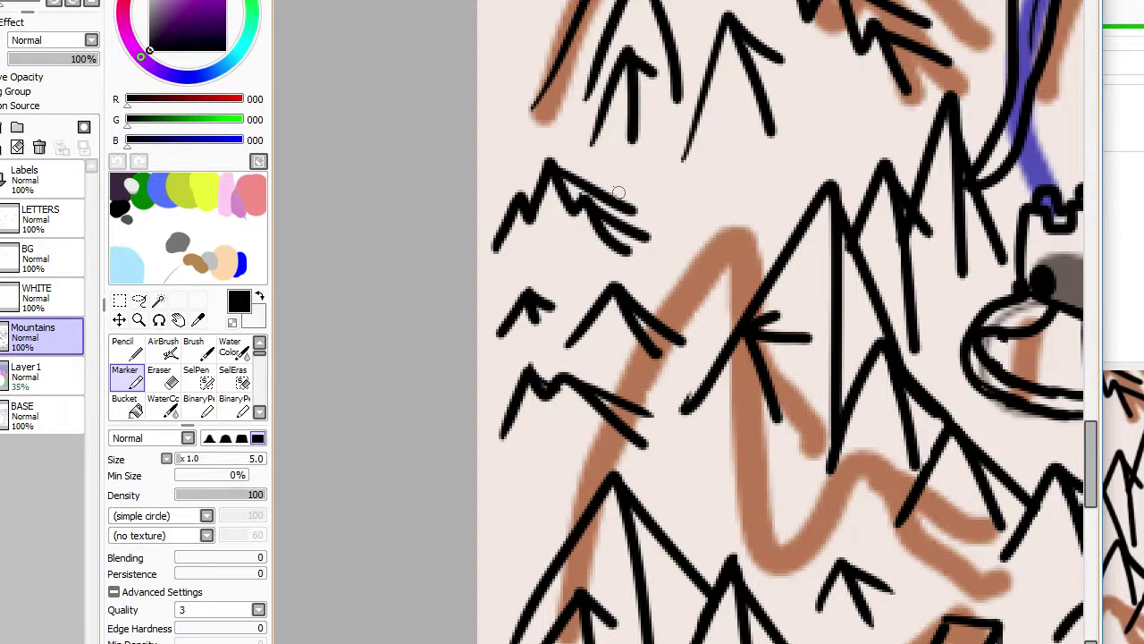
{"action": "mouse_move", "coordinate": [518, 259]}
{"action": "left_mouse_down"}
{"action": "mouse_move", "coordinate": [538, 218]}
{"action": "mouse_move", "coordinate": [557, 231]}
{"action": "mouse_move", "coordinate": [545, 223]}
{"action": "mouse_move", "coordinate": [558, 261]}
{"action": "left_mouse_up"}
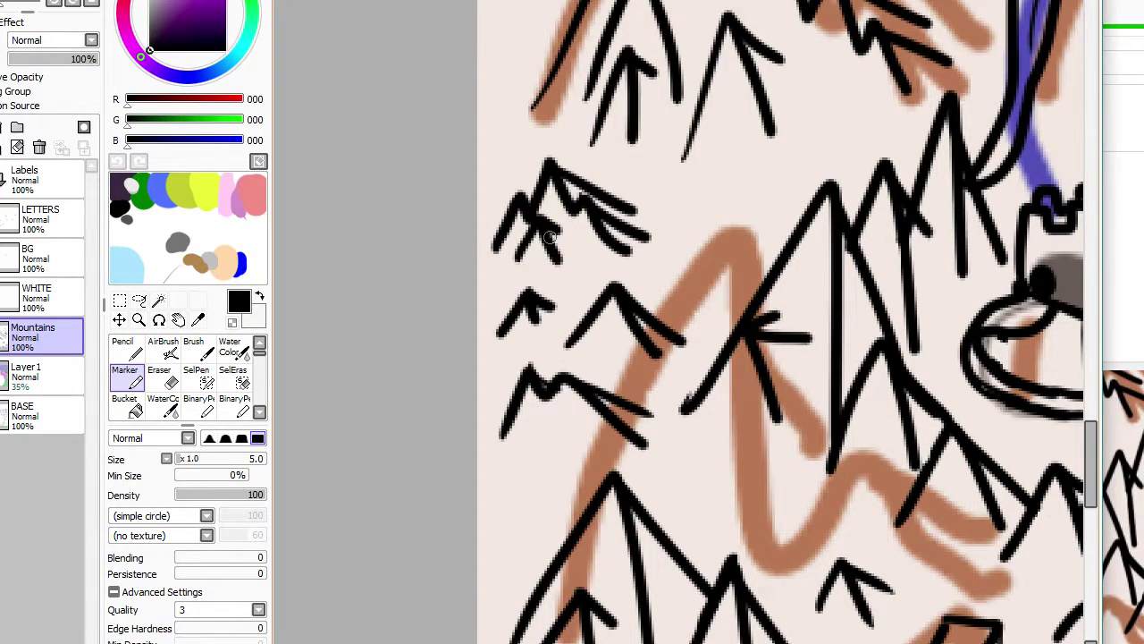
{"action": "scroll", "coordinate": [551, 237], "scroll_direction": "down", "scroll_amount": 5}
{"action": "scroll", "coordinate": [587, 217], "scroll_direction": "up", "scroll_amount": 4}
{"action": "mouse_move", "coordinate": [559, 230]}
{"action": "left_mouse_down"}
{"action": "mouse_move", "coordinate": [582, 184]}
{"action": "mouse_move", "coordinate": [599, 204]}
{"action": "mouse_move", "coordinate": [585, 185]}
{"action": "mouse_move", "coordinate": [628, 208]}
{"action": "left_mouse_up"}
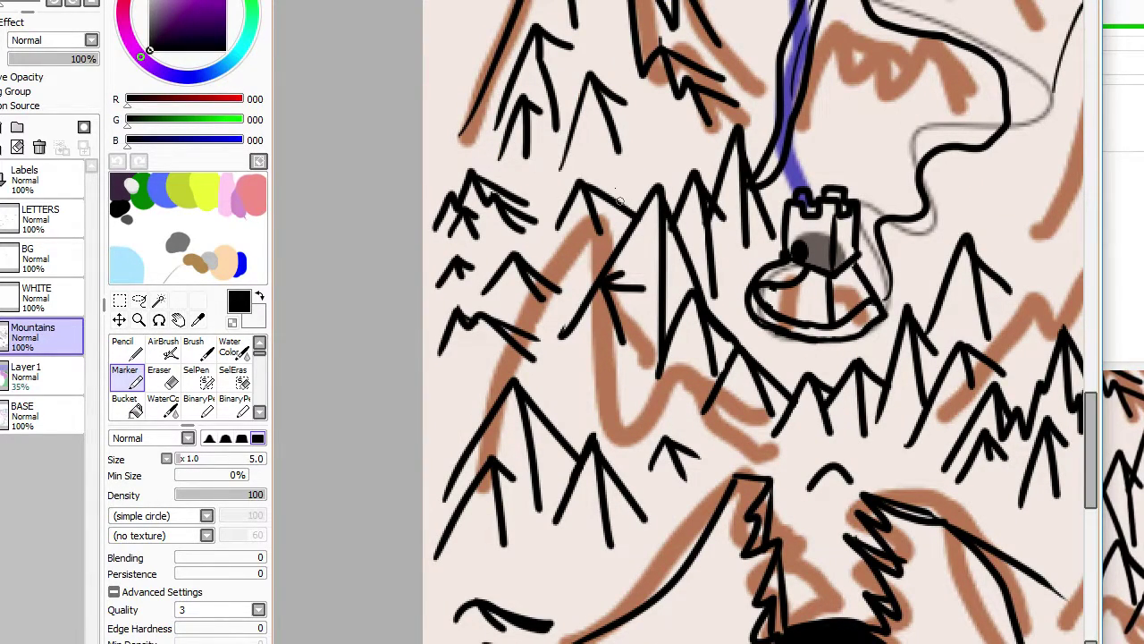
{"action": "scroll", "coordinate": [621, 200], "scroll_direction": "down", "scroll_amount": 3}
{"action": "scroll", "coordinate": [752, 225], "scroll_direction": "up", "scroll_amount": 3}
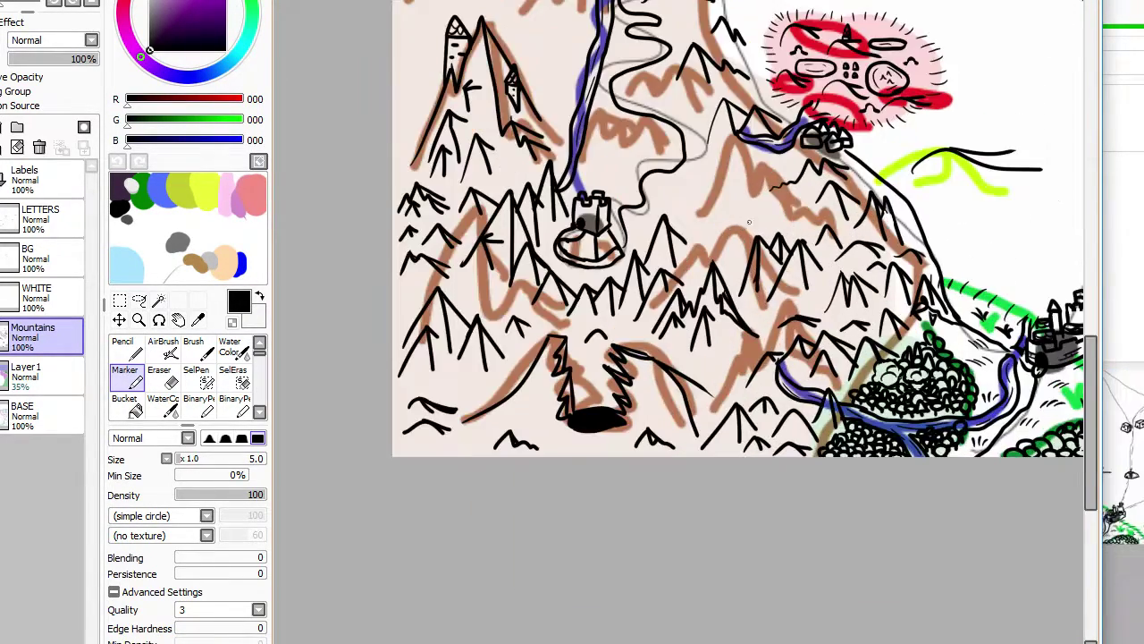
{"action": "scroll", "coordinate": [752, 226], "scroll_direction": "down", "scroll_amount": 2}
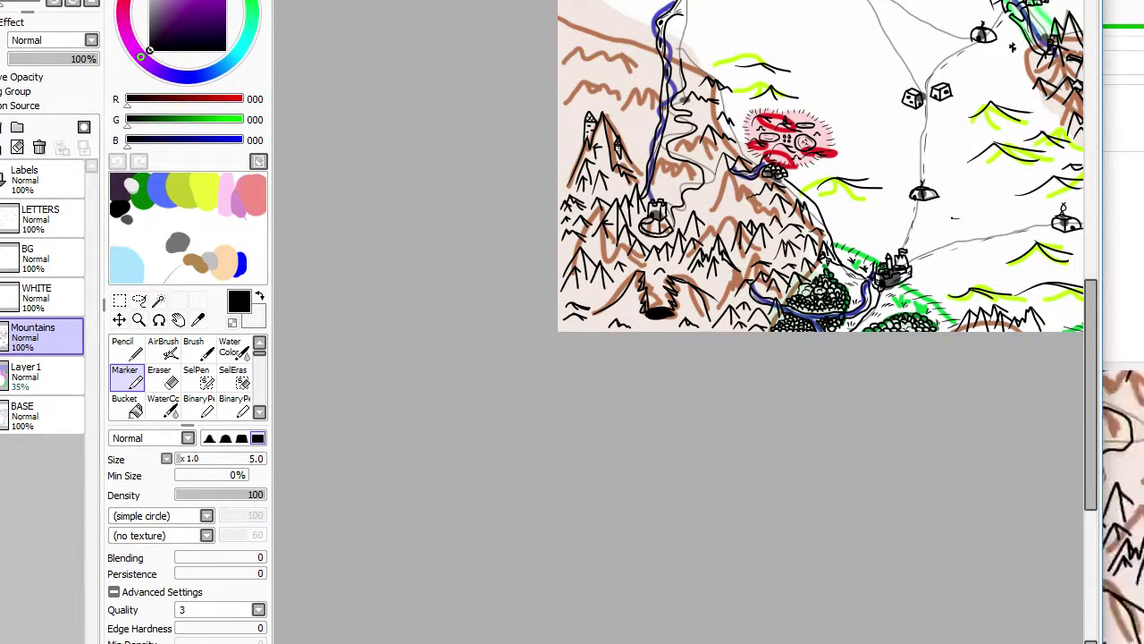
{"action": "key", "text": "alt+Tab"}
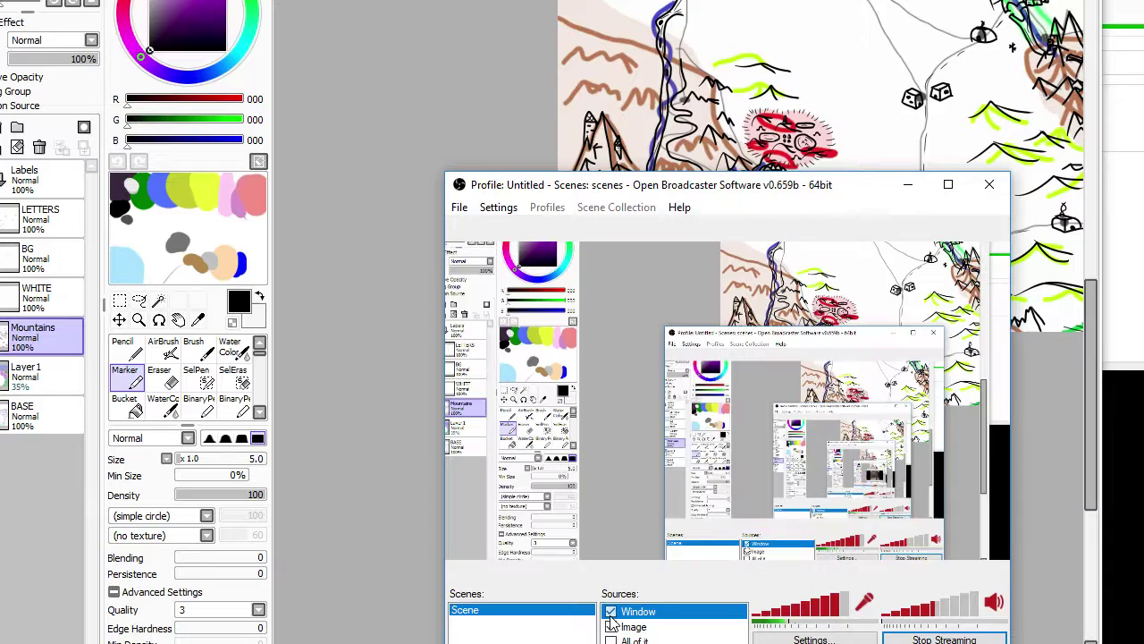
{"action": "left_click", "coordinate": [367, 460]}
Step: Draw a peak with a smaller peak and slope lines on its flank, east of the castle tower
{"action": "scroll", "coordinate": [803, 268], "scroll_direction": "down", "scroll_amount": 3}
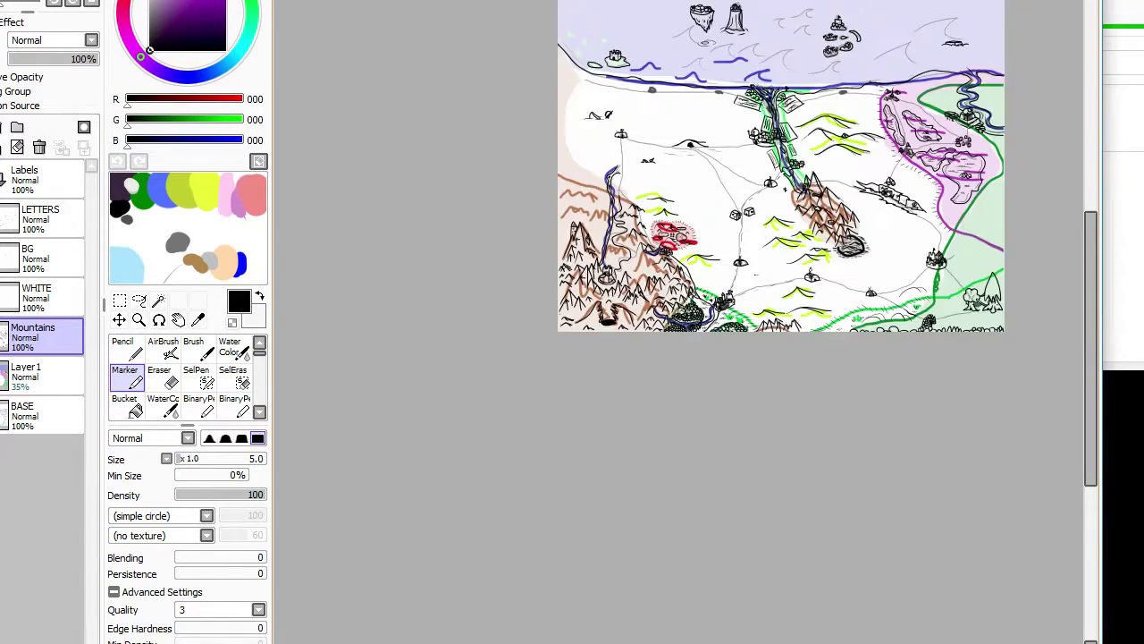
{"action": "scroll", "coordinate": [803, 286], "scroll_direction": "up", "scroll_amount": 6}
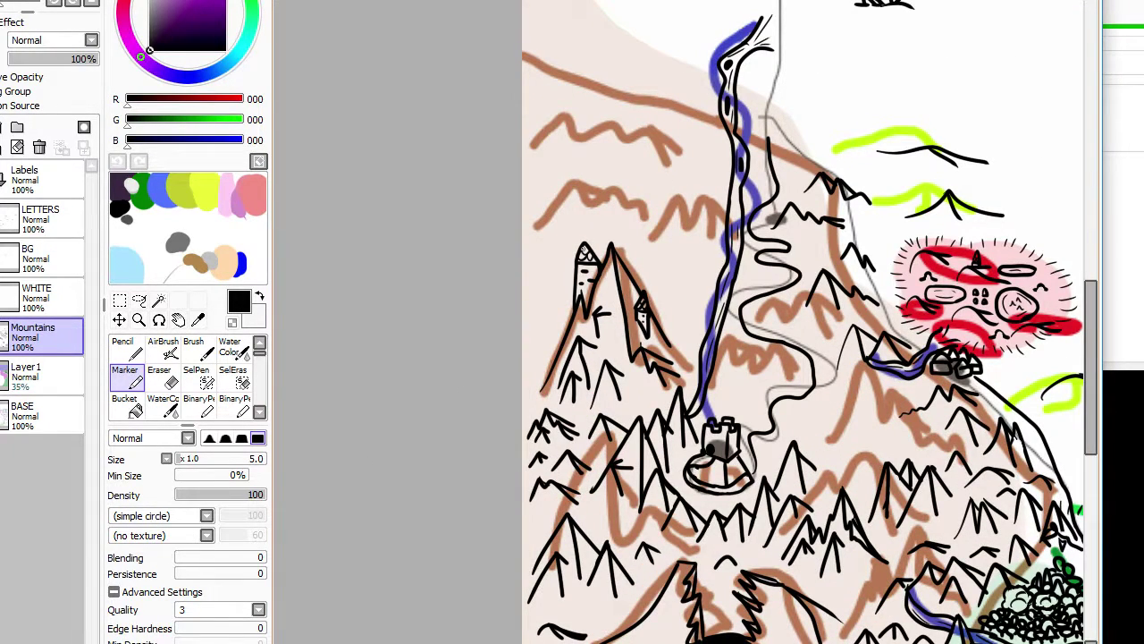
{"action": "scroll", "coordinate": [802, 322], "scroll_direction": "down", "scroll_amount": 1}
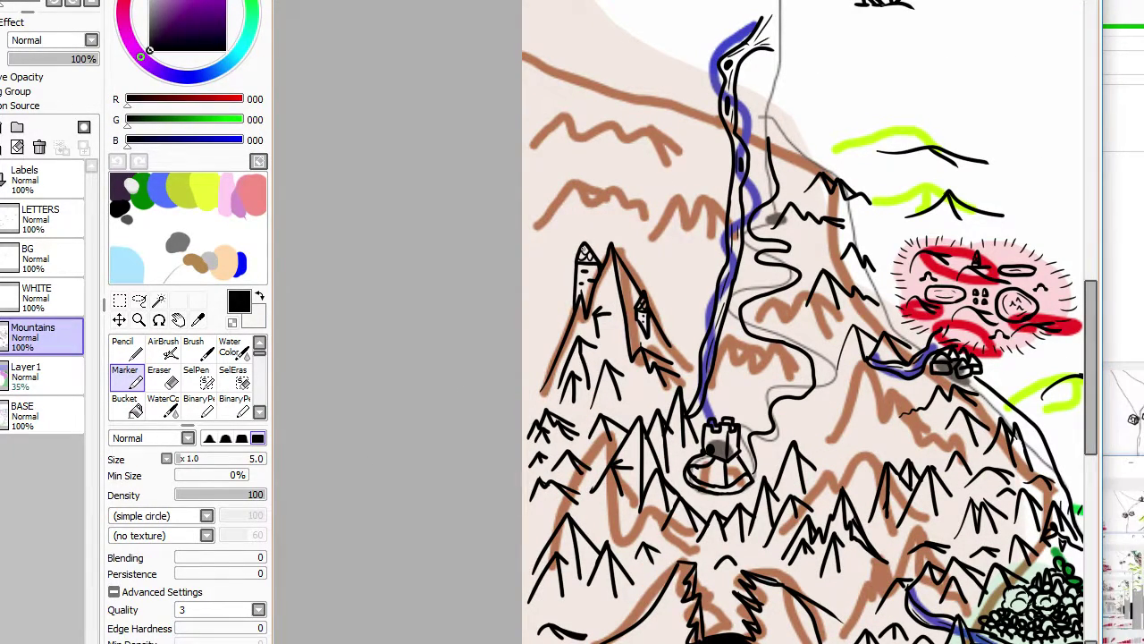
{"action": "scroll", "coordinate": [802, 322], "scroll_direction": "down", "scroll_amount": 1}
{"action": "scroll", "coordinate": [751, 392], "scroll_direction": "up", "scroll_amount": 3}
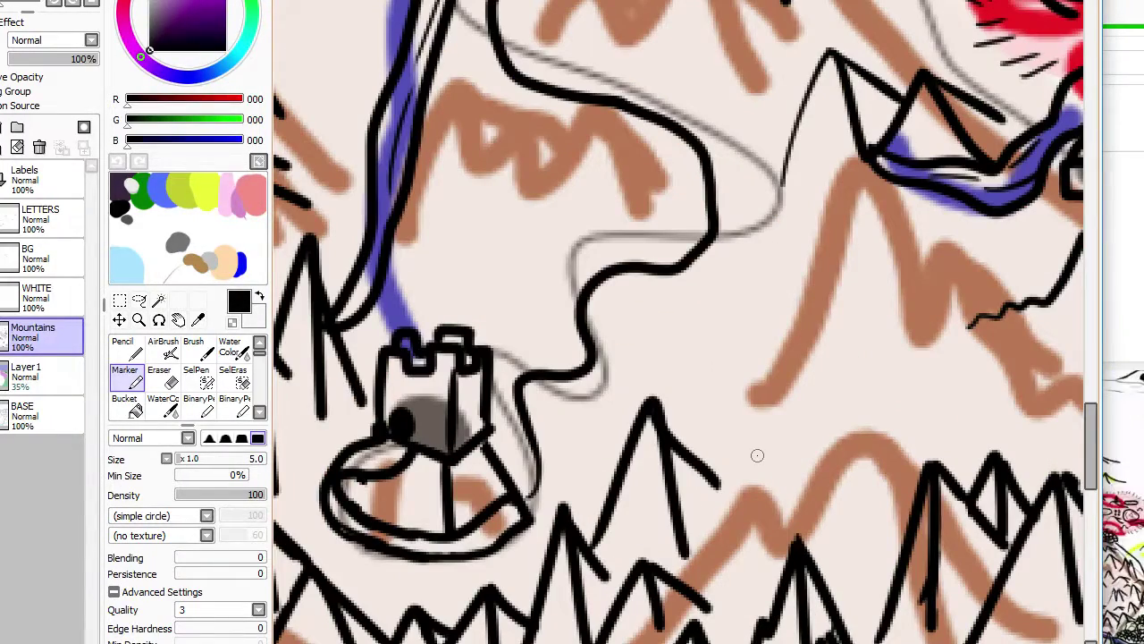
{"action": "mouse_move", "coordinate": [824, 430]}
{"action": "left_mouse_down"}
{"action": "mouse_move", "coordinate": [769, 432]}
{"action": "mouse_move", "coordinate": [710, 402]}
{"action": "left_mouse_up"}
{"action": "mouse_move", "coordinate": [651, 465]}
{"action": "left_mouse_down"}
{"action": "mouse_move", "coordinate": [723, 440]}
{"action": "mouse_move", "coordinate": [745, 399]}
{"action": "mouse_move", "coordinate": [760, 462]}
{"action": "left_mouse_up"}
{"action": "key", "text": "ctrl+z"}
{"action": "mouse_move", "coordinate": [687, 475]}
{"action": "left_mouse_down"}
{"action": "mouse_move", "coordinate": [718, 409]}
{"action": "mouse_move", "coordinate": [731, 479]}
{"action": "left_mouse_up"}
{"action": "left_click_drag", "start_coordinate": [721, 411], "coordinate": [761, 444]}
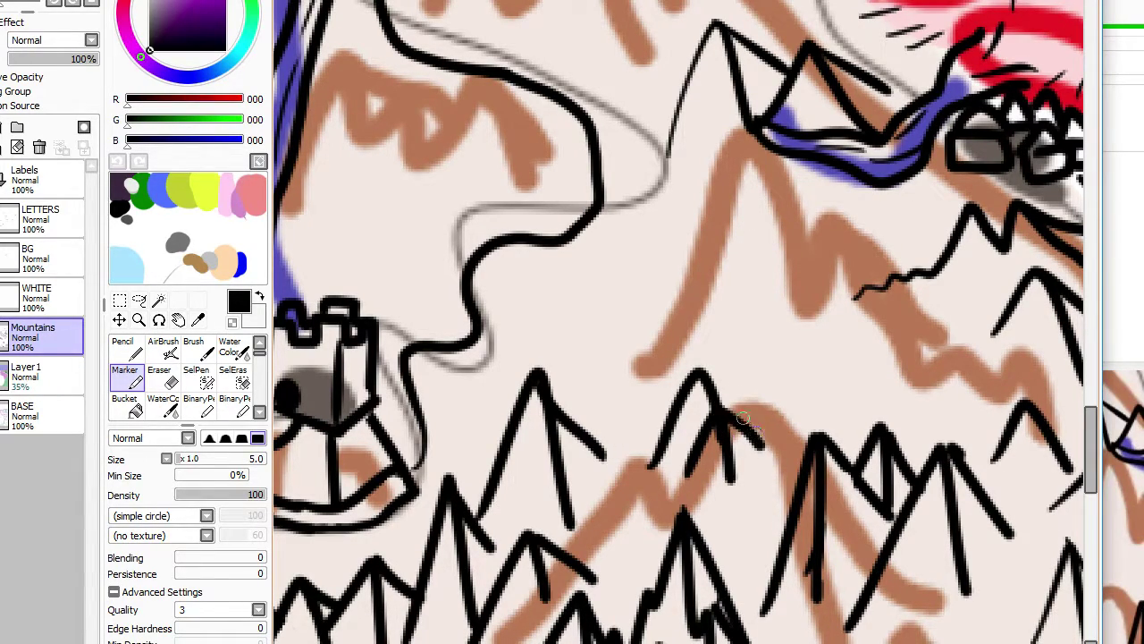
{"action": "left_click_drag", "start_coordinate": [709, 386], "coordinate": [755, 411]}
Step: Draw two jagged ridges with slope lines north of that peak, below the small mountain river
{"action": "mouse_move", "coordinate": [664, 344]}
{"action": "left_mouse_down"}
{"action": "mouse_move", "coordinate": [694, 280]}
{"action": "mouse_move", "coordinate": [707, 315]}
{"action": "mouse_move", "coordinate": [794, 343]}
{"action": "left_mouse_up"}
{"action": "left_click_drag", "start_coordinate": [702, 279], "coordinate": [767, 313]}
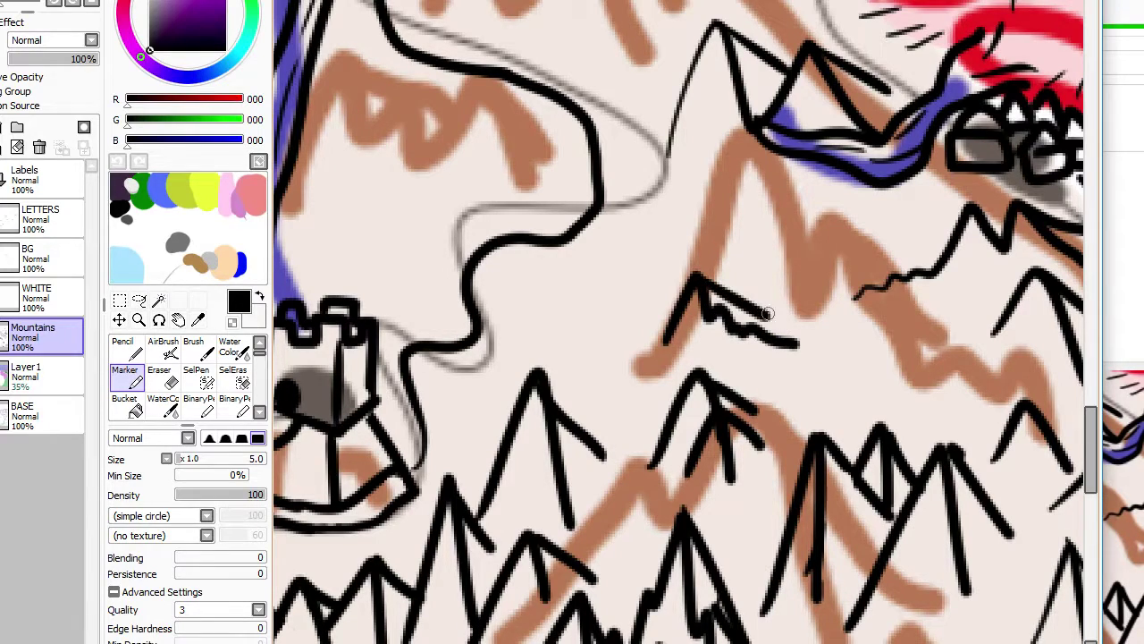
{"action": "mouse_move", "coordinate": [639, 254]}
{"action": "left_mouse_down"}
{"action": "mouse_move", "coordinate": [688, 216]}
{"action": "mouse_move", "coordinate": [703, 244]}
{"action": "mouse_move", "coordinate": [734, 248]}
{"action": "mouse_move", "coordinate": [757, 206]}
{"action": "mouse_move", "coordinate": [784, 250]}
{"action": "mouse_move", "coordinate": [860, 255]}
{"action": "left_mouse_up"}
{"action": "left_click_drag", "start_coordinate": [770, 207], "coordinate": [818, 240]}
{"action": "left_click_drag", "start_coordinate": [695, 218], "coordinate": [727, 238]}
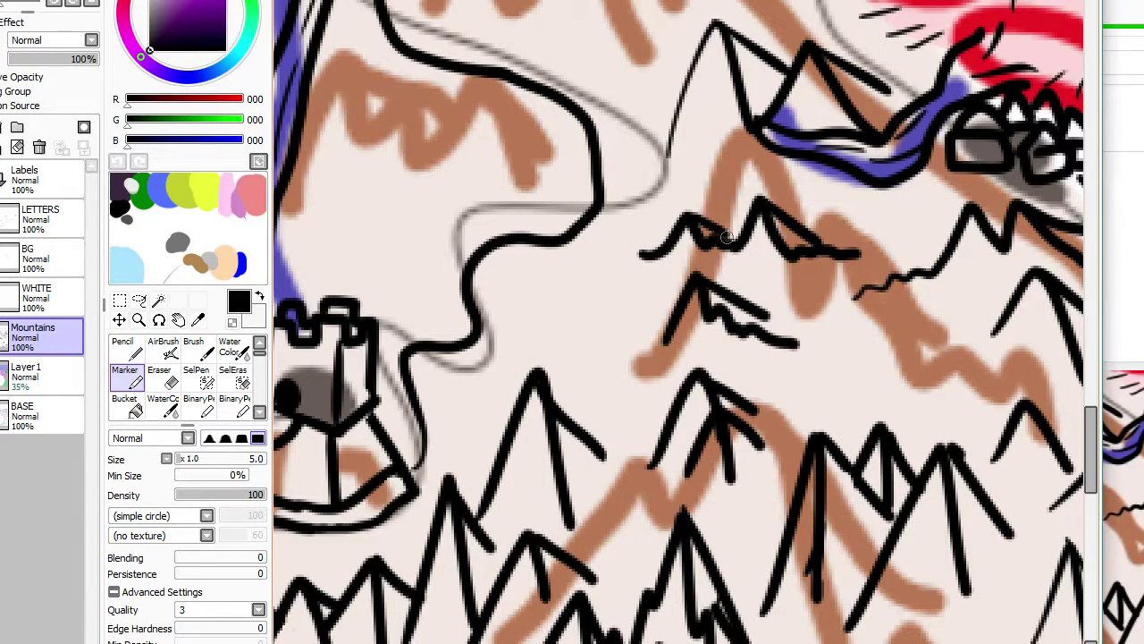
Step: Fill the gap southeast of the new ridges with small peaks above the cluster of tall mountains
{"action": "scroll", "coordinate": [729, 241], "scroll_direction": "down", "scroll_amount": 4}
{"action": "scroll", "coordinate": [756, 269], "scroll_direction": "up", "scroll_amount": 4}
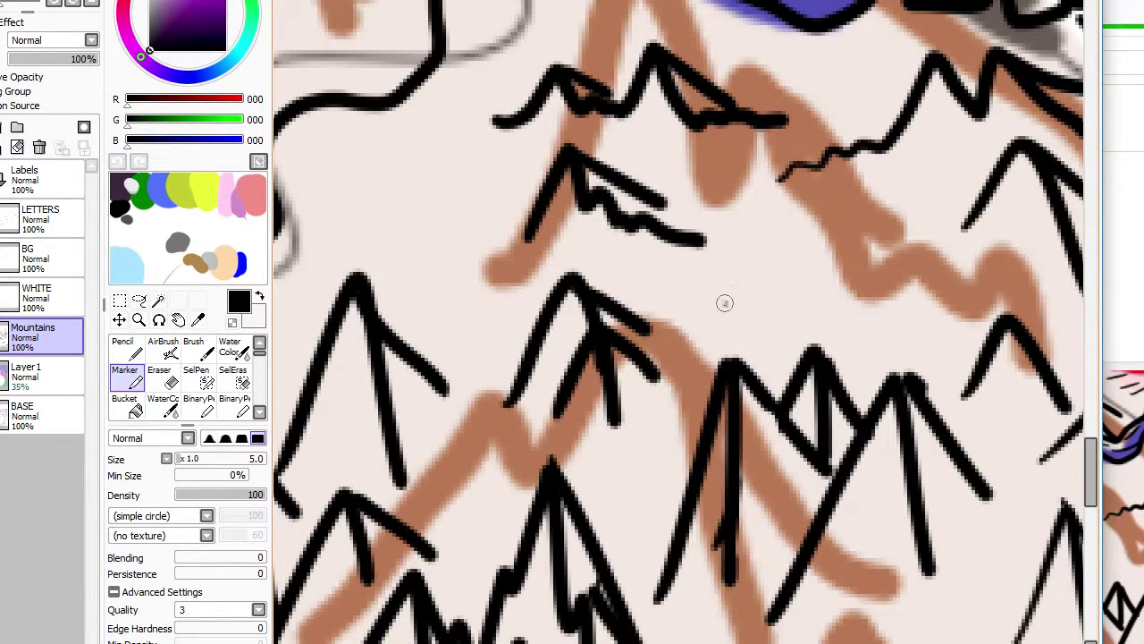
{"action": "left_click_drag", "start_coordinate": [729, 299], "coordinate": [829, 321]}
{"action": "left_click_drag", "start_coordinate": [794, 240], "coordinate": [883, 312]}
{"action": "scroll", "coordinate": [847, 269], "scroll_direction": "down", "scroll_amount": 4}
{"action": "scroll", "coordinate": [927, 316], "scroll_direction": "up", "scroll_amount": 4}
{"action": "scroll", "coordinate": [927, 316], "scroll_direction": "down", "scroll_amount": 5}
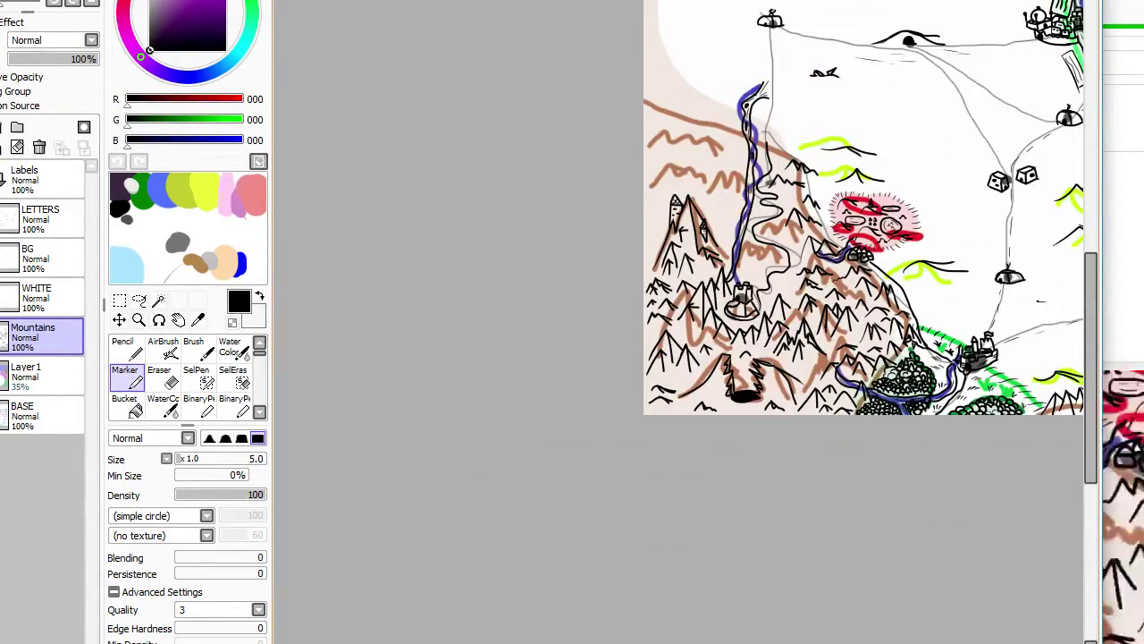
Step: Examine the filled southwestern mountains and the cluster of small domed houses on their northeastern slope
{"action": "scroll", "coordinate": [938, 349], "scroll_direction": "up", "scroll_amount": 4}
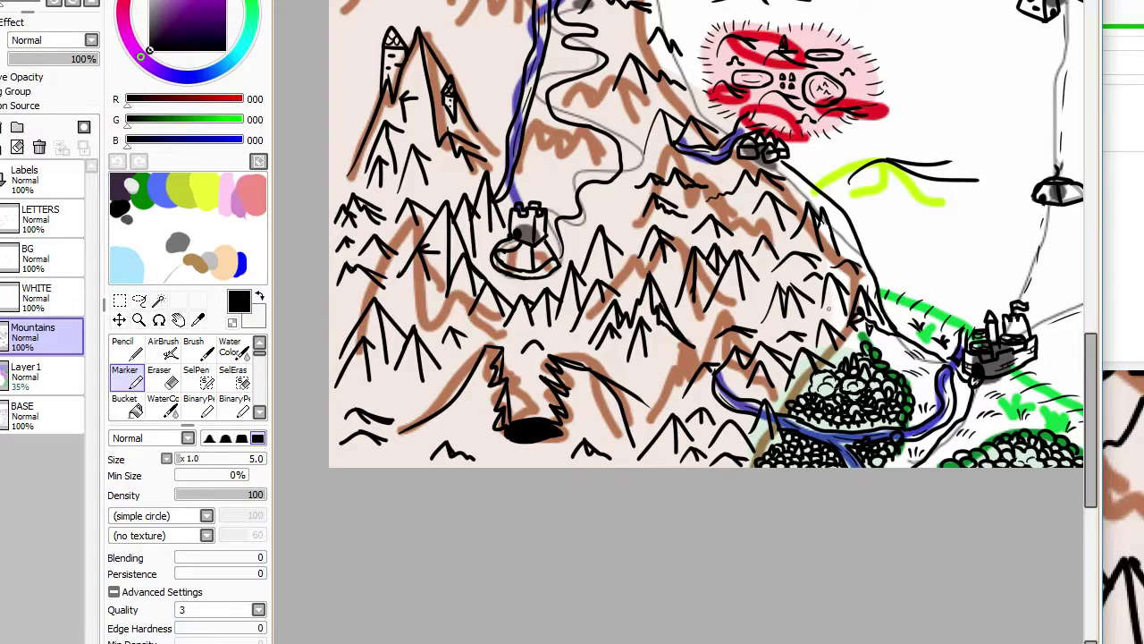
{"action": "scroll", "coordinate": [1115, 523], "scroll_direction": "down", "scroll_amount": 3}
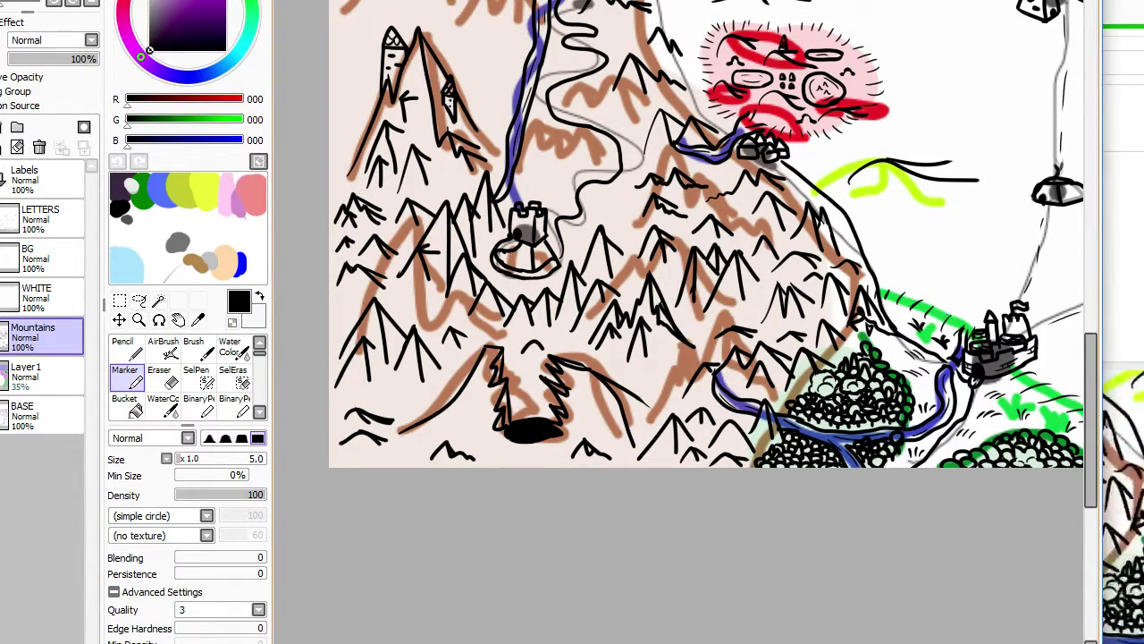
{"action": "scroll", "coordinate": [744, 222], "scroll_direction": "down", "scroll_amount": 3}
{"action": "scroll", "coordinate": [751, 208], "scroll_direction": "up", "scroll_amount": 5}
{"action": "scroll", "coordinate": [590, 342], "scroll_direction": "up", "scroll_amount": 3}
{"action": "scroll", "coordinate": [590, 342], "scroll_direction": "up", "scroll_amount": 1}
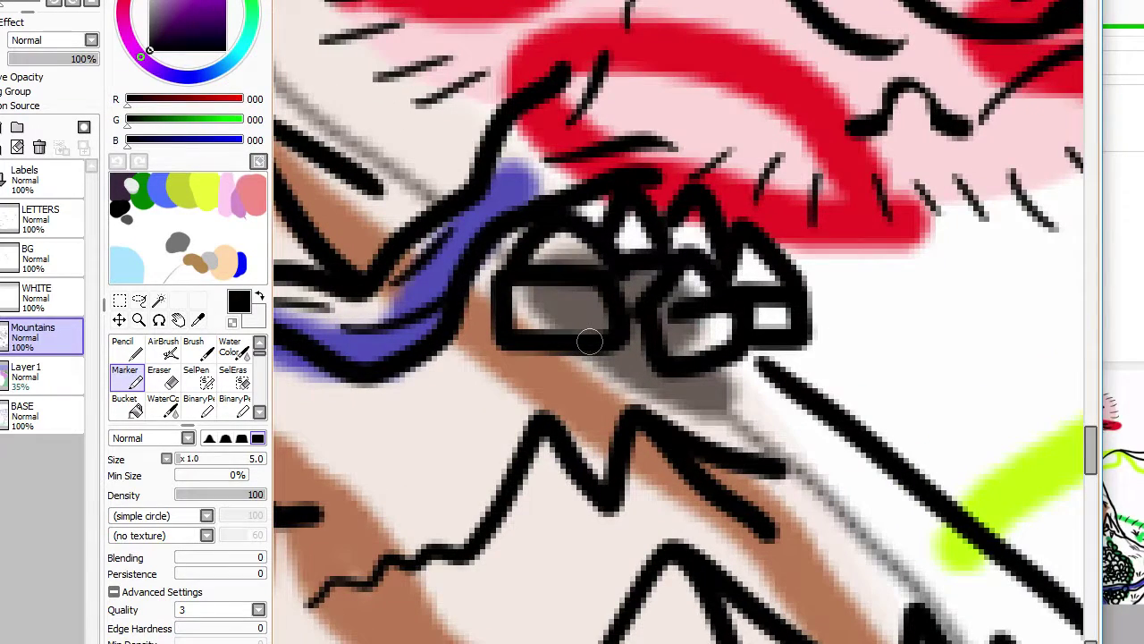
Step: Add dark doorways, a round window and roof texture marks to the cluster of small domed houses
{"action": "mouse_move", "coordinate": [579, 337]}
{"action": "left_mouse_down"}
{"action": "mouse_move", "coordinate": [580, 313]}
{"action": "mouse_move", "coordinate": [591, 323]}
{"action": "mouse_move", "coordinate": [583, 332]}
{"action": "left_mouse_up"}
{"action": "mouse_move", "coordinate": [702, 342]}
{"action": "left_mouse_down"}
{"action": "mouse_move", "coordinate": [700, 352]}
{"action": "mouse_move", "coordinate": [703, 335]}
{"action": "left_mouse_up"}
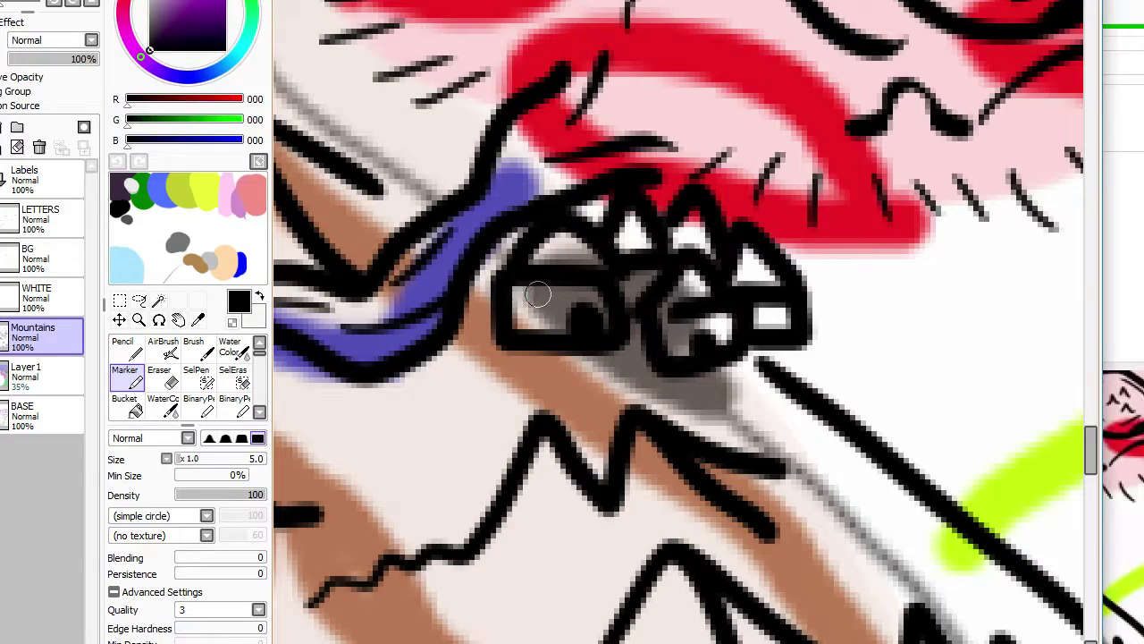
{"action": "left_click_drag", "start_coordinate": [535, 301], "coordinate": [547, 307]}
{"action": "scroll", "coordinate": [561, 291], "scroll_direction": "down", "scroll_amount": 4}
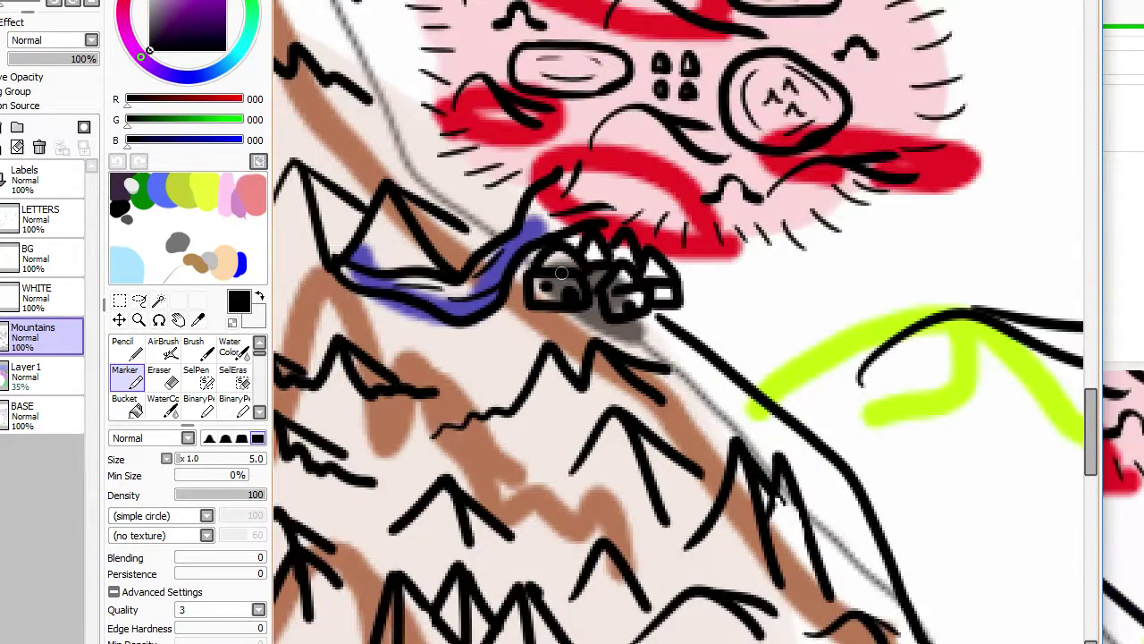
{"action": "scroll", "coordinate": [561, 273], "scroll_direction": "up", "scroll_amount": 4}
{"action": "mouse_move", "coordinate": [562, 273]}
{"action": "left_mouse_down"}
{"action": "mouse_move", "coordinate": [537, 241]}
{"action": "mouse_move", "coordinate": [550, 253]}
{"action": "mouse_move", "coordinate": [563, 230]}
{"action": "mouse_move", "coordinate": [611, 237]}
{"action": "mouse_move", "coordinate": [645, 226]}
{"action": "mouse_move", "coordinate": [685, 244]}
{"action": "mouse_move", "coordinate": [708, 227]}
{"action": "mouse_move", "coordinate": [739, 271]}
{"action": "mouse_move", "coordinate": [762, 267]}
{"action": "mouse_move", "coordinate": [764, 246]}
{"action": "mouse_move", "coordinate": [730, 237]}
{"action": "mouse_move", "coordinate": [725, 251]}
{"action": "mouse_move", "coordinate": [737, 265]}
{"action": "mouse_move", "coordinate": [750, 243]}
{"action": "mouse_move", "coordinate": [757, 284]}
{"action": "mouse_move", "coordinate": [702, 241]}
{"action": "left_mouse_up"}
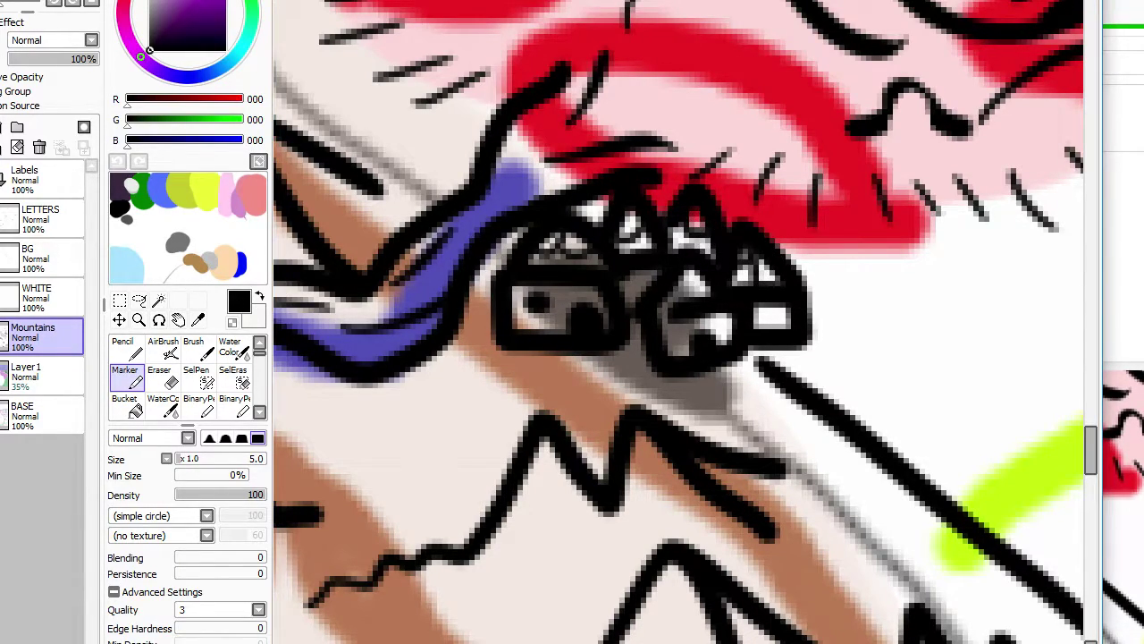
{"action": "key", "text": "alt+Tab"}
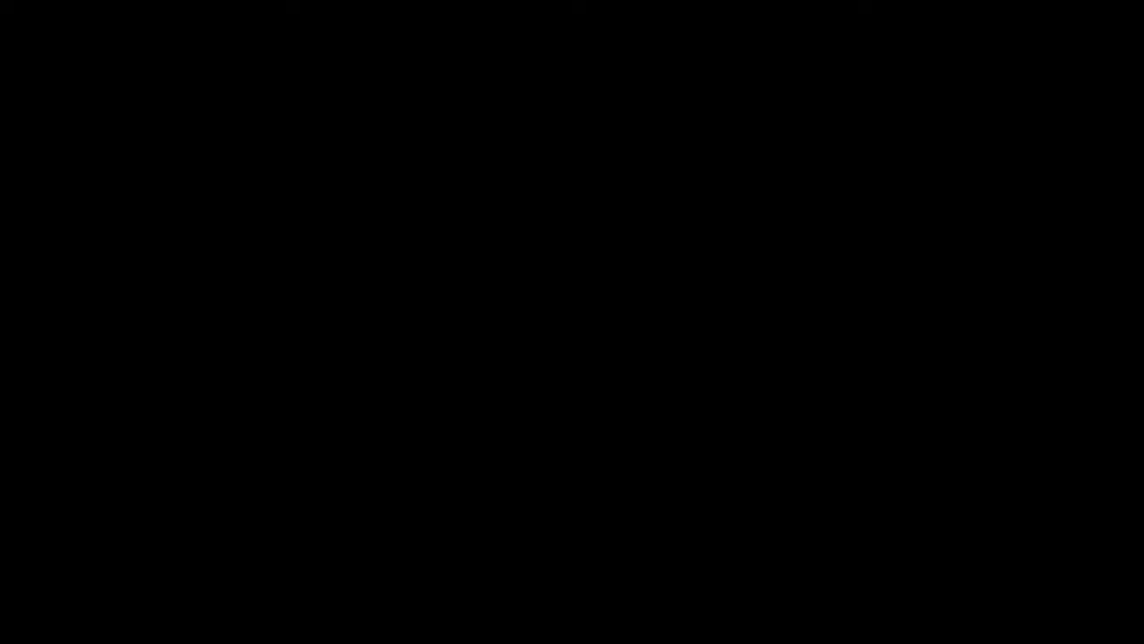
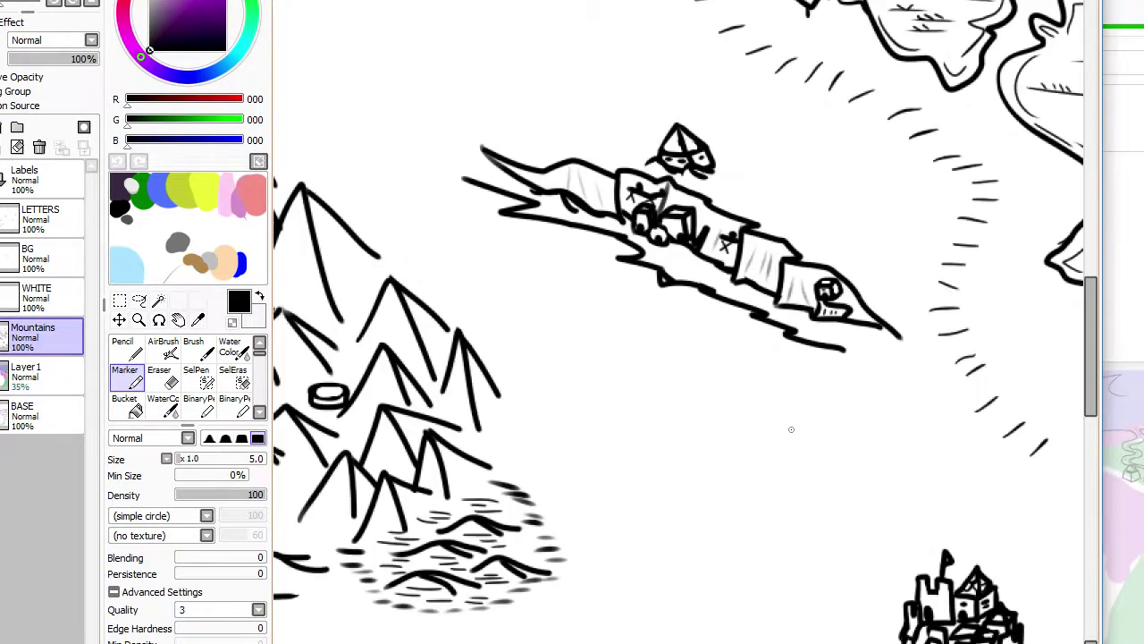
Step: Draw a small double peak in the empty gap between the cave mountain's eastern slope and the small river's bend
{"action": "scroll", "coordinate": [627, 452], "scroll_direction": "up", "scroll_amount": 3}
{"action": "scroll", "coordinate": [628, 452], "scroll_direction": "down", "scroll_amount": 4}
{"action": "scroll", "coordinate": [652, 482], "scroll_direction": "up", "scroll_amount": 4}
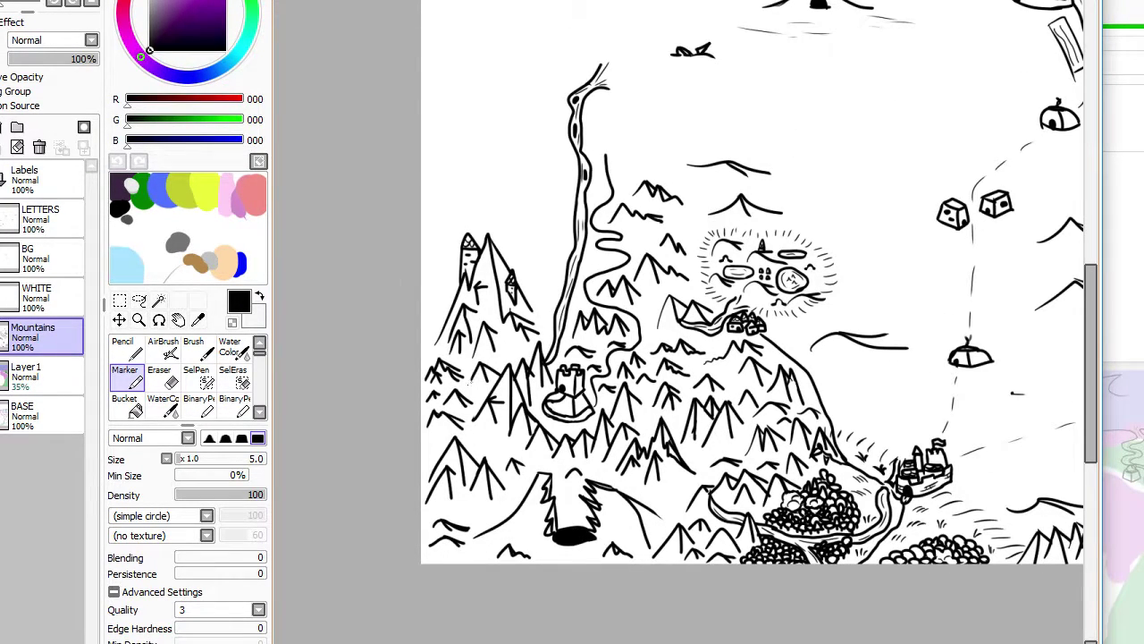
{"action": "scroll", "coordinate": [626, 409], "scroll_direction": "down", "scroll_amount": 2}
{"action": "scroll", "coordinate": [626, 518], "scroll_direction": "down", "scroll_amount": 3}
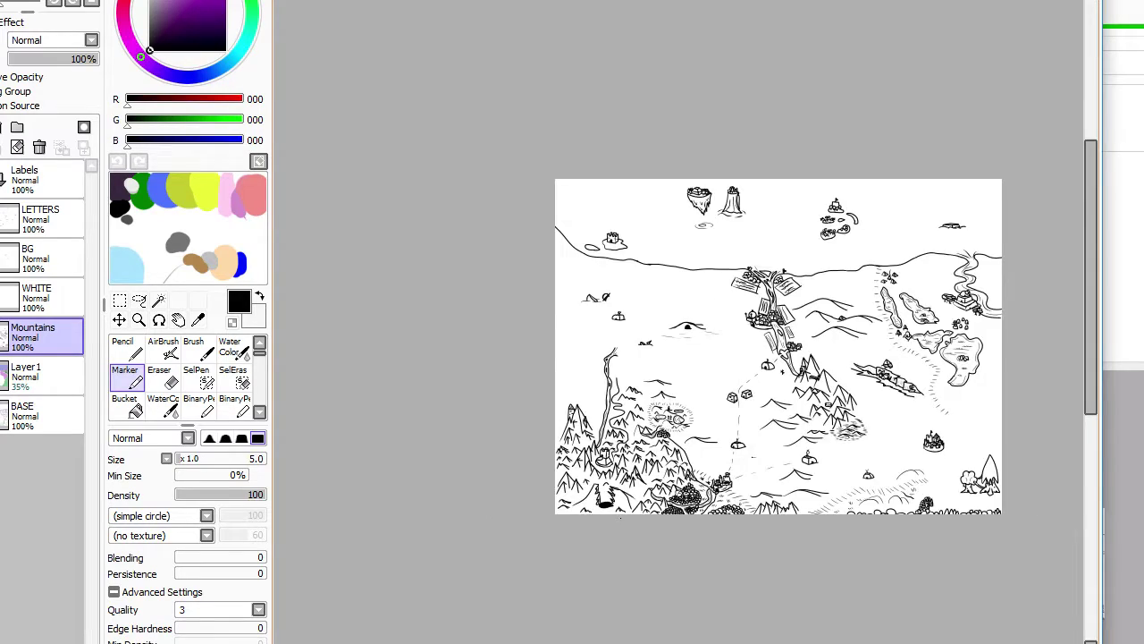
{"action": "scroll", "coordinate": [624, 520], "scroll_direction": "up", "scroll_amount": 2}
{"action": "scroll", "coordinate": [705, 519], "scroll_direction": "up", "scroll_amount": 3}
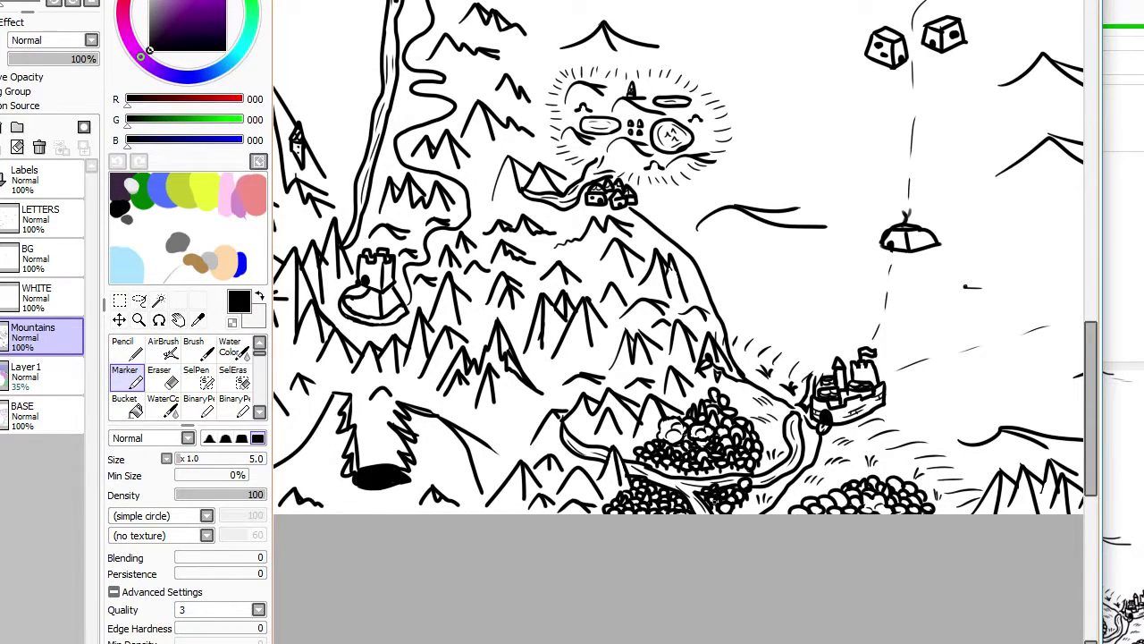
{"action": "scroll", "coordinate": [442, 476], "scroll_direction": "up", "scroll_amount": 2}
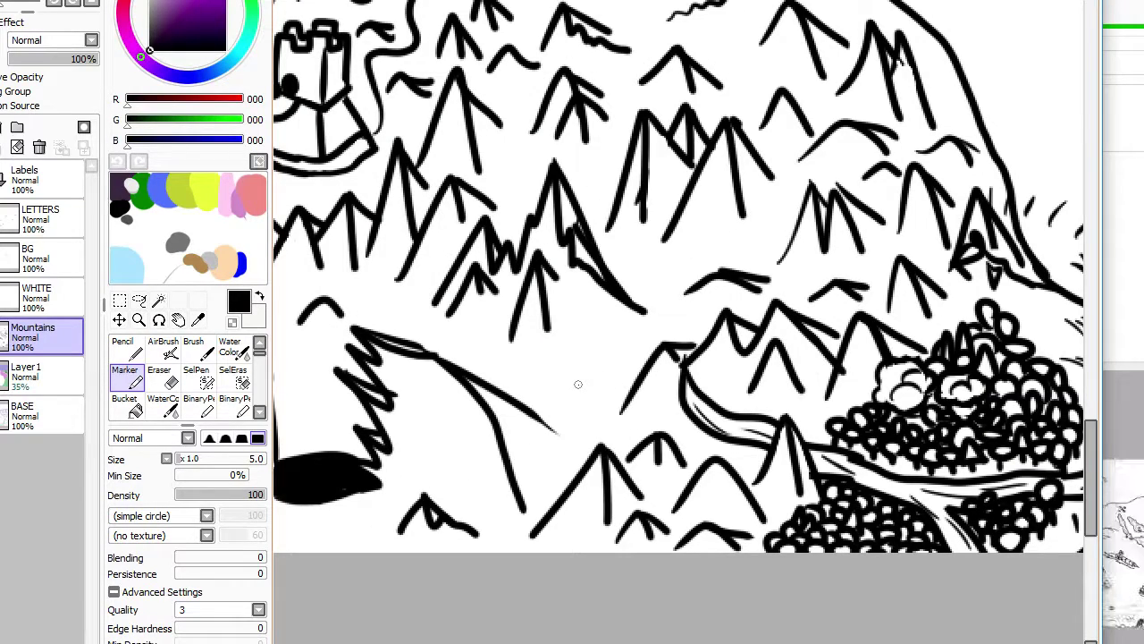
{"action": "left_click_drag", "start_coordinate": [530, 383], "coordinate": [574, 385]}
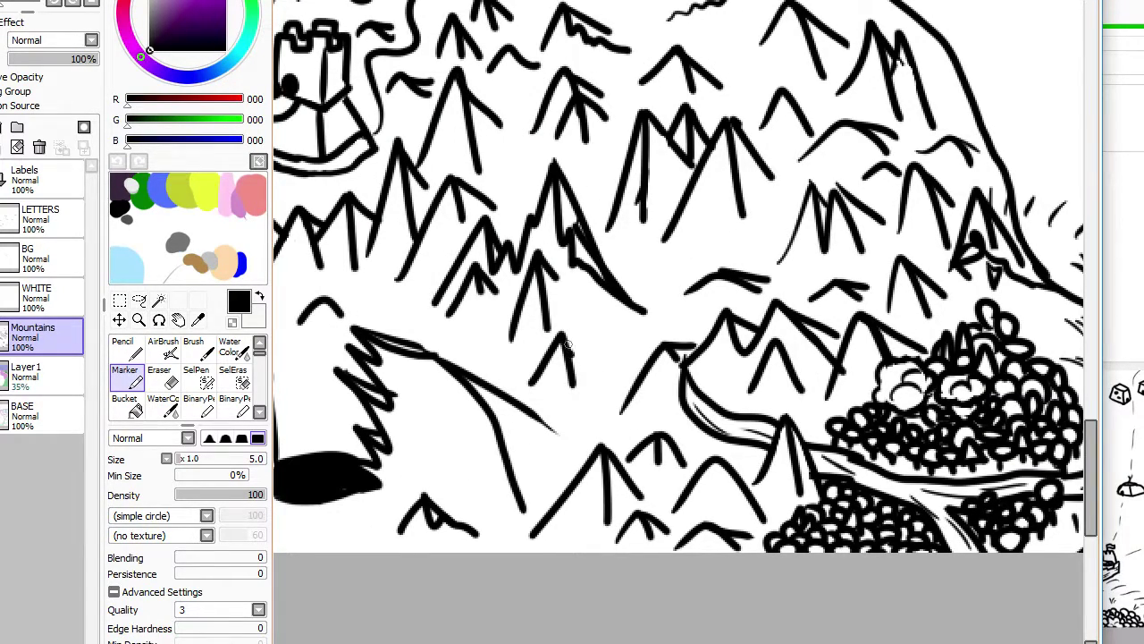
{"action": "left_click_drag", "start_coordinate": [563, 336], "coordinate": [601, 385]}
{"action": "key", "text": "ctrl+z"}
{"action": "key", "text": "ctrl+z"}
{"action": "left_click_drag", "start_coordinate": [565, 335], "coordinate": [631, 376]}
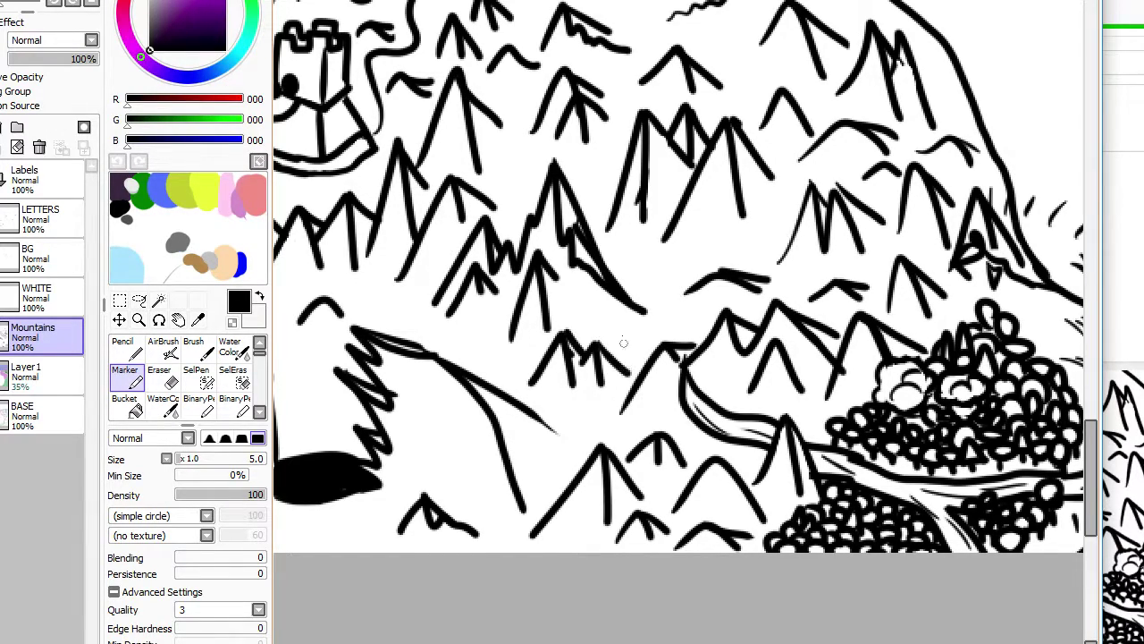
Step: Show the region colours and base sketch again by making Layer1 and BASE visible
{"action": "scroll", "coordinate": [614, 317], "scroll_direction": "down", "scroll_amount": 5}
{"action": "scroll", "coordinate": [501, 80], "scroll_direction": "up", "scroll_amount": 2}
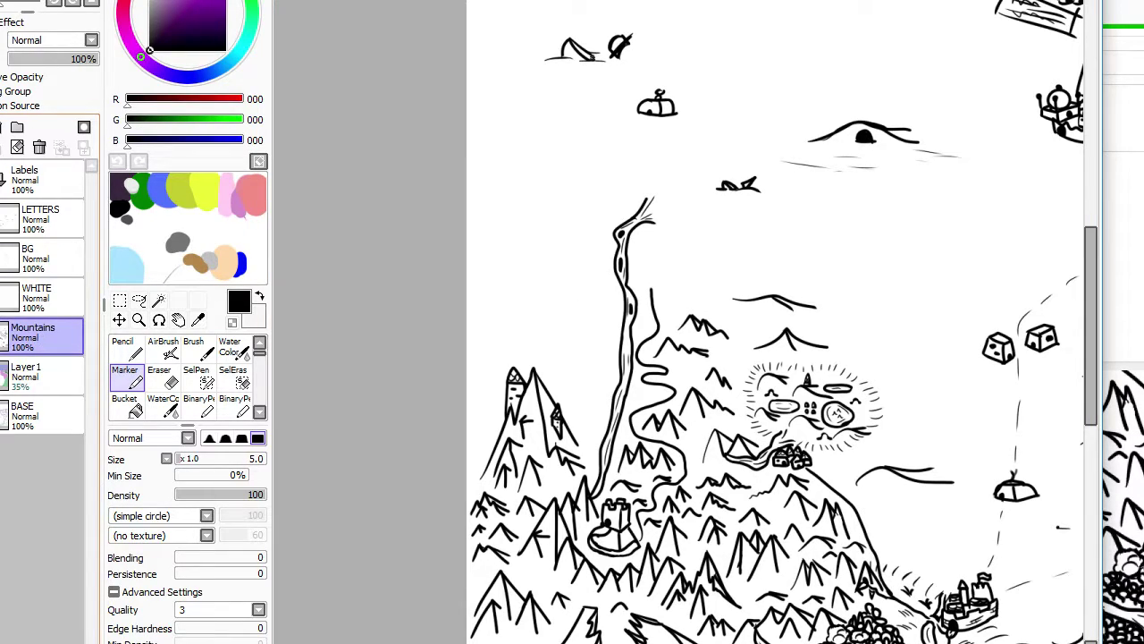
{"action": "left_click", "coordinate": [2, 376]}
{"action": "left_click", "coordinate": [2, 416]}
Step: Draw four small peak tips along the brown sketch ridge just west of the long river
{"action": "scroll", "coordinate": [621, 399], "scroll_direction": "up", "scroll_amount": 6}
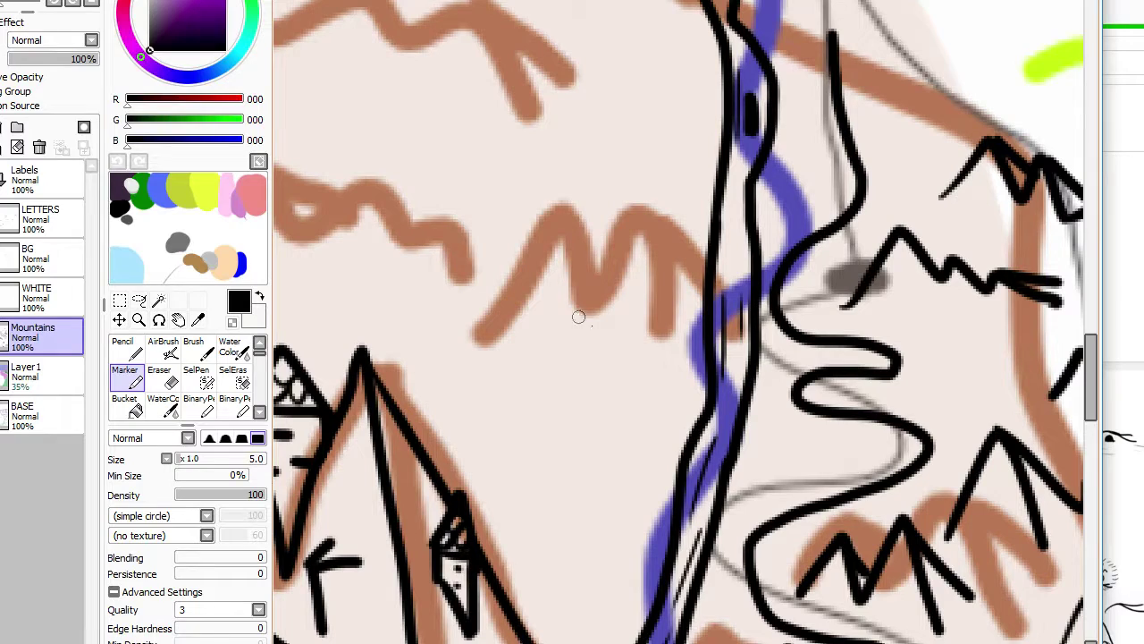
{"action": "mouse_move", "coordinate": [629, 360]}
{"action": "left_mouse_down"}
{"action": "mouse_move", "coordinate": [657, 333]}
{"action": "mouse_move", "coordinate": [626, 357]}
{"action": "left_mouse_up"}
{"action": "key", "text": "ctrl+z"}
{"action": "mouse_move", "coordinate": [477, 259]}
{"action": "left_mouse_down"}
{"action": "mouse_move", "coordinate": [510, 254]}
{"action": "mouse_move", "coordinate": [497, 230]}
{"action": "mouse_move", "coordinate": [532, 241]}
{"action": "mouse_move", "coordinate": [575, 226]}
{"action": "mouse_move", "coordinate": [610, 239]}
{"action": "left_mouse_up"}
{"action": "left_click_drag", "start_coordinate": [590, 199], "coordinate": [616, 215]}
{"action": "mouse_move", "coordinate": [614, 284]}
{"action": "left_mouse_down"}
{"action": "mouse_move", "coordinate": [624, 254]}
{"action": "mouse_move", "coordinate": [638, 272]}
{"action": "mouse_move", "coordinate": [630, 252]}
{"action": "mouse_move", "coordinate": [662, 273]}
{"action": "left_mouse_up"}
{"action": "mouse_move", "coordinate": [515, 319]}
{"action": "left_mouse_down"}
{"action": "mouse_move", "coordinate": [528, 291]}
{"action": "mouse_move", "coordinate": [548, 308]}
{"action": "mouse_move", "coordinate": [565, 297]}
{"action": "mouse_move", "coordinate": [465, 413]}
{"action": "left_mouse_up"}
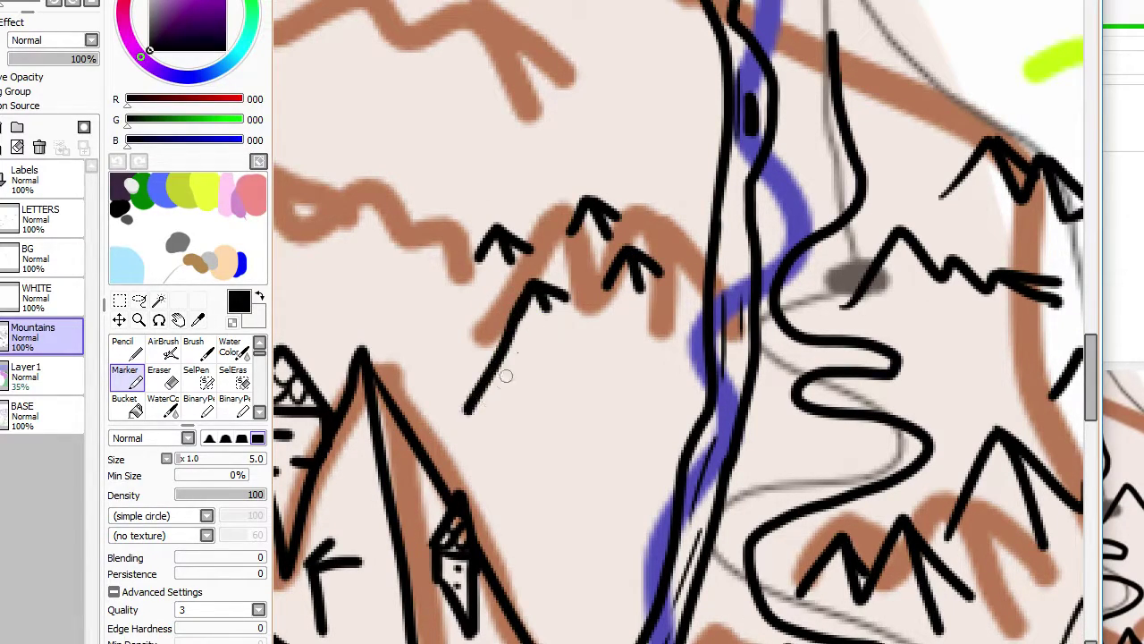
Step: Rework the two lower peaks of that group with longer slopes running down both flanks
{"action": "key", "text": "ctrl+z"}
{"action": "left_click_drag", "start_coordinate": [531, 302], "coordinate": [473, 405]}
{"action": "key", "text": "ctrl+z"}
{"action": "mouse_move", "coordinate": [524, 300]}
{"action": "left_mouse_down"}
{"action": "mouse_move", "coordinate": [472, 395]}
{"action": "mouse_move", "coordinate": [579, 390]}
{"action": "left_mouse_up"}
{"action": "mouse_move", "coordinate": [537, 285]}
{"action": "left_mouse_down"}
{"action": "mouse_move", "coordinate": [594, 311]}
{"action": "mouse_move", "coordinate": [609, 279]}
{"action": "mouse_move", "coordinate": [580, 352]}
{"action": "left_mouse_up"}
{"action": "key", "text": "ctrl+z"}
{"action": "mouse_move", "coordinate": [609, 283]}
{"action": "left_mouse_down"}
{"action": "mouse_move", "coordinate": [586, 340]}
{"action": "mouse_move", "coordinate": [648, 349]}
{"action": "mouse_move", "coordinate": [650, 380]}
{"action": "left_mouse_up"}
{"action": "left_click_drag", "start_coordinate": [644, 261], "coordinate": [688, 306]}
Step: Extend the slopes of the group's highest peak and join the western peak to it with a ridge line
{"action": "left_click_drag", "start_coordinate": [573, 223], "coordinate": [541, 277]}
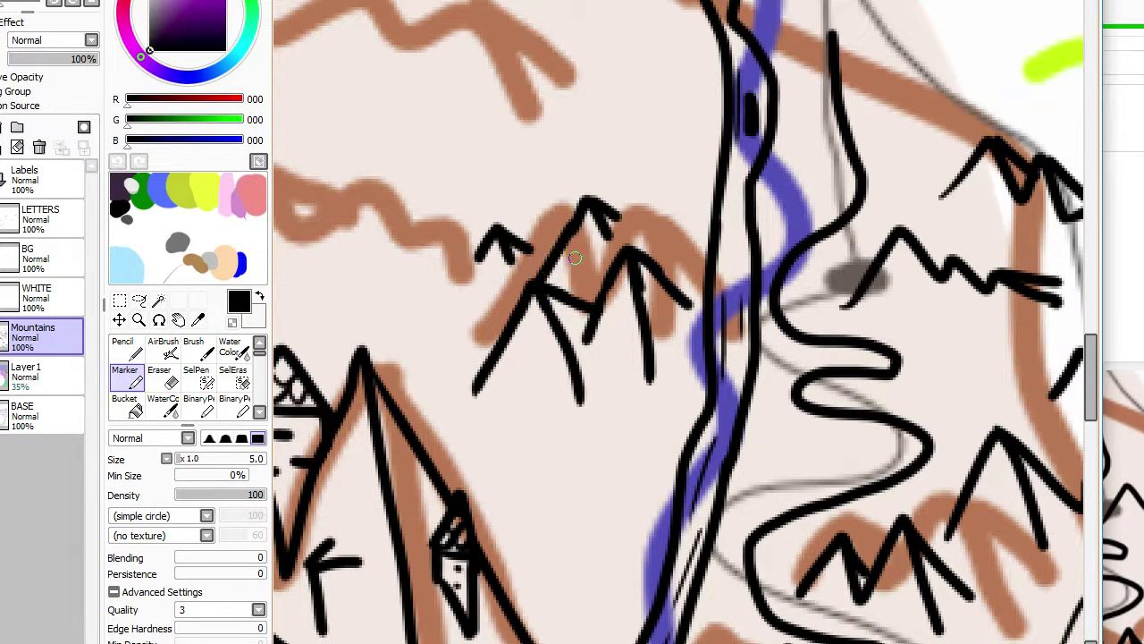
{"action": "key", "text": "ctrl+z"}
{"action": "mouse_move", "coordinate": [520, 234]}
{"action": "left_mouse_down"}
{"action": "mouse_move", "coordinate": [565, 267]}
{"action": "mouse_move", "coordinate": [557, 259]}
{"action": "mouse_move", "coordinate": [545, 281]}
{"action": "left_mouse_up"}
{"action": "key", "text": "ctrl+z"}
{"action": "left_click_drag", "start_coordinate": [593, 222], "coordinate": [614, 257]}
{"action": "key", "text": "ctrl+z"}
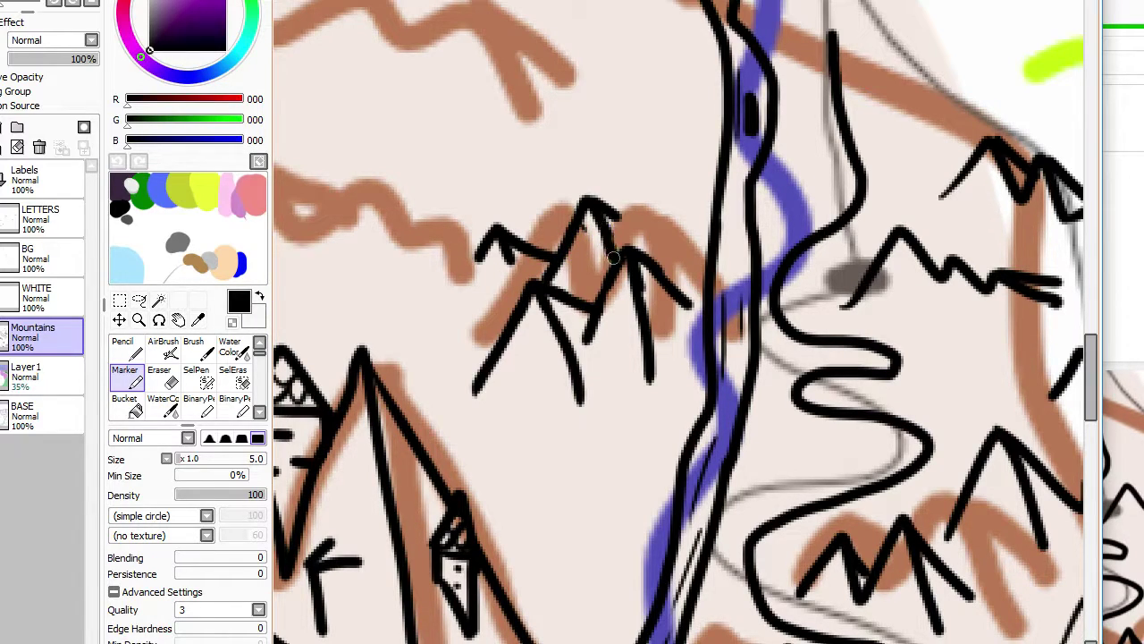
{"action": "left_click_drag", "start_coordinate": [616, 218], "coordinate": [649, 250]}
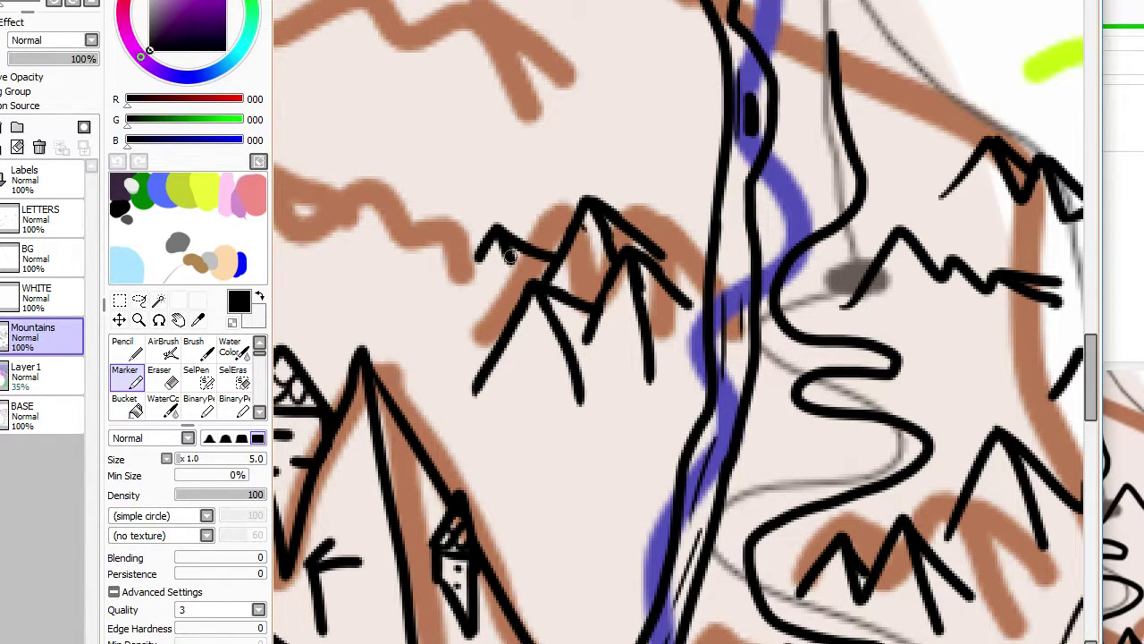
Step: Extend the western peak's slopes and add a connecting ridge line between the central peaks of the group
{"action": "left_click_drag", "start_coordinate": [509, 256], "coordinate": [527, 304]}
{"action": "left_click_drag", "start_coordinate": [486, 253], "coordinate": [446, 332]}
{"action": "key", "text": "ctrl+z"}
{"action": "left_click_drag", "start_coordinate": [496, 237], "coordinate": [451, 322]}
{"action": "scroll", "coordinate": [476, 266], "scroll_direction": "down", "scroll_amount": 1}
{"action": "scroll", "coordinate": [475, 265], "scroll_direction": "up", "scroll_amount": 3}
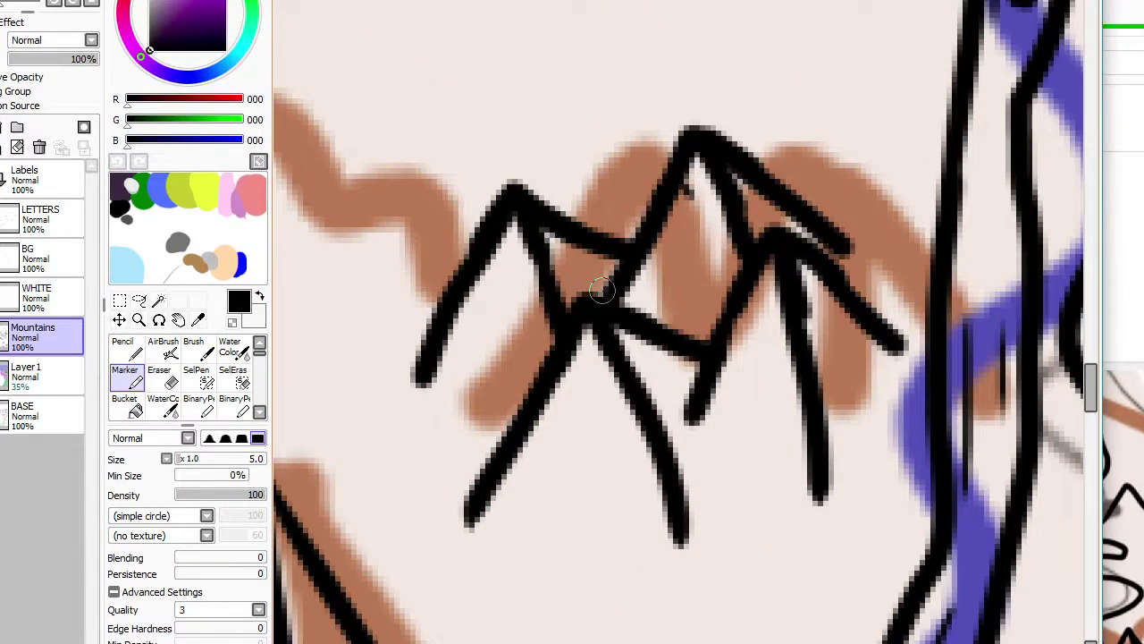
{"action": "key", "text": "e"}
{"action": "mouse_move", "coordinate": [634, 269]}
{"action": "left_mouse_down"}
{"action": "mouse_move", "coordinate": [704, 267]}
{"action": "mouse_move", "coordinate": [639, 267]}
{"action": "mouse_move", "coordinate": [609, 289]}
{"action": "mouse_move", "coordinate": [632, 266]}
{"action": "mouse_move", "coordinate": [602, 295]}
{"action": "left_mouse_up"}
{"action": "key", "text": "n"}
{"action": "key", "text": "ctrl+z"}
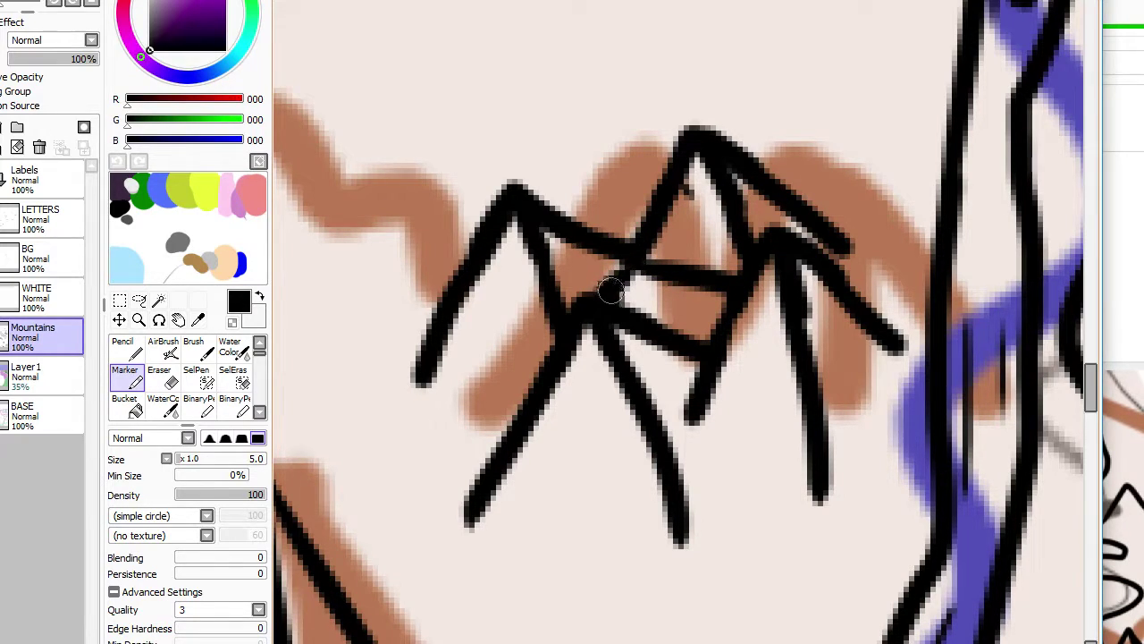
{"action": "scroll", "coordinate": [613, 276], "scroll_direction": "down", "scroll_amount": 3}
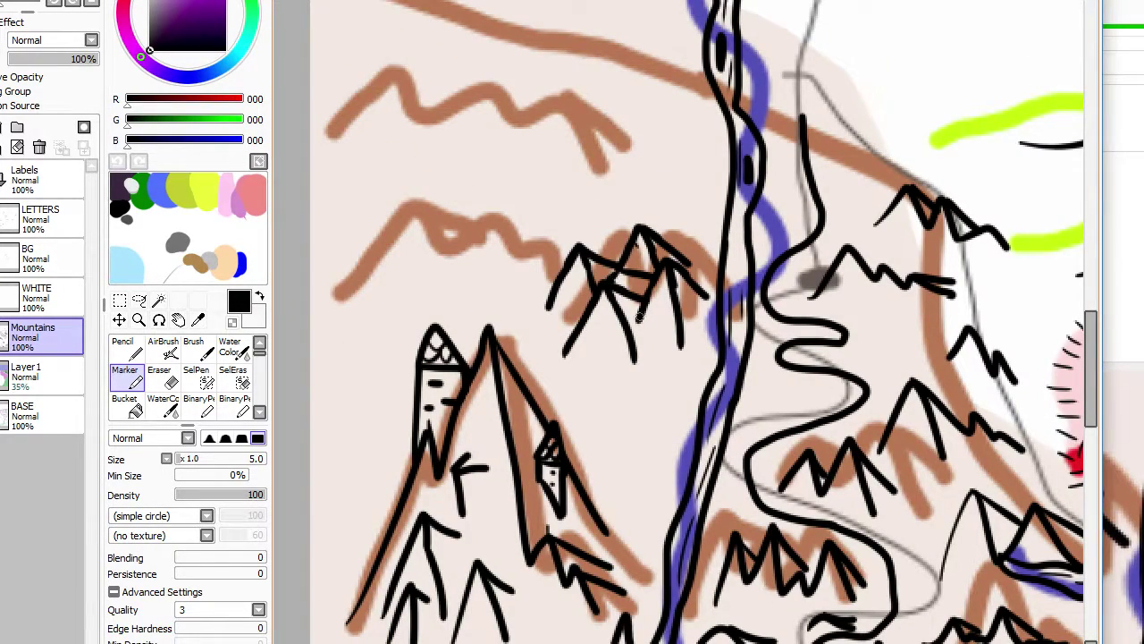
Step: Check the stream in Open Broadcaster Software and return to the map drawing
{"action": "key", "text": "alt+Tab"}
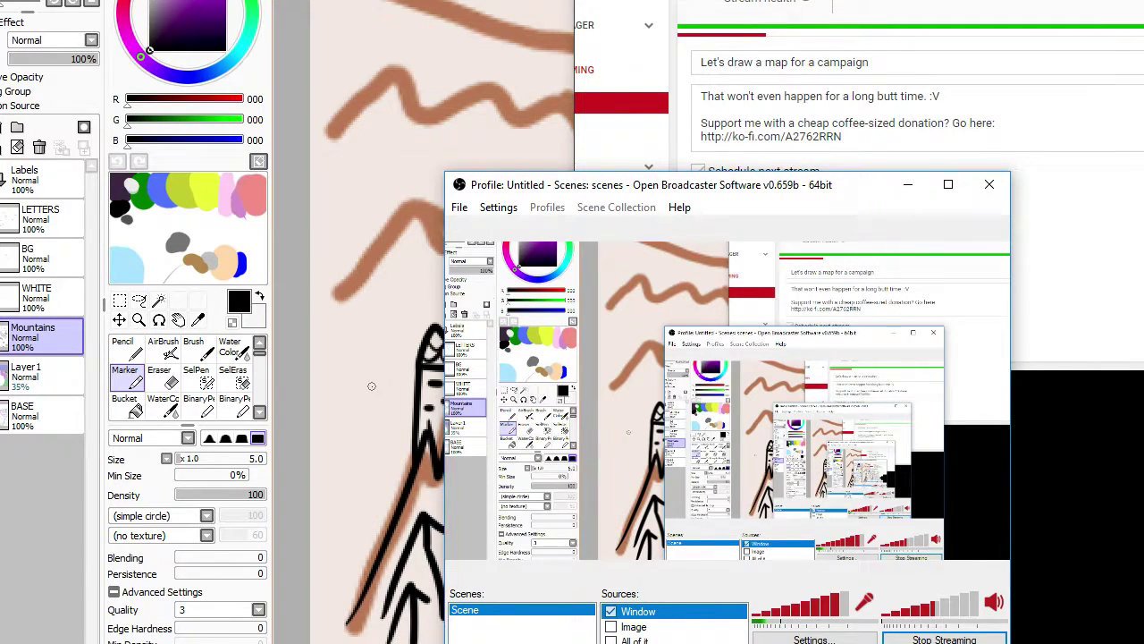
{"action": "key", "text": "alt+Tab"}
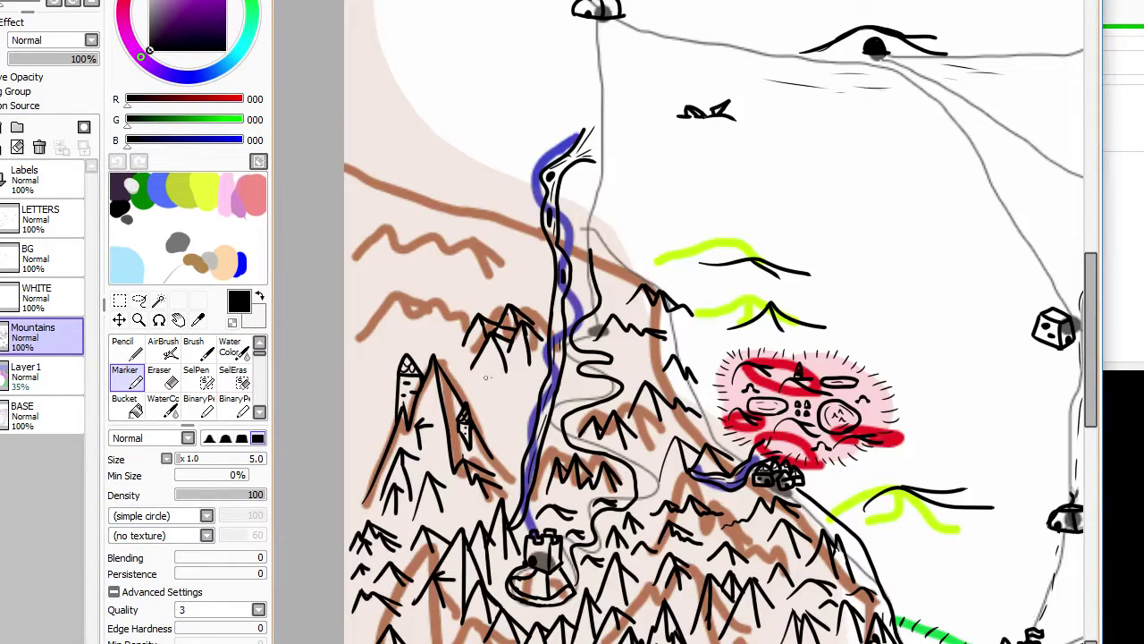
{"action": "scroll", "coordinate": [485, 378], "scroll_direction": "up", "scroll_amount": 3}
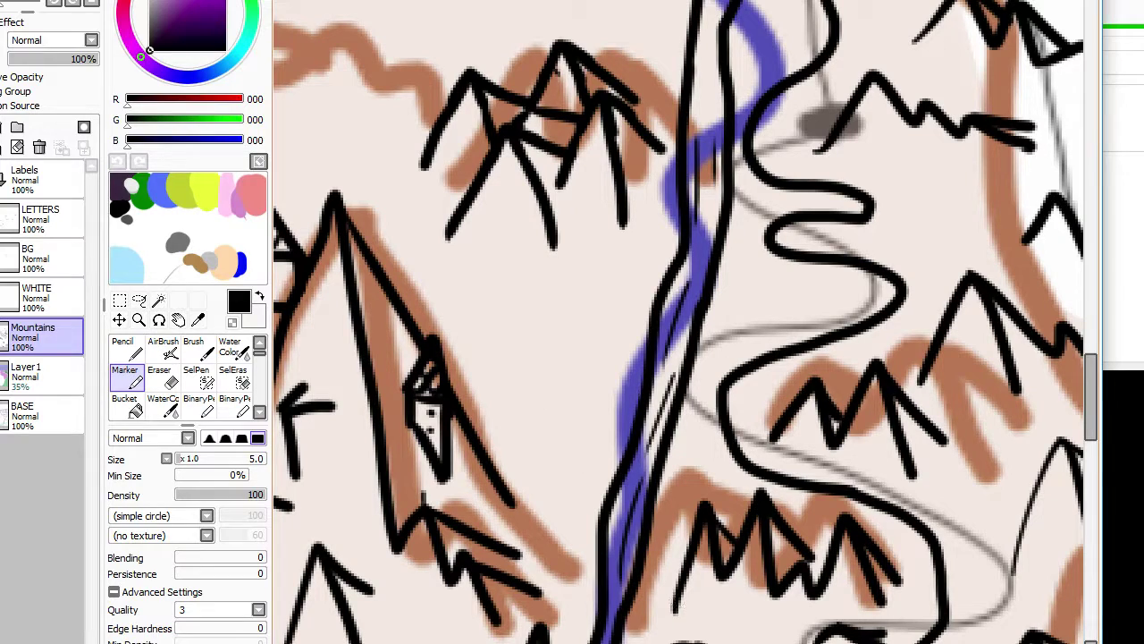
{"action": "scroll", "coordinate": [533, 384], "scroll_direction": "down", "scroll_amount": 3}
Step: Draw four small peaks in the gap between the towered mountain and the long river
{"action": "scroll", "coordinate": [533, 384], "scroll_direction": "up", "scroll_amount": 3}
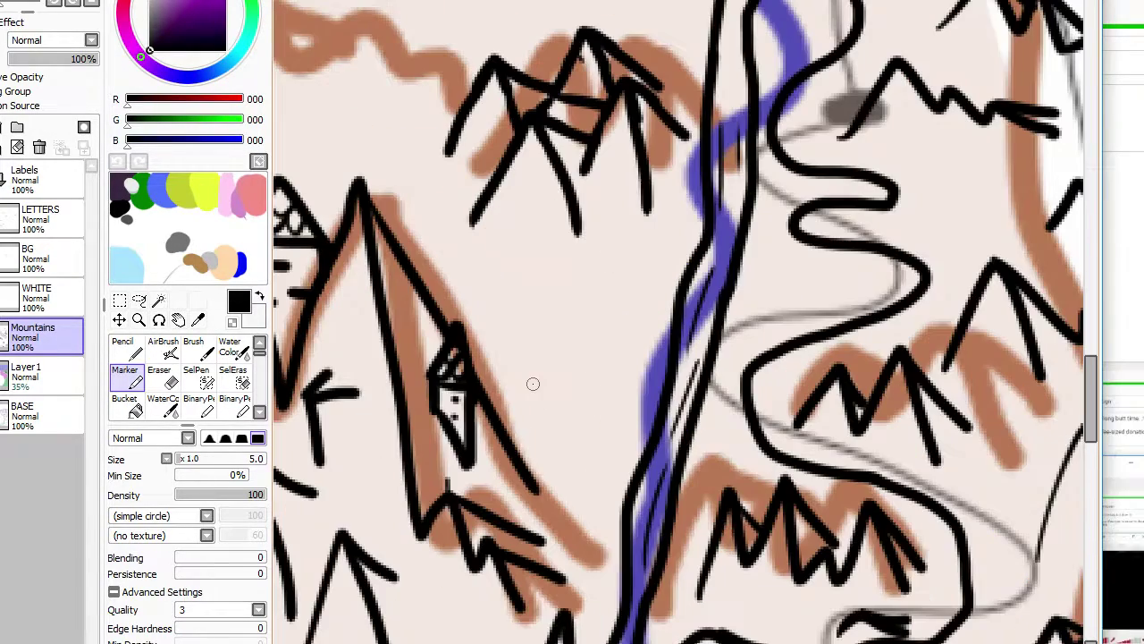
{"action": "left_click_drag", "start_coordinate": [560, 317], "coordinate": [592, 311]}
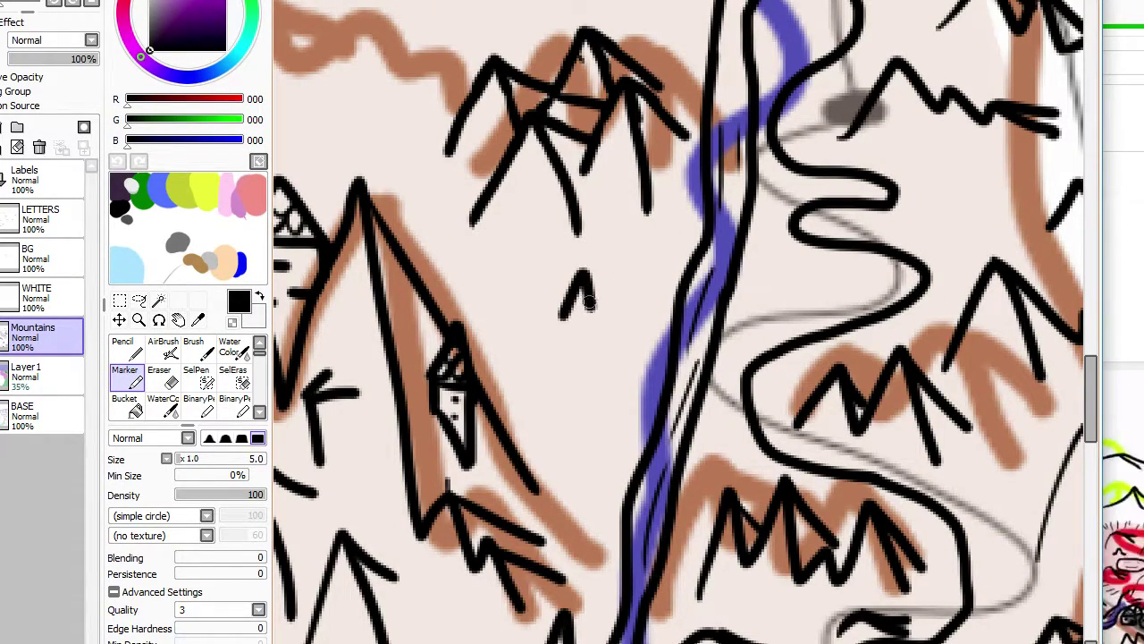
{"action": "left_click_drag", "start_coordinate": [583, 273], "coordinate": [615, 290]}
{"action": "left_click_drag", "start_coordinate": [543, 418], "coordinate": [589, 429]}
{"action": "left_click_drag", "start_coordinate": [563, 356], "coordinate": [623, 414]}
{"action": "left_click_drag", "start_coordinate": [615, 350], "coordinate": [643, 313]}
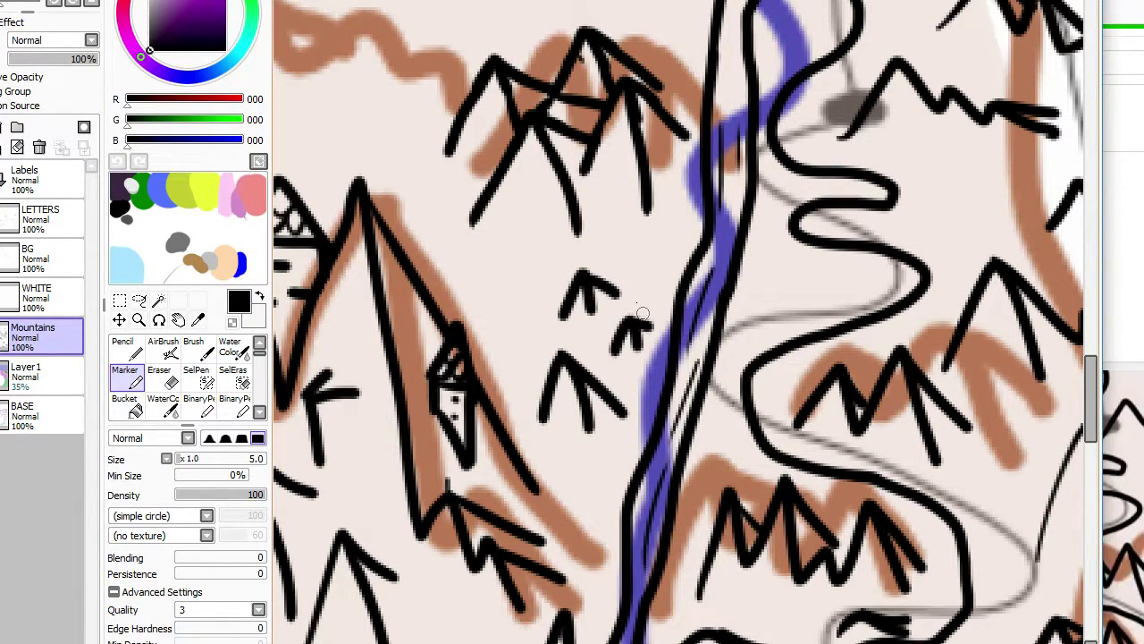
{"action": "mouse_move", "coordinate": [467, 331]}
{"action": "left_mouse_down"}
{"action": "mouse_move", "coordinate": [513, 347]}
{"action": "mouse_move", "coordinate": [498, 316]}
{"action": "mouse_move", "coordinate": [515, 341]}
{"action": "left_mouse_up"}
{"action": "key", "text": "ctrl+z"}
{"action": "key", "text": "ctrl+z"}
{"action": "mouse_move", "coordinate": [510, 264]}
{"action": "left_mouse_down"}
{"action": "mouse_move", "coordinate": [537, 309]}
{"action": "mouse_move", "coordinate": [547, 288]}
{"action": "left_mouse_up"}
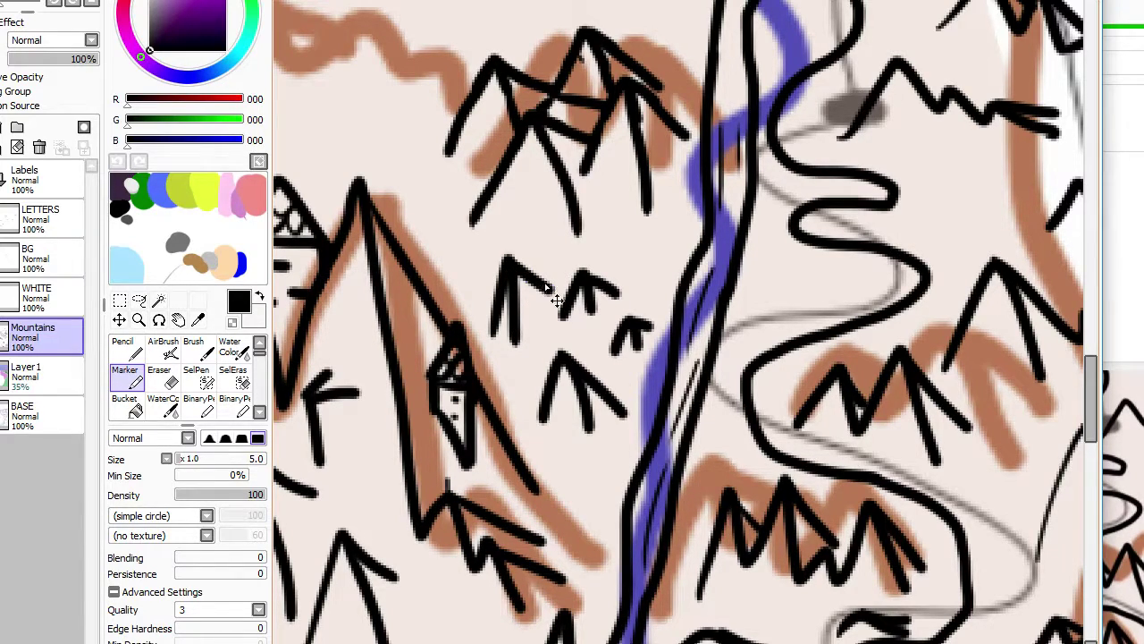
Step: Draw a small peak with a tinier peak beside it, west of the towered mountain near the map's edge
{"action": "scroll", "coordinate": [645, 294], "scroll_direction": "down", "scroll_amount": 4}
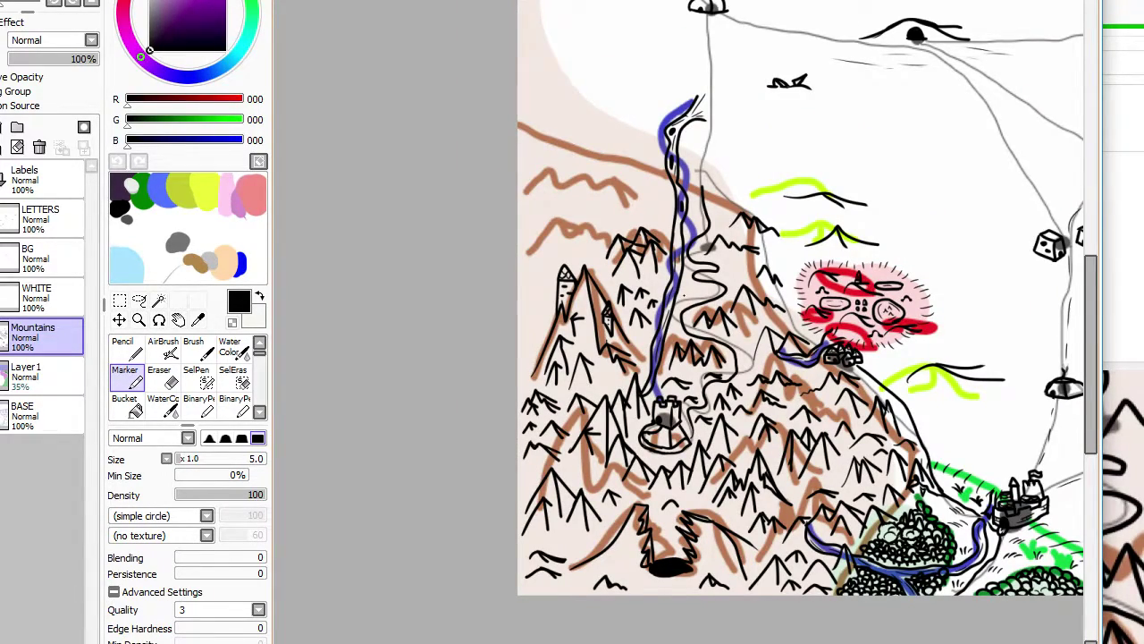
{"action": "scroll", "coordinate": [687, 295], "scroll_direction": "down", "scroll_amount": 3}
{"action": "scroll", "coordinate": [700, 351], "scroll_direction": "up", "scroll_amount": 2}
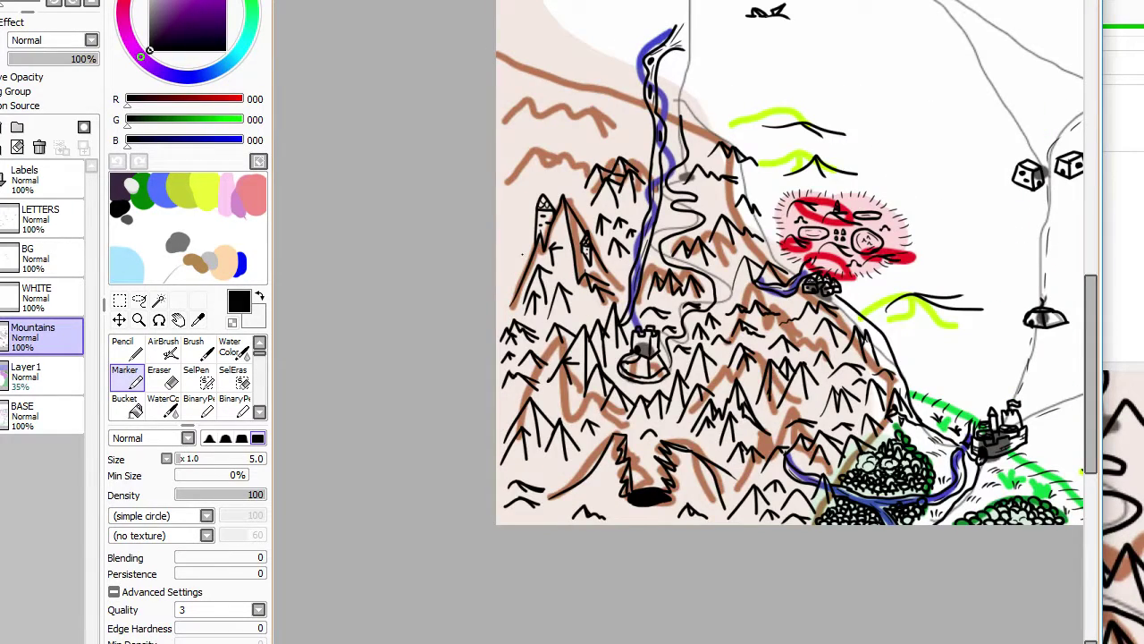
{"action": "scroll", "coordinate": [519, 260], "scroll_direction": "up", "scroll_amount": 3}
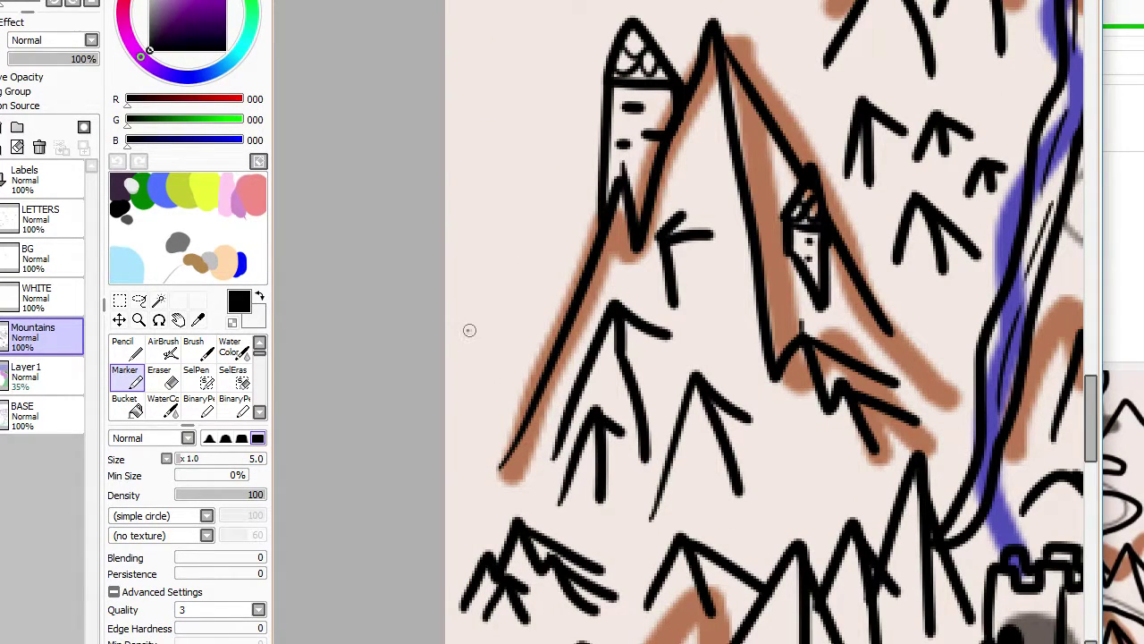
{"action": "left_click_drag", "start_coordinate": [467, 330], "coordinate": [515, 326]}
{"action": "left_click_drag", "start_coordinate": [502, 241], "coordinate": [552, 318]}
{"action": "mouse_move", "coordinate": [525, 278]}
{"action": "left_mouse_down"}
{"action": "mouse_move", "coordinate": [543, 278]}
{"action": "mouse_move", "coordinate": [531, 315]}
{"action": "mouse_move", "coordinate": [524, 268]}
{"action": "left_mouse_up"}
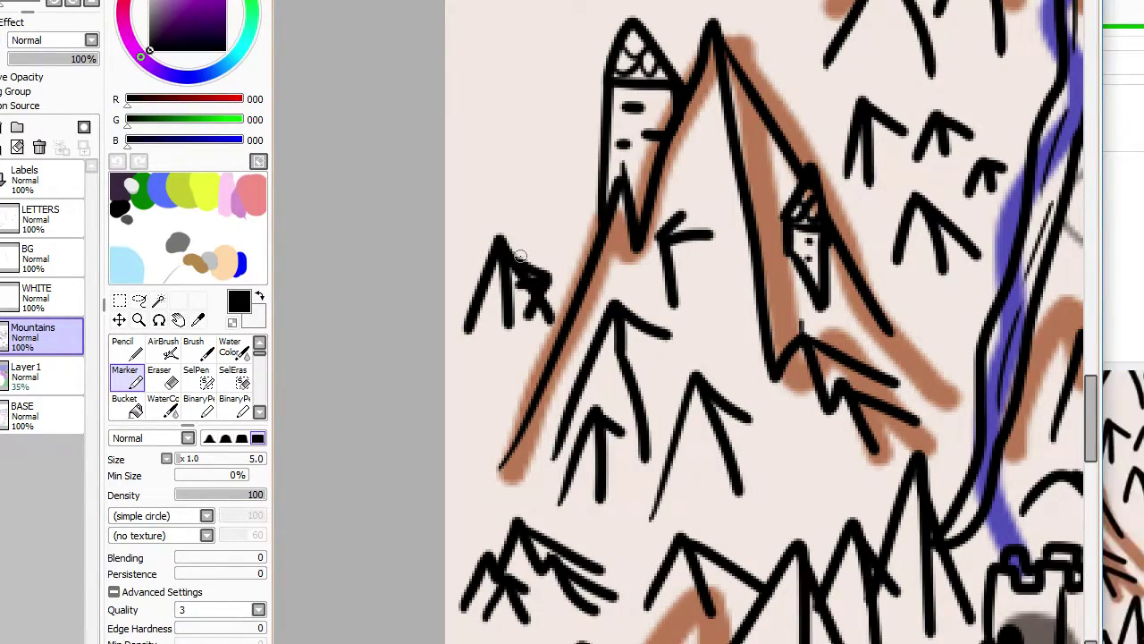
Step: Undo the cluttered lines on the small peak's eastern side and redraw its eastern slope and tiny neighbouring peak
{"action": "scroll", "coordinate": [526, 232], "scroll_direction": "down", "scroll_amount": 2}
{"action": "scroll", "coordinate": [510, 241], "scroll_direction": "up", "scroll_amount": 2}
{"action": "scroll", "coordinate": [536, 393], "scroll_direction": "up", "scroll_amount": 3}
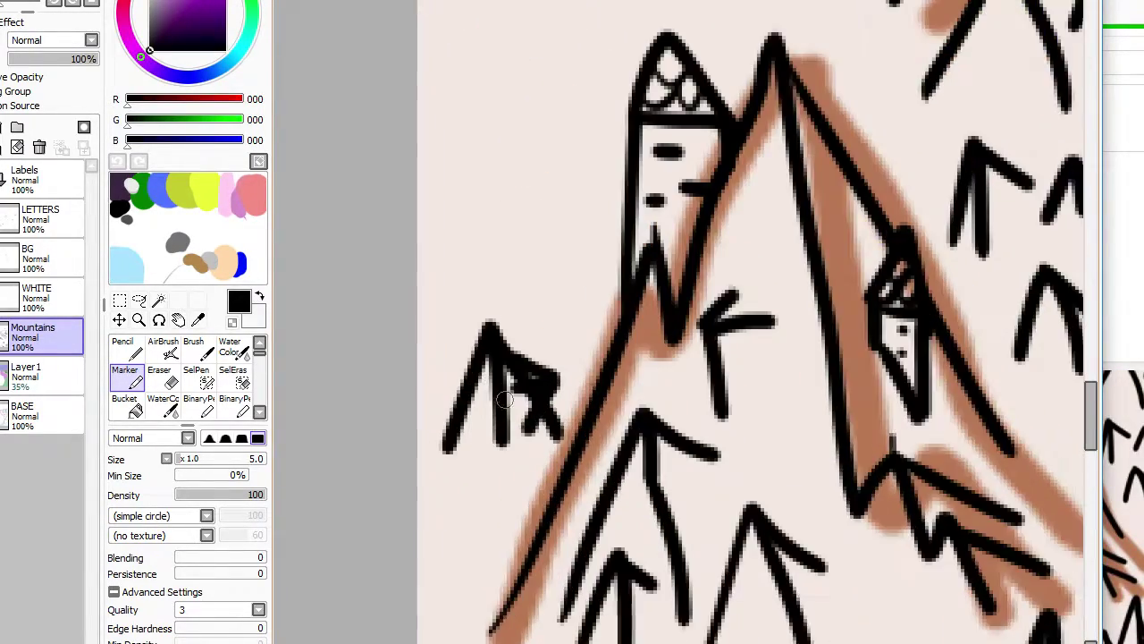
{"action": "key", "text": "ctrl+z"}
{"action": "key", "text": "ctrl+z"}
{"action": "key", "text": "ctrl+z"}
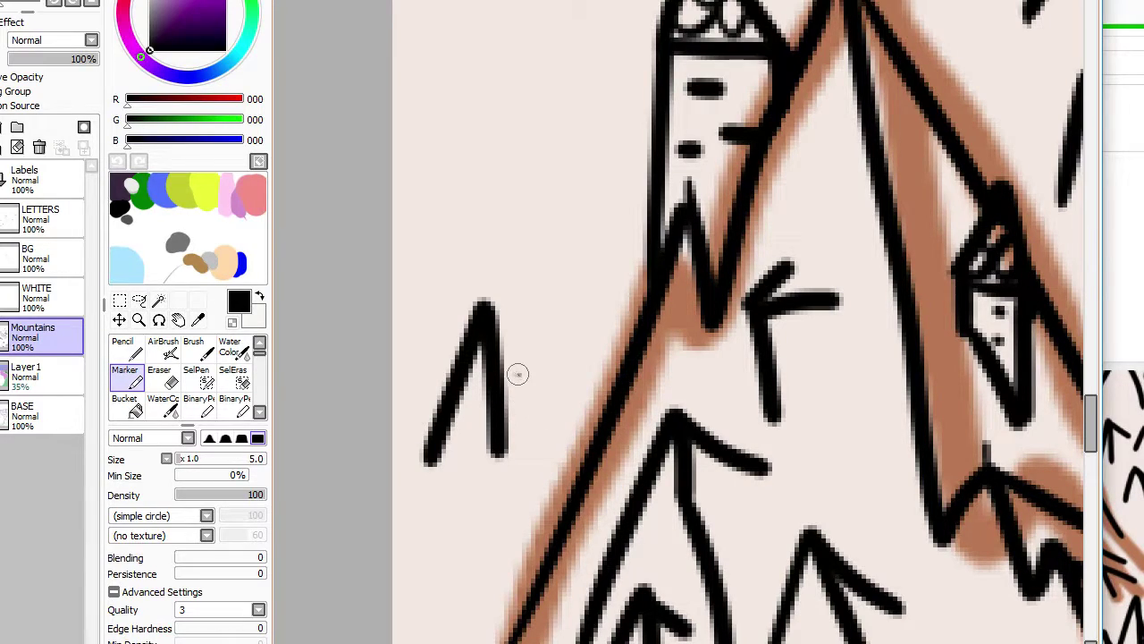
{"action": "mouse_move", "coordinate": [511, 384]}
{"action": "left_mouse_down"}
{"action": "mouse_move", "coordinate": [556, 390]}
{"action": "mouse_move", "coordinate": [551, 457]}
{"action": "left_mouse_up"}
{"action": "left_click_drag", "start_coordinate": [487, 306], "coordinate": [569, 376]}
{"action": "key", "text": "ctrl+z"}
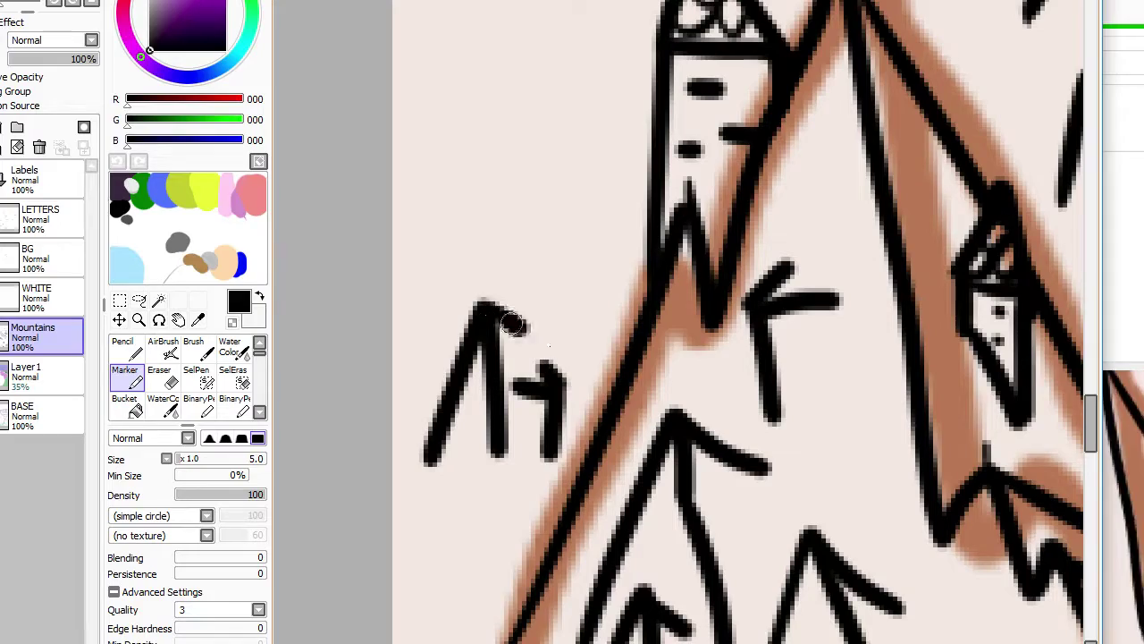
{"action": "left_click_drag", "start_coordinate": [491, 311], "coordinate": [592, 367]}
{"action": "scroll", "coordinate": [575, 316], "scroll_direction": "down", "scroll_amount": 6}
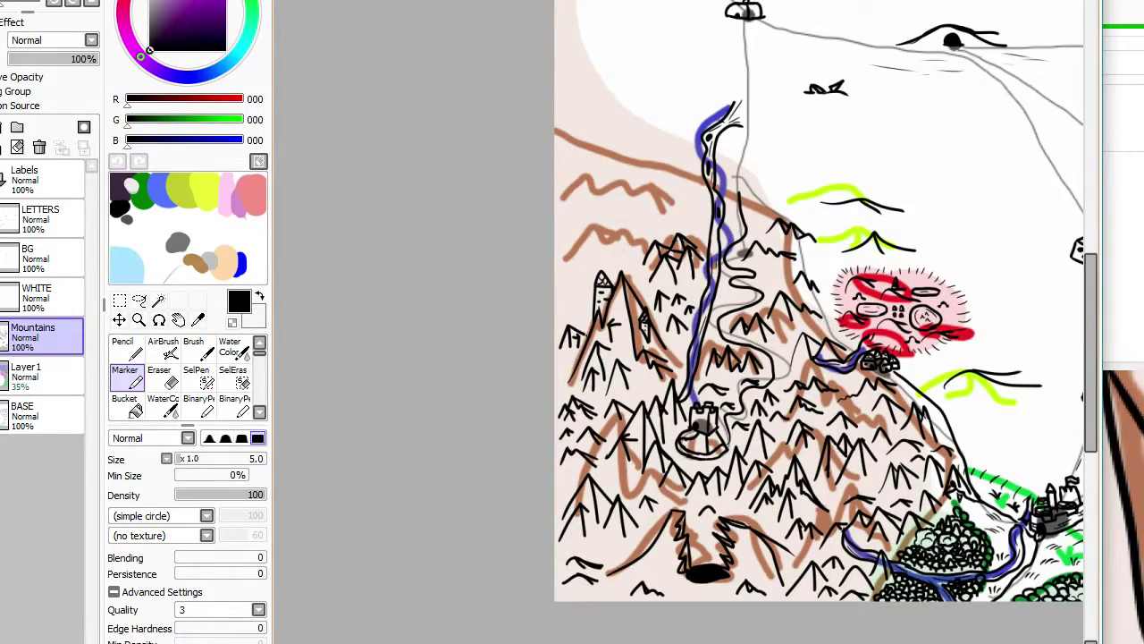
Step: Examine the western mountain range and the neighbouring red-marked region for areas still lacking line art
{"action": "scroll", "coordinate": [582, 333], "scroll_direction": "down", "scroll_amount": 1}
{"action": "scroll", "coordinate": [721, 404], "scroll_direction": "up", "scroll_amount": 1}
{"action": "scroll", "coordinate": [750, 329], "scroll_direction": "down", "scroll_amount": 3}
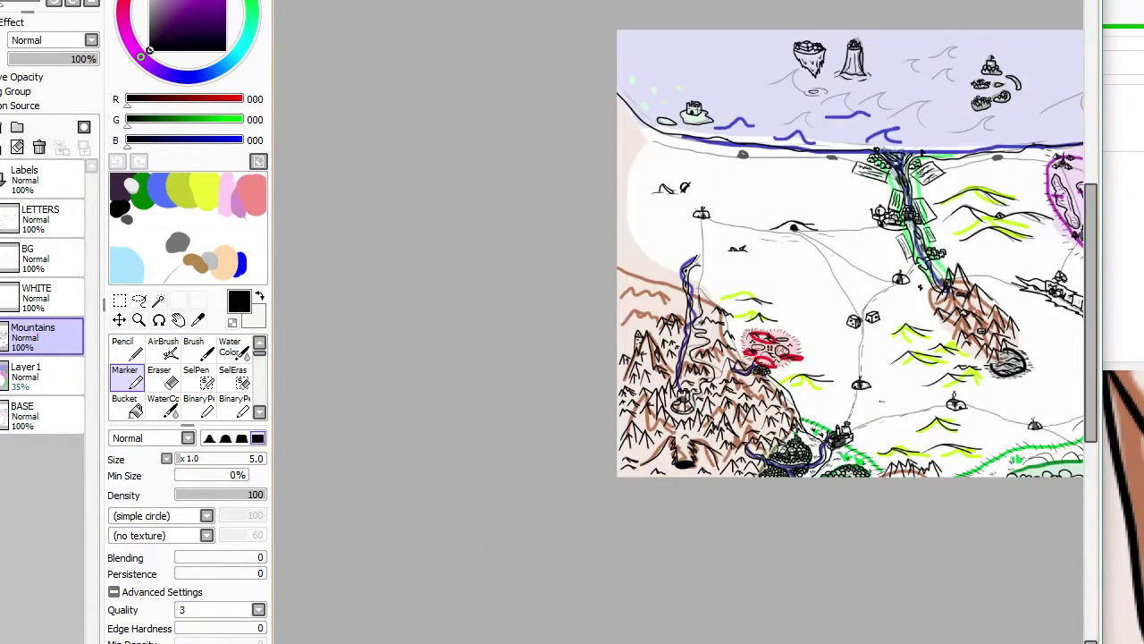
{"action": "scroll", "coordinate": [749, 329], "scroll_direction": "up", "scroll_amount": 7}
{"action": "scroll", "coordinate": [750, 329], "scroll_direction": "down", "scroll_amount": 1}
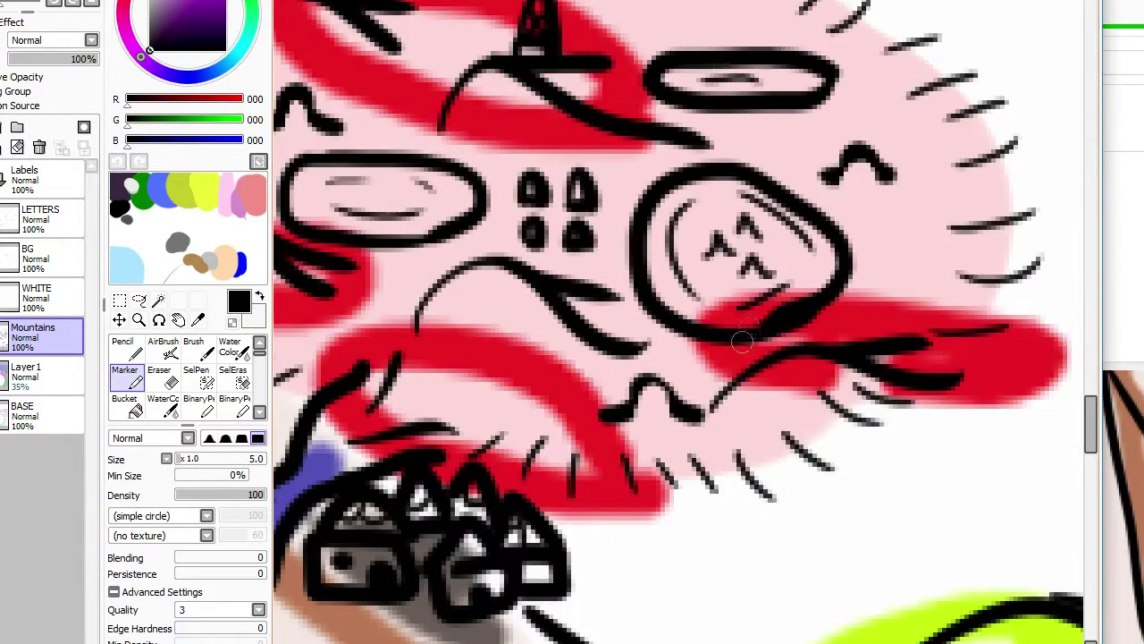
{"action": "scroll", "coordinate": [744, 336], "scroll_direction": "down", "scroll_amount": 2}
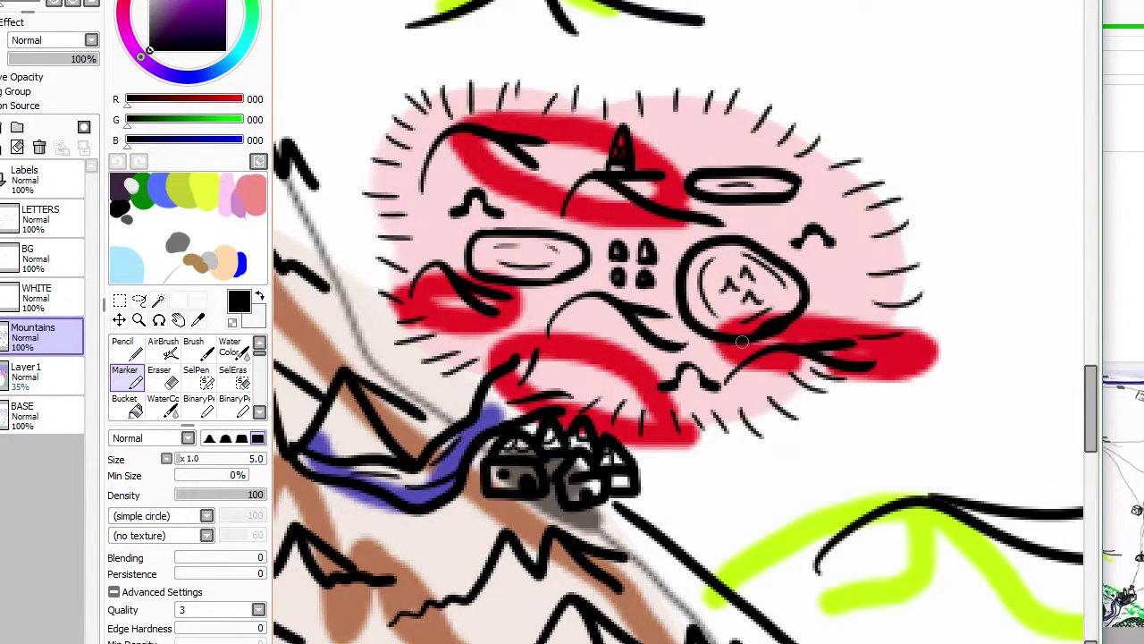
{"action": "scroll", "coordinate": [742, 341], "scroll_direction": "down", "scroll_amount": 2}
{"action": "scroll", "coordinate": [743, 340], "scroll_direction": "down", "scroll_amount": 3}
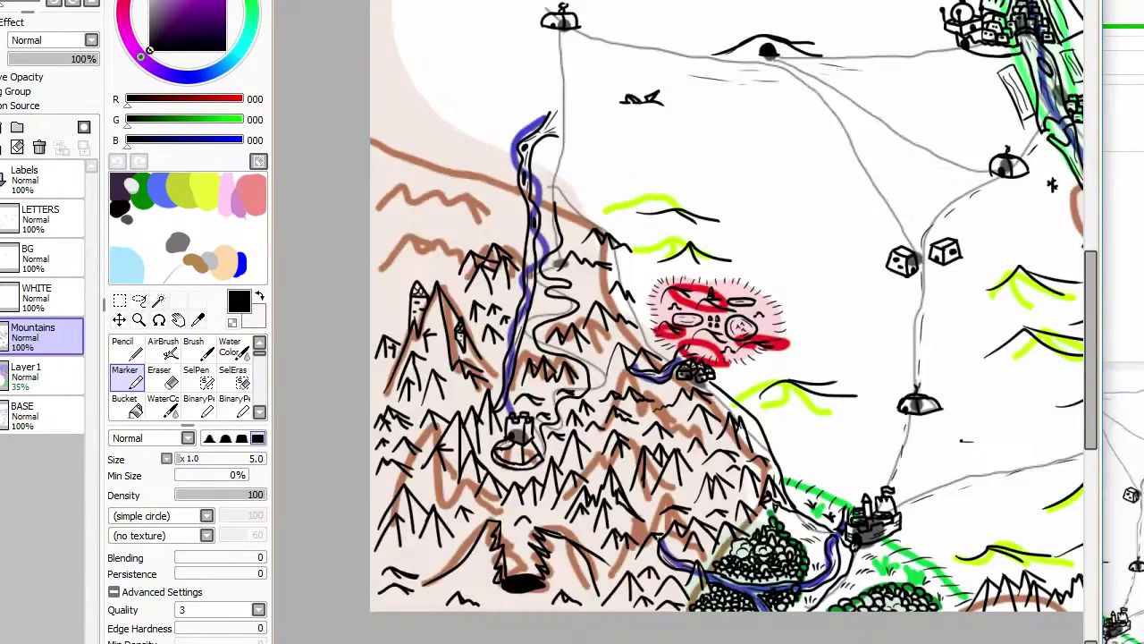
{"action": "scroll", "coordinate": [397, 329], "scroll_direction": "up", "scroll_amount": 3}
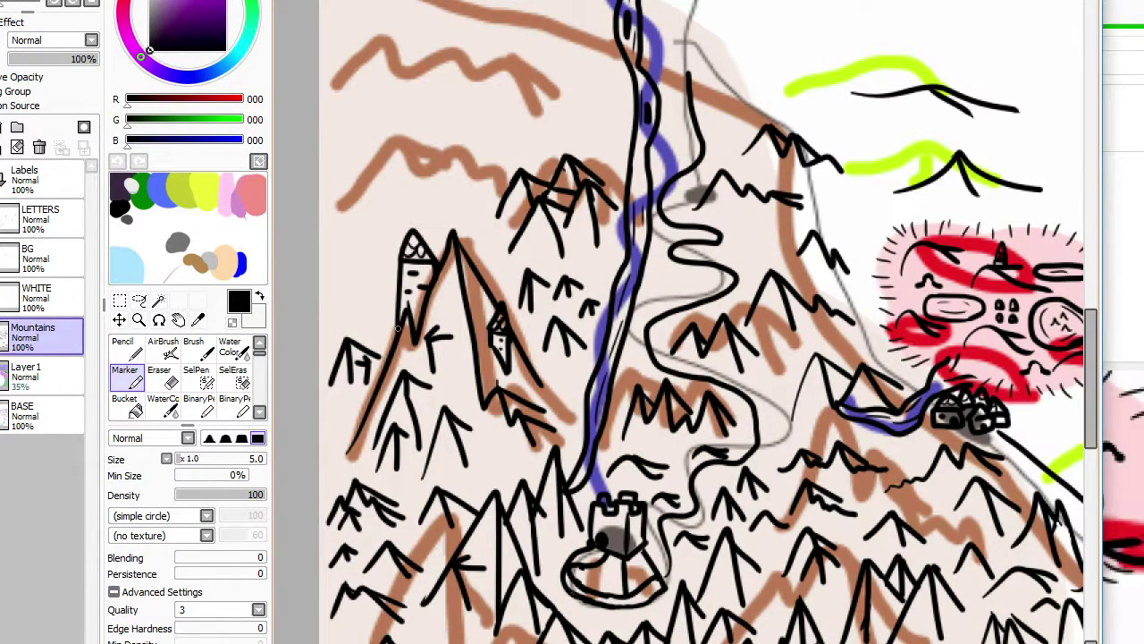
{"action": "scroll", "coordinate": [397, 329], "scroll_direction": "down", "scroll_amount": 1}
{"action": "scroll", "coordinate": [398, 329], "scroll_direction": "up", "scroll_amount": 1}
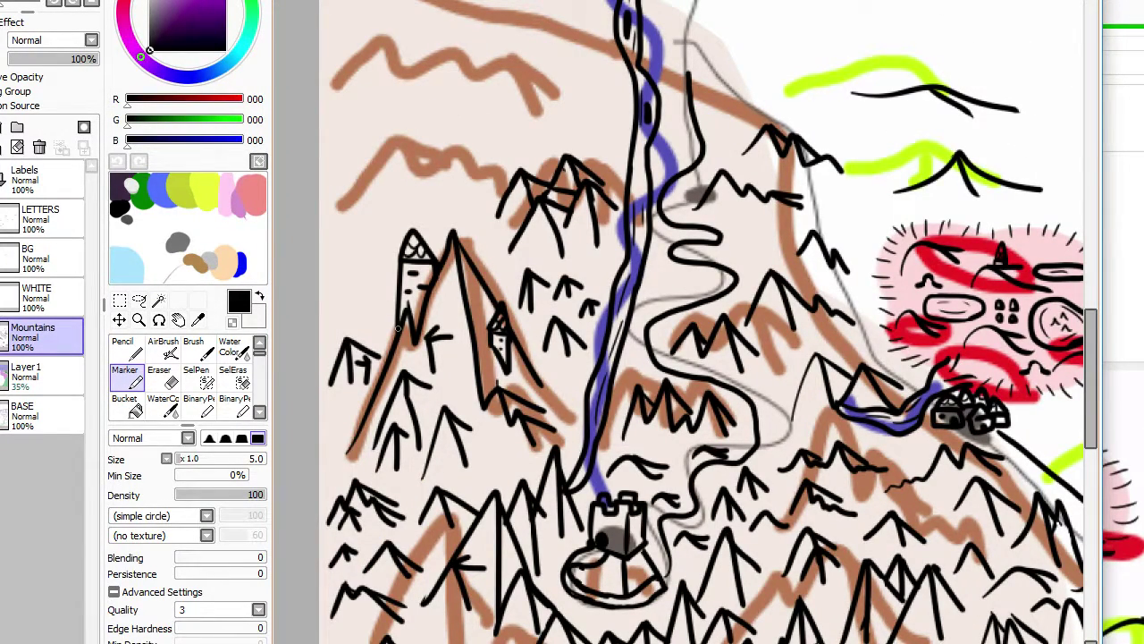
{"action": "scroll", "coordinate": [398, 329], "scroll_direction": "down", "scroll_amount": 1}
{"action": "scroll", "coordinate": [398, 329], "scroll_direction": "up", "scroll_amount": 1}
{"action": "scroll", "coordinate": [398, 329], "scroll_direction": "down", "scroll_amount": 1}
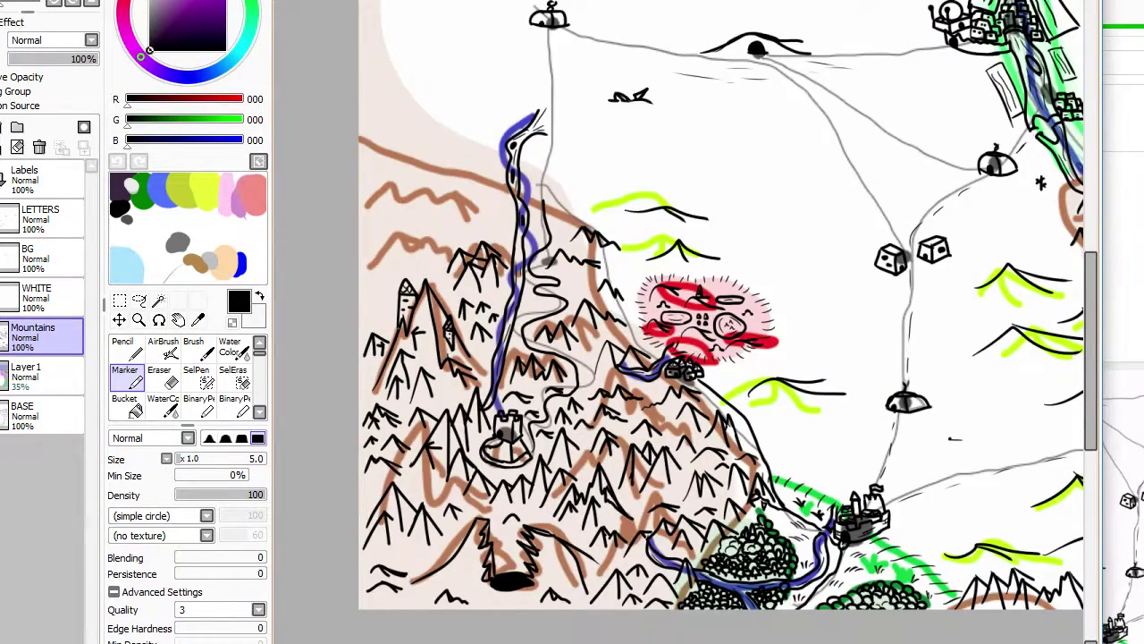
{"action": "scroll", "coordinate": [398, 329], "scroll_direction": "up", "scroll_amount": 1}
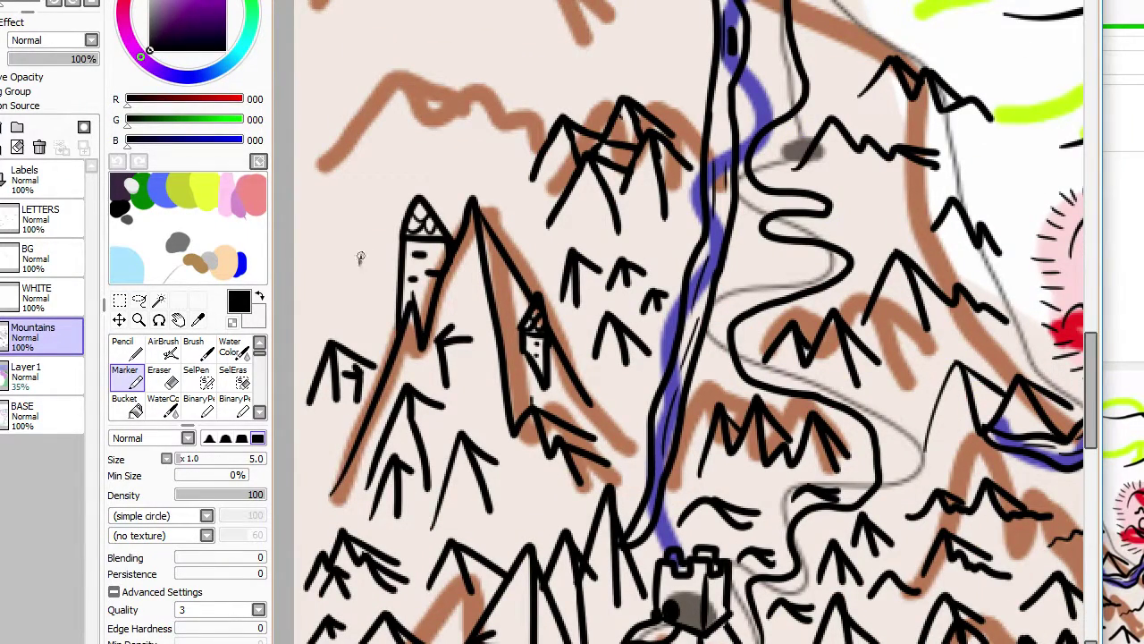
{"action": "left_click_drag", "start_coordinate": [371, 212], "coordinate": [386, 156]}
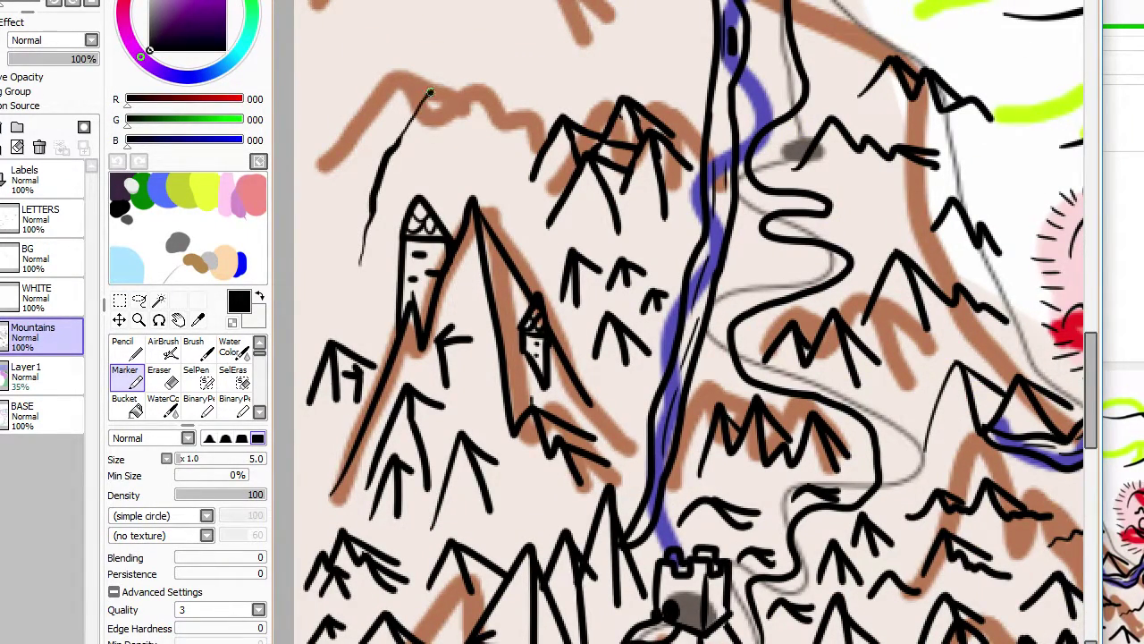
{"action": "mouse_move", "coordinate": [467, 61]}
{"action": "left_mouse_down"}
{"action": "mouse_move", "coordinate": [502, 42]}
{"action": "mouse_move", "coordinate": [552, 50]}
{"action": "mouse_move", "coordinate": [568, 66]}
{"action": "mouse_move", "coordinate": [542, 87]}
{"action": "mouse_move", "coordinate": [495, 94]}
{"action": "mouse_move", "coordinate": [489, 154]}
{"action": "mouse_move", "coordinate": [520, 199]}
{"action": "left_mouse_up"}
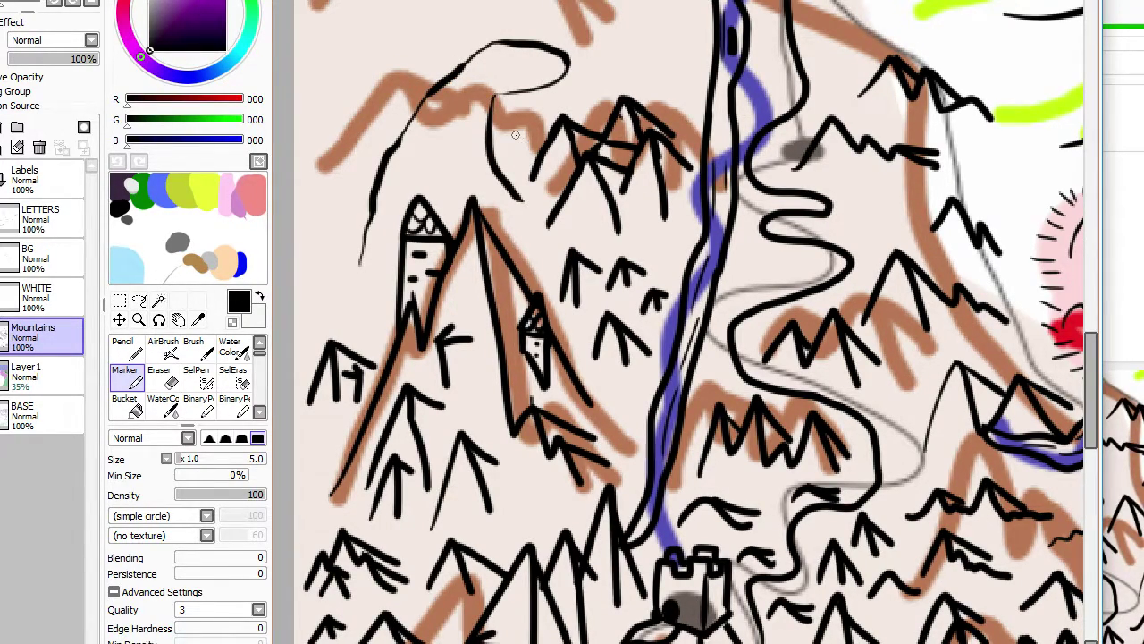
{"action": "key", "text": "ctrl+z"}
Step: Draw two small peaks between the map's western edge and the tall tower on the mountain
{"action": "scroll", "coordinate": [515, 134], "scroll_direction": "down", "scroll_amount": 2}
{"action": "scroll", "coordinate": [434, 123], "scroll_direction": "up", "scroll_amount": 3}
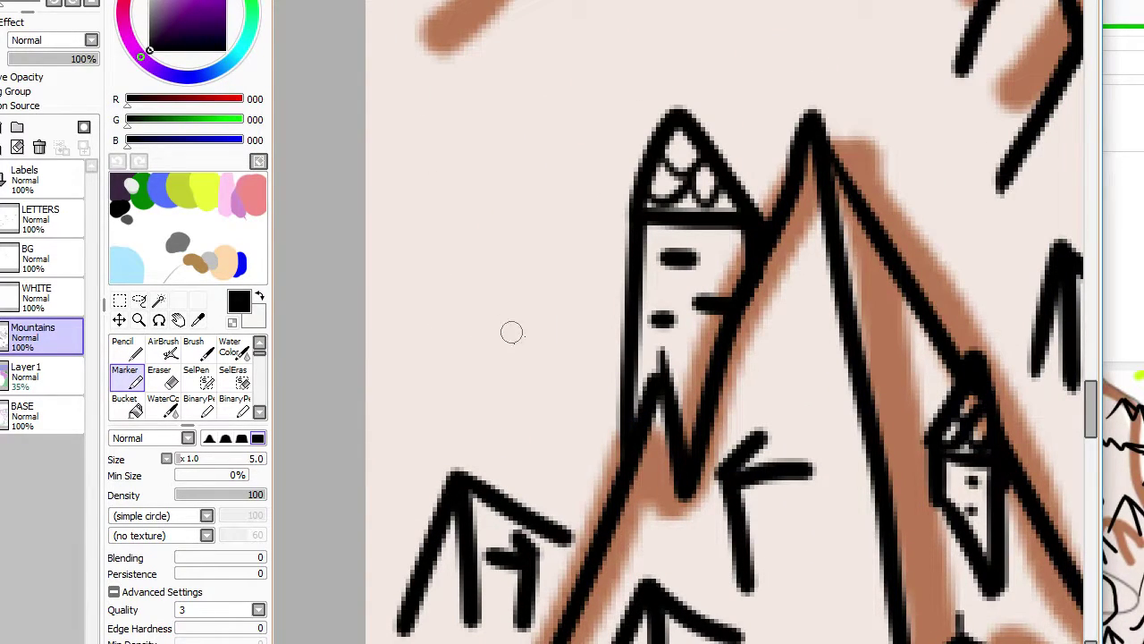
{"action": "mouse_move", "coordinate": [525, 404]}
{"action": "left_mouse_down"}
{"action": "mouse_move", "coordinate": [575, 285]}
{"action": "mouse_move", "coordinate": [588, 321]}
{"action": "mouse_move", "coordinate": [600, 285]}
{"action": "mouse_move", "coordinate": [617, 327]}
{"action": "mouse_move", "coordinate": [599, 287]}
{"action": "mouse_move", "coordinate": [590, 410]}
{"action": "left_mouse_up"}
{"action": "key", "text": "ctrl+z"}
{"action": "mouse_move", "coordinate": [382, 360]}
{"action": "left_mouse_down"}
{"action": "mouse_move", "coordinate": [436, 257]}
{"action": "mouse_move", "coordinate": [430, 379]}
{"action": "left_mouse_up"}
{"action": "left_click_drag", "start_coordinate": [434, 255], "coordinate": [516, 341]}
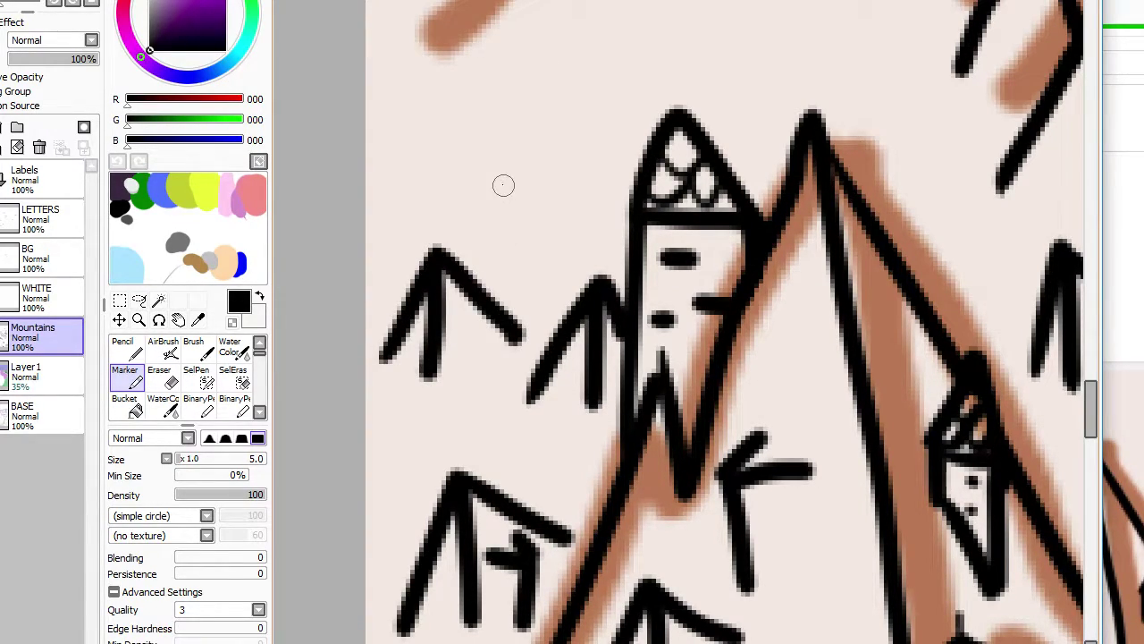
Step: Draw a jagged ridge of three peaks with eastern slopes from the map's western edge to the tall tower's roof
{"action": "mouse_move", "coordinate": [375, 219]}
{"action": "left_mouse_down"}
{"action": "mouse_move", "coordinate": [417, 140]}
{"action": "mouse_move", "coordinate": [466, 129]}
{"action": "mouse_move", "coordinate": [497, 53]}
{"action": "mouse_move", "coordinate": [530, 218]}
{"action": "mouse_move", "coordinate": [579, 153]}
{"action": "mouse_move", "coordinate": [626, 231]}
{"action": "left_mouse_up"}
{"action": "left_click_drag", "start_coordinate": [585, 141], "coordinate": [617, 183]}
{"action": "key", "text": "ctrl+z"}
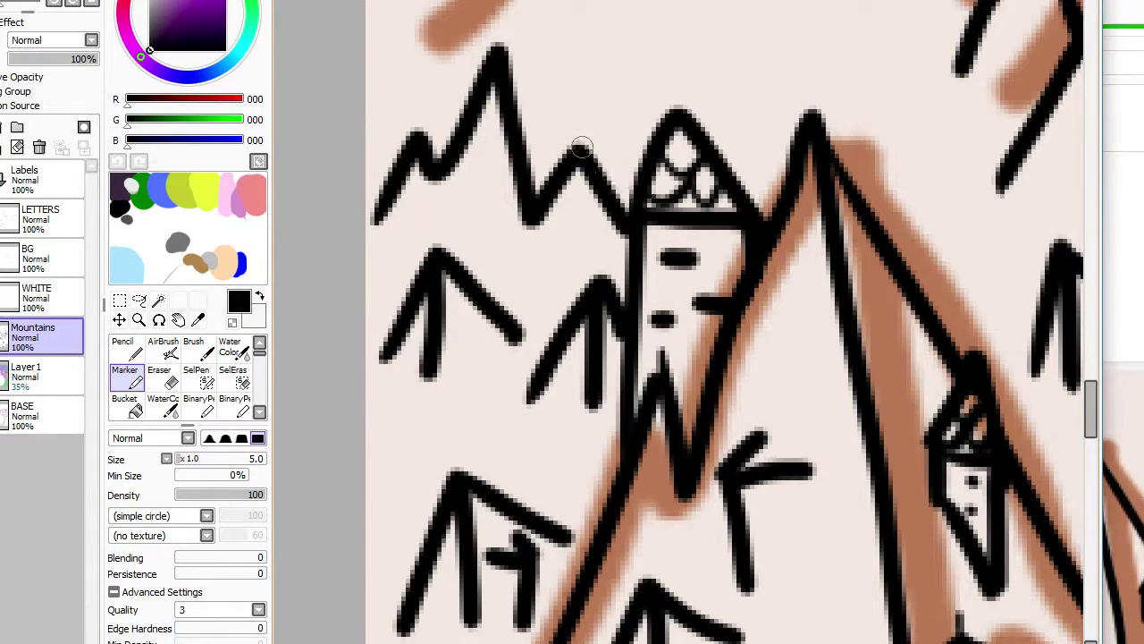
{"action": "left_click_drag", "start_coordinate": [581, 148], "coordinate": [621, 163]}
{"action": "left_click_drag", "start_coordinate": [509, 51], "coordinate": [562, 103]}
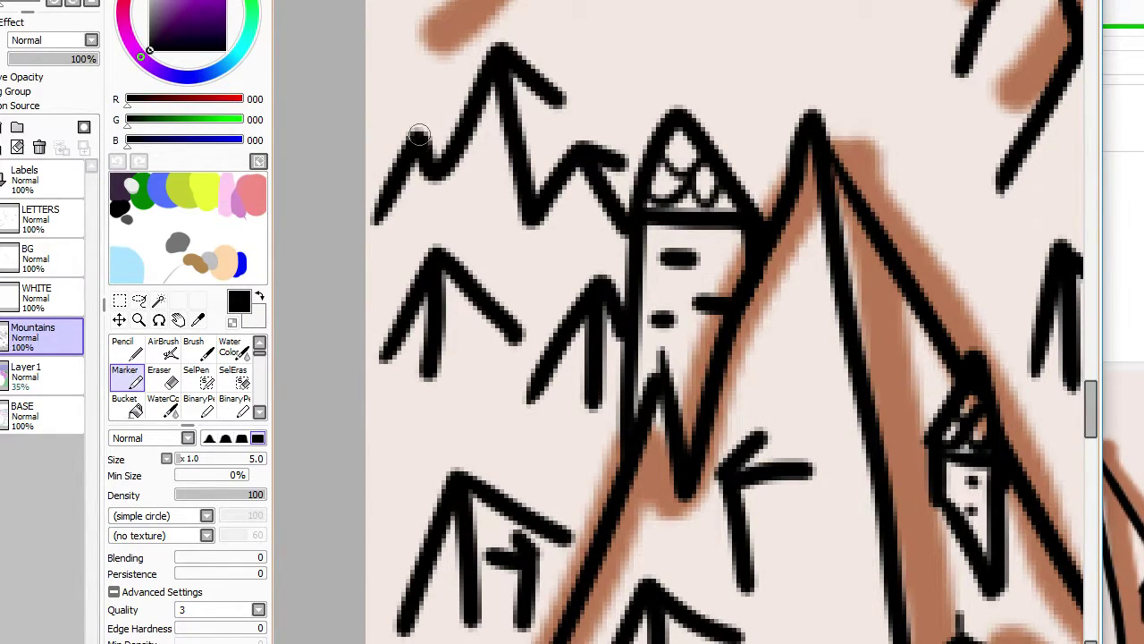
{"action": "left_click_drag", "start_coordinate": [418, 135], "coordinate": [461, 154]}
{"action": "left_click_drag", "start_coordinate": [502, 61], "coordinate": [595, 134]}
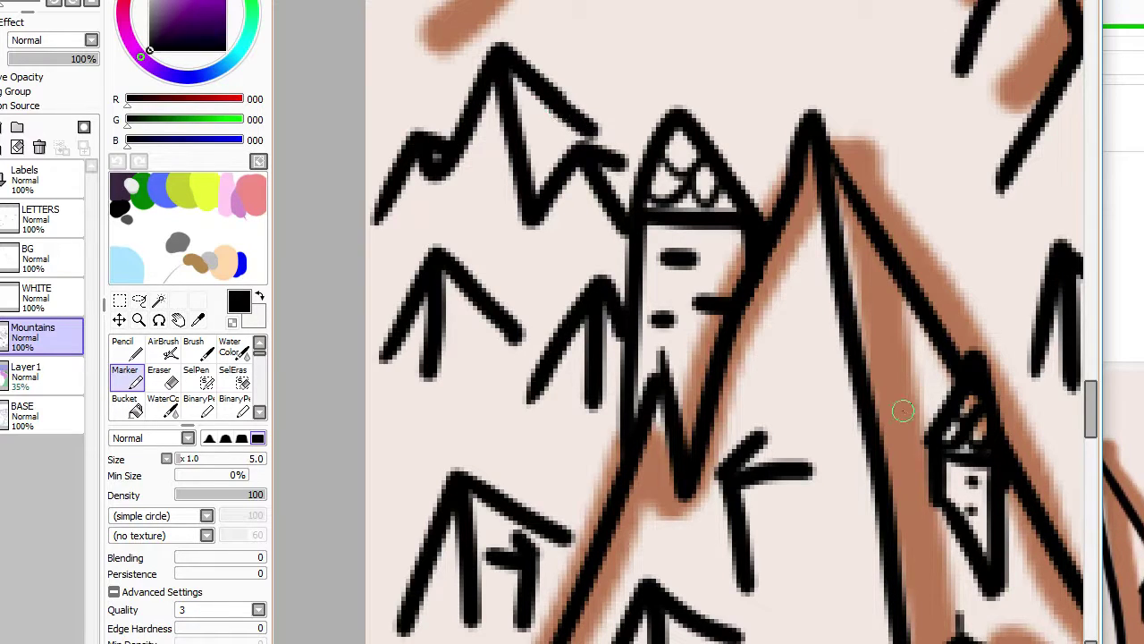
Step: Add a small black mark in the gap between the overlapping peaks northeast of the towered mountain
{"action": "scroll", "coordinate": [473, 429], "scroll_direction": "down", "scroll_amount": 3}
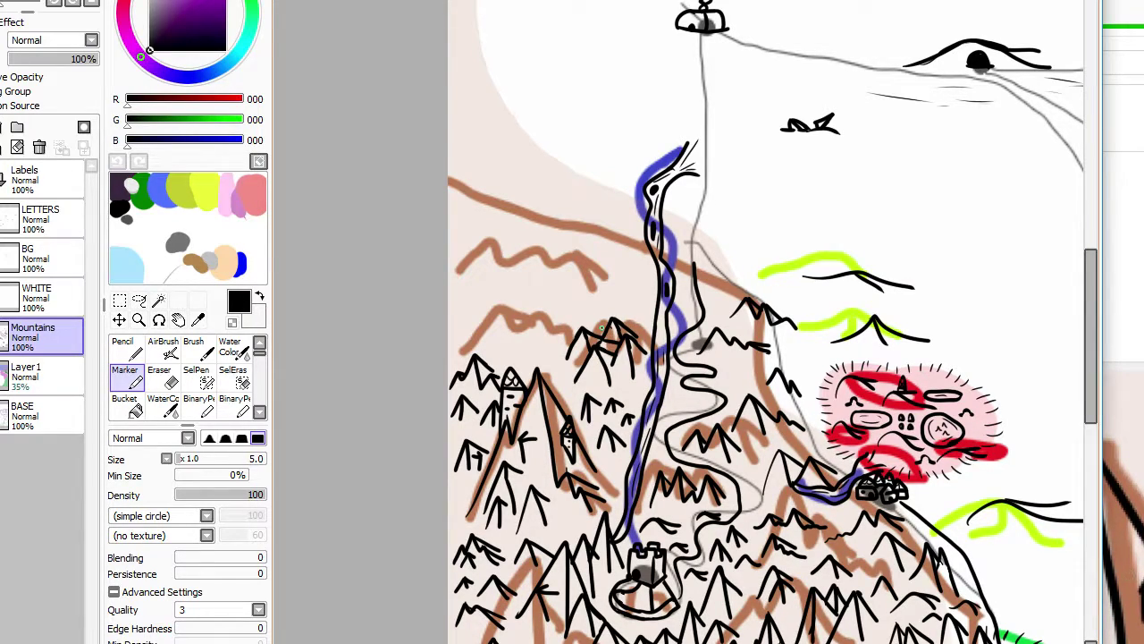
{"action": "scroll", "coordinate": [528, 273], "scroll_direction": "up", "scroll_amount": 5}
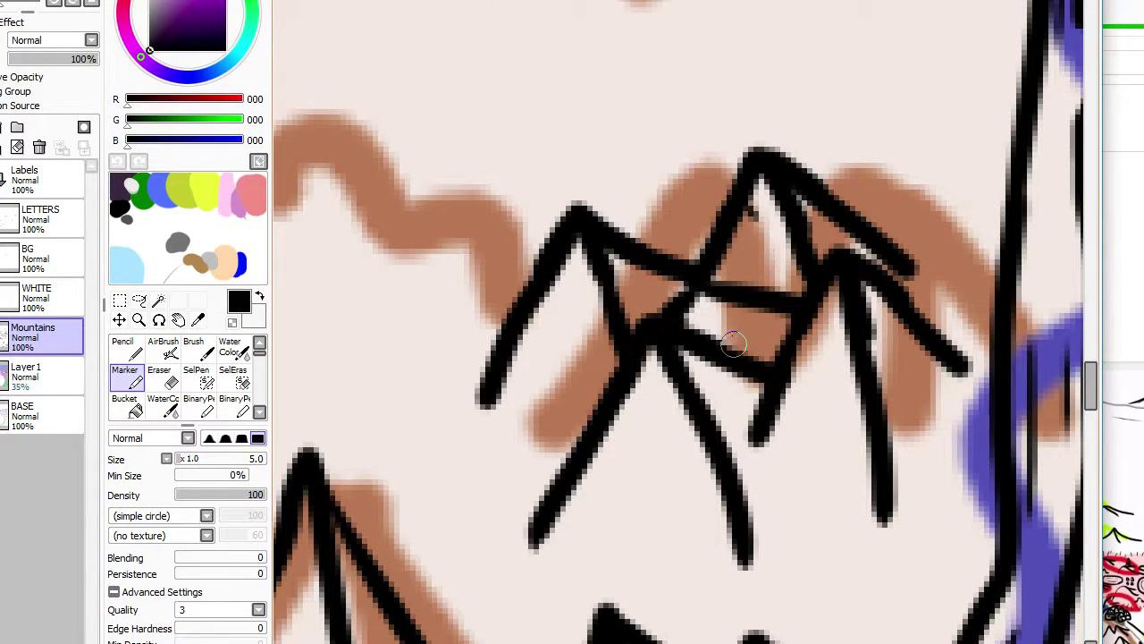
{"action": "mouse_move", "coordinate": [722, 332]}
{"action": "left_mouse_down"}
{"action": "mouse_move", "coordinate": [742, 328]}
{"action": "mouse_move", "coordinate": [725, 329]}
{"action": "left_mouse_up"}
{"action": "scroll", "coordinate": [725, 330], "scroll_direction": "down", "scroll_amount": 5}
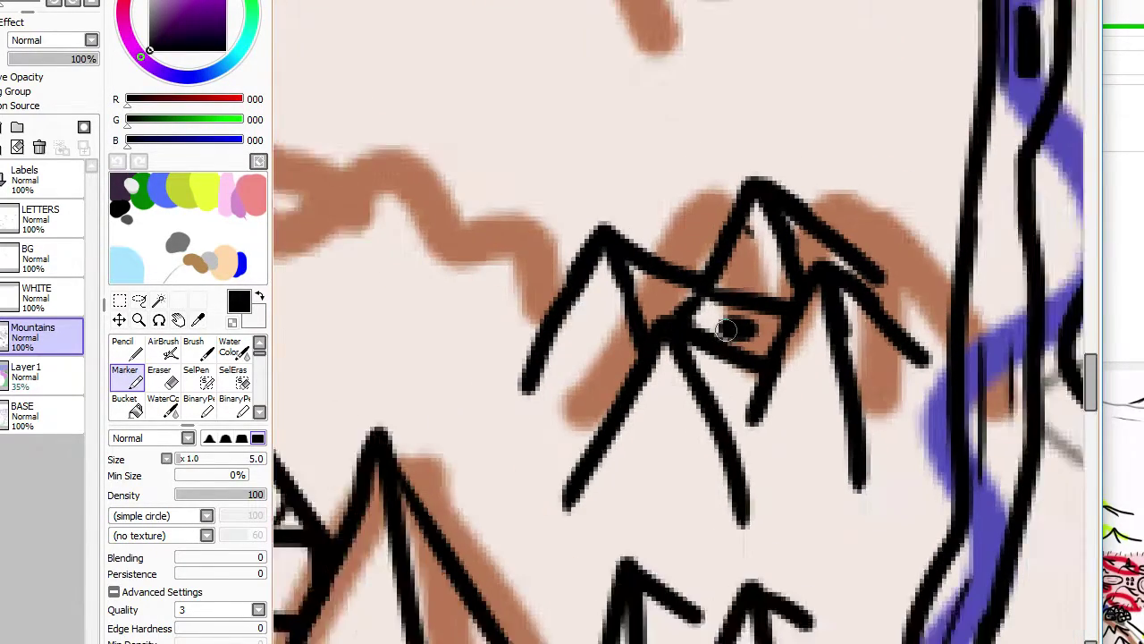
{"action": "scroll", "coordinate": [725, 330], "scroll_direction": "down", "scroll_amount": 1}
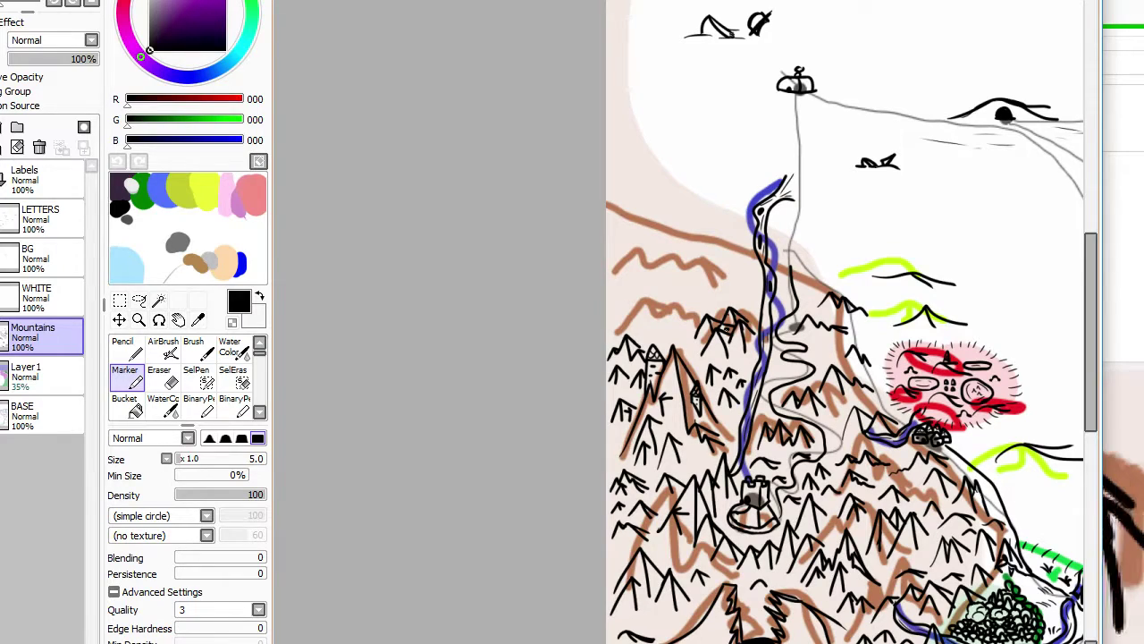
{"action": "scroll", "coordinate": [732, 364], "scroll_direction": "up", "scroll_amount": 5}
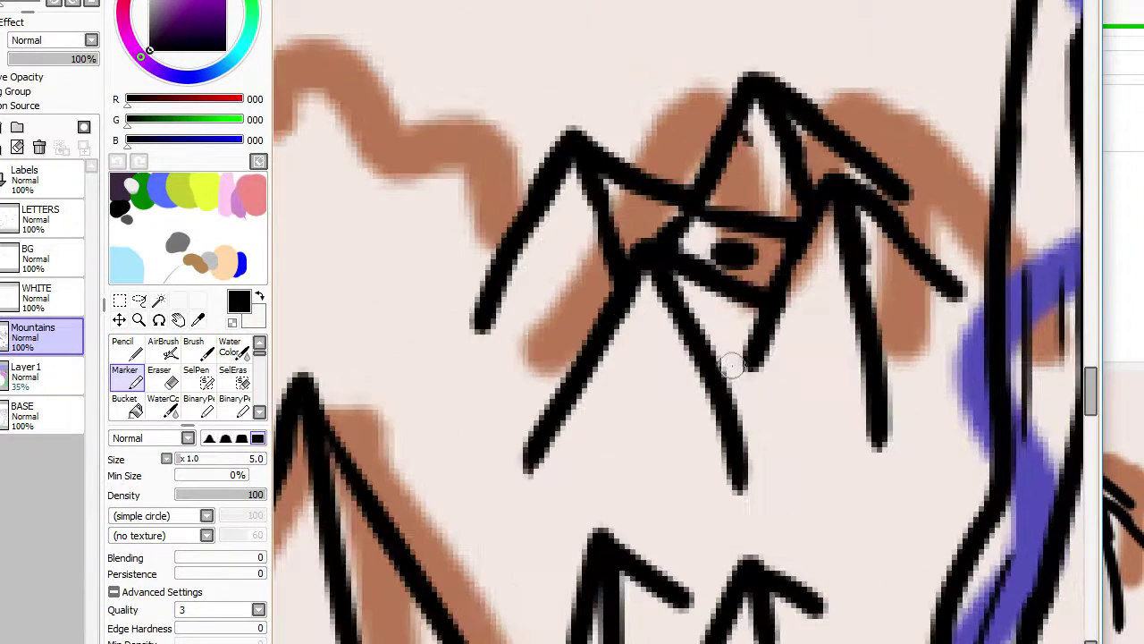
Step: Draw a small peak inside the overlapping cluster west of the long river and erase the slope end crossing it
{"action": "mouse_move", "coordinate": [735, 334]}
{"action": "left_mouse_down"}
{"action": "mouse_move", "coordinate": [747, 306]}
{"action": "mouse_move", "coordinate": [780, 320]}
{"action": "left_mouse_up"}
{"action": "key", "text": "ctrl+z"}
{"action": "left_click_drag", "start_coordinate": [768, 268], "coordinate": [814, 295]}
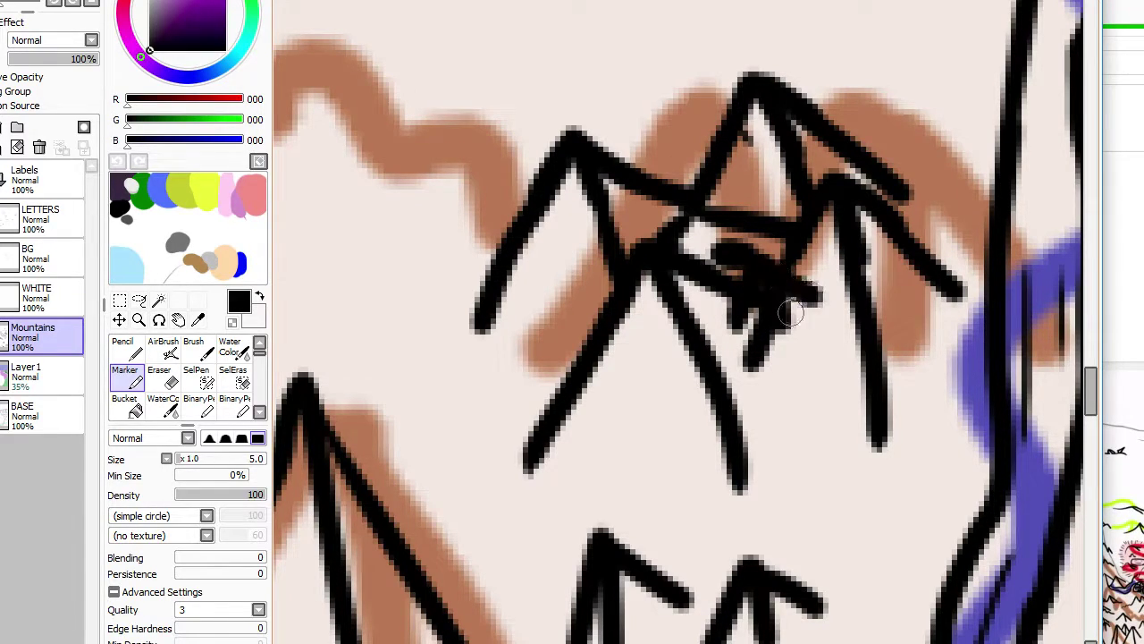
{"action": "key", "text": "e"}
{"action": "left_click_drag", "start_coordinate": [749, 365], "coordinate": [755, 312]}
{"action": "key", "text": "n"}
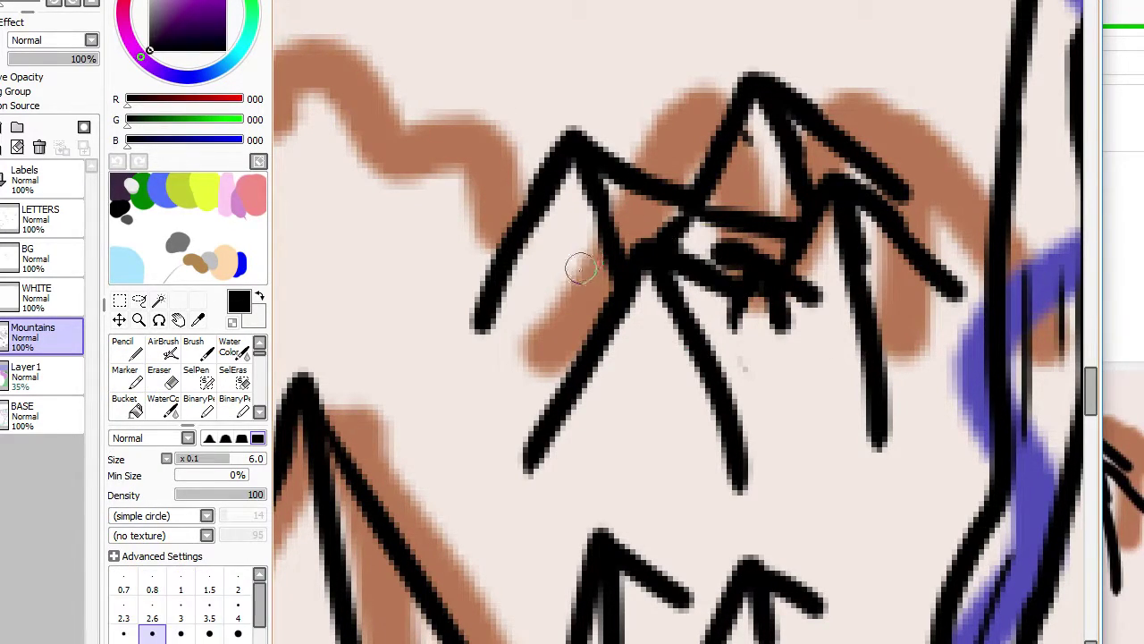
Step: Add two small peaks to the overlapping cluster, one on its western flank and one between its two northern summits
{"action": "left_click_drag", "start_coordinate": [574, 295], "coordinate": [604, 236]}
{"action": "key", "text": "ctrl+z"}
{"action": "key", "text": "n"}
{"action": "mouse_move", "coordinate": [569, 290]}
{"action": "left_mouse_down"}
{"action": "mouse_move", "coordinate": [585, 250]}
{"action": "mouse_move", "coordinate": [609, 297]}
{"action": "mouse_move", "coordinate": [560, 299]}
{"action": "mouse_move", "coordinate": [592, 265]}
{"action": "mouse_move", "coordinate": [608, 300]}
{"action": "mouse_move", "coordinate": [630, 264]}
{"action": "left_mouse_up"}
{"action": "key", "text": "ctrl+z"}
{"action": "mouse_move", "coordinate": [657, 183]}
{"action": "left_mouse_down"}
{"action": "mouse_move", "coordinate": [671, 128]}
{"action": "mouse_move", "coordinate": [716, 181]}
{"action": "left_mouse_up"}
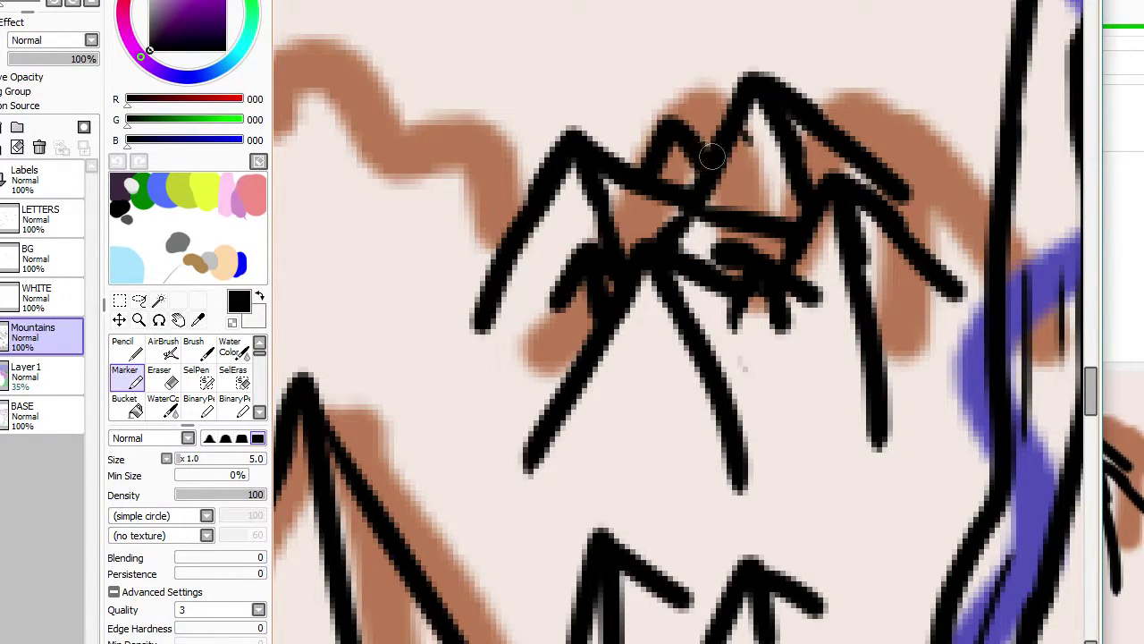
Step: Lengthen the outer slopes of the cluster's small inner peaks on its eastern and western sides
{"action": "scroll", "coordinate": [784, 167], "scroll_direction": "down", "scroll_amount": 3}
{"action": "scroll", "coordinate": [794, 261], "scroll_direction": "down", "scroll_amount": 1}
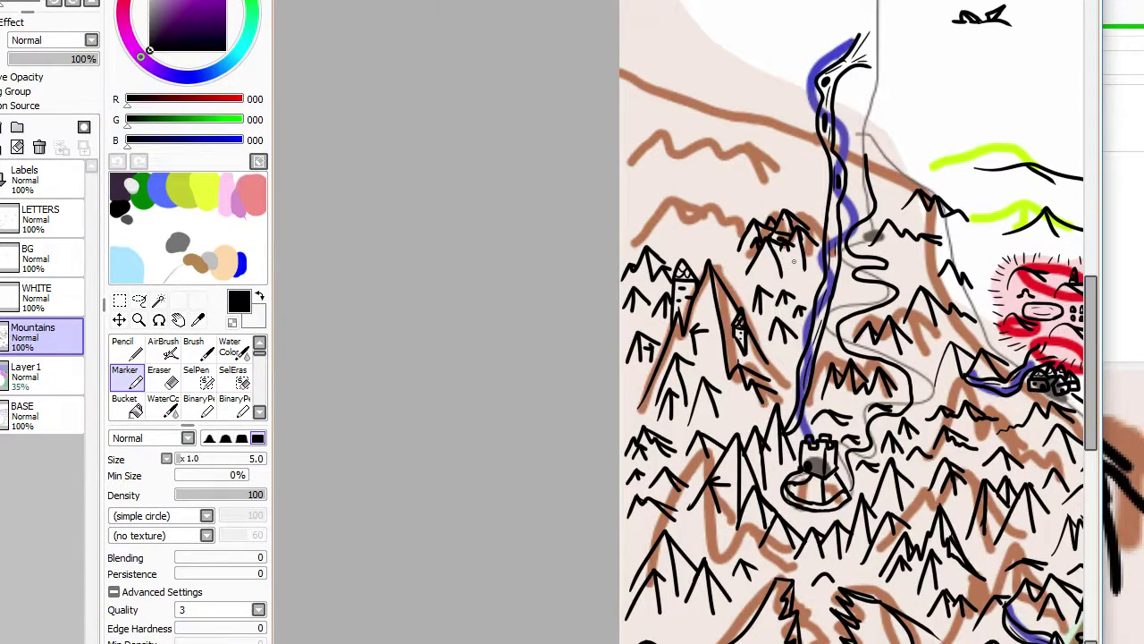
{"action": "scroll", "coordinate": [792, 250], "scroll_direction": "up", "scroll_amount": 4}
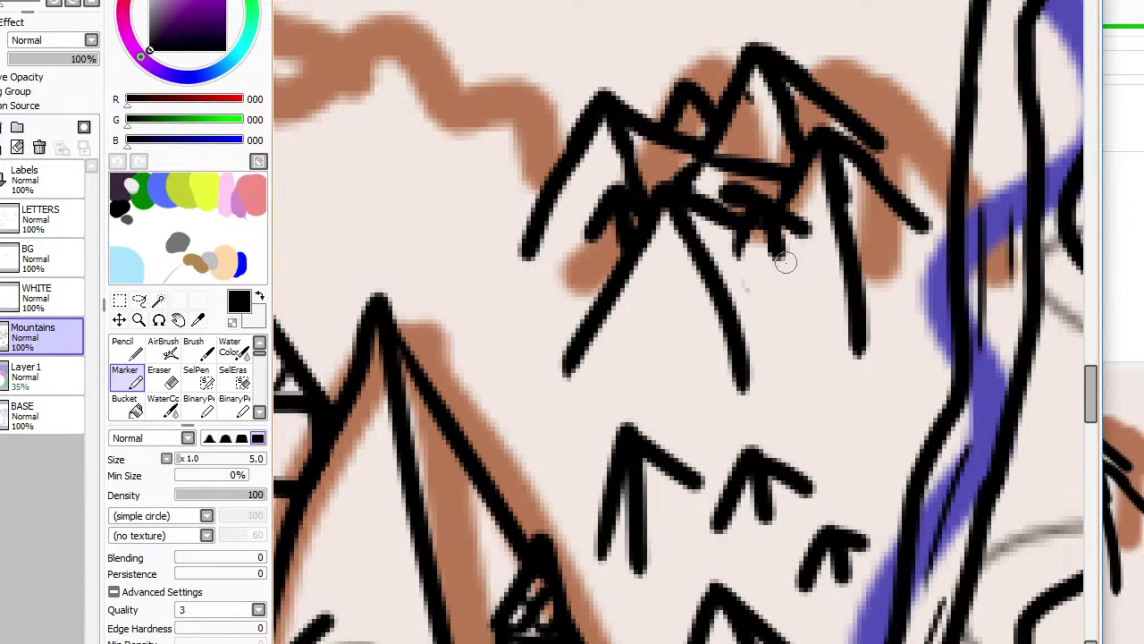
{"action": "left_click_drag", "start_coordinate": [774, 234], "coordinate": [806, 350]}
{"action": "left_click_drag", "start_coordinate": [606, 207], "coordinate": [561, 313]}
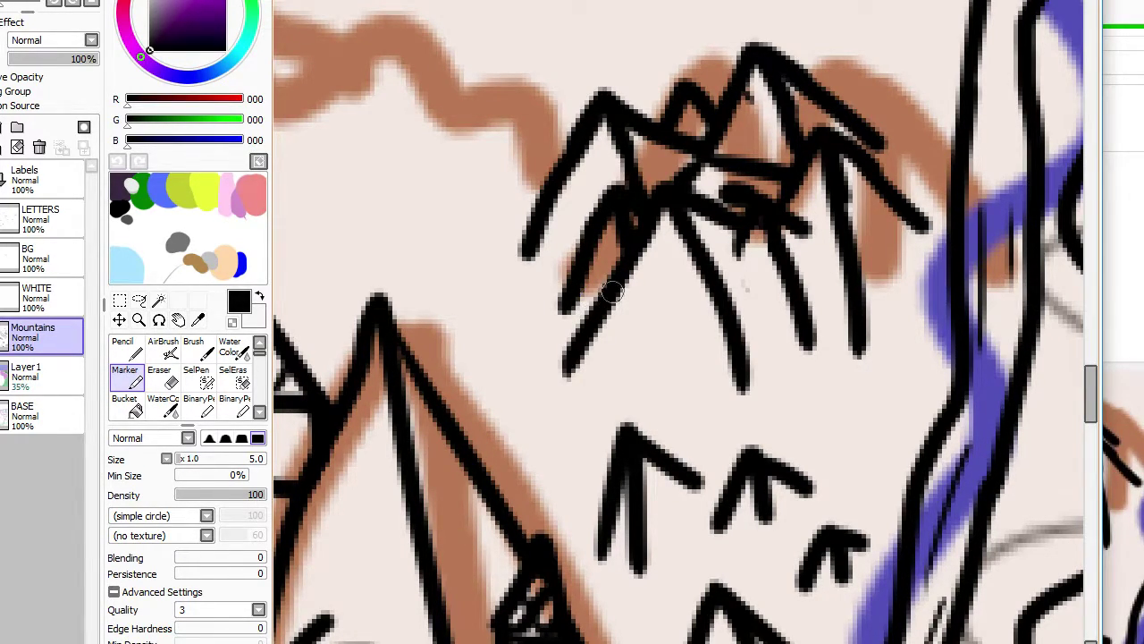
Step: Draw a row of three connected small peaks with eastern slopes inside the winding path's bend east of the long river
{"action": "scroll", "coordinate": [612, 290], "scroll_direction": "down", "scroll_amount": 5}
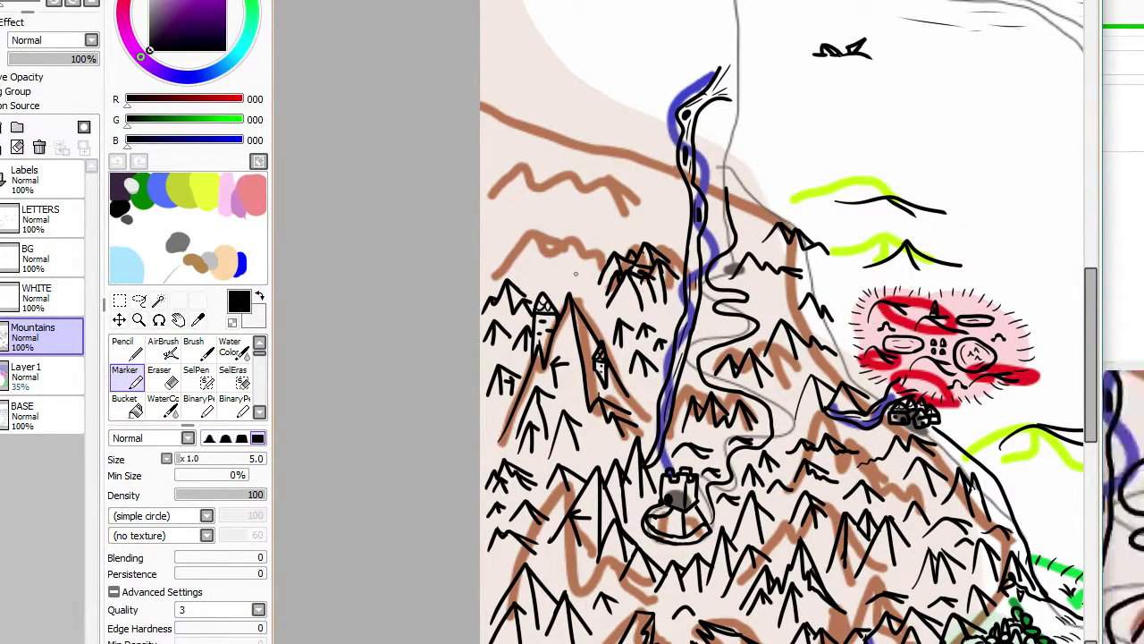
{"action": "scroll", "coordinate": [576, 274], "scroll_direction": "down", "scroll_amount": 1}
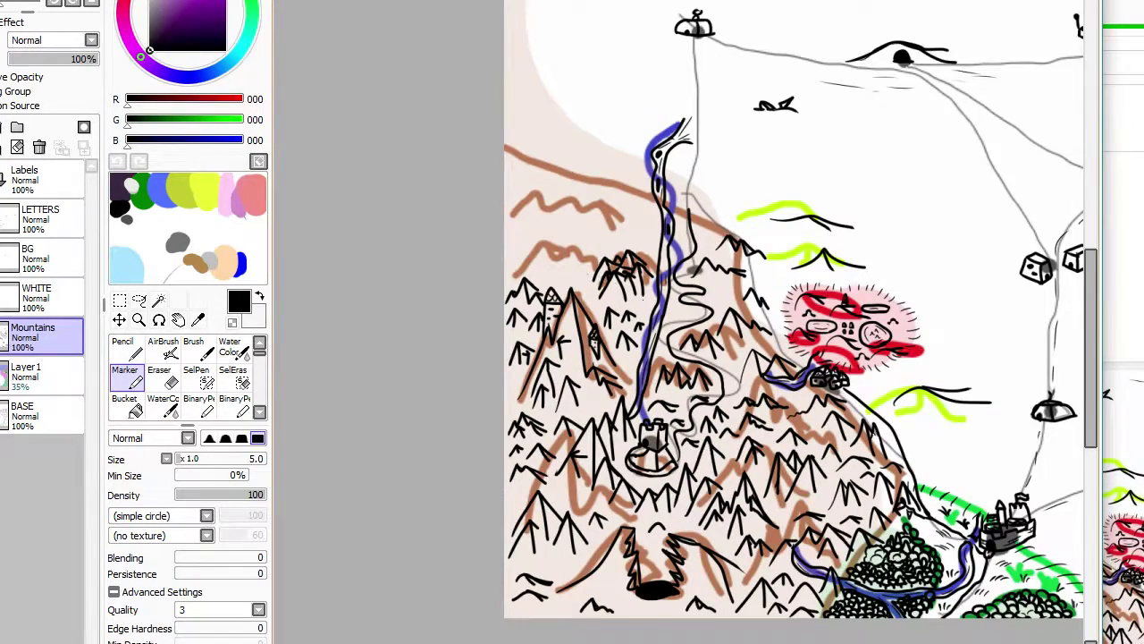
{"action": "scroll", "coordinate": [642, 304], "scroll_direction": "up", "scroll_amount": 6}
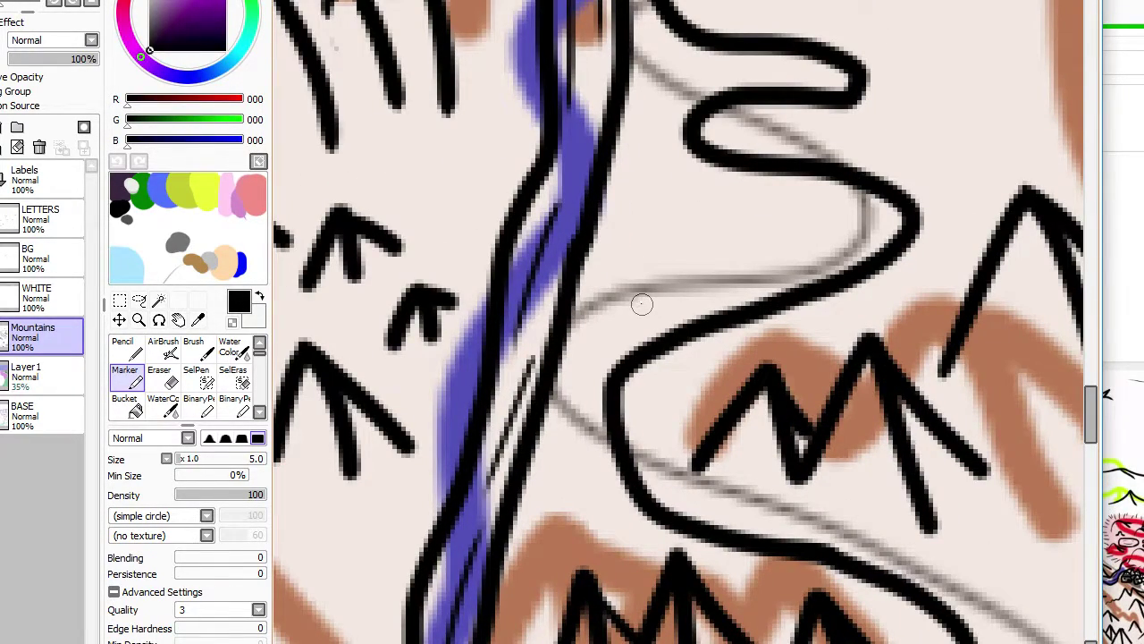
{"action": "mouse_move", "coordinate": [608, 300]}
{"action": "left_mouse_down"}
{"action": "mouse_move", "coordinate": [615, 286]}
{"action": "mouse_move", "coordinate": [669, 333]}
{"action": "mouse_move", "coordinate": [615, 293]}
{"action": "mouse_move", "coordinate": [660, 313]}
{"action": "mouse_move", "coordinate": [730, 283]}
{"action": "left_mouse_up"}
{"action": "key", "text": "ctrl+z"}
{"action": "left_click_drag", "start_coordinate": [687, 271], "coordinate": [739, 290]}
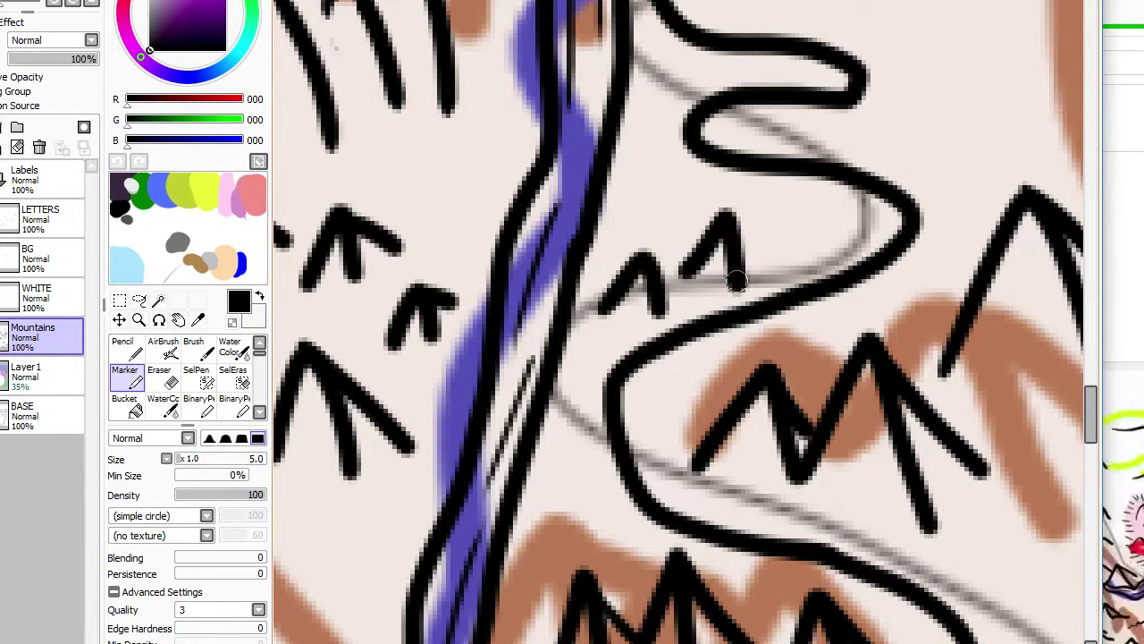
{"action": "mouse_move", "coordinate": [778, 251]}
{"action": "left_mouse_down"}
{"action": "mouse_move", "coordinate": [811, 182]}
{"action": "mouse_move", "coordinate": [835, 258]}
{"action": "left_mouse_up"}
{"action": "left_click_drag", "start_coordinate": [728, 216], "coordinate": [798, 247]}
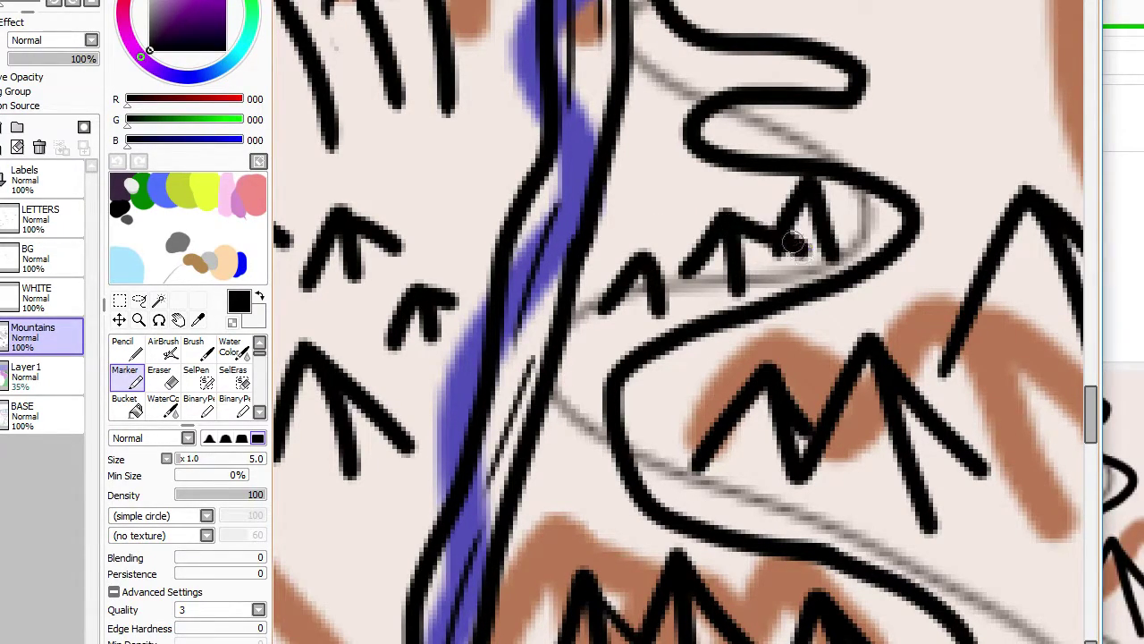
{"action": "left_click_drag", "start_coordinate": [649, 252], "coordinate": [698, 265]}
{"action": "left_click_drag", "start_coordinate": [810, 183], "coordinate": [853, 212]}
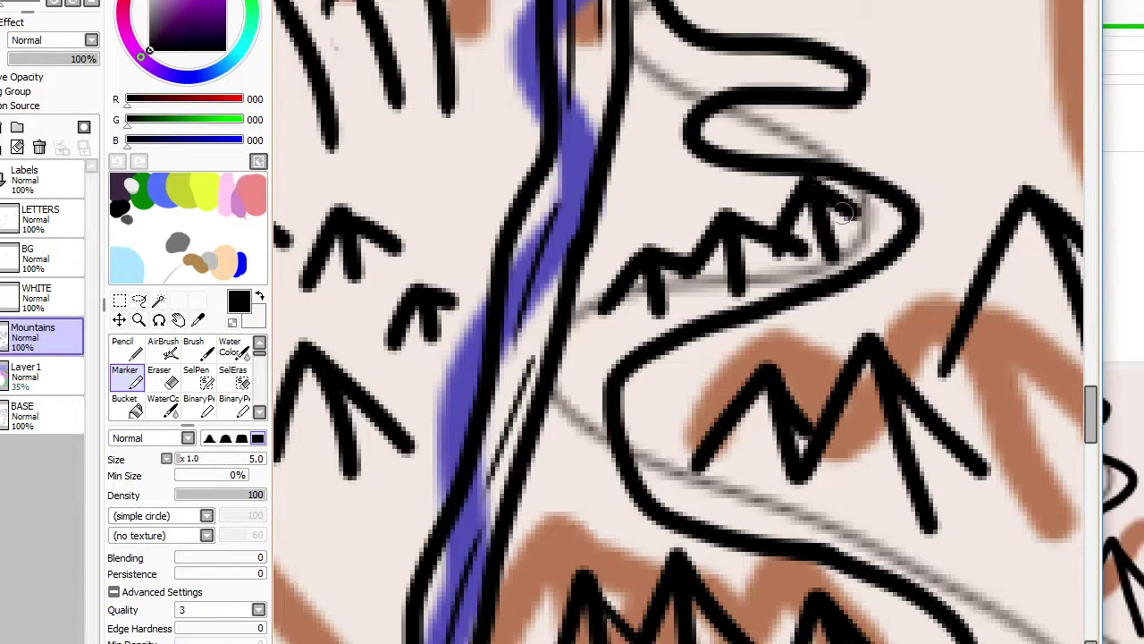
Step: Draw a tiny peak above the row of three peaks inside the winding path's bend
{"action": "key", "text": "e"}
{"action": "key", "text": "n"}
{"action": "mouse_move", "coordinate": [654, 224]}
{"action": "left_mouse_down"}
{"action": "mouse_move", "coordinate": [676, 183]}
{"action": "mouse_move", "coordinate": [695, 228]}
{"action": "mouse_move", "coordinate": [680, 183]}
{"action": "mouse_move", "coordinate": [718, 198]}
{"action": "left_mouse_up"}
Step: Draw a tiny peak in the winding path's upper loop, plus a large and a small peak east of the path
{"action": "scroll", "coordinate": [712, 189], "scroll_direction": "down", "scroll_amount": 8}
{"action": "scroll", "coordinate": [729, 178], "scroll_direction": "up", "scroll_amount": 7}
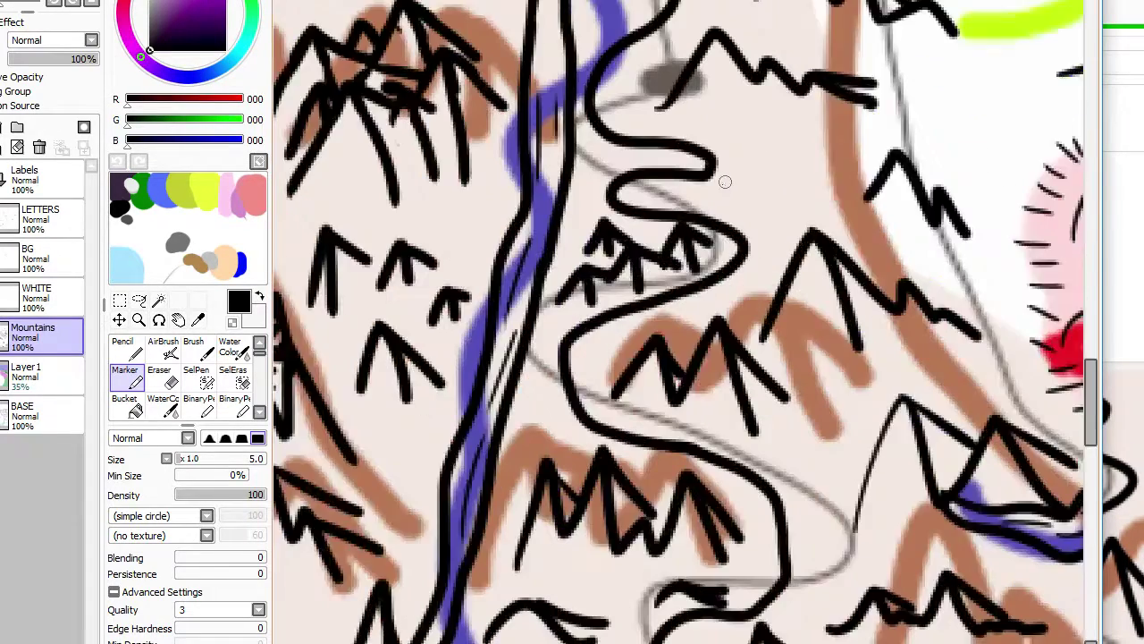
{"action": "mouse_move", "coordinate": [618, 211]}
{"action": "left_mouse_down"}
{"action": "mouse_move", "coordinate": [683, 207]}
{"action": "mouse_move", "coordinate": [773, 127]}
{"action": "mouse_move", "coordinate": [801, 268]}
{"action": "left_mouse_up"}
{"action": "left_click_drag", "start_coordinate": [776, 131], "coordinate": [854, 228]}
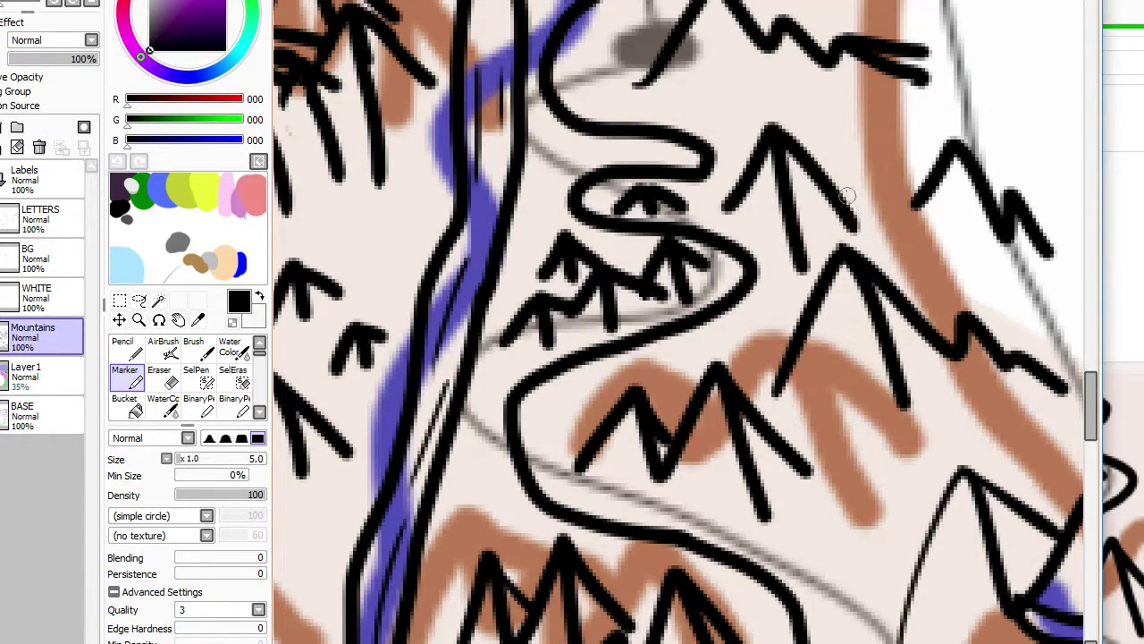
{"action": "mouse_move", "coordinate": [836, 165]}
{"action": "left_mouse_down"}
{"action": "mouse_move", "coordinate": [860, 105]}
{"action": "mouse_move", "coordinate": [881, 167]}
{"action": "left_mouse_up"}
{"action": "left_click_drag", "start_coordinate": [864, 109], "coordinate": [897, 133]}
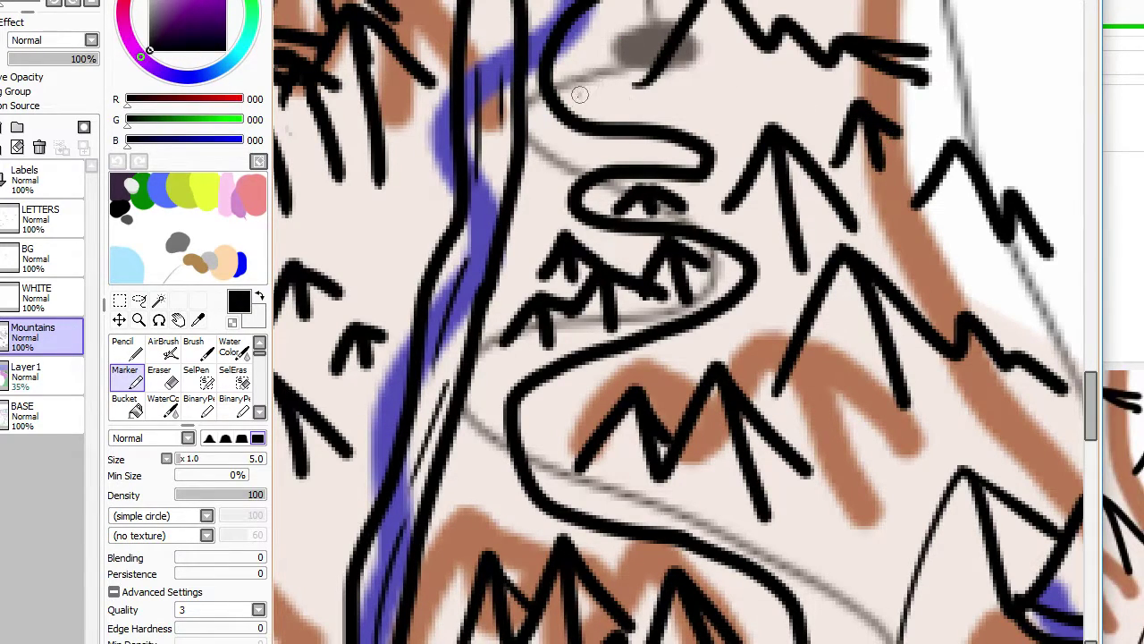
Step: Draw a small peak with an eastern slope inside the winding path's top bend and add a stroke to the ridge northeast of it
{"action": "left_click_drag", "start_coordinate": [579, 100], "coordinate": [616, 27]}
{"action": "mouse_move", "coordinate": [617, 27]}
{"action": "left_mouse_down"}
{"action": "mouse_move", "coordinate": [641, 104]}
{"action": "mouse_move", "coordinate": [626, 42]}
{"action": "mouse_move", "coordinate": [706, 69]}
{"action": "mouse_move", "coordinate": [665, 79]}
{"action": "left_mouse_up"}
{"action": "key", "text": "e"}
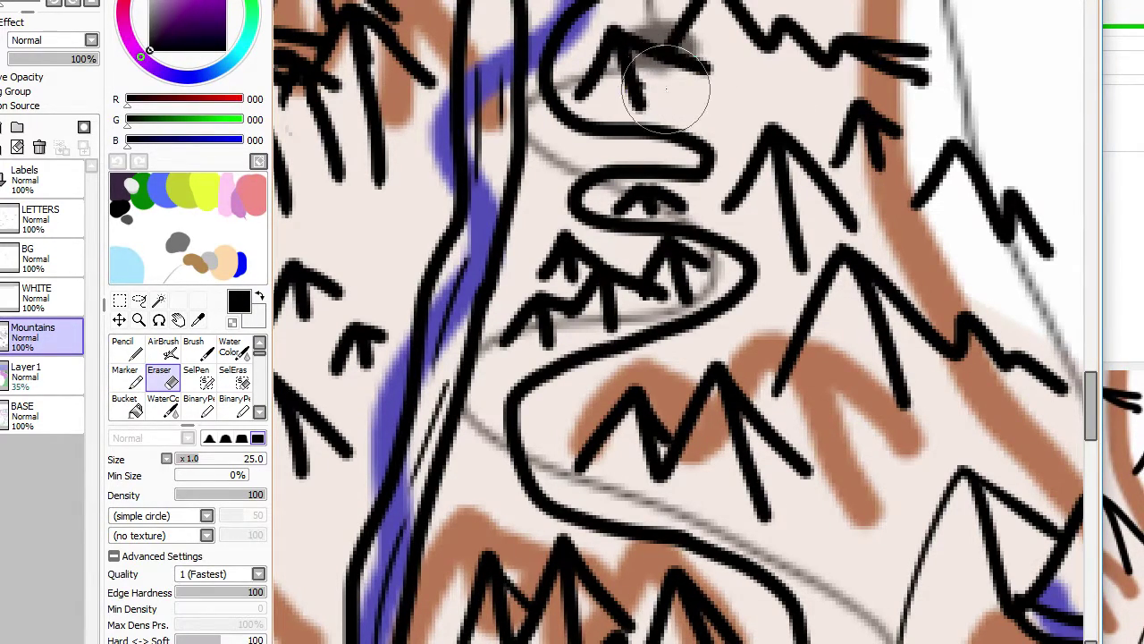
{"action": "key", "text": "n"}
{"action": "left_click_drag", "start_coordinate": [744, 2], "coordinate": [773, 14]}
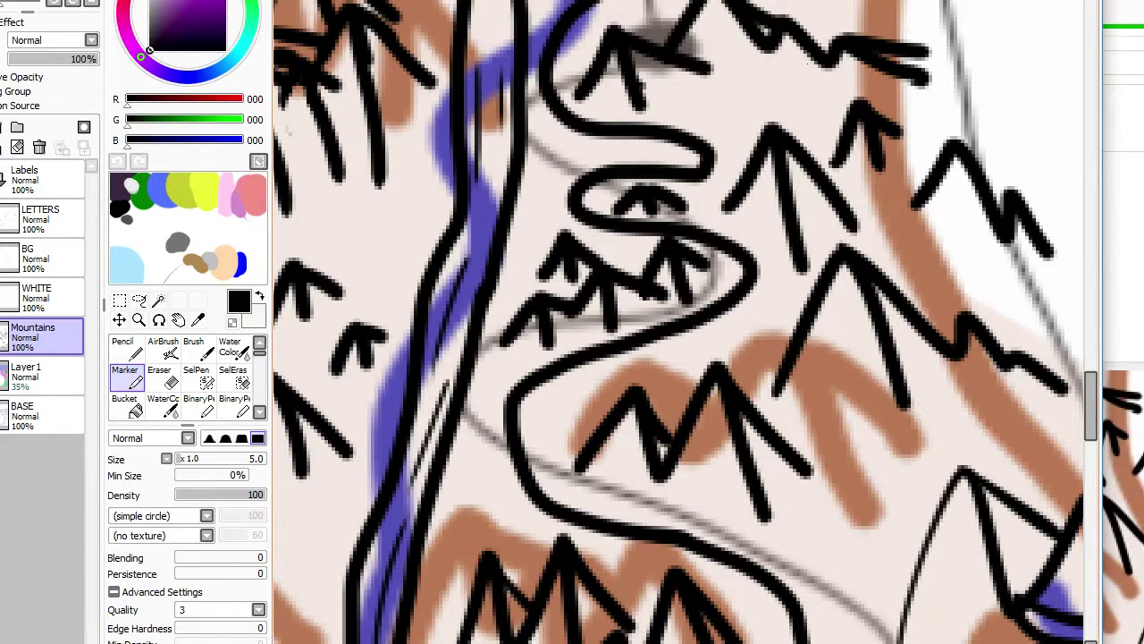
Step: Draw two small peaks with inner slope lines in the gap east of the winding path's lower bend
{"action": "scroll", "coordinate": [809, 64], "scroll_direction": "down", "scroll_amount": 6}
{"action": "scroll", "coordinate": [762, 212], "scroll_direction": "up", "scroll_amount": 4}
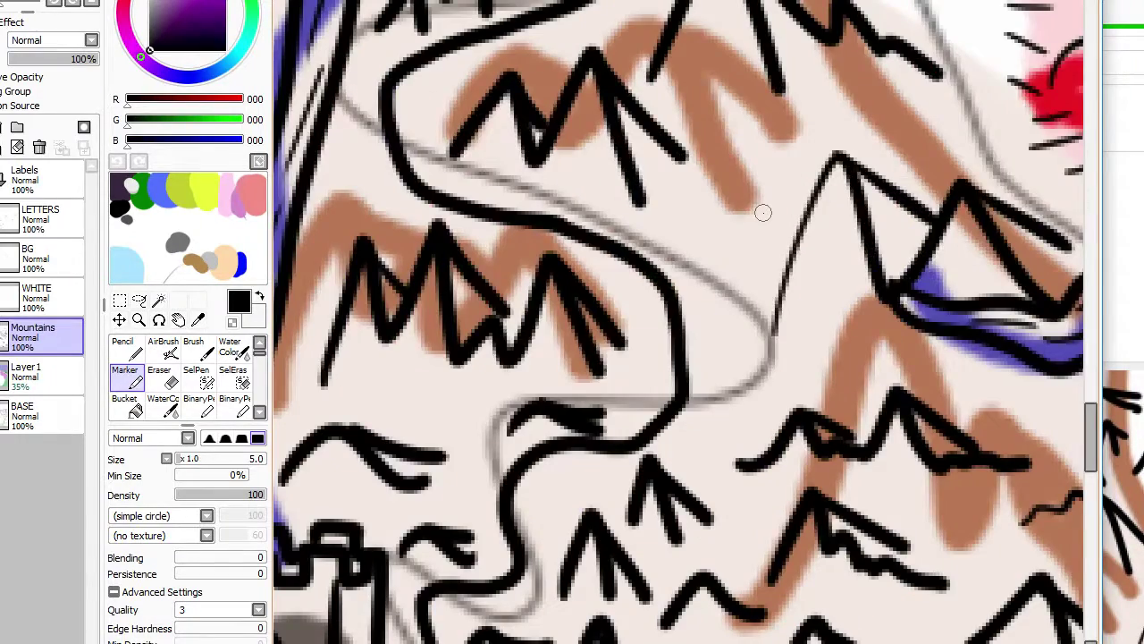
{"action": "left_click_drag", "start_coordinate": [692, 251], "coordinate": [747, 277]}
{"action": "left_click_drag", "start_coordinate": [749, 149], "coordinate": [797, 222]}
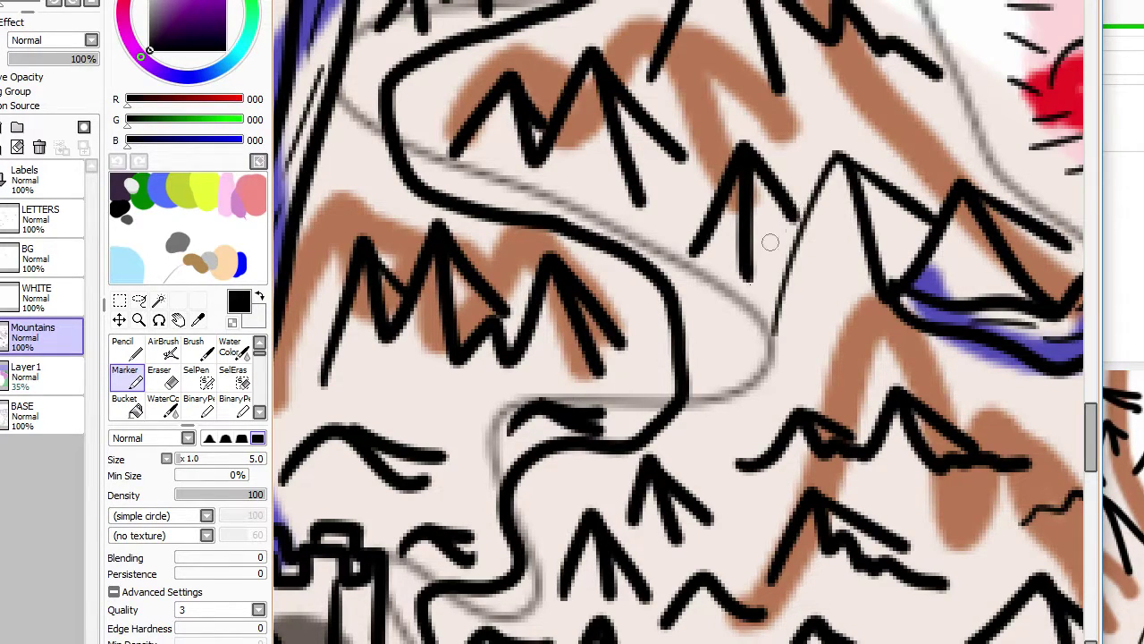
{"action": "mouse_move", "coordinate": [718, 421]}
{"action": "left_mouse_down"}
{"action": "mouse_move", "coordinate": [748, 377]}
{"action": "mouse_move", "coordinate": [747, 340]}
{"action": "left_mouse_up"}
{"action": "mouse_move", "coordinate": [747, 343]}
{"action": "left_mouse_down"}
{"action": "mouse_move", "coordinate": [760, 413]}
{"action": "mouse_move", "coordinate": [800, 394]}
{"action": "left_mouse_up"}
{"action": "scroll", "coordinate": [740, 427], "scroll_direction": "down", "scroll_amount": 4}
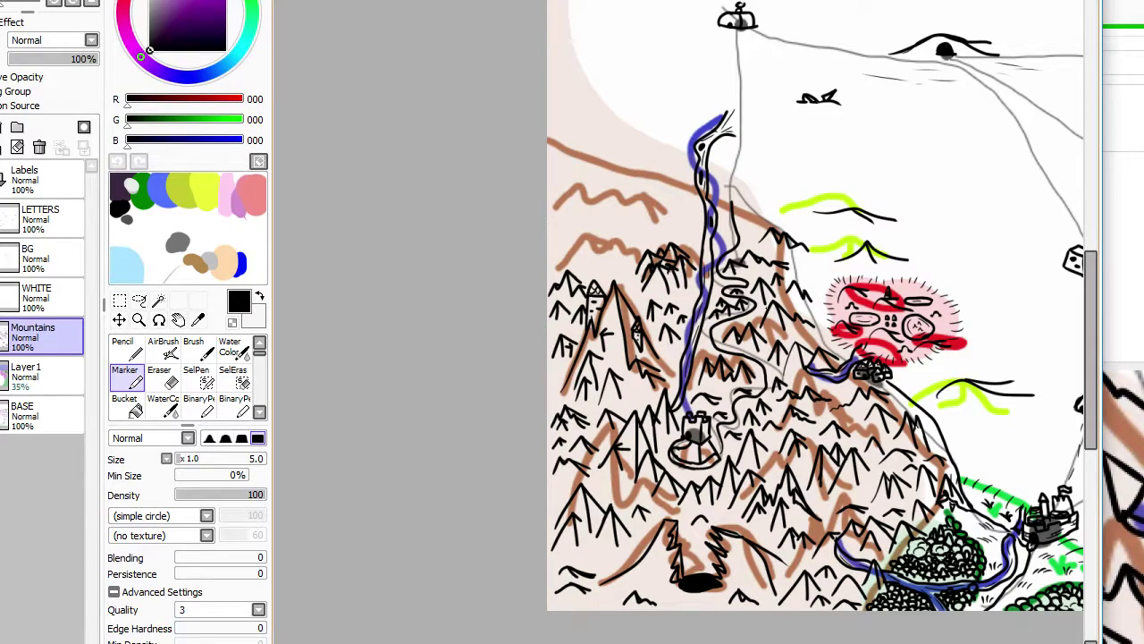
Step: Draw a small peak between the river and the path's upper stretch, plus another one just east of the path
{"action": "scroll", "coordinate": [747, 191], "scroll_direction": "up", "scroll_amount": 5}
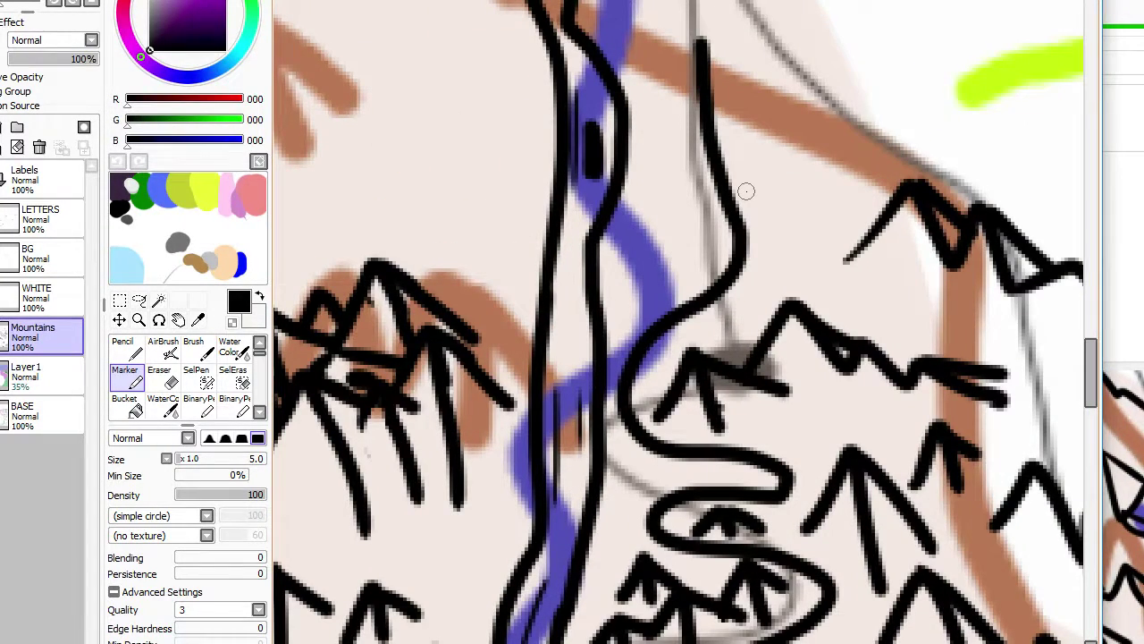
{"action": "left_click_drag", "start_coordinate": [616, 276], "coordinate": [656, 202]}
{"action": "mouse_move", "coordinate": [666, 280]}
{"action": "left_mouse_down"}
{"action": "mouse_move", "coordinate": [655, 204]}
{"action": "mouse_move", "coordinate": [711, 250]}
{"action": "left_mouse_up"}
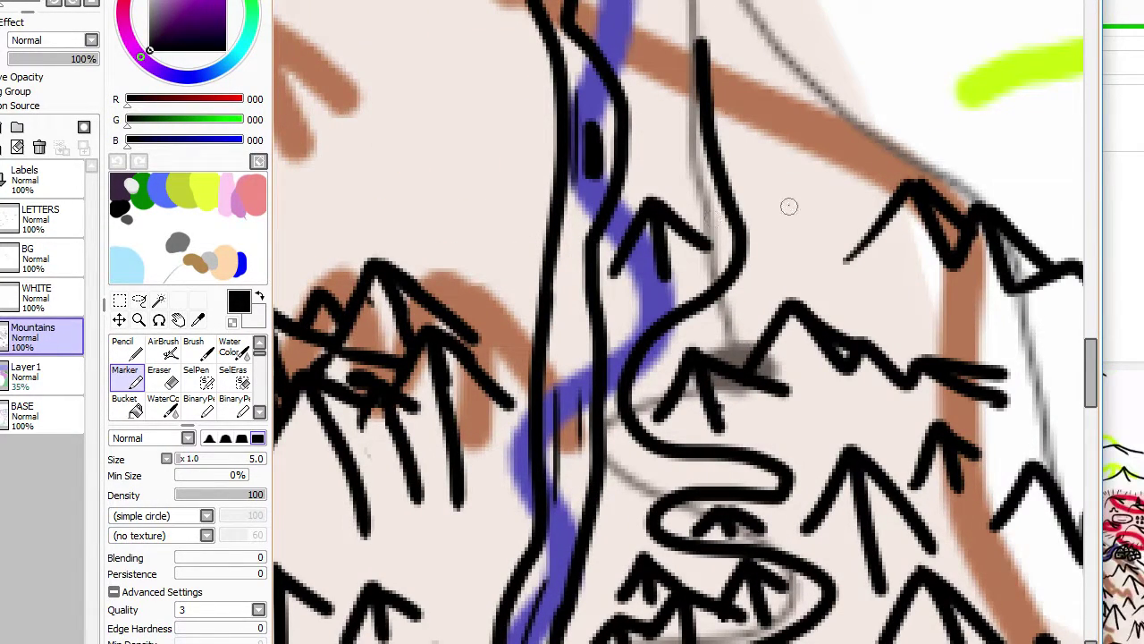
{"action": "mouse_move", "coordinate": [766, 224]}
{"action": "left_mouse_down"}
{"action": "mouse_move", "coordinate": [806, 158]}
{"action": "mouse_move", "coordinate": [871, 215]}
{"action": "left_mouse_up"}
Step: Examine the whole map and the green southeastern region around the castle and giant trees for empty areas
{"action": "scroll", "coordinate": [862, 207], "scroll_direction": "down", "scroll_amount": 6}
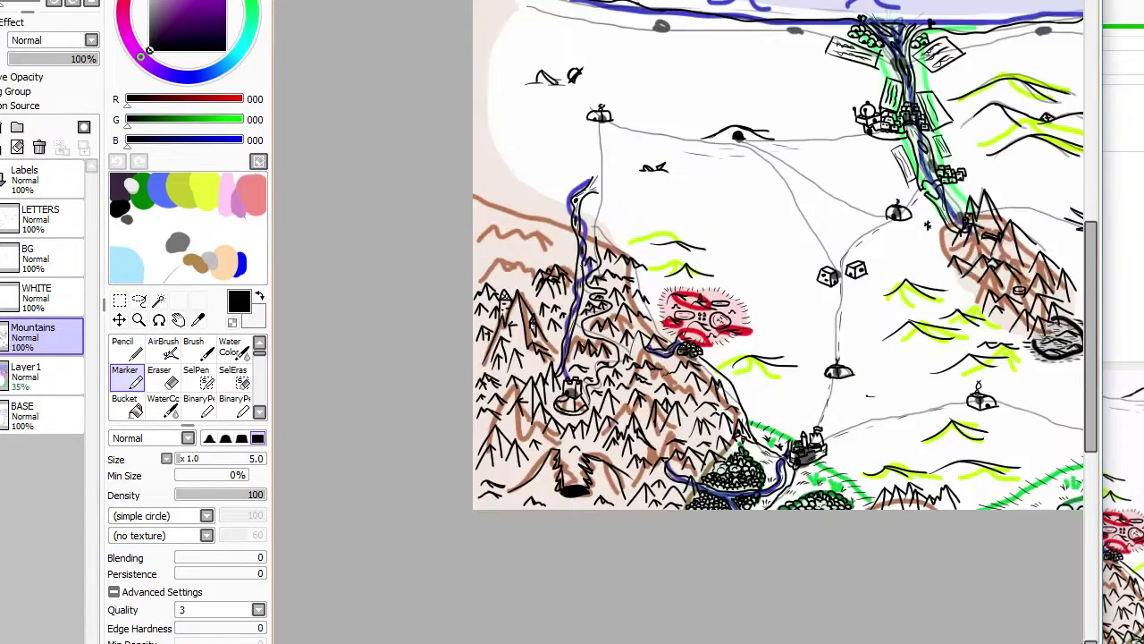
{"action": "scroll", "coordinate": [670, 301], "scroll_direction": "up", "scroll_amount": 3}
{"action": "scroll", "coordinate": [746, 308], "scroll_direction": "down", "scroll_amount": 3}
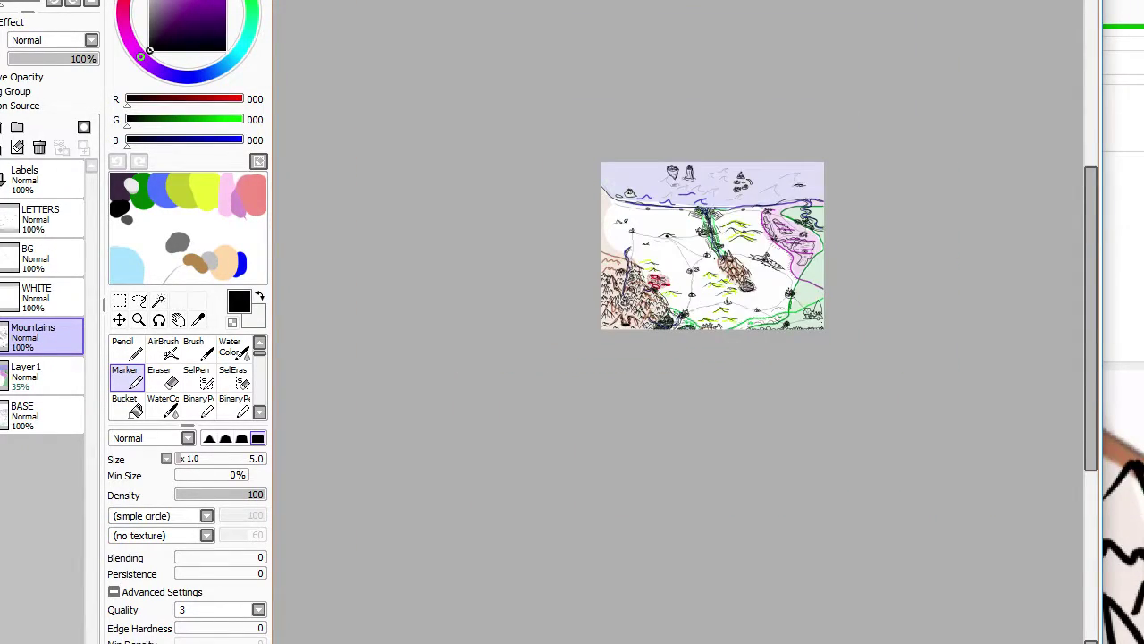
{"action": "scroll", "coordinate": [821, 322], "scroll_direction": "up", "scroll_amount": 3}
{"action": "scroll", "coordinate": [805, 205], "scroll_direction": "up", "scroll_amount": 8}
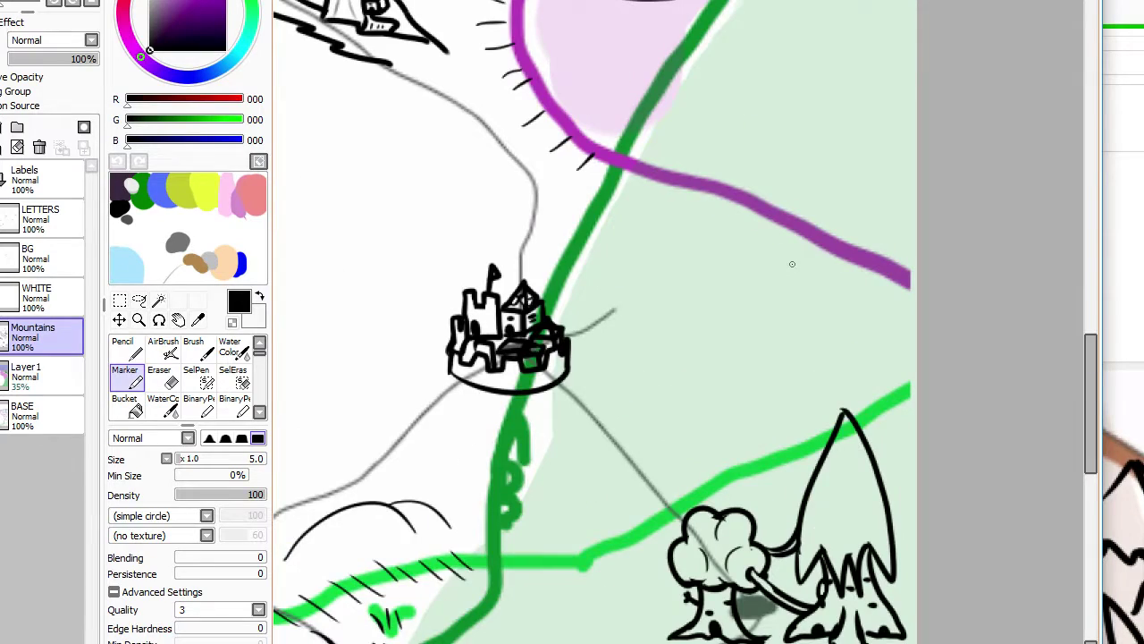
{"action": "scroll", "coordinate": [784, 299], "scroll_direction": "down", "scroll_amount": 4}
{"action": "scroll", "coordinate": [792, 265], "scroll_direction": "up", "scroll_amount": 2}
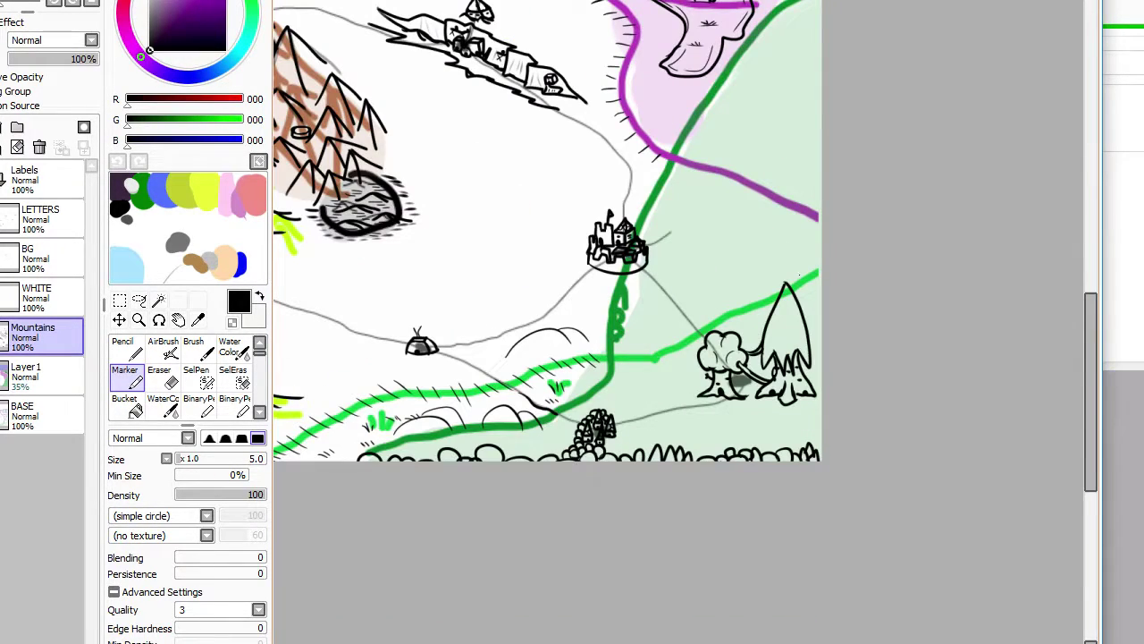
{"action": "scroll", "coordinate": [756, 240], "scroll_direction": "up", "scroll_amount": 1}
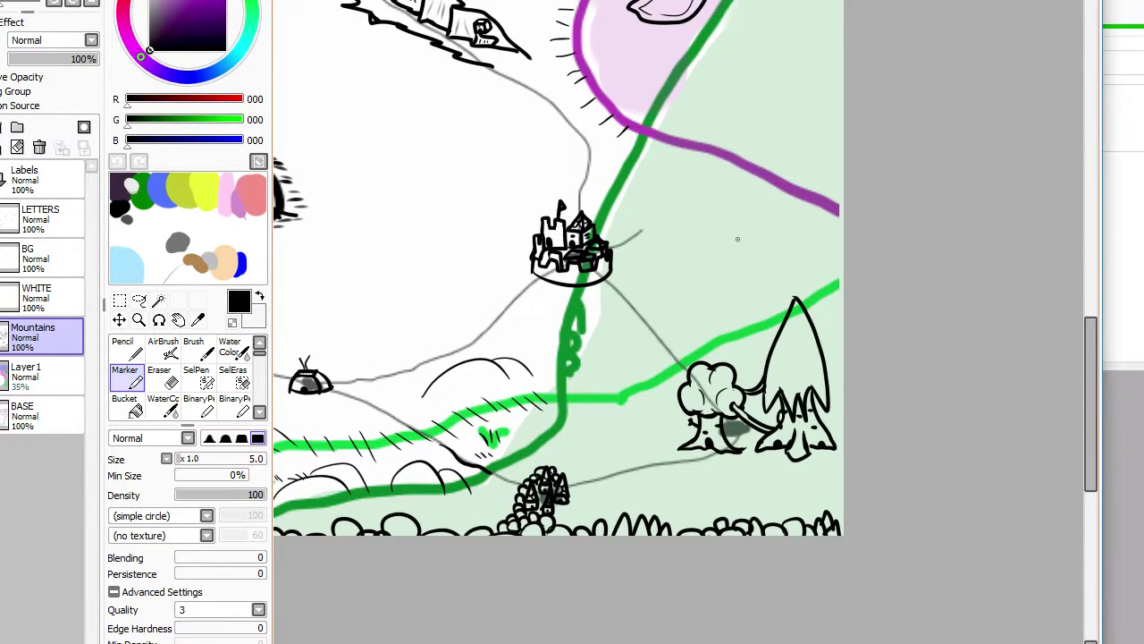
{"action": "scroll", "coordinate": [738, 238], "scroll_direction": "up", "scroll_amount": 1}
{"action": "scroll", "coordinate": [738, 239], "scroll_direction": "down", "scroll_amount": 3}
{"action": "scroll", "coordinate": [738, 239], "scroll_direction": "up", "scroll_amount": 3}
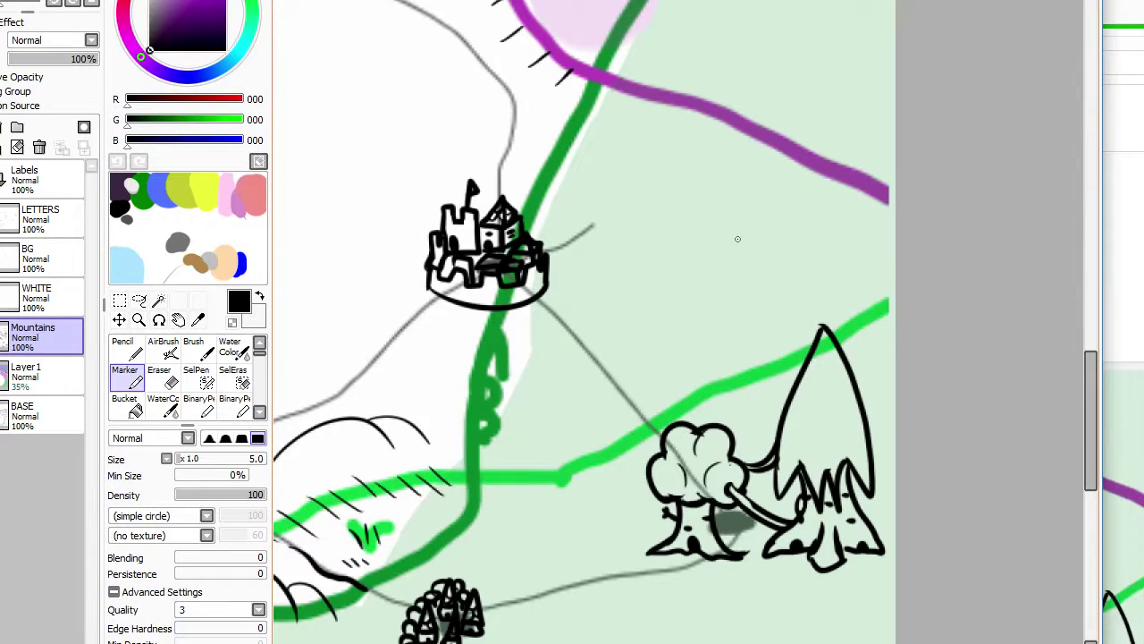
{"action": "scroll", "coordinate": [737, 239], "scroll_direction": "down", "scroll_amount": 2}
{"action": "scroll", "coordinate": [741, 237], "scroll_direction": "up", "scroll_amount": 3}
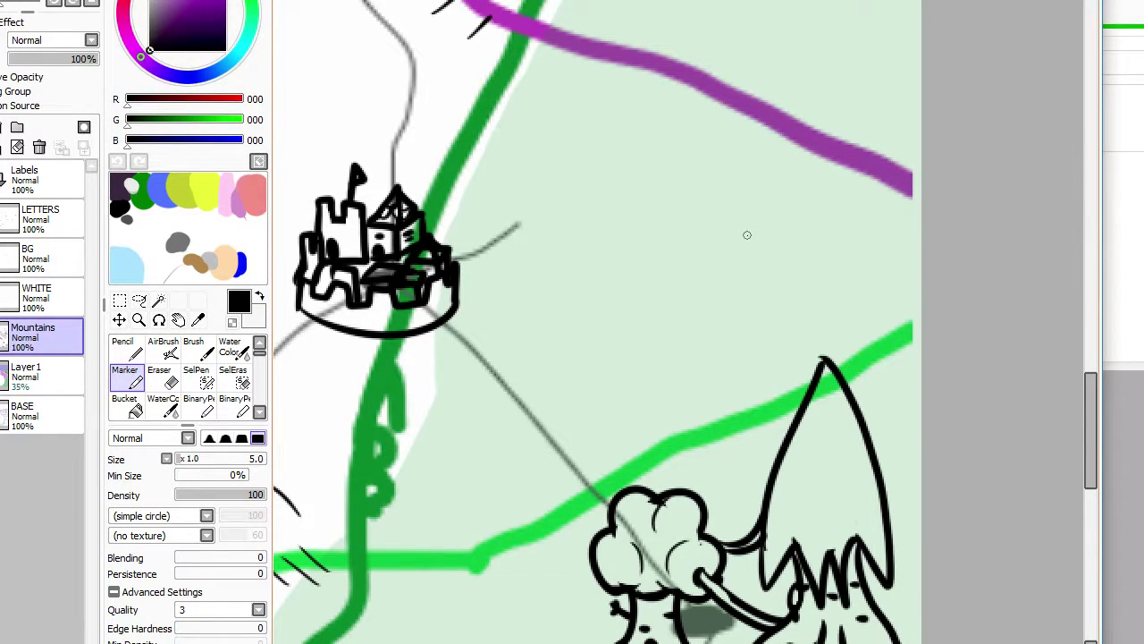
{"action": "scroll", "coordinate": [747, 235], "scroll_direction": "down", "scroll_amount": 1}
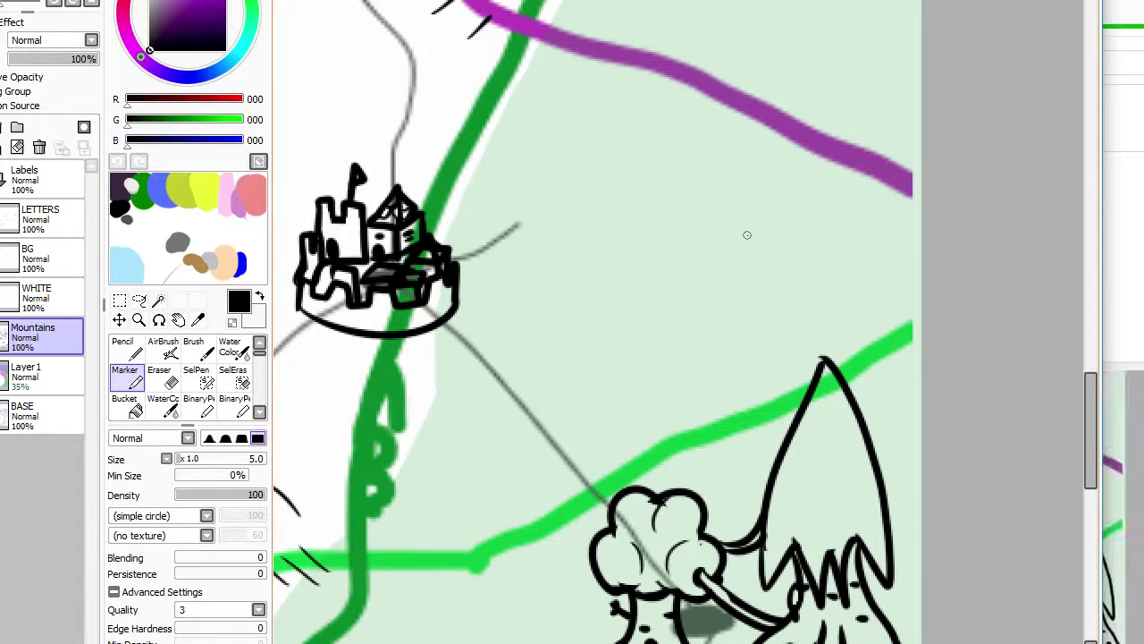
{"action": "scroll", "coordinate": [747, 235], "scroll_direction": "up", "scroll_amount": 1}
{"action": "scroll", "coordinate": [748, 236], "scroll_direction": "down", "scroll_amount": 4}
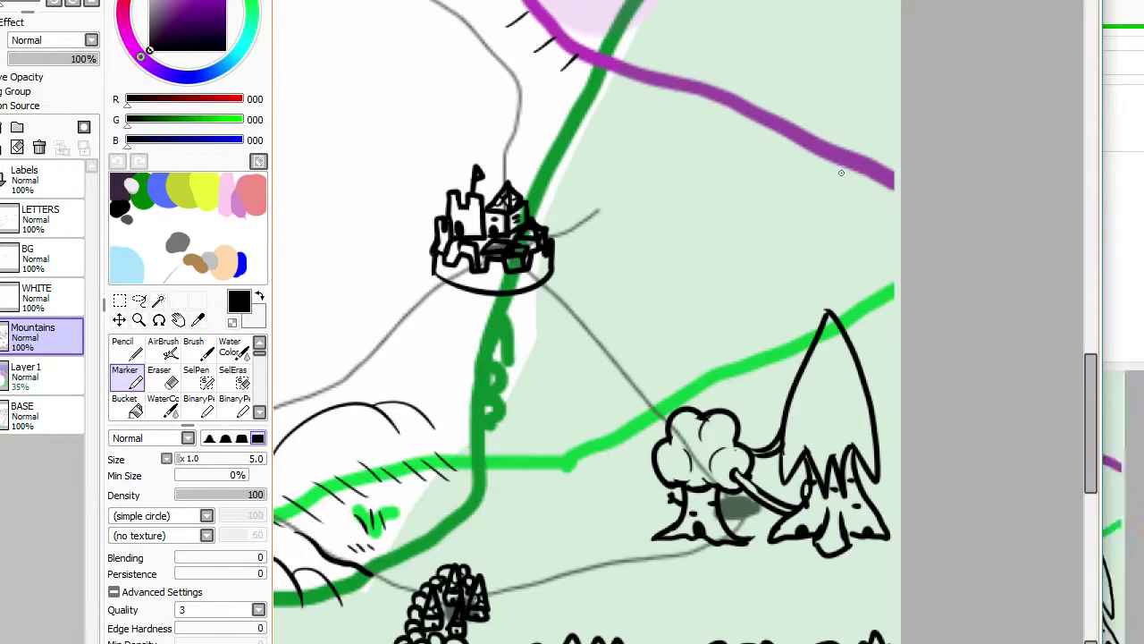
{"action": "scroll", "coordinate": [841, 176], "scroll_direction": "up", "scroll_amount": 3}
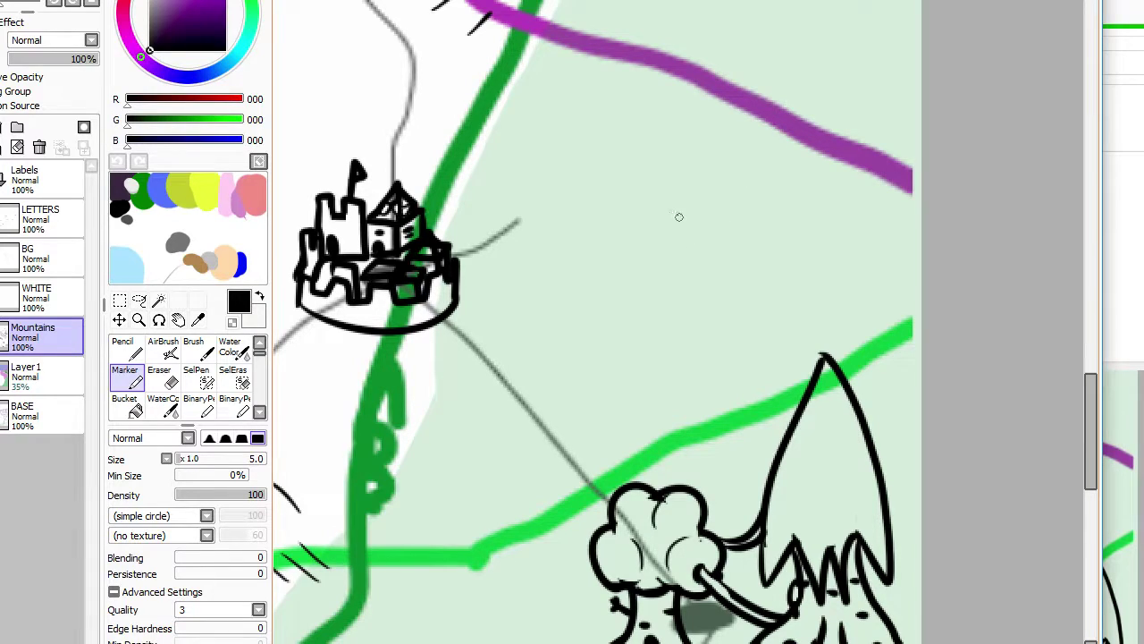
{"action": "left_click_drag", "start_coordinate": [667, 204], "coordinate": [748, 223]}
{"action": "key", "text": "ctrl+z"}
{"action": "left_click_drag", "start_coordinate": [654, 222], "coordinate": [719, 223]}
{"action": "key", "text": "ctrl+z"}
{"action": "mouse_move", "coordinate": [649, 186]}
{"action": "left_mouse_down"}
{"action": "mouse_move", "coordinate": [693, 208]}
{"action": "mouse_move", "coordinate": [720, 202]}
{"action": "left_mouse_up"}
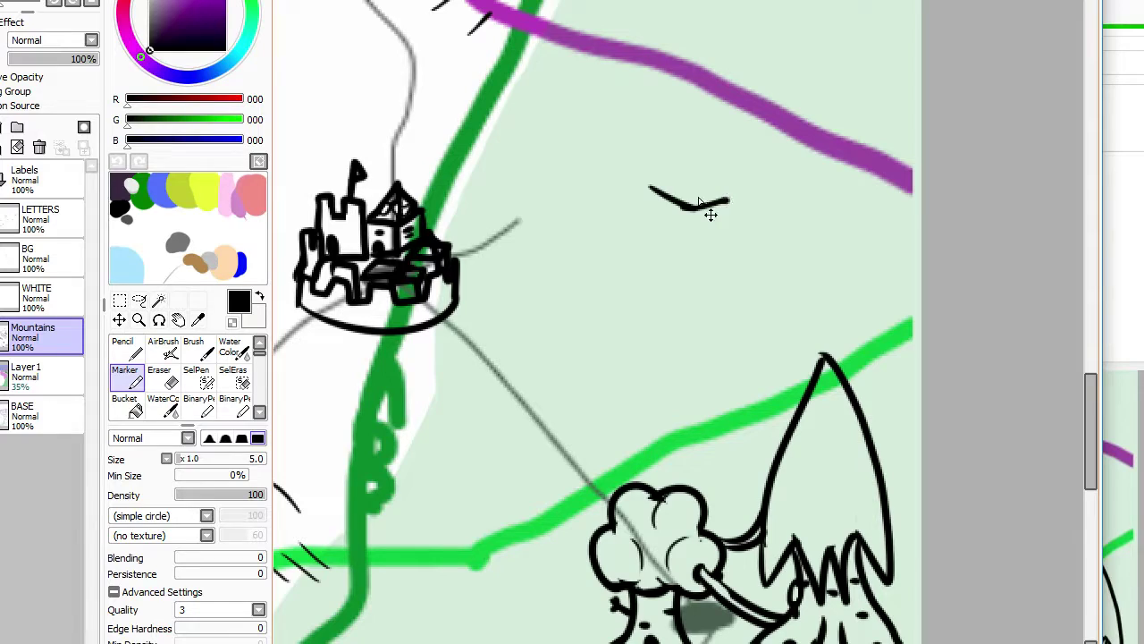
{"action": "key", "text": "ctrl+z"}
Step: Draw the jagged outline of an elongated rock formation in the green region east of the castle, with an inner lower edge
{"action": "mouse_move", "coordinate": [638, 184]}
{"action": "left_mouse_down"}
{"action": "mouse_move", "coordinate": [747, 195]}
{"action": "mouse_move", "coordinate": [831, 222]}
{"action": "mouse_move", "coordinate": [828, 242]}
{"action": "mouse_move", "coordinate": [801, 261]}
{"action": "left_mouse_up"}
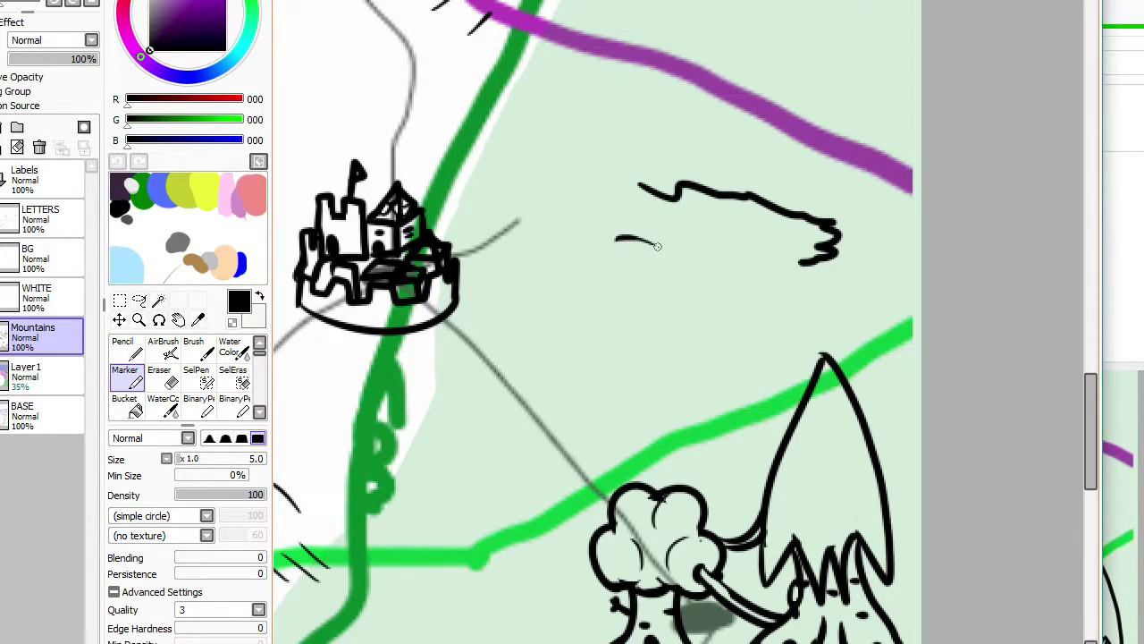
{"action": "key", "text": "ctrl+z"}
{"action": "mouse_move", "coordinate": [633, 203]}
{"action": "left_mouse_down"}
{"action": "mouse_move", "coordinate": [672, 232]}
{"action": "mouse_move", "coordinate": [798, 255]}
{"action": "left_mouse_up"}
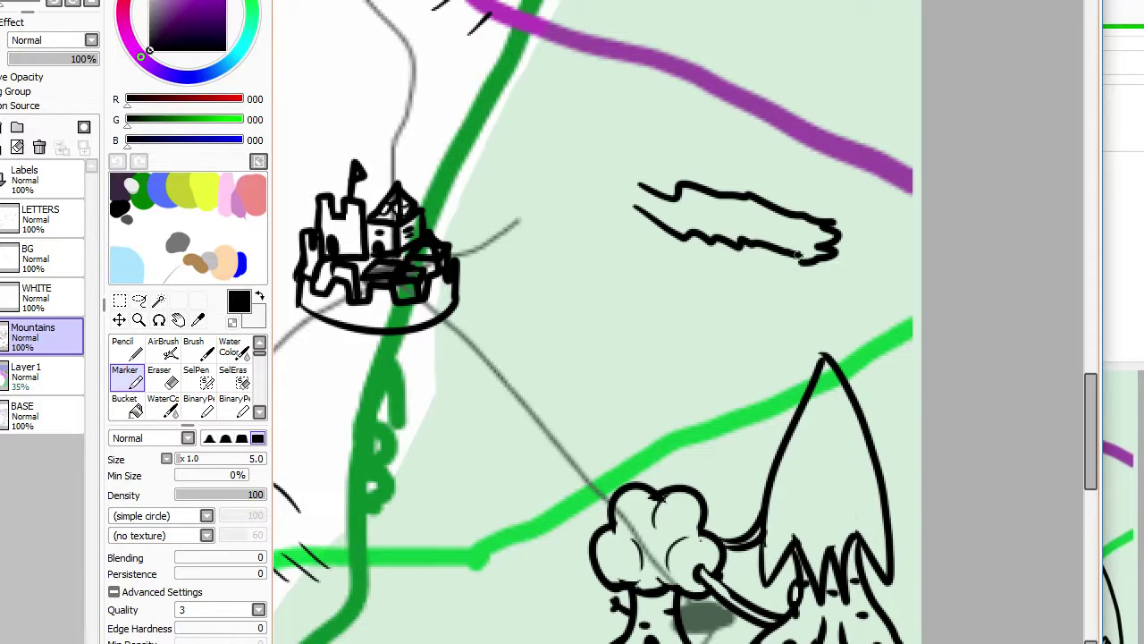
{"action": "key", "text": "ctrl+z"}
{"action": "mouse_move", "coordinate": [643, 188]}
{"action": "left_mouse_down"}
{"action": "mouse_move", "coordinate": [674, 219]}
{"action": "mouse_move", "coordinate": [681, 212]}
{"action": "mouse_move", "coordinate": [676, 220]}
{"action": "mouse_move", "coordinate": [777, 237]}
{"action": "left_mouse_up"}
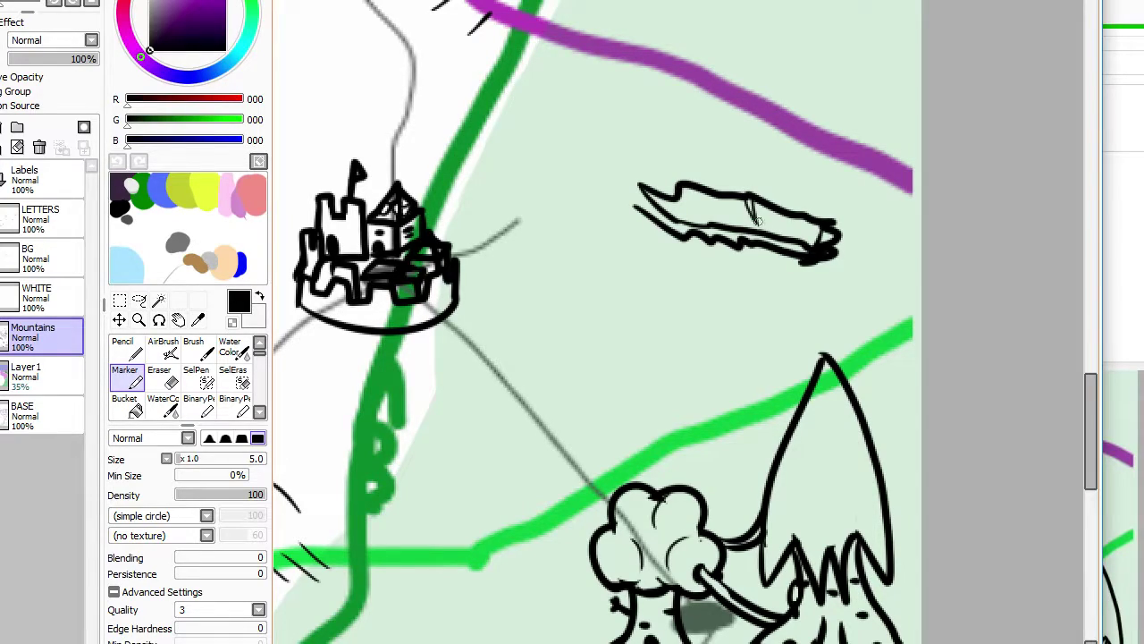
Step: Clean up the elongated formation's interior and redraw the cross lines dividing its middle
{"action": "key", "text": "ctrl+z"}
{"action": "key", "text": "ctrl+z"}
{"action": "key", "text": "e"}
{"action": "mouse_move", "coordinate": [712, 220]}
{"action": "left_mouse_down"}
{"action": "mouse_move", "coordinate": [721, 227]}
{"action": "mouse_move", "coordinate": [708, 216]}
{"action": "left_mouse_up"}
{"action": "key", "text": "n"}
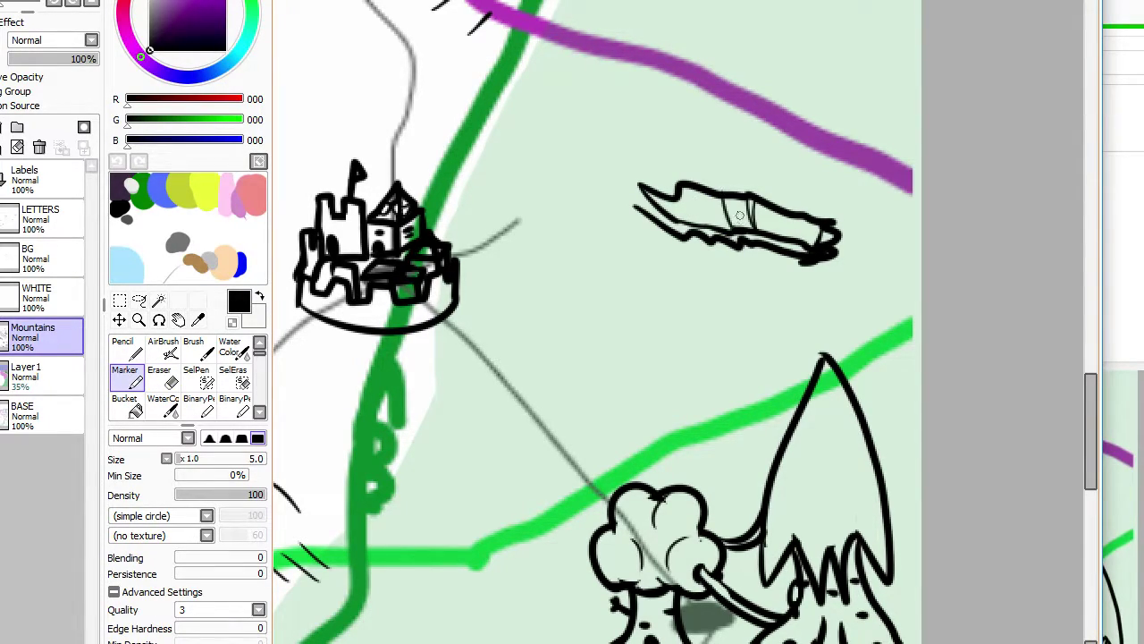
Step: Add faint vertical shading marks along the face of the elongated formation and tidy its eastern part
{"action": "scroll", "coordinate": [735, 208], "scroll_direction": "down", "scroll_amount": 4}
{"action": "scroll", "coordinate": [730, 202], "scroll_direction": "up", "scroll_amount": 6}
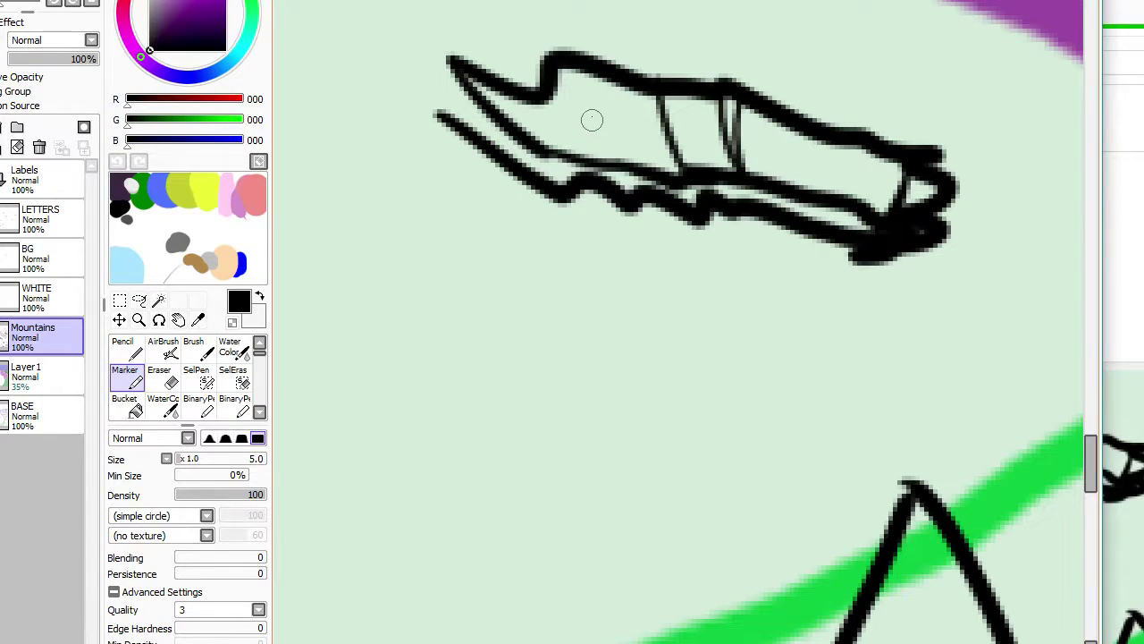
{"action": "left_click_drag", "start_coordinate": [594, 94], "coordinate": [591, 136]}
{"action": "left_click_drag", "start_coordinate": [690, 123], "coordinate": [693, 154]}
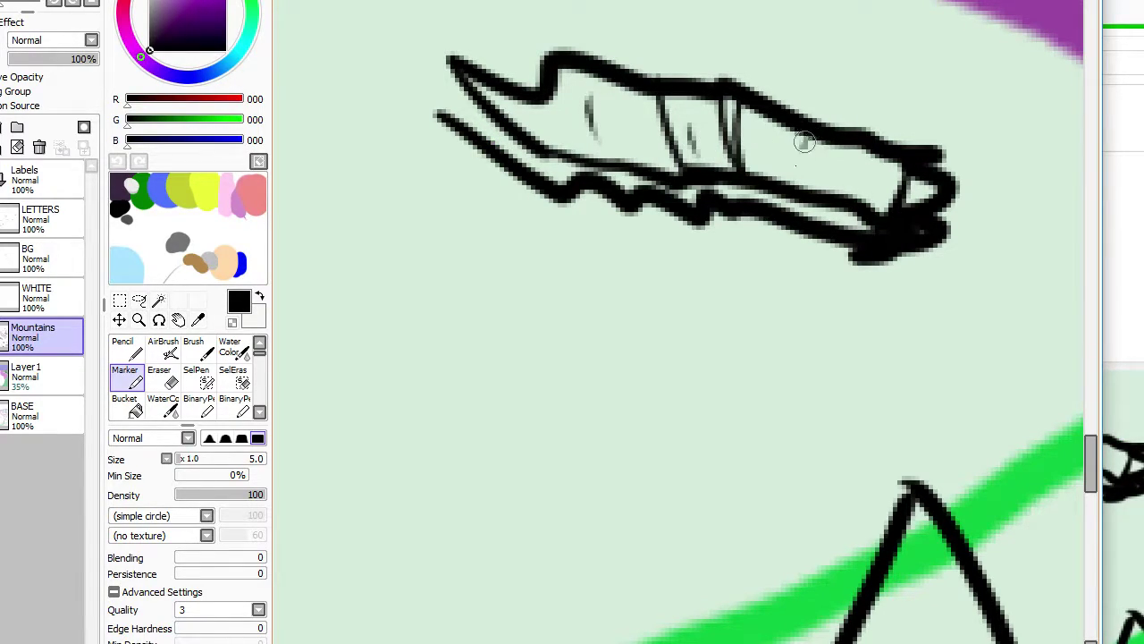
{"action": "key", "text": "e"}
{"action": "mouse_move", "coordinate": [810, 125]}
{"action": "left_mouse_down"}
{"action": "mouse_move", "coordinate": [837, 132]}
{"action": "mouse_move", "coordinate": [792, 138]}
{"action": "mouse_move", "coordinate": [777, 166]}
{"action": "mouse_move", "coordinate": [807, 117]}
{"action": "mouse_move", "coordinate": [799, 175]}
{"action": "mouse_move", "coordinate": [872, 190]}
{"action": "left_mouse_up"}
{"action": "key", "text": "n"}
{"action": "scroll", "coordinate": [866, 188], "scroll_direction": "down", "scroll_amount": 6}
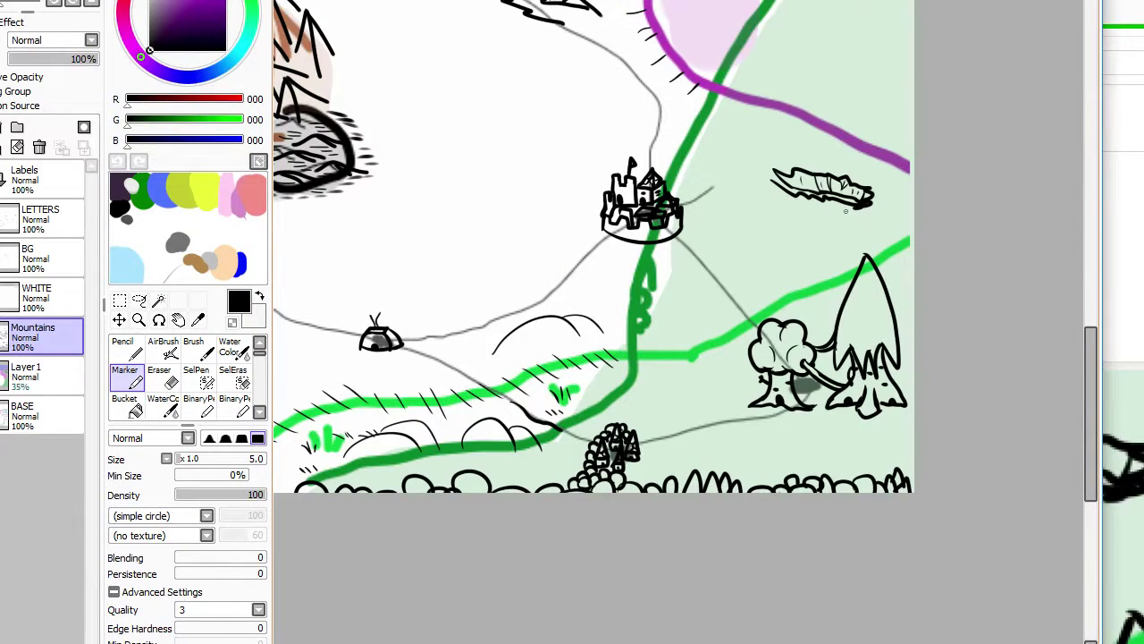
Step: Review the whole map with its place labels, from the southern forests to the central river and mountains, for missing details
{"action": "scroll", "coordinate": [845, 211], "scroll_direction": "down", "scroll_amount": 3}
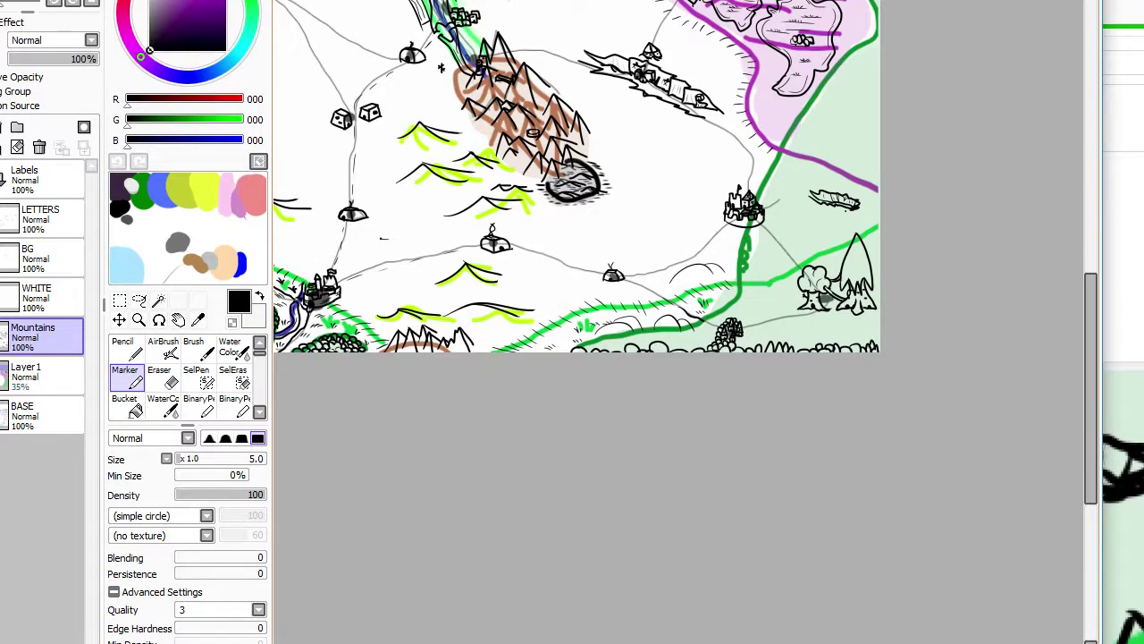
{"action": "scroll", "coordinate": [694, 207], "scroll_direction": "down", "scroll_amount": 2}
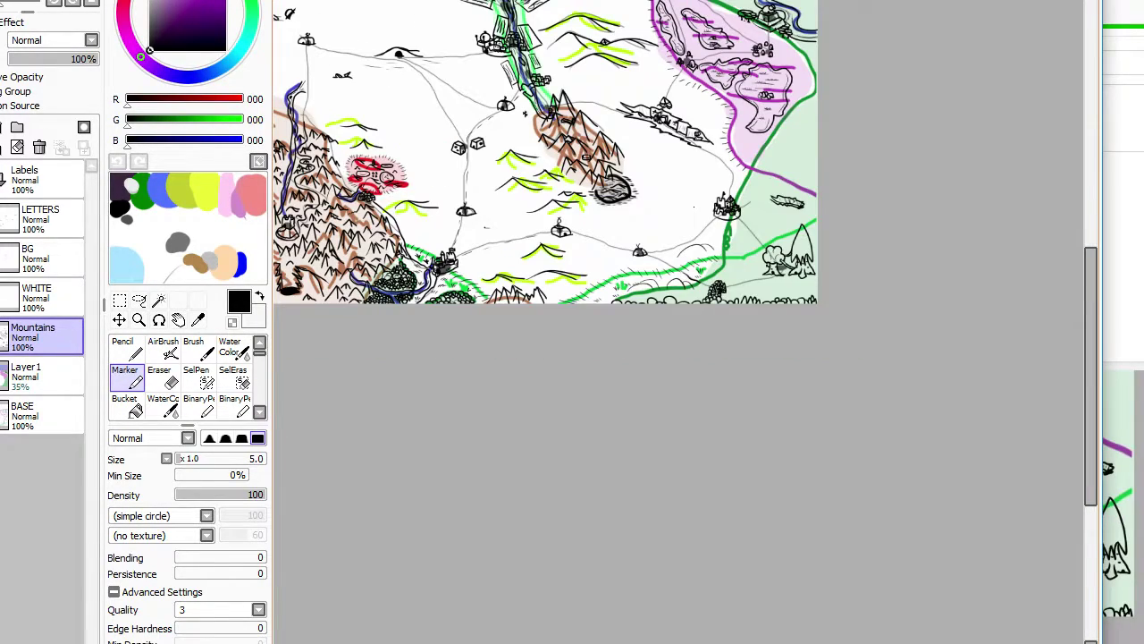
{"action": "scroll", "coordinate": [694, 206], "scroll_direction": "down", "scroll_amount": 1}
{"action": "scroll", "coordinate": [433, 216], "scroll_direction": "up", "scroll_amount": 2}
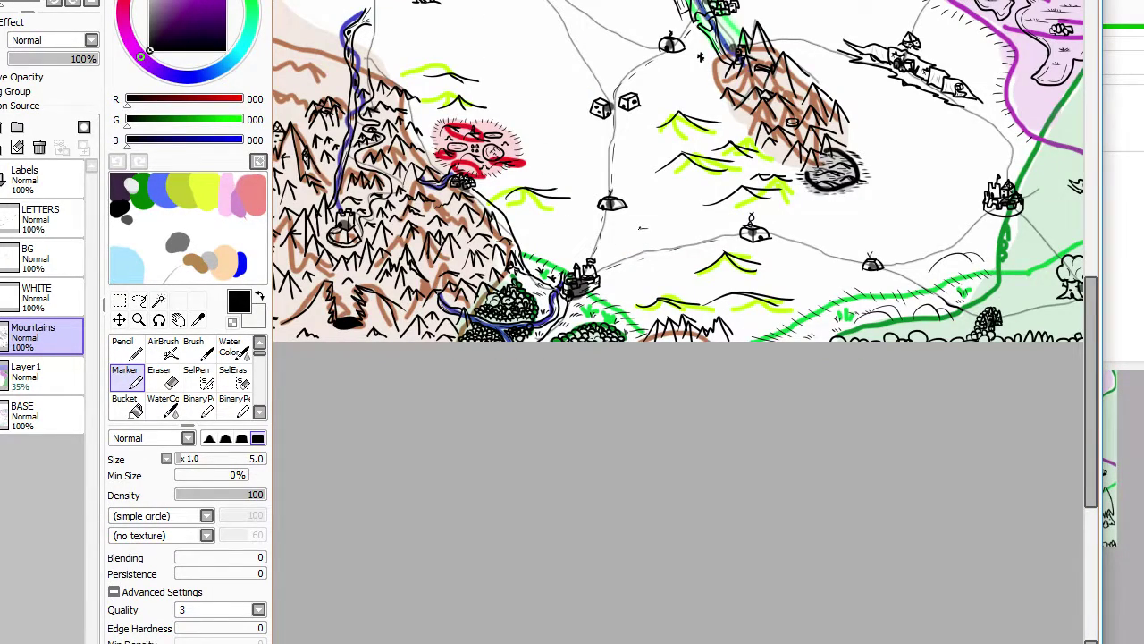
{"action": "scroll", "coordinate": [642, 227], "scroll_direction": "down", "scroll_amount": 3}
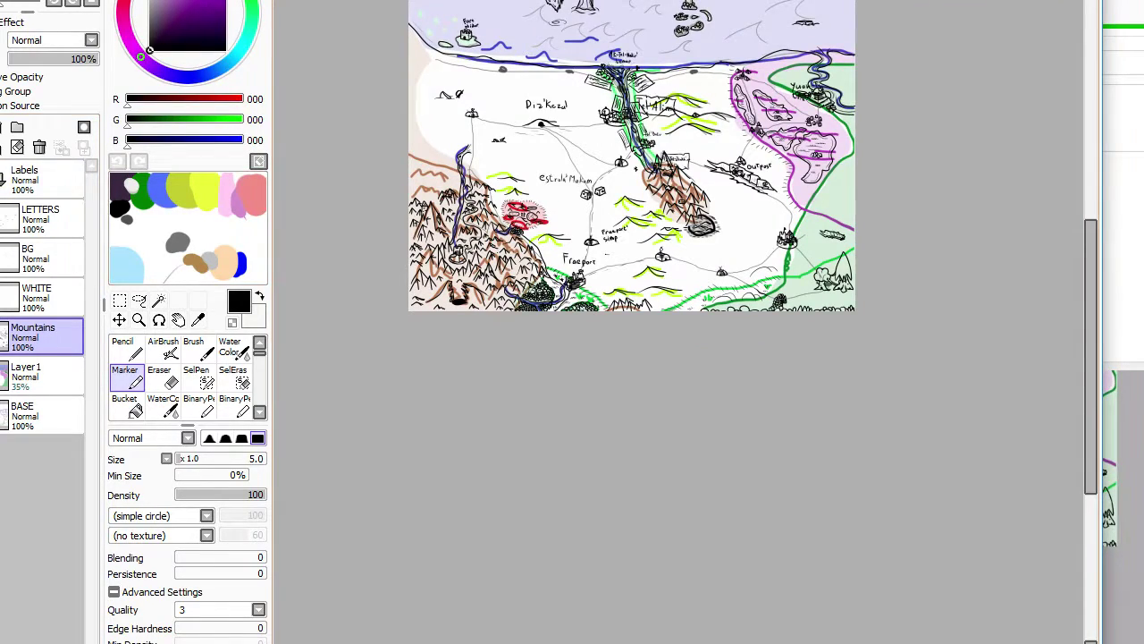
{"action": "scroll", "coordinate": [641, 227], "scroll_direction": "up", "scroll_amount": 4}
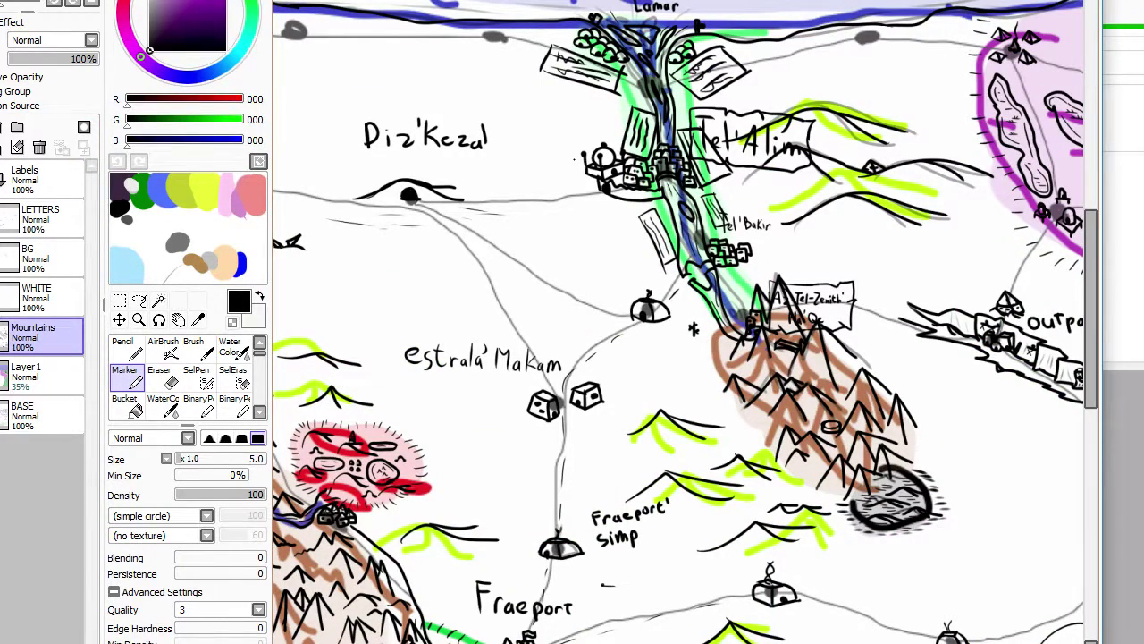
{"action": "scroll", "coordinate": [633, 164], "scroll_direction": "up", "scroll_amount": 2}
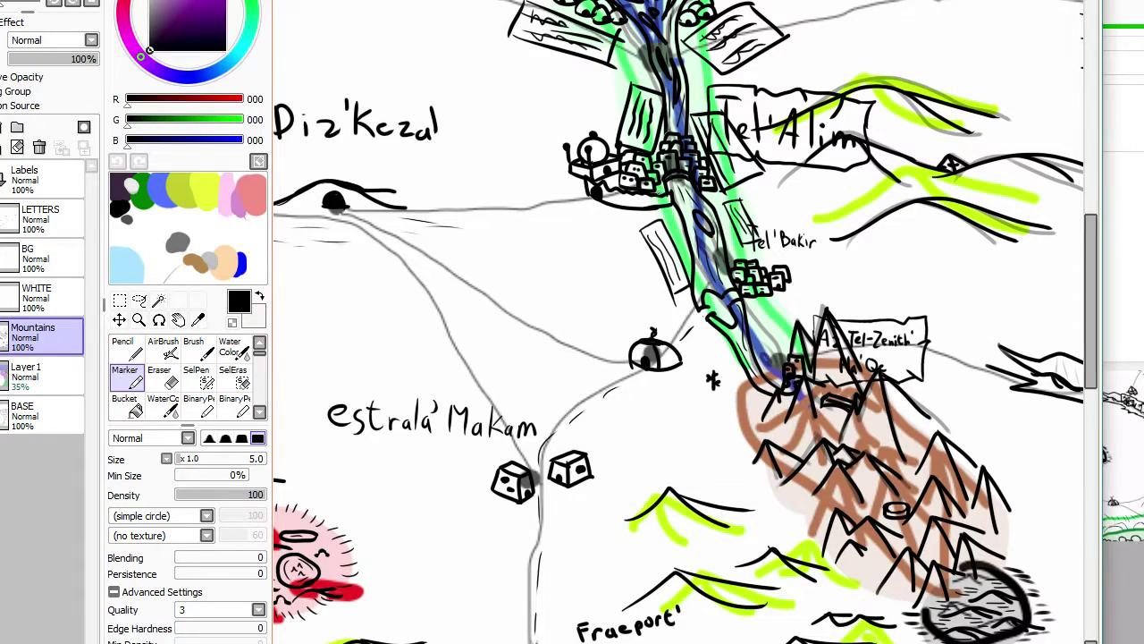
{"action": "scroll", "coordinate": [863, 239], "scroll_direction": "down", "scroll_amount": 2}
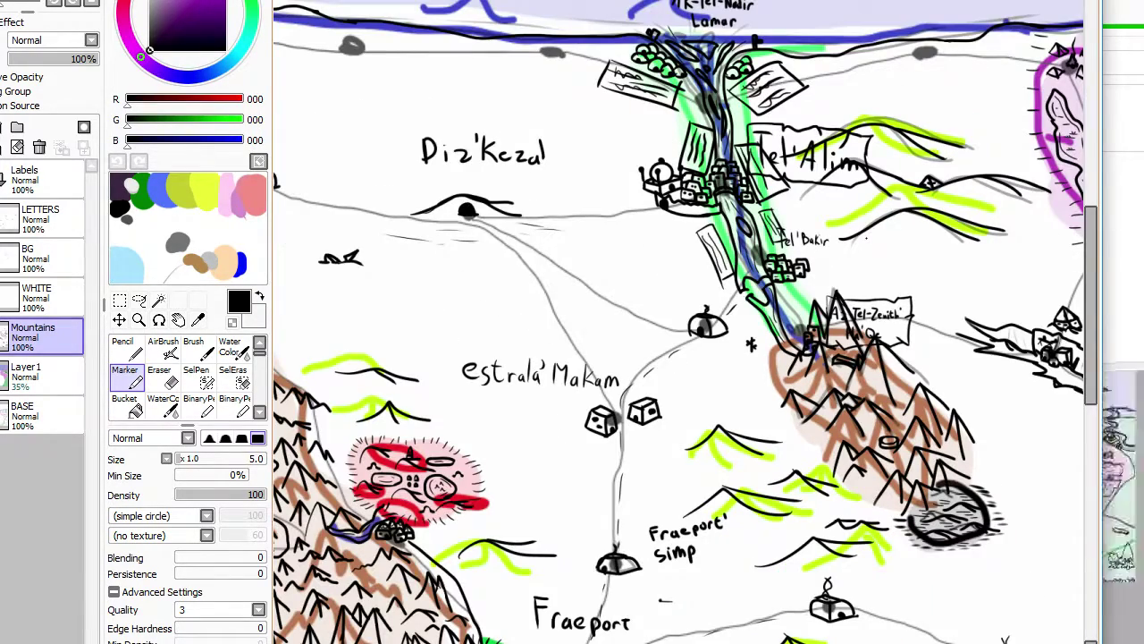
{"action": "scroll", "coordinate": [858, 332], "scroll_direction": "down", "scroll_amount": 2}
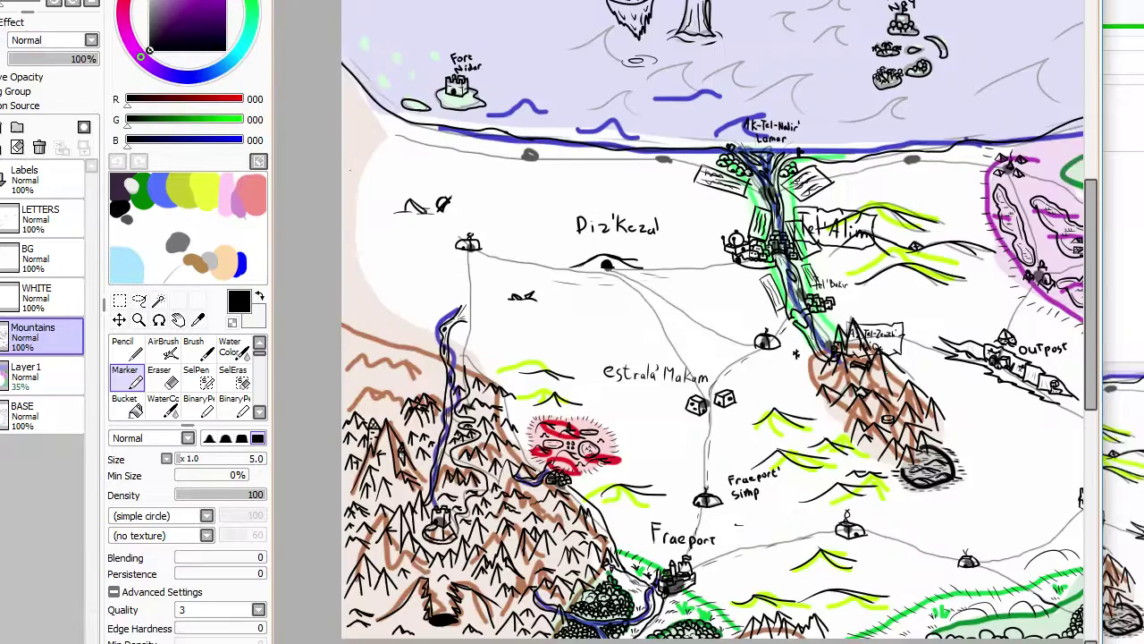
{"action": "scroll", "coordinate": [858, 333], "scroll_direction": "up", "scroll_amount": 5}
{"action": "scroll", "coordinate": [787, 279], "scroll_direction": "down", "scroll_amount": 2}
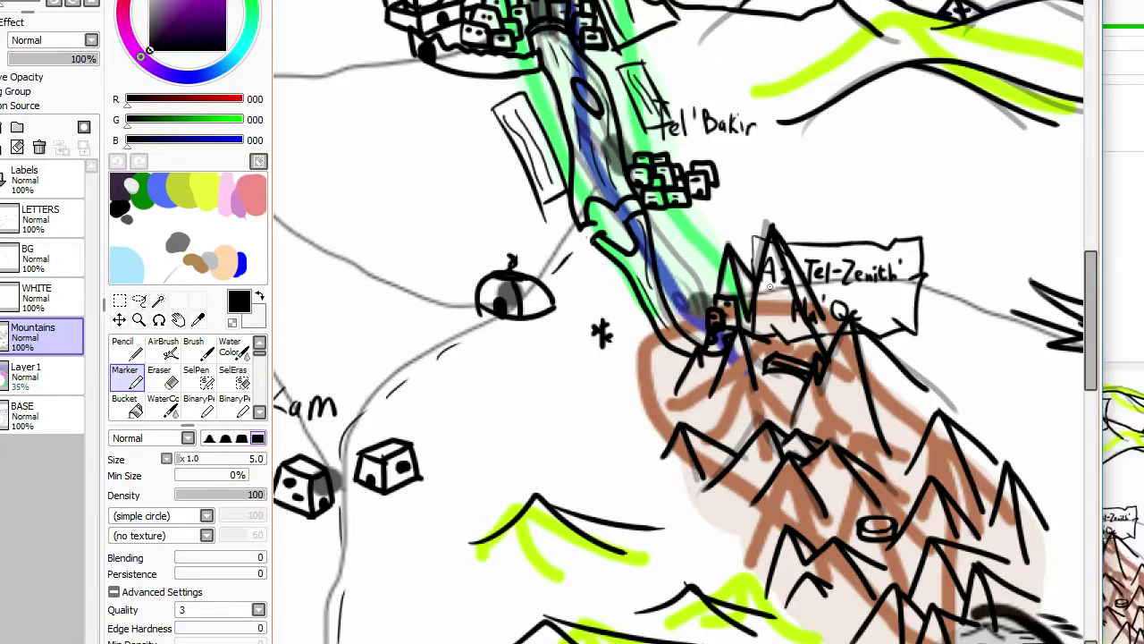
{"action": "scroll", "coordinate": [770, 285], "scroll_direction": "down", "scroll_amount": 1}
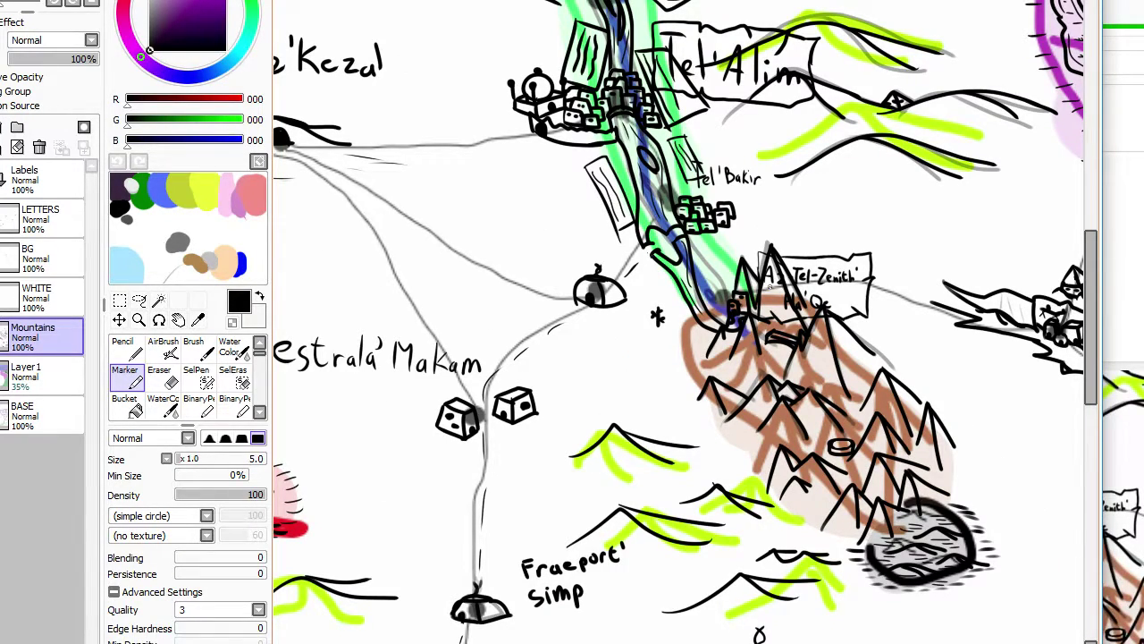
Step: Examine the area from the central river and Tel-Zenith down to Fraeport for spots that still need detail
{"action": "scroll", "coordinate": [771, 287], "scroll_direction": "up", "scroll_amount": 3}
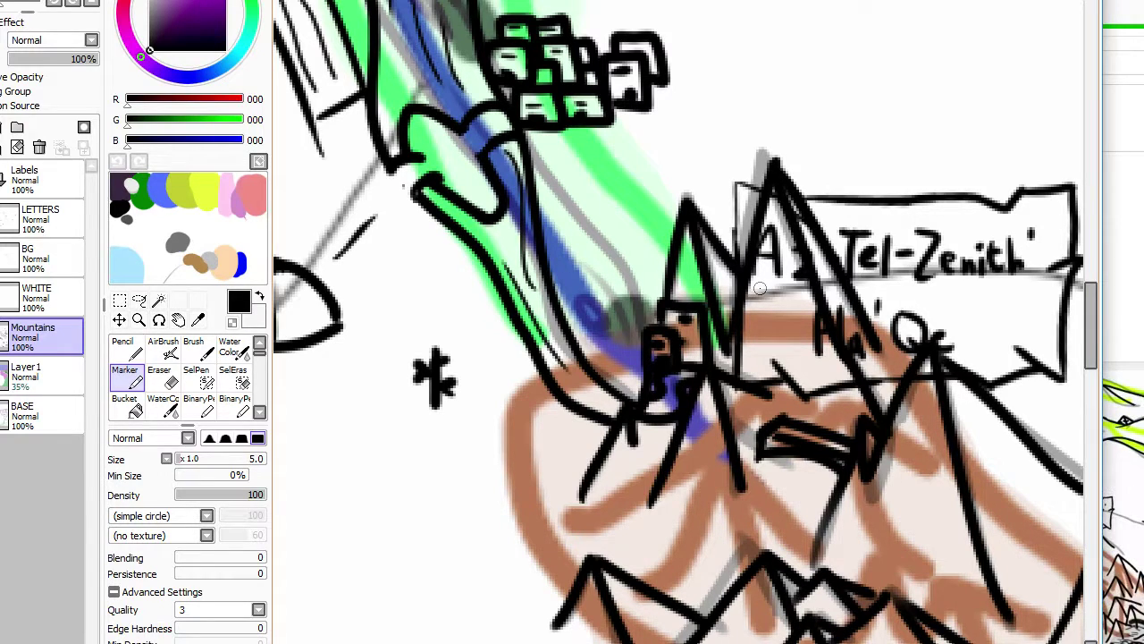
{"action": "scroll", "coordinate": [760, 288], "scroll_direction": "up", "scroll_amount": 1}
{"action": "scroll", "coordinate": [759, 288], "scroll_direction": "down", "scroll_amount": 4}
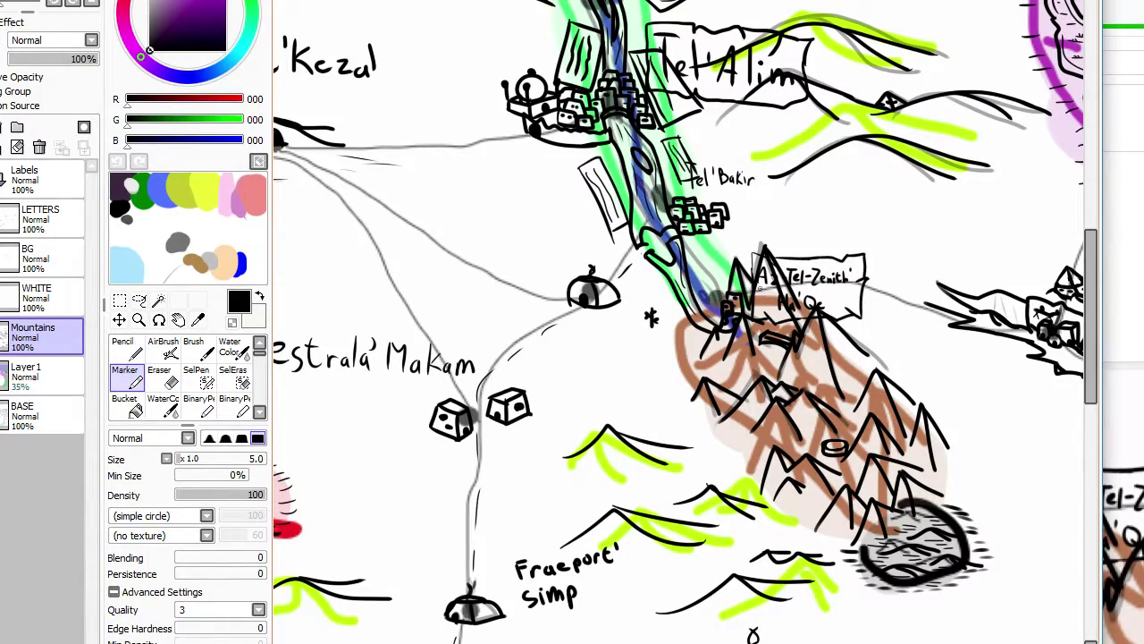
{"action": "scroll", "coordinate": [759, 288], "scroll_direction": "down", "scroll_amount": 4}
{"action": "scroll", "coordinate": [573, 359], "scroll_direction": "up", "scroll_amount": 4}
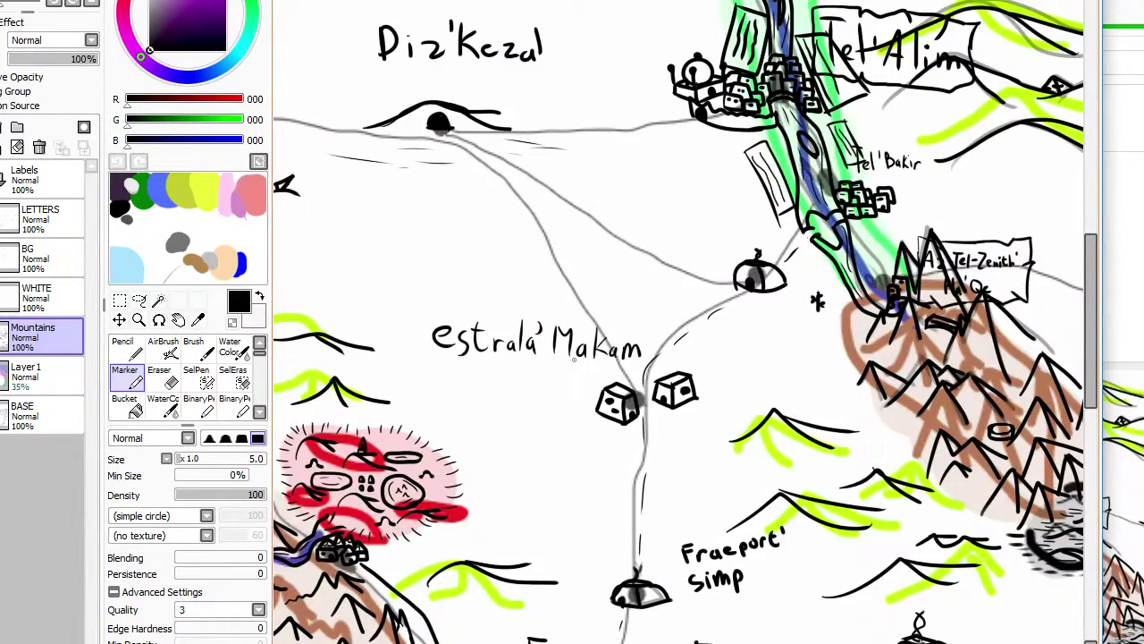
{"action": "scroll", "coordinate": [573, 358], "scroll_direction": "up", "scroll_amount": 2}
{"action": "scroll", "coordinate": [514, 422], "scroll_direction": "down", "scroll_amount": 3}
{"action": "scroll", "coordinate": [689, 478], "scroll_direction": "up", "scroll_amount": 5}
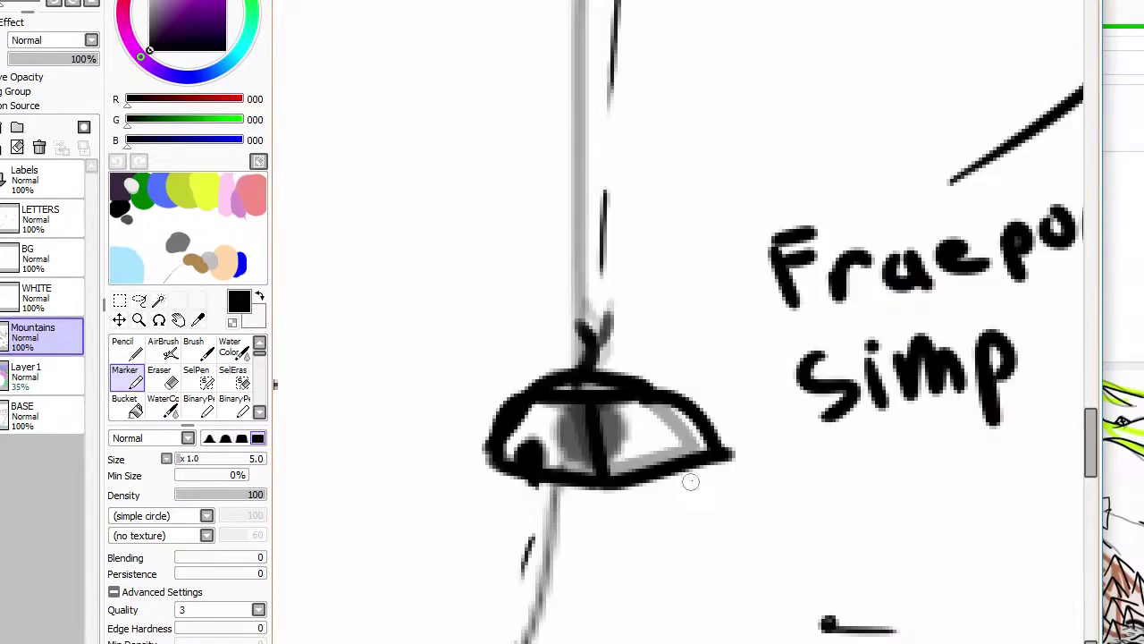
{"action": "scroll", "coordinate": [689, 478], "scroll_direction": "down", "scroll_amount": 5}
{"action": "scroll", "coordinate": [722, 186], "scroll_direction": "up", "scroll_amount": 2}
{"action": "scroll", "coordinate": [687, 250], "scroll_direction": "down", "scroll_amount": 3}
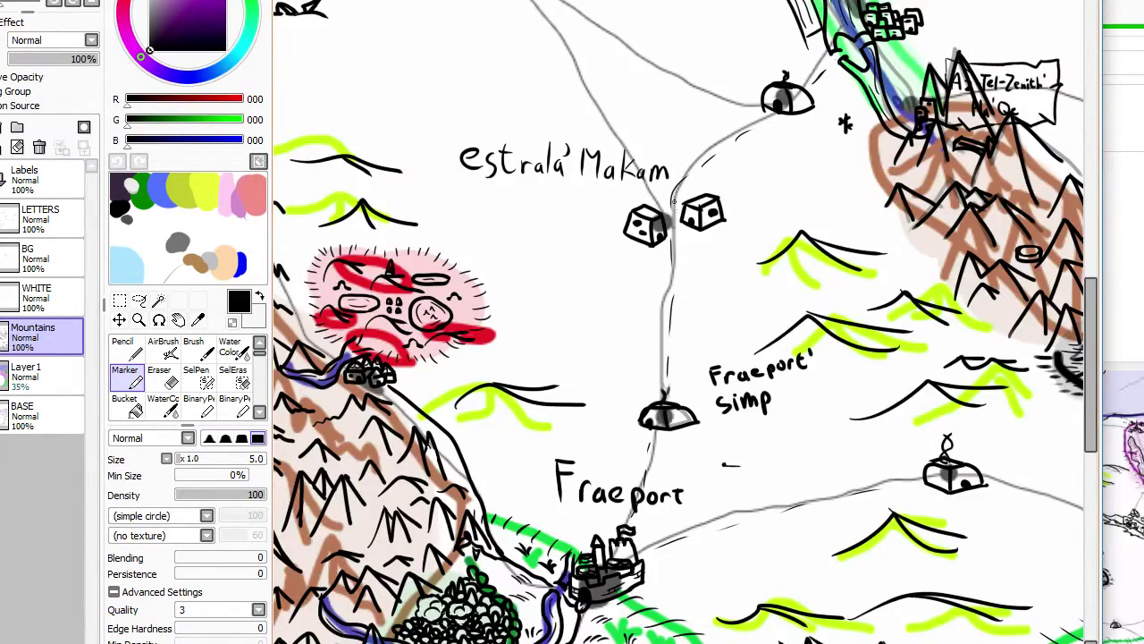
{"action": "scroll", "coordinate": [687, 253], "scroll_direction": "up", "scroll_amount": 3}
{"action": "scroll", "coordinate": [688, 259], "scroll_direction": "down", "scroll_amount": 3}
{"action": "scroll", "coordinate": [688, 264], "scroll_direction": "up", "scroll_amount": 2}
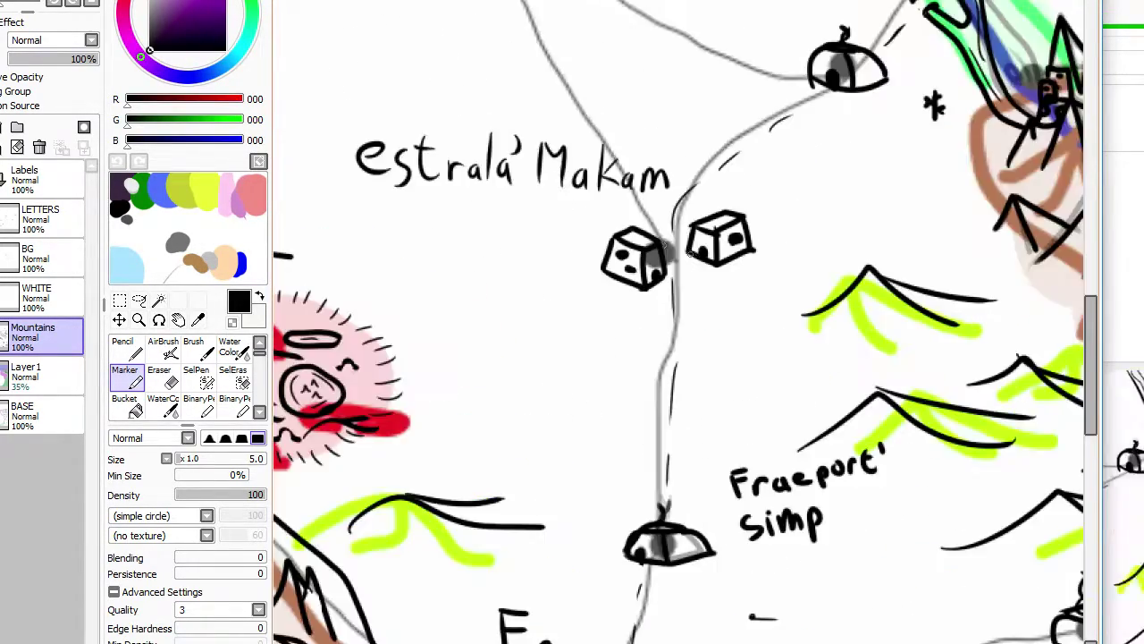
Step: Draw an oval pond with ripple lines below the eastern house at estrala' Makam, with a curved palm trunk line rising beside it
{"action": "scroll", "coordinate": [674, 278], "scroll_direction": "up", "scroll_amount": 4}
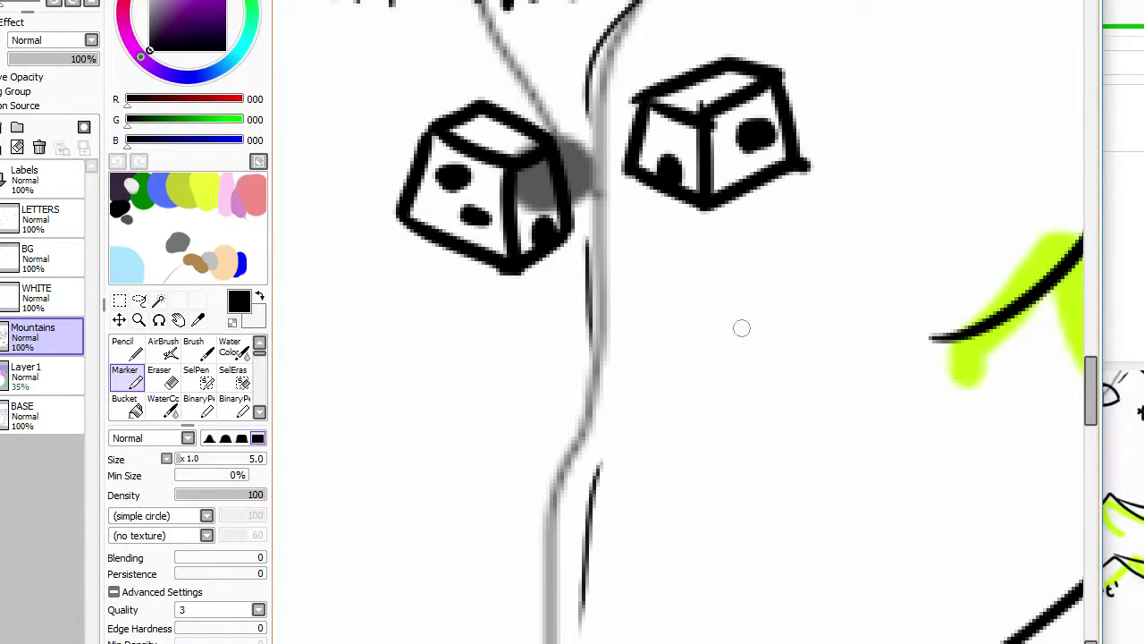
{"action": "mouse_move", "coordinate": [796, 311]}
{"action": "left_mouse_down"}
{"action": "mouse_move", "coordinate": [744, 309]}
{"action": "mouse_move", "coordinate": [713, 254]}
{"action": "mouse_move", "coordinate": [801, 313]}
{"action": "left_mouse_up"}
{"action": "mouse_move", "coordinate": [694, 275]}
{"action": "left_mouse_down"}
{"action": "mouse_move", "coordinate": [782, 289]}
{"action": "mouse_move", "coordinate": [759, 286]}
{"action": "mouse_move", "coordinate": [765, 297]}
{"action": "mouse_move", "coordinate": [806, 284]}
{"action": "mouse_move", "coordinate": [783, 290]}
{"action": "mouse_move", "coordinate": [866, 239]}
{"action": "mouse_move", "coordinate": [919, 179]}
{"action": "left_mouse_up"}
{"action": "key", "text": "ctrl+z"}
{"action": "left_click_drag", "start_coordinate": [832, 291], "coordinate": [915, 199]}
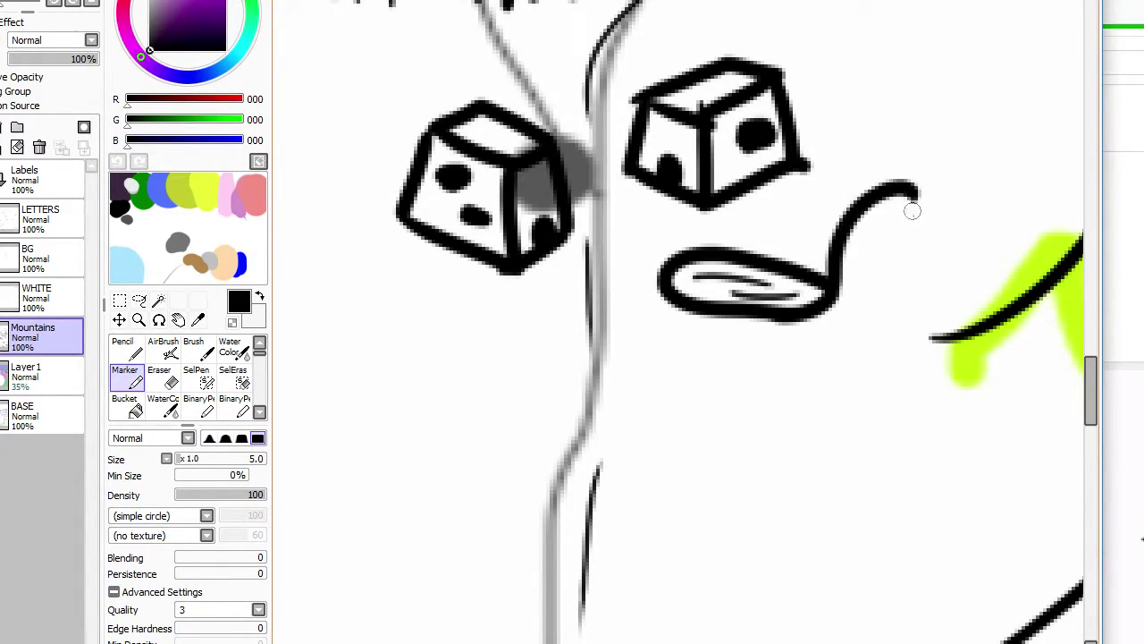
Step: Draw drooping palm fronds and the trunk's other edge at the top of the curved line beside the pond
{"action": "mouse_move", "coordinate": [890, 283]}
{"action": "left_mouse_down"}
{"action": "mouse_move", "coordinate": [882, 254]}
{"action": "mouse_move", "coordinate": [917, 197]}
{"action": "mouse_move", "coordinate": [961, 241]}
{"action": "left_mouse_up"}
{"action": "key", "text": "ctrl+z"}
{"action": "mouse_move", "coordinate": [919, 192]}
{"action": "left_mouse_down"}
{"action": "mouse_move", "coordinate": [951, 224]}
{"action": "mouse_move", "coordinate": [923, 205]}
{"action": "mouse_move", "coordinate": [914, 215]}
{"action": "mouse_move", "coordinate": [930, 203]}
{"action": "mouse_move", "coordinate": [874, 162]}
{"action": "mouse_move", "coordinate": [920, 191]}
{"action": "mouse_move", "coordinate": [889, 140]}
{"action": "mouse_move", "coordinate": [923, 184]}
{"action": "mouse_move", "coordinate": [979, 174]}
{"action": "mouse_move", "coordinate": [929, 204]}
{"action": "mouse_move", "coordinate": [889, 189]}
{"action": "left_mouse_up"}
{"action": "key", "text": "ctrl+z"}
{"action": "key", "text": "ctrl+z"}
{"action": "key", "text": "ctrl+z"}
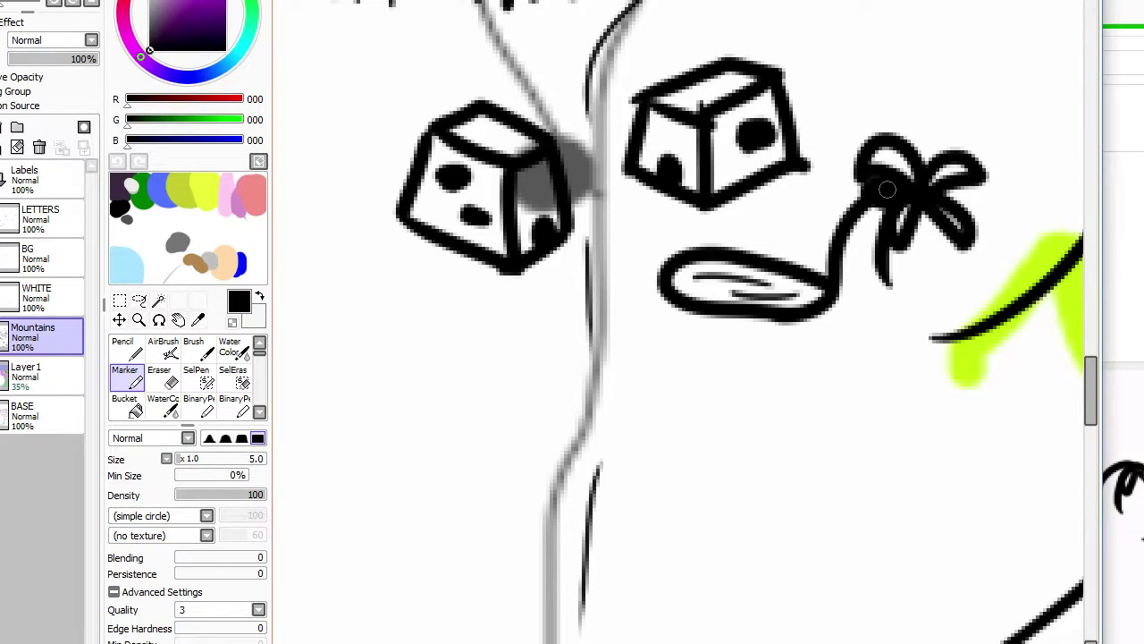
Step: Add two round coconuts with white centres beneath the palm fronds
{"action": "key", "text": "e"}
{"action": "left_click", "coordinate": [882, 191]}
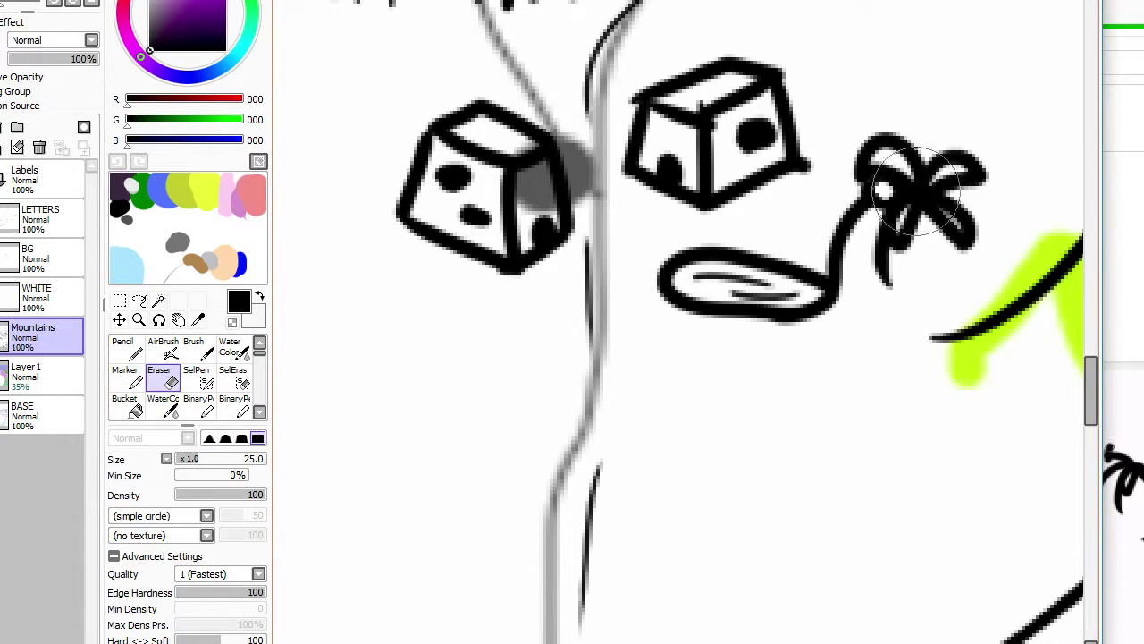
{"action": "scroll", "coordinate": [916, 218], "scroll_direction": "up", "scroll_amount": 2}
{"action": "key", "text": "n"}
{"action": "left_click_drag", "start_coordinate": [928, 216], "coordinate": [939, 228]}
{"action": "key", "text": "e"}
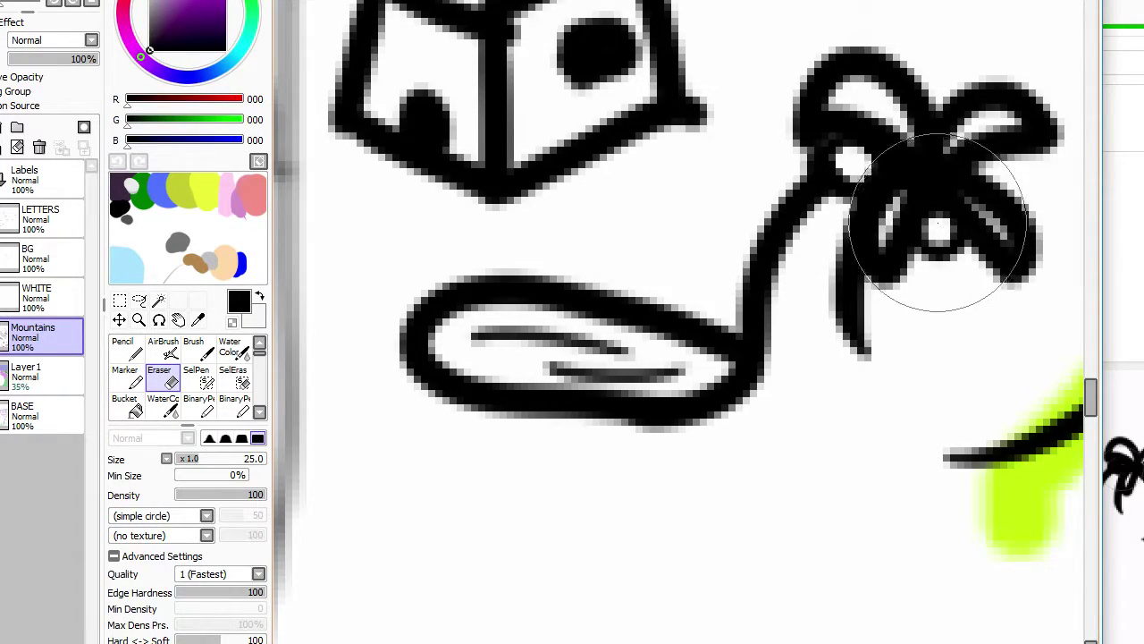
{"action": "scroll", "coordinate": [939, 223], "scroll_direction": "down", "scroll_amount": 3}
{"action": "scroll", "coordinate": [924, 301], "scroll_direction": "down", "scroll_amount": 2}
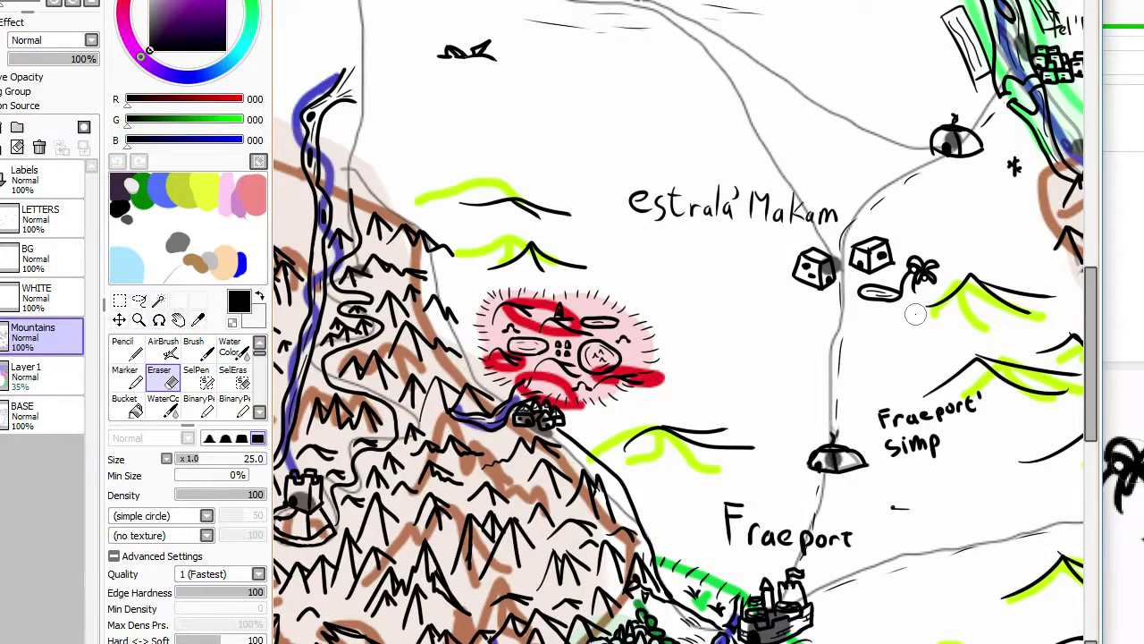
Step: Close the base of the palm trunk and add curved bark rings along it
{"action": "scroll", "coordinate": [927, 300], "scroll_direction": "up", "scroll_amount": 5}
{"action": "key", "text": "m"}
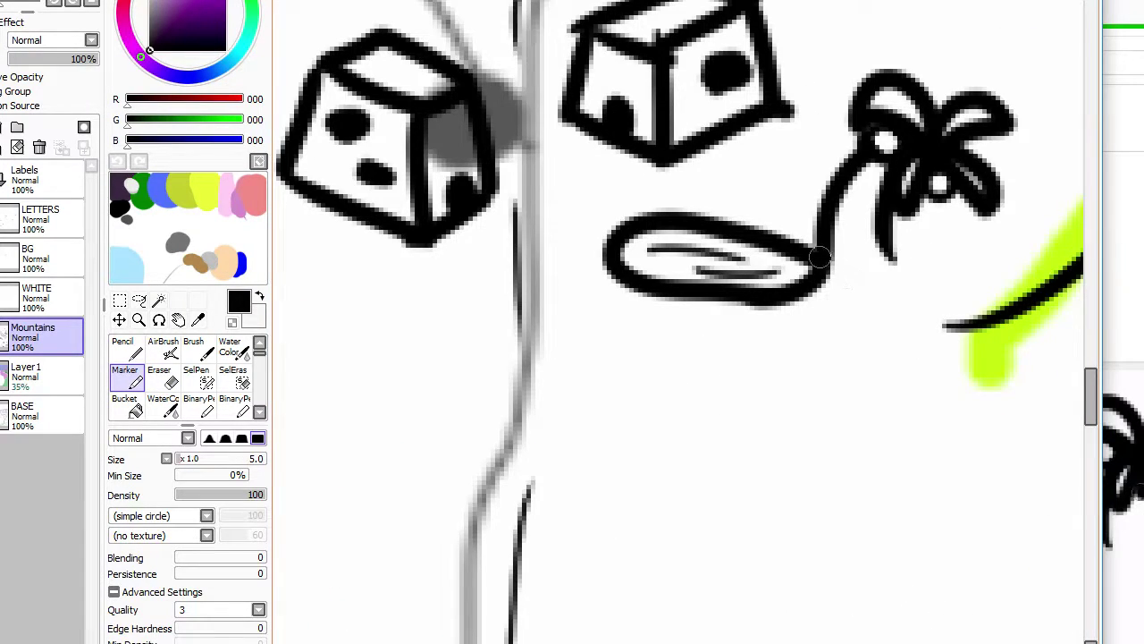
{"action": "left_click_drag", "start_coordinate": [823, 266], "coordinate": [892, 258]}
{"action": "key", "text": "ctrl+z"}
{"action": "left_click_drag", "start_coordinate": [838, 226], "coordinate": [876, 240]}
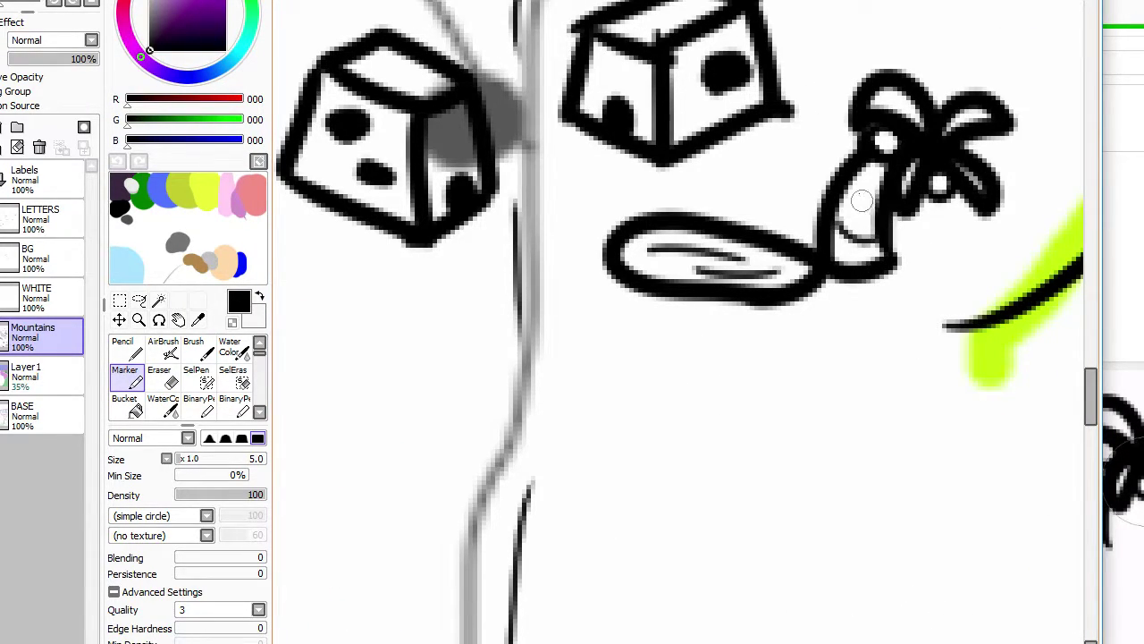
{"action": "mouse_move", "coordinate": [851, 196]}
{"action": "left_mouse_down"}
{"action": "mouse_move", "coordinate": [886, 206]}
{"action": "mouse_move", "coordinate": [878, 193]}
{"action": "left_mouse_up"}
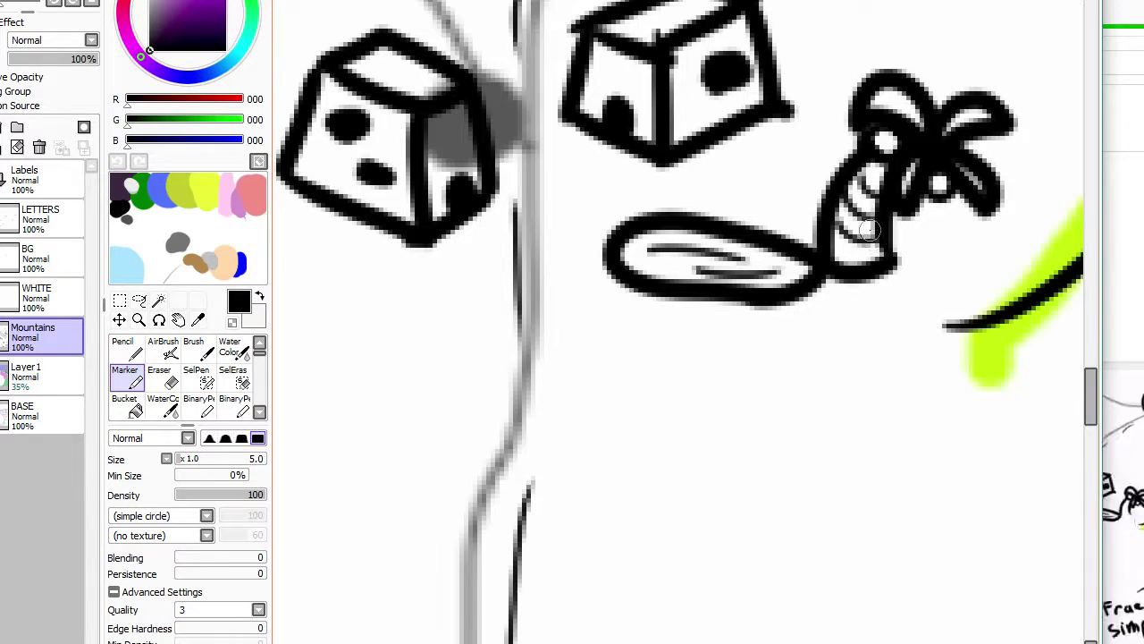
{"action": "left_click_drag", "start_coordinate": [829, 250], "coordinate": [873, 263]}
{"action": "key", "text": "ctrl+z"}
Step: Draw a thin jagged outline around the pond and palm tree to mark the oasis ground
{"action": "scroll", "coordinate": [878, 233], "scroll_direction": "down", "scroll_amount": 4}
{"action": "scroll", "coordinate": [865, 222], "scroll_direction": "up", "scroll_amount": 4}
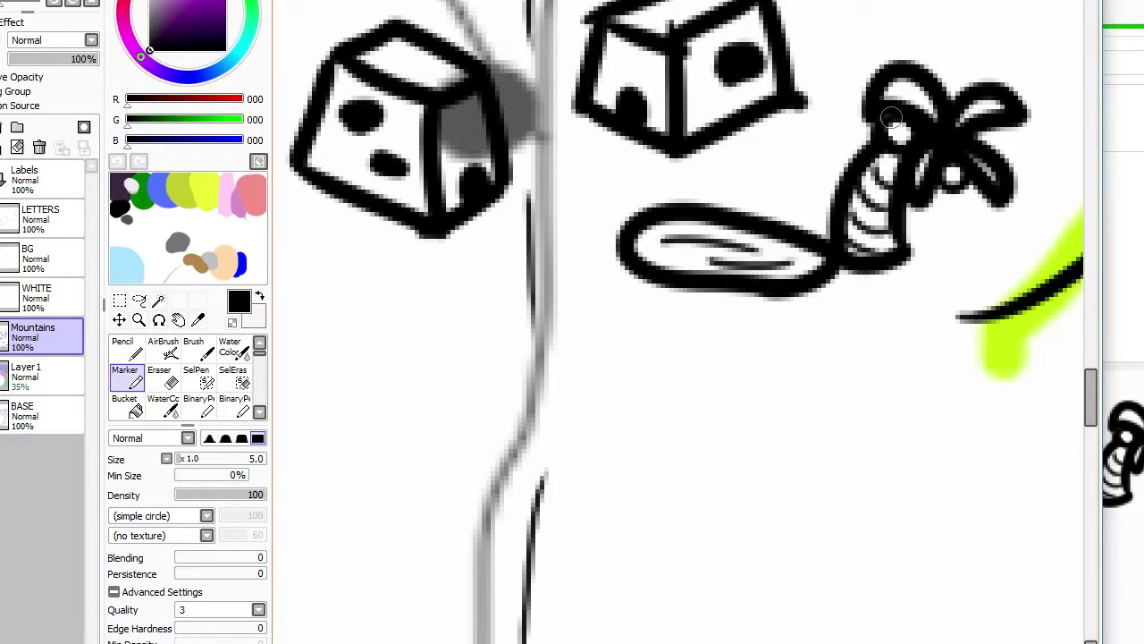
{"action": "scroll", "coordinate": [911, 253], "scroll_direction": "down", "scroll_amount": 4}
{"action": "scroll", "coordinate": [894, 283], "scroll_direction": "up", "scroll_amount": 4}
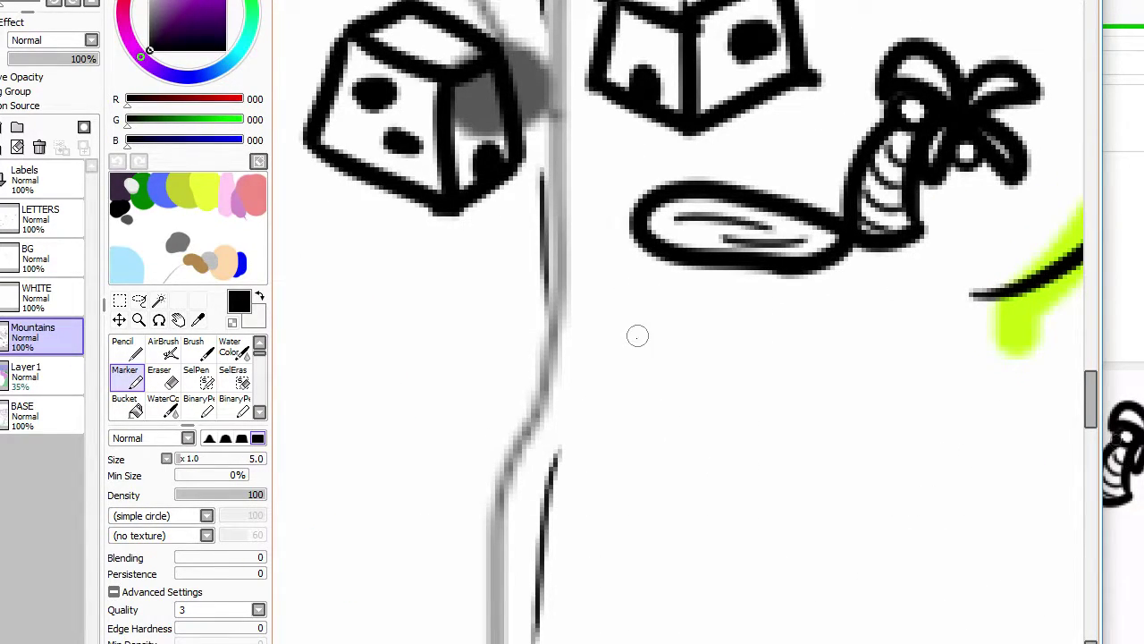
{"action": "mouse_move", "coordinate": [657, 123]}
{"action": "left_mouse_down"}
{"action": "mouse_move", "coordinate": [602, 142]}
{"action": "mouse_move", "coordinate": [568, 241]}
{"action": "mouse_move", "coordinate": [621, 330]}
{"action": "mouse_move", "coordinate": [817, 344]}
{"action": "mouse_move", "coordinate": [979, 293]}
{"action": "mouse_move", "coordinate": [936, 263]}
{"action": "mouse_move", "coordinate": [973, 223]}
{"action": "mouse_move", "coordinate": [896, 179]}
{"action": "left_mouse_up"}
{"action": "left_click_drag", "start_coordinate": [805, 132], "coordinate": [863, 141]}
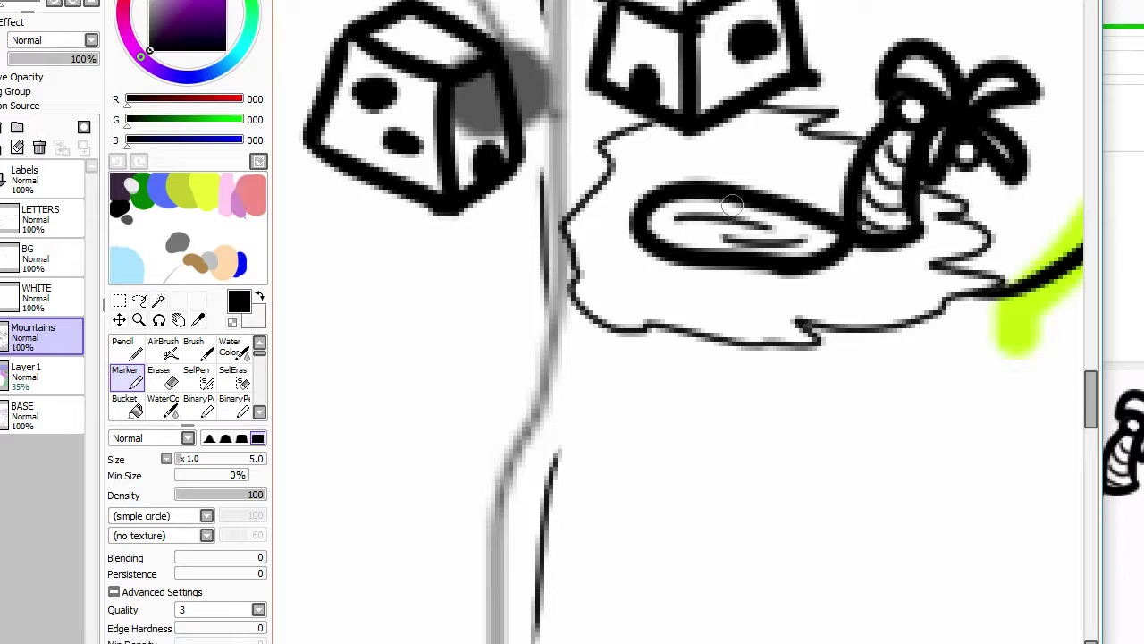
Step: Add short grass hatching above the pond and a small rounded bush at its lower western edge
{"action": "mouse_move", "coordinate": [661, 149]}
{"action": "left_mouse_down"}
{"action": "mouse_move", "coordinate": [697, 166]}
{"action": "mouse_move", "coordinate": [675, 142]}
{"action": "mouse_move", "coordinate": [706, 164]}
{"action": "mouse_move", "coordinate": [704, 145]}
{"action": "mouse_move", "coordinate": [802, 182]}
{"action": "mouse_move", "coordinate": [830, 170]}
{"action": "left_mouse_up"}
{"action": "mouse_move", "coordinate": [651, 288]}
{"action": "left_mouse_down"}
{"action": "mouse_move", "coordinate": [624, 282]}
{"action": "mouse_move", "coordinate": [669, 266]}
{"action": "mouse_move", "coordinate": [713, 281]}
{"action": "mouse_move", "coordinate": [723, 271]}
{"action": "mouse_move", "coordinate": [661, 295]}
{"action": "mouse_move", "coordinate": [663, 275]}
{"action": "mouse_move", "coordinate": [638, 272]}
{"action": "mouse_move", "coordinate": [702, 277]}
{"action": "left_mouse_up"}
{"action": "key", "text": "ctrl+z"}
{"action": "key", "text": "e"}
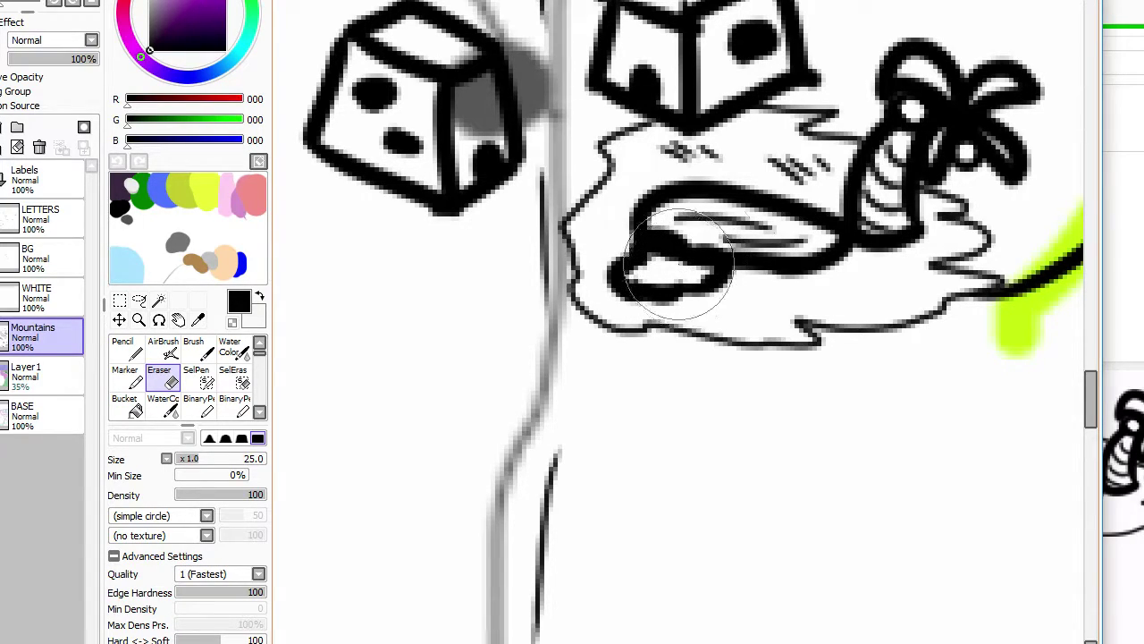
Step: Add a small plant at the base of the palm tree, between the pond and the oasis outline
{"action": "scroll", "coordinate": [953, 239], "scroll_direction": "down", "scroll_amount": 4}
{"action": "scroll", "coordinate": [940, 277], "scroll_direction": "up", "scroll_amount": 2}
{"action": "scroll", "coordinate": [957, 264], "scroll_direction": "down", "scroll_amount": 1}
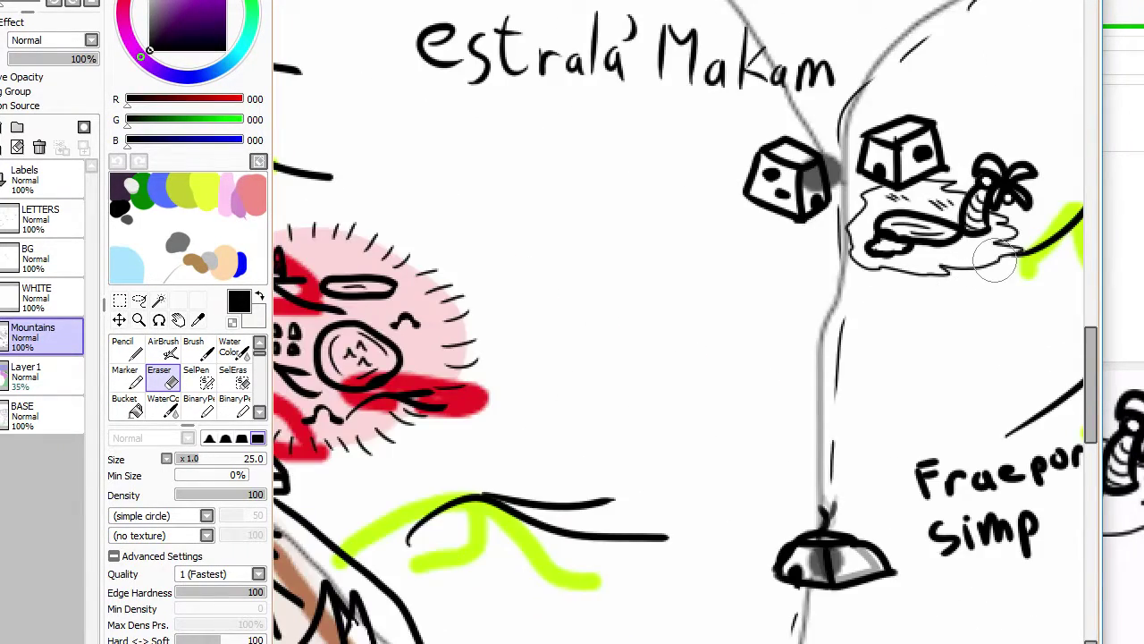
{"action": "scroll", "coordinate": [973, 250], "scroll_direction": "up", "scroll_amount": 3}
{"action": "key", "text": "b"}
{"action": "mouse_move", "coordinate": [880, 238]}
{"action": "left_mouse_down"}
{"action": "mouse_move", "coordinate": [842, 229]}
{"action": "mouse_move", "coordinate": [886, 265]}
{"action": "mouse_move", "coordinate": [929, 259]}
{"action": "mouse_move", "coordinate": [967, 223]}
{"action": "mouse_move", "coordinate": [943, 260]}
{"action": "mouse_move", "coordinate": [876, 231]}
{"action": "mouse_move", "coordinate": [900, 253]}
{"action": "mouse_move", "coordinate": [923, 222]}
{"action": "mouse_move", "coordinate": [908, 258]}
{"action": "mouse_move", "coordinate": [929, 233]}
{"action": "mouse_move", "coordinate": [908, 244]}
{"action": "mouse_move", "coordinate": [951, 230]}
{"action": "mouse_move", "coordinate": [926, 250]}
{"action": "mouse_move", "coordinate": [955, 236]}
{"action": "mouse_move", "coordinate": [907, 246]}
{"action": "mouse_move", "coordinate": [934, 237]}
{"action": "mouse_move", "coordinate": [927, 221]}
{"action": "mouse_move", "coordinate": [891, 270]}
{"action": "mouse_move", "coordinate": [936, 264]}
{"action": "left_mouse_up"}
{"action": "key", "text": "e"}
{"action": "key", "text": "n"}
{"action": "scroll", "coordinate": [939, 261], "scroll_direction": "down", "scroll_amount": 3}
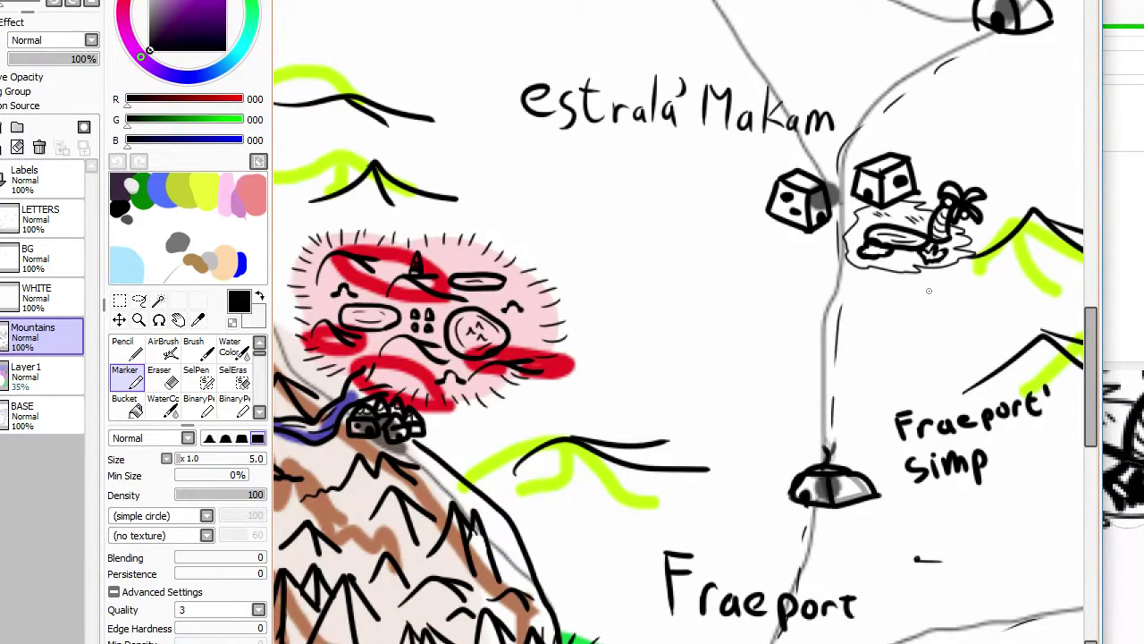
Step: Check how the new oasis fits with the surrounding labels, roads, western mountains and Fraeport
{"action": "scroll", "coordinate": [929, 291], "scroll_direction": "down", "scroll_amount": 1}
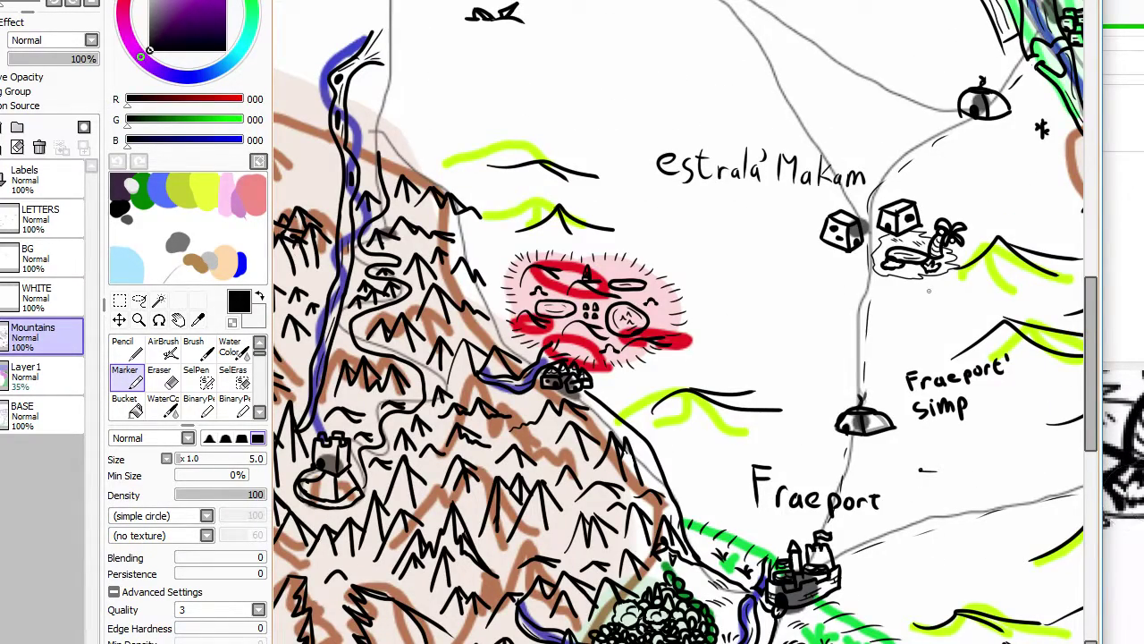
{"action": "scroll", "coordinate": [928, 290], "scroll_direction": "down", "scroll_amount": 4}
{"action": "scroll", "coordinate": [934, 291], "scroll_direction": "up", "scroll_amount": 3}
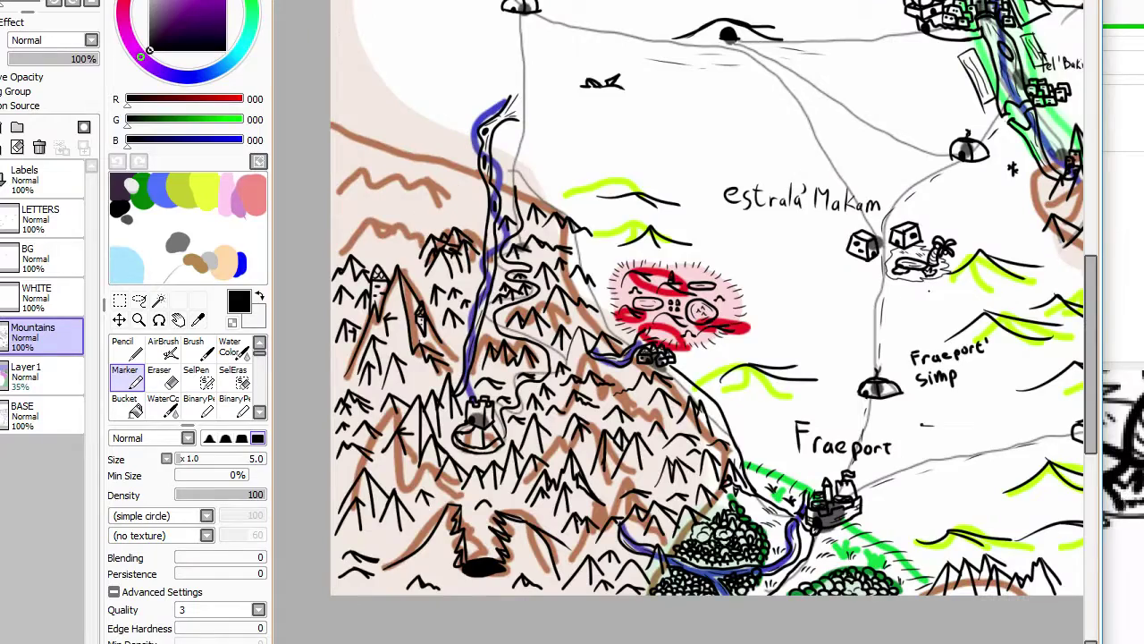
{"action": "scroll", "coordinate": [826, 293], "scroll_direction": "down", "scroll_amount": 2}
{"action": "scroll", "coordinate": [922, 261], "scroll_direction": "up", "scroll_amount": 2}
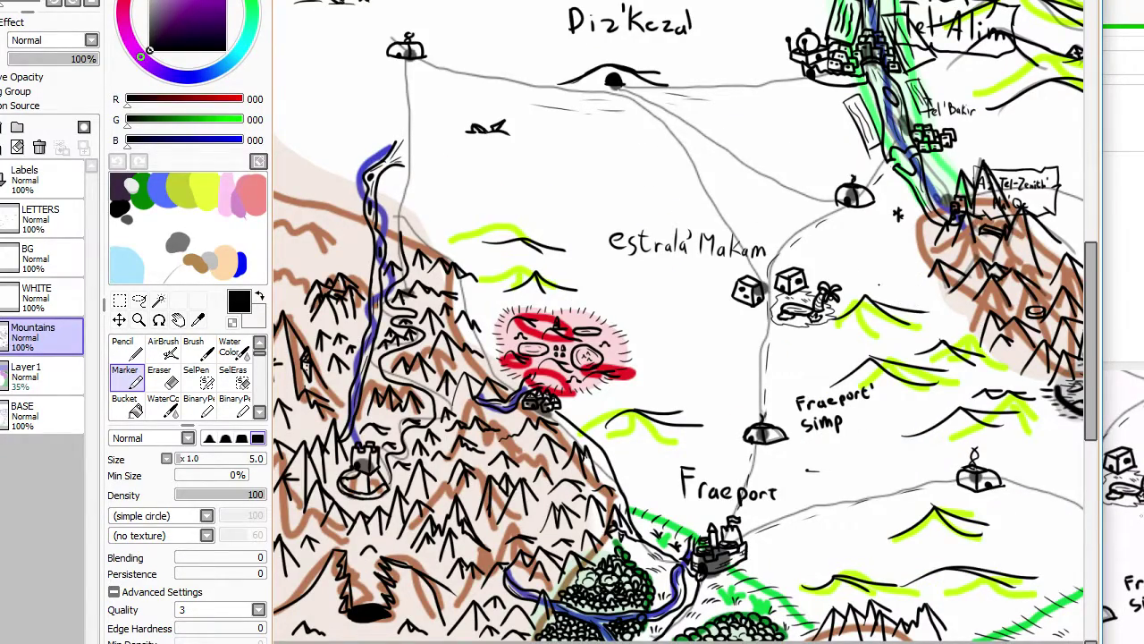
{"action": "scroll", "coordinate": [768, 281], "scroll_direction": "up", "scroll_amount": 2}
{"action": "scroll", "coordinate": [768, 281], "scroll_direction": "down", "scroll_amount": 3}
{"action": "scroll", "coordinate": [768, 282], "scroll_direction": "up", "scroll_amount": 3}
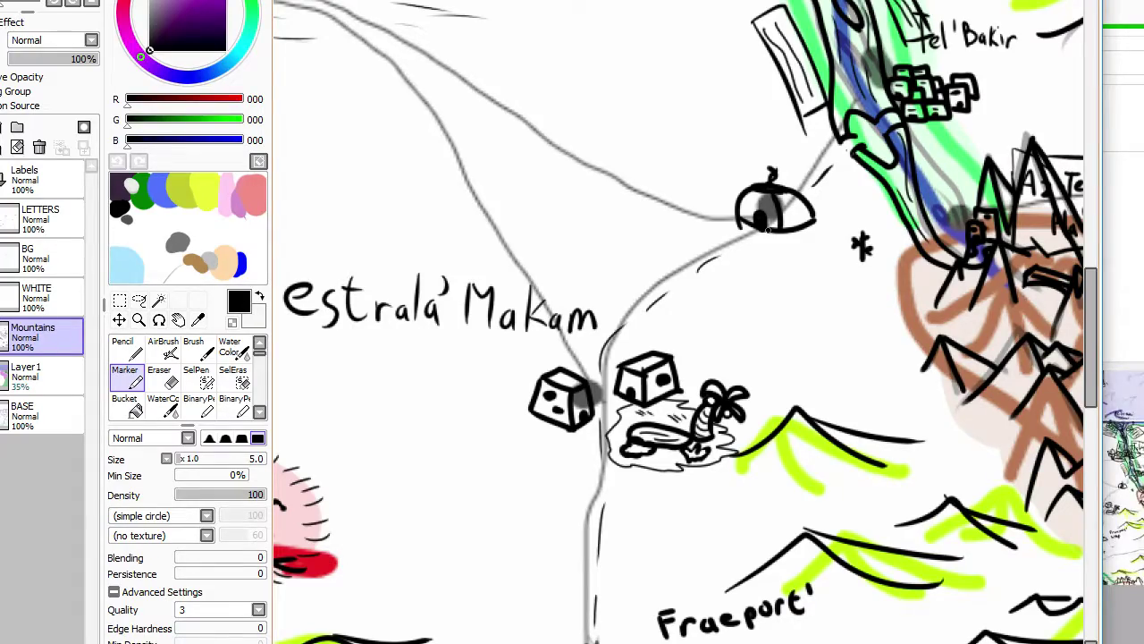
{"action": "scroll", "coordinate": [768, 229], "scroll_direction": "down", "scroll_amount": 3}
{"action": "scroll", "coordinate": [786, 273], "scroll_direction": "up", "scroll_amount": 2}
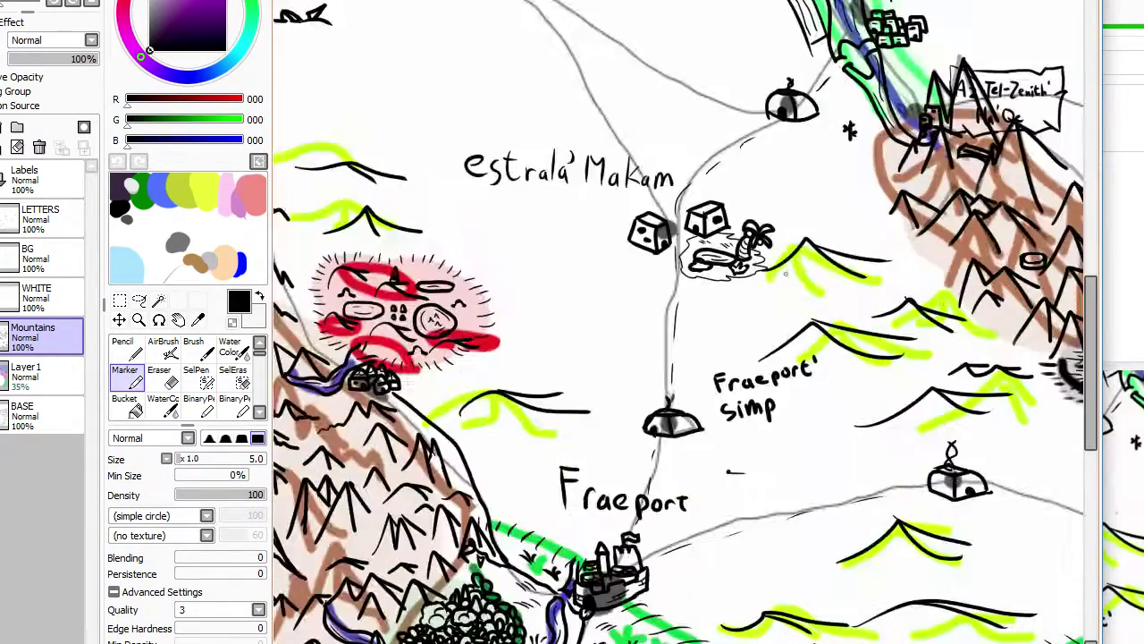
{"action": "scroll", "coordinate": [785, 274], "scroll_direction": "down", "scroll_amount": 2}
Step: Inspect the central river settlements from Tel'Bakir and Tel'Alim up to the river mouth for missing details
{"action": "scroll", "coordinate": [801, 181], "scroll_direction": "up", "scroll_amount": 4}
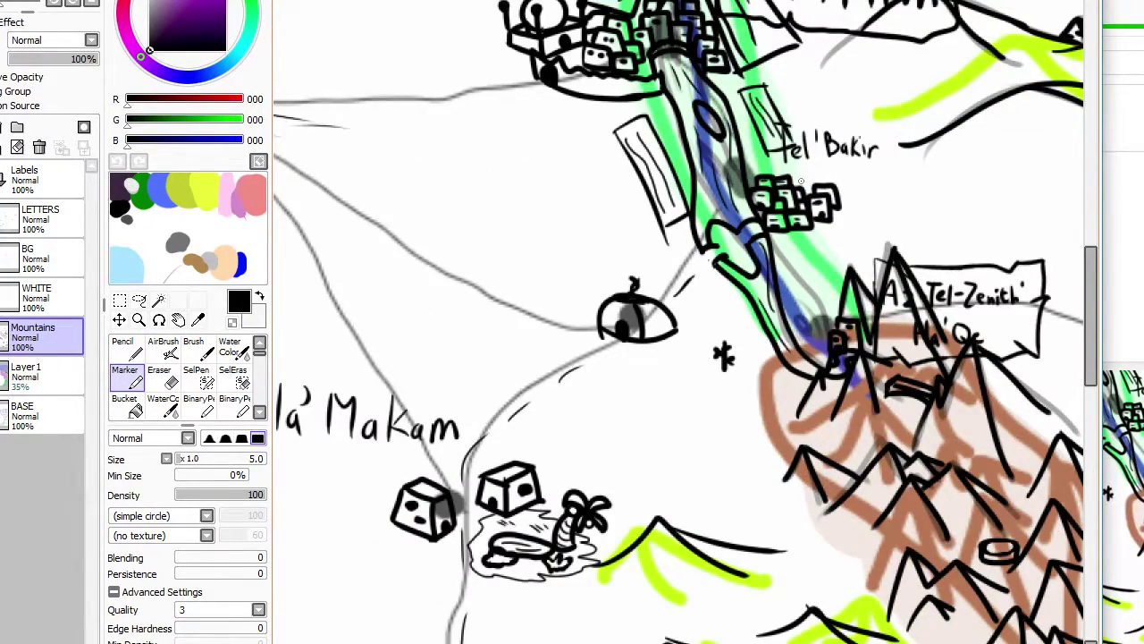
{"action": "scroll", "coordinate": [704, 180], "scroll_direction": "up", "scroll_amount": 1}
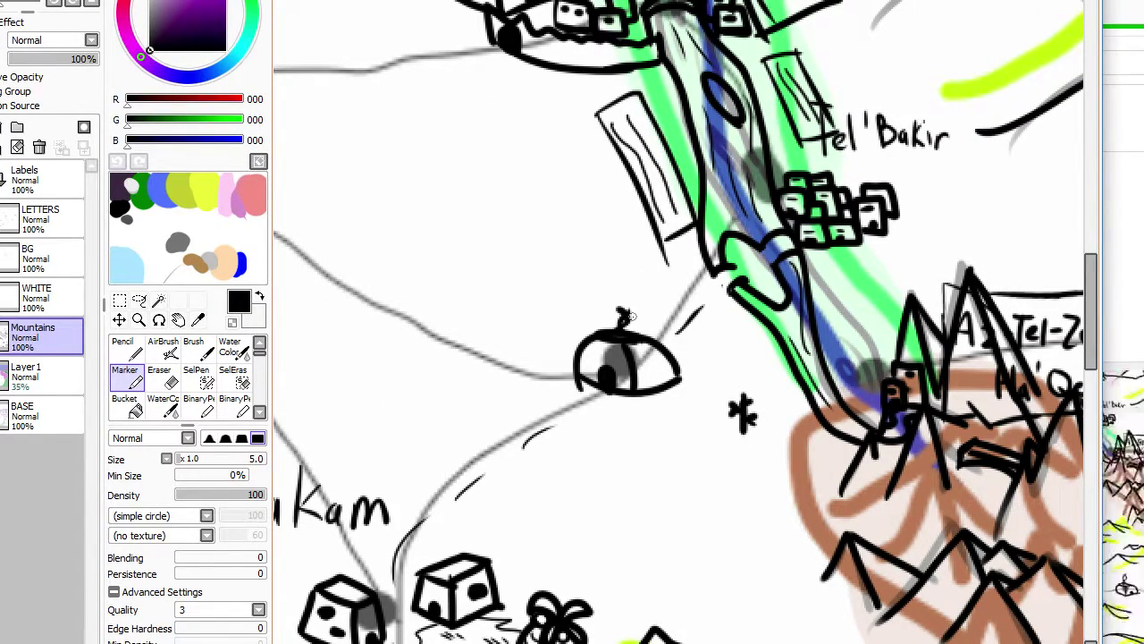
{"action": "scroll", "coordinate": [630, 315], "scroll_direction": "down", "scroll_amount": 1}
{"action": "scroll", "coordinate": [629, 315], "scroll_direction": "down", "scroll_amount": 2}
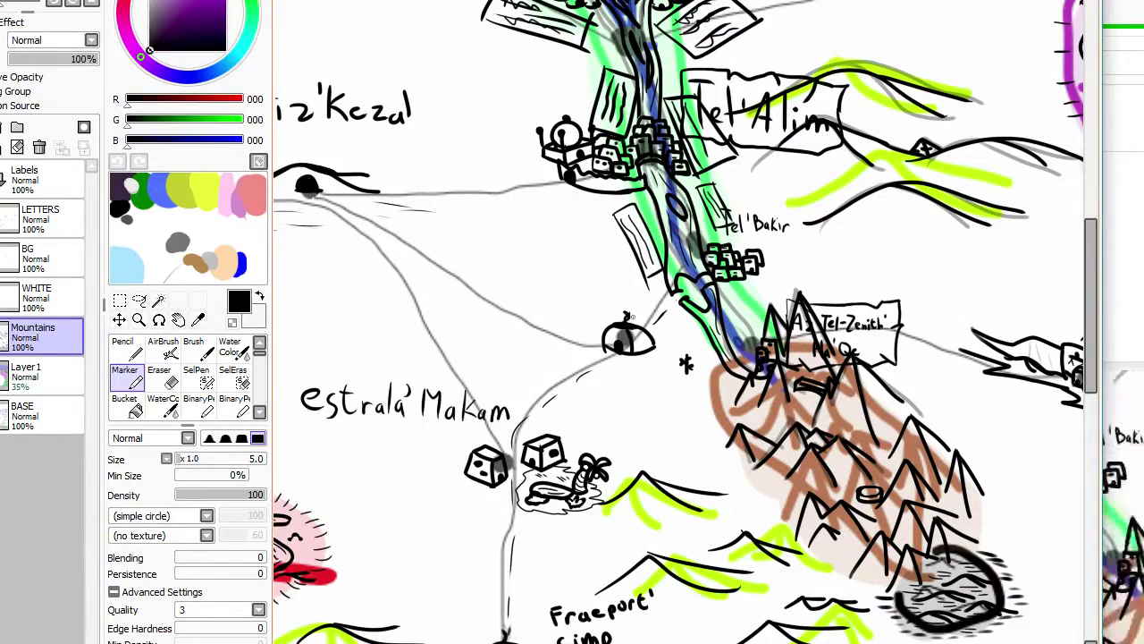
{"action": "scroll", "coordinate": [630, 316], "scroll_direction": "down", "scroll_amount": 1}
{"action": "scroll", "coordinate": [629, 316], "scroll_direction": "down", "scroll_amount": 2}
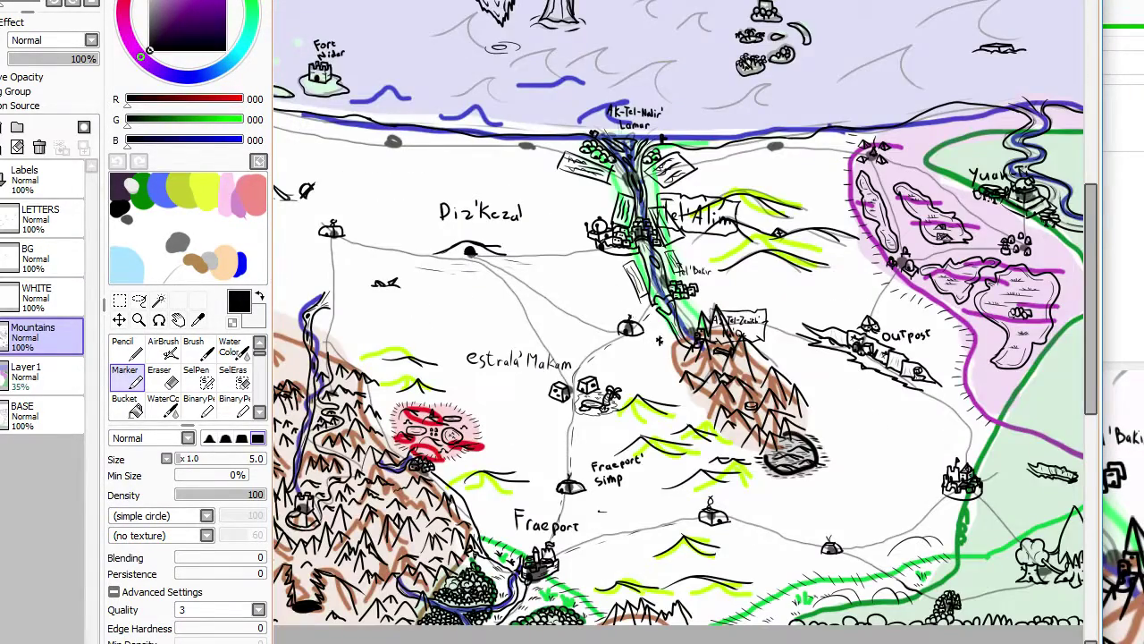
{"action": "scroll", "coordinate": [581, 215], "scroll_direction": "up", "scroll_amount": 2}
{"action": "scroll", "coordinate": [625, 331], "scroll_direction": "up", "scroll_amount": 2}
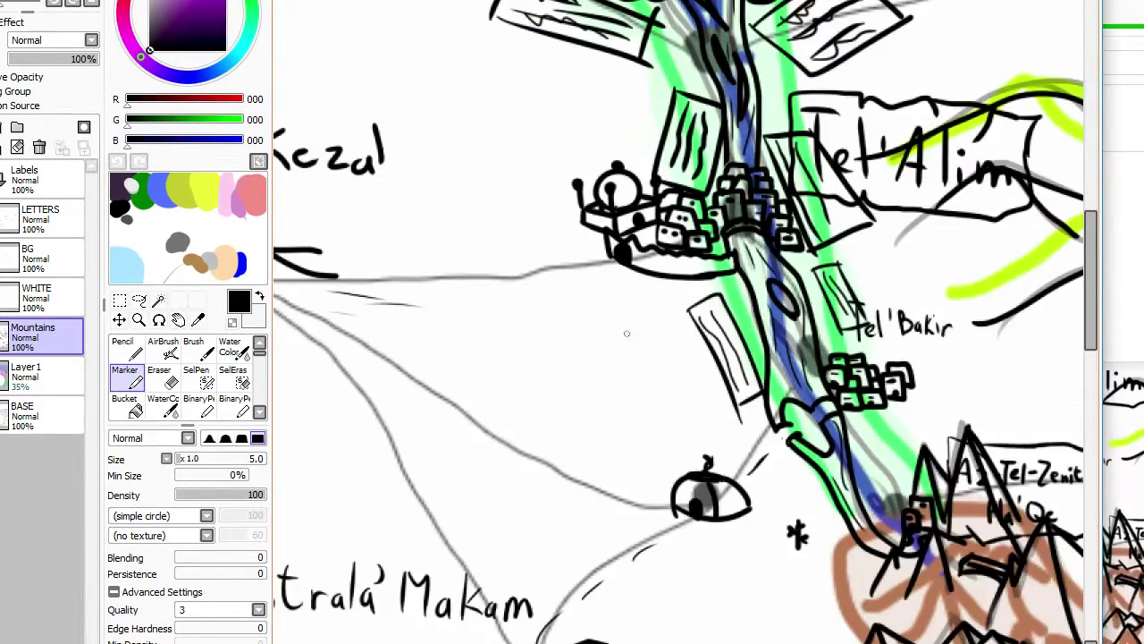
{"action": "scroll", "coordinate": [626, 332], "scroll_direction": "down", "scroll_amount": 3}
{"action": "scroll", "coordinate": [608, 161], "scroll_direction": "up", "scroll_amount": 4}
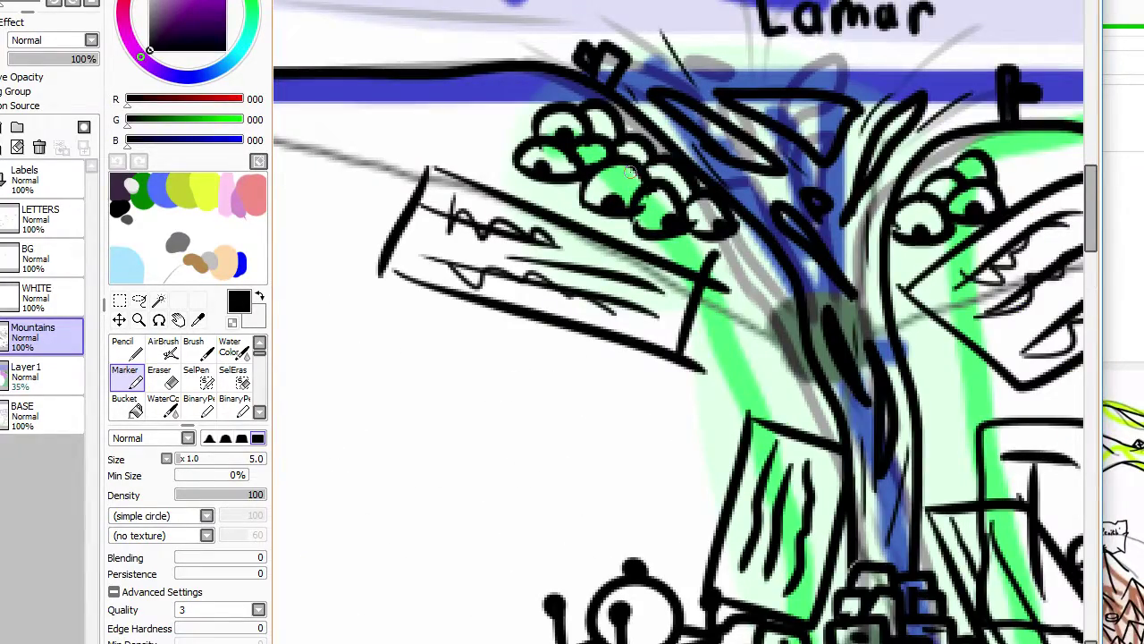
{"action": "scroll", "coordinate": [626, 171], "scroll_direction": "up", "scroll_amount": 1}
{"action": "scroll", "coordinate": [626, 172], "scroll_direction": "down", "scroll_amount": 5}
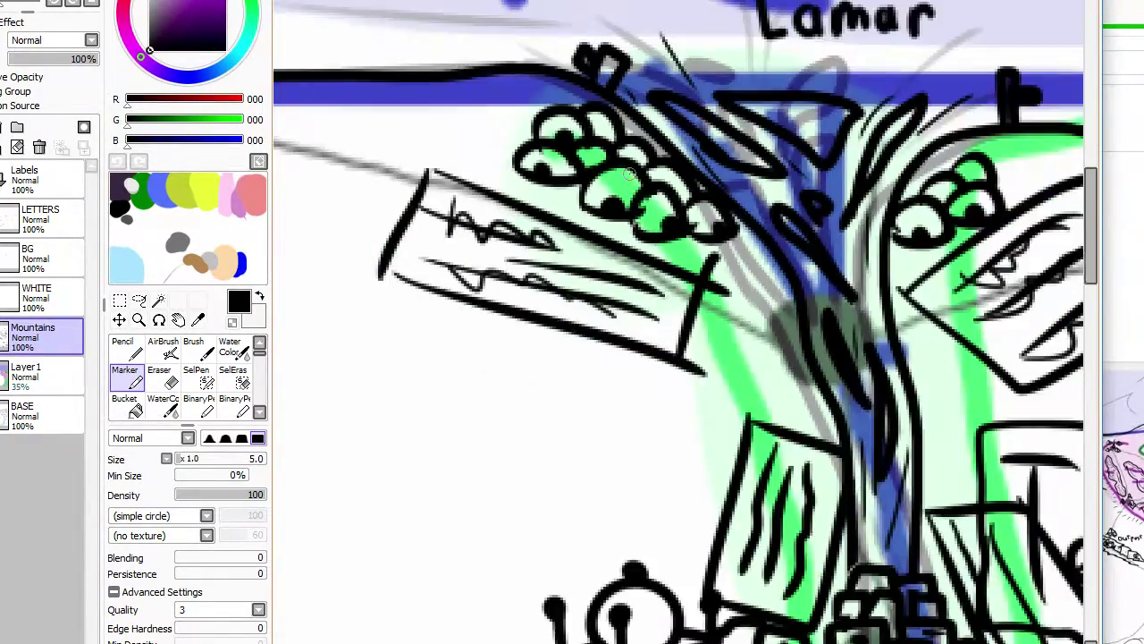
{"action": "scroll", "coordinate": [628, 174], "scroll_direction": "down", "scroll_amount": 2}
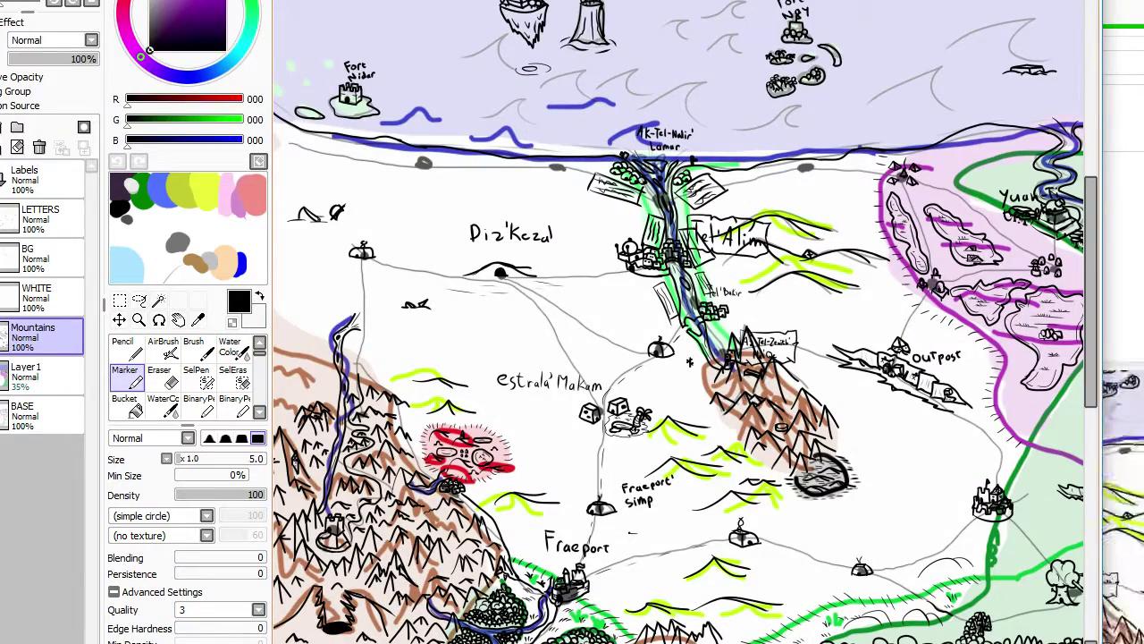
{"action": "scroll", "coordinate": [628, 174], "scroll_direction": "up", "scroll_amount": 5}
{"action": "scroll", "coordinate": [628, 173], "scroll_direction": "down", "scroll_amount": 1}
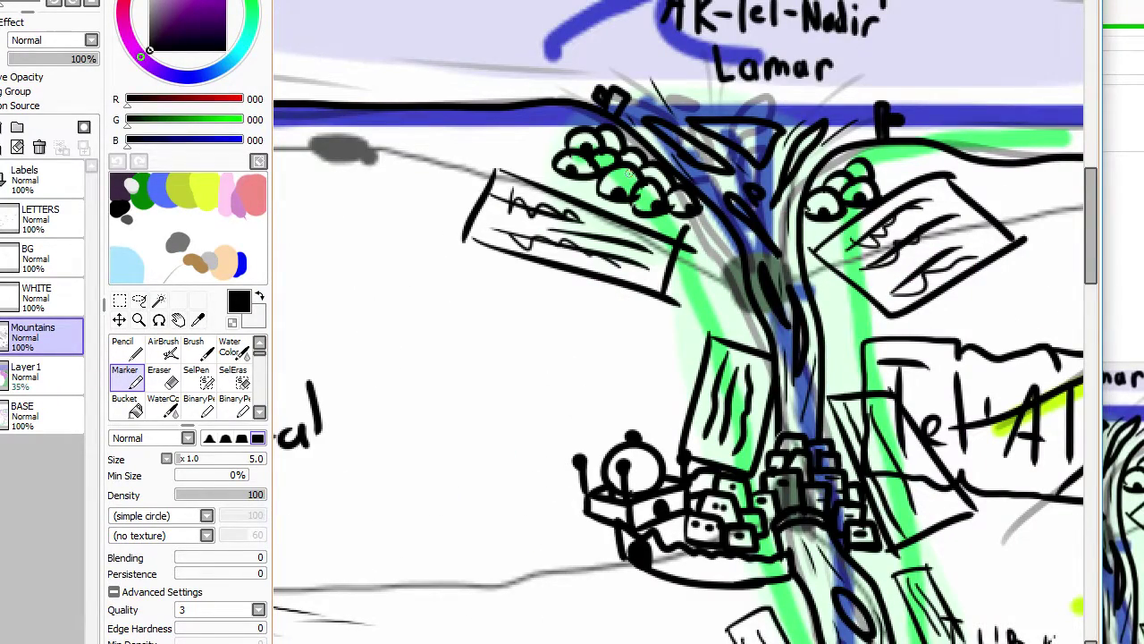
Step: Inspect the map from the central river settlements down to the southeastern forest for remaining gaps
{"action": "scroll", "coordinate": [637, 168], "scroll_direction": "down", "scroll_amount": 3}
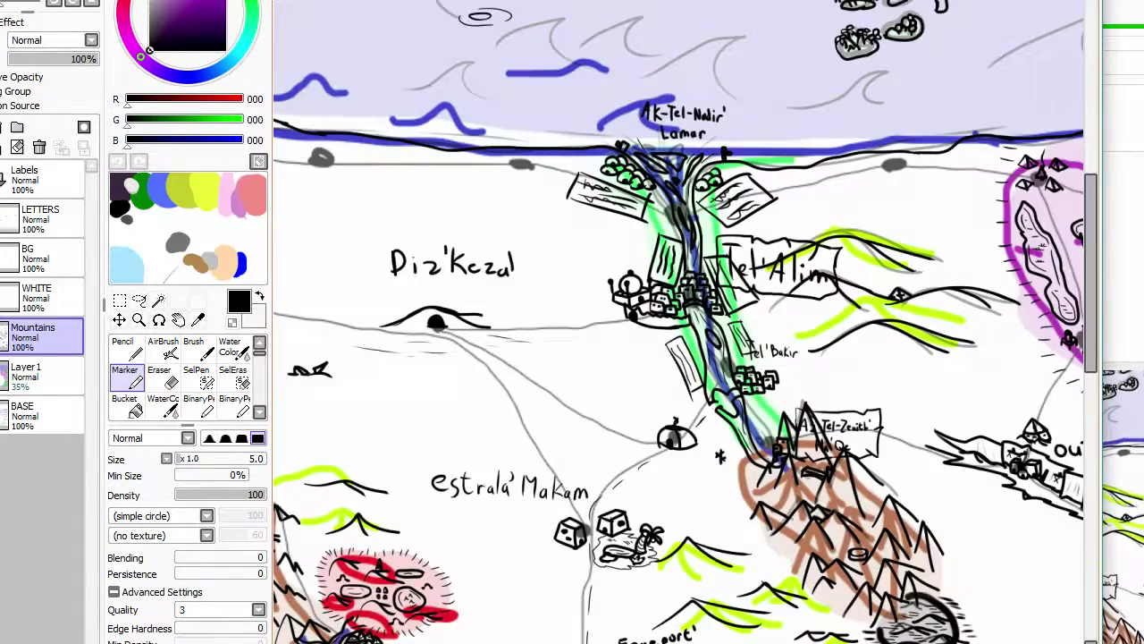
{"action": "scroll", "coordinate": [690, 323], "scroll_direction": "up", "scroll_amount": 4}
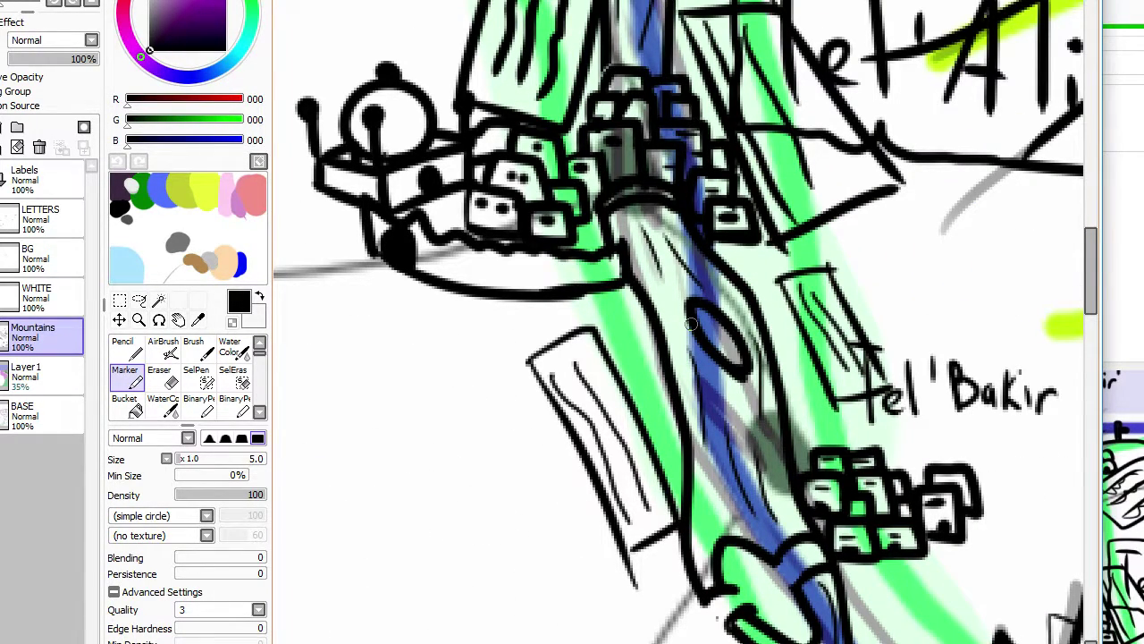
{"action": "scroll", "coordinate": [689, 324], "scroll_direction": "down", "scroll_amount": 2}
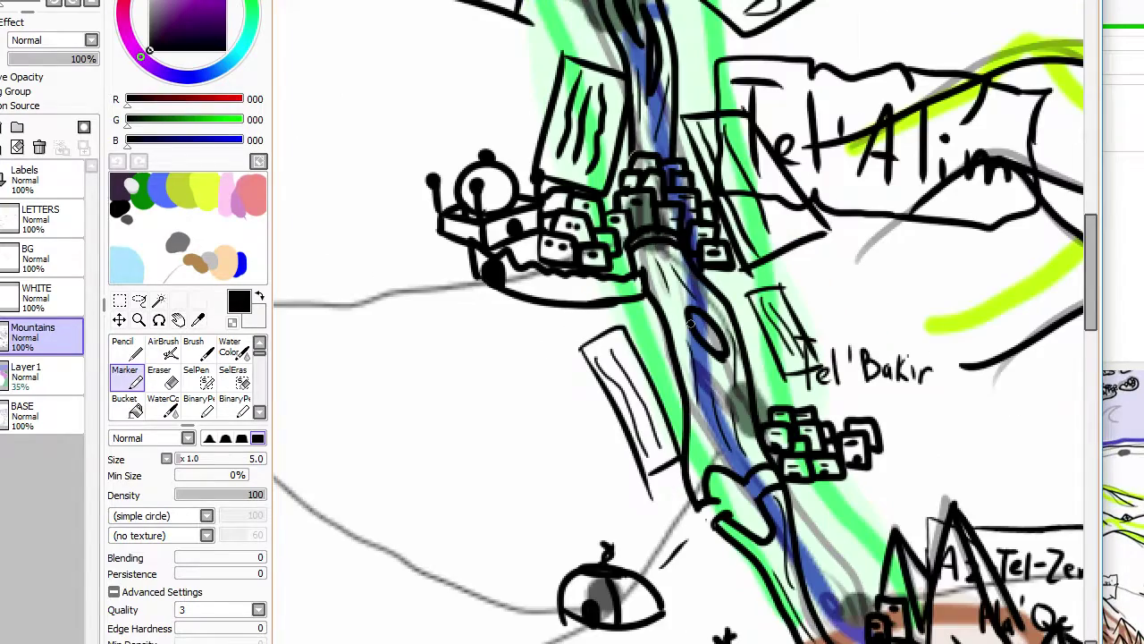
{"action": "scroll", "coordinate": [690, 323], "scroll_direction": "down", "scroll_amount": 3}
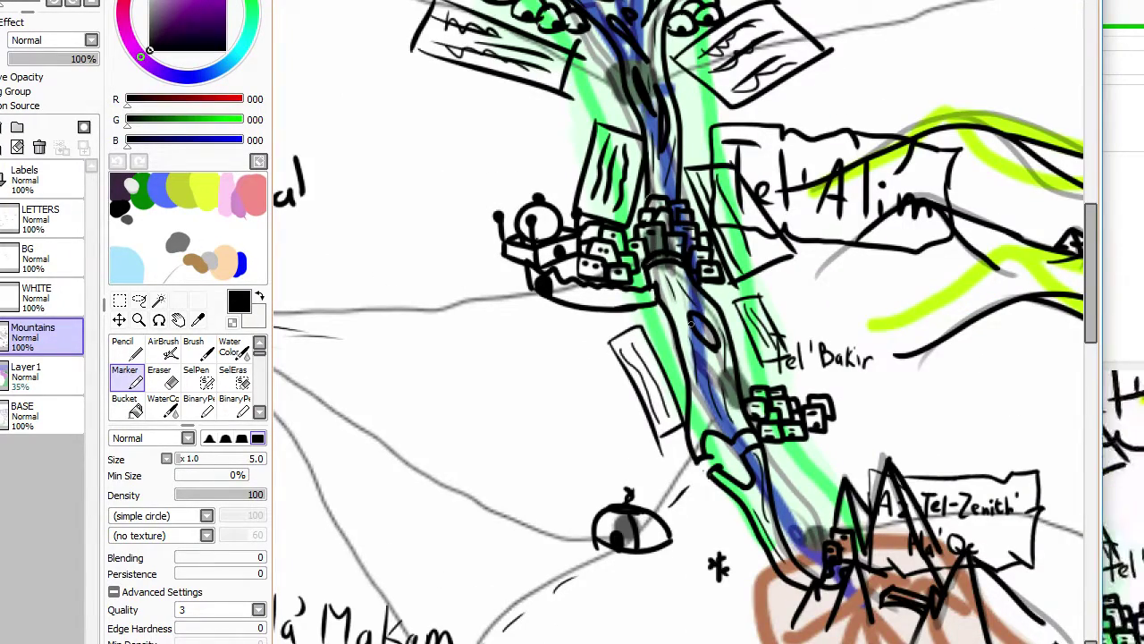
{"action": "scroll", "coordinate": [691, 324], "scroll_direction": "down", "scroll_amount": 5}
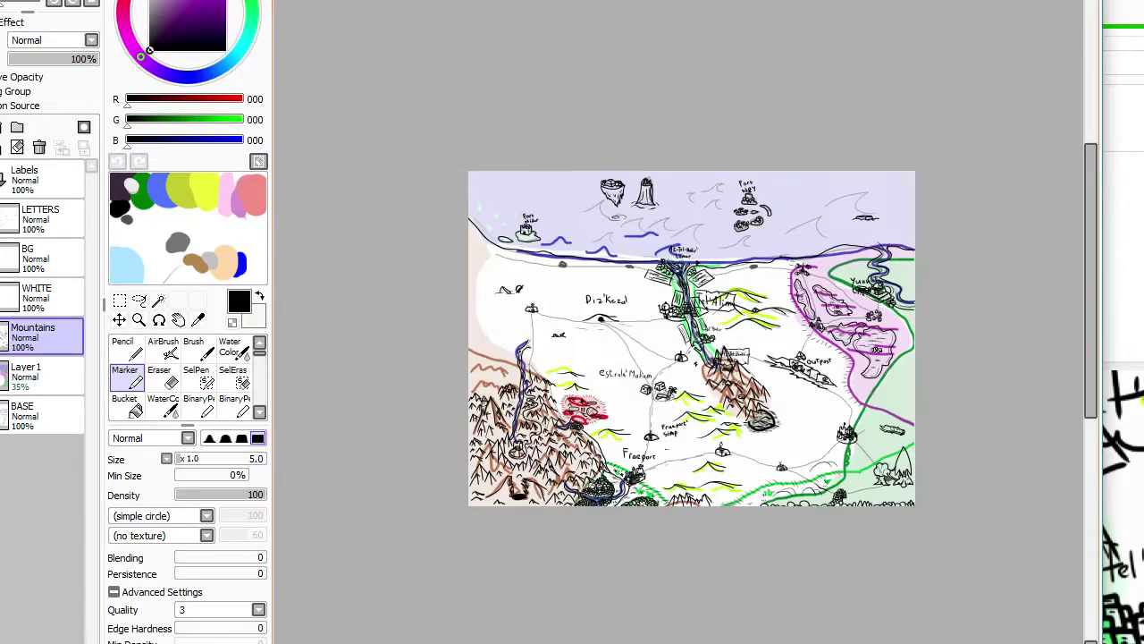
{"action": "scroll", "coordinate": [839, 443], "scroll_direction": "up", "scroll_amount": 4}
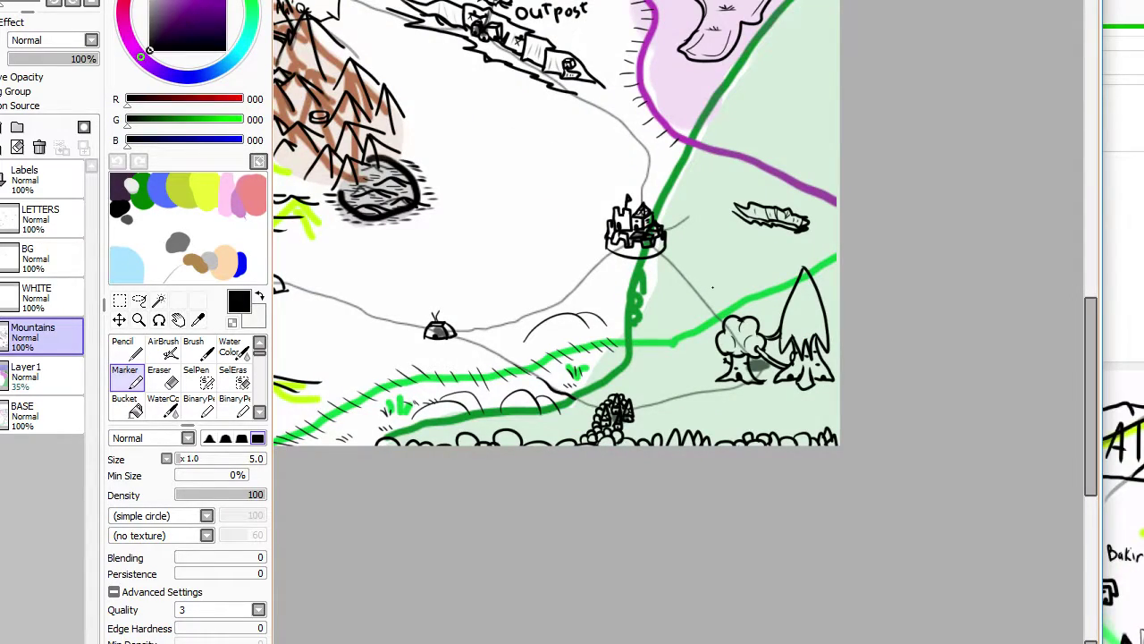
{"action": "scroll", "coordinate": [790, 226], "scroll_direction": "down", "scroll_amount": 2}
{"action": "scroll", "coordinate": [790, 225], "scroll_direction": "up", "scroll_amount": 4}
{"action": "scroll", "coordinate": [799, 229], "scroll_direction": "down", "scroll_amount": 3}
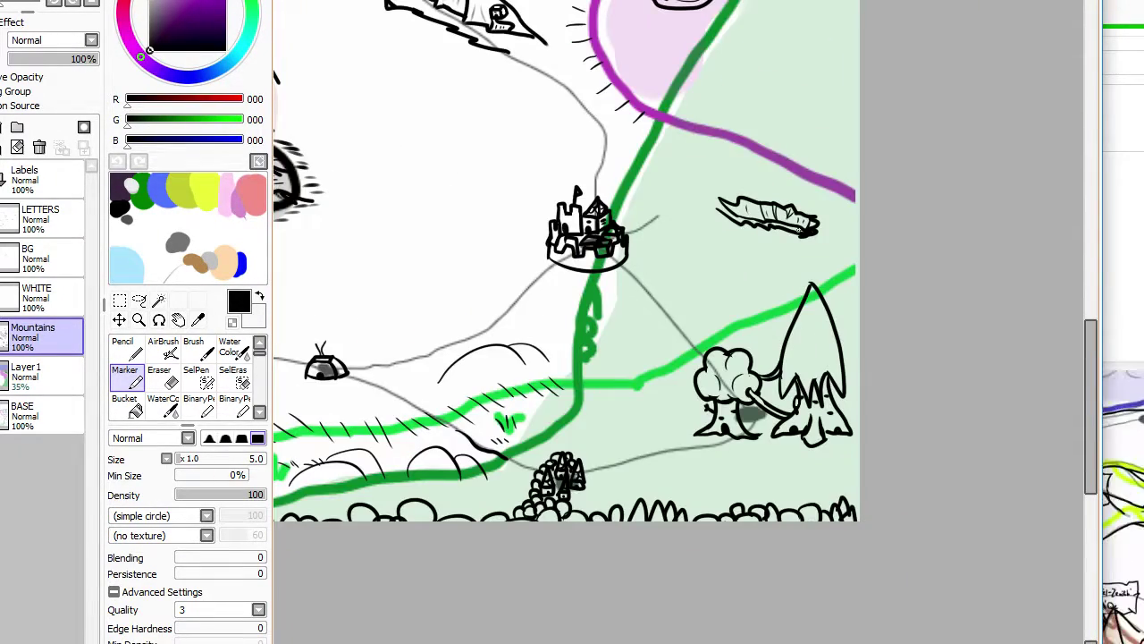
{"action": "scroll", "coordinate": [798, 230], "scroll_direction": "up", "scroll_amount": 3}
{"action": "scroll", "coordinate": [798, 230], "scroll_direction": "down", "scroll_amount": 3}
{"action": "scroll", "coordinate": [667, 556], "scroll_direction": "up", "scroll_amount": 4}
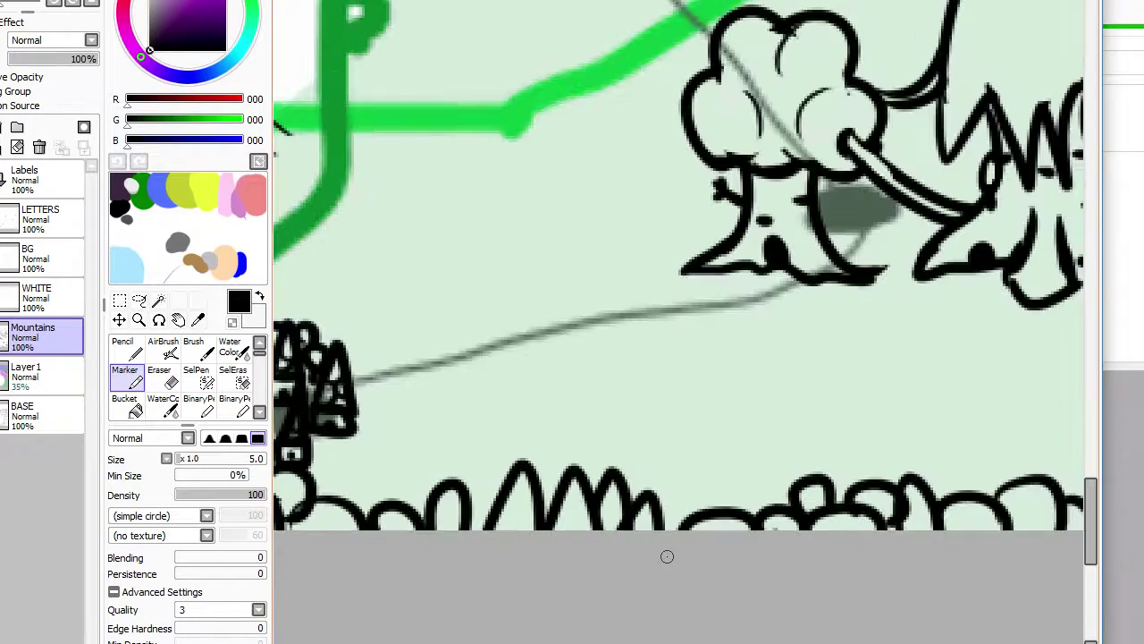
Step: Draw a cluster of small rounded bushes above the southern edge row, below the two tree houses in the southeastern forest
{"action": "left_click_drag", "start_coordinate": [666, 556], "coordinate": [664, 547]}
{"action": "mouse_move", "coordinate": [640, 494]}
{"action": "left_mouse_down"}
{"action": "mouse_move", "coordinate": [698, 462]}
{"action": "mouse_move", "coordinate": [724, 483]}
{"action": "mouse_move", "coordinate": [786, 443]}
{"action": "mouse_move", "coordinate": [752, 464]}
{"action": "mouse_move", "coordinate": [769, 471]}
{"action": "mouse_move", "coordinate": [813, 463]}
{"action": "left_mouse_up"}
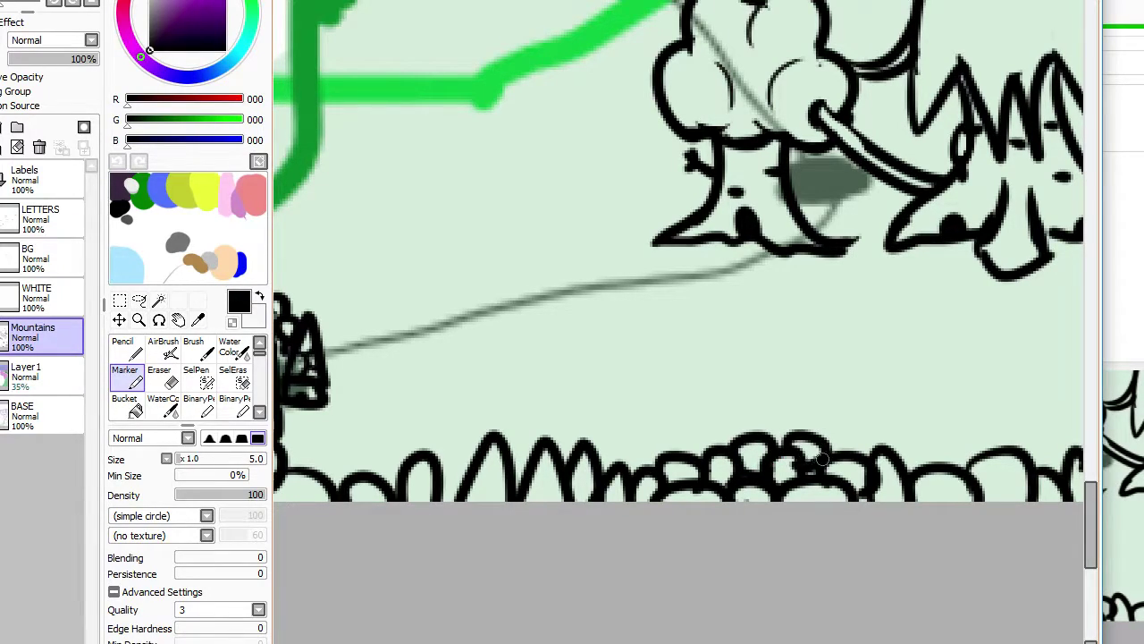
{"action": "key", "text": "ctrl+z"}
{"action": "scroll", "coordinate": [835, 430], "scroll_direction": "down", "scroll_amount": 4}
{"action": "scroll", "coordinate": [835, 430], "scroll_direction": "up", "scroll_amount": 4}
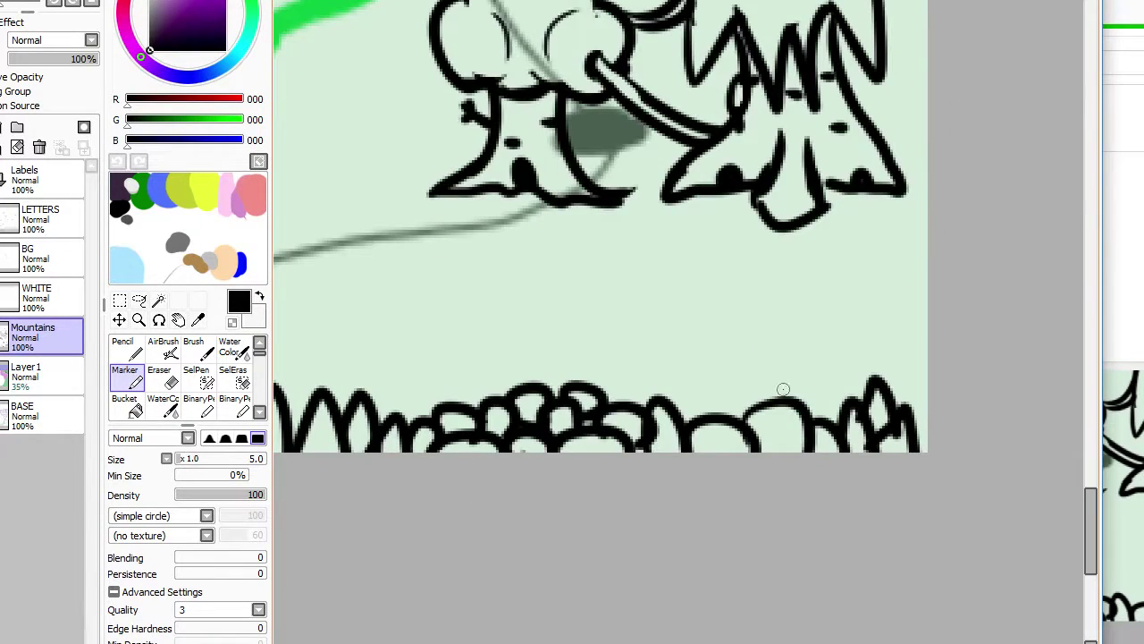
Step: Stack small block-shaped and rounded outlines above the existing foliage at the map's southeastern corner
{"action": "mouse_move", "coordinate": [719, 406]}
{"action": "left_mouse_down"}
{"action": "mouse_move", "coordinate": [743, 346]}
{"action": "mouse_move", "coordinate": [780, 348]}
{"action": "mouse_move", "coordinate": [793, 394]}
{"action": "left_mouse_up"}
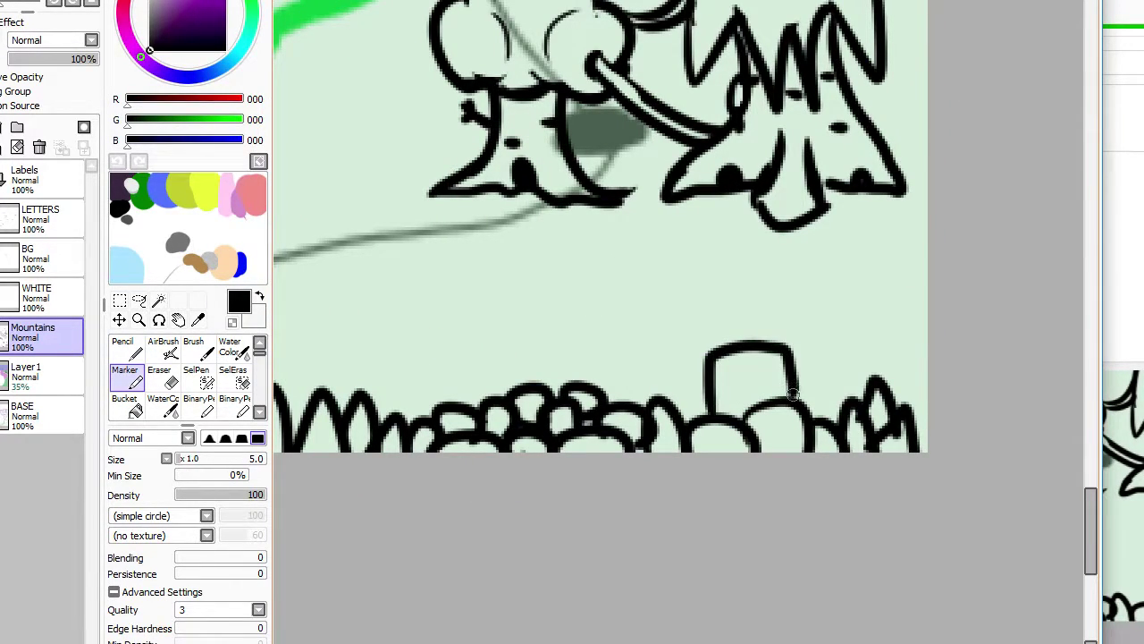
{"action": "key", "text": "ctrl+z"}
{"action": "mouse_move", "coordinate": [719, 422]}
{"action": "left_mouse_down"}
{"action": "mouse_move", "coordinate": [730, 386]}
{"action": "mouse_move", "coordinate": [767, 384]}
{"action": "mouse_move", "coordinate": [788, 397]}
{"action": "mouse_move", "coordinate": [764, 358]}
{"action": "mouse_move", "coordinate": [795, 351]}
{"action": "mouse_move", "coordinate": [809, 393]}
{"action": "mouse_move", "coordinate": [755, 361]}
{"action": "mouse_move", "coordinate": [798, 368]}
{"action": "mouse_move", "coordinate": [805, 396]}
{"action": "mouse_move", "coordinate": [812, 341]}
{"action": "mouse_move", "coordinate": [831, 365]}
{"action": "mouse_move", "coordinate": [812, 385]}
{"action": "mouse_move", "coordinate": [828, 413]}
{"action": "mouse_move", "coordinate": [831, 384]}
{"action": "mouse_move", "coordinate": [815, 402]}
{"action": "mouse_move", "coordinate": [819, 385]}
{"action": "mouse_move", "coordinate": [830, 416]}
{"action": "mouse_move", "coordinate": [809, 401]}
{"action": "mouse_move", "coordinate": [834, 415]}
{"action": "mouse_move", "coordinate": [822, 411]}
{"action": "mouse_move", "coordinate": [852, 366]}
{"action": "mouse_move", "coordinate": [860, 384]}
{"action": "mouse_move", "coordinate": [834, 370]}
{"action": "mouse_move", "coordinate": [856, 390]}
{"action": "mouse_move", "coordinate": [869, 377]}
{"action": "mouse_move", "coordinate": [858, 382]}
{"action": "mouse_move", "coordinate": [836, 354]}
{"action": "mouse_move", "coordinate": [863, 360]}
{"action": "mouse_move", "coordinate": [853, 353]}
{"action": "mouse_move", "coordinate": [900, 383]}
{"action": "mouse_move", "coordinate": [891, 399]}
{"action": "mouse_move", "coordinate": [906, 360]}
{"action": "mouse_move", "coordinate": [922, 419]}
{"action": "left_mouse_up"}
{"action": "key", "text": "ctrl+z"}
{"action": "key", "text": "ctrl+z"}
{"action": "key", "text": "ctrl+z"}
{"action": "key", "text": "ctrl+z"}
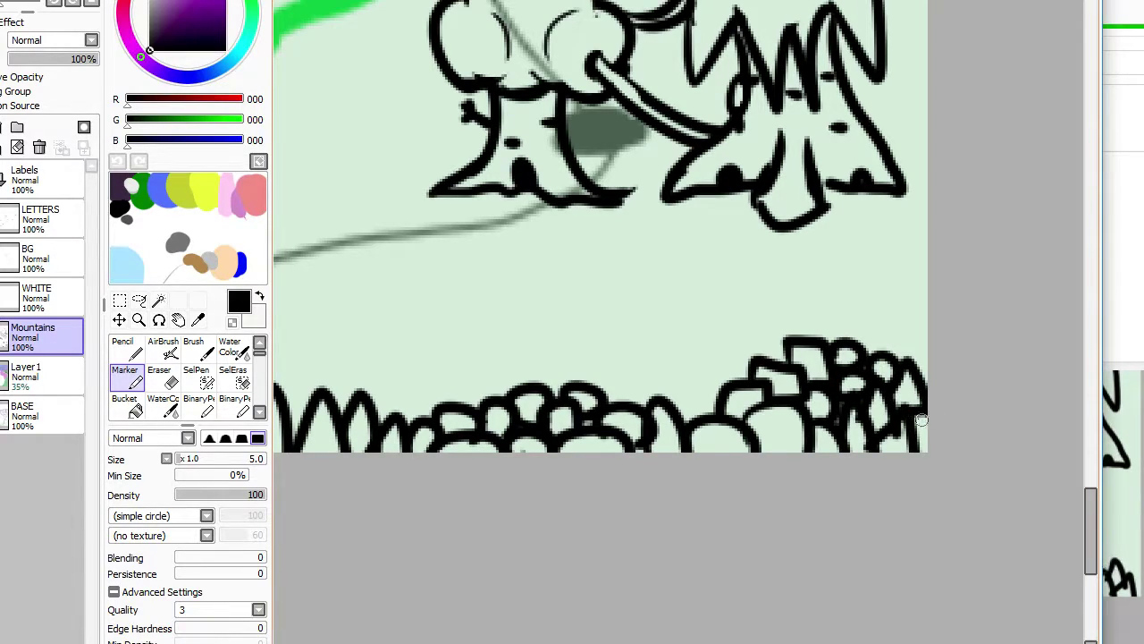
Step: Extend the southeastern corner stack westward with more block-shaped outlines above the edge row
{"action": "scroll", "coordinate": [872, 353], "scroll_direction": "down", "scroll_amount": 5}
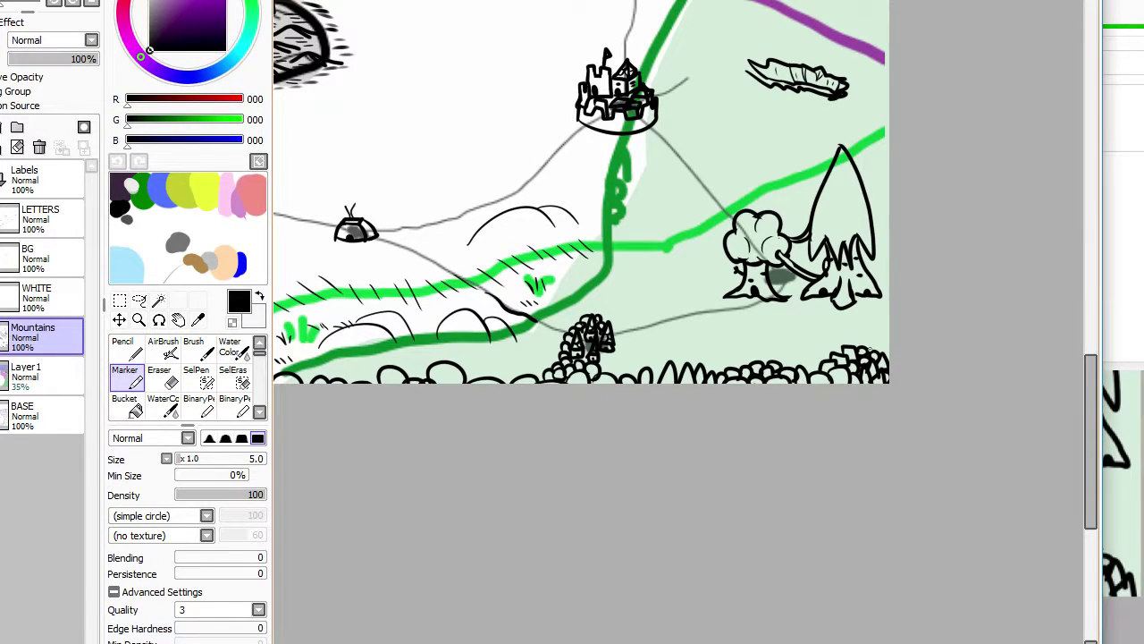
{"action": "scroll", "coordinate": [867, 369], "scroll_direction": "up", "scroll_amount": 2}
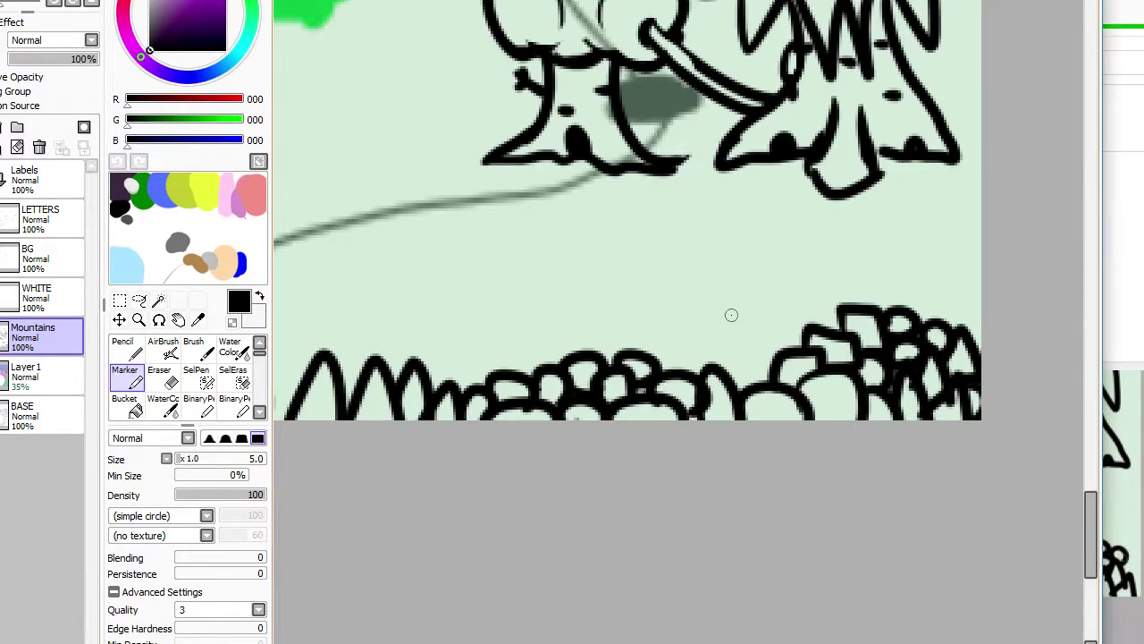
{"action": "scroll", "coordinate": [742, 349], "scroll_direction": "up", "scroll_amount": 2}
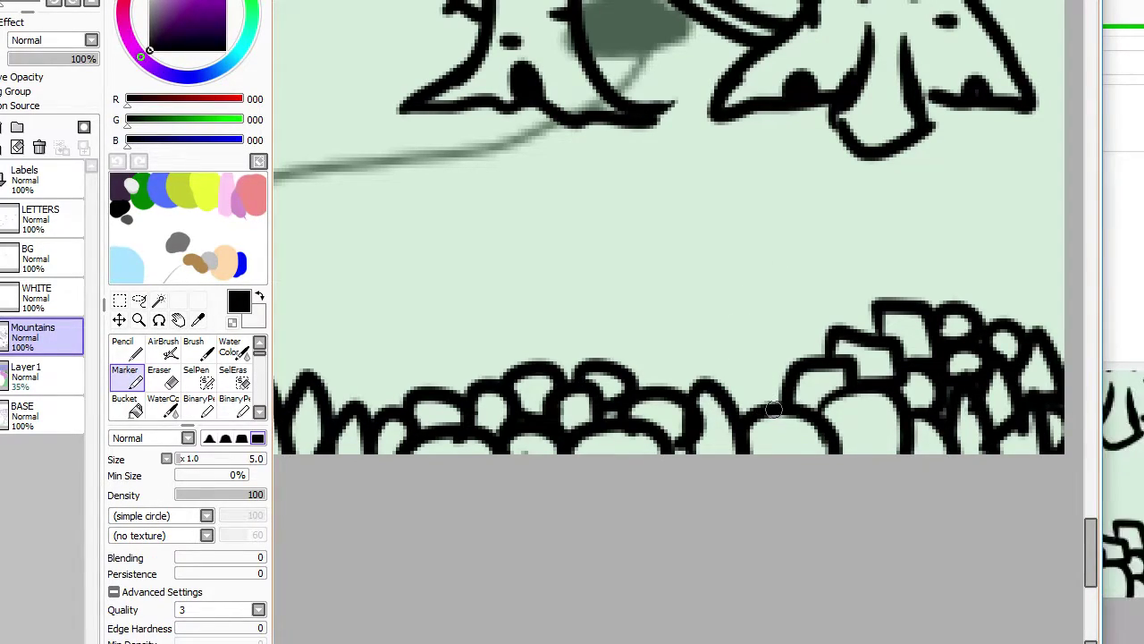
{"action": "mouse_move", "coordinate": [747, 413]}
{"action": "left_mouse_down"}
{"action": "mouse_move", "coordinate": [750, 365]}
{"action": "mouse_move", "coordinate": [776, 362]}
{"action": "mouse_move", "coordinate": [763, 348]}
{"action": "mouse_move", "coordinate": [802, 345]}
{"action": "mouse_move", "coordinate": [808, 356]}
{"action": "mouse_move", "coordinate": [778, 315]}
{"action": "mouse_move", "coordinate": [850, 313]}
{"action": "left_mouse_up"}
{"action": "key", "text": "ctrl+z"}
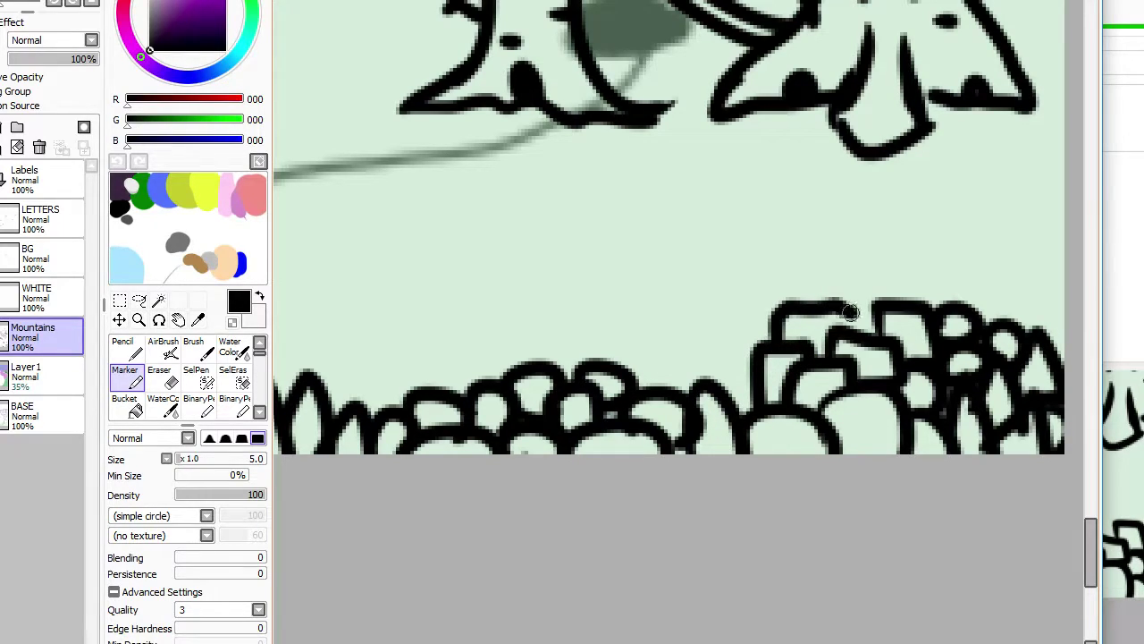
{"action": "mouse_move", "coordinate": [716, 395]}
{"action": "left_mouse_down"}
{"action": "mouse_move", "coordinate": [712, 367]}
{"action": "mouse_move", "coordinate": [744, 366]}
{"action": "mouse_move", "coordinate": [742, 321]}
{"action": "mouse_move", "coordinate": [769, 320]}
{"action": "left_mouse_up"}
{"action": "mouse_move", "coordinate": [679, 401]}
{"action": "left_mouse_down"}
{"action": "mouse_move", "coordinate": [678, 360]}
{"action": "mouse_move", "coordinate": [726, 352]}
{"action": "left_mouse_up"}
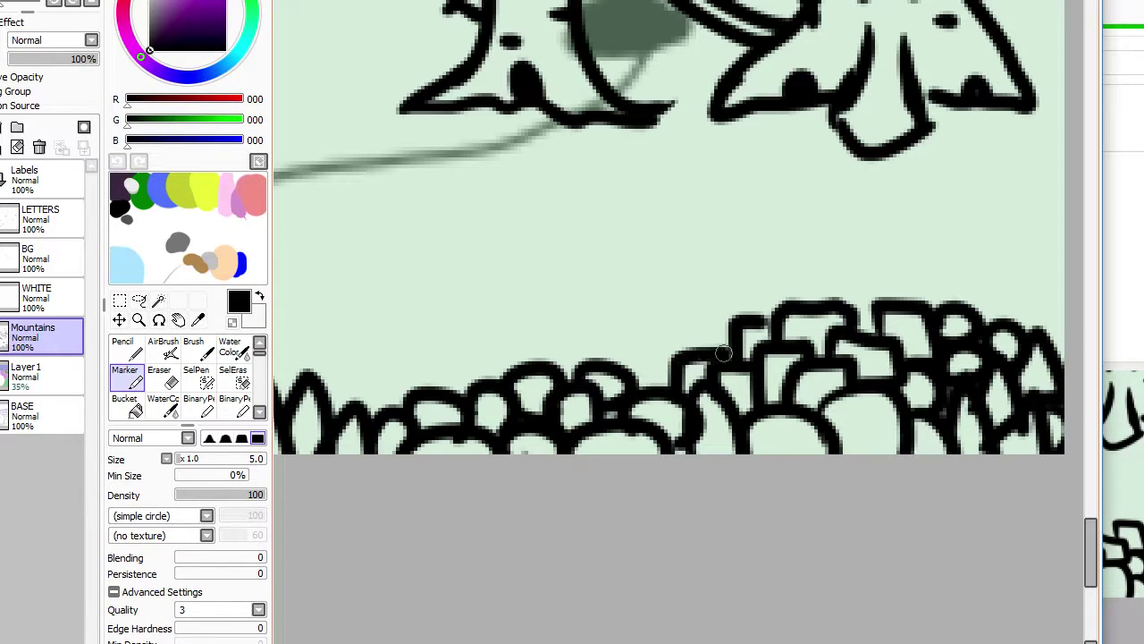
{"action": "key", "text": "ctrl+z"}
Step: Build upper rows of blocks onto the southeastern stack, ending in two blocks at its peak
{"action": "mouse_move", "coordinate": [679, 388]}
{"action": "left_mouse_down"}
{"action": "mouse_move", "coordinate": [729, 340]}
{"action": "mouse_move", "coordinate": [733, 328]}
{"action": "mouse_move", "coordinate": [702, 326]}
{"action": "mouse_move", "coordinate": [733, 295]}
{"action": "mouse_move", "coordinate": [751, 293]}
{"action": "mouse_move", "coordinate": [757, 322]}
{"action": "mouse_move", "coordinate": [789, 312]}
{"action": "mouse_move", "coordinate": [744, 297]}
{"action": "mouse_move", "coordinate": [757, 274]}
{"action": "mouse_move", "coordinate": [789, 273]}
{"action": "mouse_move", "coordinate": [795, 301]}
{"action": "mouse_move", "coordinate": [803, 290]}
{"action": "mouse_move", "coordinate": [852, 299]}
{"action": "mouse_move", "coordinate": [832, 279]}
{"action": "mouse_move", "coordinate": [882, 273]}
{"action": "mouse_move", "coordinate": [884, 301]}
{"action": "mouse_move", "coordinate": [897, 280]}
{"action": "mouse_move", "coordinate": [927, 284]}
{"action": "left_mouse_up"}
{"action": "mouse_move", "coordinate": [857, 266]}
{"action": "left_mouse_down"}
{"action": "mouse_move", "coordinate": [896, 235]}
{"action": "mouse_move", "coordinate": [907, 237]}
{"action": "mouse_move", "coordinate": [912, 270]}
{"action": "left_mouse_up"}
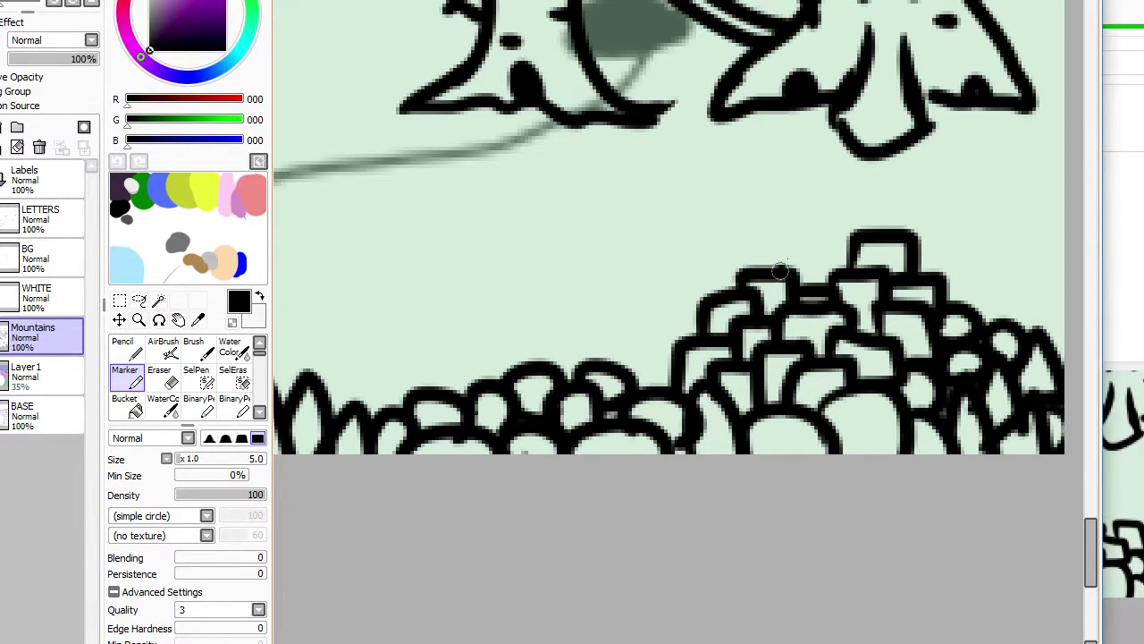
{"action": "mouse_move", "coordinate": [781, 271]}
{"action": "left_mouse_down"}
{"action": "mouse_move", "coordinate": [838, 247]}
{"action": "mouse_move", "coordinate": [779, 258]}
{"action": "mouse_move", "coordinate": [838, 251]}
{"action": "left_mouse_up"}
{"action": "key", "text": "ctrl+z"}
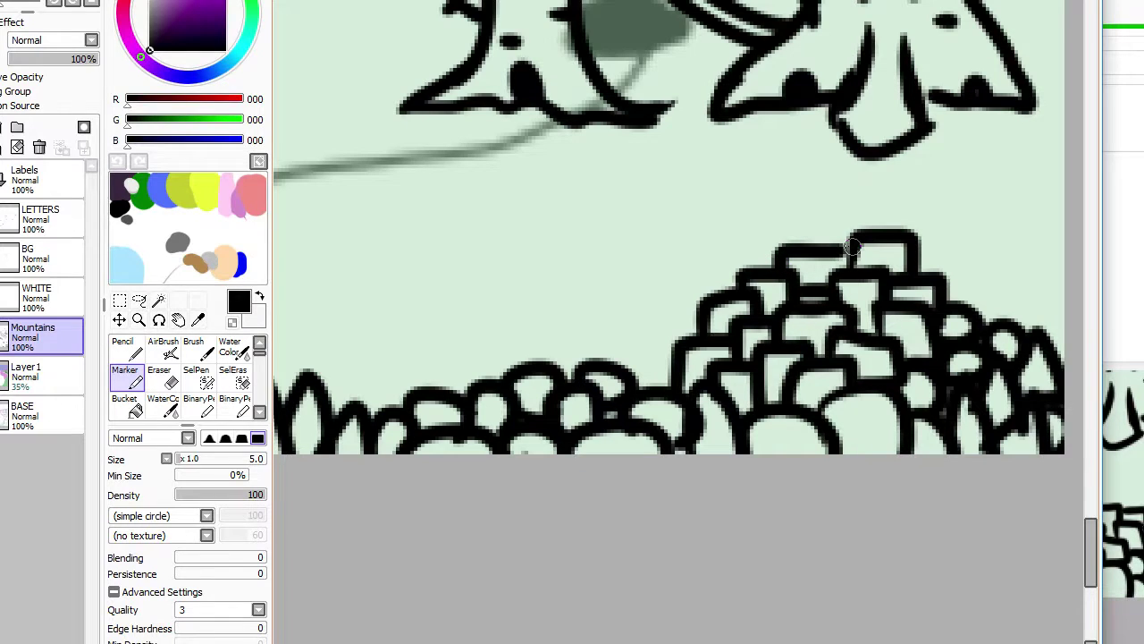
Step: Add further outlines along the western slope of the southeastern block stack
{"action": "scroll", "coordinate": [848, 245], "scroll_direction": "down", "scroll_amount": 6}
{"action": "scroll", "coordinate": [831, 238], "scroll_direction": "up", "scroll_amount": 3}
{"action": "scroll", "coordinate": [829, 237], "scroll_direction": "down", "scroll_amount": 2}
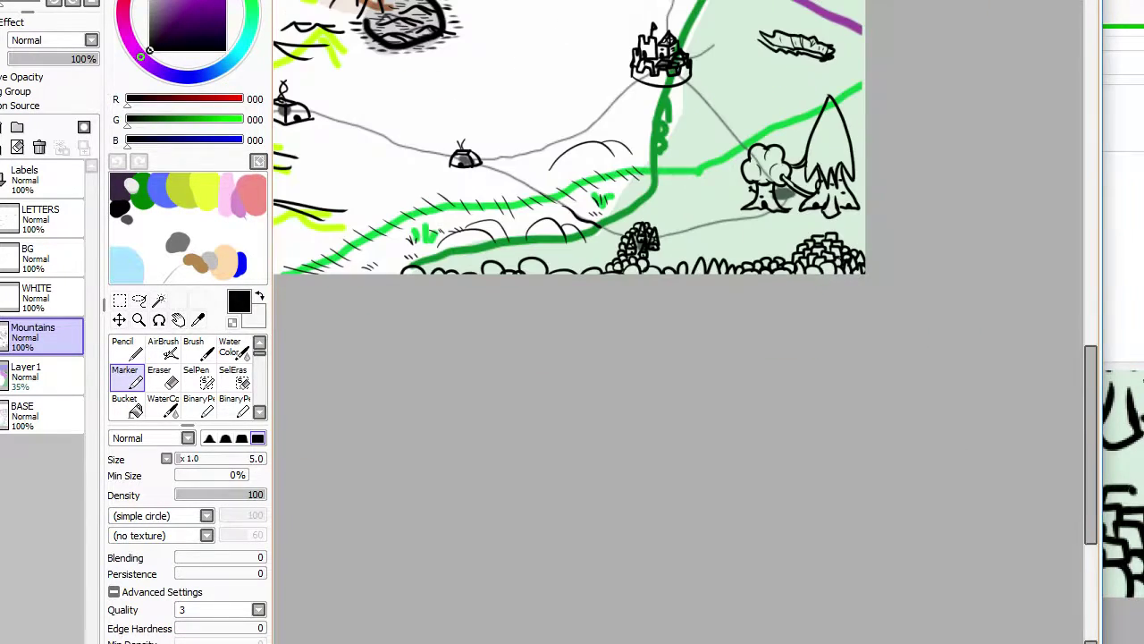
{"action": "scroll", "coordinate": [839, 249], "scroll_direction": "down", "scroll_amount": 3}
{"action": "scroll", "coordinate": [837, 246], "scroll_direction": "up", "scroll_amount": 8}
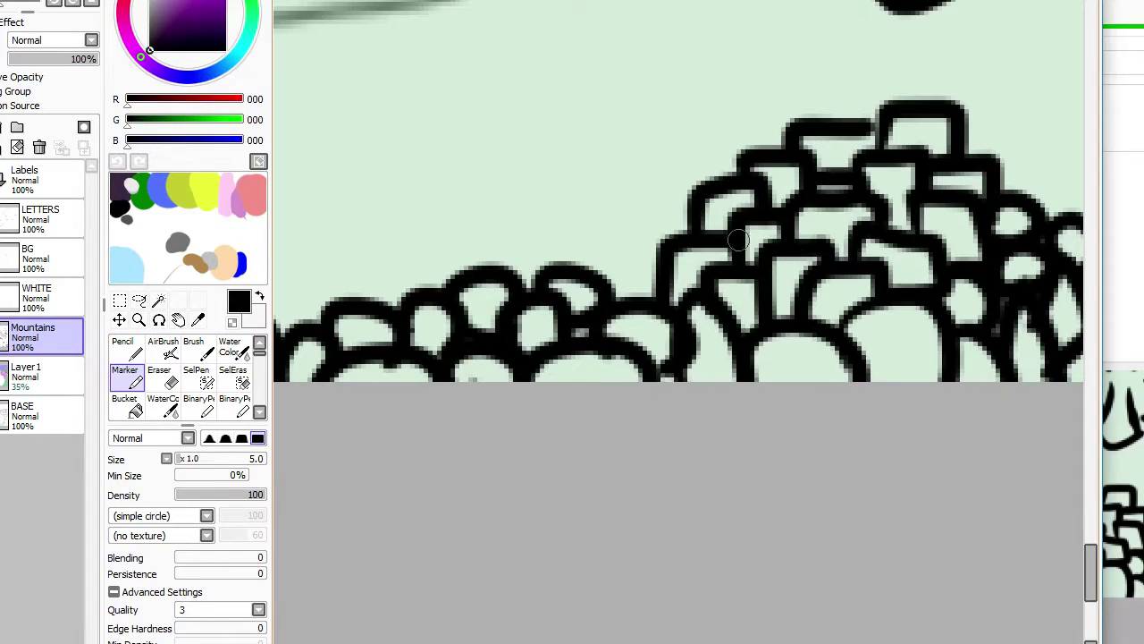
{"action": "mouse_move", "coordinate": [597, 275]}
{"action": "left_mouse_down"}
{"action": "mouse_move", "coordinate": [658, 252]}
{"action": "mouse_move", "coordinate": [660, 201]}
{"action": "mouse_move", "coordinate": [692, 212]}
{"action": "mouse_move", "coordinate": [700, 178]}
{"action": "mouse_move", "coordinate": [659, 200]}
{"action": "mouse_move", "coordinate": [686, 133]}
{"action": "mouse_move", "coordinate": [707, 182]}
{"action": "mouse_move", "coordinate": [728, 130]}
{"action": "mouse_move", "coordinate": [748, 138]}
{"action": "mouse_move", "coordinate": [773, 124]}
{"action": "mouse_move", "coordinate": [767, 143]}
{"action": "mouse_move", "coordinate": [781, 104]}
{"action": "mouse_move", "coordinate": [804, 125]}
{"action": "left_mouse_up"}
Step: Inspect the whole map and the northern coast east of Ak-Tel-Nadir' Lamar for empty spots
{"action": "scroll", "coordinate": [709, 306], "scroll_direction": "down", "scroll_amount": 7}
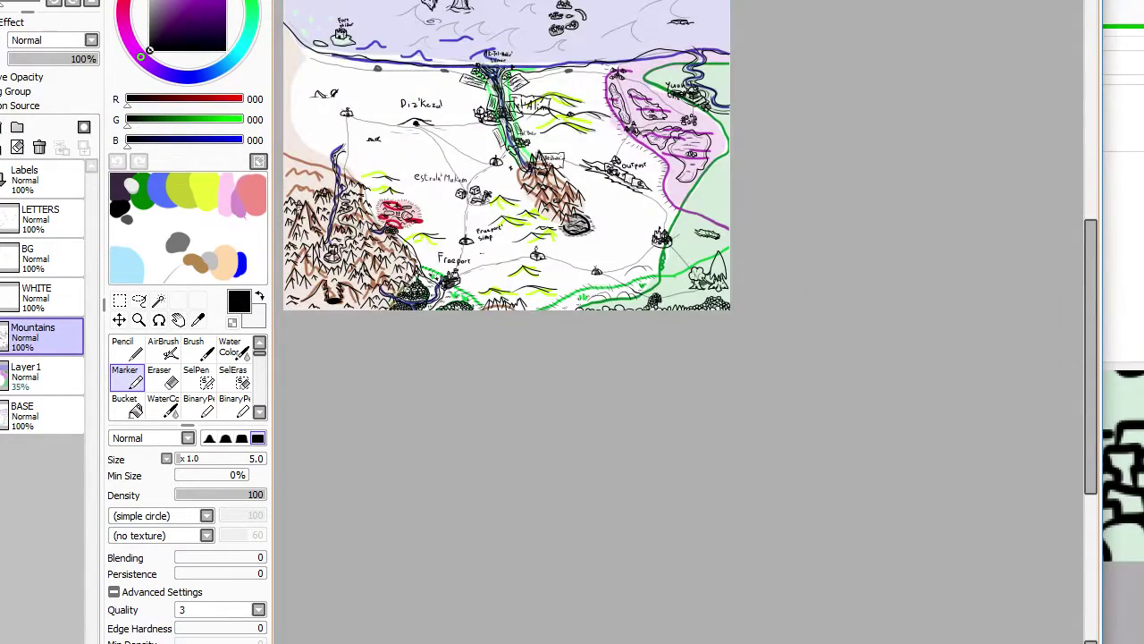
{"action": "scroll", "coordinate": [518, 48], "scroll_direction": "up", "scroll_amount": 3}
{"action": "scroll", "coordinate": [582, 172], "scroll_direction": "down", "scroll_amount": 3}
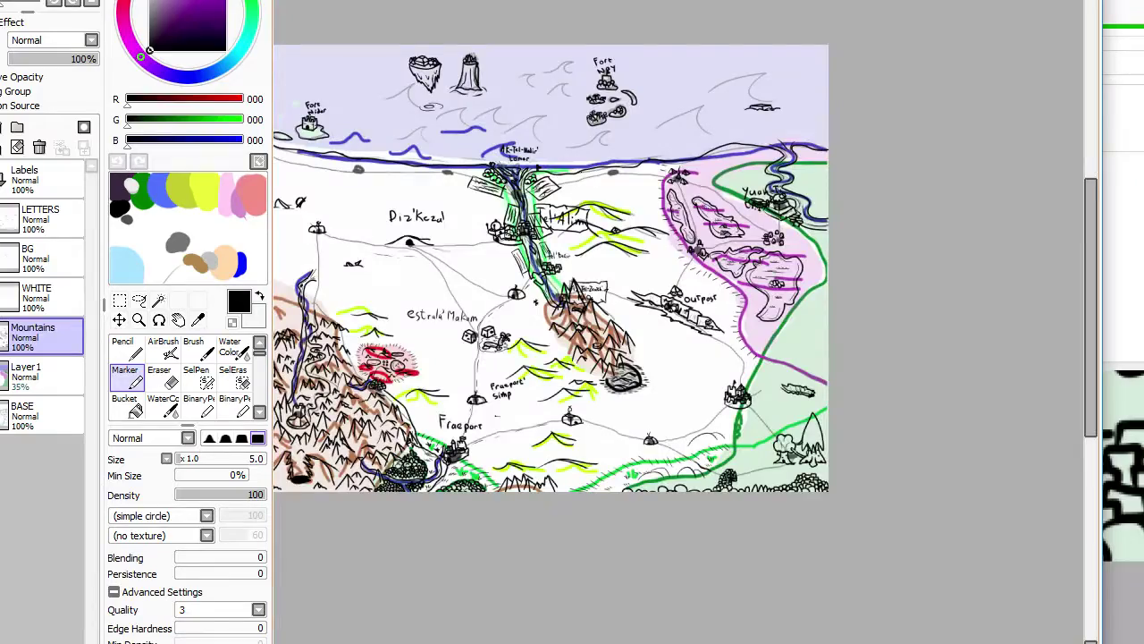
{"action": "scroll", "coordinate": [581, 172], "scroll_direction": "up", "scroll_amount": 4}
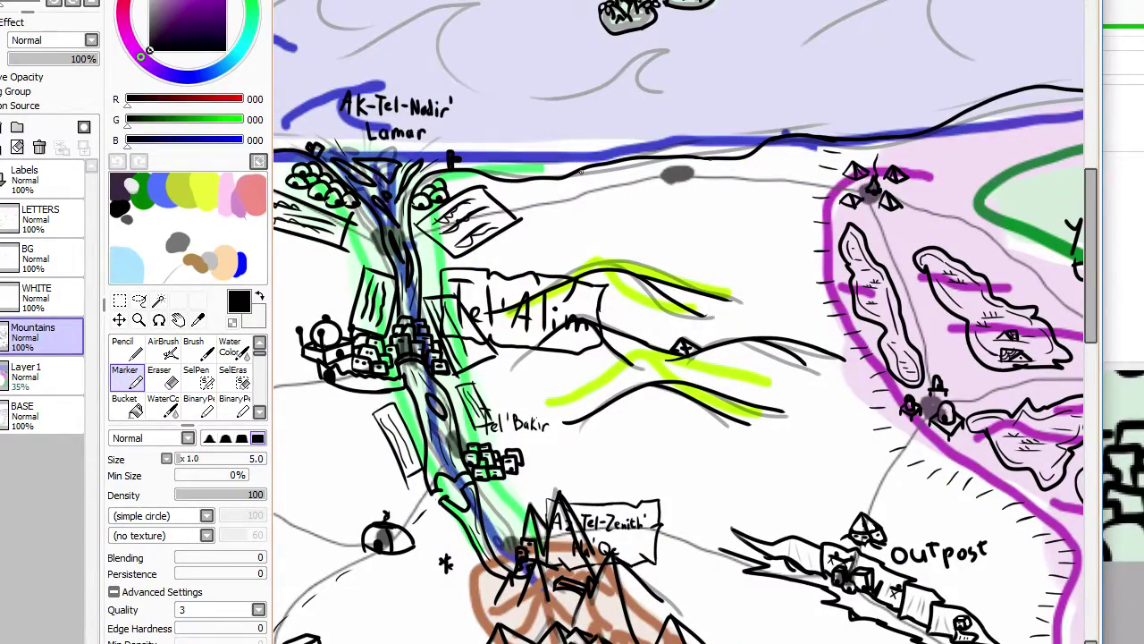
{"action": "scroll", "coordinate": [582, 172], "scroll_direction": "down", "scroll_amount": 1}
{"action": "scroll", "coordinate": [581, 172], "scroll_direction": "up", "scroll_amount": 1}
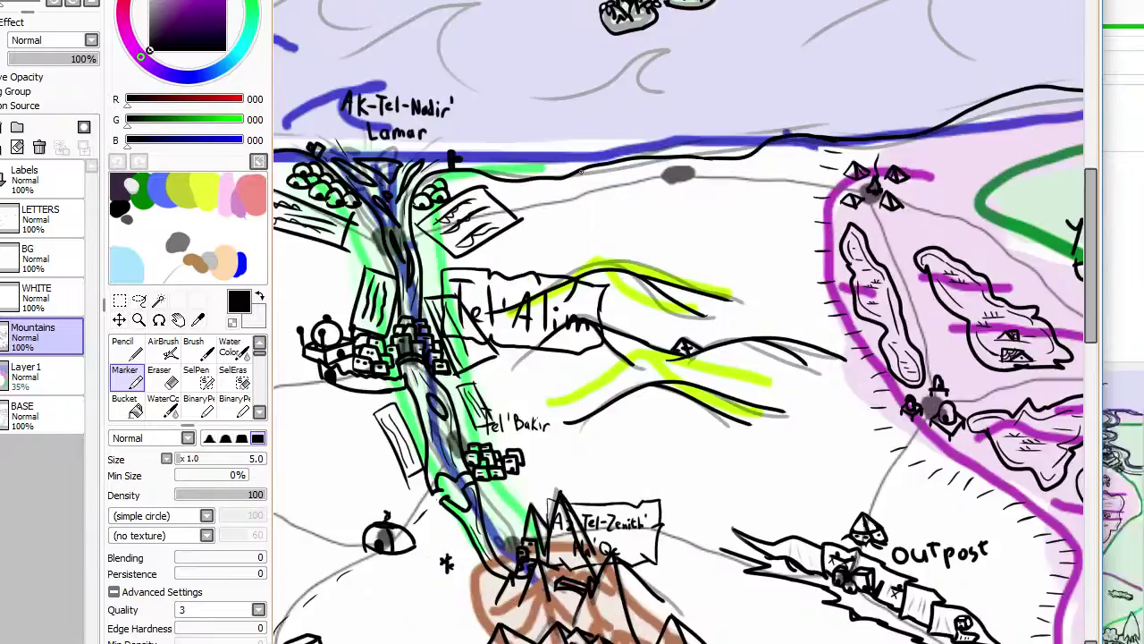
{"action": "scroll", "coordinate": [581, 171], "scroll_direction": "down", "scroll_amount": 6}
{"action": "scroll", "coordinate": [581, 172], "scroll_direction": "up", "scroll_amount": 5}
{"action": "scroll", "coordinate": [637, 166], "scroll_direction": "up", "scroll_amount": 3}
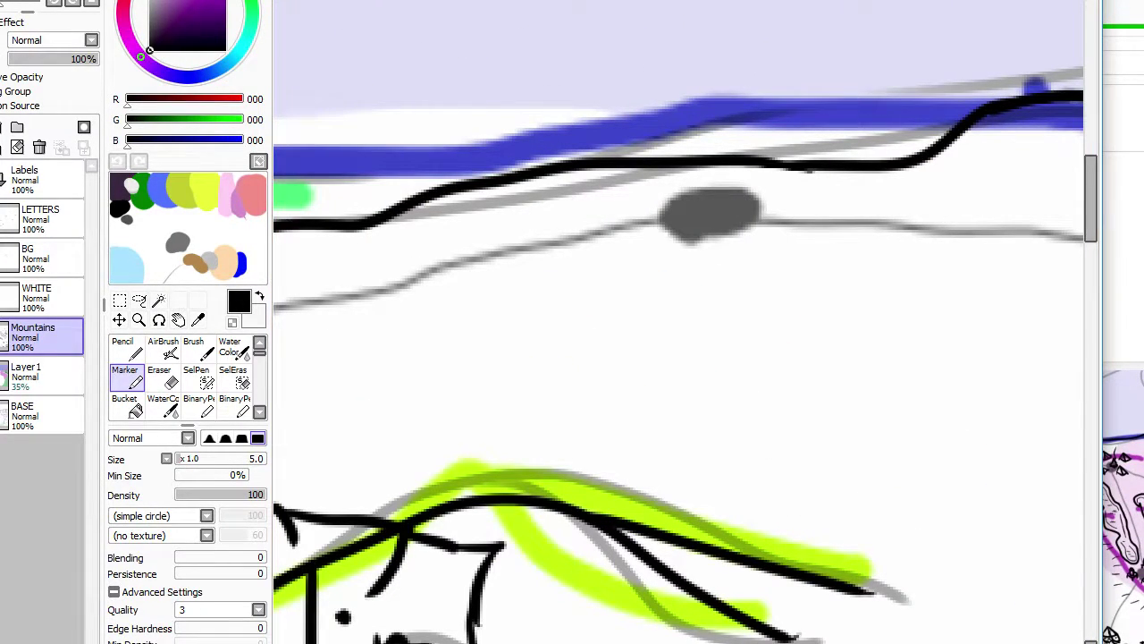
Step: Check the recording window in Open Broadcaster Software and return to the map drawing
{"action": "key", "text": "alt+Tab"}
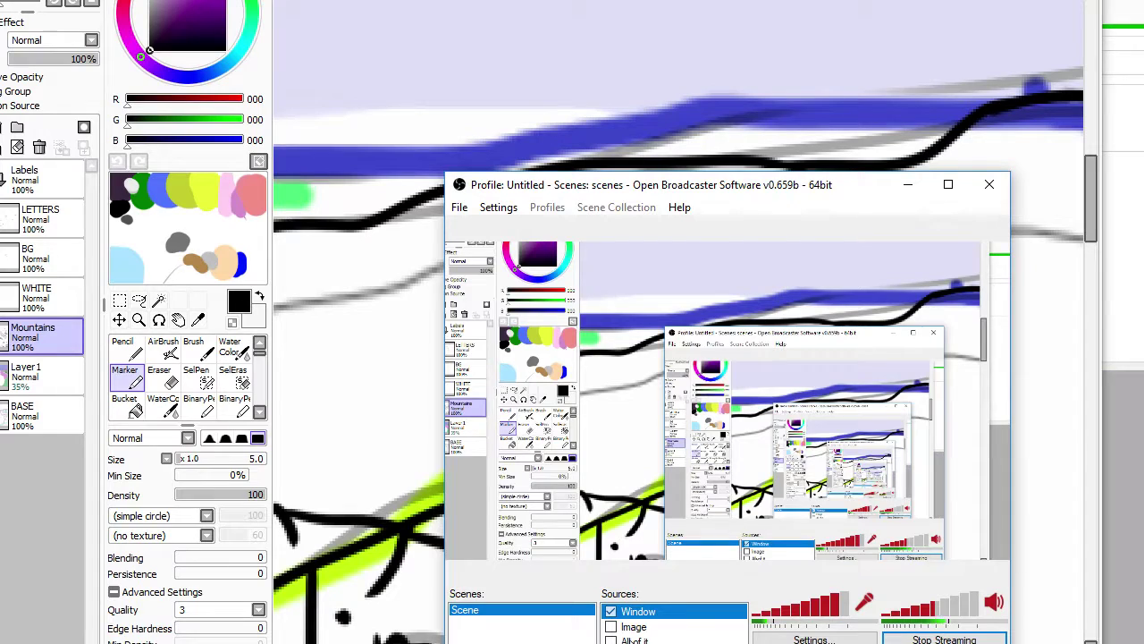
{"action": "left_click", "coordinate": [389, 469]}
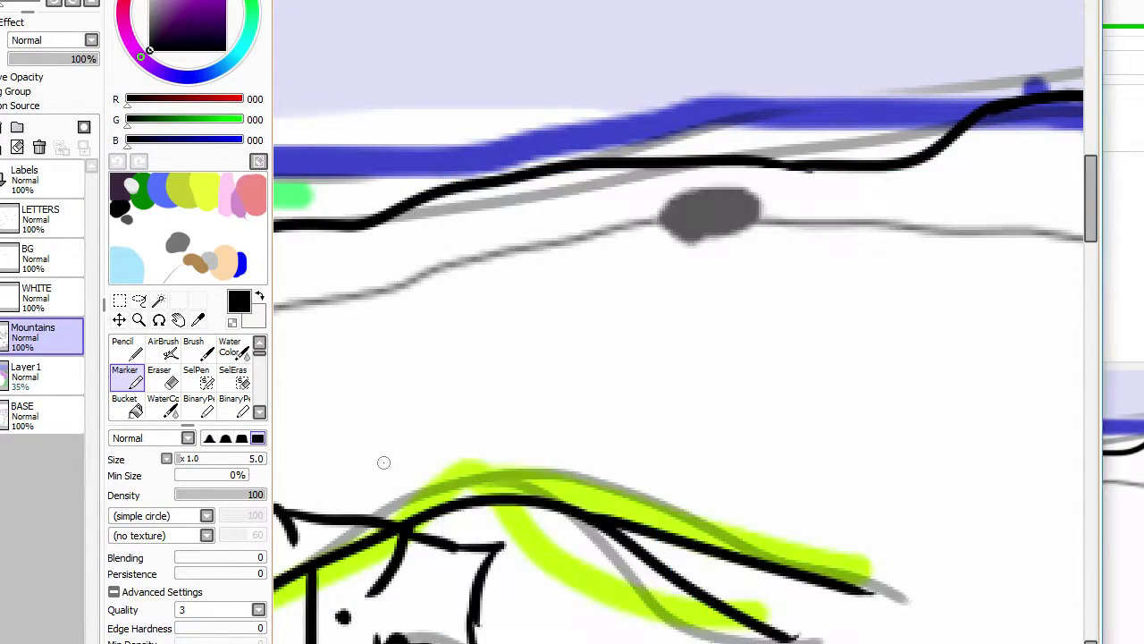
Step: Draw a small hexagonal top just west of the grey marker on the northern coast road
{"action": "scroll", "coordinate": [412, 434], "scroll_direction": "down", "scroll_amount": 2}
{"action": "scroll", "coordinate": [524, 363], "scroll_direction": "up", "scroll_amount": 2}
{"action": "scroll", "coordinate": [522, 335], "scroll_direction": "up", "scroll_amount": 2}
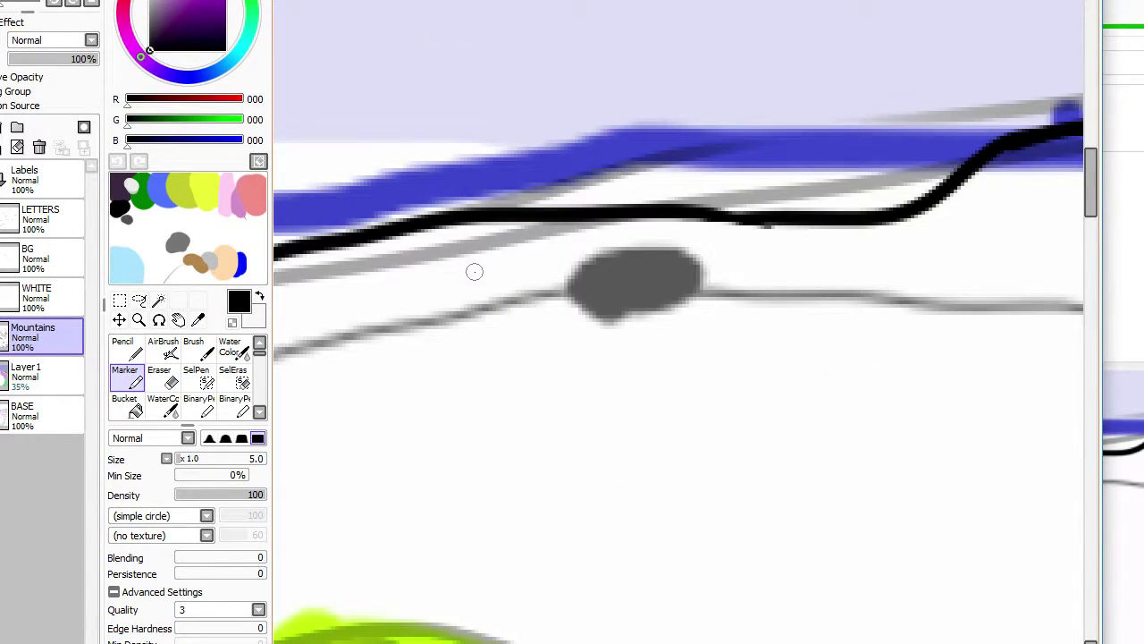
{"action": "mouse_move", "coordinate": [489, 262]}
{"action": "left_mouse_down"}
{"action": "mouse_move", "coordinate": [520, 280]}
{"action": "mouse_move", "coordinate": [573, 265]}
{"action": "mouse_move", "coordinate": [553, 280]}
{"action": "mouse_move", "coordinate": [584, 257]}
{"action": "left_mouse_up"}
{"action": "mouse_move", "coordinate": [494, 262]}
{"action": "left_mouse_down"}
{"action": "mouse_move", "coordinate": [552, 241]}
{"action": "mouse_move", "coordinate": [585, 259]}
{"action": "left_mouse_up"}
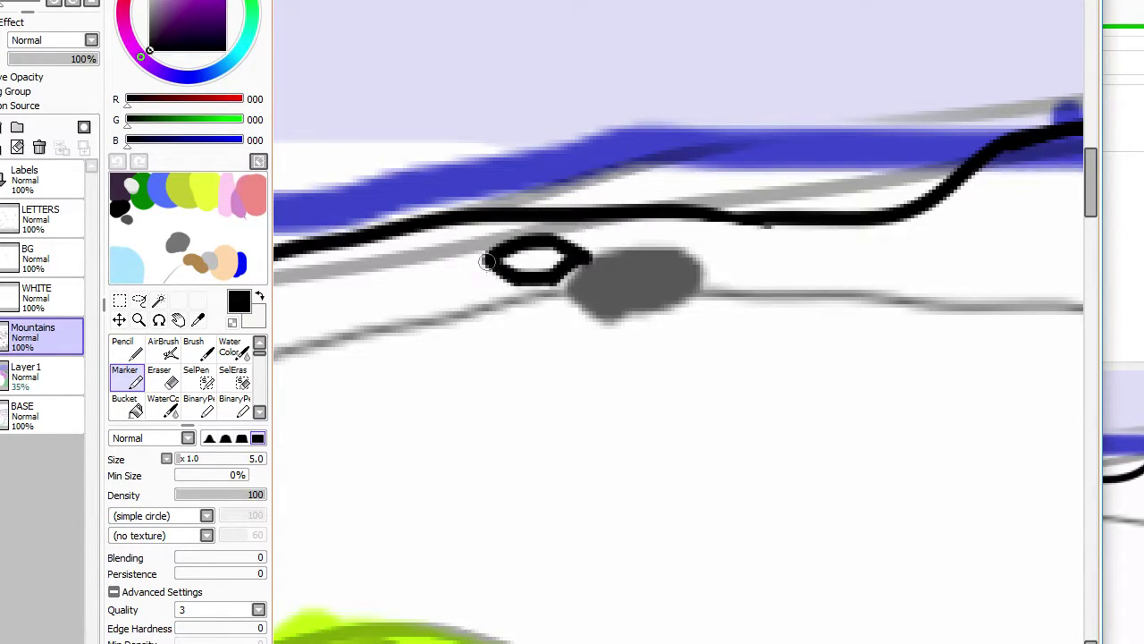
Step: Give the hexagon vertical sides, a base and two inner edges to form a short column
{"action": "left_click_drag", "start_coordinate": [483, 257], "coordinate": [493, 332]}
{"action": "key", "text": "ctrl+z"}
{"action": "mouse_move", "coordinate": [491, 264]}
{"action": "left_mouse_down"}
{"action": "mouse_move", "coordinate": [495, 316]}
{"action": "mouse_move", "coordinate": [516, 324]}
{"action": "mouse_move", "coordinate": [494, 317]}
{"action": "mouse_move", "coordinate": [517, 332]}
{"action": "mouse_move", "coordinate": [591, 304]}
{"action": "left_mouse_up"}
{"action": "key", "text": "ctrl+z"}
{"action": "left_click_drag", "start_coordinate": [590, 259], "coordinate": [587, 324]}
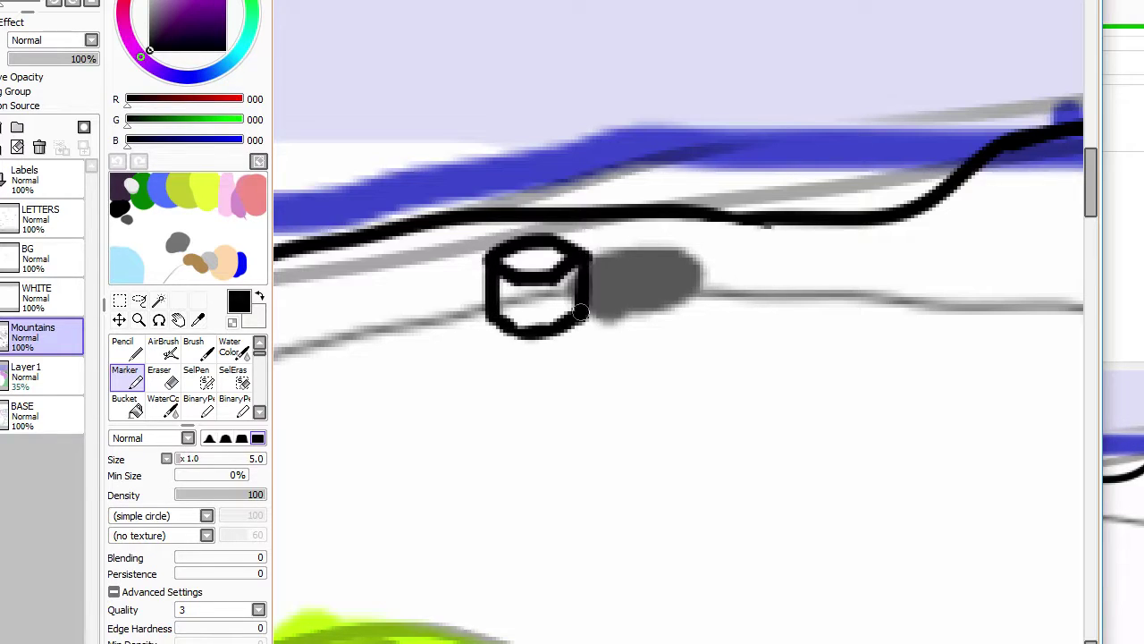
{"action": "left_click_drag", "start_coordinate": [545, 285], "coordinate": [547, 329]}
{"action": "left_click_drag", "start_coordinate": [520, 279], "coordinate": [520, 331]}
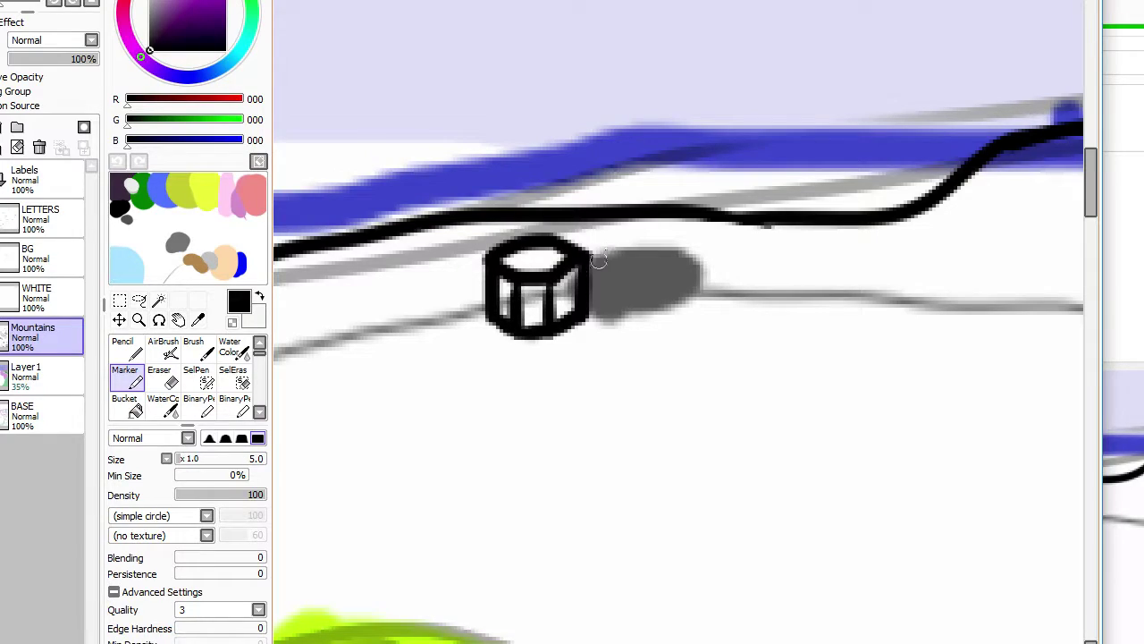
Step: Draw a taller hexagonal column behind the first one, overlapping the coastline, with its vertical edges and base
{"action": "mouse_move", "coordinate": [531, 216]}
{"action": "left_mouse_down"}
{"action": "mouse_move", "coordinate": [534, 164]}
{"action": "mouse_move", "coordinate": [601, 185]}
{"action": "mouse_move", "coordinate": [629, 166]}
{"action": "left_mouse_up"}
{"action": "mouse_move", "coordinate": [537, 167]}
{"action": "left_mouse_down"}
{"action": "mouse_move", "coordinate": [566, 143]}
{"action": "mouse_move", "coordinate": [592, 142]}
{"action": "mouse_move", "coordinate": [628, 166]}
{"action": "left_mouse_up"}
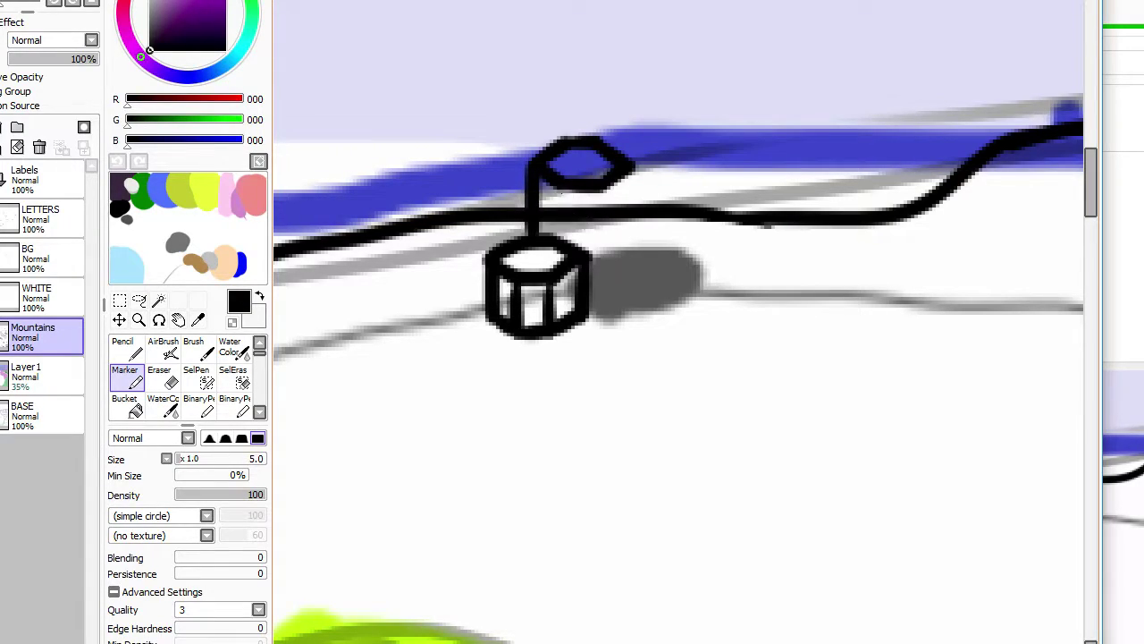
{"action": "left_click_drag", "start_coordinate": [556, 184], "coordinate": [557, 239]}
{"action": "mouse_move", "coordinate": [594, 175]}
{"action": "left_mouse_down"}
{"action": "mouse_move", "coordinate": [592, 270]}
{"action": "mouse_move", "coordinate": [629, 250]}
{"action": "left_mouse_up"}
{"action": "left_click_drag", "start_coordinate": [631, 168], "coordinate": [633, 241]}
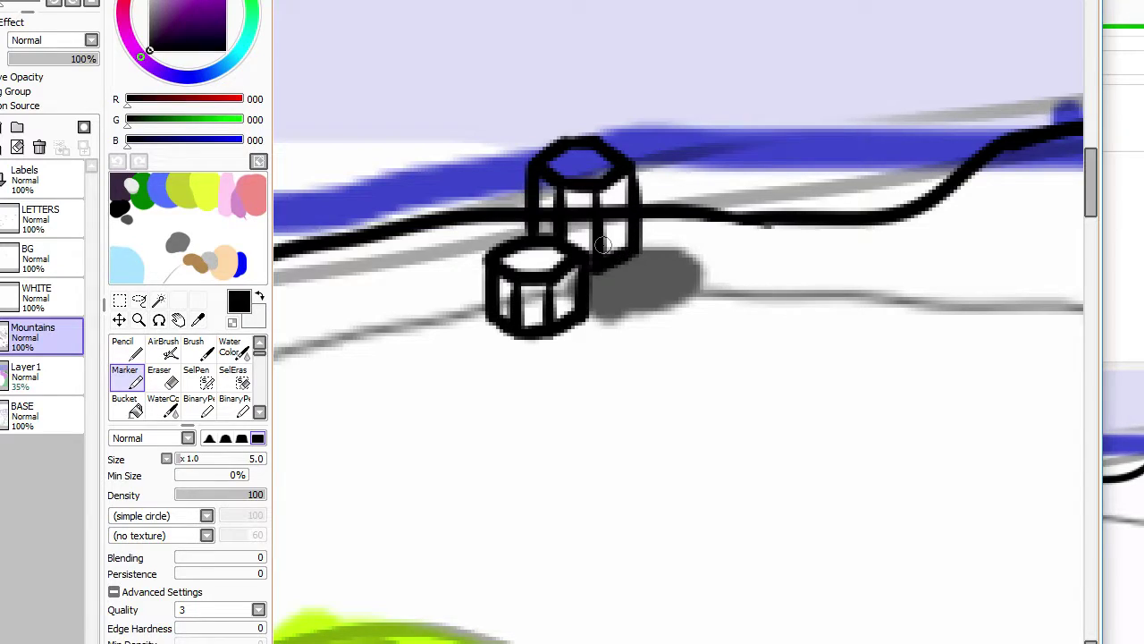
{"action": "scroll", "coordinate": [529, 204], "scroll_direction": "down", "scroll_amount": 1}
{"action": "scroll", "coordinate": [528, 204], "scroll_direction": "up", "scroll_amount": 2}
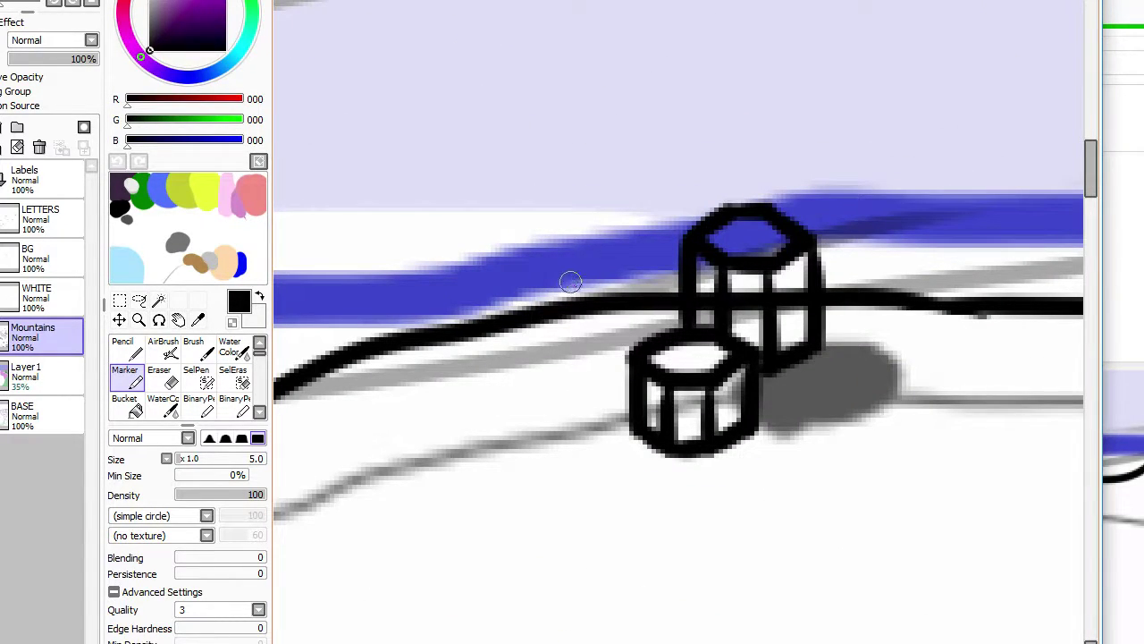
Step: Draw the left side, base and front edges of a third, taller column west of the other two, crossing the coastline
{"action": "mouse_move", "coordinate": [572, 215]}
{"action": "left_mouse_down"}
{"action": "mouse_move", "coordinate": [577, 347]}
{"action": "mouse_move", "coordinate": [614, 356]}
{"action": "left_mouse_up"}
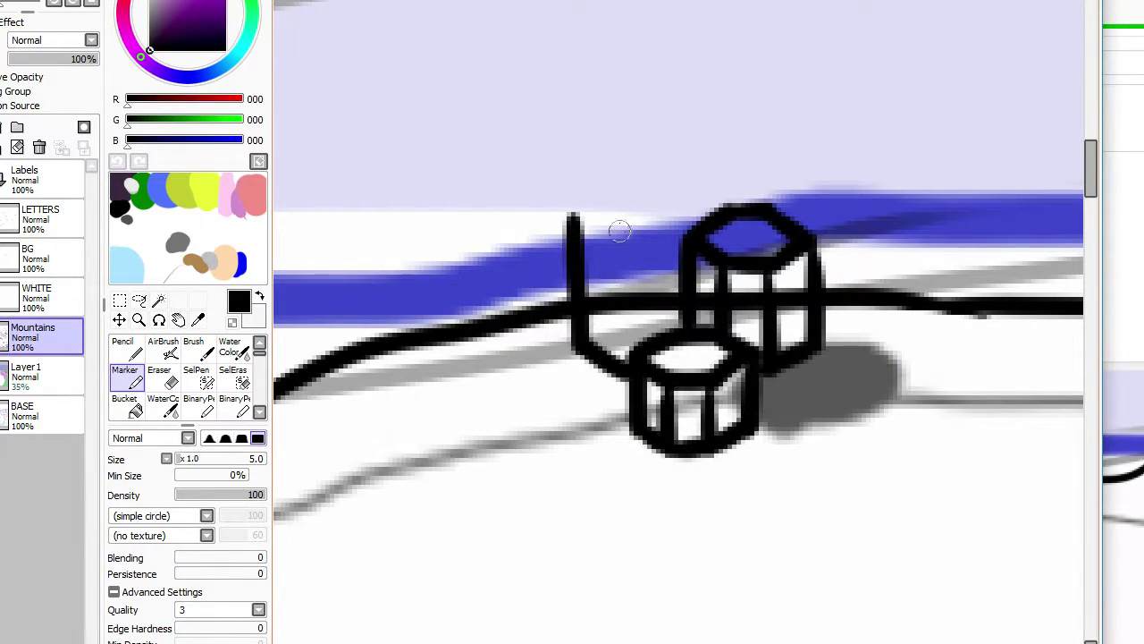
{"action": "left_click_drag", "start_coordinate": [620, 230], "coordinate": [617, 353]}
{"action": "mouse_move", "coordinate": [668, 231]}
{"action": "left_mouse_down"}
{"action": "mouse_move", "coordinate": [668, 289]}
{"action": "mouse_move", "coordinate": [664, 245]}
{"action": "mouse_move", "coordinate": [703, 204]}
{"action": "left_mouse_up"}
{"action": "left_click_drag", "start_coordinate": [610, 222], "coordinate": [665, 229]}
{"action": "key", "text": "ctrl+z"}
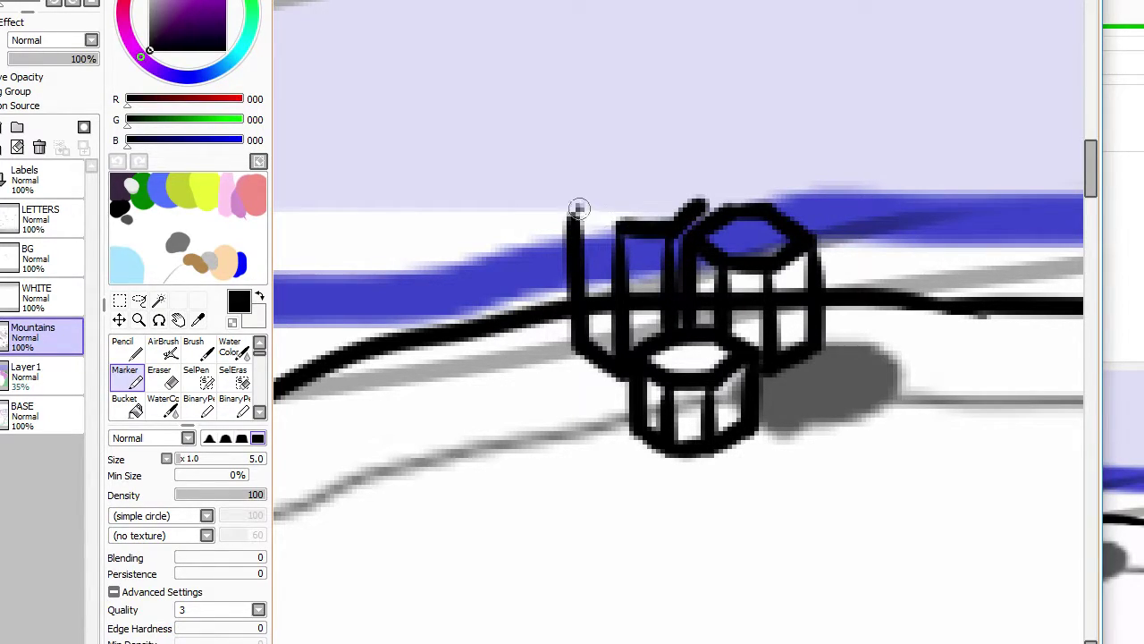
{"action": "key", "text": "ctrl+z"}
Step: Thicken the third column's left side and close its hexagonal top with a rear rim
{"action": "mouse_move", "coordinate": [579, 208]}
{"action": "left_mouse_down"}
{"action": "mouse_move", "coordinate": [619, 227]}
{"action": "mouse_move", "coordinate": [585, 212]}
{"action": "mouse_move", "coordinate": [581, 263]}
{"action": "left_mouse_up"}
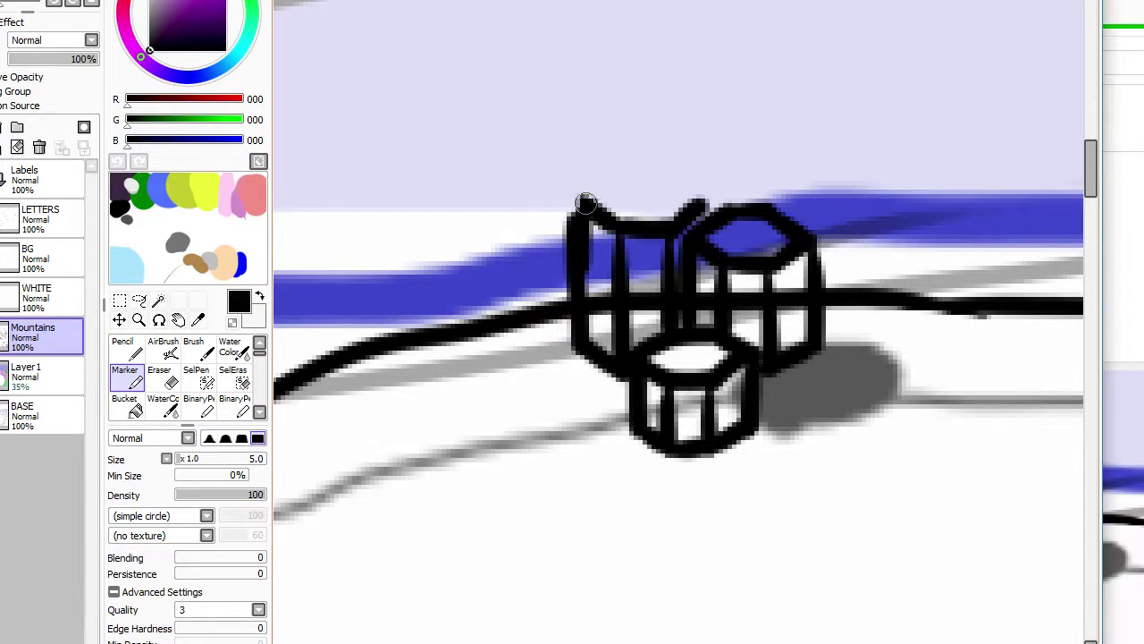
{"action": "mouse_move", "coordinate": [585, 202]}
{"action": "left_mouse_down"}
{"action": "mouse_move", "coordinate": [617, 175]}
{"action": "mouse_move", "coordinate": [670, 182]}
{"action": "left_mouse_up"}
{"action": "scroll", "coordinate": [675, 193], "scroll_direction": "down", "scroll_amount": 4}
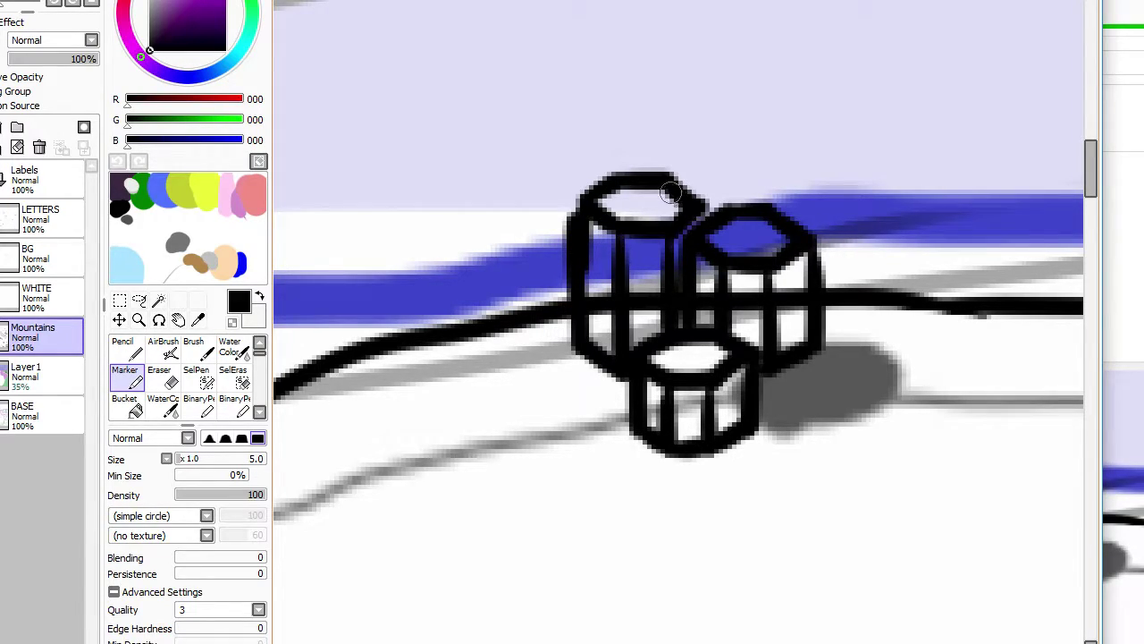
{"action": "scroll", "coordinate": [685, 322], "scroll_direction": "up", "scroll_amount": 2}
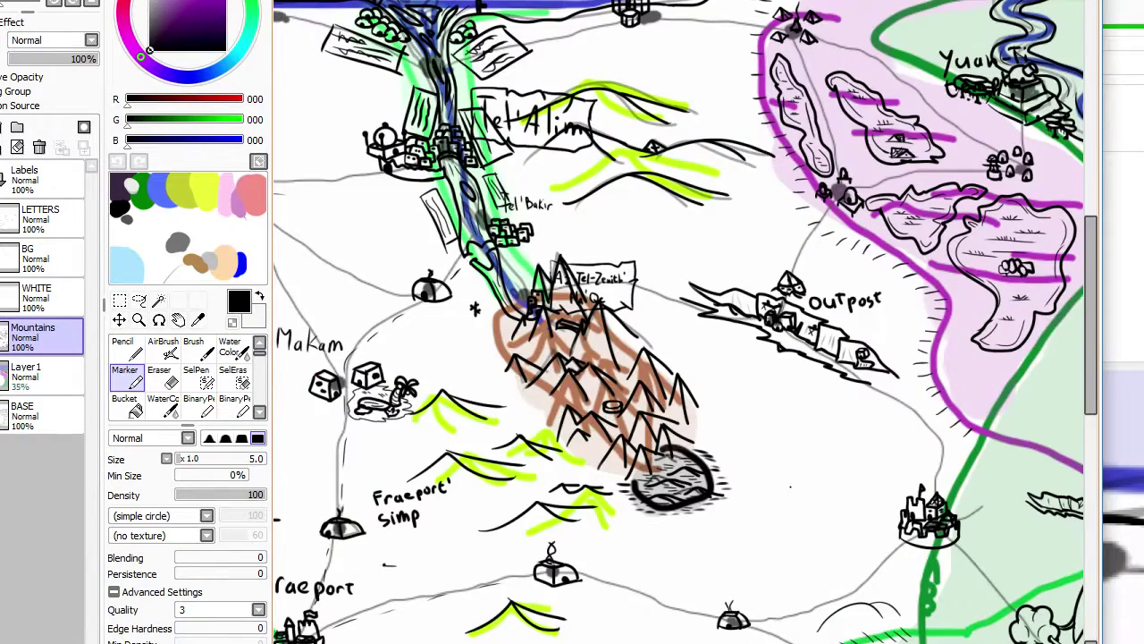
Step: Erase part of the left slope of the northwestern dune in the red area and redraw it as a jagged break
{"action": "key", "text": "alt+Tab"}
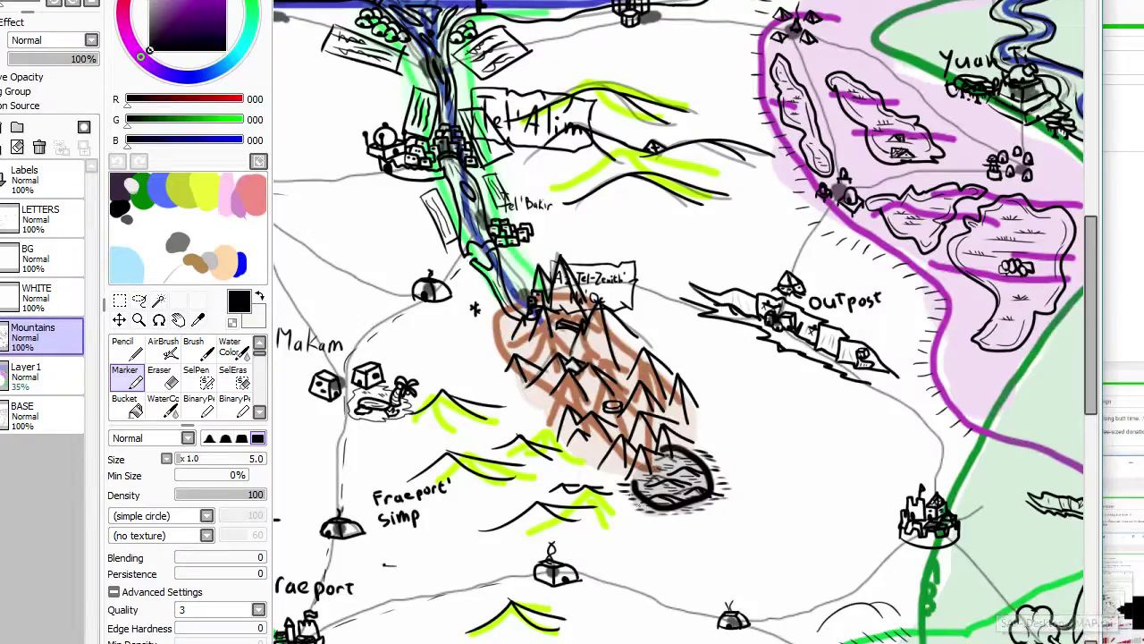
{"action": "scroll", "coordinate": [715, 322], "scroll_direction": "down", "scroll_amount": 5}
{"action": "scroll", "coordinate": [716, 322], "scroll_direction": "up", "scroll_amount": 5}
{"action": "scroll", "coordinate": [551, 476], "scroll_direction": "down", "scroll_amount": 3}
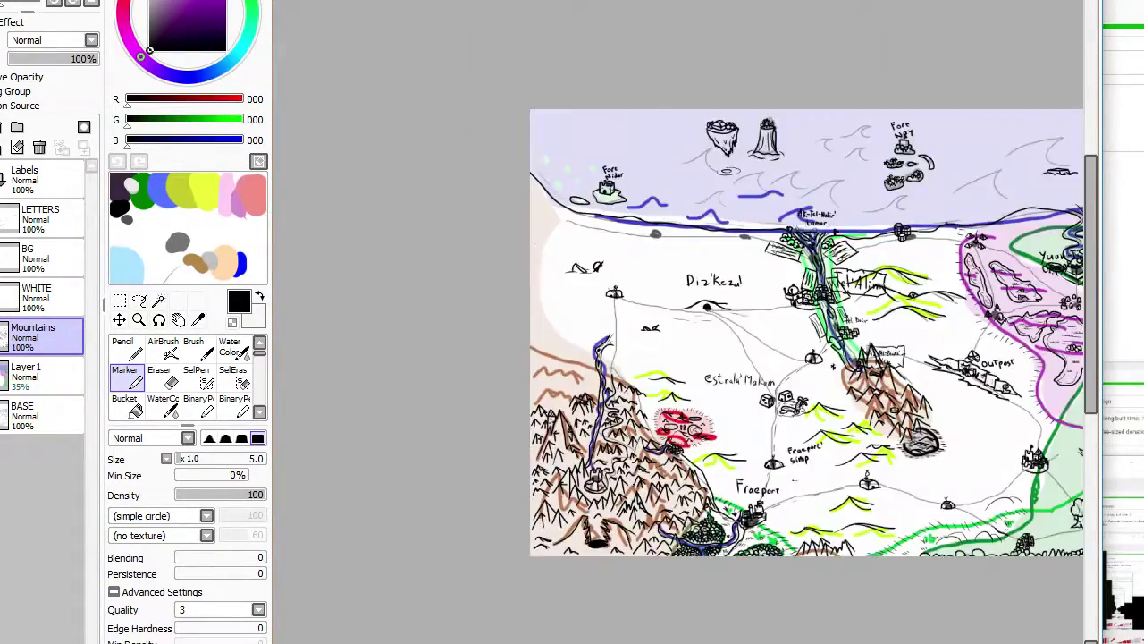
{"action": "scroll", "coordinate": [709, 489], "scroll_direction": "up", "scroll_amount": 6}
{"action": "scroll", "coordinate": [833, 291], "scroll_direction": "down", "scroll_amount": 2}
{"action": "scroll", "coordinate": [727, 150], "scroll_direction": "up", "scroll_amount": 4}
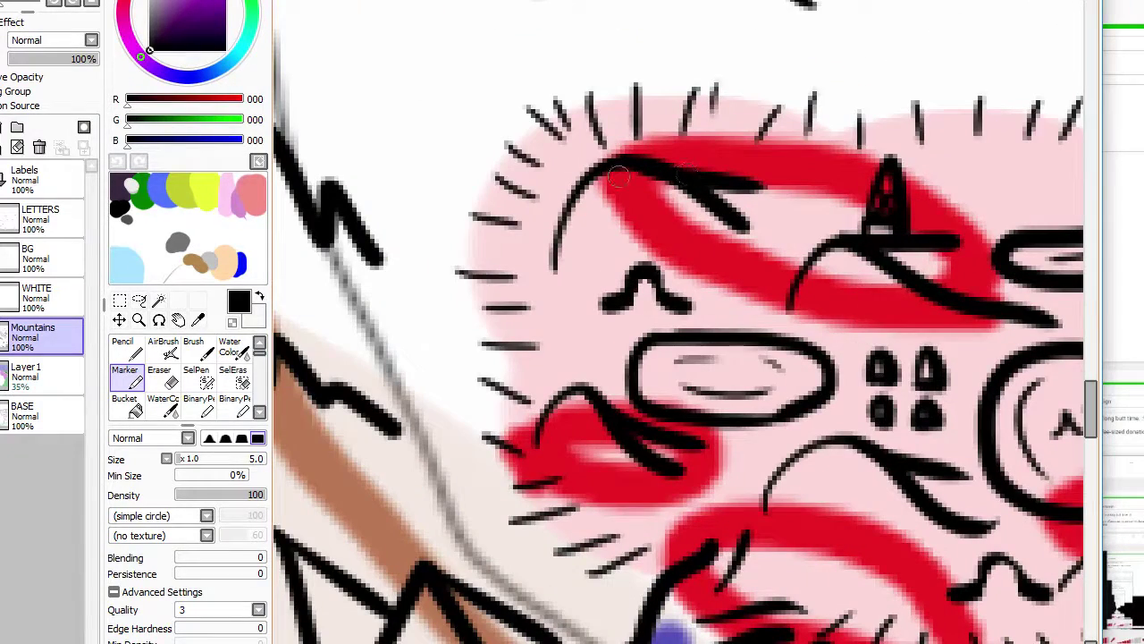
{"action": "key", "text": "e"}
{"action": "mouse_move", "coordinate": [590, 173]}
{"action": "left_mouse_down"}
{"action": "mouse_move", "coordinate": [573, 201]}
{"action": "mouse_move", "coordinate": [607, 215]}
{"action": "mouse_move", "coordinate": [594, 182]}
{"action": "mouse_move", "coordinate": [616, 223]}
{"action": "left_mouse_up"}
{"action": "key", "text": "n"}
{"action": "key", "text": "ctrl+z"}
{"action": "key", "text": "ctrl+z"}
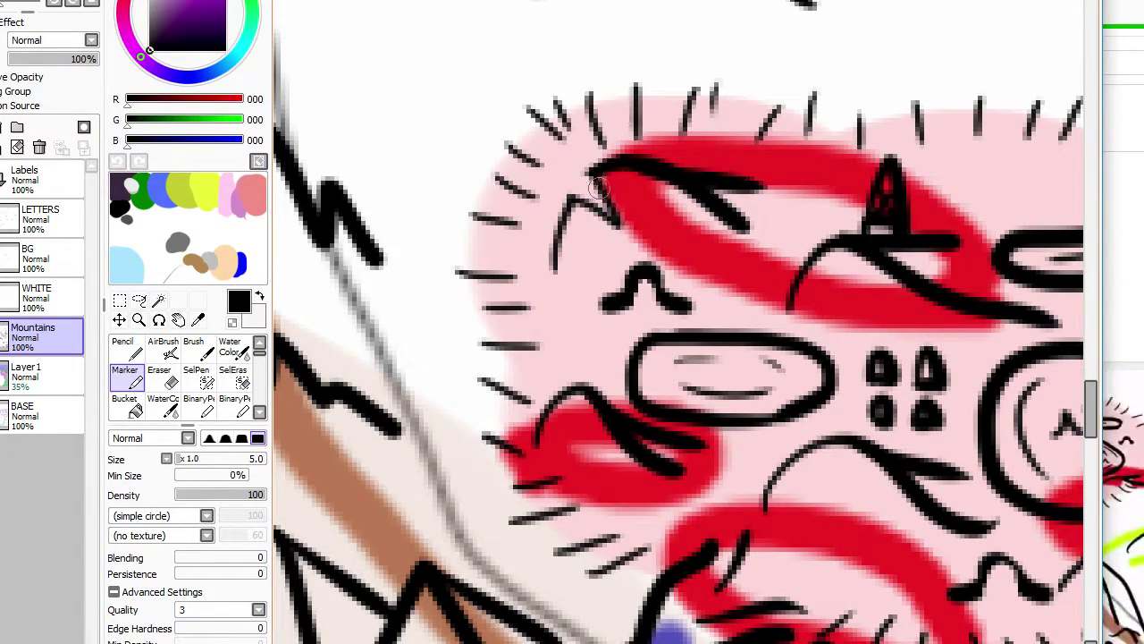
{"action": "left_click_drag", "start_coordinate": [591, 175], "coordinate": [610, 213]}
Step: Break the ridge line of the same northwestern dune with a small jagged notch on its right slope
{"action": "key", "text": "e"}
{"action": "mouse_move", "coordinate": [671, 169]}
{"action": "left_mouse_down"}
{"action": "mouse_move", "coordinate": [683, 185]}
{"action": "mouse_move", "coordinate": [671, 211]}
{"action": "mouse_move", "coordinate": [702, 176]}
{"action": "left_mouse_up"}
{"action": "key", "text": "n"}
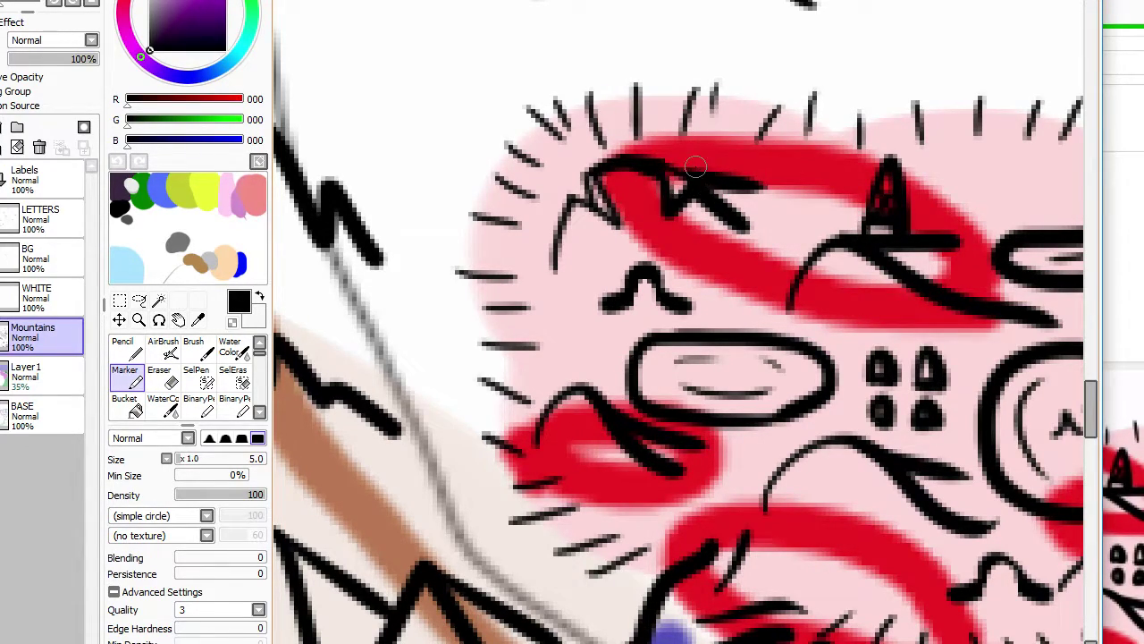
Step: Erase part of the central dune's crest below the four small huts and draw a jagged, triangular break there
{"action": "scroll", "coordinate": [695, 167], "scroll_direction": "down", "scroll_amount": 4}
{"action": "scroll", "coordinate": [784, 212], "scroll_direction": "up", "scroll_amount": 6}
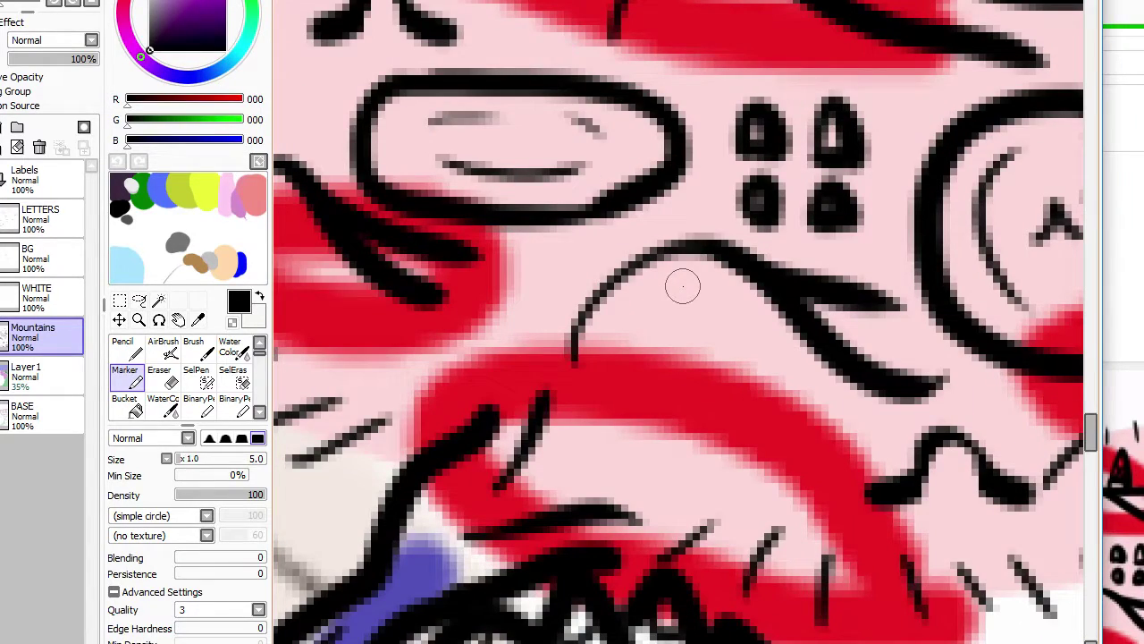
{"action": "key", "text": "e"}
{"action": "mouse_move", "coordinate": [651, 292]}
{"action": "left_mouse_down"}
{"action": "mouse_move", "coordinate": [638, 268]}
{"action": "mouse_move", "coordinate": [639, 281]}
{"action": "mouse_move", "coordinate": [651, 256]}
{"action": "mouse_move", "coordinate": [695, 324]}
{"action": "left_mouse_up"}
{"action": "key", "text": "b"}
{"action": "mouse_move", "coordinate": [682, 254]}
{"action": "left_mouse_down"}
{"action": "mouse_move", "coordinate": [705, 326]}
{"action": "mouse_move", "coordinate": [637, 288]}
{"action": "left_mouse_up"}
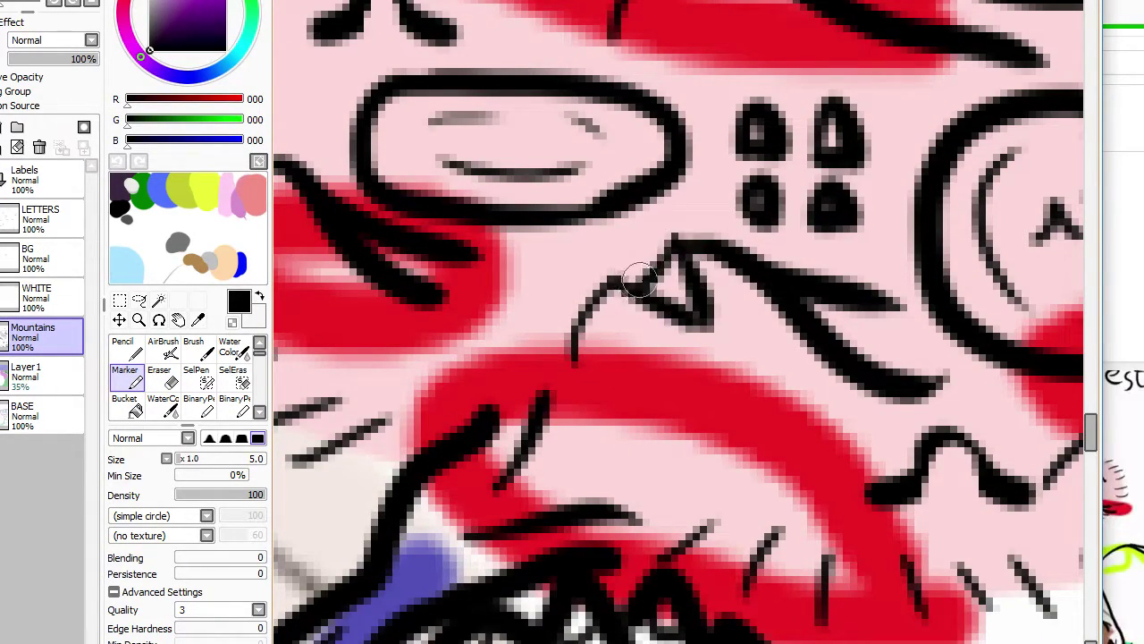
Step: Cut a gap in the crest of the southeastern dune below the round crater and draw a dark notch in it
{"action": "scroll", "coordinate": [758, 394], "scroll_direction": "down", "scroll_amount": 5}
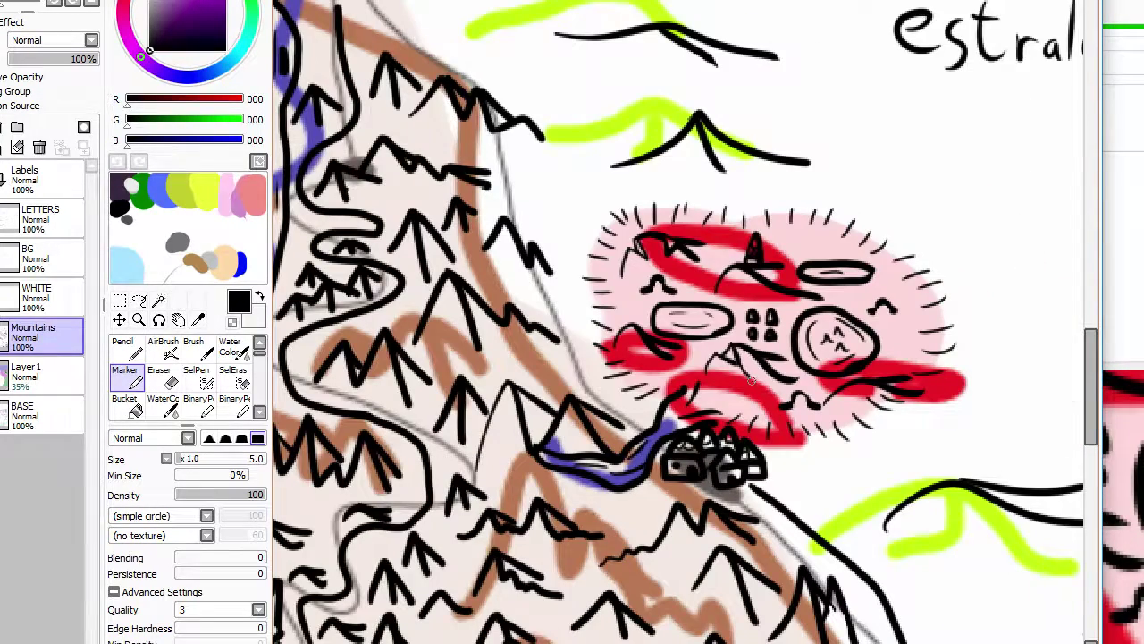
{"action": "scroll", "coordinate": [764, 399], "scroll_direction": "down", "scroll_amount": 2}
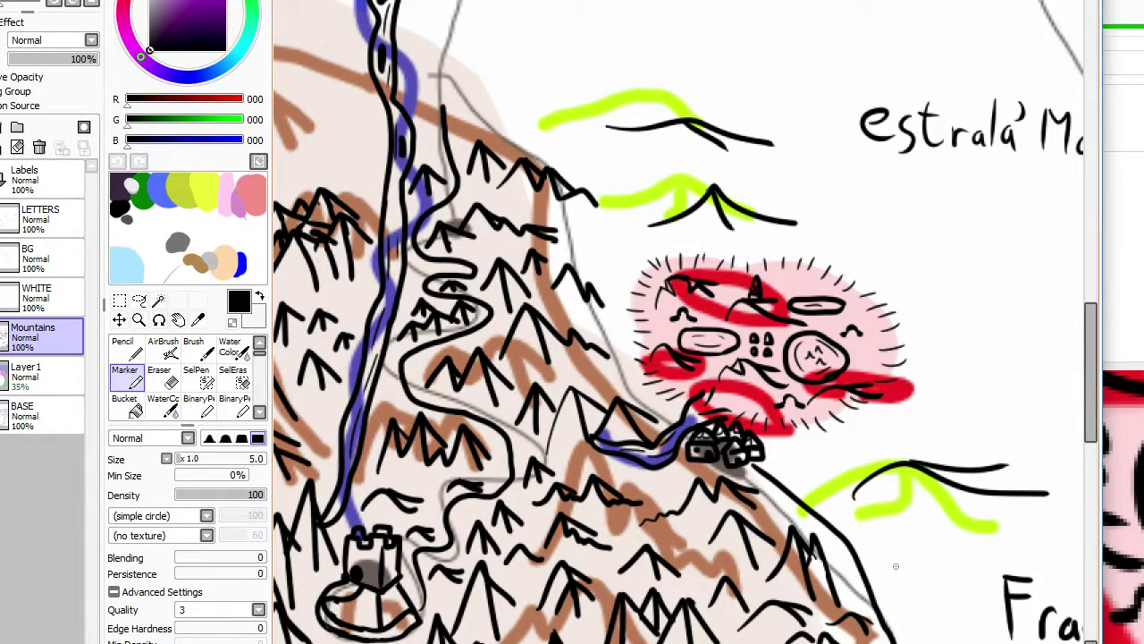
{"action": "scroll", "coordinate": [863, 340], "scroll_direction": "up", "scroll_amount": 3}
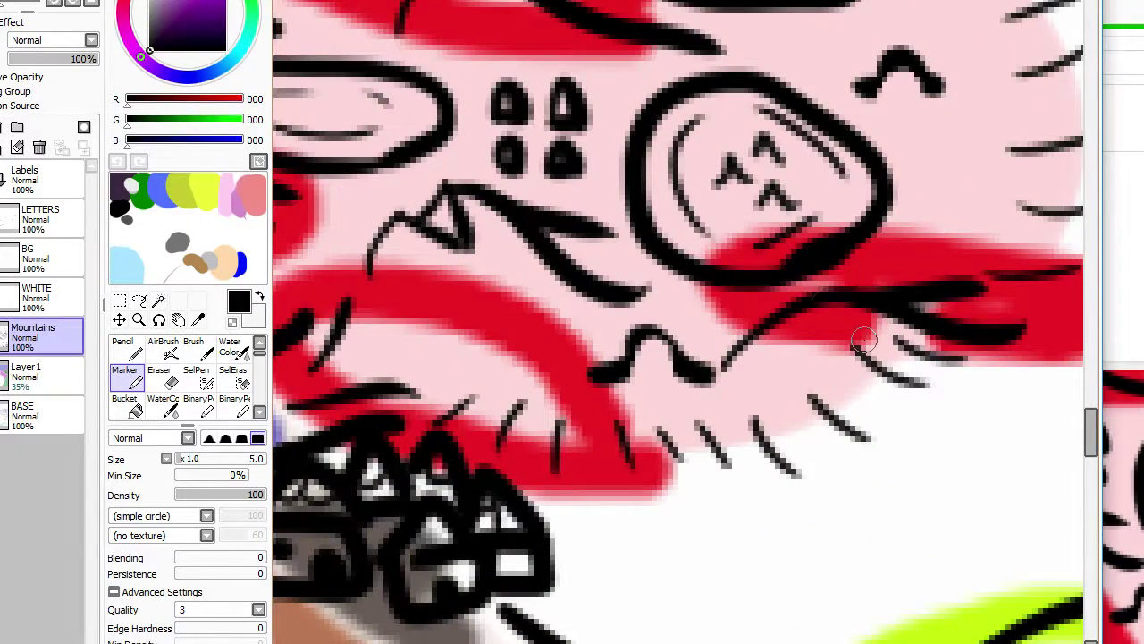
{"action": "key", "text": "e"}
{"action": "mouse_move", "coordinate": [827, 295]}
{"action": "left_mouse_down"}
{"action": "mouse_move", "coordinate": [861, 300]}
{"action": "mouse_move", "coordinate": [853, 343]}
{"action": "left_mouse_up"}
{"action": "key", "text": "m"}
{"action": "left_click_drag", "start_coordinate": [853, 338], "coordinate": [863, 299]}
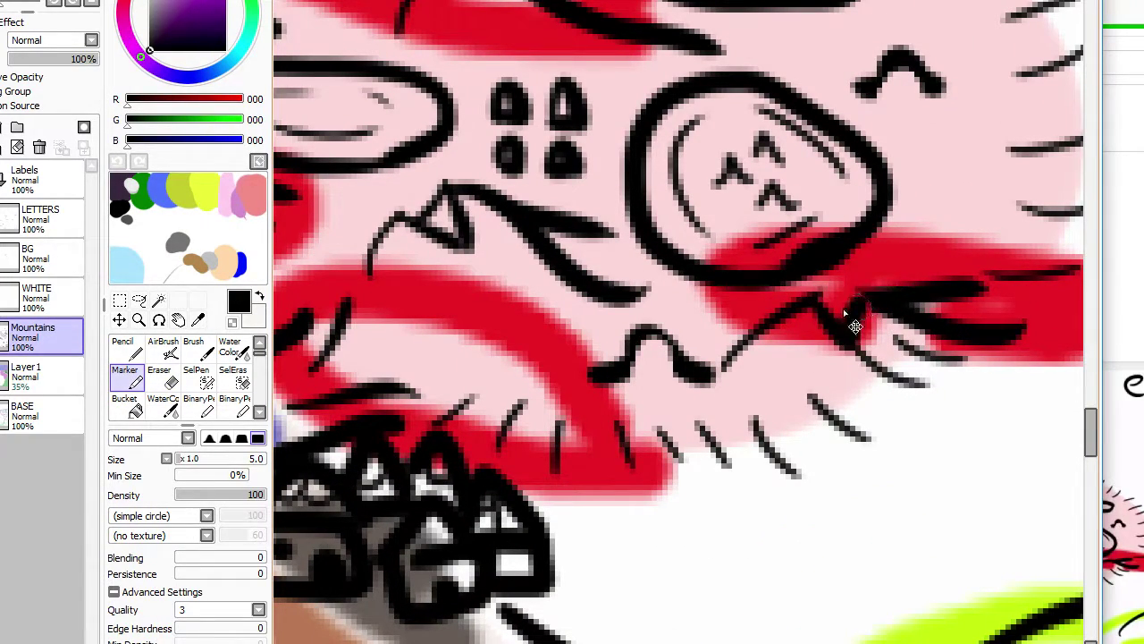
Step: Erase parts of the dune beneath the small tower and redraw jagged breaks on its left slope and below its crest
{"action": "scroll", "coordinate": [856, 326], "scroll_direction": "down", "scroll_amount": 2}
{"action": "scroll", "coordinate": [868, 300], "scroll_direction": "down", "scroll_amount": 1}
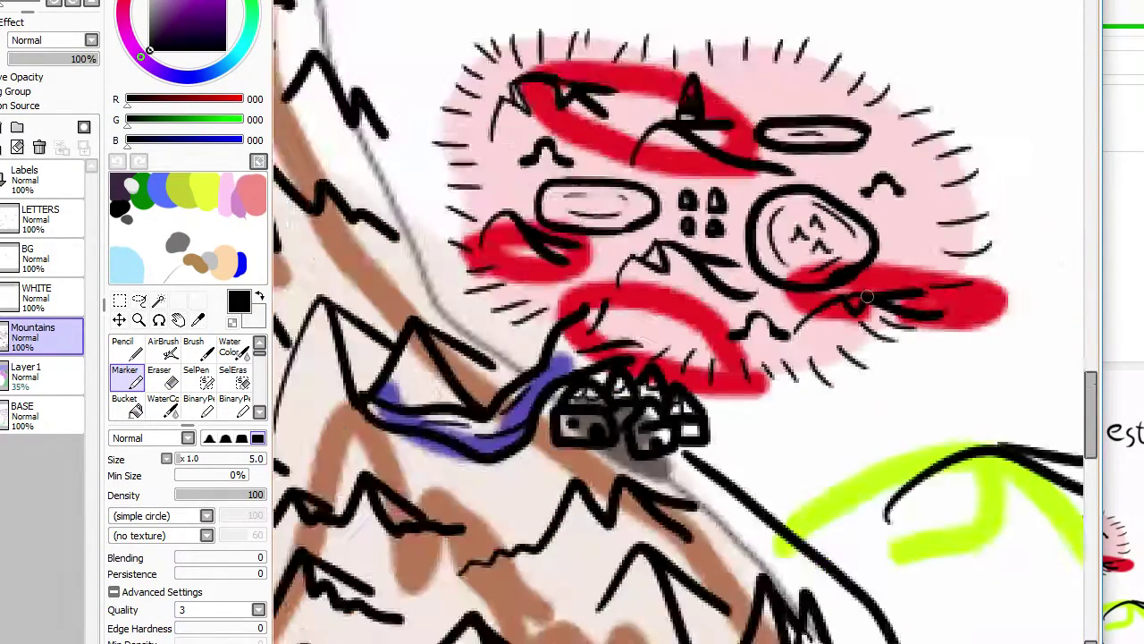
{"action": "scroll", "coordinate": [867, 297], "scroll_direction": "down", "scroll_amount": 2}
{"action": "scroll", "coordinate": [786, 259], "scroll_direction": "up", "scroll_amount": 4}
{"action": "key", "text": "e"}
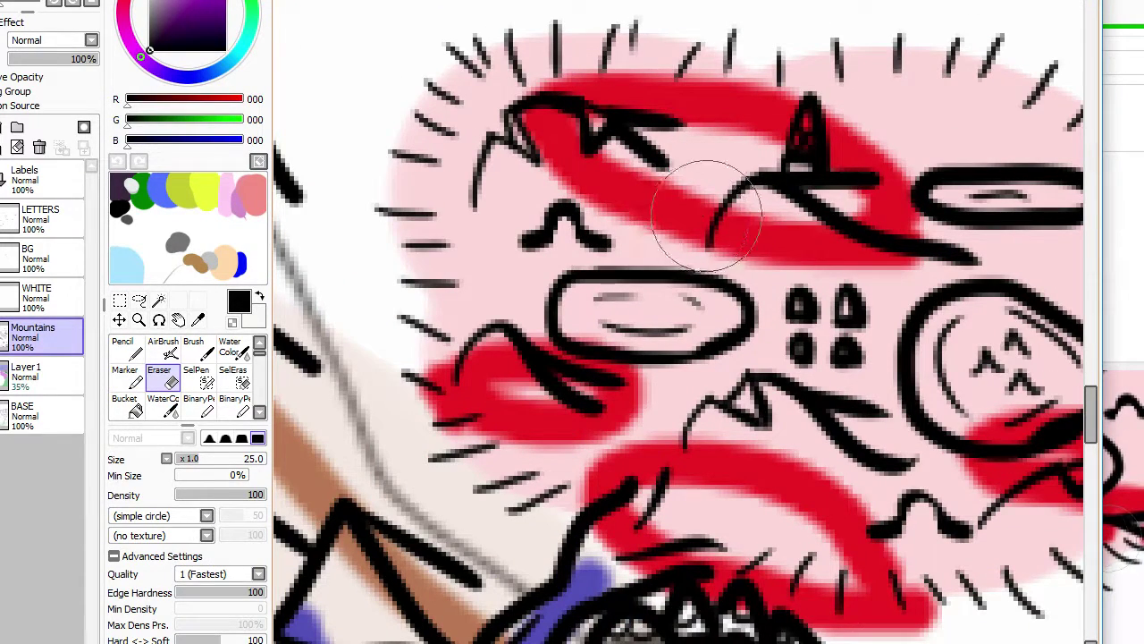
{"action": "key", "text": "m"}
{"action": "mouse_move", "coordinate": [715, 211]}
{"action": "left_mouse_down"}
{"action": "mouse_move", "coordinate": [764, 236]}
{"action": "mouse_move", "coordinate": [742, 239]}
{"action": "left_mouse_up"}
{"action": "key", "text": "e"}
{"action": "mouse_move", "coordinate": [827, 215]}
{"action": "left_mouse_down"}
{"action": "mouse_move", "coordinate": [849, 229]}
{"action": "mouse_move", "coordinate": [820, 206]}
{"action": "mouse_move", "coordinate": [857, 207]}
{"action": "mouse_move", "coordinate": [853, 228]}
{"action": "left_mouse_up"}
{"action": "key", "text": "m"}
{"action": "key", "text": "ctrl+z"}
{"action": "key", "text": "ctrl+z"}
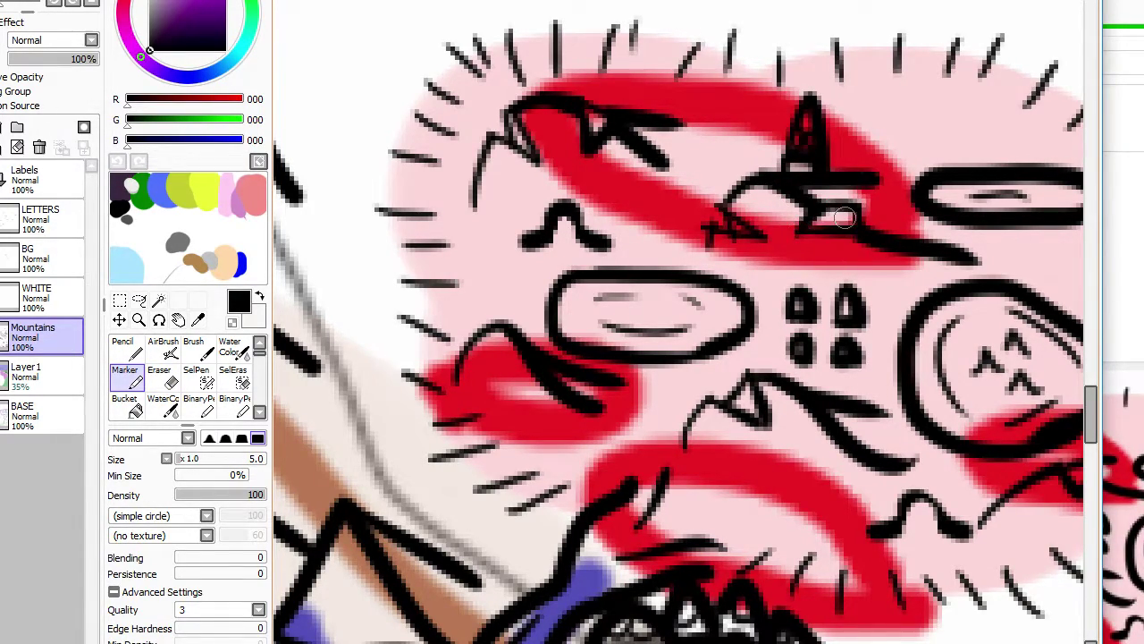
Step: Check the live stream settings page in the browser and return to the red area of the map
{"action": "scroll", "coordinate": [845, 217], "scroll_direction": "down", "scroll_amount": 4}
{"action": "scroll", "coordinate": [776, 279], "scroll_direction": "up", "scroll_amount": 5}
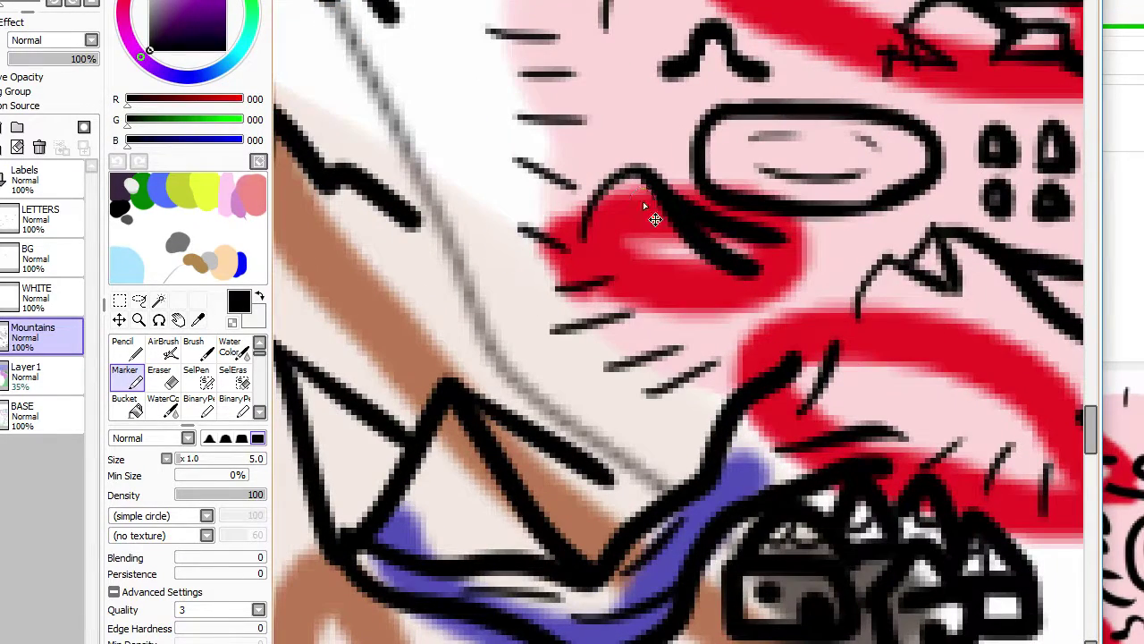
{"action": "scroll", "coordinate": [680, 322], "scroll_direction": "down", "scroll_amount": 3}
{"action": "scroll", "coordinate": [680, 322], "scroll_direction": "up", "scroll_amount": 3}
{"action": "key", "text": "alt+Tab"}
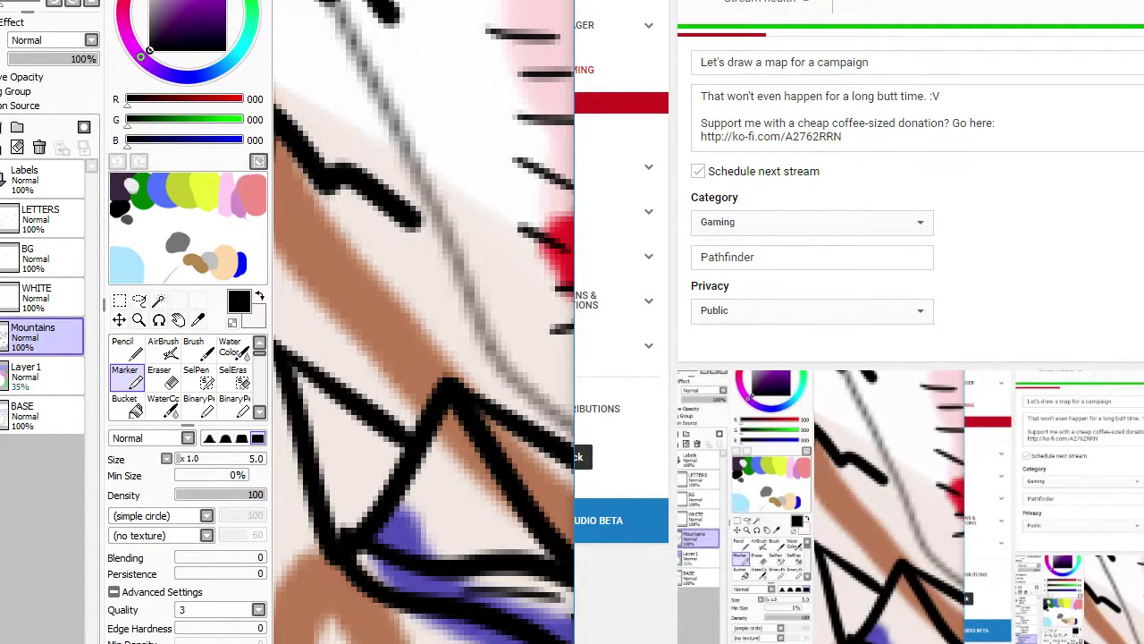
{"action": "key", "text": "alt+Tab"}
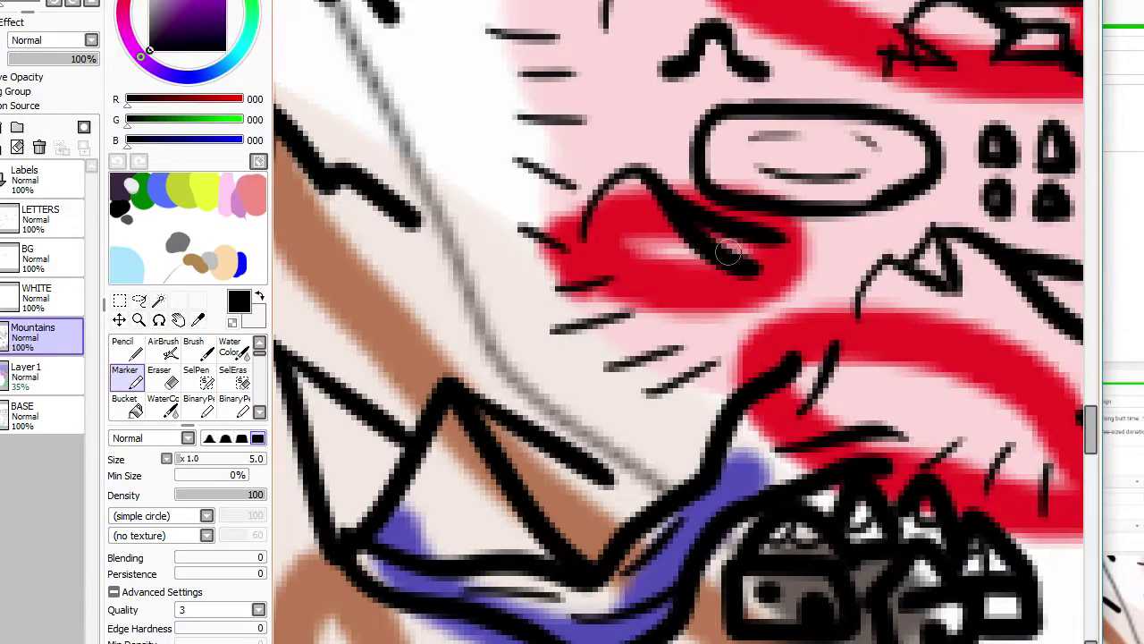
{"action": "scroll", "coordinate": [732, 254], "scroll_direction": "down", "scroll_amount": 3}
{"action": "scroll", "coordinate": [733, 254], "scroll_direction": "down", "scroll_amount": 1}
{"action": "scroll", "coordinate": [732, 254], "scroll_direction": "up", "scroll_amount": 3}
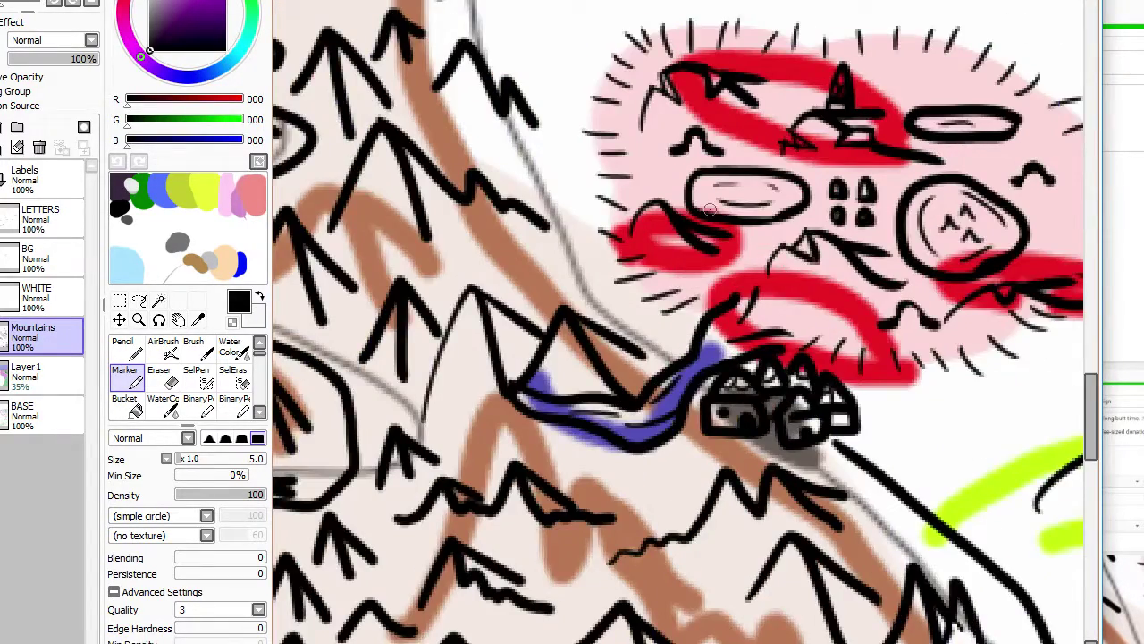
{"action": "key", "text": "alt+Tab"}
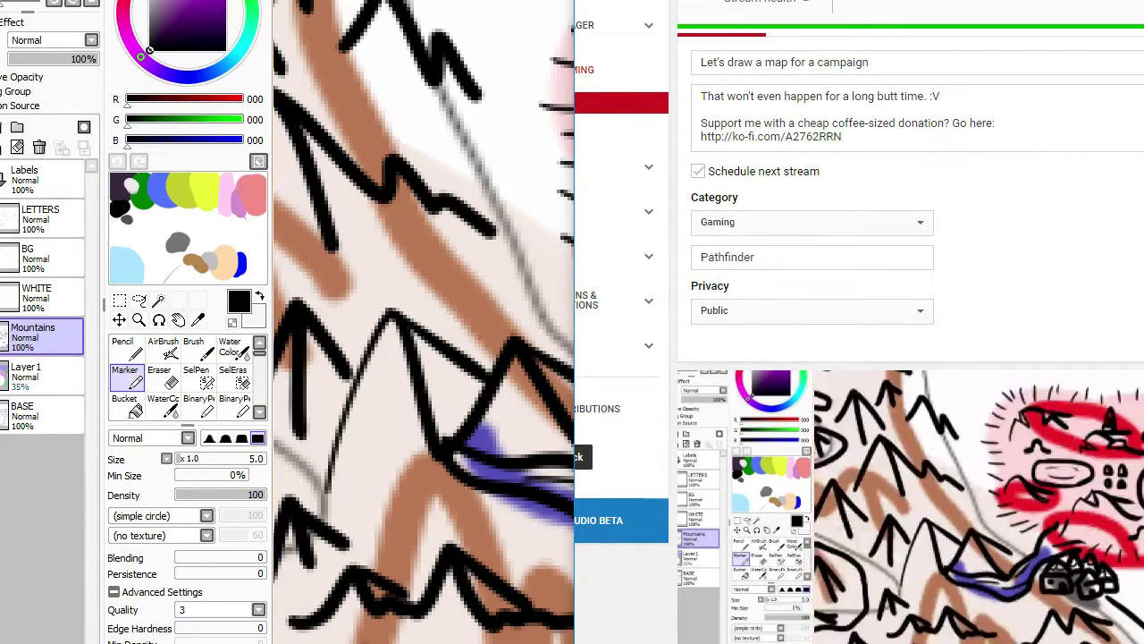
{"action": "key", "text": "alt+Tab"}
{"action": "scroll", "coordinate": [684, 322], "scroll_direction": "down", "scroll_amount": 2}
{"action": "scroll", "coordinate": [726, 210], "scroll_direction": "up", "scroll_amount": 3}
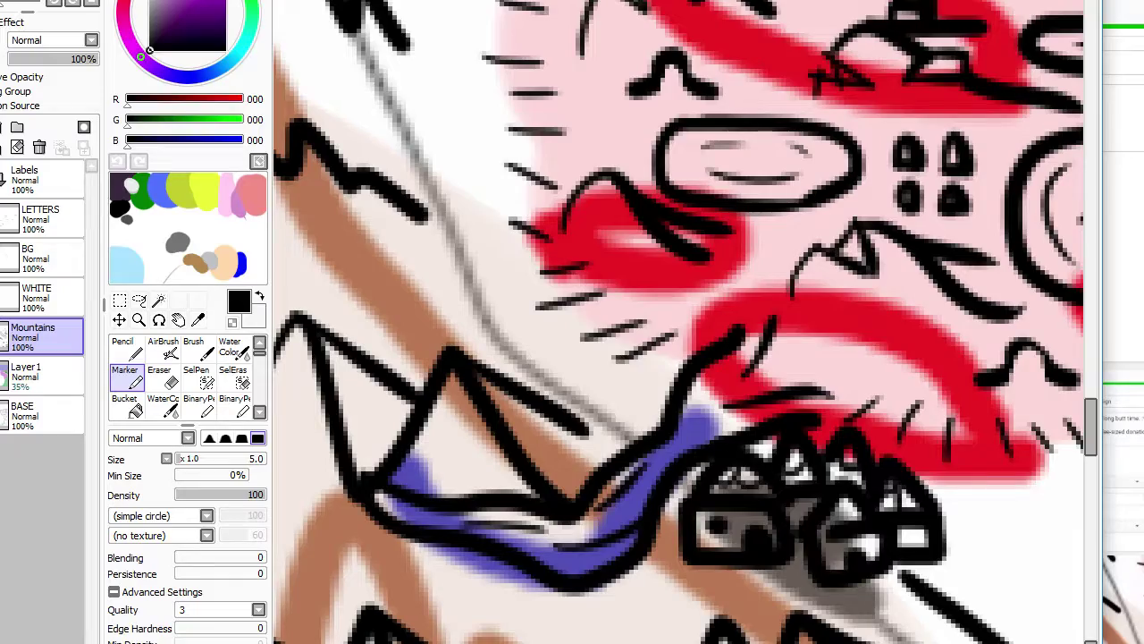
{"action": "key", "text": "alt+Tab"}
{"action": "key", "text": "alt+Tab"}
{"action": "scroll", "coordinate": [677, 235], "scroll_direction": "down", "scroll_amount": 4}
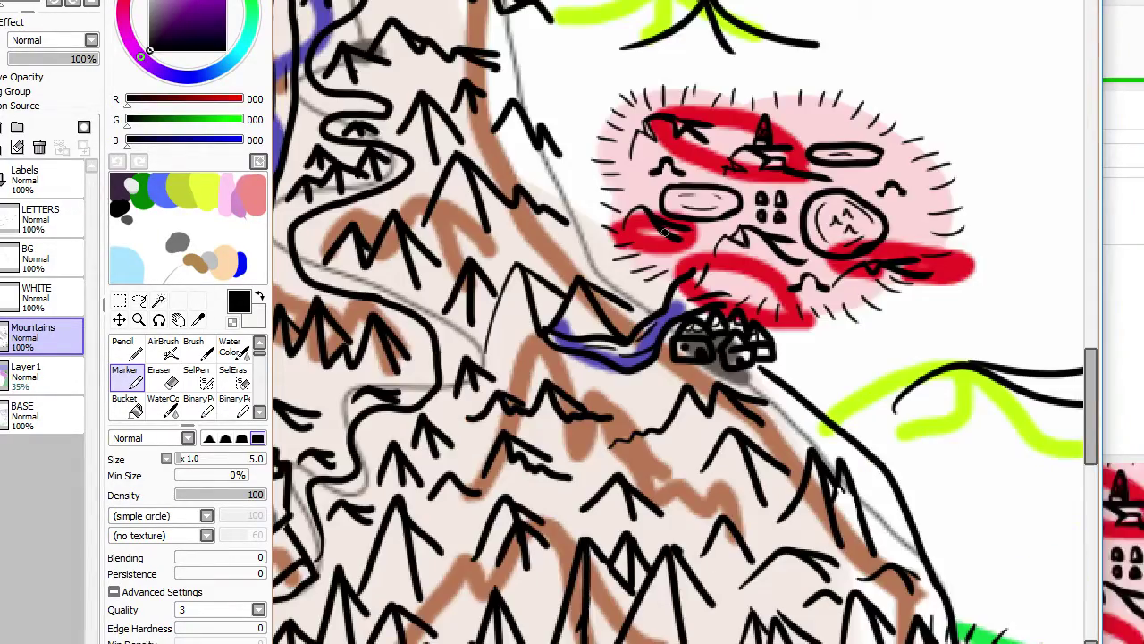
Step: Try a small curved mark inside the western oval pit of the red area and undo it
{"action": "scroll", "coordinate": [678, 184], "scroll_direction": "up", "scroll_amount": 2}
{"action": "scroll", "coordinate": [677, 180], "scroll_direction": "up", "scroll_amount": 1}
{"action": "scroll", "coordinate": [677, 180], "scroll_direction": "down", "scroll_amount": 2}
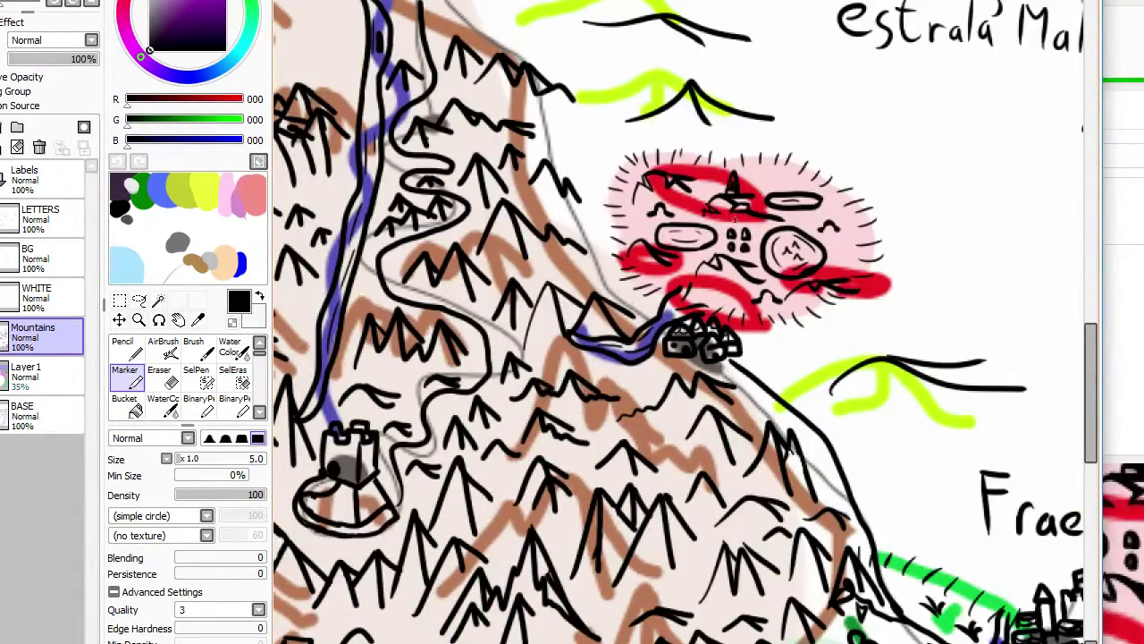
{"action": "scroll", "coordinate": [736, 219], "scroll_direction": "down", "scroll_amount": 3}
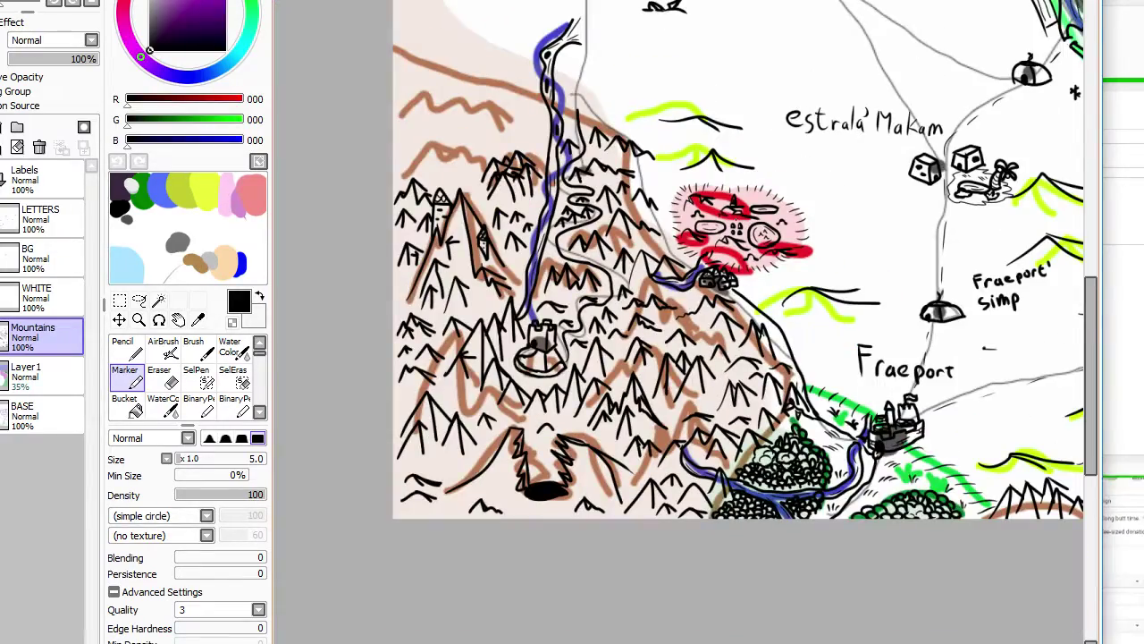
{"action": "scroll", "coordinate": [736, 219], "scroll_direction": "up", "scroll_amount": 4}
{"action": "scroll", "coordinate": [735, 219], "scroll_direction": "up", "scroll_amount": 6}
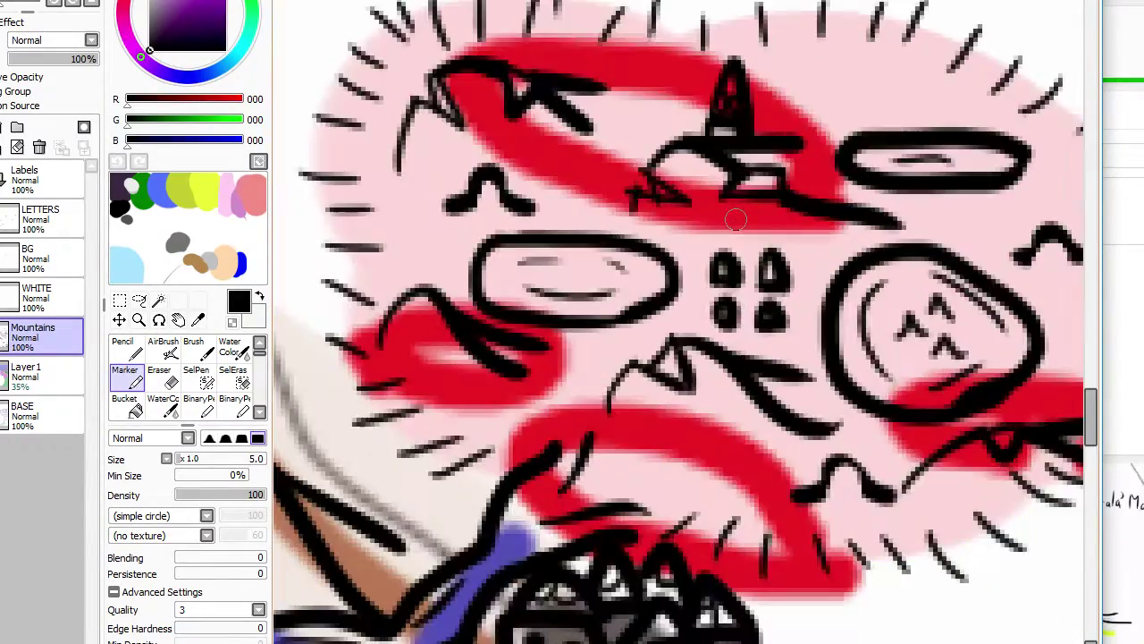
{"action": "scroll", "coordinate": [734, 219], "scroll_direction": "down", "scroll_amount": 6}
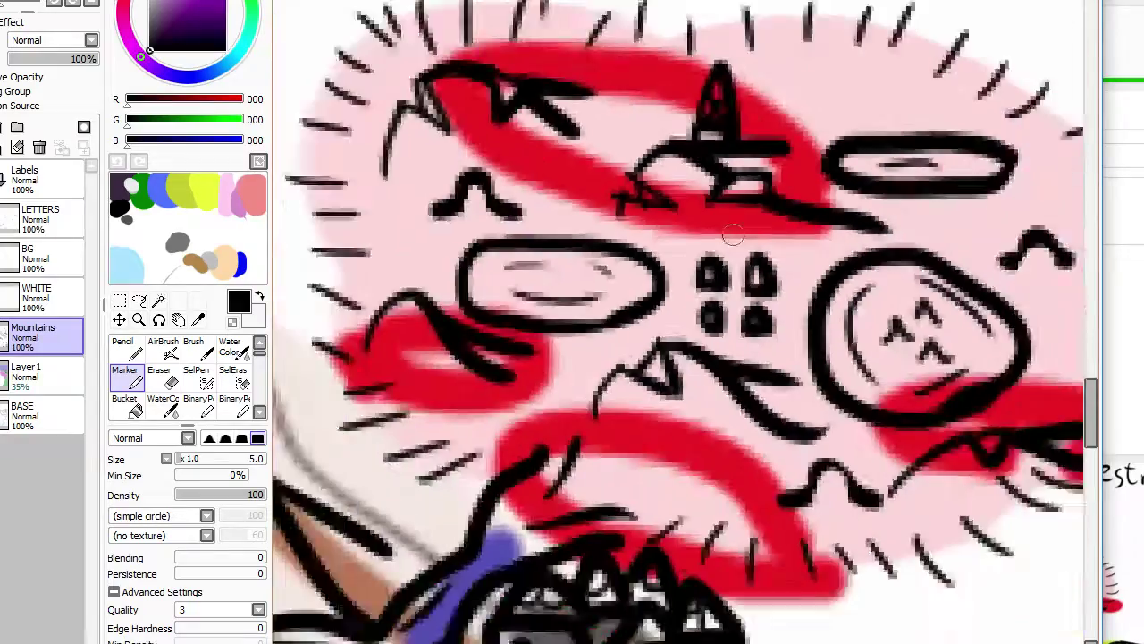
{"action": "scroll", "coordinate": [751, 219], "scroll_direction": "up", "scroll_amount": 8}
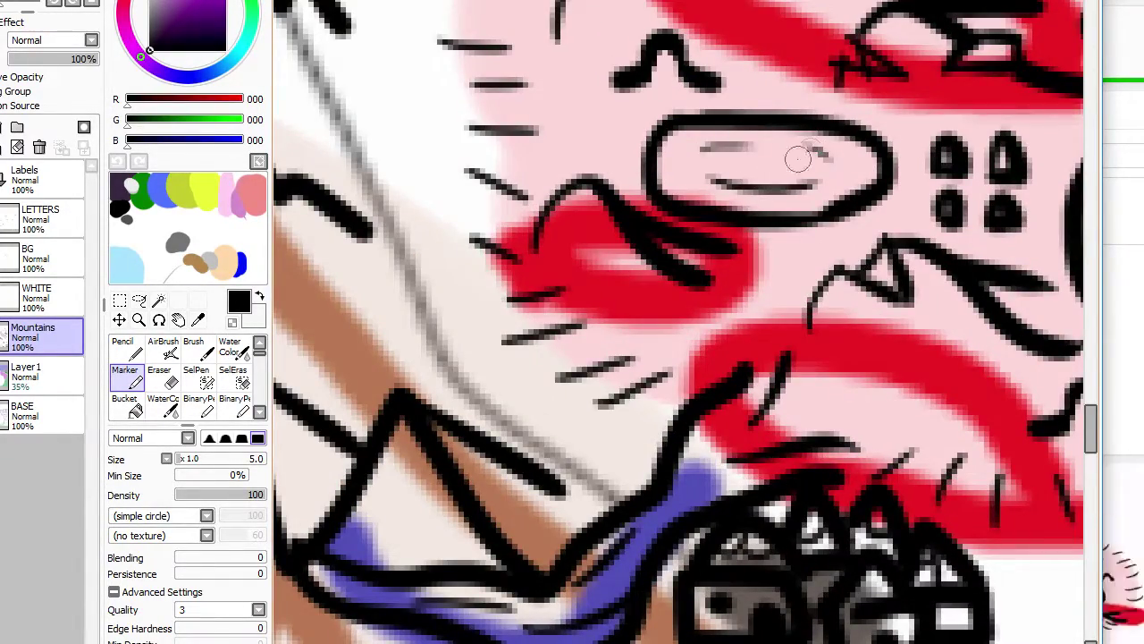
{"action": "left_click_drag", "start_coordinate": [762, 150], "coordinate": [770, 167]}
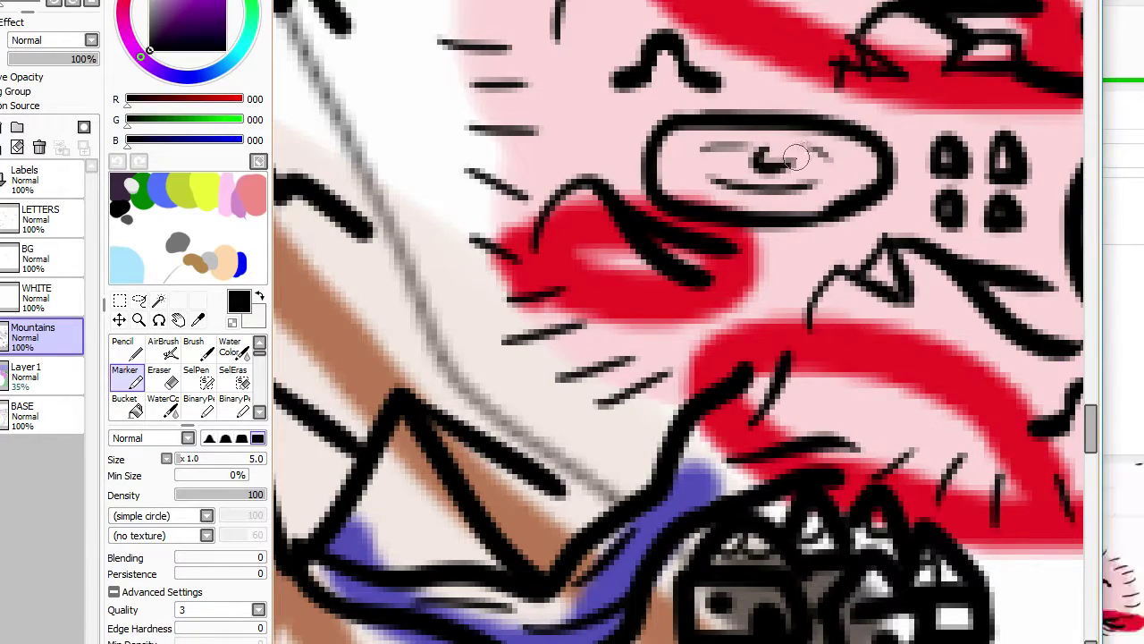
{"action": "key", "text": "ctrl+z"}
{"action": "scroll", "coordinate": [797, 158], "scroll_direction": "up", "scroll_amount": 4}
{"action": "scroll", "coordinate": [795, 160], "scroll_direction": "down", "scroll_amount": 10}
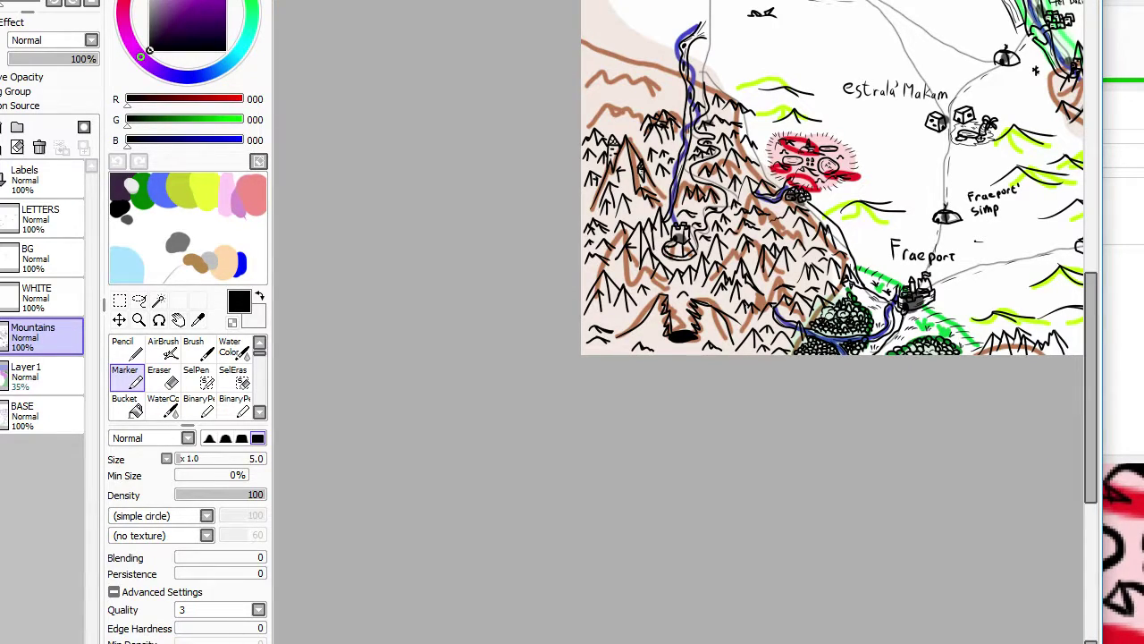
{"action": "scroll", "coordinate": [832, 177], "scroll_direction": "down", "scroll_amount": 1}
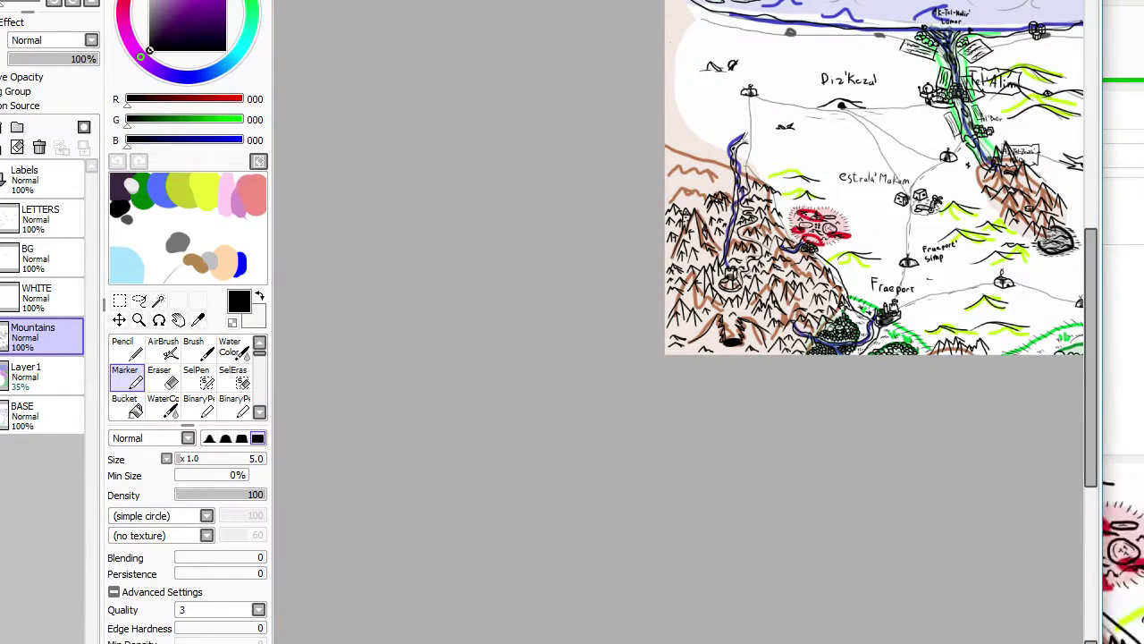
{"action": "left_click", "coordinate": [692, 638]}
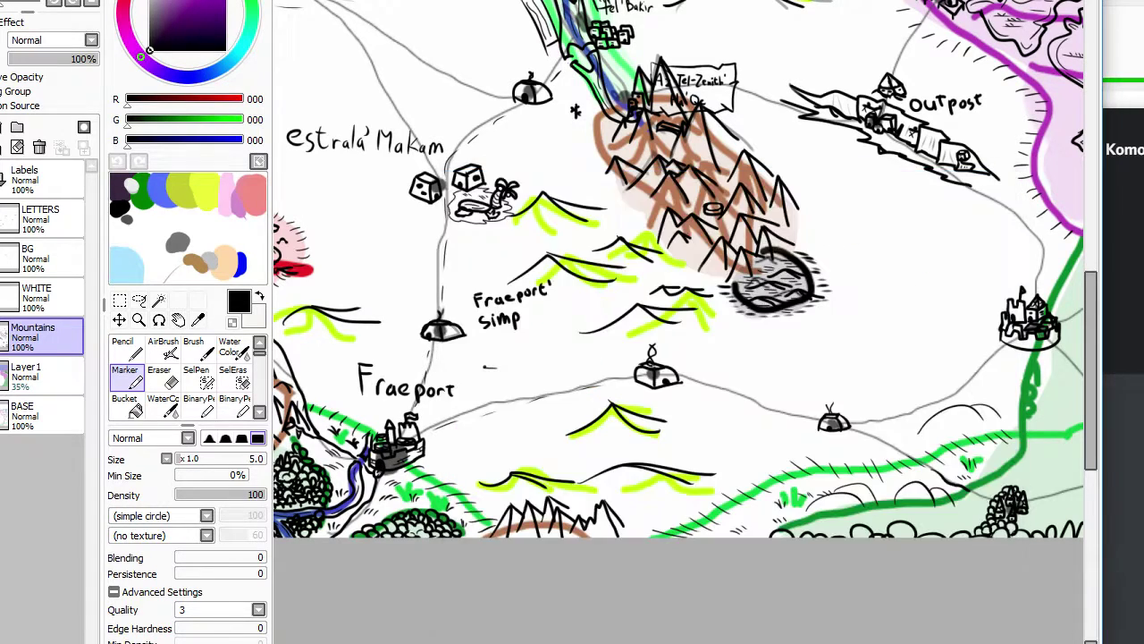
Step: Draw a flat oval in the empty desert between the dark crater and the eastern castle, with two curved lines rising from its middle
{"action": "scroll", "coordinate": [744, 209], "scroll_direction": "down", "scroll_amount": 1}
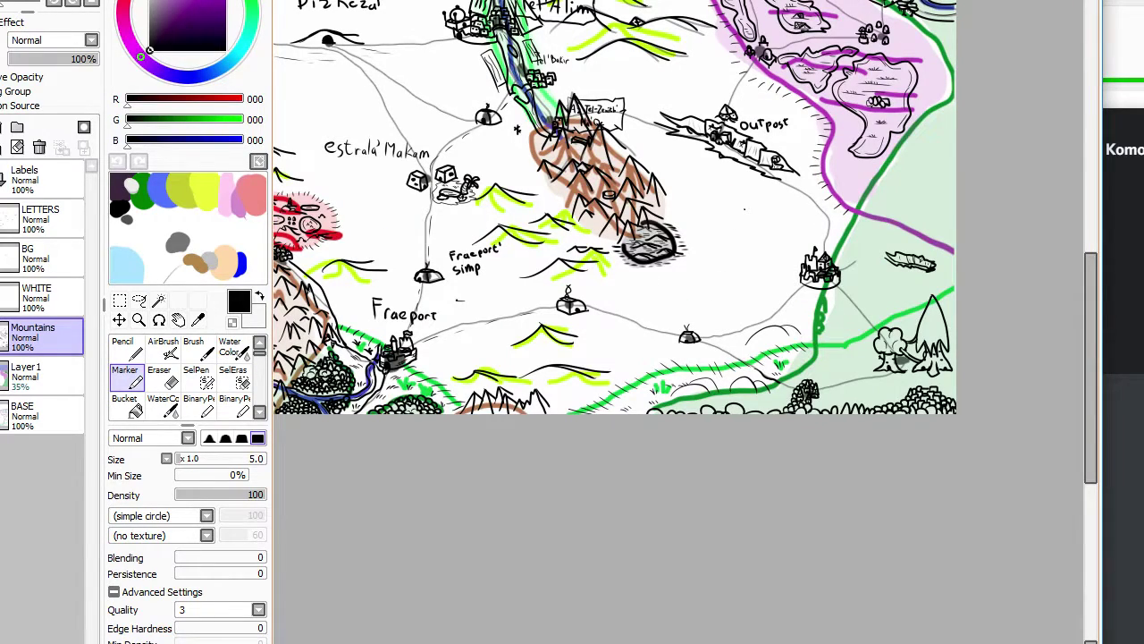
{"action": "scroll", "coordinate": [745, 210], "scroll_direction": "up", "scroll_amount": 2}
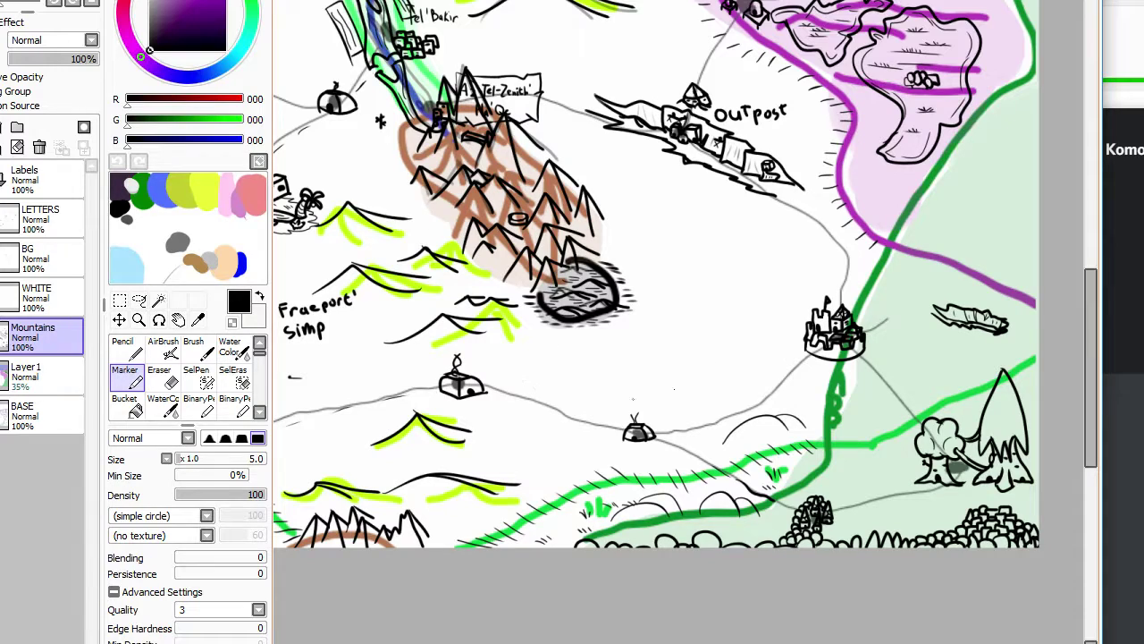
{"action": "scroll", "coordinate": [663, 345], "scroll_direction": "up", "scroll_amount": 2}
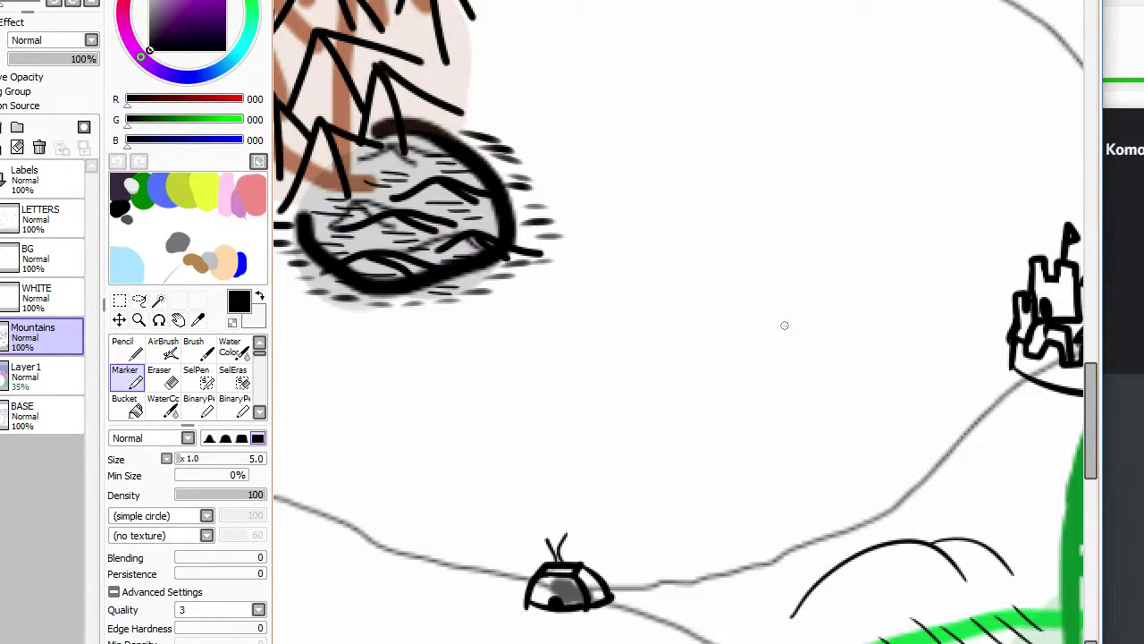
{"action": "mouse_move", "coordinate": [885, 331]}
{"action": "left_mouse_down"}
{"action": "mouse_move", "coordinate": [738, 322]}
{"action": "mouse_move", "coordinate": [871, 336]}
{"action": "left_mouse_up"}
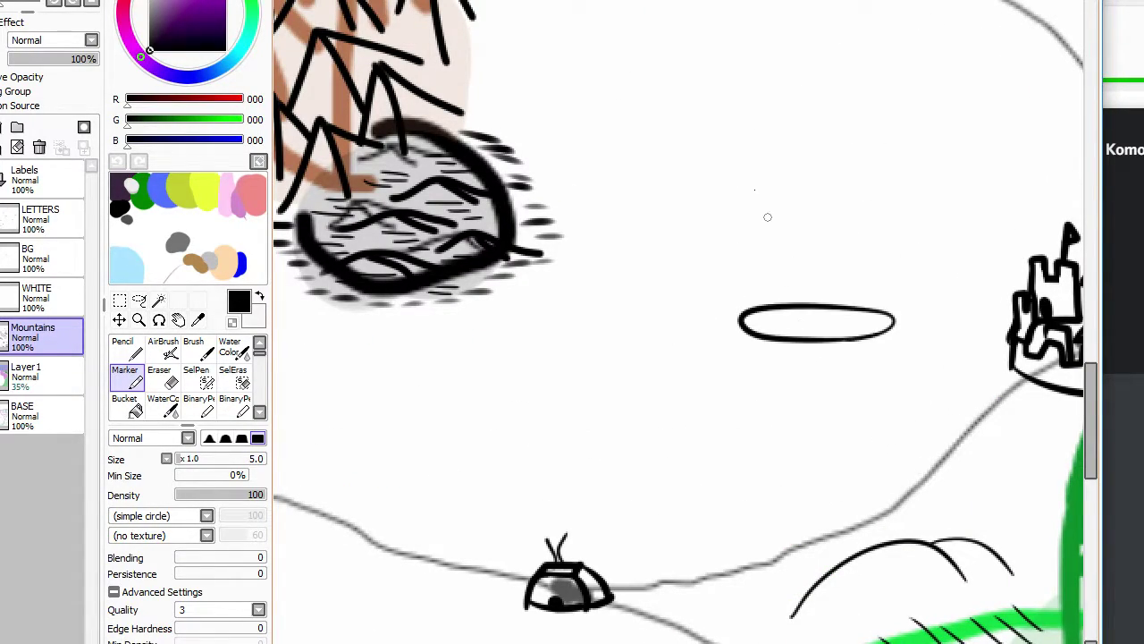
{"action": "key", "text": "ctrl+z"}
{"action": "mouse_move", "coordinate": [860, 287]}
{"action": "left_mouse_down"}
{"action": "mouse_move", "coordinate": [721, 270]}
{"action": "mouse_move", "coordinate": [857, 288]}
{"action": "mouse_move", "coordinate": [761, 221]}
{"action": "mouse_move", "coordinate": [815, 284]}
{"action": "left_mouse_up"}
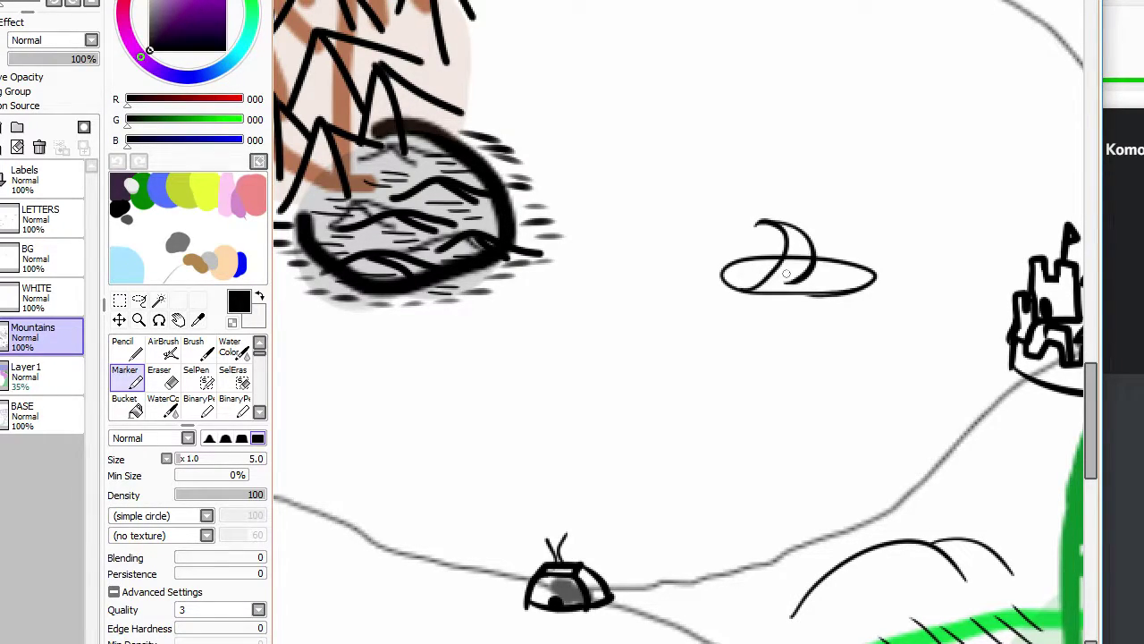
{"action": "key", "text": "ctrl+z"}
{"action": "mouse_move", "coordinate": [760, 223]}
{"action": "left_mouse_down"}
{"action": "mouse_move", "coordinate": [794, 235]}
{"action": "mouse_move", "coordinate": [844, 288]}
{"action": "left_mouse_up"}
Step: Erase the oval's rear edge around the middle curves and draw a hooked crest on its east side and a slanting line on its west side
{"action": "key", "text": "e"}
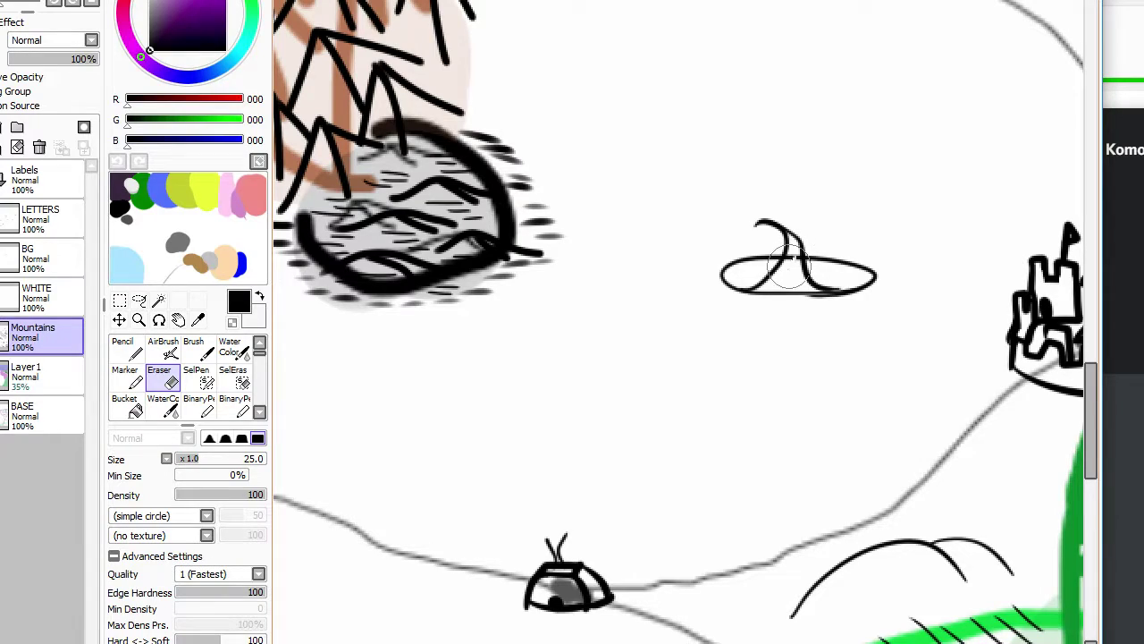
{"action": "mouse_move", "coordinate": [796, 259]}
{"action": "left_mouse_down"}
{"action": "mouse_move", "coordinate": [780, 261]}
{"action": "mouse_move", "coordinate": [818, 229]}
{"action": "mouse_move", "coordinate": [804, 205]}
{"action": "mouse_move", "coordinate": [847, 260]}
{"action": "left_mouse_up"}
{"action": "key", "text": "e"}
{"action": "key", "text": "ctrl+z"}
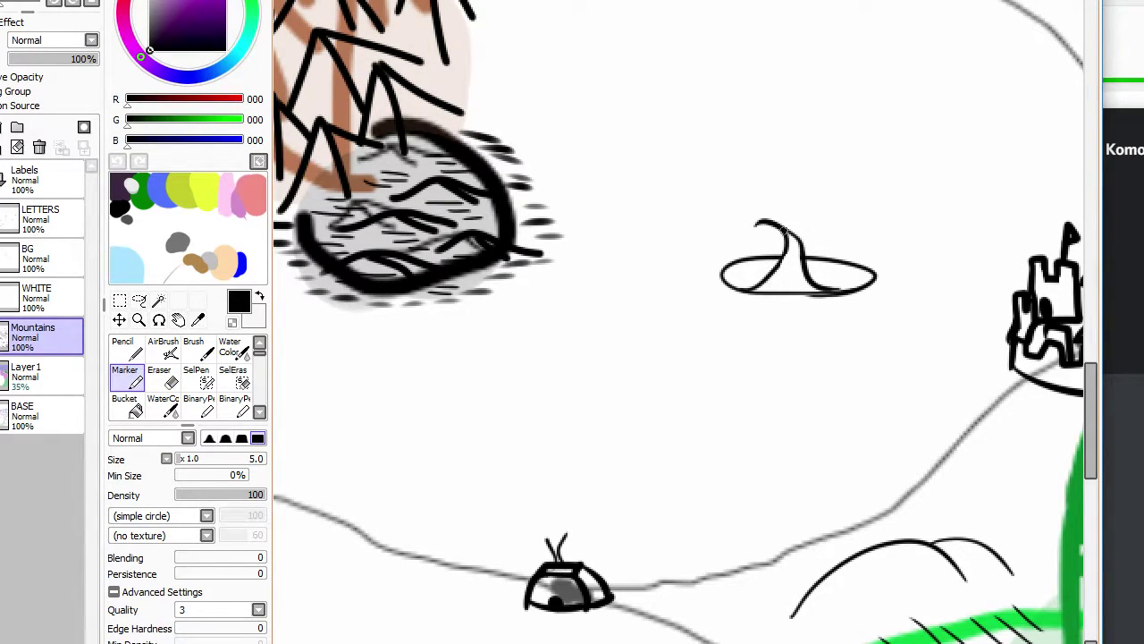
{"action": "mouse_move", "coordinate": [780, 234]}
{"action": "left_mouse_down"}
{"action": "mouse_move", "coordinate": [835, 215]}
{"action": "mouse_move", "coordinate": [846, 264]}
{"action": "mouse_move", "coordinate": [826, 259]}
{"action": "left_mouse_up"}
{"action": "key", "text": "e"}
{"action": "key", "text": "e"}
{"action": "left_click_drag", "start_coordinate": [779, 228], "coordinate": [755, 265]}
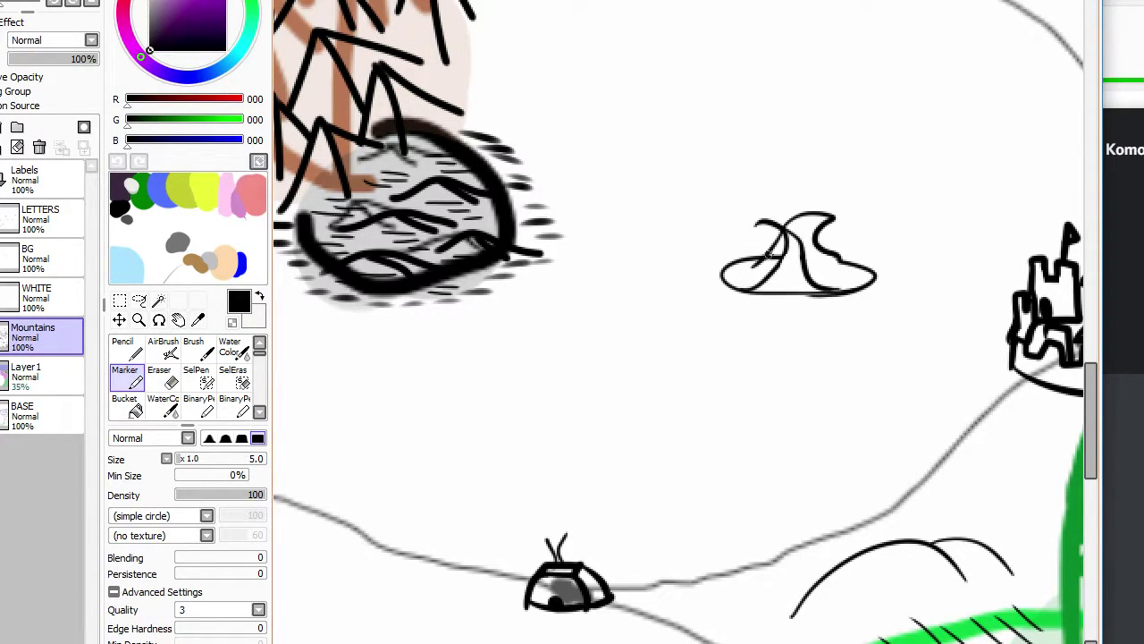
Step: Open up the oval's eastern end and draw a pointed, curved shard with a dark inner edge there
{"action": "key", "text": "e"}
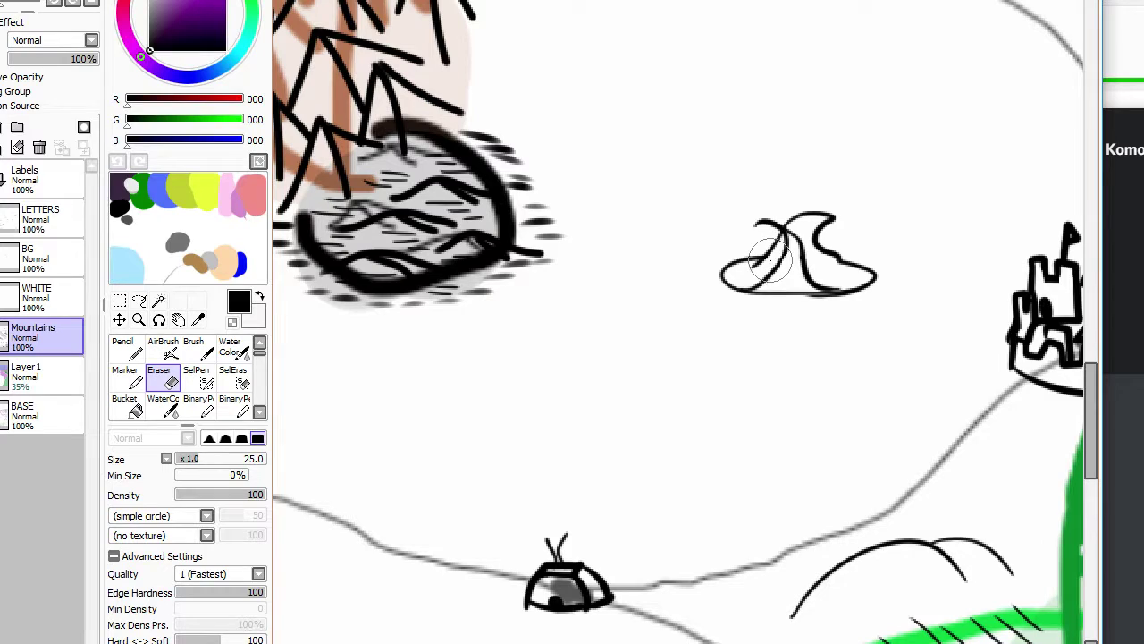
{"action": "scroll", "coordinate": [769, 259], "scroll_direction": "up", "scroll_amount": 3}
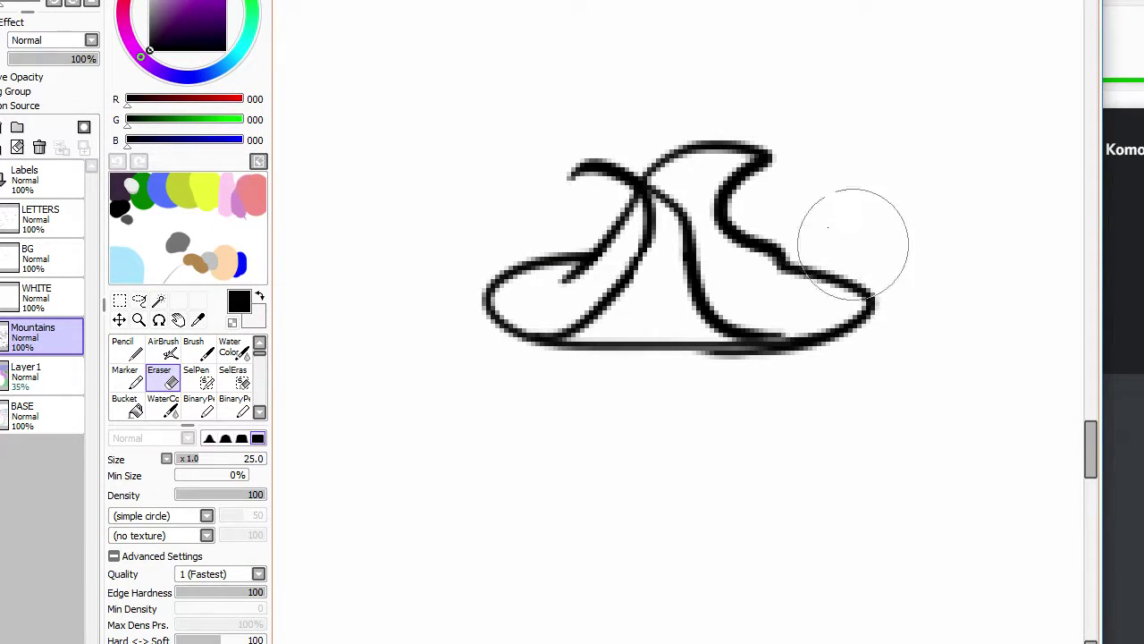
{"action": "key", "text": "e"}
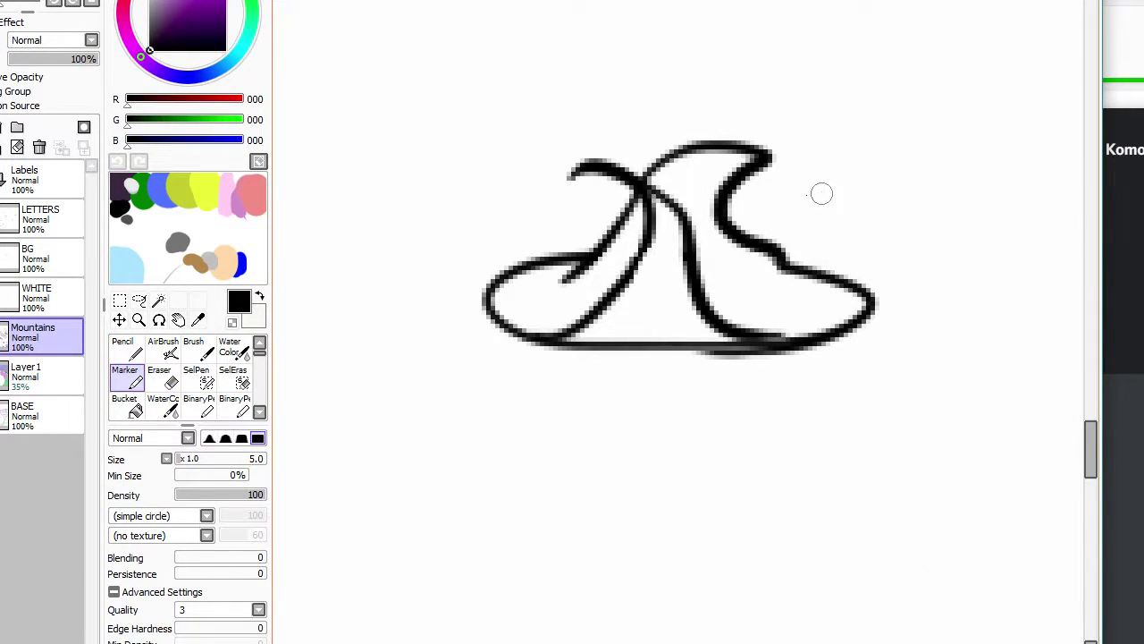
{"action": "mouse_move", "coordinate": [792, 261]}
{"action": "left_mouse_down"}
{"action": "mouse_move", "coordinate": [840, 236]}
{"action": "mouse_move", "coordinate": [856, 183]}
{"action": "mouse_move", "coordinate": [786, 217]}
{"action": "mouse_move", "coordinate": [870, 216]}
{"action": "mouse_move", "coordinate": [865, 289]}
{"action": "mouse_move", "coordinate": [838, 279]}
{"action": "left_mouse_up"}
{"action": "key", "text": "e"}
{"action": "mouse_move", "coordinate": [836, 200]}
{"action": "left_mouse_down"}
{"action": "mouse_move", "coordinate": [885, 211]}
{"action": "mouse_move", "coordinate": [867, 287]}
{"action": "mouse_move", "coordinate": [873, 180]}
{"action": "mouse_move", "coordinate": [833, 199]}
{"action": "mouse_move", "coordinate": [899, 223]}
{"action": "mouse_move", "coordinate": [883, 289]}
{"action": "left_mouse_up"}
{"action": "key", "text": "e"}
{"action": "key", "text": "ctrl+z"}
{"action": "mouse_move", "coordinate": [910, 240]}
{"action": "left_mouse_down"}
{"action": "mouse_move", "coordinate": [874, 305]}
{"action": "mouse_move", "coordinate": [853, 306]}
{"action": "left_mouse_up"}
{"action": "scroll", "coordinate": [864, 312], "scroll_direction": "down", "scroll_amount": 5}
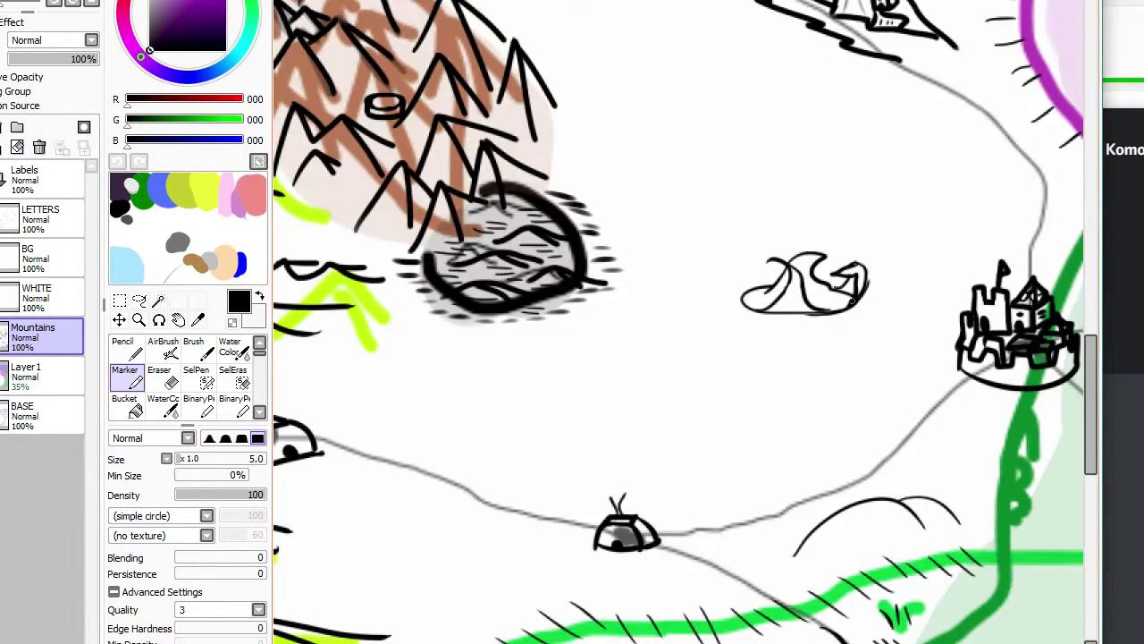
Step: Draw a thick hooked shard on the oval's western end and erase the old rim line inside it
{"action": "scroll", "coordinate": [825, 312], "scroll_direction": "up", "scroll_amount": 4}
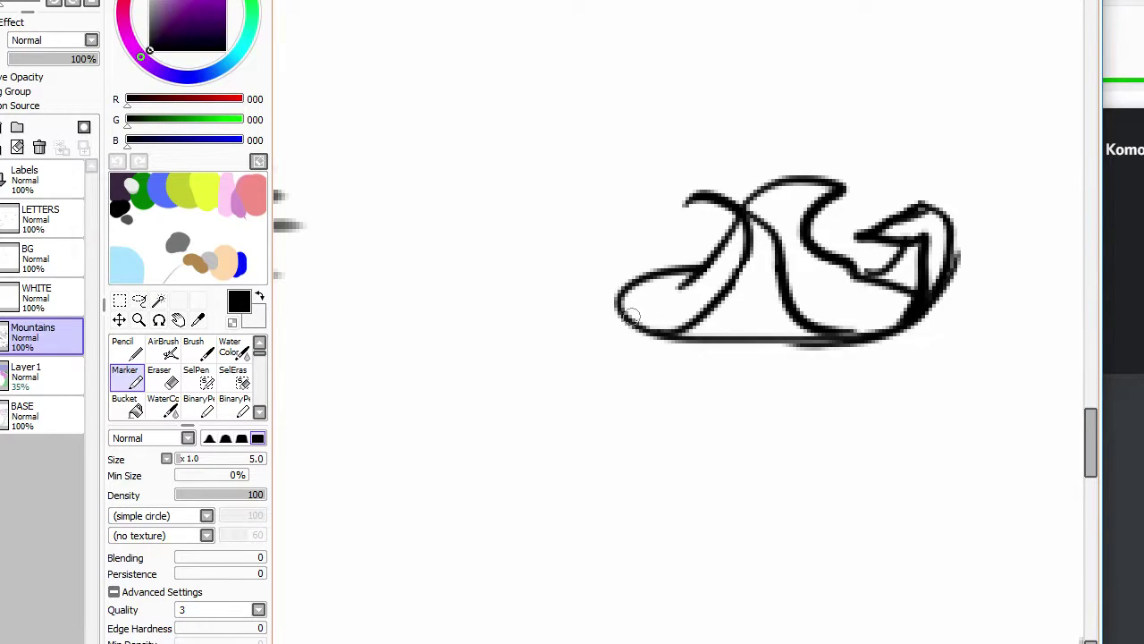
{"action": "mouse_move", "coordinate": [628, 315]}
{"action": "left_mouse_down"}
{"action": "mouse_move", "coordinate": [618, 223]}
{"action": "mouse_move", "coordinate": [656, 202]}
{"action": "mouse_move", "coordinate": [643, 239]}
{"action": "mouse_move", "coordinate": [679, 284]}
{"action": "left_mouse_up"}
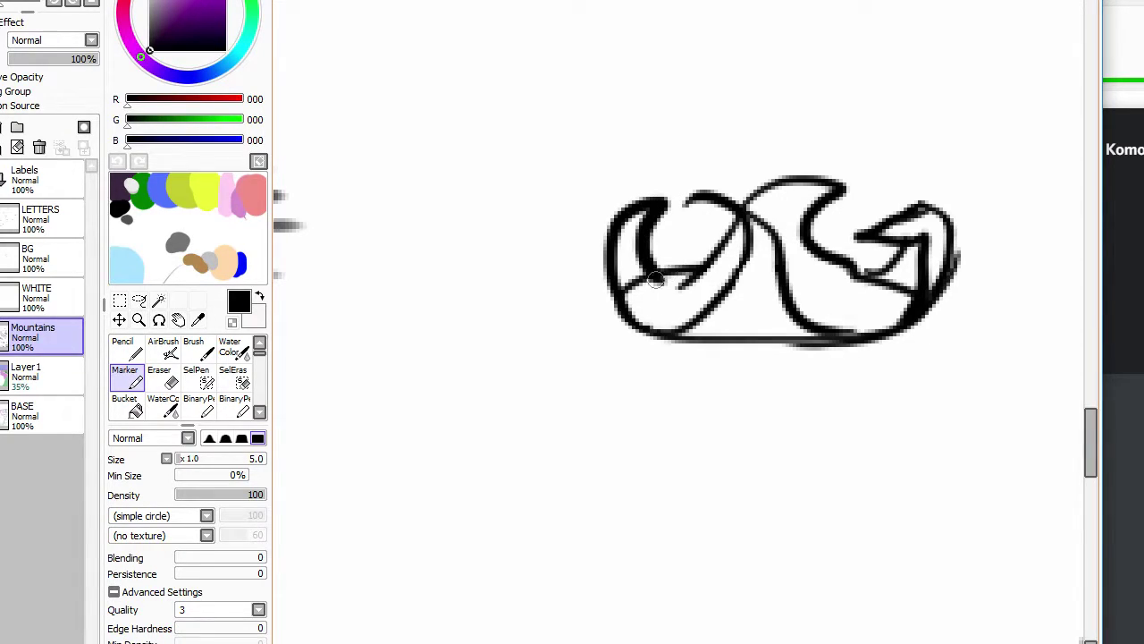
{"action": "key", "text": "e"}
{"action": "key", "text": "e"}
{"action": "key", "text": "m"}
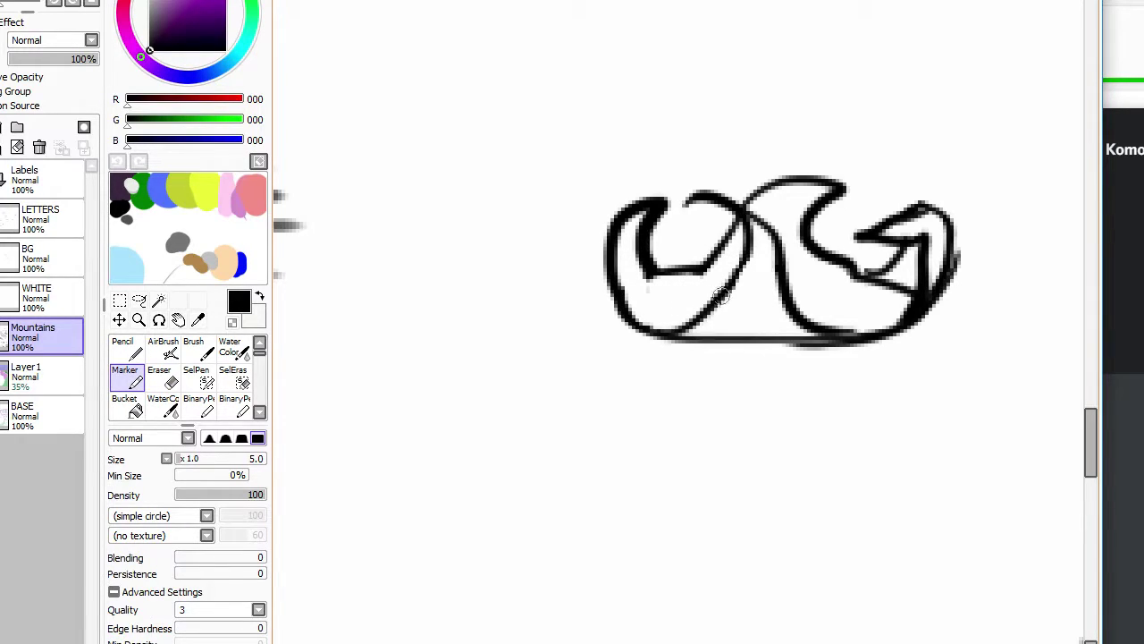
Step: Add small curved inner lines on both sides of the structure's central opening
{"action": "left_click_drag", "start_coordinate": [688, 320], "coordinate": [728, 236]}
{"action": "key", "text": "ctrl+z"}
{"action": "mouse_move", "coordinate": [712, 305]}
{"action": "left_mouse_down"}
{"action": "mouse_move", "coordinate": [757, 256]}
{"action": "mouse_move", "coordinate": [756, 280]}
{"action": "mouse_move", "coordinate": [782, 262]}
{"action": "mouse_move", "coordinate": [791, 266]}
{"action": "mouse_move", "coordinate": [778, 279]}
{"action": "mouse_move", "coordinate": [810, 304]}
{"action": "left_mouse_up"}
{"action": "key", "text": "e"}
{"action": "scroll", "coordinate": [711, 279], "scroll_direction": "down", "scroll_amount": 5}
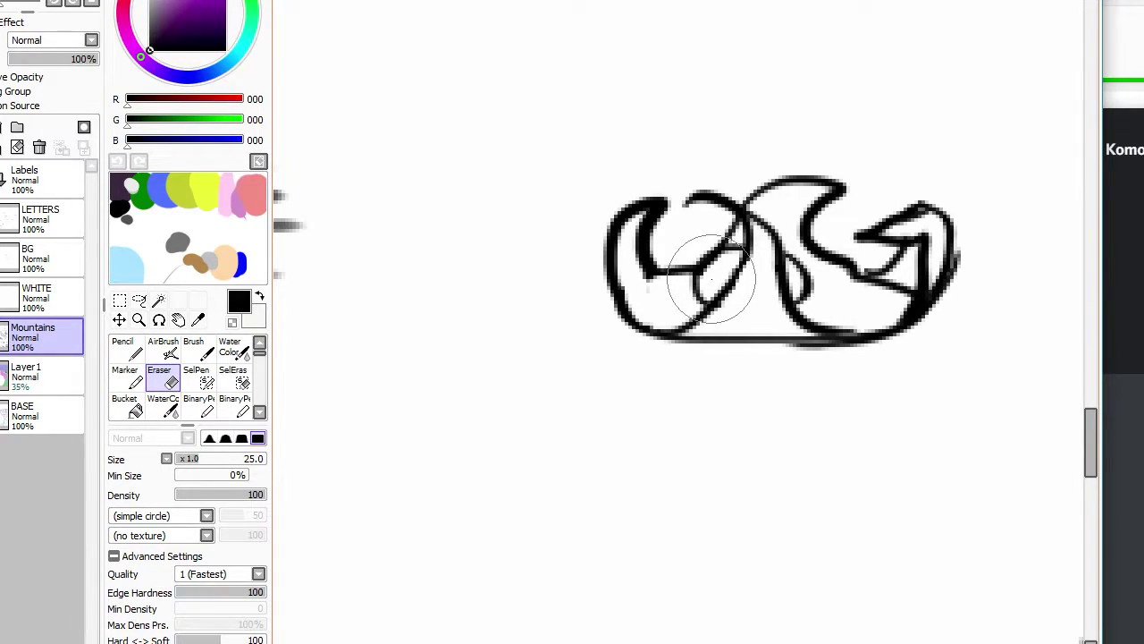
{"action": "scroll", "coordinate": [711, 277], "scroll_direction": "up", "scroll_amount": 3}
{"action": "scroll", "coordinate": [711, 297], "scroll_direction": "up", "scroll_amount": 3}
Step: Draw curled wind lines below both ends of the broken structure and small swirls in its western and eastern gaps
{"action": "key", "text": "e"}
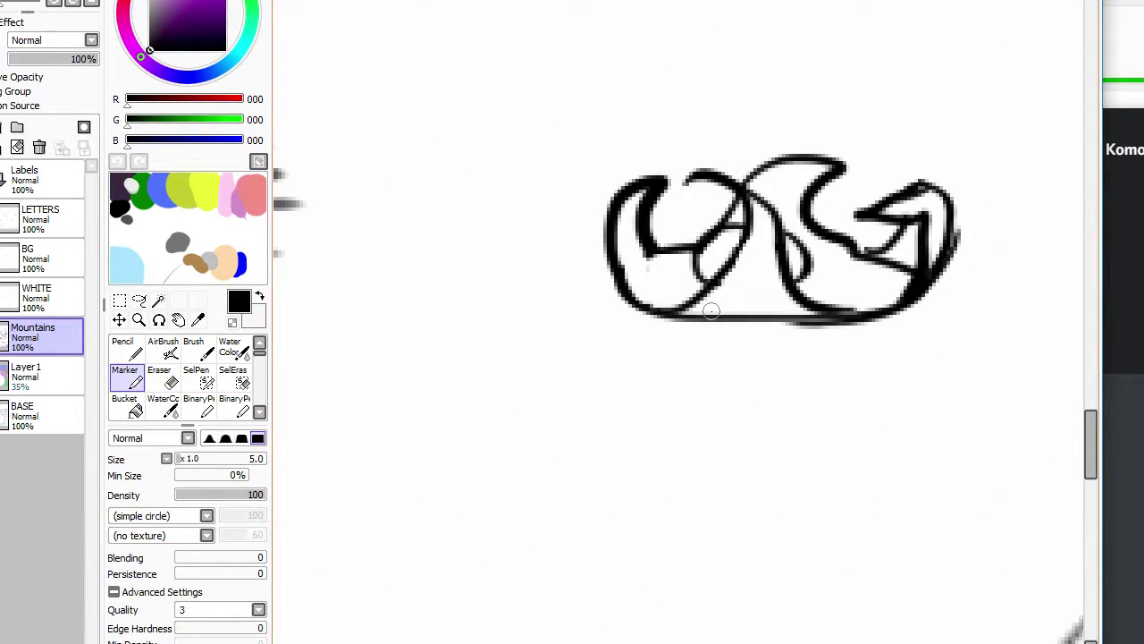
{"action": "mouse_move", "coordinate": [590, 304]}
{"action": "left_mouse_down"}
{"action": "mouse_move", "coordinate": [709, 338]}
{"action": "mouse_move", "coordinate": [594, 323]}
{"action": "mouse_move", "coordinate": [608, 306]}
{"action": "left_mouse_up"}
{"action": "key", "text": "ctrl+z"}
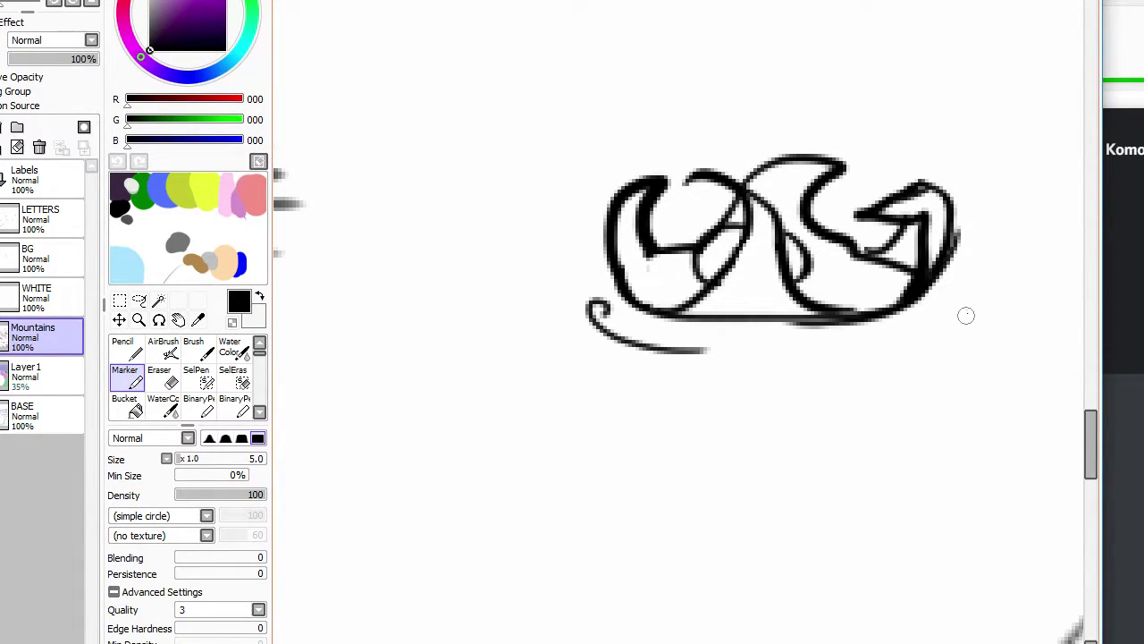
{"action": "mouse_move", "coordinate": [961, 311]}
{"action": "left_mouse_down"}
{"action": "mouse_move", "coordinate": [875, 355]}
{"action": "mouse_move", "coordinate": [836, 341]}
{"action": "left_mouse_up"}
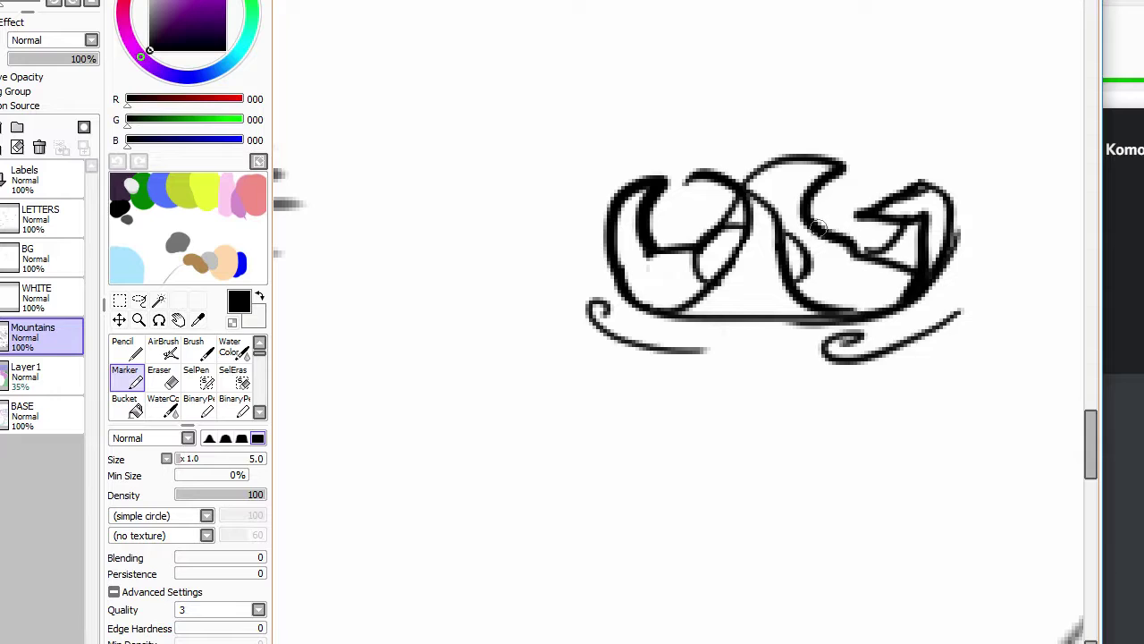
{"action": "mouse_move", "coordinate": [863, 237]}
{"action": "left_mouse_down"}
{"action": "mouse_move", "coordinate": [881, 235]}
{"action": "mouse_move", "coordinate": [869, 240]}
{"action": "left_mouse_up"}
{"action": "left_click_drag", "start_coordinate": [652, 234], "coordinate": [692, 202]}
{"action": "scroll", "coordinate": [693, 191], "scroll_direction": "down", "scroll_amount": 4}
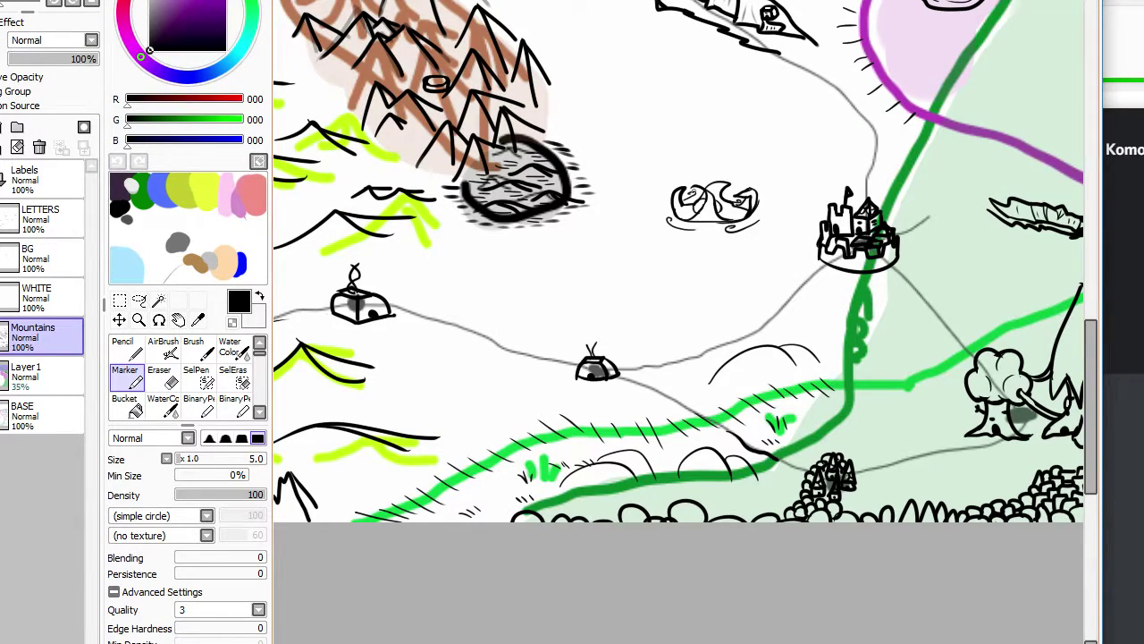
{"action": "scroll", "coordinate": [715, 179], "scroll_direction": "down", "scroll_amount": 3}
Step: Draw a small flat spiral above the broken structure, redoing the strokes until the shape fits
{"action": "scroll", "coordinate": [717, 113], "scroll_direction": "up", "scroll_amount": 6}
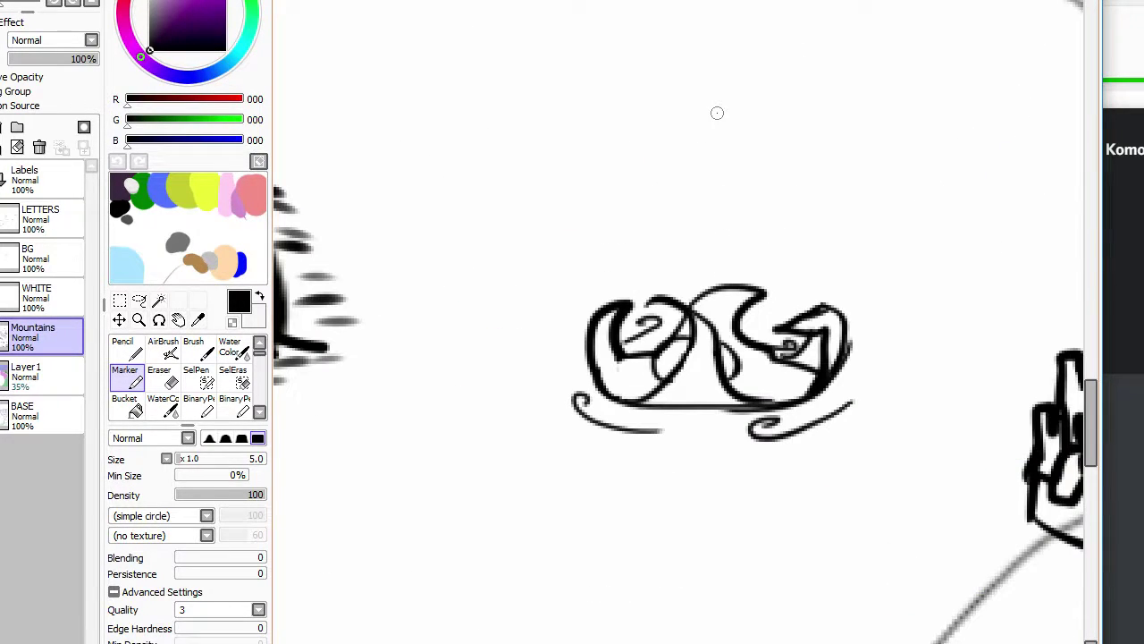
{"action": "mouse_move", "coordinate": [765, 199]}
{"action": "left_mouse_down"}
{"action": "mouse_move", "coordinate": [704, 201]}
{"action": "mouse_move", "coordinate": [746, 195]}
{"action": "mouse_move", "coordinate": [752, 182]}
{"action": "mouse_move", "coordinate": [720, 193]}
{"action": "left_mouse_up"}
{"action": "key", "text": "ctrl+z"}
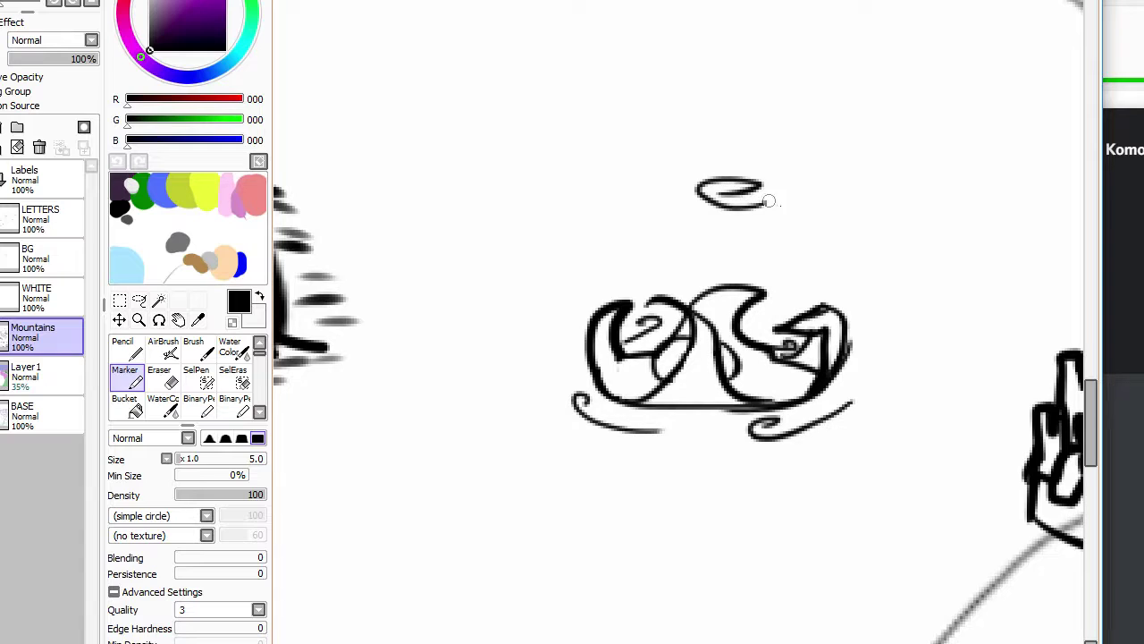
{"action": "mouse_move", "coordinate": [791, 221]}
{"action": "left_mouse_down"}
{"action": "mouse_move", "coordinate": [632, 199]}
{"action": "mouse_move", "coordinate": [801, 168]}
{"action": "mouse_move", "coordinate": [713, 215]}
{"action": "left_mouse_up"}
{"action": "key", "text": "ctrl+z"}
{"action": "mouse_move", "coordinate": [795, 218]}
{"action": "left_mouse_down"}
{"action": "mouse_move", "coordinate": [663, 181]}
{"action": "mouse_move", "coordinate": [799, 190]}
{"action": "mouse_move", "coordinate": [720, 208]}
{"action": "left_mouse_up"}
{"action": "key", "text": "ctrl+z"}
{"action": "mouse_move", "coordinate": [711, 214]}
{"action": "left_mouse_down"}
{"action": "mouse_move", "coordinate": [787, 164]}
{"action": "mouse_move", "coordinate": [648, 182]}
{"action": "mouse_move", "coordinate": [805, 208]}
{"action": "mouse_move", "coordinate": [686, 191]}
{"action": "mouse_move", "coordinate": [738, 194]}
{"action": "mouse_move", "coordinate": [731, 197]}
{"action": "mouse_move", "coordinate": [766, 222]}
{"action": "mouse_move", "coordinate": [650, 196]}
{"action": "mouse_move", "coordinate": [755, 186]}
{"action": "mouse_move", "coordinate": [787, 204]}
{"action": "left_mouse_up"}
{"action": "key", "text": "ctrl+z"}
{"action": "key", "text": "ctrl+z"}
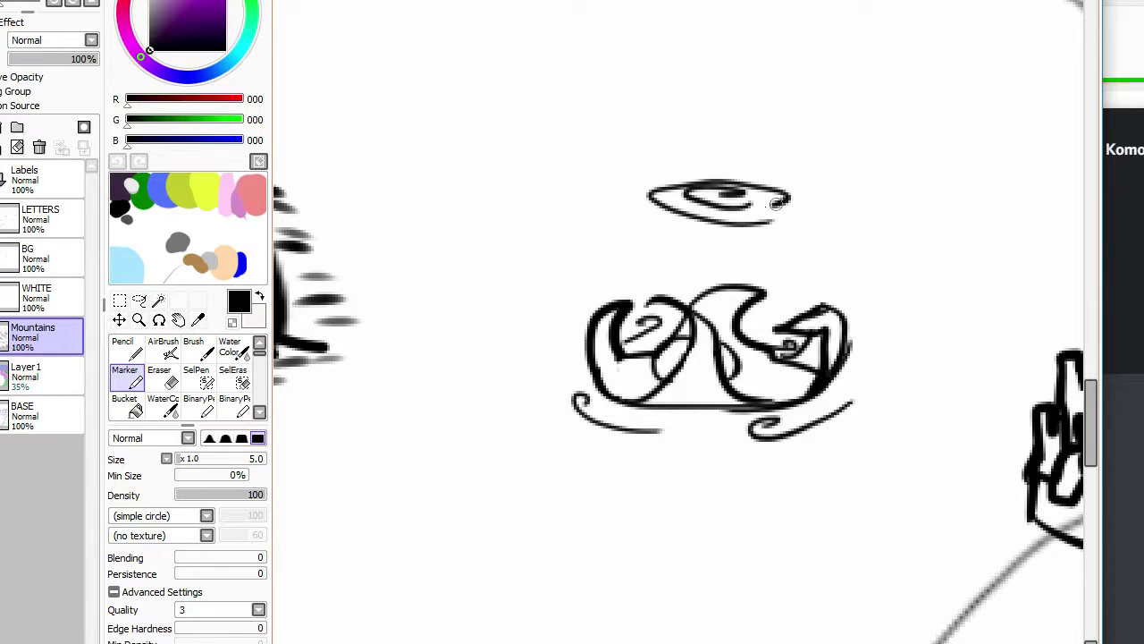
Step: Surround the spiral with a broken outer ring and add shrinking short arcs beneath it to form a whirlwind
{"action": "key", "text": "ctrl+z"}
{"action": "mouse_move", "coordinate": [672, 209]}
{"action": "left_mouse_down"}
{"action": "mouse_move", "coordinate": [778, 201]}
{"action": "mouse_move", "coordinate": [785, 219]}
{"action": "mouse_move", "coordinate": [758, 177]}
{"action": "mouse_move", "coordinate": [689, 224]}
{"action": "mouse_move", "coordinate": [679, 211]}
{"action": "mouse_move", "coordinate": [701, 250]}
{"action": "mouse_move", "coordinate": [762, 234]}
{"action": "left_mouse_up"}
{"action": "key", "text": "ctrl+z"}
{"action": "key", "text": "ctrl+z"}
{"action": "mouse_move", "coordinate": [691, 236]}
{"action": "left_mouse_down"}
{"action": "mouse_move", "coordinate": [762, 231]}
{"action": "mouse_move", "coordinate": [725, 246]}
{"action": "mouse_move", "coordinate": [758, 231]}
{"action": "left_mouse_up"}
{"action": "key", "text": "ctrl+z"}
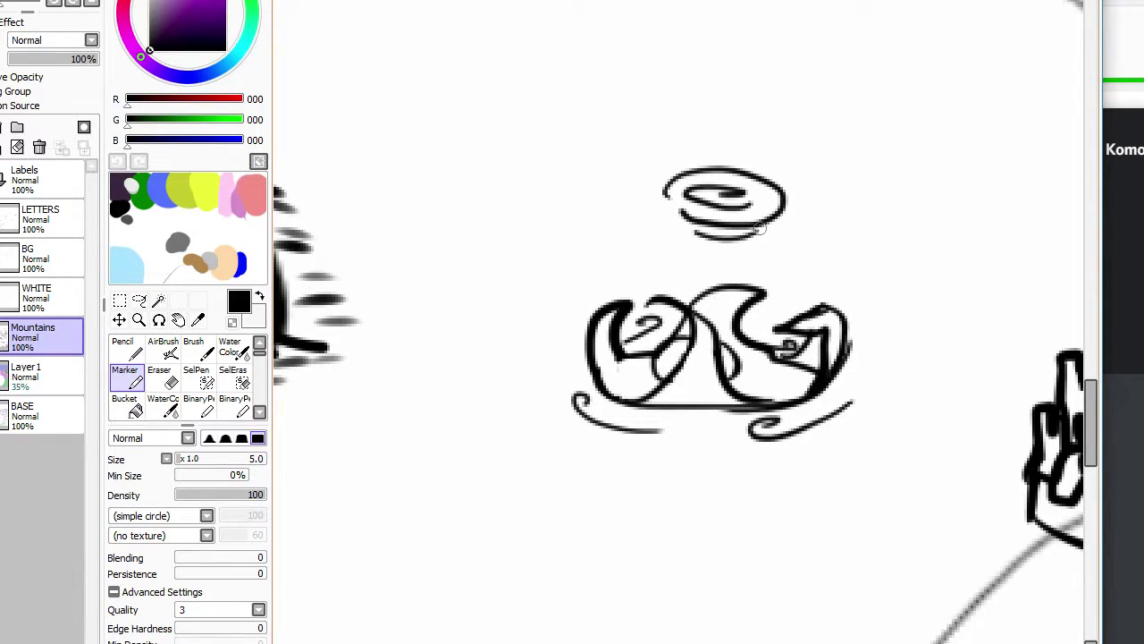
{"action": "left_click_drag", "start_coordinate": [701, 255], "coordinate": [747, 253]}
{"action": "scroll", "coordinate": [747, 253], "scroll_direction": "down", "scroll_amount": 5}
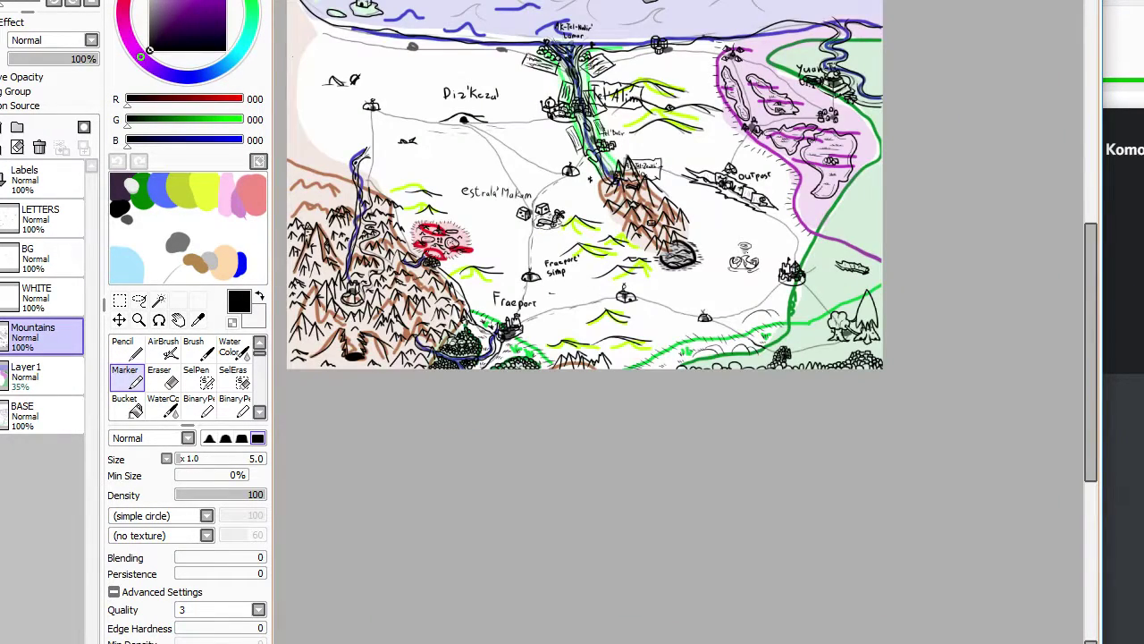
Step: Erase the straight base line joining the structure's two halves and draw a short thin line below the gap
{"action": "scroll", "coordinate": [744, 251], "scroll_direction": "up", "scroll_amount": 3}
{"action": "scroll", "coordinate": [746, 252], "scroll_direction": "up", "scroll_amount": 5}
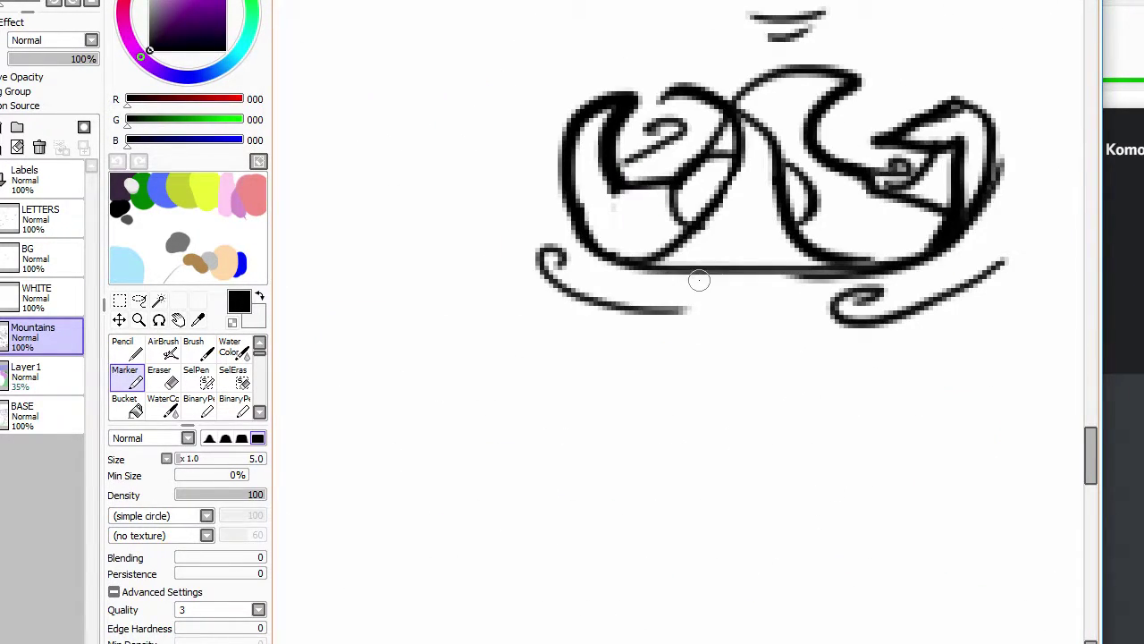
{"action": "key", "text": "e"}
{"action": "mouse_move", "coordinate": [700, 270]}
{"action": "left_mouse_down"}
{"action": "mouse_move", "coordinate": [702, 255]}
{"action": "mouse_move", "coordinate": [741, 277]}
{"action": "mouse_move", "coordinate": [832, 271]}
{"action": "left_mouse_up"}
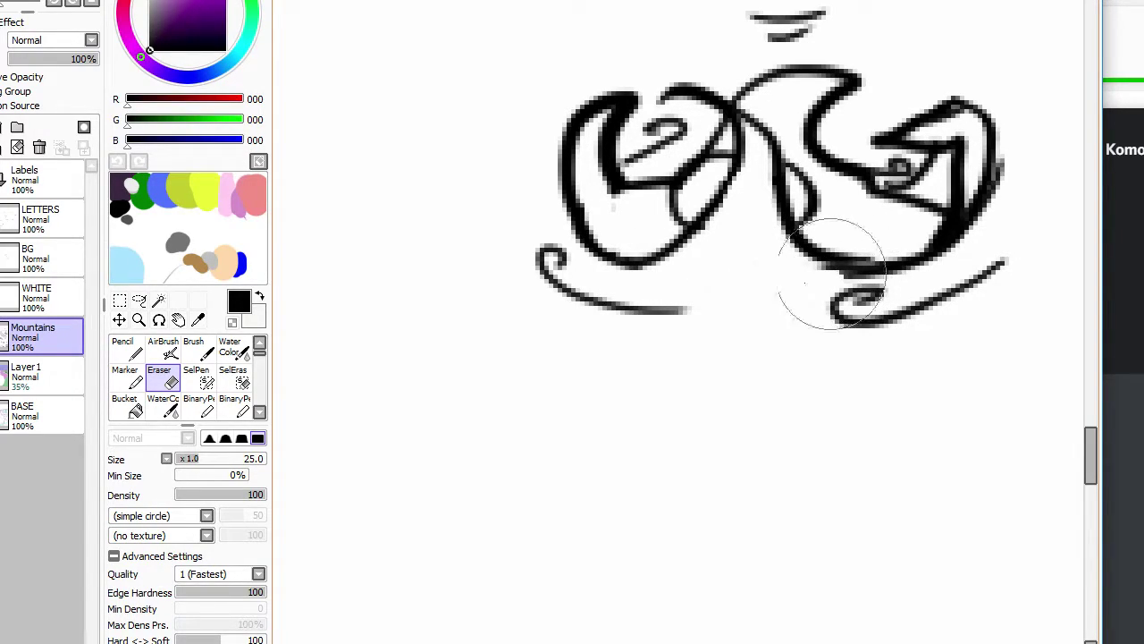
{"action": "key", "text": "n"}
{"action": "key", "text": "ctrl+z"}
{"action": "mouse_move", "coordinate": [683, 291]}
{"action": "left_mouse_down"}
{"action": "mouse_move", "coordinate": [794, 278]}
{"action": "mouse_move", "coordinate": [792, 293]}
{"action": "left_mouse_up"}
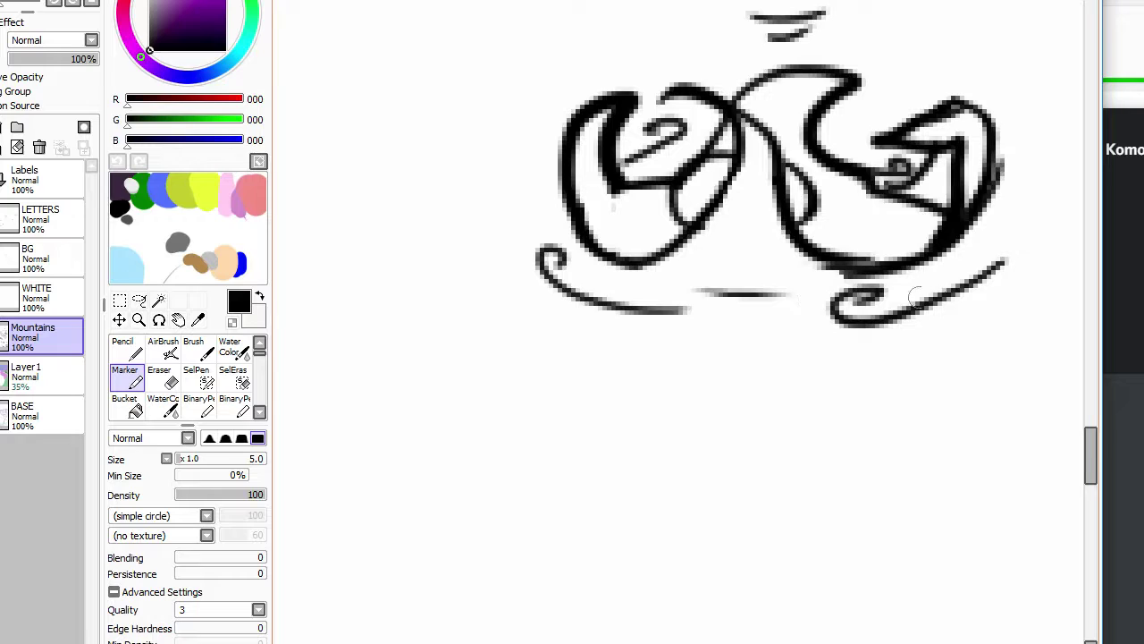
Step: Erase the outer edge of the eastern shard and redraw its lower part as a thin curve
{"action": "key", "text": "e"}
{"action": "key", "text": "n"}
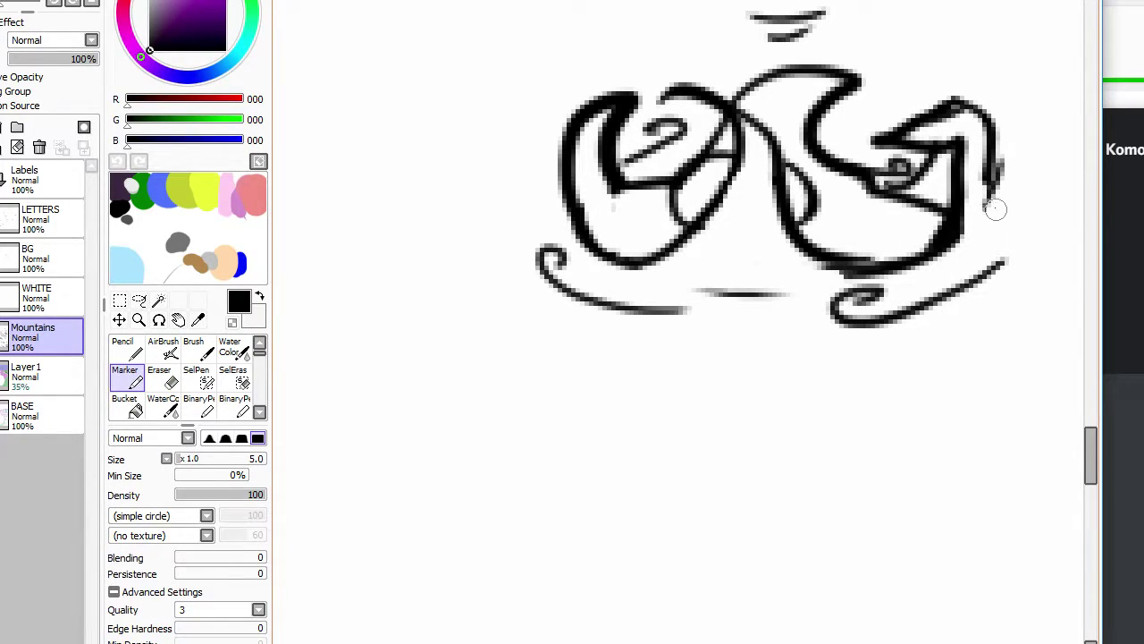
{"action": "left_click_drag", "start_coordinate": [996, 209], "coordinate": [961, 245]}
{"action": "key", "text": "ctrl+z"}
{"action": "key", "text": "ctrl+z"}
{"action": "mouse_move", "coordinate": [999, 211]}
{"action": "left_mouse_down"}
{"action": "mouse_move", "coordinate": [943, 261]}
{"action": "mouse_move", "coordinate": [956, 247]}
{"action": "left_mouse_up"}
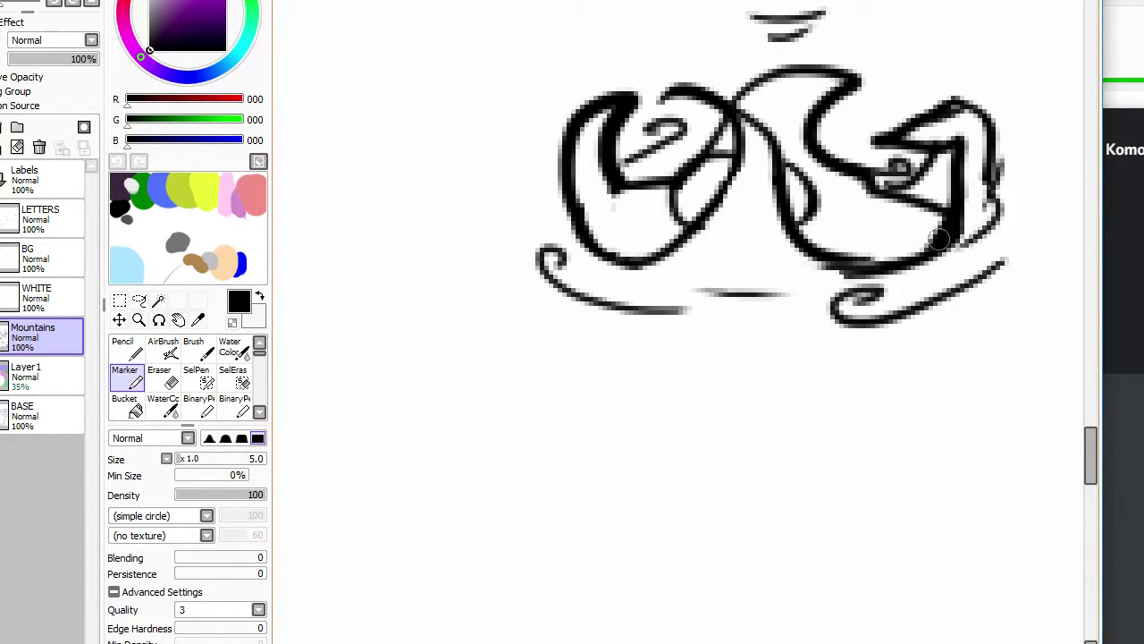
{"action": "key", "text": "ctrl+z"}
{"action": "left_click_drag", "start_coordinate": [988, 202], "coordinate": [964, 260]}
{"action": "scroll", "coordinate": [968, 217], "scroll_direction": "down", "scroll_amount": 6}
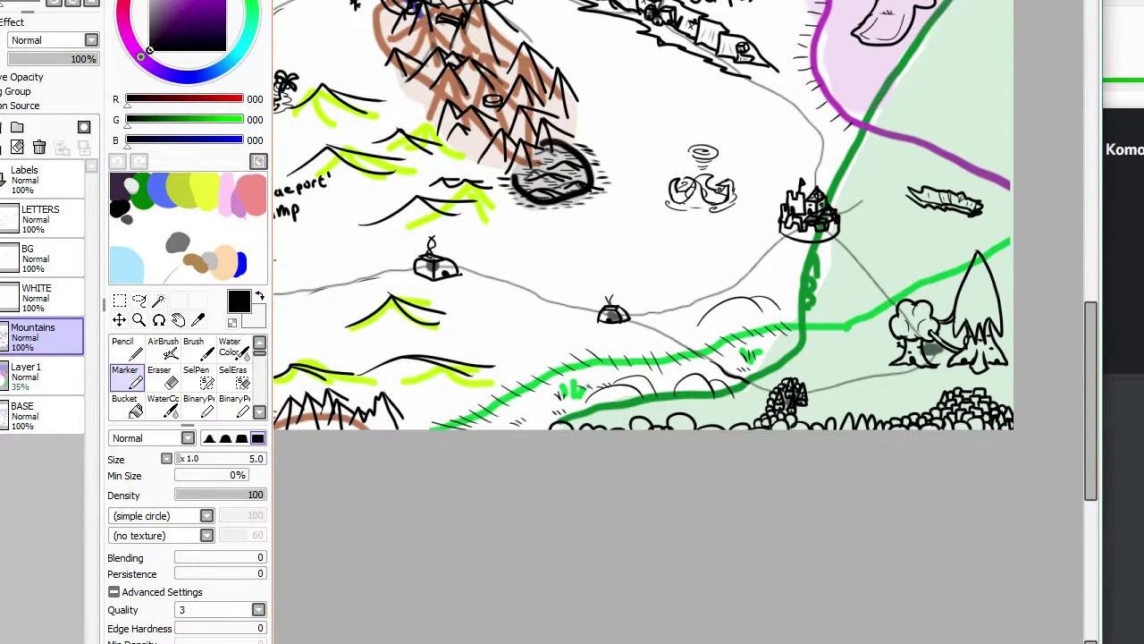
Step: Look over the desert for remaining empty spots and examine the open ground west of the houses below estrala' Makam
{"action": "scroll", "coordinate": [683, 203], "scroll_direction": "down", "scroll_amount": 2}
{"action": "scroll", "coordinate": [683, 202], "scroll_direction": "down", "scroll_amount": 1}
{"action": "scroll", "coordinate": [683, 203], "scroll_direction": "up", "scroll_amount": 2}
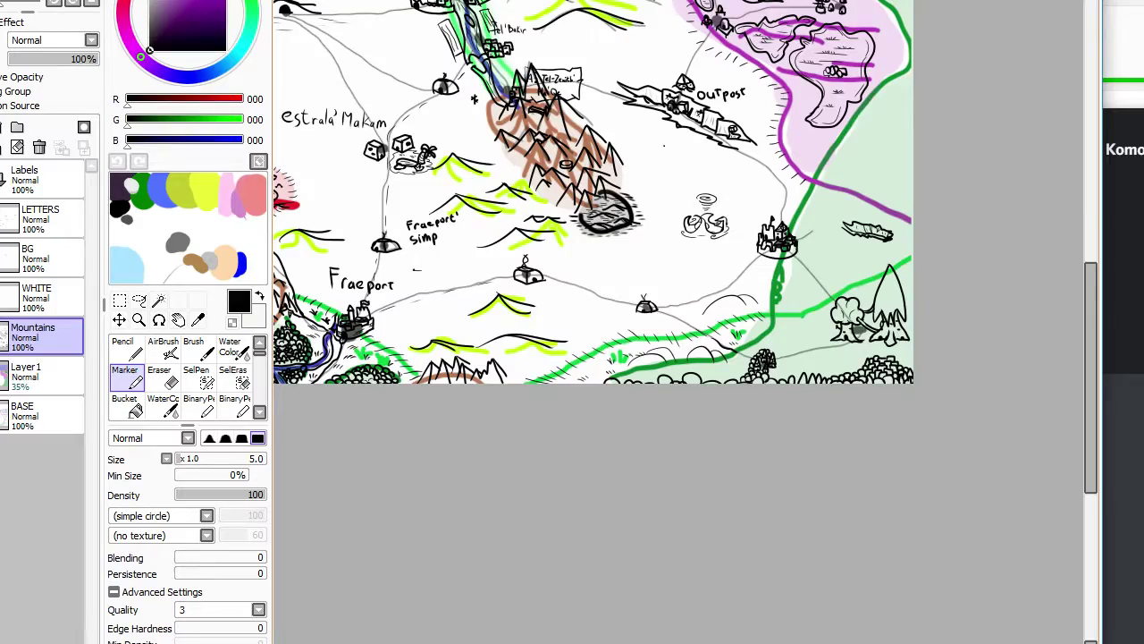
{"action": "scroll", "coordinate": [683, 203], "scroll_direction": "down", "scroll_amount": 1}
{"action": "scroll", "coordinate": [541, 167], "scroll_direction": "up", "scroll_amount": 3}
{"action": "scroll", "coordinate": [501, 167], "scroll_direction": "down", "scroll_amount": 3}
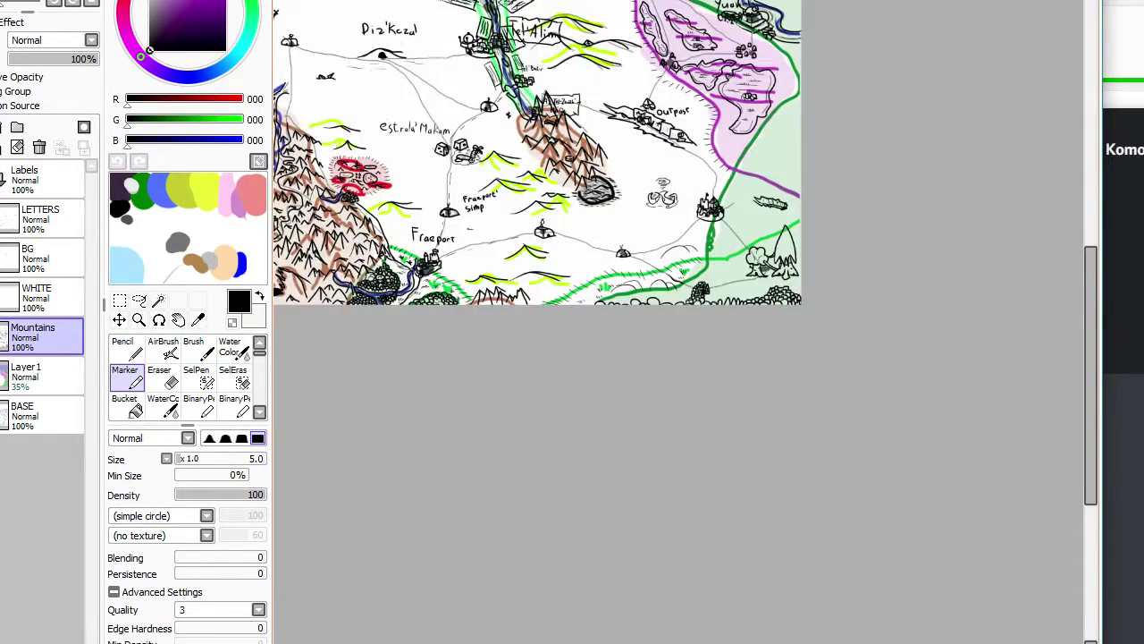
{"action": "scroll", "coordinate": [380, 118], "scroll_direction": "up", "scroll_amount": 4}
{"action": "key", "text": "minus"}
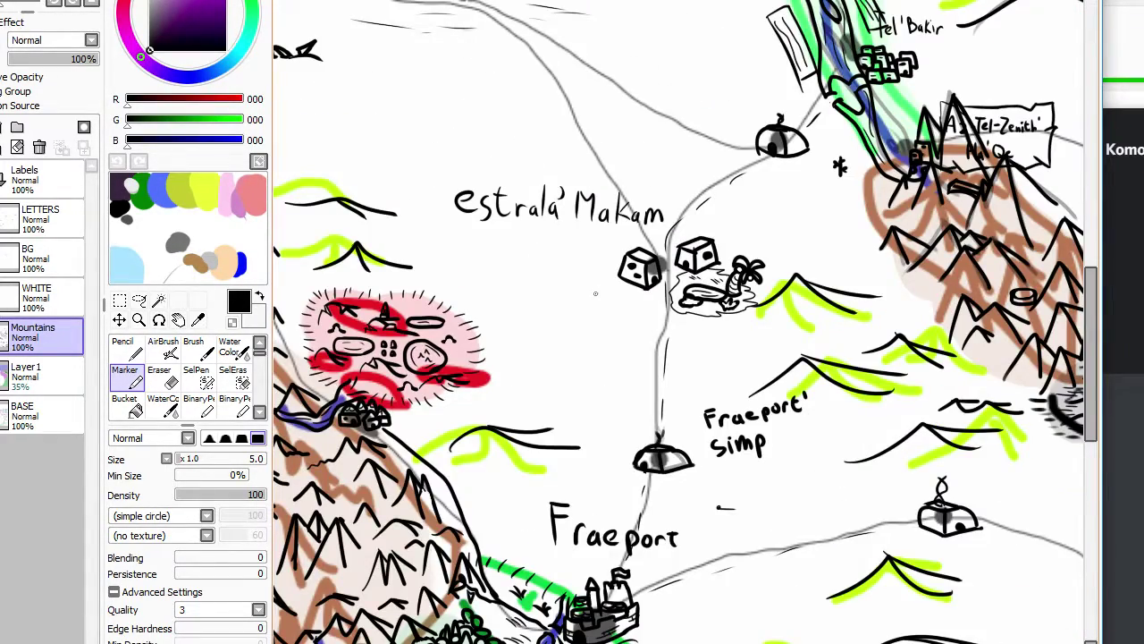
{"action": "key", "text": "minus"}
{"action": "scroll", "coordinate": [595, 293], "scroll_direction": "up", "scroll_amount": 2}
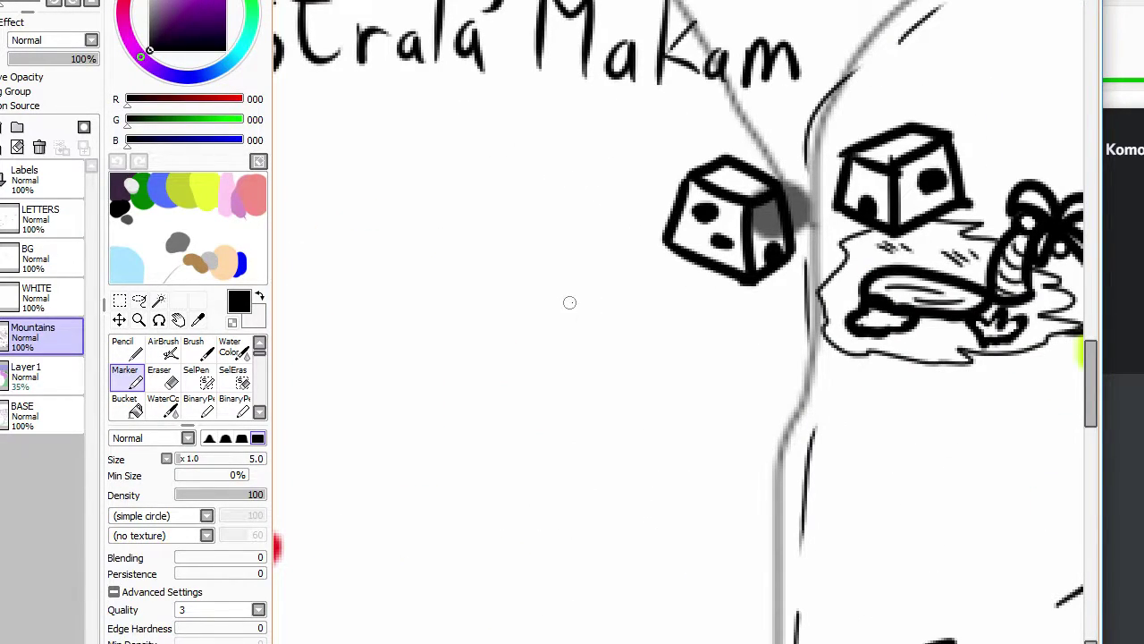
Step: Draw a small round-topped figure on two splayed legs west of the estrala' Makam houses, with wavy lines across its top
{"action": "mouse_move", "coordinate": [626, 275]}
{"action": "left_mouse_down"}
{"action": "mouse_move", "coordinate": [600, 336]}
{"action": "mouse_move", "coordinate": [621, 343]}
{"action": "mouse_move", "coordinate": [620, 309]}
{"action": "mouse_move", "coordinate": [605, 361]}
{"action": "left_mouse_up"}
{"action": "key", "text": "ctrl+z"}
{"action": "left_click_drag", "start_coordinate": [619, 348], "coordinate": [637, 359]}
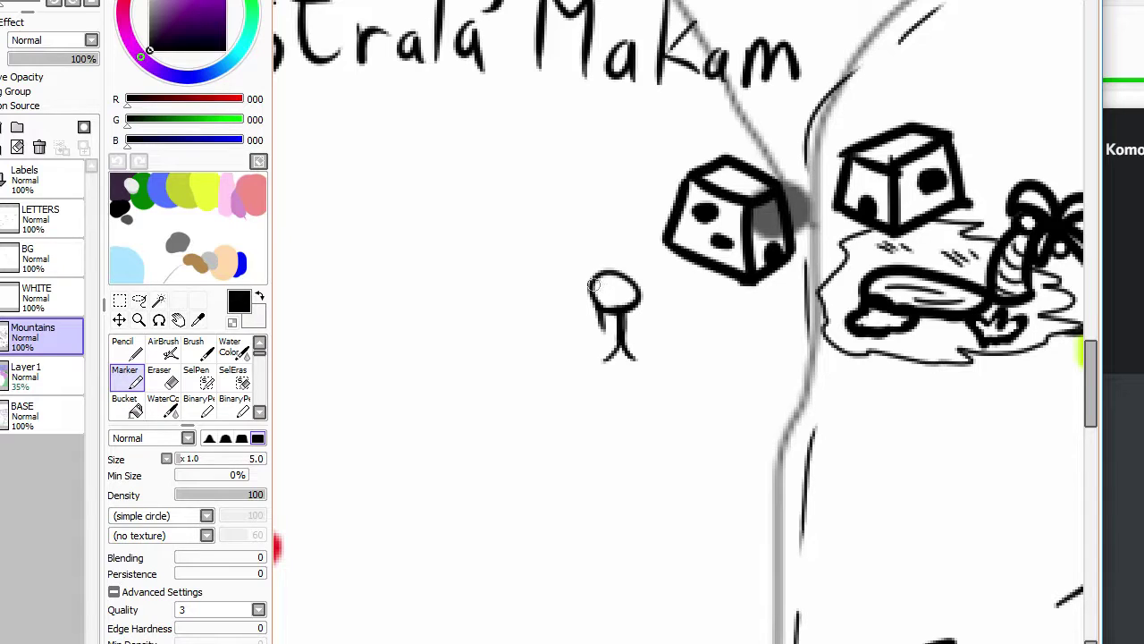
{"action": "mouse_move", "coordinate": [599, 298]}
{"action": "left_mouse_down"}
{"action": "mouse_move", "coordinate": [637, 295]}
{"action": "mouse_move", "coordinate": [601, 285]}
{"action": "mouse_move", "coordinate": [636, 284]}
{"action": "left_mouse_up"}
Step: Draw a second round-topped figure southeast of the first, with short side strokes hanging down and two splayed legs
{"action": "scroll", "coordinate": [637, 284], "scroll_direction": "down", "scroll_amount": 4}
{"action": "scroll", "coordinate": [706, 270], "scroll_direction": "up", "scroll_amount": 3}
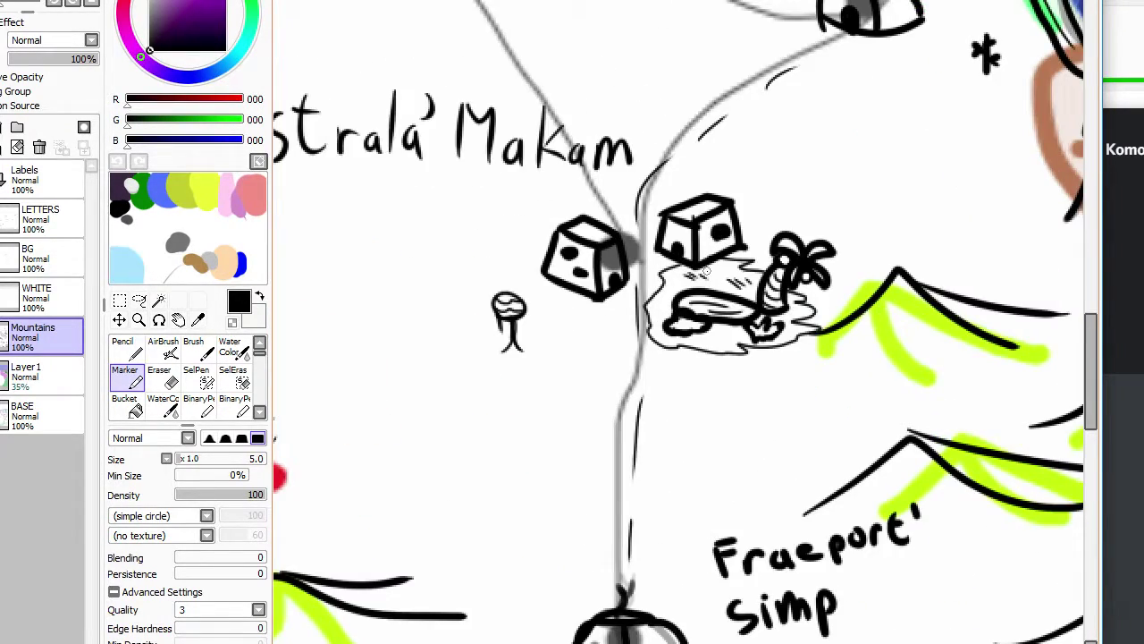
{"action": "scroll", "coordinate": [707, 272], "scroll_direction": "down", "scroll_amount": 1}
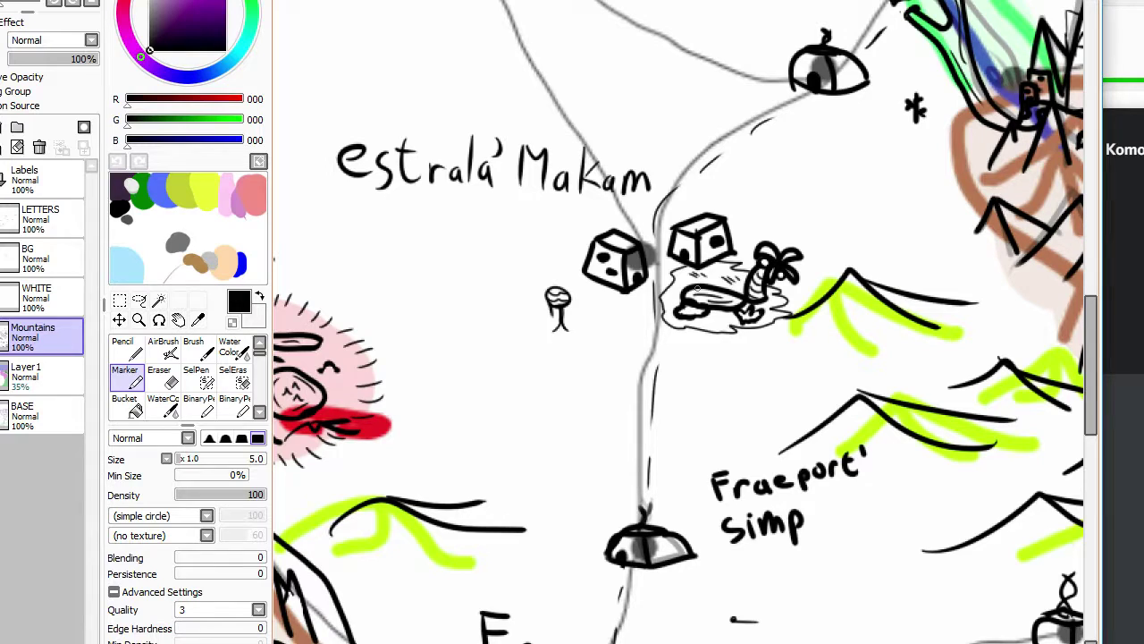
{"action": "scroll", "coordinate": [721, 286], "scroll_direction": "down", "scroll_amount": 4}
{"action": "scroll", "coordinate": [707, 290], "scroll_direction": "up", "scroll_amount": 6}
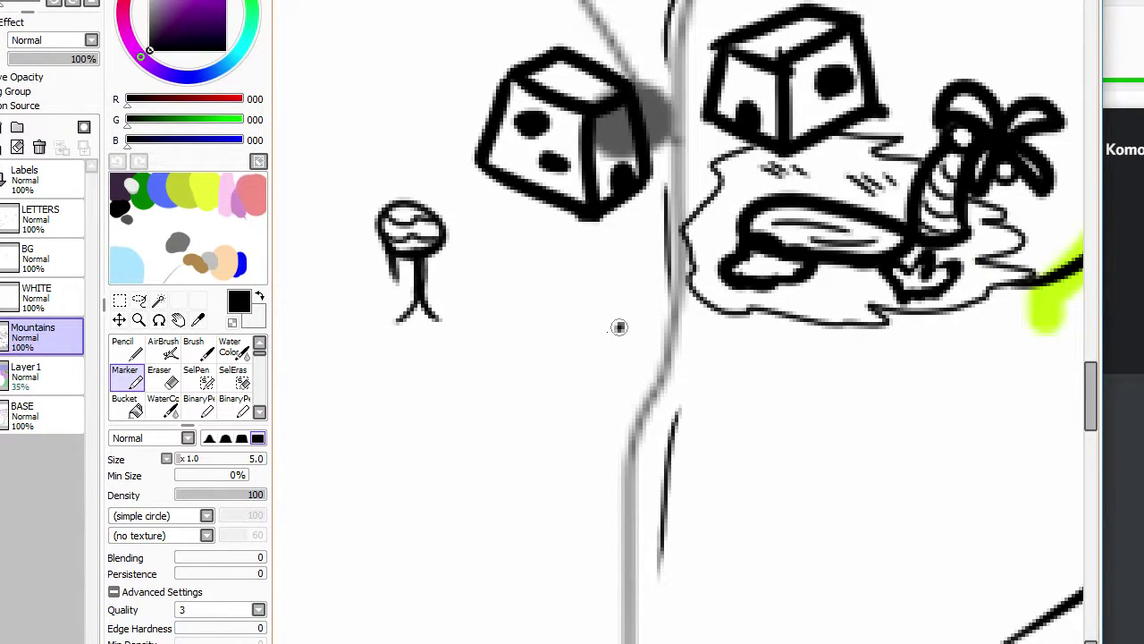
{"action": "mouse_move", "coordinate": [618, 325]}
{"action": "left_mouse_down"}
{"action": "mouse_move", "coordinate": [564, 287]}
{"action": "mouse_move", "coordinate": [583, 319]}
{"action": "mouse_move", "coordinate": [576, 353]}
{"action": "left_mouse_up"}
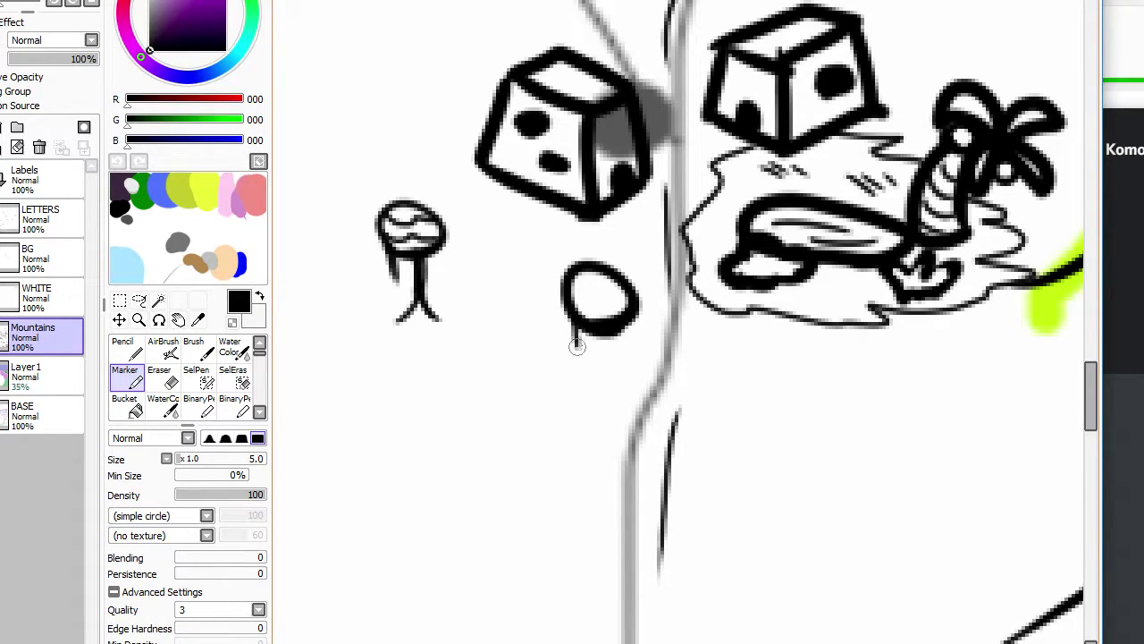
{"action": "mouse_move", "coordinate": [629, 320]}
{"action": "left_mouse_down"}
{"action": "mouse_move", "coordinate": [633, 351]}
{"action": "mouse_move", "coordinate": [605, 371]}
{"action": "mouse_move", "coordinate": [598, 358]}
{"action": "mouse_move", "coordinate": [578, 390]}
{"action": "left_mouse_up"}
{"action": "key", "text": "ctrl+z"}
{"action": "left_click_drag", "start_coordinate": [605, 336], "coordinate": [624, 385]}
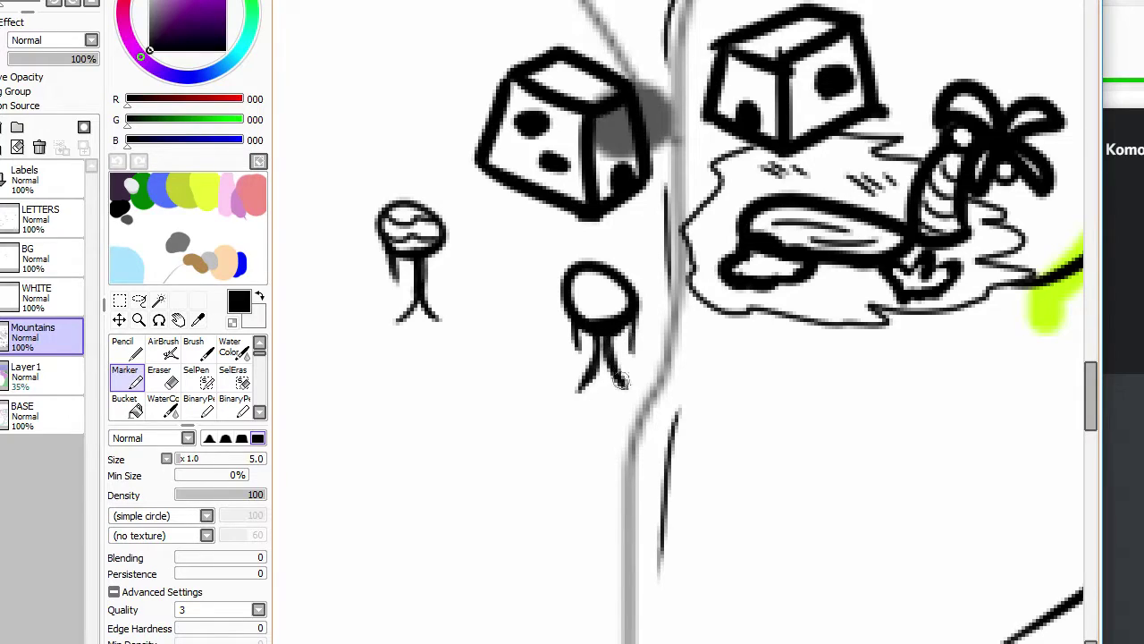
Step: Erase part of the second figure's base line and touch up its round top and legs with thin marker strokes
{"action": "key", "text": "e"}
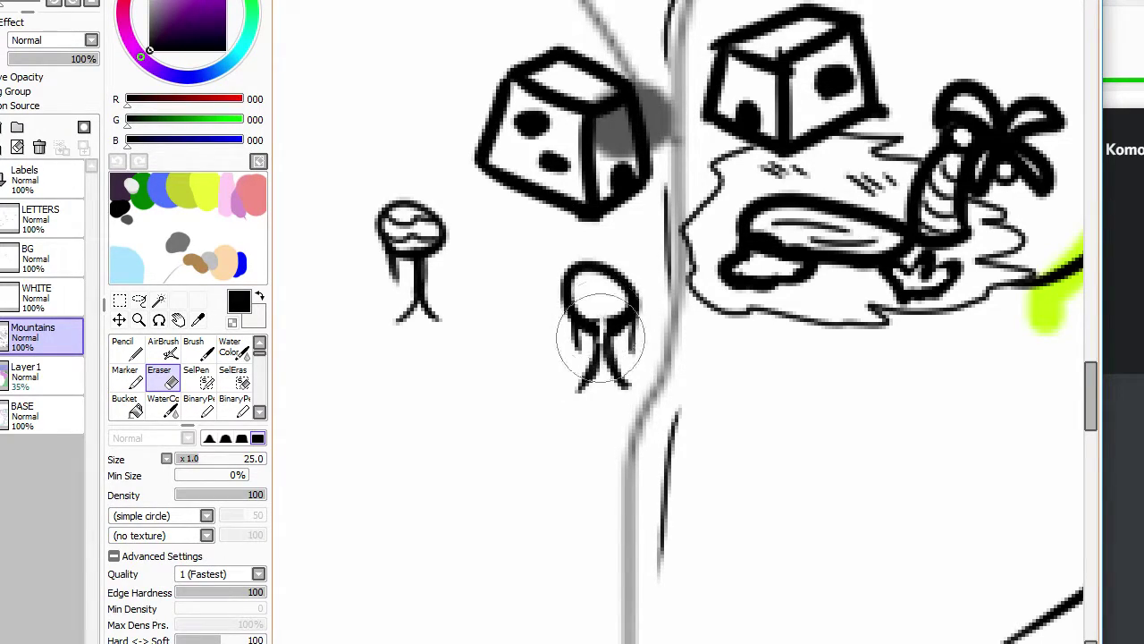
{"action": "key", "text": "x"}
{"action": "key", "text": "x"}
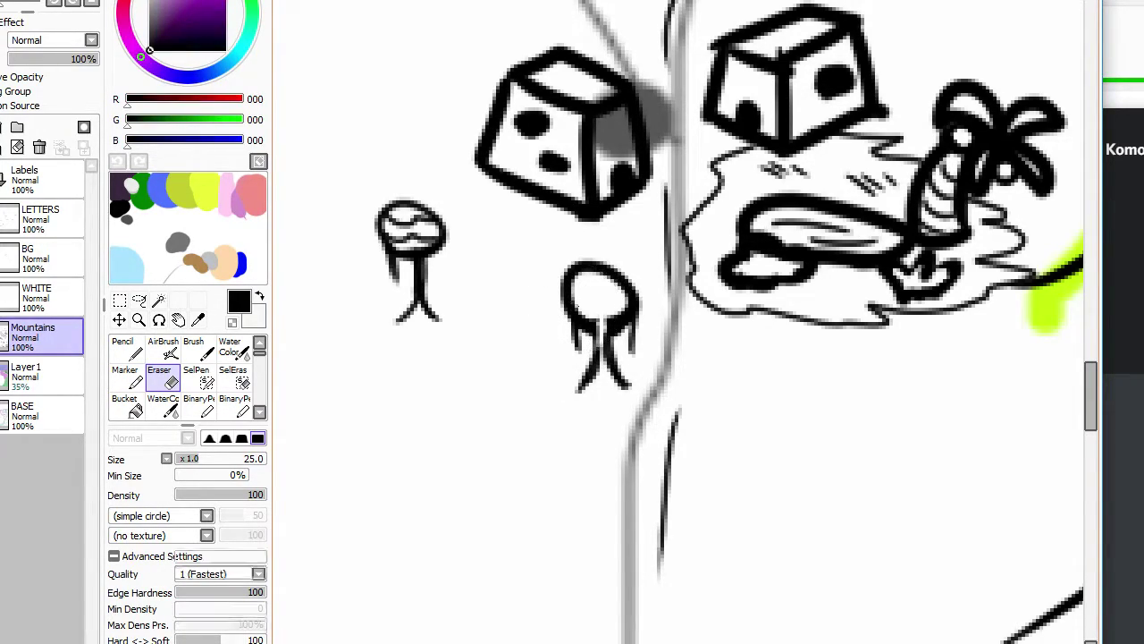
{"action": "key", "text": "m"}
{"action": "mouse_move", "coordinate": [579, 306]}
{"action": "left_mouse_down"}
{"action": "mouse_move", "coordinate": [612, 304]}
{"action": "mouse_move", "coordinate": [621, 291]}
{"action": "mouse_move", "coordinate": [574, 279]}
{"action": "mouse_move", "coordinate": [611, 279]}
{"action": "mouse_move", "coordinate": [591, 325]}
{"action": "mouse_move", "coordinate": [614, 316]}
{"action": "mouse_move", "coordinate": [606, 354]}
{"action": "mouse_move", "coordinate": [590, 366]}
{"action": "mouse_move", "coordinate": [608, 370]}
{"action": "mouse_move", "coordinate": [582, 376]}
{"action": "mouse_move", "coordinate": [626, 385]}
{"action": "left_mouse_up"}
{"action": "key", "text": "ctrl+z"}
{"action": "key", "text": "ctrl+z"}
Step: Examine the desert around estrala' Makam and Fraeport and the overall map for remaining empty spots
{"action": "scroll", "coordinate": [623, 355], "scroll_direction": "down", "scroll_amount": 5}
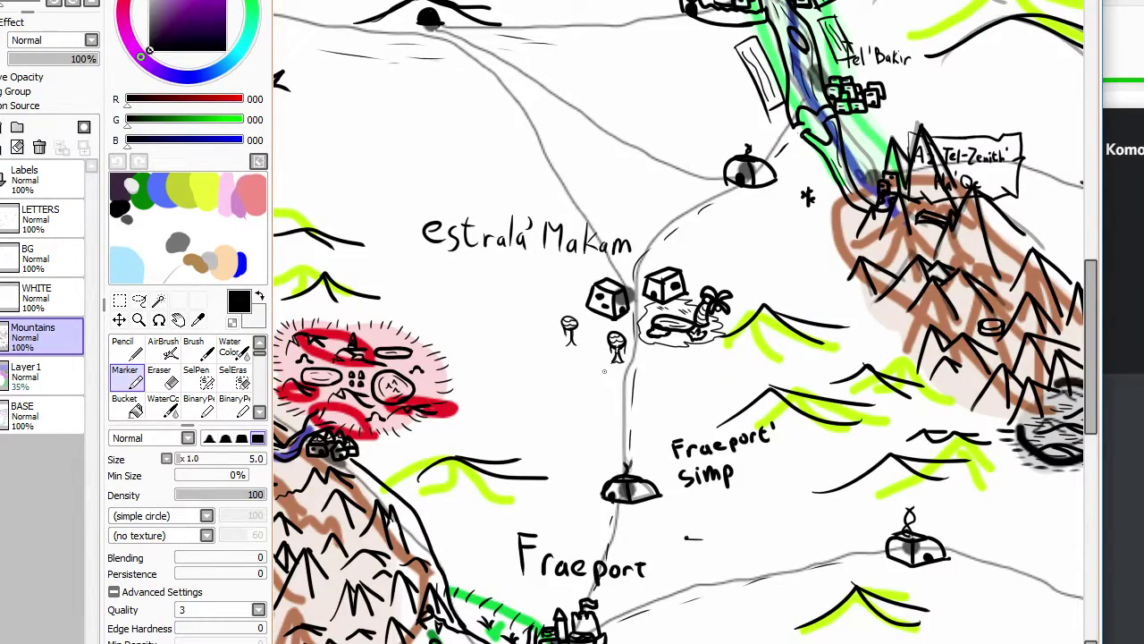
{"action": "scroll", "coordinate": [604, 371], "scroll_direction": "down", "scroll_amount": 5}
{"action": "scroll", "coordinate": [605, 371], "scroll_direction": "up", "scroll_amount": 4}
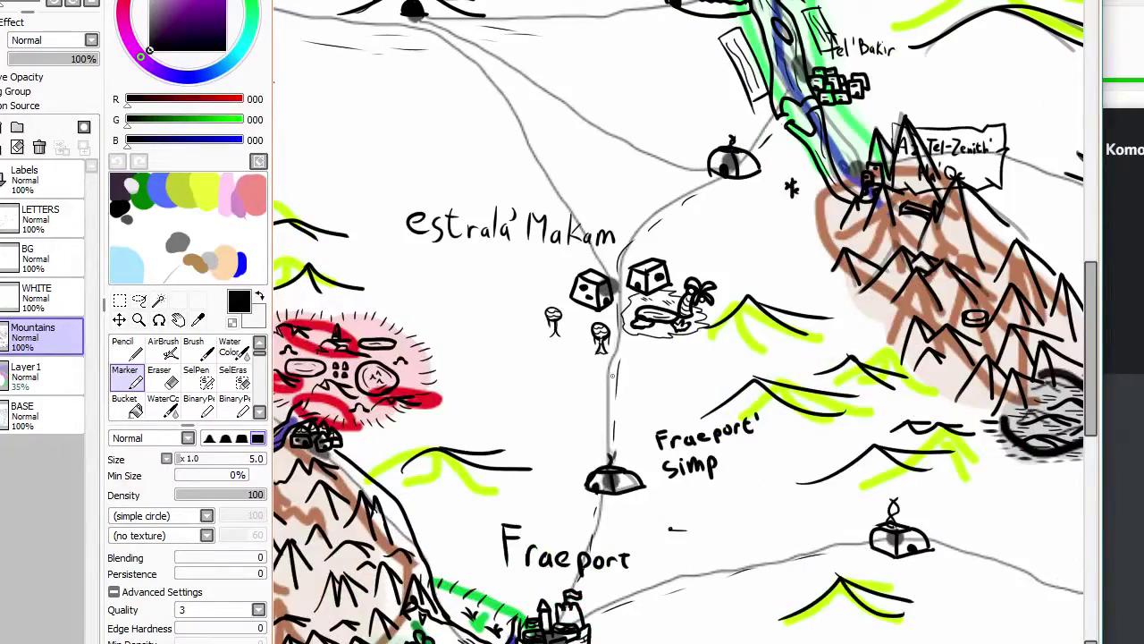
{"action": "scroll", "coordinate": [604, 371], "scroll_direction": "down", "scroll_amount": 4}
{"action": "scroll", "coordinate": [667, 409], "scroll_direction": "up", "scroll_amount": 4}
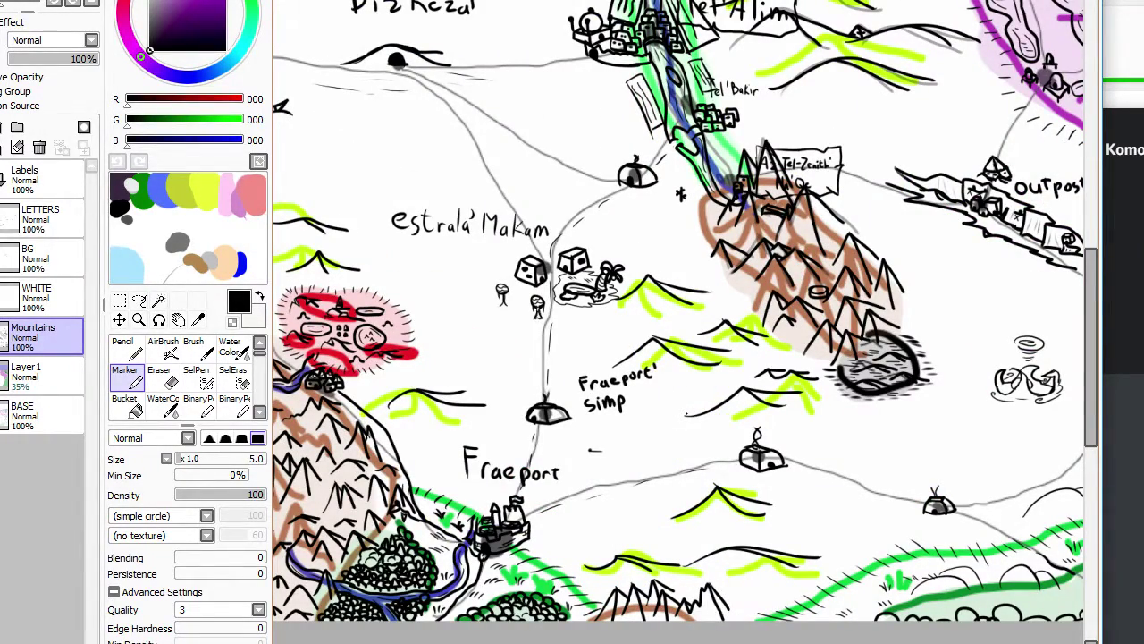
{"action": "scroll", "coordinate": [685, 413], "scroll_direction": "up", "scroll_amount": 1}
{"action": "scroll", "coordinate": [685, 413], "scroll_direction": "down", "scroll_amount": 2}
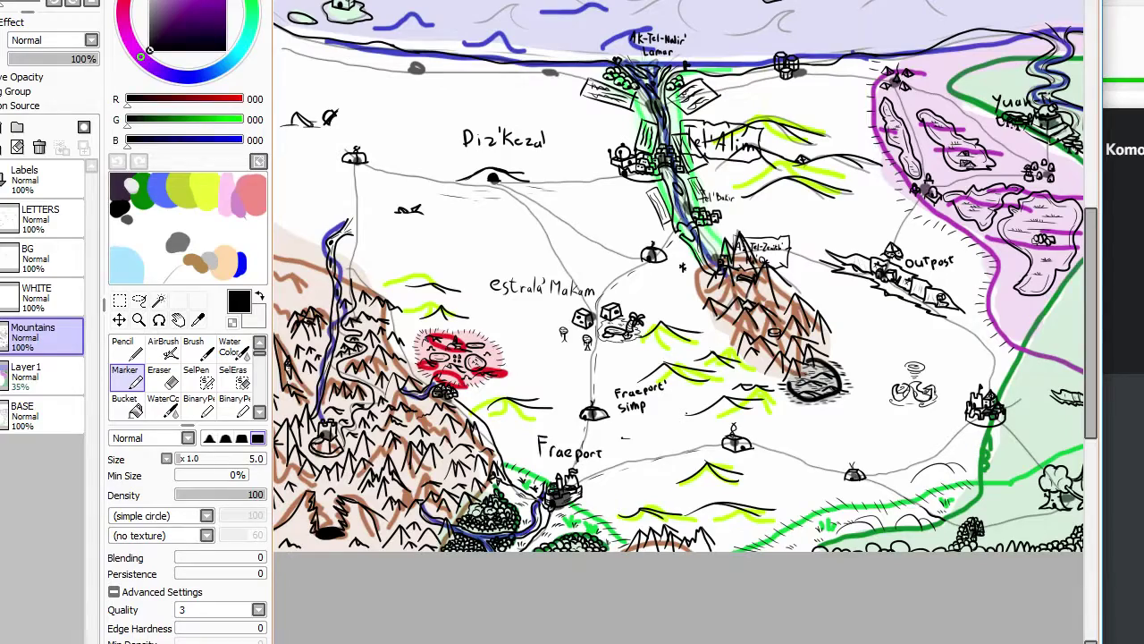
{"action": "scroll", "coordinate": [686, 413], "scroll_direction": "down", "scroll_amount": 1}
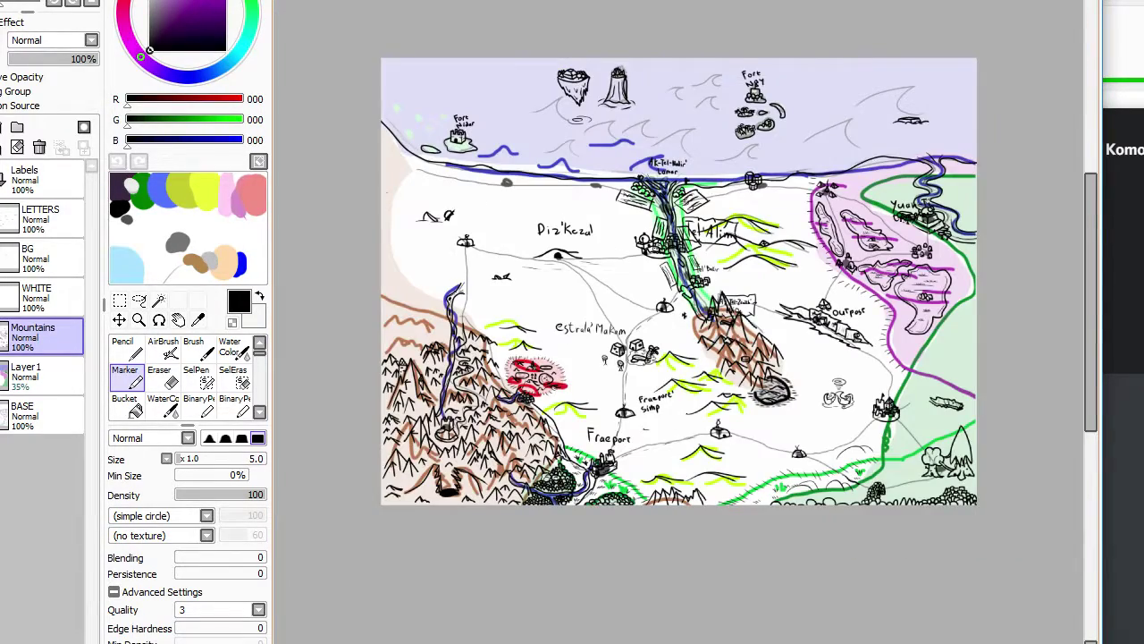
Step: Examine the open desert between the brown mountain range, the Outpost and the whirlwind ruin
{"action": "scroll", "coordinate": [916, 423], "scroll_direction": "up", "scroll_amount": 2}
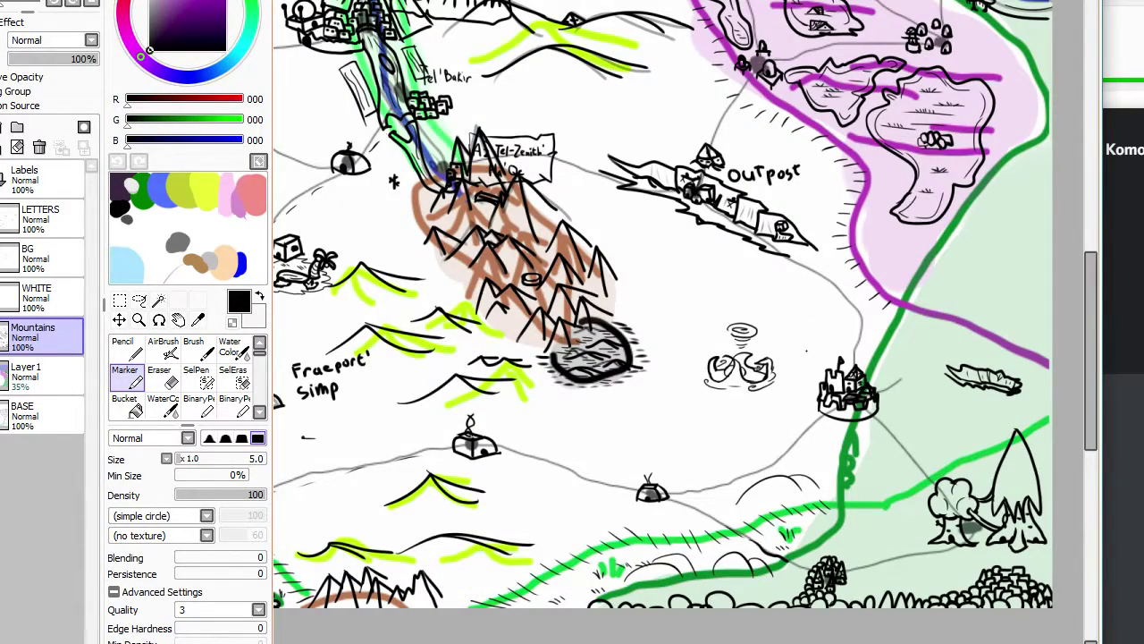
{"action": "scroll", "coordinate": [806, 352], "scroll_direction": "down", "scroll_amount": 2}
{"action": "scroll", "coordinate": [806, 351], "scroll_direction": "up", "scroll_amount": 2}
{"action": "scroll", "coordinate": [605, 221], "scroll_direction": "down", "scroll_amount": 2}
{"action": "scroll", "coordinate": [604, 221], "scroll_direction": "up", "scroll_amount": 3}
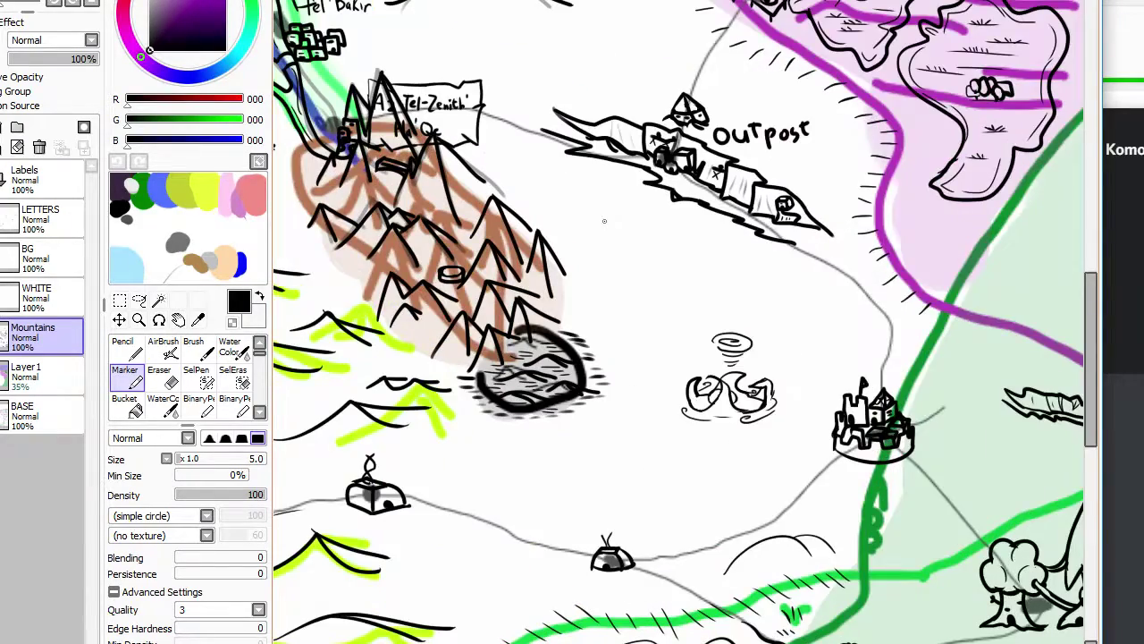
{"action": "scroll", "coordinate": [605, 221], "scroll_direction": "up", "scroll_amount": 2}
{"action": "scroll", "coordinate": [568, 203], "scroll_direction": "up", "scroll_amount": 2}
{"action": "scroll", "coordinate": [571, 204], "scroll_direction": "down", "scroll_amount": 5}
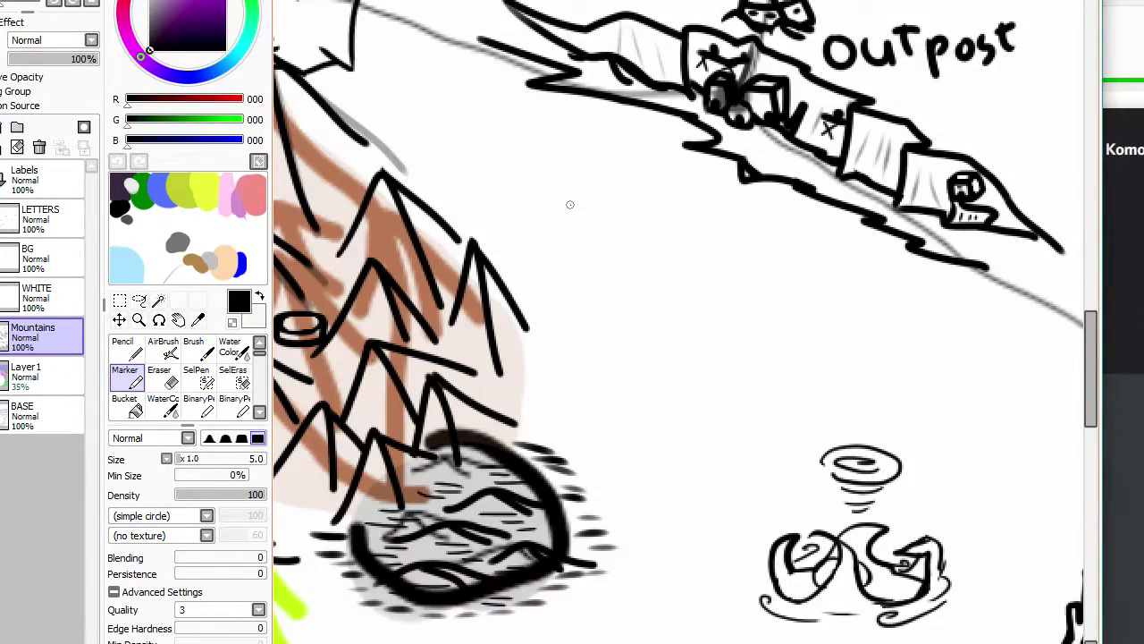
{"action": "scroll", "coordinate": [570, 205], "scroll_direction": "down", "scroll_amount": 4}
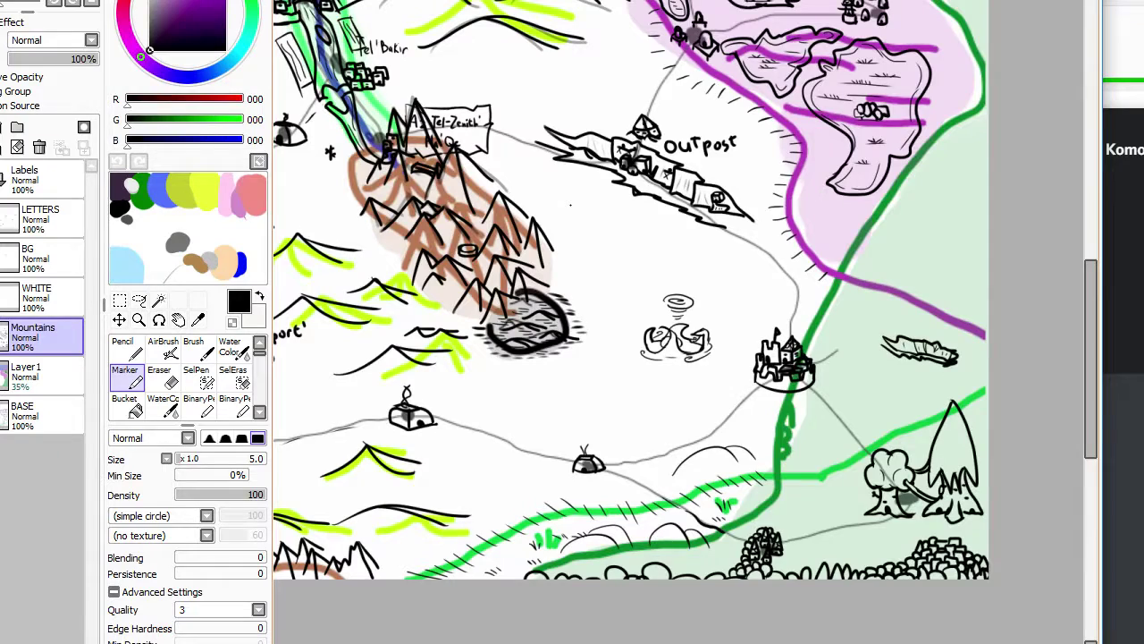
{"action": "scroll", "coordinate": [571, 204], "scroll_direction": "up", "scroll_amount": 3}
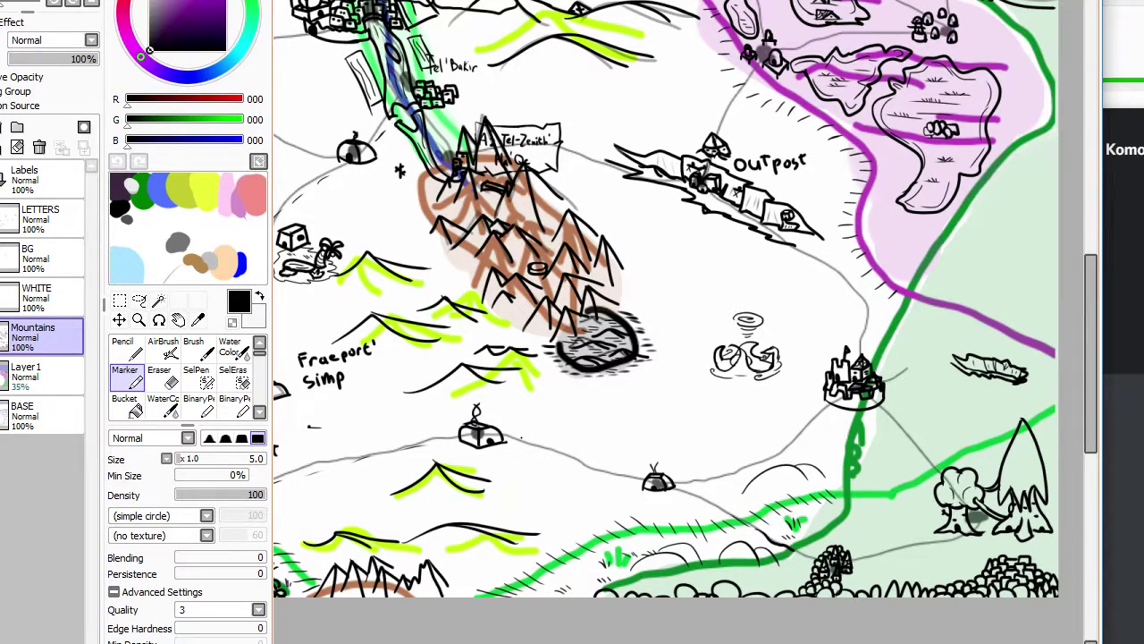
{"action": "mouse_move", "coordinate": [374, 326]}
{"action": "left_mouse_down"}
{"action": "mouse_move", "coordinate": [408, 369]}
{"action": "mouse_move", "coordinate": [520, 383]}
{"action": "left_mouse_up"}
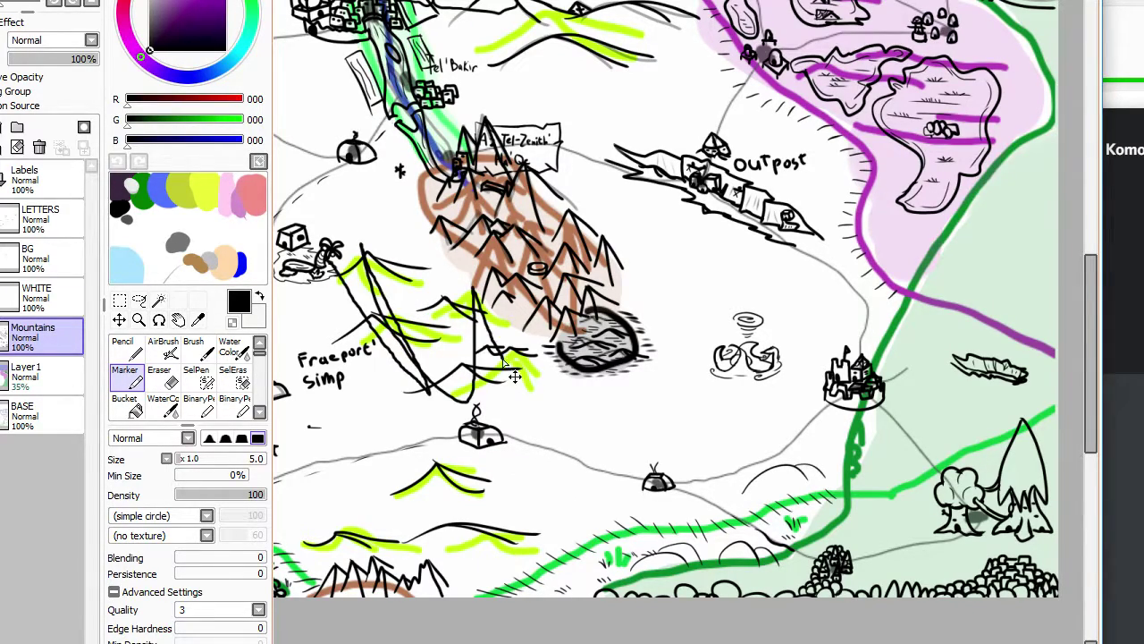
{"action": "key", "text": "ctrl+z"}
{"action": "left_click_drag", "start_coordinate": [672, 348], "coordinate": [596, 138]}
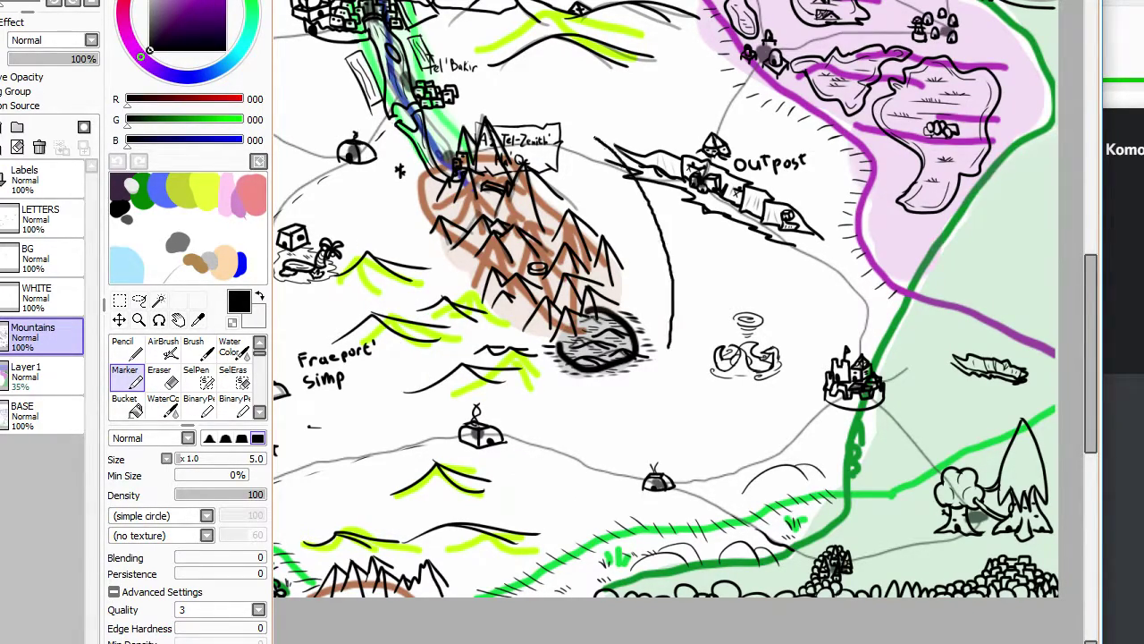
{"action": "key", "text": "ctrl+z"}
{"action": "left_click_drag", "start_coordinate": [779, 225], "coordinate": [809, 292]}
{"action": "key", "text": "ctrl+z"}
{"action": "scroll", "coordinate": [665, 182], "scroll_direction": "up", "scroll_amount": 2}
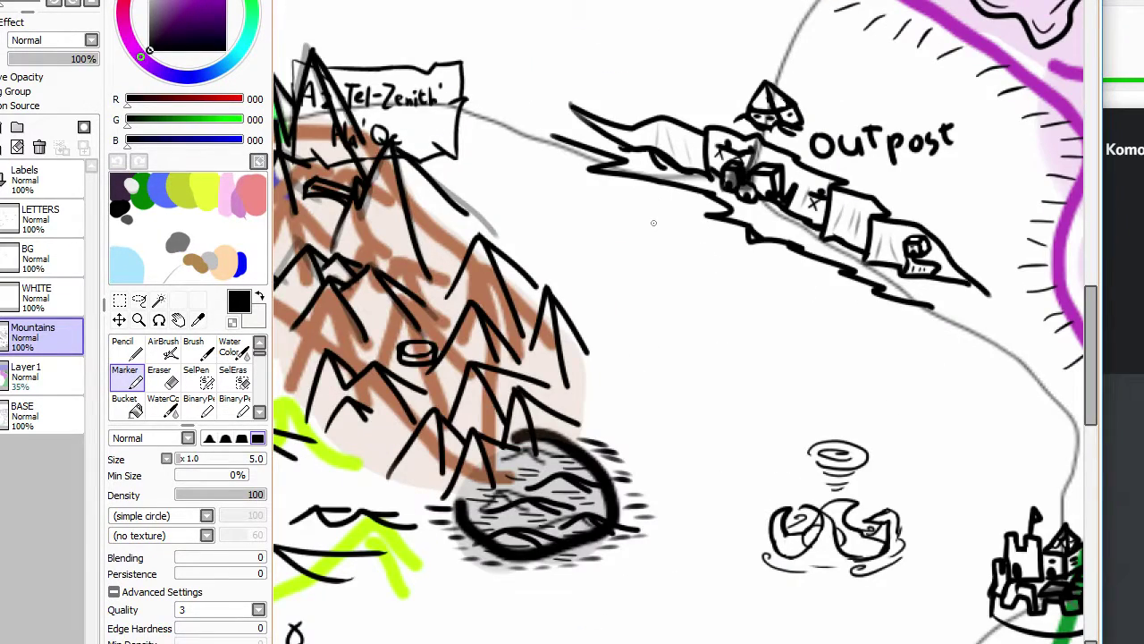
{"action": "scroll", "coordinate": [653, 221], "scroll_direction": "down", "scroll_amount": 1}
{"action": "mouse_move", "coordinate": [659, 554]}
{"action": "left_mouse_down"}
{"action": "mouse_move", "coordinate": [689, 434]}
{"action": "mouse_move", "coordinate": [673, 361]}
{"action": "mouse_move", "coordinate": [603, 250]}
{"action": "left_mouse_up"}
{"action": "key", "text": "ctrl+z"}
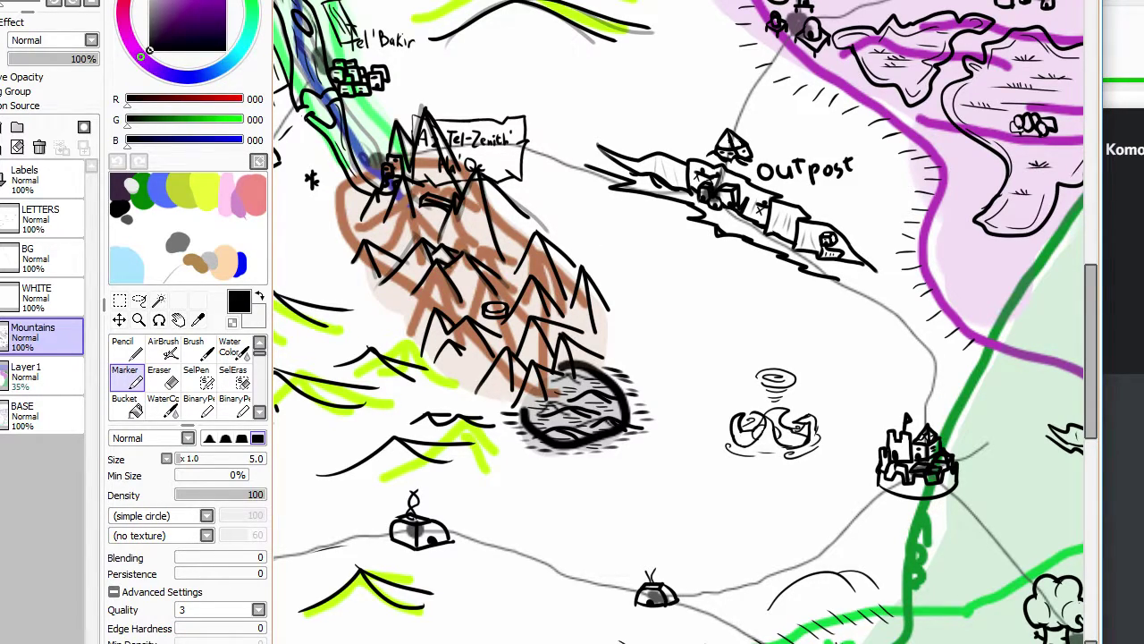
Step: Bring up Open Broadcaster Software to check the stream's sources and return to the map drawing
{"action": "key", "text": "alt+Tab"}
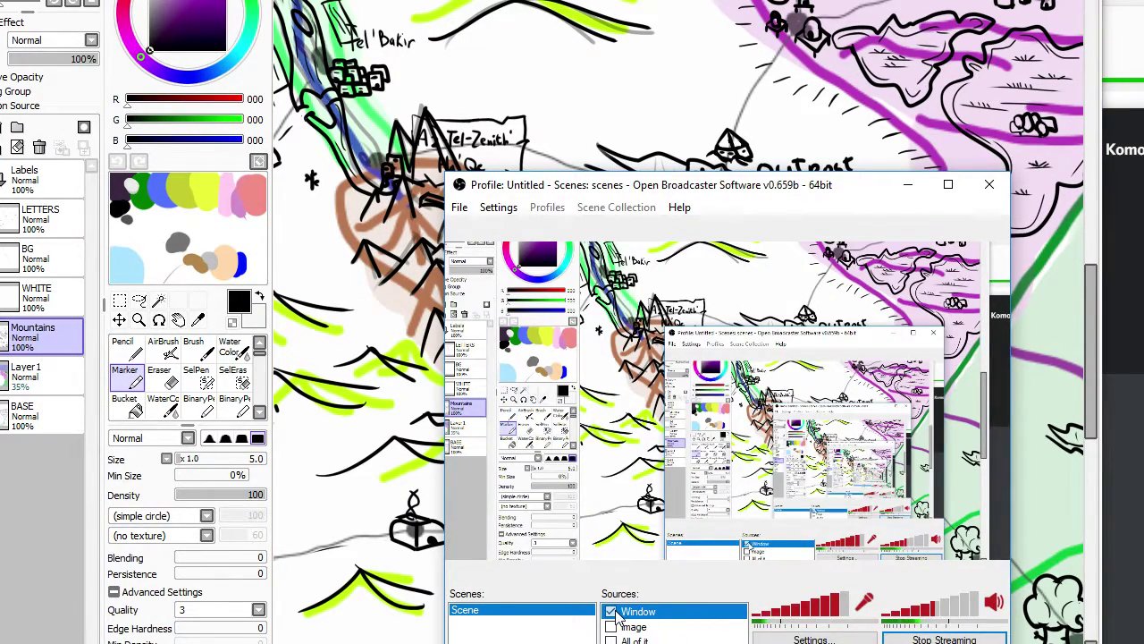
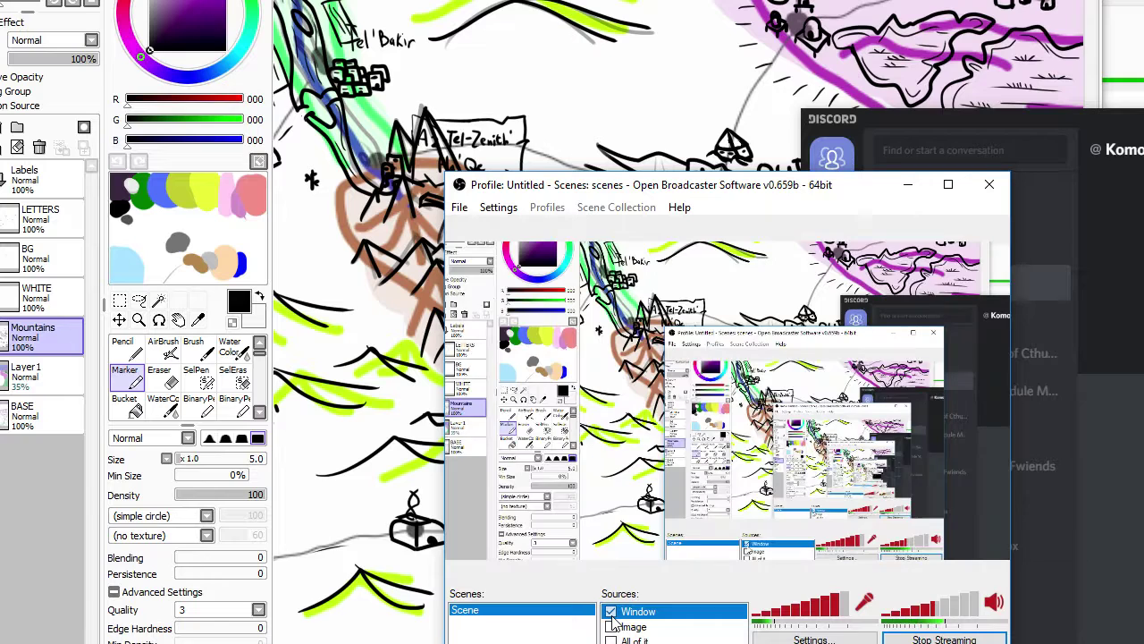
{"action": "left_click", "coordinate": [706, 51]}
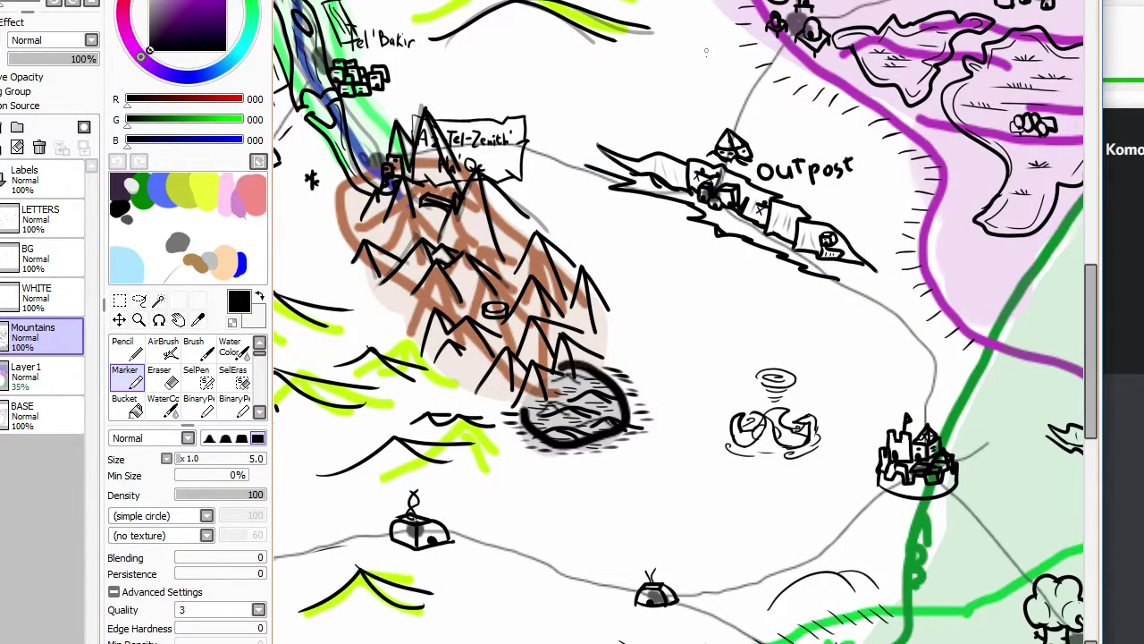
Step: Glance at the live stream settings page, return to the map and survey the desert area around the Outpost
{"action": "key", "text": "alt+Tab"}
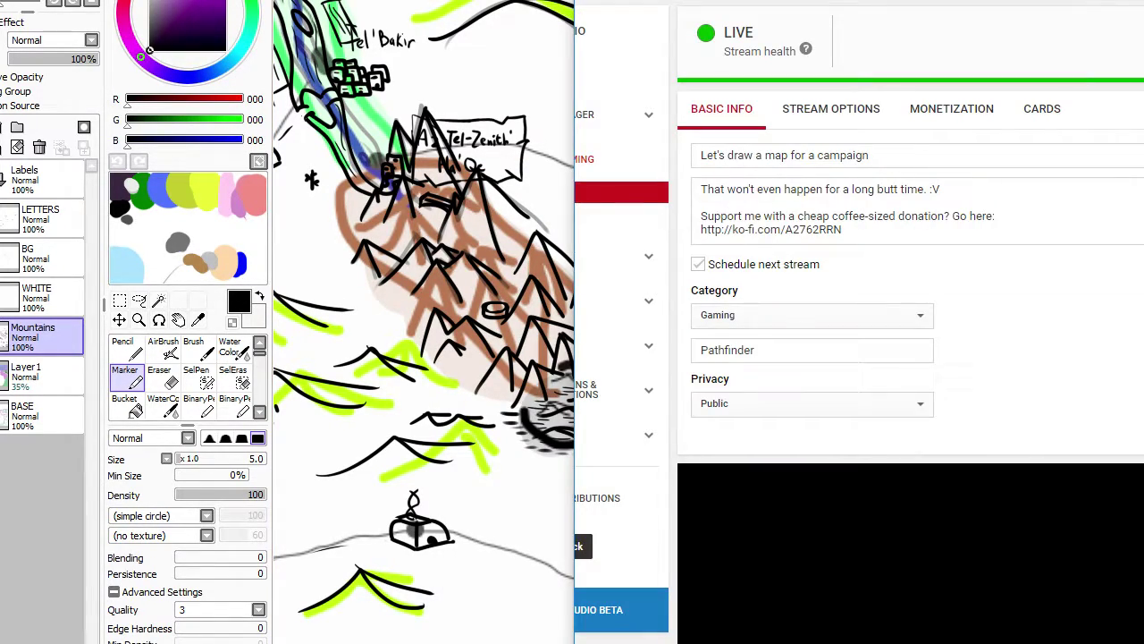
{"action": "key", "text": "alt+Tab"}
{"action": "scroll", "coordinate": [742, 93], "scroll_direction": "down", "scroll_amount": 2}
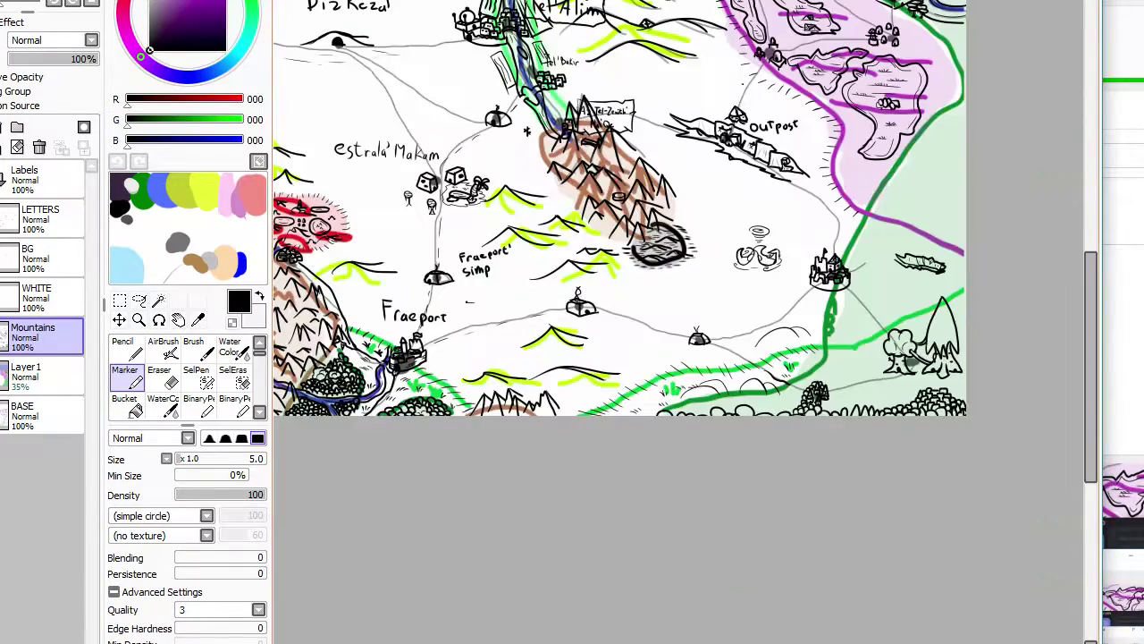
{"action": "scroll", "coordinate": [737, 109], "scroll_direction": "up", "scroll_amount": 2}
{"action": "scroll", "coordinate": [594, 235], "scroll_direction": "up", "scroll_amount": 2}
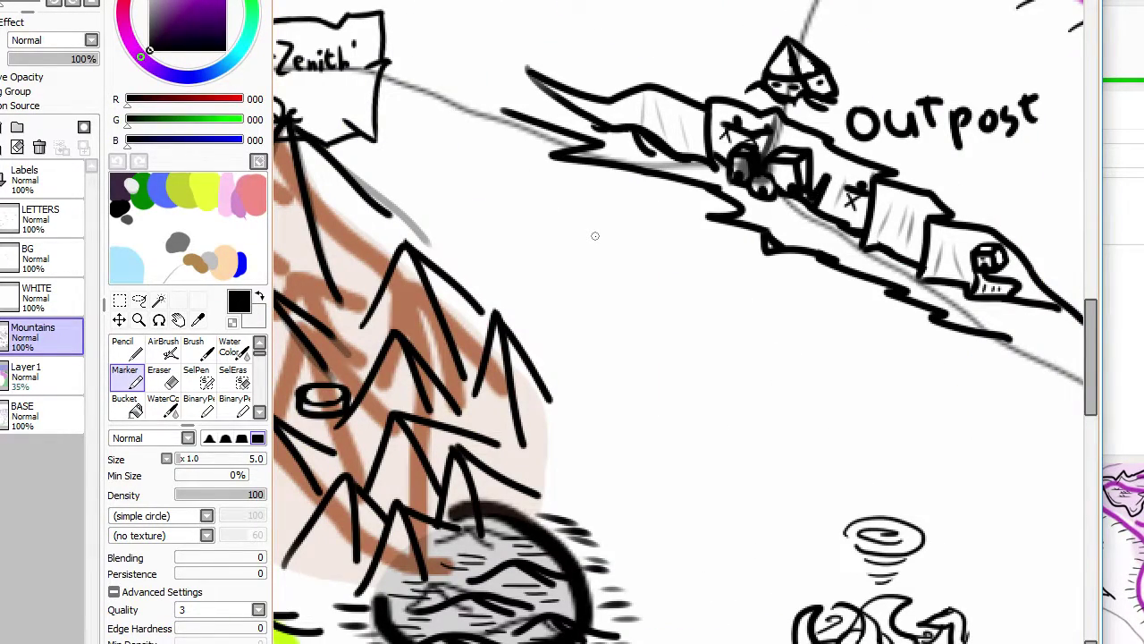
{"action": "scroll", "coordinate": [588, 238], "scroll_direction": "down", "scroll_amount": 4}
{"action": "scroll", "coordinate": [555, 171], "scroll_direction": "up", "scroll_amount": 5}
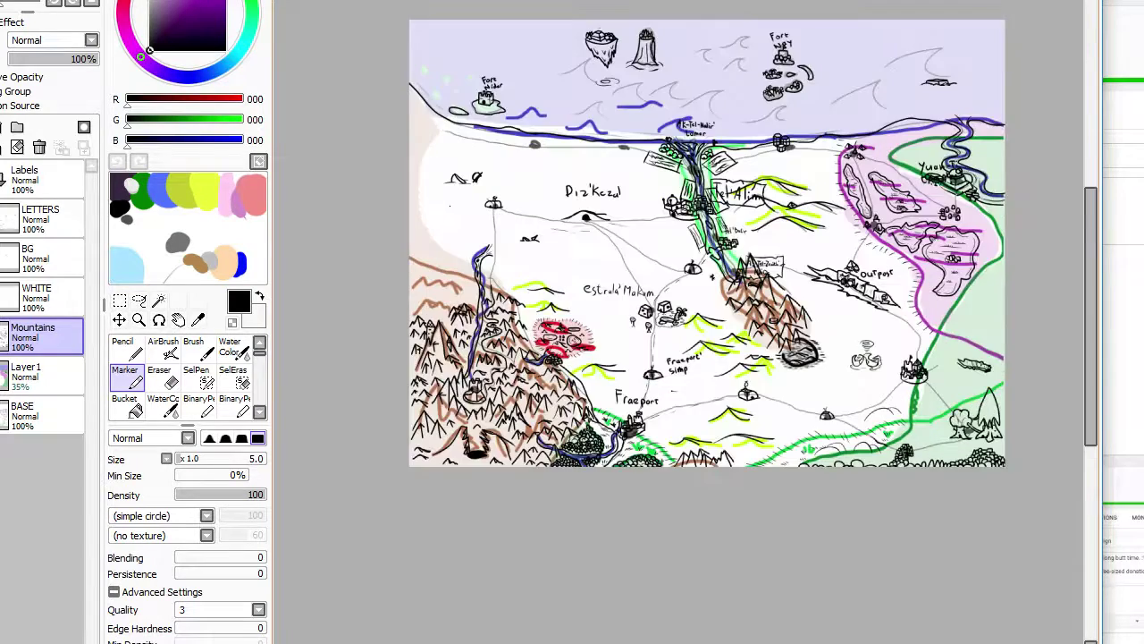
Step: Draw a tower outline with an oval top and two sides in the empty desert west of the Diz'Kezal label, using the Marker
{"action": "scroll", "coordinate": [571, 114], "scroll_direction": "up", "scroll_amount": 1}
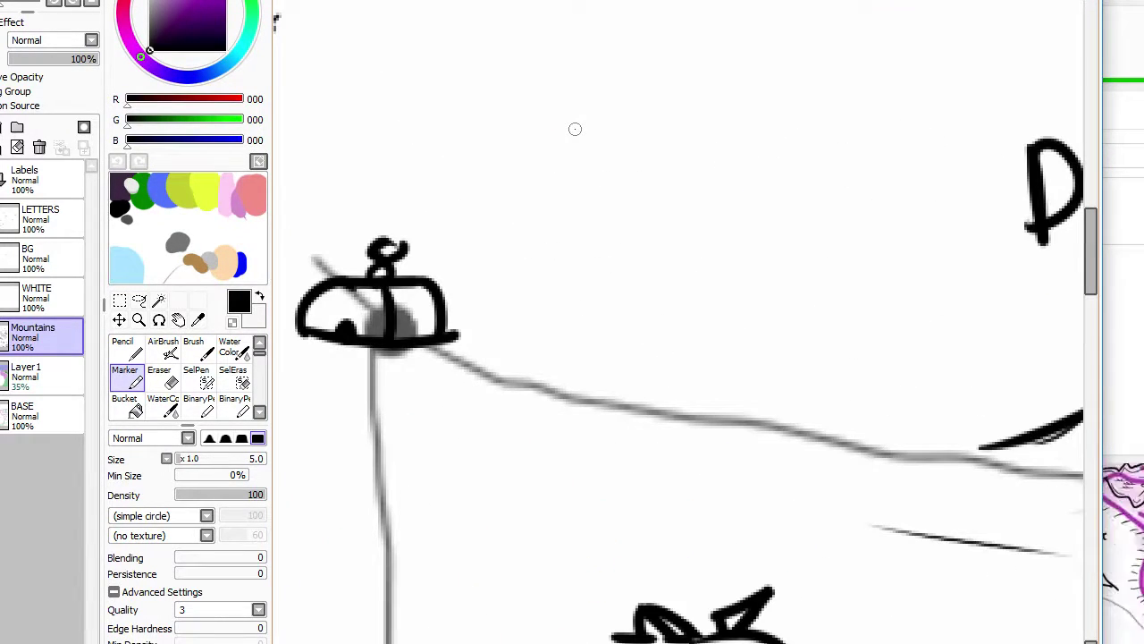
{"action": "left_click_drag", "start_coordinate": [601, 64], "coordinate": [602, 164]}
{"action": "key", "text": "ctrl+z"}
{"action": "left_click_drag", "start_coordinate": [608, 38], "coordinate": [615, 156]}
{"action": "key", "text": "ctrl+z"}
{"action": "key", "text": "ctrl+z"}
{"action": "mouse_move", "coordinate": [611, 33]}
{"action": "left_mouse_down"}
{"action": "mouse_move", "coordinate": [676, 49]}
{"action": "mouse_move", "coordinate": [659, 33]}
{"action": "mouse_move", "coordinate": [676, 52]}
{"action": "mouse_move", "coordinate": [682, 143]}
{"action": "left_mouse_up"}
{"action": "key", "text": "ctrl+z"}
{"action": "left_click_drag", "start_coordinate": [672, 46], "coordinate": [686, 168]}
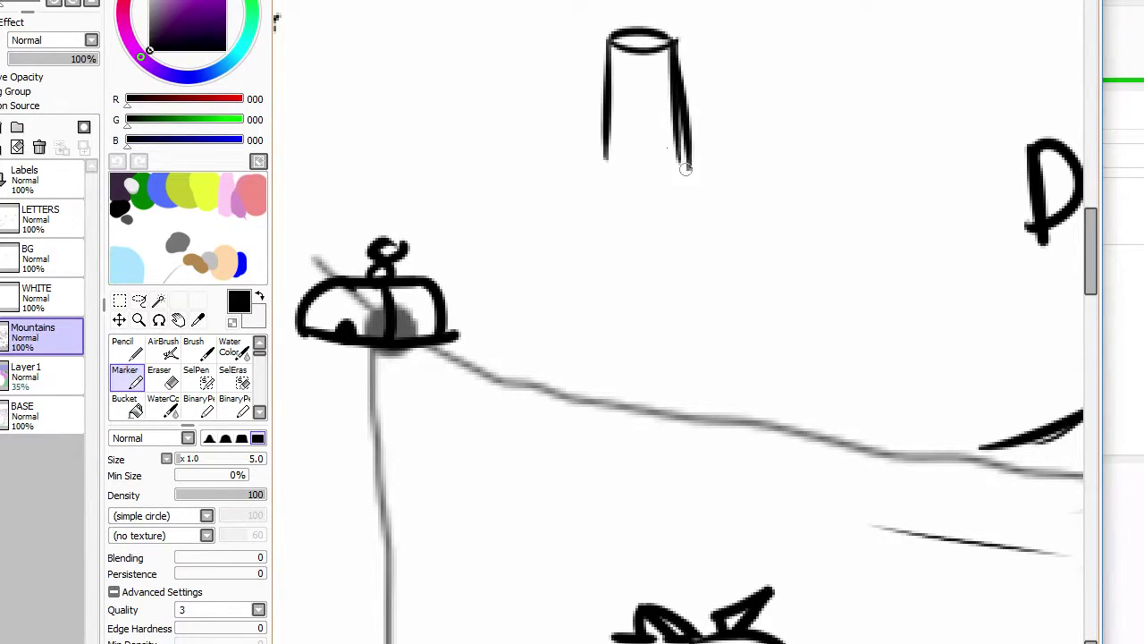
Step: Draw a sandy mound across the tower's base with an extra slope line, and erase the tower lines sticking out below it
{"action": "mouse_move", "coordinate": [543, 176]}
{"action": "left_mouse_down"}
{"action": "mouse_move", "coordinate": [573, 136]}
{"action": "mouse_move", "coordinate": [636, 121]}
{"action": "mouse_move", "coordinate": [676, 121]}
{"action": "mouse_move", "coordinate": [751, 174]}
{"action": "left_mouse_up"}
{"action": "key", "text": "e"}
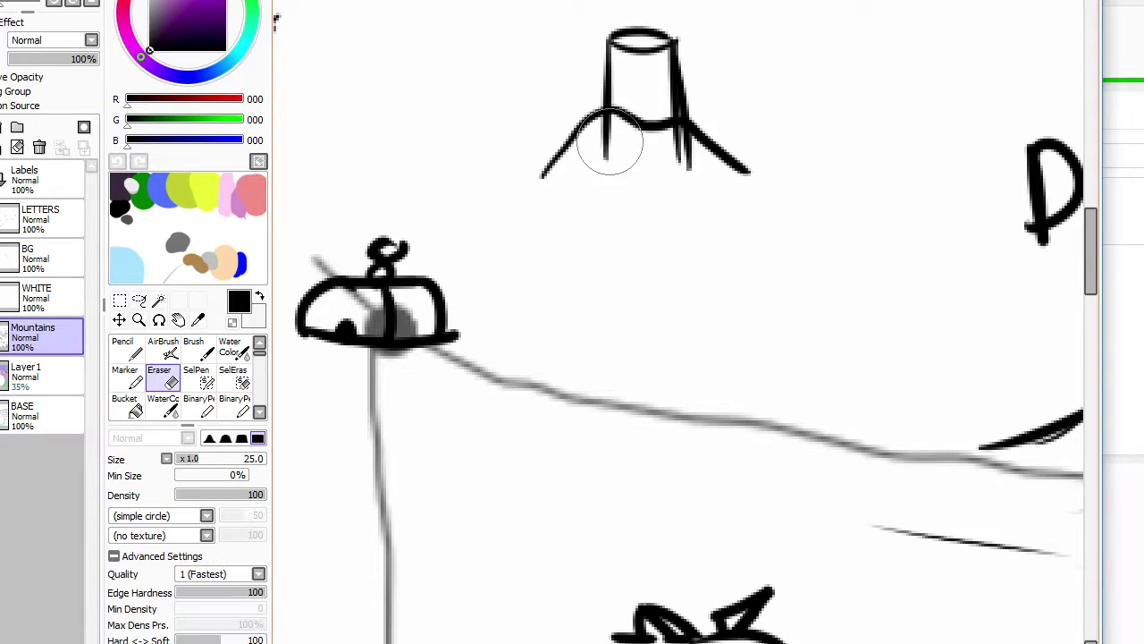
{"action": "left_click_drag", "start_coordinate": [613, 140], "coordinate": [610, 141]}
{"action": "mouse_move", "coordinate": [672, 161]}
{"action": "left_mouse_down"}
{"action": "mouse_move", "coordinate": [682, 139]}
{"action": "mouse_move", "coordinate": [753, 136]}
{"action": "left_mouse_up"}
{"action": "key", "text": "m"}
{"action": "key", "text": "e"}
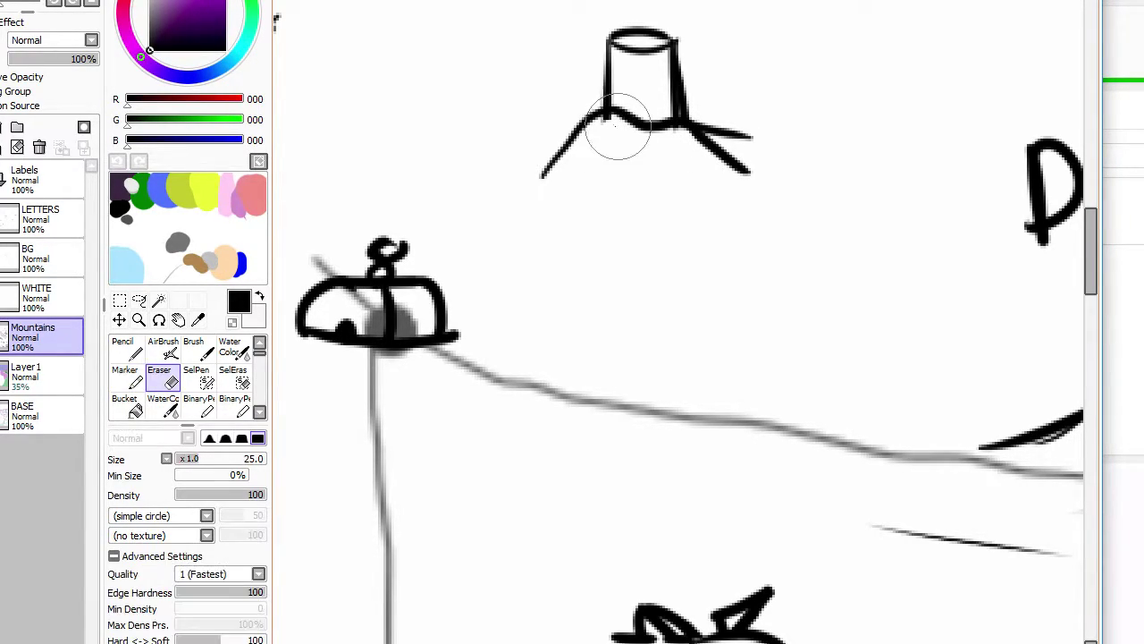
{"action": "mouse_move", "coordinate": [615, 128]}
{"action": "left_mouse_down"}
{"action": "mouse_move", "coordinate": [605, 130]}
{"action": "mouse_move", "coordinate": [656, 79]}
{"action": "left_mouse_up"}
Step: Shade the tower's wall with curved diagonal stripes from base to rim using the Marker, undoing strokes that miss
{"action": "key", "text": "n"}
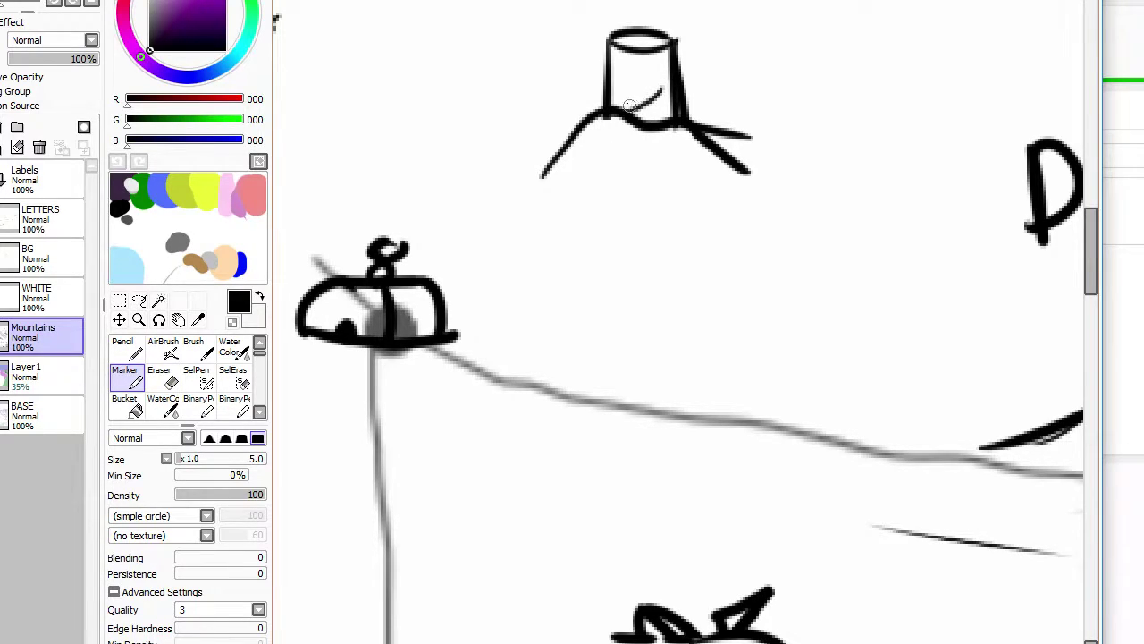
{"action": "key", "text": "ctrl+z"}
{"action": "left_click_drag", "start_coordinate": [610, 111], "coordinate": [677, 94]}
{"action": "mouse_move", "coordinate": [608, 108]}
{"action": "left_mouse_down"}
{"action": "mouse_move", "coordinate": [677, 80]}
{"action": "mouse_move", "coordinate": [611, 84]}
{"action": "mouse_move", "coordinate": [635, 84]}
{"action": "mouse_move", "coordinate": [671, 57]}
{"action": "left_mouse_up"}
{"action": "key", "text": "ctrl+z"}
{"action": "mouse_move", "coordinate": [609, 96]}
{"action": "left_mouse_down"}
{"action": "mouse_move", "coordinate": [670, 64]}
{"action": "mouse_move", "coordinate": [611, 87]}
{"action": "mouse_move", "coordinate": [652, 78]}
{"action": "mouse_move", "coordinate": [665, 61]}
{"action": "mouse_move", "coordinate": [611, 75]}
{"action": "mouse_move", "coordinate": [671, 51]}
{"action": "mouse_move", "coordinate": [611, 63]}
{"action": "mouse_move", "coordinate": [642, 48]}
{"action": "left_mouse_up"}
{"action": "key", "text": "ctrl+z"}
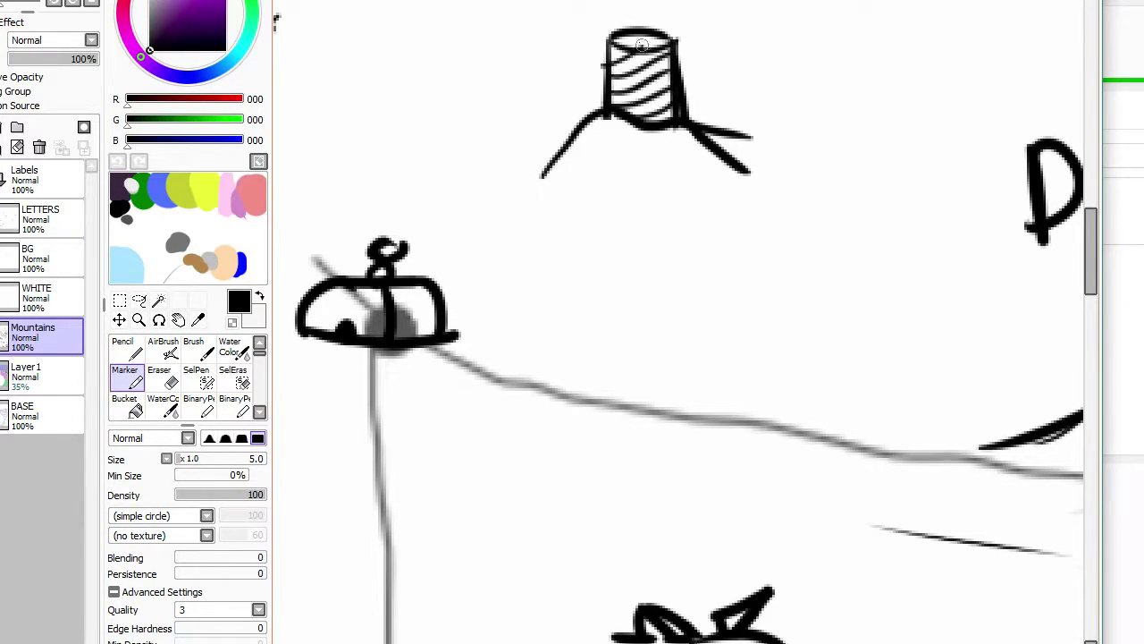
{"action": "key", "text": "ctrl+z"}
Step: Add a small rounded cap on top of the striped tower, redrawing its outline after undoing the failed attempts
{"action": "scroll", "coordinate": [623, 35], "scroll_direction": "down", "scroll_amount": 5}
{"action": "scroll", "coordinate": [625, 53], "scroll_direction": "up", "scroll_amount": 8}
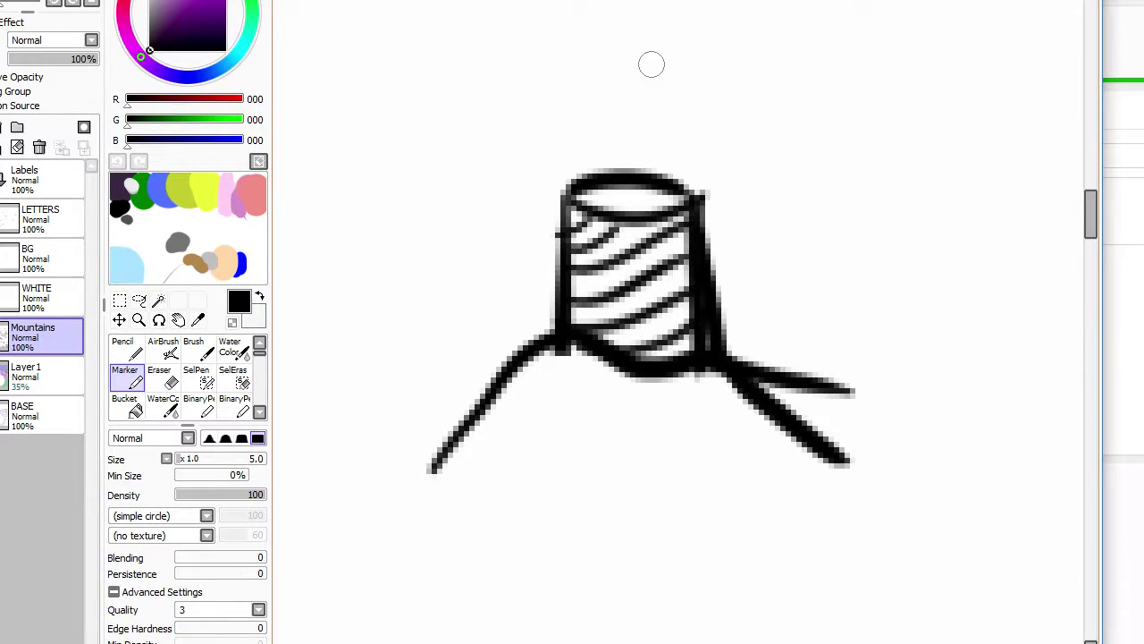
{"action": "mouse_move", "coordinate": [594, 190]}
{"action": "left_mouse_down"}
{"action": "mouse_move", "coordinate": [621, 137]}
{"action": "mouse_move", "coordinate": [604, 146]}
{"action": "mouse_move", "coordinate": [647, 156]}
{"action": "mouse_move", "coordinate": [662, 145]}
{"action": "mouse_move", "coordinate": [669, 189]}
{"action": "left_mouse_up"}
{"action": "key", "text": "ctrl+z"}
{"action": "key", "text": "e"}
{"action": "mouse_move", "coordinate": [616, 158]}
{"action": "left_mouse_down"}
{"action": "mouse_move", "coordinate": [638, 180]}
{"action": "mouse_move", "coordinate": [615, 173]}
{"action": "mouse_move", "coordinate": [599, 189]}
{"action": "mouse_move", "coordinate": [667, 182]}
{"action": "left_mouse_up"}
{"action": "key", "text": "n"}
{"action": "key", "text": "ctrl+z"}
{"action": "left_click_drag", "start_coordinate": [597, 184], "coordinate": [667, 179]}
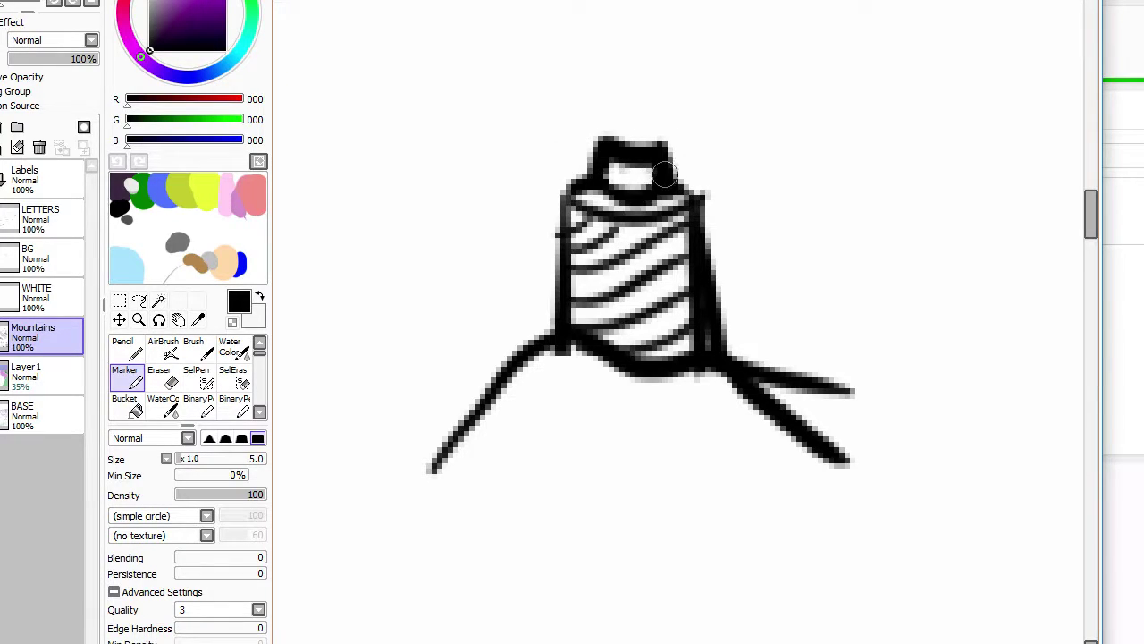
{"action": "key", "text": "ctrl+z"}
{"action": "left_click_drag", "start_coordinate": [593, 181], "coordinate": [660, 168]}
{"action": "left_click_drag", "start_coordinate": [609, 141], "coordinate": [660, 145]}
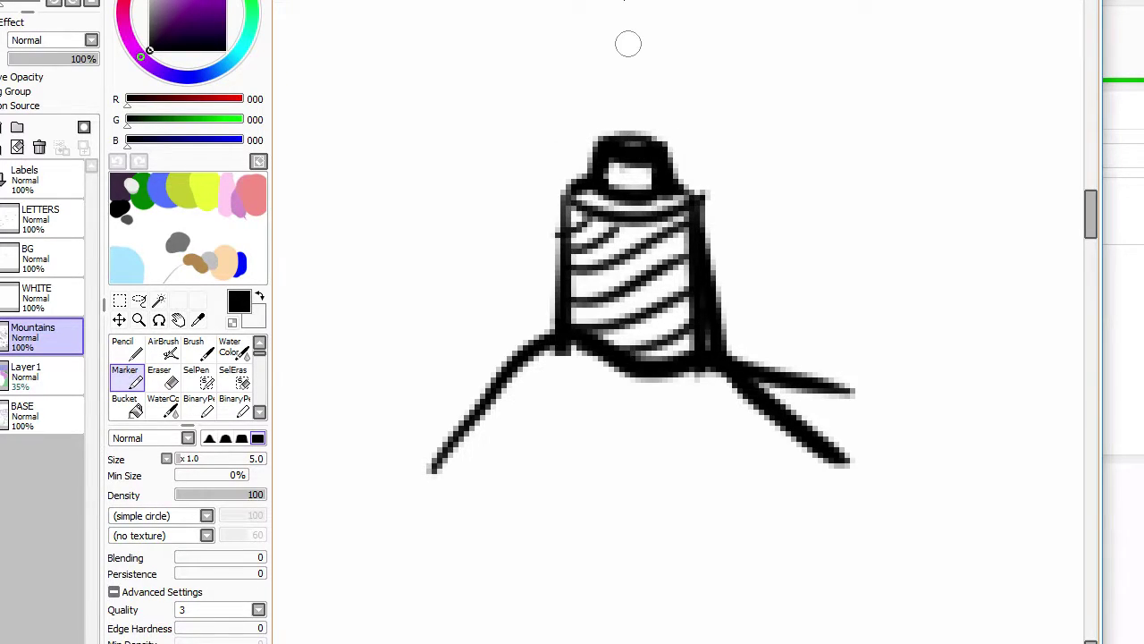
Step: Examine the finished tower against the whole map and look over the desert areas for empty space
{"action": "scroll", "coordinate": [614, 34], "scroll_direction": "down", "scroll_amount": 3}
{"action": "scroll", "coordinate": [615, 52], "scroll_direction": "down", "scroll_amount": 5}
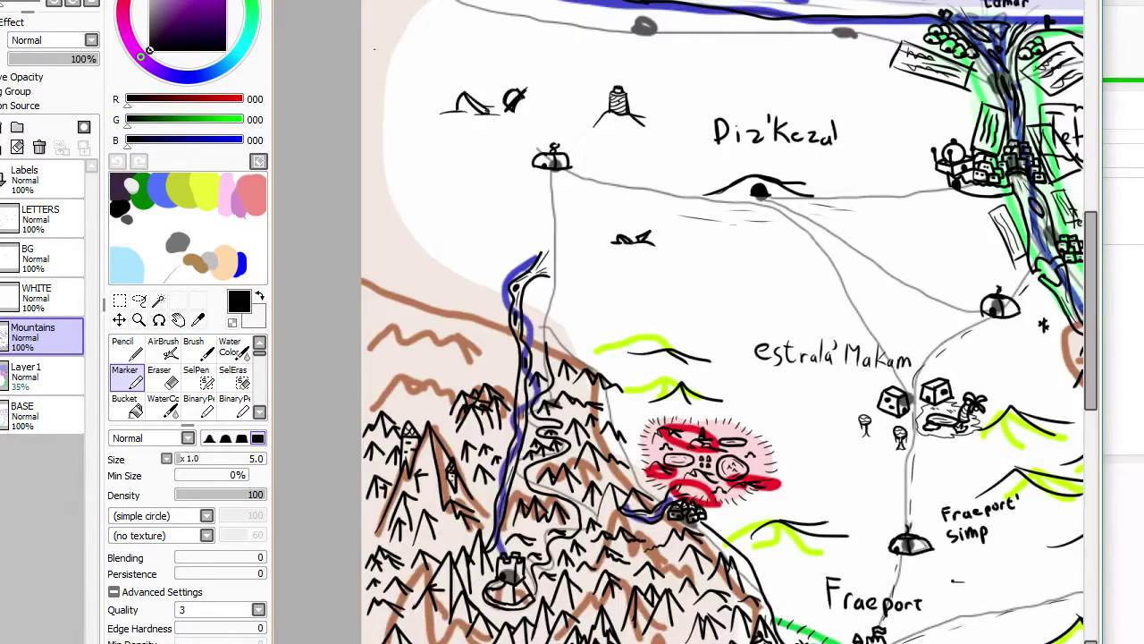
{"action": "scroll", "coordinate": [666, 115], "scroll_direction": "up", "scroll_amount": 2}
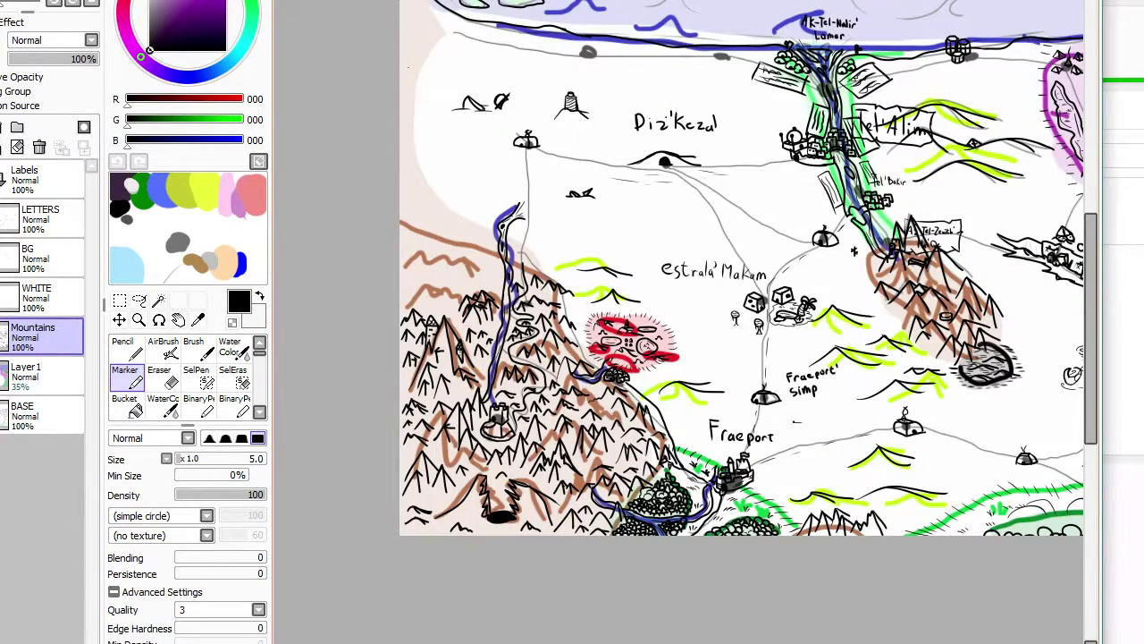
{"action": "scroll", "coordinate": [622, 122], "scroll_direction": "up", "scroll_amount": 6}
{"action": "key", "text": "e"}
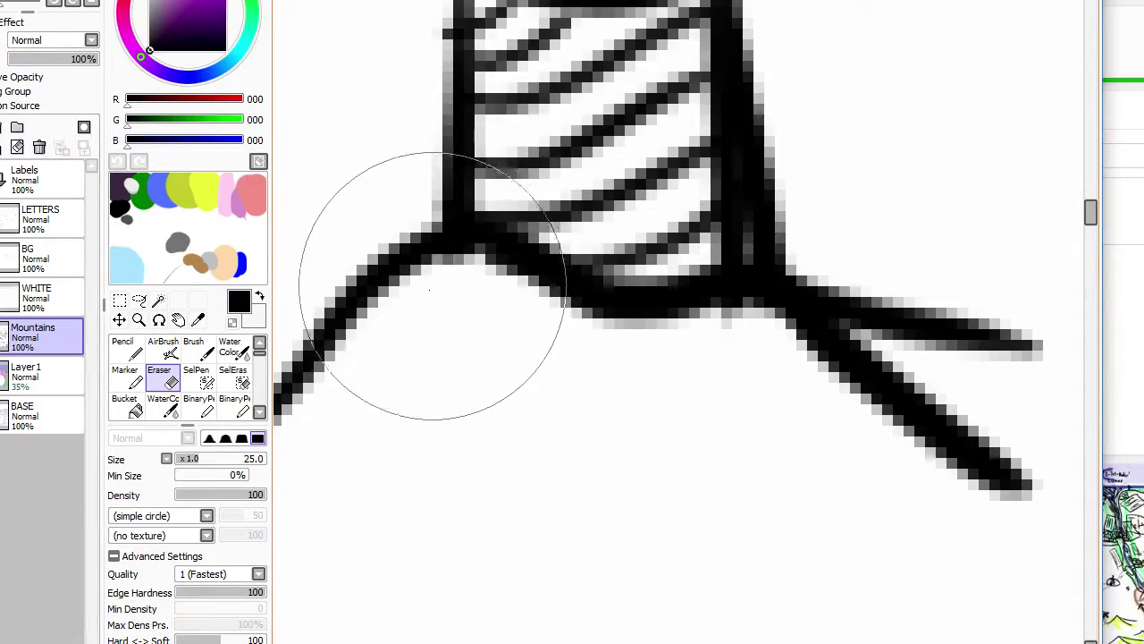
{"action": "scroll", "coordinate": [431, 278], "scroll_direction": "down", "scroll_amount": 6}
{"action": "scroll", "coordinate": [783, 420], "scroll_direction": "up", "scroll_amount": 5}
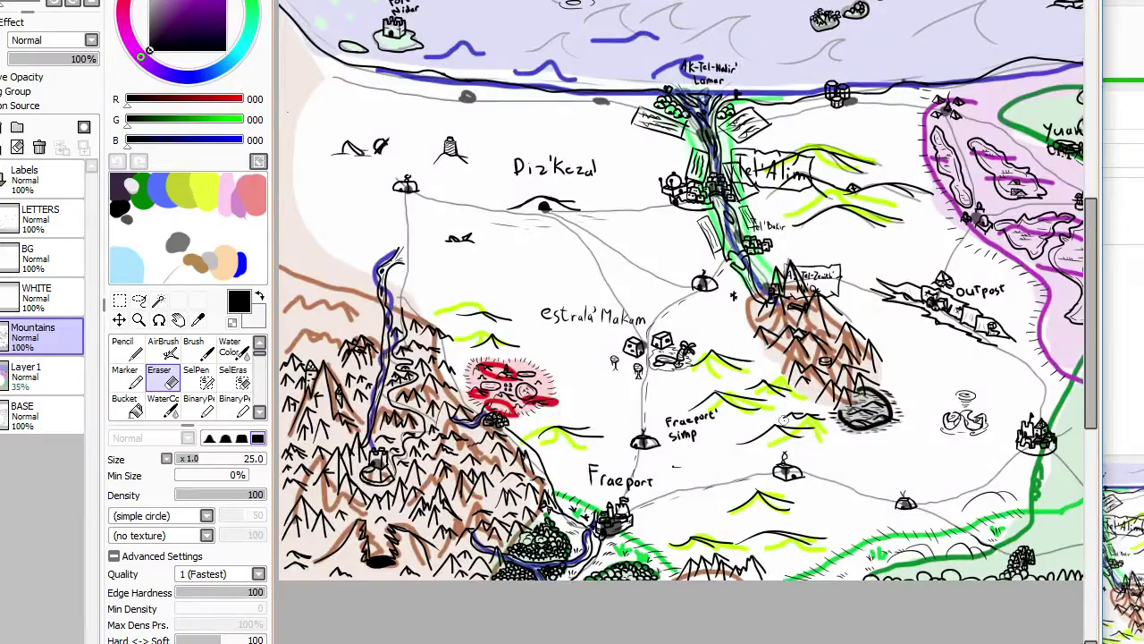
{"action": "key", "text": "m"}
{"action": "scroll", "coordinate": [784, 421], "scroll_direction": "down", "scroll_amount": 3}
{"action": "scroll", "coordinate": [752, 459], "scroll_direction": "up", "scroll_amount": 2}
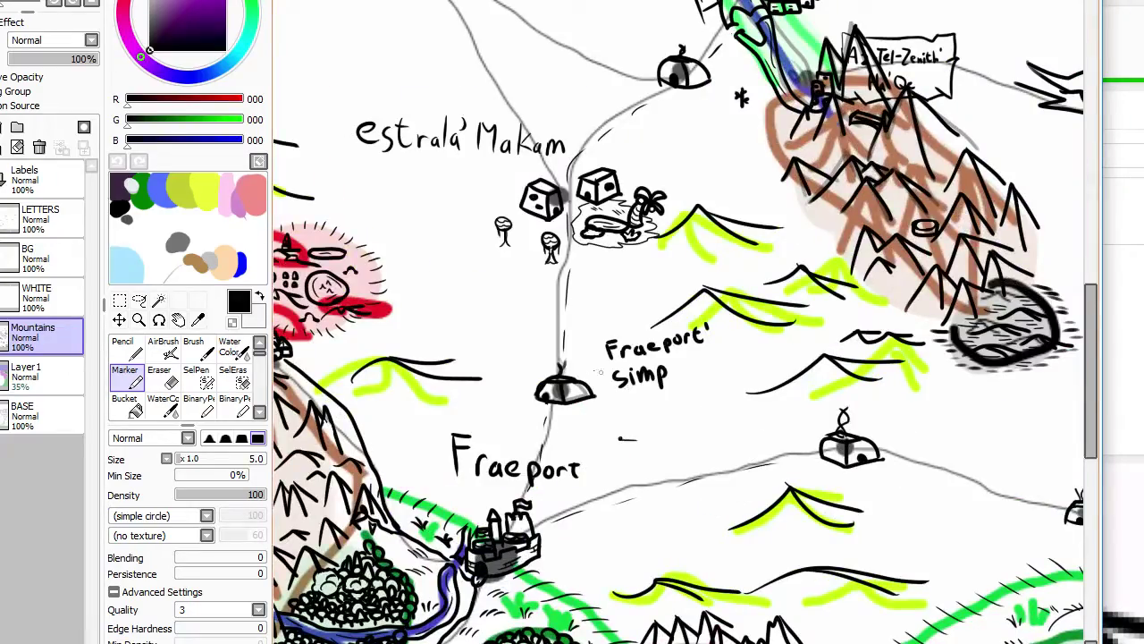
{"action": "scroll", "coordinate": [599, 372], "scroll_direction": "down", "scroll_amount": 5}
{"action": "scroll", "coordinate": [492, 337], "scroll_direction": "up", "scroll_amount": 6}
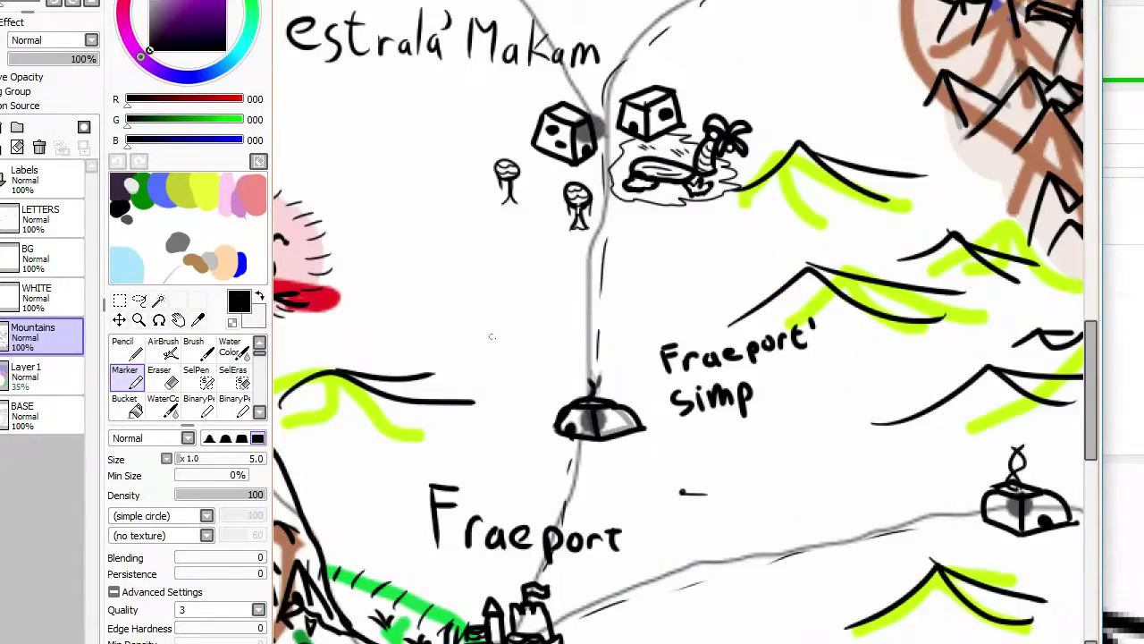
{"action": "scroll", "coordinate": [492, 337], "scroll_direction": "down", "scroll_amount": 5}
{"action": "scroll", "coordinate": [776, 187], "scroll_direction": "up", "scroll_amount": 3}
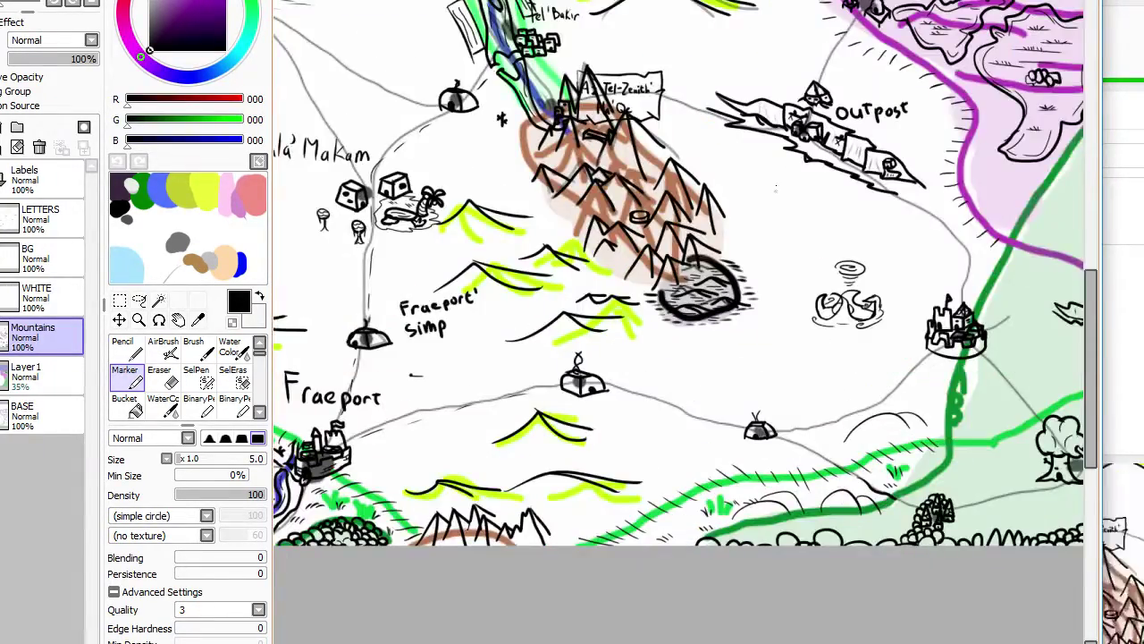
Step: Draw a low double-humped dune with a short ridge line just northeast of the dark pit at the mountains' end
{"action": "scroll", "coordinate": [776, 188], "scroll_direction": "up", "scroll_amount": 3}
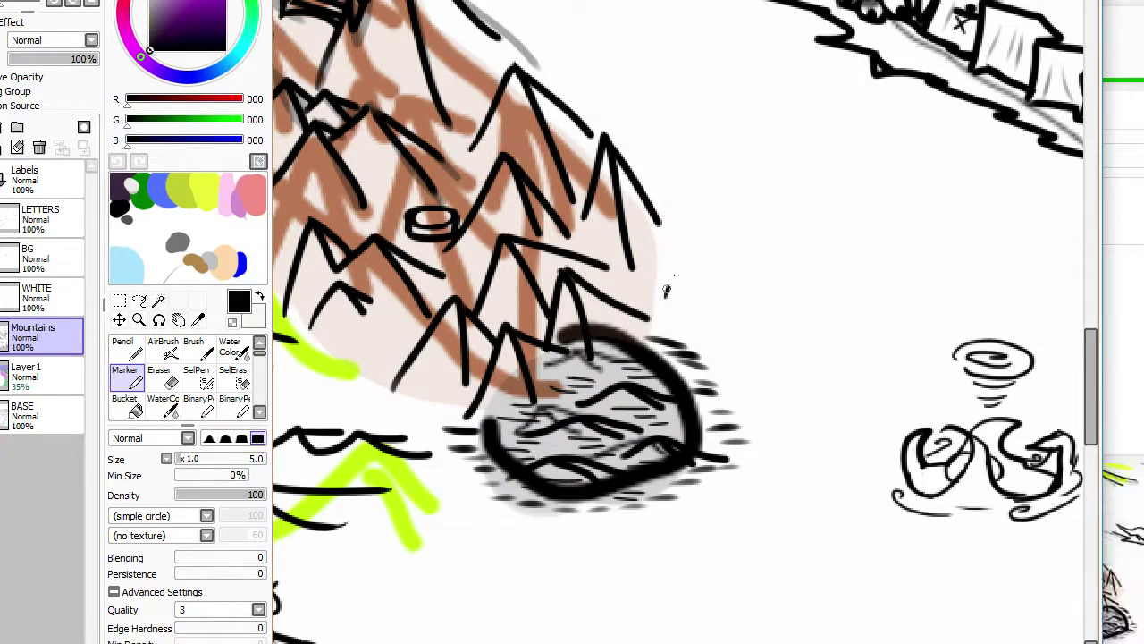
{"action": "mouse_move", "coordinate": [666, 290]}
{"action": "left_mouse_down"}
{"action": "mouse_move", "coordinate": [704, 259]}
{"action": "mouse_move", "coordinate": [739, 261]}
{"action": "mouse_move", "coordinate": [850, 301]}
{"action": "left_mouse_up"}
{"action": "left_click_drag", "start_coordinate": [696, 260], "coordinate": [735, 264]}
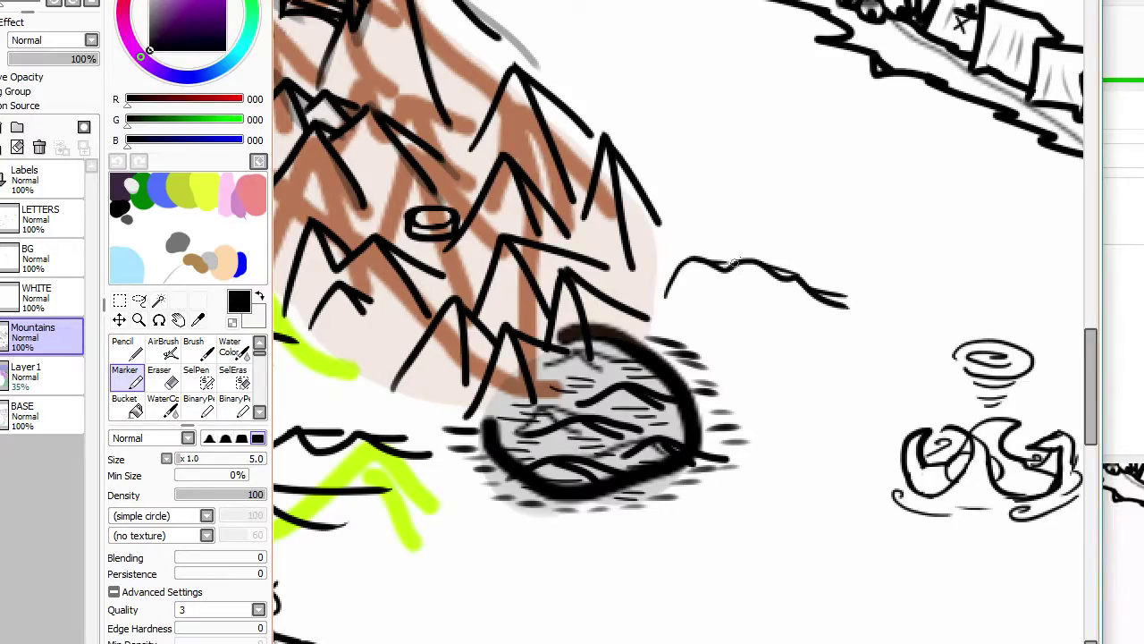
Step: Draw a wide double-humped dune with two ridge lines above the yellow-green dunes northwest of the estrala' Makam label
{"action": "scroll", "coordinate": [735, 259], "scroll_direction": "down", "scroll_amount": 5}
{"action": "scroll", "coordinate": [590, 270], "scroll_direction": "up", "scroll_amount": 1}
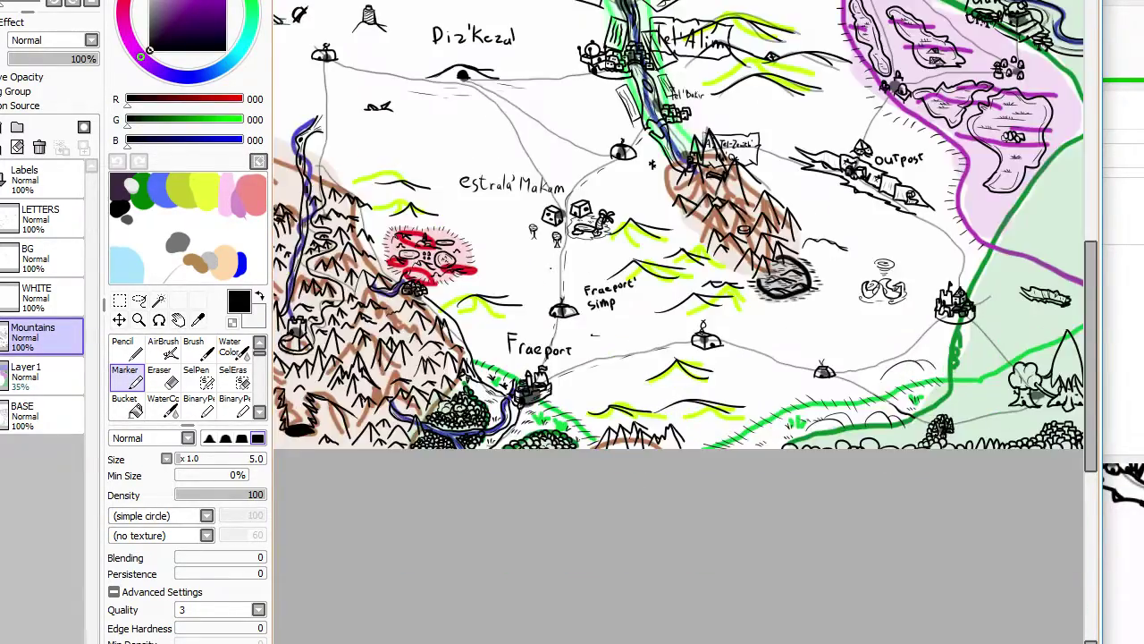
{"action": "scroll", "coordinate": [563, 268], "scroll_direction": "down", "scroll_amount": 1}
{"action": "scroll", "coordinate": [563, 269], "scroll_direction": "up", "scroll_amount": 1}
{"action": "scroll", "coordinate": [525, 277], "scroll_direction": "down", "scroll_amount": 2}
{"action": "scroll", "coordinate": [524, 277], "scroll_direction": "up", "scroll_amount": 5}
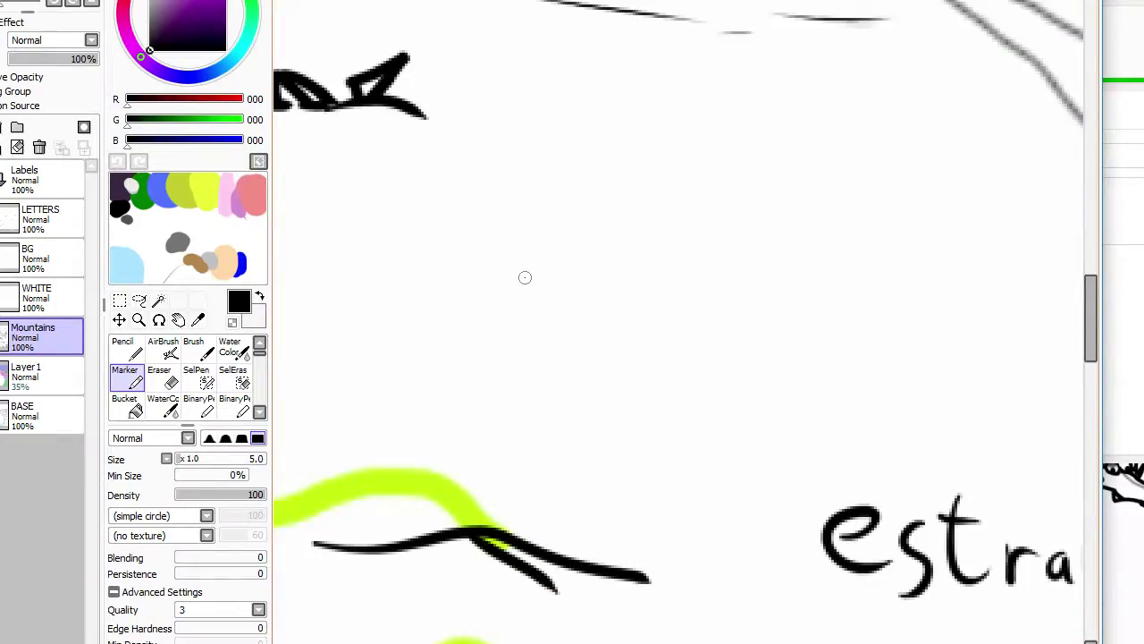
{"action": "mouse_move", "coordinate": [303, 426]}
{"action": "left_mouse_down"}
{"action": "mouse_move", "coordinate": [416, 359]}
{"action": "mouse_move", "coordinate": [594, 397]}
{"action": "mouse_move", "coordinate": [711, 443]}
{"action": "left_mouse_up"}
{"action": "left_click_drag", "start_coordinate": [562, 368], "coordinate": [688, 404]}
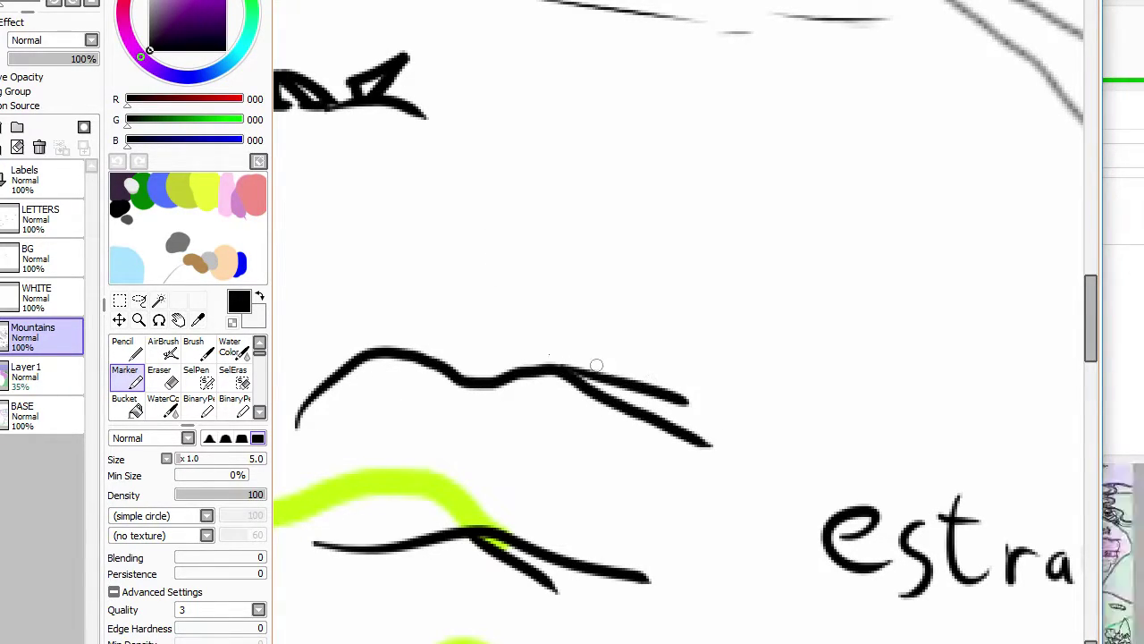
{"action": "left_click_drag", "start_coordinate": [418, 352], "coordinate": [508, 376]}
Step: Draw a smaller dune with a ridge line between the new wide dune and the brown mountain region
{"action": "scroll", "coordinate": [527, 310], "scroll_direction": "down", "scroll_amount": 4}
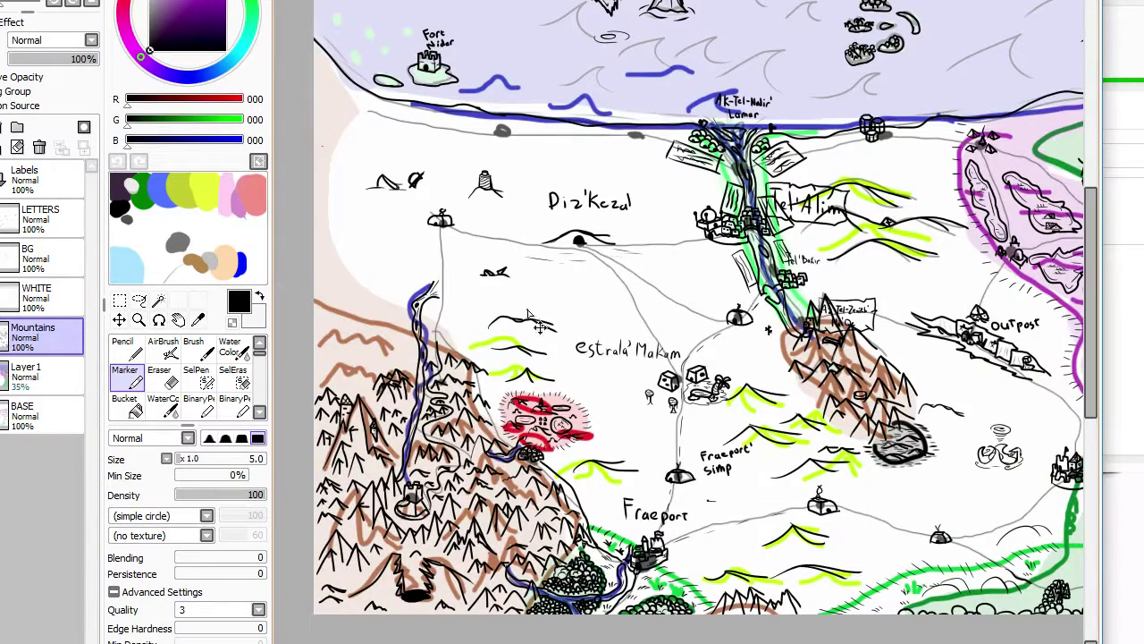
{"action": "scroll", "coordinate": [423, 319], "scroll_direction": "up", "scroll_amount": 5}
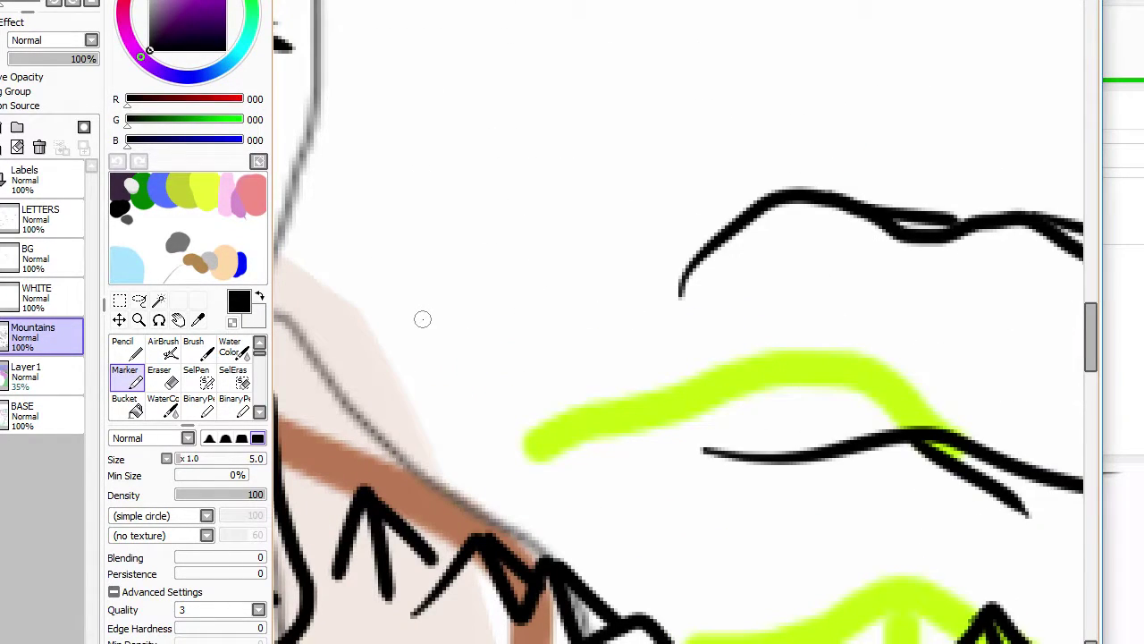
{"action": "mouse_move", "coordinate": [343, 318]}
{"action": "left_mouse_down"}
{"action": "mouse_move", "coordinate": [390, 277]}
{"action": "mouse_move", "coordinate": [433, 263]}
{"action": "mouse_move", "coordinate": [473, 312]}
{"action": "mouse_move", "coordinate": [535, 307]}
{"action": "mouse_move", "coordinate": [629, 331]}
{"action": "left_mouse_up"}
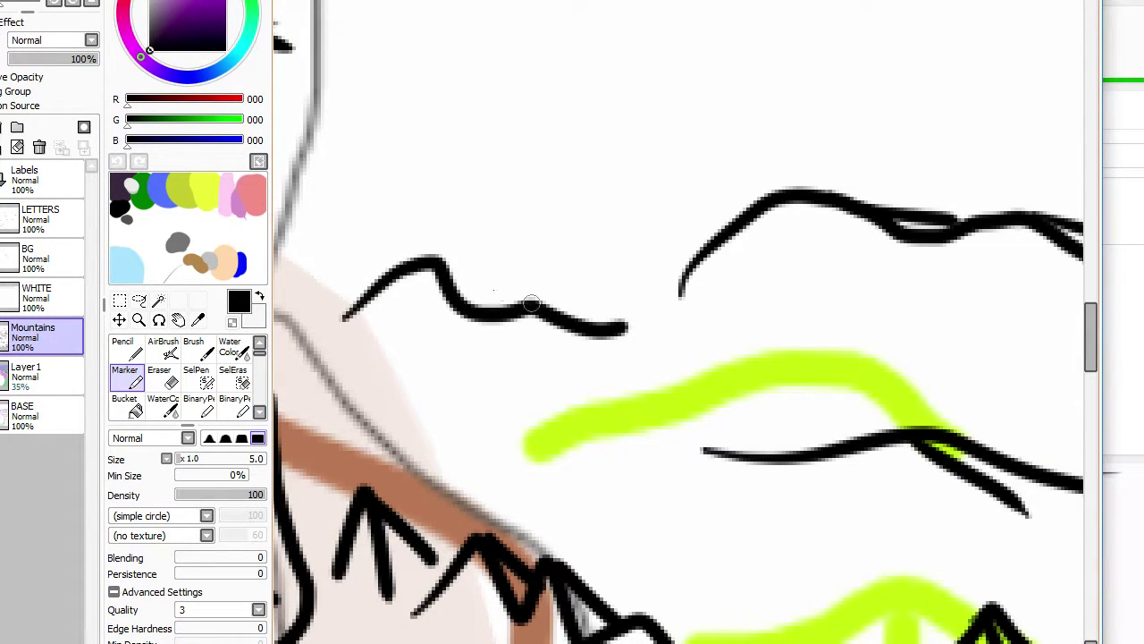
{"action": "left_click_drag", "start_coordinate": [447, 268], "coordinate": [581, 314]}
Step: Examine the new dunes on the whole map and inspect the remaining empty desert, including the northwest corner
{"action": "scroll", "coordinate": [609, 322], "scroll_direction": "down", "scroll_amount": 4}
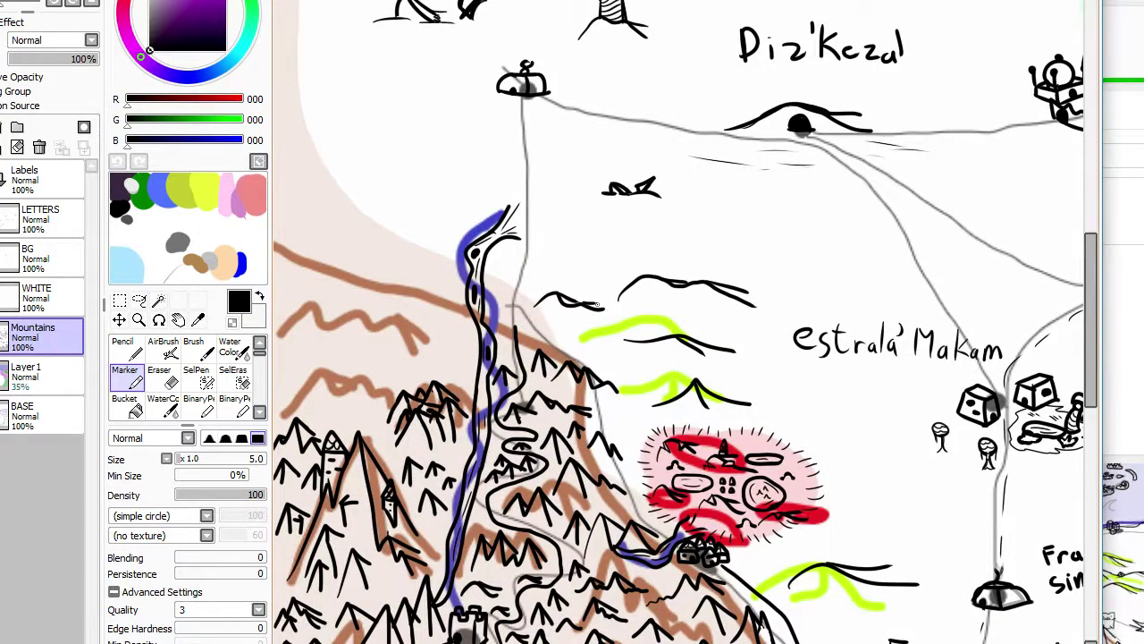
{"action": "scroll", "coordinate": [609, 322], "scroll_direction": "down", "scroll_amount": 3}
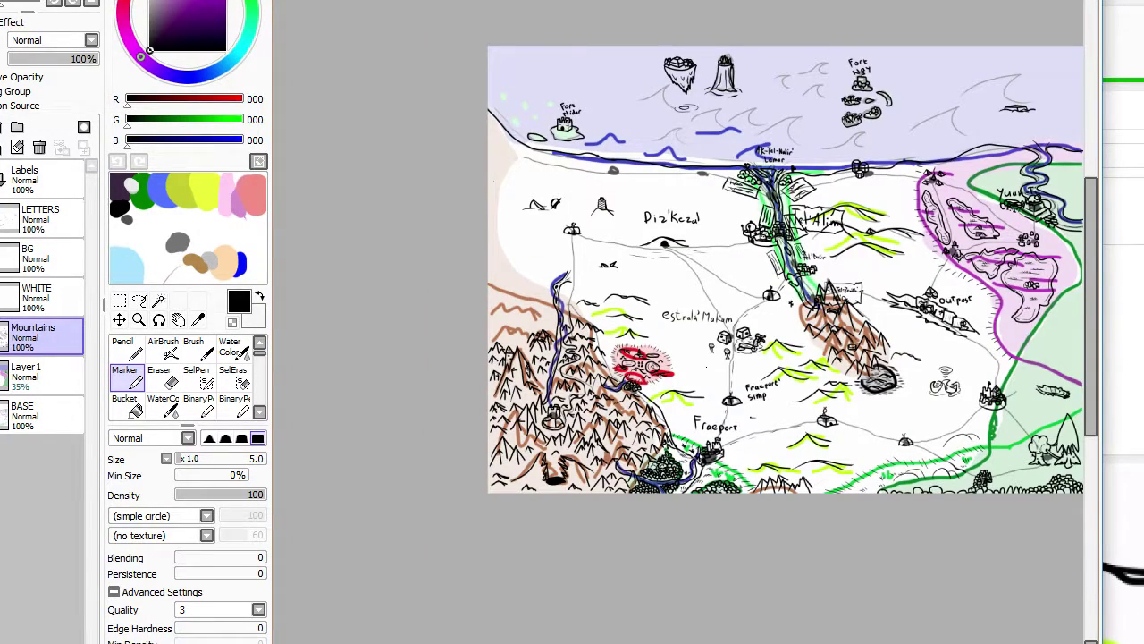
{"action": "scroll", "coordinate": [983, 447], "scroll_direction": "up", "scroll_amount": 2}
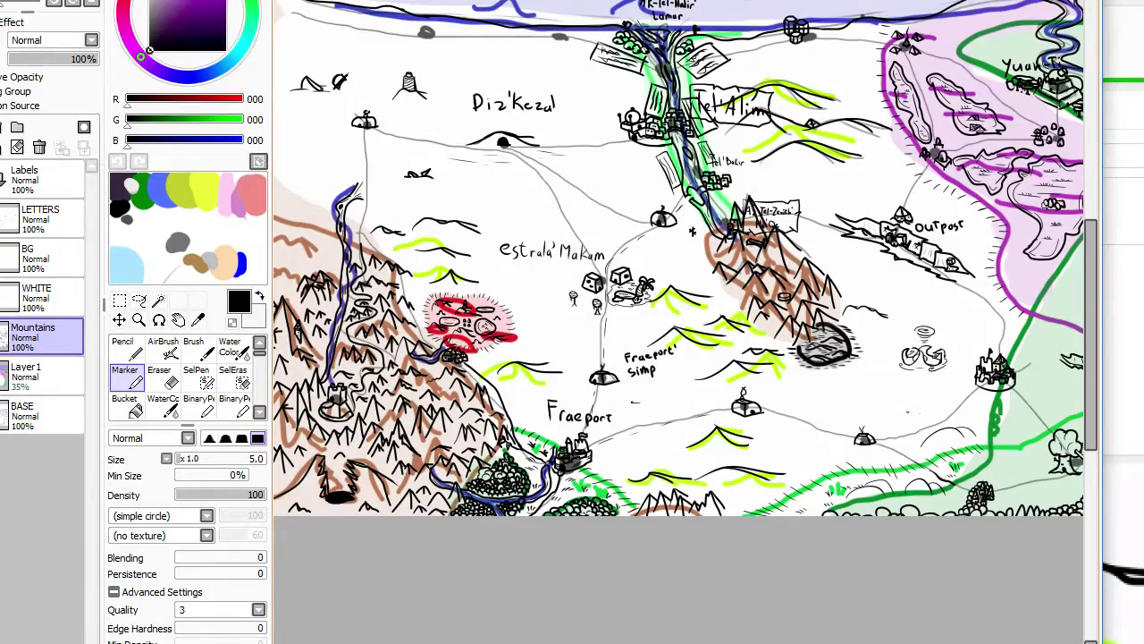
{"action": "scroll", "coordinate": [737, 367], "scroll_direction": "down", "scroll_amount": 2}
{"action": "scroll", "coordinate": [851, 284], "scroll_direction": "up", "scroll_amount": 2}
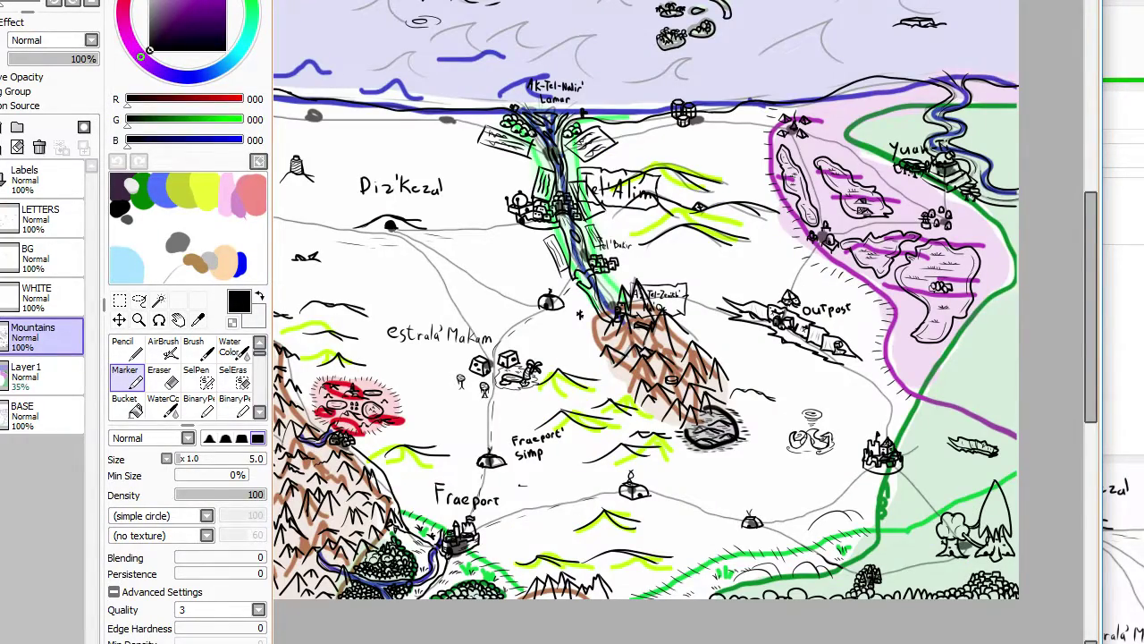
{"action": "scroll", "coordinate": [739, 485], "scroll_direction": "down", "scroll_amount": 2}
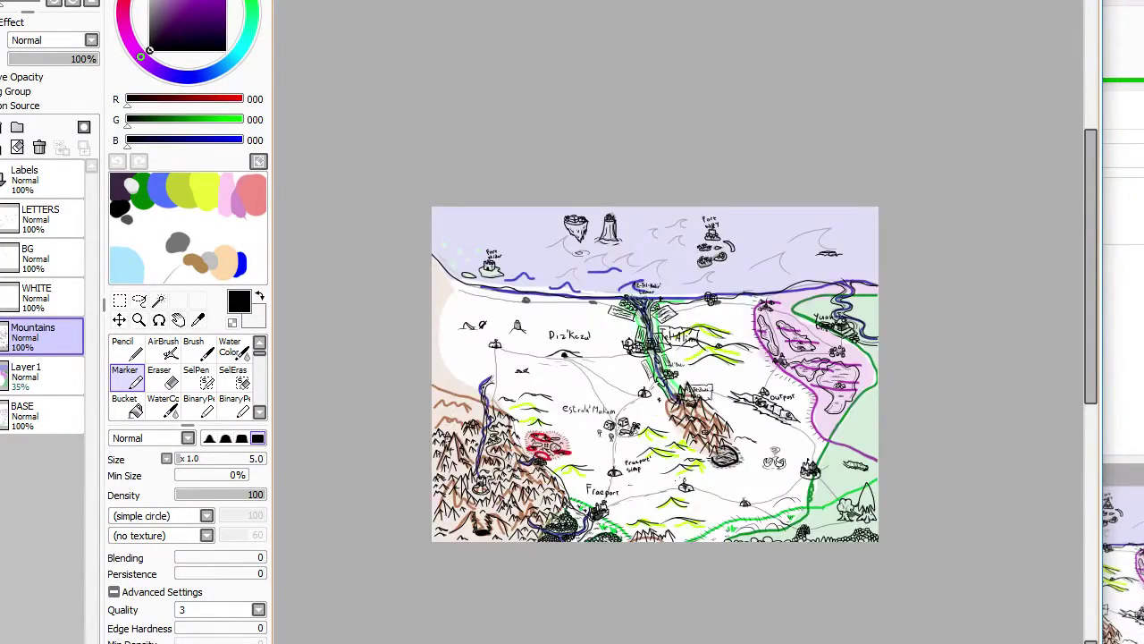
{"action": "scroll", "coordinate": [562, 500], "scroll_direction": "up", "scroll_amount": 3}
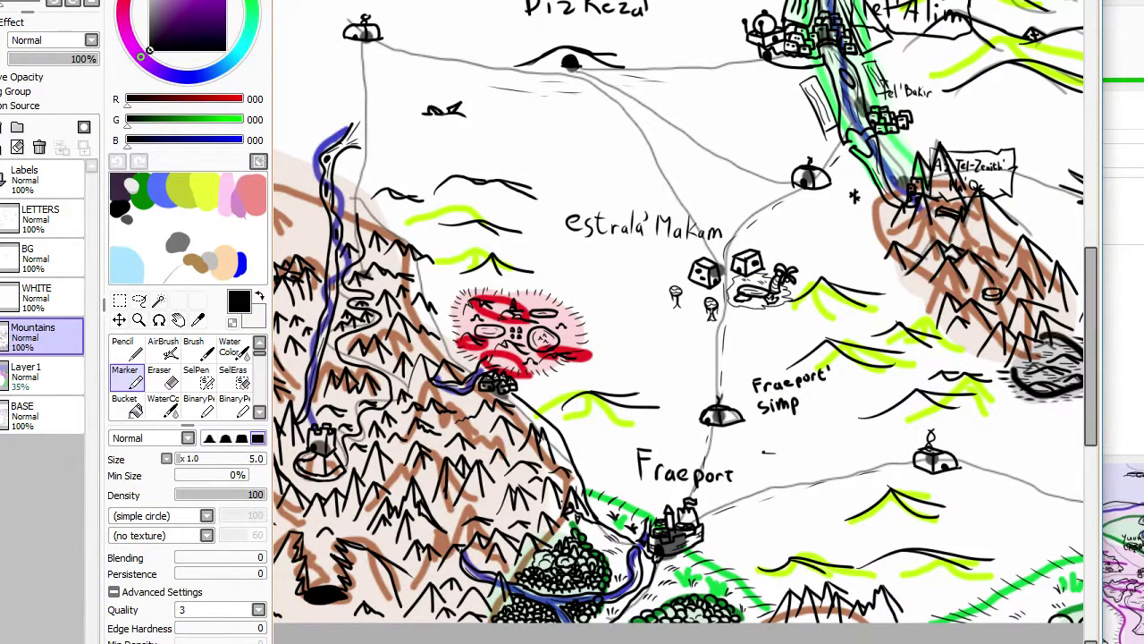
{"action": "scroll", "coordinate": [601, 427], "scroll_direction": "down", "scroll_amount": 2}
{"action": "scroll", "coordinate": [595, 394], "scroll_direction": "up", "scroll_amount": 4}
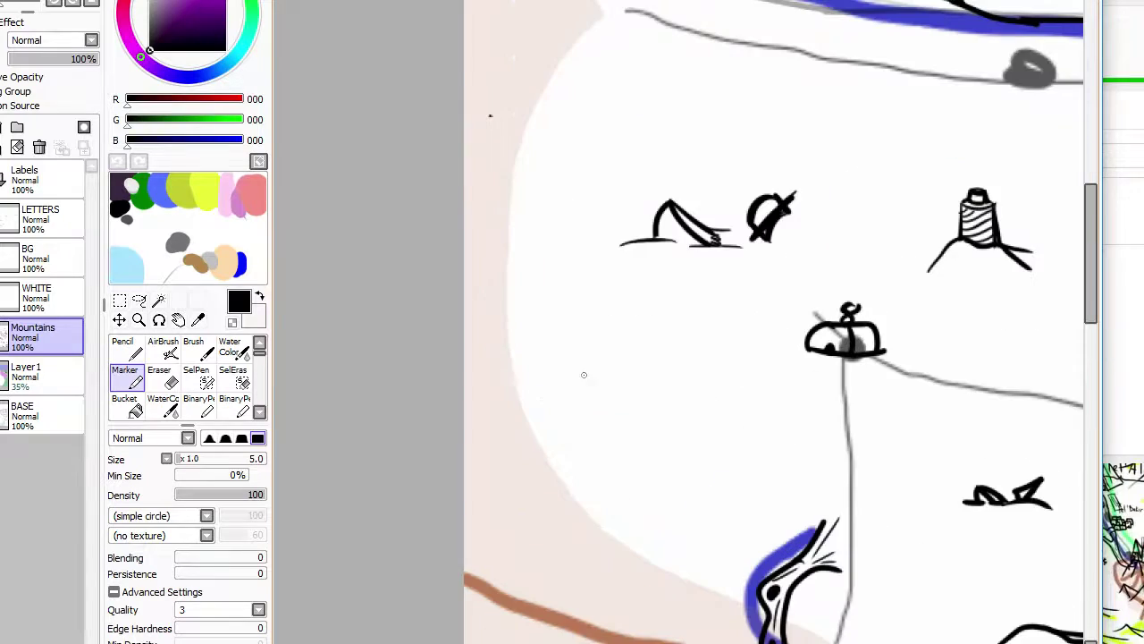
Step: Draw a small sand mound at the base of the triangular landmark in the northwest desert and short lines trailing from its east slope
{"action": "scroll", "coordinate": [591, 375], "scroll_direction": "down", "scroll_amount": 1}
{"action": "scroll", "coordinate": [592, 374], "scroll_direction": "down", "scroll_amount": 1}
{"action": "scroll", "coordinate": [719, 428], "scroll_direction": "up", "scroll_amount": 1}
{"action": "scroll", "coordinate": [604, 286], "scroll_direction": "up", "scroll_amount": 4}
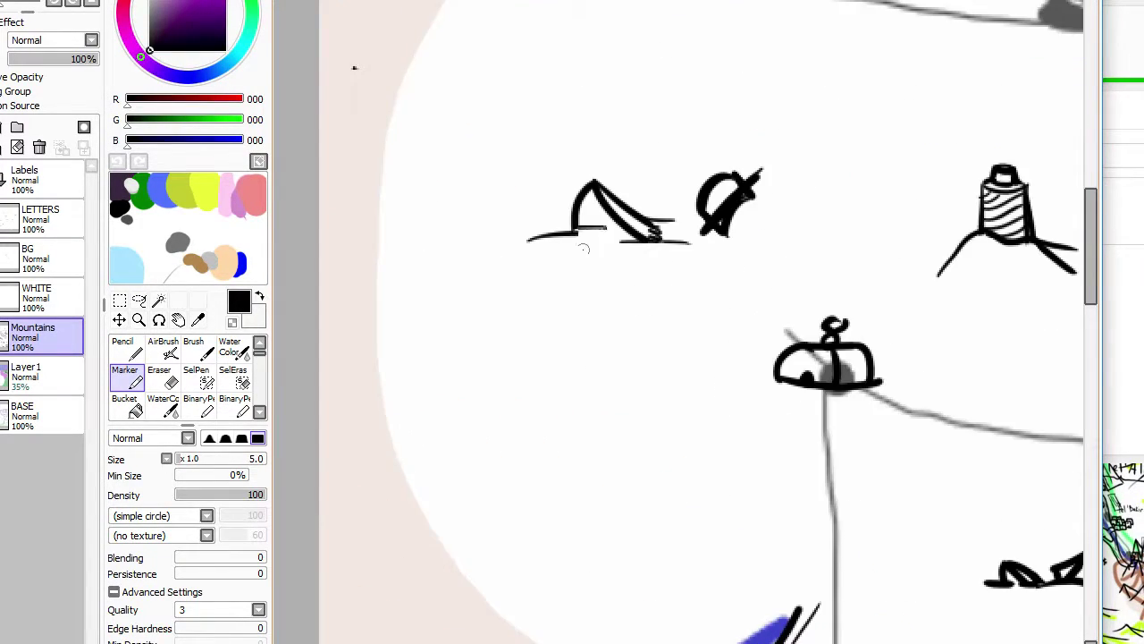
{"action": "mouse_move", "coordinate": [562, 232]}
{"action": "left_mouse_down"}
{"action": "mouse_move", "coordinate": [607, 212]}
{"action": "mouse_move", "coordinate": [686, 236]}
{"action": "left_mouse_up"}
{"action": "key", "text": "ctrl+z"}
{"action": "mouse_move", "coordinate": [574, 248]}
{"action": "left_mouse_down"}
{"action": "mouse_move", "coordinate": [586, 222]}
{"action": "mouse_move", "coordinate": [683, 251]}
{"action": "left_mouse_up"}
{"action": "key", "text": "e"}
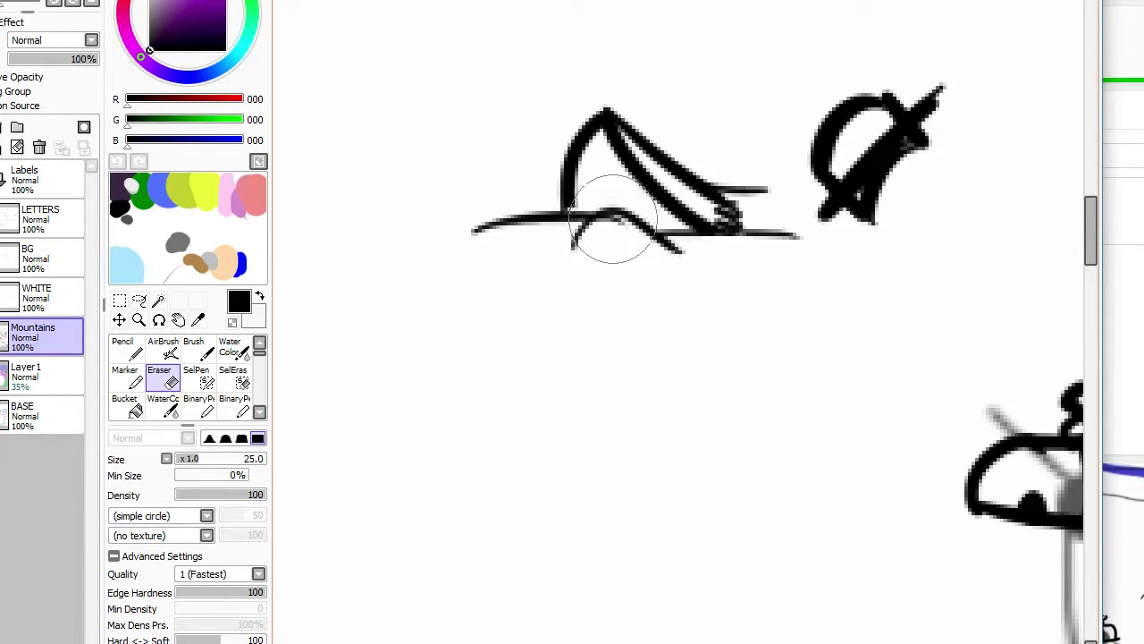
{"action": "key", "text": "n"}
{"action": "mouse_move", "coordinate": [623, 212]}
{"action": "left_mouse_down"}
{"action": "mouse_move", "coordinate": [684, 222]}
{"action": "mouse_move", "coordinate": [670, 223]}
{"action": "left_mouse_up"}
{"action": "key", "text": "ctrl+z"}
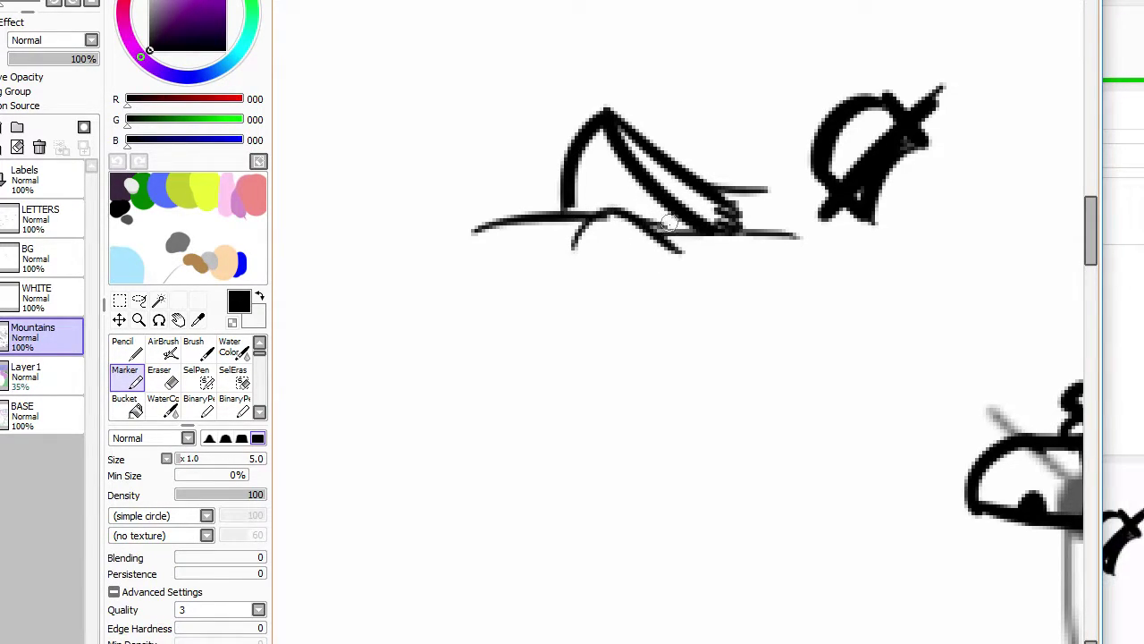
{"action": "left_click_drag", "start_coordinate": [673, 157], "coordinate": [758, 175]}
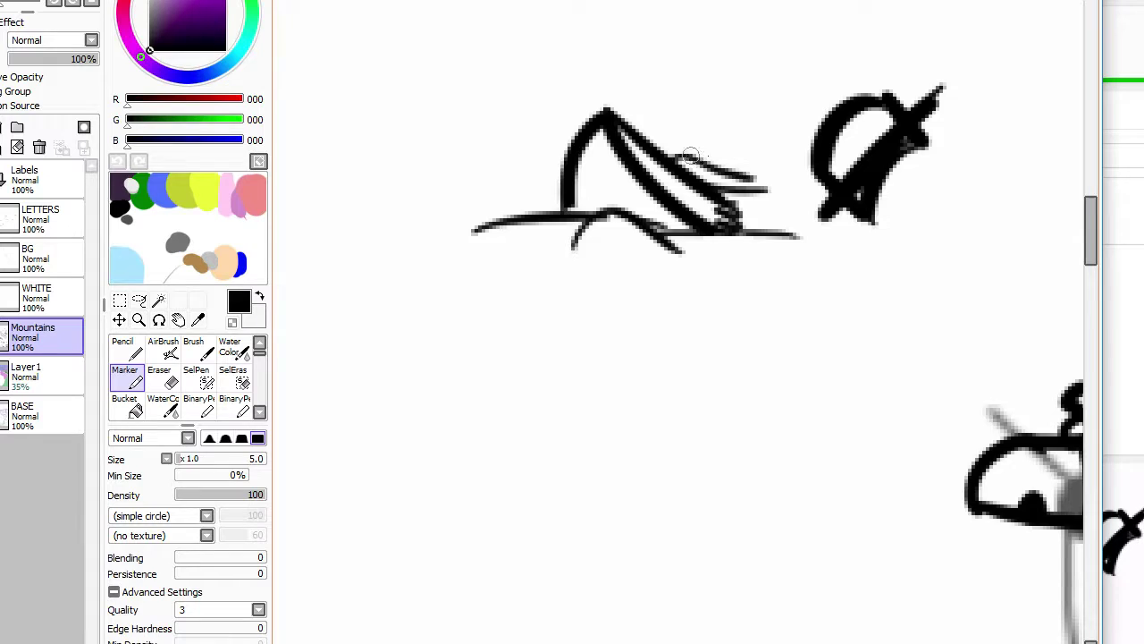
{"action": "left_click_drag", "start_coordinate": [691, 156], "coordinate": [749, 157]}
Step: Examine the reworked landmark against the whole map and inspect the empty western edge above the brown mountain region
{"action": "scroll", "coordinate": [818, 107], "scroll_direction": "down", "scroll_amount": 5}
{"action": "scroll", "coordinate": [897, 177], "scroll_direction": "up", "scroll_amount": 3}
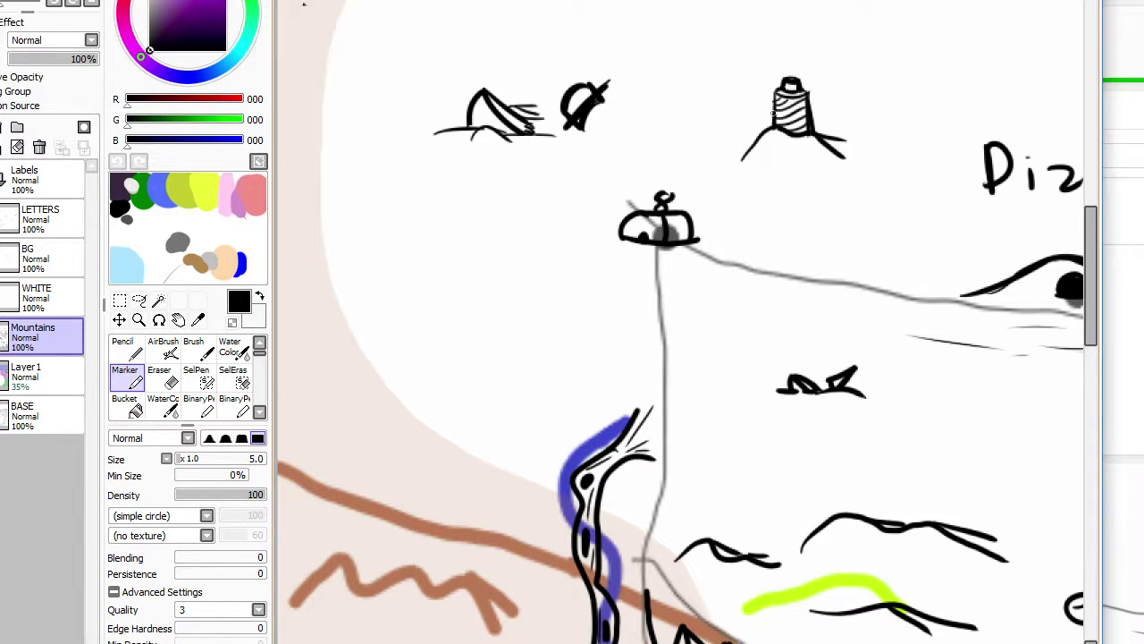
{"action": "scroll", "coordinate": [858, 81], "scroll_direction": "down", "scroll_amount": 4}
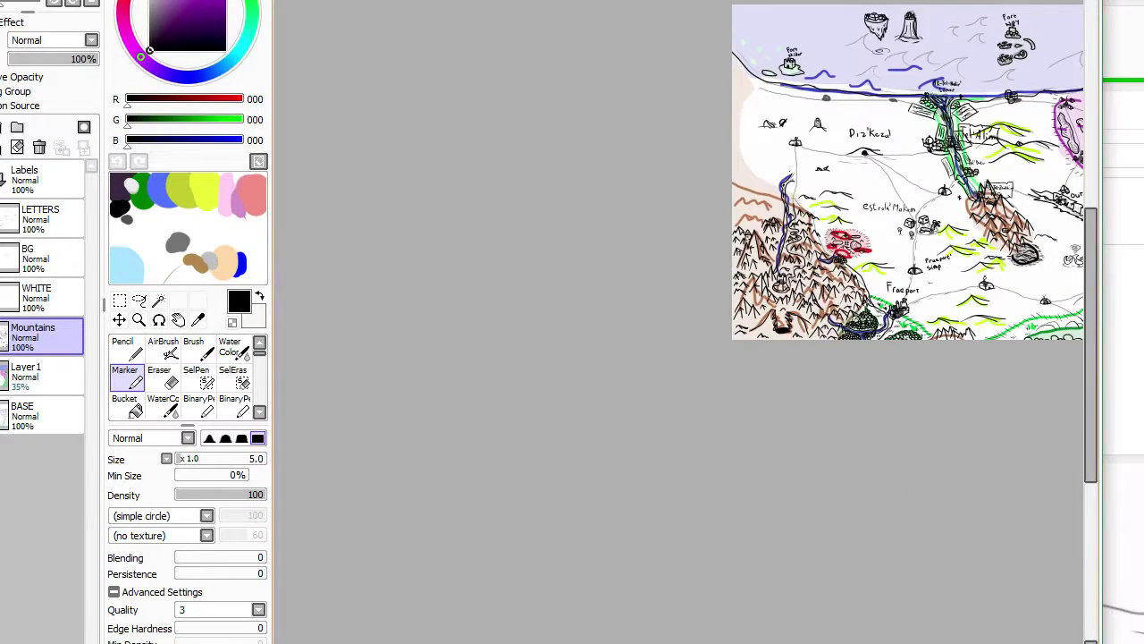
{"action": "scroll", "coordinate": [805, 143], "scroll_direction": "up", "scroll_amount": 2}
{"action": "scroll", "coordinate": [667, 280], "scroll_direction": "up", "scroll_amount": 1}
{"action": "scroll", "coordinate": [727, 316], "scroll_direction": "down", "scroll_amount": 1}
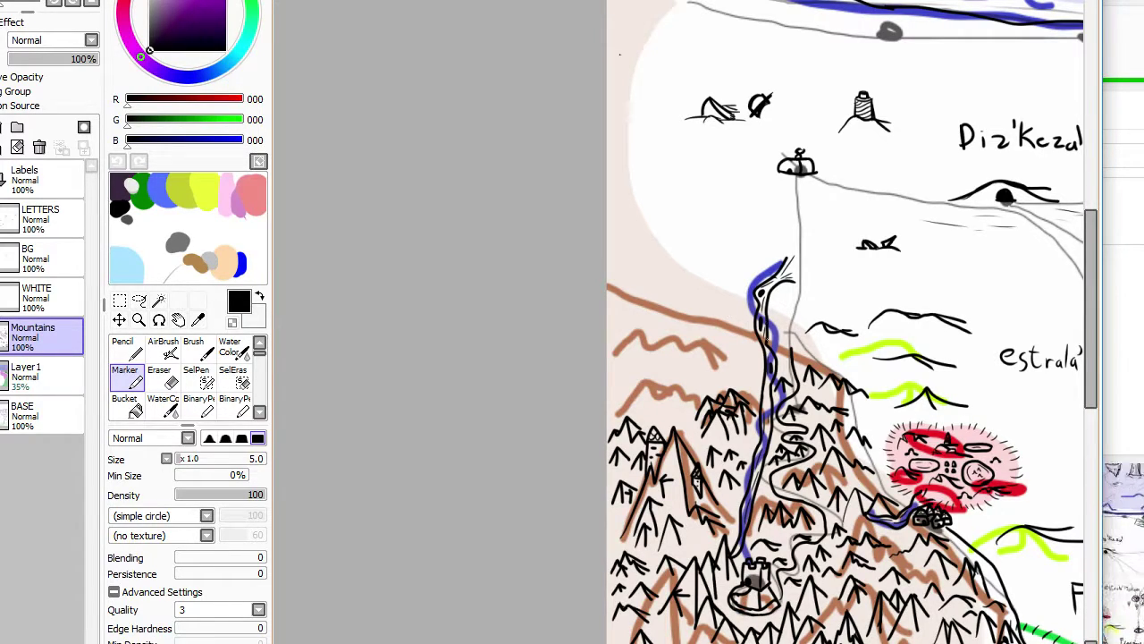
{"action": "scroll", "coordinate": [727, 315], "scroll_direction": "up", "scroll_amount": 1}
{"action": "scroll", "coordinate": [751, 365], "scroll_direction": "down", "scroll_amount": 4}
{"action": "scroll", "coordinate": [751, 364], "scroll_direction": "up", "scroll_amount": 4}
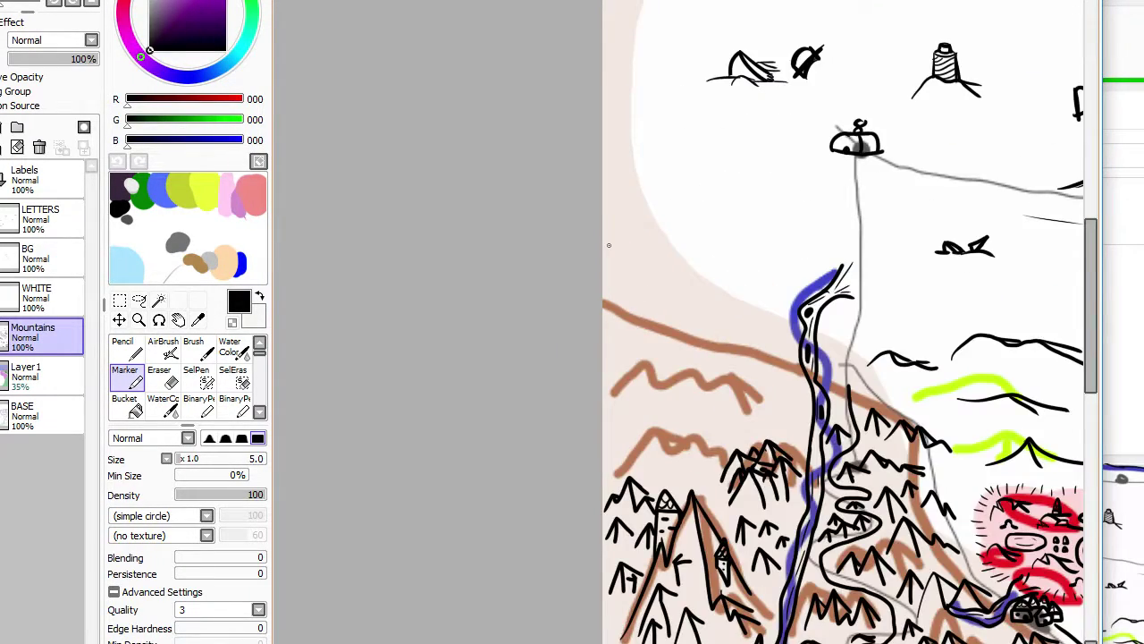
Step: Draw two angular mountain peaks with a smaller one between them at the map's western edge, north of the brown boundary line
{"action": "scroll", "coordinate": [603, 226], "scroll_direction": "up", "scroll_amount": 2}
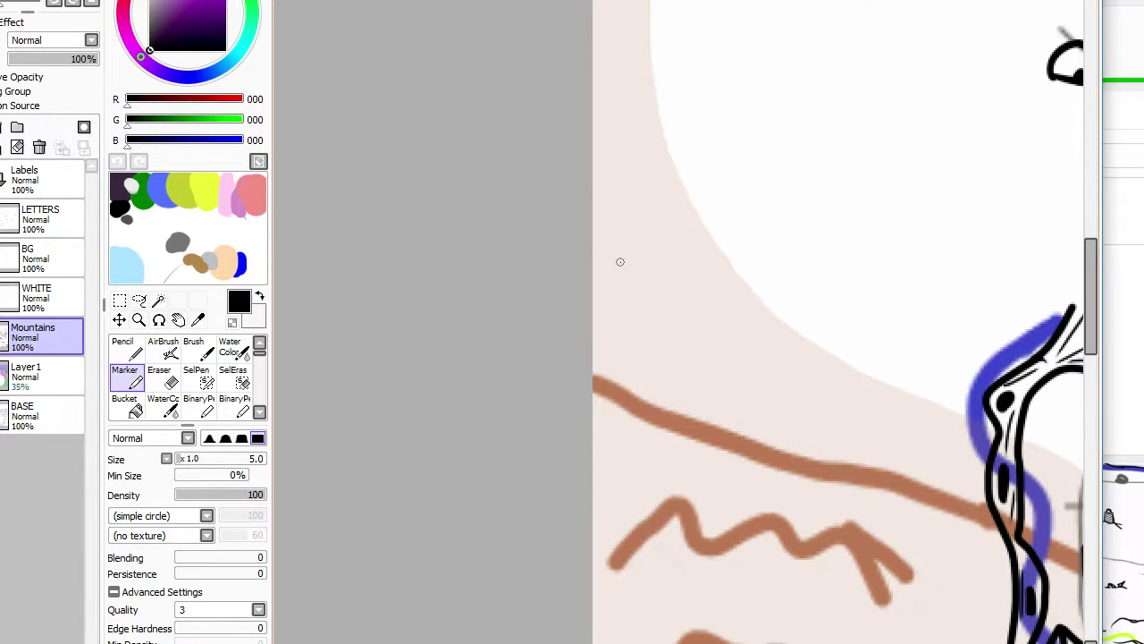
{"action": "mouse_move", "coordinate": [592, 261]}
{"action": "left_mouse_down"}
{"action": "mouse_move", "coordinate": [639, 258]}
{"action": "mouse_move", "coordinate": [642, 284]}
{"action": "left_mouse_up"}
{"action": "left_click_drag", "start_coordinate": [628, 215], "coordinate": [679, 255]}
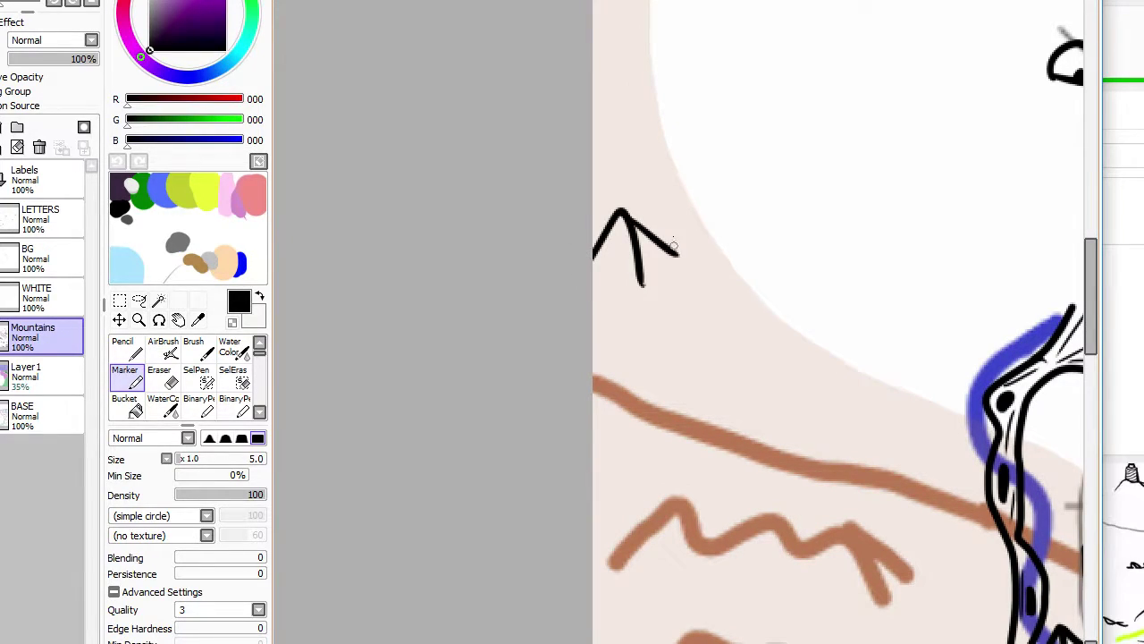
{"action": "mouse_move", "coordinate": [594, 192]}
{"action": "left_mouse_down"}
{"action": "mouse_move", "coordinate": [642, 158]}
{"action": "mouse_move", "coordinate": [657, 194]}
{"action": "left_mouse_up"}
{"action": "key", "text": "ctrl+z"}
{"action": "left_click_drag", "start_coordinate": [617, 130], "coordinate": [667, 160]}
{"action": "scroll", "coordinate": [654, 169], "scroll_direction": "up", "scroll_amount": 2}
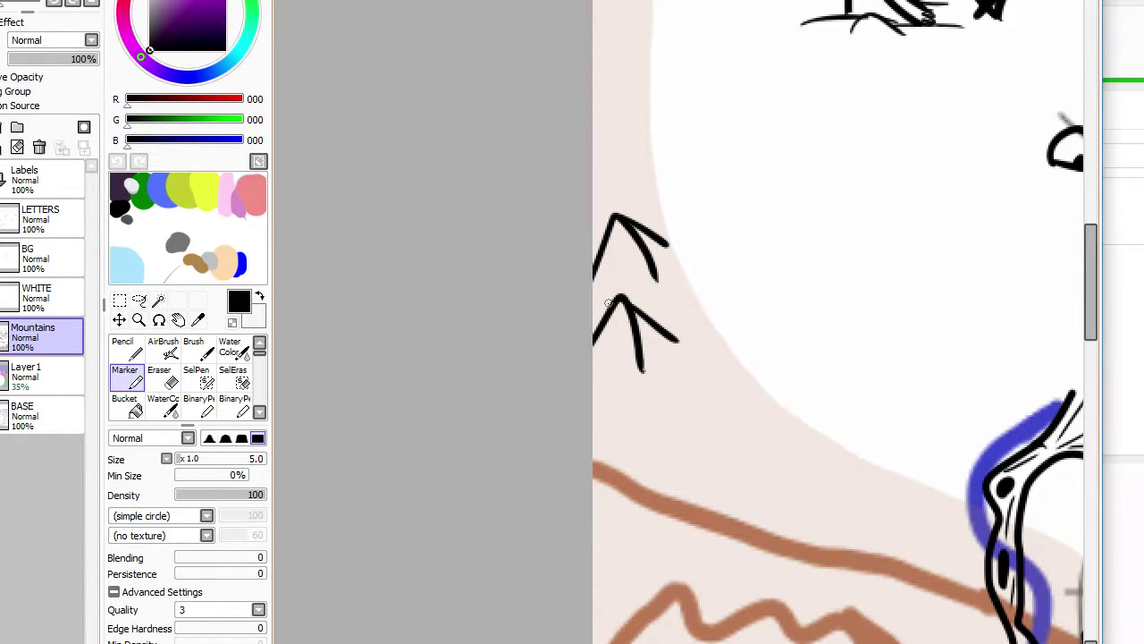
{"action": "left_click_drag", "start_coordinate": [595, 282], "coordinate": [619, 273]}
Step: Extend the column of peaks northward along the western map edge until it is level with the triangular landmark
{"action": "scroll", "coordinate": [638, 264], "scroll_direction": "down", "scroll_amount": 6}
{"action": "scroll", "coordinate": [655, 202], "scroll_direction": "up", "scroll_amount": 5}
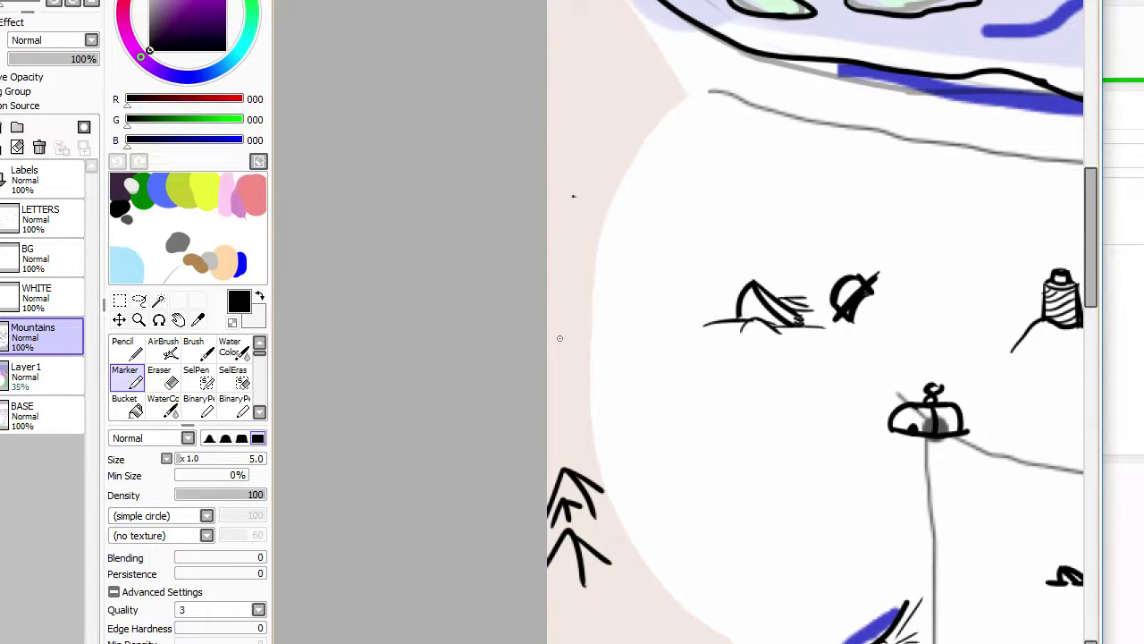
{"action": "left_click_drag", "start_coordinate": [542, 433], "coordinate": [580, 444]}
{"action": "left_click_drag", "start_coordinate": [563, 390], "coordinate": [605, 434]}
{"action": "key", "text": "ctrl+z"}
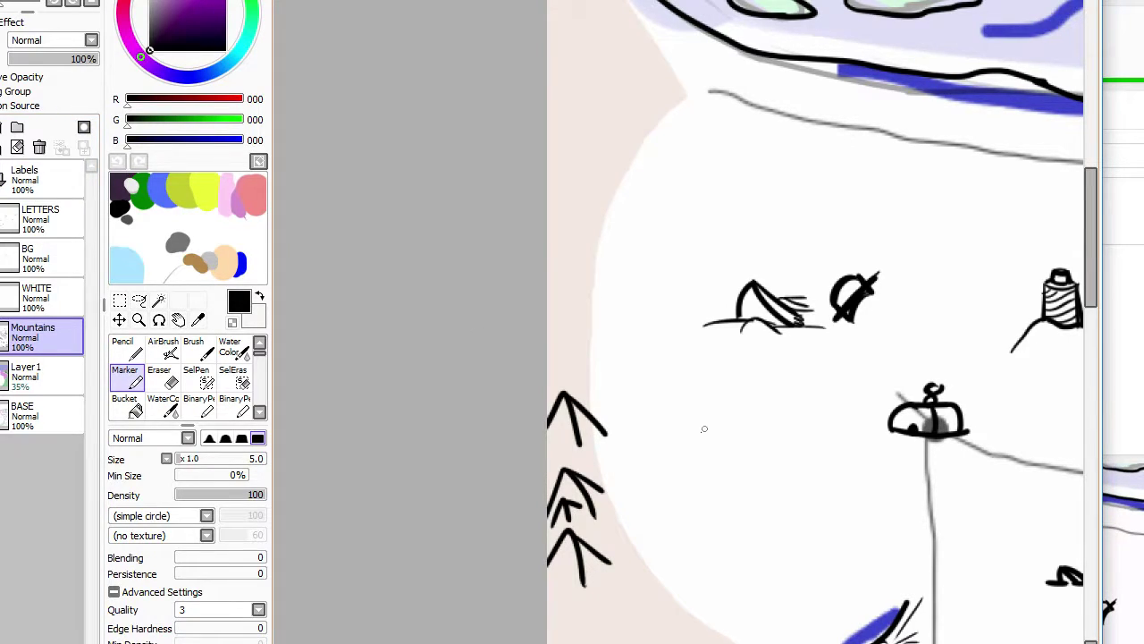
{"action": "left_click_drag", "start_coordinate": [569, 430], "coordinate": [582, 445]}
{"action": "left_click_drag", "start_coordinate": [550, 365], "coordinate": [579, 378]}
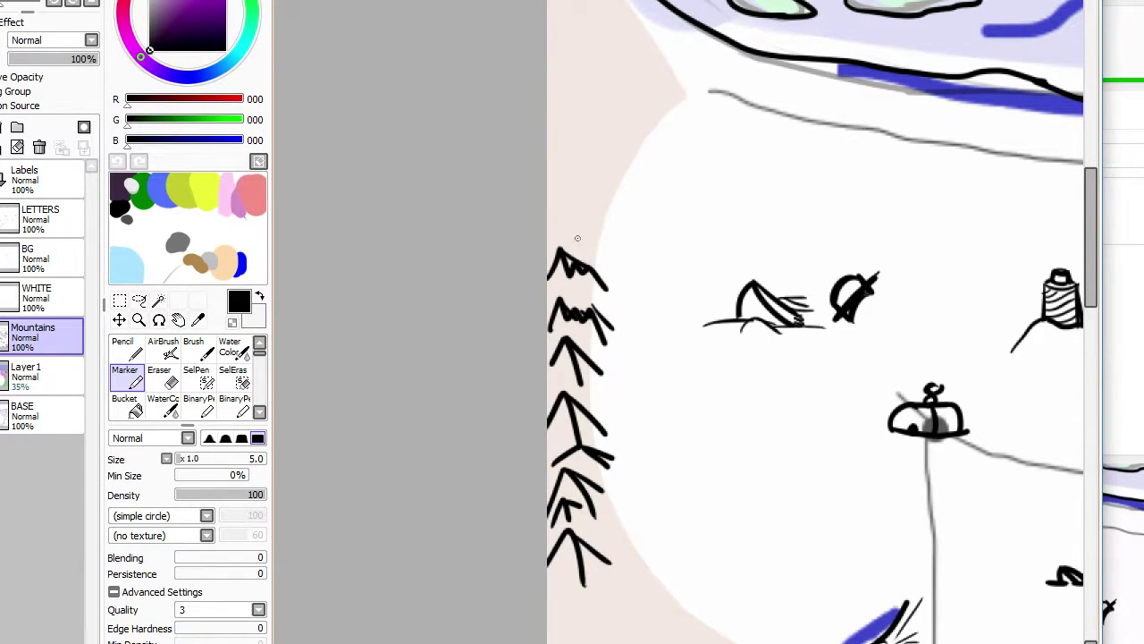
Step: Draw a small diamond-shaped structure just east of the western peaks, with a smoking campfire beside it
{"action": "scroll", "coordinate": [612, 201], "scroll_direction": "down", "scroll_amount": 5}
{"action": "scroll", "coordinate": [610, 205], "scroll_direction": "up", "scroll_amount": 6}
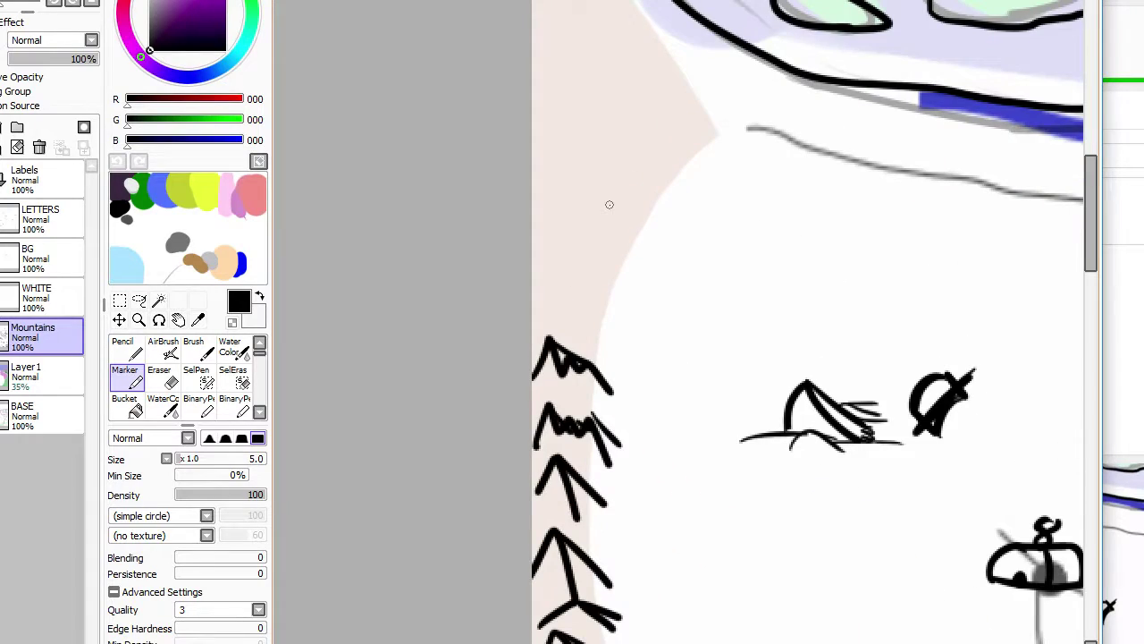
{"action": "scroll", "coordinate": [678, 289], "scroll_direction": "down", "scroll_amount": 3}
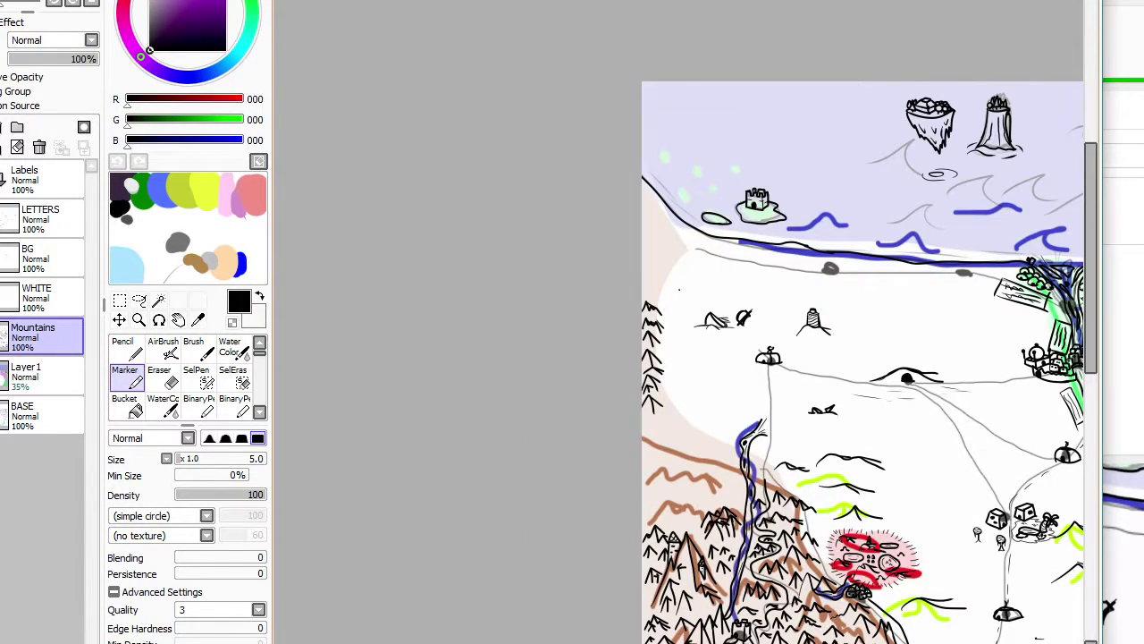
{"action": "scroll", "coordinate": [697, 385], "scroll_direction": "up", "scroll_amount": 2}
{"action": "scroll", "coordinate": [657, 330], "scroll_direction": "up", "scroll_amount": 6}
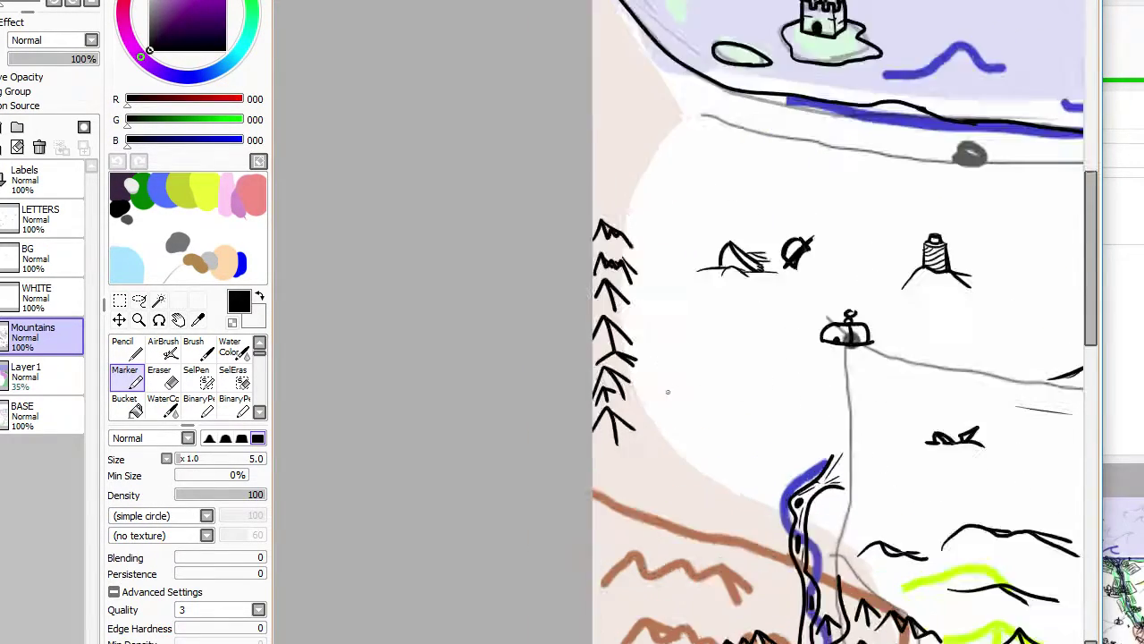
{"action": "scroll", "coordinate": [637, 241], "scroll_direction": "up", "scroll_amount": 2}
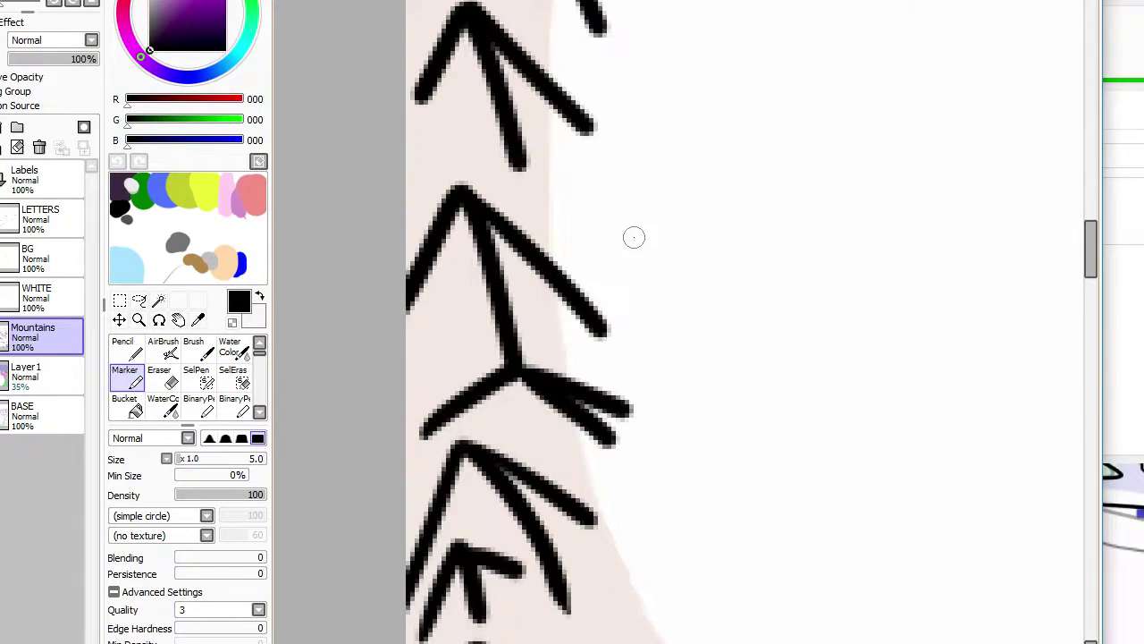
{"action": "mouse_move", "coordinate": [567, 211]}
{"action": "left_mouse_down"}
{"action": "mouse_move", "coordinate": [610, 235]}
{"action": "mouse_move", "coordinate": [592, 169]}
{"action": "left_mouse_up"}
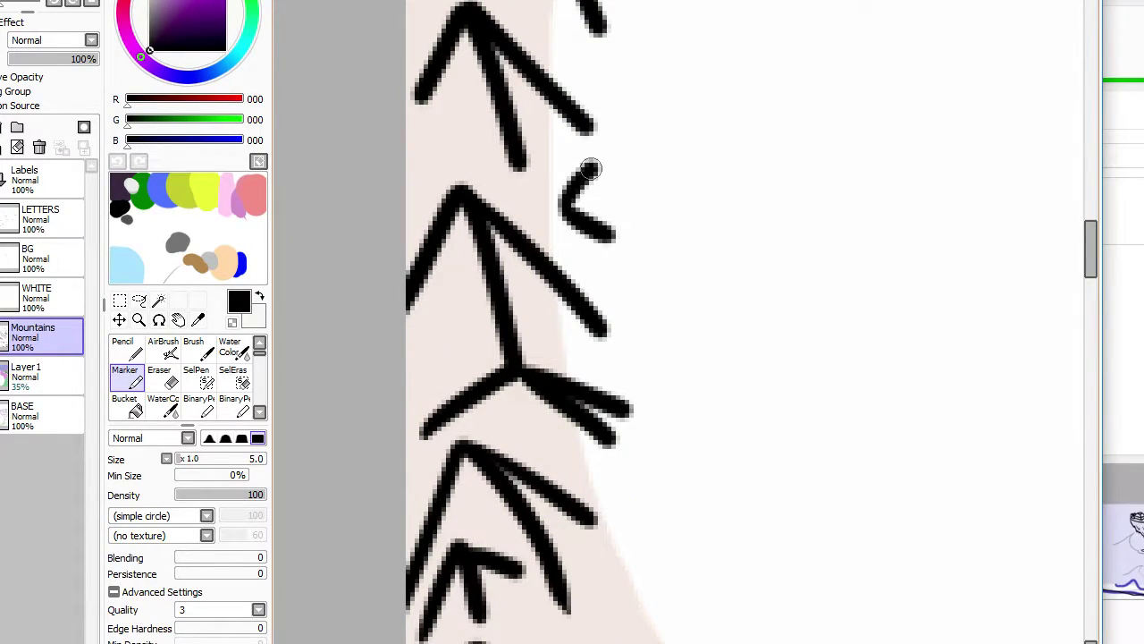
{"action": "key", "text": "ctrl+z"}
{"action": "left_click_drag", "start_coordinate": [566, 210], "coordinate": [607, 169]}
{"action": "mouse_move", "coordinate": [606, 169]}
{"action": "left_mouse_down"}
{"action": "mouse_move", "coordinate": [613, 228]}
{"action": "mouse_move", "coordinate": [614, 177]}
{"action": "mouse_move", "coordinate": [648, 197]}
{"action": "mouse_move", "coordinate": [618, 232]}
{"action": "mouse_move", "coordinate": [652, 201]}
{"action": "mouse_move", "coordinate": [621, 188]}
{"action": "mouse_move", "coordinate": [638, 214]}
{"action": "left_mouse_up"}
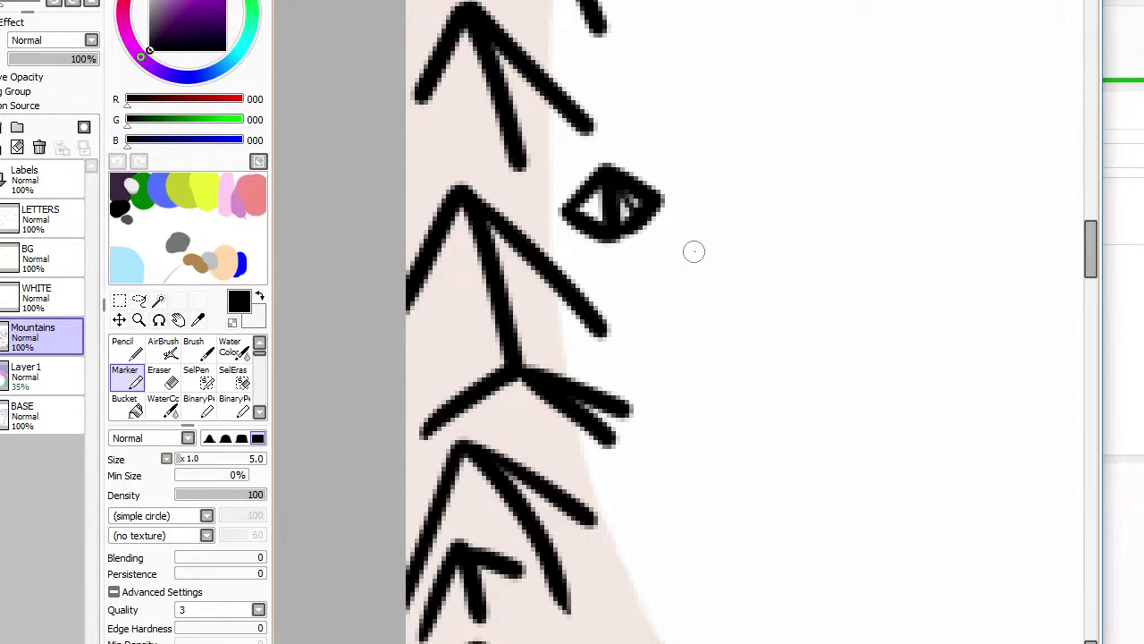
{"action": "mouse_move", "coordinate": [715, 256]}
{"action": "left_mouse_down"}
{"action": "mouse_move", "coordinate": [679, 239]}
{"action": "mouse_move", "coordinate": [687, 190]}
{"action": "mouse_move", "coordinate": [695, 231]}
{"action": "mouse_move", "coordinate": [704, 140]}
{"action": "left_mouse_up"}
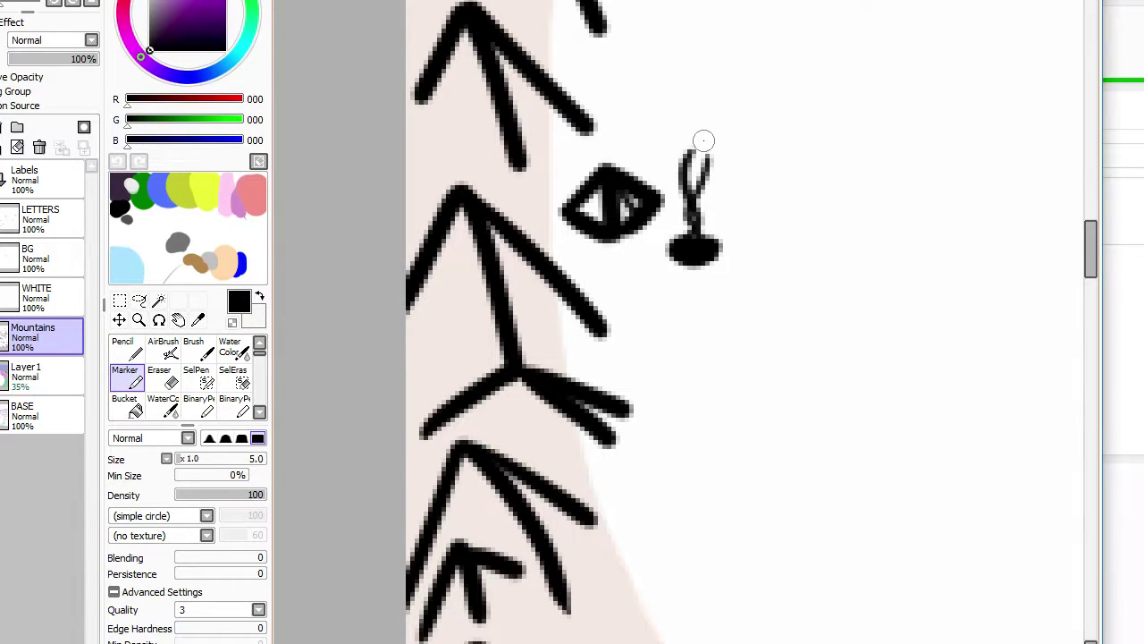
Step: Examine the new peaks and campsite in the context of the whole map, including the southern regions
{"action": "scroll", "coordinate": [654, 319], "scroll_direction": "down", "scroll_amount": 3}
{"action": "scroll", "coordinate": [654, 319], "scroll_direction": "down", "scroll_amount": 2}
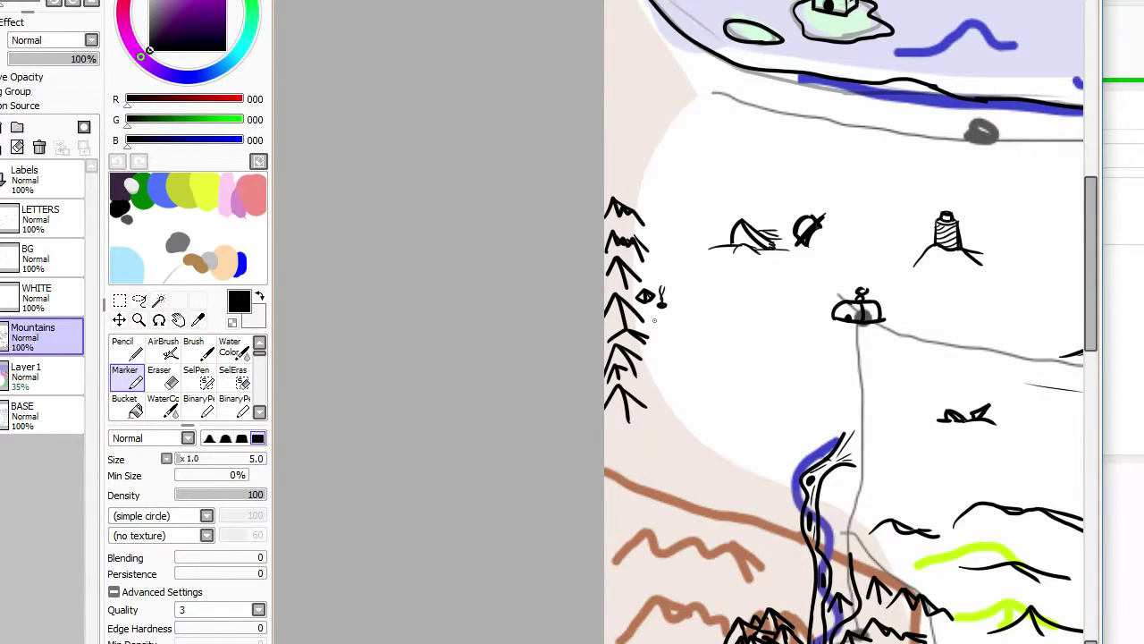
{"action": "scroll", "coordinate": [654, 320], "scroll_direction": "down", "scroll_amount": 4}
{"action": "scroll", "coordinate": [684, 283], "scroll_direction": "up", "scroll_amount": 5}
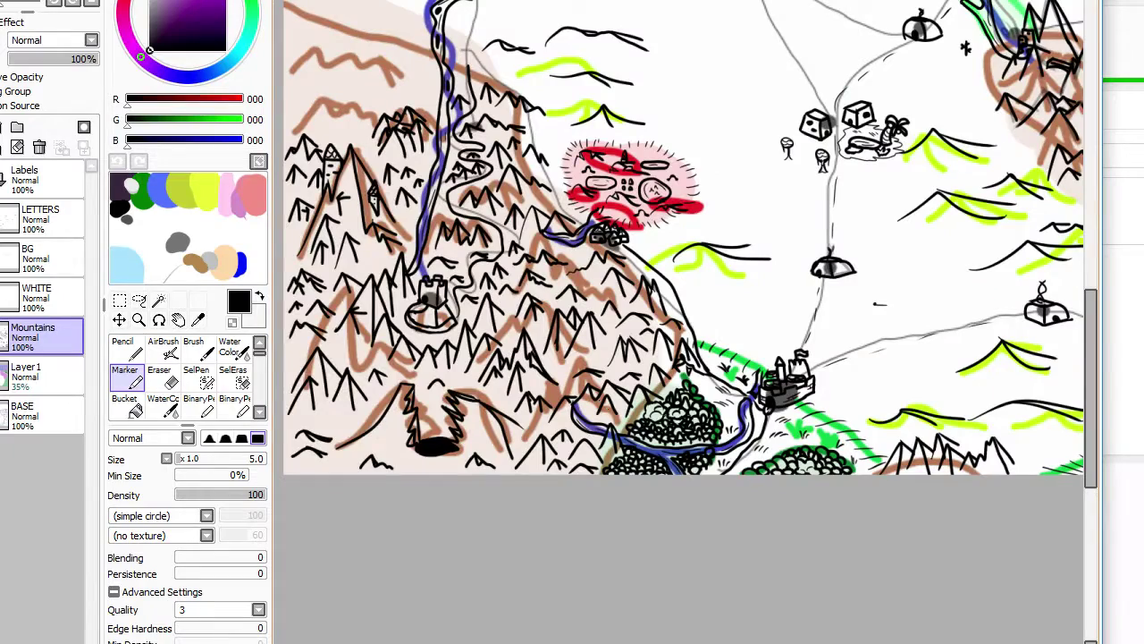
{"action": "scroll", "coordinate": [684, 284], "scroll_direction": "down", "scroll_amount": 1}
{"action": "scroll", "coordinate": [684, 283], "scroll_direction": "down", "scroll_amount": 3}
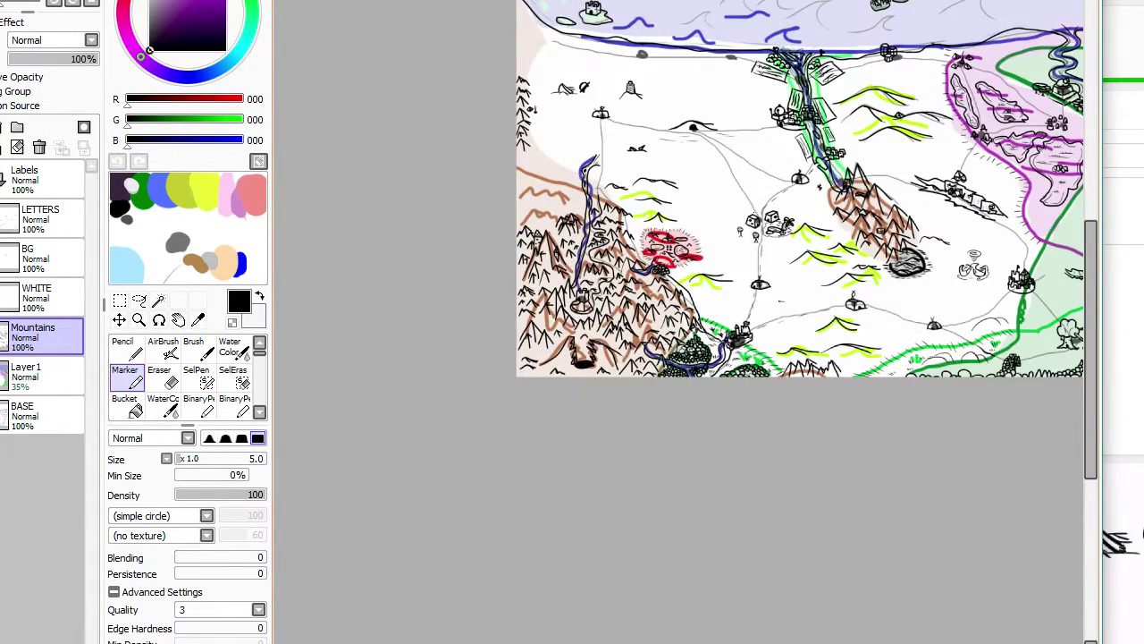
{"action": "scroll", "coordinate": [684, 283], "scroll_direction": "up", "scroll_amount": 5}
{"action": "scroll", "coordinate": [659, 168], "scroll_direction": "down", "scroll_amount": 3}
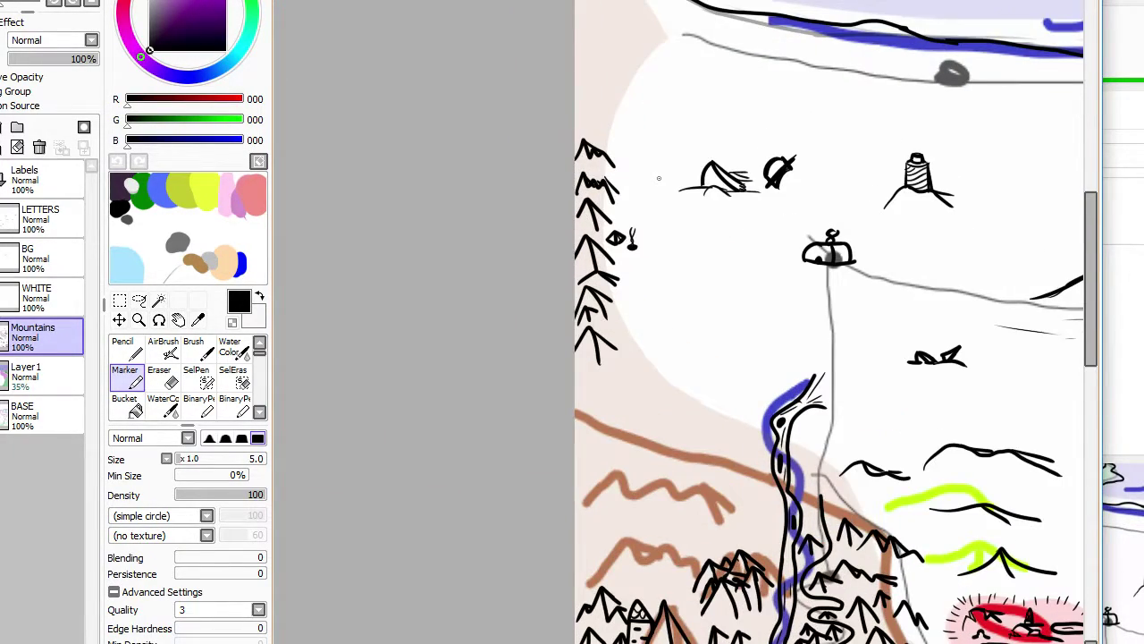
Step: Draw a short curving line from the western map edge between the peaks to the diamond-shaped structure
{"action": "scroll", "coordinate": [626, 175], "scroll_direction": "up", "scroll_amount": 5}
{"action": "scroll", "coordinate": [625, 175], "scroll_direction": "up", "scroll_amount": 1}
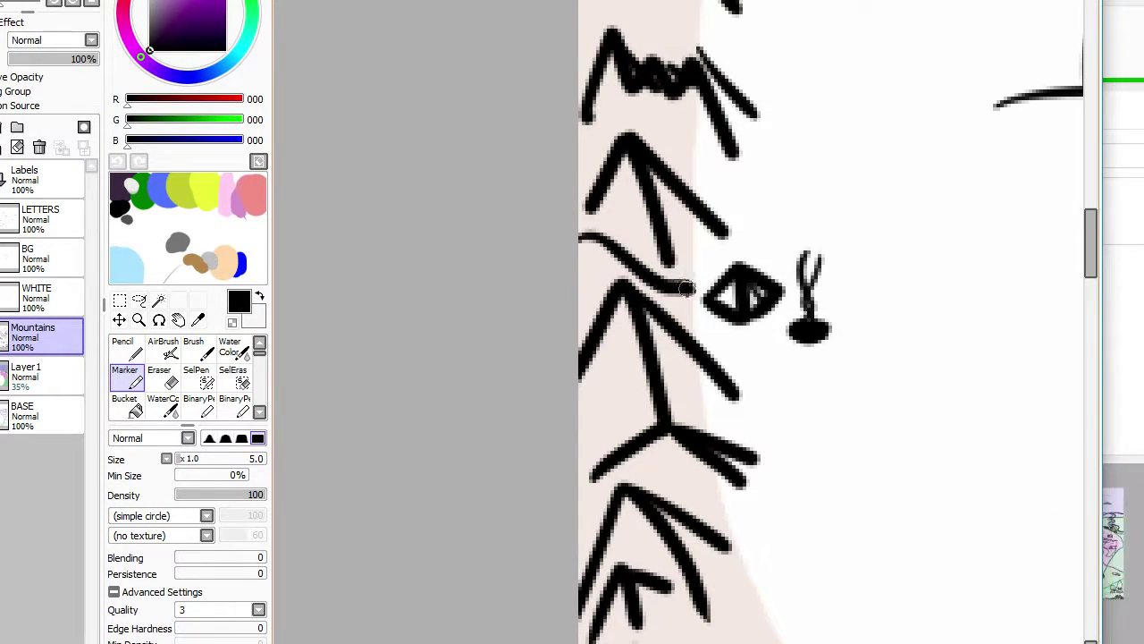
{"action": "scroll", "coordinate": [700, 292], "scroll_direction": "down", "scroll_amount": 3}
{"action": "scroll", "coordinate": [706, 293], "scroll_direction": "down", "scroll_amount": 2}
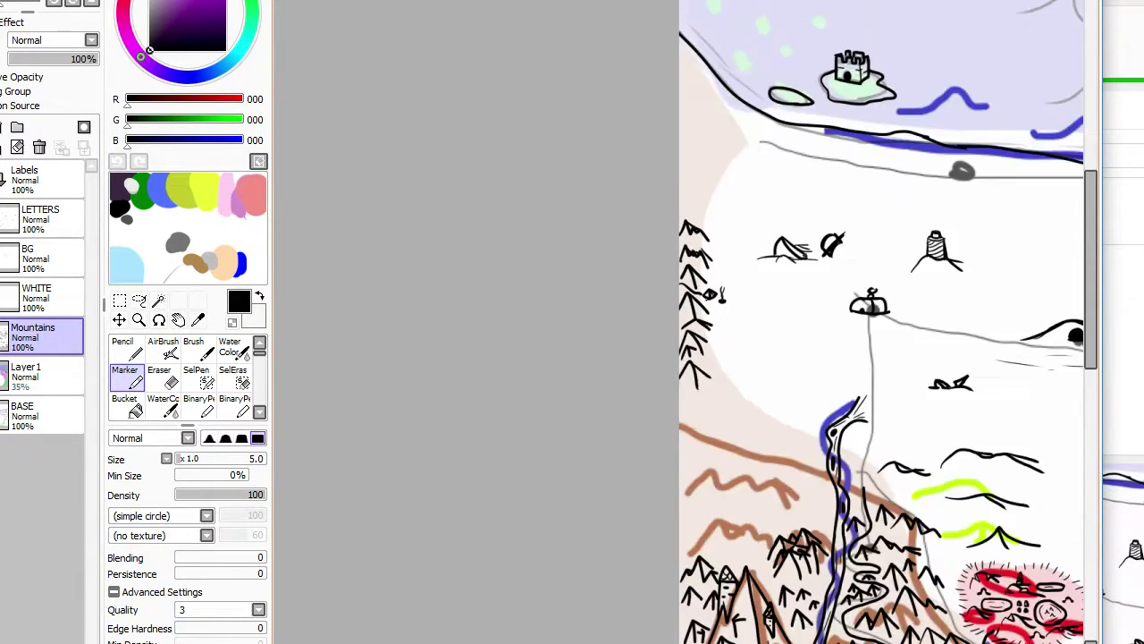
{"action": "scroll", "coordinate": [693, 268], "scroll_direction": "up", "scroll_amount": 3}
{"action": "scroll", "coordinate": [687, 235], "scroll_direction": "down", "scroll_amount": 2}
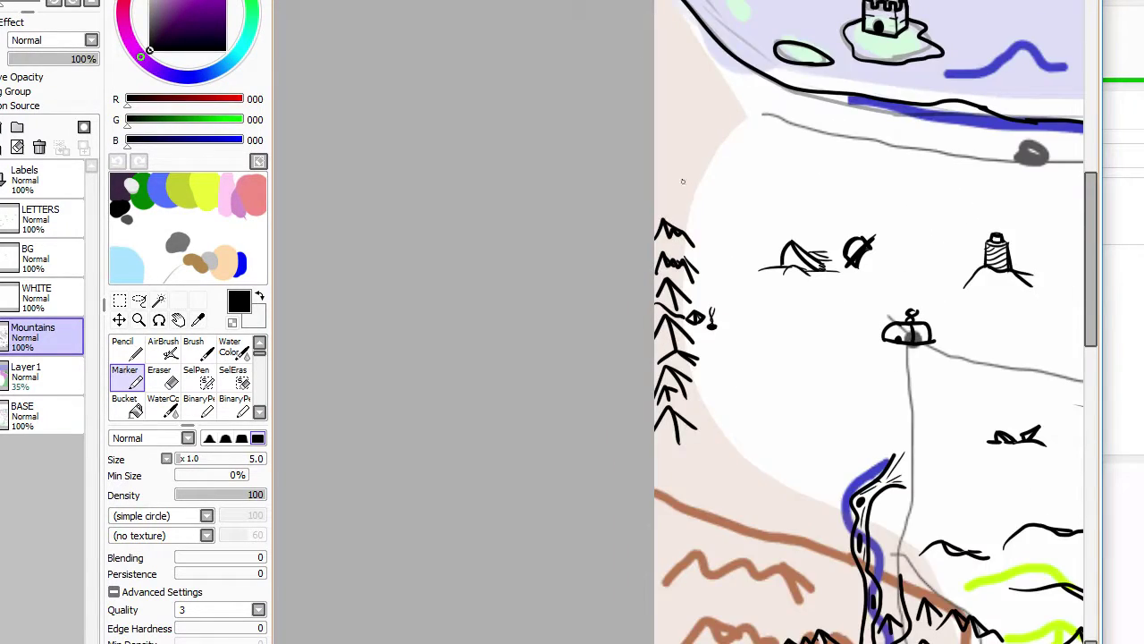
Step: Add a pair of overlapping peaks and a single peak at the northern end of the western mountain column
{"action": "scroll", "coordinate": [660, 235], "scroll_direction": "up", "scroll_amount": 4}
{"action": "mouse_move", "coordinate": [608, 393]}
{"action": "left_mouse_down"}
{"action": "mouse_move", "coordinate": [670, 327]}
{"action": "mouse_move", "coordinate": [720, 385]}
{"action": "mouse_move", "coordinate": [688, 357]}
{"action": "mouse_move", "coordinate": [717, 254]}
{"action": "mouse_move", "coordinate": [751, 410]}
{"action": "mouse_move", "coordinate": [719, 250]}
{"action": "left_mouse_up"}
{"action": "mouse_move", "coordinate": [605, 209]}
{"action": "left_mouse_down"}
{"action": "mouse_move", "coordinate": [619, 170]}
{"action": "mouse_move", "coordinate": [658, 196]}
{"action": "left_mouse_up"}
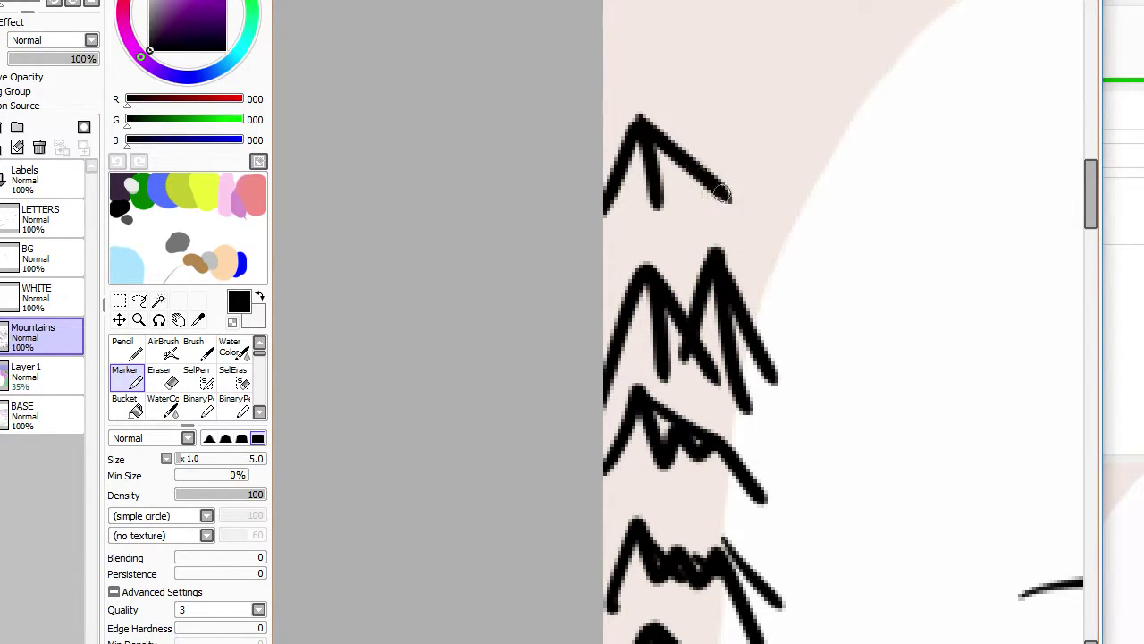
Step: Erase part of the upper outline of the small islet west of the castle island and draw a small circle at each side of the gap
{"action": "scroll", "coordinate": [659, 197], "scroll_direction": "down", "scroll_amount": 3}
{"action": "scroll", "coordinate": [715, 231], "scroll_direction": "up", "scroll_amount": 1}
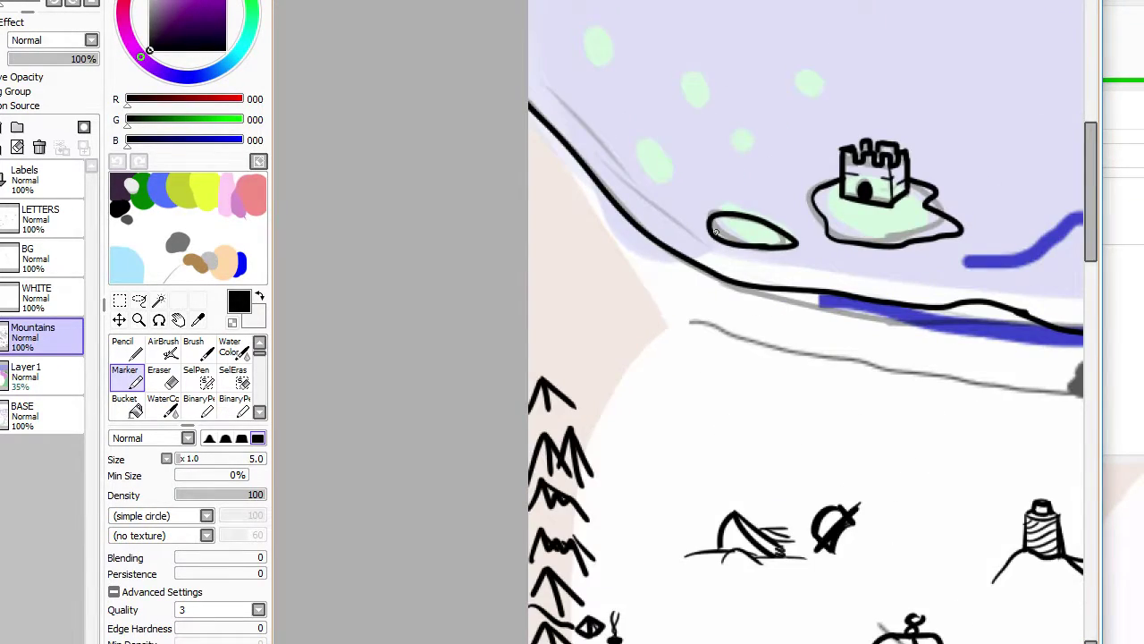
{"action": "scroll", "coordinate": [715, 230], "scroll_direction": "up", "scroll_amount": 1}
{"action": "scroll", "coordinate": [787, 207], "scroll_direction": "down", "scroll_amount": 1}
{"action": "scroll", "coordinate": [778, 207], "scroll_direction": "up", "scroll_amount": 2}
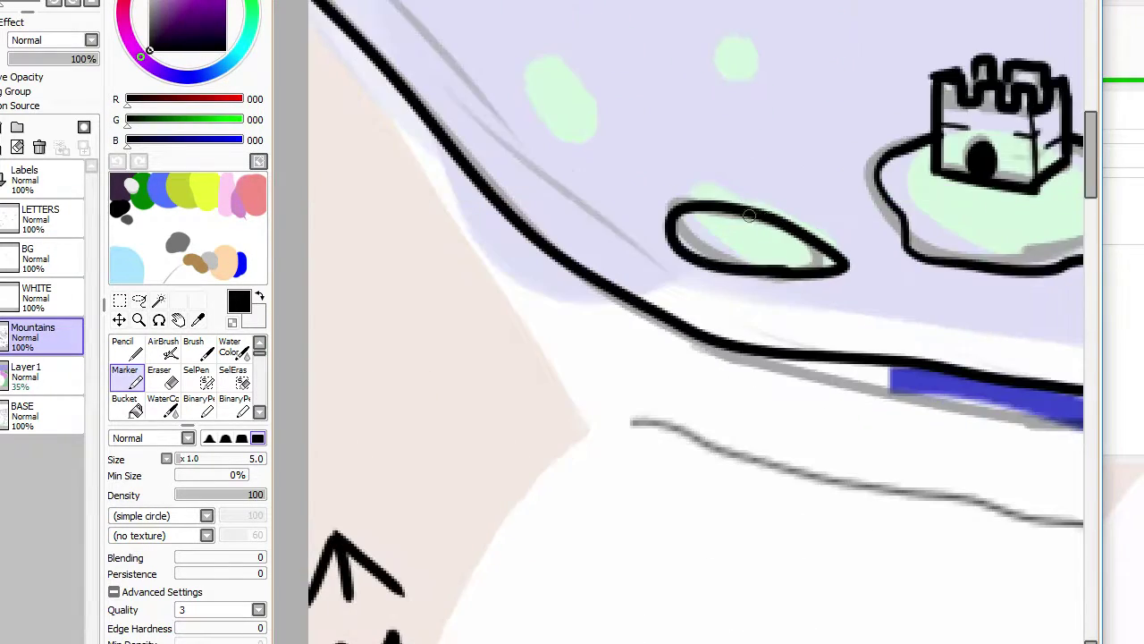
{"action": "scroll", "coordinate": [738, 220], "scroll_direction": "down", "scroll_amount": 1}
{"action": "scroll", "coordinate": [742, 223], "scroll_direction": "up", "scroll_amount": 2}
{"action": "key", "text": "e"}
{"action": "mouse_move", "coordinate": [715, 199]}
{"action": "left_mouse_down"}
{"action": "mouse_move", "coordinate": [737, 223]}
{"action": "mouse_move", "coordinate": [727, 213]}
{"action": "mouse_move", "coordinate": [700, 240]}
{"action": "left_mouse_up"}
{"action": "key", "text": "n"}
{"action": "left_click_drag", "start_coordinate": [776, 234], "coordinate": [800, 261]}
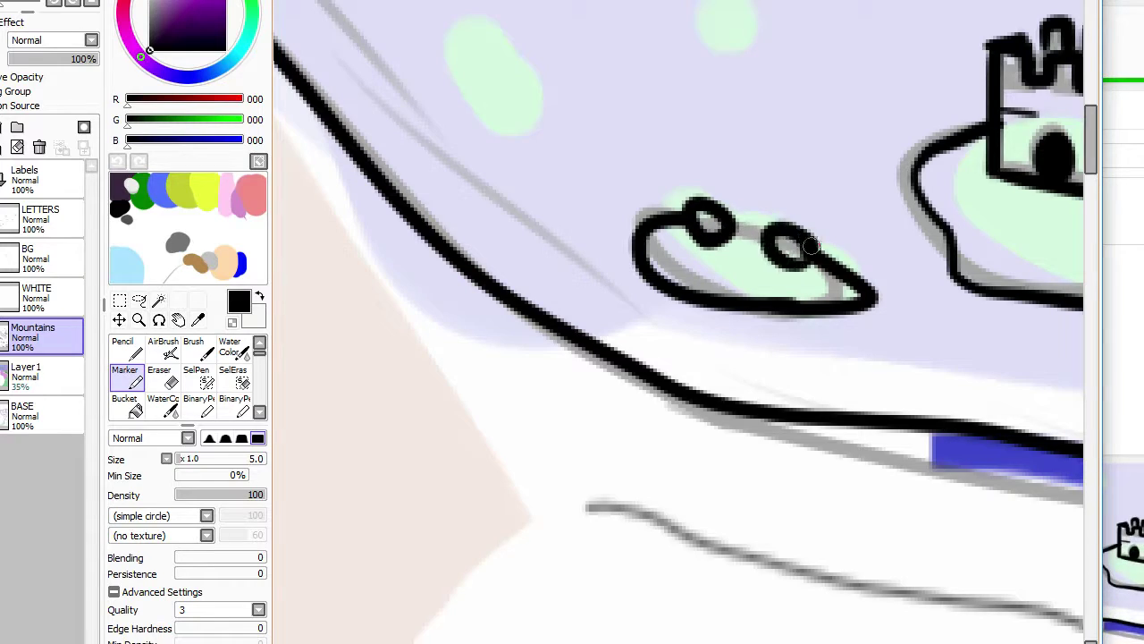
Step: Stack more small circles into a rounded treetop cluster on the islet and fill its middle with black
{"action": "mouse_move", "coordinate": [723, 204]}
{"action": "left_mouse_down"}
{"action": "mouse_move", "coordinate": [752, 189]}
{"action": "mouse_move", "coordinate": [780, 225]}
{"action": "left_mouse_up"}
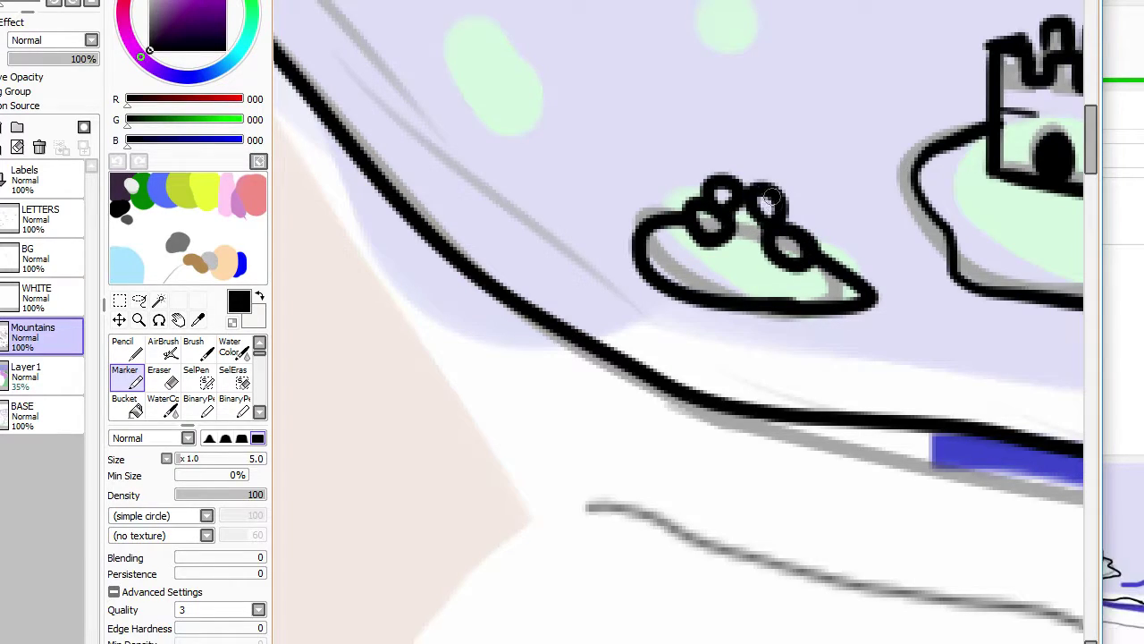
{"action": "left_click_drag", "start_coordinate": [735, 184], "coordinate": [749, 188]}
{"action": "key", "text": "e"}
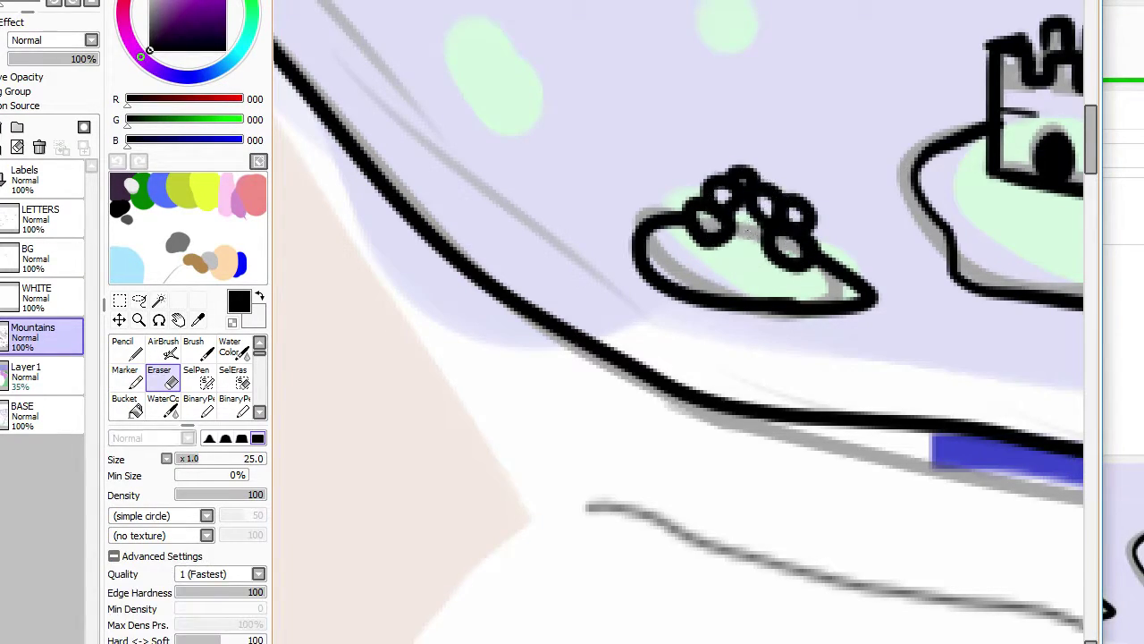
{"action": "key", "text": "e"}
{"action": "mouse_move", "coordinate": [731, 231]}
{"action": "left_mouse_down"}
{"action": "mouse_move", "coordinate": [766, 249]}
{"action": "mouse_move", "coordinate": [735, 238]}
{"action": "mouse_move", "coordinate": [750, 236]}
{"action": "mouse_move", "coordinate": [740, 211]}
{"action": "left_mouse_up"}
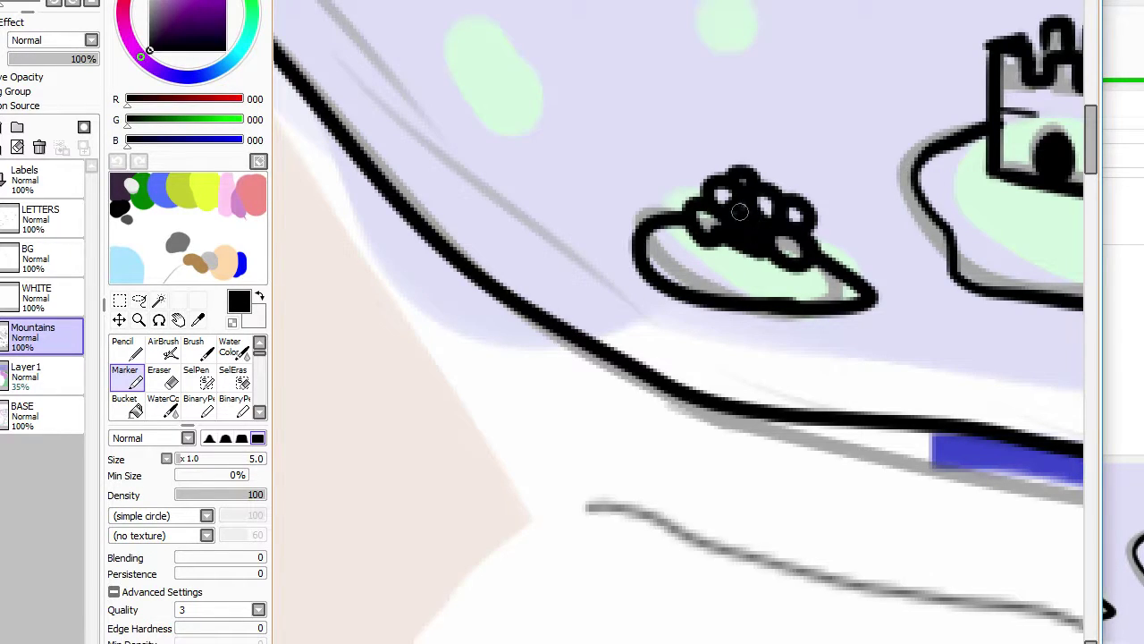
Step: Draw a domed outline with a doubled eastern edge over the islet's treetop cluster and erase the shoreline segment inside its western base
{"action": "scroll", "coordinate": [747, 215], "scroll_direction": "down", "scroll_amount": 4}
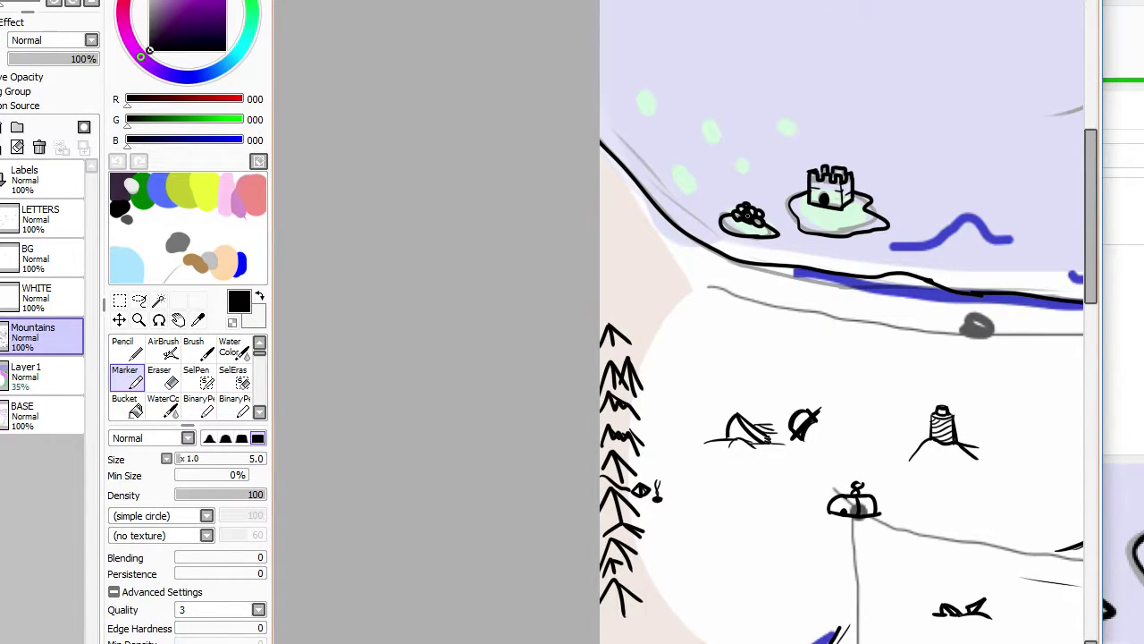
{"action": "scroll", "coordinate": [746, 214], "scroll_direction": "up", "scroll_amount": 5}
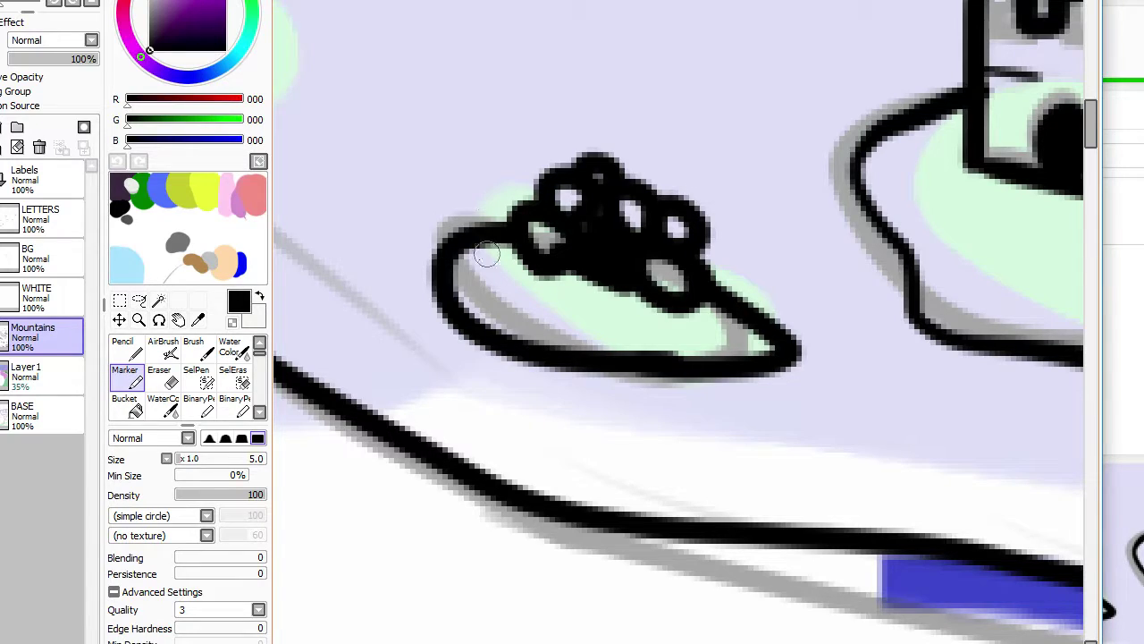
{"action": "mouse_move", "coordinate": [486, 256]}
{"action": "left_mouse_down"}
{"action": "mouse_move", "coordinate": [501, 168]}
{"action": "mouse_move", "coordinate": [643, 125]}
{"action": "mouse_move", "coordinate": [720, 210]}
{"action": "mouse_move", "coordinate": [763, 293]}
{"action": "left_mouse_up"}
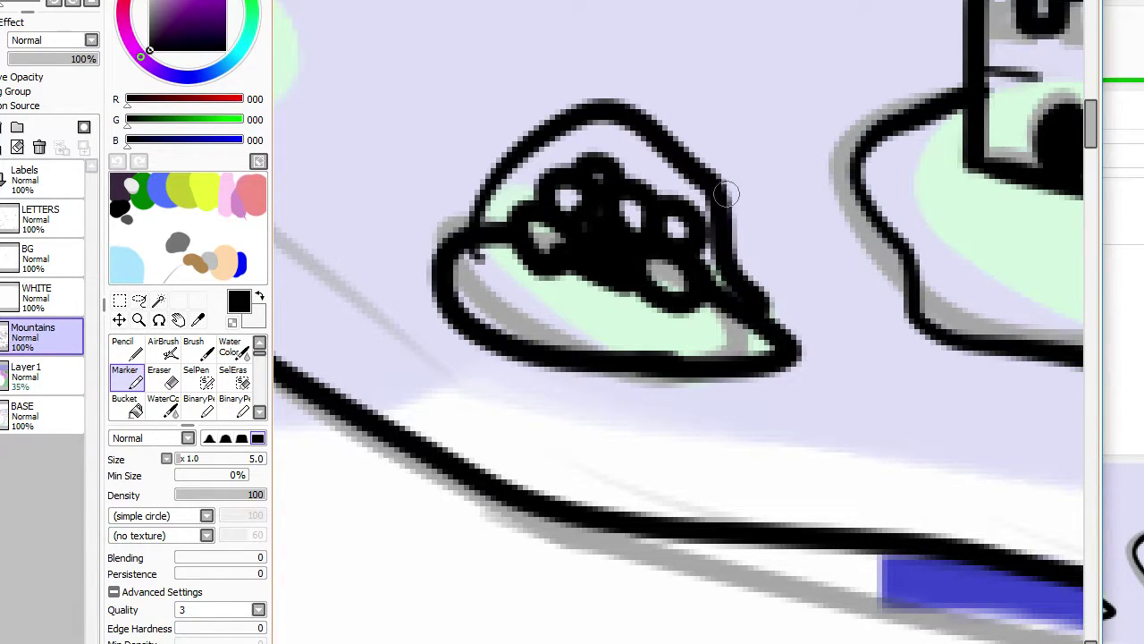
{"action": "mouse_move", "coordinate": [725, 193]}
{"action": "left_mouse_down"}
{"action": "mouse_move", "coordinate": [787, 282]}
{"action": "mouse_move", "coordinate": [783, 264]}
{"action": "mouse_move", "coordinate": [771, 265]}
{"action": "mouse_move", "coordinate": [785, 274]}
{"action": "mouse_move", "coordinate": [778, 350]}
{"action": "mouse_move", "coordinate": [778, 313]}
{"action": "mouse_move", "coordinate": [754, 337]}
{"action": "mouse_move", "coordinate": [689, 289]}
{"action": "left_mouse_up"}
{"action": "key", "text": "e"}
{"action": "left_click_drag", "start_coordinate": [503, 228], "coordinate": [491, 252]}
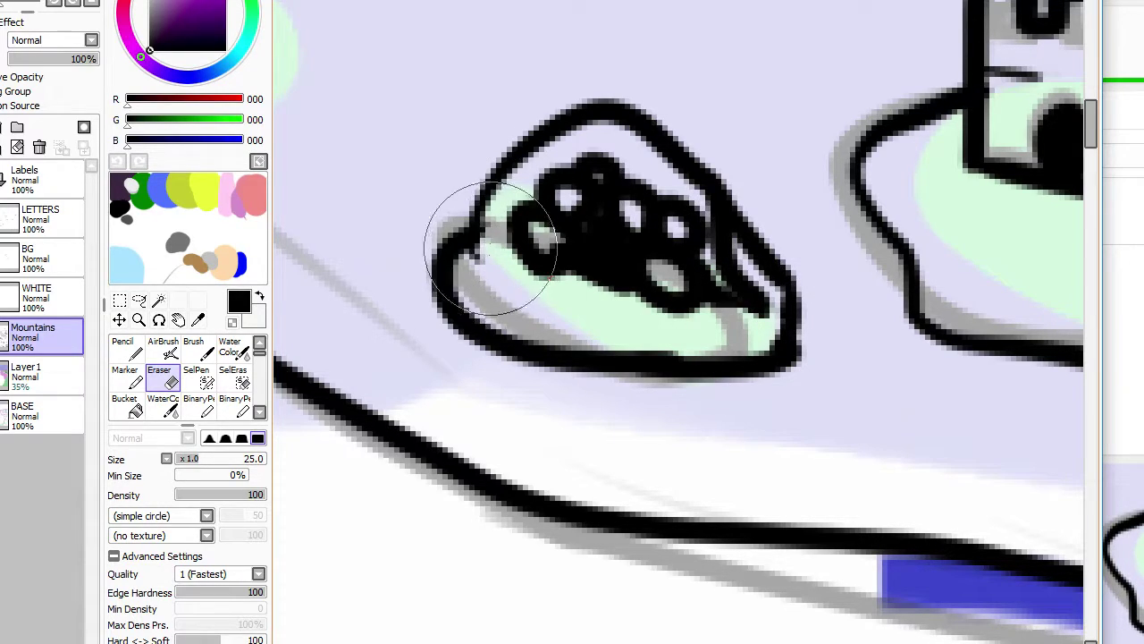
Step: Draw a short curved base line west of the treetop cluster and erase the overlapping lines at the dome's eastern base
{"action": "key", "text": "e"}
{"action": "scroll", "coordinate": [490, 165], "scroll_direction": "down", "scroll_amount": 3}
{"action": "scroll", "coordinate": [519, 160], "scroll_direction": "up", "scroll_amount": 4}
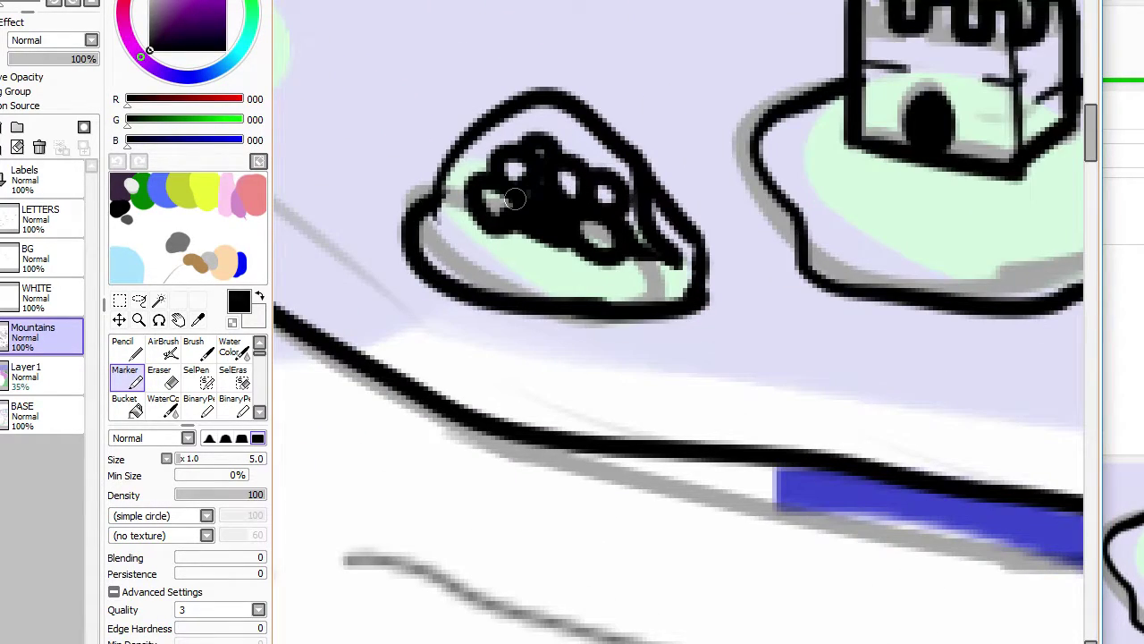
{"action": "left_click_drag", "start_coordinate": [438, 219], "coordinate": [480, 231]}
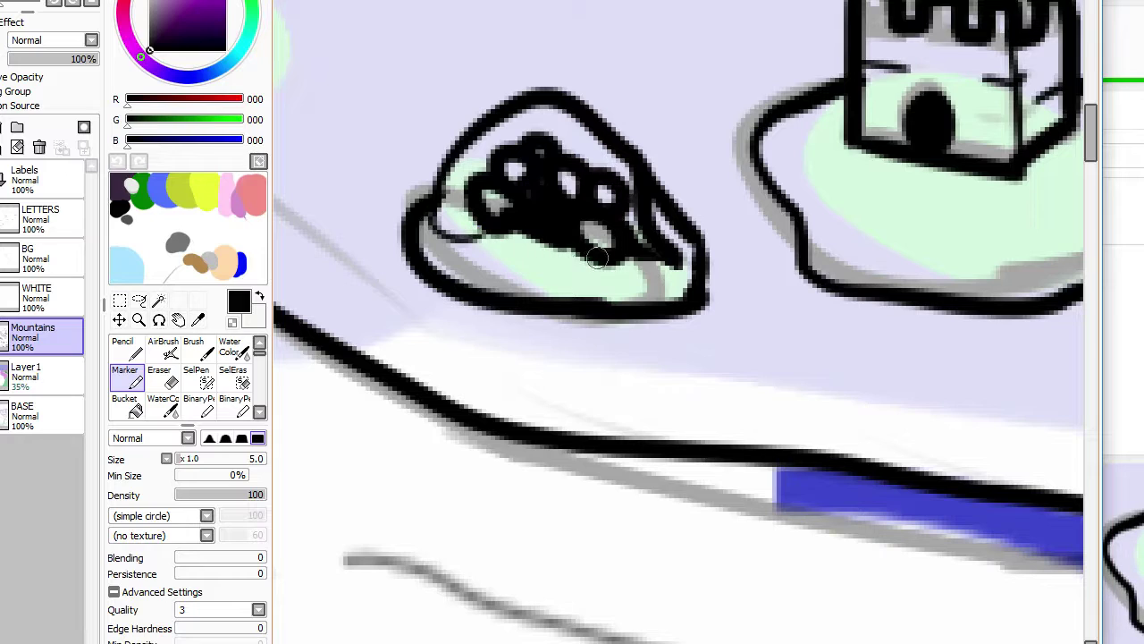
{"action": "left_click_drag", "start_coordinate": [610, 267], "coordinate": [697, 275]}
{"action": "key", "text": "ctrl+z"}
{"action": "key", "text": "e"}
{"action": "mouse_move", "coordinate": [619, 262]}
{"action": "left_mouse_down"}
{"action": "mouse_move", "coordinate": [691, 271]}
{"action": "mouse_move", "coordinate": [645, 251]}
{"action": "mouse_move", "coordinate": [656, 241]}
{"action": "mouse_move", "coordinate": [670, 251]}
{"action": "left_mouse_up"}
{"action": "scroll", "coordinate": [681, 237], "scroll_direction": "down", "scroll_amount": 4}
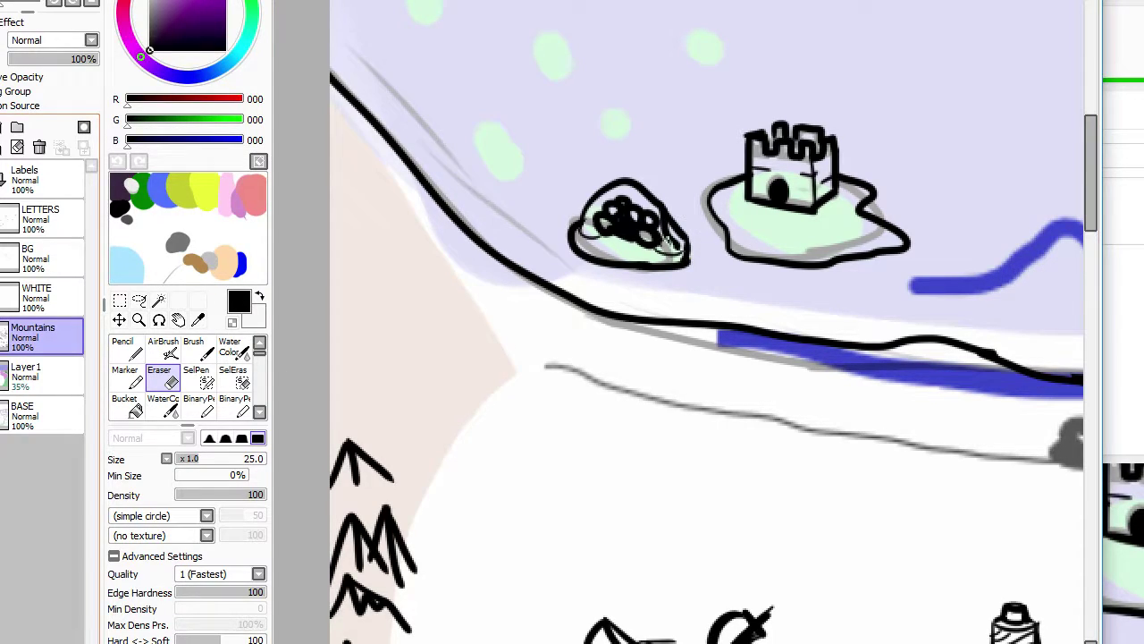
Step: Check the Open Broadcaster Software streaming window and return to the map drawing
{"action": "left_click", "coordinate": [2, 336]}
{"action": "left_click", "coordinate": [2, 336]}
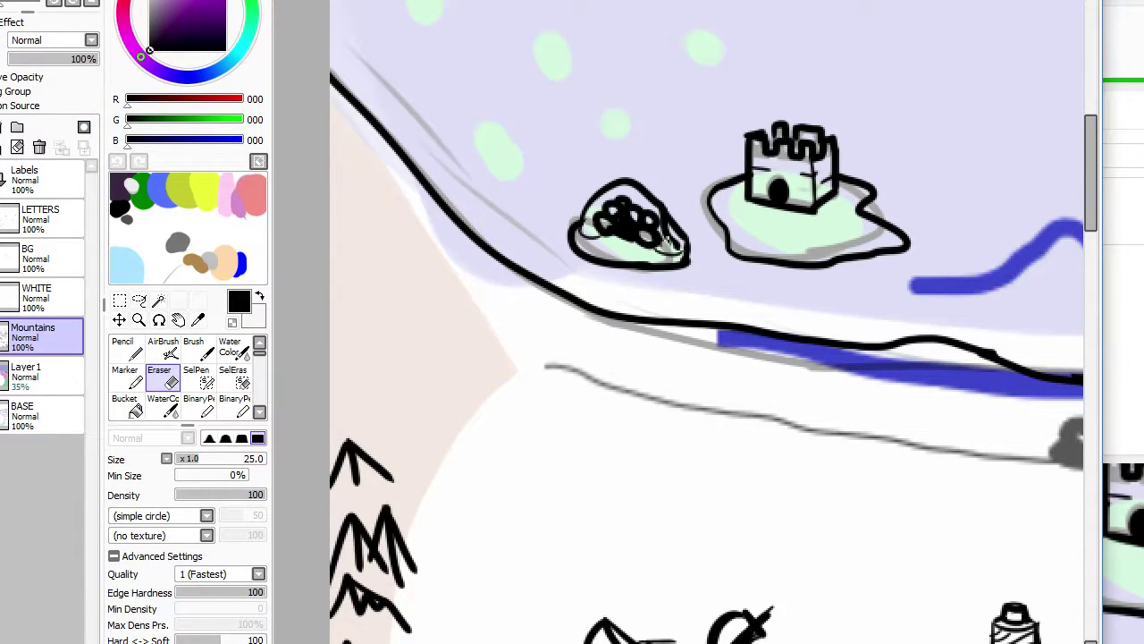
{"action": "key", "text": "alt+Tab"}
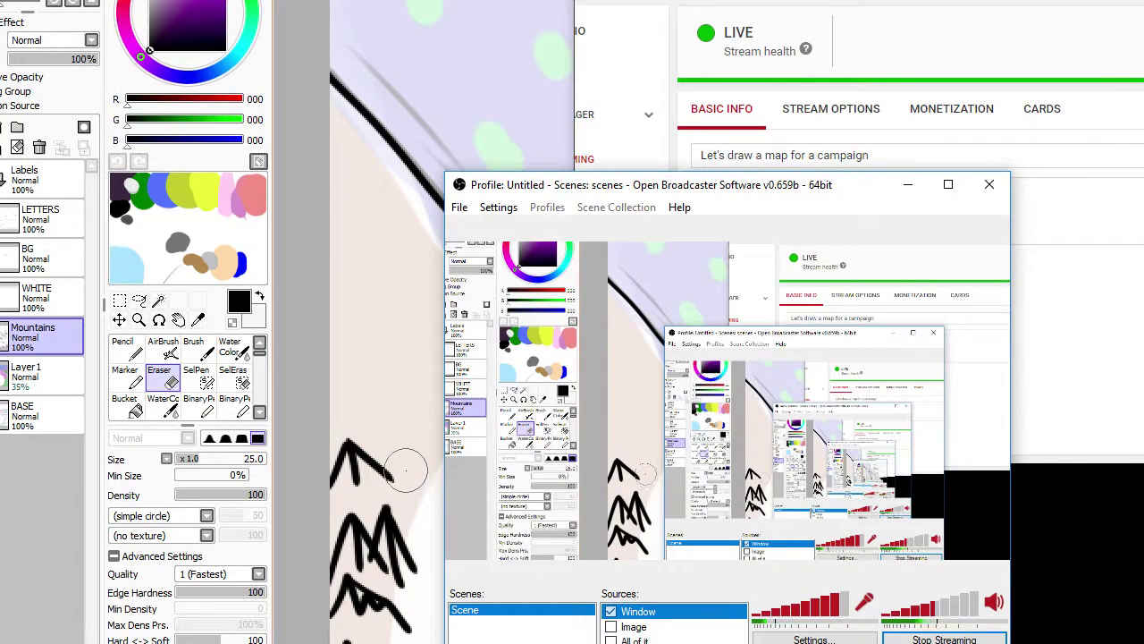
{"action": "left_click", "coordinate": [417, 466]}
Step: Draw three small forked hills with the Marker just east of the southern part of the western mountain column
{"action": "scroll", "coordinate": [498, 402], "scroll_direction": "down", "scroll_amount": 3}
{"action": "scroll", "coordinate": [428, 426], "scroll_direction": "up", "scroll_amount": 5}
{"action": "key", "text": "m"}
{"action": "scroll", "coordinate": [428, 425], "scroll_direction": "up", "scroll_amount": 1}
{"action": "scroll", "coordinate": [427, 425], "scroll_direction": "down", "scroll_amount": 1}
{"action": "scroll", "coordinate": [427, 425], "scroll_direction": "up", "scroll_amount": 2}
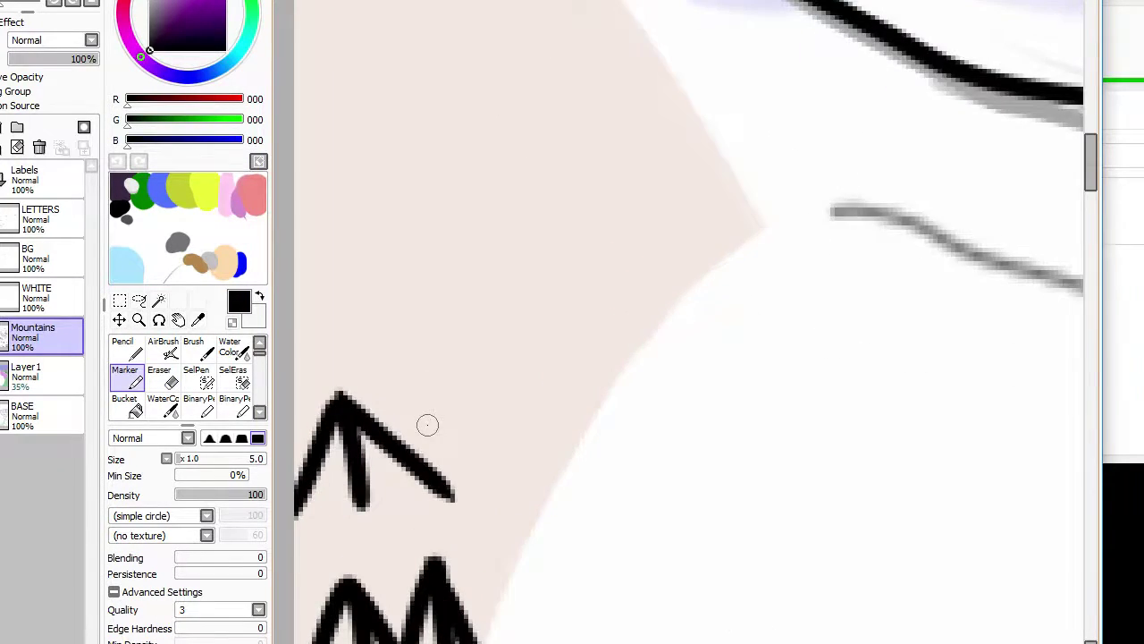
{"action": "scroll", "coordinate": [427, 425], "scroll_direction": "down", "scroll_amount": 3}
{"action": "scroll", "coordinate": [396, 479], "scroll_direction": "up", "scroll_amount": 3}
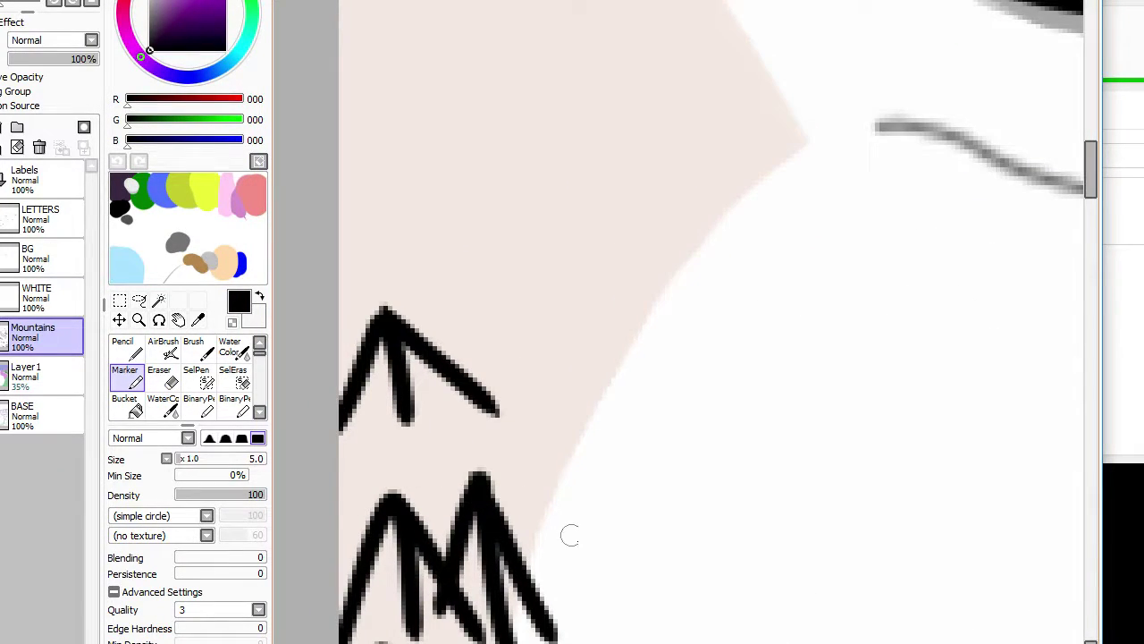
{"action": "scroll", "coordinate": [594, 511], "scroll_direction": "down", "scroll_amount": 4}
{"action": "scroll", "coordinate": [546, 481], "scroll_direction": "up", "scroll_amount": 3}
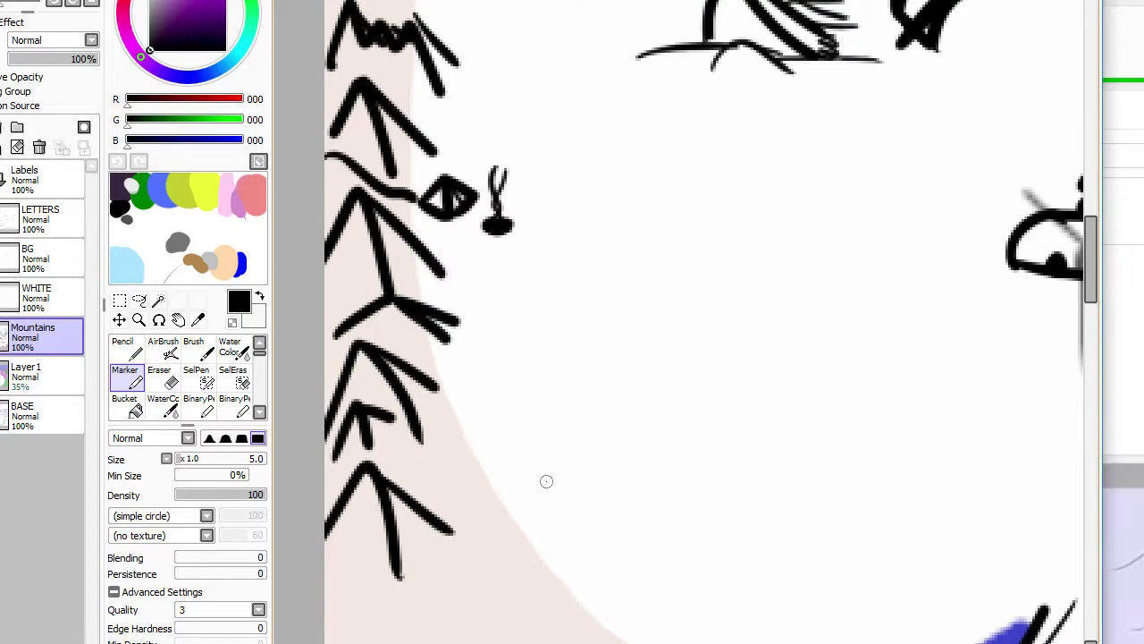
{"action": "left_click_drag", "start_coordinate": [447, 472], "coordinate": [567, 474]}
{"action": "left_click_drag", "start_coordinate": [501, 430], "coordinate": [595, 454]}
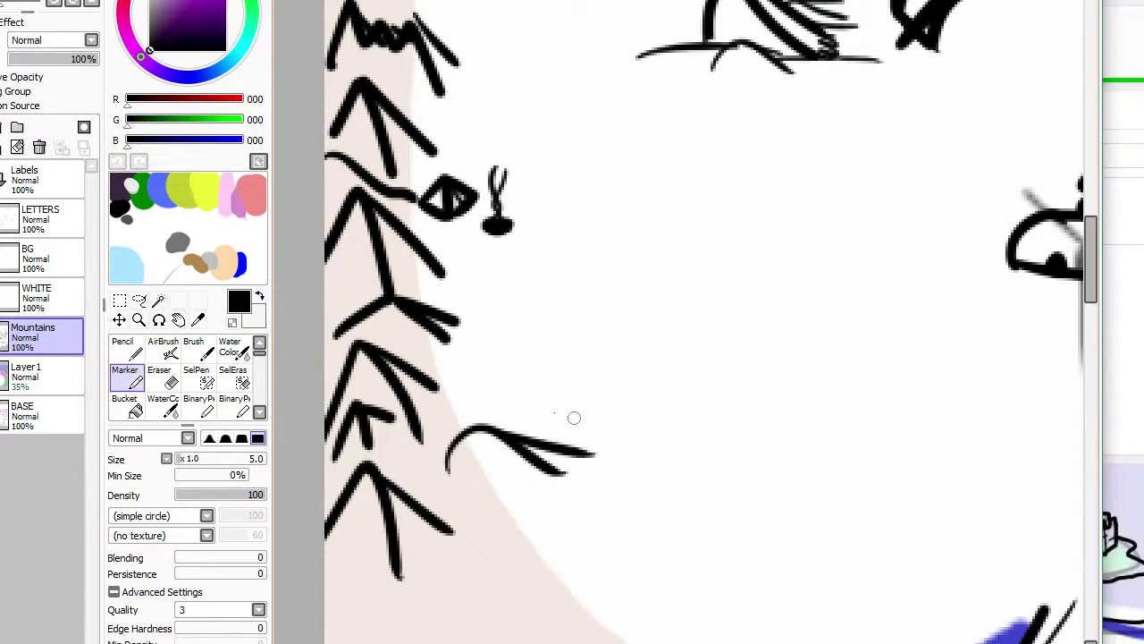
{"action": "key", "text": "ctrl+z"}
{"action": "mouse_move", "coordinate": [479, 404]}
{"action": "left_mouse_down"}
{"action": "mouse_move", "coordinate": [541, 394]}
{"action": "mouse_move", "coordinate": [536, 379]}
{"action": "mouse_move", "coordinate": [555, 378]}
{"action": "left_mouse_up"}
{"action": "mouse_move", "coordinate": [493, 329]}
{"action": "left_mouse_down"}
{"action": "mouse_move", "coordinate": [547, 331]}
{"action": "mouse_move", "coordinate": [520, 317]}
{"action": "mouse_move", "coordinate": [567, 319]}
{"action": "left_mouse_up"}
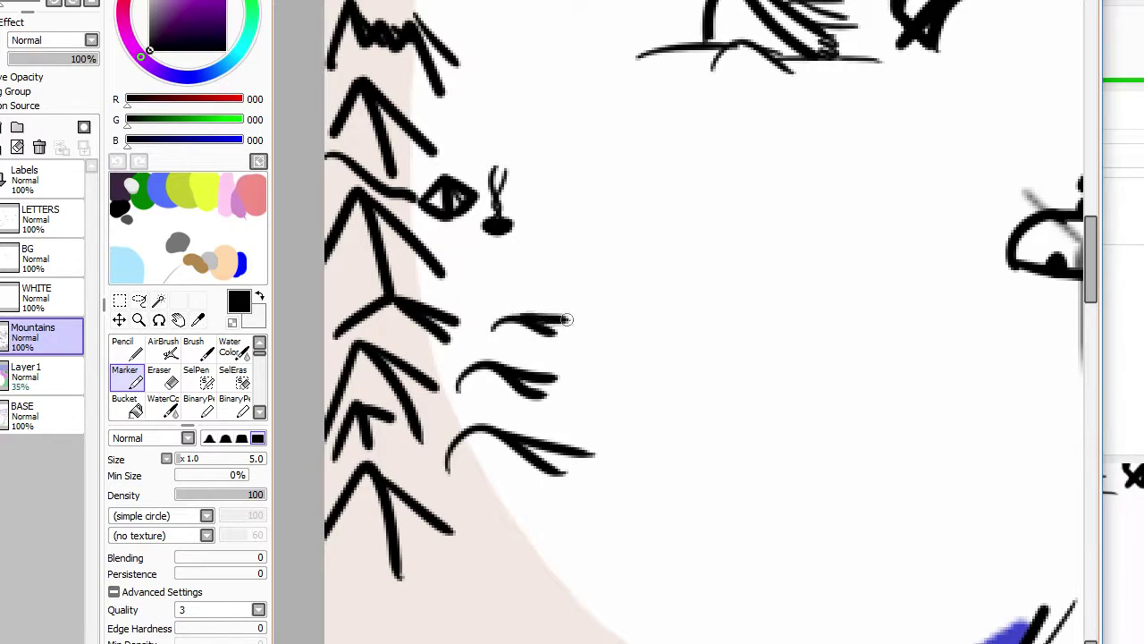
Step: Draw two elongated double-ridged hills east of the mountain column, just north of the diamond-shaped structure
{"action": "scroll", "coordinate": [489, 211], "scroll_direction": "up", "scroll_amount": 1}
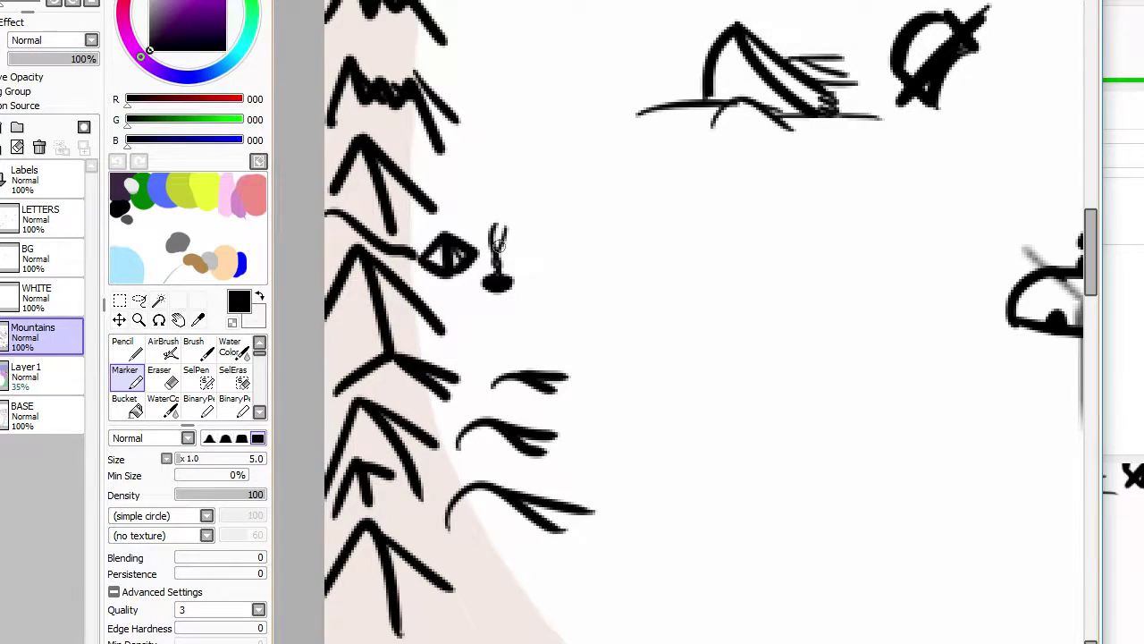
{"action": "scroll", "coordinate": [498, 245], "scroll_direction": "up", "scroll_amount": 4}
{"action": "left_click_drag", "start_coordinate": [480, 374], "coordinate": [633, 402]}
{"action": "mouse_move", "coordinate": [527, 336]}
{"action": "left_mouse_down"}
{"action": "mouse_move", "coordinate": [582, 365]}
{"action": "mouse_move", "coordinate": [640, 374]}
{"action": "left_mouse_up"}
{"action": "mouse_move", "coordinate": [479, 314]}
{"action": "left_mouse_down"}
{"action": "mouse_move", "coordinate": [533, 304]}
{"action": "mouse_move", "coordinate": [594, 321]}
{"action": "mouse_move", "coordinate": [619, 312]}
{"action": "left_mouse_up"}
{"action": "mouse_move", "coordinate": [502, 277]}
{"action": "left_mouse_down"}
{"action": "mouse_move", "coordinate": [564, 291]}
{"action": "mouse_move", "coordinate": [543, 270]}
{"action": "mouse_move", "coordinate": [538, 298]}
{"action": "mouse_move", "coordinate": [613, 314]}
{"action": "left_mouse_up"}
Step: Draw three groups of rounded, overlapping hills northward along the eastern side of the mountain column
{"action": "scroll", "coordinate": [543, 270], "scroll_direction": "down", "scroll_amount": 3}
{"action": "scroll", "coordinate": [573, 290], "scroll_direction": "up", "scroll_amount": 3}
{"action": "left_click_drag", "start_coordinate": [600, 275], "coordinate": [635, 314]}
{"action": "key", "text": "ctrl+z"}
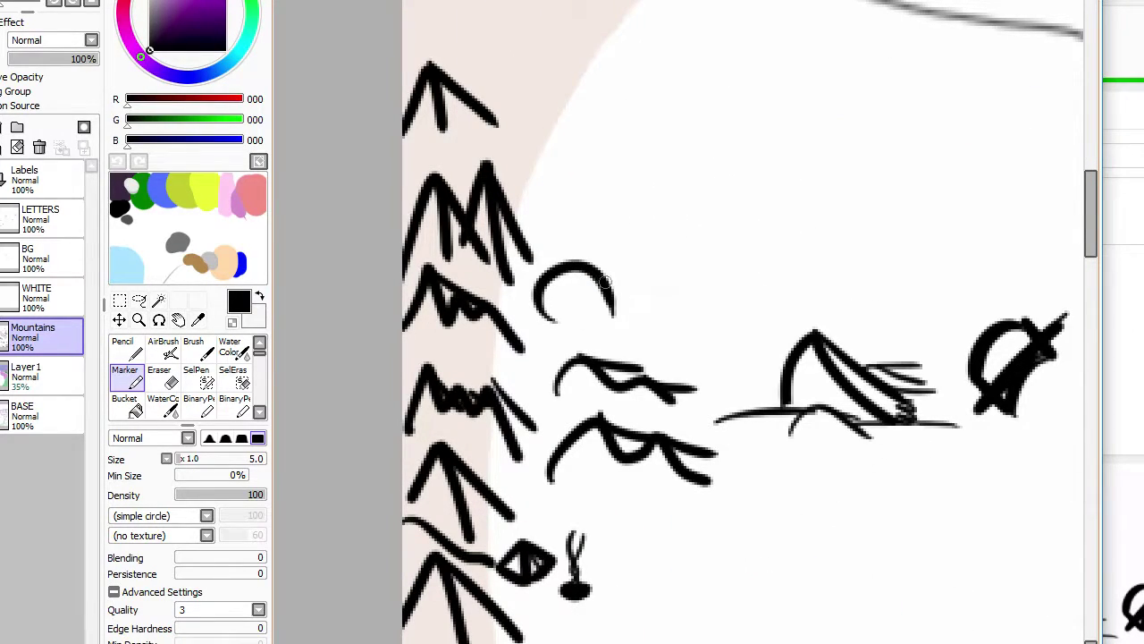
{"action": "mouse_move", "coordinate": [601, 268]}
{"action": "left_mouse_down"}
{"action": "mouse_move", "coordinate": [661, 312]}
{"action": "mouse_move", "coordinate": [599, 251]}
{"action": "mouse_move", "coordinate": [627, 275]}
{"action": "left_mouse_up"}
{"action": "mouse_move", "coordinate": [541, 213]}
{"action": "left_mouse_down"}
{"action": "mouse_move", "coordinate": [622, 187]}
{"action": "mouse_move", "coordinate": [631, 211]}
{"action": "left_mouse_up"}
{"action": "left_click_drag", "start_coordinate": [540, 143], "coordinate": [635, 156]}
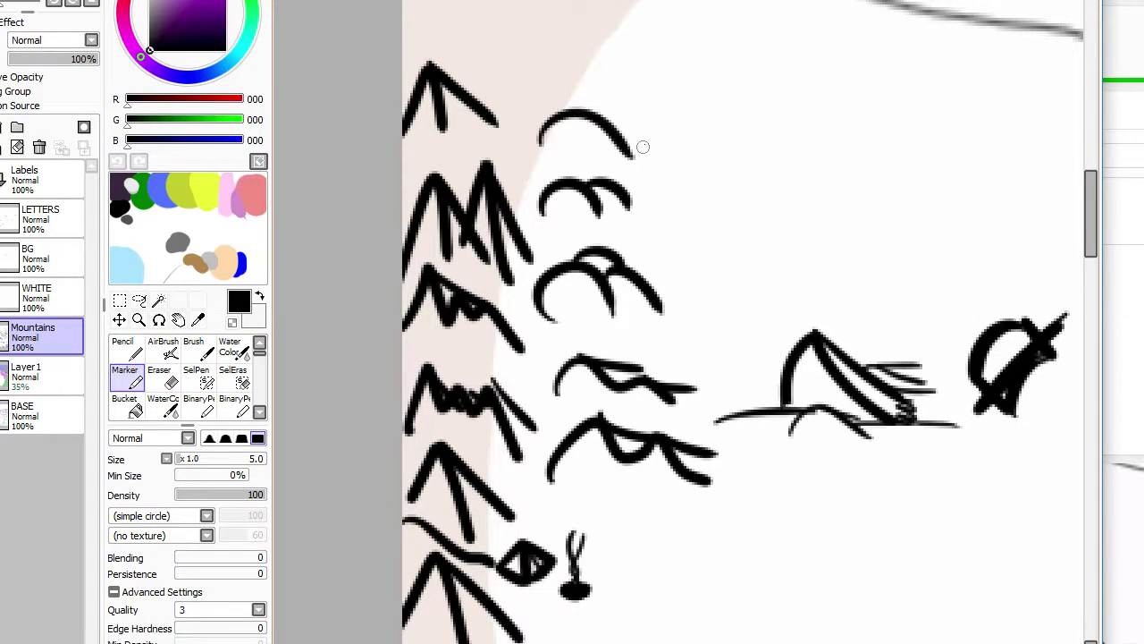
{"action": "left_click_drag", "start_coordinate": [596, 118], "coordinate": [653, 140]}
{"action": "scroll", "coordinate": [720, 64], "scroll_direction": "down", "scroll_amount": 5}
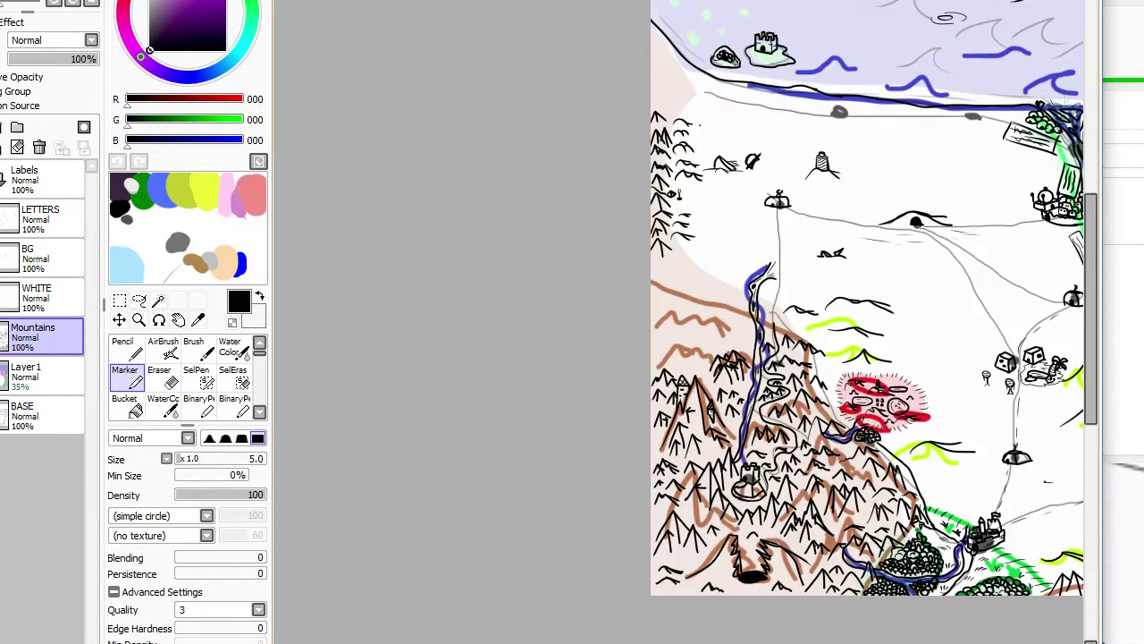
{"action": "scroll", "coordinate": [707, 64], "scroll_direction": "up", "scroll_amount": 5}
{"action": "key", "text": "ctrl+z"}
{"action": "left_click_drag", "start_coordinate": [635, 112], "coordinate": [706, 143]}
Step: Examine how the western mountains and new hills fit with the rest of the map
{"action": "scroll", "coordinate": [675, 125], "scroll_direction": "down", "scroll_amount": 5}
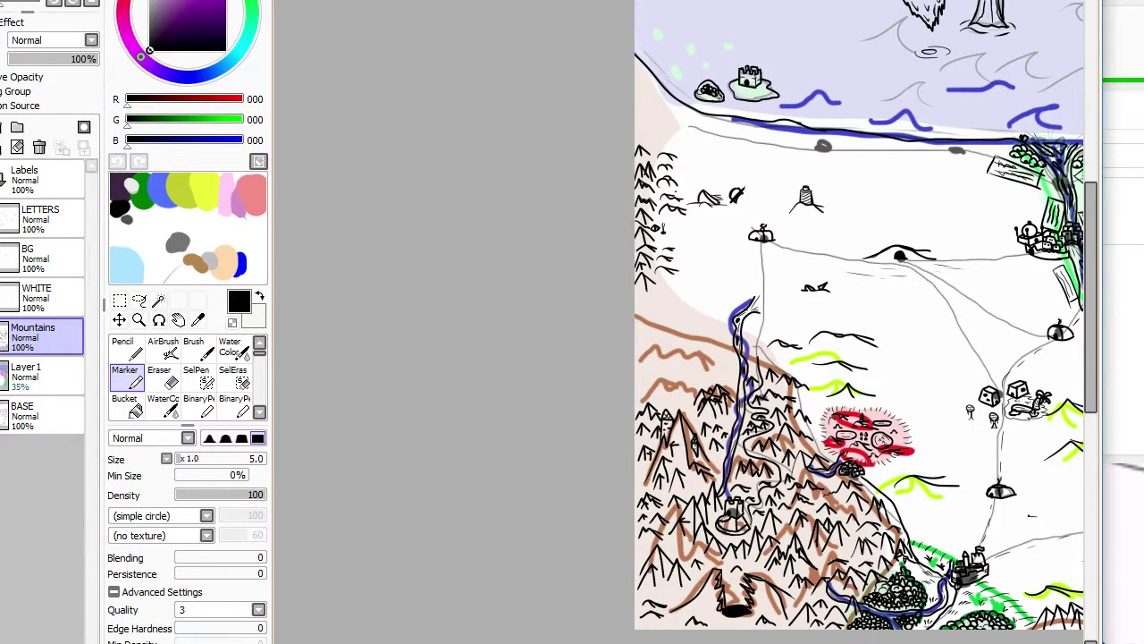
{"action": "scroll", "coordinate": [675, 249], "scroll_direction": "up", "scroll_amount": 5}
{"action": "scroll", "coordinate": [675, 250], "scroll_direction": "down", "scroll_amount": 4}
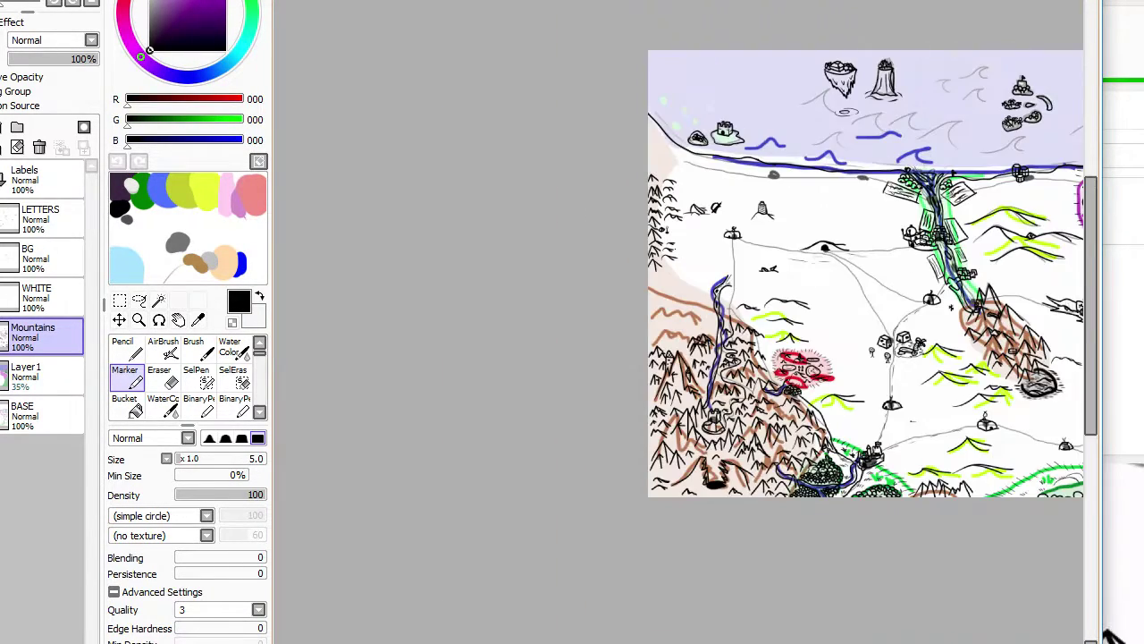
{"action": "scroll", "coordinate": [675, 249], "scroll_direction": "up", "scroll_amount": 4}
{"action": "scroll", "coordinate": [673, 252], "scroll_direction": "down", "scroll_amount": 3}
{"action": "scroll", "coordinate": [673, 252], "scroll_direction": "down", "scroll_amount": 2}
{"action": "scroll", "coordinate": [675, 254], "scroll_direction": "up", "scroll_amount": 2}
{"action": "scroll", "coordinate": [667, 320], "scroll_direction": "down", "scroll_amount": 2}
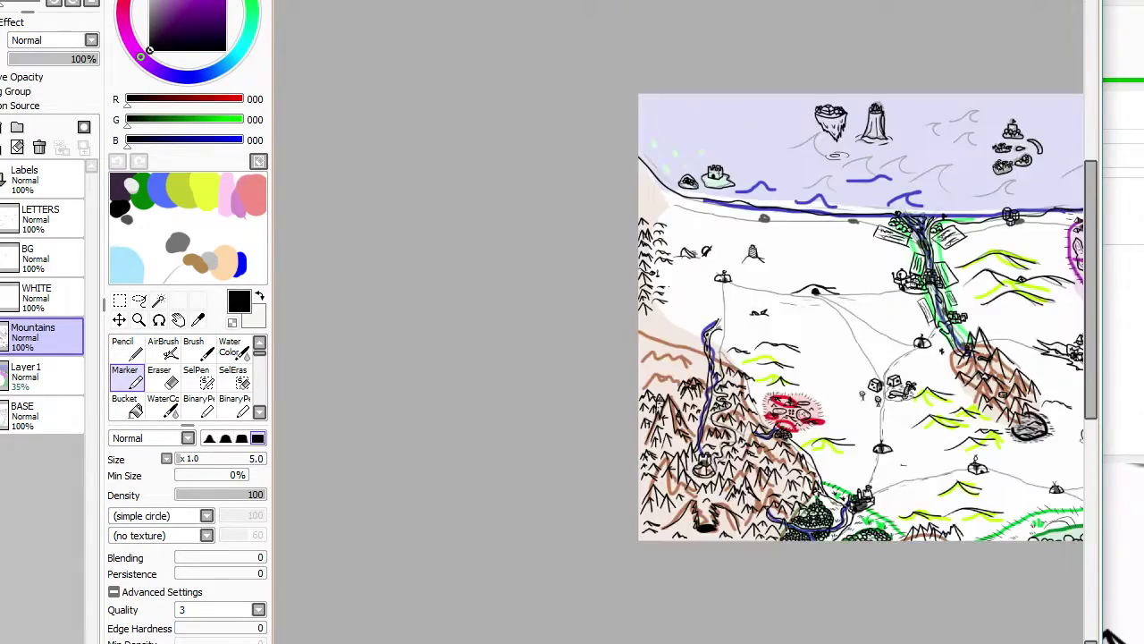
{"action": "scroll", "coordinate": [667, 320], "scroll_direction": "up", "scroll_amount": 3}
{"action": "scroll", "coordinate": [666, 320], "scroll_direction": "down", "scroll_amount": 2}
{"action": "scroll", "coordinate": [778, 428], "scroll_direction": "up", "scroll_amount": 4}
{"action": "scroll", "coordinate": [779, 428], "scroll_direction": "down", "scroll_amount": 3}
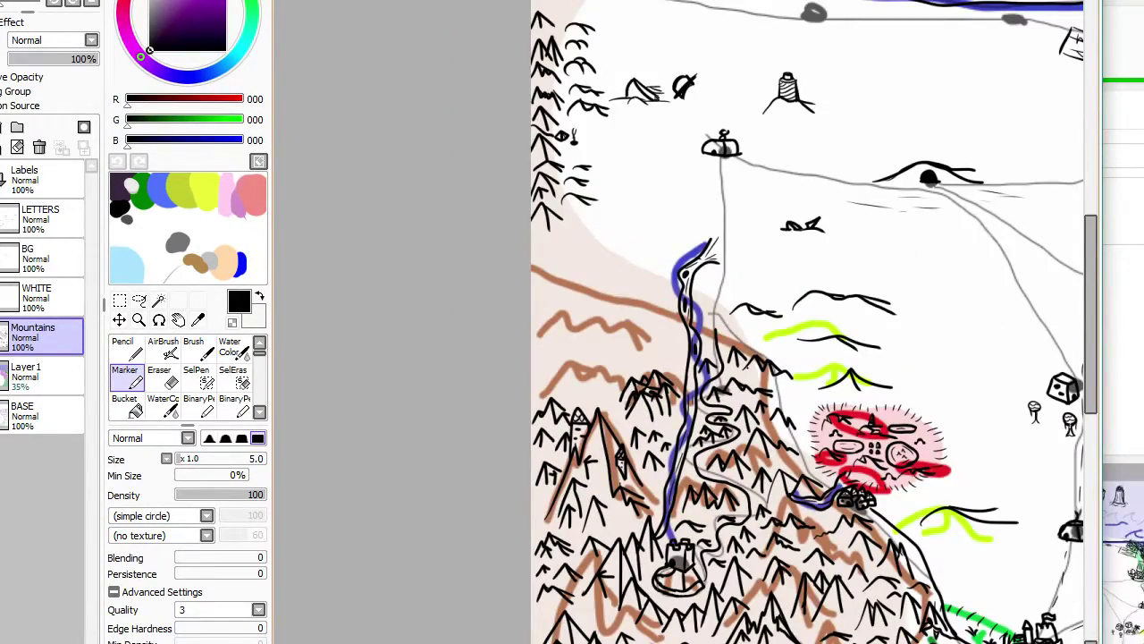
{"action": "scroll", "coordinate": [684, 175], "scroll_direction": "down", "scroll_amount": 3}
Step: Add two thin curved hill lines east of the northern rounded hills and two more east of the southern forked hills
{"action": "scroll", "coordinate": [684, 174], "scroll_direction": "up", "scroll_amount": 6}
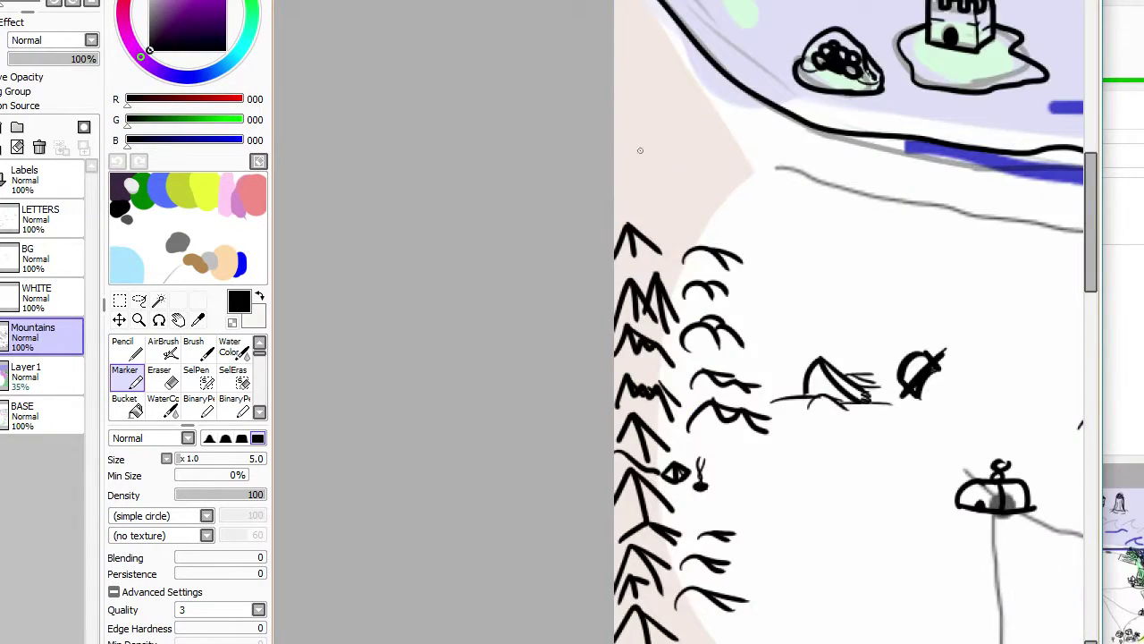
{"action": "mouse_move", "coordinate": [802, 401]}
{"action": "left_mouse_down"}
{"action": "mouse_move", "coordinate": [831, 390]}
{"action": "mouse_move", "coordinate": [877, 409]}
{"action": "mouse_move", "coordinate": [814, 396]}
{"action": "mouse_move", "coordinate": [878, 408]}
{"action": "left_mouse_up"}
{"action": "key", "text": "ctrl+z"}
{"action": "left_click_drag", "start_coordinate": [807, 487], "coordinate": [894, 495]}
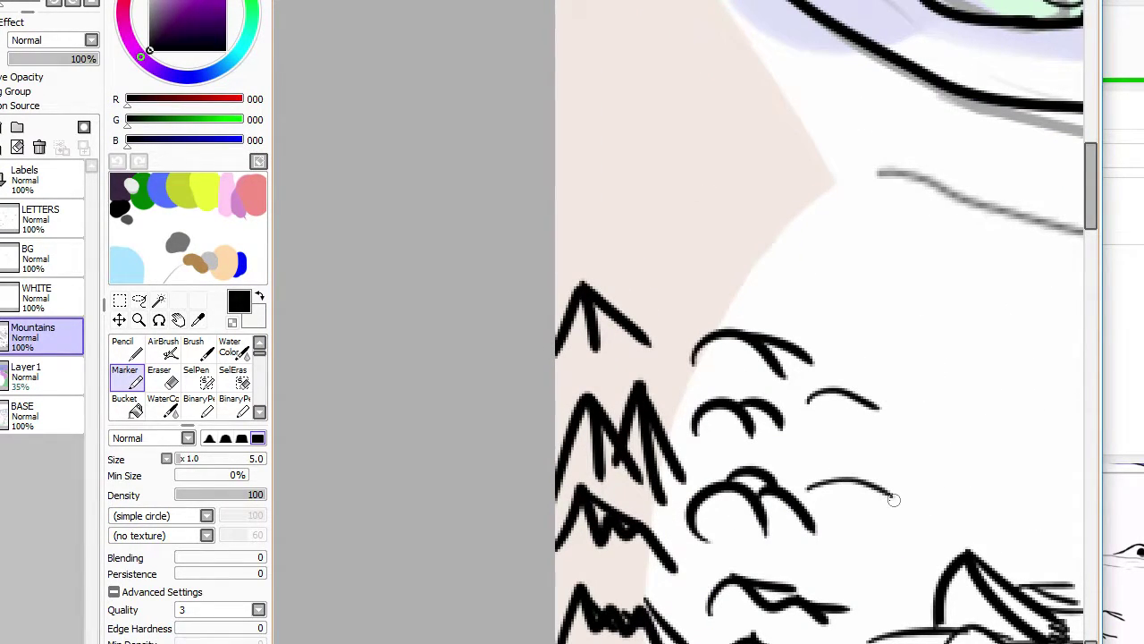
{"action": "scroll", "coordinate": [894, 495], "scroll_direction": "down", "scroll_amount": 3}
{"action": "scroll", "coordinate": [890, 591], "scroll_direction": "up", "scroll_amount": 2}
{"action": "scroll", "coordinate": [796, 485], "scroll_direction": "up", "scroll_amount": 1}
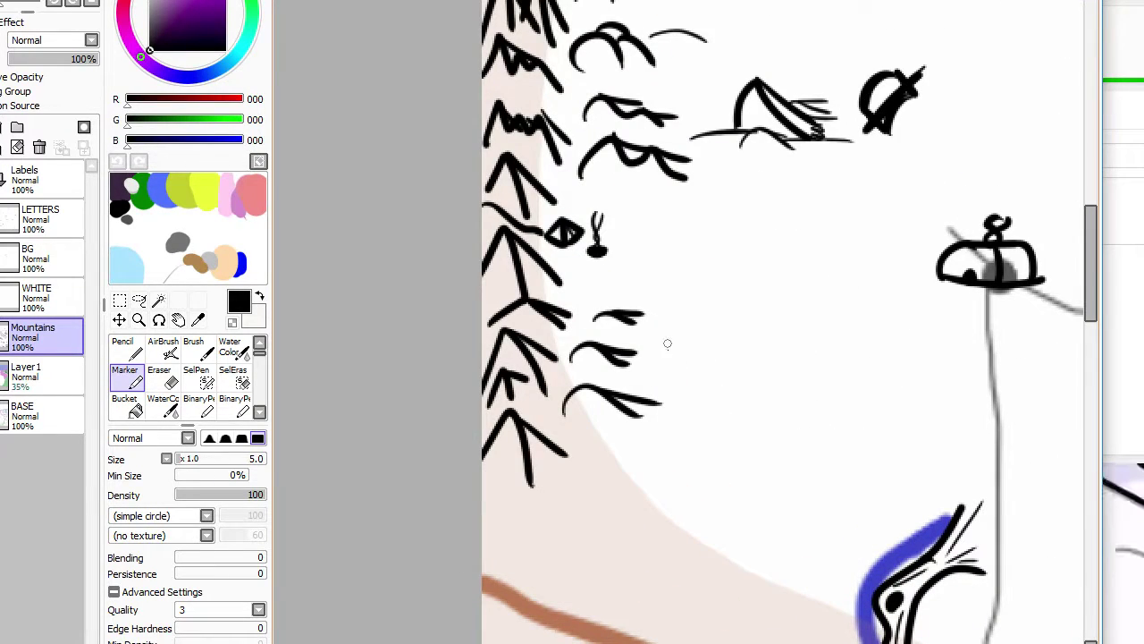
{"action": "left_click_drag", "start_coordinate": [655, 368], "coordinate": [721, 391]}
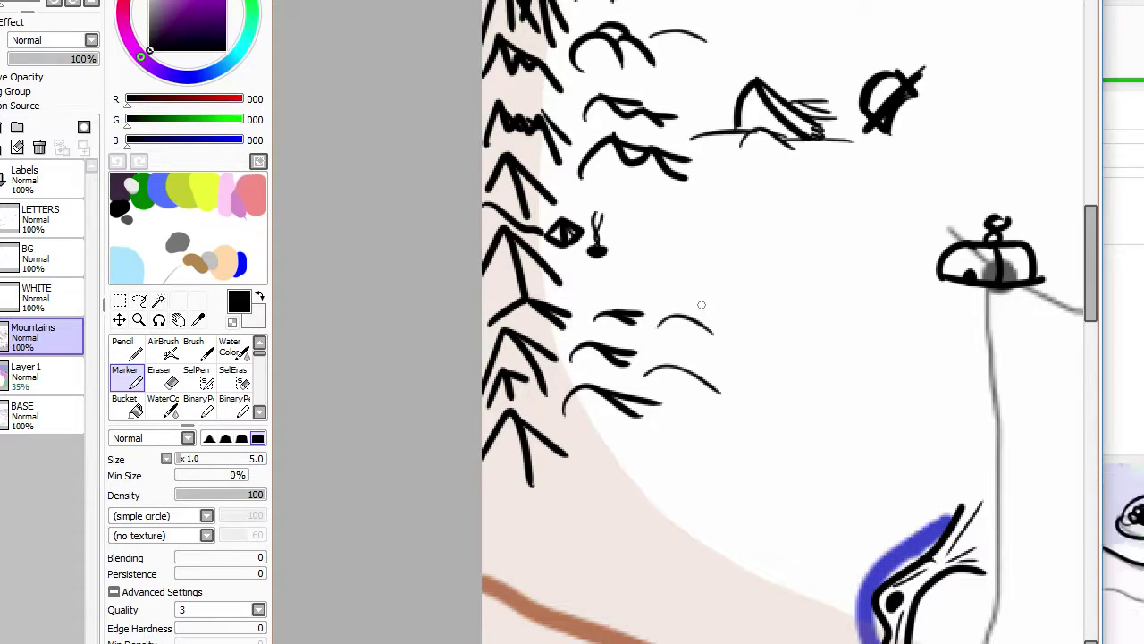
Step: Ink four peaks of varying size in the empty tinted area directly north of the western mountain column
{"action": "scroll", "coordinate": [701, 305], "scroll_direction": "down", "scroll_amount": 3}
{"action": "scroll", "coordinate": [588, 145], "scroll_direction": "up", "scroll_amount": 5}
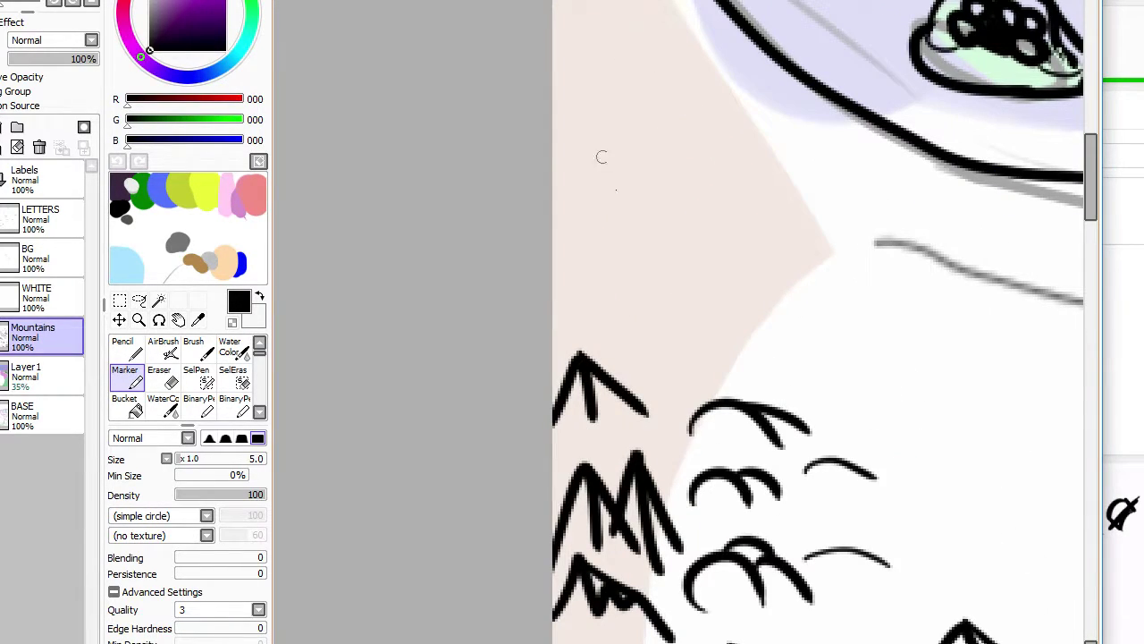
{"action": "left_click_drag", "start_coordinate": [628, 344], "coordinate": [707, 338]}
{"action": "left_click_drag", "start_coordinate": [684, 281], "coordinate": [732, 333]}
{"action": "left_click_drag", "start_coordinate": [682, 242], "coordinate": [774, 288]}
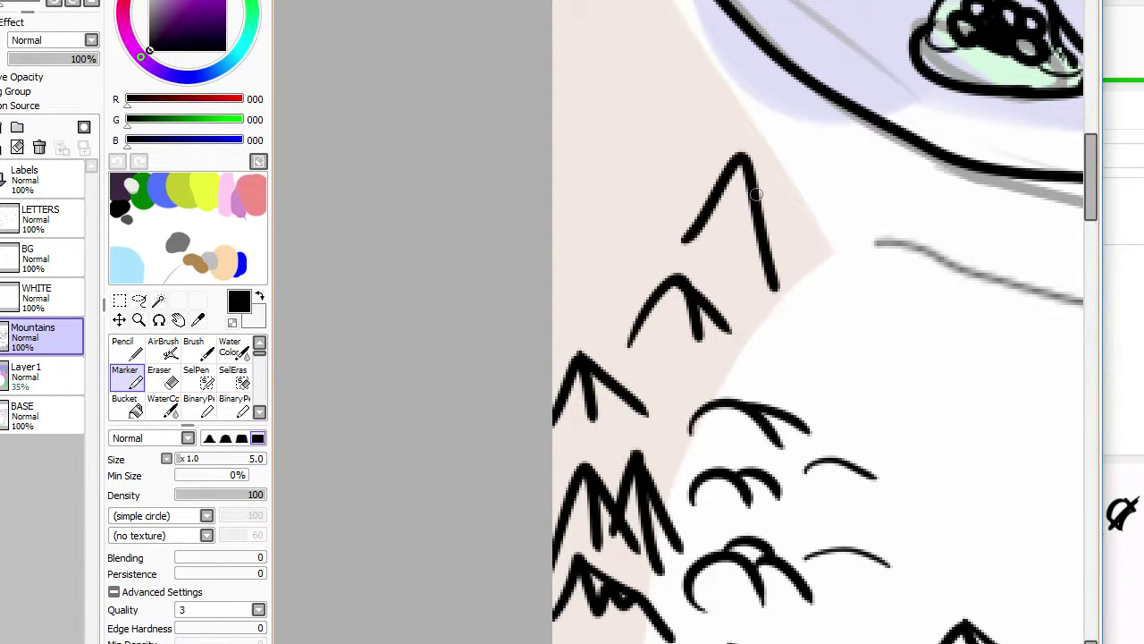
{"action": "left_click_drag", "start_coordinate": [738, 152], "coordinate": [818, 261]}
{"action": "left_click_drag", "start_coordinate": [565, 242], "coordinate": [642, 257]}
{"action": "left_click_drag", "start_coordinate": [625, 109], "coordinate": [690, 206]}
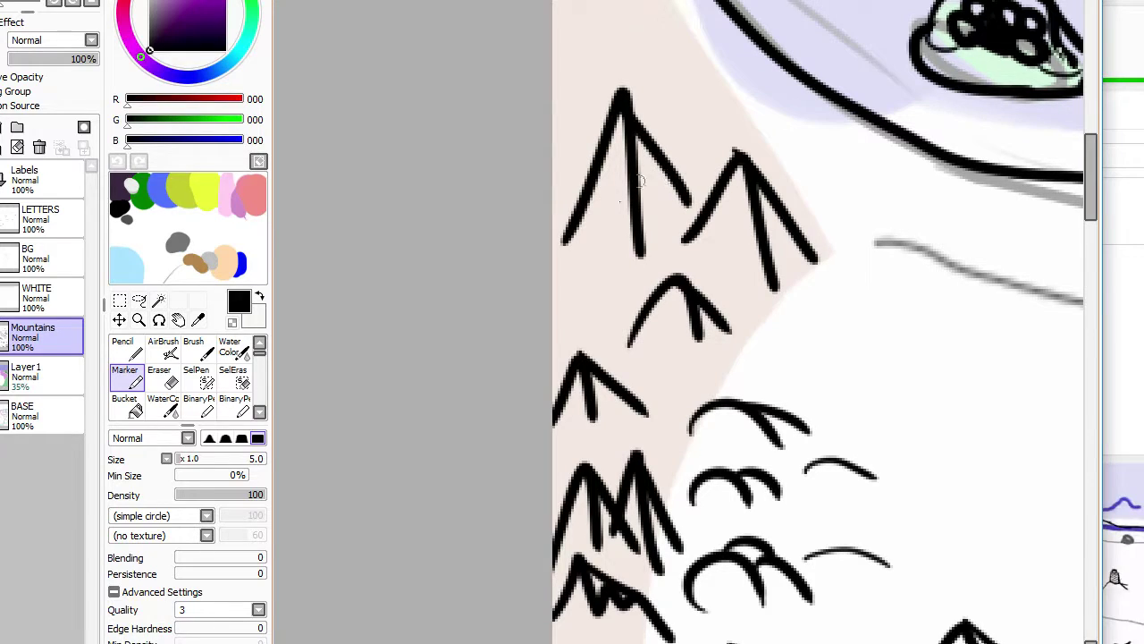
{"action": "mouse_move", "coordinate": [555, 311]}
{"action": "left_mouse_down"}
{"action": "mouse_move", "coordinate": [569, 272]}
{"action": "mouse_move", "coordinate": [604, 329]}
{"action": "left_mouse_up"}
{"action": "left_click_drag", "start_coordinate": [574, 244], "coordinate": [621, 286]}
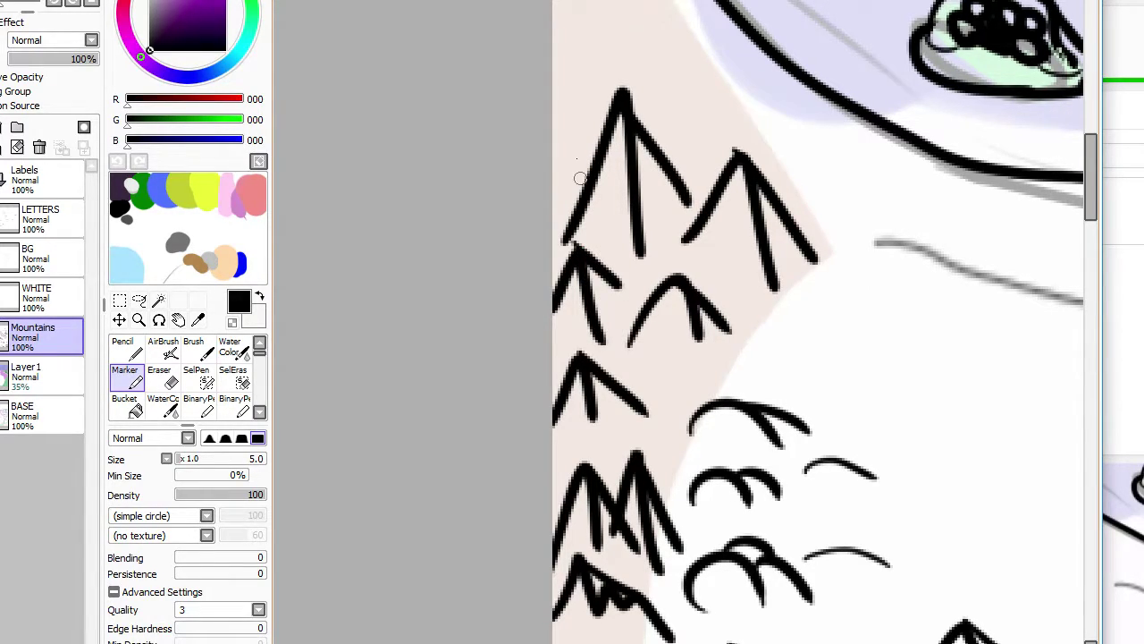
Step: Ink four more peaks up to the coastline, filling the narrow northwestern end of the tinted mountain area
{"action": "scroll", "coordinate": [580, 178], "scroll_direction": "up", "scroll_amount": 5}
{"action": "mouse_move", "coordinate": [548, 200]}
{"action": "left_mouse_down"}
{"action": "mouse_move", "coordinate": [542, 230]}
{"action": "mouse_move", "coordinate": [607, 284]}
{"action": "left_mouse_up"}
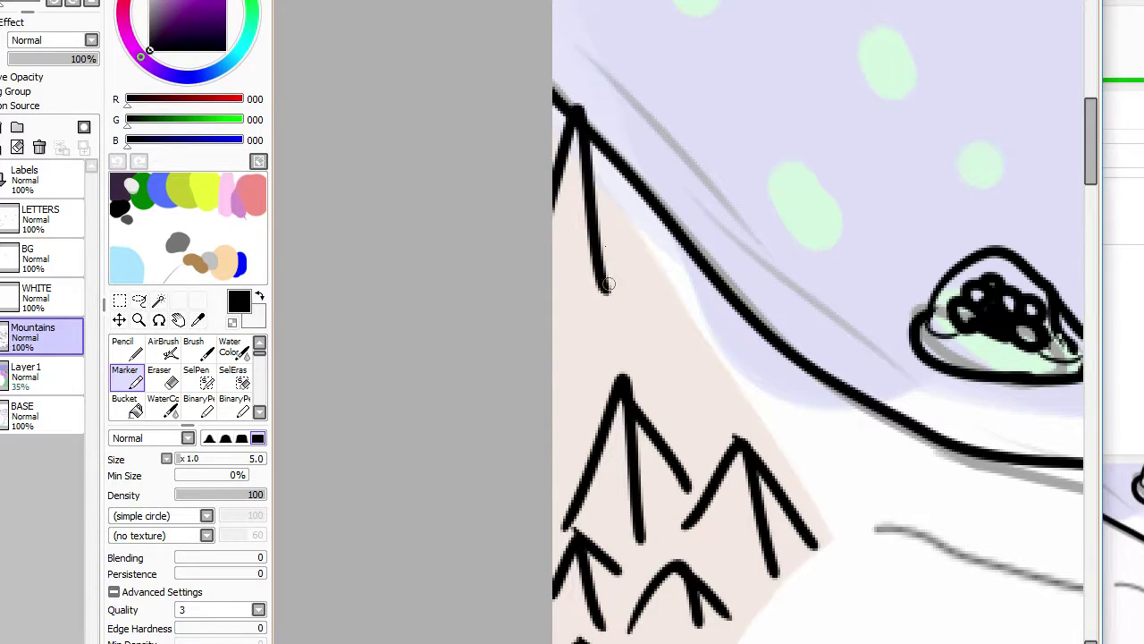
{"action": "left_click_drag", "start_coordinate": [590, 136], "coordinate": [641, 261]}
{"action": "mouse_move", "coordinate": [556, 407]}
{"action": "left_mouse_down"}
{"action": "mouse_move", "coordinate": [593, 308]}
{"action": "mouse_move", "coordinate": [640, 366]}
{"action": "left_mouse_up"}
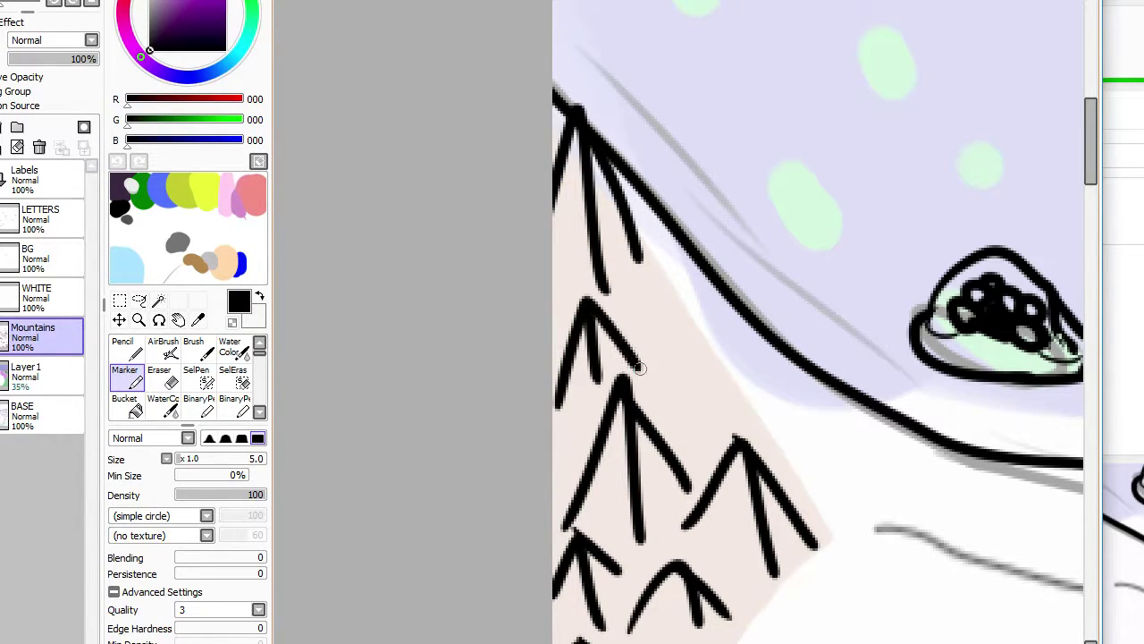
{"action": "left_click_drag", "start_coordinate": [663, 417], "coordinate": [750, 436]}
{"action": "left_click_drag", "start_coordinate": [708, 324], "coordinate": [772, 417]}
{"action": "left_click_drag", "start_coordinate": [641, 333], "coordinate": [687, 341]}
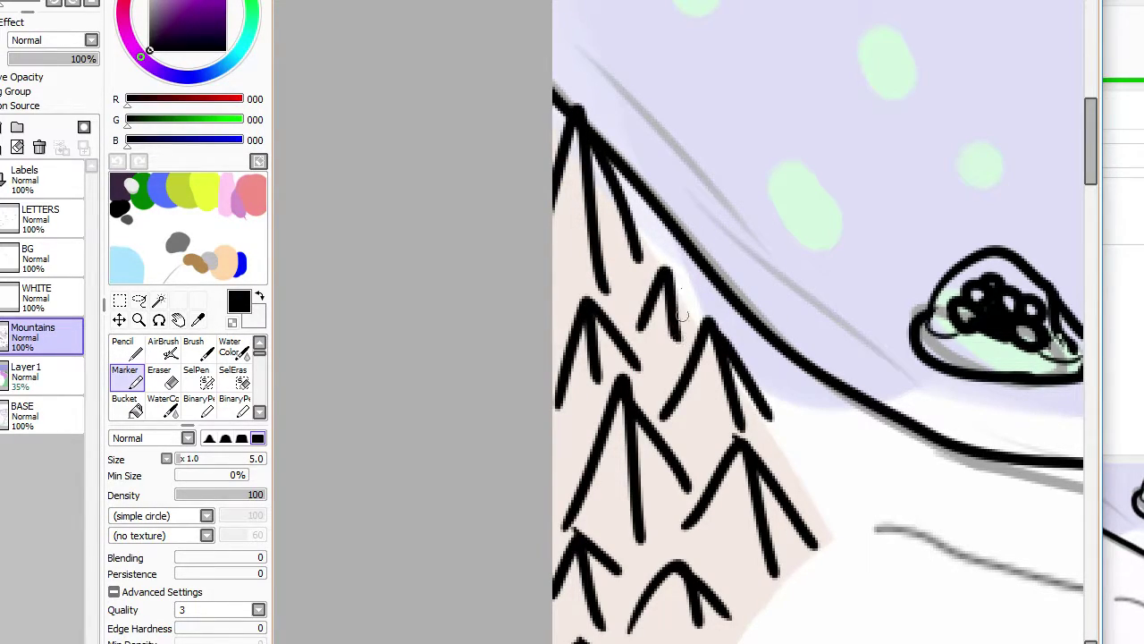
{"action": "left_click_drag", "start_coordinate": [669, 270], "coordinate": [703, 296]}
Step: Hide Layer 1 with its pale colour tints
{"action": "scroll", "coordinate": [702, 299], "scroll_direction": "down", "scroll_amount": 9}
{"action": "scroll", "coordinate": [907, 558], "scroll_direction": "up", "scroll_amount": 3}
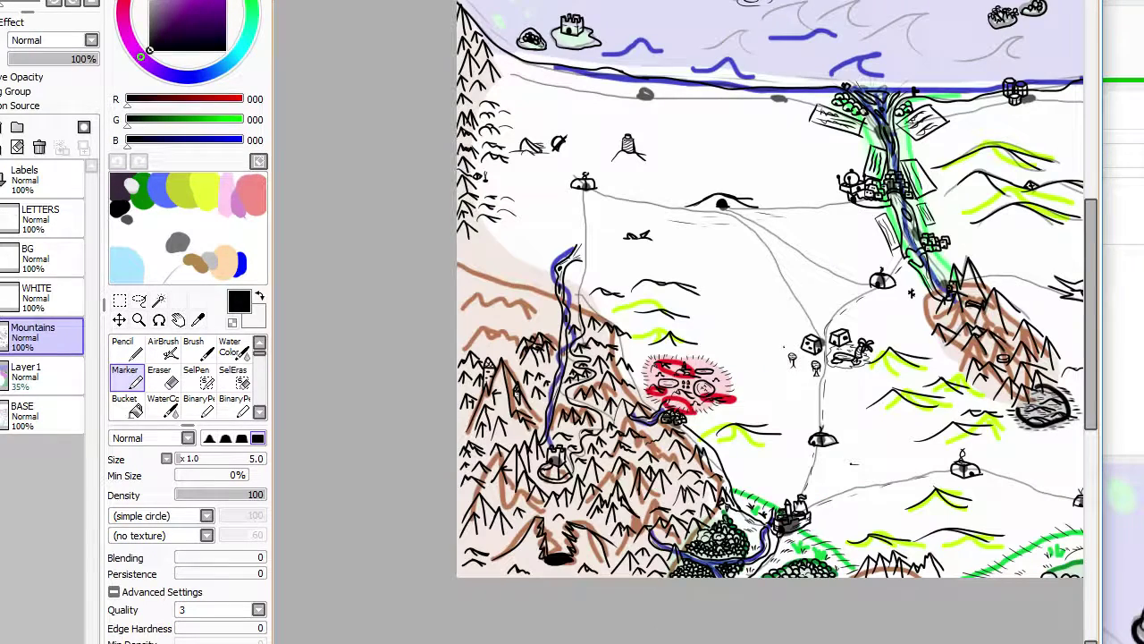
{"action": "left_click", "coordinate": [1, 377]}
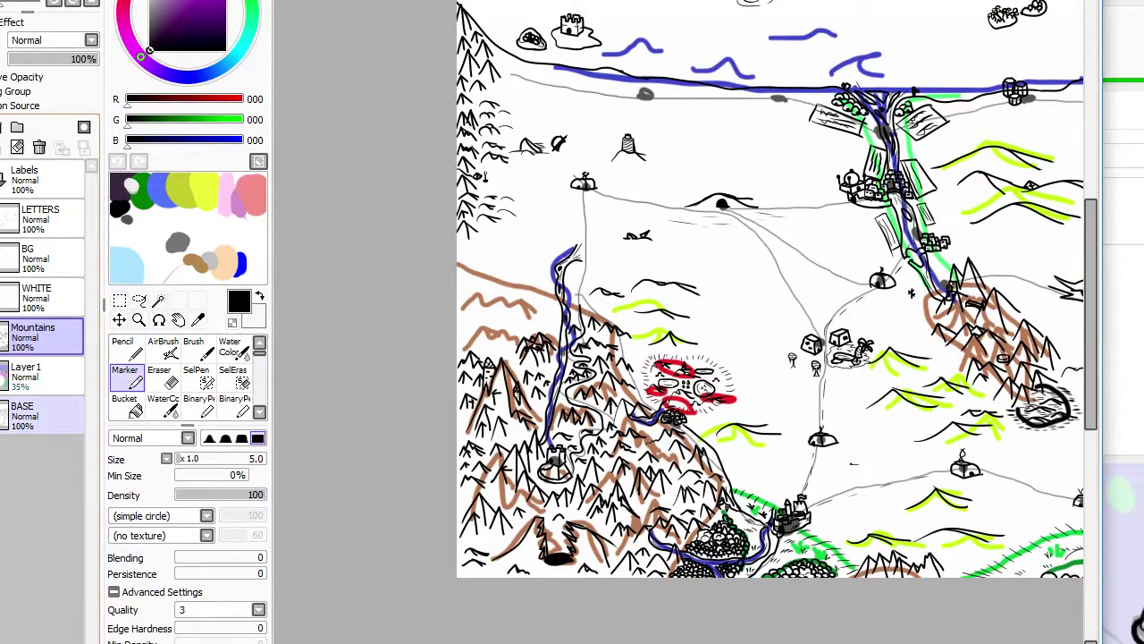
Step: Hide the BASE sketch layer and look over the inked line art across the map
{"action": "left_click", "coordinate": [40, 415]}
{"action": "left_click", "coordinate": [2, 415]}
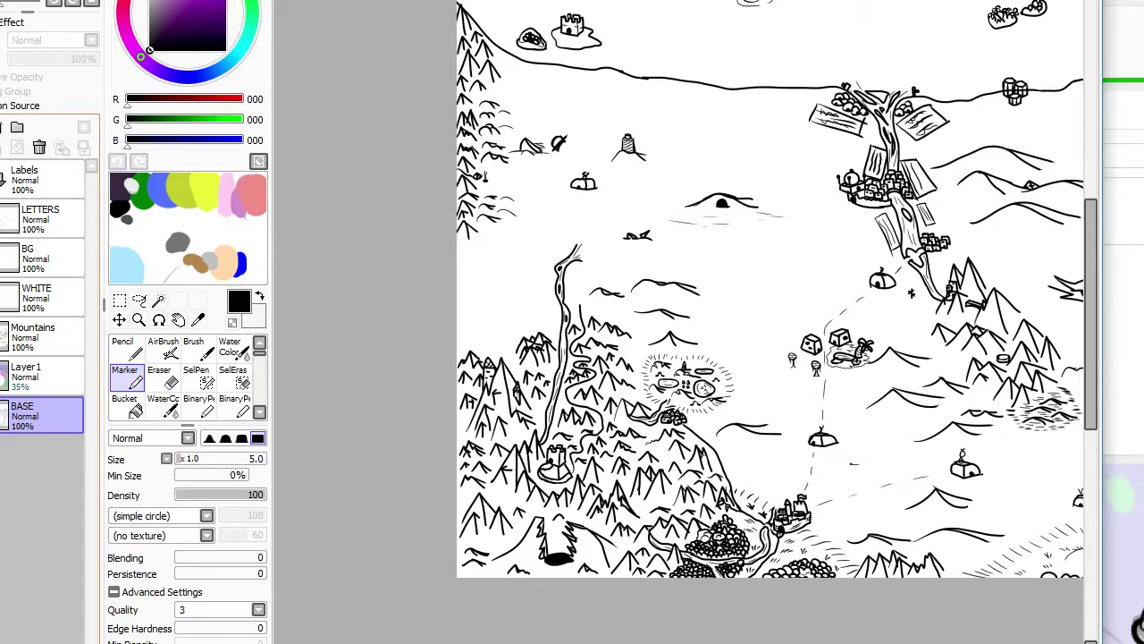
{"action": "scroll", "coordinate": [604, 304], "scroll_direction": "down", "scroll_amount": 2}
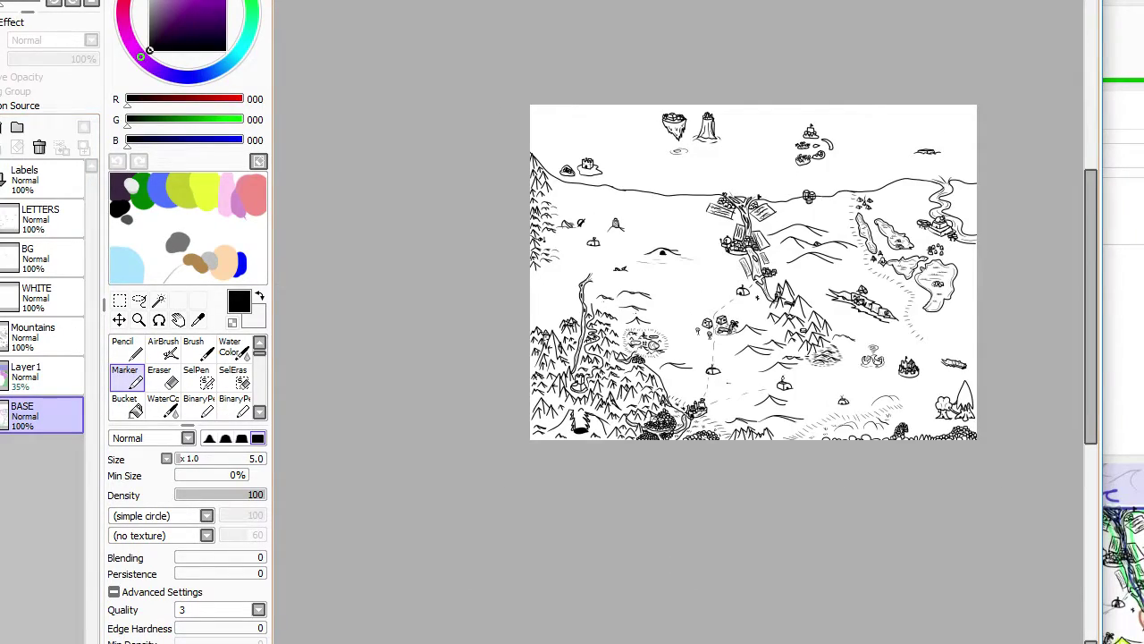
{"action": "scroll", "coordinate": [704, 351], "scroll_direction": "up", "scroll_amount": 1}
{"action": "scroll", "coordinate": [704, 352], "scroll_direction": "down", "scroll_amount": 2}
{"action": "scroll", "coordinate": [670, 349], "scroll_direction": "up", "scroll_amount": 4}
{"action": "scroll", "coordinate": [669, 349], "scroll_direction": "down", "scroll_amount": 4}
{"action": "scroll", "coordinate": [700, 387], "scroll_direction": "up", "scroll_amount": 6}
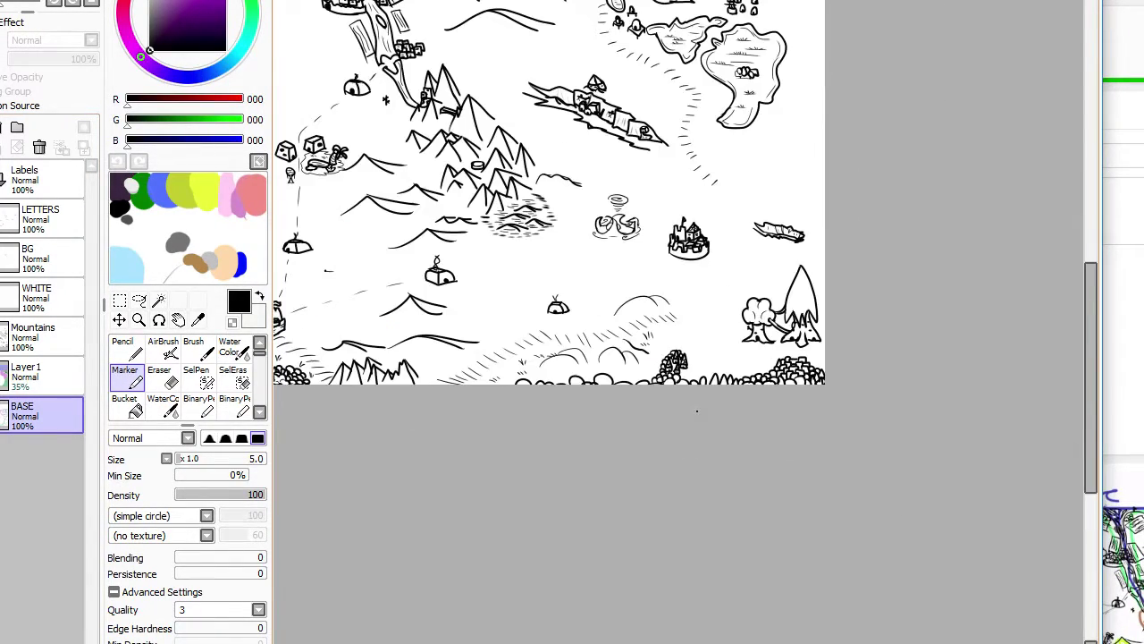
Step: Show Layer 1 and the BASE layer again and make the Mountains layer active
{"action": "left_click", "coordinate": [1, 376]}
{"action": "left_click", "coordinate": [2, 415]}
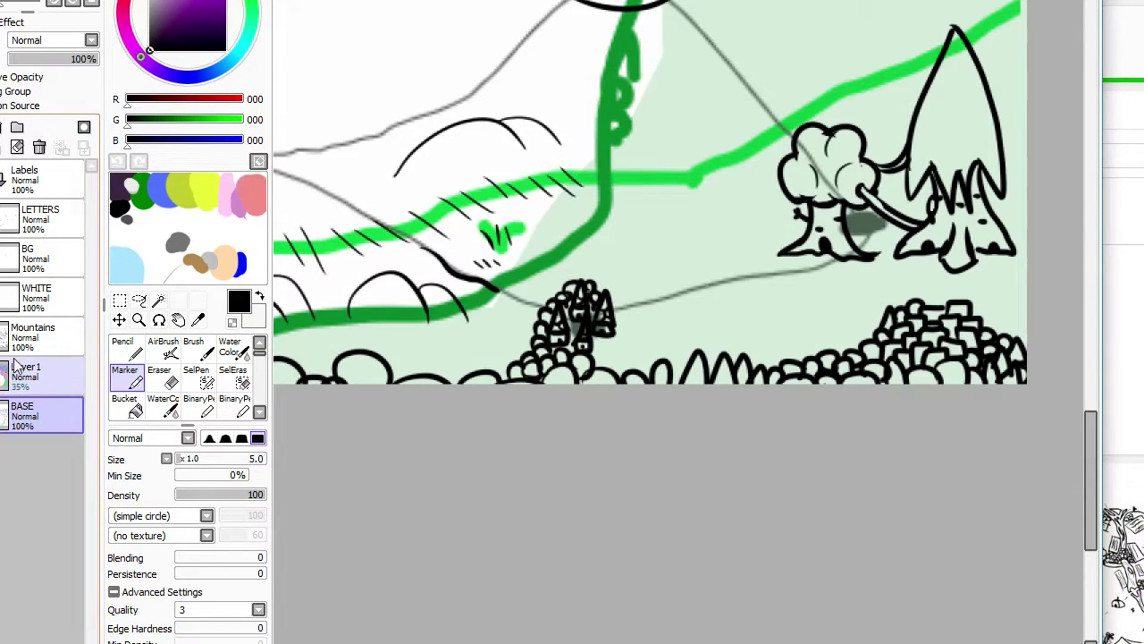
{"action": "left_click", "coordinate": [16, 347]}
{"action": "scroll", "coordinate": [546, 380], "scroll_direction": "up", "scroll_amount": 2}
{"action": "scroll", "coordinate": [545, 380], "scroll_direction": "down", "scroll_amount": 1}
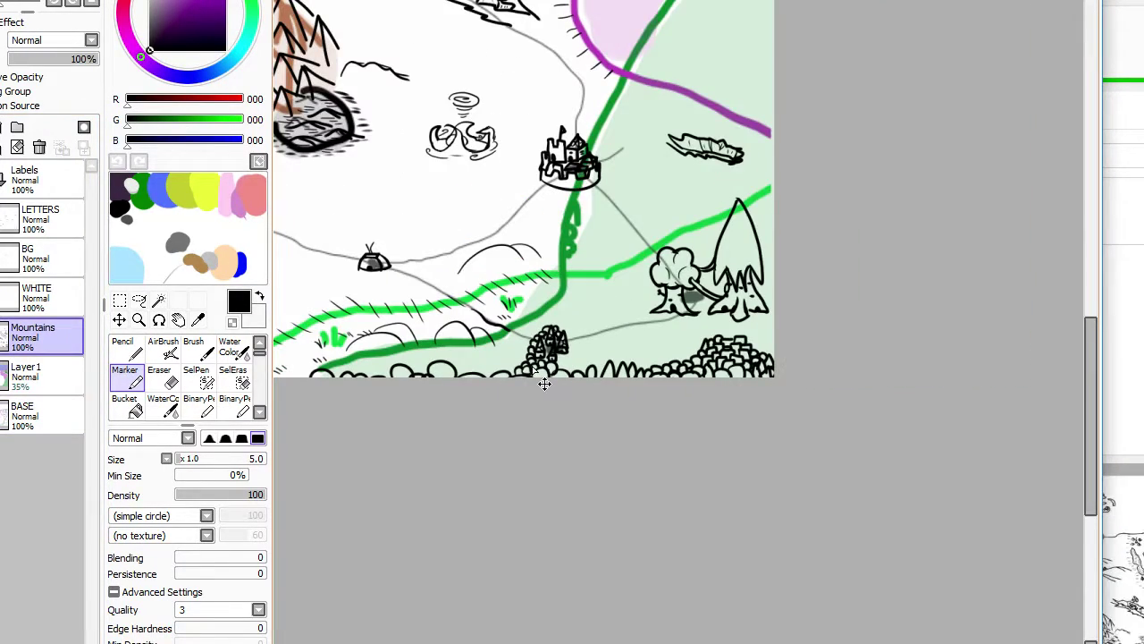
{"action": "key", "text": "alt+Tab"}
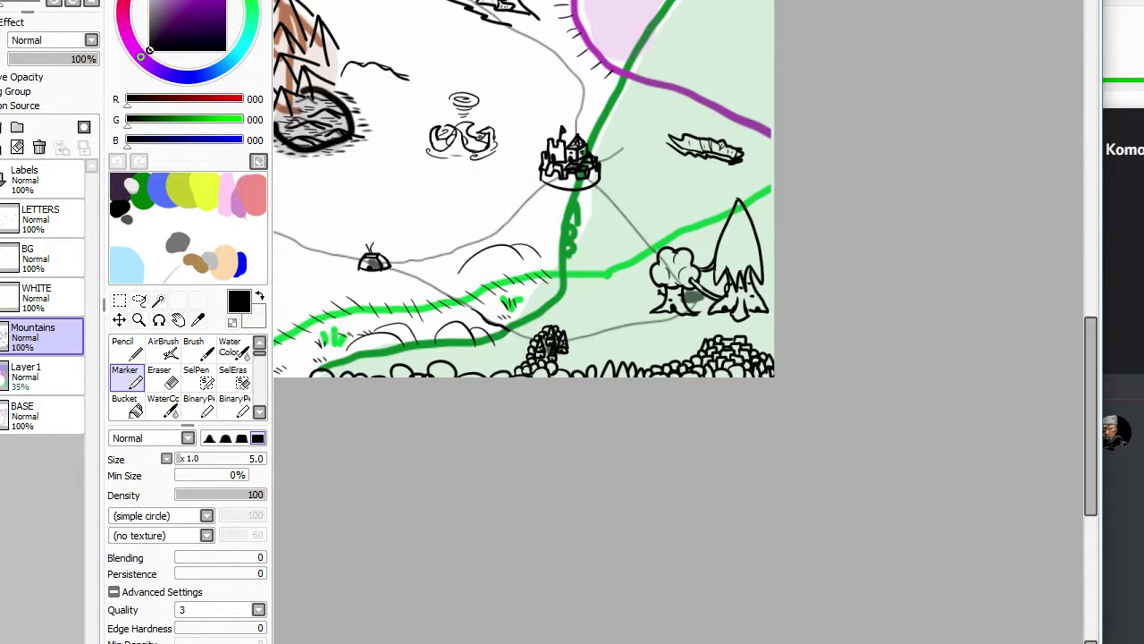
{"action": "key", "text": "alt+Tab"}
{"action": "left_click", "coordinate": [427, 426]}
Step: Ink clusters of small rounded and pointed treetops between the large round bushes along the forest's southwestern edge
{"action": "scroll", "coordinate": [388, 444], "scroll_direction": "down", "scroll_amount": 3}
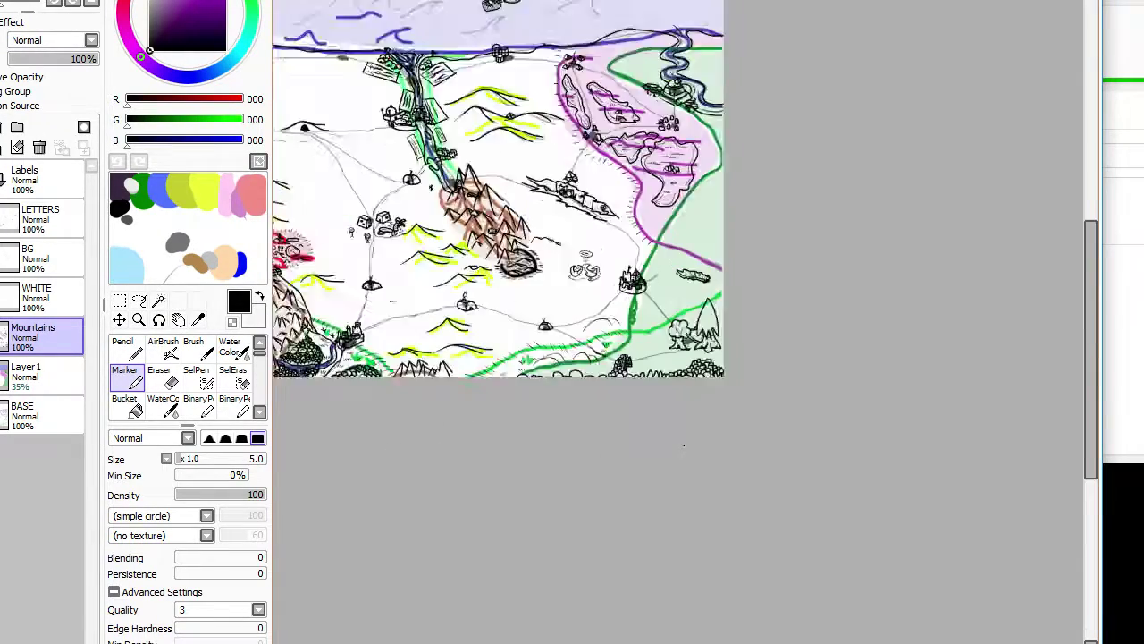
{"action": "scroll", "coordinate": [375, 383], "scroll_direction": "up", "scroll_amount": 4}
{"action": "scroll", "coordinate": [375, 383], "scroll_direction": "down", "scroll_amount": 1}
{"action": "scroll", "coordinate": [374, 381], "scroll_direction": "up", "scroll_amount": 5}
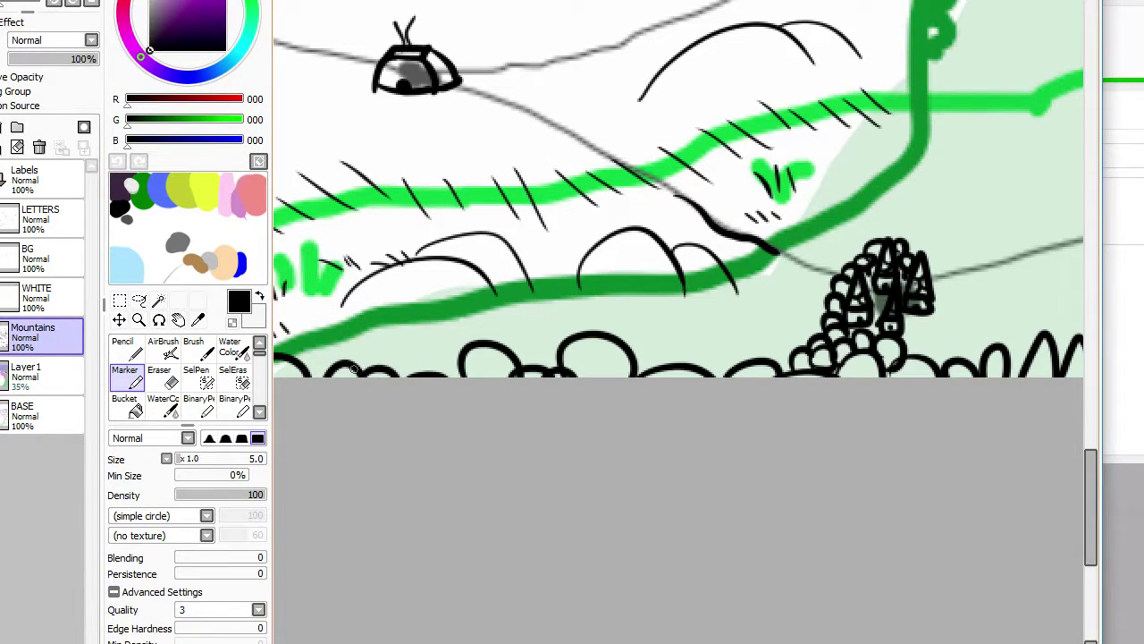
{"action": "key", "text": "Left"}
{"action": "key", "text": "Left"}
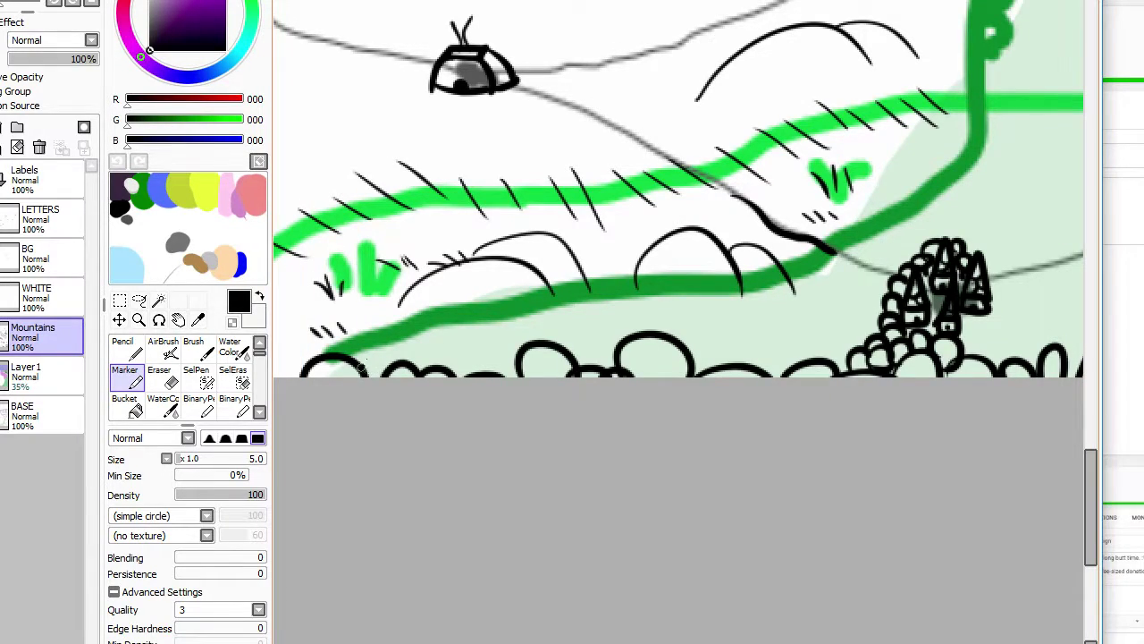
{"action": "mouse_move", "coordinate": [419, 354]}
{"action": "left_mouse_down"}
{"action": "mouse_move", "coordinate": [446, 366]}
{"action": "mouse_move", "coordinate": [409, 356]}
{"action": "mouse_move", "coordinate": [438, 346]}
{"action": "mouse_move", "coordinate": [448, 366]}
{"action": "mouse_move", "coordinate": [488, 361]}
{"action": "left_mouse_up"}
{"action": "left_click_drag", "start_coordinate": [563, 362], "coordinate": [597, 355]}
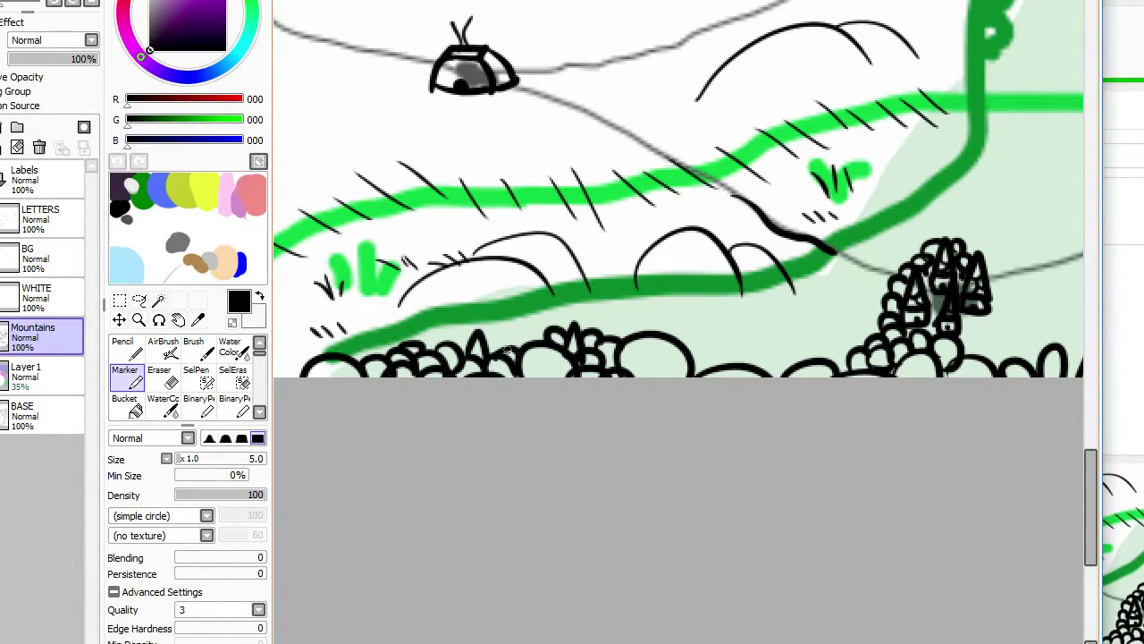
{"action": "left_click_drag", "start_coordinate": [507, 349], "coordinate": [533, 351]}
Step: Thicken the same forest cluster with two square-topped trees and more rounded treetops filling the gaps around them
{"action": "scroll", "coordinate": [485, 323], "scroll_direction": "up", "scroll_amount": 2}
{"action": "mouse_move", "coordinate": [399, 372]}
{"action": "left_mouse_down"}
{"action": "mouse_move", "coordinate": [458, 378]}
{"action": "mouse_move", "coordinate": [508, 340]}
{"action": "mouse_move", "coordinate": [519, 363]}
{"action": "mouse_move", "coordinate": [548, 333]}
{"action": "mouse_move", "coordinate": [571, 355]}
{"action": "mouse_move", "coordinate": [613, 316]}
{"action": "mouse_move", "coordinate": [616, 348]}
{"action": "mouse_move", "coordinate": [621, 336]}
{"action": "mouse_move", "coordinate": [669, 358]}
{"action": "left_mouse_up"}
{"action": "mouse_move", "coordinate": [506, 332]}
{"action": "left_mouse_down"}
{"action": "mouse_move", "coordinate": [547, 288]}
{"action": "mouse_move", "coordinate": [578, 321]}
{"action": "mouse_move", "coordinate": [663, 330]}
{"action": "mouse_move", "coordinate": [681, 349]}
{"action": "mouse_move", "coordinate": [731, 319]}
{"action": "mouse_move", "coordinate": [669, 330]}
{"action": "mouse_move", "coordinate": [744, 357]}
{"action": "left_mouse_up"}
{"action": "scroll", "coordinate": [720, 322], "scroll_direction": "right", "scroll_amount": 4}
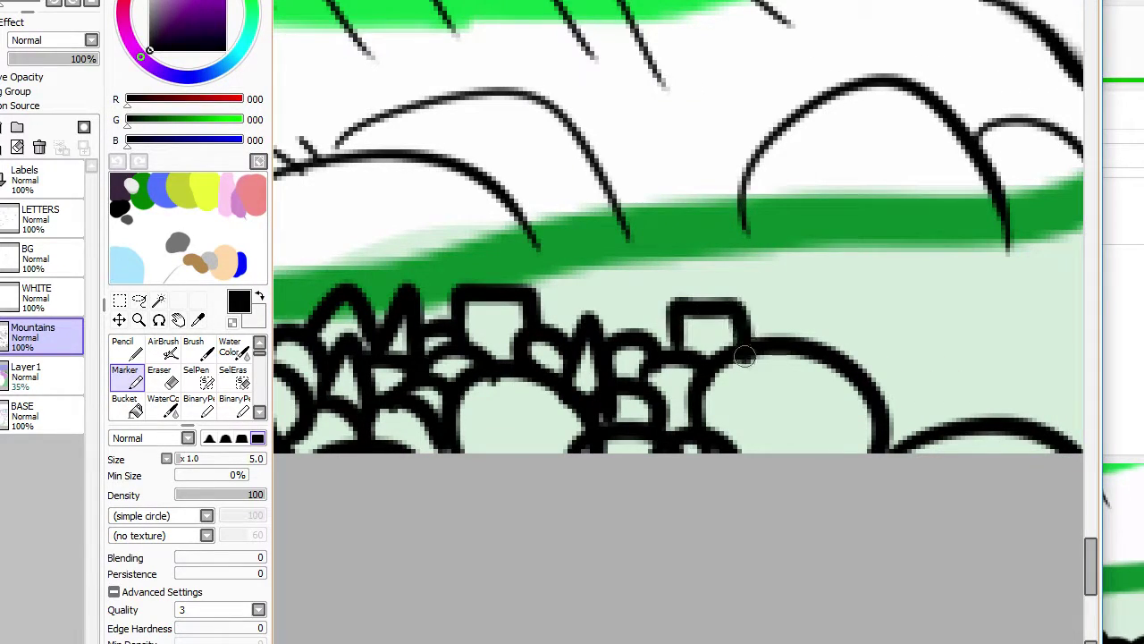
{"action": "mouse_move", "coordinate": [636, 340]}
{"action": "left_mouse_down"}
{"action": "mouse_move", "coordinate": [676, 324]}
{"action": "mouse_move", "coordinate": [767, 333]}
{"action": "left_mouse_up"}
{"action": "key", "text": "ctrl+z"}
{"action": "mouse_move", "coordinate": [660, 307]}
{"action": "left_mouse_down"}
{"action": "mouse_move", "coordinate": [683, 280]}
{"action": "mouse_move", "coordinate": [722, 305]}
{"action": "left_mouse_up"}
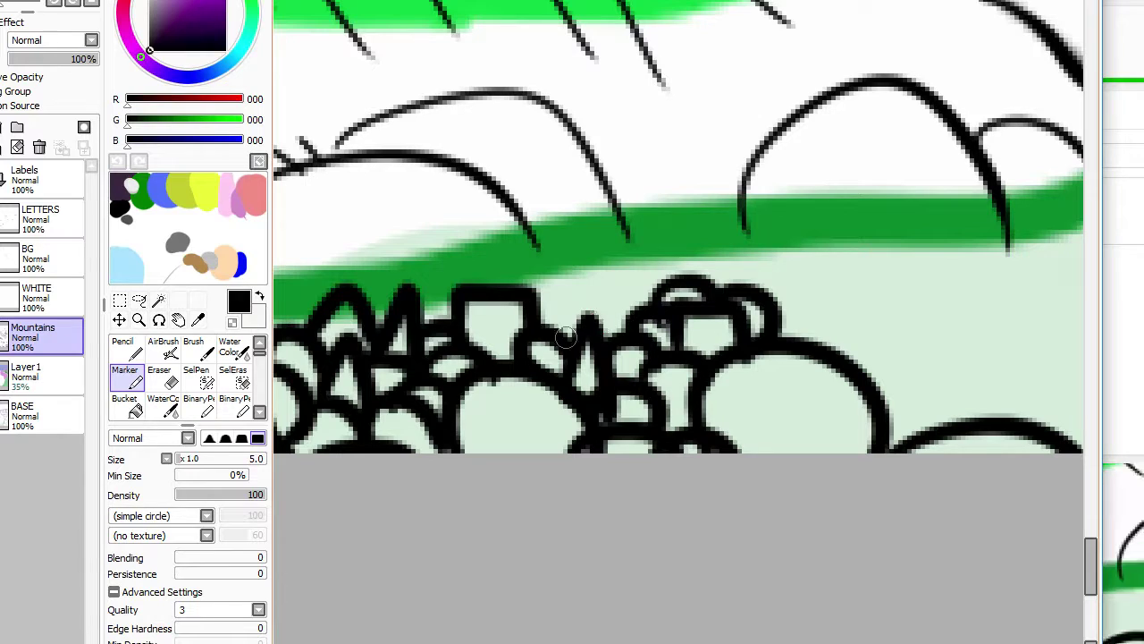
{"action": "left_click_drag", "start_coordinate": [556, 327], "coordinate": [624, 334]}
Step: Ink a small three-sided block in the empty green-tinted area north of the purple line, above the fallen log
{"action": "scroll", "coordinate": [626, 320], "scroll_direction": "down", "scroll_amount": 5}
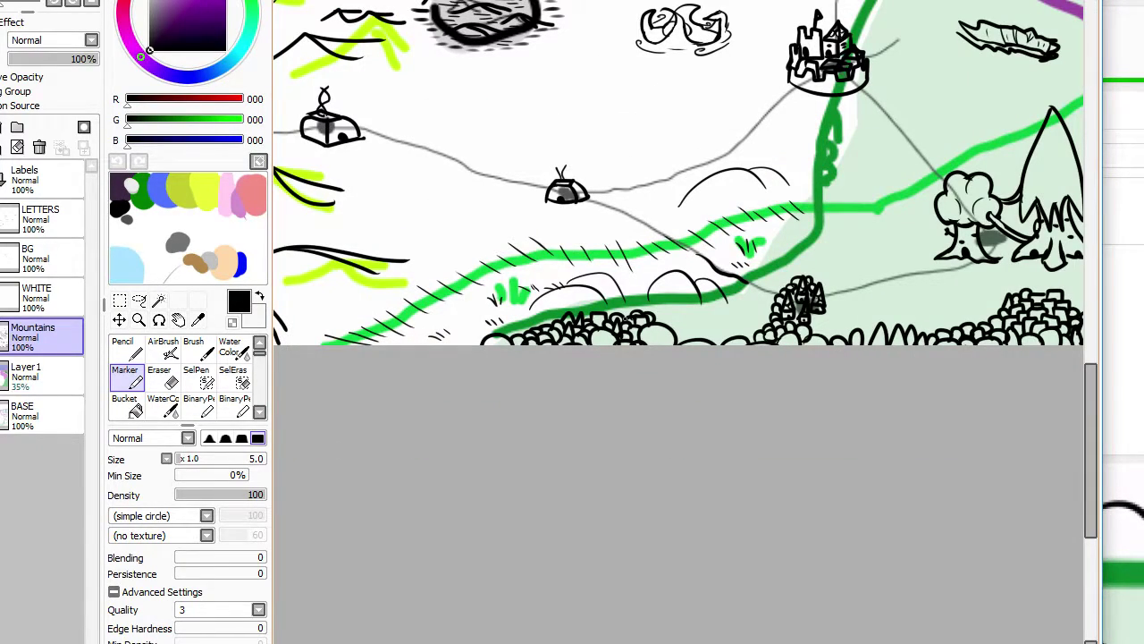
{"action": "scroll", "coordinate": [630, 315], "scroll_direction": "down", "scroll_amount": 1}
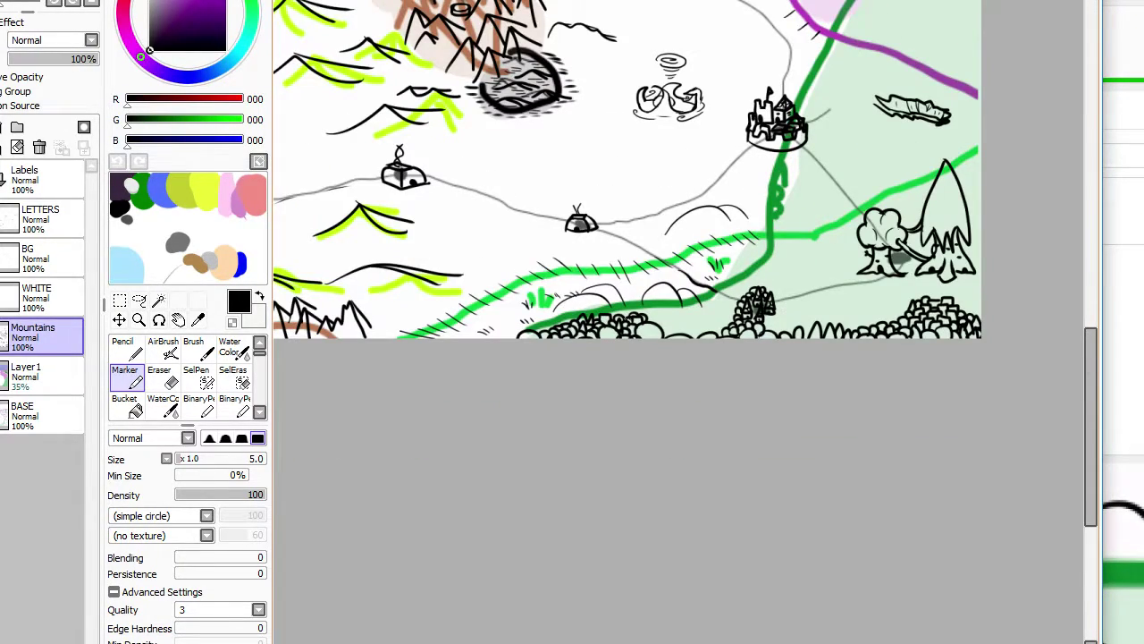
{"action": "scroll", "coordinate": [640, 309], "scroll_direction": "down", "scroll_amount": 3}
{"action": "left_click_drag", "start_coordinate": [640, 309], "coordinate": [635, 389]}
{"action": "scroll", "coordinate": [708, 359], "scroll_direction": "up", "scroll_amount": 3}
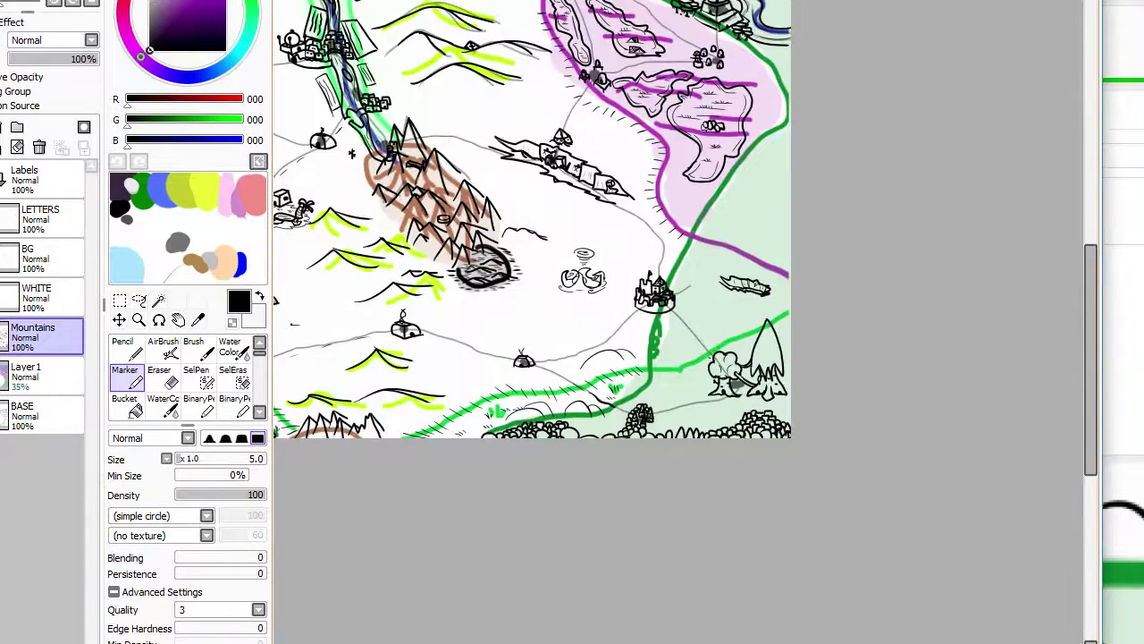
{"action": "scroll", "coordinate": [715, 434], "scroll_direction": "down", "scroll_amount": 3}
{"action": "scroll", "coordinate": [761, 335], "scroll_direction": "up", "scroll_amount": 6}
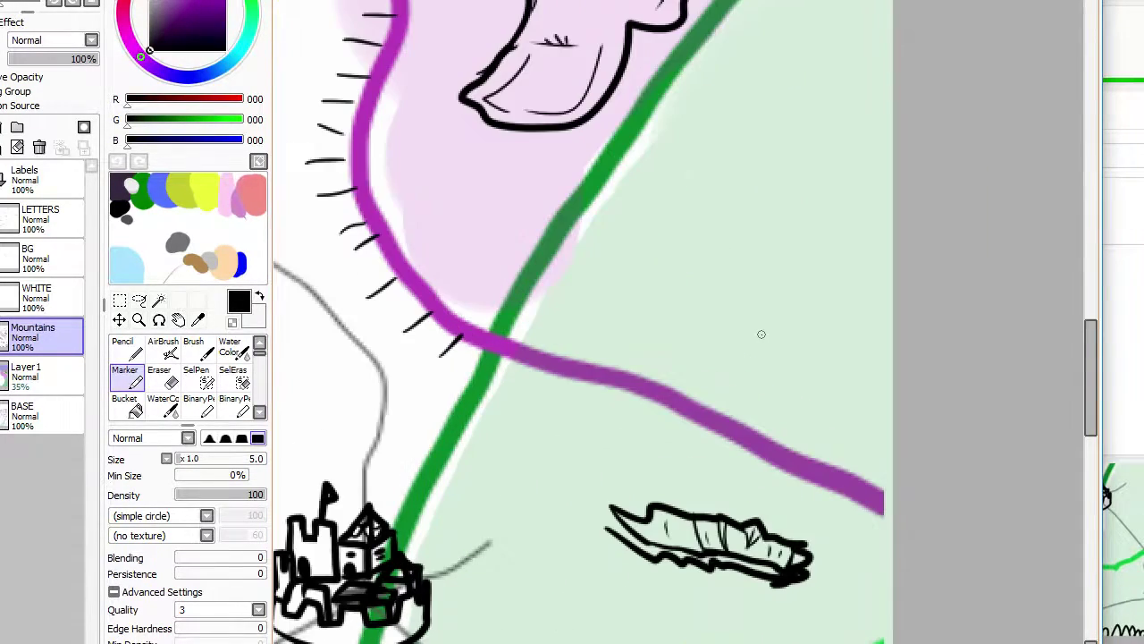
{"action": "scroll", "coordinate": [746, 245], "scroll_direction": "right", "scroll_amount": 1}
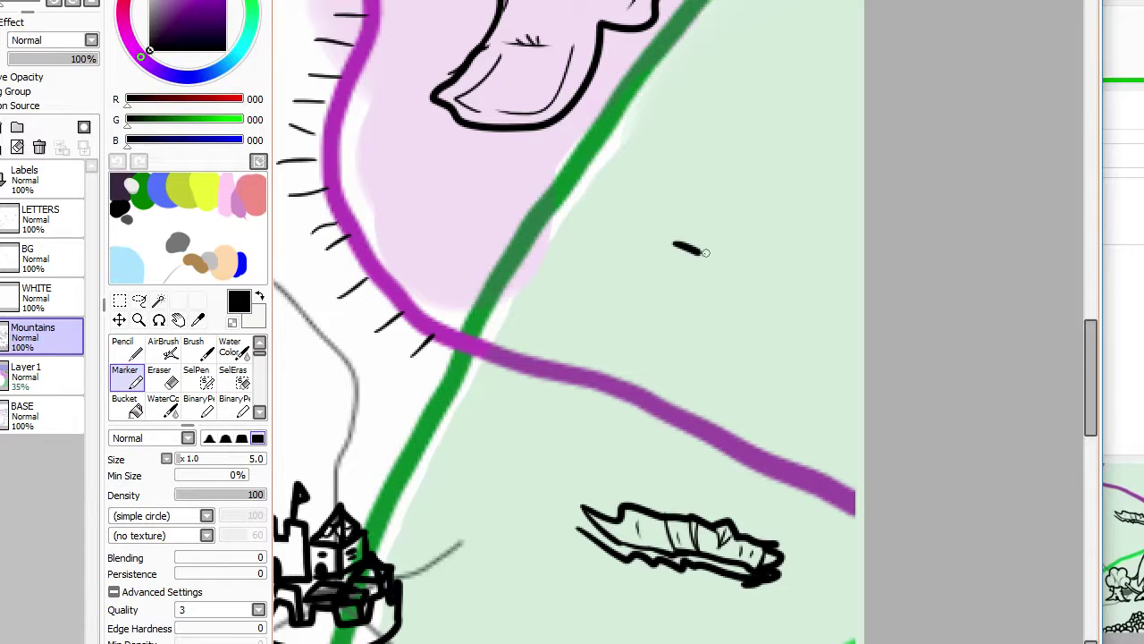
{"action": "mouse_move", "coordinate": [706, 253]}
{"action": "left_mouse_down"}
{"action": "mouse_move", "coordinate": [724, 239]}
{"action": "mouse_move", "coordinate": [716, 279]}
{"action": "mouse_move", "coordinate": [697, 285]}
{"action": "left_mouse_up"}
{"action": "left_click_drag", "start_coordinate": [676, 243], "coordinate": [673, 277]}
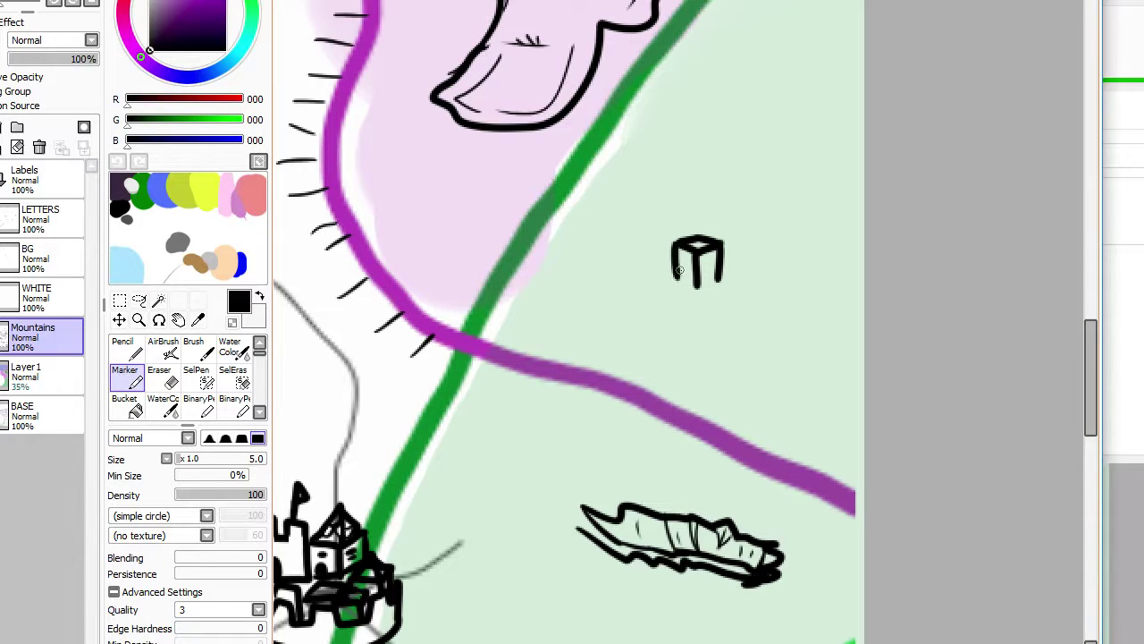
{"action": "scroll", "coordinate": [709, 257], "scroll_direction": "up", "scroll_amount": 5}
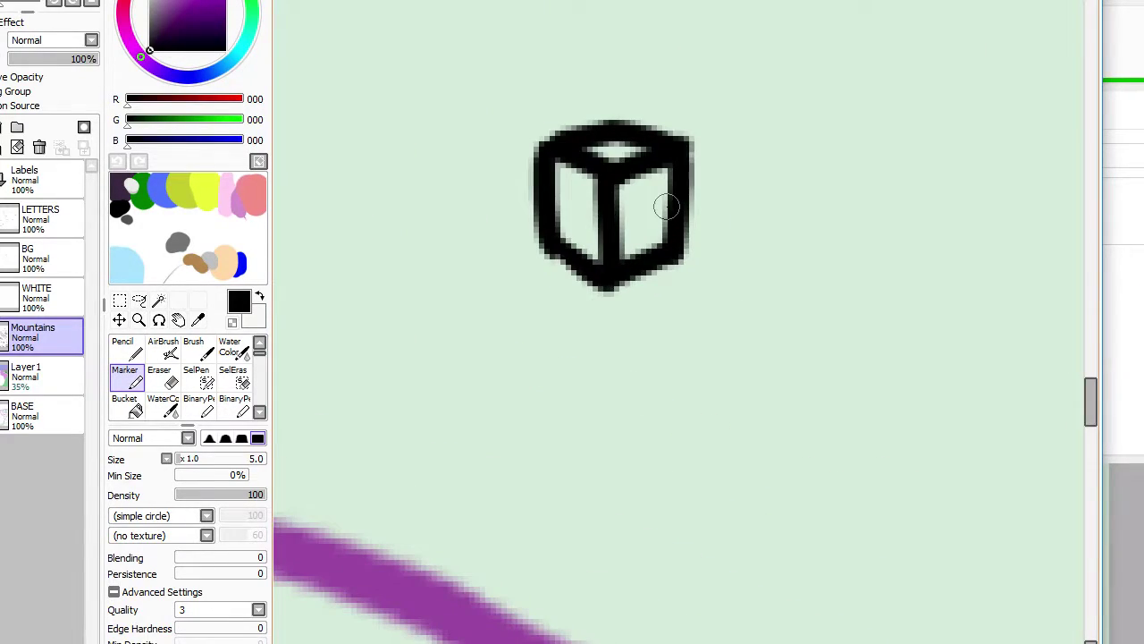
Step: Add a smaller, lower cube overlapping the southeastern corner of the first block
{"action": "mouse_move", "coordinate": [640, 220]}
{"action": "left_mouse_down"}
{"action": "mouse_move", "coordinate": [730, 197]}
{"action": "mouse_move", "coordinate": [776, 236]}
{"action": "mouse_move", "coordinate": [718, 259]}
{"action": "mouse_move", "coordinate": [771, 236]}
{"action": "left_mouse_up"}
{"action": "key", "text": "e"}
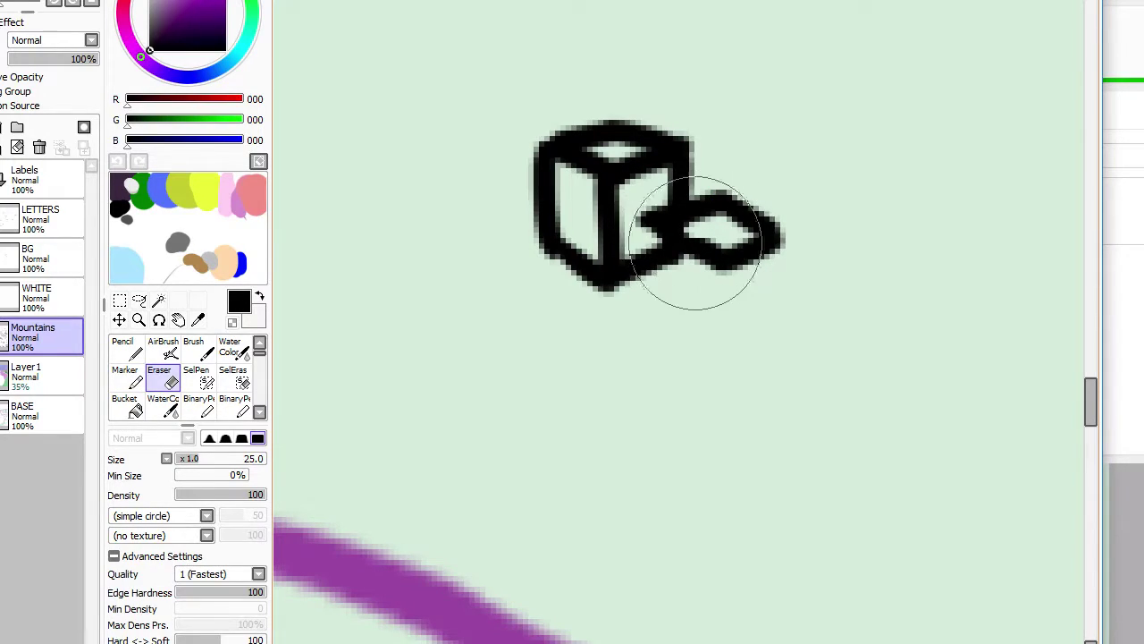
{"action": "key", "text": "m"}
{"action": "mouse_move", "coordinate": [658, 229]}
{"action": "left_mouse_down"}
{"action": "mouse_move", "coordinate": [665, 277]}
{"action": "mouse_move", "coordinate": [711, 324]}
{"action": "left_mouse_up"}
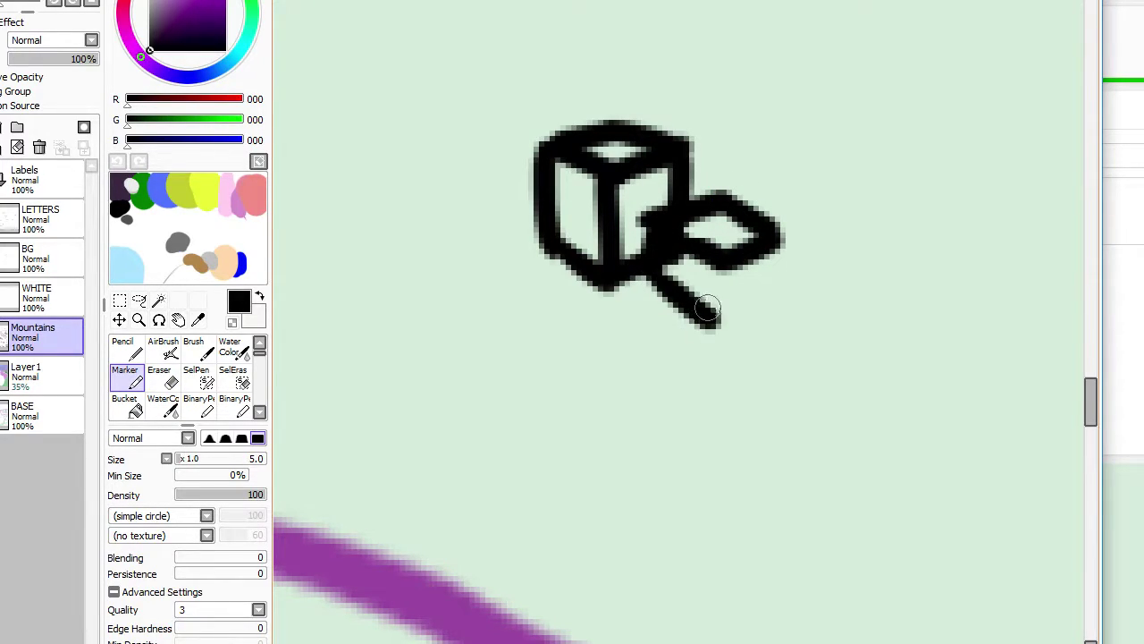
{"action": "key", "text": "ctrl+z"}
{"action": "mouse_move", "coordinate": [660, 273]}
{"action": "left_mouse_down"}
{"action": "mouse_move", "coordinate": [741, 319]}
{"action": "mouse_move", "coordinate": [717, 315]}
{"action": "left_mouse_up"}
{"action": "key", "text": "ctrl+z"}
{"action": "mouse_move", "coordinate": [722, 267]}
{"action": "left_mouse_down"}
{"action": "mouse_move", "coordinate": [728, 317]}
{"action": "mouse_move", "coordinate": [774, 276]}
{"action": "mouse_move", "coordinate": [771, 239]}
{"action": "left_mouse_up"}
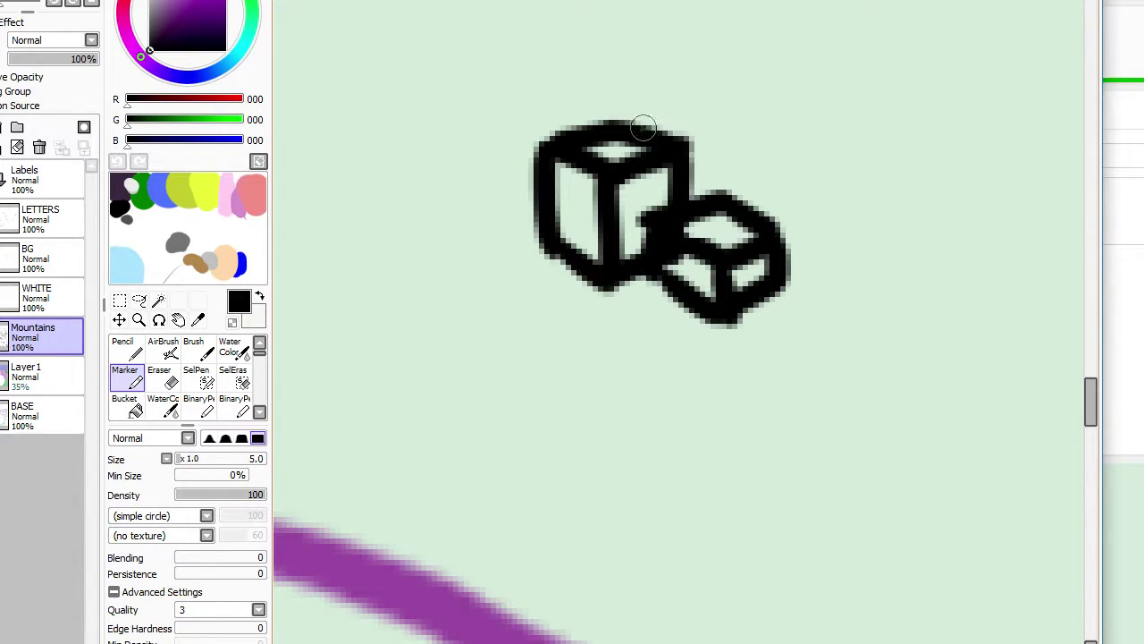
Step: Add a taller rectangular block behind the two cubes, on their northeastern side
{"action": "mouse_move", "coordinate": [662, 134]}
{"action": "left_mouse_down"}
{"action": "mouse_move", "coordinate": [669, 96]}
{"action": "mouse_move", "coordinate": [718, 137]}
{"action": "mouse_move", "coordinate": [771, 96]}
{"action": "left_mouse_up"}
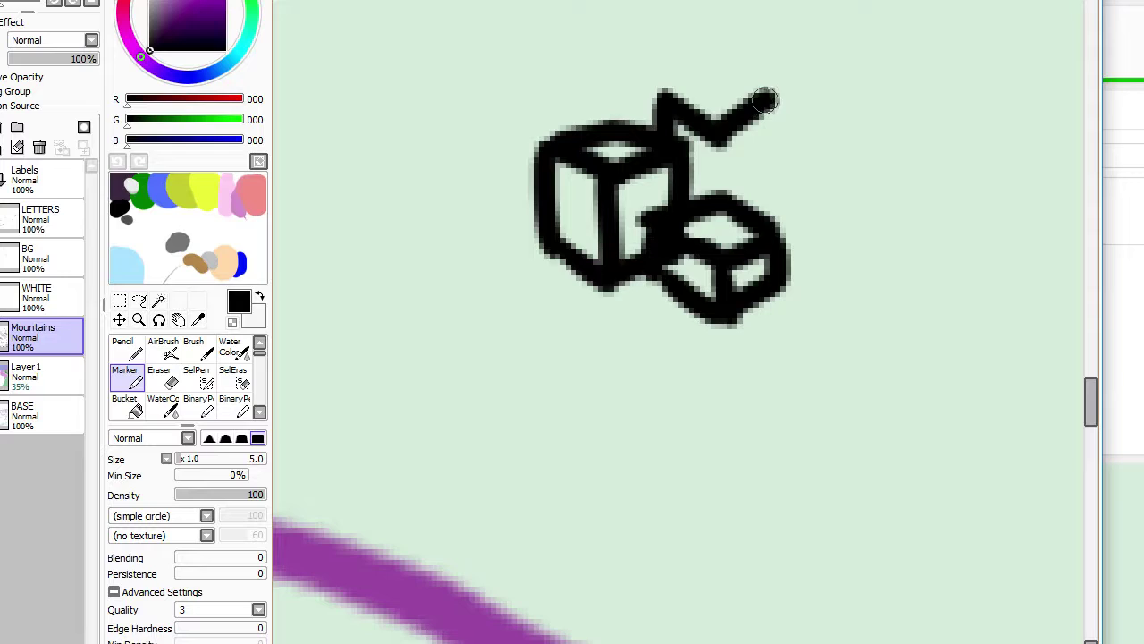
{"action": "key", "text": "ctrl+z"}
{"action": "key", "text": "ctrl+z"}
{"action": "left_click_drag", "start_coordinate": [664, 104], "coordinate": [733, 133]}
{"action": "mouse_move", "coordinate": [661, 97]}
{"action": "left_mouse_down"}
{"action": "mouse_move", "coordinate": [727, 75]}
{"action": "mouse_move", "coordinate": [777, 107]}
{"action": "mouse_move", "coordinate": [784, 223]}
{"action": "left_mouse_up"}
{"action": "left_click_drag", "start_coordinate": [730, 131], "coordinate": [724, 192]}
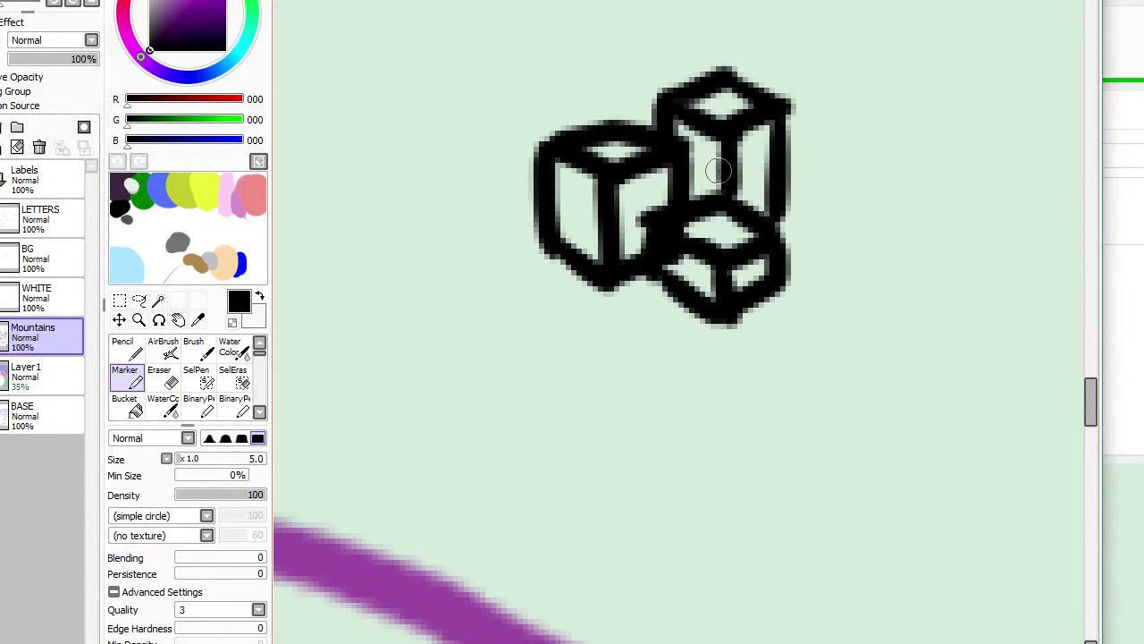
Step: Add a tall narrow pillar with a faceted top along the eastern side of the block group
{"action": "scroll", "coordinate": [720, 169], "scroll_direction": "down", "scroll_amount": 3}
{"action": "scroll", "coordinate": [770, 150], "scroll_direction": "down", "scroll_amount": 2}
{"action": "scroll", "coordinate": [770, 152], "scroll_direction": "up", "scroll_amount": 2}
{"action": "scroll", "coordinate": [769, 152], "scroll_direction": "up", "scroll_amount": 3}
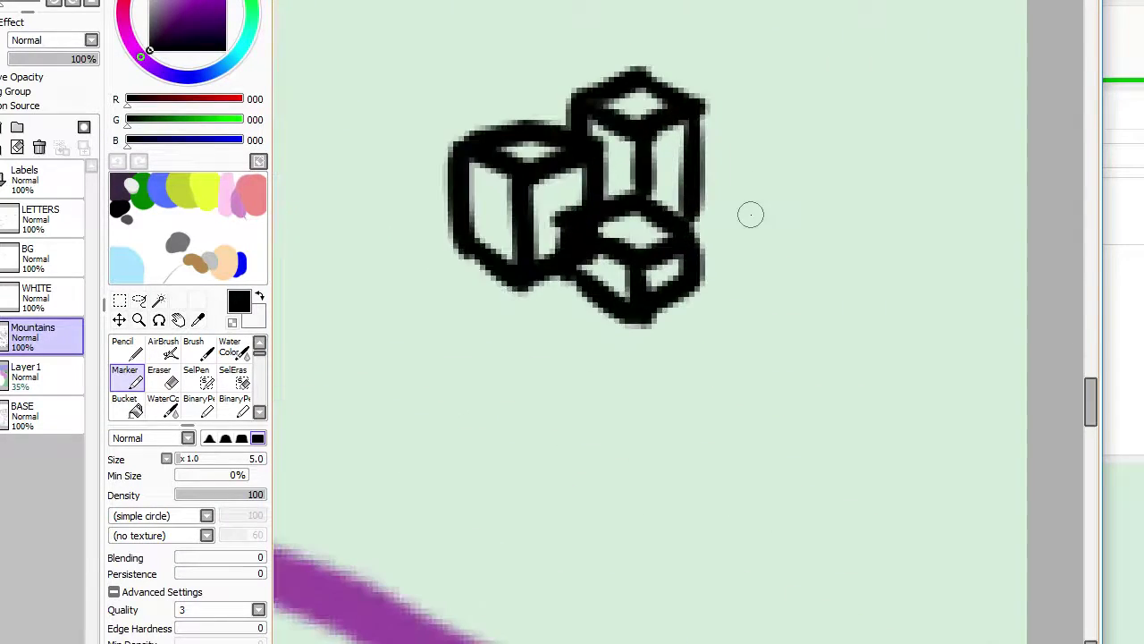
{"action": "mouse_move", "coordinate": [677, 353]}
{"action": "left_mouse_down"}
{"action": "mouse_move", "coordinate": [690, 108]}
{"action": "mouse_move", "coordinate": [736, 138]}
{"action": "mouse_move", "coordinate": [767, 120]}
{"action": "left_mouse_up"}
{"action": "mouse_move", "coordinate": [687, 107]}
{"action": "left_mouse_down"}
{"action": "mouse_move", "coordinate": [747, 88]}
{"action": "mouse_move", "coordinate": [776, 120]}
{"action": "mouse_move", "coordinate": [756, 344]}
{"action": "left_mouse_up"}
{"action": "mouse_move", "coordinate": [681, 332]}
{"action": "left_mouse_down"}
{"action": "mouse_move", "coordinate": [732, 361]}
{"action": "mouse_move", "coordinate": [762, 333]}
{"action": "left_mouse_up"}
{"action": "key", "text": "e"}
{"action": "key", "text": "m"}
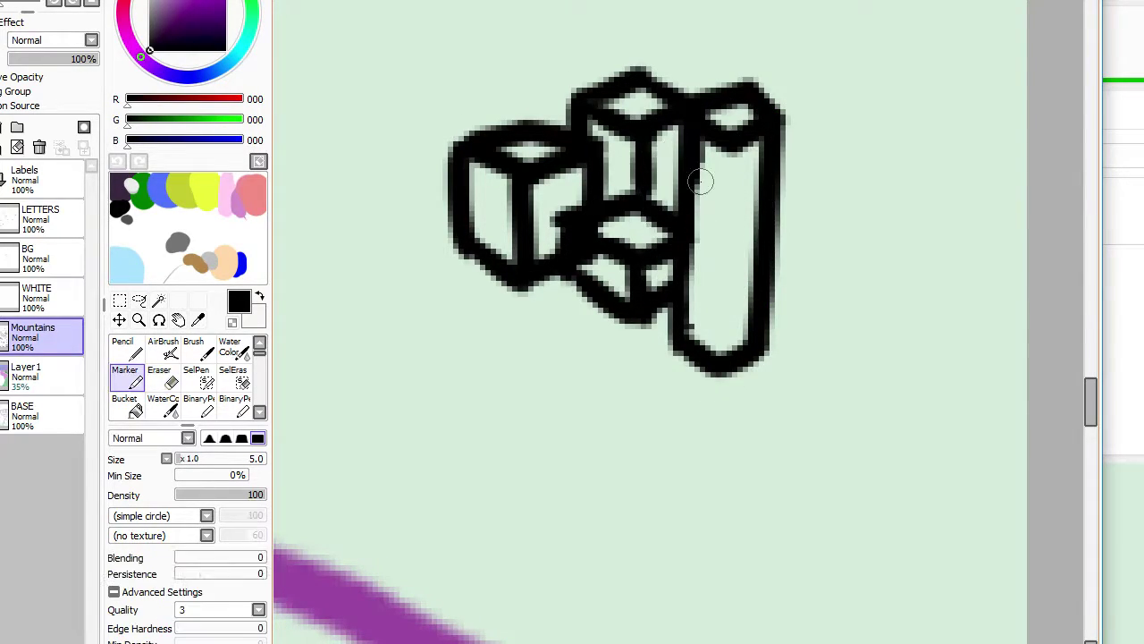
Step: Ink a swamp tree with stacked flat canopies, a short trunk and hanging strands at the middle purple-region island's western edge
{"action": "scroll", "coordinate": [701, 182], "scroll_direction": "down", "scroll_amount": 5}
{"action": "scroll", "coordinate": [703, 179], "scroll_direction": "down", "scroll_amount": 2}
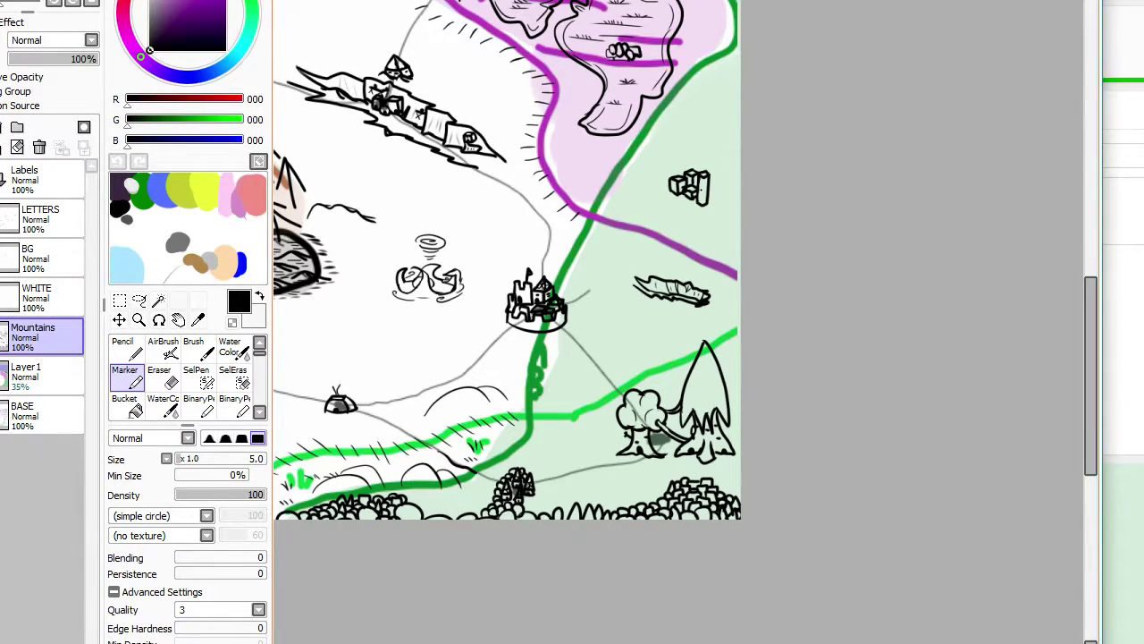
{"action": "scroll", "coordinate": [666, 184], "scroll_direction": "down", "scroll_amount": 4}
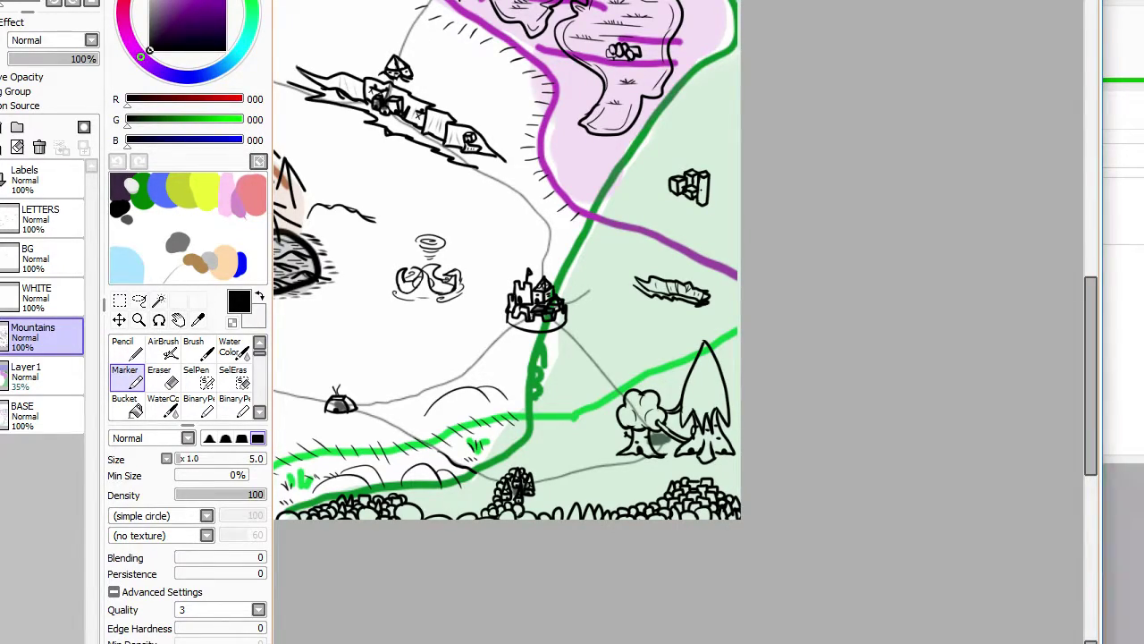
{"action": "scroll", "coordinate": [666, 184], "scroll_direction": "up", "scroll_amount": 8}
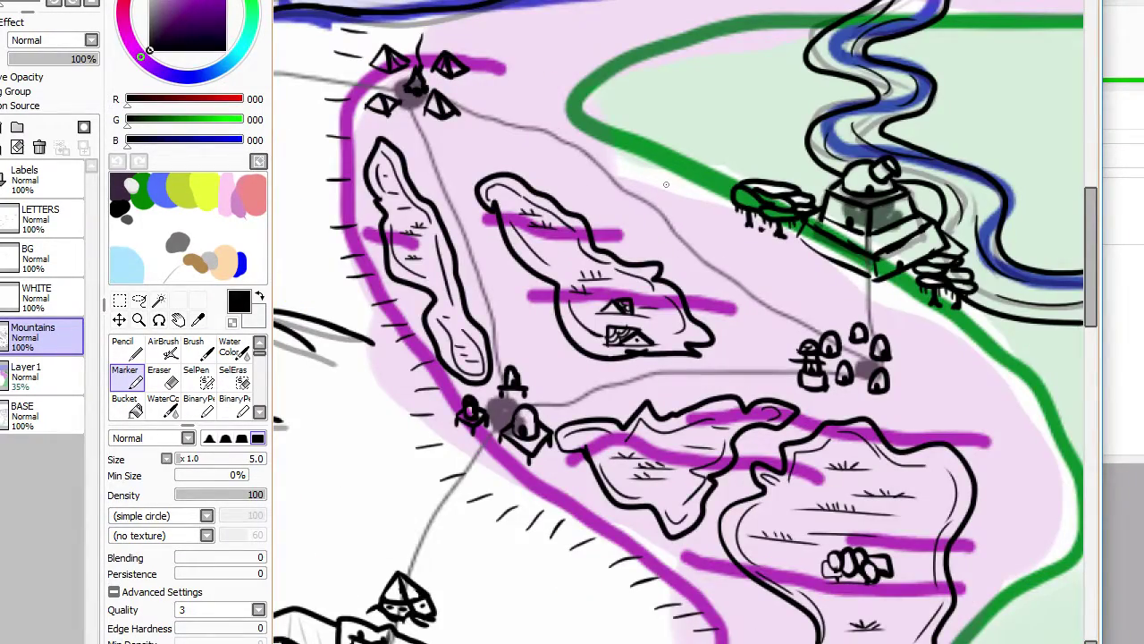
{"action": "scroll", "coordinate": [696, 225], "scroll_direction": "down", "scroll_amount": 2}
{"action": "scroll", "coordinate": [683, 216], "scroll_direction": "up", "scroll_amount": 3}
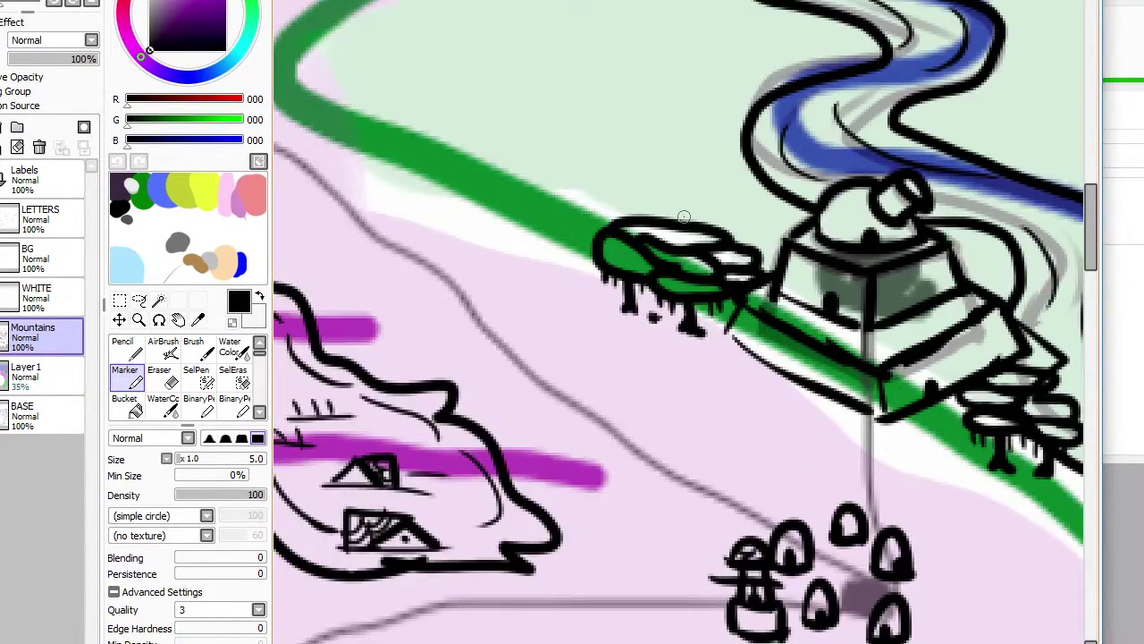
{"action": "scroll", "coordinate": [683, 217], "scroll_direction": "down", "scroll_amount": 1}
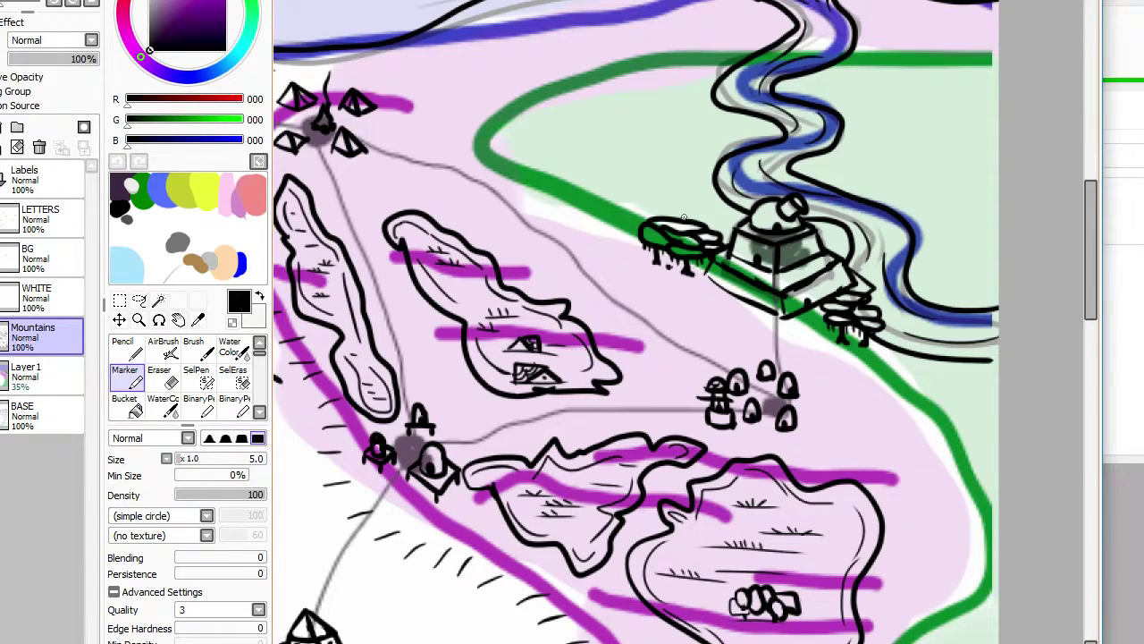
{"action": "scroll", "coordinate": [559, 286], "scroll_direction": "down", "scroll_amount": 1}
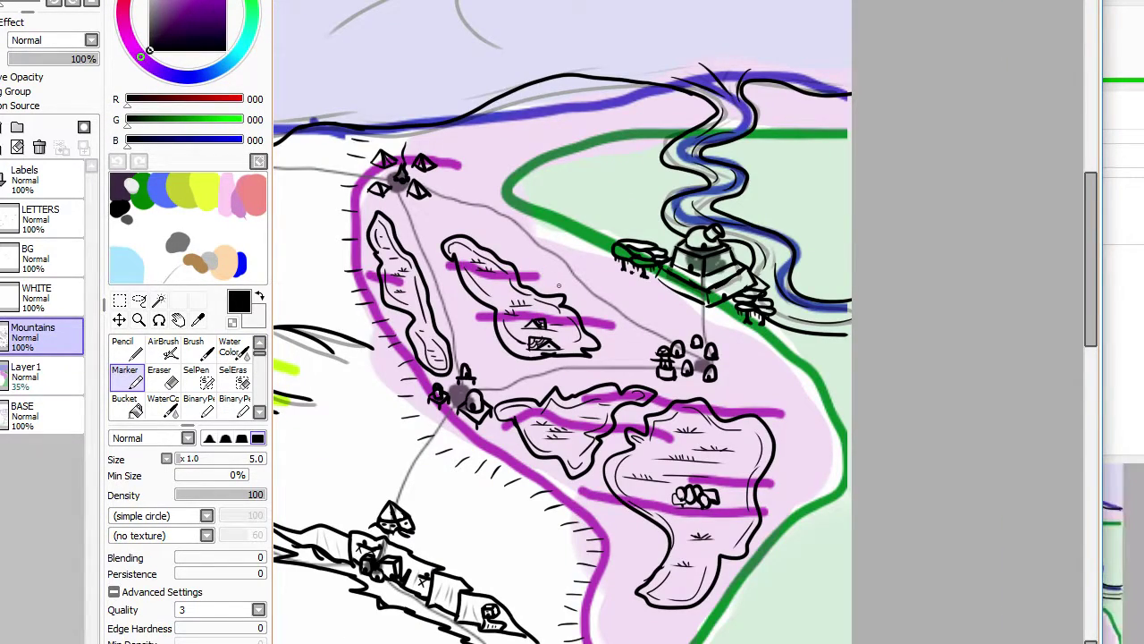
{"action": "scroll", "coordinate": [559, 286], "scroll_direction": "up", "scroll_amount": 3}
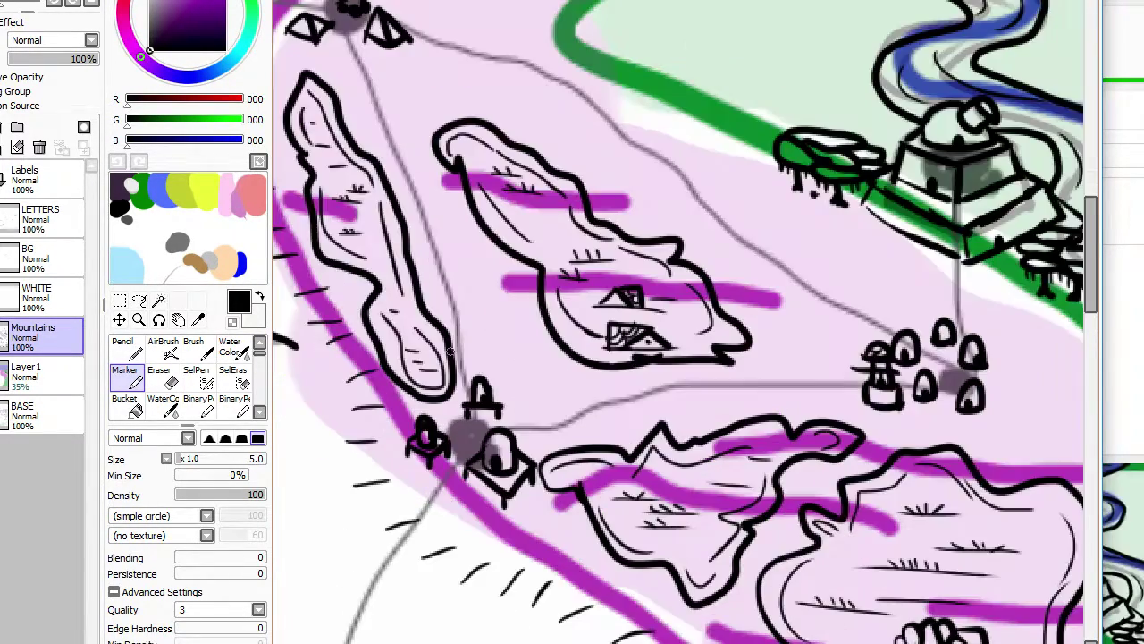
{"action": "mouse_move", "coordinate": [542, 347]}
{"action": "left_mouse_down"}
{"action": "mouse_move", "coordinate": [544, 392]}
{"action": "mouse_move", "coordinate": [515, 341]}
{"action": "mouse_move", "coordinate": [478, 318]}
{"action": "mouse_move", "coordinate": [588, 333]}
{"action": "mouse_move", "coordinate": [483, 335]}
{"action": "mouse_move", "coordinate": [513, 386]}
{"action": "left_mouse_up"}
{"action": "left_click_drag", "start_coordinate": [578, 338], "coordinate": [572, 372]}
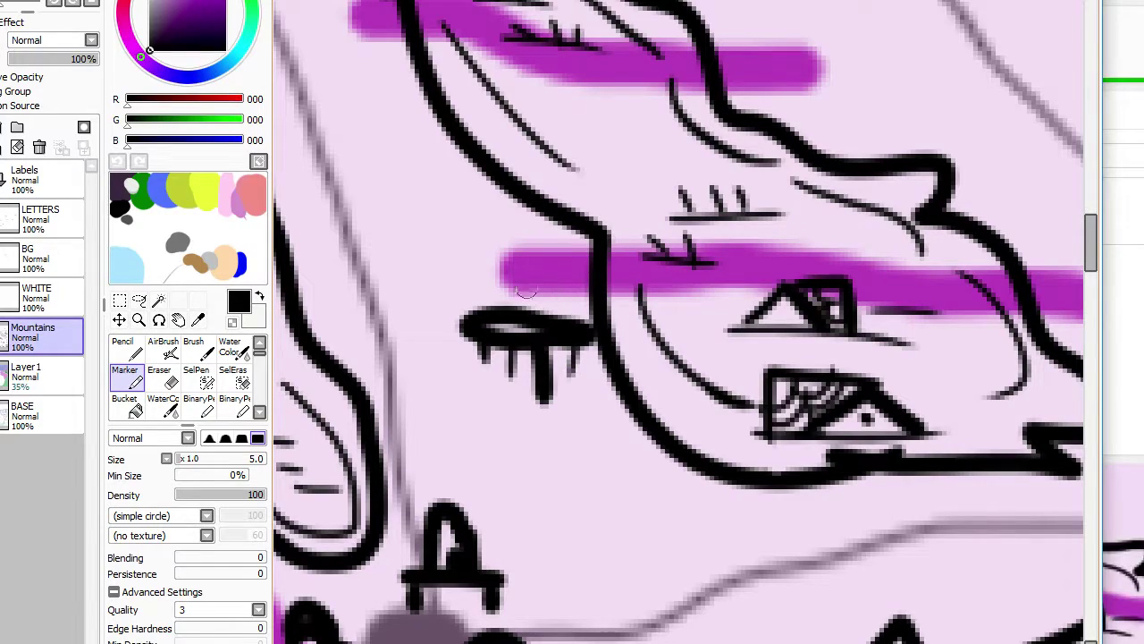
{"action": "mouse_move", "coordinate": [540, 309]}
{"action": "left_mouse_down"}
{"action": "mouse_move", "coordinate": [462, 295]}
{"action": "mouse_move", "coordinate": [508, 290]}
{"action": "mouse_move", "coordinate": [543, 311]}
{"action": "mouse_move", "coordinate": [514, 296]}
{"action": "mouse_move", "coordinate": [589, 294]}
{"action": "mouse_move", "coordinate": [617, 326]}
{"action": "left_mouse_up"}
{"action": "mouse_move", "coordinate": [447, 268]}
{"action": "left_mouse_down"}
{"action": "mouse_move", "coordinate": [545, 286]}
{"action": "mouse_move", "coordinate": [577, 259]}
{"action": "left_mouse_up"}
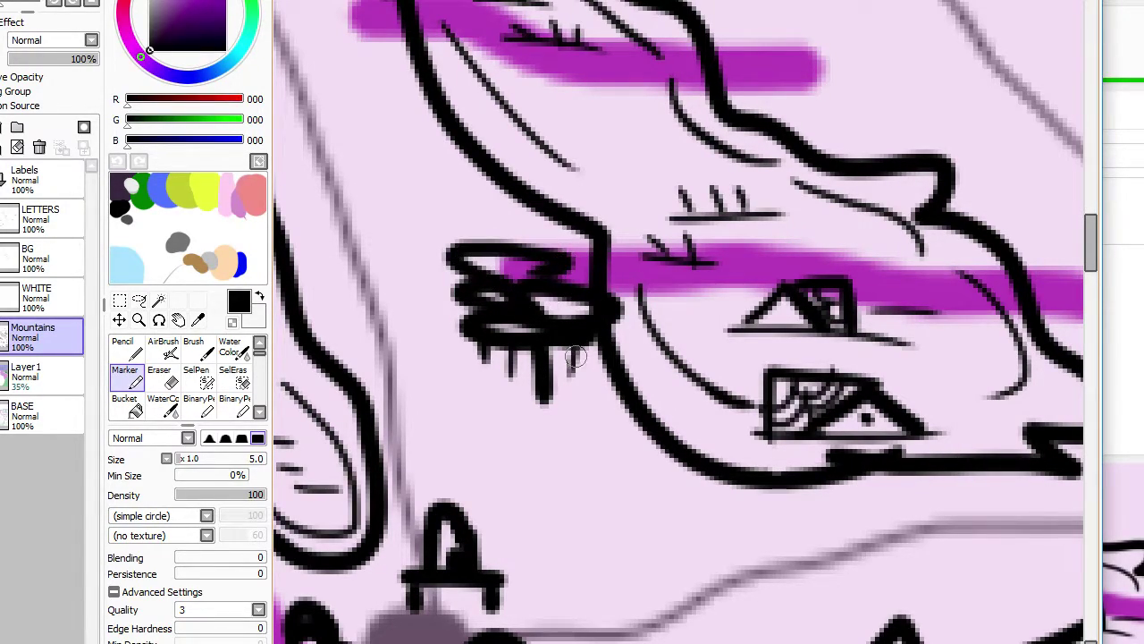
Step: Add another hanging strand and an extra flat canopy on top of the swamp tree at the middle island's western edge
{"action": "left_click_drag", "start_coordinate": [574, 342], "coordinate": [573, 376]}
{"action": "mouse_move", "coordinate": [494, 231]}
{"action": "left_mouse_down"}
{"action": "mouse_move", "coordinate": [548, 237]}
{"action": "mouse_move", "coordinate": [520, 247]}
{"action": "mouse_move", "coordinate": [575, 246]}
{"action": "mouse_move", "coordinate": [568, 280]}
{"action": "mouse_move", "coordinate": [561, 260]}
{"action": "mouse_move", "coordinate": [438, 234]}
{"action": "mouse_move", "coordinate": [529, 235]}
{"action": "left_mouse_up"}
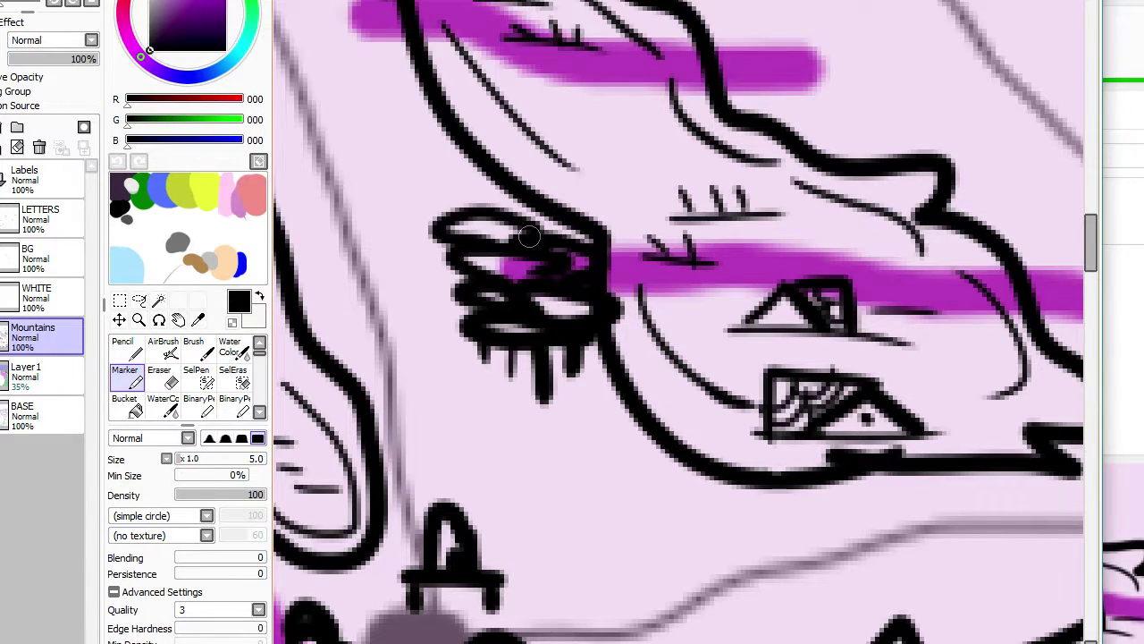
{"action": "scroll", "coordinate": [529, 236], "scroll_direction": "down", "scroll_amount": 5}
{"action": "scroll", "coordinate": [572, 236], "scroll_direction": "up", "scroll_amount": 1}
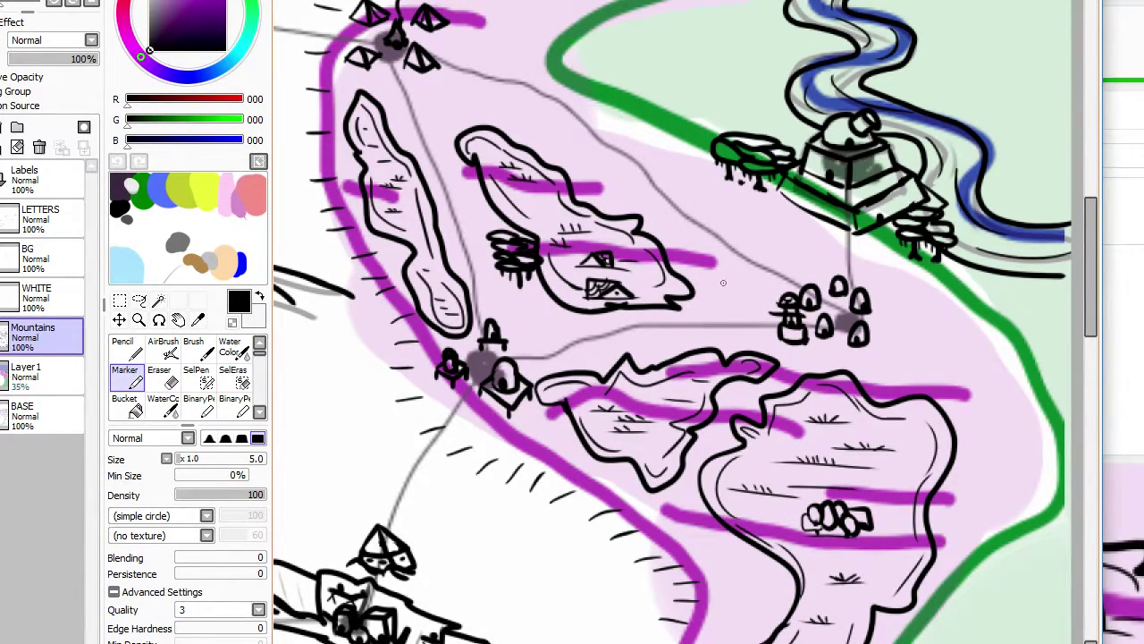
Step: Ink extra flat canopies behind the swamp-tree cluster, filling the gap up to the domed temple's western side
{"action": "scroll", "coordinate": [723, 282], "scroll_direction": "down", "scroll_amount": 3}
{"action": "scroll", "coordinate": [773, 270], "scroll_direction": "up", "scroll_amount": 2}
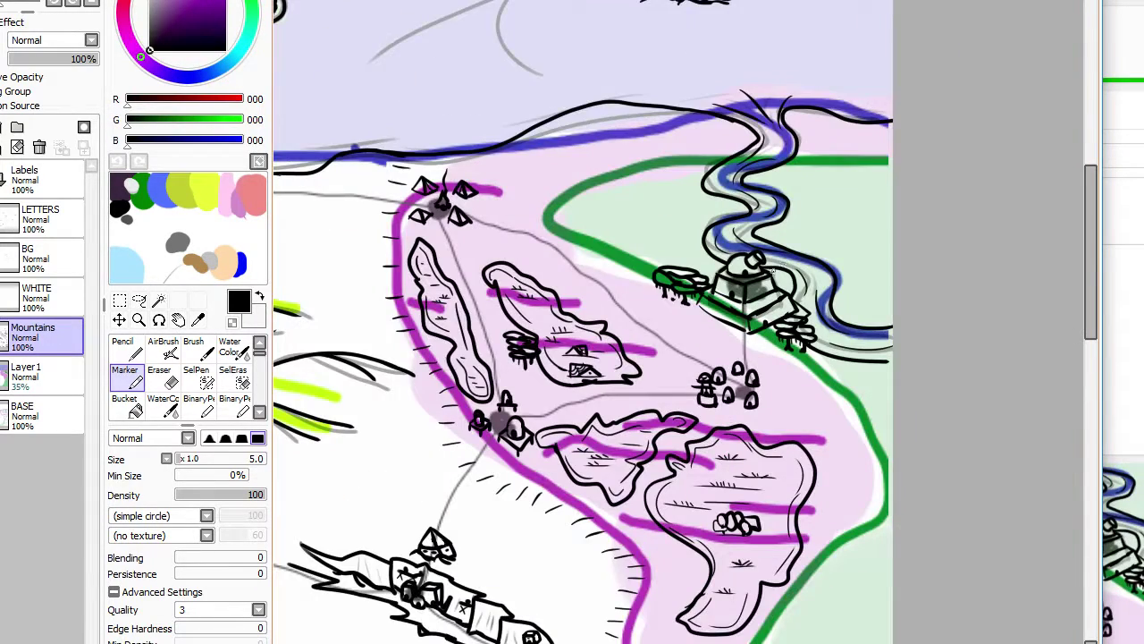
{"action": "scroll", "coordinate": [770, 272], "scroll_direction": "up", "scroll_amount": 3}
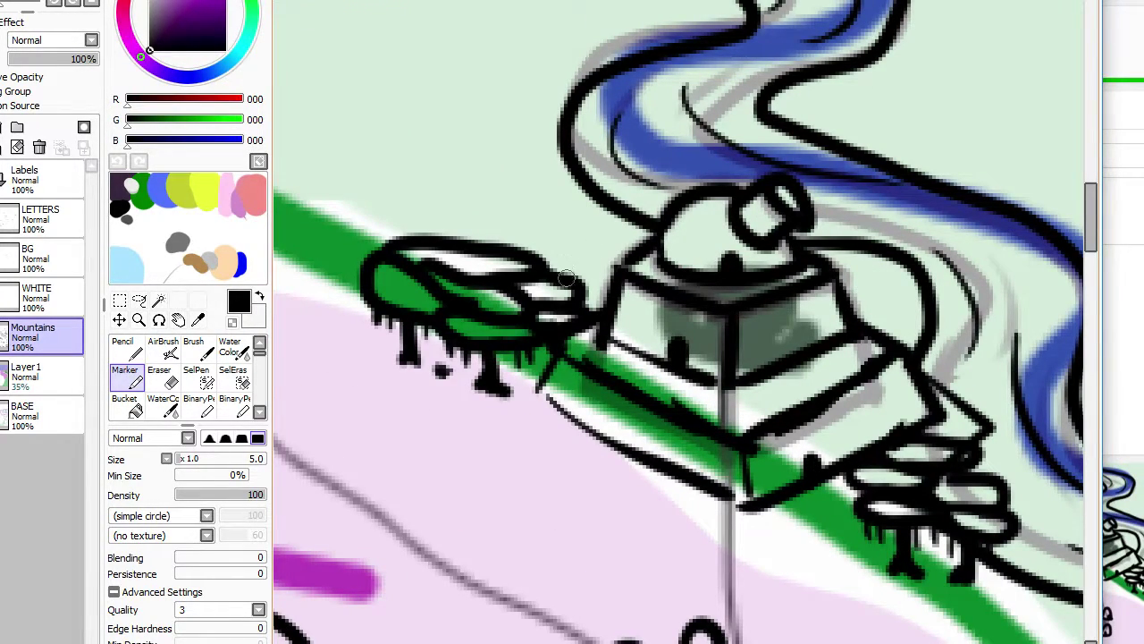
{"action": "mouse_move", "coordinate": [567, 279]}
{"action": "left_mouse_down"}
{"action": "mouse_move", "coordinate": [594, 268]}
{"action": "mouse_move", "coordinate": [588, 288]}
{"action": "mouse_move", "coordinate": [615, 281]}
{"action": "mouse_move", "coordinate": [574, 259]}
{"action": "mouse_move", "coordinate": [530, 256]}
{"action": "mouse_move", "coordinate": [550, 243]}
{"action": "mouse_move", "coordinate": [580, 276]}
{"action": "mouse_move", "coordinate": [606, 268]}
{"action": "left_mouse_up"}
{"action": "key", "text": "ctrl+z"}
{"action": "mouse_move", "coordinate": [552, 235]}
{"action": "left_mouse_down"}
{"action": "mouse_move", "coordinate": [560, 223]}
{"action": "mouse_move", "coordinate": [614, 245]}
{"action": "left_mouse_up"}
{"action": "mouse_move", "coordinate": [462, 235]}
{"action": "left_mouse_down"}
{"action": "mouse_move", "coordinate": [506, 227]}
{"action": "mouse_move", "coordinate": [535, 240]}
{"action": "left_mouse_up"}
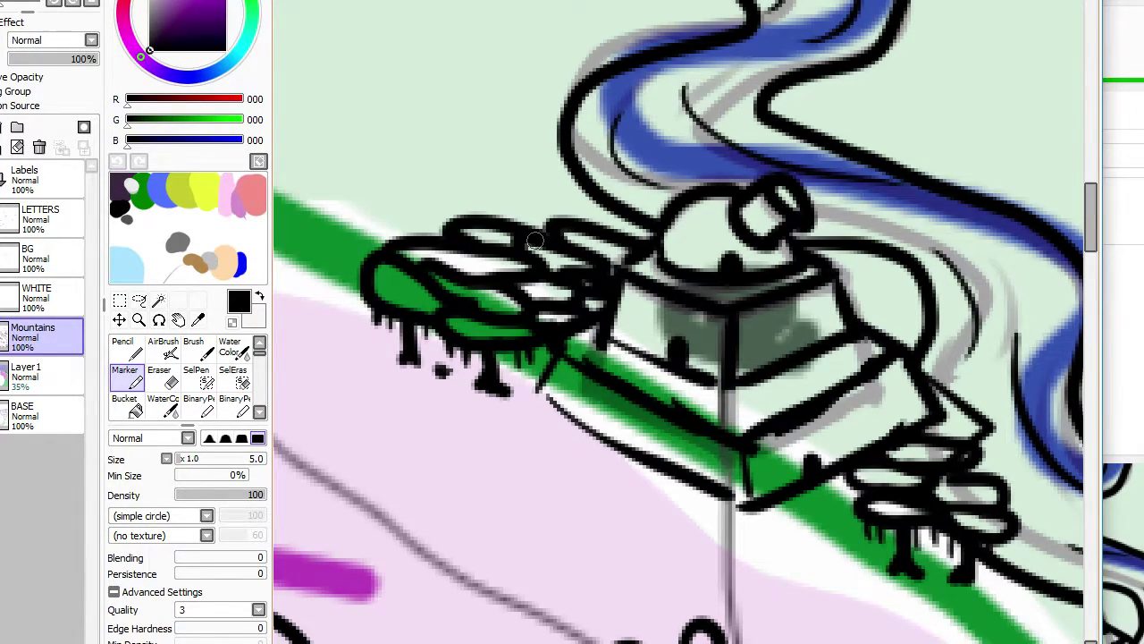
Step: Ink a small flat-topped swamp tree with a flared trunk and hanging strands at the western end of the temple's tree cluster
{"action": "scroll", "coordinate": [535, 239], "scroll_direction": "down", "scroll_amount": 4}
{"action": "scroll", "coordinate": [471, 241], "scroll_direction": "up", "scroll_amount": 5}
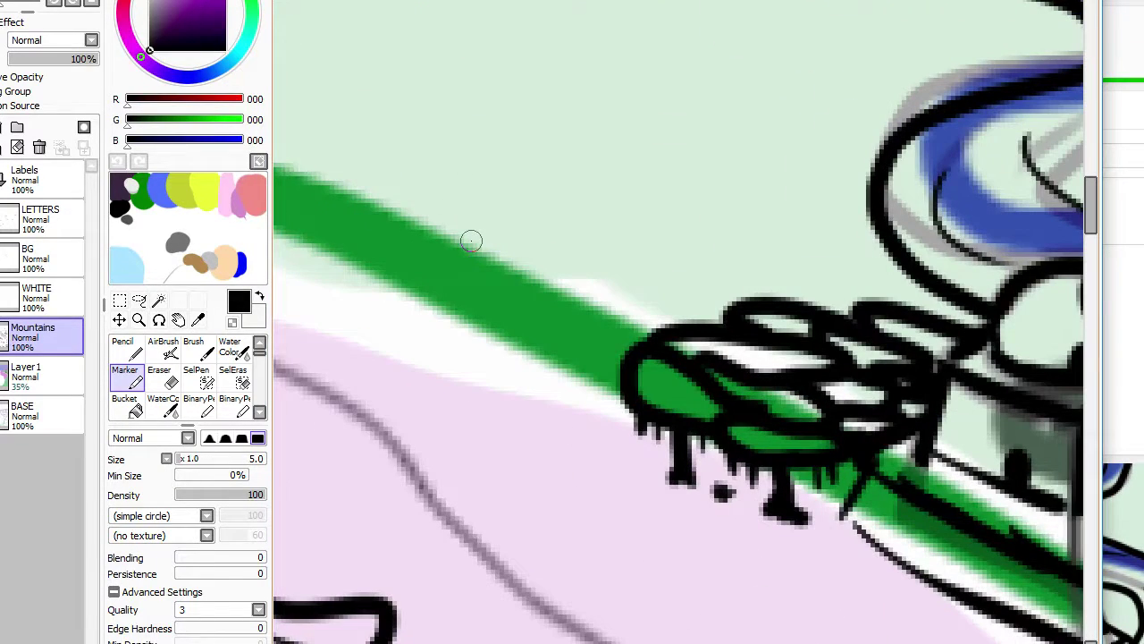
{"action": "left_click_drag", "start_coordinate": [629, 361], "coordinate": [672, 339]}
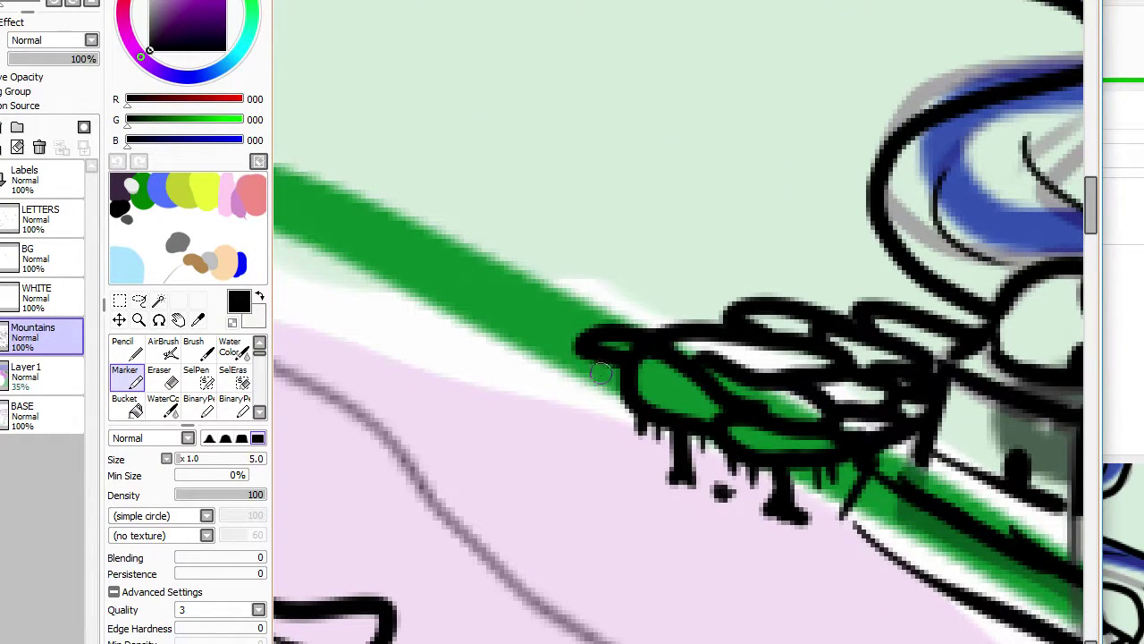
{"action": "left_click_drag", "start_coordinate": [587, 357], "coordinate": [590, 381]}
{"action": "left_click_drag", "start_coordinate": [609, 359], "coordinate": [608, 385]}
{"action": "mouse_move", "coordinate": [579, 348]}
{"action": "left_mouse_down"}
{"action": "mouse_move", "coordinate": [530, 322]}
{"action": "mouse_move", "coordinate": [624, 324]}
{"action": "mouse_move", "coordinate": [561, 346]}
{"action": "mouse_move", "coordinate": [567, 408]}
{"action": "left_mouse_up"}
{"action": "left_click_drag", "start_coordinate": [523, 325], "coordinate": [524, 349]}
{"action": "left_click_drag", "start_coordinate": [537, 330], "coordinate": [538, 353]}
{"action": "left_click_drag", "start_coordinate": [552, 335], "coordinate": [551, 347]}
{"action": "mouse_move", "coordinate": [563, 395]}
{"action": "left_mouse_down"}
{"action": "mouse_move", "coordinate": [541, 405]}
{"action": "mouse_move", "coordinate": [593, 408]}
{"action": "left_mouse_up"}
{"action": "scroll", "coordinate": [580, 384], "scroll_direction": "down", "scroll_amount": 5}
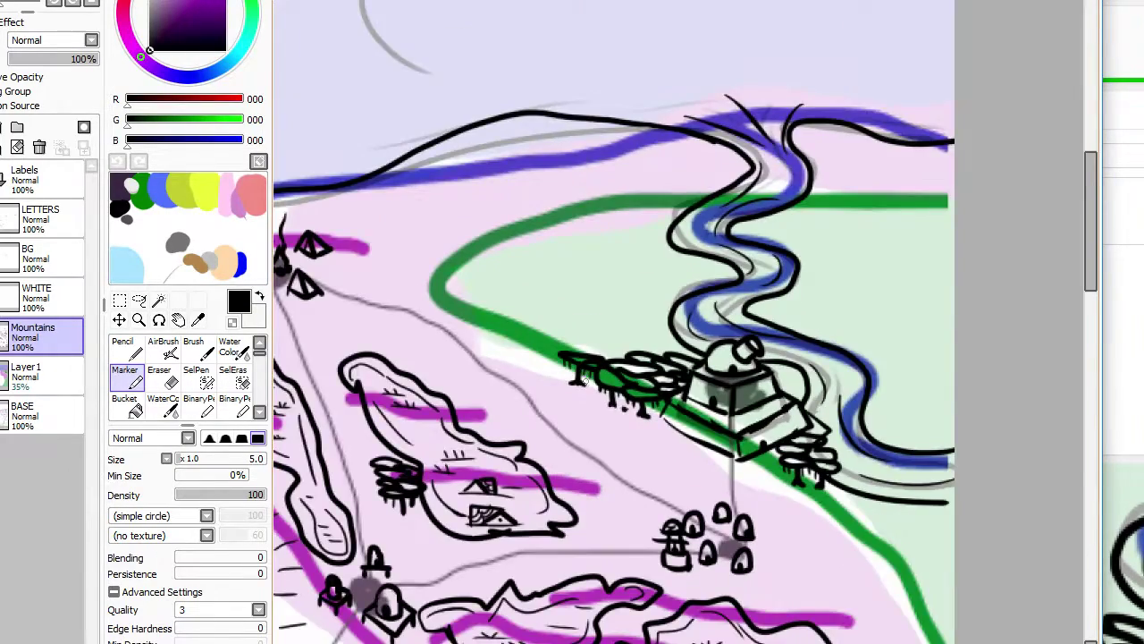
Step: Add small ink details beneath the western swamp-tree cluster and between the trunks of the cluster southeast of the temple
{"action": "scroll", "coordinate": [594, 381], "scroll_direction": "up", "scroll_amount": 6}
{"action": "left_click_drag", "start_coordinate": [605, 337], "coordinate": [650, 353]}
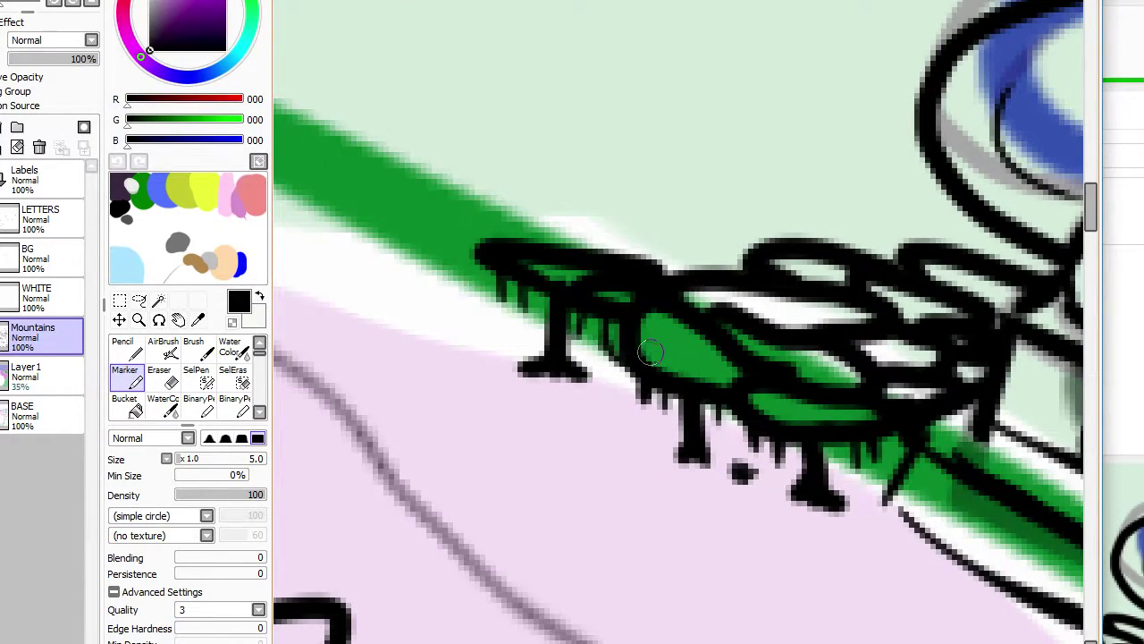
{"action": "scroll", "coordinate": [707, 298], "scroll_direction": "down", "scroll_amount": 5}
{"action": "scroll", "coordinate": [722, 340], "scroll_direction": "up", "scroll_amount": 6}
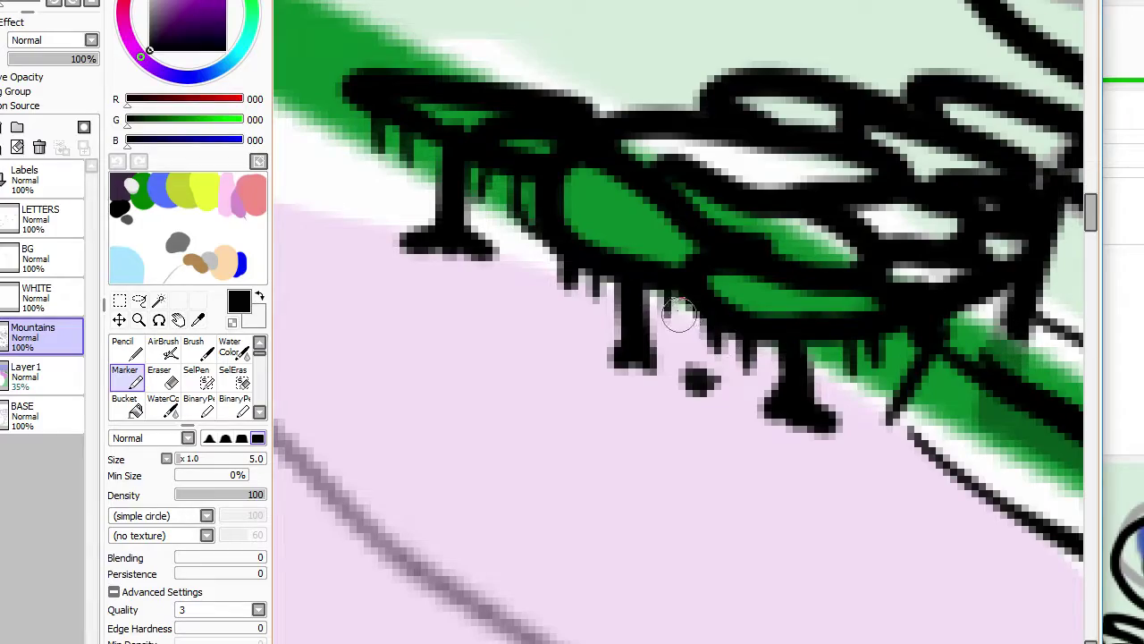
{"action": "left_click_drag", "start_coordinate": [666, 294], "coordinate": [729, 315]}
{"action": "scroll", "coordinate": [729, 314], "scroll_direction": "down", "scroll_amount": 4}
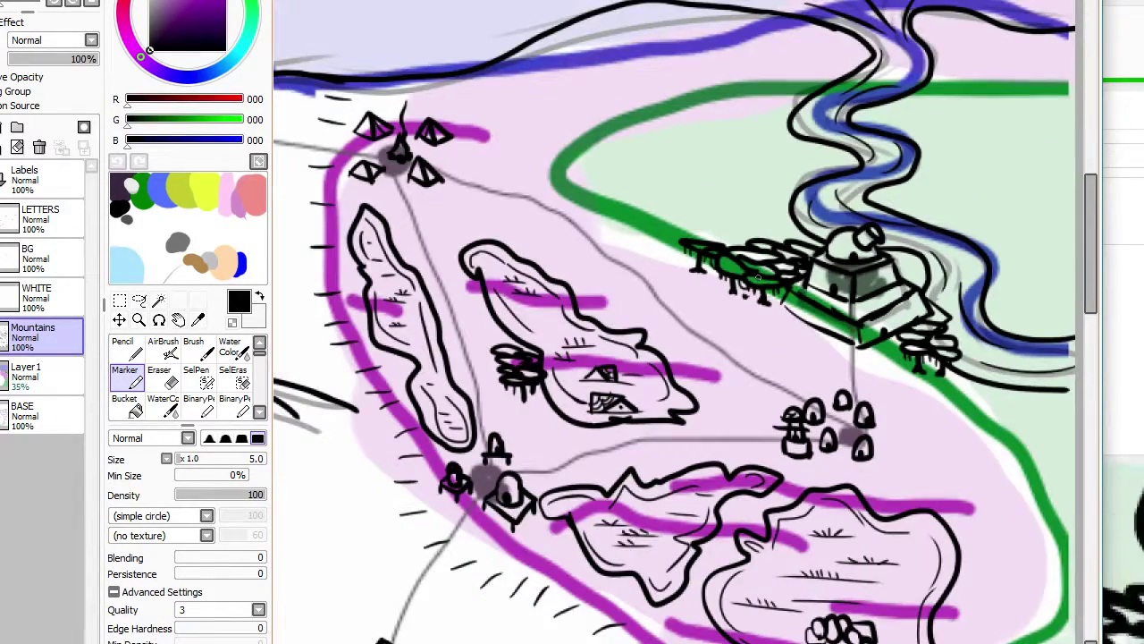
{"action": "scroll", "coordinate": [728, 314], "scroll_direction": "up", "scroll_amount": 2}
{"action": "scroll", "coordinate": [815, 291], "scroll_direction": "down", "scroll_amount": 3}
{"action": "scroll", "coordinate": [816, 292], "scroll_direction": "up", "scroll_amount": 5}
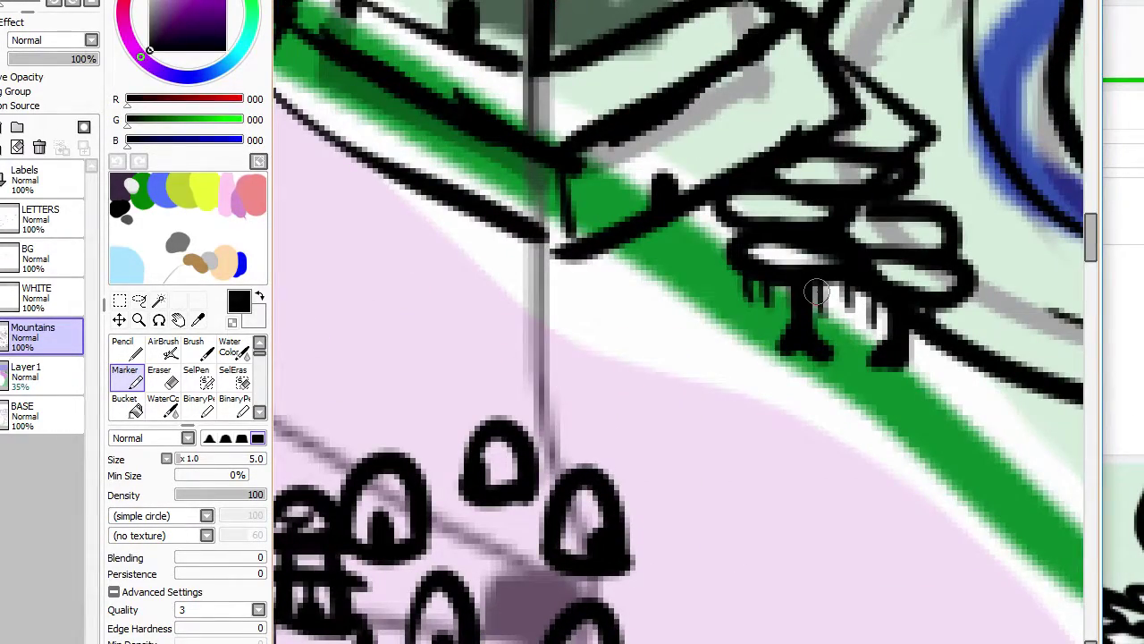
{"action": "mouse_move", "coordinate": [816, 292]}
{"action": "left_mouse_down"}
{"action": "mouse_move", "coordinate": [838, 295]}
{"action": "mouse_move", "coordinate": [855, 277]}
{"action": "left_mouse_up"}
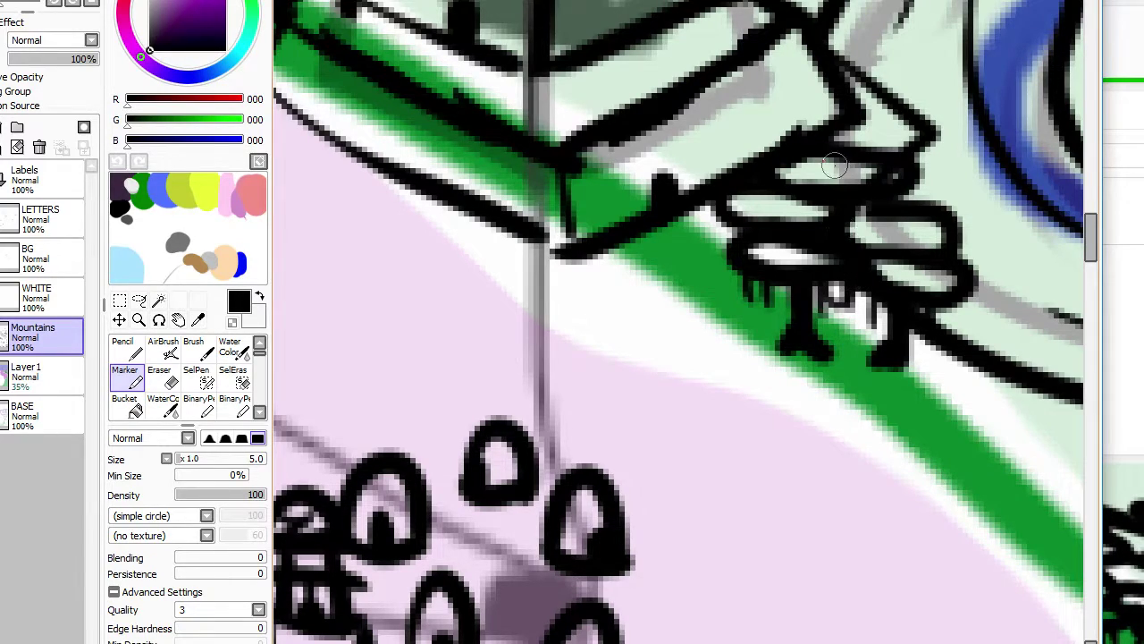
Step: Fill the enclosed curve on the domed temple's eastern side with stacked flat tree canopies
{"action": "scroll", "coordinate": [833, 166], "scroll_direction": "down", "scroll_amount": 4}
{"action": "scroll", "coordinate": [833, 166], "scroll_direction": "down", "scroll_amount": 2}
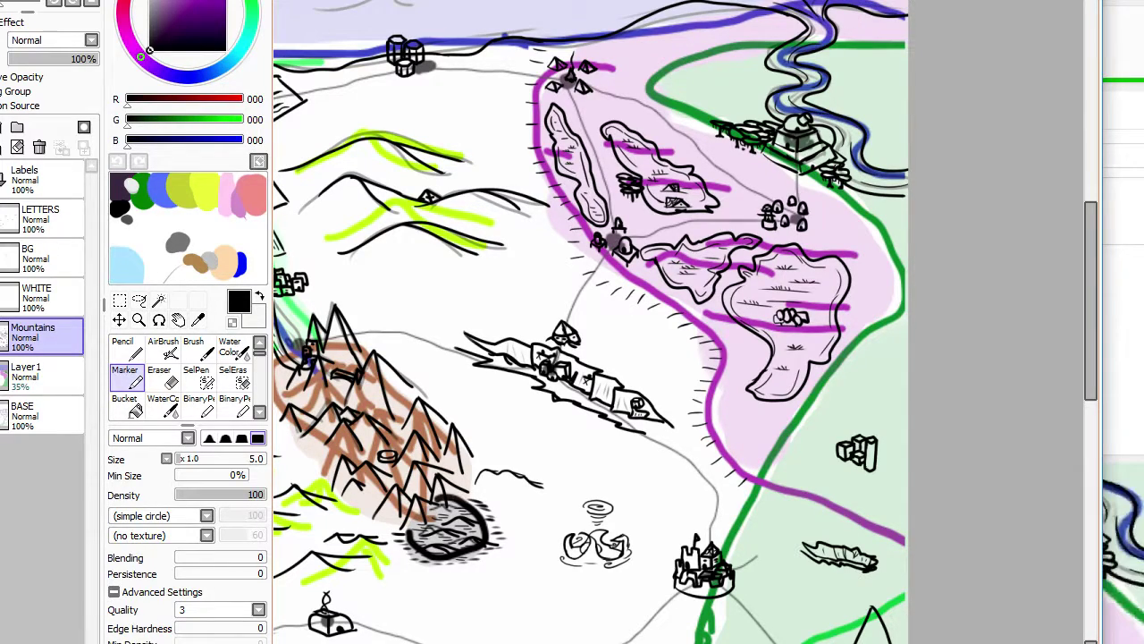
{"action": "scroll", "coordinate": [838, 168], "scroll_direction": "down", "scroll_amount": 3}
{"action": "scroll", "coordinate": [845, 144], "scroll_direction": "up", "scroll_amount": 5}
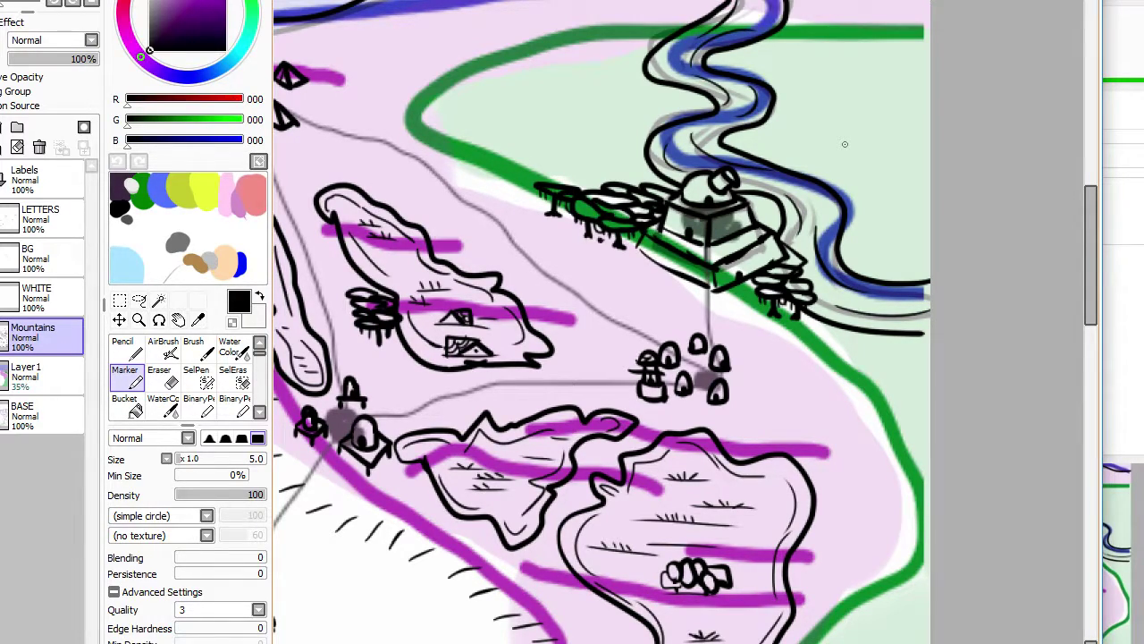
{"action": "scroll", "coordinate": [845, 144], "scroll_direction": "down", "scroll_amount": 2}
{"action": "scroll", "coordinate": [844, 144], "scroll_direction": "up", "scroll_amount": 2}
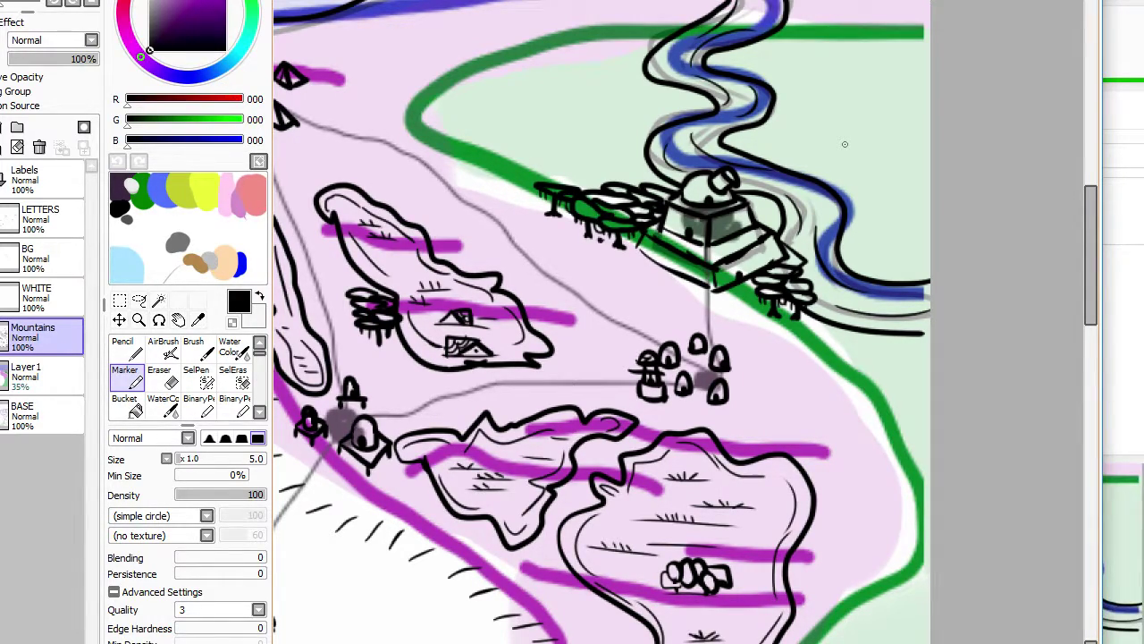
{"action": "scroll", "coordinate": [744, 175], "scroll_direction": "down", "scroll_amount": 2}
{"action": "scroll", "coordinate": [744, 176], "scroll_direction": "up", "scroll_amount": 5}
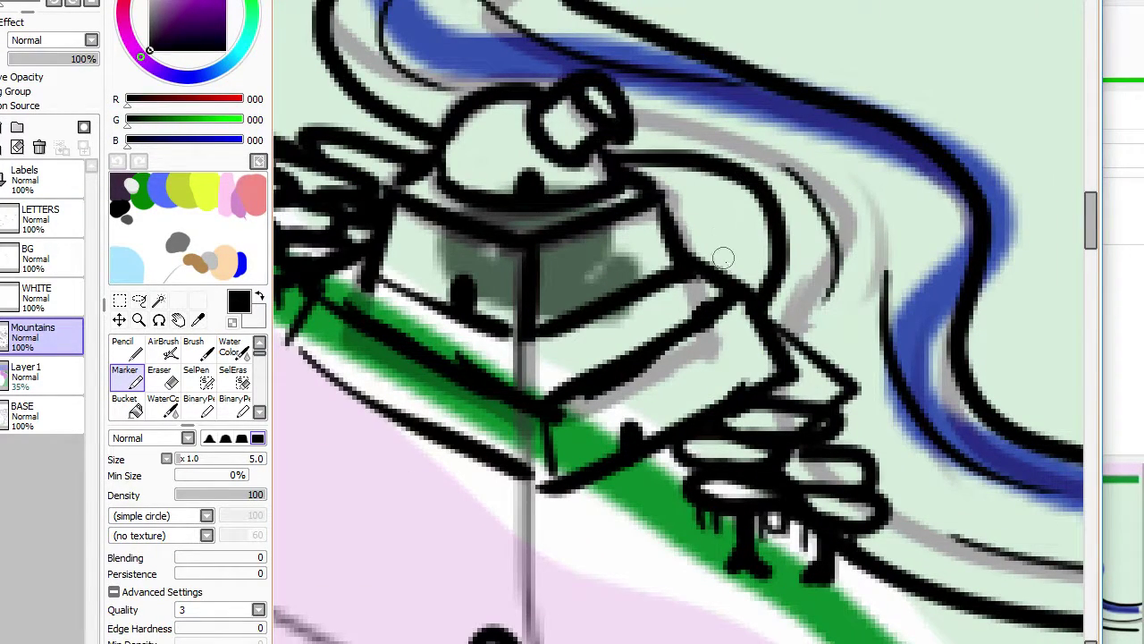
{"action": "mouse_move", "coordinate": [724, 258]}
{"action": "left_mouse_down"}
{"action": "mouse_move", "coordinate": [686, 251]}
{"action": "mouse_move", "coordinate": [765, 249]}
{"action": "mouse_move", "coordinate": [717, 252]}
{"action": "mouse_move", "coordinate": [715, 219]}
{"action": "mouse_move", "coordinate": [675, 208]}
{"action": "mouse_move", "coordinate": [724, 235]}
{"action": "mouse_move", "coordinate": [727, 217]}
{"action": "mouse_move", "coordinate": [762, 211]}
{"action": "mouse_move", "coordinate": [755, 242]}
{"action": "left_mouse_up"}
{"action": "left_click_drag", "start_coordinate": [654, 187], "coordinate": [715, 210]}
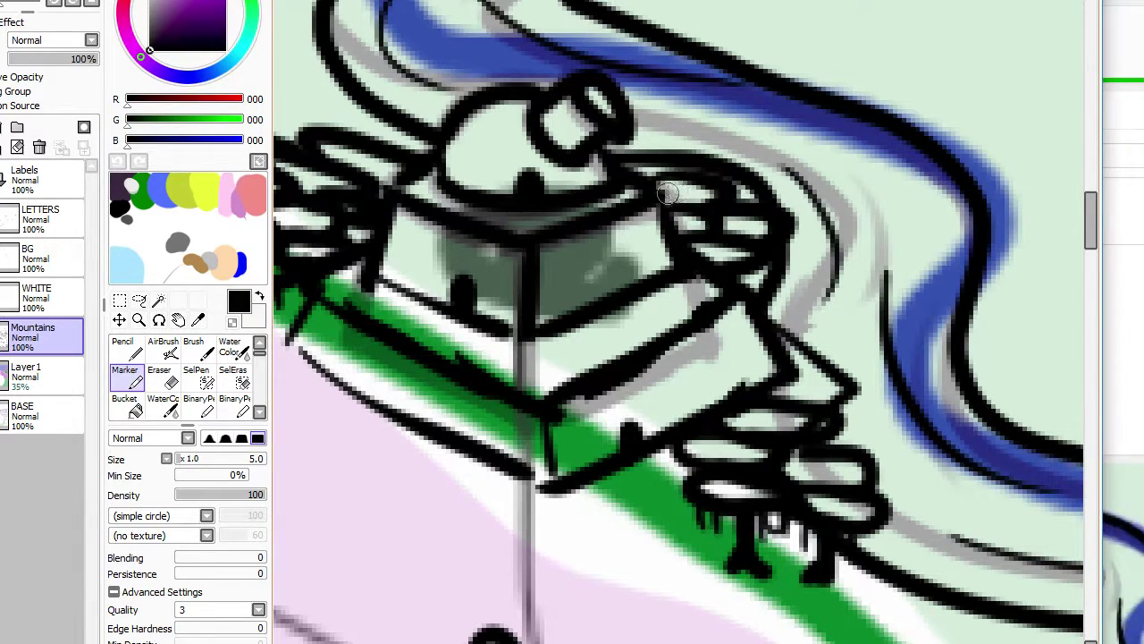
{"action": "left_click_drag", "start_coordinate": [660, 183], "coordinate": [718, 191]}
{"action": "scroll", "coordinate": [677, 178], "scroll_direction": "down", "scroll_amount": 5}
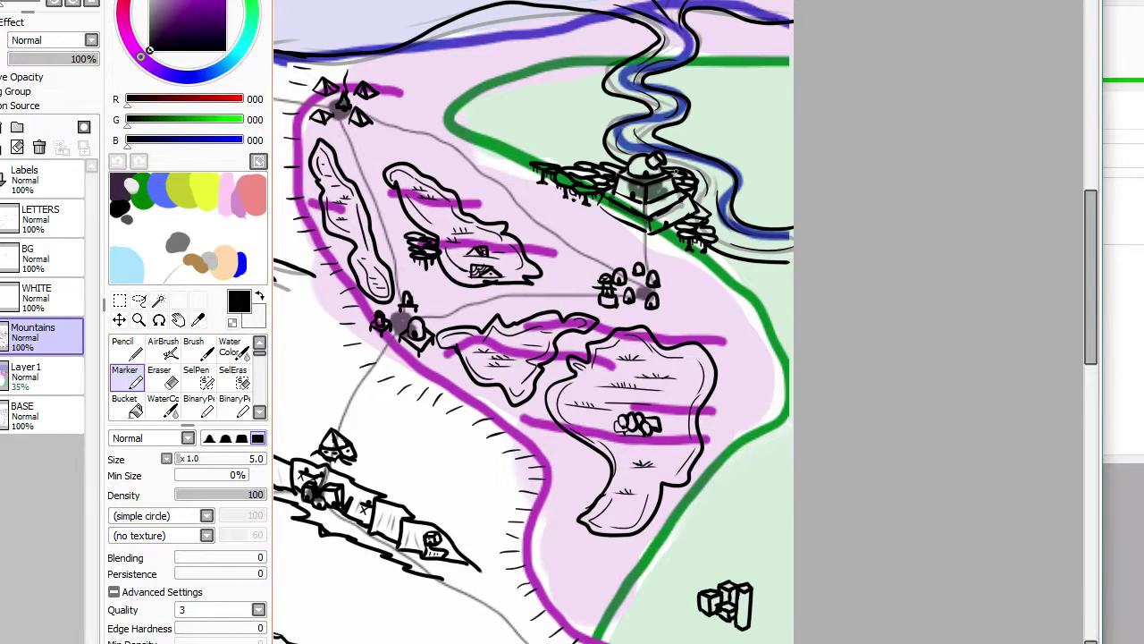
Step: Add overlapping rows of flat canopies along the northern edge of the swamp-tree cluster west of the temple
{"action": "scroll", "coordinate": [676, 172], "scroll_direction": "down", "scroll_amount": 1}
{"action": "scroll", "coordinate": [572, 76], "scroll_direction": "up", "scroll_amount": 3}
{"action": "scroll", "coordinate": [540, 329], "scroll_direction": "up", "scroll_amount": 2}
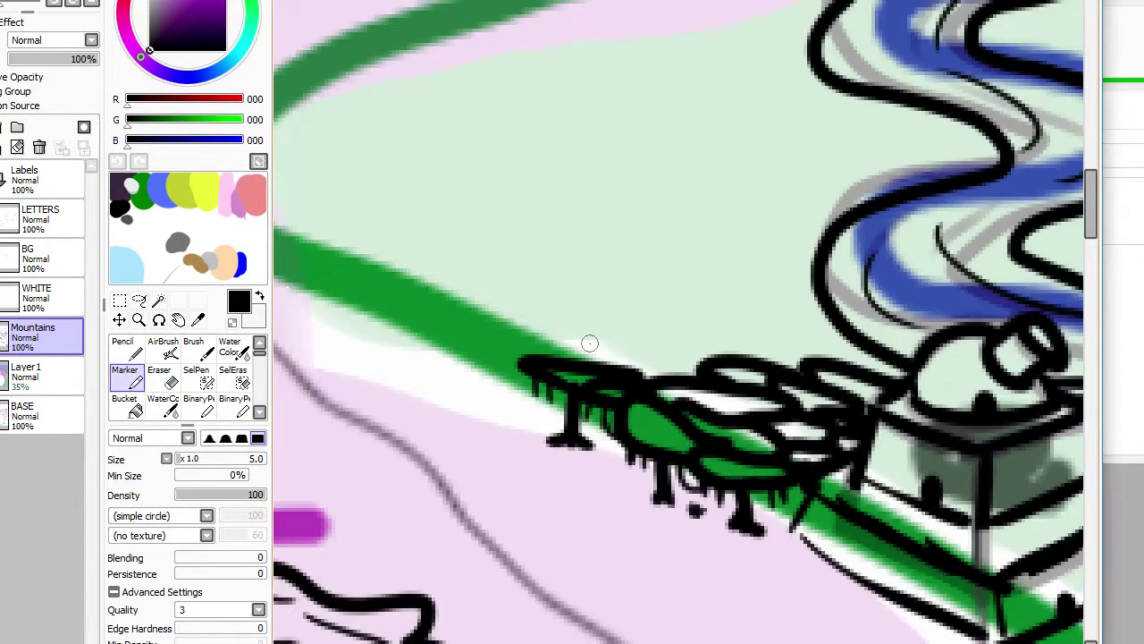
{"action": "scroll", "coordinate": [589, 343], "scroll_direction": "up", "scroll_amount": 1}
{"action": "mouse_move", "coordinate": [590, 364]}
{"action": "left_mouse_down"}
{"action": "mouse_move", "coordinate": [709, 379]}
{"action": "mouse_move", "coordinate": [786, 351]}
{"action": "mouse_move", "coordinate": [878, 354]}
{"action": "left_mouse_up"}
{"action": "mouse_move", "coordinate": [747, 327]}
{"action": "left_mouse_down"}
{"action": "mouse_move", "coordinate": [875, 336]}
{"action": "mouse_move", "coordinate": [887, 321]}
{"action": "mouse_move", "coordinate": [884, 352]}
{"action": "mouse_move", "coordinate": [901, 348]}
{"action": "mouse_move", "coordinate": [943, 369]}
{"action": "left_mouse_up"}
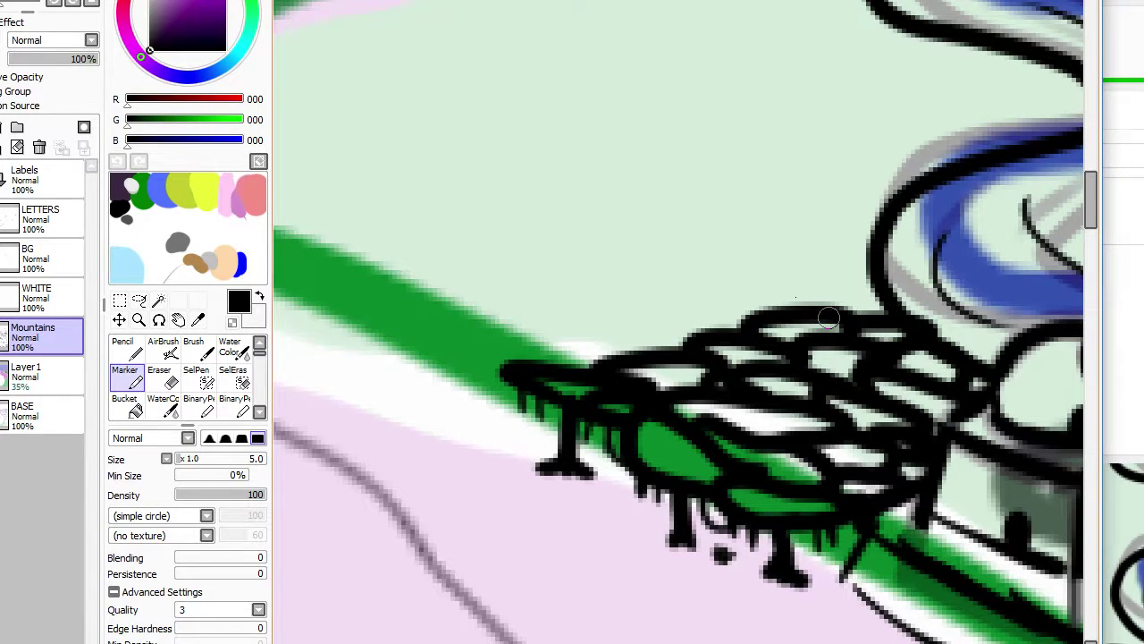
{"action": "scroll", "coordinate": [605, 297], "scroll_direction": "down", "scroll_amount": 4}
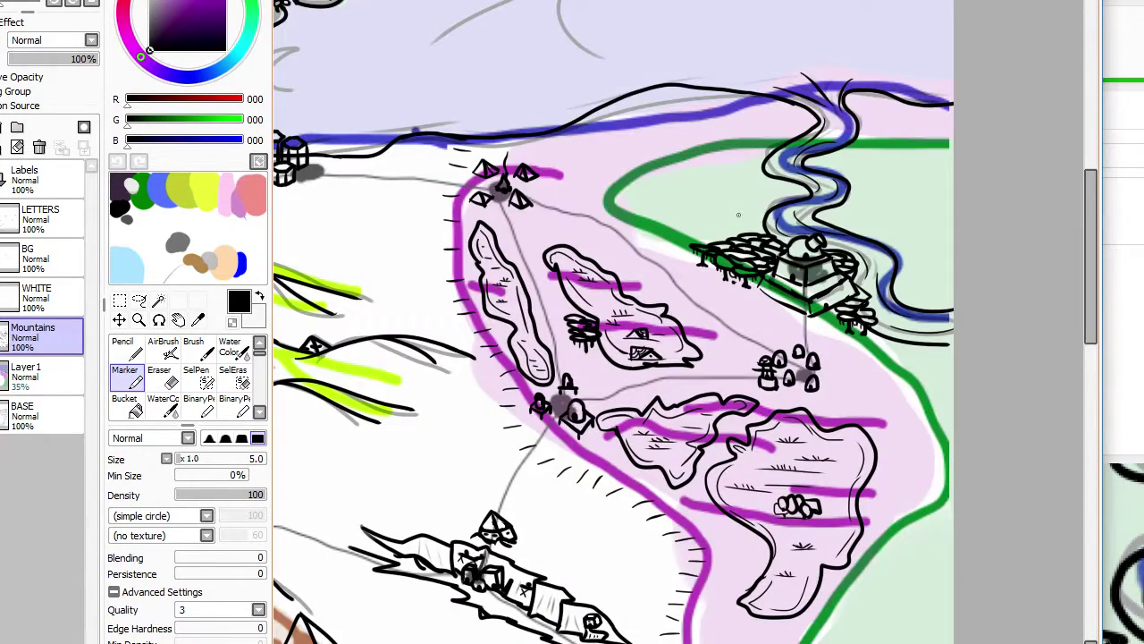
Step: Look over the whole map and its southern forests for areas that still need filling in
{"action": "scroll", "coordinate": [738, 214], "scroll_direction": "down", "scroll_amount": 4}
{"action": "scroll", "coordinate": [733, 197], "scroll_direction": "up", "scroll_amount": 6}
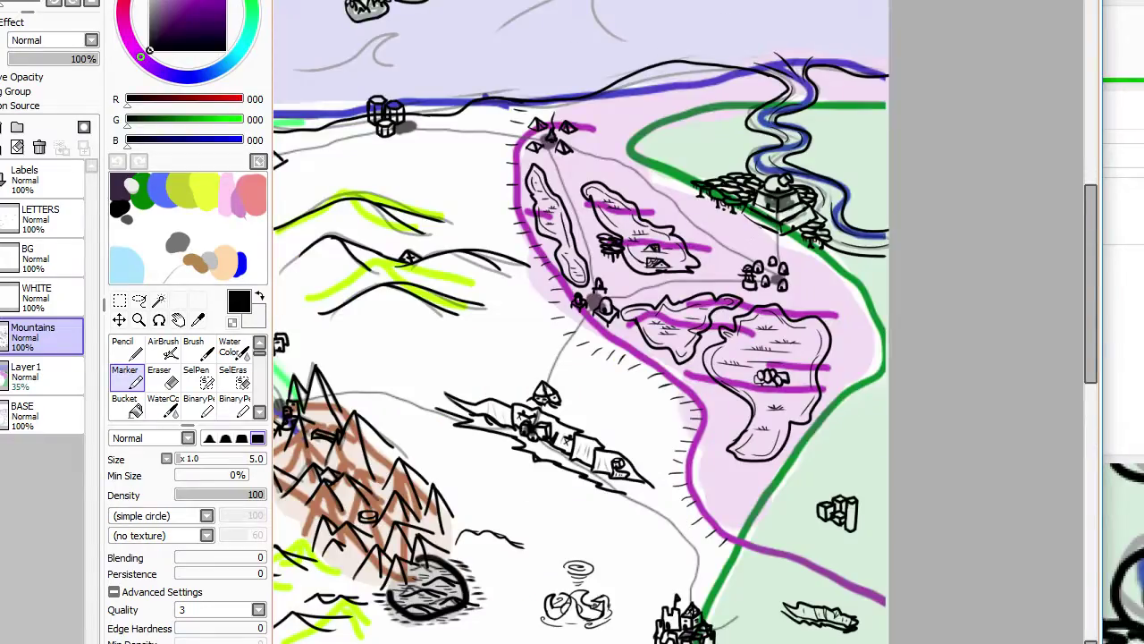
{"action": "scroll", "coordinate": [733, 197], "scroll_direction": "down", "scroll_amount": 5}
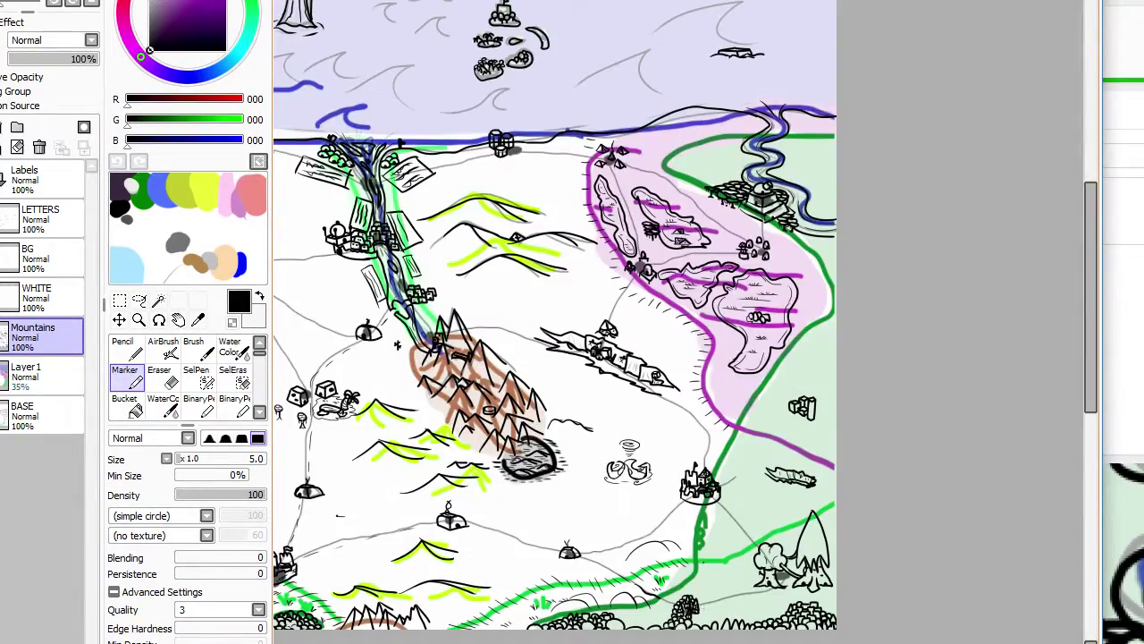
{"action": "scroll", "coordinate": [554, 357], "scroll_direction": "down", "scroll_amount": 3}
{"action": "scroll", "coordinate": [537, 304], "scroll_direction": "up", "scroll_amount": 8}
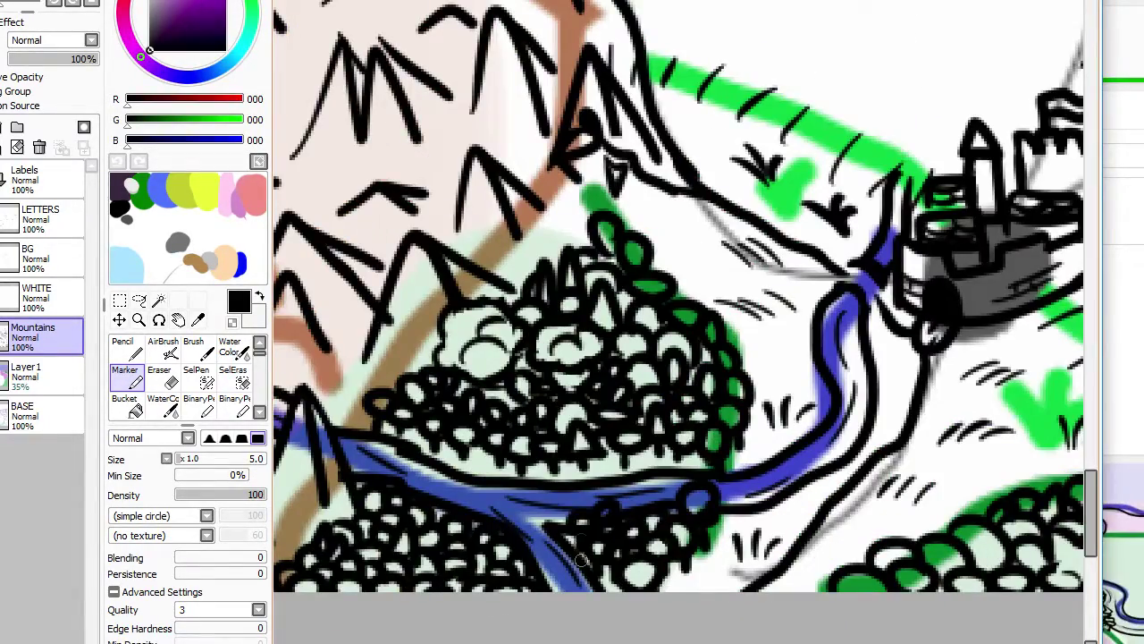
{"action": "scroll", "coordinate": [476, 445], "scroll_direction": "down", "scroll_amount": 4}
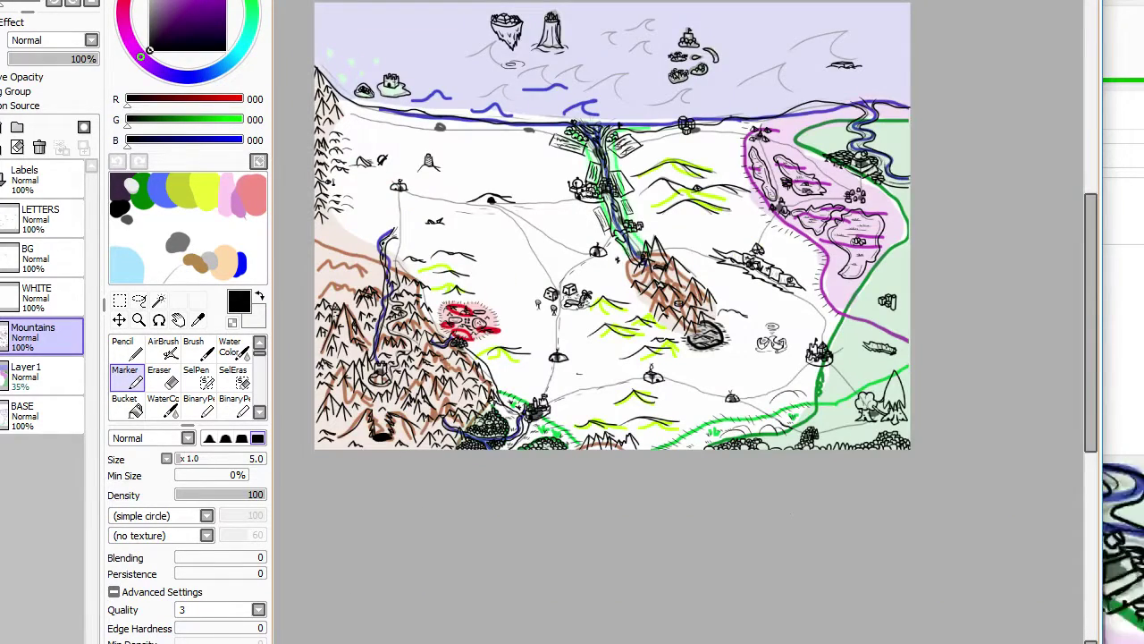
{"action": "scroll", "coordinate": [832, 514], "scroll_direction": "up", "scroll_amount": 4}
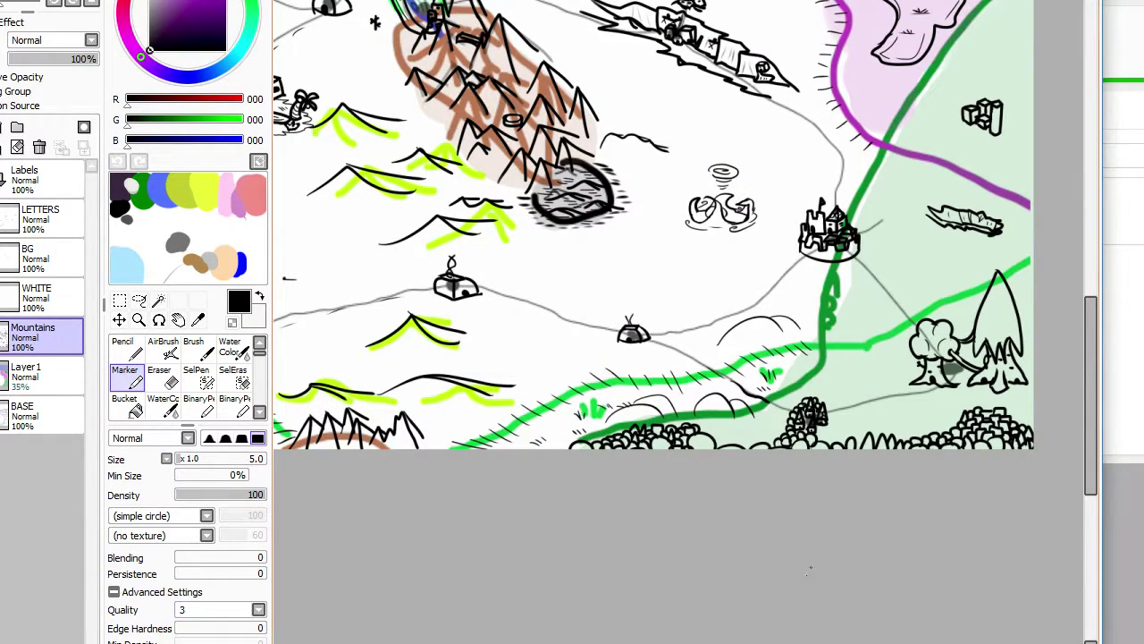
{"action": "scroll", "coordinate": [960, 516], "scroll_direction": "up", "scroll_amount": 3}
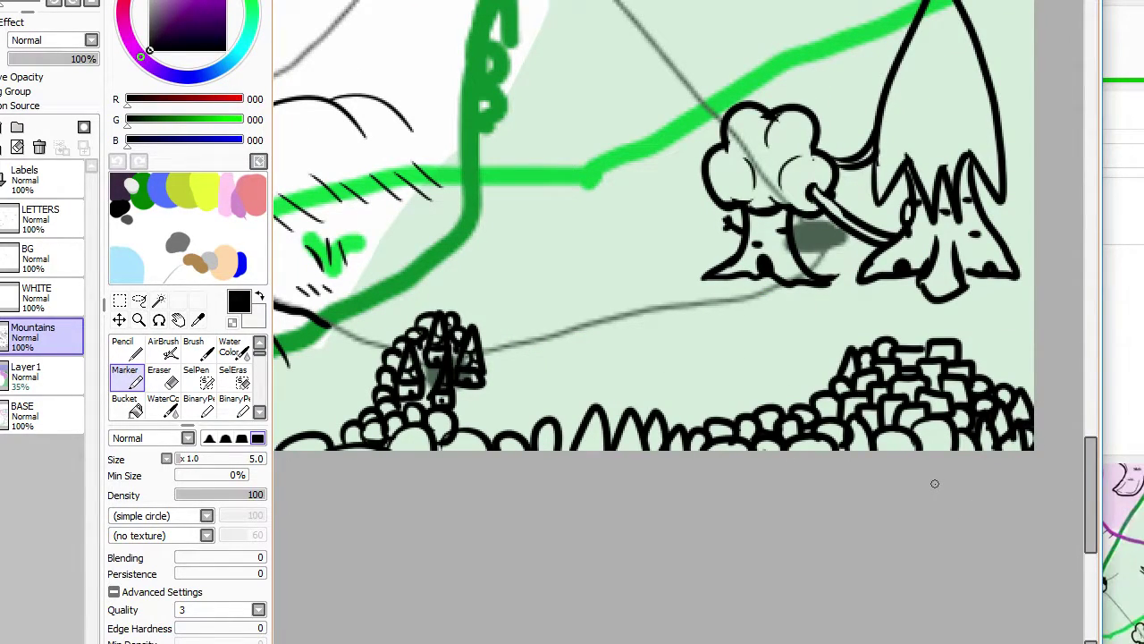
{"action": "scroll", "coordinate": [935, 484], "scroll_direction": "down", "scroll_amount": 3}
{"action": "scroll", "coordinate": [930, 474], "scroll_direction": "up", "scroll_amount": 4}
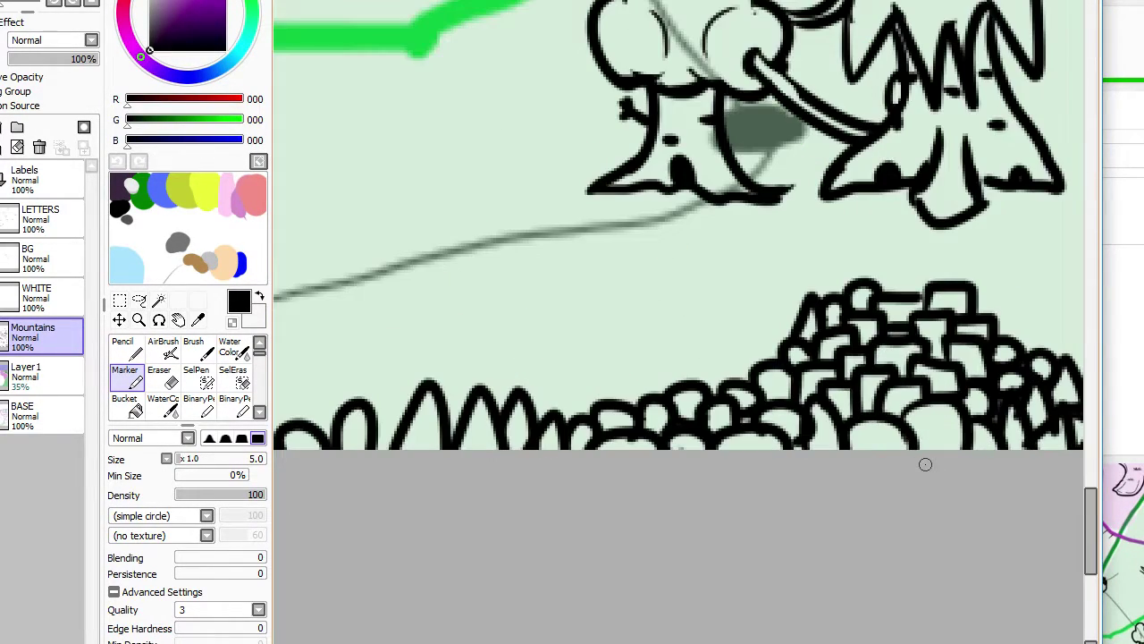
{"action": "scroll", "coordinate": [925, 464], "scroll_direction": "down", "scroll_amount": 1}
{"action": "scroll", "coordinate": [925, 464], "scroll_direction": "up", "scroll_amount": 2}
{"action": "scroll", "coordinate": [925, 464], "scroll_direction": "down", "scroll_amount": 5}
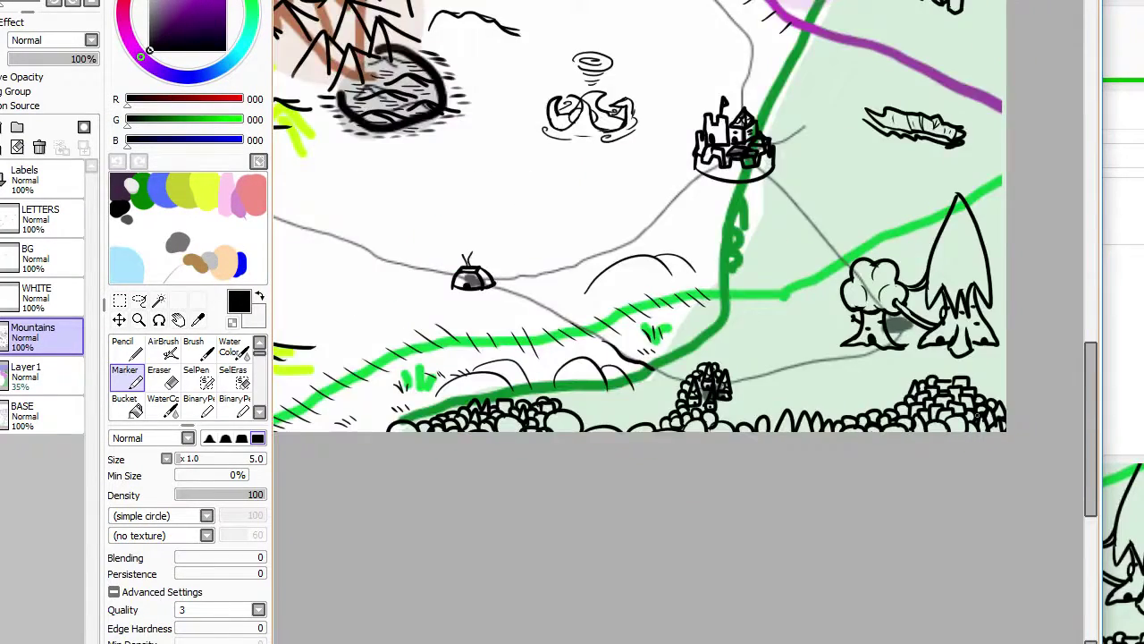
{"action": "scroll", "coordinate": [925, 464], "scroll_direction": "down", "scroll_amount": 2}
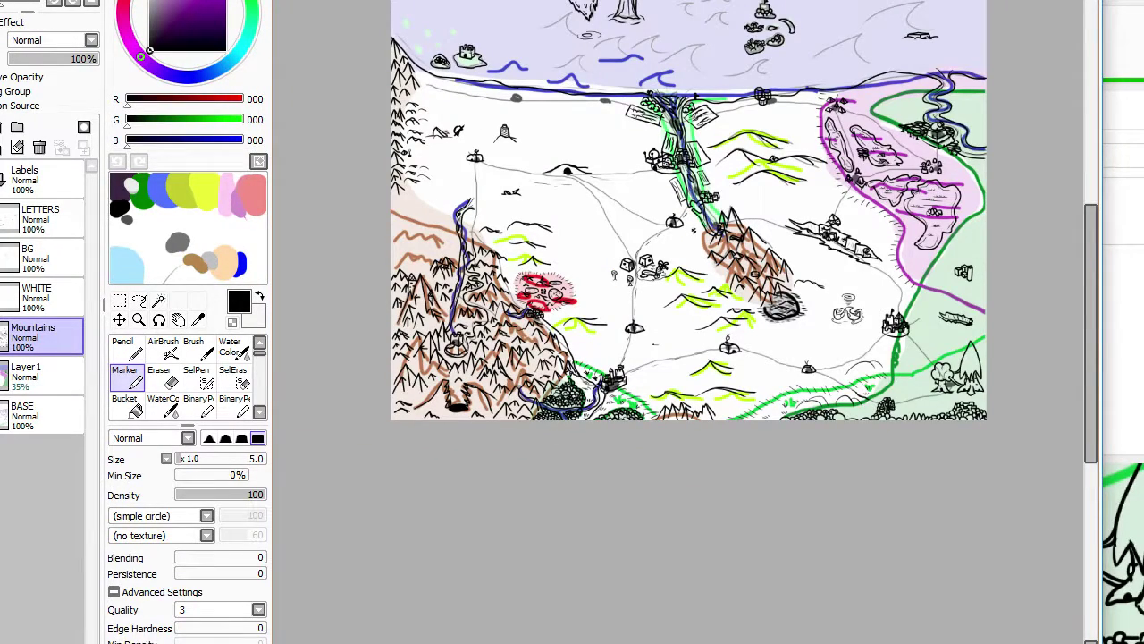
Step: Extend the forest in the map's southeastern corner northward with rows of rounded and pointed treetops reaching the eastern edge
{"action": "scroll", "coordinate": [967, 407], "scroll_direction": "up", "scroll_amount": 5}
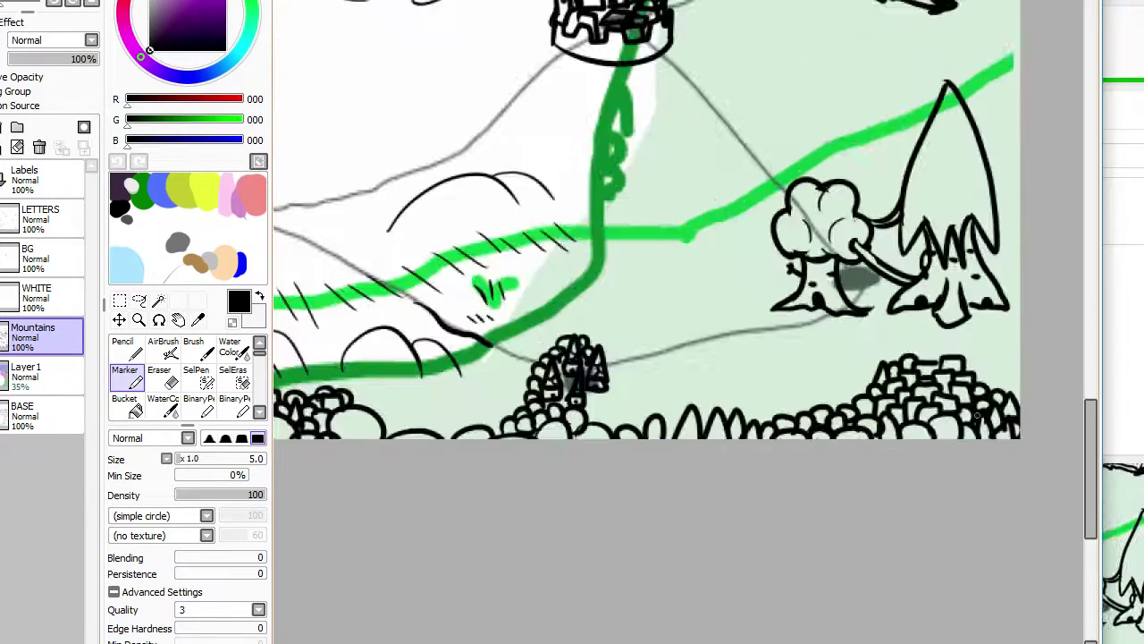
{"action": "scroll", "coordinate": [977, 414], "scroll_direction": "up", "scroll_amount": 2}
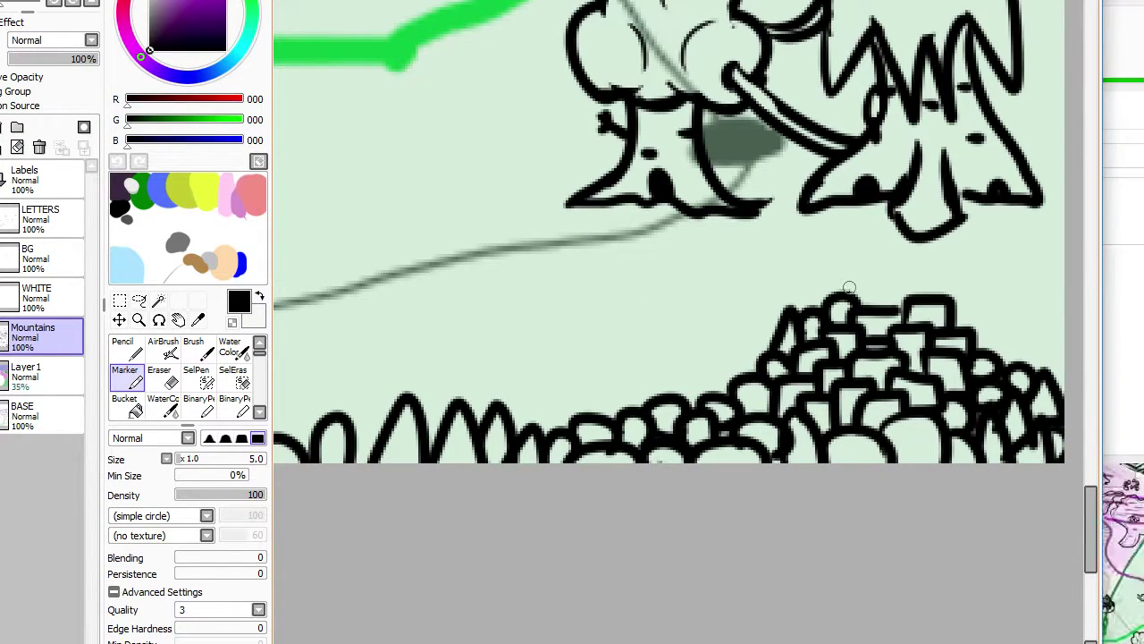
{"action": "mouse_move", "coordinate": [849, 287]}
{"action": "left_mouse_down"}
{"action": "mouse_move", "coordinate": [896, 297]}
{"action": "mouse_move", "coordinate": [902, 277]}
{"action": "mouse_move", "coordinate": [965, 295]}
{"action": "mouse_move", "coordinate": [958, 318]}
{"action": "mouse_move", "coordinate": [985, 318]}
{"action": "mouse_move", "coordinate": [991, 343]}
{"action": "mouse_move", "coordinate": [1065, 349]}
{"action": "mouse_move", "coordinate": [1055, 335]}
{"action": "mouse_move", "coordinate": [1005, 326]}
{"action": "mouse_move", "coordinate": [1039, 318]}
{"action": "mouse_move", "coordinate": [976, 313]}
{"action": "mouse_move", "coordinate": [1005, 317]}
{"action": "mouse_move", "coordinate": [1019, 302]}
{"action": "mouse_move", "coordinate": [1069, 317]}
{"action": "mouse_move", "coordinate": [1044, 296]}
{"action": "mouse_move", "coordinate": [1056, 283]}
{"action": "mouse_move", "coordinate": [1052, 295]}
{"action": "mouse_move", "coordinate": [986, 306]}
{"action": "mouse_move", "coordinate": [996, 265]}
{"action": "mouse_move", "coordinate": [1026, 300]}
{"action": "left_mouse_up"}
{"action": "mouse_move", "coordinate": [939, 294]}
{"action": "left_mouse_down"}
{"action": "mouse_move", "coordinate": [955, 259]}
{"action": "mouse_move", "coordinate": [974, 293]}
{"action": "mouse_move", "coordinate": [963, 278]}
{"action": "mouse_move", "coordinate": [998, 266]}
{"action": "mouse_move", "coordinate": [1071, 280]}
{"action": "left_mouse_up"}
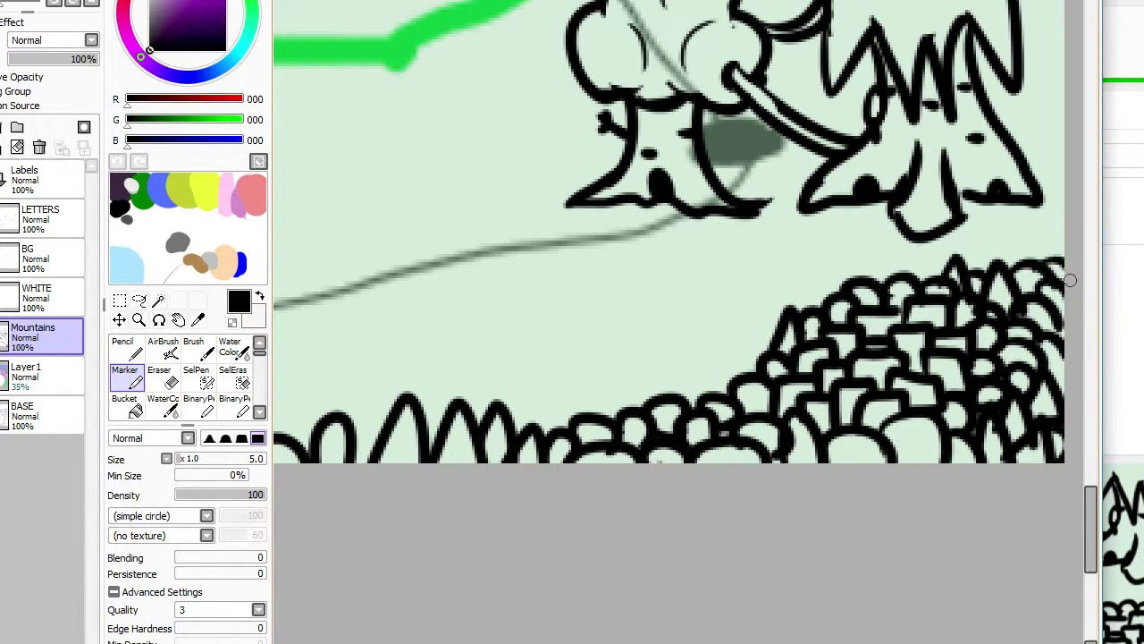
{"action": "scroll", "coordinate": [810, 266], "scroll_direction": "down", "scroll_amount": 3}
{"action": "scroll", "coordinate": [831, 285], "scroll_direction": "up", "scroll_amount": 3}
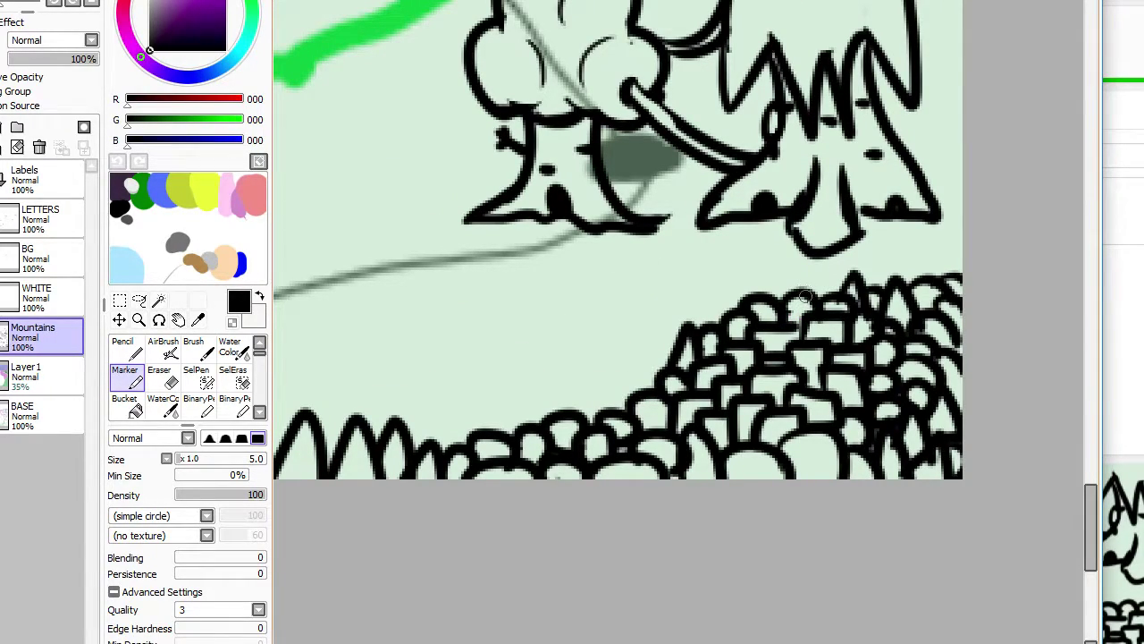
Step: Add rounded and pointed treetops atop the southeastern forest and along the southern edge between it and the three-spired cluster
{"action": "mouse_move", "coordinate": [805, 296]}
{"action": "left_mouse_down"}
{"action": "mouse_move", "coordinate": [820, 266]}
{"action": "mouse_move", "coordinate": [842, 298]}
{"action": "mouse_move", "coordinate": [780, 302]}
{"action": "mouse_move", "coordinate": [788, 279]}
{"action": "mouse_move", "coordinate": [837, 276]}
{"action": "mouse_move", "coordinate": [828, 280]}
{"action": "mouse_move", "coordinate": [893, 294]}
{"action": "mouse_move", "coordinate": [892, 267]}
{"action": "mouse_move", "coordinate": [945, 263]}
{"action": "left_mouse_up"}
{"action": "scroll", "coordinate": [805, 326], "scroll_direction": "down", "scroll_amount": 3}
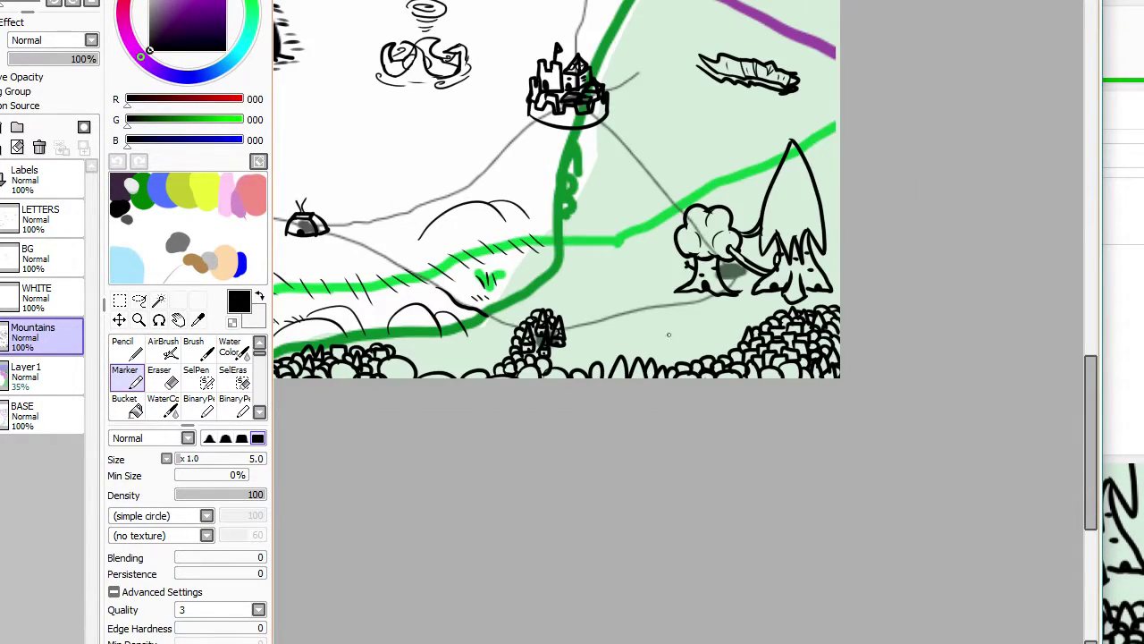
{"action": "scroll", "coordinate": [545, 363], "scroll_direction": "up", "scroll_amount": 4}
{"action": "mouse_move", "coordinate": [484, 386]}
{"action": "left_mouse_down"}
{"action": "mouse_move", "coordinate": [522, 412]}
{"action": "mouse_move", "coordinate": [531, 375]}
{"action": "mouse_move", "coordinate": [570, 405]}
{"action": "mouse_move", "coordinate": [570, 385]}
{"action": "mouse_move", "coordinate": [533, 380]}
{"action": "mouse_move", "coordinate": [506, 360]}
{"action": "mouse_move", "coordinate": [554, 360]}
{"action": "mouse_move", "coordinate": [561, 343]}
{"action": "mouse_move", "coordinate": [583, 384]}
{"action": "mouse_move", "coordinate": [598, 373]}
{"action": "mouse_move", "coordinate": [593, 403]}
{"action": "mouse_move", "coordinate": [623, 385]}
{"action": "mouse_move", "coordinate": [637, 399]}
{"action": "mouse_move", "coordinate": [646, 388]}
{"action": "mouse_move", "coordinate": [633, 391]}
{"action": "mouse_move", "coordinate": [678, 403]}
{"action": "mouse_move", "coordinate": [729, 393]}
{"action": "mouse_move", "coordinate": [704, 424]}
{"action": "left_mouse_up"}
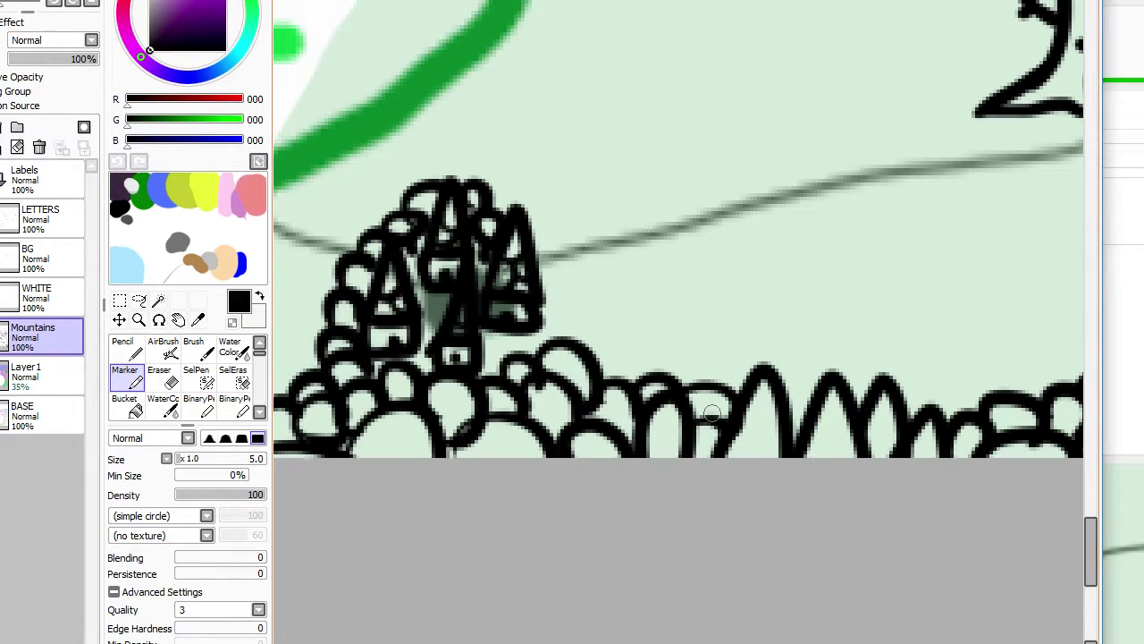
{"action": "left_click_drag", "start_coordinate": [721, 386], "coordinate": [668, 375]}
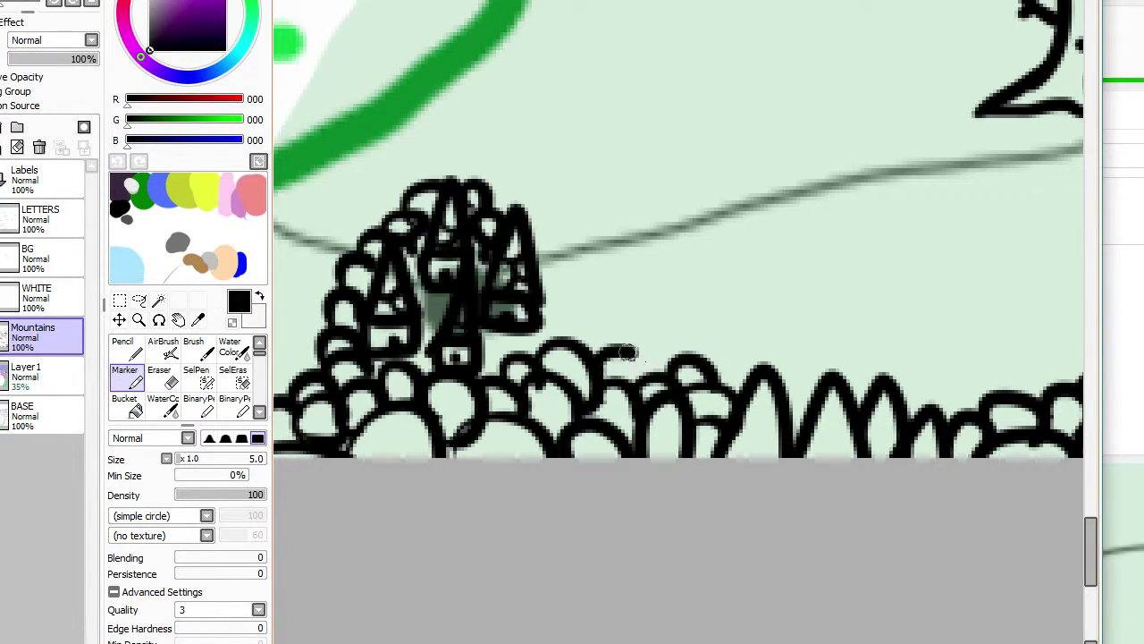
{"action": "mouse_move", "coordinate": [572, 342]}
{"action": "left_mouse_down"}
{"action": "mouse_move", "coordinate": [605, 337]}
{"action": "mouse_move", "coordinate": [660, 354]}
{"action": "mouse_move", "coordinate": [654, 339]}
{"action": "mouse_move", "coordinate": [641, 356]}
{"action": "mouse_move", "coordinate": [732, 355]}
{"action": "mouse_move", "coordinate": [765, 373]}
{"action": "mouse_move", "coordinate": [791, 355]}
{"action": "mouse_move", "coordinate": [816, 381]}
{"action": "mouse_move", "coordinate": [801, 392]}
{"action": "mouse_move", "coordinate": [813, 407]}
{"action": "mouse_move", "coordinate": [819, 387]}
{"action": "mouse_move", "coordinate": [842, 377]}
{"action": "mouse_move", "coordinate": [839, 389]}
{"action": "mouse_move", "coordinate": [873, 398]}
{"action": "left_mouse_up"}
{"action": "scroll", "coordinate": [873, 398], "scroll_direction": "down", "scroll_amount": 2}
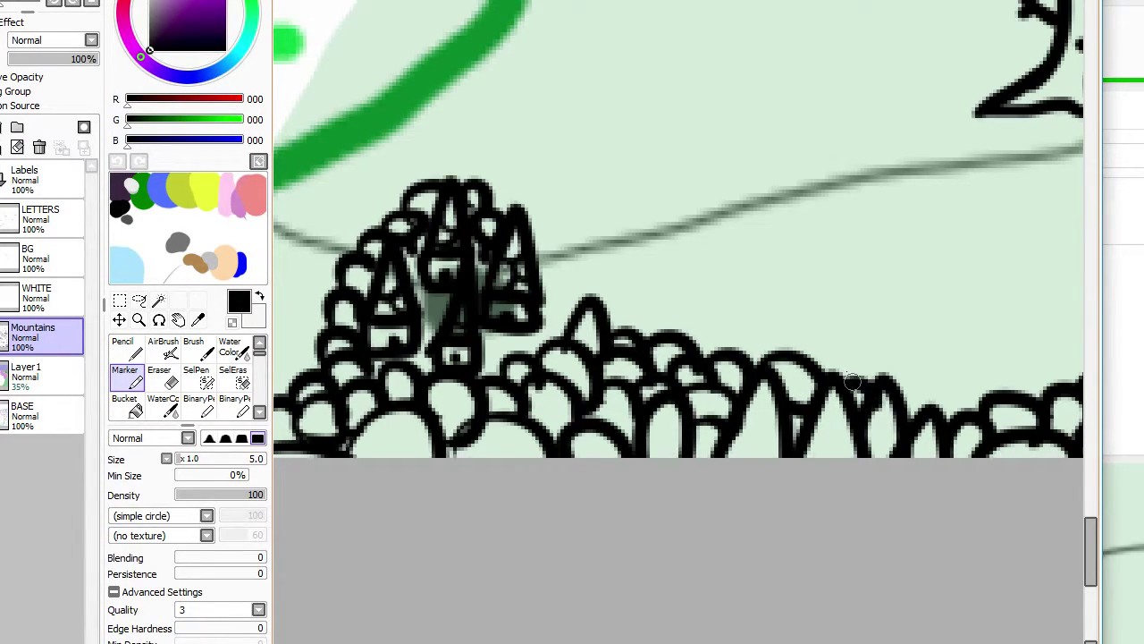
Step: Draw a small row of trees with visible trunks above a tiny oval pond, just north of the southern forest edge
{"action": "scroll", "coordinate": [960, 562], "scroll_direction": "down", "scroll_amount": 3}
{"action": "scroll", "coordinate": [1077, 568], "scroll_direction": "up", "scroll_amount": 3}
{"action": "scroll", "coordinate": [658, 251], "scroll_direction": "up", "scroll_amount": 2}
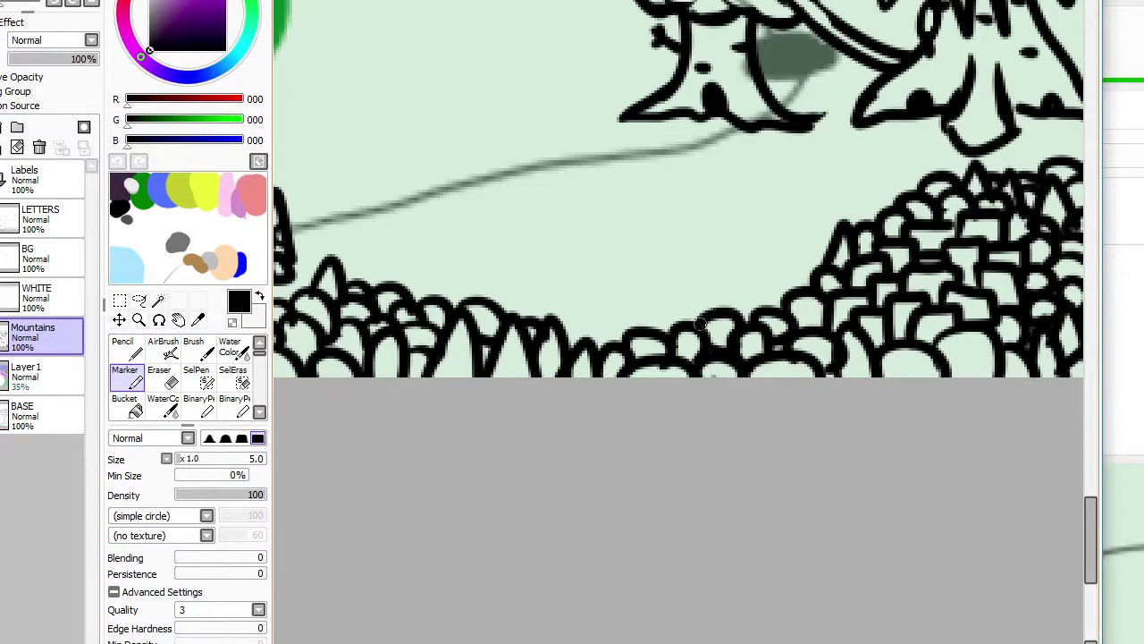
{"action": "left_click_drag", "start_coordinate": [660, 248], "coordinate": [670, 281]}
{"action": "key", "text": "ctrl+z"}
{"action": "mouse_move", "coordinate": [672, 227]}
{"action": "left_mouse_down"}
{"action": "mouse_move", "coordinate": [674, 266]}
{"action": "mouse_move", "coordinate": [736, 274]}
{"action": "mouse_move", "coordinate": [740, 309]}
{"action": "mouse_move", "coordinate": [765, 279]}
{"action": "left_mouse_up"}
{"action": "mouse_move", "coordinate": [686, 225]}
{"action": "left_mouse_down"}
{"action": "mouse_move", "coordinate": [677, 231]}
{"action": "mouse_move", "coordinate": [704, 246]}
{"action": "left_mouse_up"}
{"action": "key", "text": "ctrl+z"}
{"action": "left_click_drag", "start_coordinate": [701, 234], "coordinate": [701, 267]}
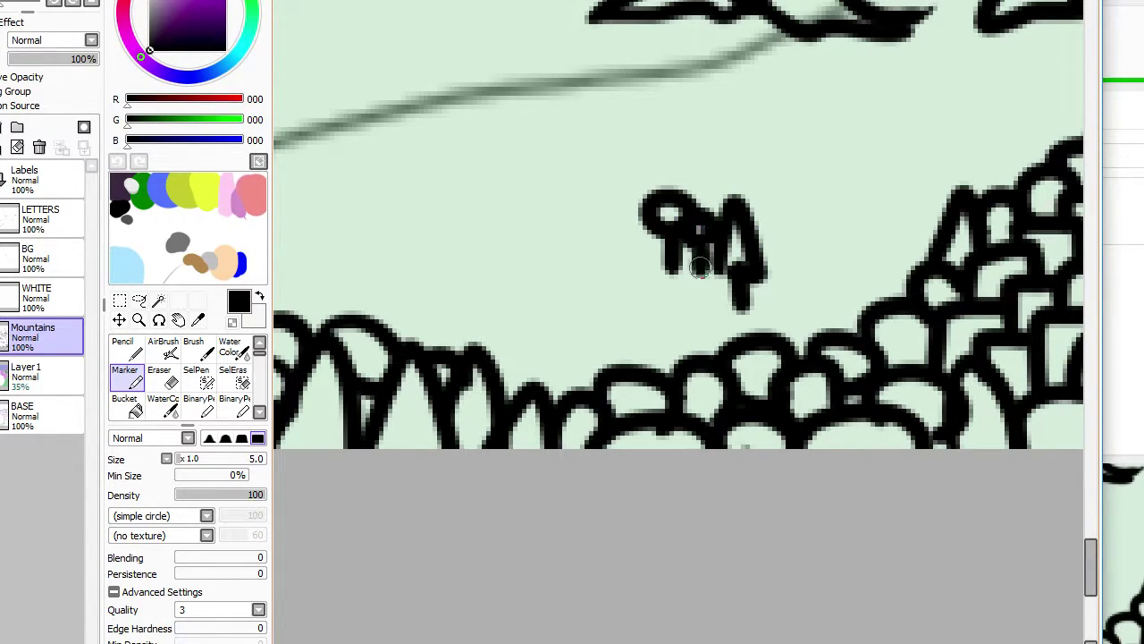
{"action": "mouse_move", "coordinate": [698, 322]}
{"action": "left_mouse_down"}
{"action": "mouse_move", "coordinate": [629, 332]}
{"action": "mouse_move", "coordinate": [669, 291]}
{"action": "mouse_move", "coordinate": [712, 309]}
{"action": "mouse_move", "coordinate": [665, 315]}
{"action": "left_mouse_up"}
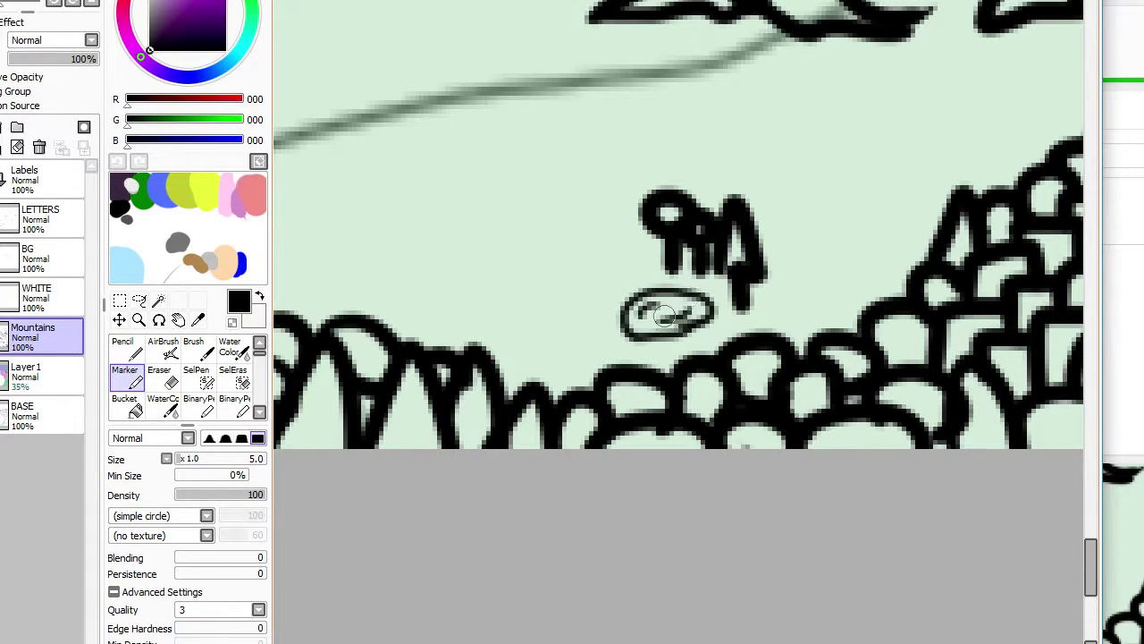
Step: Surround the pond's southern and western sides with small rounded treetops joining the forest edge to the trees above
{"action": "left_click_drag", "start_coordinate": [629, 362], "coordinate": [727, 348]}
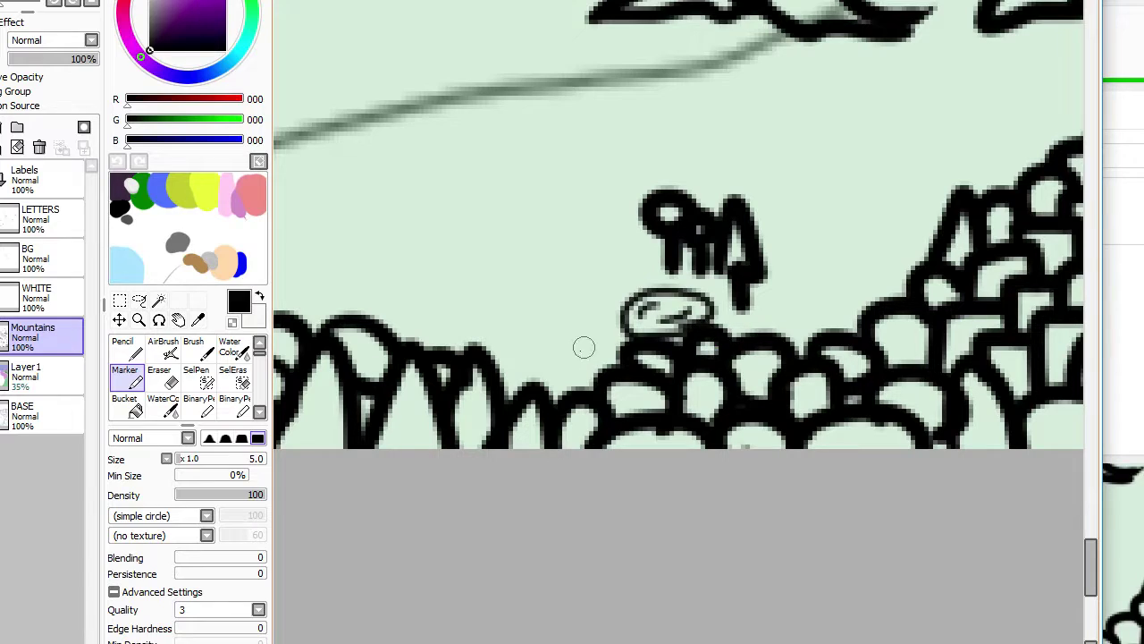
{"action": "mouse_move", "coordinate": [561, 386]}
{"action": "left_mouse_down"}
{"action": "mouse_move", "coordinate": [561, 370]}
{"action": "mouse_move", "coordinate": [607, 368]}
{"action": "left_mouse_up"}
{"action": "mouse_move", "coordinate": [509, 392]}
{"action": "left_mouse_down"}
{"action": "mouse_move", "coordinate": [538, 385]}
{"action": "mouse_move", "coordinate": [550, 340]}
{"action": "mouse_move", "coordinate": [535, 330]}
{"action": "mouse_move", "coordinate": [567, 346]}
{"action": "mouse_move", "coordinate": [574, 321]}
{"action": "mouse_move", "coordinate": [568, 328]}
{"action": "mouse_move", "coordinate": [592, 349]}
{"action": "mouse_move", "coordinate": [576, 311]}
{"action": "left_mouse_up"}
{"action": "mouse_move", "coordinate": [605, 260]}
{"action": "left_mouse_down"}
{"action": "mouse_move", "coordinate": [577, 265]}
{"action": "mouse_move", "coordinate": [592, 276]}
{"action": "mouse_move", "coordinate": [614, 219]}
{"action": "mouse_move", "coordinate": [632, 258]}
{"action": "mouse_move", "coordinate": [647, 241]}
{"action": "mouse_move", "coordinate": [636, 269]}
{"action": "left_mouse_up"}
{"action": "key", "text": "ctrl+z"}
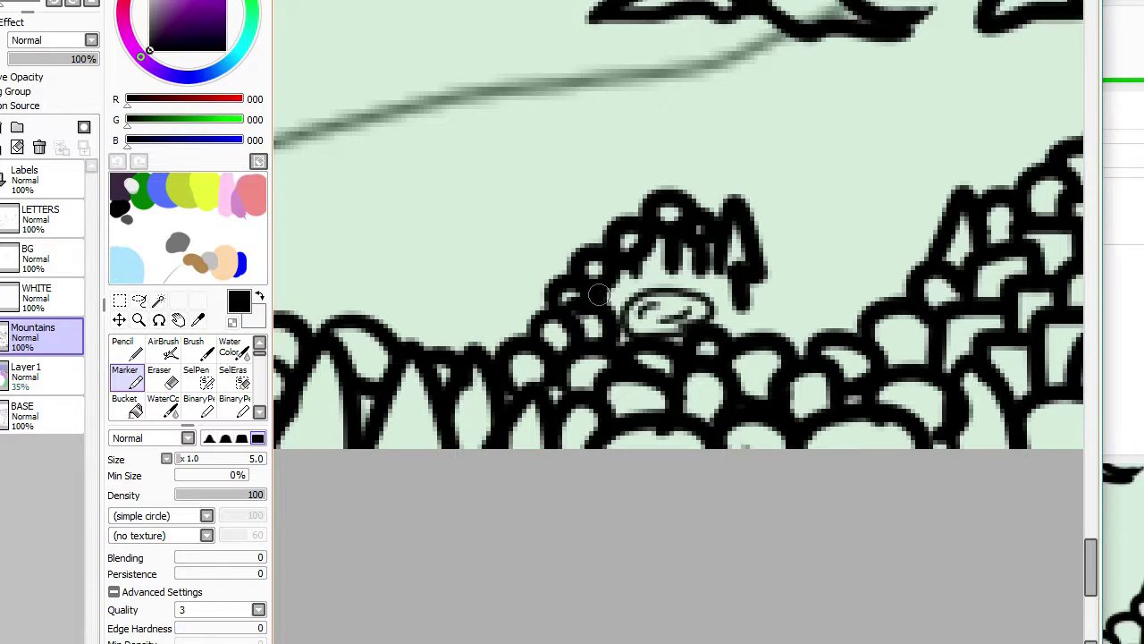
{"action": "scroll", "coordinate": [617, 280], "scroll_direction": "down", "scroll_amount": 4}
{"action": "scroll", "coordinate": [650, 282], "scroll_direction": "up", "scroll_amount": 4}
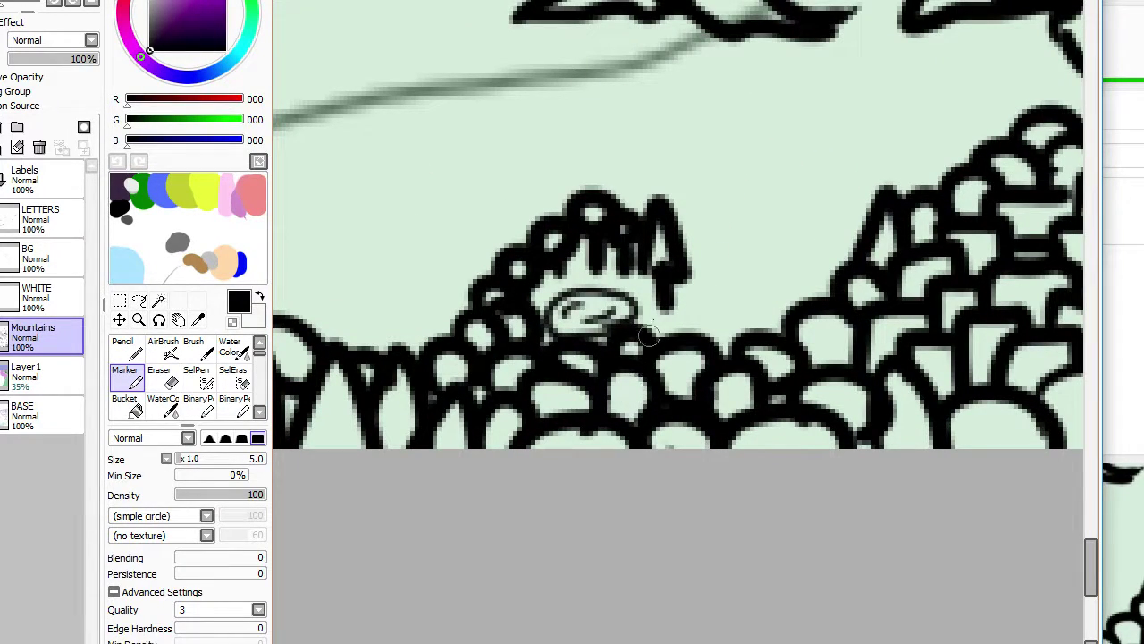
Step: Fill the gap between the pond and the southeastern forest with rows of rounded treetops
{"action": "mouse_move", "coordinate": [650, 335]}
{"action": "left_mouse_down"}
{"action": "mouse_move", "coordinate": [680, 339]}
{"action": "mouse_move", "coordinate": [708, 327]}
{"action": "mouse_move", "coordinate": [695, 318]}
{"action": "mouse_move", "coordinate": [740, 331]}
{"action": "mouse_move", "coordinate": [752, 320]}
{"action": "mouse_move", "coordinate": [738, 307]}
{"action": "mouse_move", "coordinate": [790, 313]}
{"action": "left_mouse_up"}
{"action": "mouse_move", "coordinate": [683, 279]}
{"action": "left_mouse_down"}
{"action": "mouse_move", "coordinate": [720, 285]}
{"action": "mouse_move", "coordinate": [703, 261]}
{"action": "mouse_move", "coordinate": [719, 283]}
{"action": "mouse_move", "coordinate": [787, 268]}
{"action": "mouse_move", "coordinate": [762, 281]}
{"action": "mouse_move", "coordinate": [809, 299]}
{"action": "mouse_move", "coordinate": [815, 266]}
{"action": "mouse_move", "coordinate": [835, 249]}
{"action": "mouse_move", "coordinate": [817, 259]}
{"action": "mouse_move", "coordinate": [828, 267]}
{"action": "mouse_move", "coordinate": [787, 244]}
{"action": "mouse_move", "coordinate": [725, 255]}
{"action": "mouse_move", "coordinate": [752, 262]}
{"action": "mouse_move", "coordinate": [718, 232]}
{"action": "left_mouse_up"}
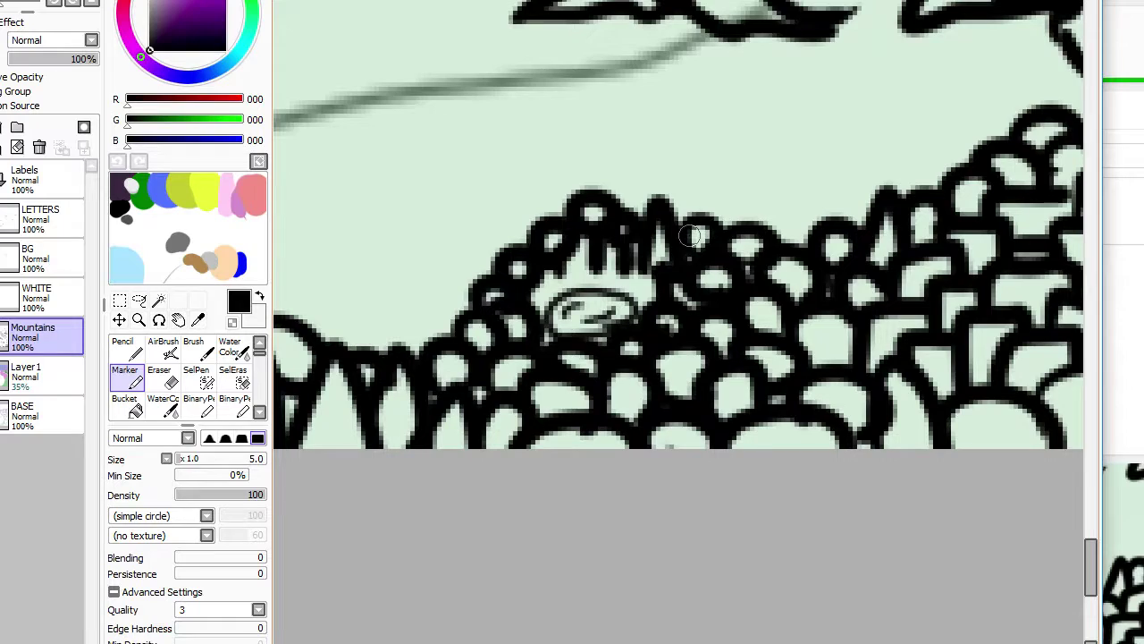
{"action": "scroll", "coordinate": [706, 230], "scroll_direction": "down", "scroll_amount": 5}
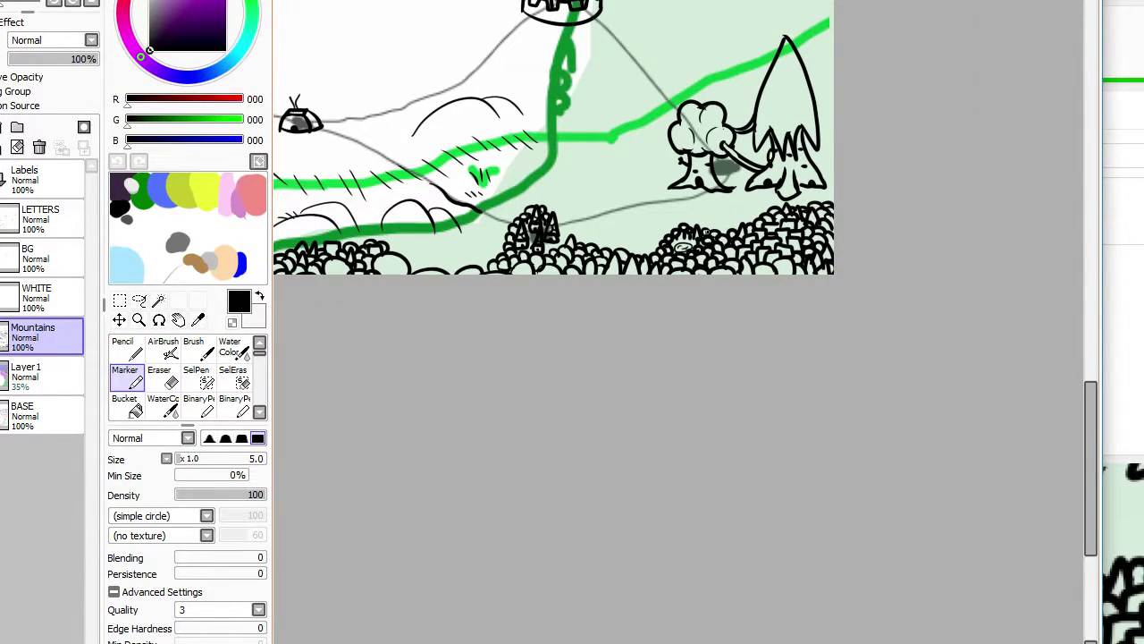
Step: Extend the forest northward above the pond clearing with overlapping rounded treetops and one pointed tree
{"action": "scroll", "coordinate": [726, 213], "scroll_direction": "up", "scroll_amount": 3}
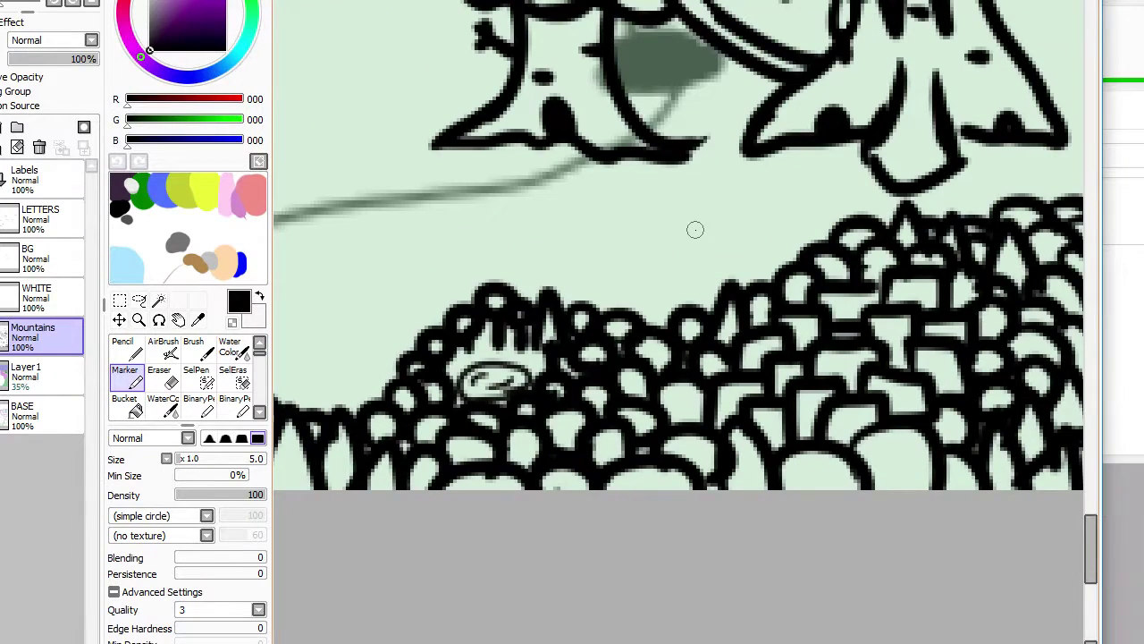
{"action": "mouse_move", "coordinate": [637, 299]}
{"action": "left_mouse_down"}
{"action": "mouse_move", "coordinate": [667, 322]}
{"action": "mouse_move", "coordinate": [689, 295]}
{"action": "mouse_move", "coordinate": [684, 312]}
{"action": "mouse_move", "coordinate": [718, 303]}
{"action": "mouse_move", "coordinate": [729, 260]}
{"action": "mouse_move", "coordinate": [761, 269]}
{"action": "mouse_move", "coordinate": [782, 263]}
{"action": "mouse_move", "coordinate": [773, 243]}
{"action": "mouse_move", "coordinate": [811, 251]}
{"action": "left_mouse_up"}
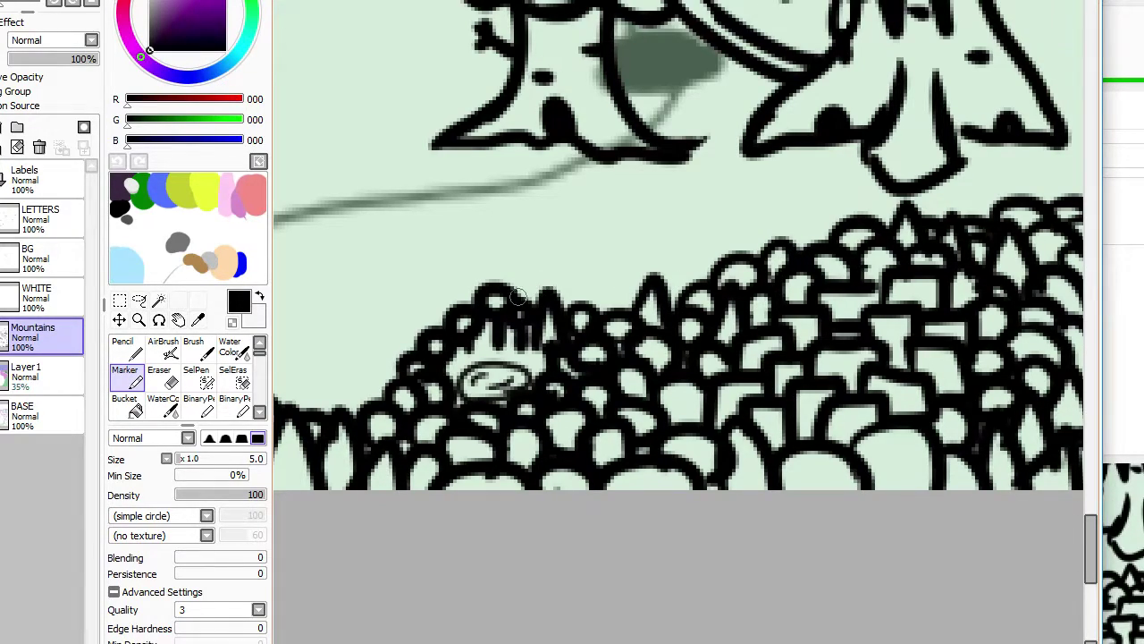
{"action": "mouse_move", "coordinate": [518, 296]}
{"action": "left_mouse_down"}
{"action": "mouse_move", "coordinate": [571, 305]}
{"action": "mouse_move", "coordinate": [607, 295]}
{"action": "mouse_move", "coordinate": [619, 315]}
{"action": "mouse_move", "coordinate": [627, 290]}
{"action": "mouse_move", "coordinate": [666, 278]}
{"action": "mouse_move", "coordinate": [643, 282]}
{"action": "mouse_move", "coordinate": [625, 266]}
{"action": "mouse_move", "coordinate": [664, 284]}
{"action": "mouse_move", "coordinate": [627, 268]}
{"action": "mouse_move", "coordinate": [577, 282]}
{"action": "mouse_move", "coordinate": [600, 270]}
{"action": "mouse_move", "coordinate": [554, 261]}
{"action": "mouse_move", "coordinate": [533, 272]}
{"action": "mouse_move", "coordinate": [574, 262]}
{"action": "left_mouse_up"}
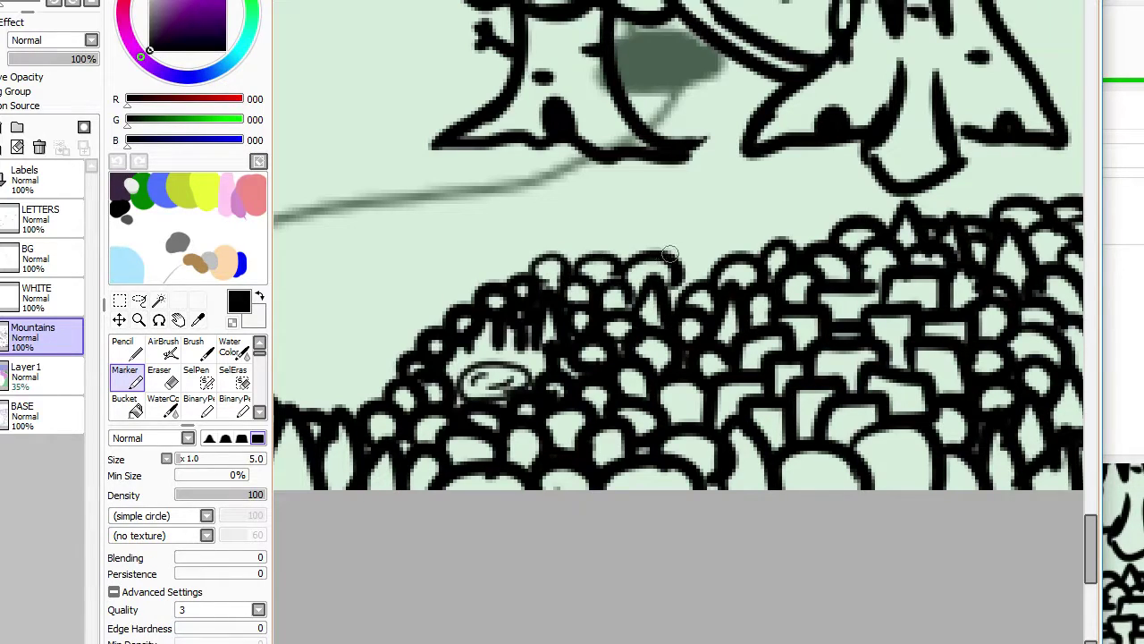
{"action": "mouse_move", "coordinate": [672, 256]}
{"action": "left_mouse_down"}
{"action": "mouse_move", "coordinate": [714, 245]}
{"action": "mouse_move", "coordinate": [719, 223]}
{"action": "mouse_move", "coordinate": [722, 240]}
{"action": "mouse_move", "coordinate": [688, 259]}
{"action": "left_mouse_up"}
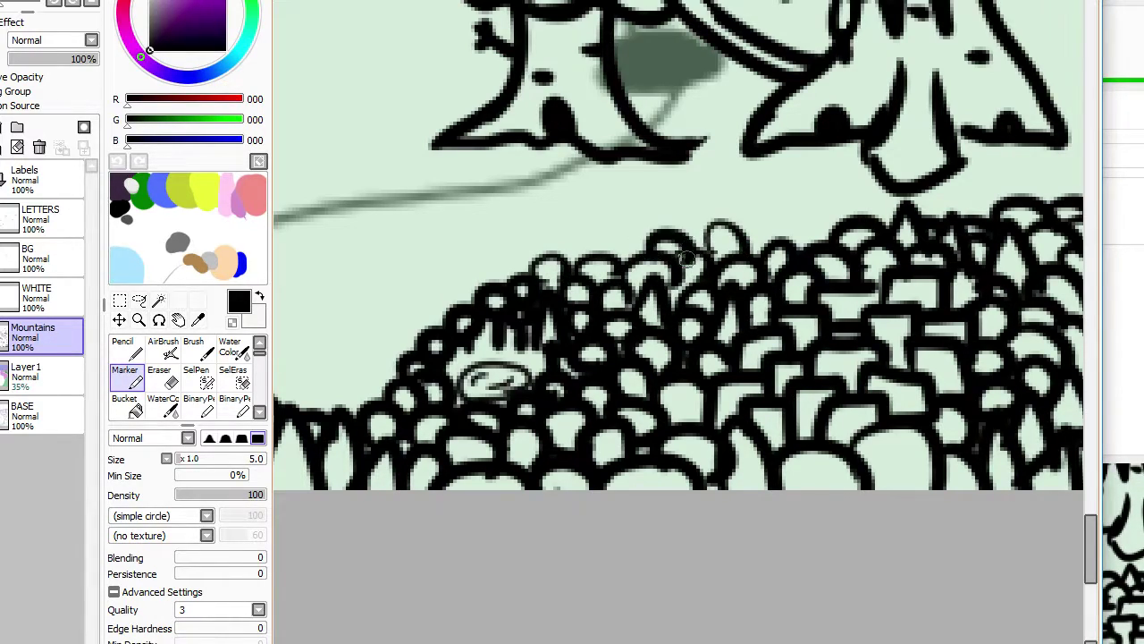
{"action": "left_click_drag", "start_coordinate": [608, 260], "coordinate": [642, 254]}
Step: Look over the map and the purple eastern swamp for areas that still need details
{"action": "scroll", "coordinate": [603, 220], "scroll_direction": "down", "scroll_amount": 5}
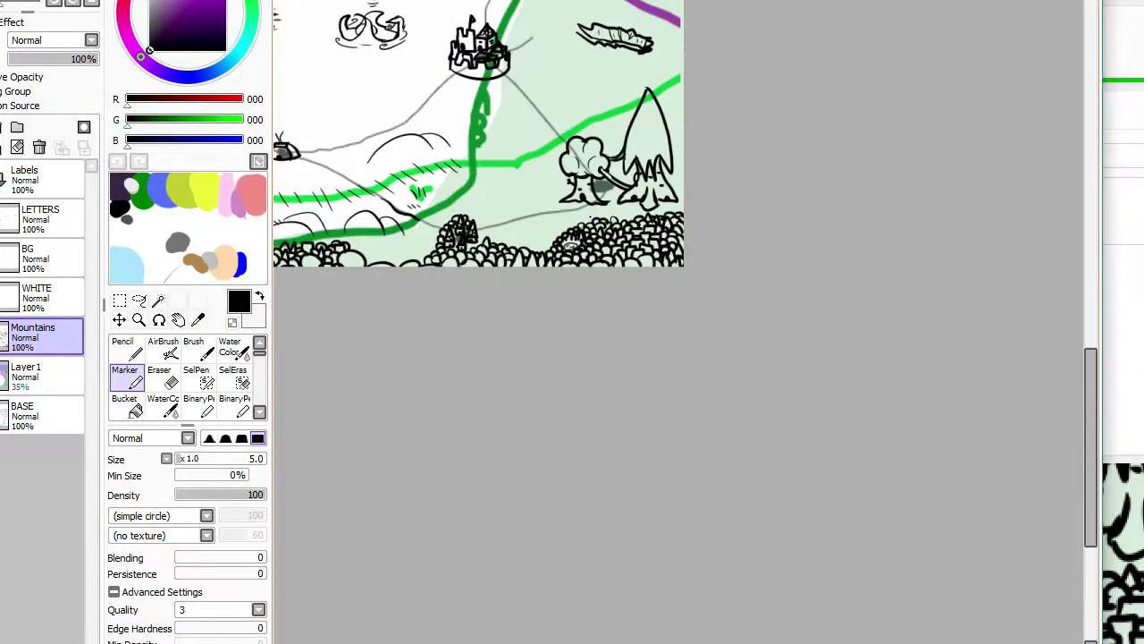
{"action": "scroll", "coordinate": [478, 134], "scroll_direction": "down", "scroll_amount": 3}
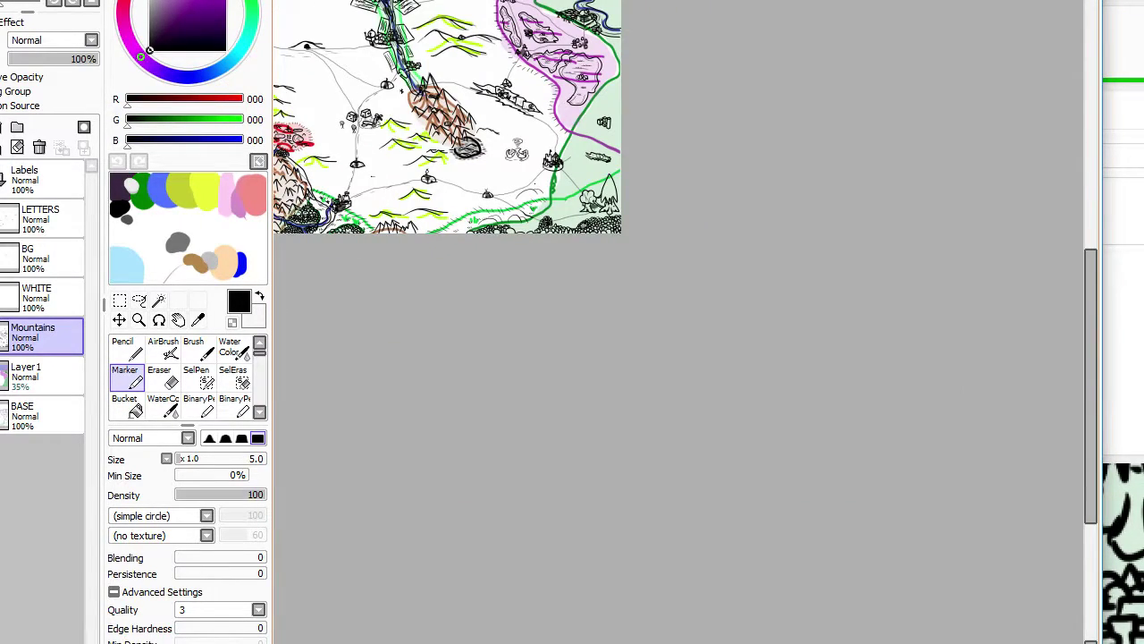
{"action": "scroll", "coordinate": [535, 183], "scroll_direction": "up", "scroll_amount": 1}
{"action": "scroll", "coordinate": [532, 185], "scroll_direction": "down", "scroll_amount": 3}
{"action": "scroll", "coordinate": [542, 183], "scroll_direction": "up", "scroll_amount": 6}
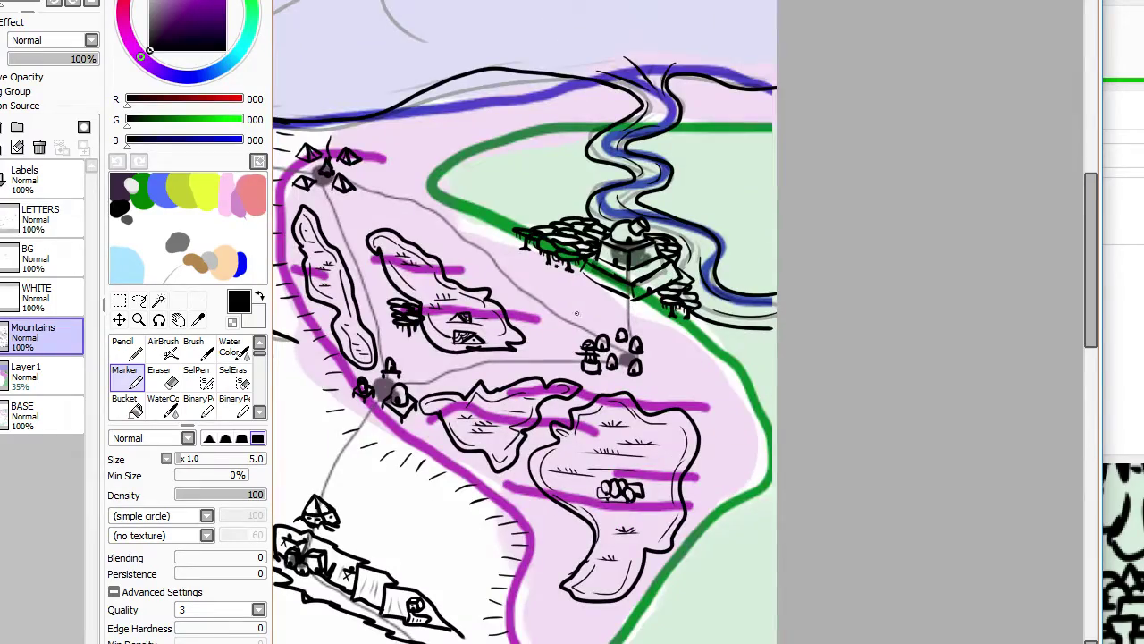
{"action": "scroll", "coordinate": [577, 304], "scroll_direction": "up", "scroll_amount": 2}
{"action": "scroll", "coordinate": [581, 322], "scroll_direction": "down", "scroll_amount": 4}
{"action": "scroll", "coordinate": [592, 426], "scroll_direction": "up", "scroll_amount": 7}
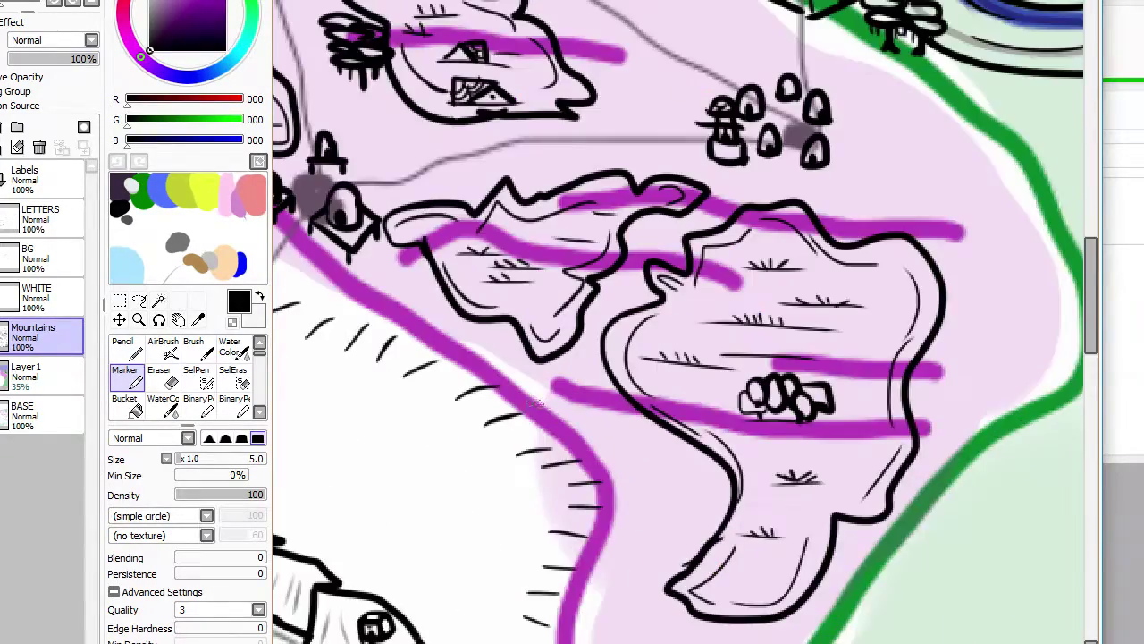
{"action": "scroll", "coordinate": [592, 426], "scroll_direction": "down", "scroll_amount": 4}
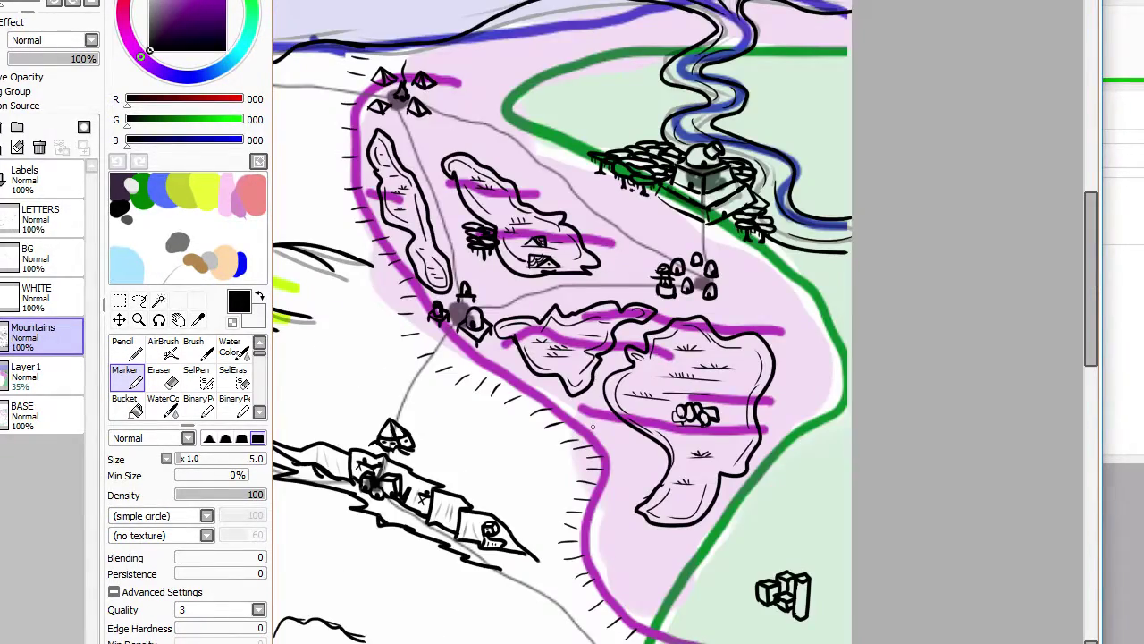
Step: Draw a small lumpy bush and a thick grass tuft in the open ground west of the largest swamp pool
{"action": "scroll", "coordinate": [593, 427], "scroll_direction": "up", "scroll_amount": 5}
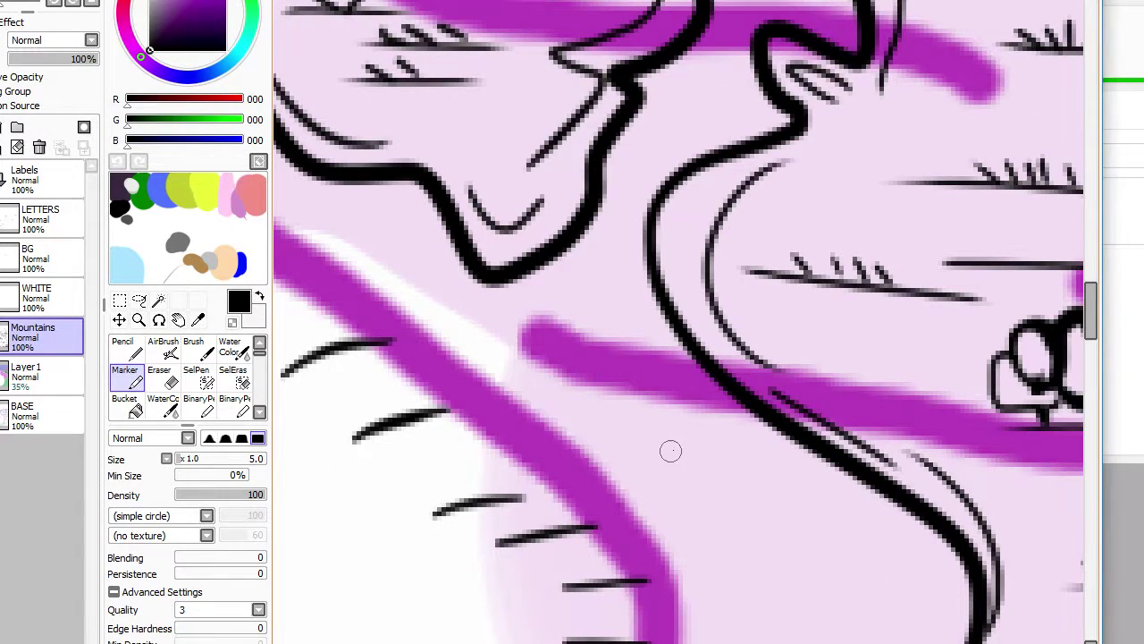
{"action": "mouse_move", "coordinate": [670, 451]}
{"action": "left_mouse_down"}
{"action": "mouse_move", "coordinate": [664, 429]}
{"action": "mouse_move", "coordinate": [671, 447]}
{"action": "mouse_move", "coordinate": [676, 414]}
{"action": "mouse_move", "coordinate": [672, 440]}
{"action": "left_mouse_up"}
{"action": "mouse_move", "coordinate": [702, 459]}
{"action": "left_mouse_down"}
{"action": "mouse_move", "coordinate": [716, 459]}
{"action": "mouse_move", "coordinate": [671, 443]}
{"action": "left_mouse_up"}
{"action": "key", "text": "e"}
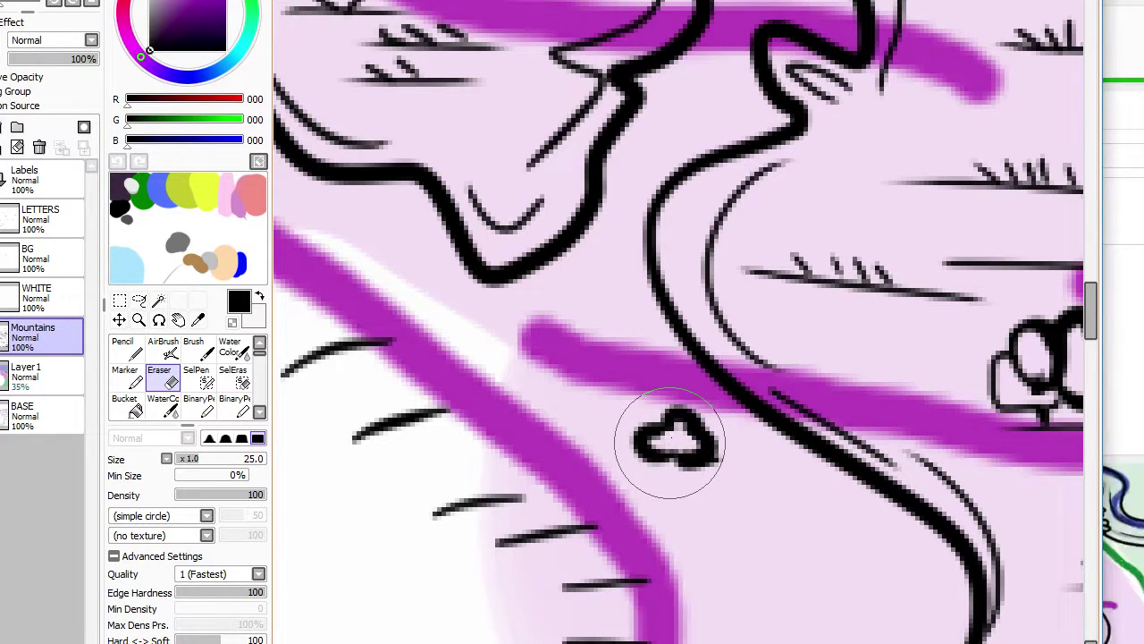
{"action": "scroll", "coordinate": [670, 442], "scroll_direction": "down", "scroll_amount": 4}
{"action": "scroll", "coordinate": [697, 477], "scroll_direction": "up", "scroll_amount": 3}
{"action": "key", "text": "e"}
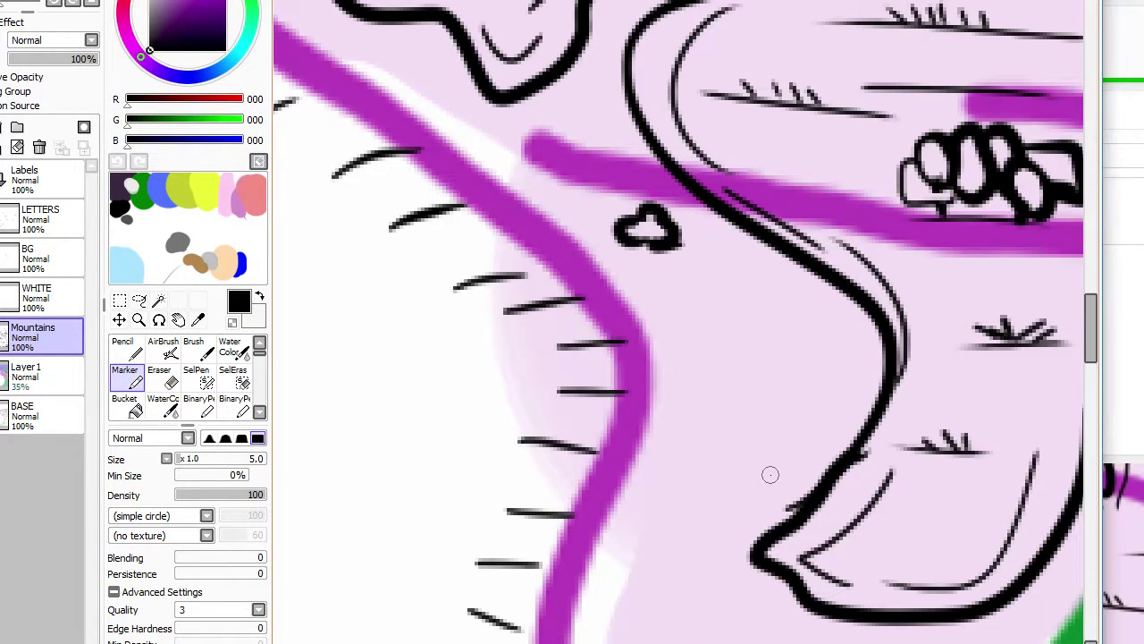
{"action": "mouse_move", "coordinate": [758, 418]}
{"action": "left_mouse_down"}
{"action": "mouse_move", "coordinate": [791, 447]}
{"action": "mouse_move", "coordinate": [768, 446]}
{"action": "mouse_move", "coordinate": [763, 415]}
{"action": "mouse_move", "coordinate": [775, 447]}
{"action": "mouse_move", "coordinate": [793, 425]}
{"action": "left_mouse_up"}
{"action": "key", "text": "ctrl+z"}
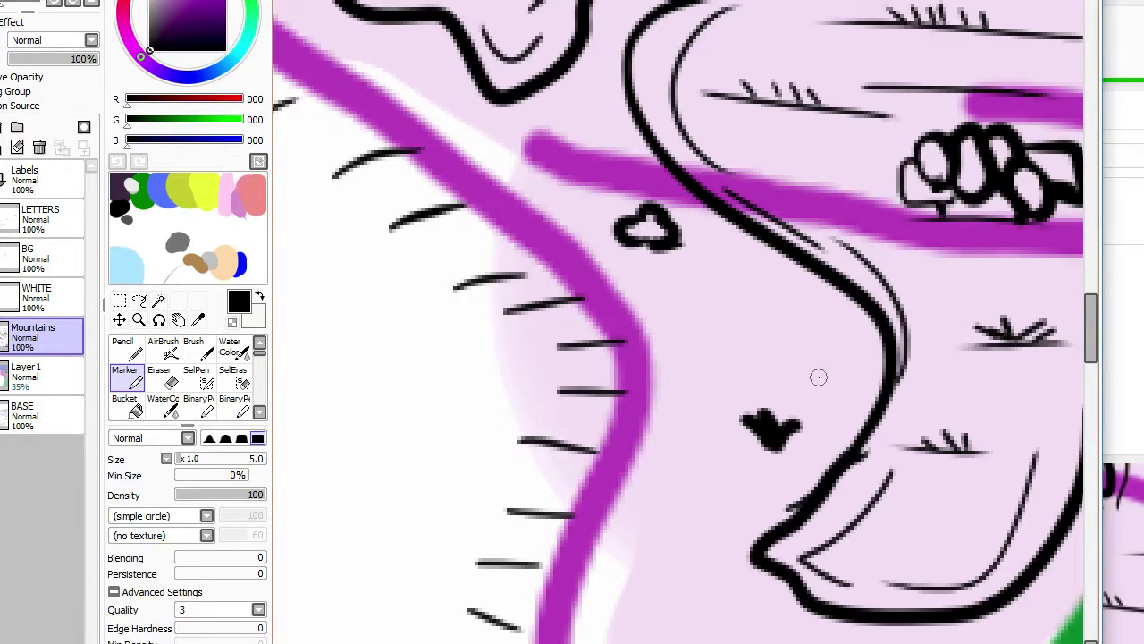
Step: Draw a grass tuft just inside the swamp's purple border, southwest of the largest pool
{"action": "scroll", "coordinate": [818, 377], "scroll_direction": "down", "scroll_amount": 3}
{"action": "scroll", "coordinate": [910, 209], "scroll_direction": "up", "scroll_amount": 2}
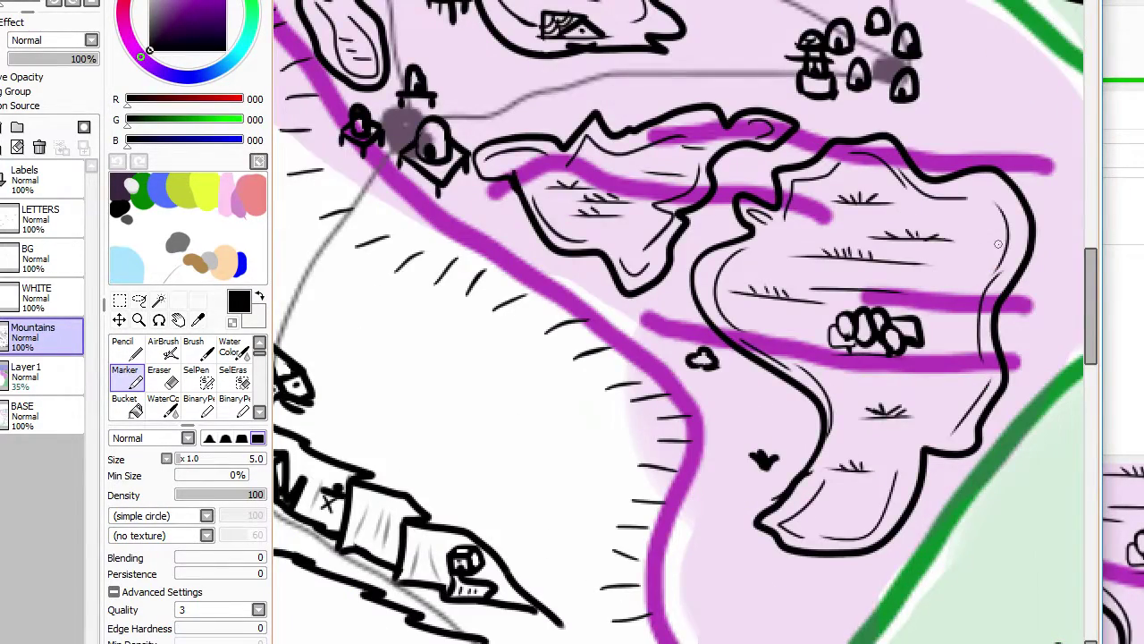
{"action": "scroll", "coordinate": [998, 243], "scroll_direction": "down", "scroll_amount": 2}
{"action": "scroll", "coordinate": [931, 365], "scroll_direction": "up", "scroll_amount": 2}
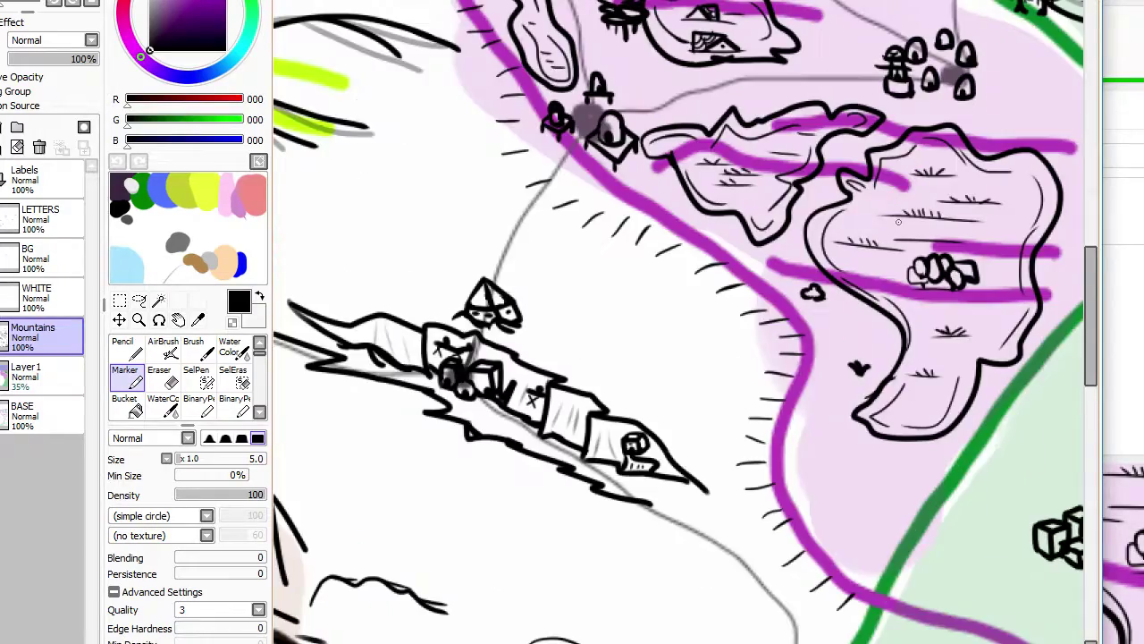
{"action": "scroll", "coordinate": [881, 265], "scroll_direction": "down", "scroll_amount": 2}
{"action": "scroll", "coordinate": [896, 366], "scroll_direction": "up", "scroll_amount": 2}
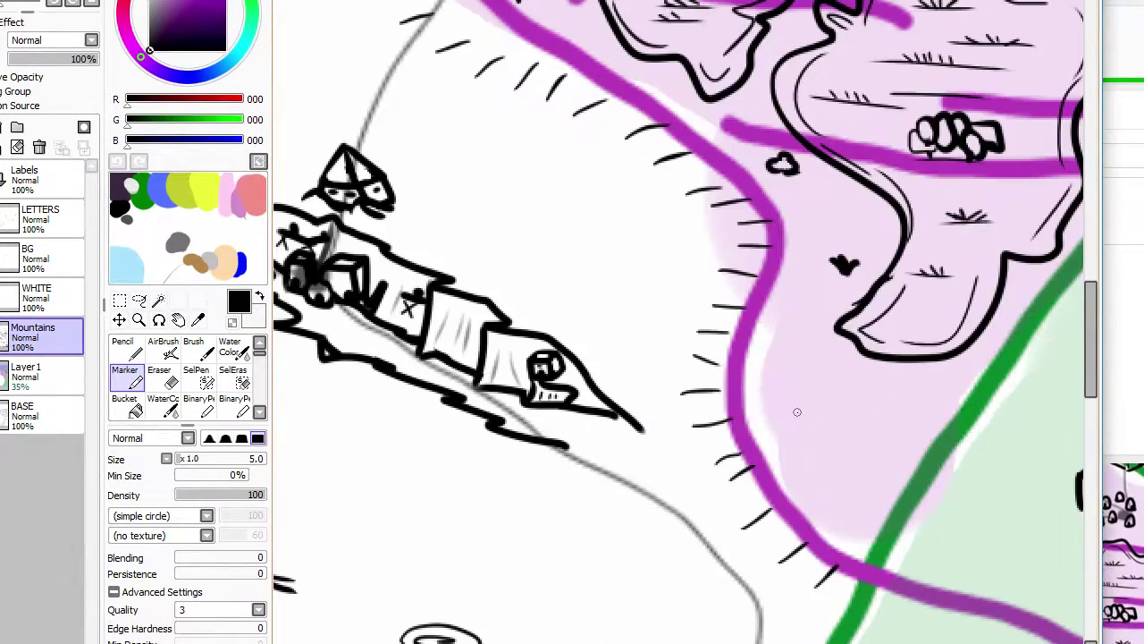
{"action": "scroll", "coordinate": [804, 414], "scroll_direction": "down", "scroll_amount": 1}
{"action": "scroll", "coordinate": [772, 373], "scroll_direction": "up", "scroll_amount": 3}
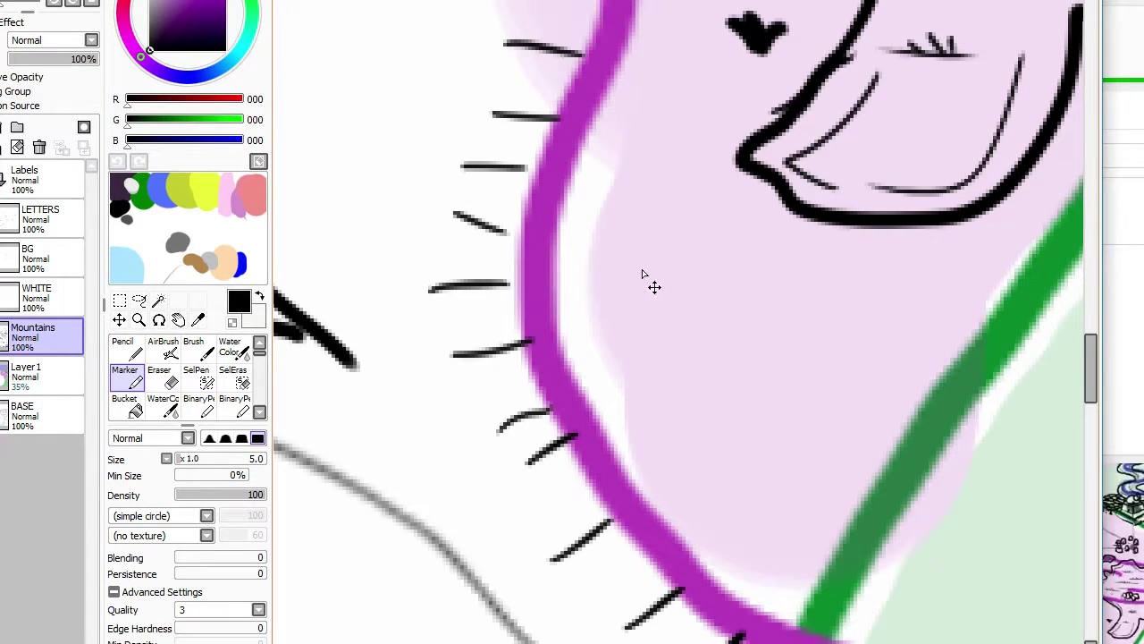
{"action": "mouse_move", "coordinate": [624, 253]}
{"action": "left_mouse_down"}
{"action": "mouse_move", "coordinate": [650, 279]}
{"action": "mouse_move", "coordinate": [638, 291]}
{"action": "left_mouse_up"}
{"action": "key", "text": "ctrl+z"}
{"action": "mouse_move", "coordinate": [653, 232]}
{"action": "left_mouse_down"}
{"action": "mouse_move", "coordinate": [647, 293]}
{"action": "mouse_move", "coordinate": [688, 264]}
{"action": "mouse_move", "coordinate": [675, 266]}
{"action": "left_mouse_up"}
{"action": "key", "text": "ctrl+z"}
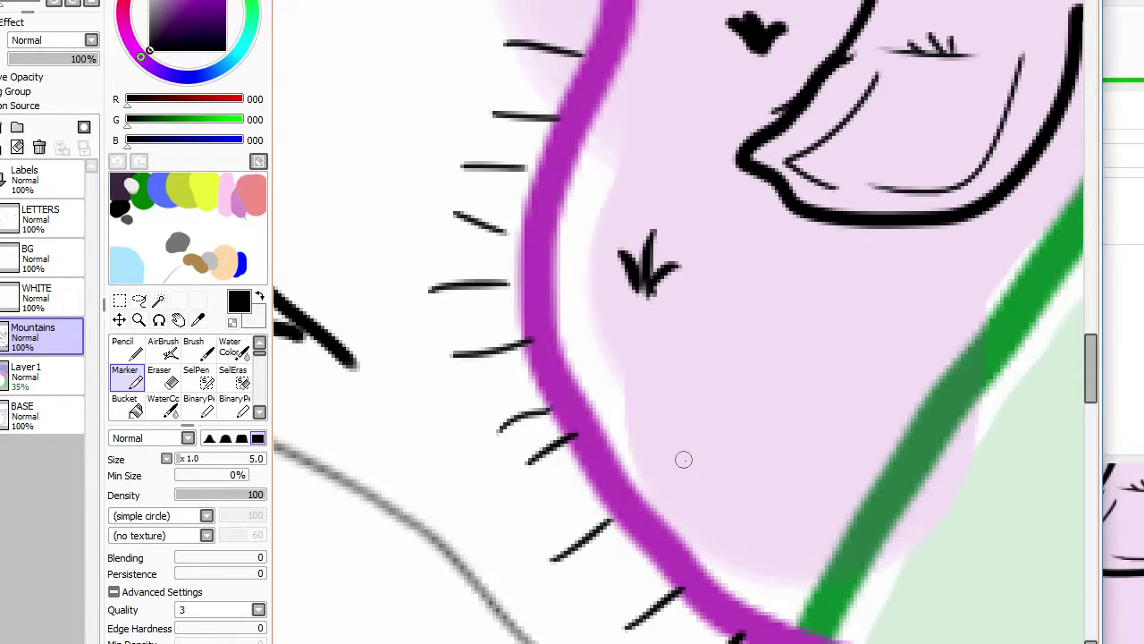
Step: Draw two more grass tufts in the swamp's narrow southern end, below the largest pool
{"action": "left_click_drag", "start_coordinate": [657, 444], "coordinate": [704, 498]}
{"action": "left_click_drag", "start_coordinate": [693, 417], "coordinate": [707, 492]}
{"action": "left_click_drag", "start_coordinate": [721, 451], "coordinate": [704, 499]}
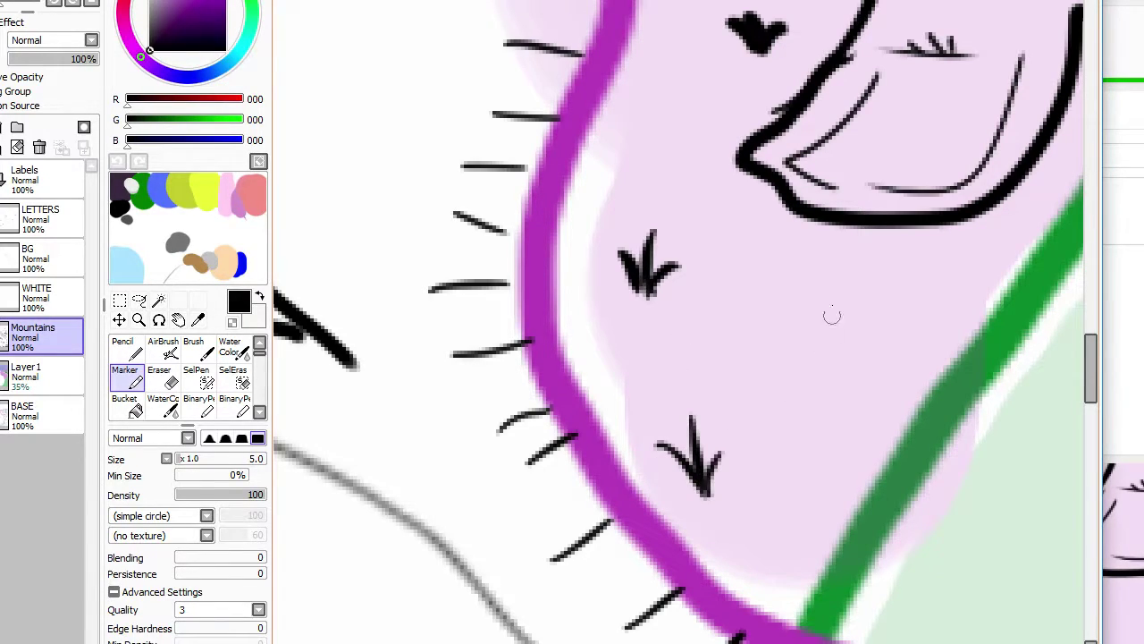
{"action": "mouse_move", "coordinate": [811, 264]}
{"action": "left_mouse_down"}
{"action": "mouse_move", "coordinate": [851, 332]}
{"action": "mouse_move", "coordinate": [847, 257]}
{"action": "mouse_move", "coordinate": [860, 331]}
{"action": "left_mouse_up"}
{"action": "key", "text": "ctrl+z"}
{"action": "mouse_move", "coordinate": [866, 262]}
{"action": "left_mouse_down"}
{"action": "mouse_move", "coordinate": [865, 320]}
{"action": "mouse_move", "coordinate": [888, 286]}
{"action": "left_mouse_up"}
Step: Look over the swamp and the whole map for remaining empty areas
{"action": "scroll", "coordinate": [890, 286], "scroll_direction": "down", "scroll_amount": 7}
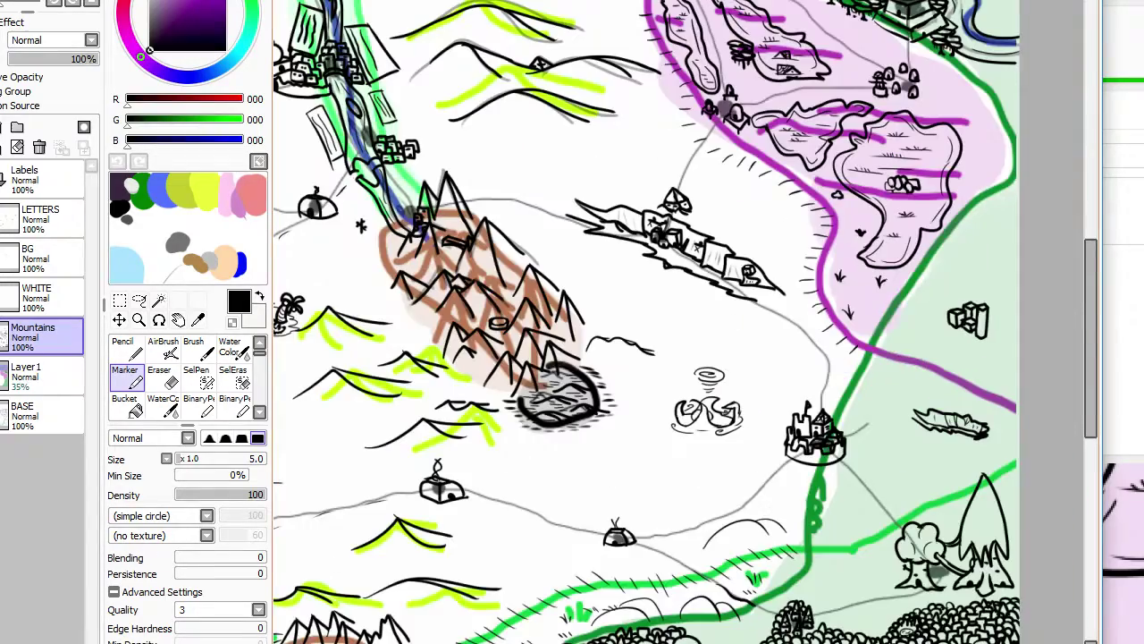
{"action": "scroll", "coordinate": [835, 253], "scroll_direction": "up", "scroll_amount": 5}
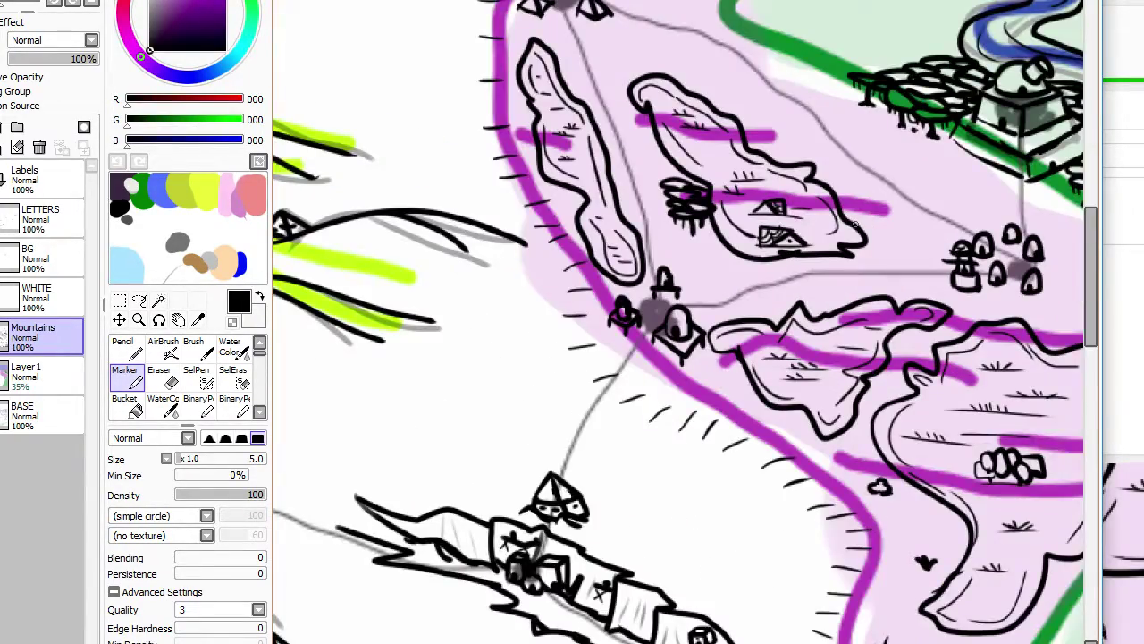
{"action": "scroll", "coordinate": [856, 224], "scroll_direction": "down", "scroll_amount": 5}
{"action": "scroll", "coordinate": [642, 349], "scroll_direction": "down", "scroll_amount": 2}
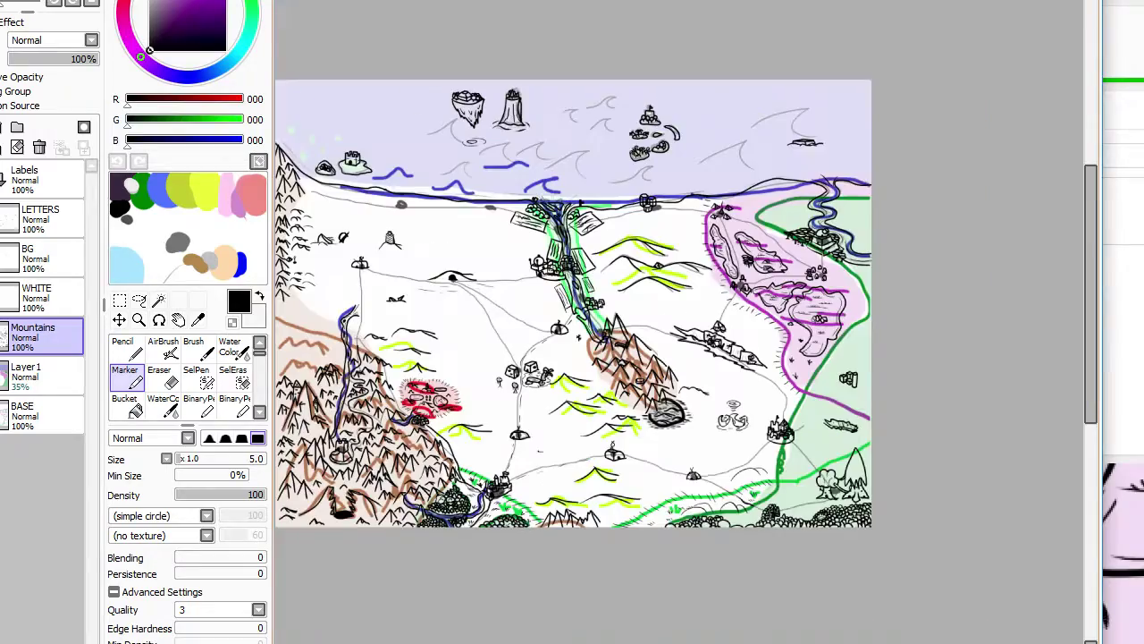
{"action": "scroll", "coordinate": [578, 338], "scroll_direction": "down", "scroll_amount": 2}
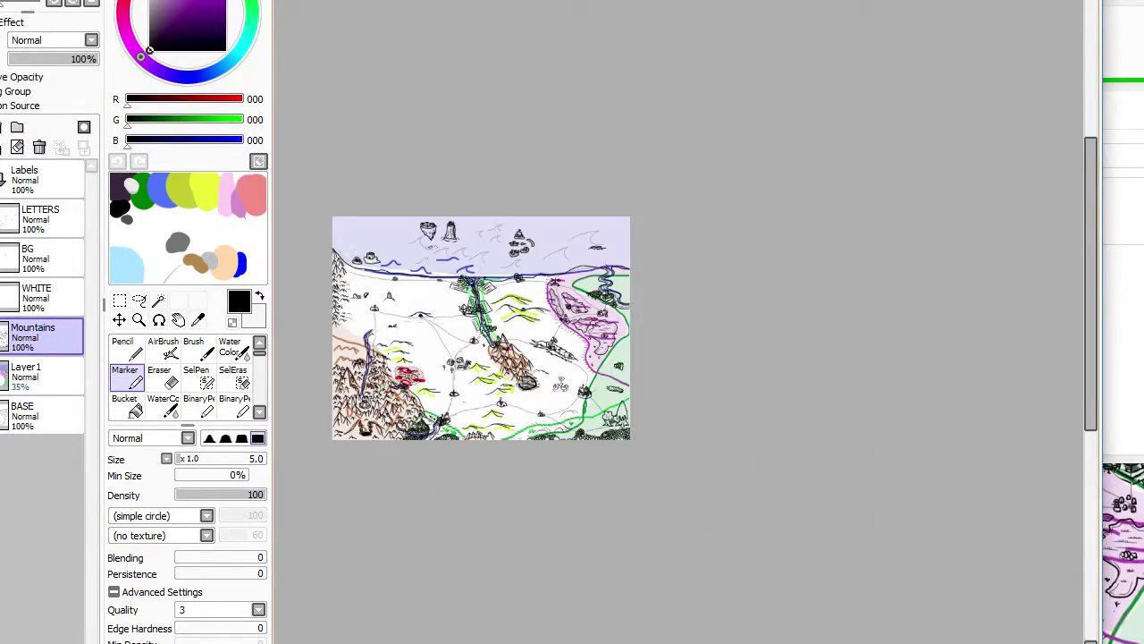
Step: Examine the central hills, ridge, coastline and swamp edge for spots that still need detail
{"action": "scroll", "coordinate": [578, 338], "scroll_direction": "up", "scroll_amount": 3}
{"action": "scroll", "coordinate": [578, 338], "scroll_direction": "down", "scroll_amount": 3}
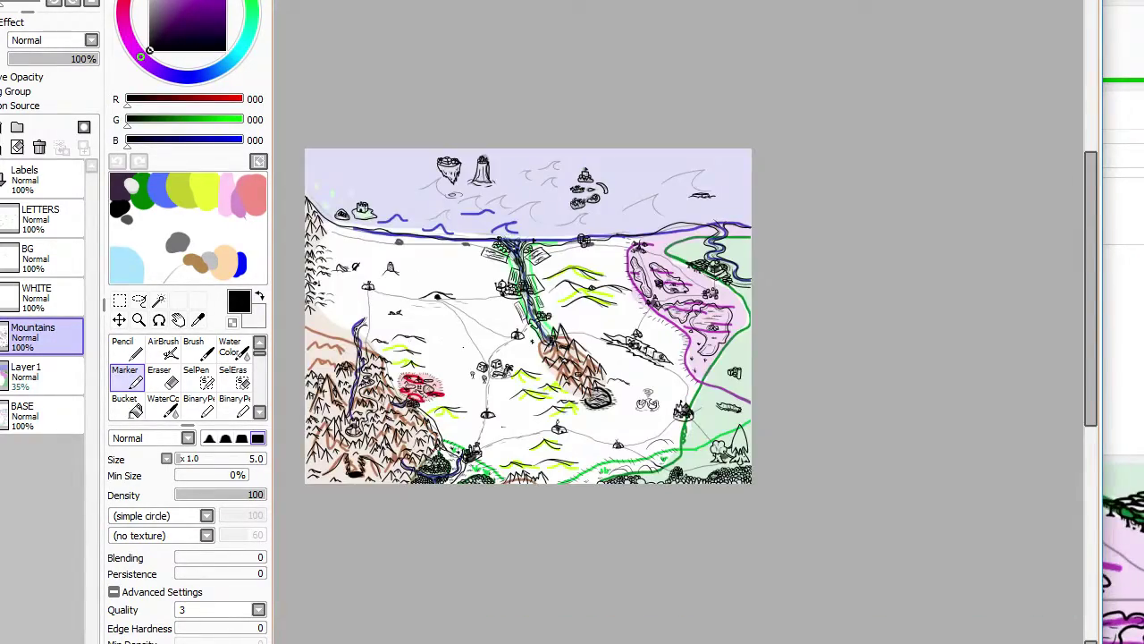
{"action": "scroll", "coordinate": [577, 338], "scroll_direction": "up", "scroll_amount": 3}
{"action": "scroll", "coordinate": [578, 338], "scroll_direction": "down", "scroll_amount": 2}
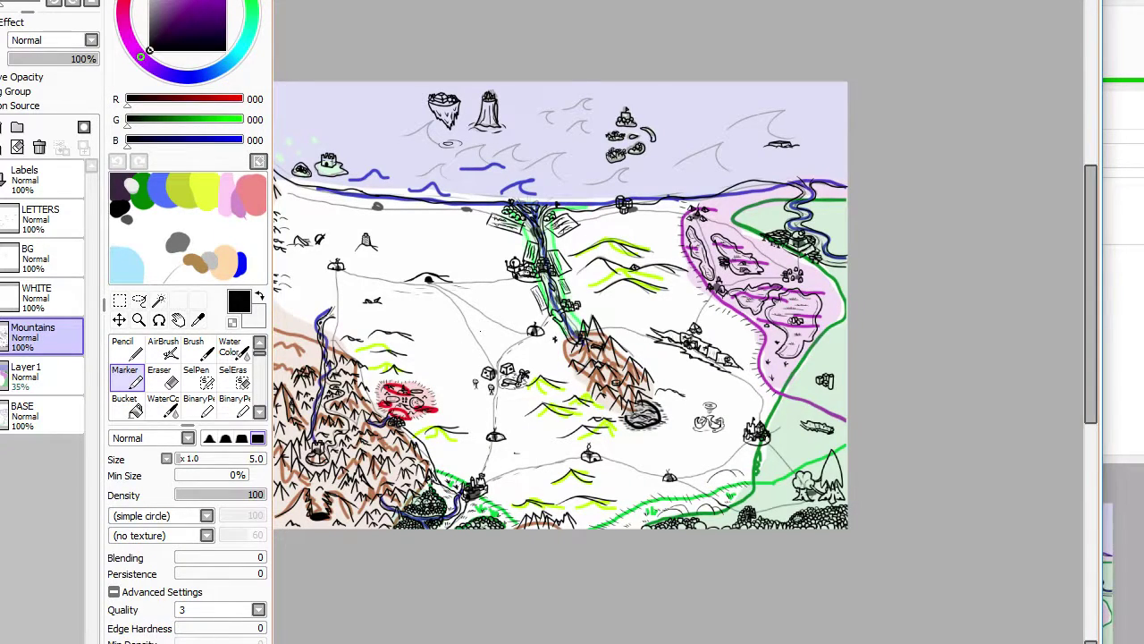
{"action": "scroll", "coordinate": [577, 338], "scroll_direction": "up", "scroll_amount": 1}
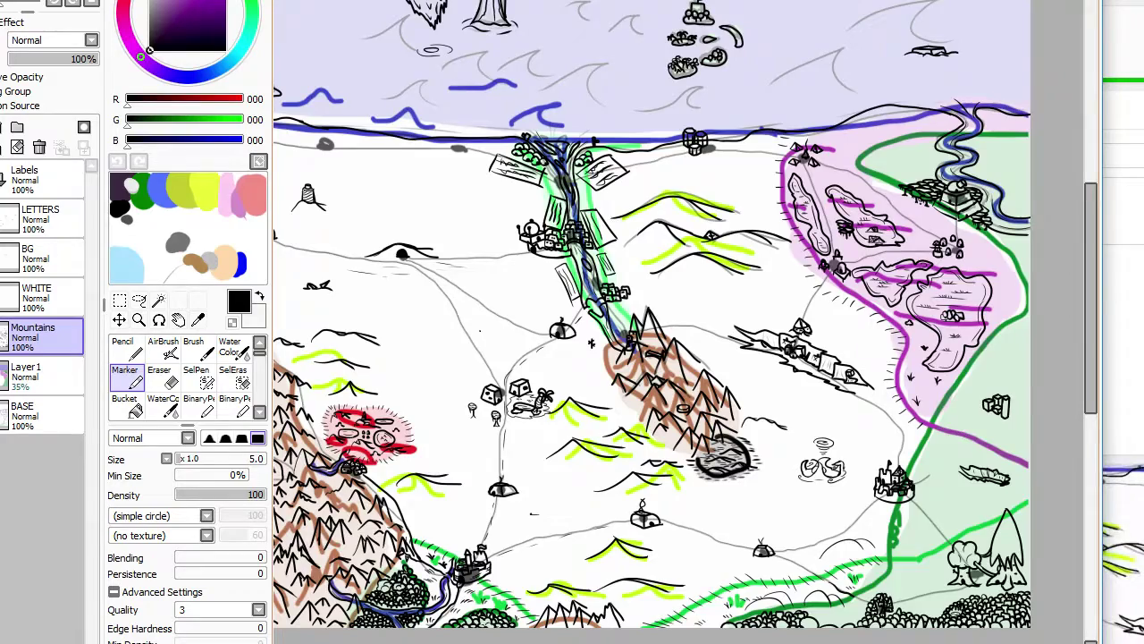
{"action": "scroll", "coordinate": [478, 331], "scroll_direction": "down", "scroll_amount": 2}
{"action": "scroll", "coordinate": [603, 308], "scroll_direction": "down", "scroll_amount": 1}
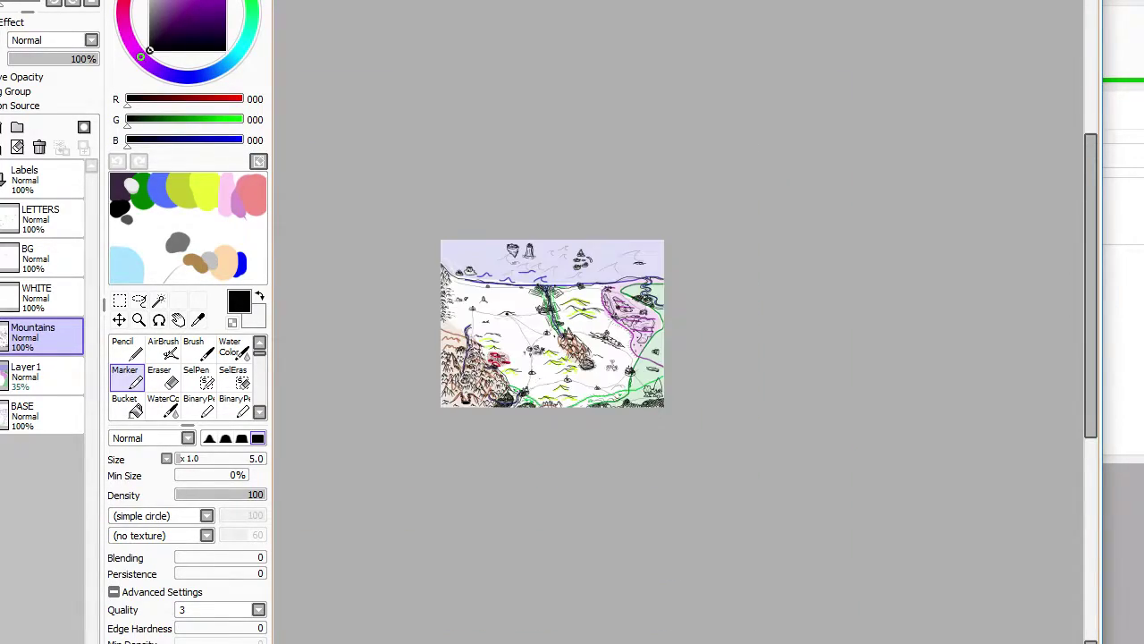
{"action": "scroll", "coordinate": [603, 308], "scroll_direction": "up", "scroll_amount": 6}
{"action": "scroll", "coordinate": [603, 308], "scroll_direction": "down", "scroll_amount": 1}
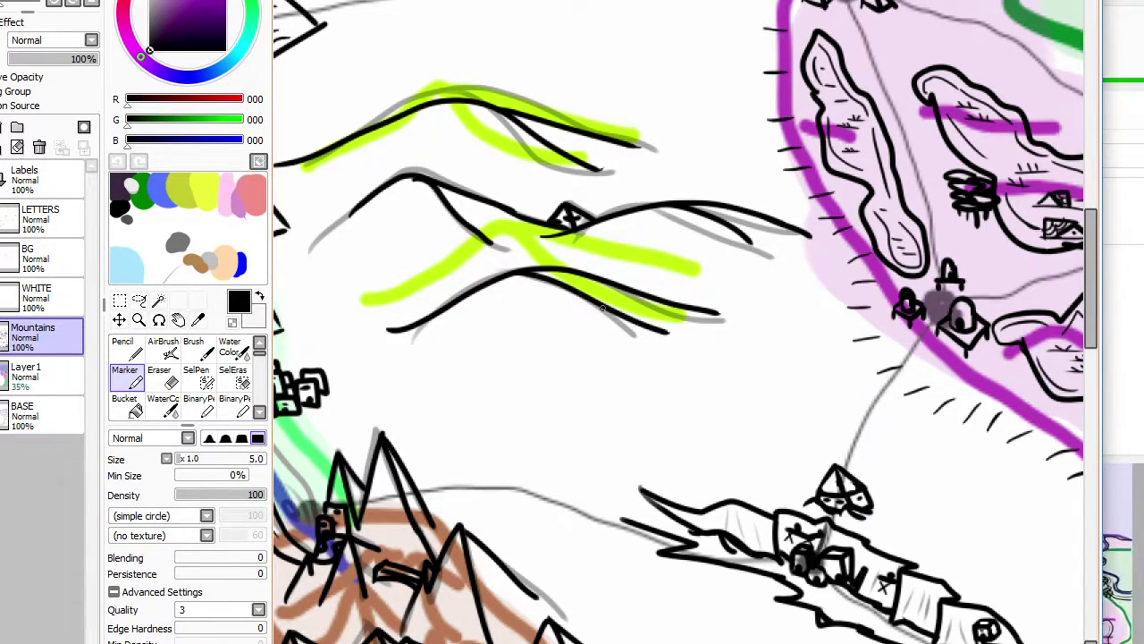
{"action": "scroll", "coordinate": [603, 308], "scroll_direction": "down", "scroll_amount": 1}
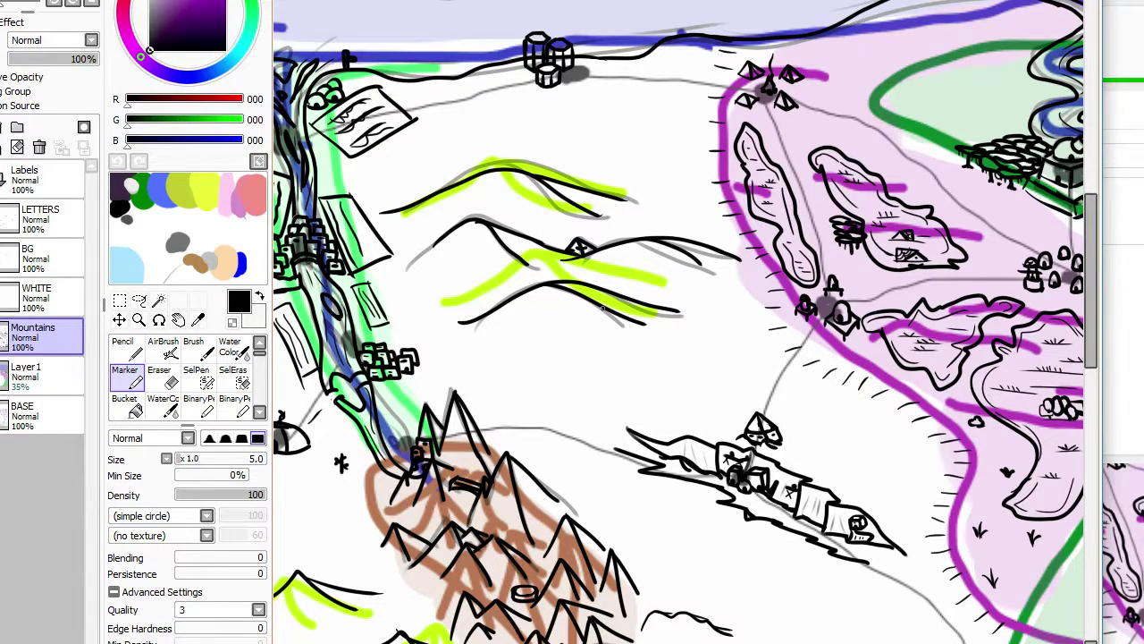
{"action": "scroll", "coordinate": [602, 307], "scroll_direction": "down", "scroll_amount": 2}
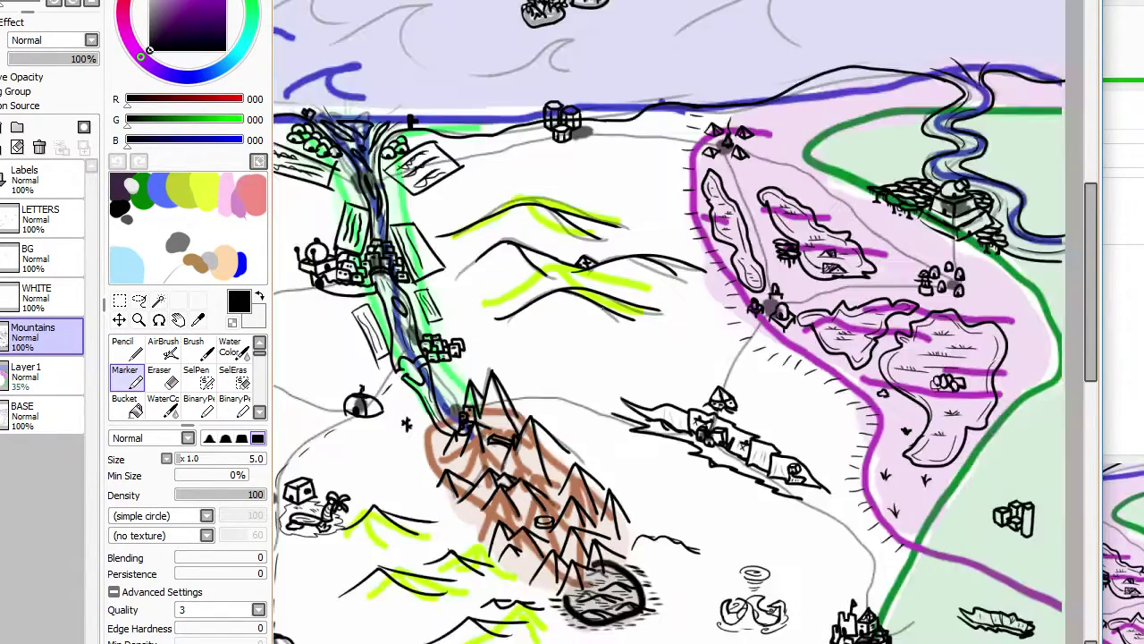
{"action": "scroll", "coordinate": [602, 308], "scroll_direction": "up", "scroll_amount": 4}
{"action": "scroll", "coordinate": [603, 307], "scroll_direction": "down", "scroll_amount": 2}
{"action": "scroll", "coordinate": [602, 308], "scroll_direction": "down", "scroll_amount": 2}
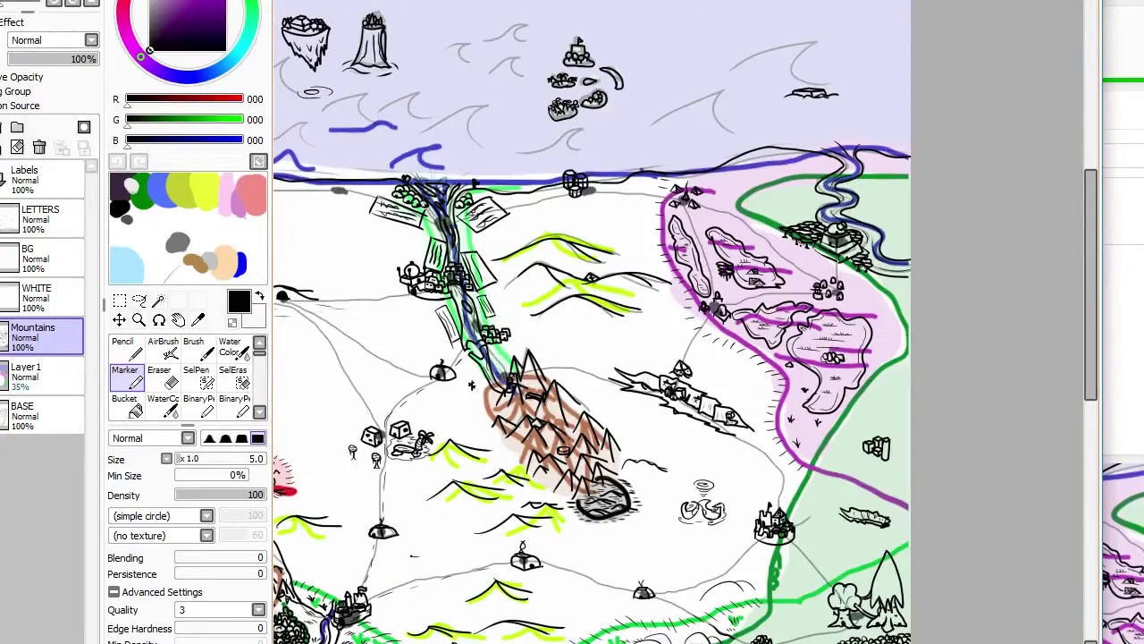
Step: Draw a small clump of flat-topped swamp trees with trunks and hanging roots between the hut village and the pool with sunken houses
{"action": "scroll", "coordinate": [602, 308], "scroll_direction": "up", "scroll_amount": 4}
{"action": "scroll", "coordinate": [602, 307], "scroll_direction": "down", "scroll_amount": 3}
{"action": "scroll", "coordinate": [592, 295], "scroll_direction": "up", "scroll_amount": 4}
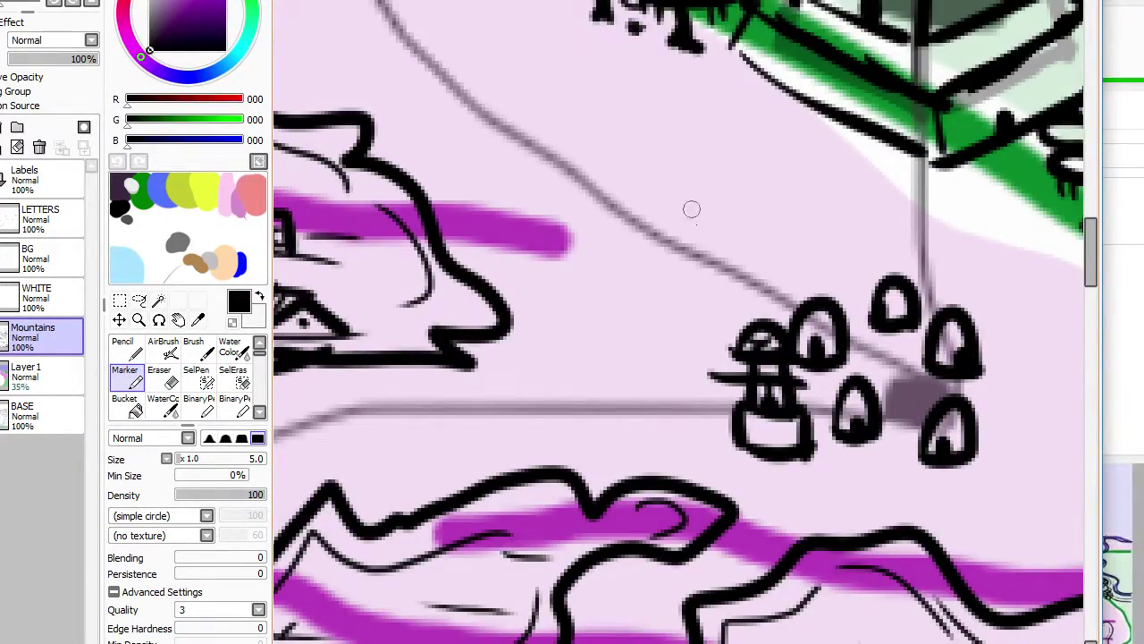
{"action": "mouse_move", "coordinate": [623, 312]}
{"action": "left_mouse_down"}
{"action": "mouse_move", "coordinate": [700, 315]}
{"action": "mouse_move", "coordinate": [661, 349]}
{"action": "mouse_move", "coordinate": [632, 332]}
{"action": "mouse_move", "coordinate": [683, 342]}
{"action": "left_mouse_up"}
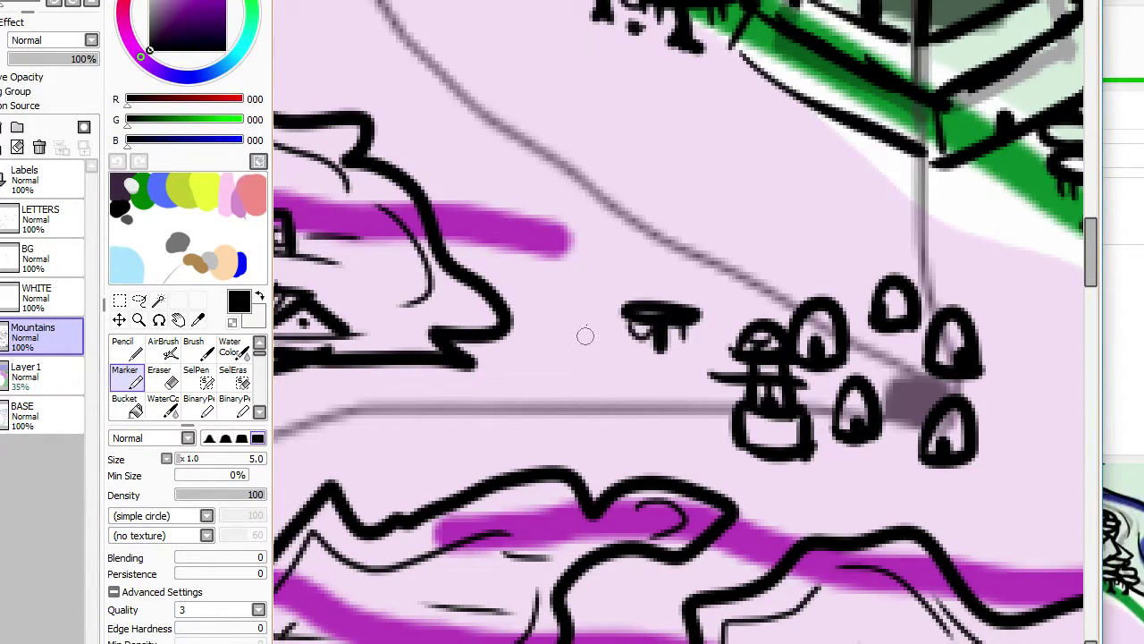
{"action": "mouse_move", "coordinate": [620, 309]}
{"action": "left_mouse_down"}
{"action": "mouse_move", "coordinate": [618, 289]}
{"action": "mouse_move", "coordinate": [657, 283]}
{"action": "left_mouse_up"}
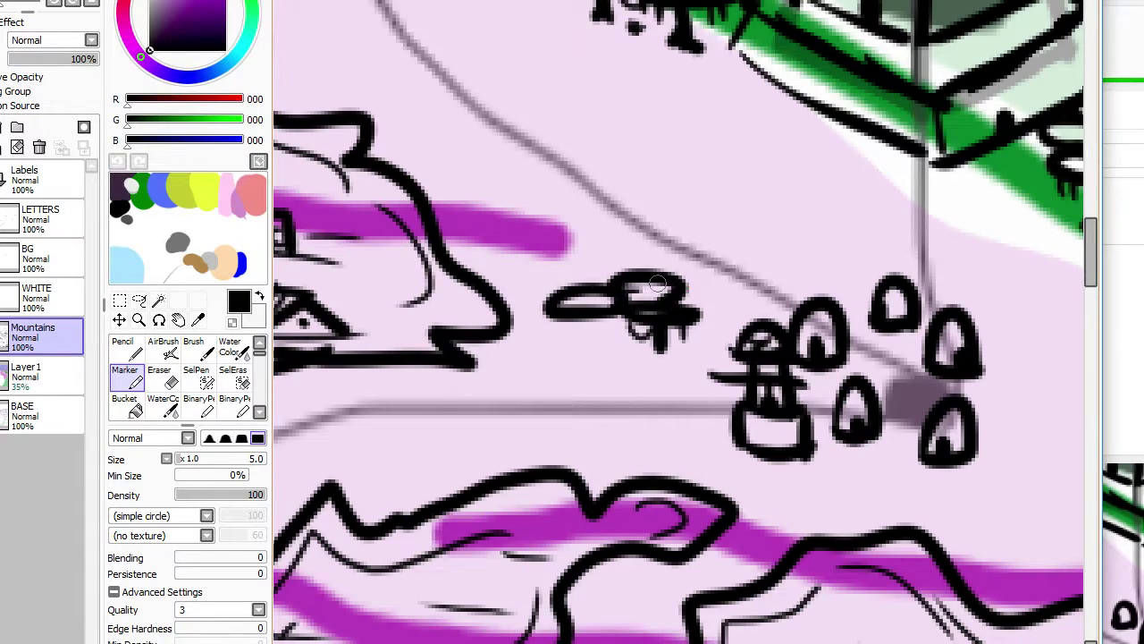
{"action": "mouse_move", "coordinate": [582, 286]}
{"action": "left_mouse_down"}
{"action": "mouse_move", "coordinate": [601, 257]}
{"action": "mouse_move", "coordinate": [621, 254]}
{"action": "mouse_move", "coordinate": [631, 262]}
{"action": "mouse_move", "coordinate": [599, 259]}
{"action": "mouse_move", "coordinate": [653, 273]}
{"action": "left_mouse_up"}
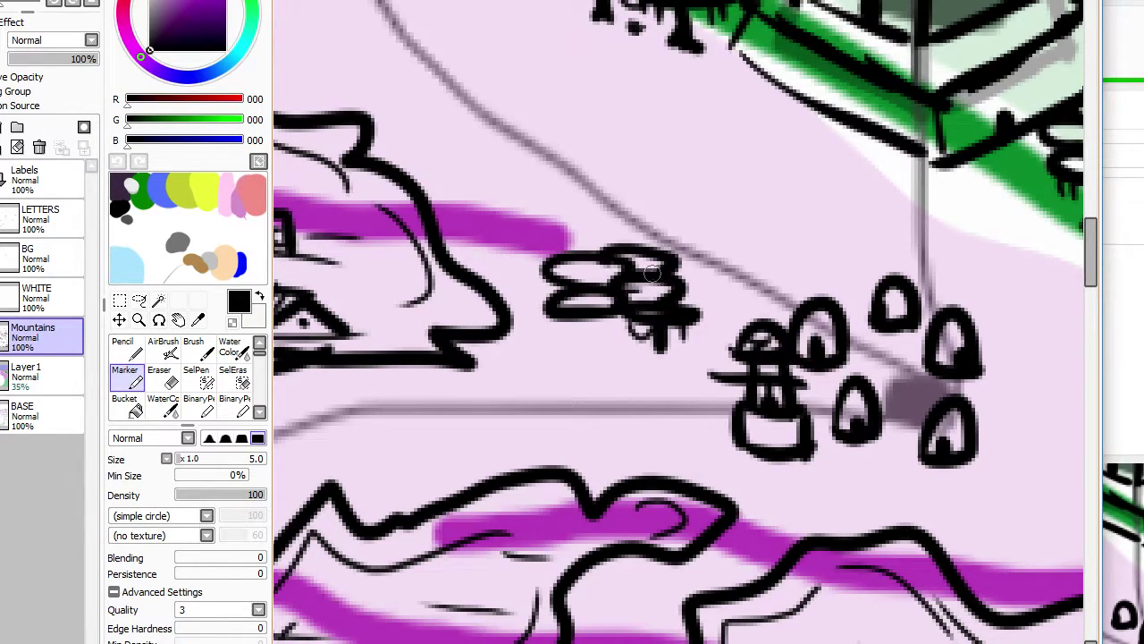
{"action": "mouse_move", "coordinate": [582, 318]}
{"action": "left_mouse_down"}
{"action": "mouse_move", "coordinate": [594, 348]}
{"action": "mouse_move", "coordinate": [597, 323]}
{"action": "mouse_move", "coordinate": [613, 329]}
{"action": "mouse_move", "coordinate": [618, 315]}
{"action": "mouse_move", "coordinate": [576, 329]}
{"action": "mouse_move", "coordinate": [557, 319]}
{"action": "mouse_move", "coordinate": [573, 343]}
{"action": "left_mouse_up"}
{"action": "scroll", "coordinate": [566, 313], "scroll_direction": "down", "scroll_amount": 4}
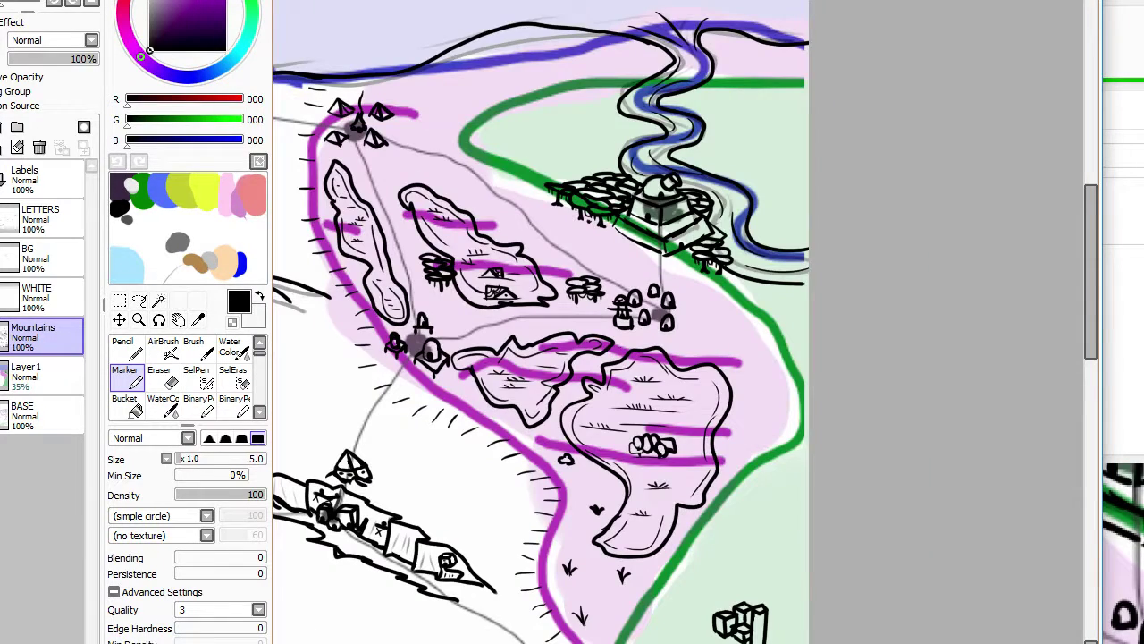
Step: Draw flat-topped swamp trees with dangling roots along the southern and eastern sides of the hut village
{"action": "scroll", "coordinate": [653, 344], "scroll_direction": "up", "scroll_amount": 4}
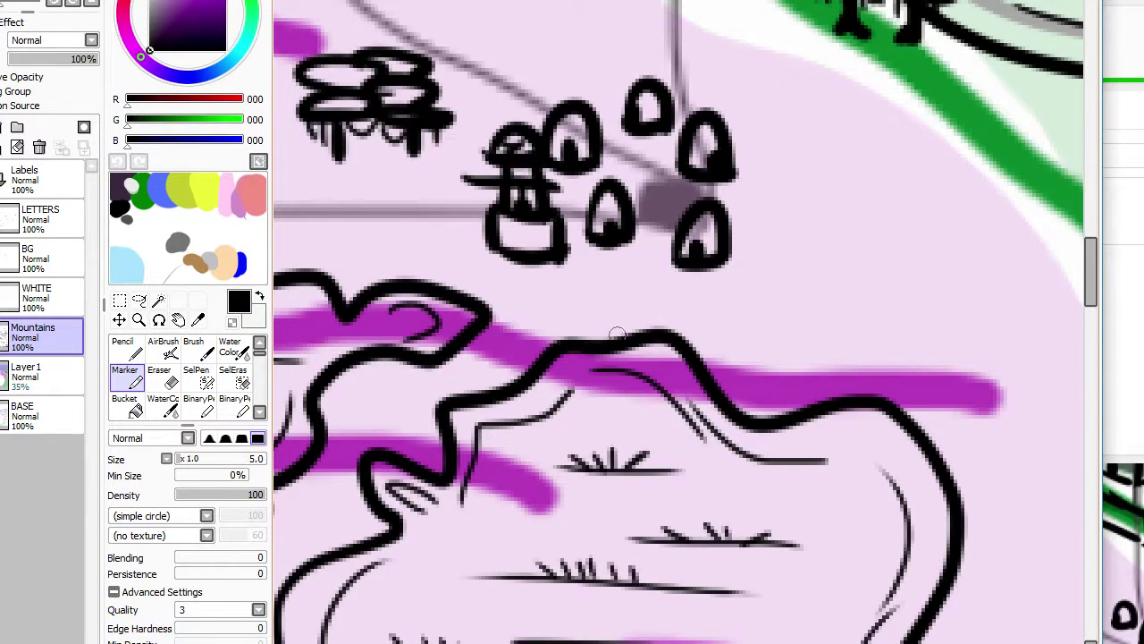
{"action": "mouse_move", "coordinate": [583, 293]}
{"action": "left_mouse_down"}
{"action": "mouse_move", "coordinate": [572, 304]}
{"action": "mouse_move", "coordinate": [621, 279]}
{"action": "mouse_move", "coordinate": [635, 304]}
{"action": "left_mouse_up"}
{"action": "left_click_drag", "start_coordinate": [706, 274], "coordinate": [688, 304]}
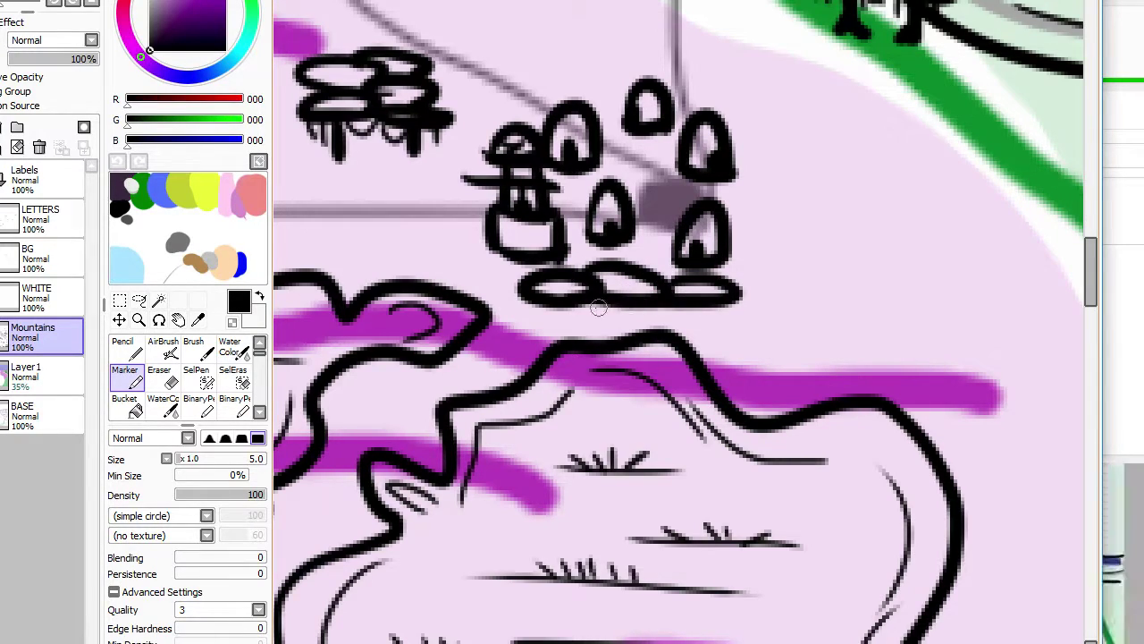
{"action": "mouse_move", "coordinate": [563, 305]}
{"action": "left_mouse_down"}
{"action": "mouse_move", "coordinate": [592, 324]}
{"action": "mouse_move", "coordinate": [577, 303]}
{"action": "mouse_move", "coordinate": [605, 300]}
{"action": "mouse_move", "coordinate": [617, 315]}
{"action": "mouse_move", "coordinate": [641, 302]}
{"action": "mouse_move", "coordinate": [634, 325]}
{"action": "mouse_move", "coordinate": [708, 314]}
{"action": "left_mouse_up"}
{"action": "left_click_drag", "start_coordinate": [532, 304], "coordinate": [532, 318]}
{"action": "left_click_drag", "start_coordinate": [541, 305], "coordinate": [553, 319]}
{"action": "mouse_move", "coordinate": [724, 294]}
{"action": "left_mouse_down"}
{"action": "mouse_move", "coordinate": [713, 268]}
{"action": "mouse_move", "coordinate": [804, 265]}
{"action": "mouse_move", "coordinate": [750, 283]}
{"action": "mouse_move", "coordinate": [797, 248]}
{"action": "mouse_move", "coordinate": [740, 243]}
{"action": "mouse_move", "coordinate": [804, 224]}
{"action": "mouse_move", "coordinate": [780, 249]}
{"action": "mouse_move", "coordinate": [791, 218]}
{"action": "mouse_move", "coordinate": [765, 197]}
{"action": "mouse_move", "coordinate": [796, 212]}
{"action": "left_mouse_up"}
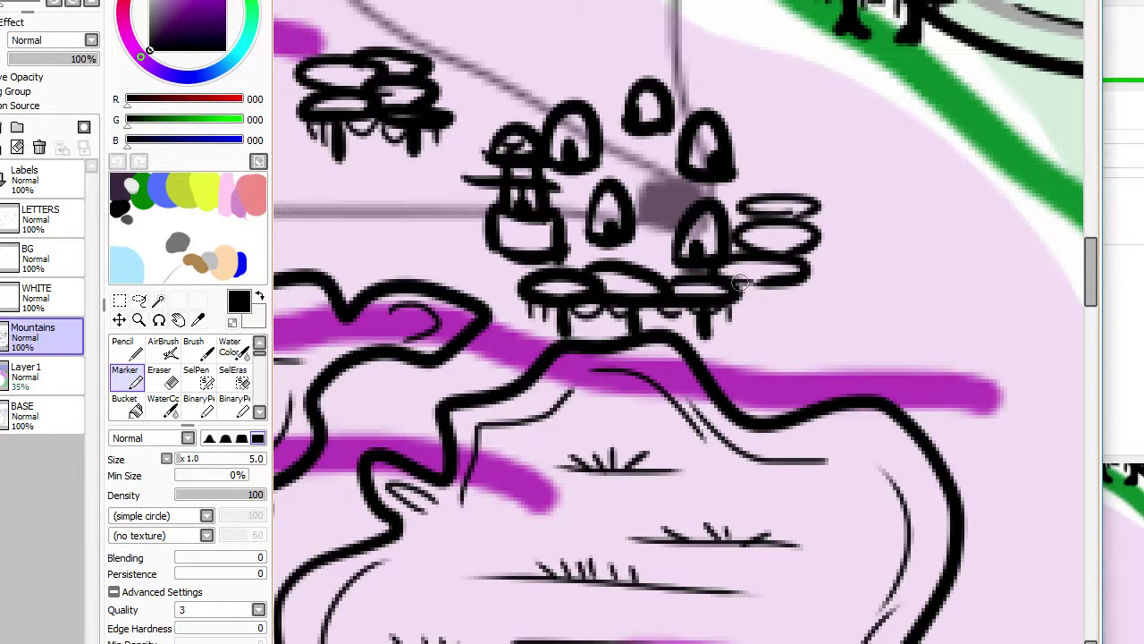
{"action": "mouse_move", "coordinate": [758, 282]}
{"action": "left_mouse_down"}
{"action": "mouse_move", "coordinate": [764, 324]}
{"action": "mouse_move", "coordinate": [759, 293]}
{"action": "mouse_move", "coordinate": [743, 287]}
{"action": "mouse_move", "coordinate": [799, 274]}
{"action": "left_mouse_up"}
{"action": "scroll", "coordinate": [798, 275], "scroll_direction": "down", "scroll_amount": 4}
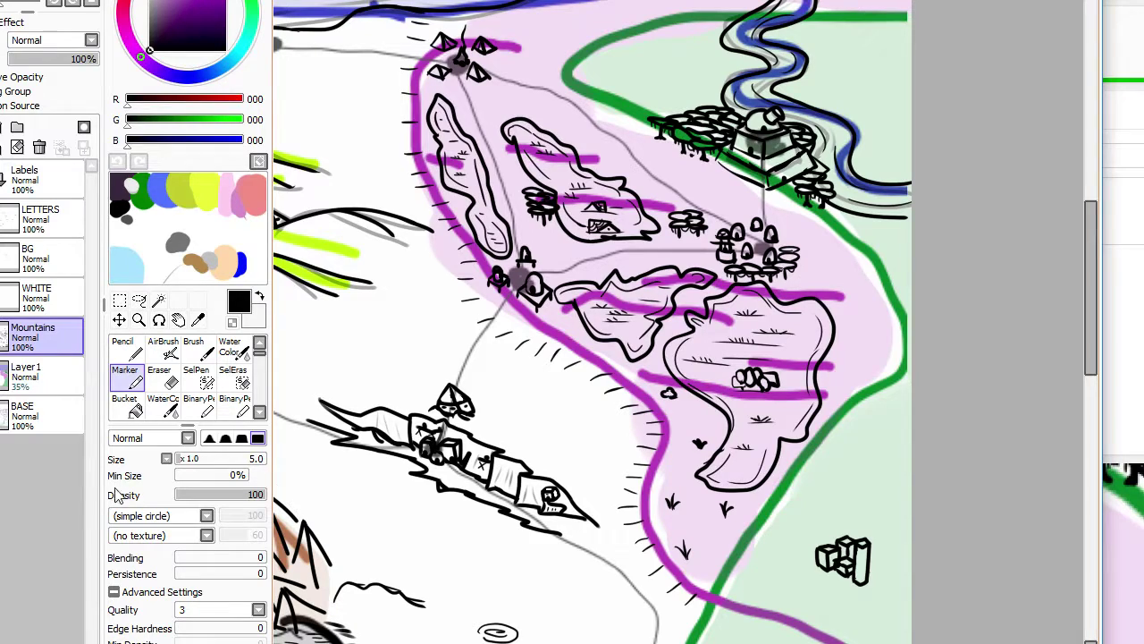
Step: Hide the Layer1 and BASE layers to inspect the swamp's line art on its own, and show both again
{"action": "left_click", "coordinate": [2, 375]}
{"action": "left_click", "coordinate": [2, 415]}
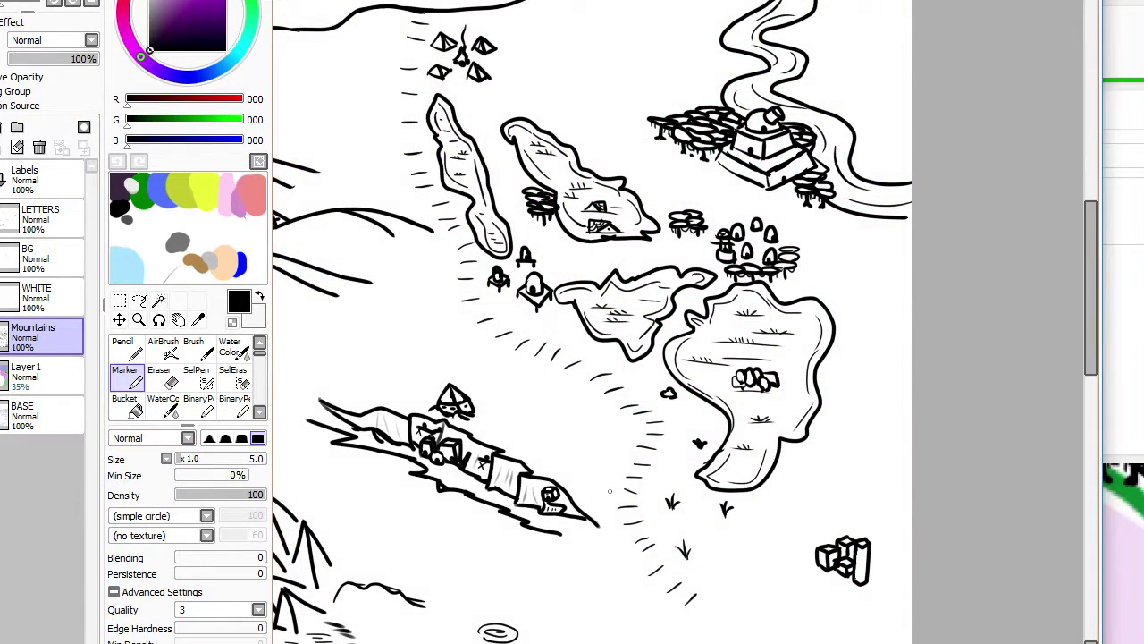
{"action": "scroll", "coordinate": [610, 491], "scroll_direction": "down", "scroll_amount": 1}
{"action": "scroll", "coordinate": [608, 485], "scroll_direction": "up", "scroll_amount": 1}
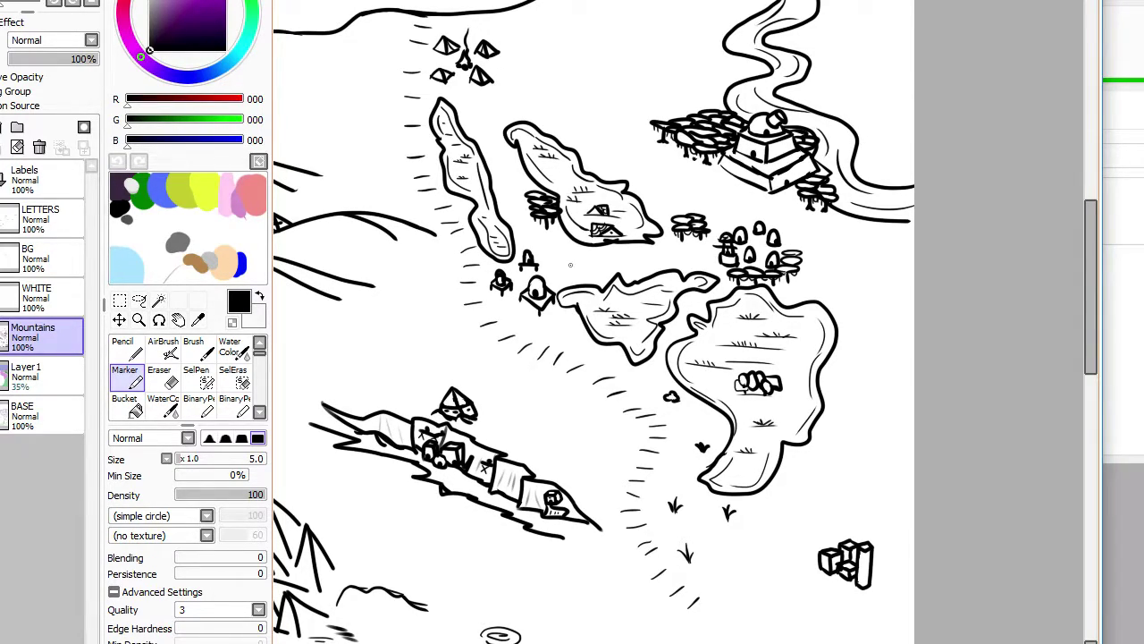
{"action": "scroll", "coordinate": [557, 206], "scroll_direction": "down", "scroll_amount": 2}
{"action": "scroll", "coordinate": [557, 206], "scroll_direction": "up", "scroll_amount": 2}
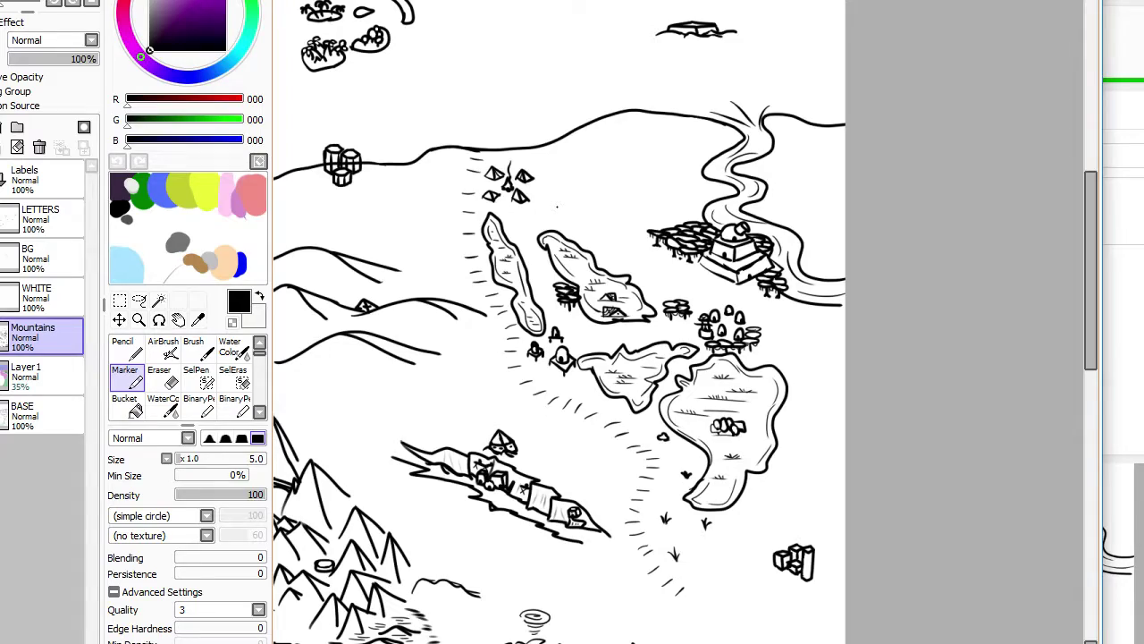
{"action": "left_click", "coordinate": [2, 375]}
{"action": "left_click", "coordinate": [2, 414]}
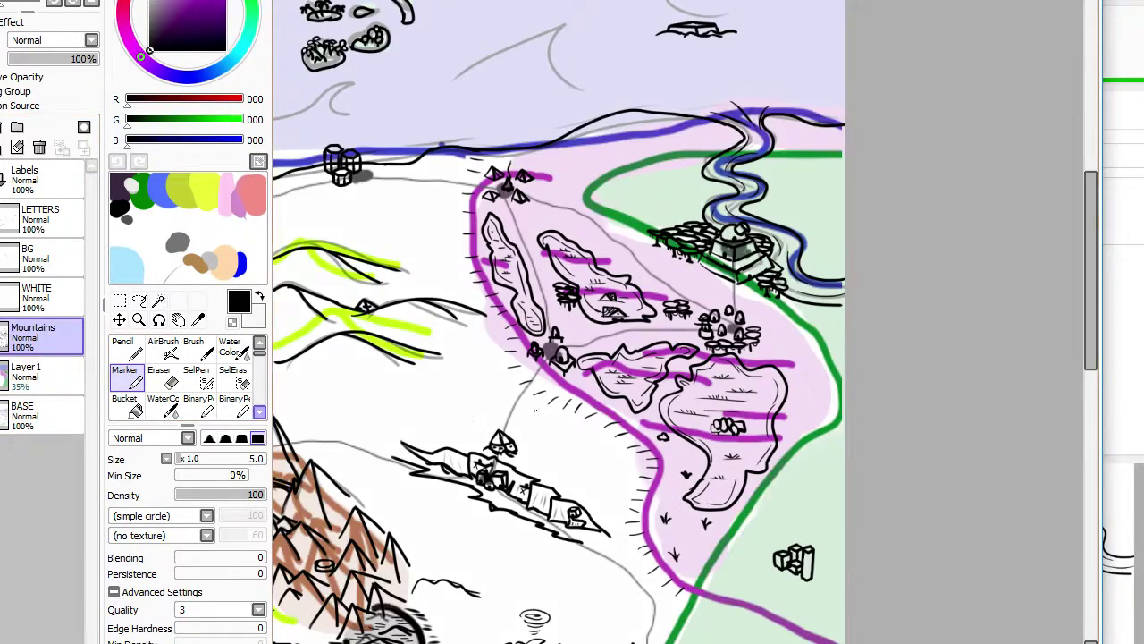
Step: Outline a curving chain of oval tree canopies southwest of the domed temple, starting at the forest's edge
{"action": "scroll", "coordinate": [692, 415], "scroll_direction": "up", "scroll_amount": 2}
{"action": "scroll", "coordinate": [502, 256], "scroll_direction": "up", "scroll_amount": 2}
{"action": "scroll", "coordinate": [503, 257], "scroll_direction": "up", "scroll_amount": 1}
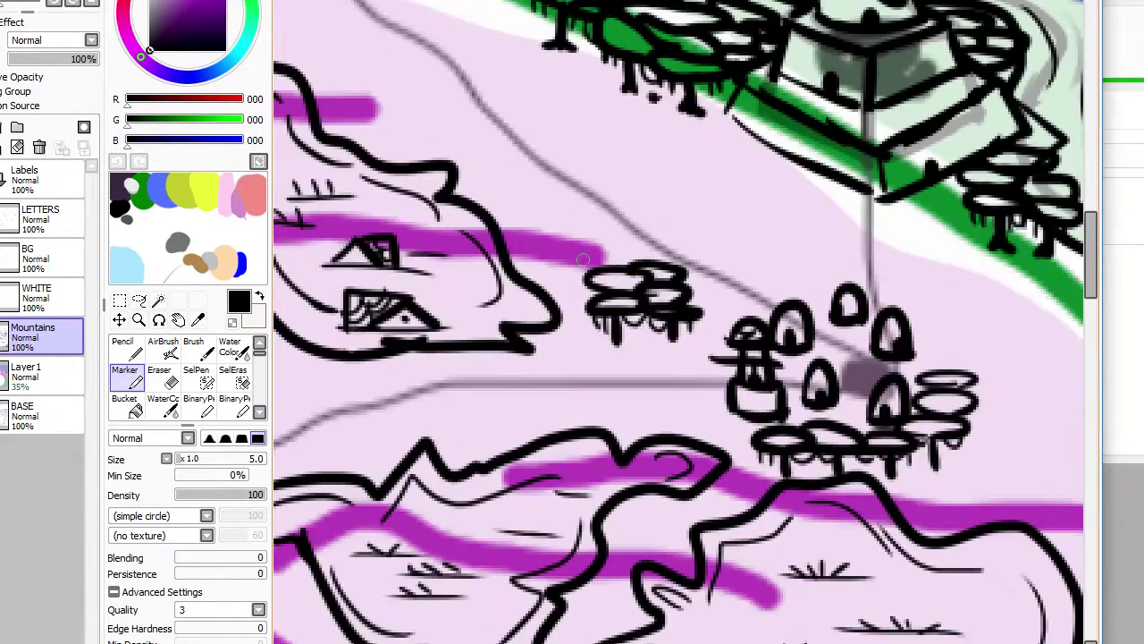
{"action": "scroll", "coordinate": [537, 250], "scroll_direction": "down", "scroll_amount": 3}
{"action": "scroll", "coordinate": [668, 231], "scroll_direction": "up", "scroll_amount": 4}
{"action": "scroll", "coordinate": [652, 324], "scroll_direction": "up", "scroll_amount": 1}
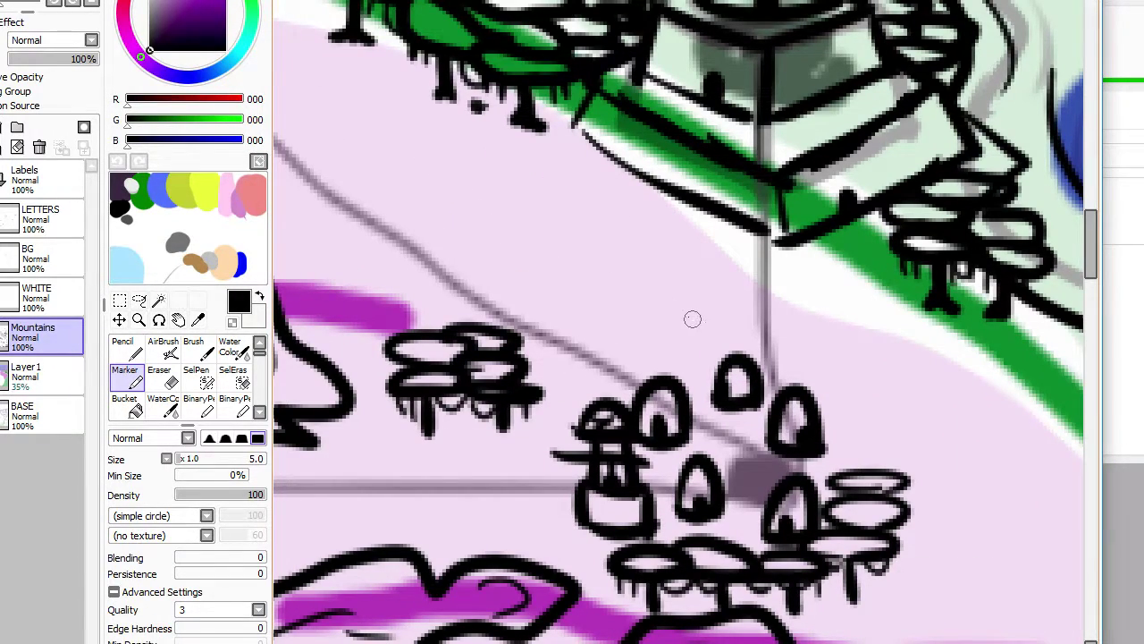
{"action": "mouse_move", "coordinate": [692, 319]}
{"action": "left_mouse_down"}
{"action": "mouse_move", "coordinate": [638, 290]}
{"action": "mouse_move", "coordinate": [681, 307]}
{"action": "mouse_move", "coordinate": [659, 288]}
{"action": "mouse_move", "coordinate": [584, 287]}
{"action": "mouse_move", "coordinate": [651, 279]}
{"action": "mouse_move", "coordinate": [639, 254]}
{"action": "mouse_move", "coordinate": [577, 263]}
{"action": "mouse_move", "coordinate": [526, 235]}
{"action": "mouse_move", "coordinate": [567, 261]}
{"action": "mouse_move", "coordinate": [501, 214]}
{"action": "mouse_move", "coordinate": [572, 217]}
{"action": "mouse_move", "coordinate": [548, 201]}
{"action": "mouse_move", "coordinate": [594, 168]}
{"action": "mouse_move", "coordinate": [577, 174]}
{"action": "mouse_move", "coordinate": [535, 149]}
{"action": "mouse_move", "coordinate": [623, 156]}
{"action": "mouse_move", "coordinate": [582, 103]}
{"action": "mouse_move", "coordinate": [607, 159]}
{"action": "mouse_move", "coordinate": [624, 123]}
{"action": "mouse_move", "coordinate": [561, 120]}
{"action": "mouse_move", "coordinate": [628, 116]}
{"action": "mouse_move", "coordinate": [576, 119]}
{"action": "left_mouse_up"}
{"action": "key", "text": "e"}
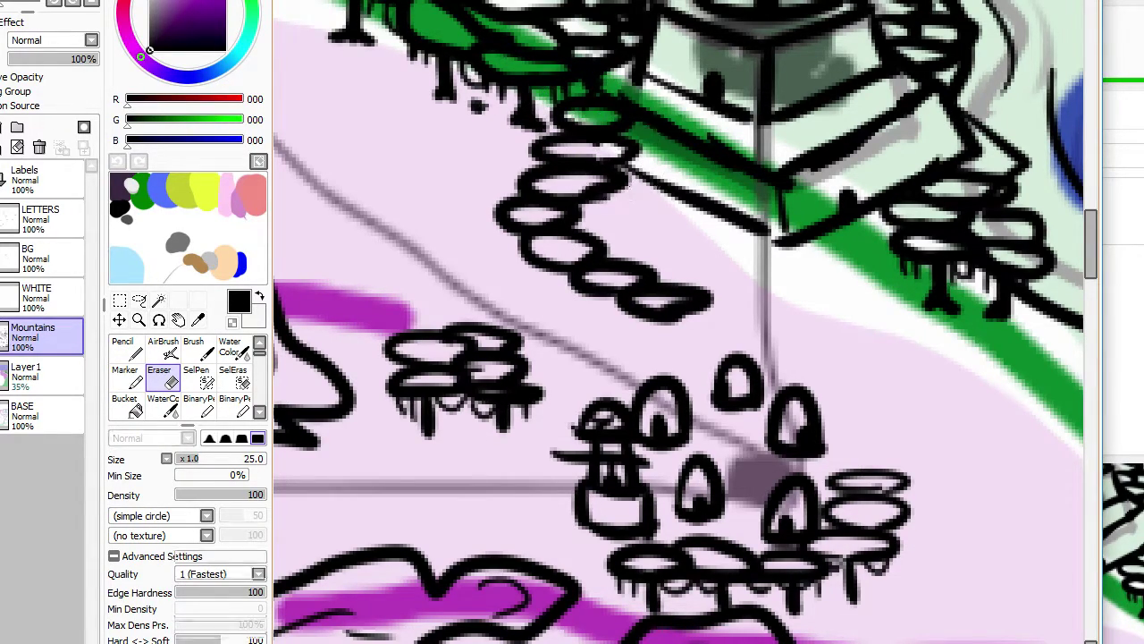
{"action": "key", "text": "b"}
Step: Fill the new grove southwest of the temple with overlapping oval canopies and add hanging roots along its lower edge
{"action": "mouse_move", "coordinate": [655, 202]}
{"action": "left_mouse_down"}
{"action": "mouse_move", "coordinate": [606, 190]}
{"action": "mouse_move", "coordinate": [688, 193]}
{"action": "mouse_move", "coordinate": [657, 201]}
{"action": "mouse_move", "coordinate": [645, 228]}
{"action": "mouse_move", "coordinate": [580, 229]}
{"action": "mouse_move", "coordinate": [624, 206]}
{"action": "mouse_move", "coordinate": [637, 240]}
{"action": "mouse_move", "coordinate": [610, 236]}
{"action": "mouse_move", "coordinate": [614, 218]}
{"action": "mouse_move", "coordinate": [653, 234]}
{"action": "mouse_move", "coordinate": [619, 251]}
{"action": "mouse_move", "coordinate": [655, 242]}
{"action": "mouse_move", "coordinate": [656, 214]}
{"action": "mouse_move", "coordinate": [703, 234]}
{"action": "mouse_move", "coordinate": [707, 276]}
{"action": "mouse_move", "coordinate": [683, 283]}
{"action": "mouse_move", "coordinate": [712, 261]}
{"action": "mouse_move", "coordinate": [677, 261]}
{"action": "mouse_move", "coordinate": [724, 230]}
{"action": "mouse_move", "coordinate": [644, 257]}
{"action": "left_mouse_up"}
{"action": "key", "text": "ctrl+z"}
{"action": "mouse_move", "coordinate": [521, 270]}
{"action": "left_mouse_down"}
{"action": "mouse_move", "coordinate": [545, 268]}
{"action": "mouse_move", "coordinate": [556, 286]}
{"action": "mouse_move", "coordinate": [550, 272]}
{"action": "left_mouse_up"}
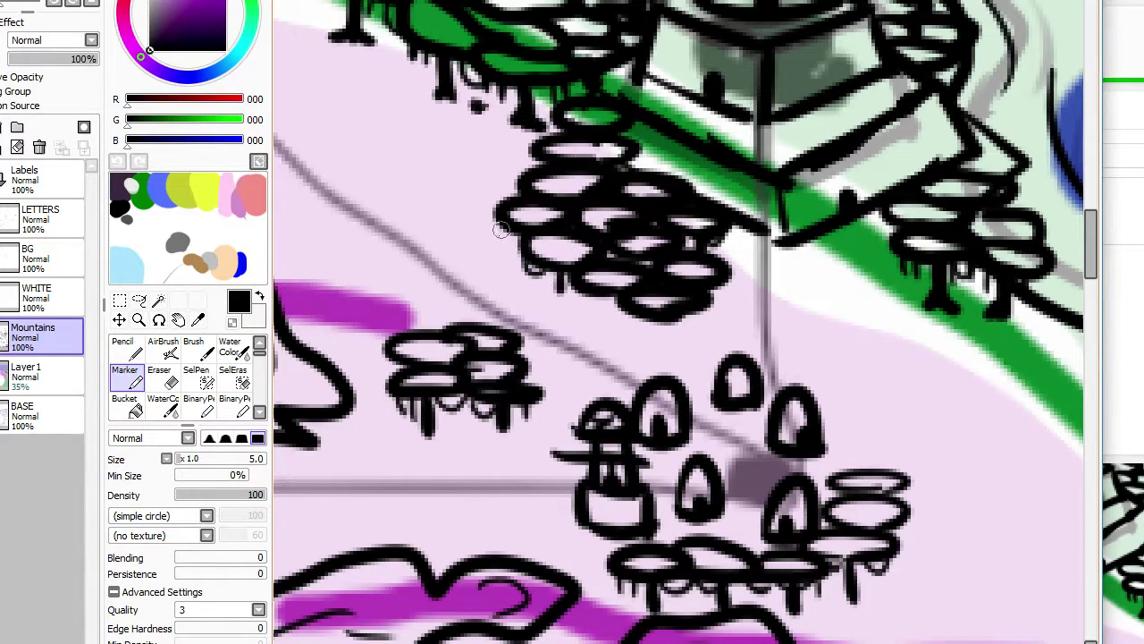
{"action": "left_click_drag", "start_coordinate": [507, 234], "coordinate": [511, 258]}
{"action": "mouse_move", "coordinate": [586, 289]}
{"action": "left_mouse_down"}
{"action": "mouse_move", "coordinate": [611, 310]}
{"action": "mouse_move", "coordinate": [658, 323]}
{"action": "mouse_move", "coordinate": [665, 342]}
{"action": "mouse_move", "coordinate": [640, 314]}
{"action": "mouse_move", "coordinate": [644, 328]}
{"action": "mouse_move", "coordinate": [690, 317]}
{"action": "left_mouse_up"}
{"action": "scroll", "coordinate": [644, 253], "scroll_direction": "down", "scroll_amount": 4}
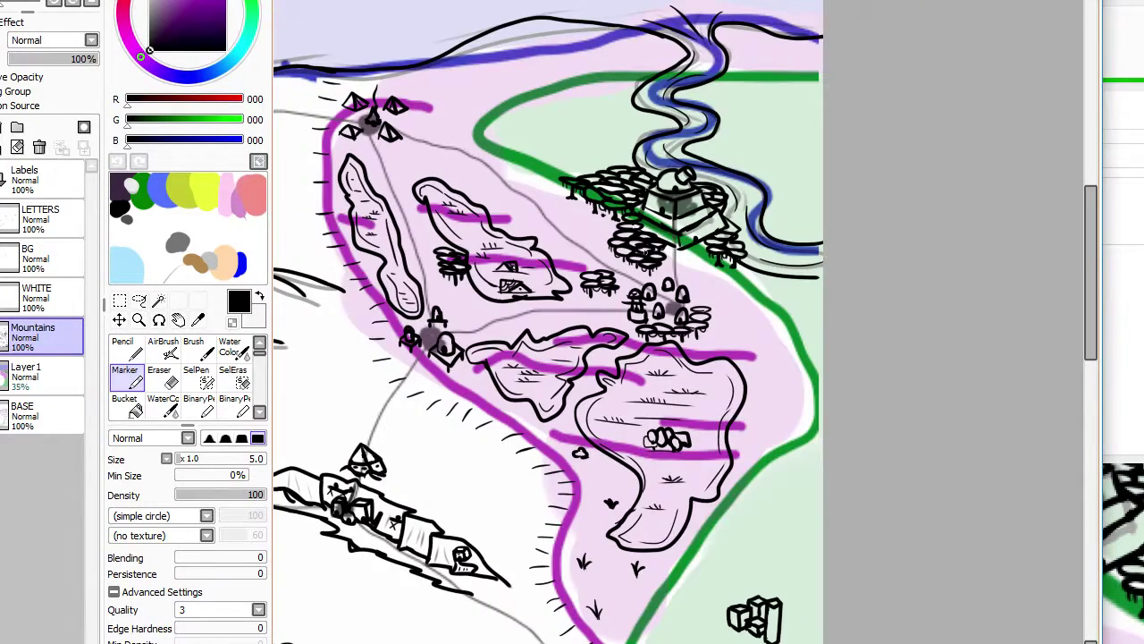
Step: Add short hatch lines to the southeast wall of the domed temple's upper tier
{"action": "scroll", "coordinate": [644, 253], "scroll_direction": "up", "scroll_amount": 1}
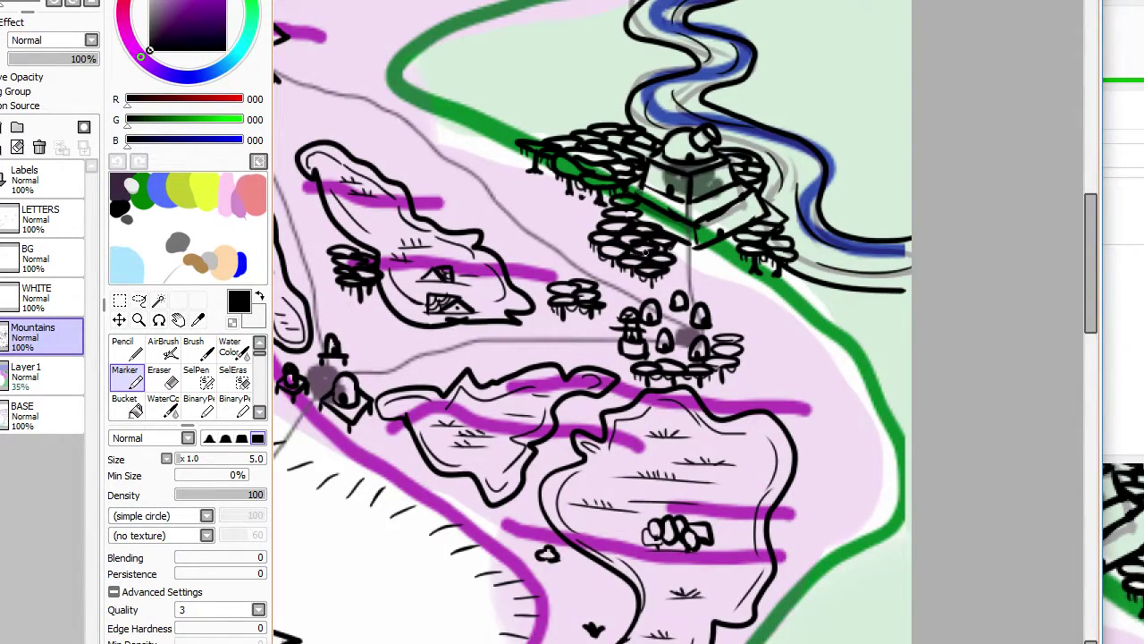
{"action": "scroll", "coordinate": [644, 251], "scroll_direction": "down", "scroll_amount": 2}
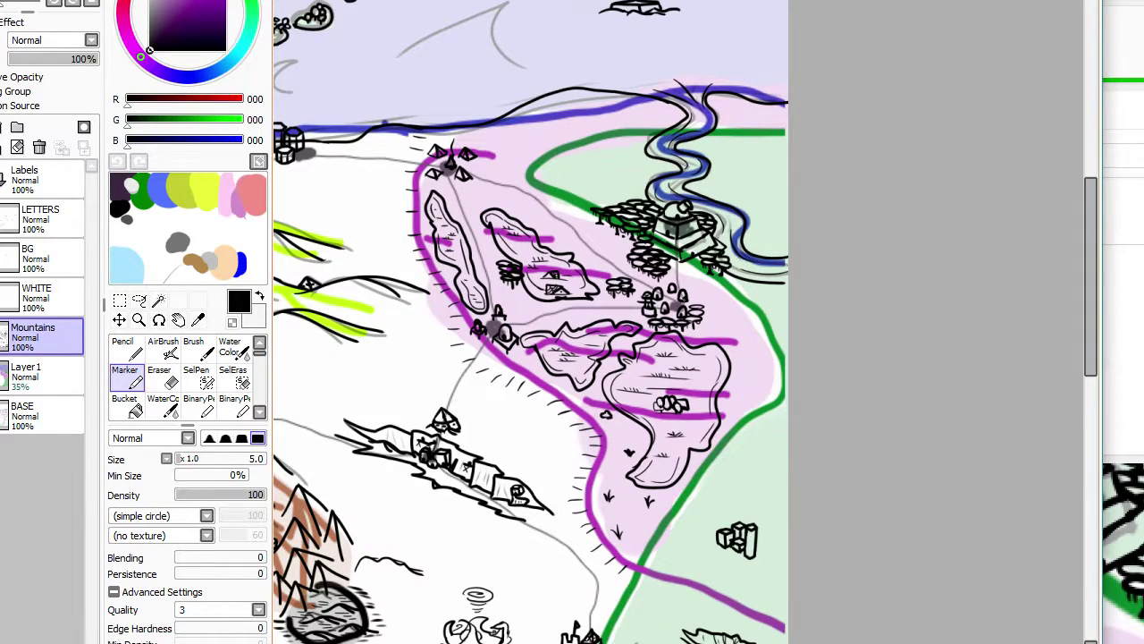
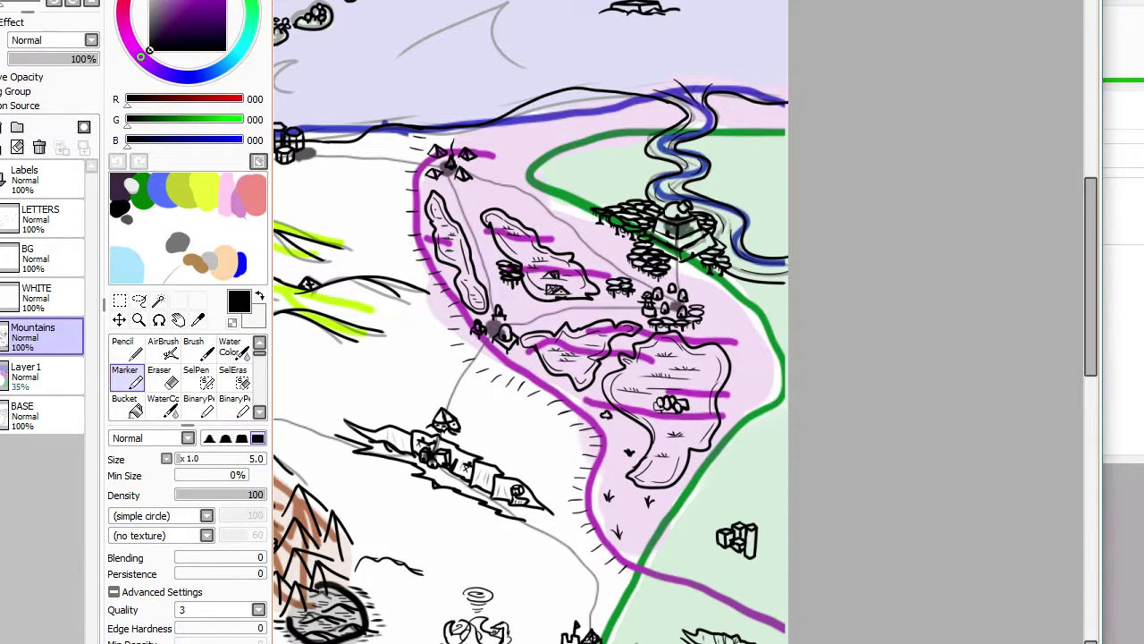
{"action": "scroll", "coordinate": [679, 271], "scroll_direction": "down", "scroll_amount": 2}
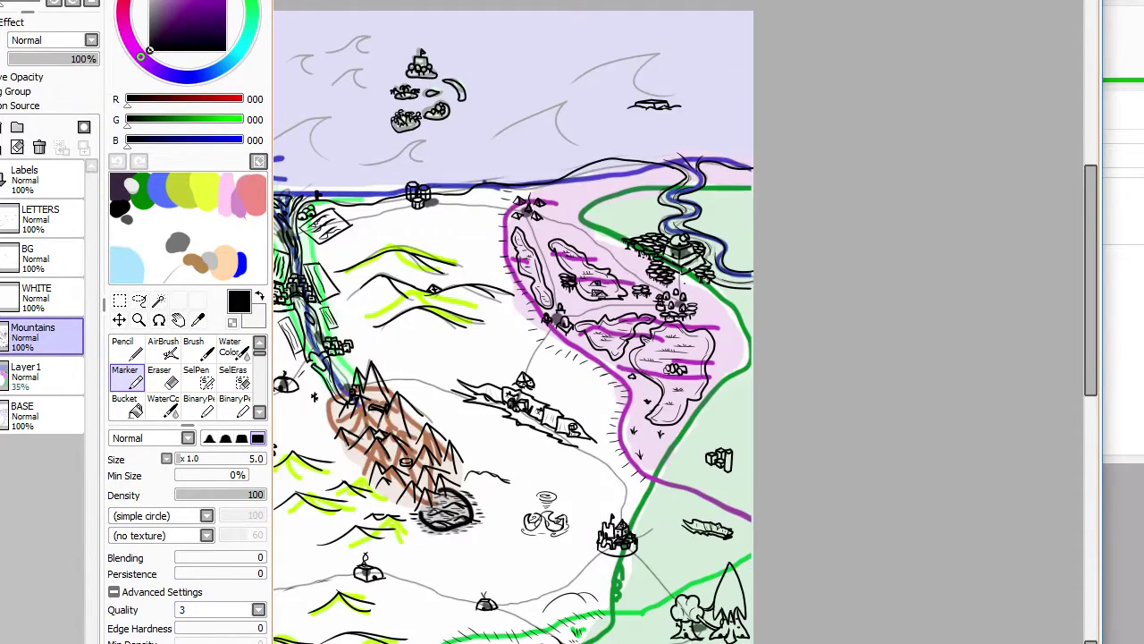
{"action": "scroll", "coordinate": [680, 270], "scroll_direction": "up", "scroll_amount": 6}
{"action": "scroll", "coordinate": [679, 271], "scroll_direction": "up", "scroll_amount": 2}
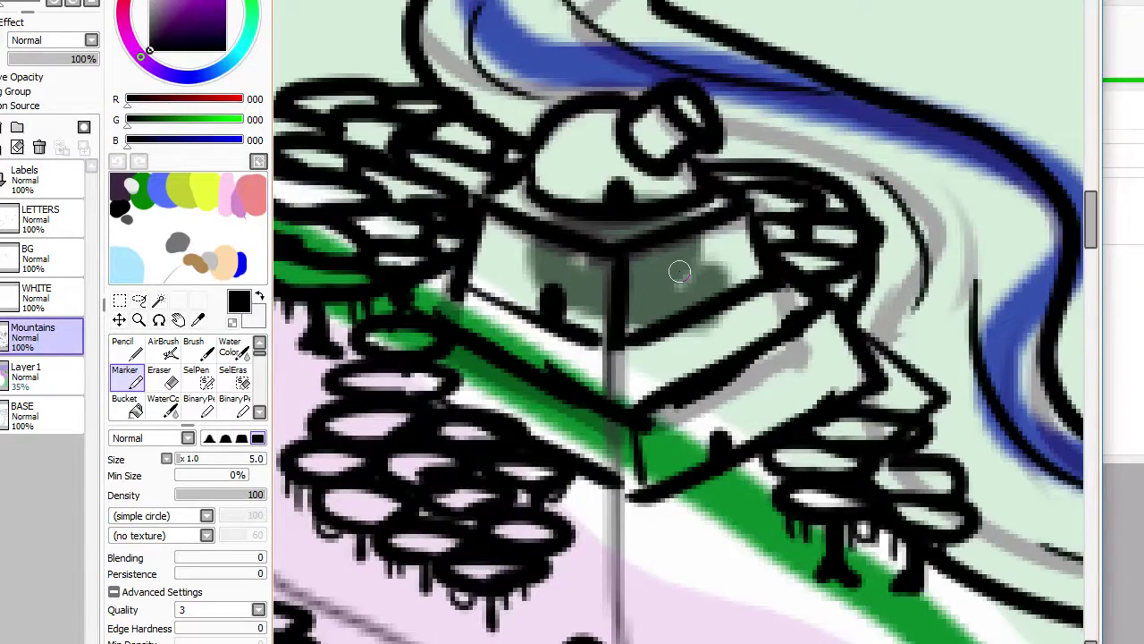
{"action": "mouse_move", "coordinate": [628, 286]}
{"action": "left_mouse_down"}
{"action": "mouse_move", "coordinate": [680, 271]}
{"action": "mouse_move", "coordinate": [640, 291]}
{"action": "mouse_move", "coordinate": [694, 277]}
{"action": "mouse_move", "coordinate": [657, 290]}
{"action": "mouse_move", "coordinate": [707, 293]}
{"action": "left_mouse_up"}
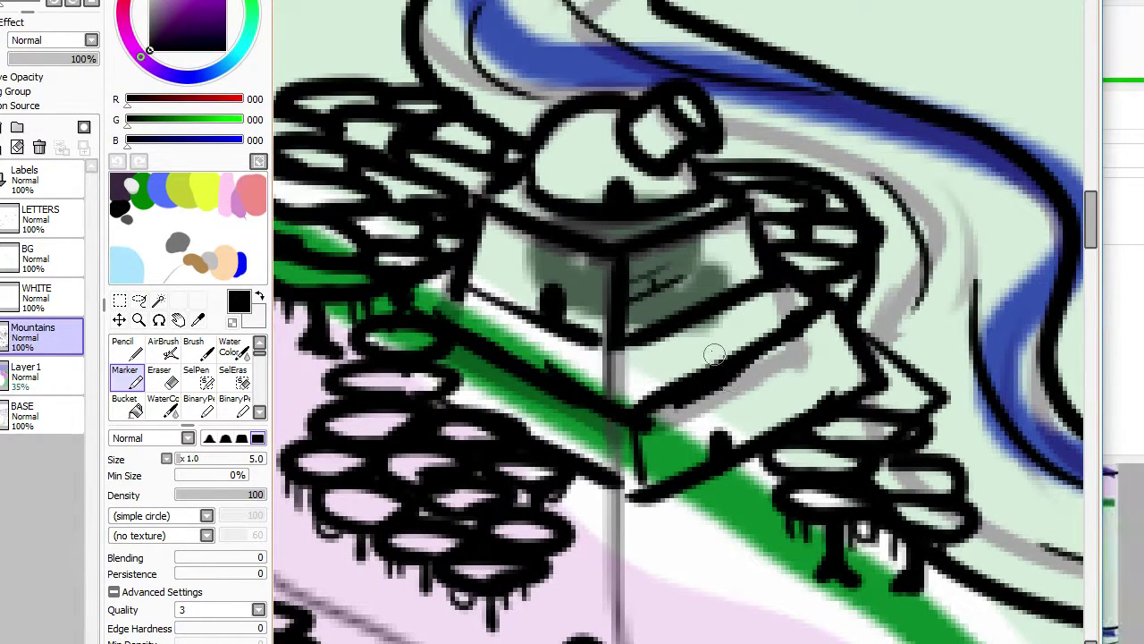
Step: Draw crossed hatch marks on the temple's ledge below the upper tier and on the southeast face of its lower tier
{"action": "left_click_drag", "start_coordinate": [677, 340], "coordinate": [732, 362]}
{"action": "key", "text": "ctrl+z"}
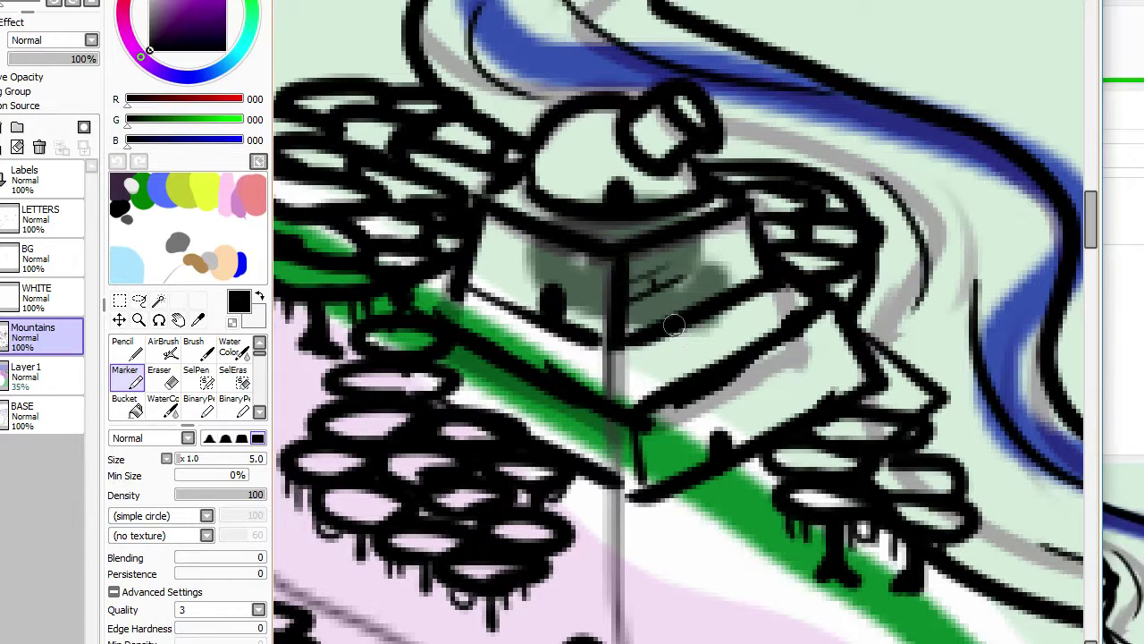
{"action": "left_click_drag", "start_coordinate": [680, 327], "coordinate": [735, 349]}
{"action": "left_click_drag", "start_coordinate": [707, 314], "coordinate": [764, 332]}
{"action": "mouse_move", "coordinate": [691, 342]}
{"action": "left_mouse_down"}
{"action": "mouse_move", "coordinate": [729, 318]}
{"action": "mouse_move", "coordinate": [751, 322]}
{"action": "left_mouse_up"}
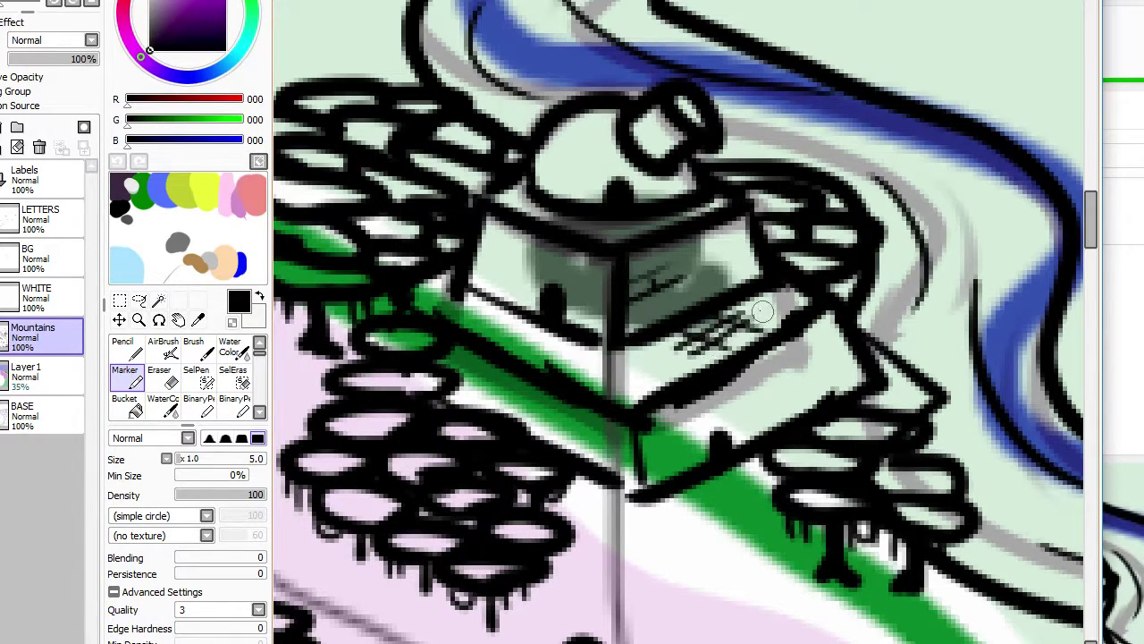
{"action": "mouse_move", "coordinate": [754, 394]}
{"action": "left_mouse_down"}
{"action": "mouse_move", "coordinate": [845, 356]}
{"action": "mouse_move", "coordinate": [805, 353]}
{"action": "mouse_move", "coordinate": [824, 349]}
{"action": "mouse_move", "coordinate": [818, 337]}
{"action": "mouse_move", "coordinate": [825, 350]}
{"action": "left_mouse_up"}
{"action": "scroll", "coordinate": [820, 349], "scroll_direction": "down", "scroll_amount": 5}
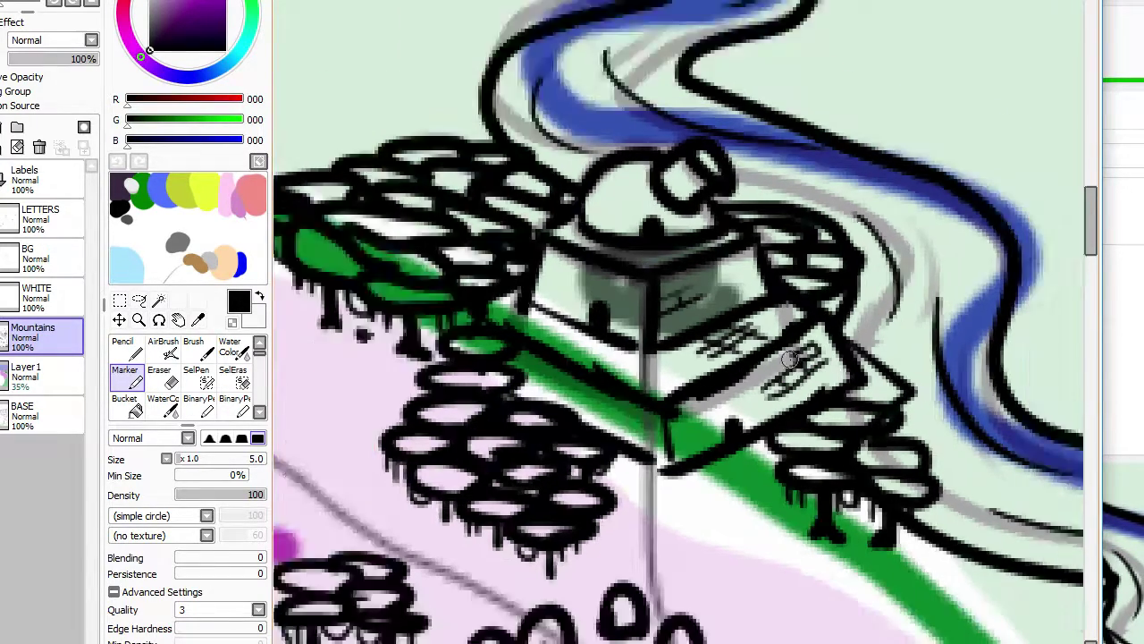
Step: Inspect the domed temple, the surrounding swamp and the wider map at different magnifications for areas that still need ink
{"action": "scroll", "coordinate": [599, 152], "scroll_direction": "down", "scroll_amount": 2}
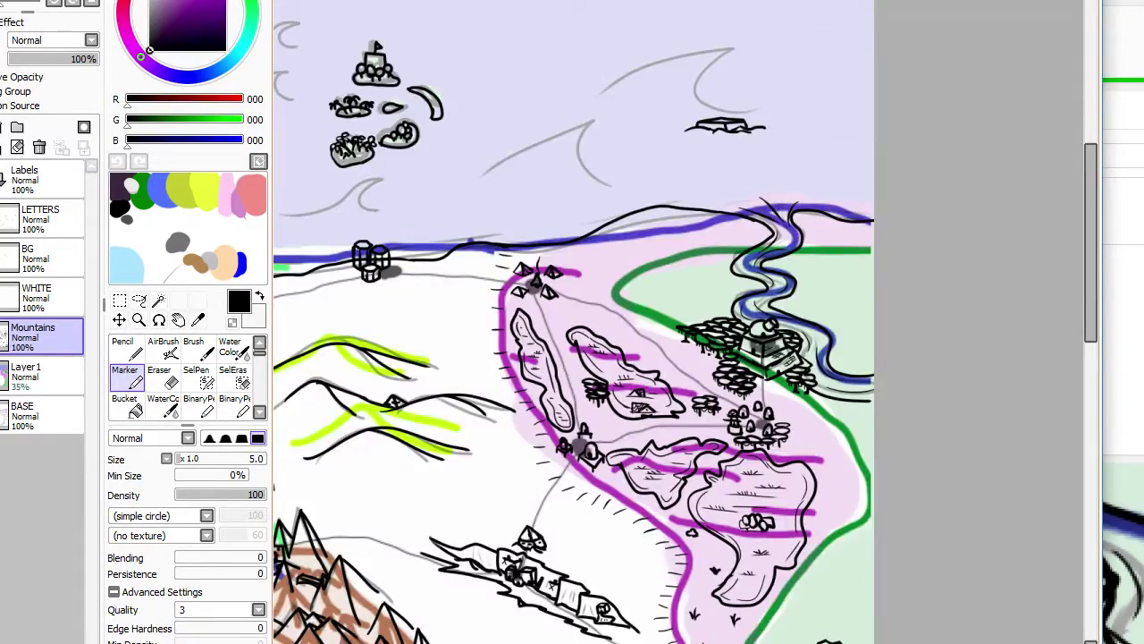
{"action": "scroll", "coordinate": [598, 152], "scroll_direction": "up", "scroll_amount": 5}
{"action": "scroll", "coordinate": [598, 152], "scroll_direction": "up", "scroll_amount": 1}
{"action": "scroll", "coordinate": [598, 152], "scroll_direction": "down", "scroll_amount": 4}
{"action": "scroll", "coordinate": [598, 152], "scroll_direction": "down", "scroll_amount": 3}
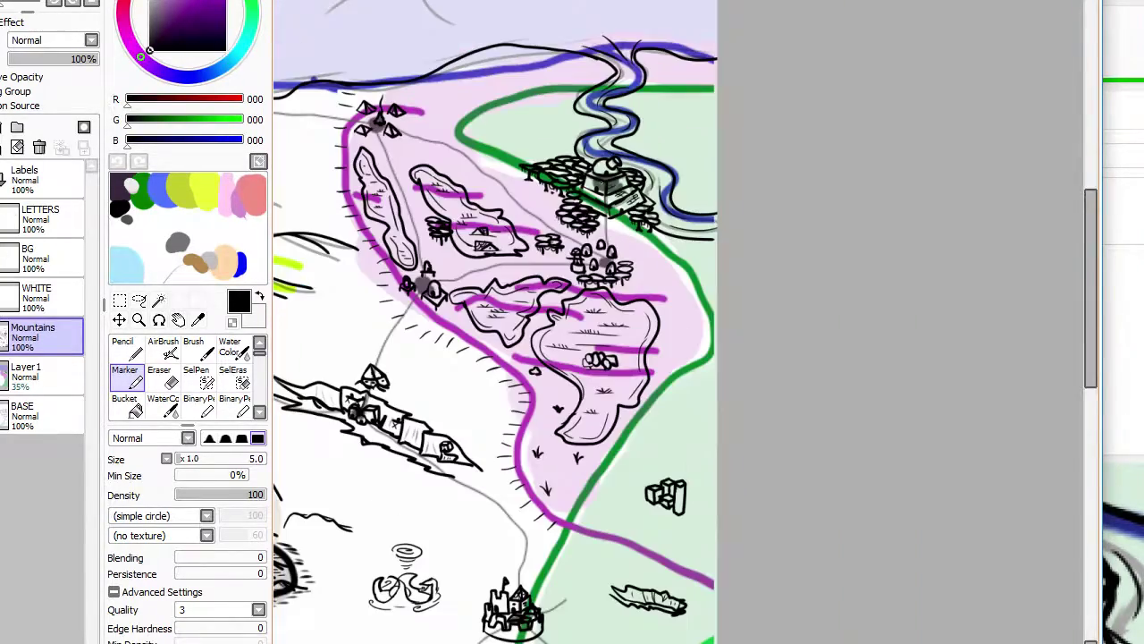
{"action": "scroll", "coordinate": [598, 152], "scroll_direction": "up", "scroll_amount": 2}
{"action": "scroll", "coordinate": [598, 152], "scroll_direction": "down", "scroll_amount": 2}
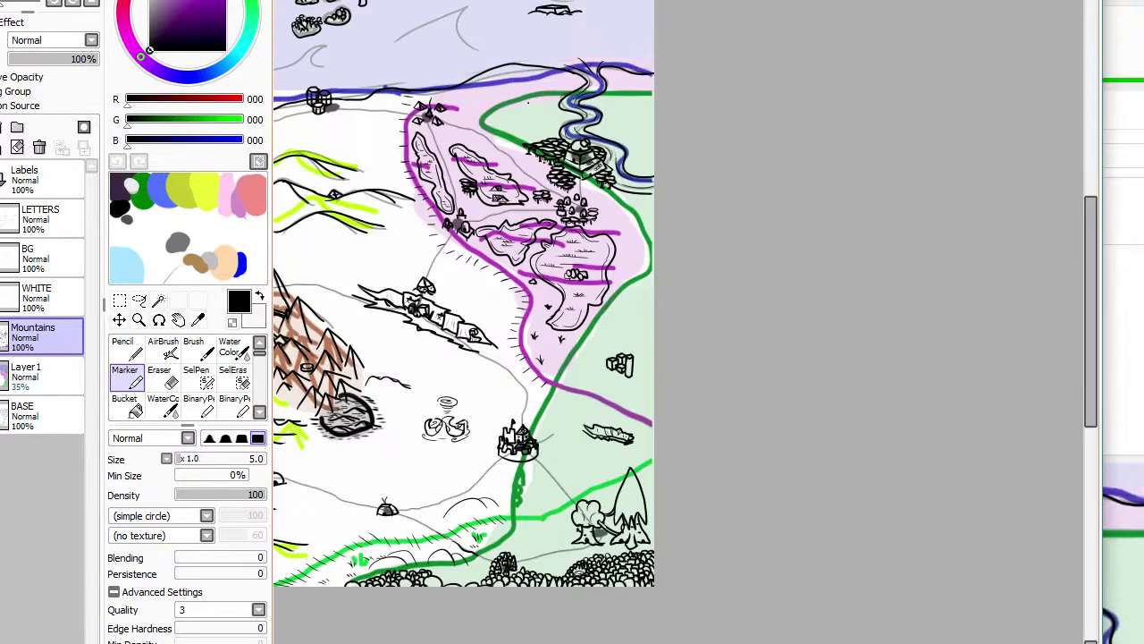
{"action": "scroll", "coordinate": [598, 152], "scroll_direction": "up", "scroll_amount": 2}
{"action": "scroll", "coordinate": [531, 112], "scroll_direction": "down", "scroll_amount": 2}
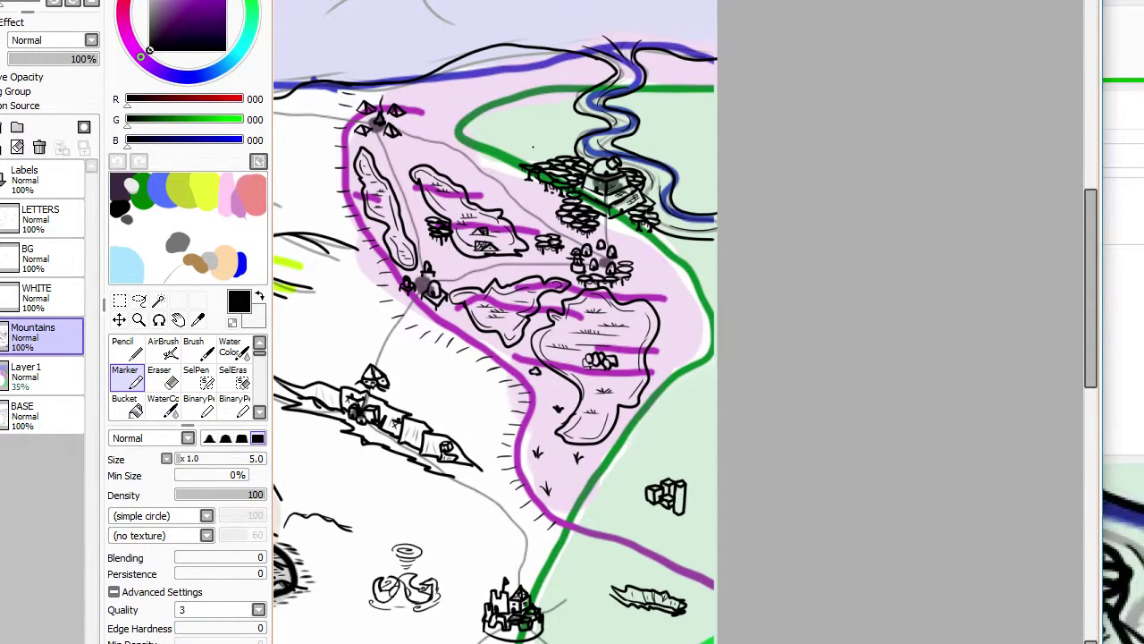
{"action": "scroll", "coordinate": [533, 145], "scroll_direction": "up", "scroll_amount": 2}
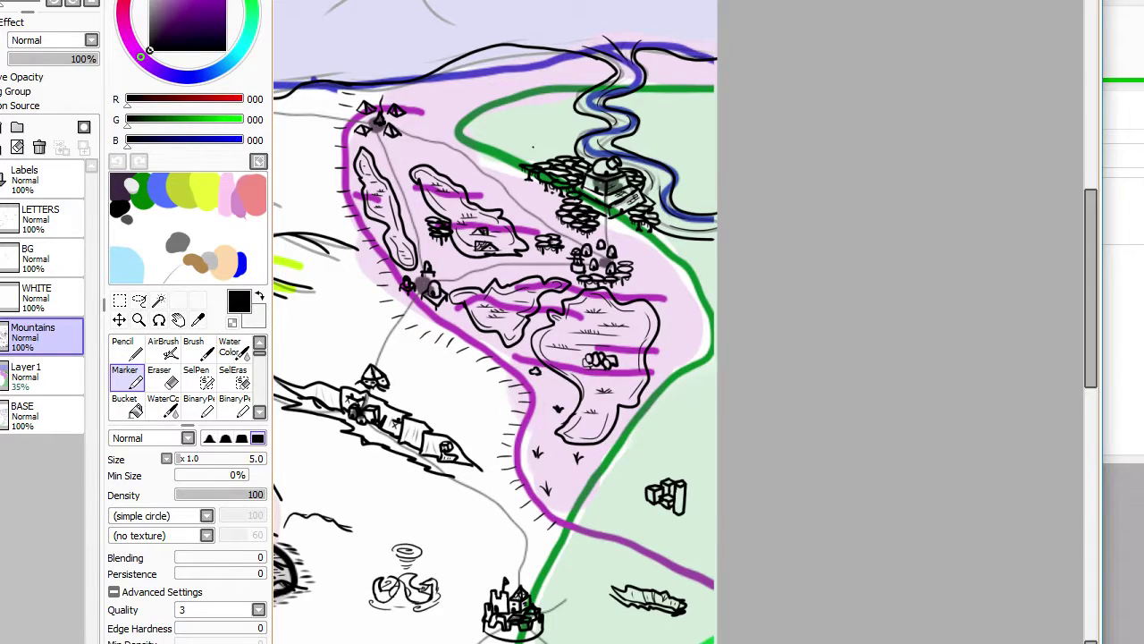
{"action": "scroll", "coordinate": [533, 145], "scroll_direction": "up", "scroll_amount": 2}
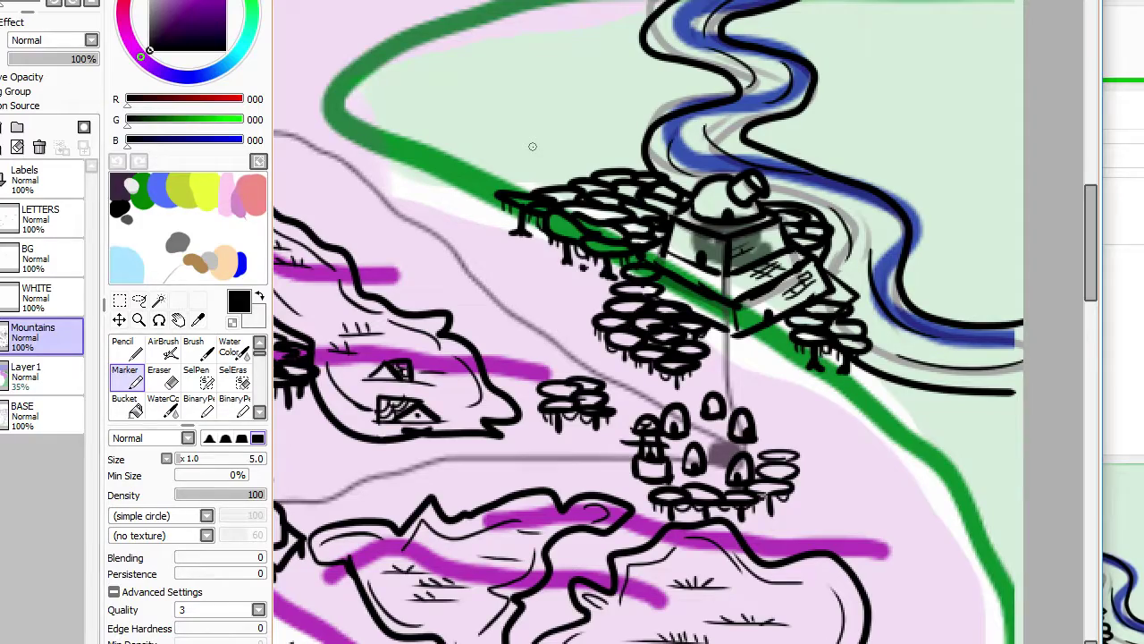
{"action": "scroll", "coordinate": [532, 146], "scroll_direction": "down", "scroll_amount": 3}
{"action": "scroll", "coordinate": [532, 185], "scroll_direction": "up", "scroll_amount": 5}
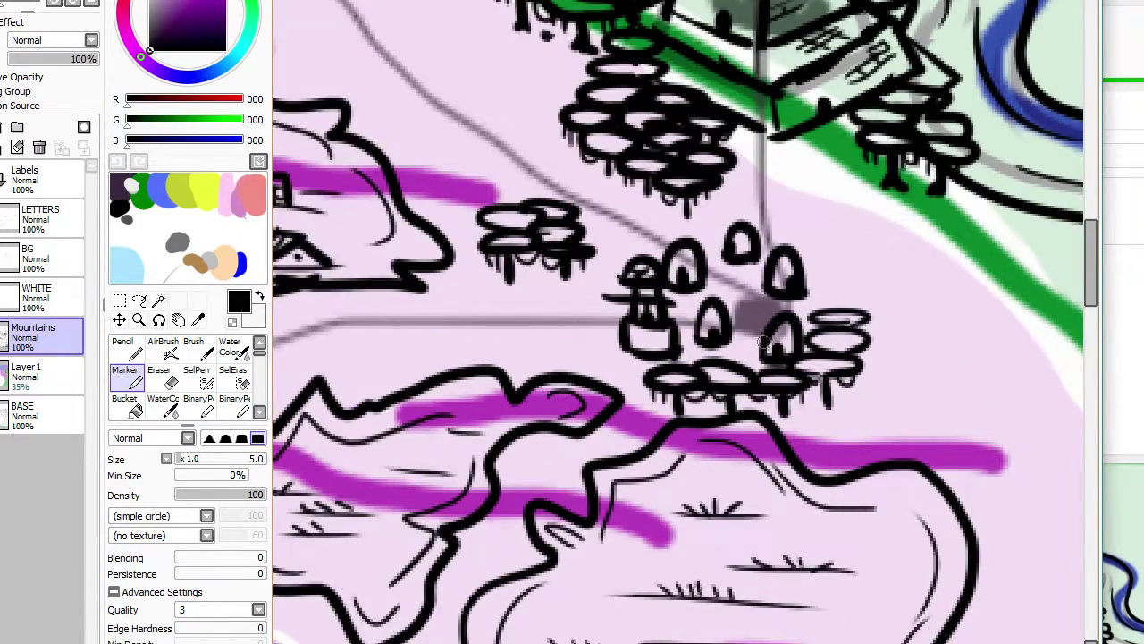
{"action": "scroll", "coordinate": [764, 342], "scroll_direction": "down", "scroll_amount": 2}
{"action": "scroll", "coordinate": [771, 347], "scroll_direction": "down", "scroll_amount": 2}
{"action": "scroll", "coordinate": [721, 229], "scroll_direction": "up", "scroll_amount": 5}
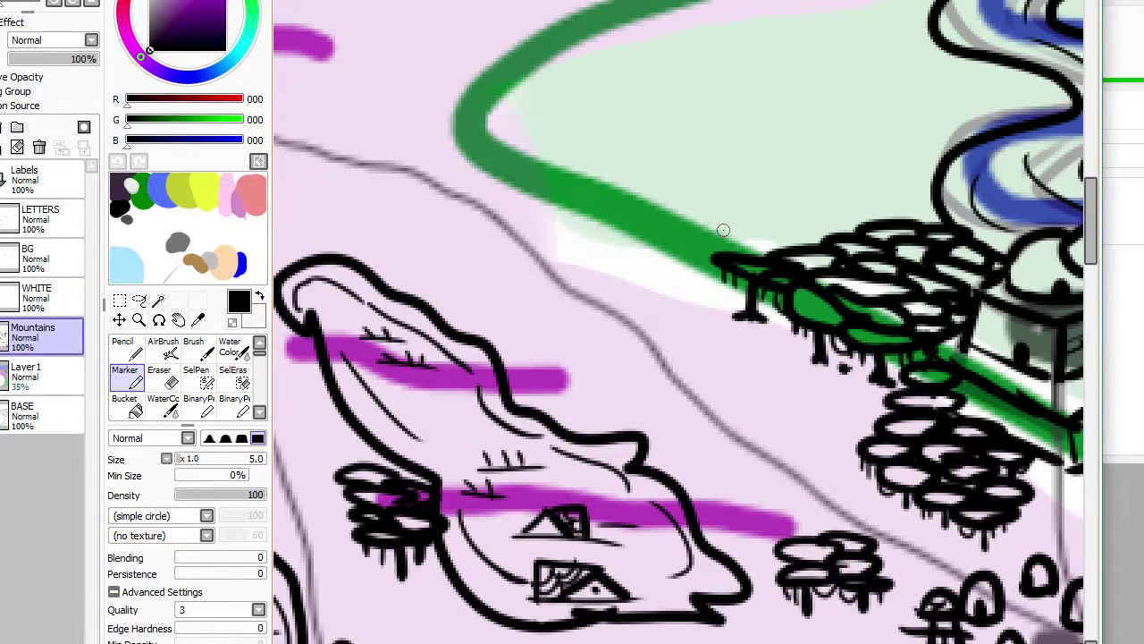
{"action": "scroll", "coordinate": [723, 230], "scroll_direction": "down", "scroll_amount": 2}
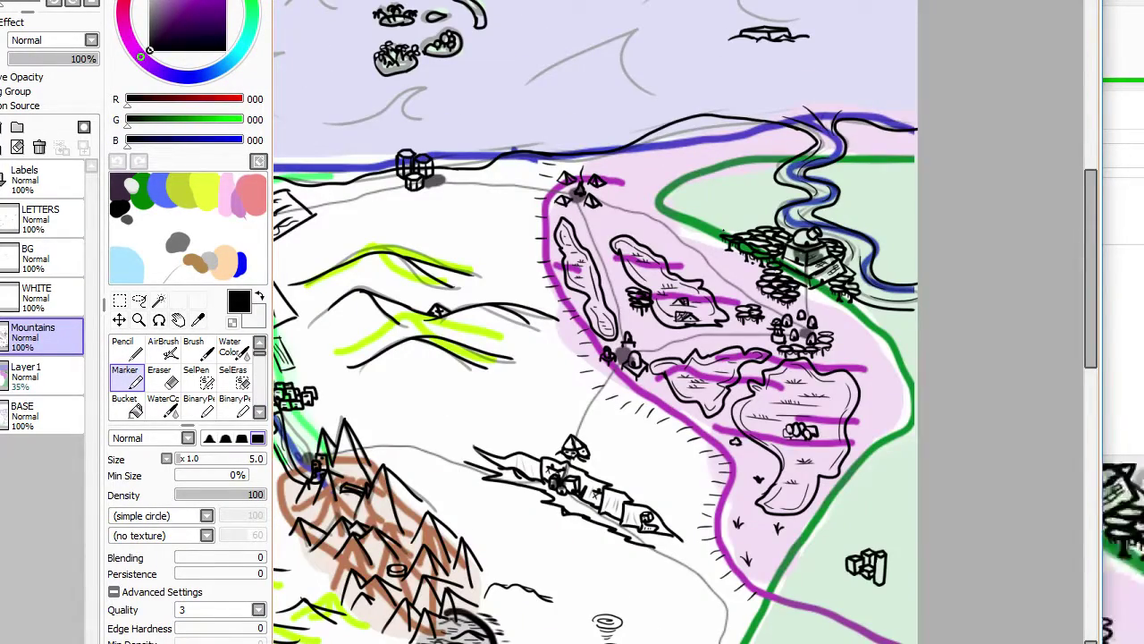
{"action": "scroll", "coordinate": [724, 229], "scroll_direction": "down", "scroll_amount": 2}
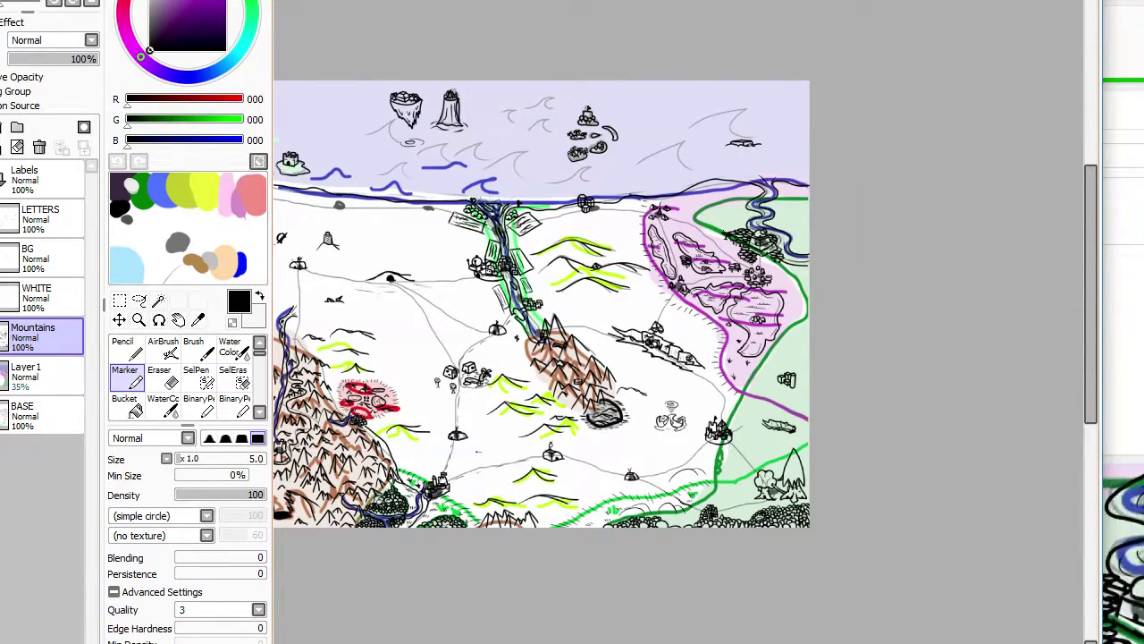
{"action": "scroll", "coordinate": [722, 228], "scroll_direction": "up", "scroll_amount": 1}
{"action": "scroll", "coordinate": [723, 228], "scroll_direction": "up", "scroll_amount": 2}
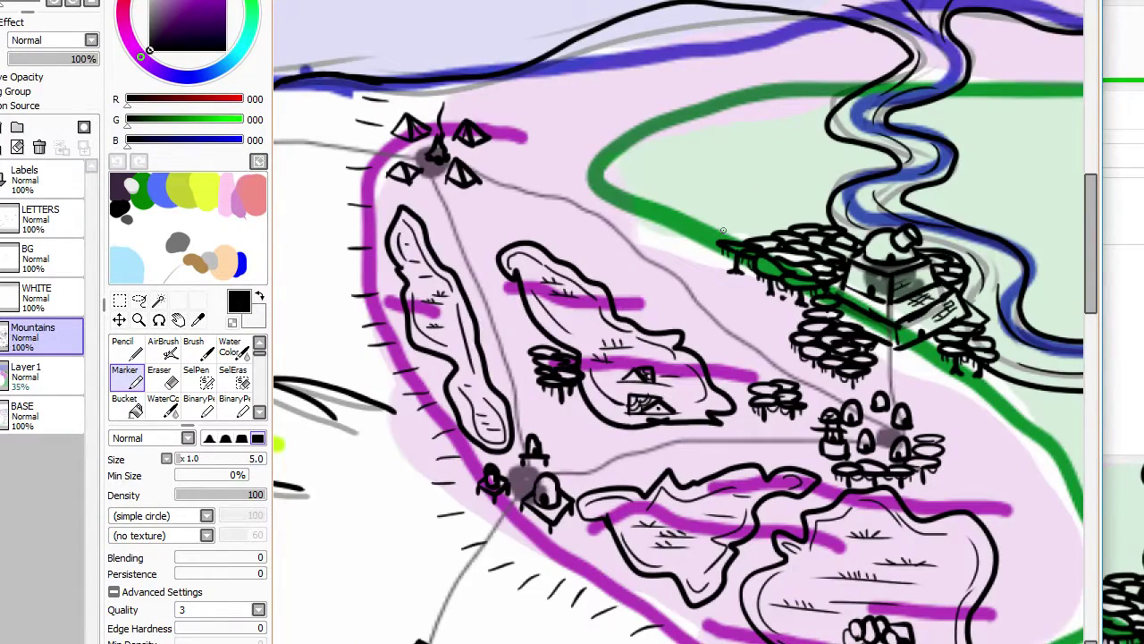
{"action": "scroll", "coordinate": [722, 228], "scroll_direction": "down", "scroll_amount": 1}
Step: Hide the BASE sketch and the coloured Layer 1 so that the black Mountains line art is seen alone
{"action": "left_click", "coordinate": [1, 376]}
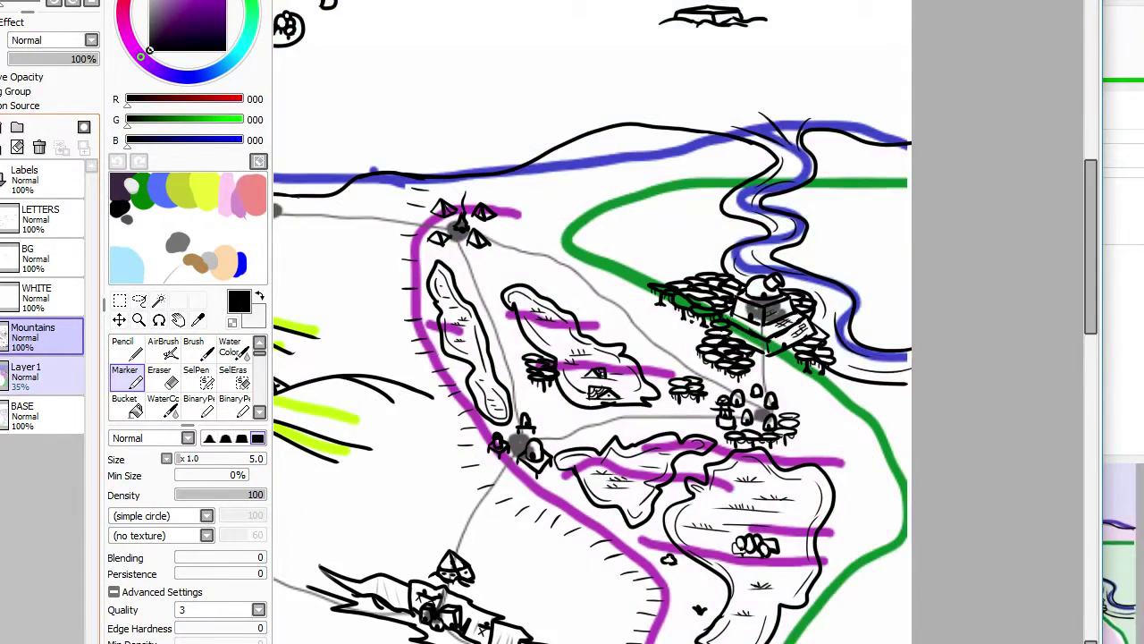
{"action": "left_click", "coordinate": [2, 336]}
{"action": "scroll", "coordinate": [537, 374], "scroll_direction": "down", "scroll_amount": 6}
{"action": "scroll", "coordinate": [401, 432], "scroll_direction": "up", "scroll_amount": 4}
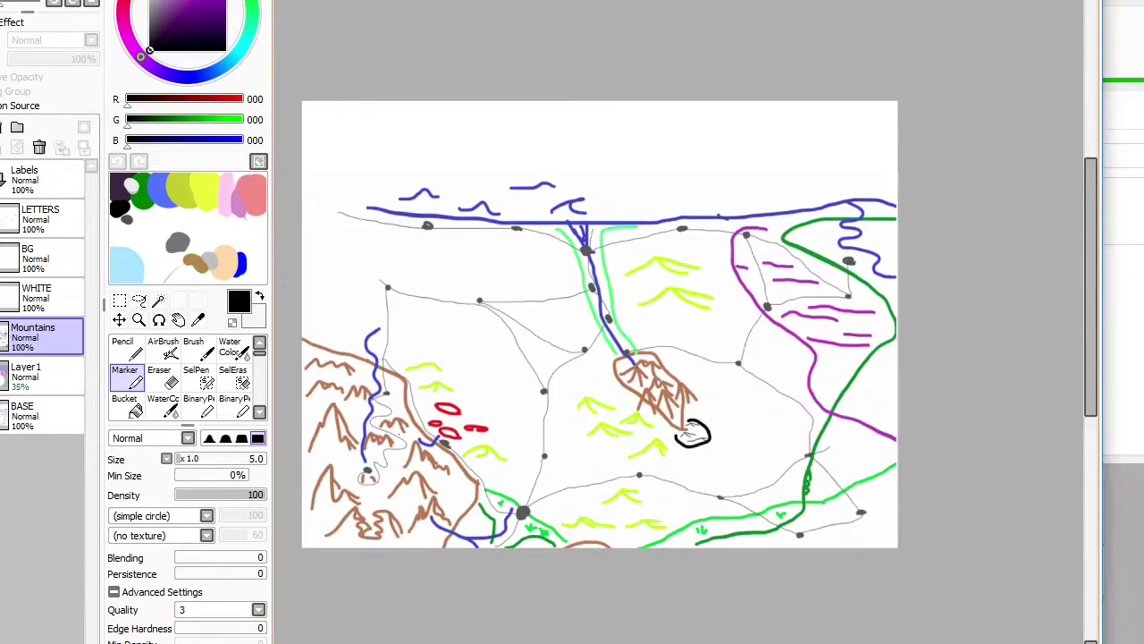
{"action": "left_click", "coordinate": [2, 416]}
{"action": "left_click", "coordinate": [2, 336]}
{"action": "left_click", "coordinate": [2, 376]}
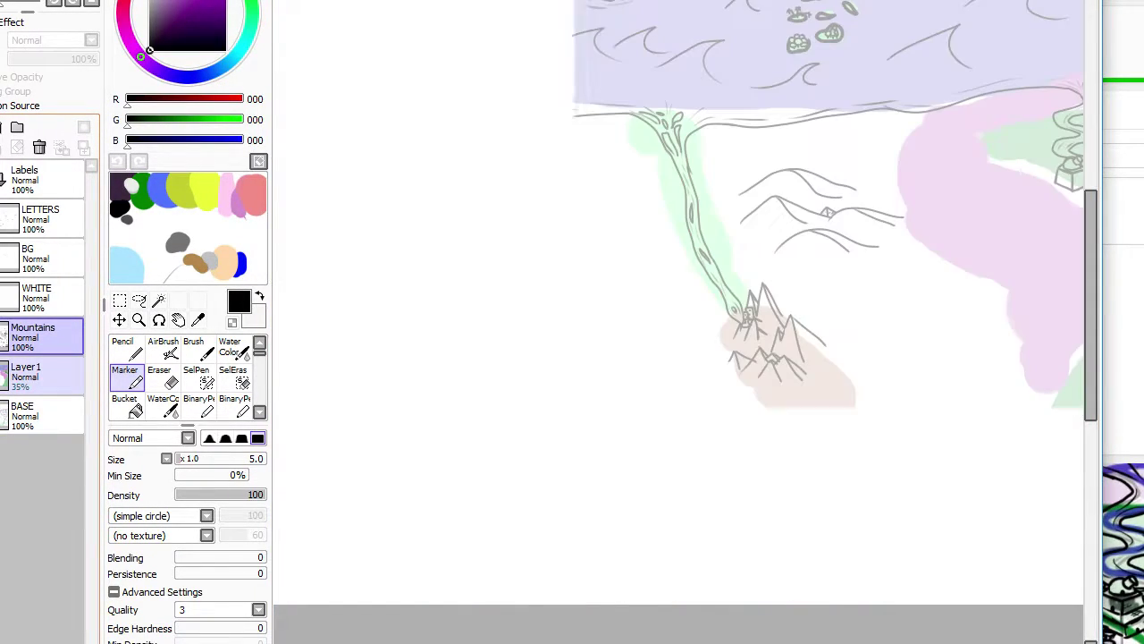
{"action": "left_click", "coordinate": [1, 377]}
{"action": "left_click", "coordinate": [2, 336]}
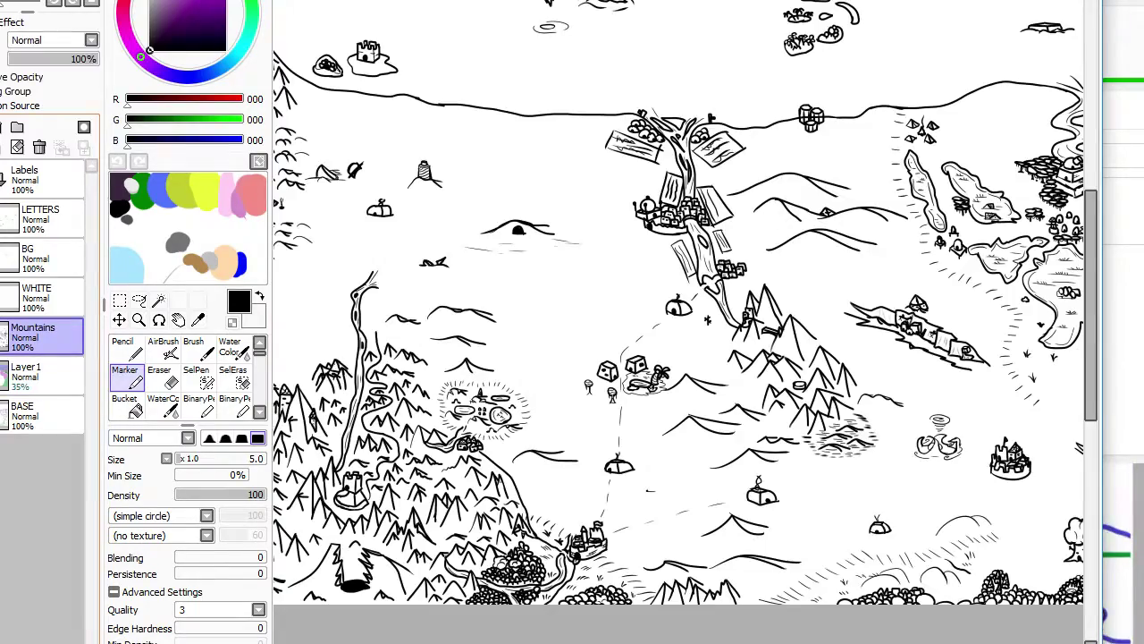
{"action": "left_click", "coordinate": [2, 376]}
{"action": "left_click", "coordinate": [1, 376]}
Step: Ink stacked rows of small rounded treetops along the southern forest edge, west of the pointed tree houses
{"action": "scroll", "coordinate": [613, 372], "scroll_direction": "down", "scroll_amount": 3}
{"action": "scroll", "coordinate": [462, 348], "scroll_direction": "up", "scroll_amount": 4}
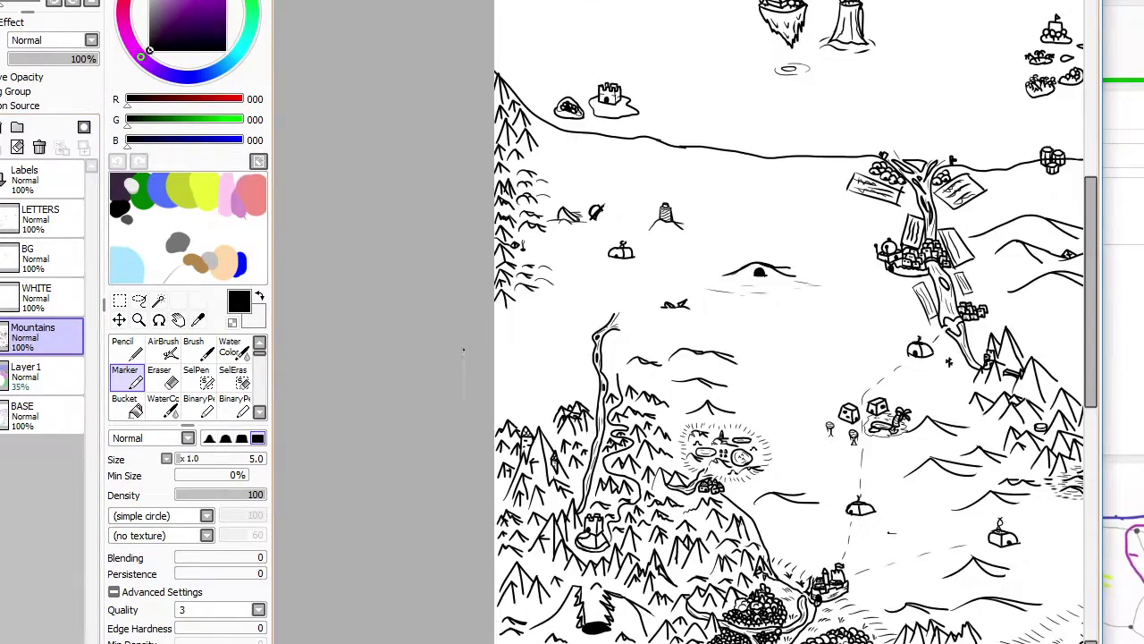
{"action": "scroll", "coordinate": [552, 414], "scroll_direction": "down", "scroll_amount": 3}
{"action": "scroll", "coordinate": [850, 519], "scroll_direction": "up", "scroll_amount": 2}
{"action": "scroll", "coordinate": [849, 518], "scroll_direction": "down", "scroll_amount": 2}
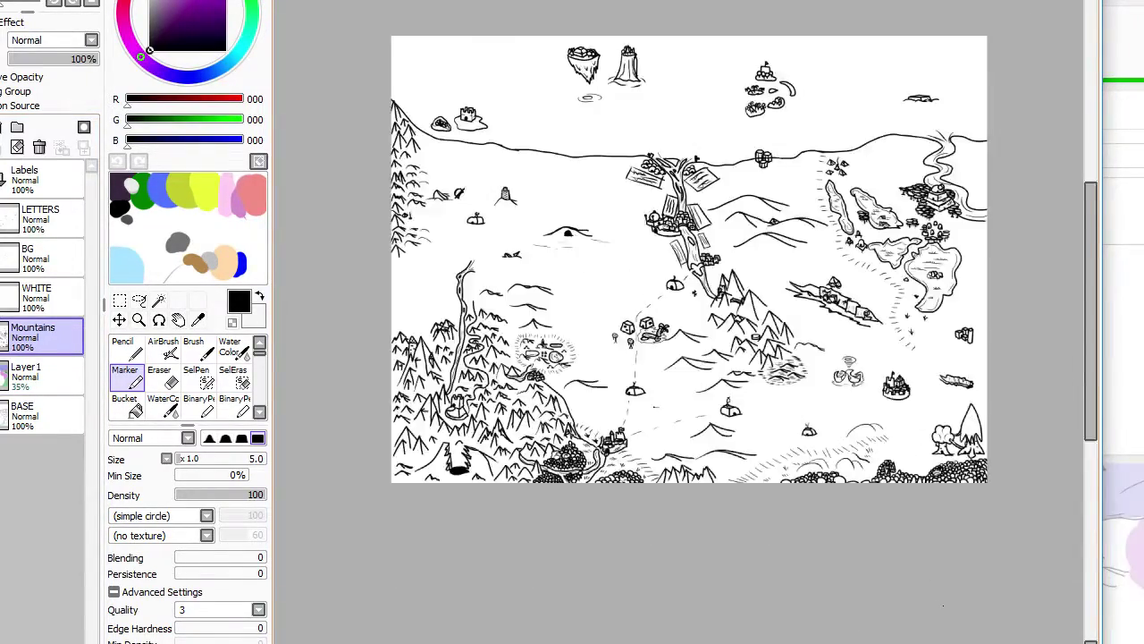
{"action": "scroll", "coordinate": [849, 519], "scroll_direction": "up", "scroll_amount": 5}
{"action": "scroll", "coordinate": [501, 469], "scroll_direction": "up", "scroll_amount": 2}
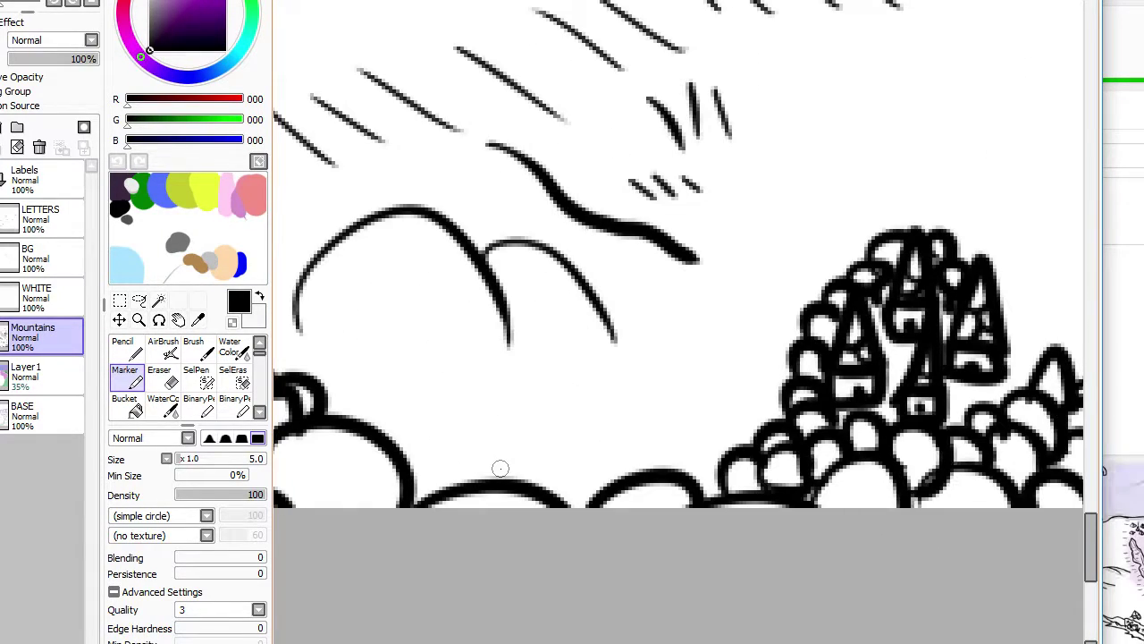
{"action": "mouse_move", "coordinate": [411, 490]}
{"action": "left_mouse_down"}
{"action": "mouse_move", "coordinate": [495, 463]}
{"action": "mouse_move", "coordinate": [477, 481]}
{"action": "mouse_move", "coordinate": [461, 462]}
{"action": "mouse_move", "coordinate": [518, 474]}
{"action": "mouse_move", "coordinate": [520, 458]}
{"action": "mouse_move", "coordinate": [567, 481]}
{"action": "mouse_move", "coordinate": [530, 467]}
{"action": "mouse_move", "coordinate": [584, 480]}
{"action": "mouse_move", "coordinate": [598, 448]}
{"action": "mouse_move", "coordinate": [609, 477]}
{"action": "mouse_move", "coordinate": [640, 462]}
{"action": "mouse_move", "coordinate": [628, 441]}
{"action": "mouse_move", "coordinate": [641, 457]}
{"action": "mouse_move", "coordinate": [557, 457]}
{"action": "mouse_move", "coordinate": [611, 435]}
{"action": "mouse_move", "coordinate": [576, 421]}
{"action": "mouse_move", "coordinate": [654, 431]}
{"action": "mouse_move", "coordinate": [651, 446]}
{"action": "mouse_move", "coordinate": [702, 437]}
{"action": "mouse_move", "coordinate": [734, 449]}
{"action": "mouse_move", "coordinate": [735, 439]}
{"action": "mouse_move", "coordinate": [716, 459]}
{"action": "mouse_move", "coordinate": [706, 461]}
{"action": "mouse_move", "coordinate": [725, 453]}
{"action": "mouse_move", "coordinate": [731, 410]}
{"action": "mouse_move", "coordinate": [758, 433]}
{"action": "mouse_move", "coordinate": [706, 497]}
{"action": "mouse_move", "coordinate": [760, 438]}
{"action": "mouse_move", "coordinate": [762, 408]}
{"action": "mouse_move", "coordinate": [765, 419]}
{"action": "mouse_move", "coordinate": [780, 406]}
{"action": "mouse_move", "coordinate": [749, 372]}
{"action": "mouse_move", "coordinate": [777, 369]}
{"action": "mouse_move", "coordinate": [700, 412]}
{"action": "mouse_move", "coordinate": [731, 411]}
{"action": "mouse_move", "coordinate": [702, 387]}
{"action": "mouse_move", "coordinate": [666, 408]}
{"action": "mouse_move", "coordinate": [641, 404]}
{"action": "mouse_move", "coordinate": [675, 403]}
{"action": "left_mouse_up"}
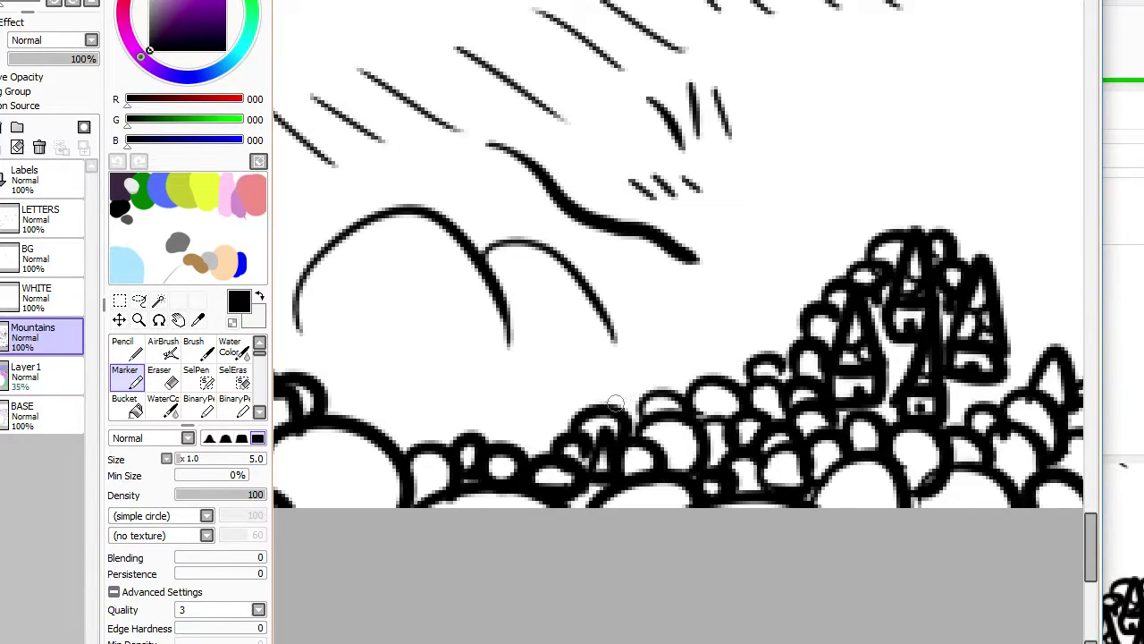
{"action": "mouse_move", "coordinate": [606, 406]}
{"action": "left_mouse_down"}
{"action": "mouse_move", "coordinate": [687, 391]}
{"action": "mouse_move", "coordinate": [707, 356]}
{"action": "mouse_move", "coordinate": [741, 374]}
{"action": "left_mouse_up"}
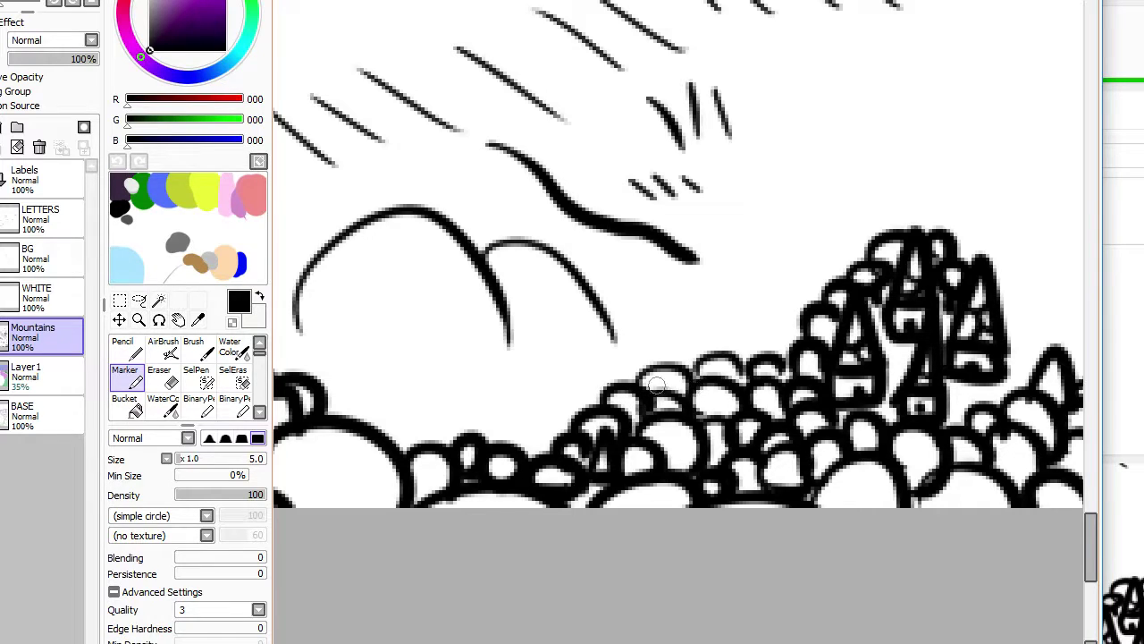
{"action": "left_click_drag", "start_coordinate": [555, 392], "coordinate": [584, 392]}
{"action": "left_click_drag", "start_coordinate": [553, 458], "coordinate": [588, 450]}
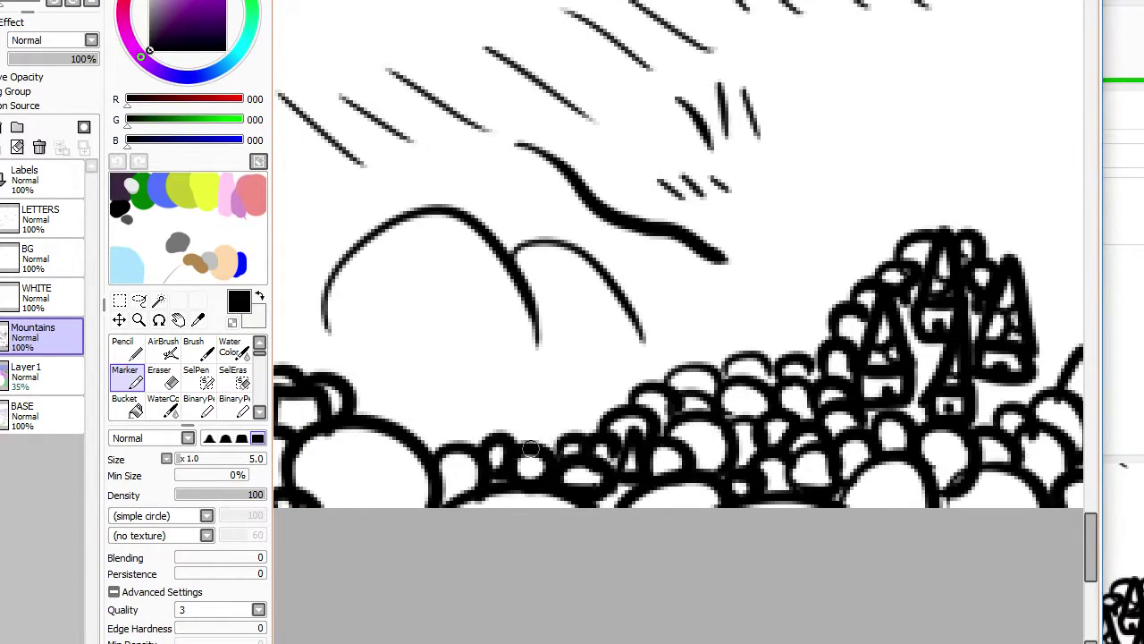
Step: Extend the small rounded treetops further west above the large round canopies on the map's southern edge
{"action": "left_click_drag", "start_coordinate": [501, 449], "coordinate": [550, 447]}
{"action": "left_click_drag", "start_coordinate": [429, 435], "coordinate": [471, 458]}
{"action": "mouse_move", "coordinate": [362, 422]}
{"action": "left_mouse_down"}
{"action": "mouse_move", "coordinate": [405, 421]}
{"action": "mouse_move", "coordinate": [413, 432]}
{"action": "mouse_move", "coordinate": [467, 416]}
{"action": "mouse_move", "coordinate": [510, 429]}
{"action": "mouse_move", "coordinate": [529, 410]}
{"action": "mouse_move", "coordinate": [545, 435]}
{"action": "mouse_move", "coordinate": [580, 428]}
{"action": "left_mouse_up"}
{"action": "scroll", "coordinate": [579, 428], "scroll_direction": "down", "scroll_amount": 4}
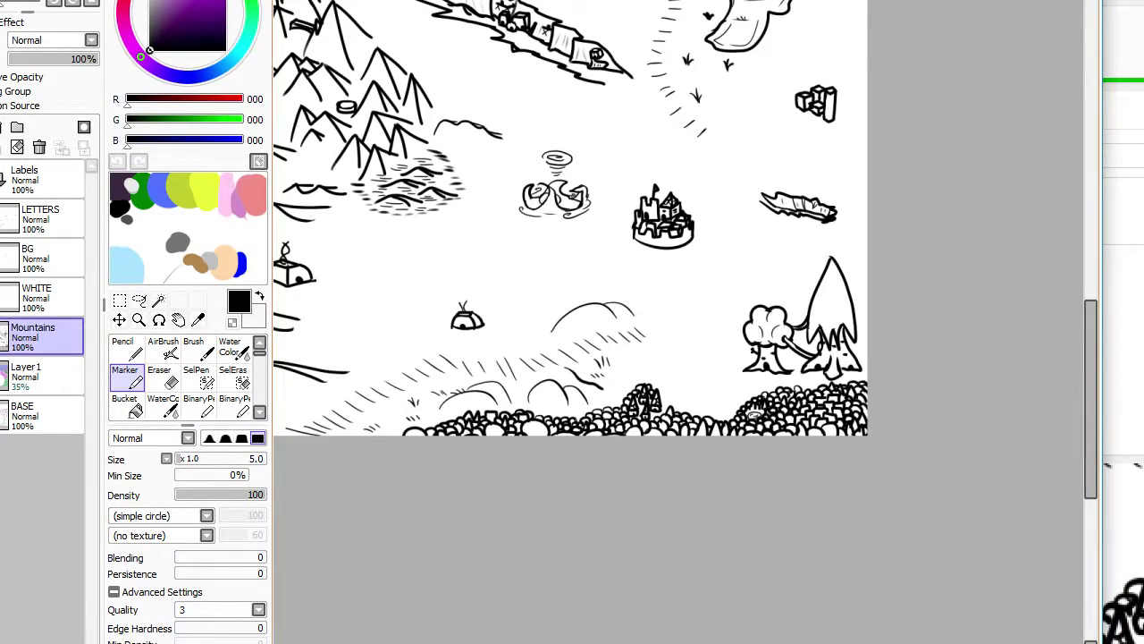
Step: Erase the round treetops touching the west side of the pointed tree houses, then return to the Marker
{"action": "scroll", "coordinate": [631, 407], "scroll_direction": "up", "scroll_amount": 5}
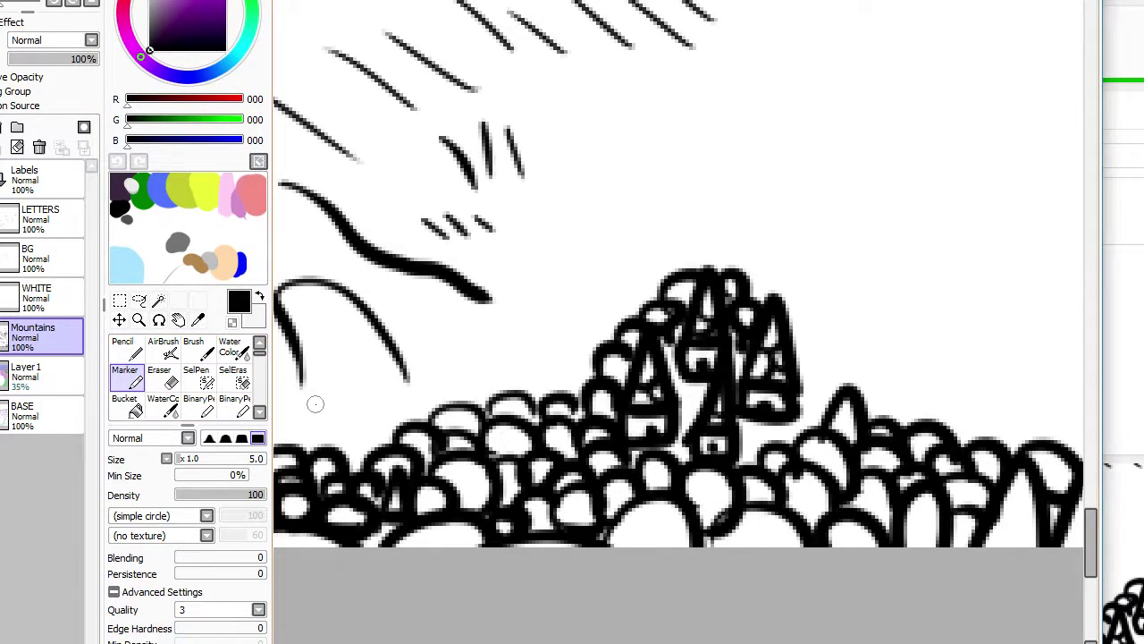
{"action": "key", "text": "e"}
{"action": "mouse_move", "coordinate": [590, 360]}
{"action": "left_mouse_down"}
{"action": "mouse_move", "coordinate": [599, 367]}
{"action": "mouse_move", "coordinate": [598, 348]}
{"action": "mouse_move", "coordinate": [623, 328]}
{"action": "mouse_move", "coordinate": [603, 340]}
{"action": "mouse_move", "coordinate": [620, 362]}
{"action": "left_mouse_up"}
{"action": "key", "text": "m"}
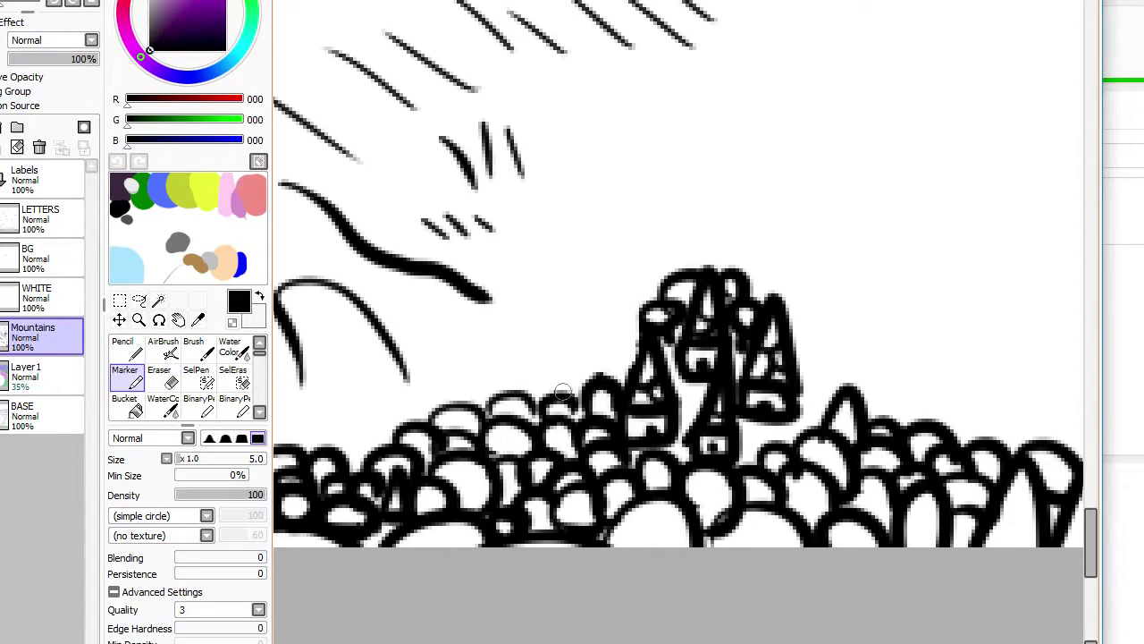
Step: Ink new treetops and a row of small trees west of the pointed houses, and extend the thick slope line toward them
{"action": "mouse_move", "coordinate": [538, 399]}
{"action": "left_mouse_down"}
{"action": "mouse_move", "coordinate": [563, 382]}
{"action": "mouse_move", "coordinate": [578, 394]}
{"action": "mouse_move", "coordinate": [536, 390]}
{"action": "mouse_move", "coordinate": [554, 361]}
{"action": "mouse_move", "coordinate": [505, 384]}
{"action": "mouse_move", "coordinate": [521, 381]}
{"action": "mouse_move", "coordinate": [480, 377]}
{"action": "mouse_move", "coordinate": [505, 361]}
{"action": "left_mouse_up"}
{"action": "key", "text": "ctrl+z"}
{"action": "mouse_move", "coordinate": [634, 320]}
{"action": "left_mouse_down"}
{"action": "mouse_move", "coordinate": [597, 310]}
{"action": "mouse_move", "coordinate": [602, 288]}
{"action": "mouse_move", "coordinate": [542, 286]}
{"action": "mouse_move", "coordinate": [559, 292]}
{"action": "mouse_move", "coordinate": [553, 311]}
{"action": "mouse_move", "coordinate": [586, 307]}
{"action": "mouse_move", "coordinate": [623, 340]}
{"action": "left_mouse_up"}
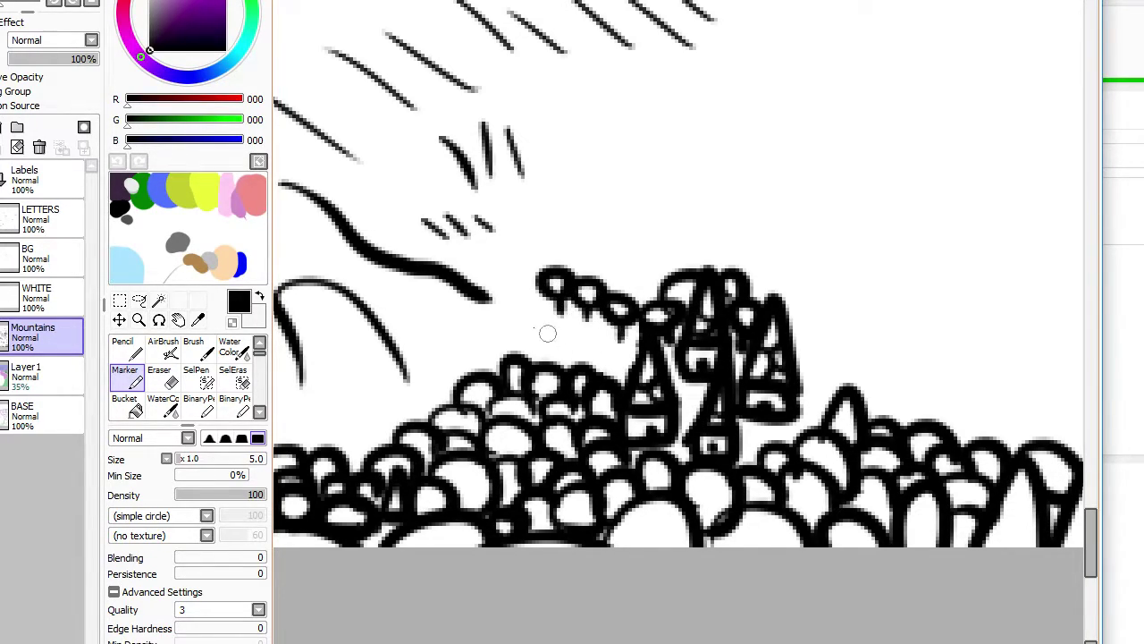
{"action": "left_click_drag", "start_coordinate": [484, 300], "coordinate": [603, 352]}
{"action": "scroll", "coordinate": [601, 351], "scroll_direction": "down", "scroll_amount": 2}
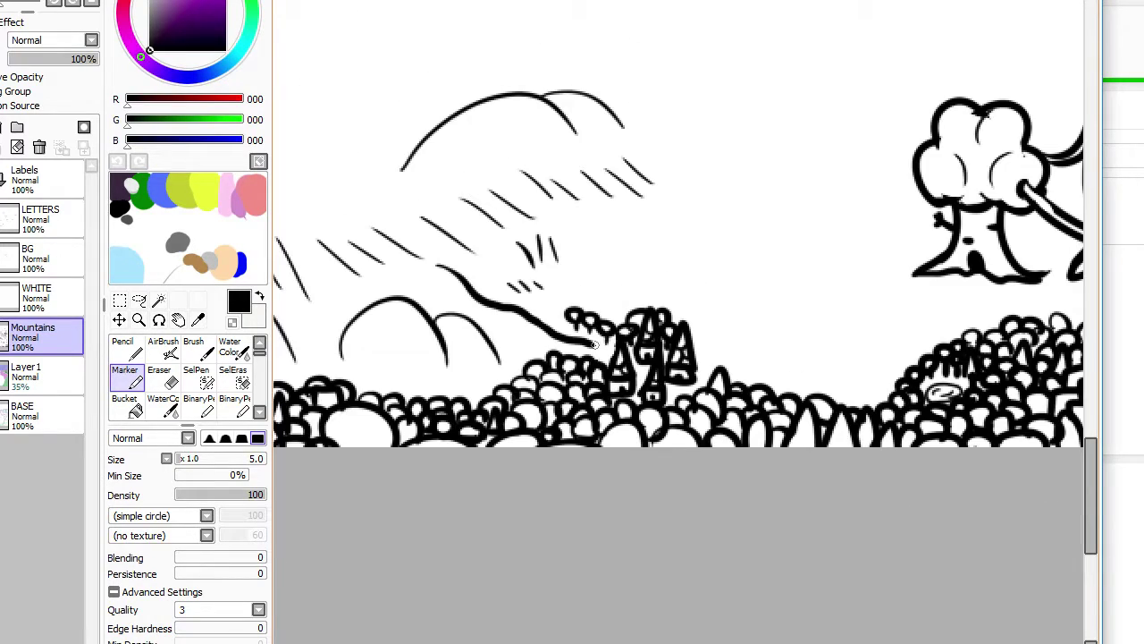
Step: Draw a dashed road from the smoking box-shaped house southeast to the small domed hut
{"action": "scroll", "coordinate": [595, 344], "scroll_direction": "down", "scroll_amount": 5}
{"action": "scroll", "coordinate": [386, 290], "scroll_direction": "up", "scroll_amount": 4}
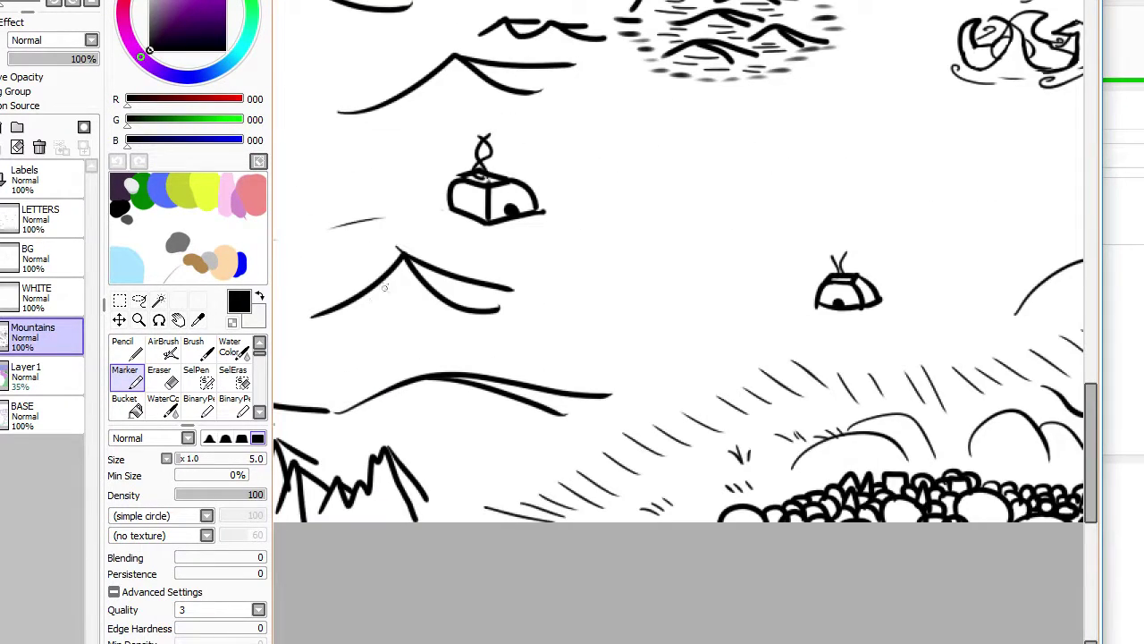
{"action": "left_click_drag", "start_coordinate": [626, 240], "coordinate": [685, 260]}
{"action": "scroll", "coordinate": [811, 280], "scroll_direction": "down", "scroll_amount": 3}
{"action": "scroll", "coordinate": [768, 259], "scroll_direction": "up", "scroll_amount": 3}
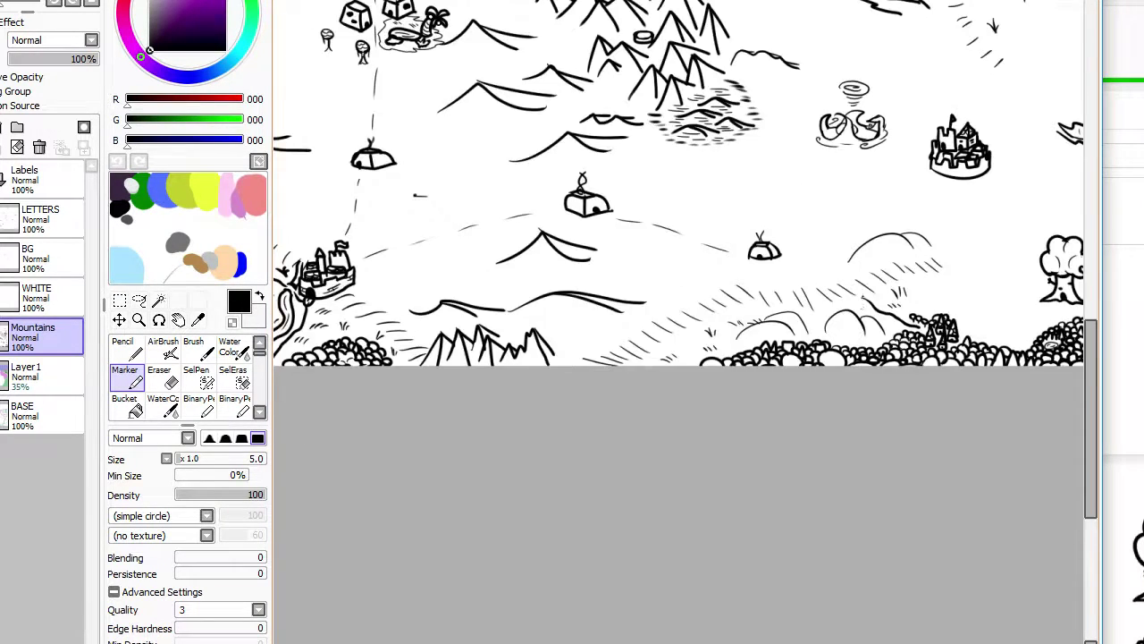
Step: Continue the dashed road from the small domed hut northeast toward the walled castle
{"action": "left_click_drag", "start_coordinate": [738, 229], "coordinate": [805, 252]}
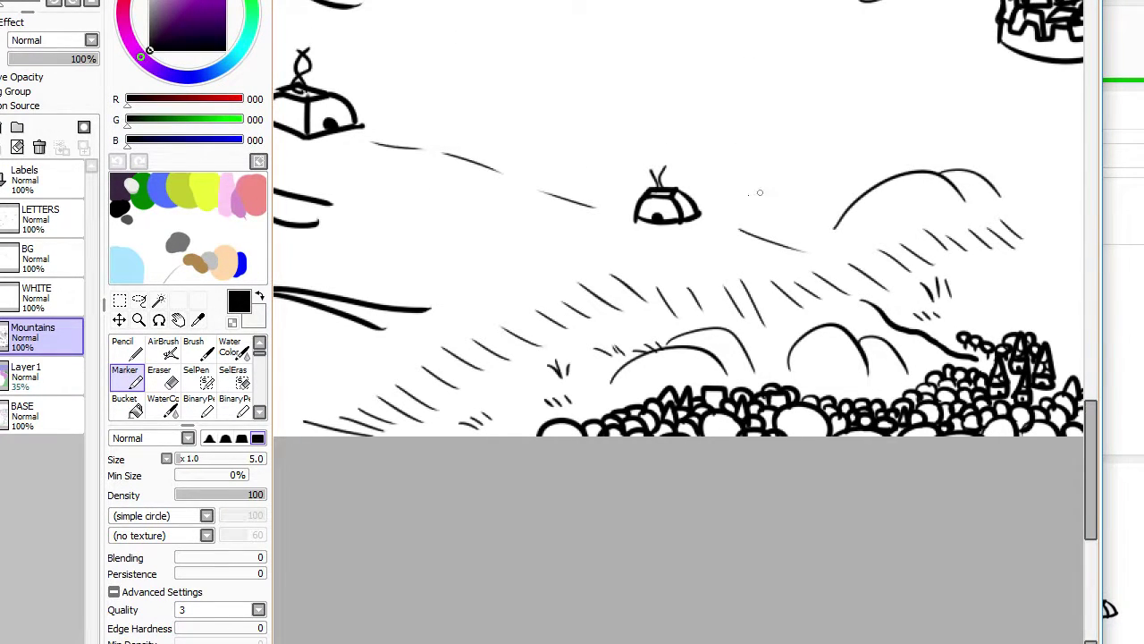
{"action": "left_click_drag", "start_coordinate": [738, 193], "coordinate": [824, 174]}
{"action": "left_click_drag", "start_coordinate": [845, 170], "coordinate": [906, 143]}
{"action": "scroll", "coordinate": [992, 76], "scroll_direction": "down", "scroll_amount": 4}
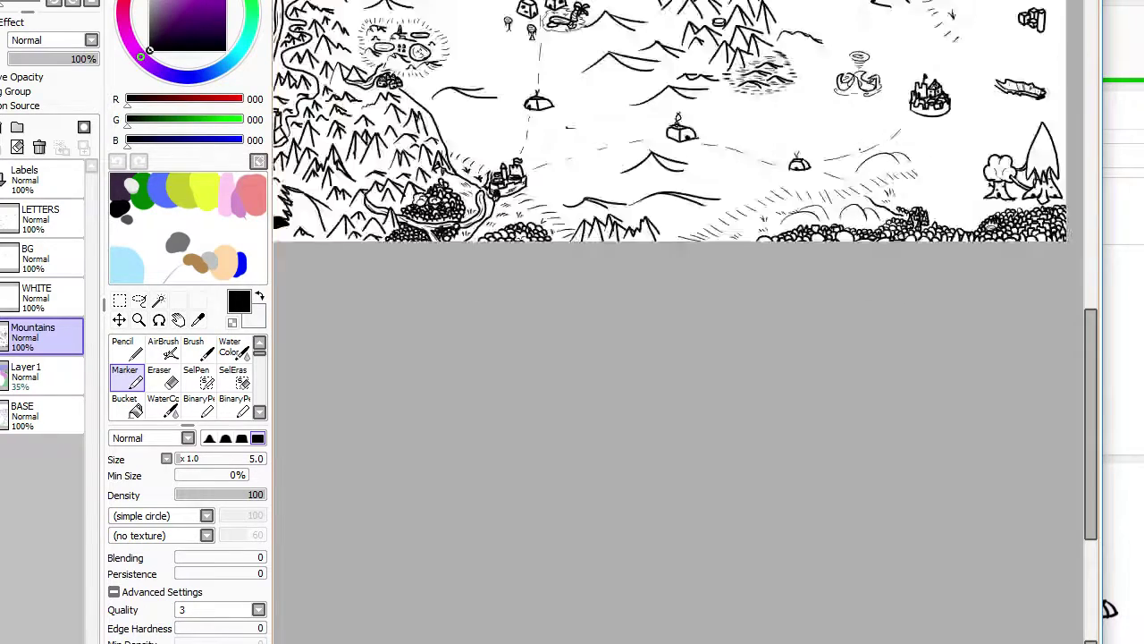
Step: Draw a solid winding road from the pointed tree houses northeast to the roots of the giant round-topped tree
{"action": "scroll", "coordinate": [885, 121], "scroll_direction": "up", "scroll_amount": 5}
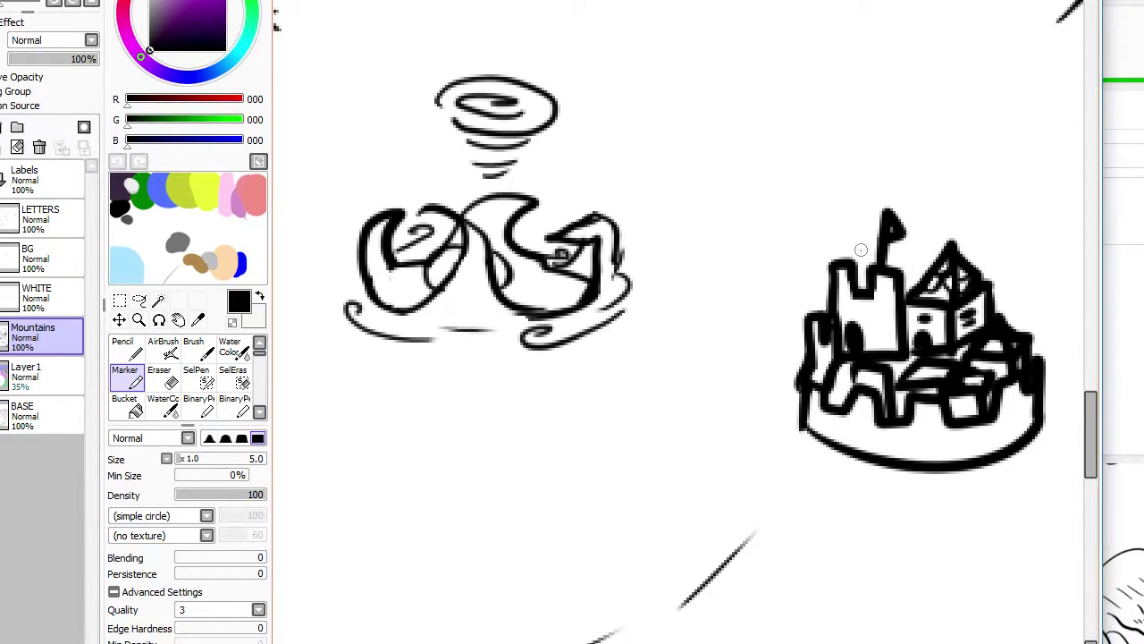
{"action": "scroll", "coordinate": [760, 342], "scroll_direction": "down", "scroll_amount": 4}
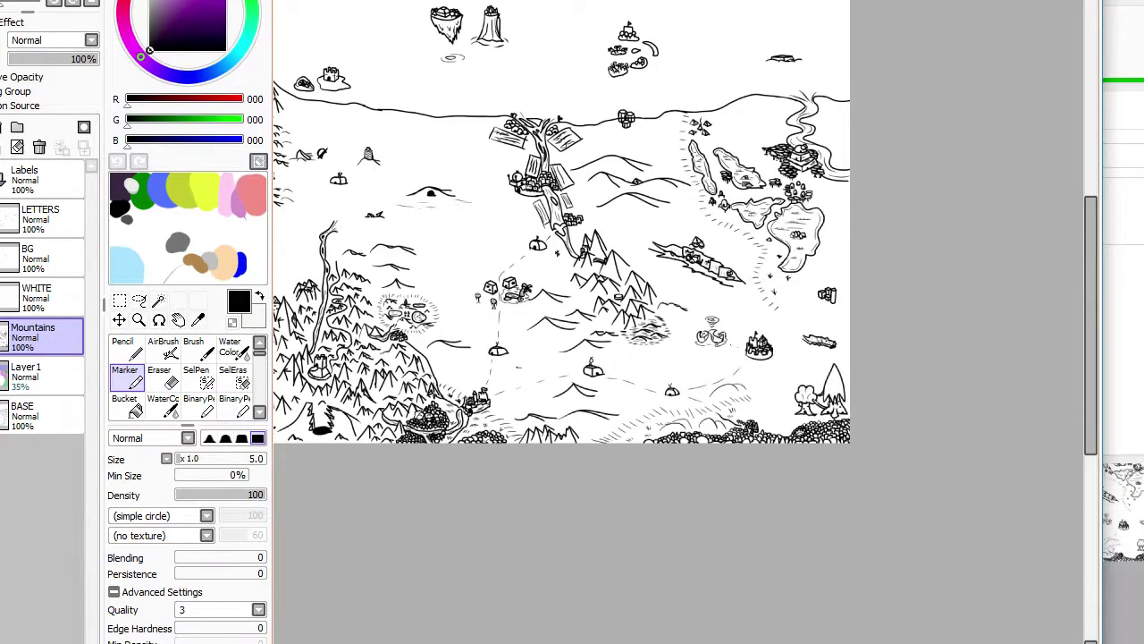
{"action": "scroll", "coordinate": [612, 254], "scroll_direction": "up", "scroll_amount": 4}
{"action": "scroll", "coordinate": [531, 204], "scroll_direction": "down", "scroll_amount": 2}
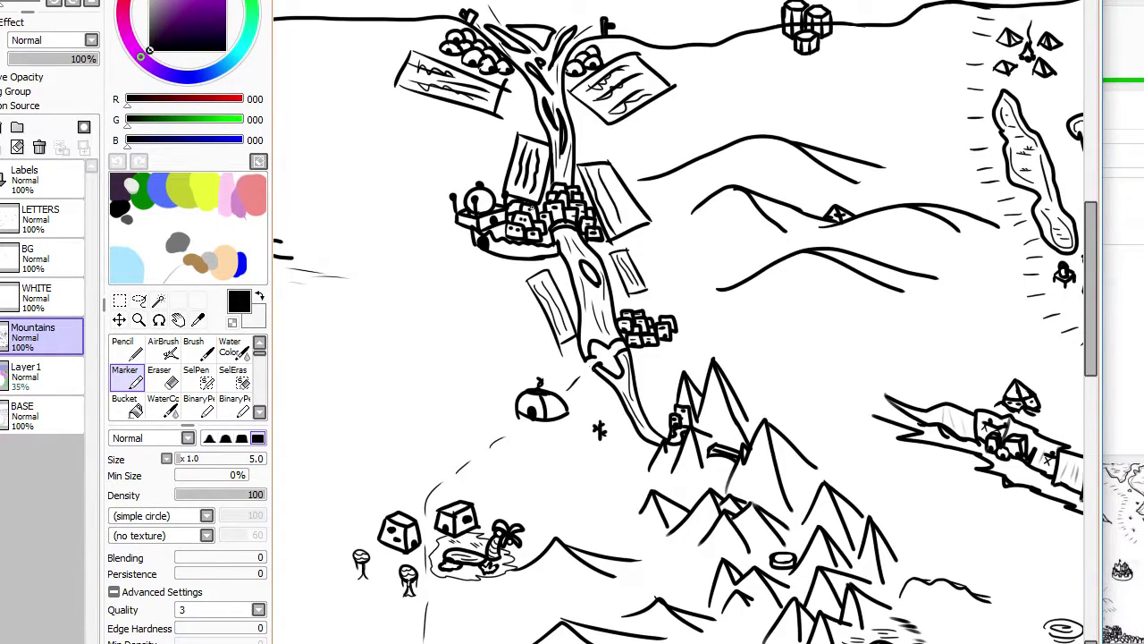
{"action": "scroll", "coordinate": [515, 123], "scroll_direction": "down", "scroll_amount": 5}
{"action": "scroll", "coordinate": [685, 275], "scroll_direction": "up", "scroll_amount": 1}
{"action": "scroll", "coordinate": [633, 303], "scroll_direction": "up", "scroll_amount": 5}
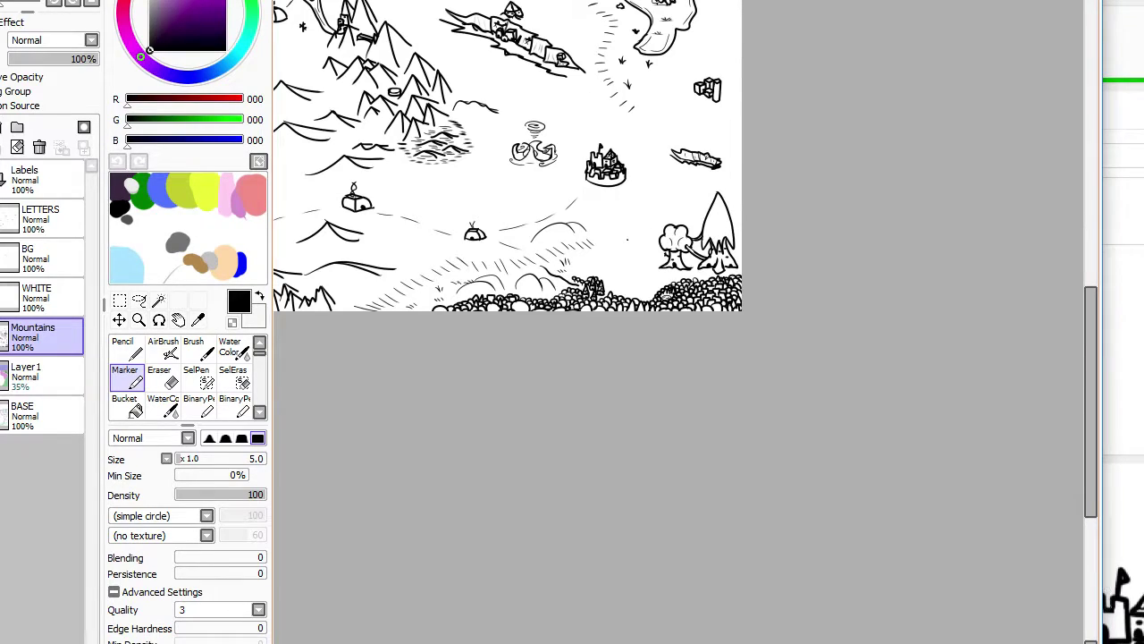
{"action": "scroll", "coordinate": [633, 303], "scroll_direction": "up", "scroll_amount": 3}
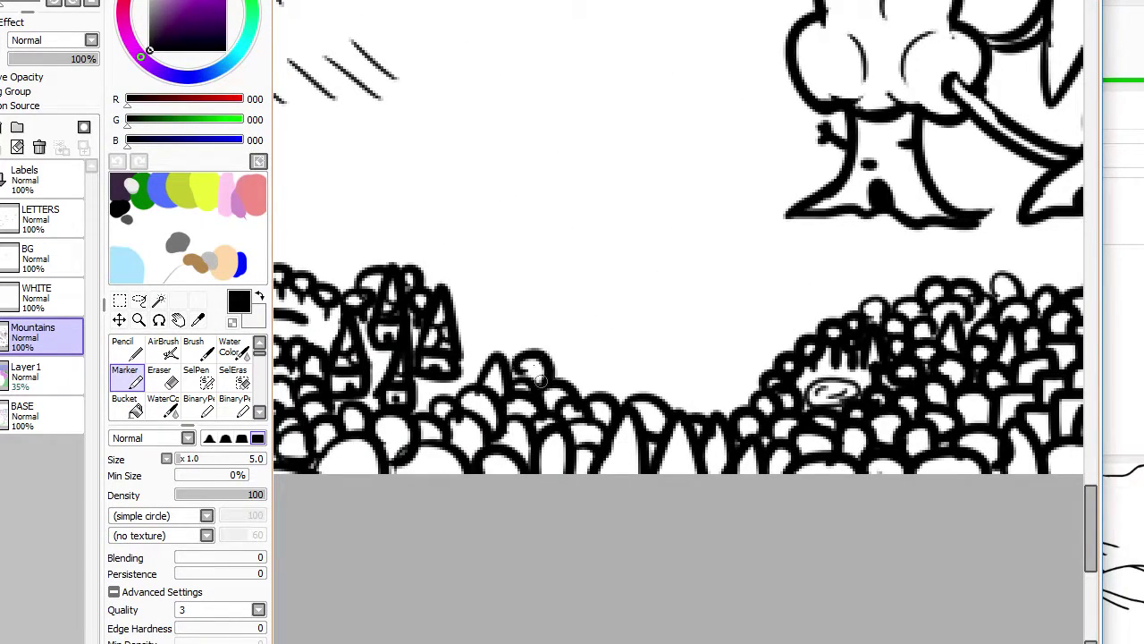
{"action": "mouse_move", "coordinate": [483, 335]}
{"action": "left_mouse_down"}
{"action": "mouse_move", "coordinate": [812, 236]}
{"action": "mouse_move", "coordinate": [826, 218]}
{"action": "left_mouse_up"}
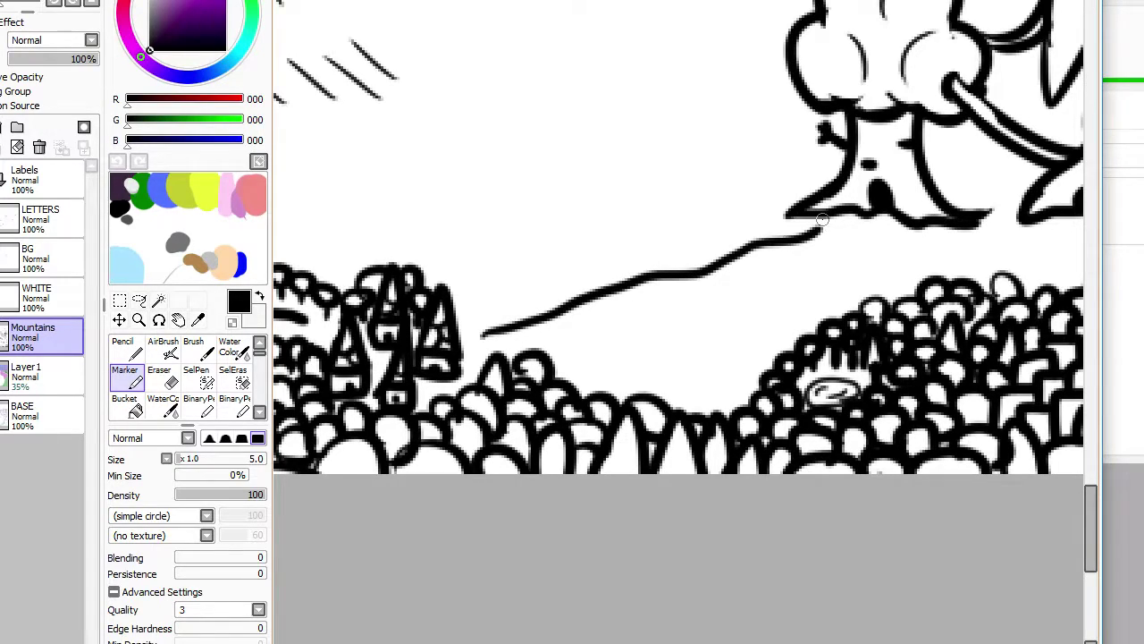
Step: Draw a solid winding road from the walled castle southeast toward the giant round-topped tree
{"action": "scroll", "coordinate": [826, 217], "scroll_direction": "down", "scroll_amount": 5}
{"action": "scroll", "coordinate": [713, 68], "scroll_direction": "up", "scroll_amount": 3}
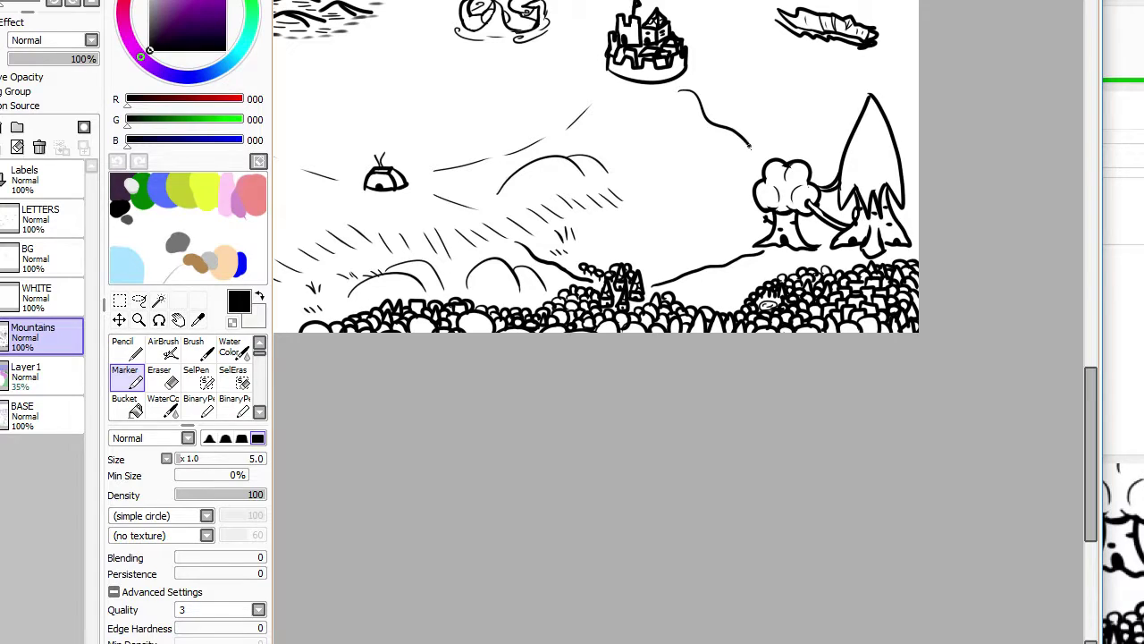
{"action": "scroll", "coordinate": [752, 149], "scroll_direction": "down", "scroll_amount": 4}
{"action": "scroll", "coordinate": [773, 180], "scroll_direction": "up", "scroll_amount": 3}
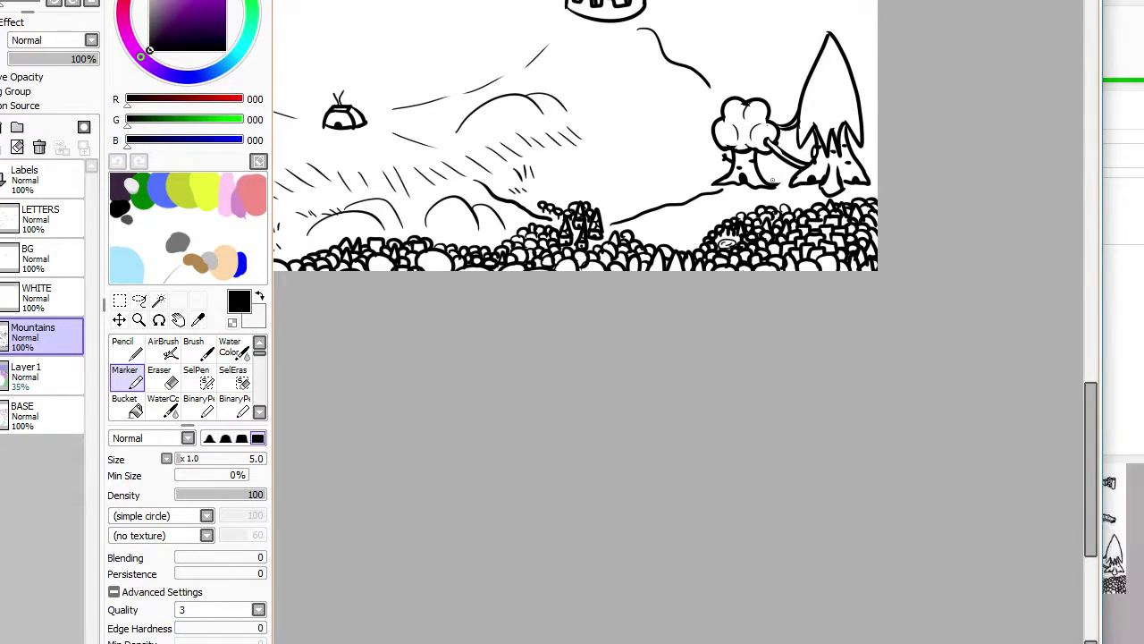
Step: Draw a dashed road from the east end of the ravine town south to the walled castle
{"action": "scroll", "coordinate": [772, 181], "scroll_direction": "down", "scroll_amount": 4}
{"action": "scroll", "coordinate": [739, 154], "scroll_direction": "up", "scroll_amount": 5}
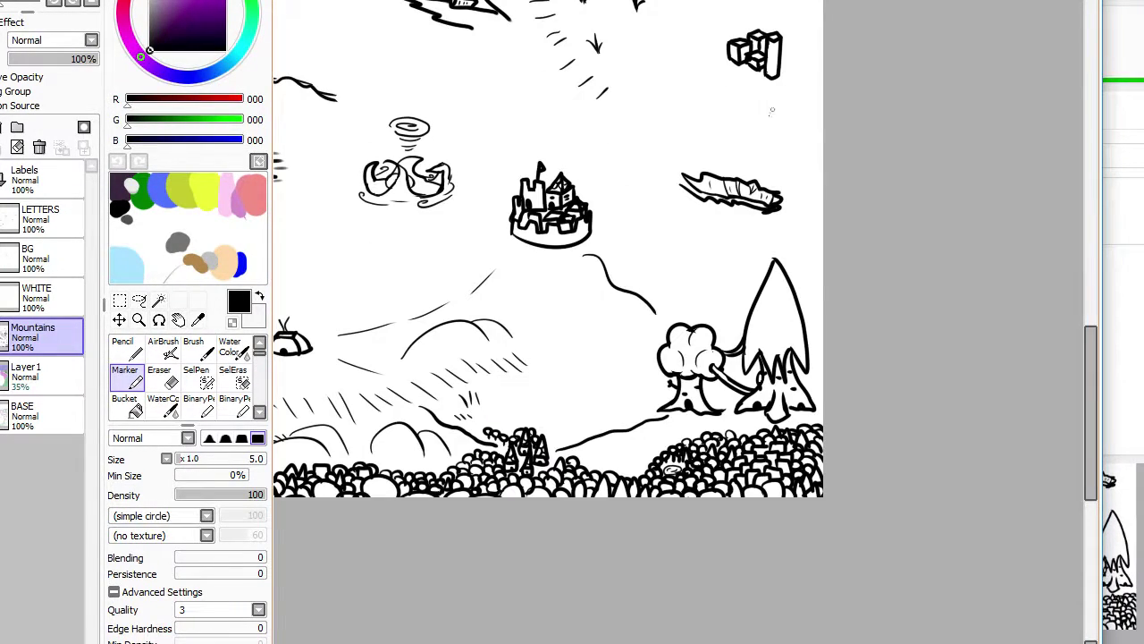
{"action": "scroll", "coordinate": [738, 155], "scroll_direction": "down", "scroll_amount": 4}
{"action": "scroll", "coordinate": [754, 381], "scroll_direction": "up", "scroll_amount": 4}
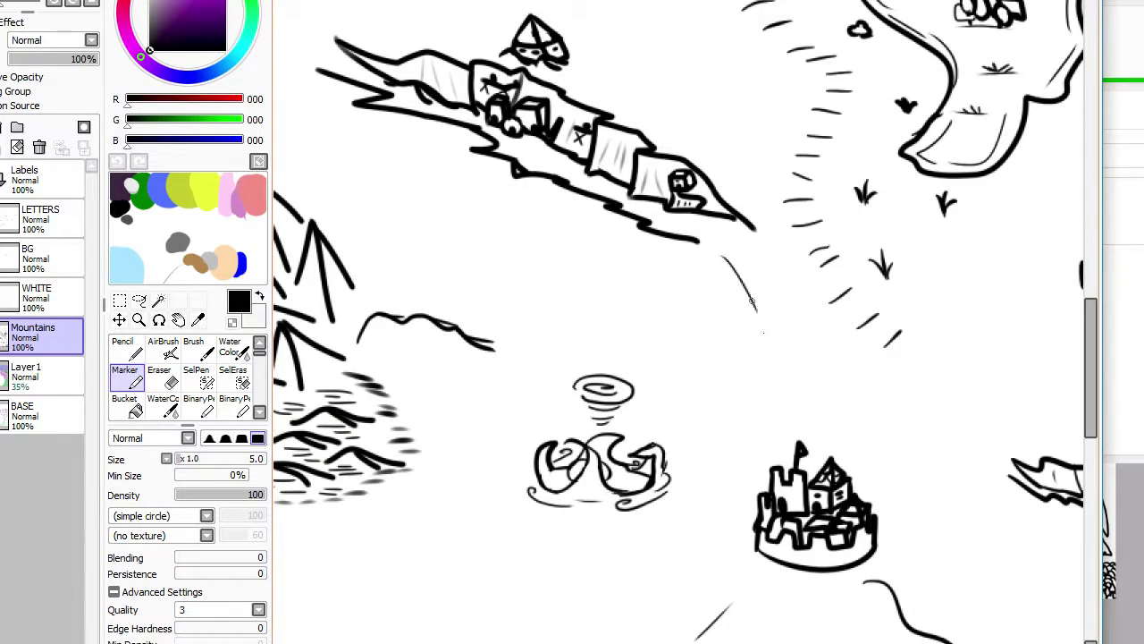
{"action": "left_click_drag", "start_coordinate": [730, 240], "coordinate": [744, 273]}
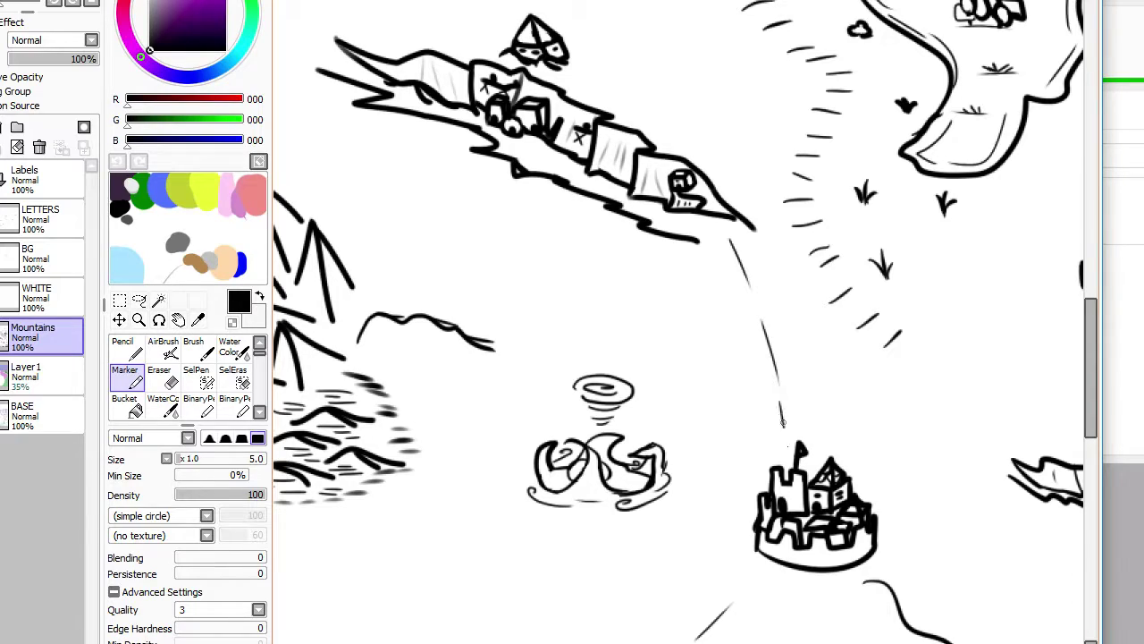
Step: Draw a dashed road from the blocky houses beside the giant trunk southeast to the west tip of the ravine
{"action": "scroll", "coordinate": [751, 396], "scroll_direction": "down", "scroll_amount": 4}
{"action": "scroll", "coordinate": [398, 181], "scroll_direction": "up", "scroll_amount": 4}
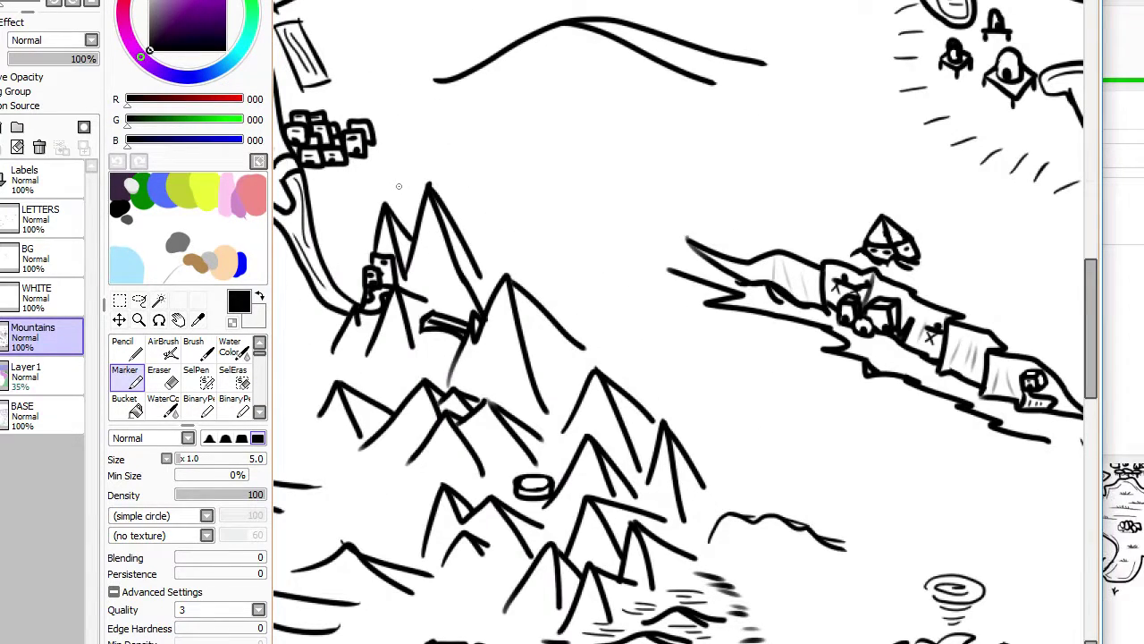
{"action": "mouse_move", "coordinate": [490, 190]}
{"action": "left_mouse_down"}
{"action": "mouse_move", "coordinate": [671, 274]}
{"action": "mouse_move", "coordinate": [694, 261]}
{"action": "left_mouse_up"}
{"action": "key", "text": "ctrl+z"}
{"action": "scroll", "coordinate": [701, 262], "scroll_direction": "down", "scroll_amount": 4}
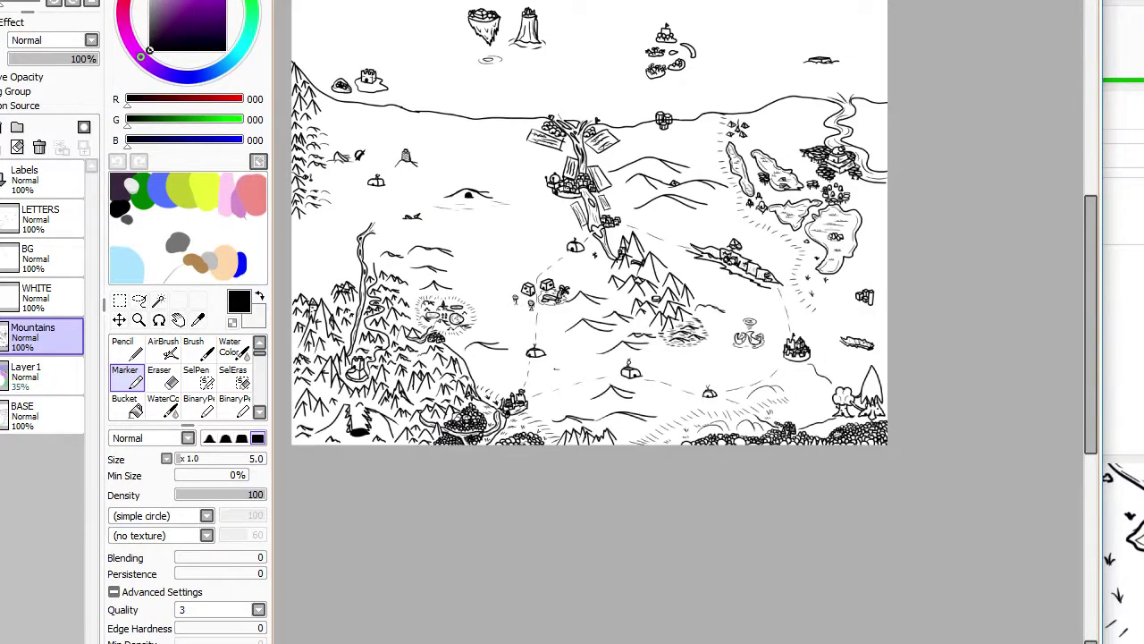
{"action": "scroll", "coordinate": [590, 224], "scroll_direction": "down", "scroll_amount": 2}
{"action": "scroll", "coordinate": [858, 259], "scroll_direction": "up", "scroll_amount": 3}
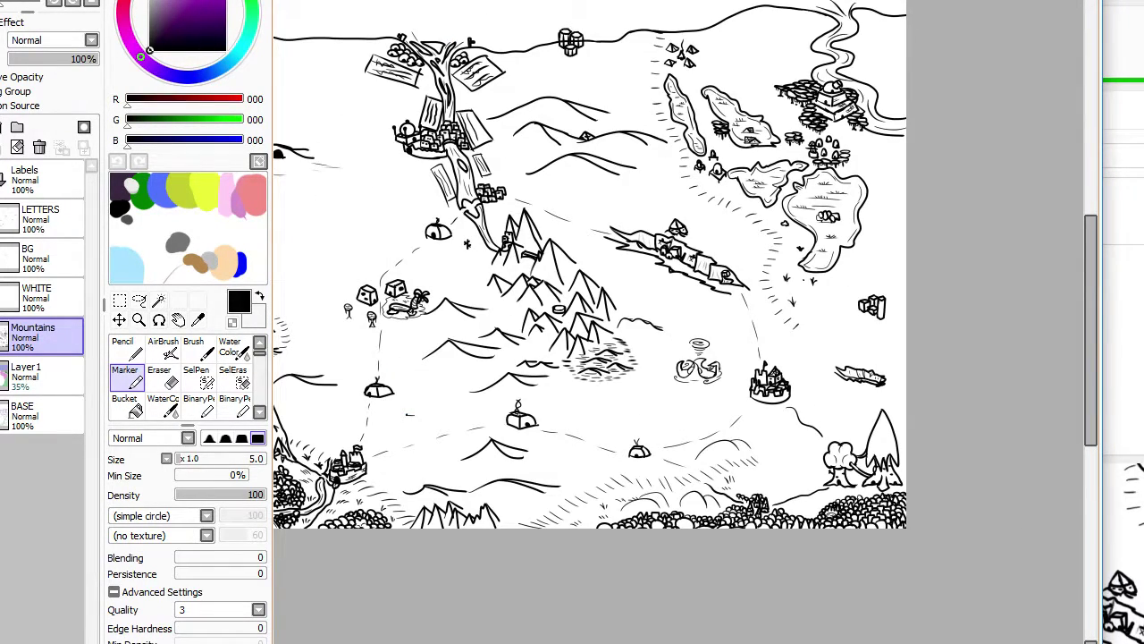
Step: Draw a dashed road from the pointed tent above the ravine northeast to the swamp's stilt huts
{"action": "scroll", "coordinate": [766, 193], "scroll_direction": "up", "scroll_amount": 3}
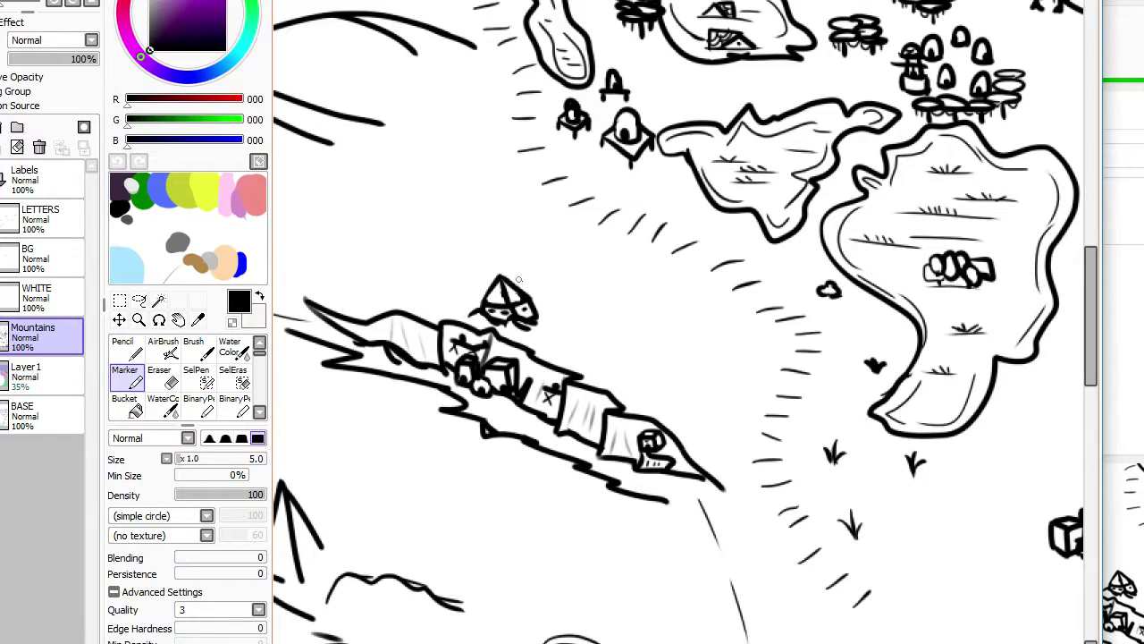
{"action": "mouse_move", "coordinate": [559, 238]}
{"action": "left_mouse_down"}
{"action": "mouse_move", "coordinate": [612, 180]}
{"action": "mouse_move", "coordinate": [597, 211]}
{"action": "left_mouse_up"}
{"action": "key", "text": "ctrl+z"}
{"action": "scroll", "coordinate": [597, 222], "scroll_direction": "down", "scroll_amount": 3}
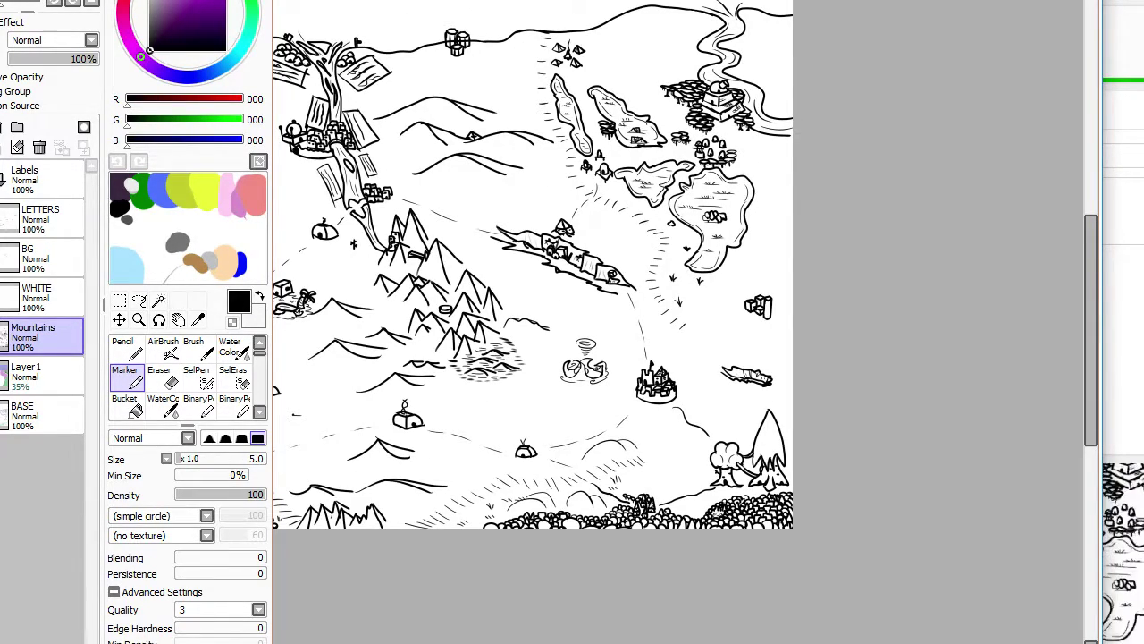
Step: Draw solid winding paths between the swamp lakes, from the stilt huts east to the domed village and north toward the tent camp
{"action": "scroll", "coordinate": [603, 235], "scroll_direction": "up", "scroll_amount": 3}
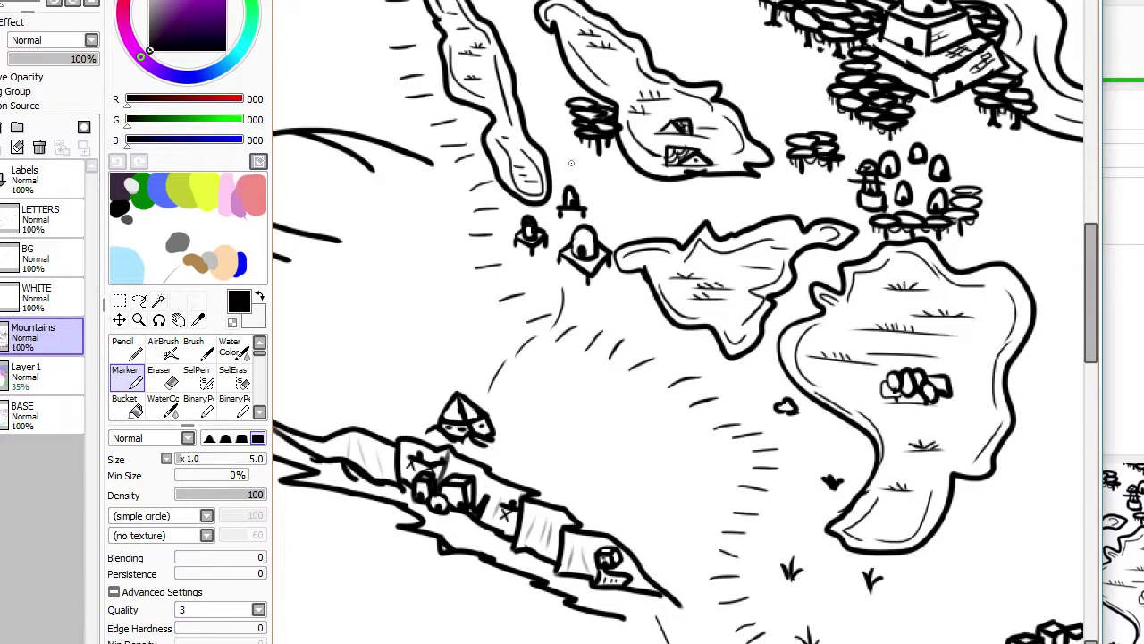
{"action": "mouse_move", "coordinate": [626, 222]}
{"action": "left_mouse_down"}
{"action": "mouse_move", "coordinate": [740, 207]}
{"action": "mouse_move", "coordinate": [631, 218]}
{"action": "mouse_move", "coordinate": [698, 203]}
{"action": "mouse_move", "coordinate": [843, 196]}
{"action": "left_mouse_up"}
{"action": "key", "text": "ctrl+z"}
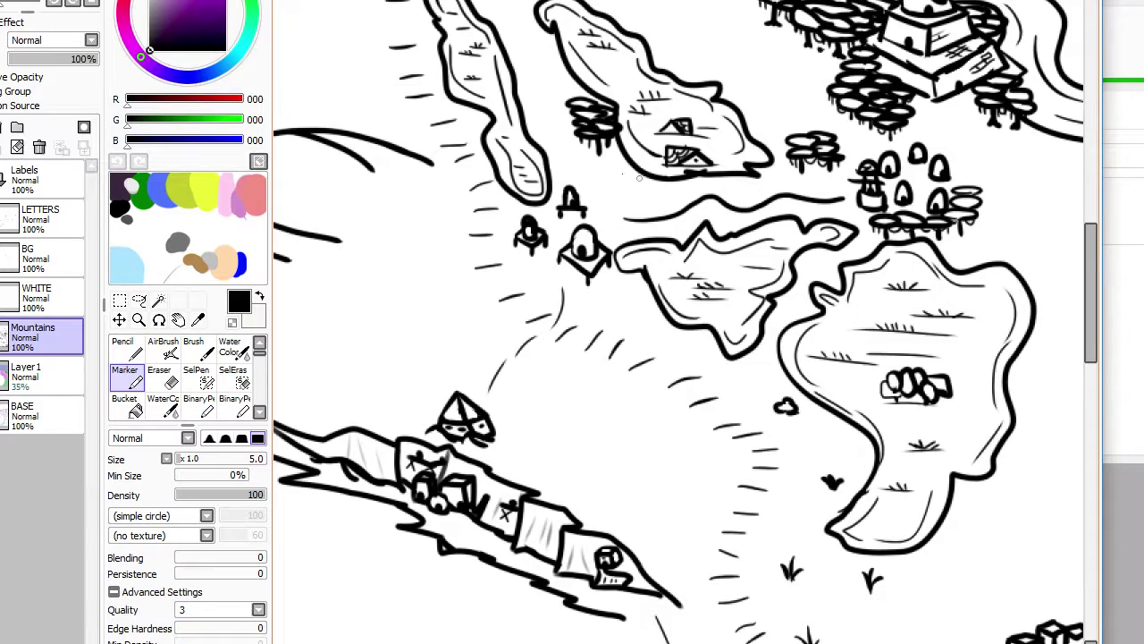
{"action": "mouse_move", "coordinate": [604, 207]}
{"action": "left_mouse_down"}
{"action": "mouse_move", "coordinate": [605, 173]}
{"action": "mouse_move", "coordinate": [567, 149]}
{"action": "mouse_move", "coordinate": [551, 107]}
{"action": "left_mouse_up"}
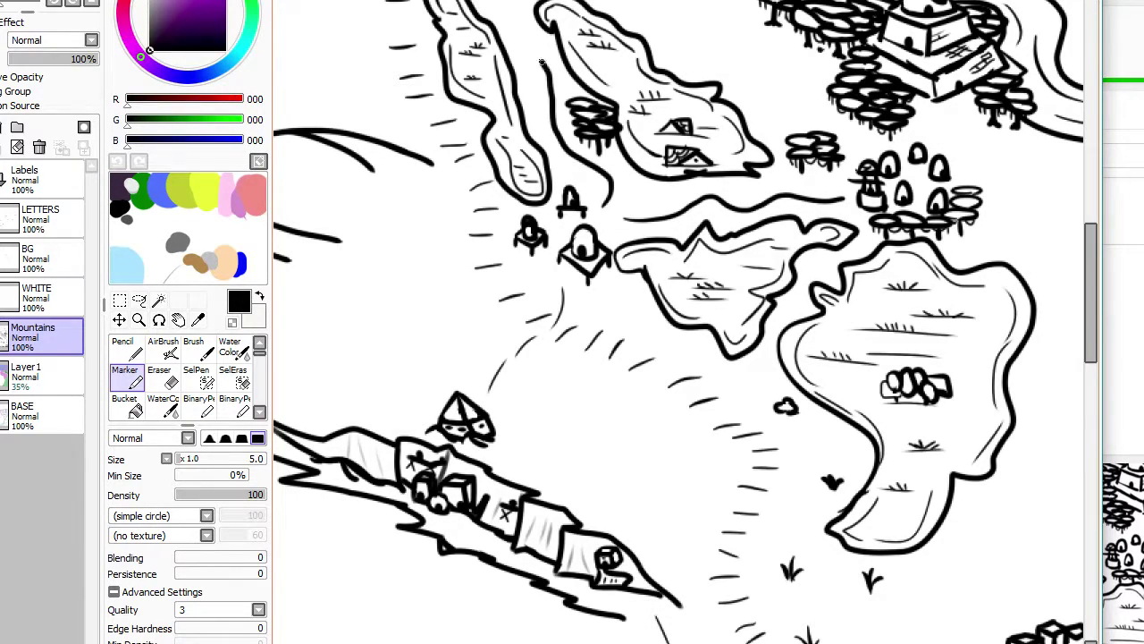
{"action": "left_click_drag", "start_coordinate": [541, 62], "coordinate": [508, 2]}
{"action": "scroll", "coordinate": [507, 2], "scroll_direction": "up", "scroll_amount": 2}
{"action": "left_click_drag", "start_coordinate": [513, 38], "coordinate": [855, 153]}
Step: Erase the horizon line where it crosses the cluster of hexagonal columns
{"action": "scroll", "coordinate": [659, 15], "scroll_direction": "up", "scroll_amount": 3}
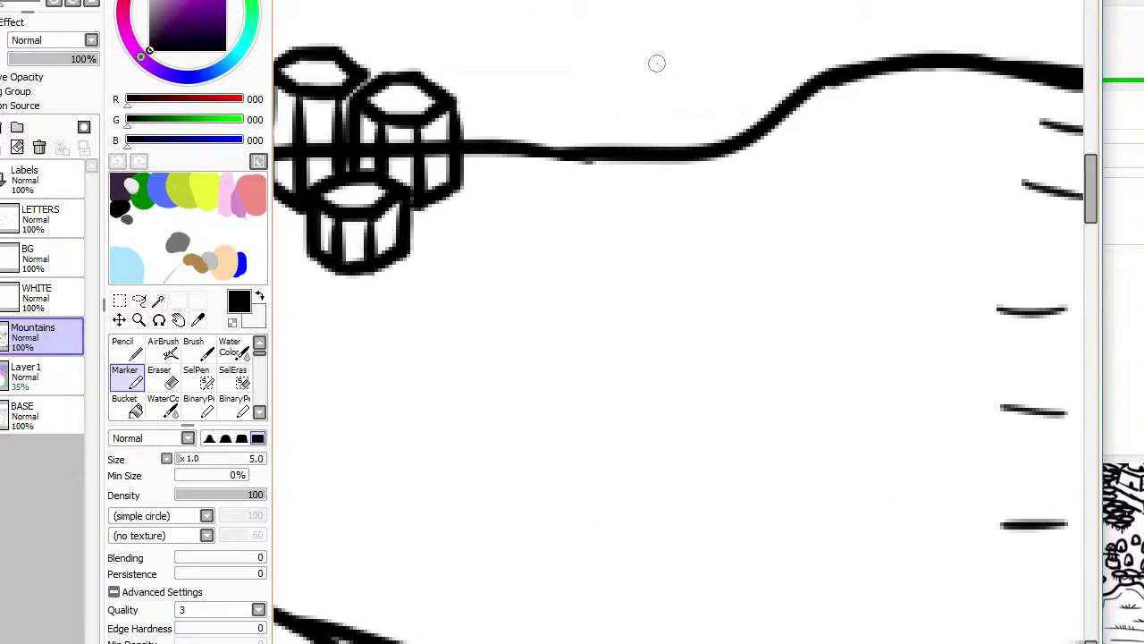
{"action": "key", "text": "e"}
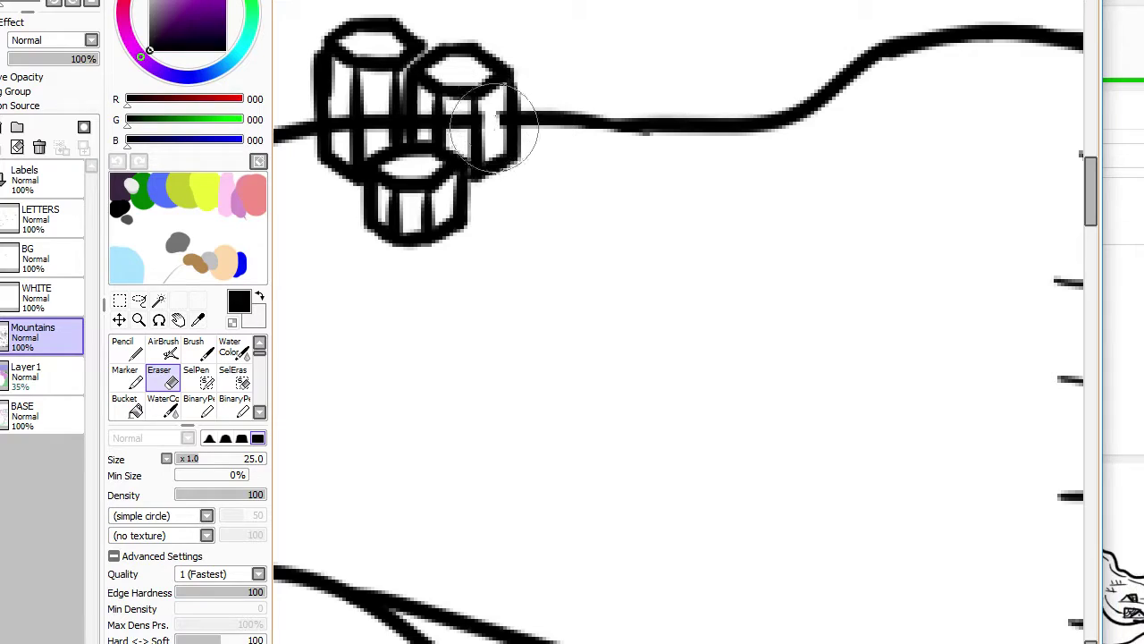
{"action": "key", "text": "e"}
{"action": "key", "text": "e"}
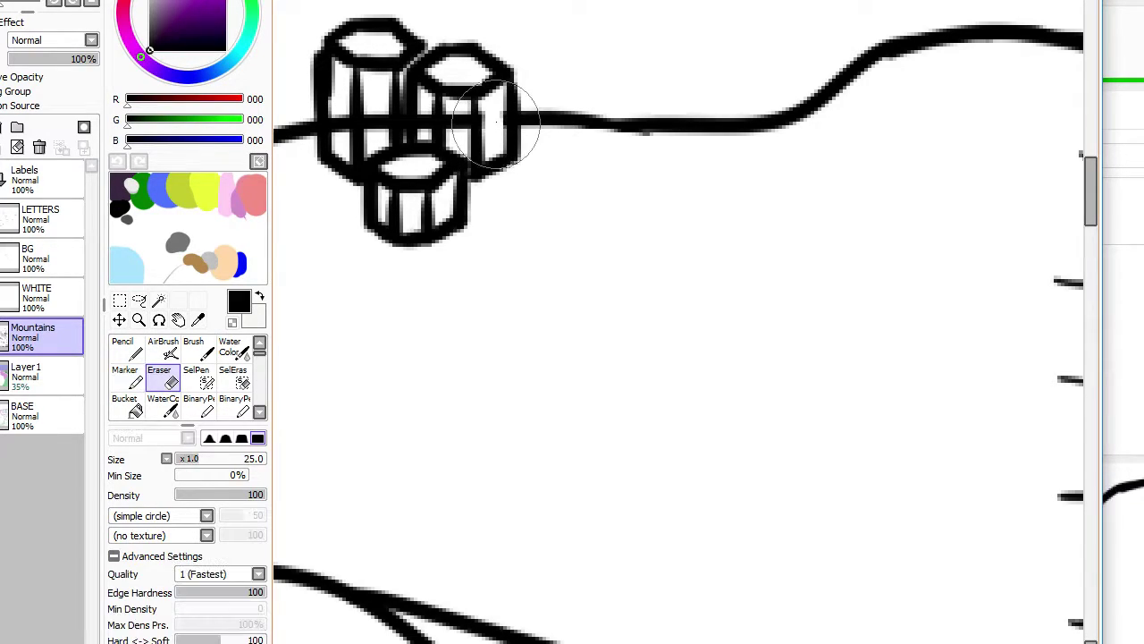
{"action": "mouse_move", "coordinate": [469, 112]}
{"action": "left_mouse_down"}
{"action": "mouse_move", "coordinate": [448, 121]}
{"action": "mouse_move", "coordinate": [464, 109]}
{"action": "mouse_move", "coordinate": [467, 125]}
{"action": "mouse_move", "coordinate": [419, 128]}
{"action": "mouse_move", "coordinate": [424, 109]}
{"action": "mouse_move", "coordinate": [447, 107]}
{"action": "mouse_move", "coordinate": [362, 132]}
{"action": "mouse_move", "coordinate": [371, 103]}
{"action": "mouse_move", "coordinate": [366, 125]}
{"action": "mouse_move", "coordinate": [384, 111]}
{"action": "mouse_move", "coordinate": [362, 100]}
{"action": "mouse_move", "coordinate": [345, 130]}
{"action": "left_mouse_up"}
{"action": "scroll", "coordinate": [344, 130], "scroll_direction": "down", "scroll_amount": 4}
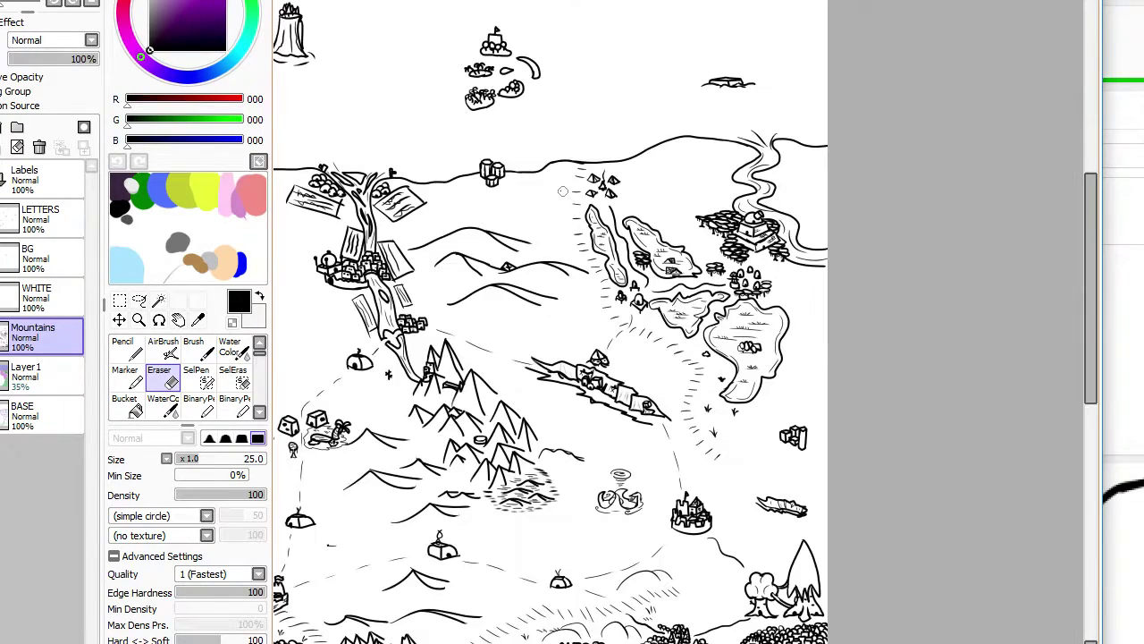
Step: Return to the Marker and ink another hexagonal column top behind the existing cluster
{"action": "scroll", "coordinate": [474, 161], "scroll_direction": "up", "scroll_amount": 4}
{"action": "key", "text": "n"}
{"action": "left_click_drag", "start_coordinate": [458, 157], "coordinate": [446, 187]}
{"action": "key", "text": "ctrl+z"}
{"action": "mouse_move", "coordinate": [444, 141]}
{"action": "left_mouse_down"}
{"action": "mouse_move", "coordinate": [458, 123]}
{"action": "mouse_move", "coordinate": [508, 131]}
{"action": "mouse_move", "coordinate": [524, 157]}
{"action": "left_mouse_up"}
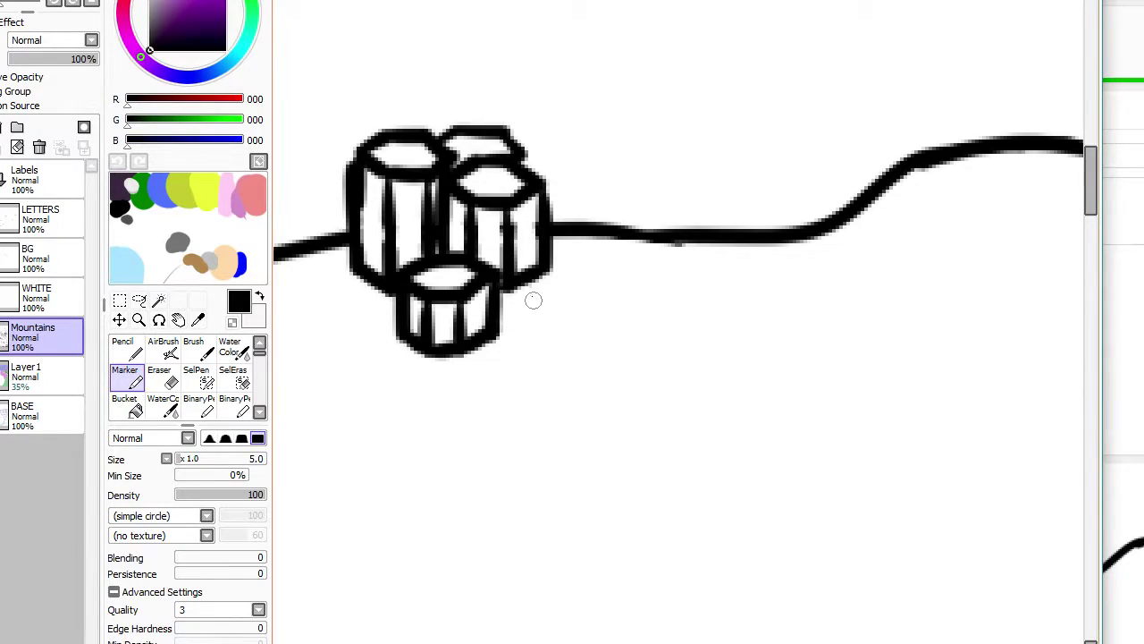
Step: Ink a short hexagonal column just southeast of the column cluster
{"action": "mouse_move", "coordinate": [547, 311]}
{"action": "left_mouse_down"}
{"action": "mouse_move", "coordinate": [535, 266]}
{"action": "mouse_move", "coordinate": [570, 251]}
{"action": "mouse_move", "coordinate": [612, 269]}
{"action": "left_mouse_up"}
{"action": "key", "text": "ctrl+z"}
{"action": "mouse_move", "coordinate": [537, 320]}
{"action": "left_mouse_down"}
{"action": "mouse_move", "coordinate": [539, 269]}
{"action": "mouse_move", "coordinate": [576, 258]}
{"action": "mouse_move", "coordinate": [629, 281]}
{"action": "left_mouse_up"}
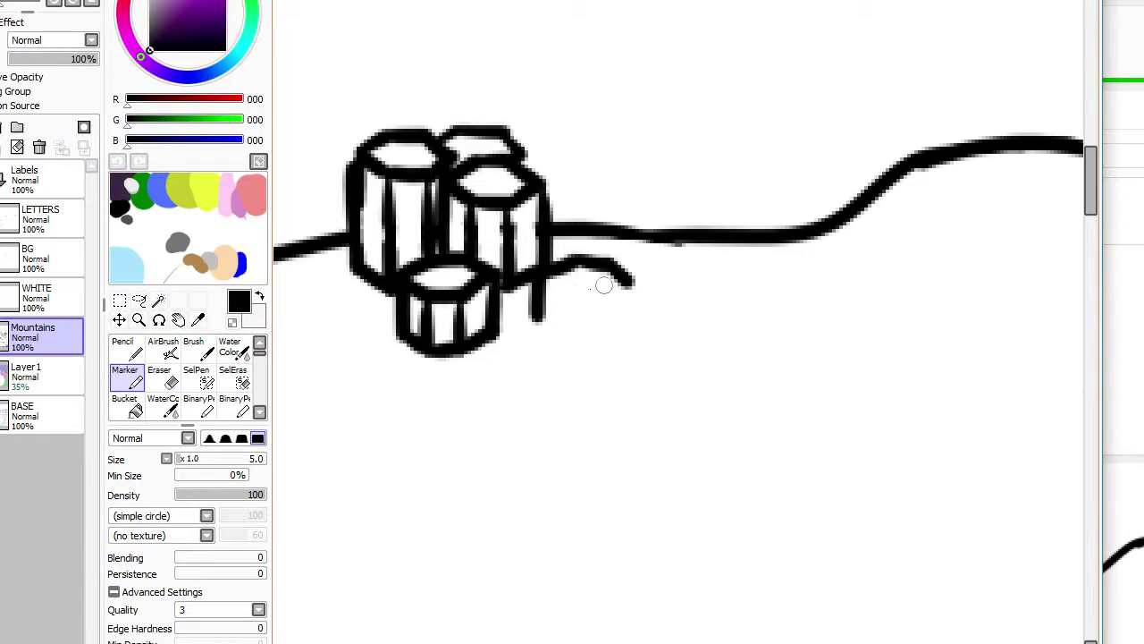
{"action": "mouse_move", "coordinate": [551, 284]}
{"action": "left_mouse_down"}
{"action": "mouse_move", "coordinate": [593, 302]}
{"action": "mouse_move", "coordinate": [630, 279]}
{"action": "left_mouse_up"}
{"action": "mouse_move", "coordinate": [573, 302]}
{"action": "left_mouse_down"}
{"action": "mouse_move", "coordinate": [572, 323]}
{"action": "mouse_move", "coordinate": [542, 316]}
{"action": "mouse_move", "coordinate": [598, 328]}
{"action": "left_mouse_up"}
{"action": "mouse_move", "coordinate": [595, 328]}
{"action": "left_mouse_down"}
{"action": "mouse_move", "coordinate": [641, 300]}
{"action": "mouse_move", "coordinate": [638, 287]}
{"action": "mouse_move", "coordinate": [634, 316]}
{"action": "left_mouse_up"}
{"action": "scroll", "coordinate": [634, 318], "scroll_direction": "down", "scroll_amount": 5}
Step: Erase part of the horizon east of the hexagonal columns and ink a cluster of small blocky houses with windows there
{"action": "scroll", "coordinate": [609, 187], "scroll_direction": "up", "scroll_amount": 5}
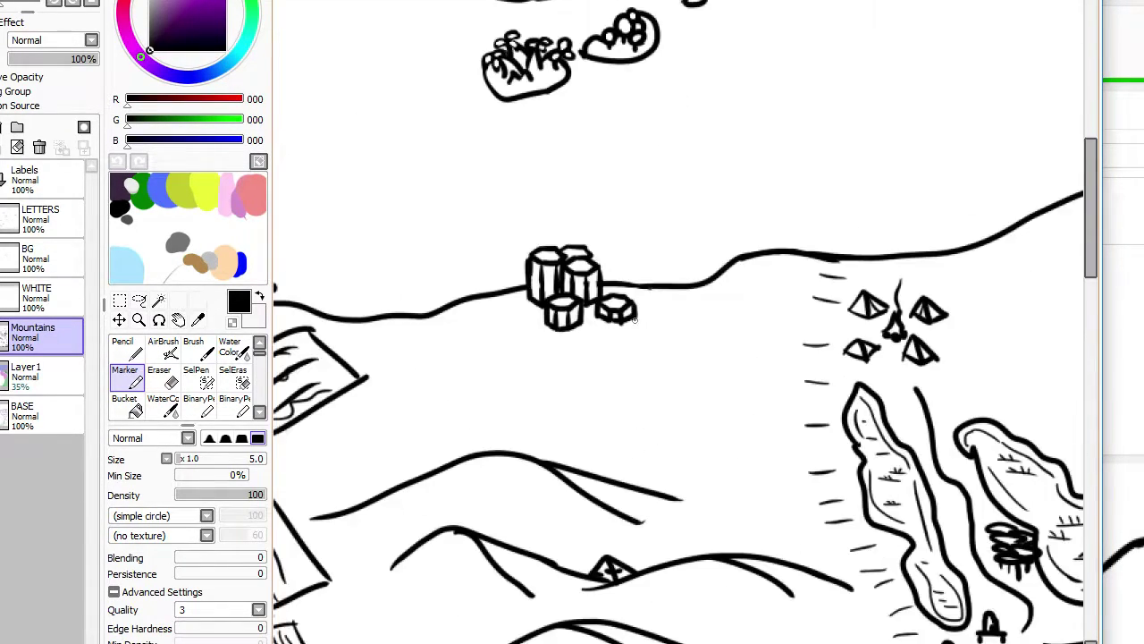
{"action": "key", "text": "e"}
{"action": "left_click_drag", "start_coordinate": [617, 238], "coordinate": [715, 217]}
{"action": "key", "text": "m"}
{"action": "mouse_move", "coordinate": [563, 236]}
{"action": "left_mouse_down"}
{"action": "mouse_move", "coordinate": [569, 187]}
{"action": "mouse_move", "coordinate": [611, 180]}
{"action": "mouse_move", "coordinate": [623, 232]}
{"action": "mouse_move", "coordinate": [563, 242]}
{"action": "left_mouse_up"}
{"action": "mouse_move", "coordinate": [625, 213]}
{"action": "left_mouse_down"}
{"action": "mouse_move", "coordinate": [678, 242]}
{"action": "mouse_move", "coordinate": [644, 260]}
{"action": "mouse_move", "coordinate": [627, 254]}
{"action": "mouse_move", "coordinate": [642, 173]}
{"action": "mouse_move", "coordinate": [695, 175]}
{"action": "mouse_move", "coordinate": [714, 208]}
{"action": "mouse_move", "coordinate": [674, 232]}
{"action": "left_mouse_up"}
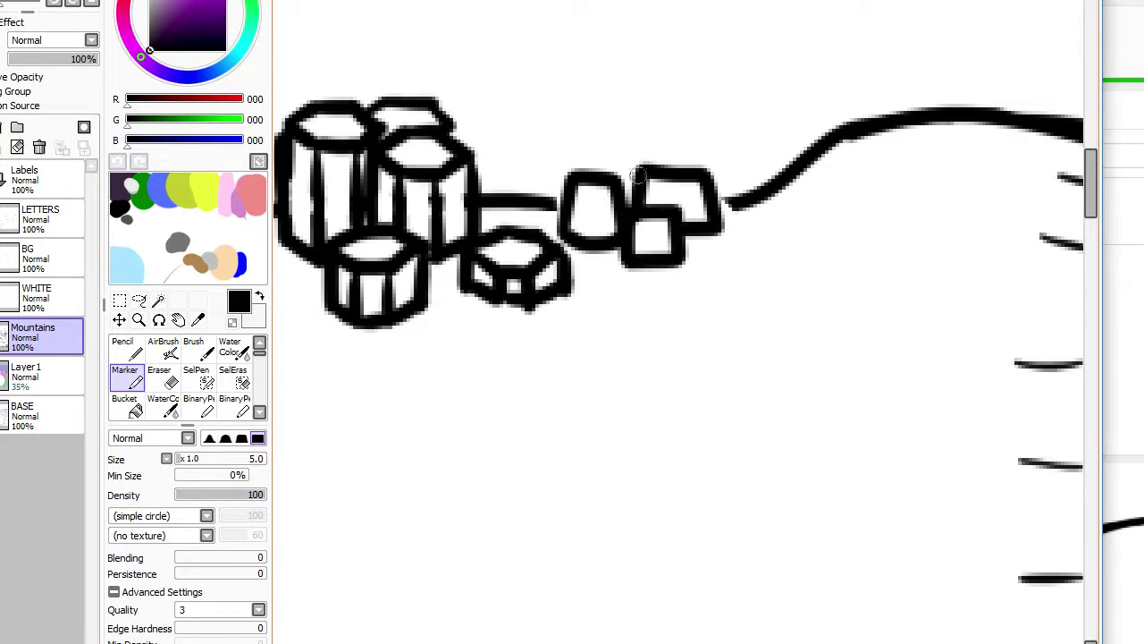
{"action": "mouse_move", "coordinate": [600, 173]}
{"action": "left_mouse_down"}
{"action": "mouse_move", "coordinate": [612, 145]}
{"action": "mouse_move", "coordinate": [665, 152]}
{"action": "mouse_move", "coordinate": [668, 179]}
{"action": "left_mouse_up"}
{"action": "scroll", "coordinate": [669, 176], "scroll_direction": "down", "scroll_amount": 6}
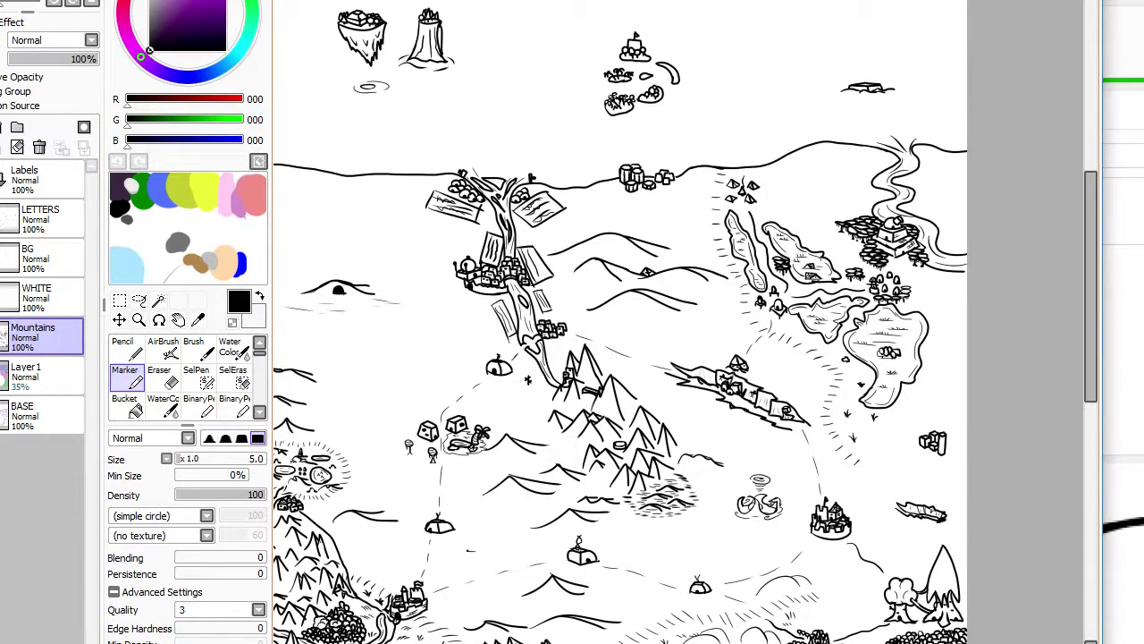
{"action": "scroll", "coordinate": [688, 212], "scroll_direction": "up", "scroll_amount": 5}
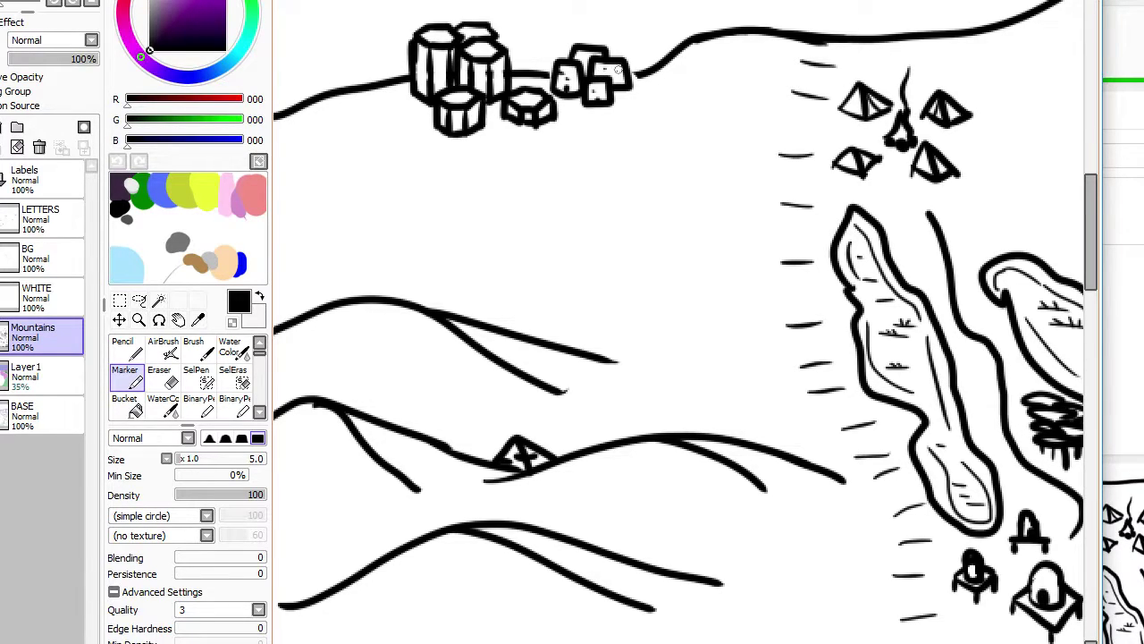
Step: Draw dashed roads from the blocky houses by the hexagonal columns east toward the tent camp and west toward the giant tree
{"action": "scroll", "coordinate": [607, 69], "scroll_direction": "down", "scroll_amount": 4}
{"action": "scroll", "coordinate": [606, 68], "scroll_direction": "up", "scroll_amount": 1}
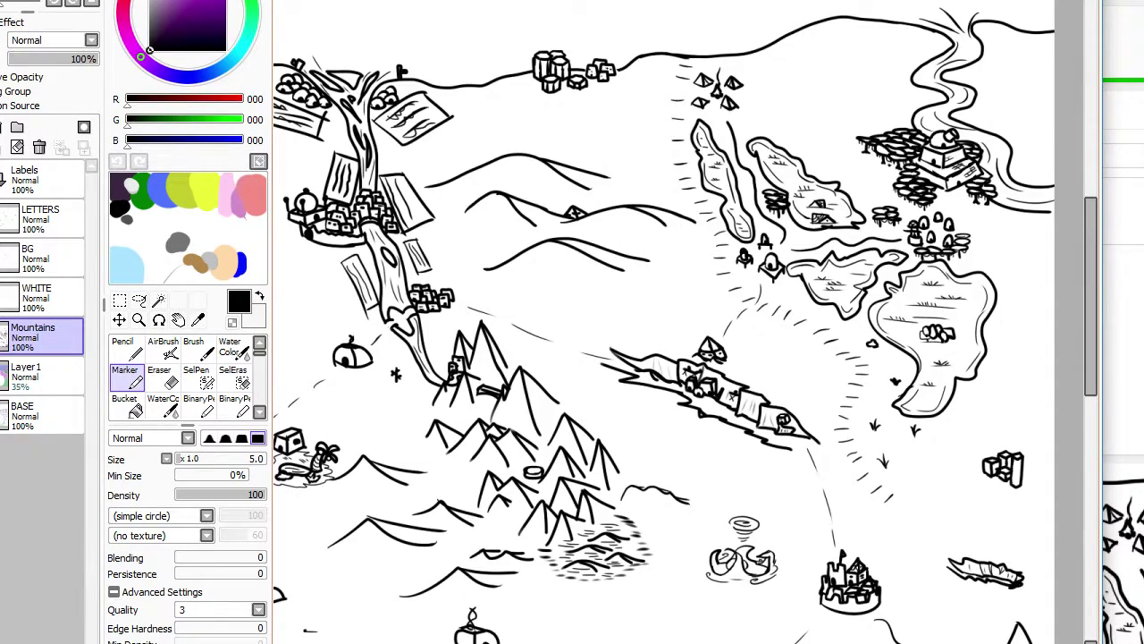
{"action": "scroll", "coordinate": [606, 69], "scroll_direction": "up", "scroll_amount": 1}
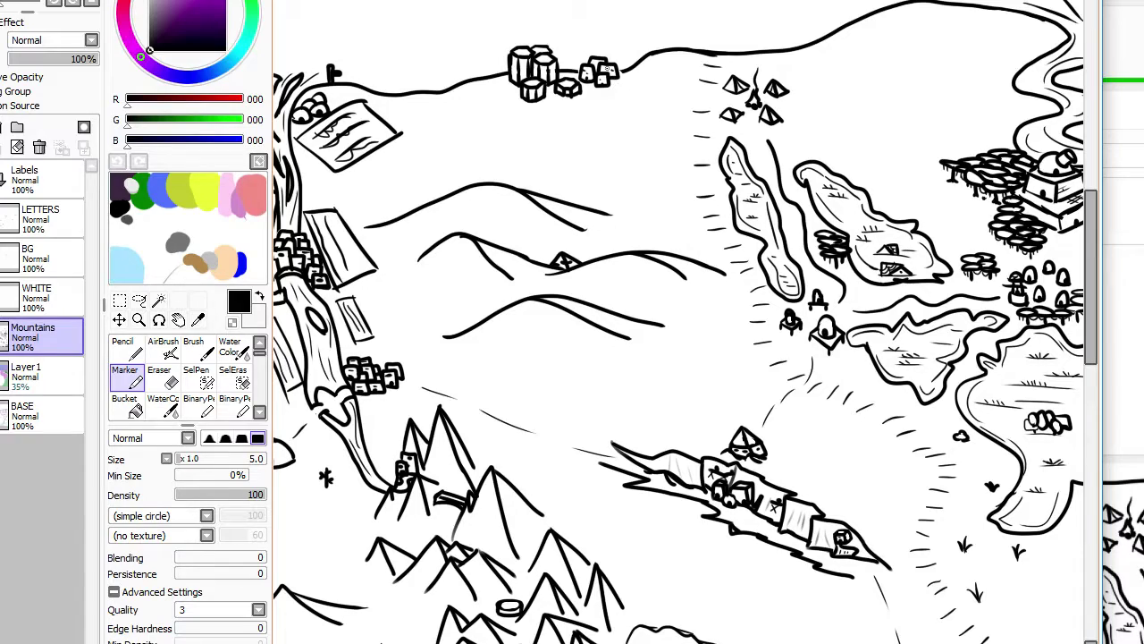
{"action": "scroll", "coordinate": [606, 69], "scroll_direction": "up", "scroll_amount": 3}
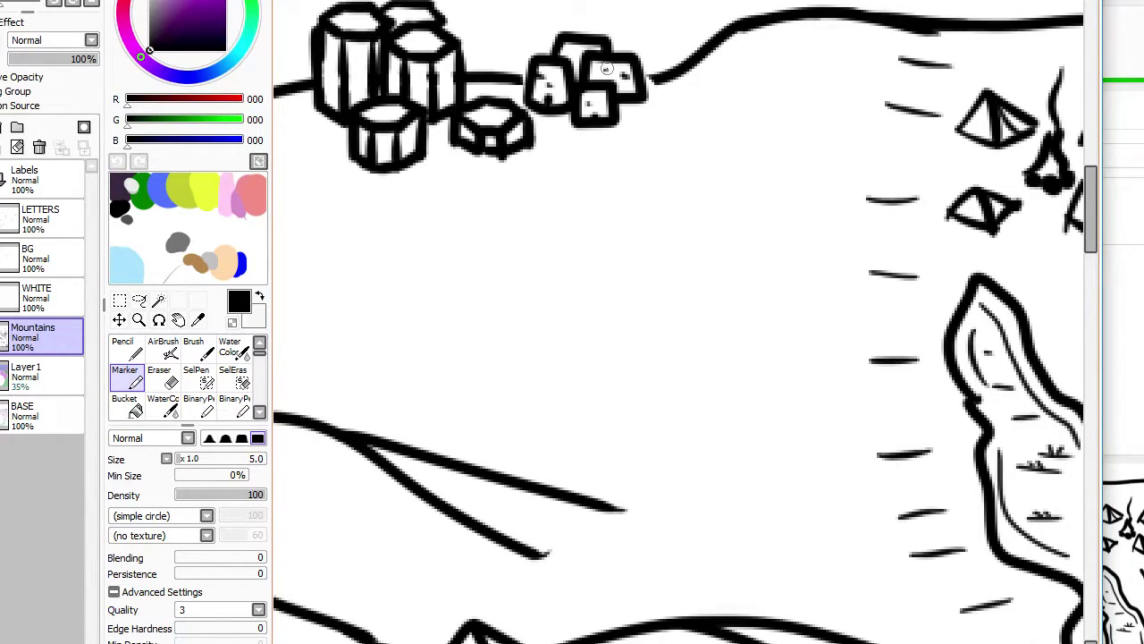
{"action": "mouse_move", "coordinate": [688, 148]}
{"action": "left_mouse_down"}
{"action": "mouse_move", "coordinate": [774, 169]}
{"action": "mouse_move", "coordinate": [874, 163]}
{"action": "left_mouse_up"}
{"action": "scroll", "coordinate": [900, 161], "scroll_direction": "down", "scroll_amount": 5}
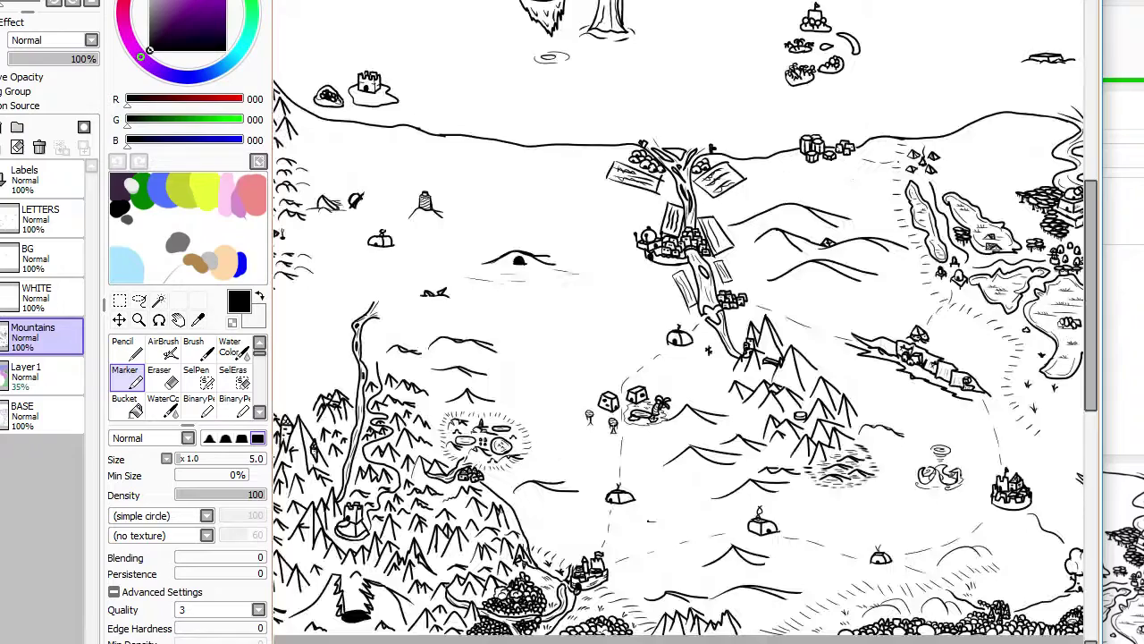
{"action": "scroll", "coordinate": [817, 187], "scroll_direction": "up", "scroll_amount": 2}
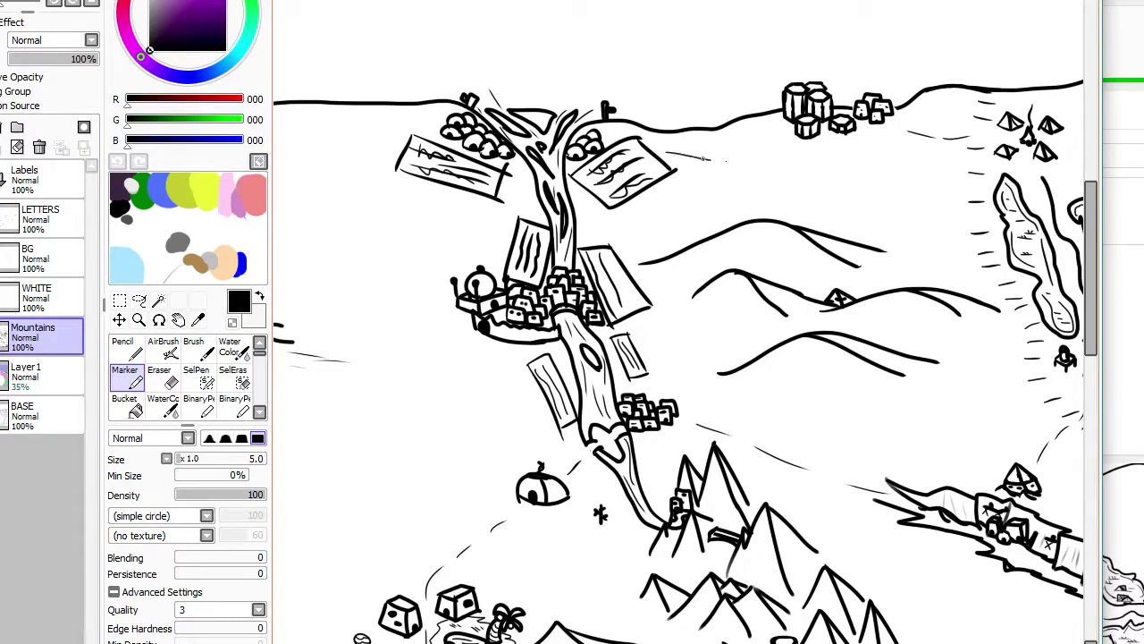
{"action": "scroll", "coordinate": [807, 154], "scroll_direction": "down", "scroll_amount": 4}
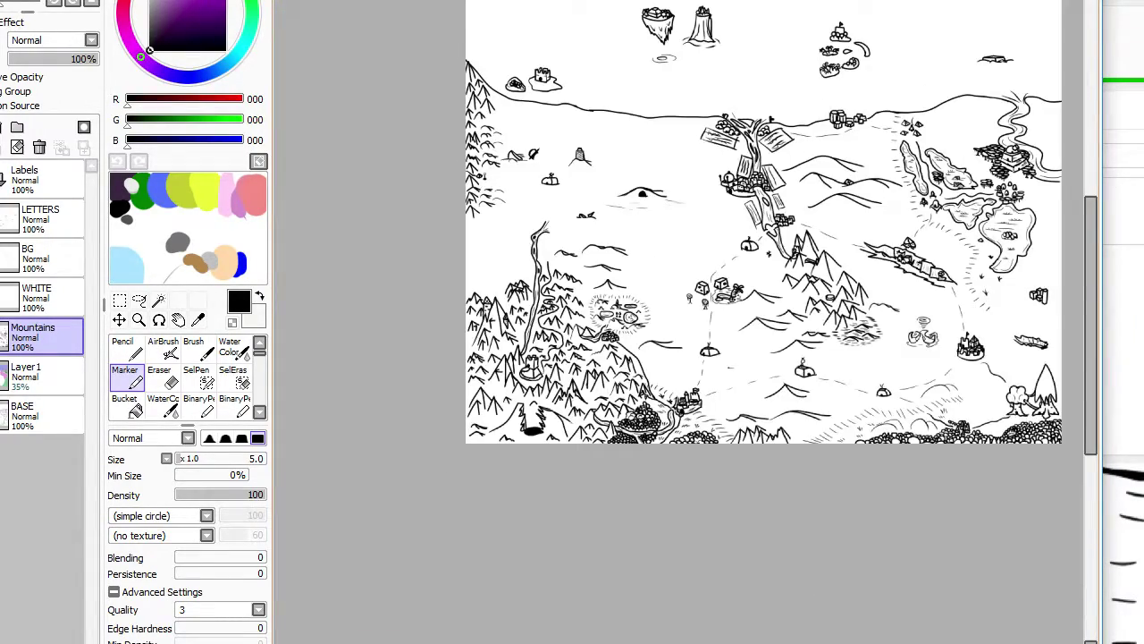
Step: Ink small branching hills just below the horizon between the giant tree and the hexagonal columns
{"action": "scroll", "coordinate": [711, 158], "scroll_direction": "up", "scroll_amount": 4}
{"action": "scroll", "coordinate": [855, 146], "scroll_direction": "down", "scroll_amount": 4}
{"action": "scroll", "coordinate": [856, 146], "scroll_direction": "up", "scroll_amount": 5}
{"action": "scroll", "coordinate": [494, 77], "scroll_direction": "down", "scroll_amount": 2}
{"action": "scroll", "coordinate": [494, 77], "scroll_direction": "up", "scroll_amount": 5}
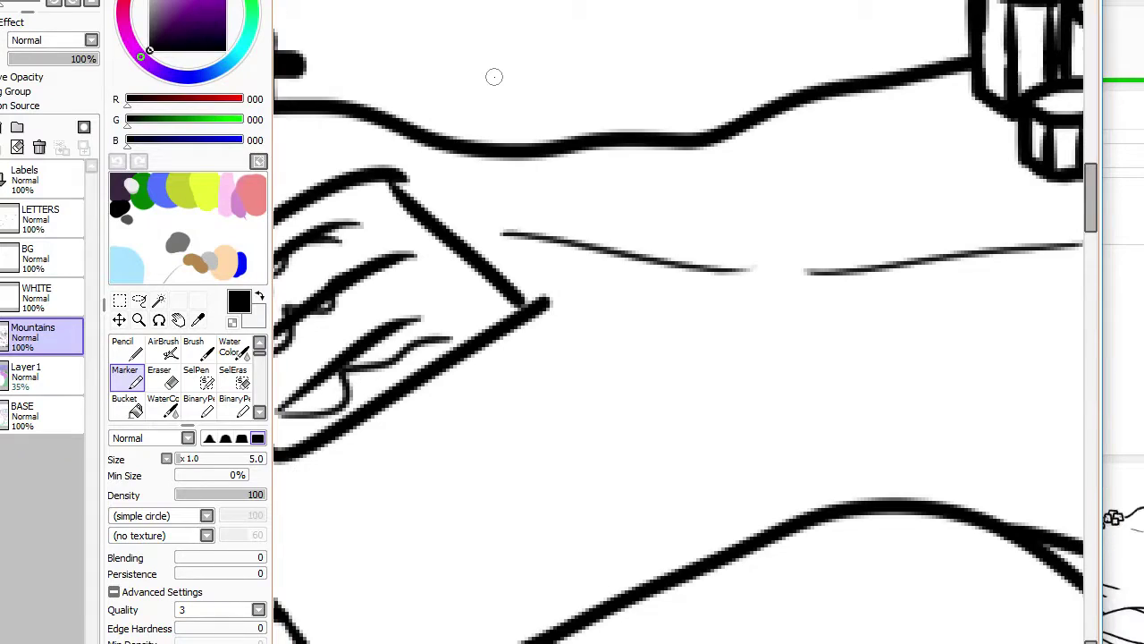
{"action": "mouse_move", "coordinate": [526, 202]}
{"action": "left_mouse_down"}
{"action": "mouse_move", "coordinate": [533, 186]}
{"action": "mouse_move", "coordinate": [671, 207]}
{"action": "left_mouse_up"}
{"action": "mouse_move", "coordinate": [587, 159]}
{"action": "left_mouse_down"}
{"action": "mouse_move", "coordinate": [715, 177]}
{"action": "mouse_move", "coordinate": [794, 145]}
{"action": "mouse_move", "coordinate": [907, 173]}
{"action": "left_mouse_up"}
{"action": "left_click_drag", "start_coordinate": [842, 125], "coordinate": [935, 133]}
Step: Ink a small hill under the horizon just east of the blocky houses, undoing a stray stroke
{"action": "scroll", "coordinate": [938, 133], "scroll_direction": "down", "scroll_amount": 6}
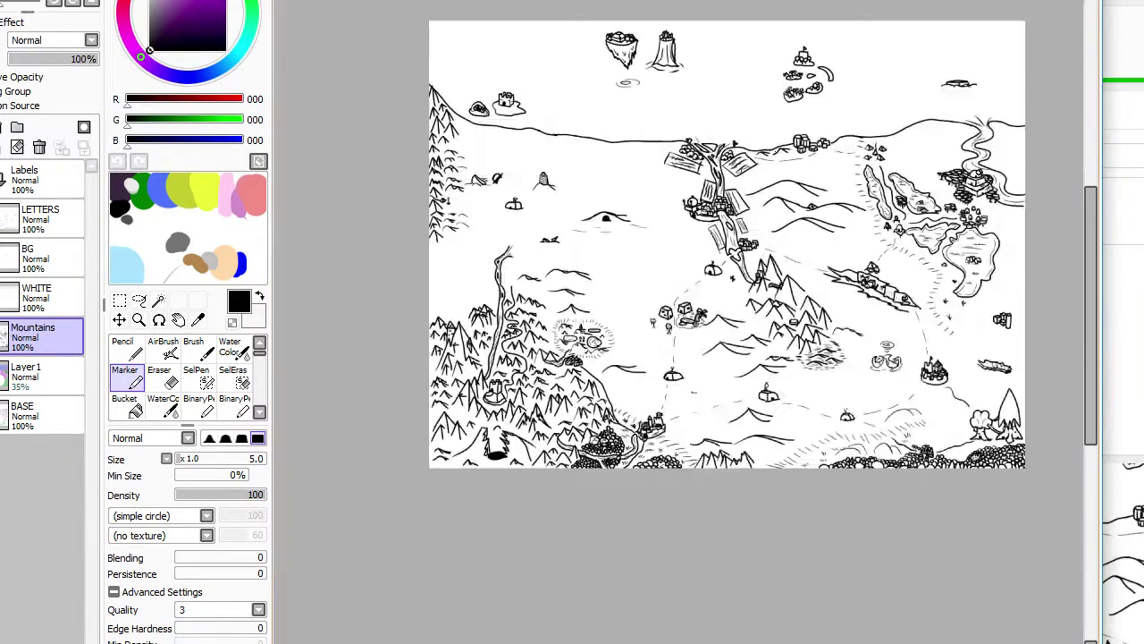
{"action": "scroll", "coordinate": [974, 143], "scroll_direction": "up", "scroll_amount": 2}
{"action": "scroll", "coordinate": [610, 334], "scroll_direction": "up", "scroll_amount": 4}
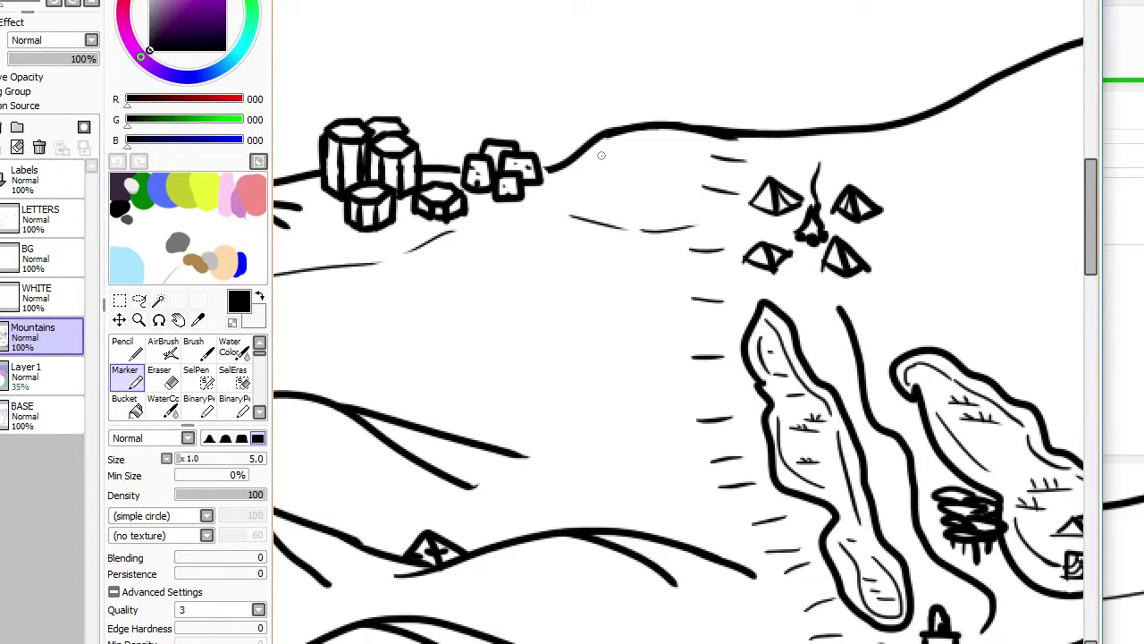
{"action": "mouse_move", "coordinate": [572, 176]}
{"action": "left_mouse_down"}
{"action": "mouse_move", "coordinate": [591, 159]}
{"action": "mouse_move", "coordinate": [642, 181]}
{"action": "mouse_move", "coordinate": [663, 174]}
{"action": "left_mouse_up"}
{"action": "key", "text": "ctrl+z"}
{"action": "scroll", "coordinate": [666, 173], "scroll_direction": "down", "scroll_amount": 4}
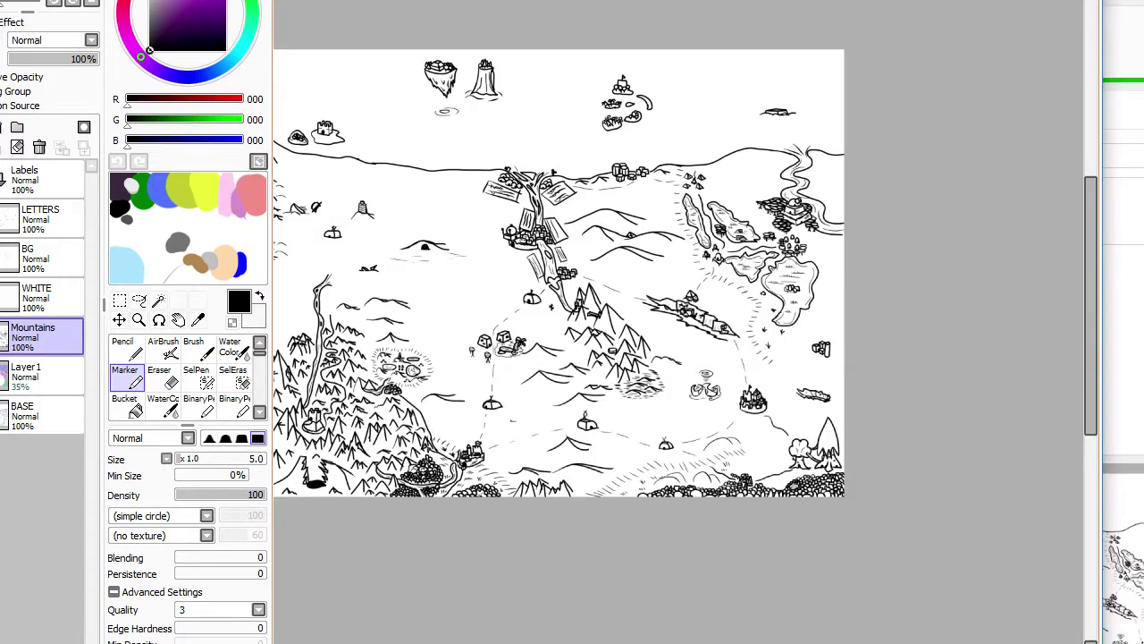
Step: Survey the map, especially the open land west of the giant tree, for areas that still need terrain
{"action": "scroll", "coordinate": [364, 162], "scroll_direction": "up", "scroll_amount": 1}
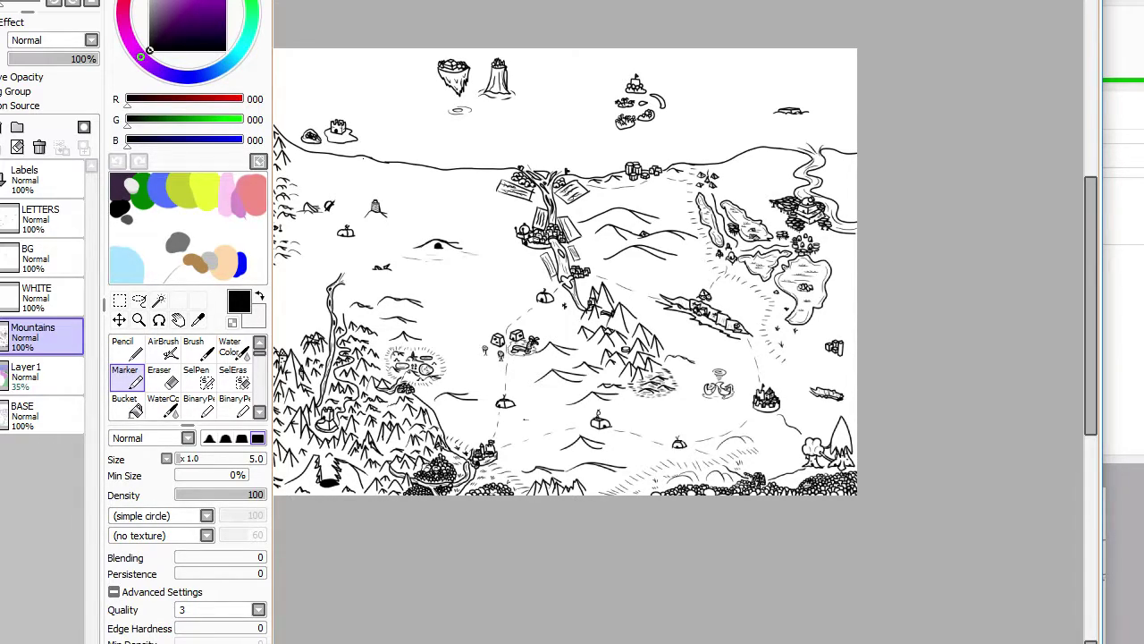
{"action": "scroll", "coordinate": [363, 158], "scroll_direction": "down", "scroll_amount": 3}
{"action": "scroll", "coordinate": [326, 151], "scroll_direction": "up", "scroll_amount": 4}
{"action": "scroll", "coordinate": [371, 242], "scroll_direction": "up", "scroll_amount": 1}
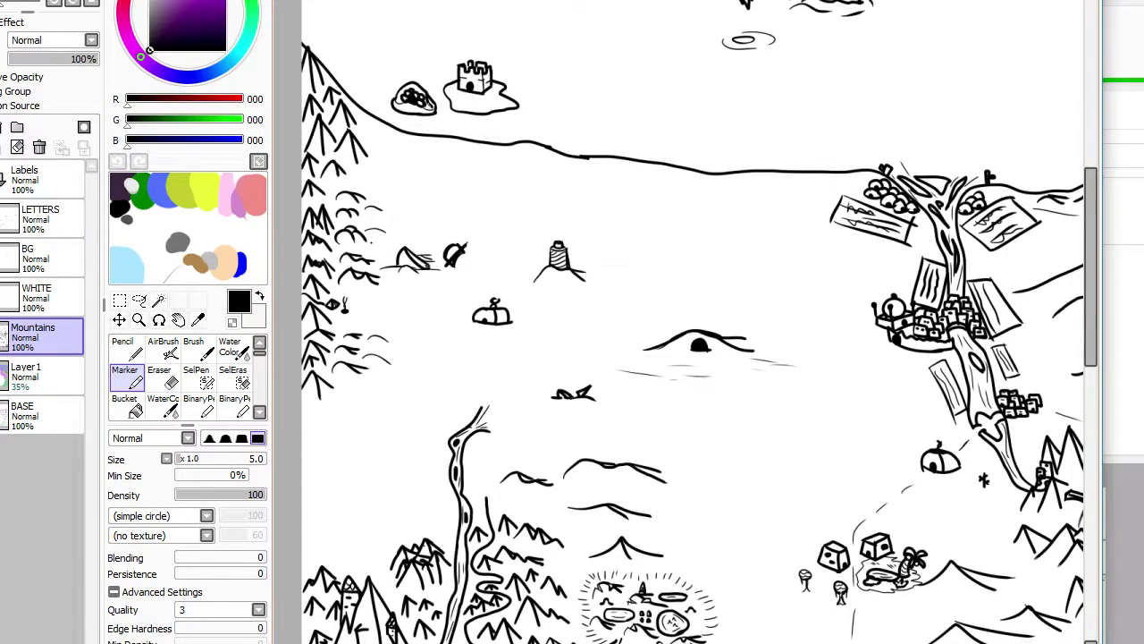
{"action": "scroll", "coordinate": [688, 322], "scroll_direction": "down", "scroll_amount": 2}
{"action": "scroll", "coordinate": [688, 322], "scroll_direction": "up", "scroll_amount": 1}
{"action": "scroll", "coordinate": [689, 322], "scroll_direction": "down", "scroll_amount": 1}
{"action": "scroll", "coordinate": [688, 322], "scroll_direction": "up", "scroll_amount": 1}
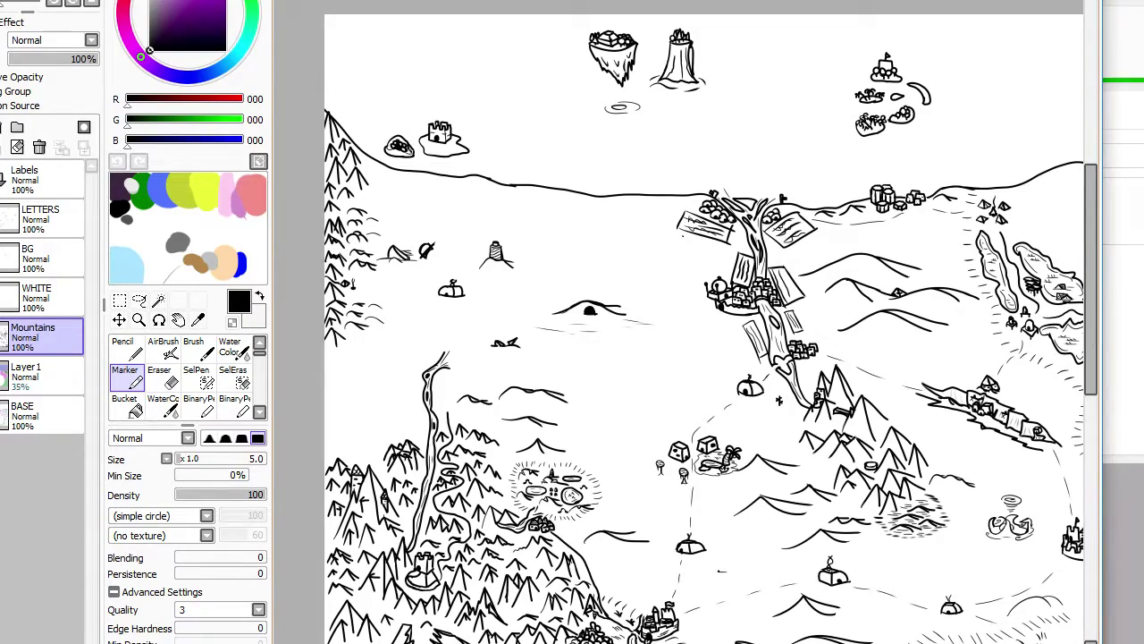
{"action": "scroll", "coordinate": [689, 322], "scroll_direction": "up", "scroll_amount": 2}
{"action": "scroll", "coordinate": [688, 322], "scroll_direction": "down", "scroll_amount": 3}
{"action": "scroll", "coordinate": [688, 321], "scroll_direction": "up", "scroll_amount": 1}
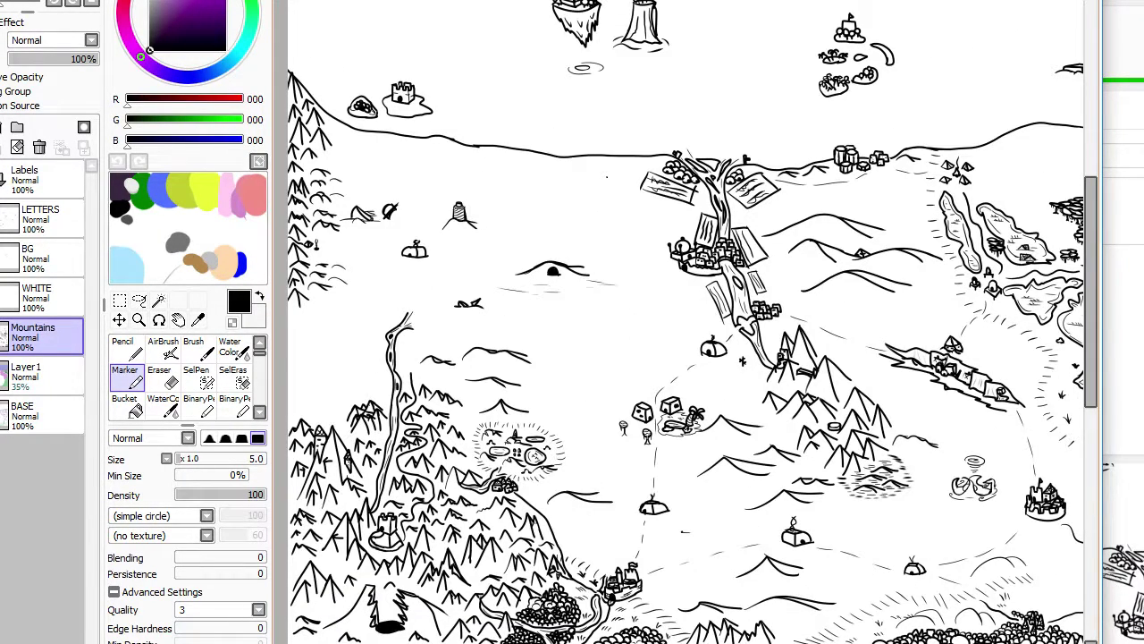
{"action": "scroll", "coordinate": [607, 177], "scroll_direction": "up", "scroll_amount": 1}
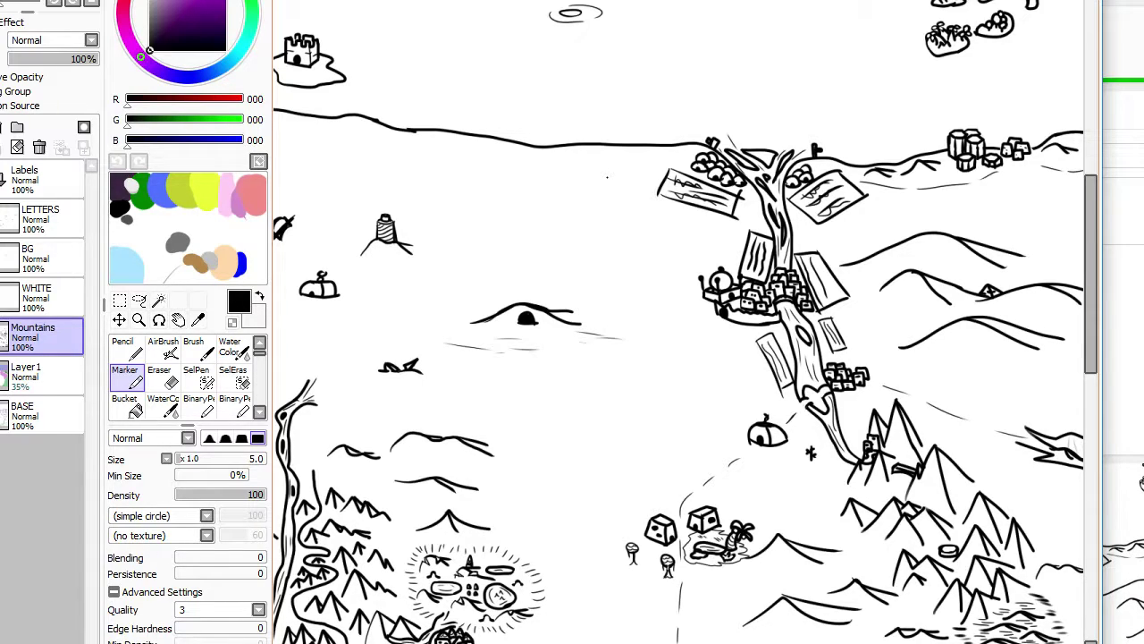
{"action": "scroll", "coordinate": [607, 178], "scroll_direction": "down", "scroll_amount": 3}
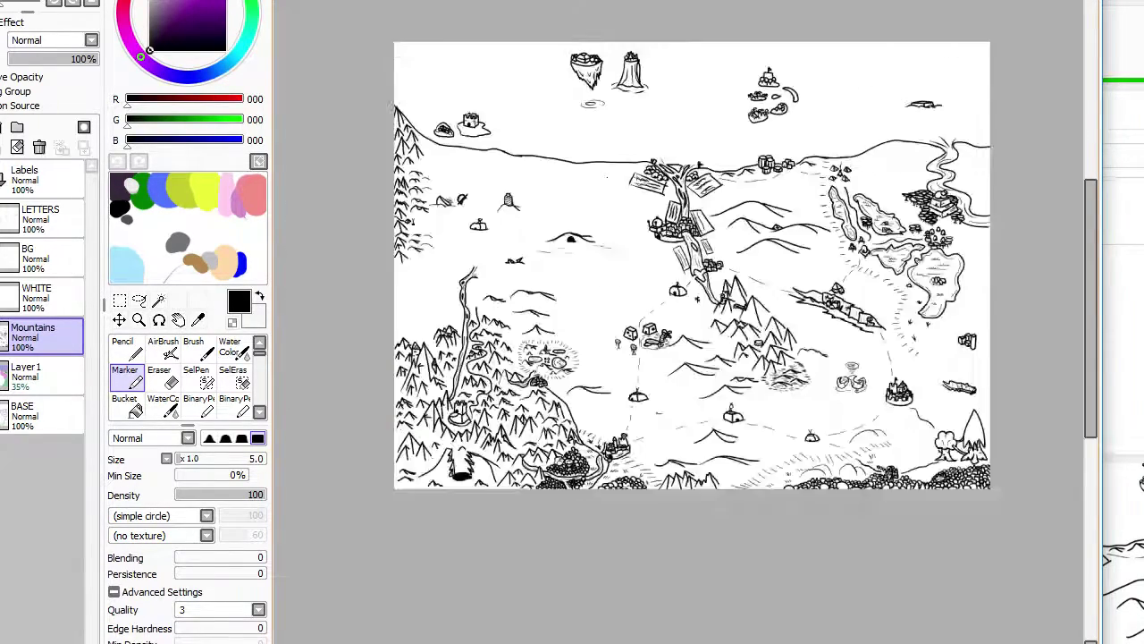
Step: Ink two small forked hills side by side under the horizon just west of the giant tree
{"action": "scroll", "coordinate": [607, 177], "scroll_direction": "up", "scroll_amount": 6}
{"action": "scroll", "coordinate": [619, 142], "scroll_direction": "up", "scroll_amount": 2}
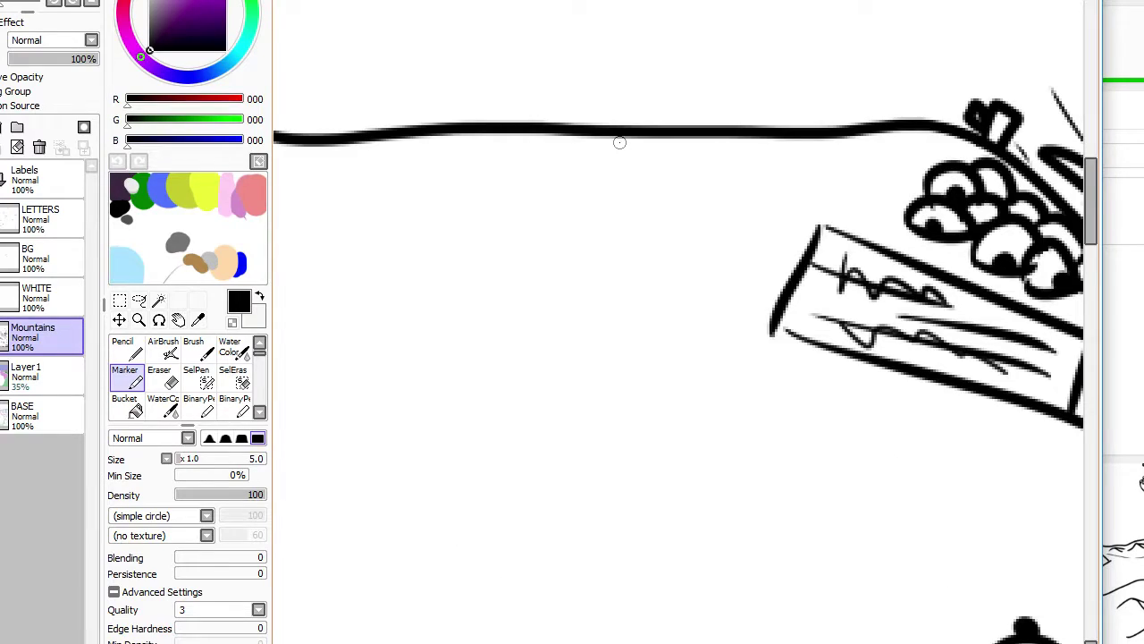
{"action": "mouse_move", "coordinate": [579, 211]}
{"action": "left_mouse_down"}
{"action": "mouse_move", "coordinate": [630, 179]}
{"action": "mouse_move", "coordinate": [717, 231]}
{"action": "left_mouse_up"}
{"action": "left_click_drag", "start_coordinate": [635, 179], "coordinate": [747, 199]}
{"action": "scroll", "coordinate": [556, 197], "scroll_direction": "left", "scroll_amount": 1}
{"action": "scroll", "coordinate": [556, 197], "scroll_direction": "left", "scroll_amount": 6}
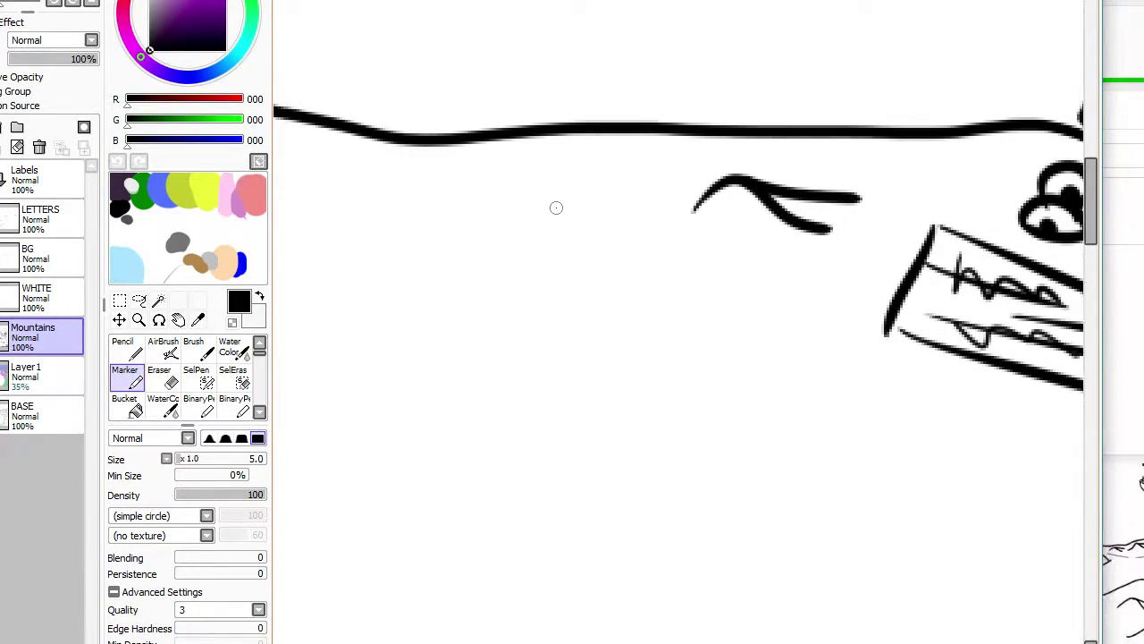
{"action": "mouse_move", "coordinate": [574, 222]}
{"action": "left_mouse_down"}
{"action": "mouse_move", "coordinate": [592, 190]}
{"action": "mouse_move", "coordinate": [699, 220]}
{"action": "left_mouse_up"}
{"action": "left_click_drag", "start_coordinate": [637, 184], "coordinate": [721, 193]}
{"action": "scroll", "coordinate": [619, 200], "scroll_direction": "left", "scroll_amount": 7}
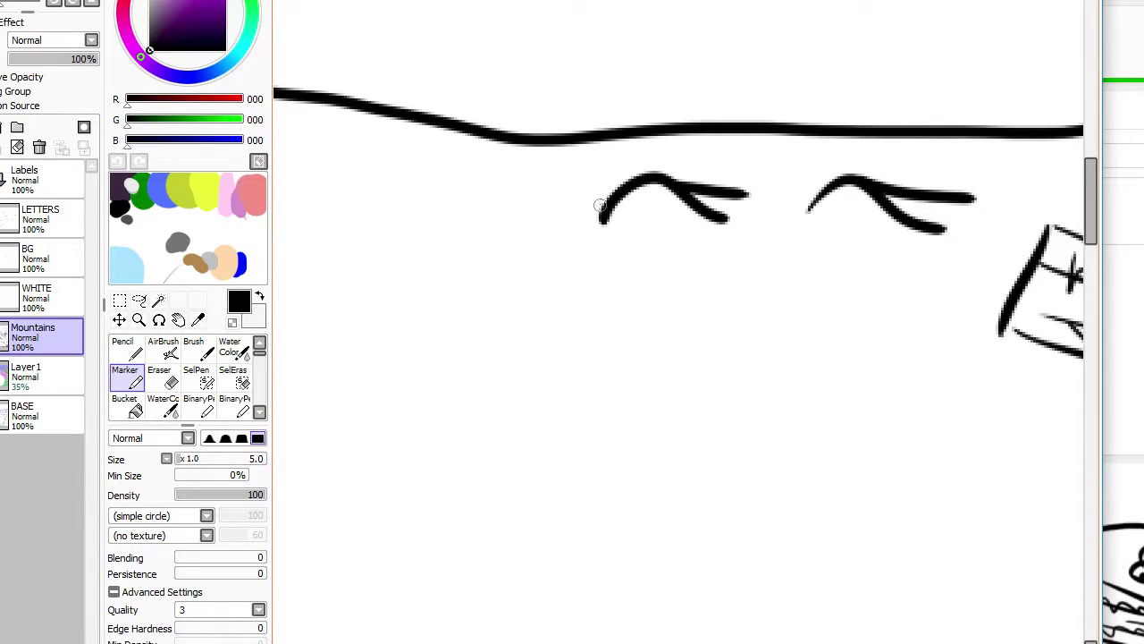
Step: Continue the row westward with two double-peaked hills under the horizon, stopping short of the striped tower
{"action": "mouse_move", "coordinate": [547, 188]}
{"action": "left_mouse_down"}
{"action": "mouse_move", "coordinate": [673, 162]}
{"action": "mouse_move", "coordinate": [753, 204]}
{"action": "left_mouse_up"}
{"action": "left_click_drag", "start_coordinate": [665, 157], "coordinate": [749, 190]}
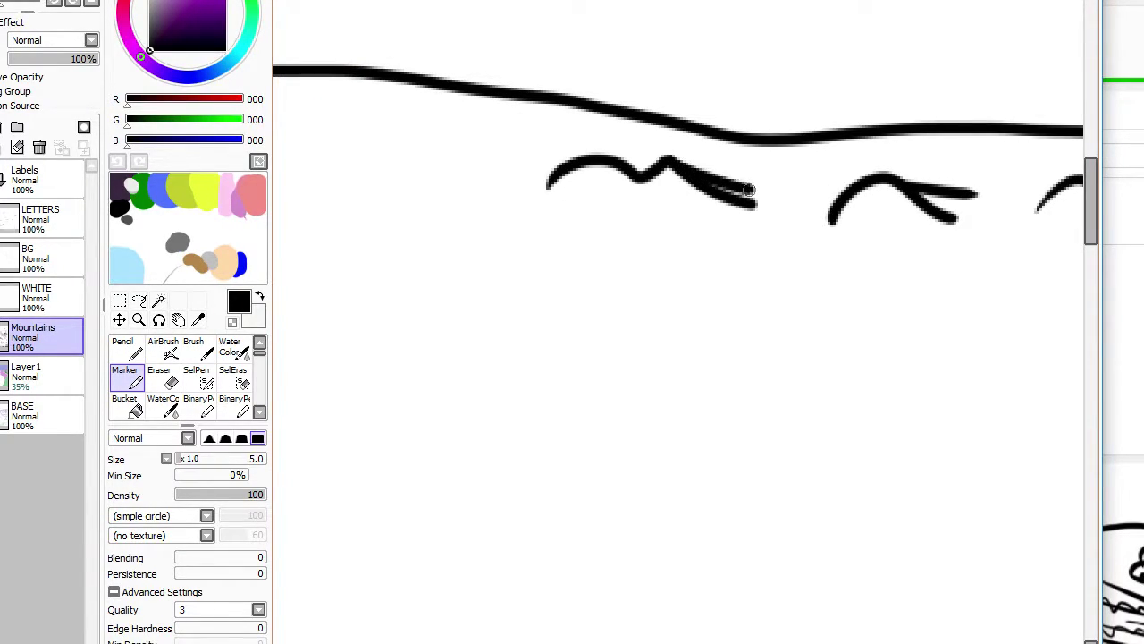
{"action": "scroll", "coordinate": [626, 143], "scroll_direction": "left", "scroll_amount": 12}
{"action": "mouse_move", "coordinate": [605, 168]}
{"action": "left_mouse_down"}
{"action": "mouse_move", "coordinate": [670, 134]}
{"action": "mouse_move", "coordinate": [809, 179]}
{"action": "left_mouse_up"}
{"action": "left_click_drag", "start_coordinate": [727, 132], "coordinate": [799, 148]}
{"action": "scroll", "coordinate": [626, 130], "scroll_direction": "left", "scroll_amount": 11}
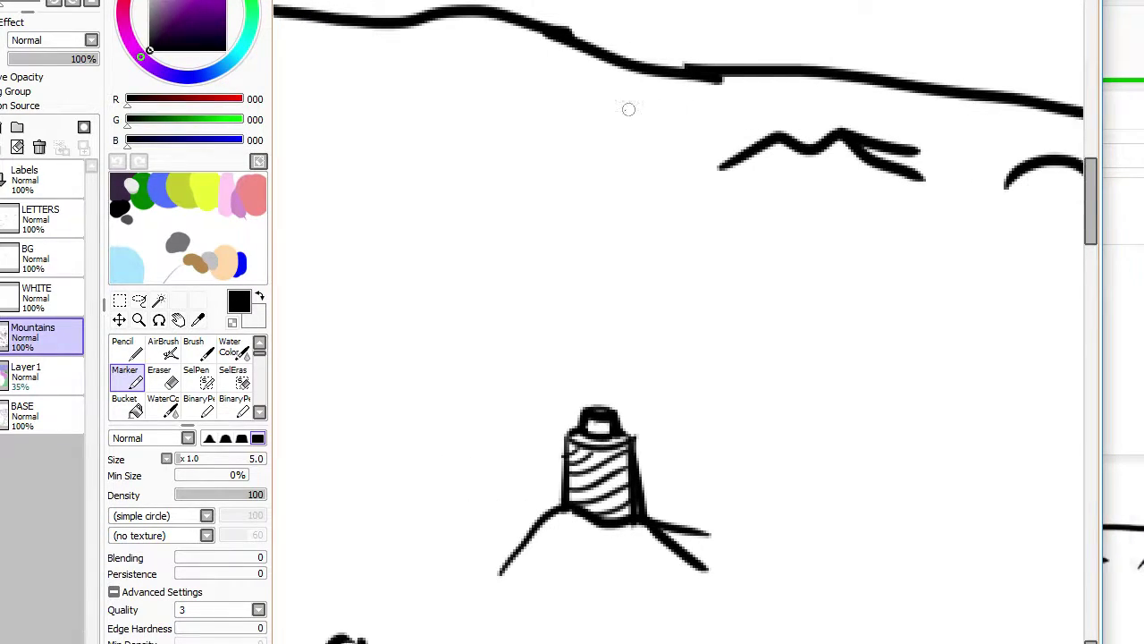
Step: Ink two more double-peaked hills under the horizon, above the striped tower and the wreckage west of it
{"action": "mouse_move", "coordinate": [632, 128]}
{"action": "left_mouse_down"}
{"action": "mouse_move", "coordinate": [817, 140]}
{"action": "mouse_move", "coordinate": [773, 109]}
{"action": "mouse_move", "coordinate": [812, 114]}
{"action": "left_mouse_up"}
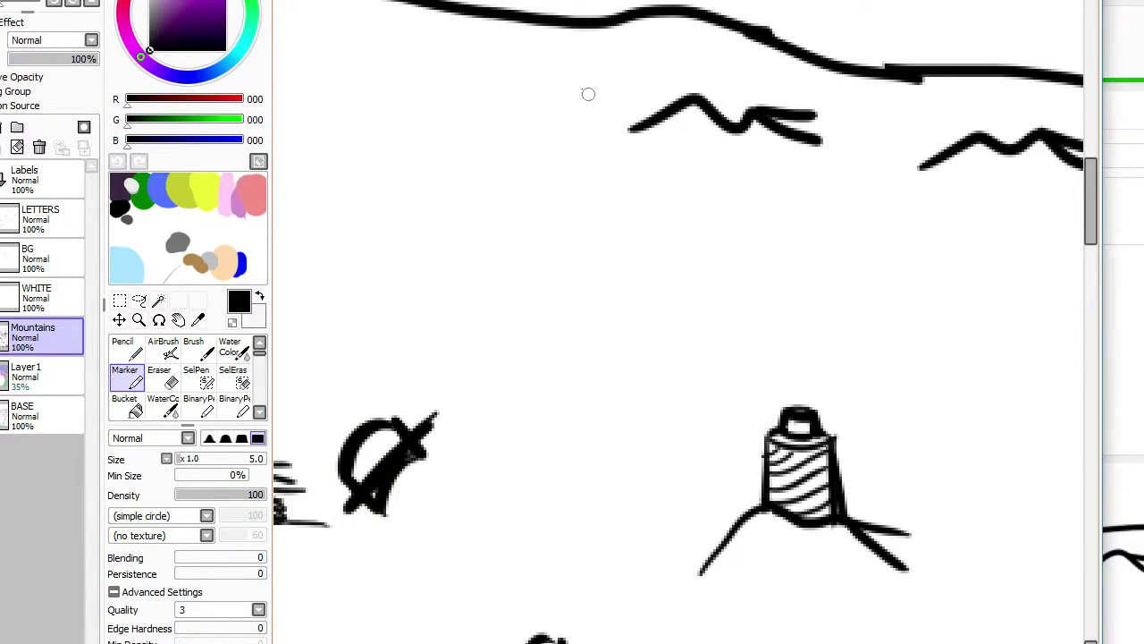
{"action": "scroll", "coordinate": [608, 125], "scroll_direction": "left", "scroll_amount": 8}
{"action": "mouse_move", "coordinate": [631, 116]}
{"action": "left_mouse_down"}
{"action": "mouse_move", "coordinate": [677, 69]}
{"action": "mouse_move", "coordinate": [823, 99]}
{"action": "left_mouse_up"}
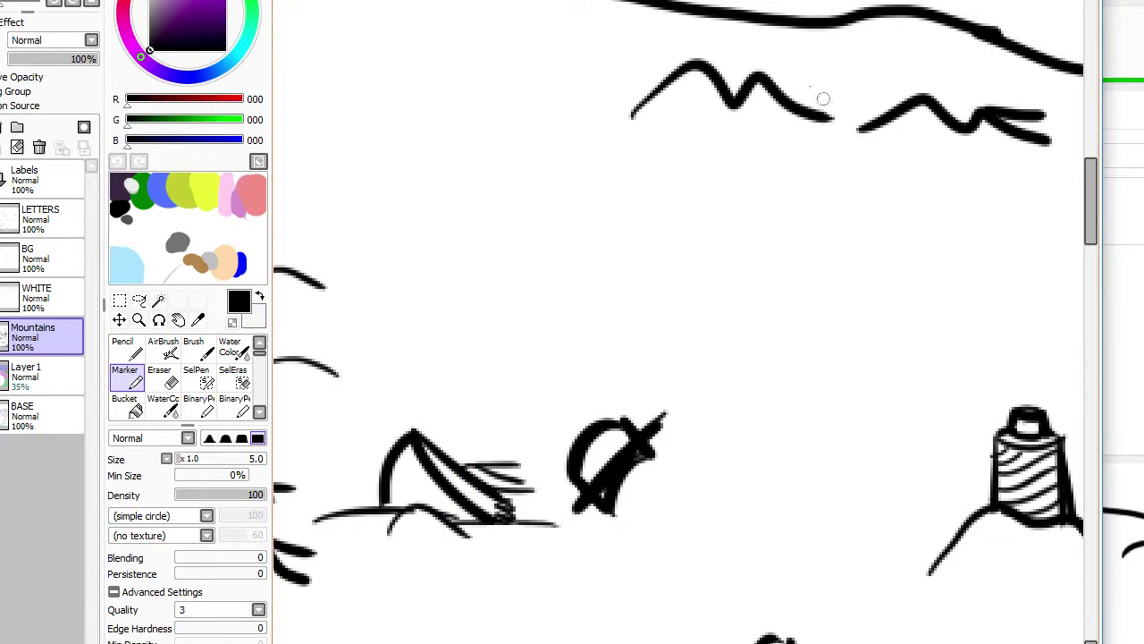
{"action": "scroll", "coordinate": [745, 73], "scroll_direction": "down", "scroll_amount": 3}
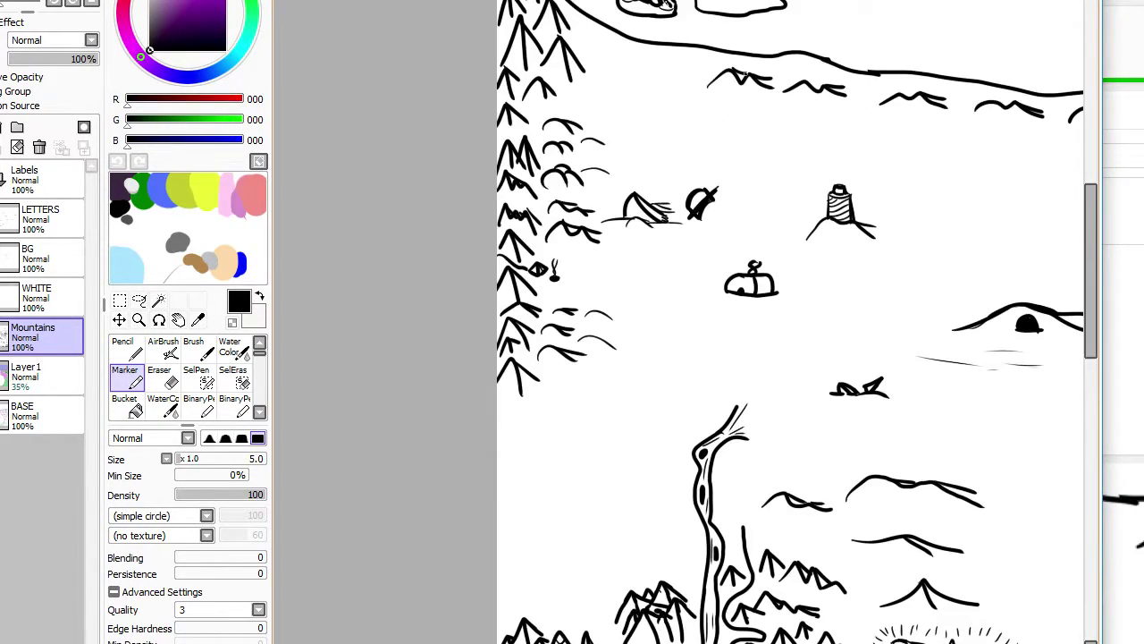
Step: Extend the hill row to its western end with forked hills and add a small one behind it near the horizon
{"action": "scroll", "coordinate": [745, 72], "scroll_direction": "down", "scroll_amount": 1}
{"action": "scroll", "coordinate": [736, 54], "scroll_direction": "up", "scroll_amount": 4}
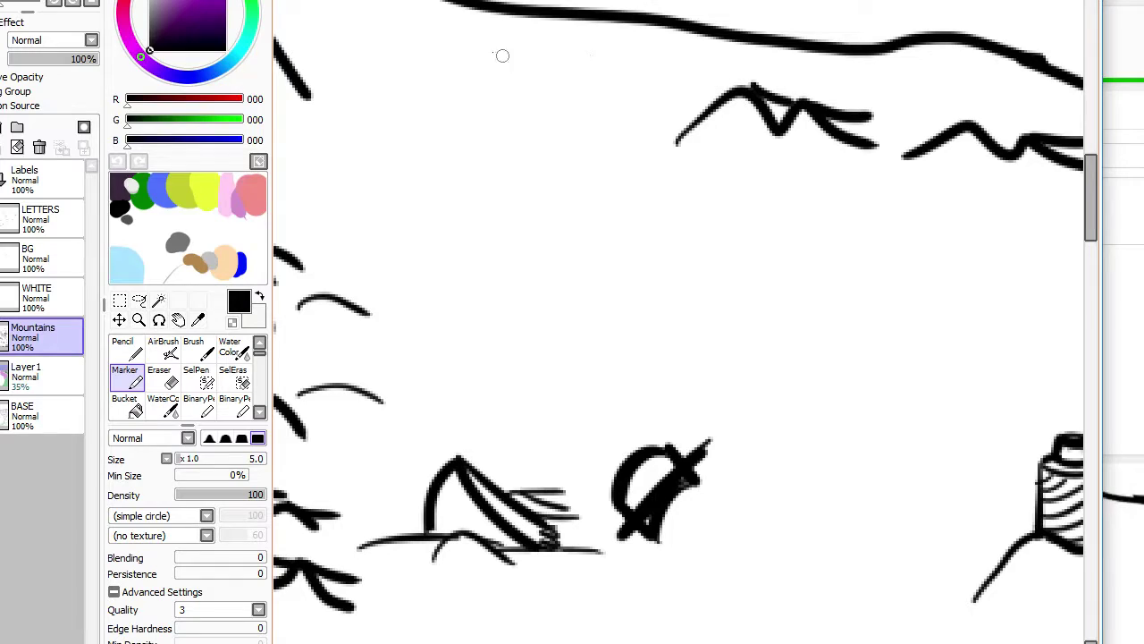
{"action": "mouse_move", "coordinate": [426, 94]}
{"action": "left_mouse_down"}
{"action": "mouse_move", "coordinate": [522, 53]}
{"action": "mouse_move", "coordinate": [601, 106]}
{"action": "left_mouse_up"}
{"action": "mouse_move", "coordinate": [497, 49]}
{"action": "left_mouse_down"}
{"action": "mouse_move", "coordinate": [619, 67]}
{"action": "mouse_move", "coordinate": [612, 104]}
{"action": "mouse_move", "coordinate": [702, 94]}
{"action": "mouse_move", "coordinate": [668, 67]}
{"action": "mouse_move", "coordinate": [731, 72]}
{"action": "left_mouse_up"}
{"action": "mouse_move", "coordinate": [913, 93]}
{"action": "left_mouse_down"}
{"action": "mouse_move", "coordinate": [1007, 101]}
{"action": "mouse_move", "coordinate": [1013, 90]}
{"action": "left_mouse_up"}
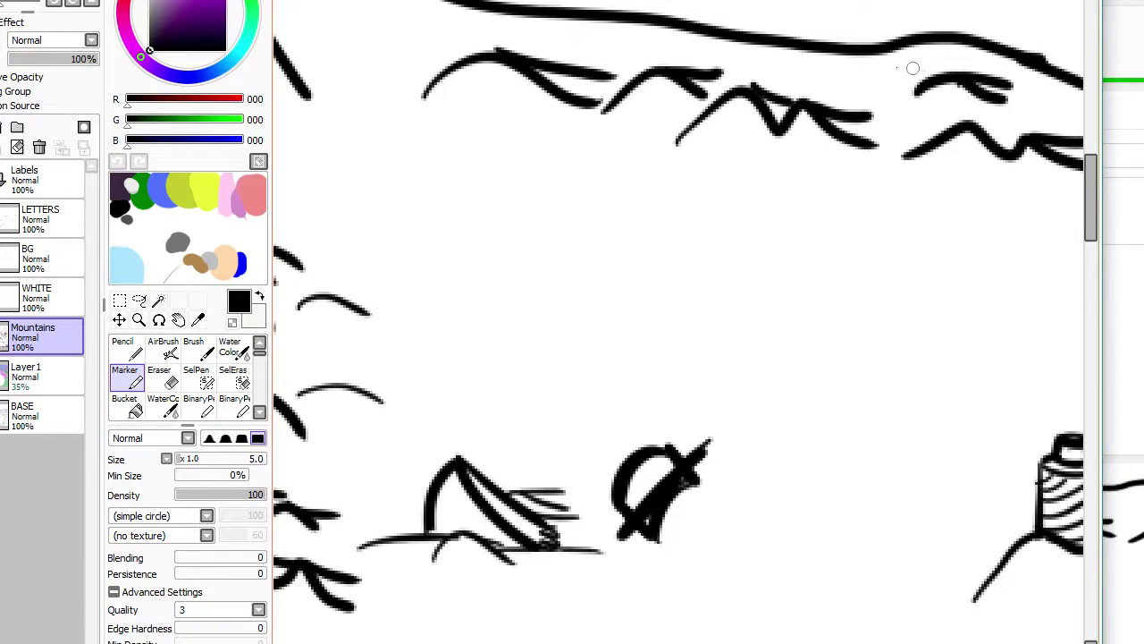
Step: Ink small grass tufts in the gaps along the western and middle parts of the hill row under the horizon
{"action": "left_click_drag", "start_coordinate": [871, 67], "coordinate": [878, 86]}
{"action": "scroll", "coordinate": [954, 153], "scroll_direction": "down", "scroll_amount": 5}
{"action": "scroll", "coordinate": [1007, 145], "scroll_direction": "up", "scroll_amount": 5}
{"action": "key", "text": "Right"}
{"action": "key", "text": "Down"}
{"action": "key", "text": "Down"}
{"action": "key", "text": "Right"}
{"action": "key", "text": "Right"}
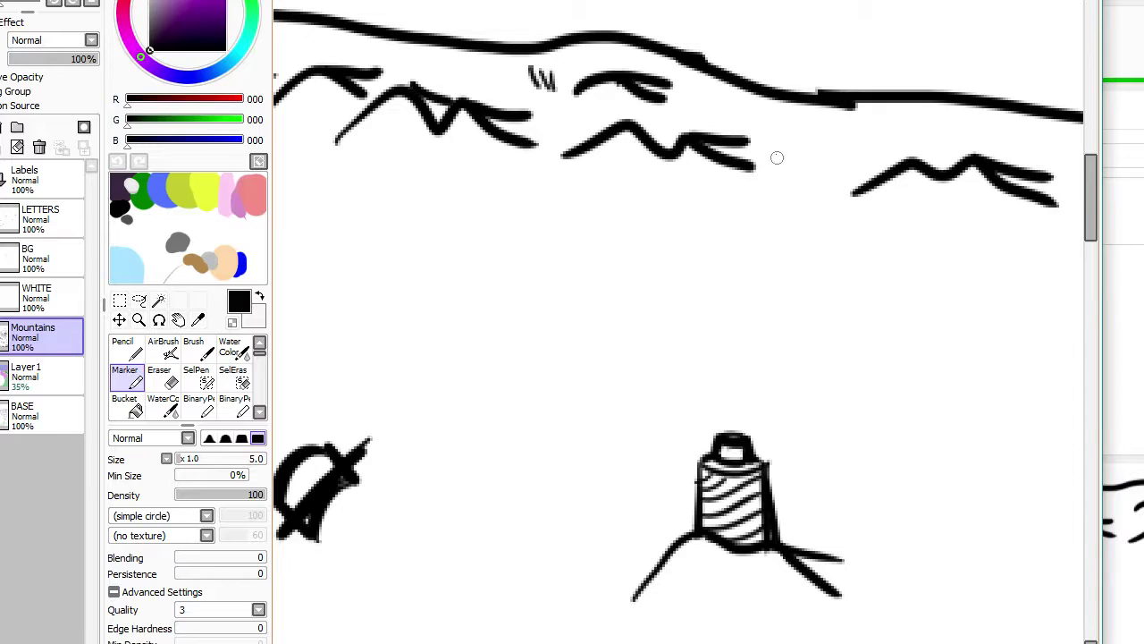
{"action": "key", "text": "Right"}
{"action": "key", "text": "Right"}
{"action": "key", "text": "Right"}
{"action": "key", "text": "Right"}
{"action": "key", "text": "Right"}
{"action": "key", "text": "Right"}
{"action": "key", "text": "Right"}
{"action": "key", "text": "Right"}
{"action": "key", "text": "Right"}
{"action": "key", "text": "Right"}
{"action": "key", "text": "Right"}
{"action": "key", "text": "Right"}
{"action": "key", "text": "Right"}
{"action": "key", "text": "Right"}
{"action": "key", "text": "Right"}
{"action": "key", "text": "Right"}
{"action": "key", "text": "Right"}
{"action": "key", "text": "Right"}
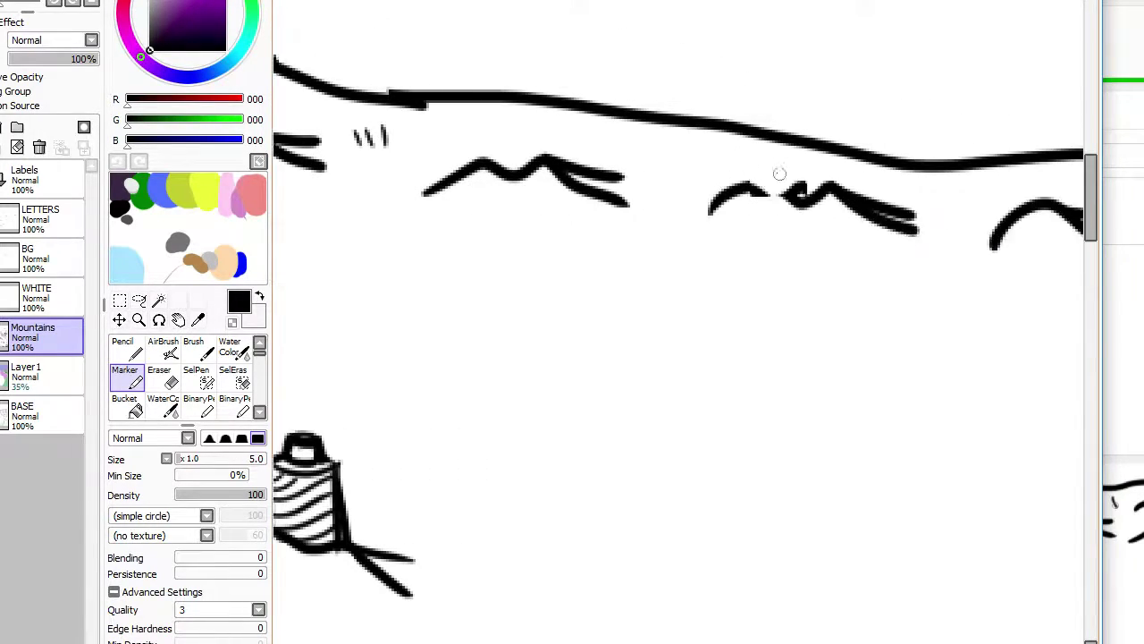
{"action": "left_click_drag", "start_coordinate": [694, 174], "coordinate": [709, 182]}
{"action": "mouse_move", "coordinate": [712, 173]}
{"action": "left_mouse_down"}
{"action": "mouse_move", "coordinate": [717, 185]}
{"action": "mouse_move", "coordinate": [702, 195]}
{"action": "mouse_move", "coordinate": [722, 211]}
{"action": "mouse_move", "coordinate": [690, 202]}
{"action": "left_mouse_up"}
Step: Add more grass tufts under the horizon eastward up to the round houses in the giant tree's canopy
{"action": "scroll", "coordinate": [715, 183], "scroll_direction": "right", "scroll_amount": 10}
{"action": "scroll", "coordinate": [718, 196], "scroll_direction": "right", "scroll_amount": 6}
{"action": "scroll", "coordinate": [731, 204], "scroll_direction": "right", "scroll_amount": 4}
{"action": "left_click_drag", "start_coordinate": [691, 184], "coordinate": [701, 199]}
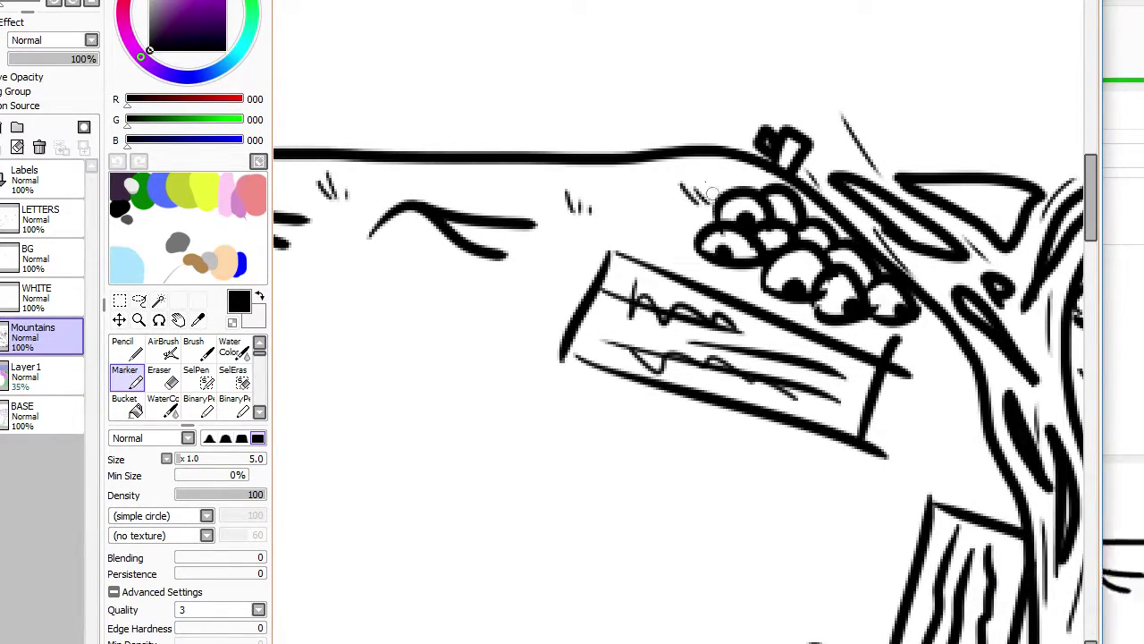
Step: Ink grass tufts on both sides of the giant tree's upper trunk, beside the large lettered signs
{"action": "scroll", "coordinate": [715, 197], "scroll_direction": "right", "scroll_amount": 4}
{"action": "scroll", "coordinate": [742, 269], "scroll_direction": "down", "scroll_amount": 1}
{"action": "left_click_drag", "start_coordinate": [776, 307], "coordinate": [801, 322]}
{"action": "left_click_drag", "start_coordinate": [800, 310], "coordinate": [811, 328]}
{"action": "left_click_drag", "start_coordinate": [759, 387], "coordinate": [771, 403]}
{"action": "mouse_move", "coordinate": [780, 388]}
{"action": "left_mouse_down"}
{"action": "mouse_move", "coordinate": [792, 406]}
{"action": "mouse_move", "coordinate": [813, 407]}
{"action": "left_mouse_up"}
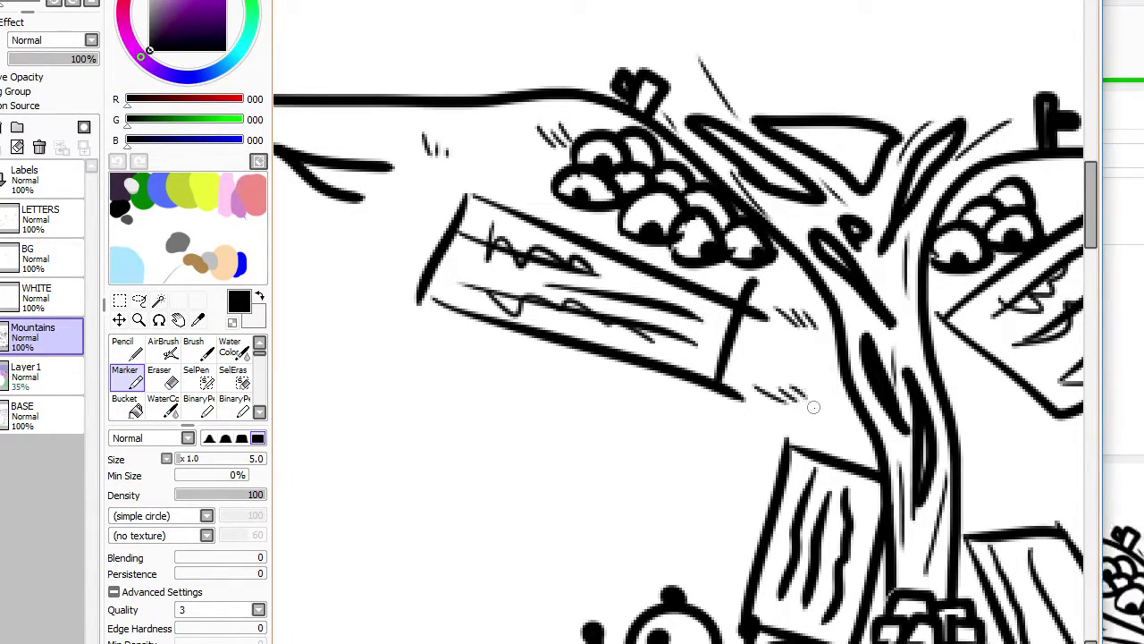
{"action": "scroll", "coordinate": [902, 398], "scroll_direction": "right", "scroll_amount": 2}
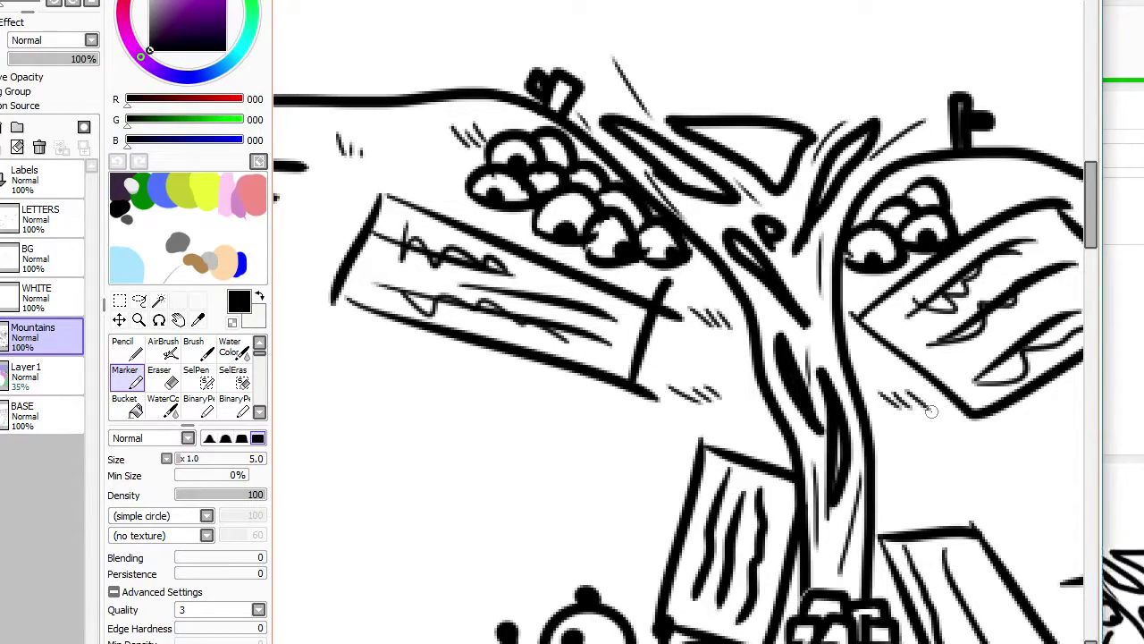
Step: Ink grass tufts around the giant tree's lower trunk, beside the planks and roots, undoing the misplaced strokes
{"action": "scroll", "coordinate": [894, 402], "scroll_direction": "down", "scroll_amount": 4}
{"action": "scroll", "coordinate": [765, 435], "scroll_direction": "up", "scroll_amount": 4}
{"action": "scroll", "coordinate": [715, 336], "scroll_direction": "up", "scroll_amount": 7}
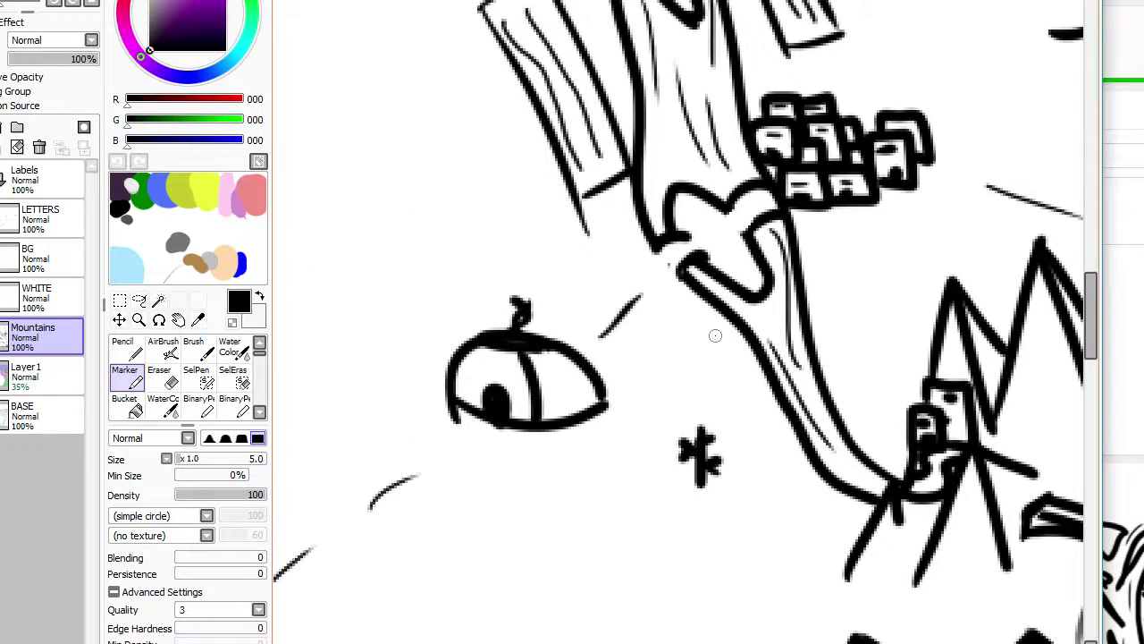
{"action": "mouse_move", "coordinate": [561, 116]}
{"action": "left_mouse_down"}
{"action": "mouse_move", "coordinate": [590, 108]}
{"action": "mouse_move", "coordinate": [586, 125]}
{"action": "left_mouse_up"}
{"action": "mouse_move", "coordinate": [689, 51]}
{"action": "left_mouse_down"}
{"action": "mouse_move", "coordinate": [716, 72]}
{"action": "mouse_move", "coordinate": [735, 63]}
{"action": "left_mouse_up"}
{"action": "scroll", "coordinate": [730, 76], "scroll_direction": "down", "scroll_amount": 4}
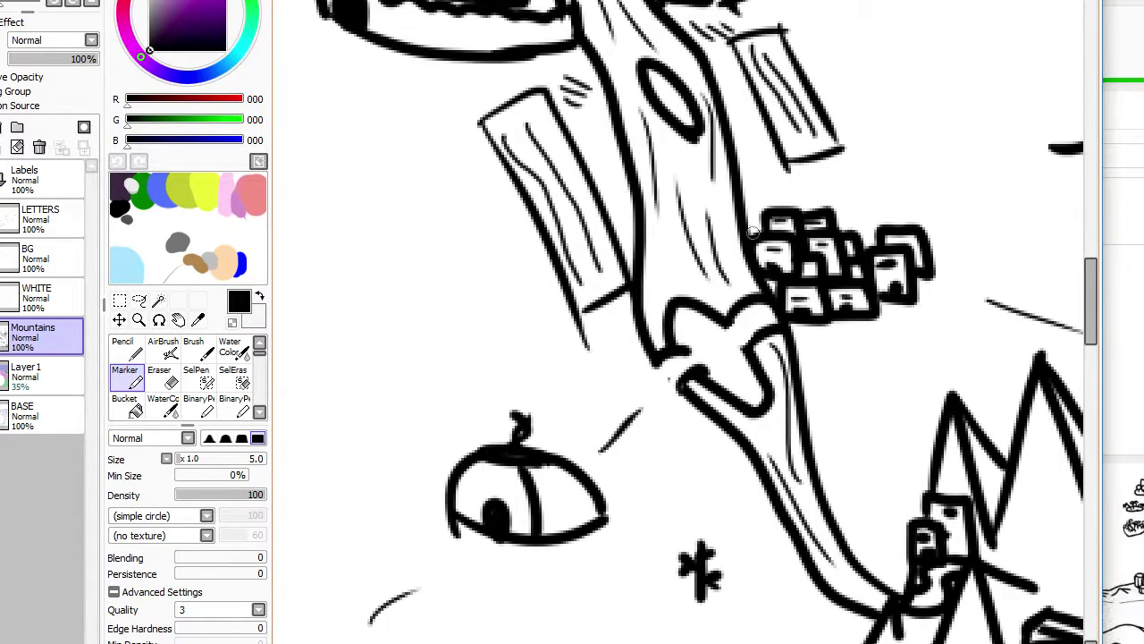
{"action": "mouse_move", "coordinate": [814, 274]}
{"action": "left_mouse_down"}
{"action": "mouse_move", "coordinate": [830, 288]}
{"action": "mouse_move", "coordinate": [860, 288]}
{"action": "left_mouse_up"}
{"action": "left_click_drag", "start_coordinate": [674, 399], "coordinate": [735, 407]}
{"action": "left_click_drag", "start_coordinate": [715, 390], "coordinate": [742, 404]}
{"action": "mouse_move", "coordinate": [833, 391]}
{"action": "left_mouse_down"}
{"action": "mouse_move", "coordinate": [860, 413]}
{"action": "mouse_move", "coordinate": [878, 410]}
{"action": "mouse_move", "coordinate": [857, 413]}
{"action": "mouse_move", "coordinate": [863, 406]}
{"action": "left_mouse_up"}
{"action": "key", "text": "ctrl+z"}
{"action": "key", "text": "ctrl+z"}
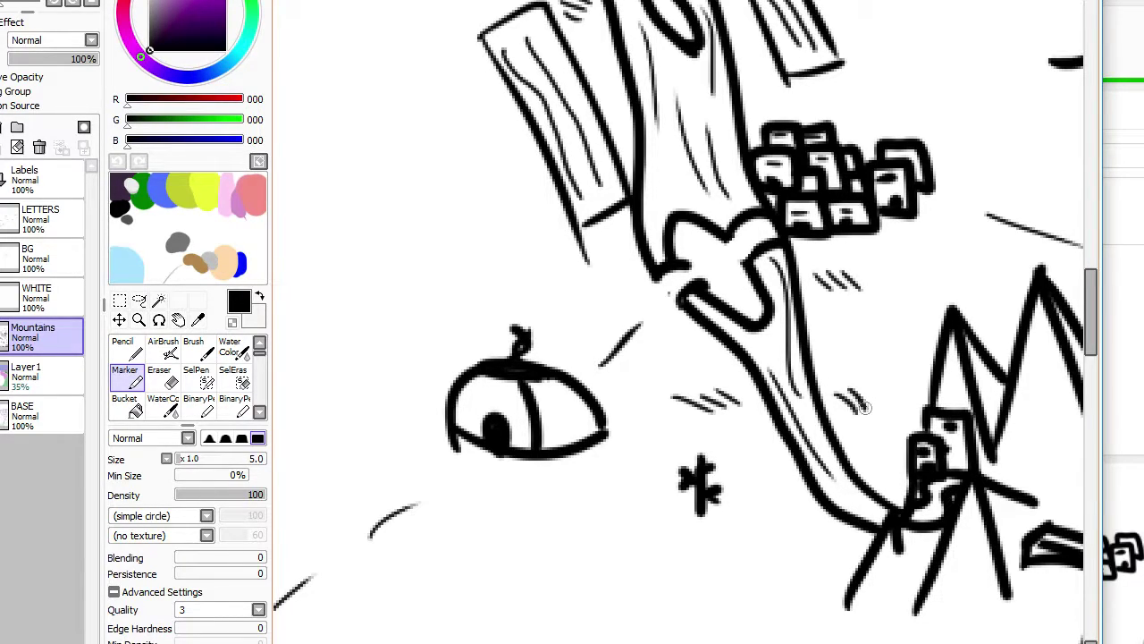
Step: Ink a grass tuft east of the giant tree's trunk, just above the tall plank beside the house cluster
{"action": "scroll", "coordinate": [877, 377], "scroll_direction": "down", "scroll_amount": 5}
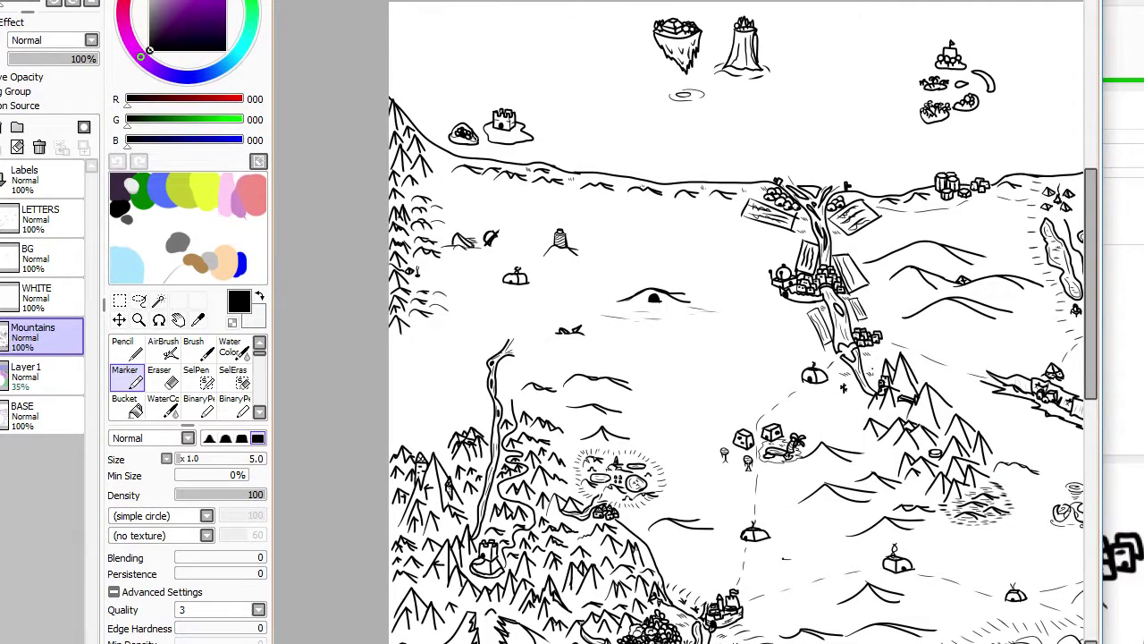
{"action": "scroll", "coordinate": [873, 368], "scroll_direction": "up", "scroll_amount": 3}
{"action": "scroll", "coordinate": [872, 368], "scroll_direction": "down", "scroll_amount": 2}
{"action": "scroll", "coordinate": [867, 183], "scroll_direction": "up", "scroll_amount": 6}
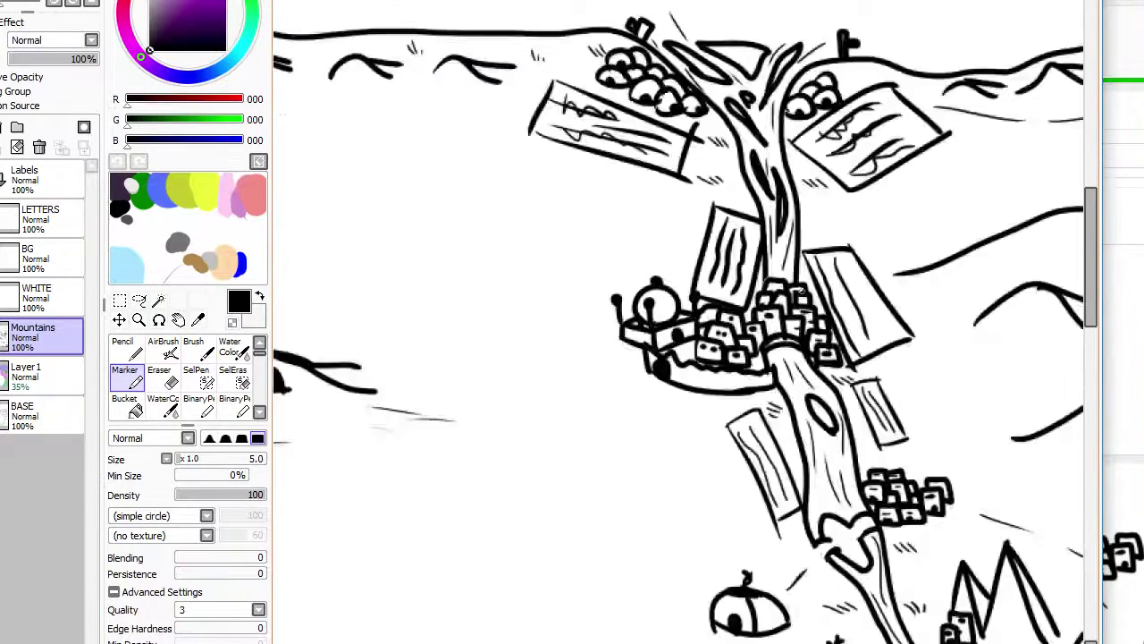
{"action": "left_click_drag", "start_coordinate": [785, 139], "coordinate": [835, 175]}
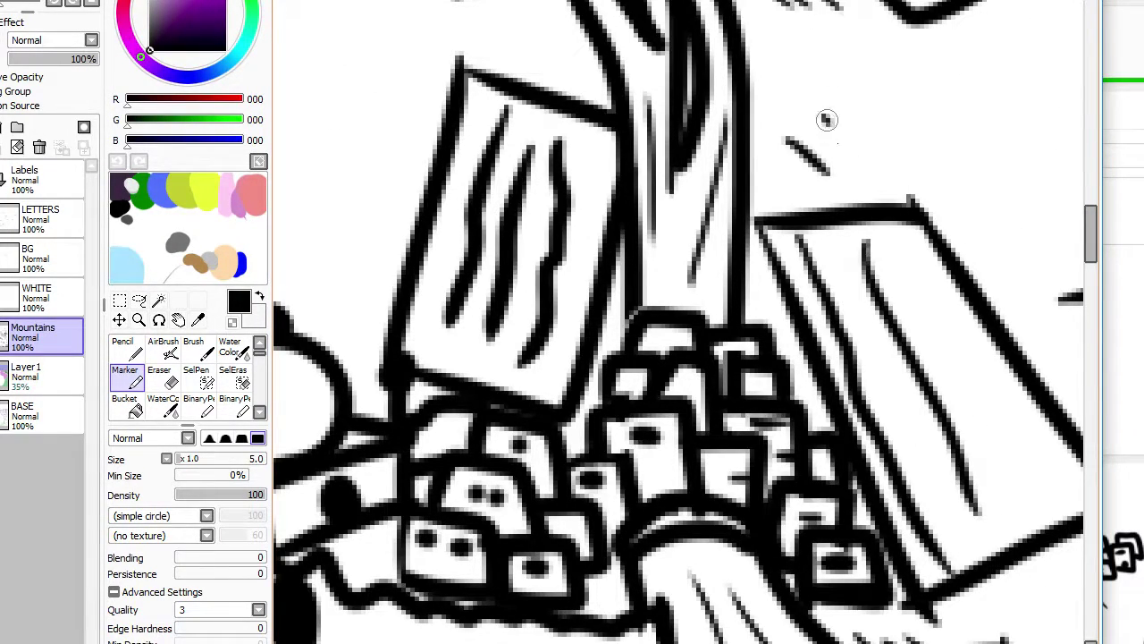
{"action": "mouse_move", "coordinate": [825, 115]}
{"action": "left_mouse_down"}
{"action": "mouse_move", "coordinate": [840, 173]}
{"action": "mouse_move", "coordinate": [903, 142]}
{"action": "left_mouse_up"}
Step: Review the whole map after adding the hills and grass tufts around the giant tree
{"action": "scroll", "coordinate": [905, 143], "scroll_direction": "down", "scroll_amount": 5}
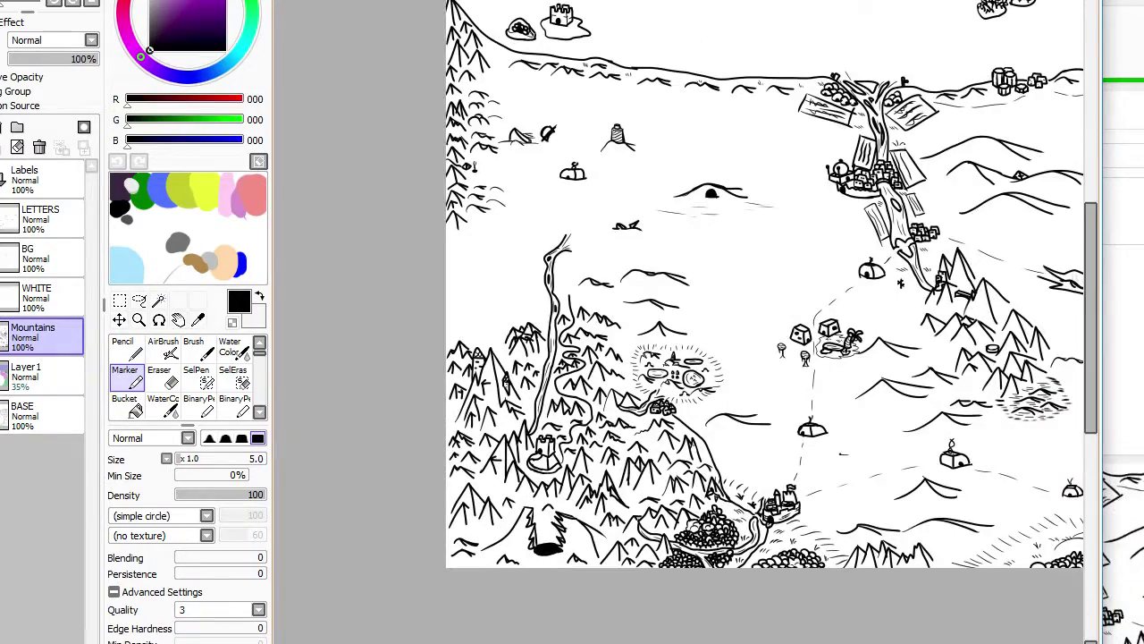
{"action": "scroll", "coordinate": [942, 136], "scroll_direction": "up", "scroll_amount": 3}
{"action": "scroll", "coordinate": [942, 136], "scroll_direction": "down", "scroll_amount": 3}
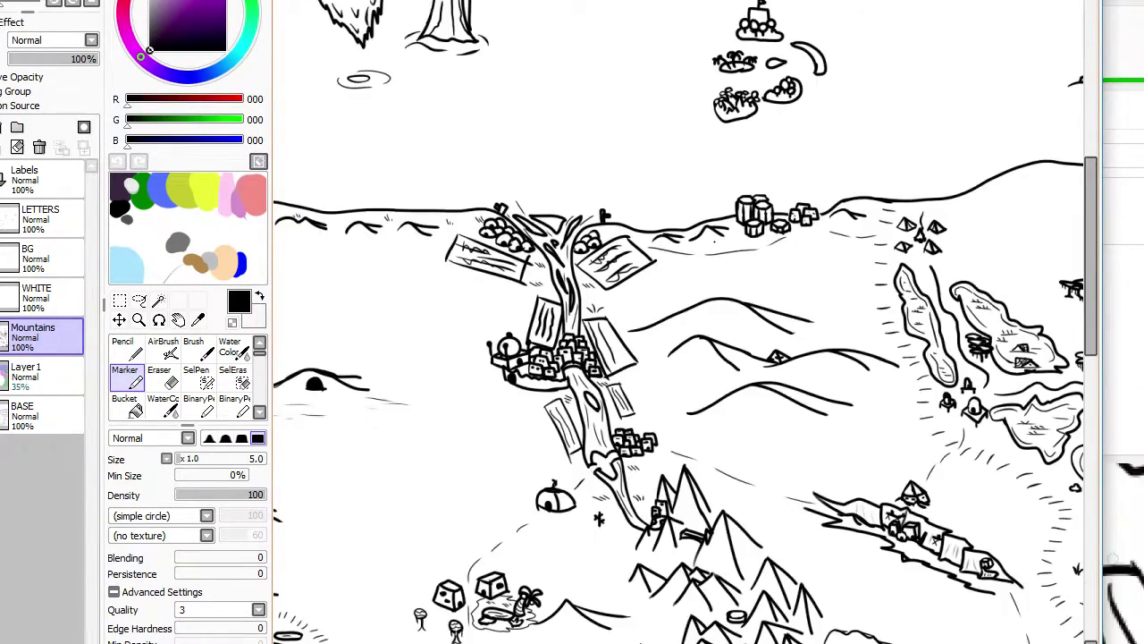
{"action": "scroll", "coordinate": [455, 271], "scroll_direction": "down", "scroll_amount": 1}
{"action": "scroll", "coordinate": [367, 268], "scroll_direction": "up", "scroll_amount": 1}
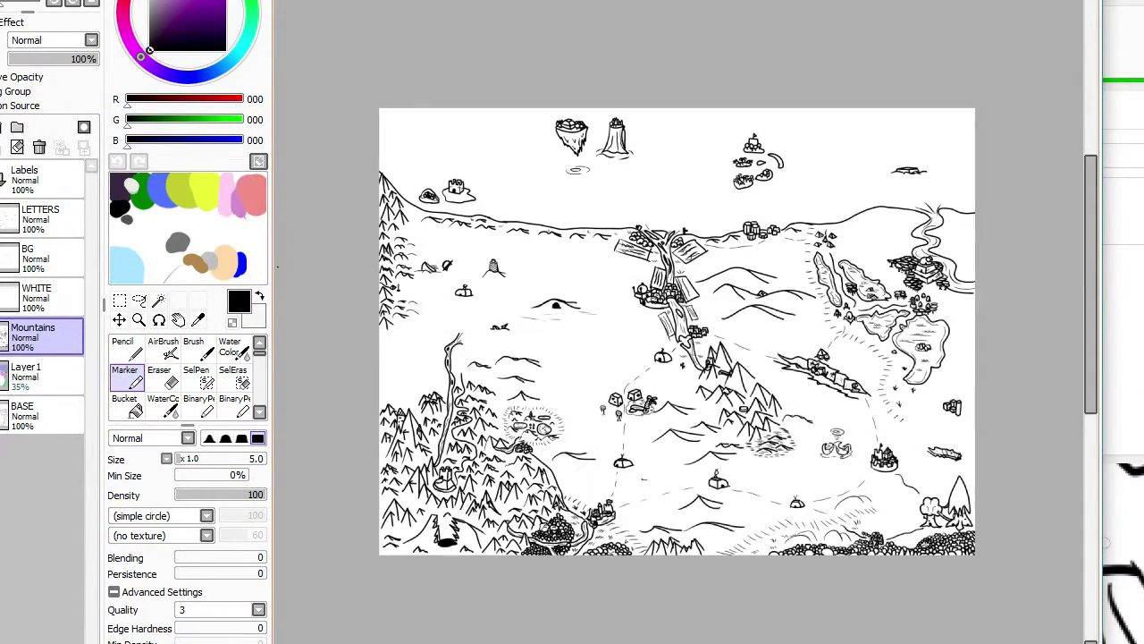
{"action": "scroll", "coordinate": [277, 267], "scroll_direction": "up", "scroll_amount": 1}
{"action": "scroll", "coordinate": [542, 298], "scroll_direction": "up", "scroll_amount": 2}
{"action": "scroll", "coordinate": [542, 297], "scroll_direction": "down", "scroll_amount": 3}
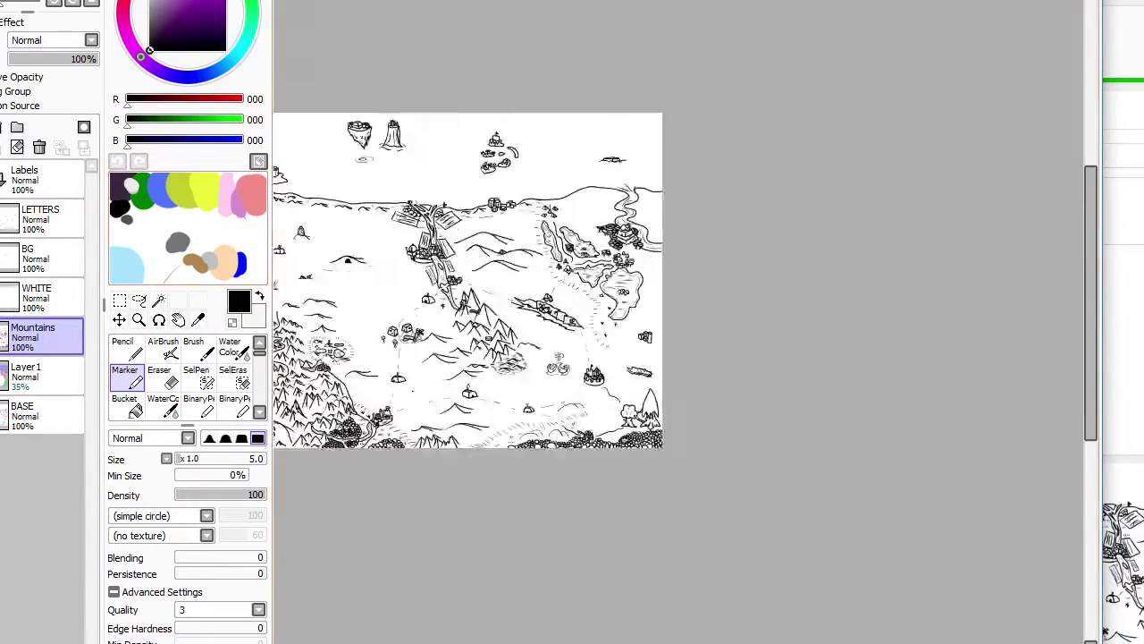
Step: Ink three small round huts just below the coastline at the foot of the northwestern mountains
{"action": "scroll", "coordinate": [542, 297], "scroll_direction": "up", "scroll_amount": 3}
{"action": "scroll", "coordinate": [542, 298], "scroll_direction": "down", "scroll_amount": 1}
{"action": "scroll", "coordinate": [542, 297], "scroll_direction": "up", "scroll_amount": 2}
{"action": "scroll", "coordinate": [542, 298], "scroll_direction": "down", "scroll_amount": 4}
{"action": "scroll", "coordinate": [946, 404], "scroll_direction": "down", "scroll_amount": 1}
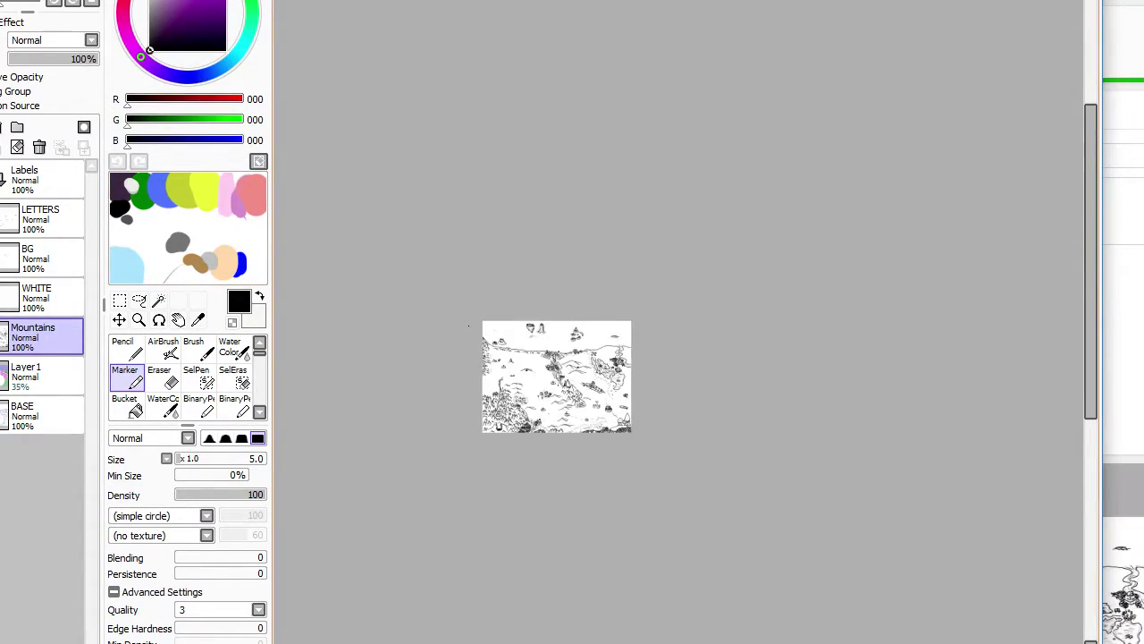
{"action": "scroll", "coordinate": [474, 324], "scroll_direction": "up", "scroll_amount": 9}
{"action": "scroll", "coordinate": [554, 308], "scroll_direction": "up", "scroll_amount": 3}
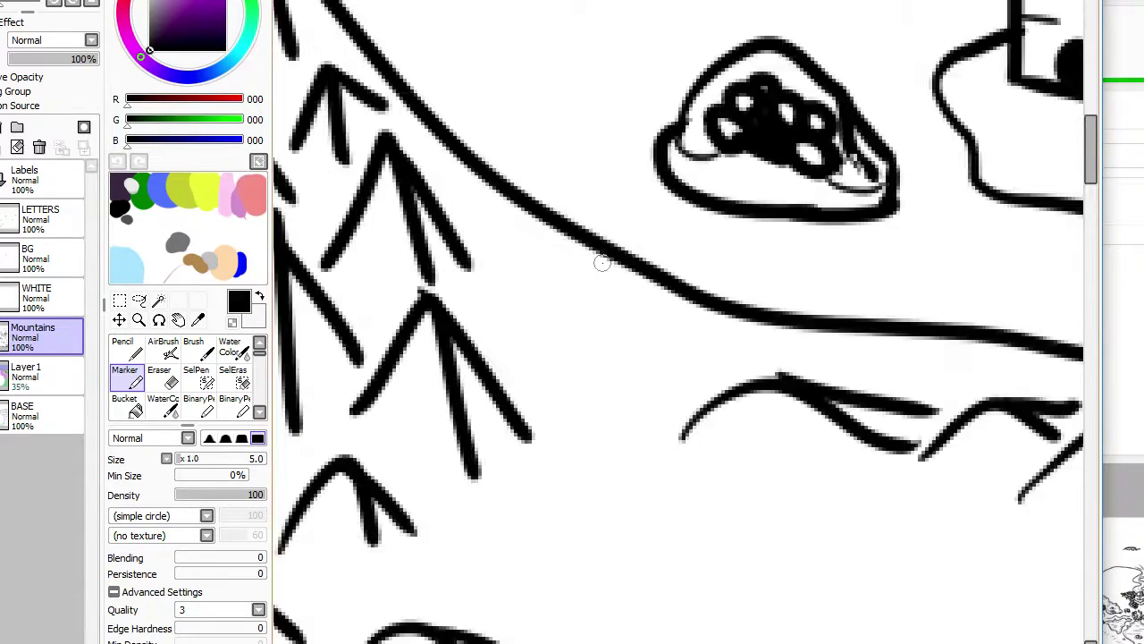
{"action": "mouse_move", "coordinate": [528, 355]}
{"action": "left_mouse_down"}
{"action": "mouse_move", "coordinate": [577, 350]}
{"action": "mouse_move", "coordinate": [576, 368]}
{"action": "mouse_move", "coordinate": [675, 384]}
{"action": "mouse_move", "coordinate": [652, 378]}
{"action": "mouse_move", "coordinate": [684, 364]}
{"action": "mouse_move", "coordinate": [669, 393]}
{"action": "mouse_move", "coordinate": [690, 376]}
{"action": "mouse_move", "coordinate": [666, 377]}
{"action": "left_mouse_up"}
{"action": "key", "text": "e"}
{"action": "key", "text": "v"}
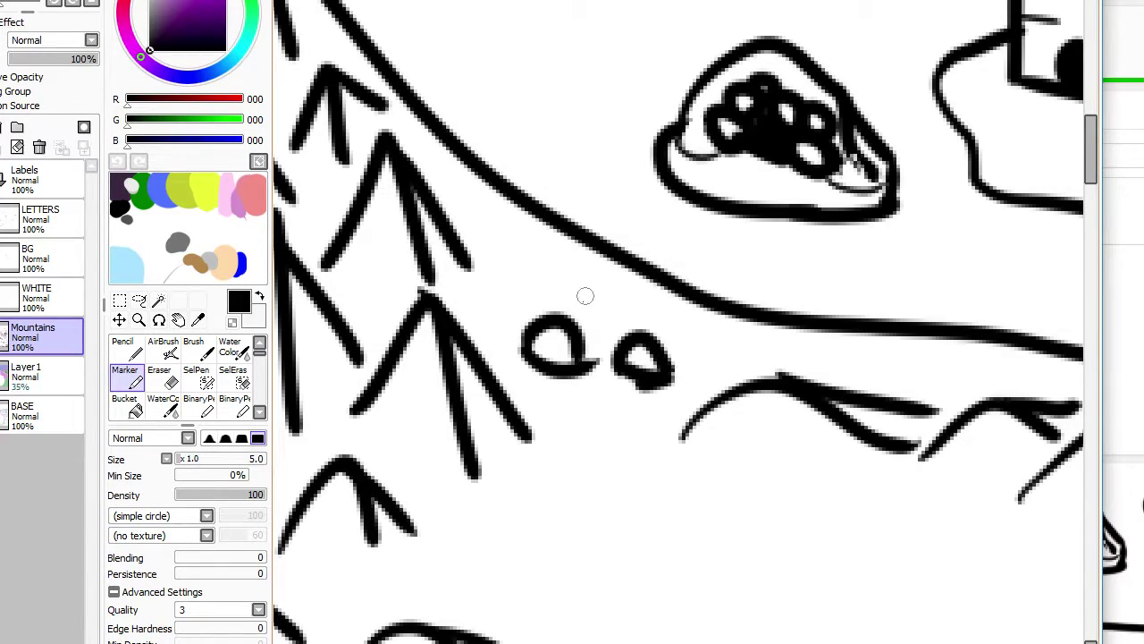
{"action": "left_click_drag", "start_coordinate": [585, 296], "coordinate": [628, 305]}
{"action": "scroll", "coordinate": [624, 308], "scroll_direction": "down", "scroll_amount": 1}
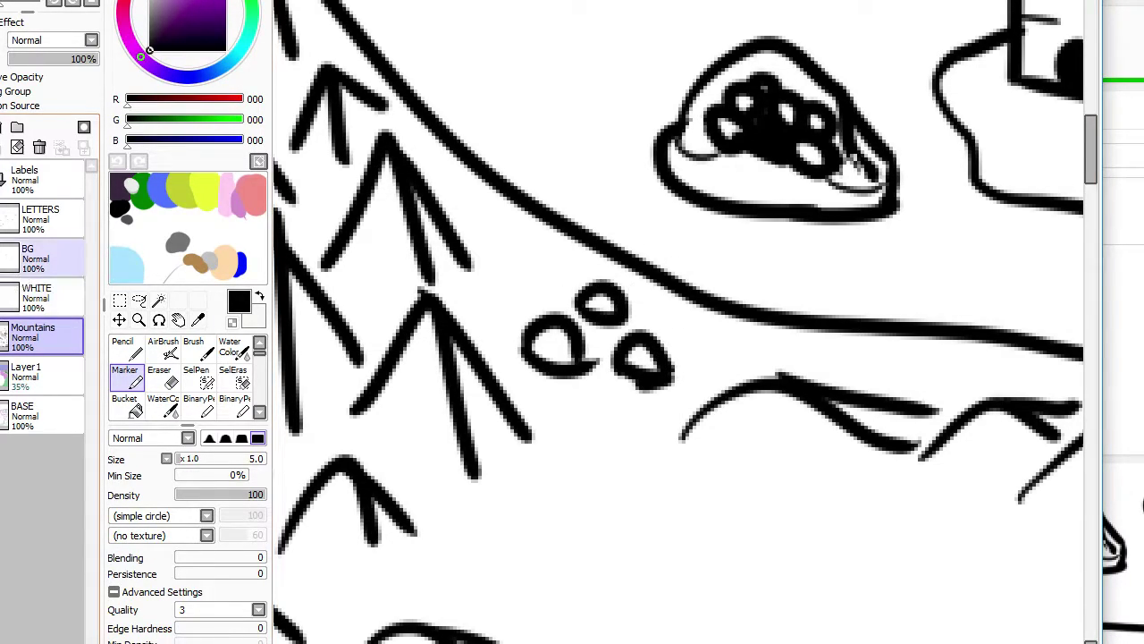
Step: Ink doorways in the small round huts below the coastline, working on the Mountains layer
{"action": "scroll", "coordinate": [590, 286], "scroll_direction": "down", "scroll_amount": 2}
{"action": "scroll", "coordinate": [670, 283], "scroll_direction": "up", "scroll_amount": 3}
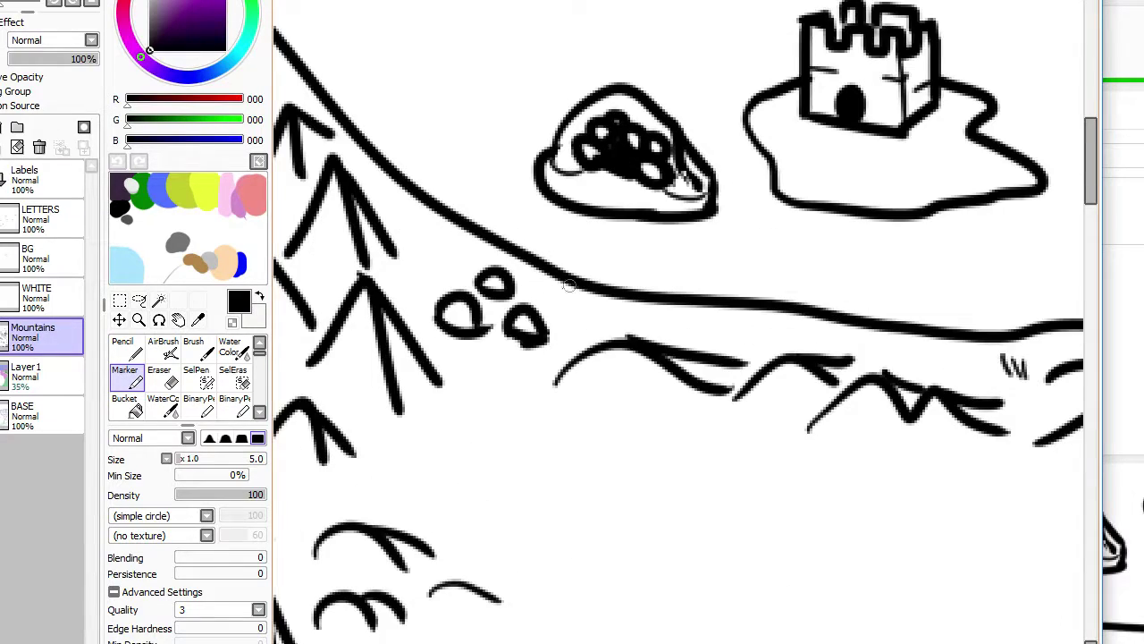
{"action": "left_click", "coordinate": [4, 178]}
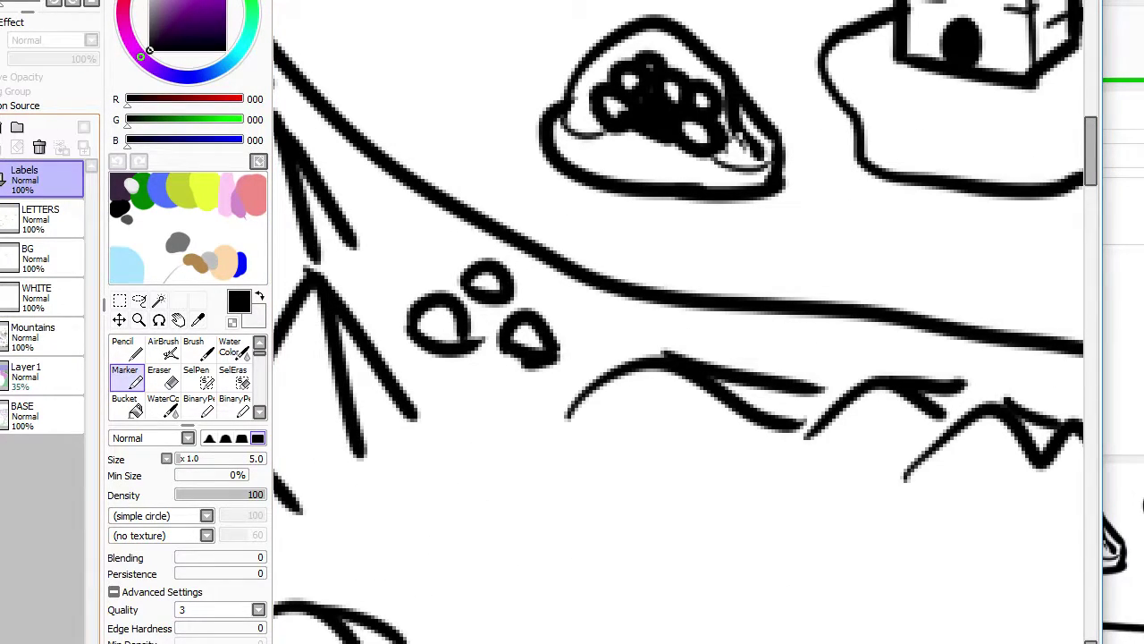
{"action": "left_click", "coordinate": [36, 333]}
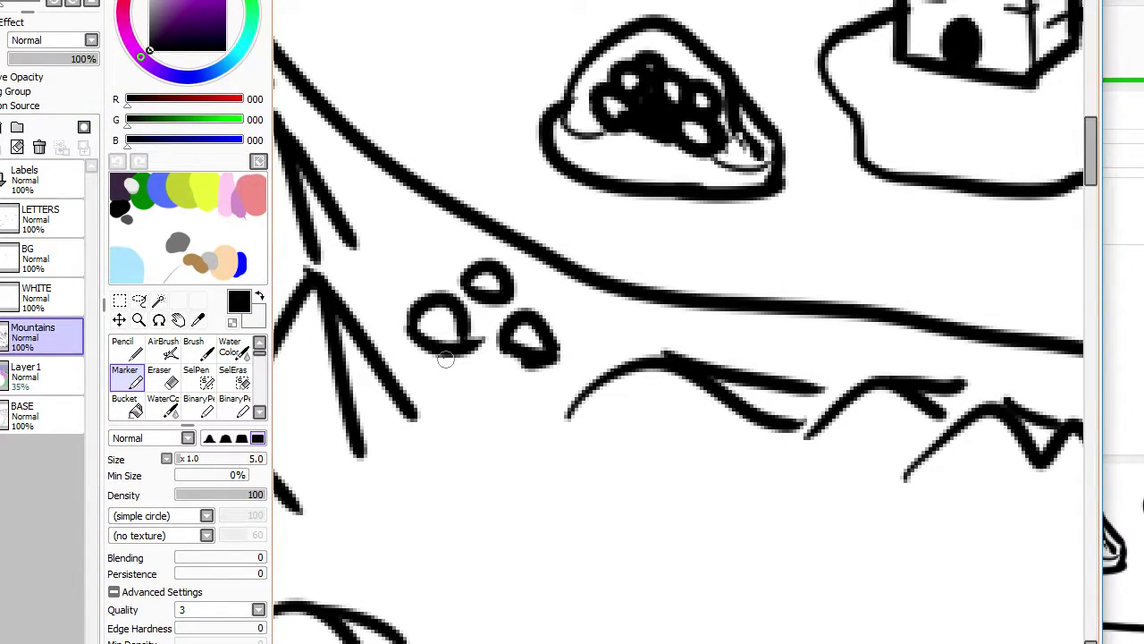
{"action": "left_click_drag", "start_coordinate": [448, 335], "coordinate": [451, 341]}
{"action": "left_click_drag", "start_coordinate": [524, 333], "coordinate": [524, 344]}
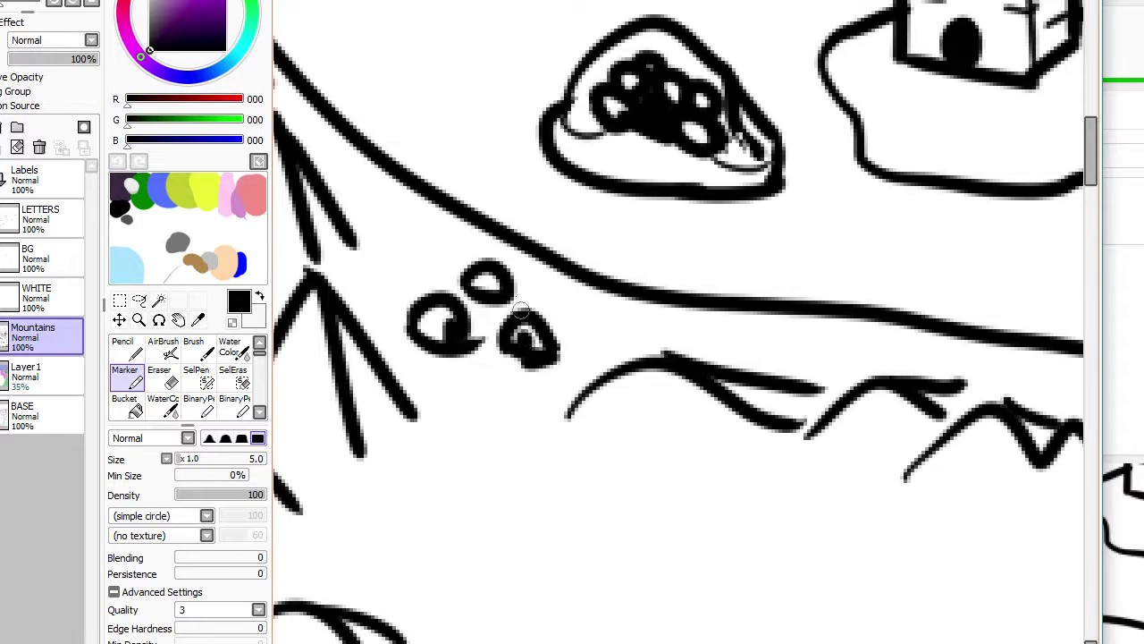
{"action": "scroll", "coordinate": [481, 297], "scroll_direction": "down", "scroll_amount": 3}
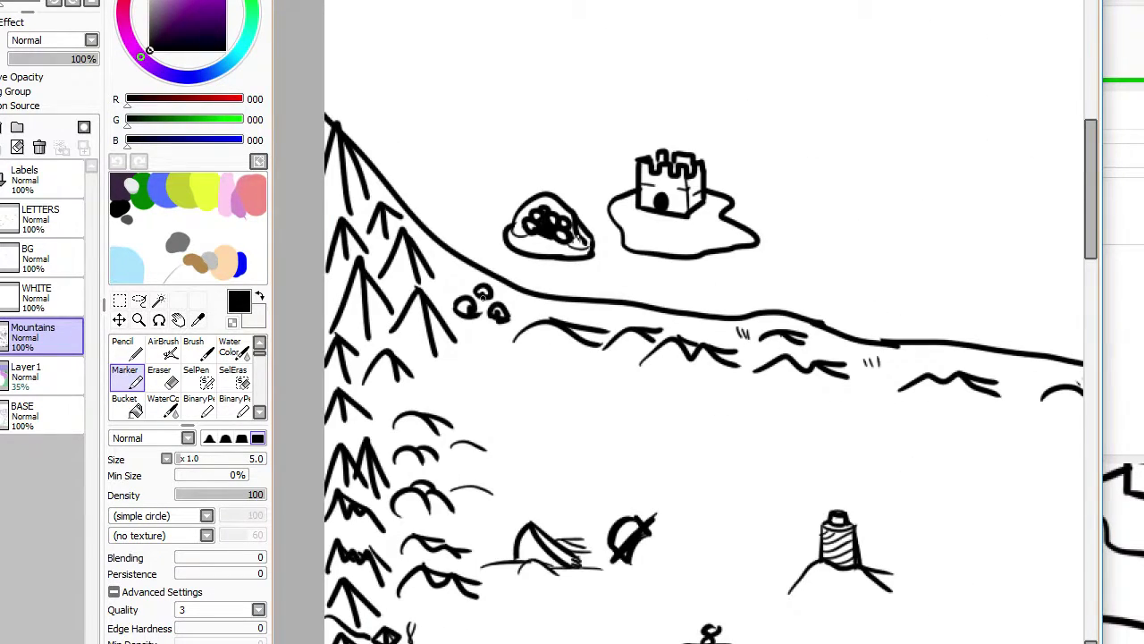
Step: Ink a waving flag on top of the castle on the northwestern island
{"action": "scroll", "coordinate": [533, 263], "scroll_direction": "down", "scroll_amount": 5}
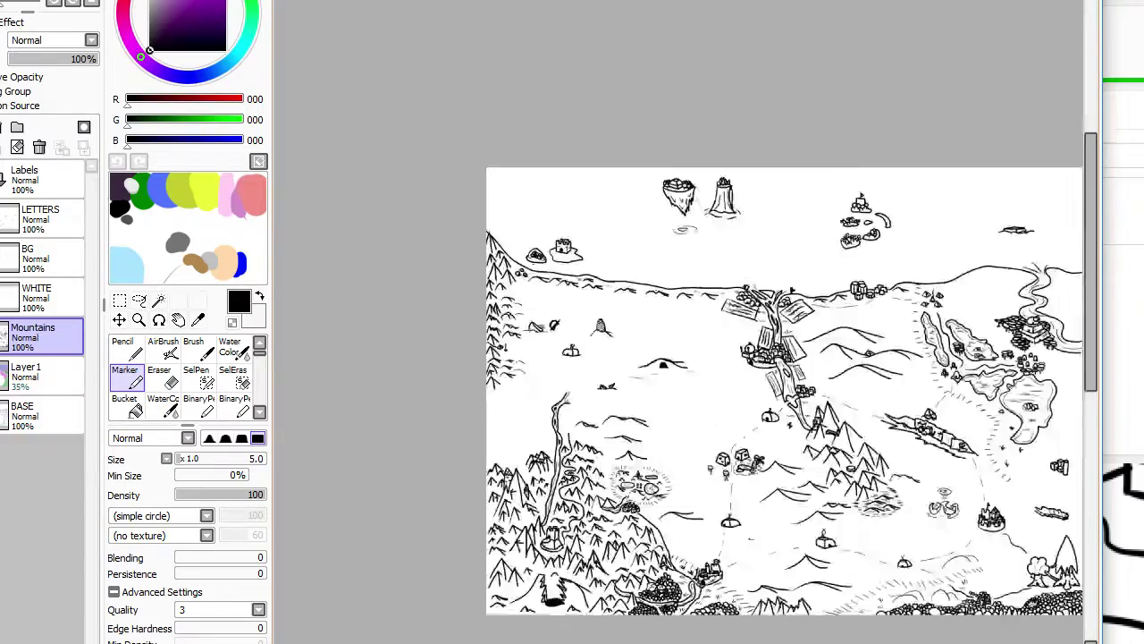
{"action": "scroll", "coordinate": [805, 187], "scroll_direction": "up", "scroll_amount": 3}
{"action": "scroll", "coordinate": [775, 227], "scroll_direction": "down", "scroll_amount": 3}
{"action": "scroll", "coordinate": [632, 402], "scroll_direction": "up", "scroll_amount": 1}
{"action": "scroll", "coordinate": [632, 489], "scroll_direction": "up", "scroll_amount": 3}
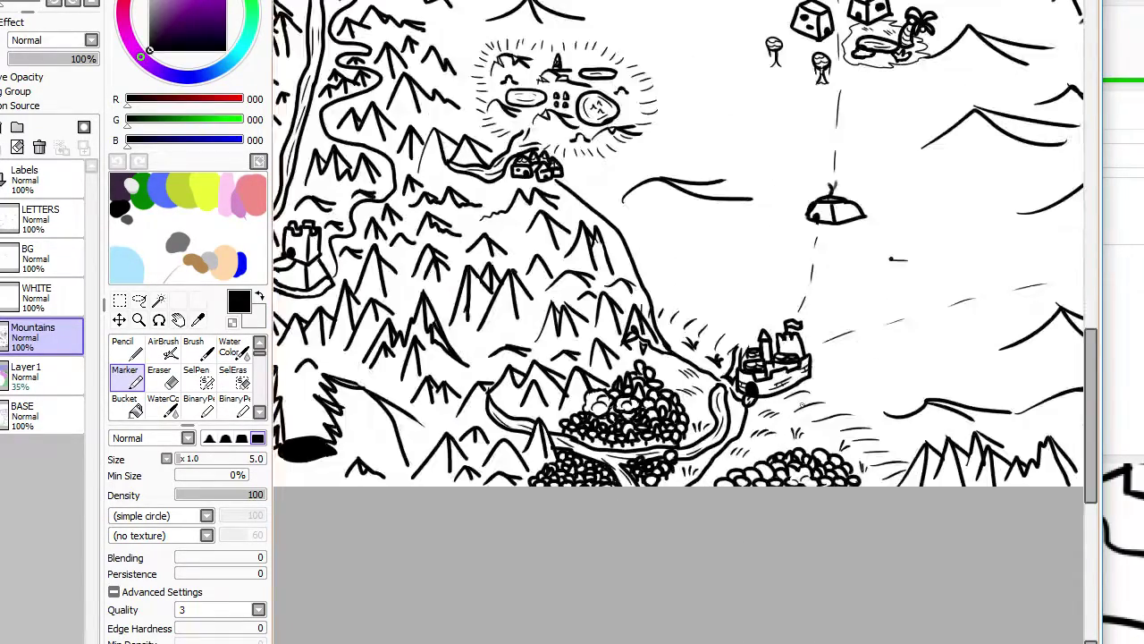
{"action": "scroll", "coordinate": [632, 489], "scroll_direction": "down", "scroll_amount": 3}
{"action": "scroll", "coordinate": [564, 202], "scroll_direction": "up", "scroll_amount": 2}
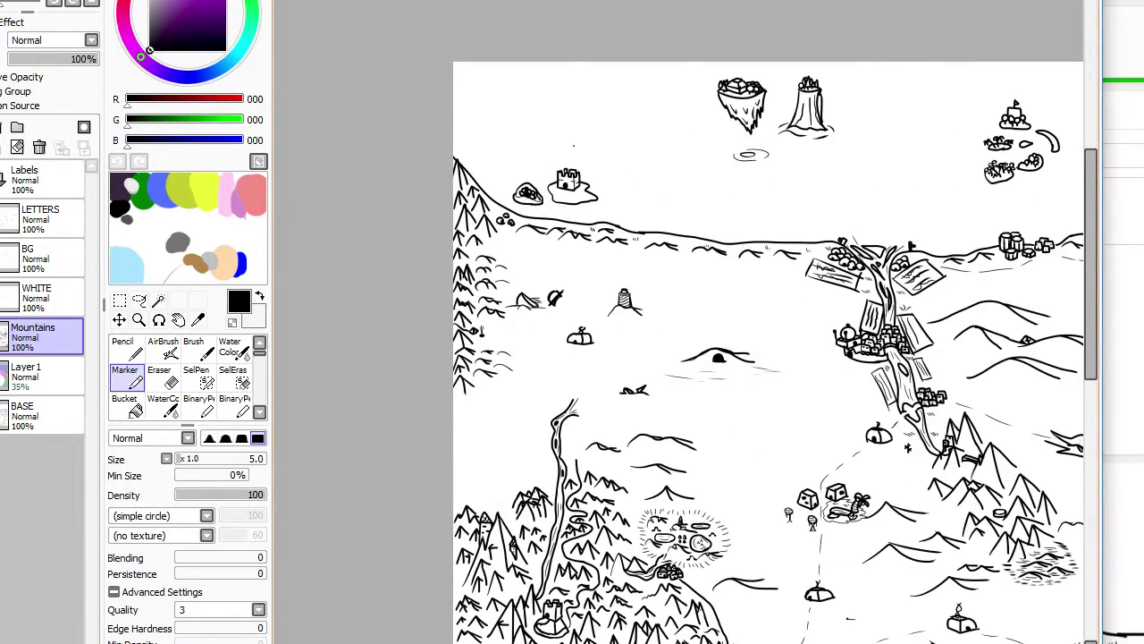
{"action": "scroll", "coordinate": [564, 202], "scroll_direction": "up", "scroll_amount": 3}
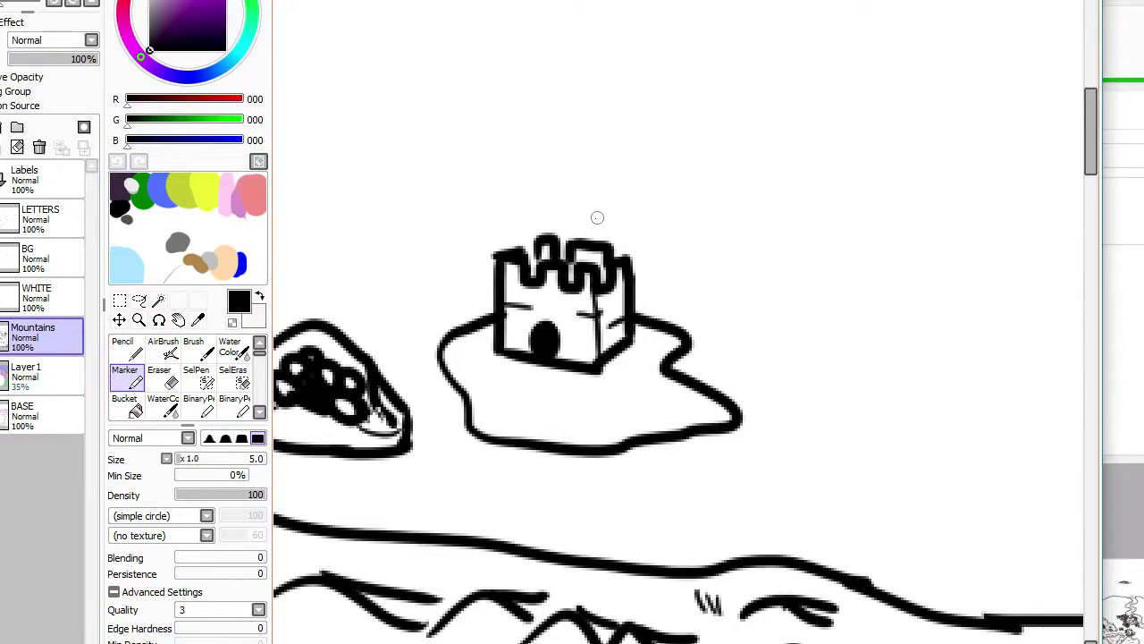
{"action": "mouse_move", "coordinate": [592, 215]}
{"action": "left_mouse_down"}
{"action": "mouse_move", "coordinate": [593, 260]}
{"action": "mouse_move", "coordinate": [609, 213]}
{"action": "mouse_move", "coordinate": [641, 218]}
{"action": "mouse_move", "coordinate": [592, 231]}
{"action": "mouse_move", "coordinate": [638, 234]}
{"action": "left_mouse_up"}
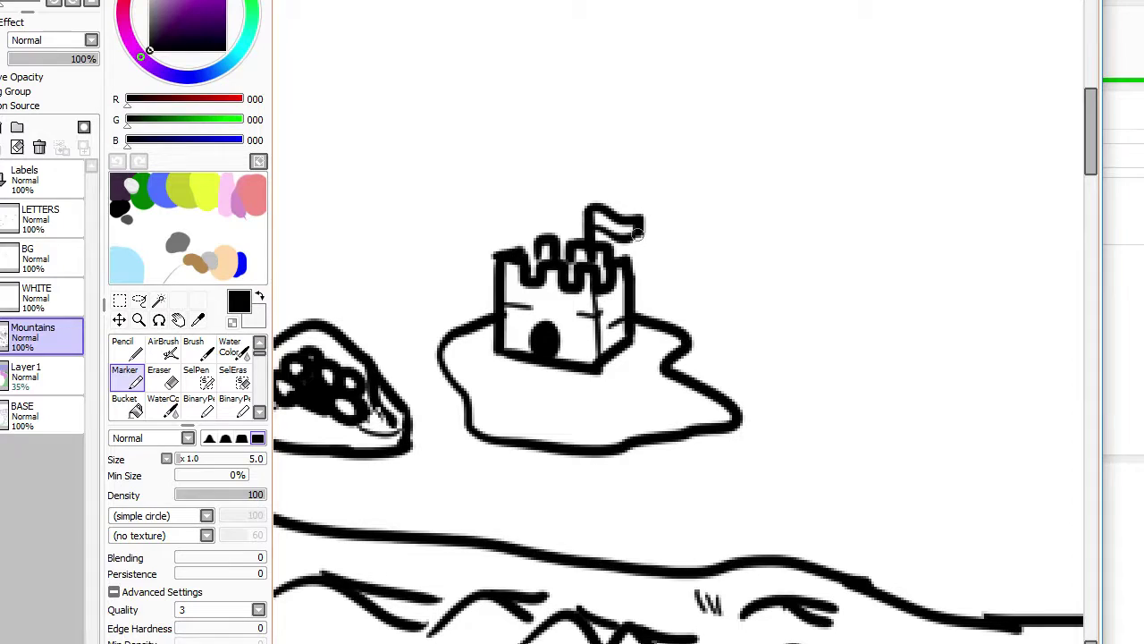
{"action": "scroll", "coordinate": [637, 230], "scroll_direction": "down", "scroll_amount": 4}
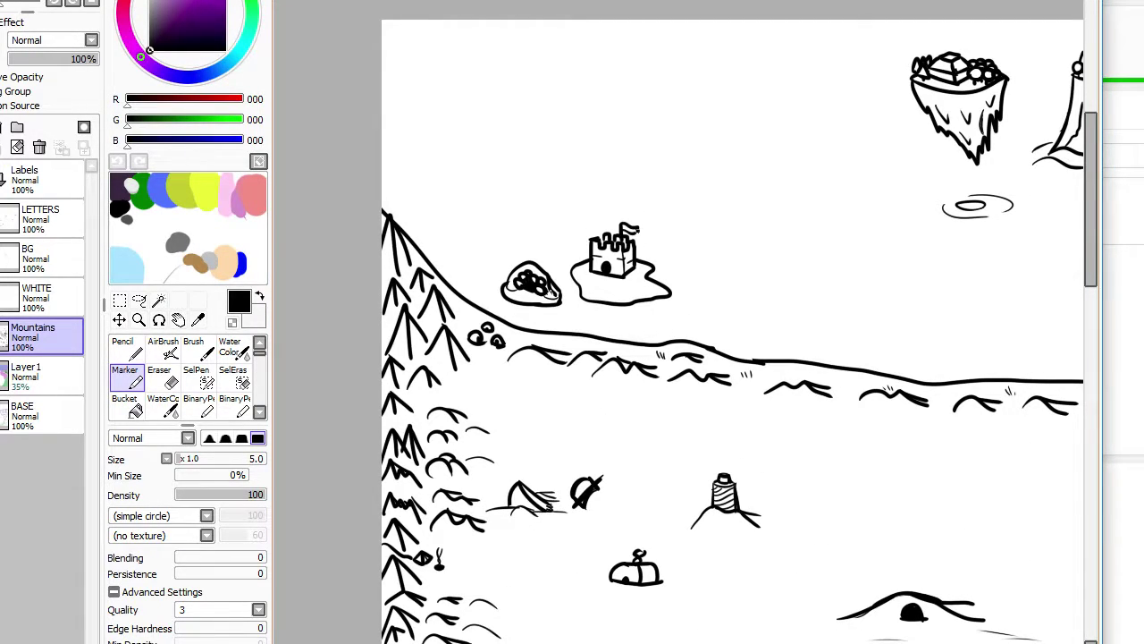
Step: Ink two small huts with doorways in front of the island castle, plus a marked rectangular plot east of them
{"action": "scroll", "coordinate": [649, 223], "scroll_direction": "down", "scroll_amount": 1}
{"action": "scroll", "coordinate": [649, 223], "scroll_direction": "up", "scroll_amount": 6}
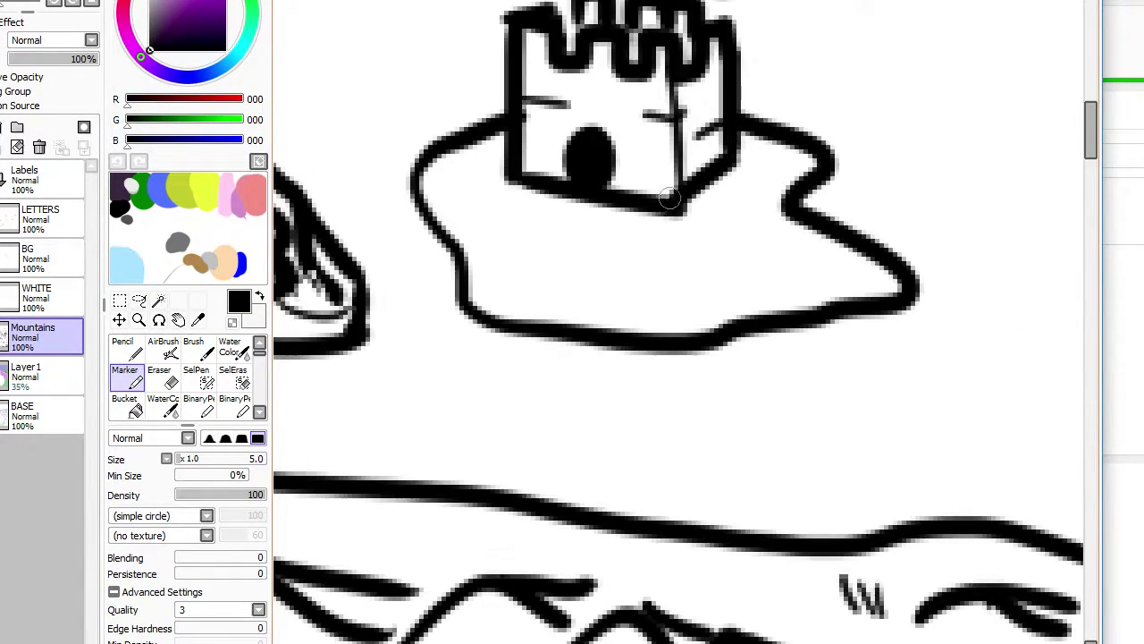
{"action": "mouse_move", "coordinate": [666, 234]}
{"action": "left_mouse_down"}
{"action": "mouse_move", "coordinate": [651, 270]}
{"action": "mouse_move", "coordinate": [706, 284]}
{"action": "left_mouse_up"}
{"action": "mouse_move", "coordinate": [544, 265]}
{"action": "left_mouse_down"}
{"action": "mouse_move", "coordinate": [536, 285]}
{"action": "mouse_move", "coordinate": [577, 288]}
{"action": "left_mouse_up"}
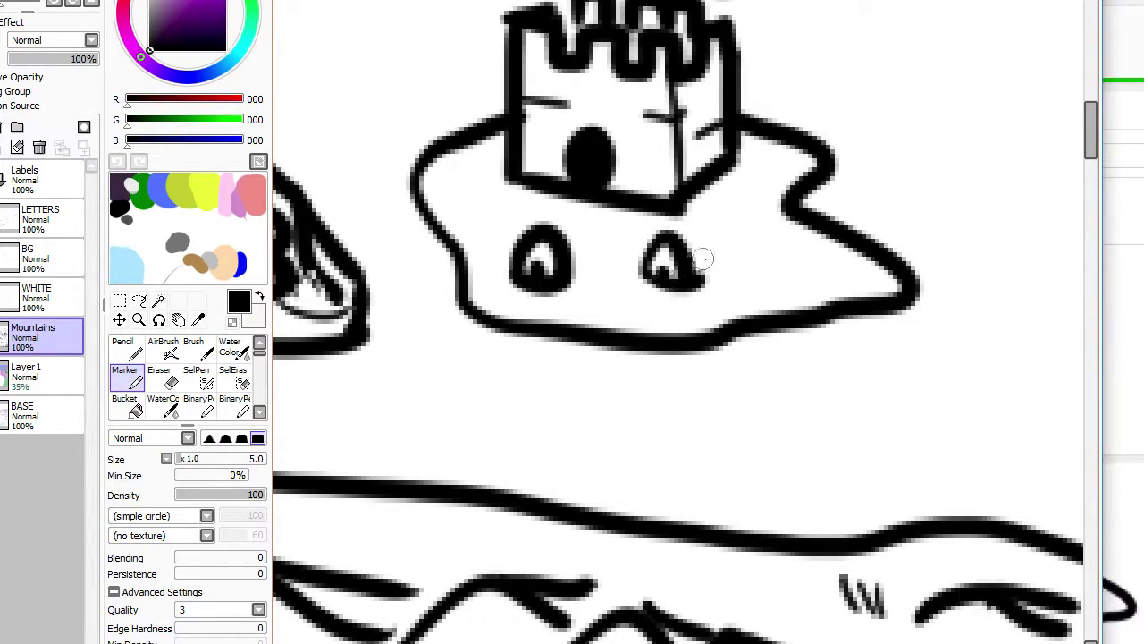
{"action": "scroll", "coordinate": [643, 277], "scroll_direction": "down", "scroll_amount": 4}
{"action": "scroll", "coordinate": [668, 269], "scroll_direction": "up", "scroll_amount": 4}
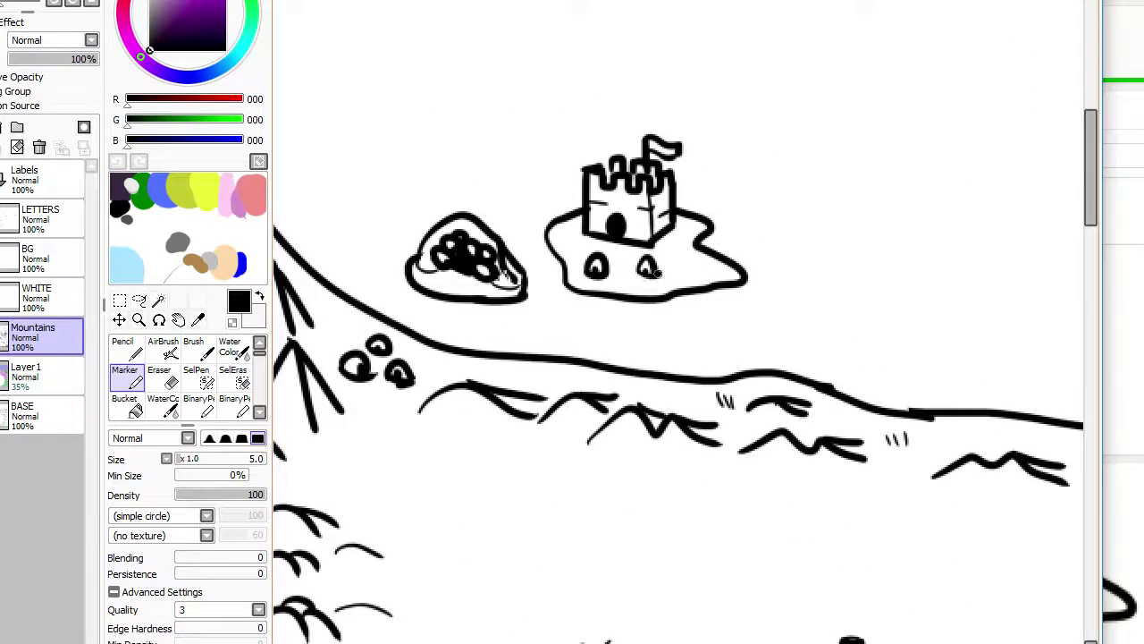
{"action": "mouse_move", "coordinate": [668, 259]}
{"action": "left_mouse_down"}
{"action": "mouse_move", "coordinate": [723, 284]}
{"action": "mouse_move", "coordinate": [710, 286]}
{"action": "mouse_move", "coordinate": [768, 260]}
{"action": "mouse_move", "coordinate": [687, 237]}
{"action": "mouse_move", "coordinate": [737, 249]}
{"action": "mouse_move", "coordinate": [694, 252]}
{"action": "mouse_move", "coordinate": [735, 255]}
{"action": "left_mouse_up"}
{"action": "scroll", "coordinate": [729, 231], "scroll_direction": "down", "scroll_amount": 4}
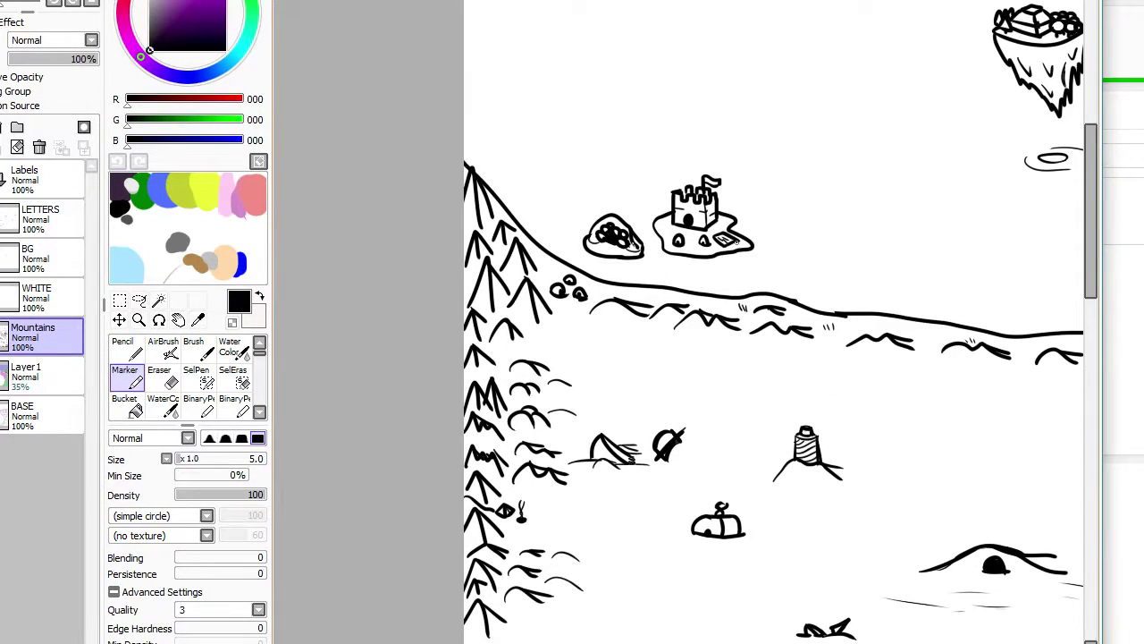
Step: Ink a small boxy structure on the coastline beside the three round huts
{"action": "scroll", "coordinate": [626, 272], "scroll_direction": "up", "scroll_amount": 4}
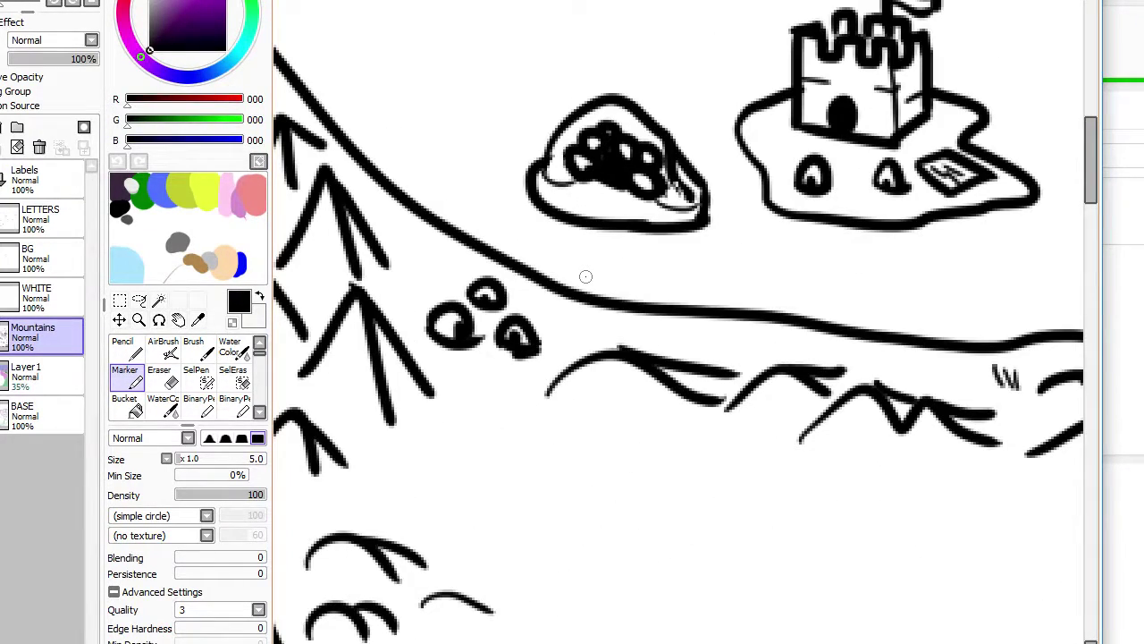
{"action": "mouse_move", "coordinate": [537, 273]}
{"action": "left_mouse_down"}
{"action": "mouse_move", "coordinate": [552, 254]}
{"action": "mouse_move", "coordinate": [566, 286]}
{"action": "mouse_move", "coordinate": [529, 251]}
{"action": "mouse_move", "coordinate": [550, 266]}
{"action": "left_mouse_up"}
{"action": "scroll", "coordinate": [548, 263], "scroll_direction": "down", "scroll_amount": 4}
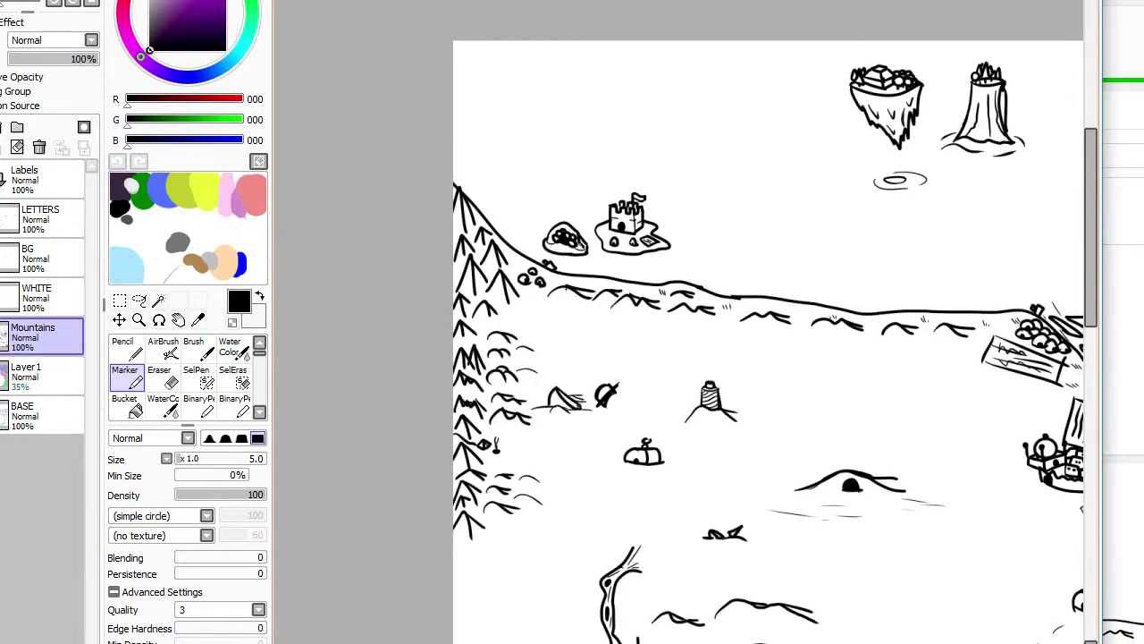
{"action": "scroll", "coordinate": [541, 335], "scroll_direction": "up", "scroll_amount": 1}
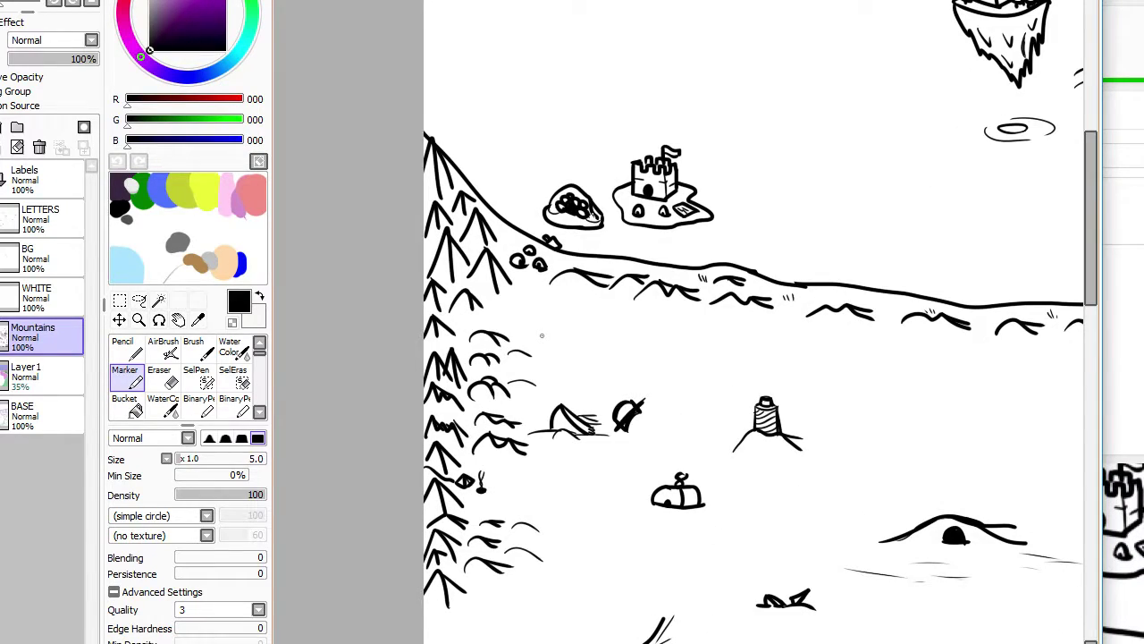
{"action": "scroll", "coordinate": [541, 335], "scroll_direction": "down", "scroll_amount": 2}
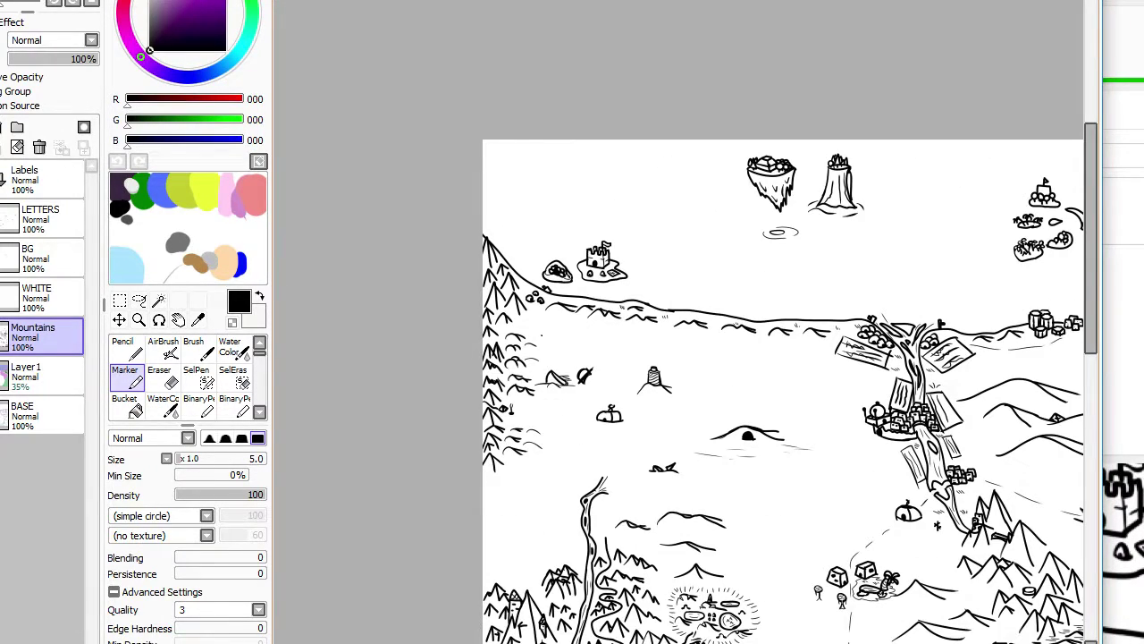
Step: Ink a crooked pier on short posts extending from the castle island's southern shore
{"action": "scroll", "coordinate": [541, 335], "scroll_direction": "up", "scroll_amount": 3}
{"action": "scroll", "coordinate": [673, 239], "scroll_direction": "up", "scroll_amount": 3}
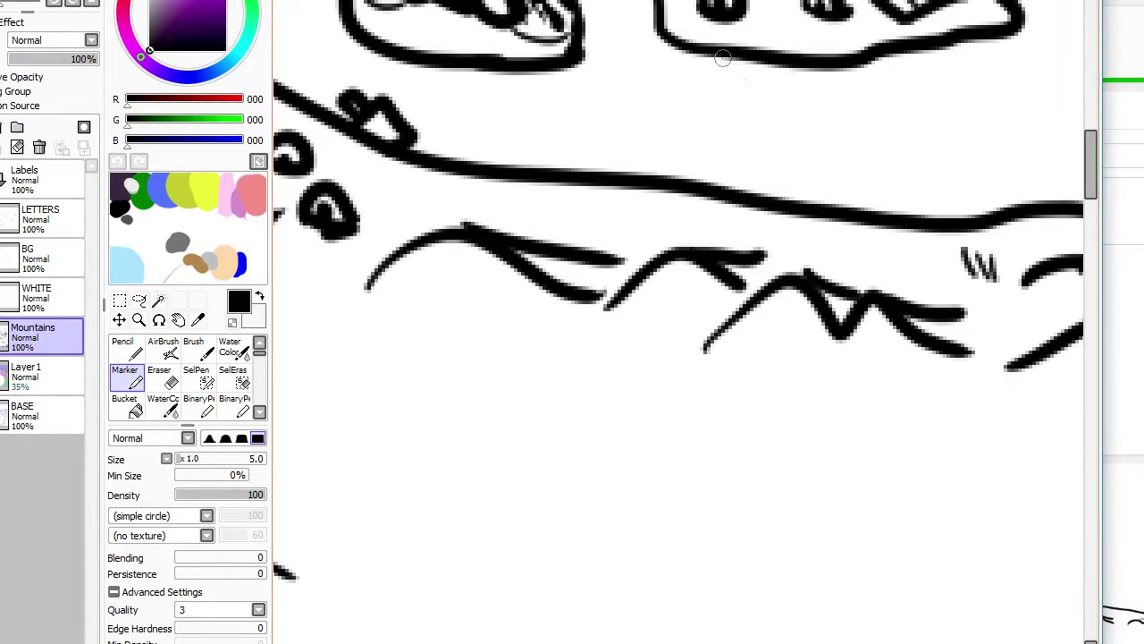
{"action": "mouse_move", "coordinate": [721, 54]}
{"action": "left_mouse_down"}
{"action": "mouse_move", "coordinate": [704, 76]}
{"action": "mouse_move", "coordinate": [708, 94]}
{"action": "mouse_move", "coordinate": [742, 93]}
{"action": "mouse_move", "coordinate": [762, 68]}
{"action": "mouse_move", "coordinate": [707, 114]}
{"action": "mouse_move", "coordinate": [779, 98]}
{"action": "mouse_move", "coordinate": [737, 79]}
{"action": "mouse_move", "coordinate": [775, 95]}
{"action": "mouse_move", "coordinate": [759, 77]}
{"action": "mouse_move", "coordinate": [779, 85]}
{"action": "mouse_move", "coordinate": [769, 112]}
{"action": "left_mouse_up"}
{"action": "key", "text": "e"}
{"action": "key", "text": "e"}
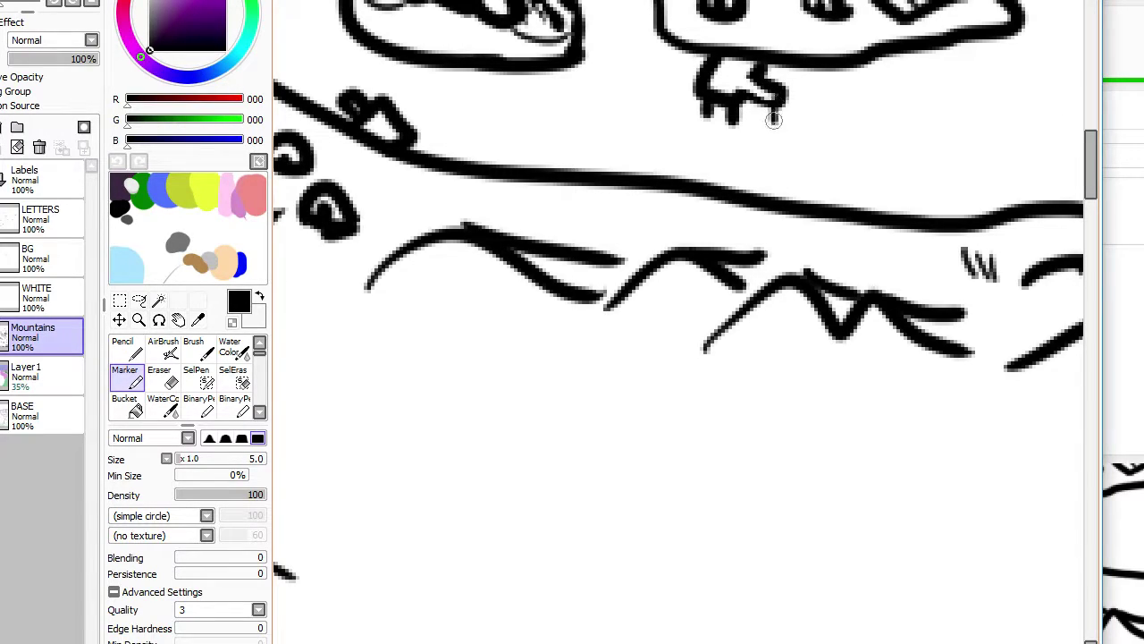
{"action": "scroll", "coordinate": [779, 95], "scroll_direction": "down", "scroll_amount": 5}
Step: Ink ripples around the pier posts and the shore beside them, and erase the island outline where the pier joins
{"action": "scroll", "coordinate": [779, 96], "scroll_direction": "up", "scroll_amount": 6}
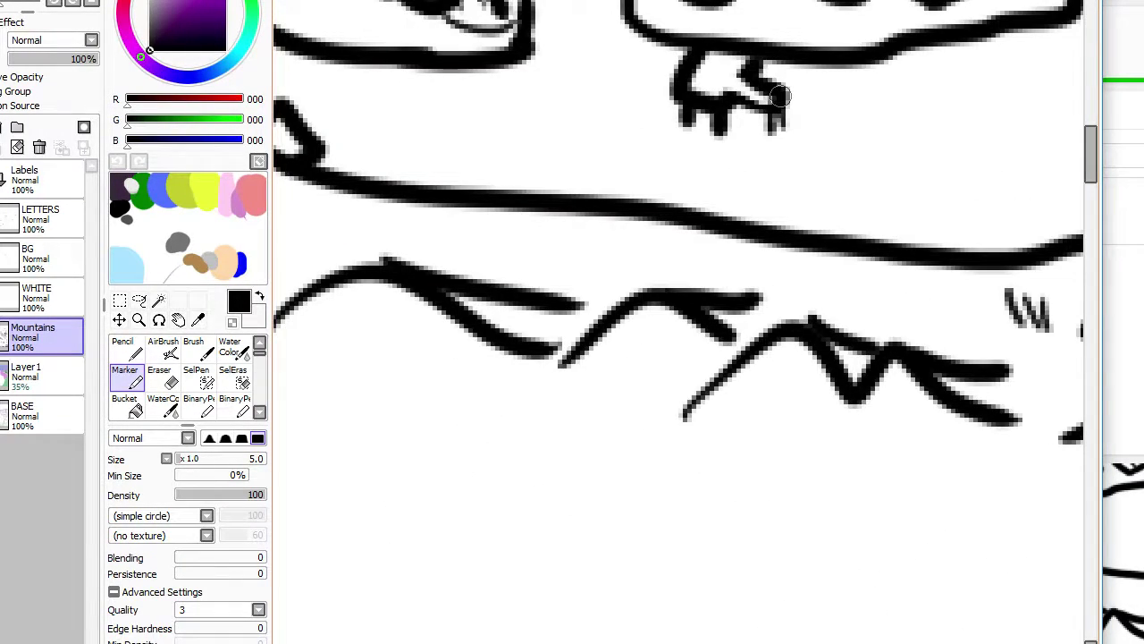
{"action": "mouse_move", "coordinate": [660, 118]}
{"action": "left_mouse_down"}
{"action": "mouse_move", "coordinate": [699, 135]}
{"action": "mouse_move", "coordinate": [805, 117]}
{"action": "mouse_move", "coordinate": [928, 70]}
{"action": "left_mouse_up"}
{"action": "key", "text": "ctrl+z"}
{"action": "key", "text": "ctrl+z"}
{"action": "left_click_drag", "start_coordinate": [806, 86], "coordinate": [965, 66]}
{"action": "key", "text": "e"}
{"action": "left_click_drag", "start_coordinate": [723, 44], "coordinate": [753, 41]}
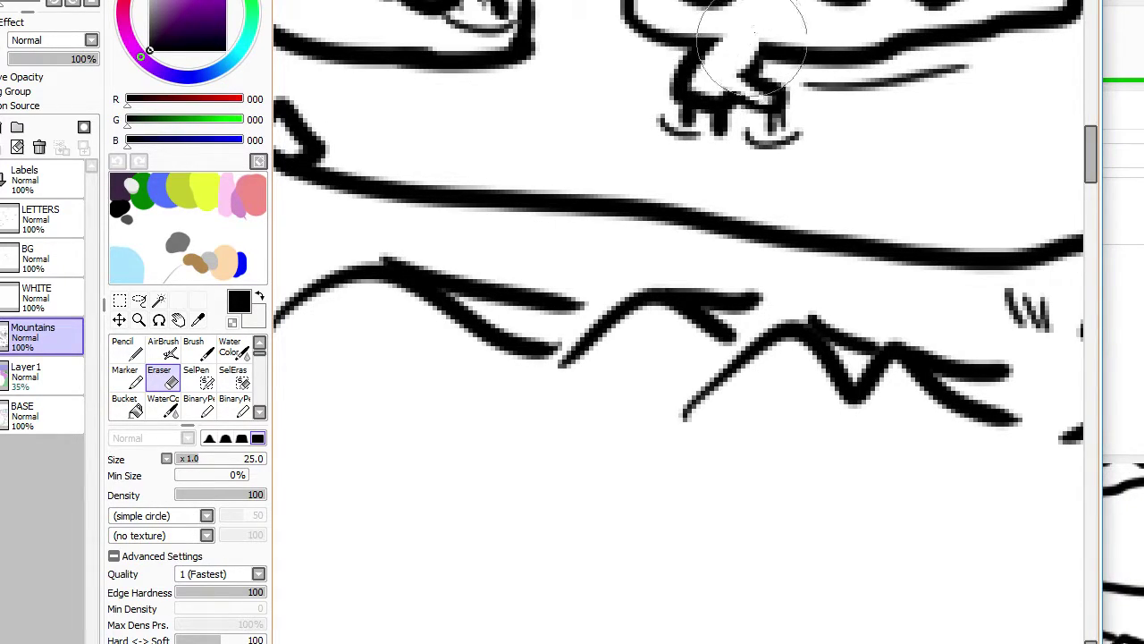
{"action": "key", "text": "n"}
Step: Ink thin water lines around the western, northern and eastern shores of the castle island
{"action": "scroll", "coordinate": [751, 228], "scroll_direction": "down", "scroll_amount": 5}
{"action": "scroll", "coordinate": [740, 178], "scroll_direction": "up", "scroll_amount": 3}
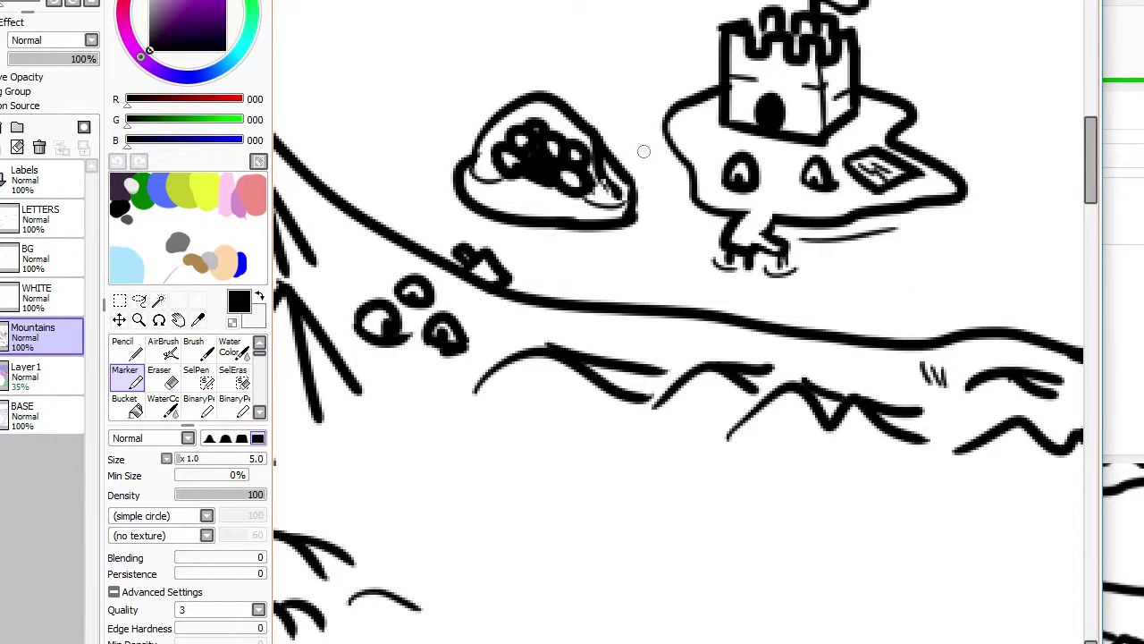
{"action": "left_click_drag", "start_coordinate": [649, 129], "coordinate": [695, 225]}
{"action": "mouse_move", "coordinate": [646, 91]}
{"action": "left_mouse_down"}
{"action": "mouse_move", "coordinate": [699, 78]}
{"action": "mouse_move", "coordinate": [858, 79]}
{"action": "mouse_move", "coordinate": [706, 82]}
{"action": "left_mouse_up"}
{"action": "key", "text": "ctrl+z"}
{"action": "key", "text": "ctrl+z"}
{"action": "left_click_drag", "start_coordinate": [862, 77], "coordinate": [970, 161]}
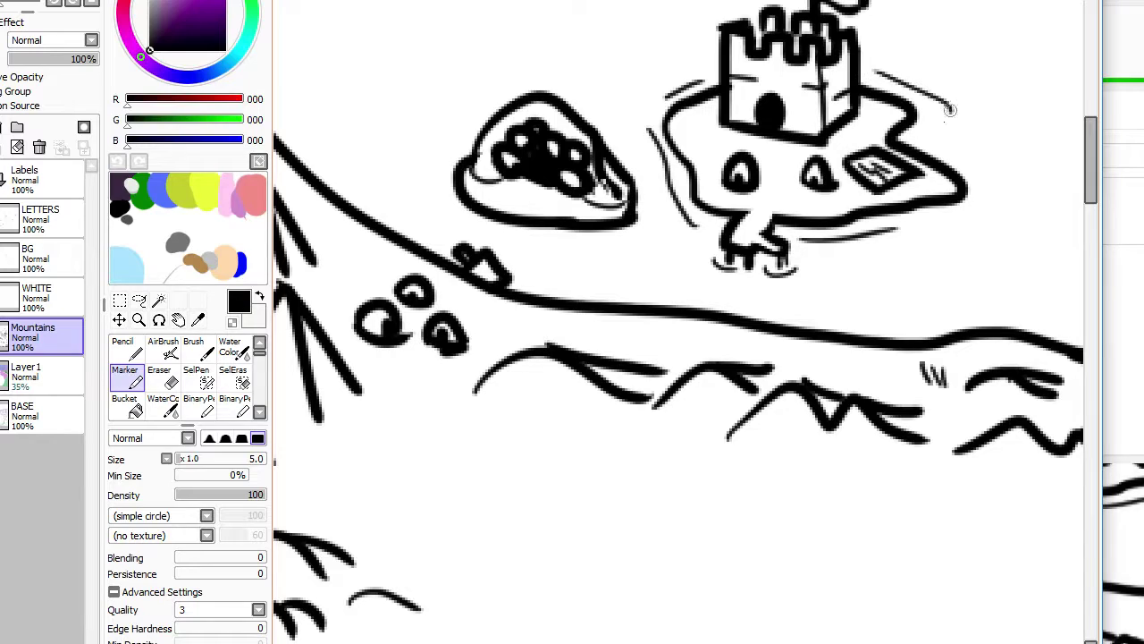
{"action": "left_click_drag", "start_coordinate": [958, 222], "coordinate": [986, 199]}
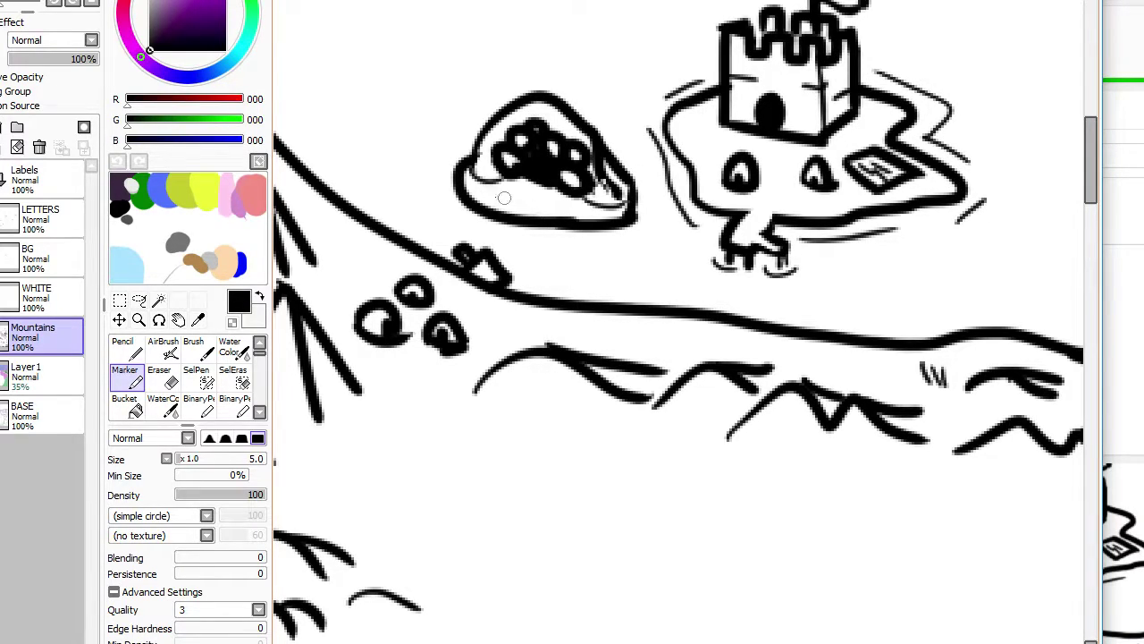
Step: Ink thin water lines along the southern and eastern shores of the small rocky island west of the castle
{"action": "left_click_drag", "start_coordinate": [446, 222], "coordinate": [592, 243]}
{"action": "left_click_drag", "start_coordinate": [601, 124], "coordinate": [650, 191]}
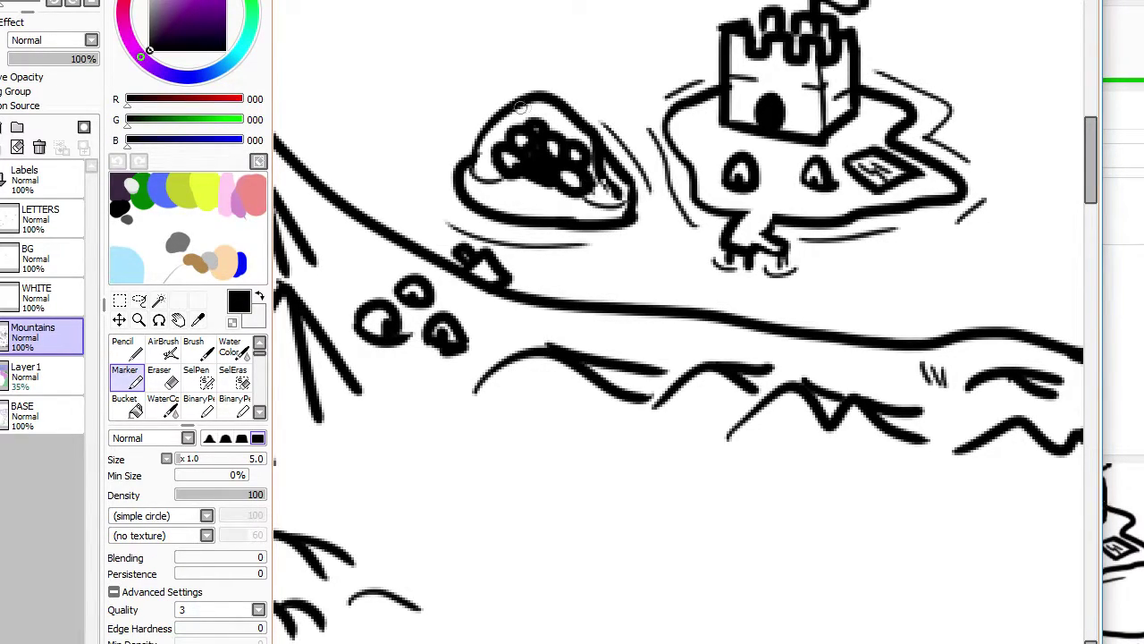
Step: Draw thin water lines around the small rocky island and along the coast below the castle island
{"action": "left_click_drag", "start_coordinate": [484, 104], "coordinate": [573, 88]}
{"action": "mouse_move", "coordinate": [530, 270]}
{"action": "left_mouse_down"}
{"action": "mouse_move", "coordinate": [577, 277]}
{"action": "mouse_move", "coordinate": [690, 278]}
{"action": "mouse_move", "coordinate": [795, 311]}
{"action": "mouse_move", "coordinate": [933, 328]}
{"action": "left_mouse_up"}
{"action": "scroll", "coordinate": [544, 299], "scroll_direction": "down", "scroll_amount": 4}
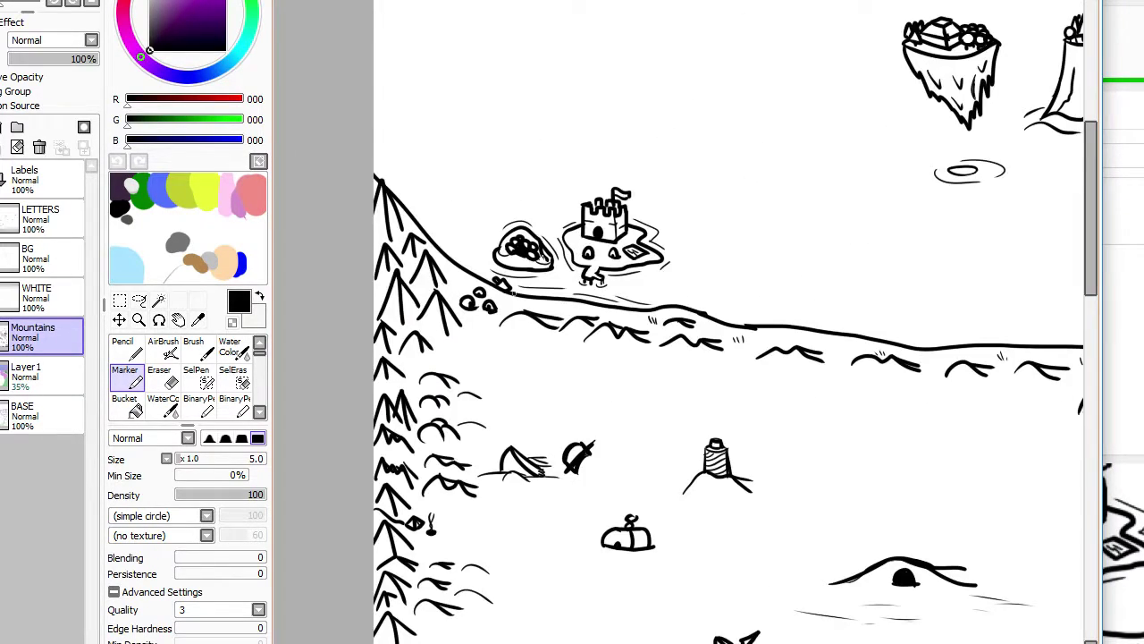
Step: Draw thin water lines along the coastline beside the mountain slope at the map's western edge
{"action": "scroll", "coordinate": [514, 273], "scroll_direction": "up", "scroll_amount": 2}
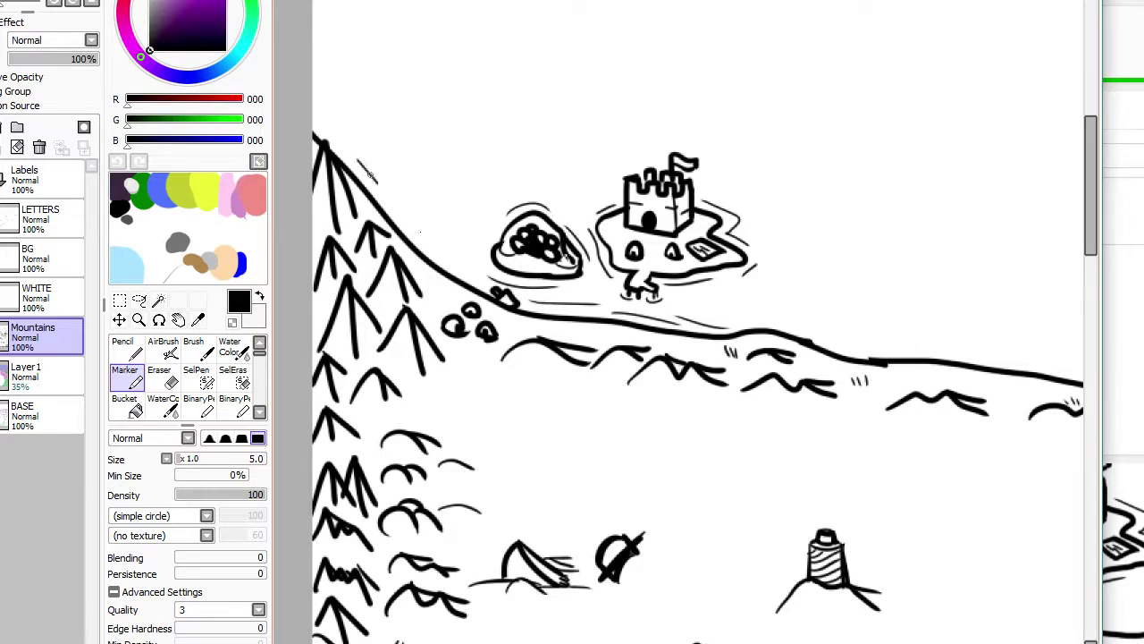
{"action": "left_click_drag", "start_coordinate": [377, 183], "coordinate": [477, 282]}
{"action": "key", "text": "ctrl+z"}
{"action": "left_click_drag", "start_coordinate": [314, 108], "coordinate": [343, 136]}
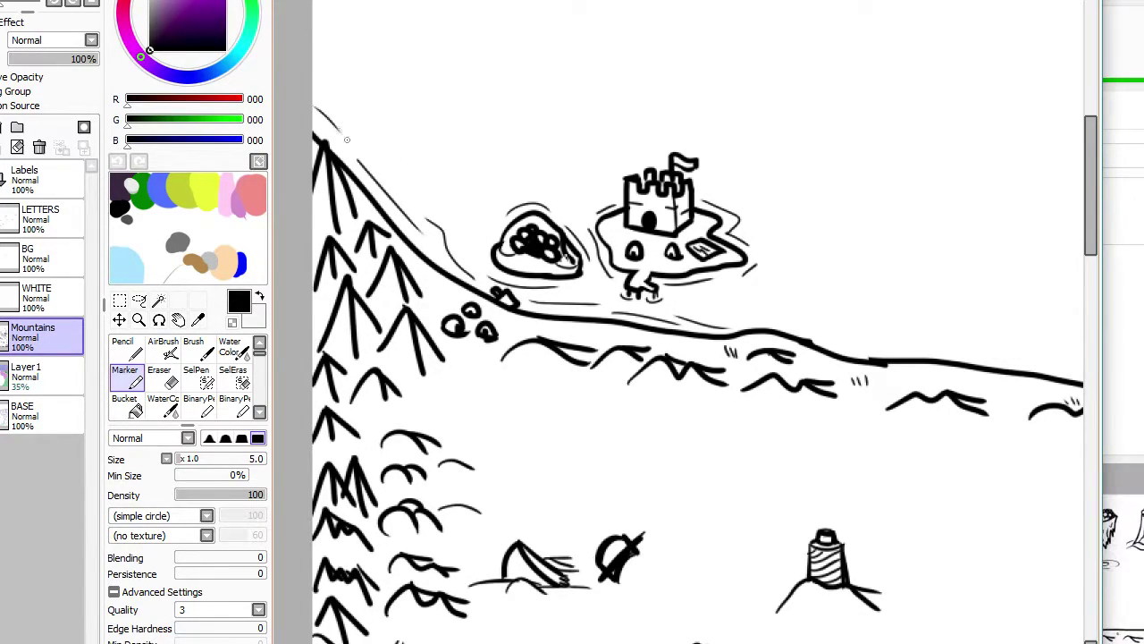
Step: Draw a small dark doorway on the front of the building atop the floating island
{"action": "scroll", "coordinate": [556, 52], "scroll_direction": "down", "scroll_amount": 5}
{"action": "scroll", "coordinate": [636, 34], "scroll_direction": "up", "scroll_amount": 2}
{"action": "scroll", "coordinate": [635, 33], "scroll_direction": "down", "scroll_amount": 2}
{"action": "scroll", "coordinate": [704, 116], "scroll_direction": "up", "scroll_amount": 5}
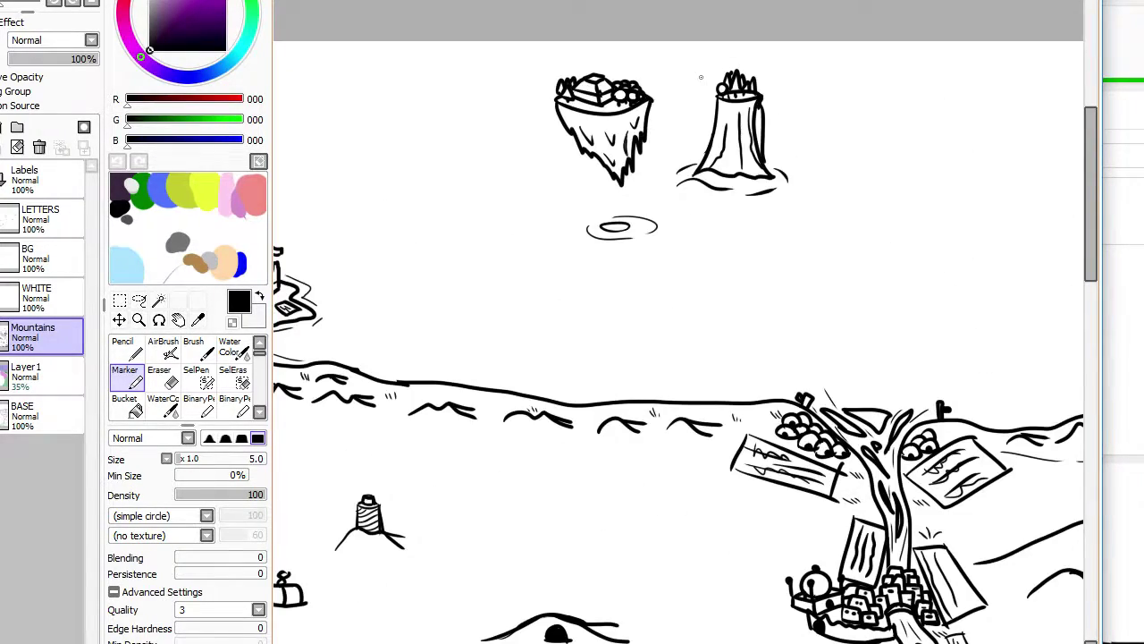
{"action": "scroll", "coordinate": [704, 116], "scroll_direction": "down", "scroll_amount": 4}
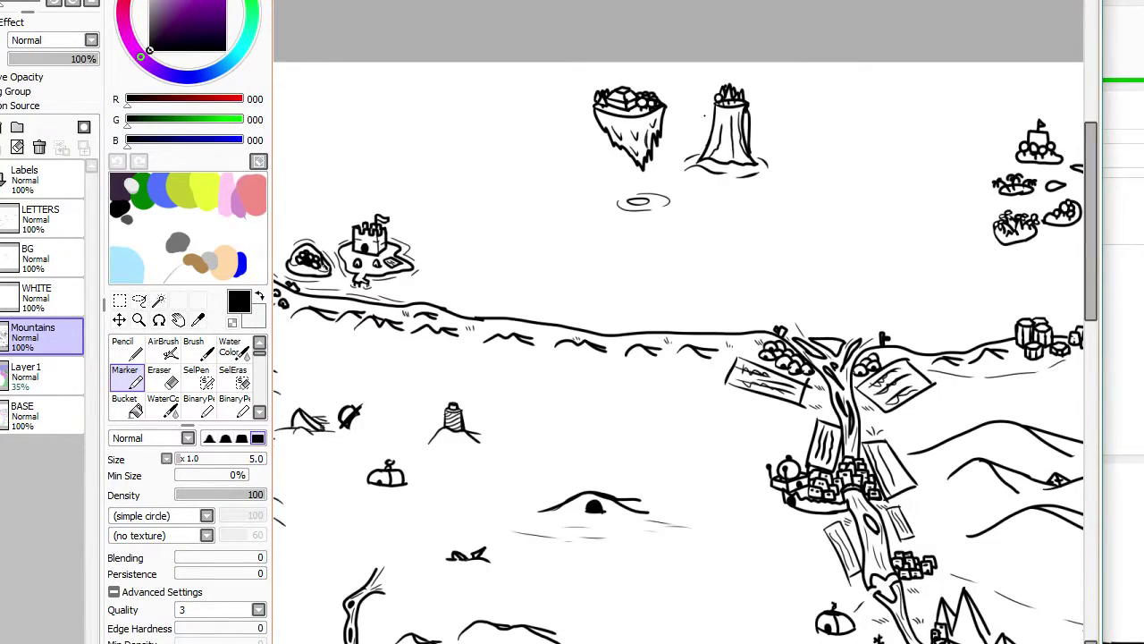
{"action": "scroll", "coordinate": [658, 126], "scroll_direction": "up", "scroll_amount": 4}
{"action": "scroll", "coordinate": [586, 55], "scroll_direction": "up", "scroll_amount": 3}
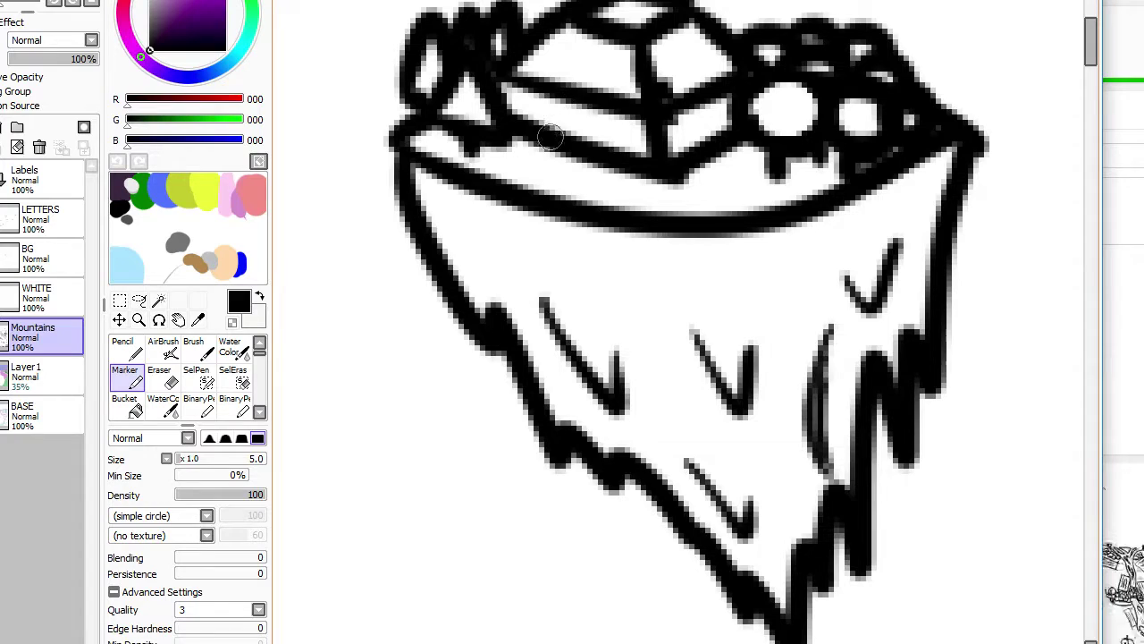
{"action": "scroll", "coordinate": [574, 133], "scroll_direction": "down", "scroll_amount": 2}
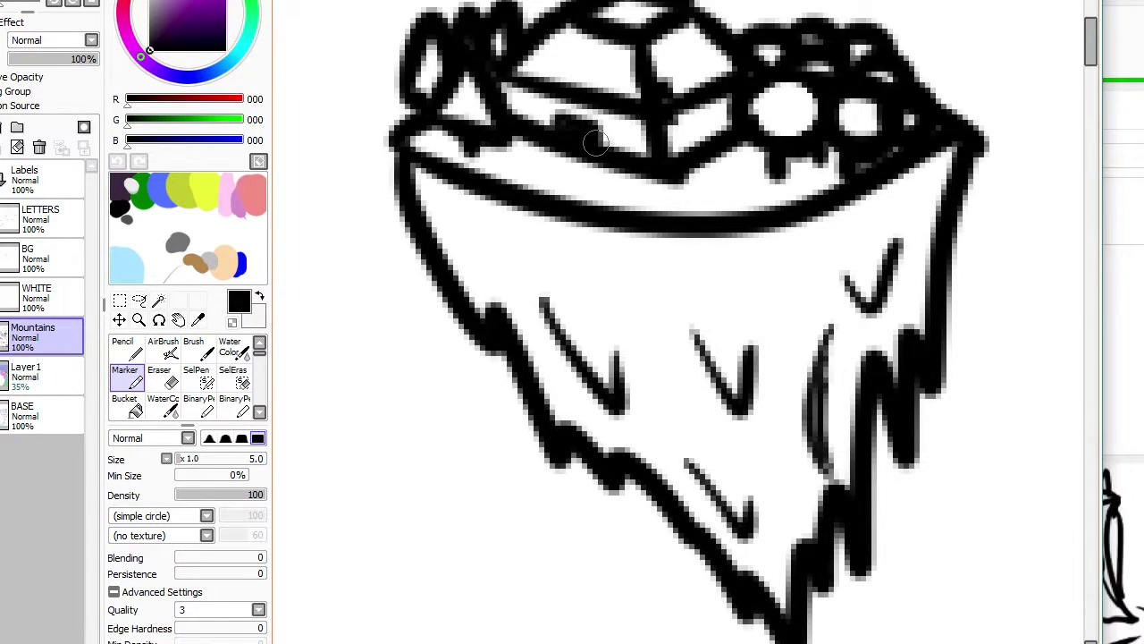
{"action": "scroll", "coordinate": [597, 141], "scroll_direction": "down", "scroll_amount": 3}
{"action": "scroll", "coordinate": [588, 132], "scroll_direction": "down", "scroll_amount": 1}
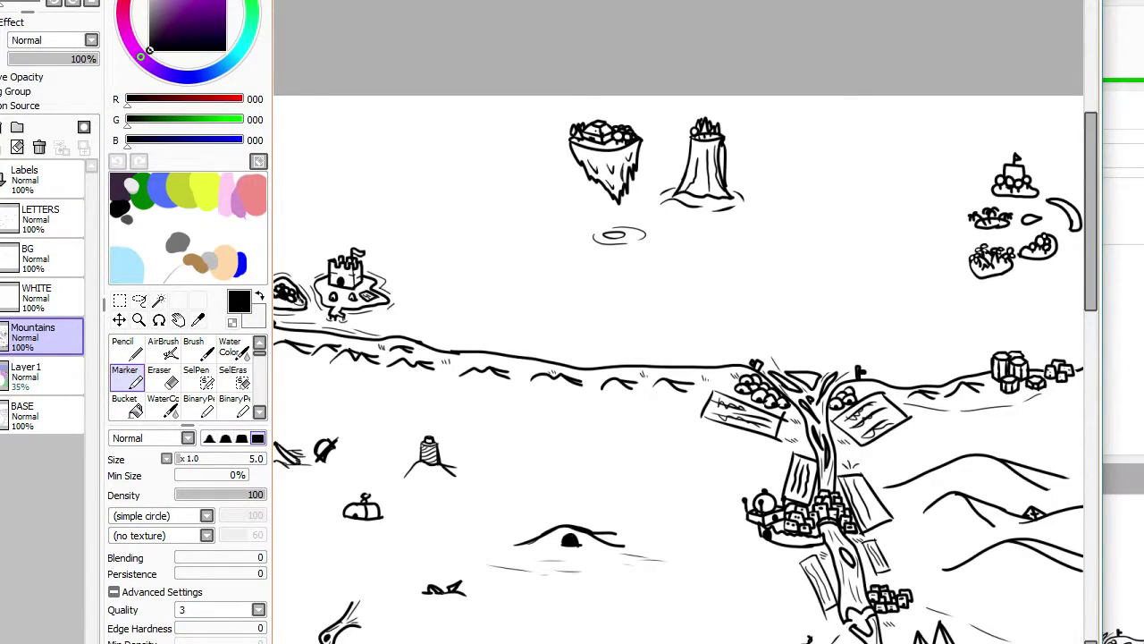
Step: Clean out the inside of the small heart-shaped marker on the coast just west of the giant tree
{"action": "scroll", "coordinate": [595, 134], "scroll_direction": "down", "scroll_amount": 1}
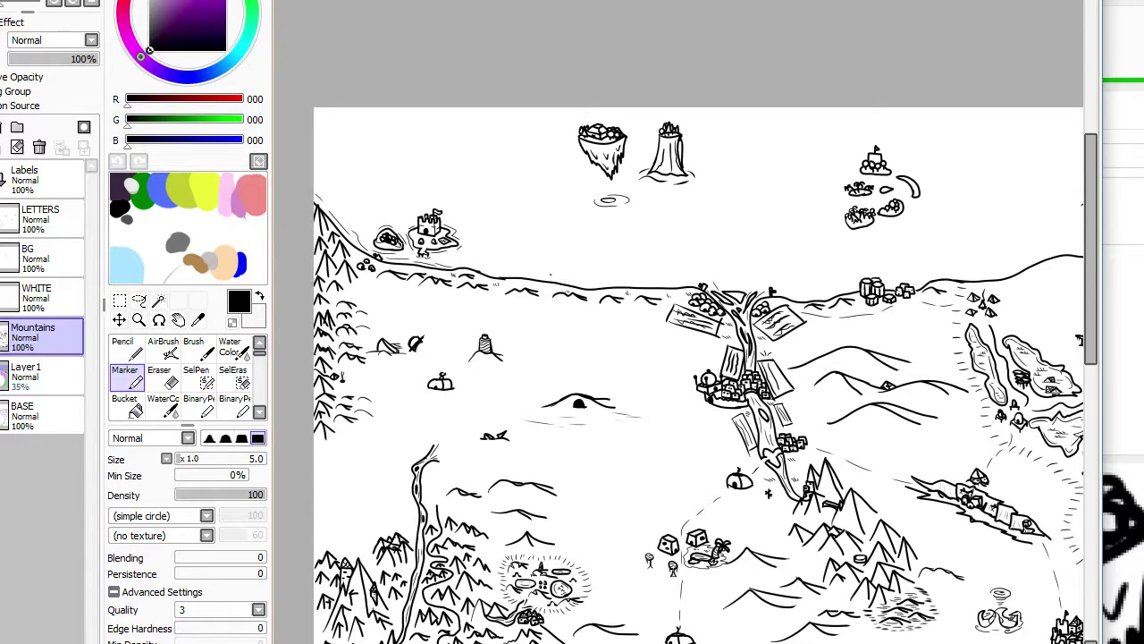
{"action": "scroll", "coordinate": [706, 304], "scroll_direction": "up", "scroll_amount": 4}
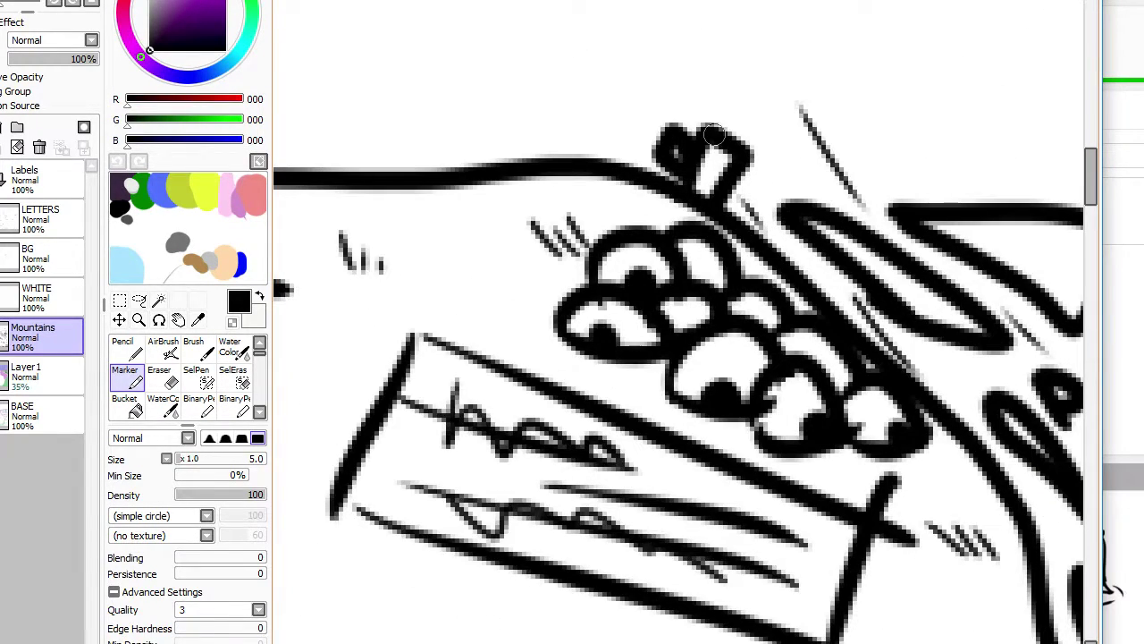
{"action": "key", "text": "e"}
{"action": "mouse_move", "coordinate": [694, 164]}
{"action": "left_mouse_down"}
{"action": "mouse_move", "coordinate": [682, 154]}
{"action": "mouse_move", "coordinate": [700, 163]}
{"action": "left_mouse_up"}
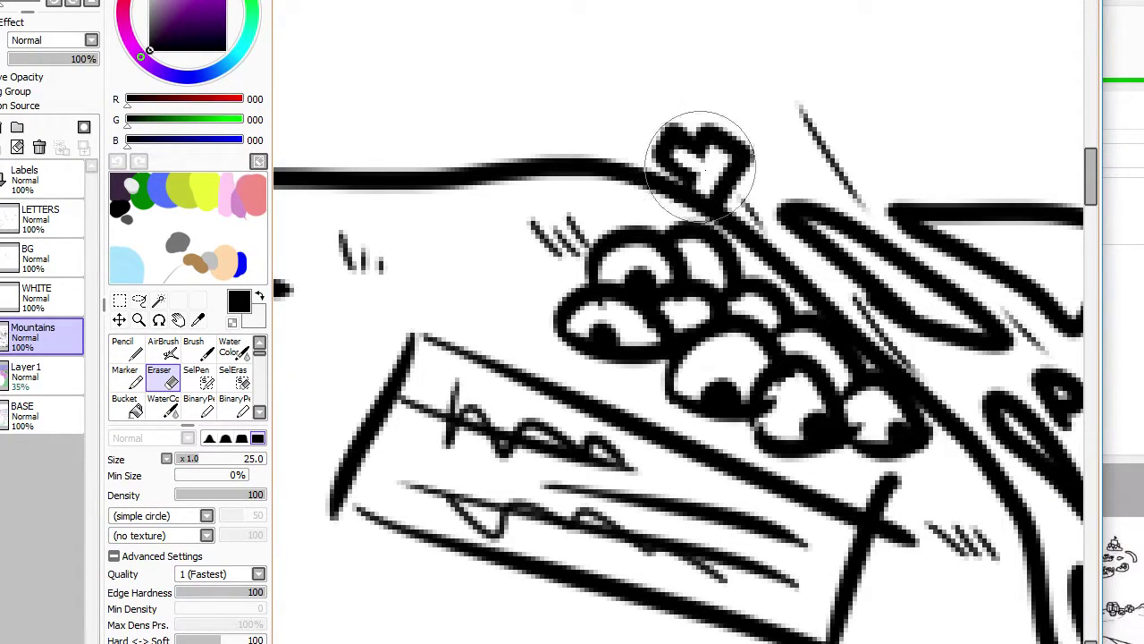
{"action": "key", "text": "n"}
{"action": "scroll", "coordinate": [706, 168], "scroll_direction": "down", "scroll_amount": 4}
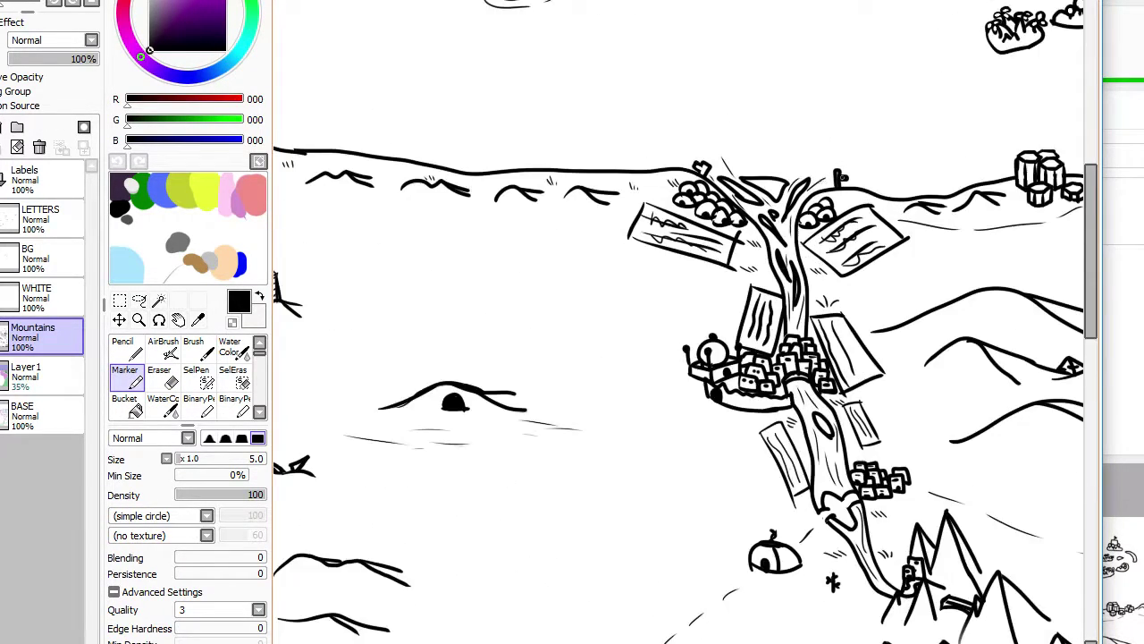
Step: Redraw the small flag marker on the coast just east of the giant tree as an open outline
{"action": "scroll", "coordinate": [799, 170], "scroll_direction": "up", "scroll_amount": 4}
{"action": "mouse_move", "coordinate": [707, 179]}
{"action": "left_mouse_down"}
{"action": "mouse_move", "coordinate": [720, 259]}
{"action": "mouse_move", "coordinate": [728, 150]}
{"action": "mouse_move", "coordinate": [743, 194]}
{"action": "mouse_move", "coordinate": [808, 176]}
{"action": "mouse_move", "coordinate": [750, 179]}
{"action": "mouse_move", "coordinate": [755, 278]}
{"action": "mouse_move", "coordinate": [745, 240]}
{"action": "mouse_move", "coordinate": [741, 299]}
{"action": "mouse_move", "coordinate": [765, 228]}
{"action": "mouse_move", "coordinate": [758, 195]}
{"action": "mouse_move", "coordinate": [792, 194]}
{"action": "mouse_move", "coordinate": [767, 185]}
{"action": "mouse_move", "coordinate": [752, 212]}
{"action": "mouse_move", "coordinate": [763, 237]}
{"action": "mouse_move", "coordinate": [768, 209]}
{"action": "mouse_move", "coordinate": [782, 247]}
{"action": "left_mouse_up"}
{"action": "key", "text": "e"}
{"action": "key", "text": "e"}
{"action": "key", "text": "e"}
{"action": "key", "text": "e"}
{"action": "key", "text": "ctrl+z"}
{"action": "left_click_drag", "start_coordinate": [767, 206], "coordinate": [777, 232]}
{"action": "scroll", "coordinate": [776, 231], "scroll_direction": "down", "scroll_amount": 4}
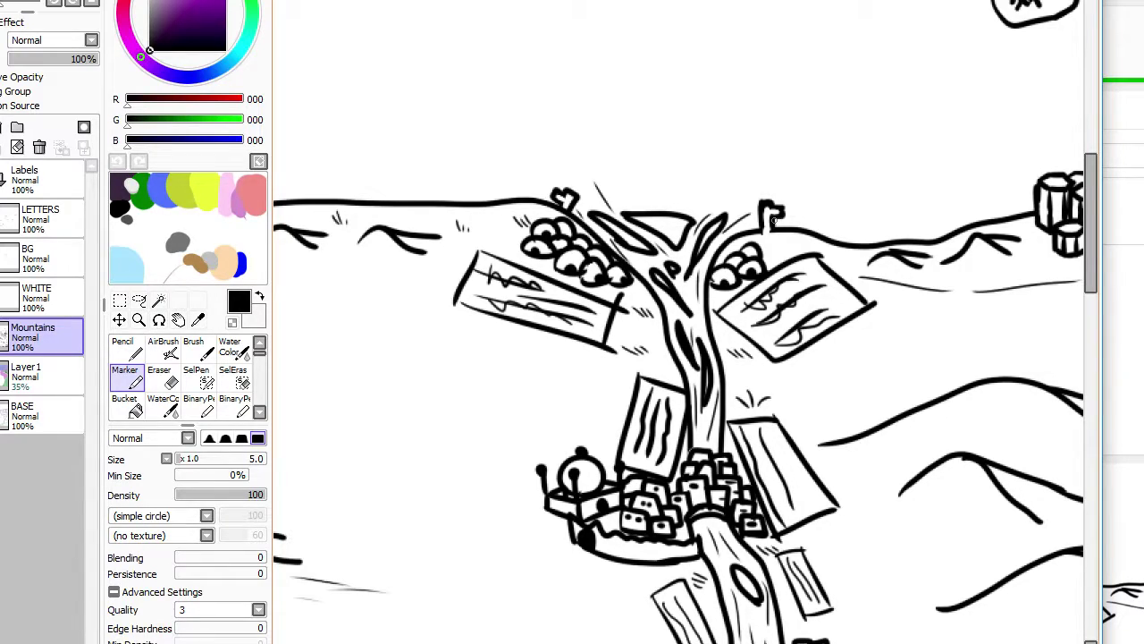
Step: Draw thin water lines beside the flag marker and along the coast just east of it
{"action": "scroll", "coordinate": [774, 220], "scroll_direction": "up", "scroll_amount": 4}
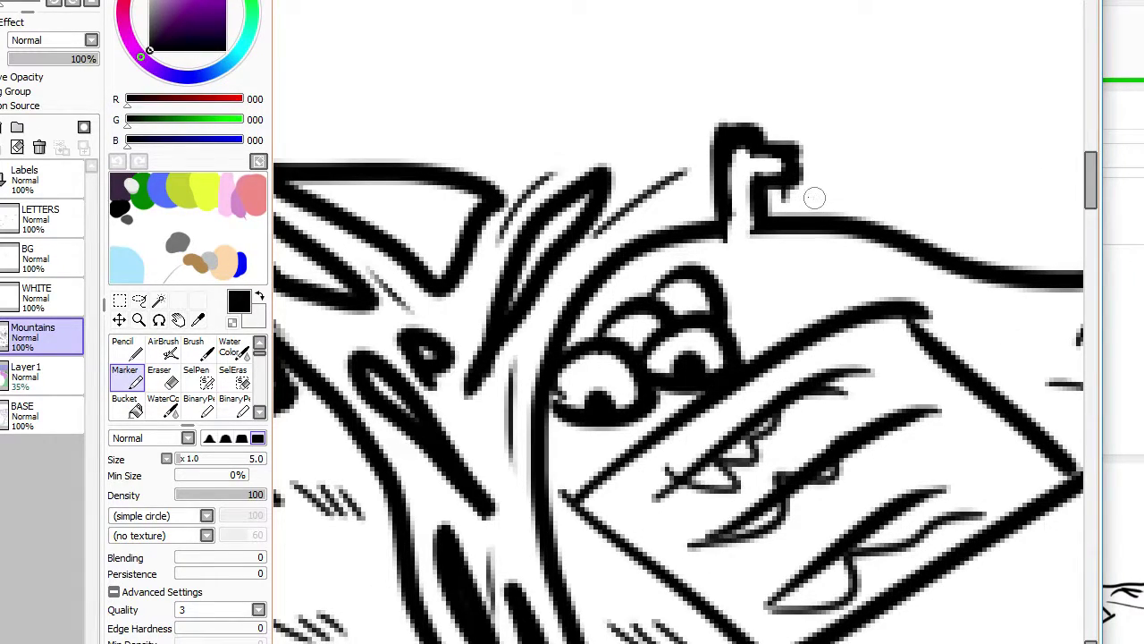
{"action": "left_click_drag", "start_coordinate": [807, 195], "coordinate": [957, 226]}
{"action": "left_click_drag", "start_coordinate": [807, 156], "coordinate": [819, 184]}
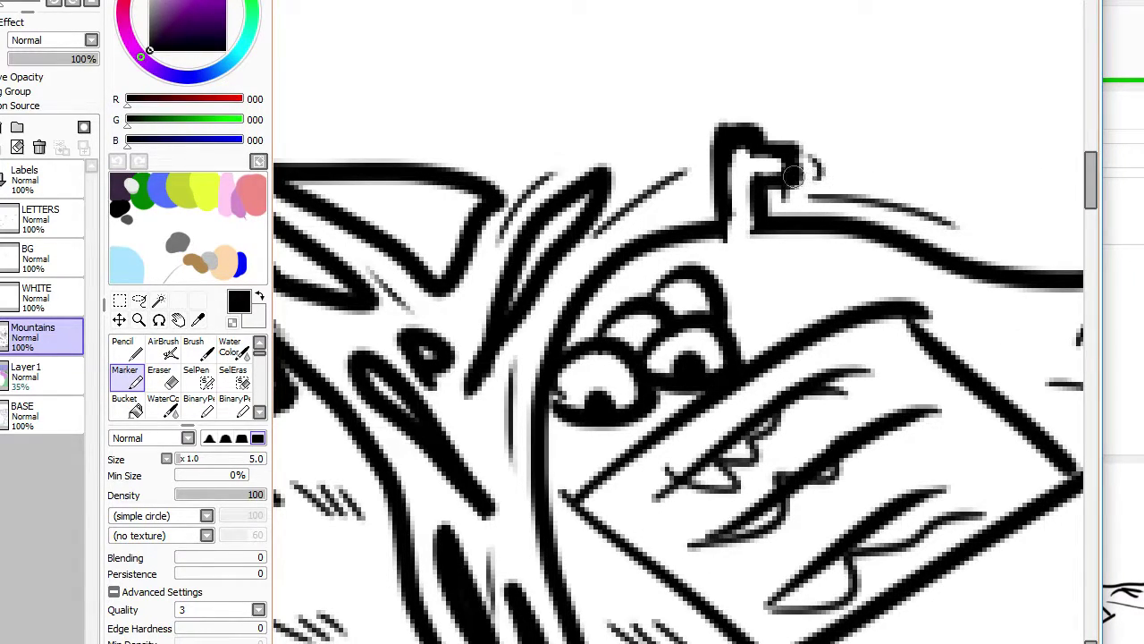
Step: Draw a thin water line above the flat top between the giant tree's branches, redoing the first stroke
{"action": "key", "text": "Left"}
{"action": "key", "text": "Left"}
{"action": "key", "text": "Left"}
{"action": "key", "text": "Left"}
{"action": "key", "text": "Left"}
{"action": "key", "text": "Left"}
{"action": "key", "text": "Left"}
{"action": "key", "text": "Left"}
{"action": "key", "text": "Left"}
{"action": "key", "text": "Left"}
{"action": "key", "text": "Left"}
{"action": "key", "text": "Left"}
{"action": "key", "text": "Left"}
{"action": "key", "text": "Left"}
{"action": "left_click_drag", "start_coordinate": [700, 143], "coordinate": [856, 157]}
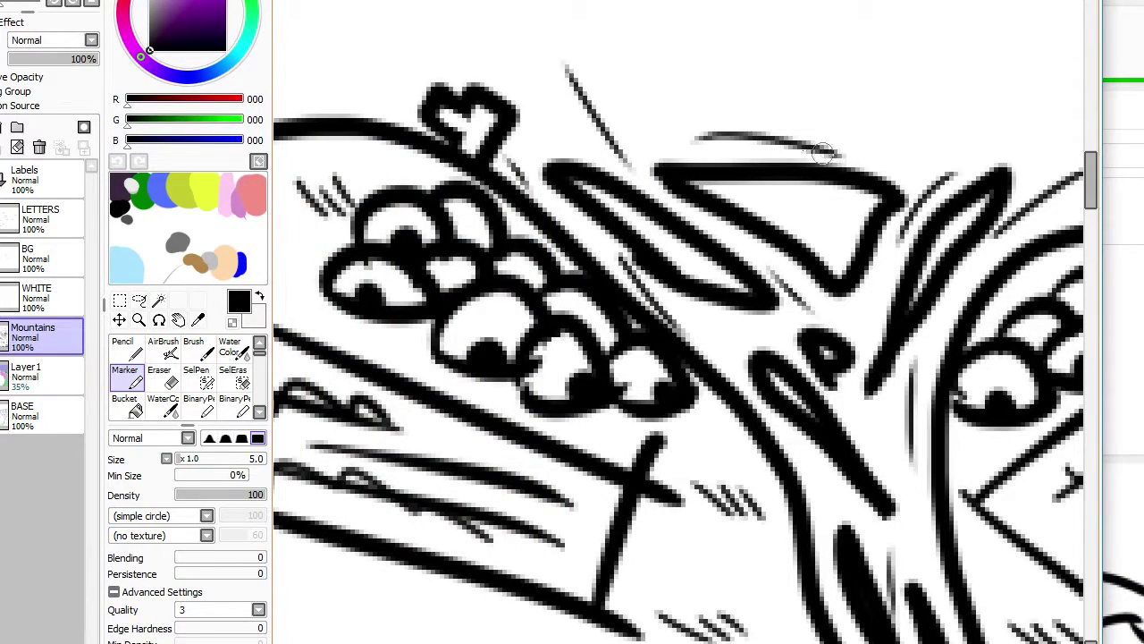
{"action": "key", "text": "Left"}
{"action": "key", "text": "ctrl+z"}
{"action": "left_click_drag", "start_coordinate": [742, 147], "coordinate": [849, 145]}
Step: Draw thin, staggered water lines above the coastline just west of the heart-shaped marker
{"action": "scroll", "coordinate": [585, 125], "scroll_direction": "left", "scroll_amount": 7}
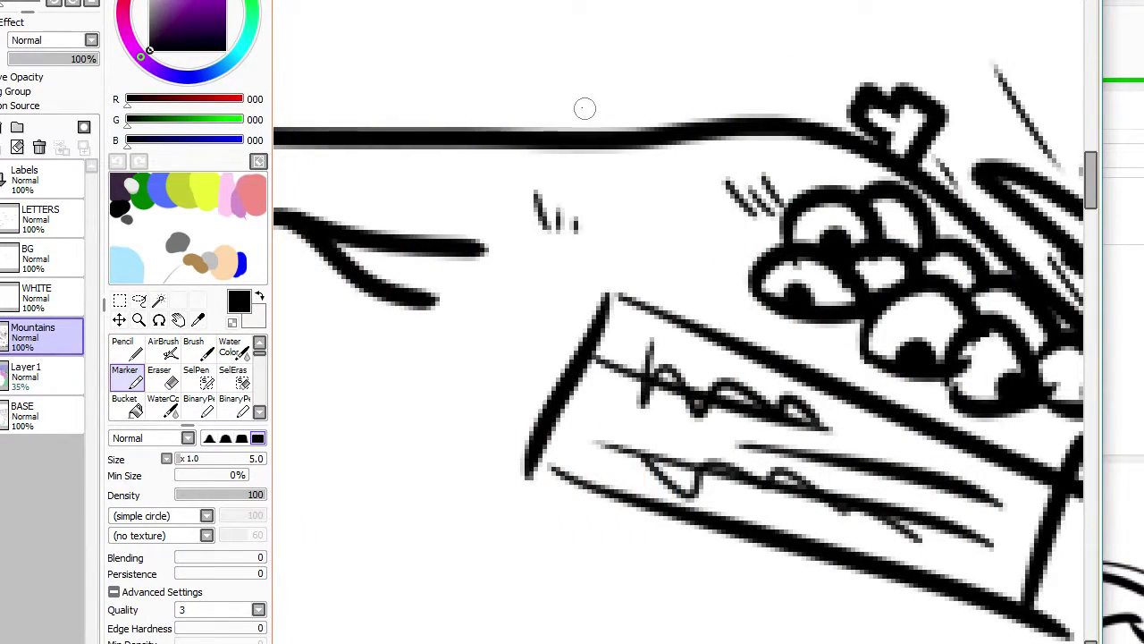
{"action": "left_click_drag", "start_coordinate": [585, 108], "coordinate": [804, 113]}
{"action": "scroll", "coordinate": [567, 110], "scroll_direction": "left", "scroll_amount": 6}
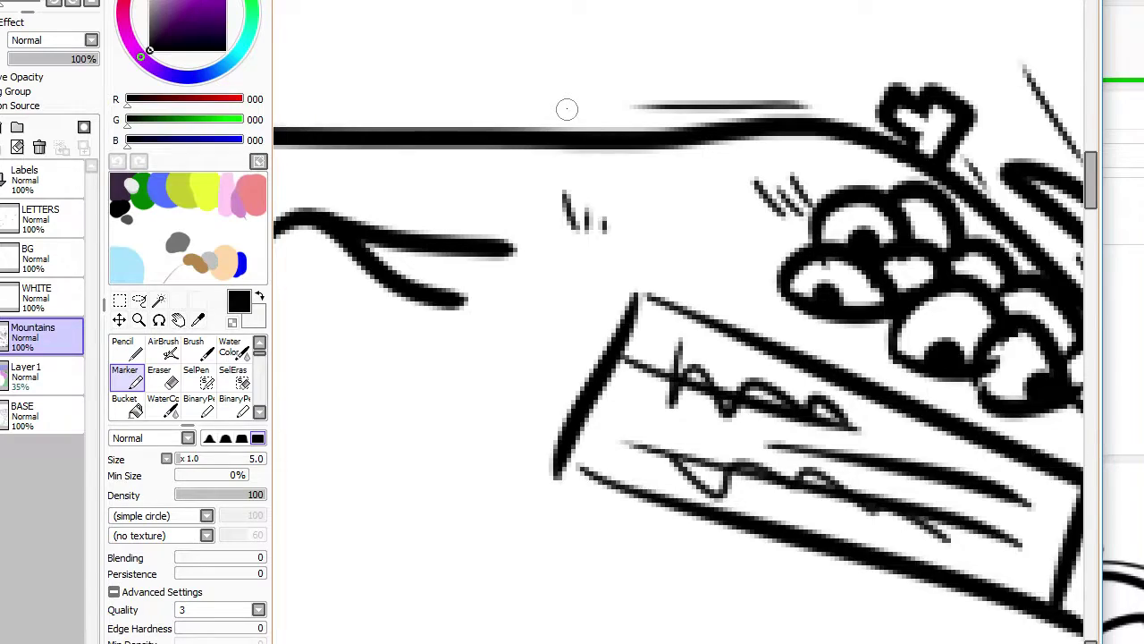
{"action": "left_click_drag", "start_coordinate": [519, 84], "coordinate": [846, 95]}
{"action": "left_click_drag", "start_coordinate": [748, 102], "coordinate": [968, 79]}
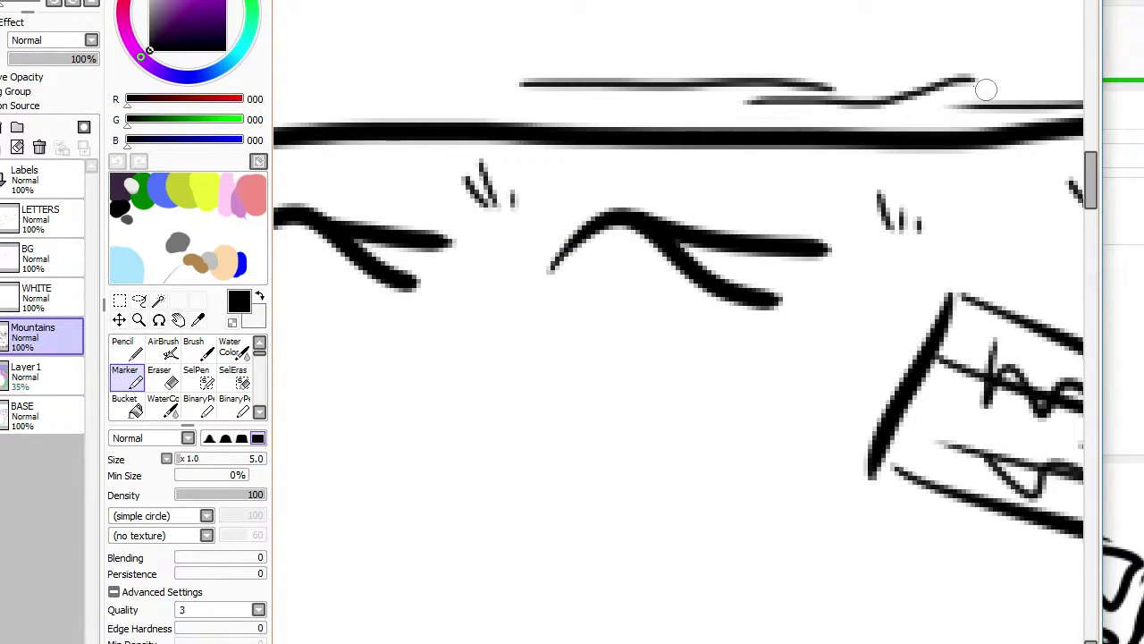
Step: Continue the water lines west with a long wavy stroke above the next stretch of coast
{"action": "key", "text": "Left"}
{"action": "key", "text": "Left"}
{"action": "key", "text": "Left"}
{"action": "key", "text": "Left"}
{"action": "key", "text": "Left"}
{"action": "key", "text": "Left"}
{"action": "key", "text": "Left"}
{"action": "key", "text": "Left"}
{"action": "key", "text": "Left"}
{"action": "key", "text": "Left"}
{"action": "key", "text": "Left"}
{"action": "key", "text": "Left"}
{"action": "key", "text": "Left"}
{"action": "key", "text": "Left"}
{"action": "key", "text": "Left"}
{"action": "key", "text": "Left"}
{"action": "left_click_drag", "start_coordinate": [587, 98], "coordinate": [926, 85]}
Step: Draw three staggered water lines above the sloping stretch of coast farther west
{"action": "key", "text": "Left"}
{"action": "key", "text": "Left"}
{"action": "key", "text": "Left"}
{"action": "key", "text": "Left"}
{"action": "key", "text": "Left"}
{"action": "key", "text": "Left"}
{"action": "key", "text": "Left"}
{"action": "key", "text": "Left"}
{"action": "key", "text": "Left"}
{"action": "key", "text": "Left"}
{"action": "key", "text": "Left"}
{"action": "key", "text": "Left"}
{"action": "key", "text": "Left"}
{"action": "key", "text": "Left"}
{"action": "key", "text": "Left"}
{"action": "key", "text": "Left"}
{"action": "key", "text": "Left"}
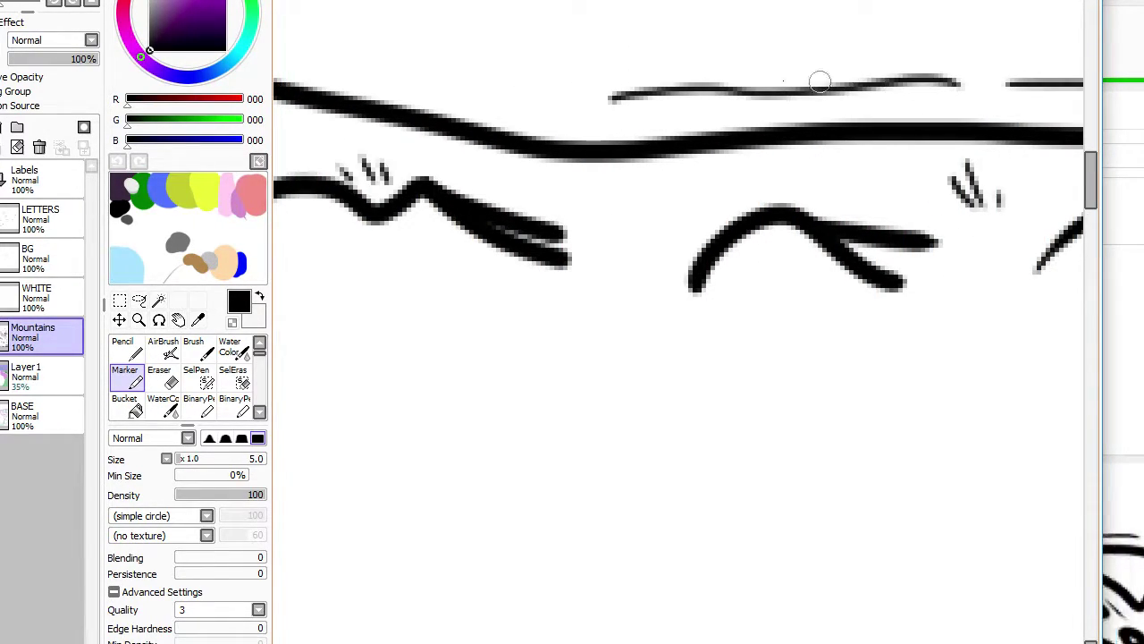
{"action": "mouse_move", "coordinate": [597, 27]}
{"action": "left_mouse_down"}
{"action": "mouse_move", "coordinate": [668, 33]}
{"action": "mouse_move", "coordinate": [932, 93]}
{"action": "left_mouse_up"}
{"action": "left_click_drag", "start_coordinate": [831, 50], "coordinate": [1001, 86]}
{"action": "left_click_drag", "start_coordinate": [697, 5], "coordinate": [866, 27]}
Step: Extend the water lines along the remaining coast up to the castle island
{"action": "key", "text": "Up"}
{"action": "key", "text": "Left"}
{"action": "key", "text": "Left"}
{"action": "key", "text": "Left"}
{"action": "key", "text": "Left"}
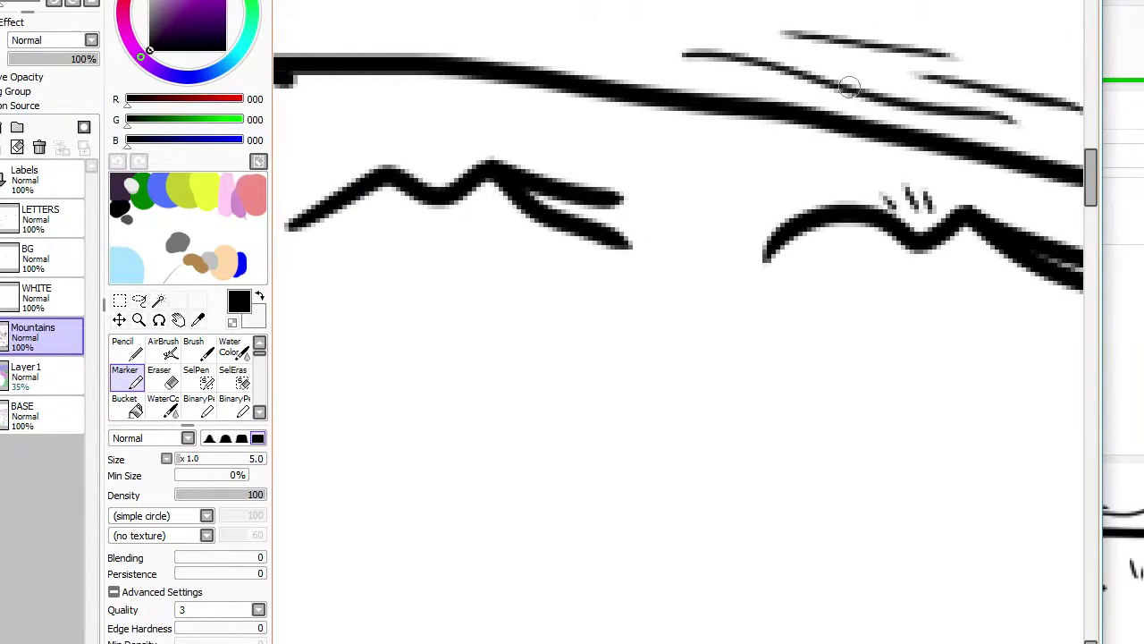
{"action": "scroll", "coordinate": [657, 132], "scroll_direction": "left", "scroll_amount": 2}
{"action": "scroll", "coordinate": [625, 145], "scroll_direction": "up", "scroll_amount": 3}
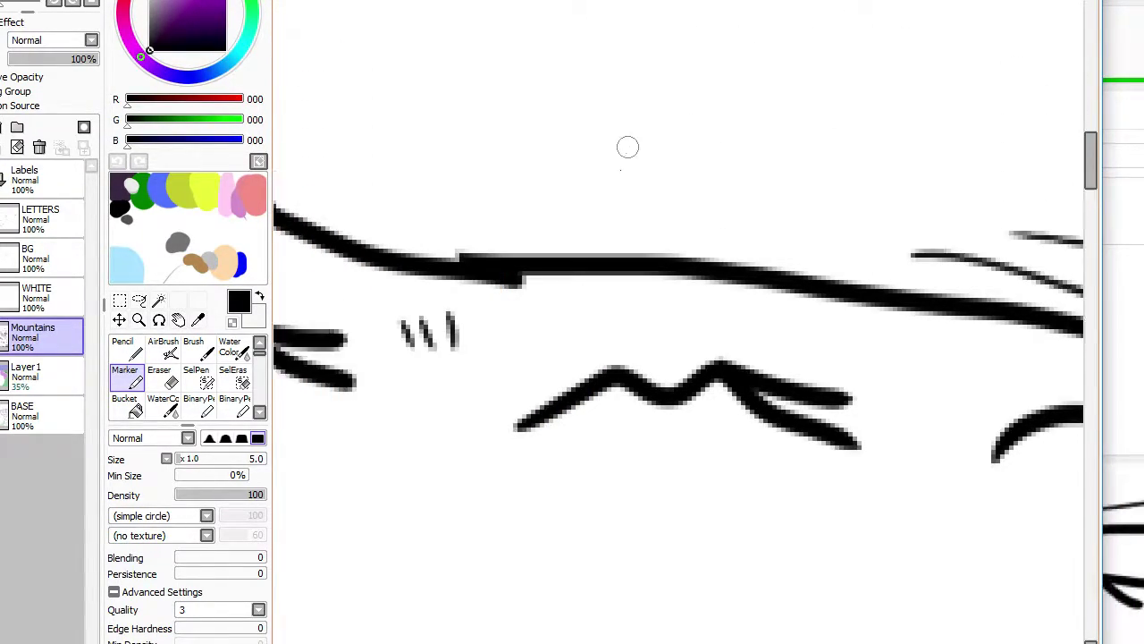
{"action": "left_click_drag", "start_coordinate": [563, 286], "coordinate": [827, 292]}
{"action": "scroll", "coordinate": [751, 262], "scroll_direction": "left", "scroll_amount": 5}
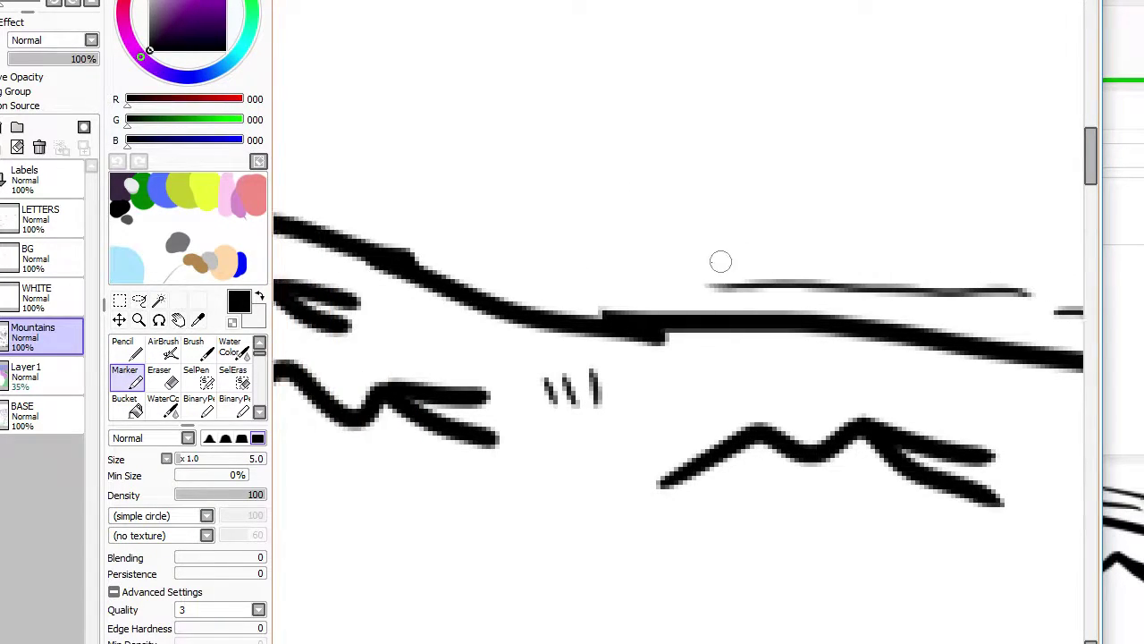
{"action": "mouse_move", "coordinate": [619, 194]}
{"action": "left_mouse_down"}
{"action": "mouse_move", "coordinate": [754, 240]}
{"action": "mouse_move", "coordinate": [949, 262]}
{"action": "left_mouse_up"}
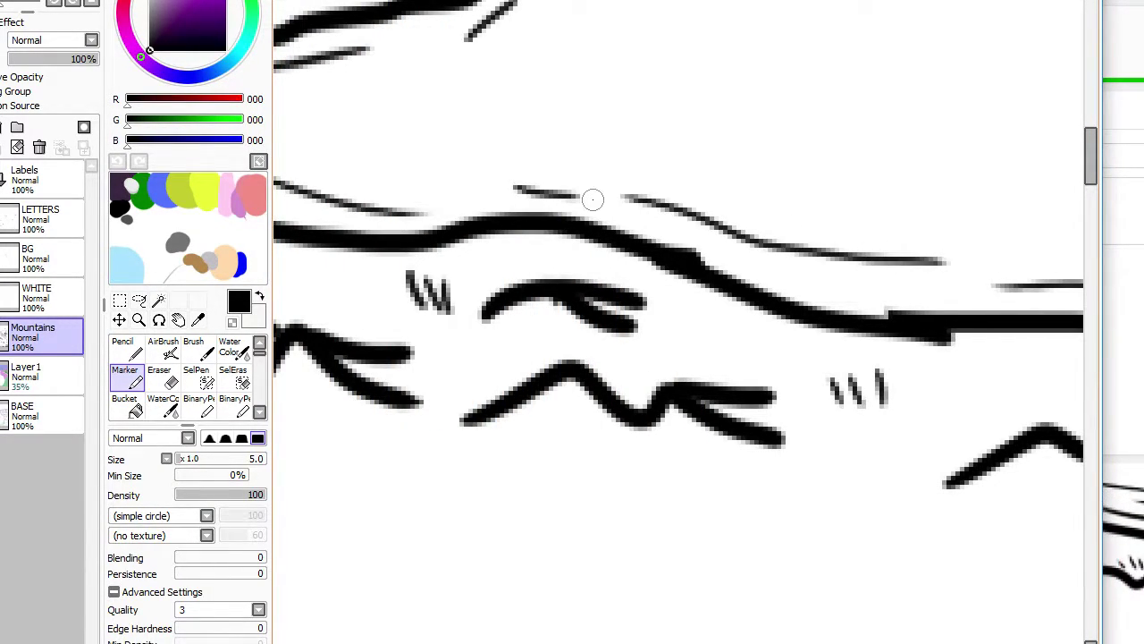
Step: Draw a small two-pointed spike rising from the ripple beneath the floating island
{"action": "scroll", "coordinate": [593, 197], "scroll_direction": "down", "scroll_amount": 6}
{"action": "scroll", "coordinate": [796, 205], "scroll_direction": "up", "scroll_amount": 2}
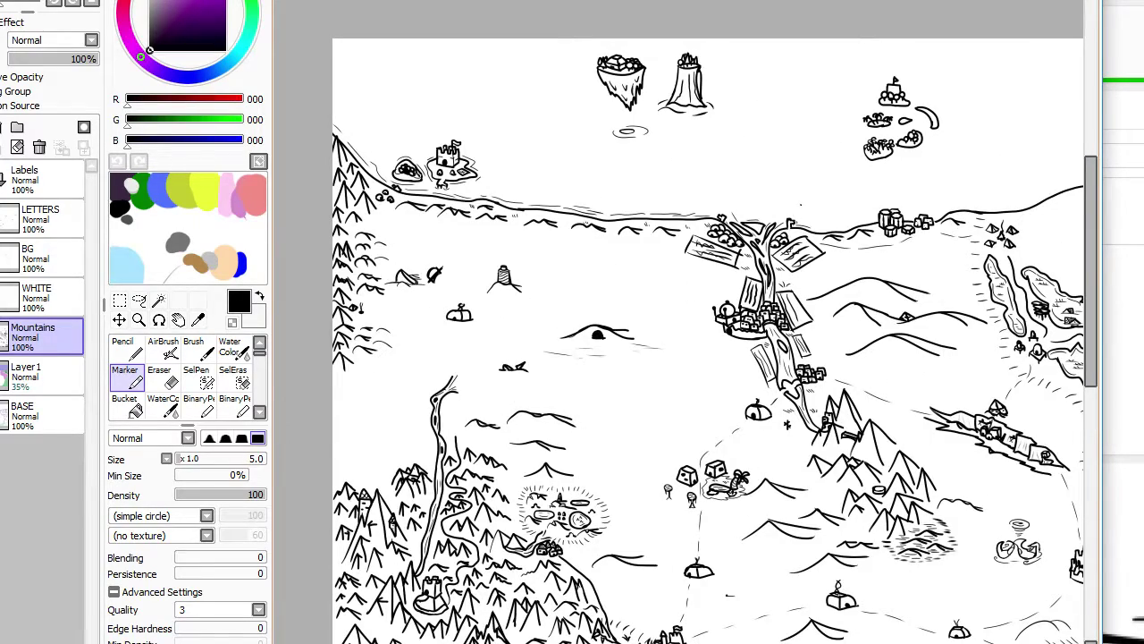
{"action": "scroll", "coordinate": [762, 191], "scroll_direction": "down", "scroll_amount": 2}
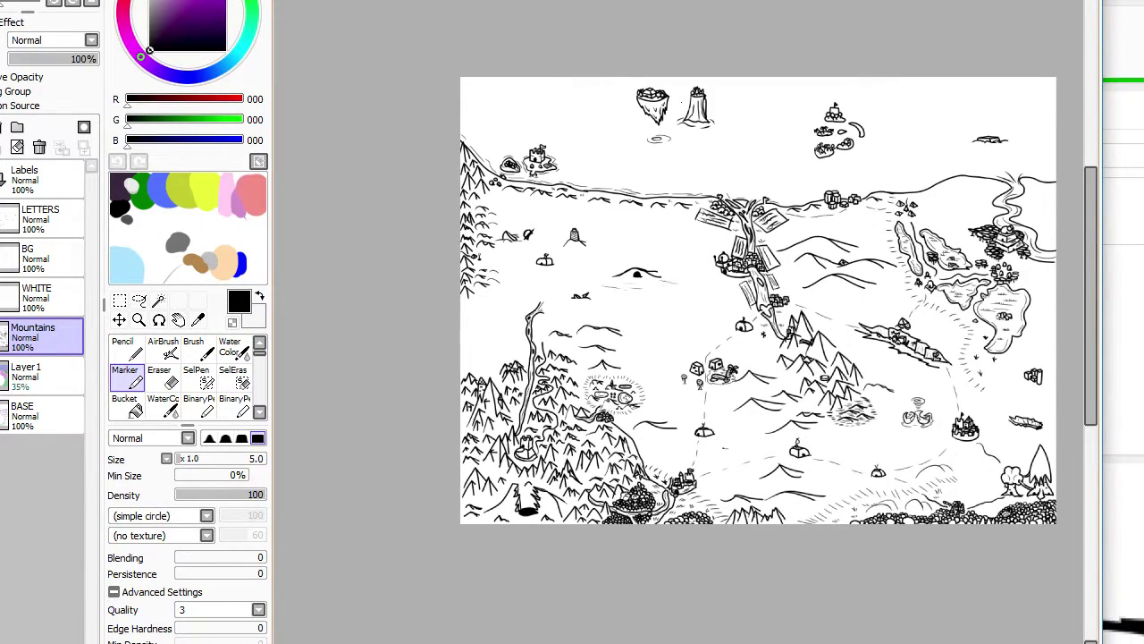
{"action": "scroll", "coordinate": [673, 263], "scroll_direction": "up", "scroll_amount": 5}
{"action": "scroll", "coordinate": [673, 182], "scroll_direction": "down", "scroll_amount": 5}
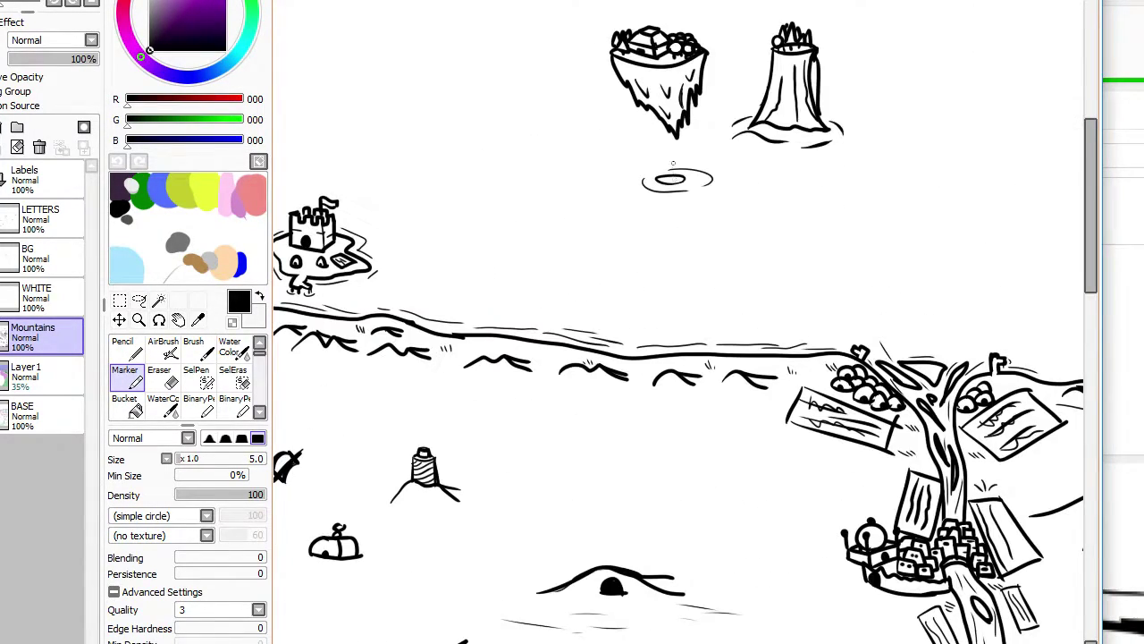
{"action": "scroll", "coordinate": [671, 174], "scroll_direction": "up", "scroll_amount": 6}
{"action": "key", "text": "e"}
{"action": "mouse_move", "coordinate": [636, 225]}
{"action": "left_mouse_down"}
{"action": "mouse_move", "coordinate": [666, 220]}
{"action": "mouse_move", "coordinate": [650, 214]}
{"action": "mouse_move", "coordinate": [647, 228]}
{"action": "mouse_move", "coordinate": [633, 212]}
{"action": "mouse_move", "coordinate": [641, 184]}
{"action": "mouse_move", "coordinate": [646, 210]}
{"action": "mouse_move", "coordinate": [629, 230]}
{"action": "mouse_move", "coordinate": [637, 181]}
{"action": "mouse_move", "coordinate": [651, 216]}
{"action": "mouse_move", "coordinate": [667, 151]}
{"action": "mouse_move", "coordinate": [695, 229]}
{"action": "mouse_move", "coordinate": [689, 215]}
{"action": "mouse_move", "coordinate": [638, 241]}
{"action": "mouse_move", "coordinate": [687, 224]}
{"action": "left_mouse_up"}
{"action": "key", "text": "m"}
{"action": "key", "text": "ctrl+z"}
{"action": "key", "text": "e"}
{"action": "key", "text": "m"}
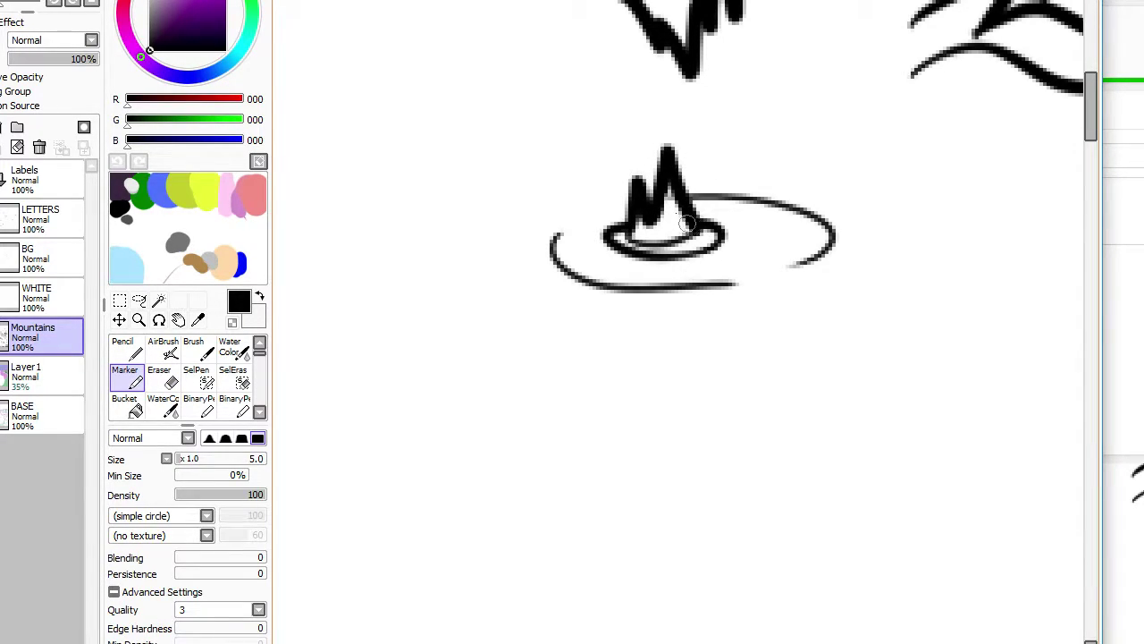
{"action": "scroll", "coordinate": [687, 223], "scroll_direction": "down", "scroll_amount": 5}
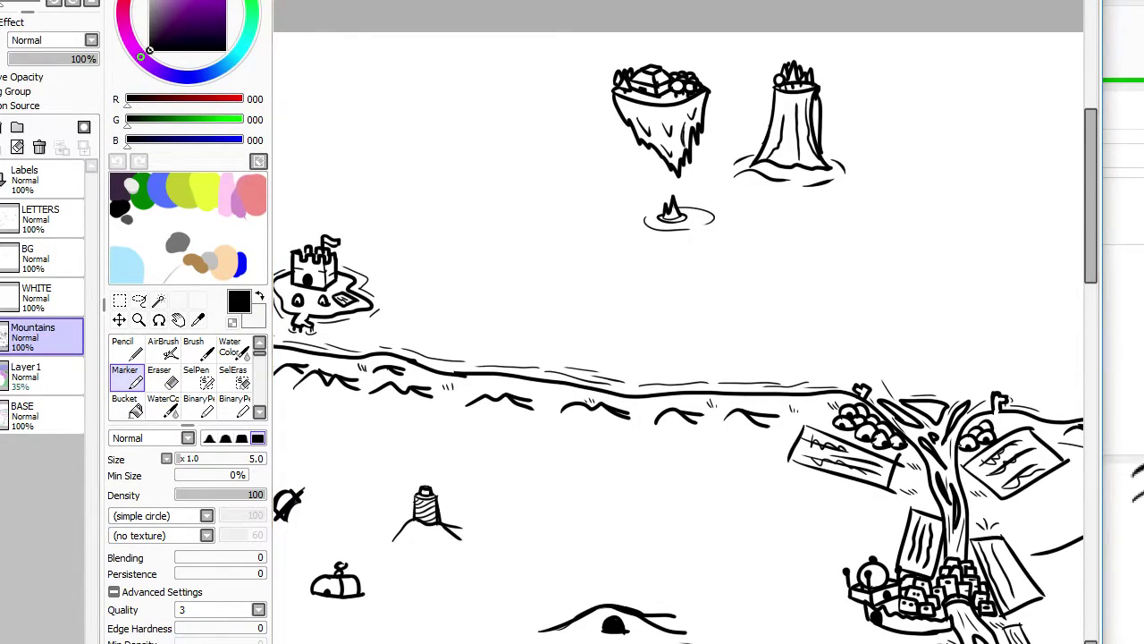
Step: Switch to the browser, close the Elder Scrolls Wiki CHIM page, and return to the map drawing
{"action": "key", "text": "alt+Tab"}
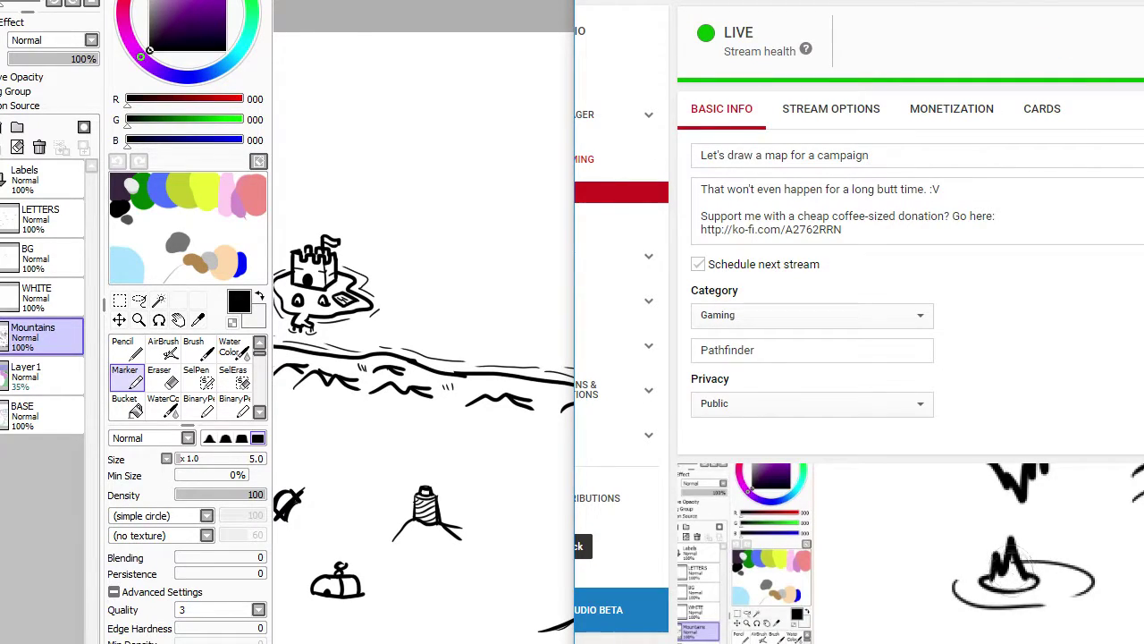
{"action": "key", "text": "alt+Tab"}
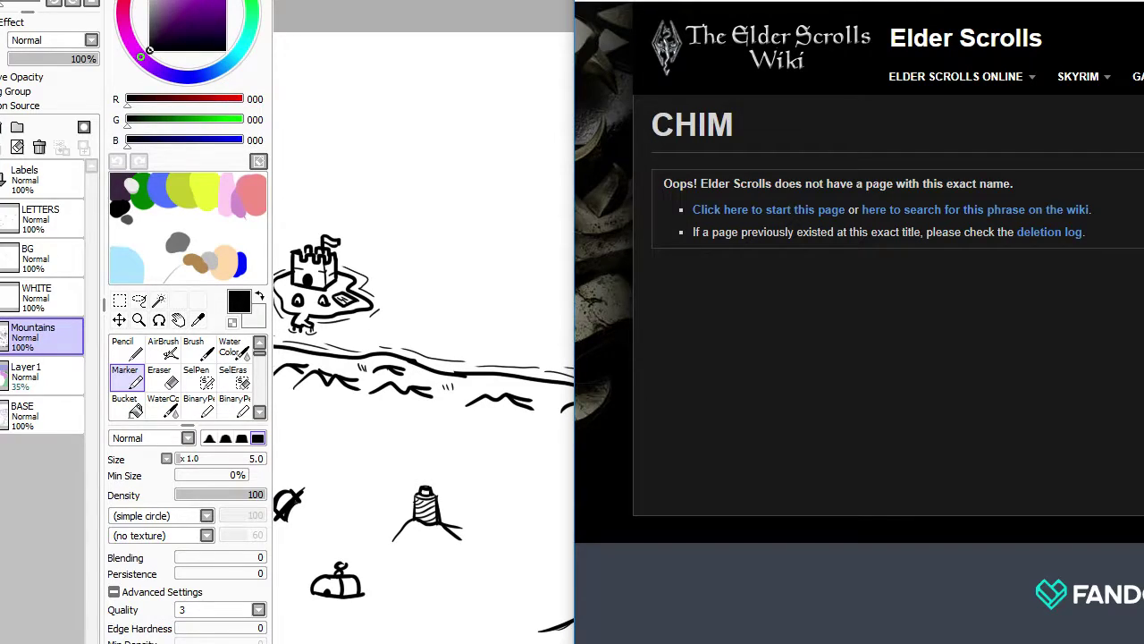
{"action": "key", "text": "ctrl+w"}
{"action": "left_click", "coordinate": [435, 126]}
Step: Erase the tip of the tall spike beneath the floating island and draw a small faceted crystal there
{"action": "scroll", "coordinate": [541, 135], "scroll_direction": "down", "scroll_amount": 1}
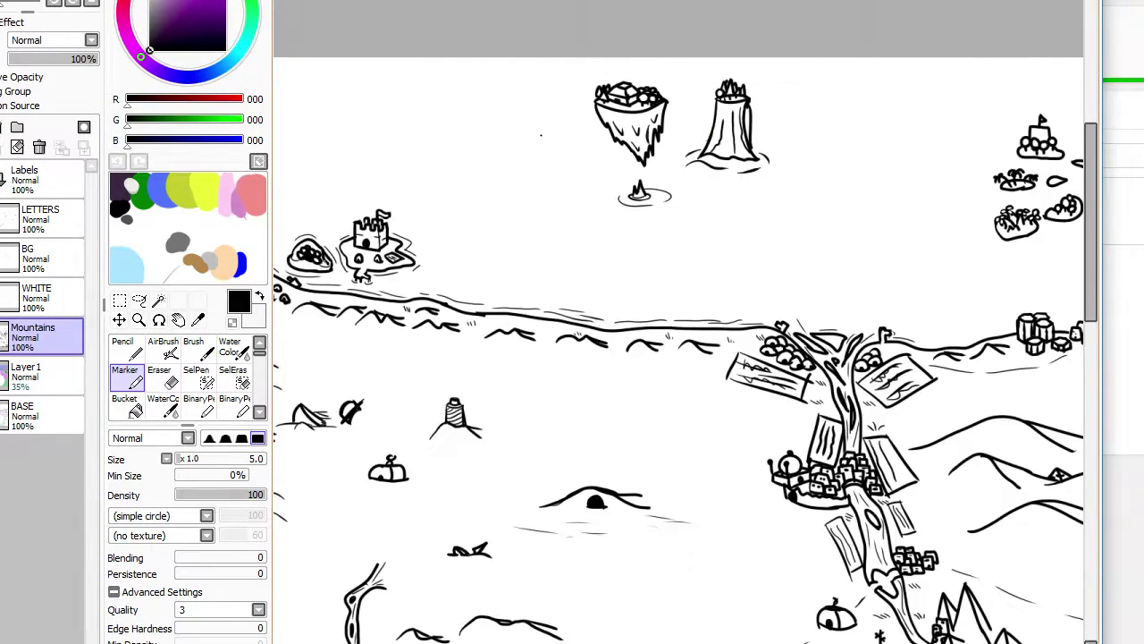
{"action": "scroll", "coordinate": [541, 135], "scroll_direction": "down", "scroll_amount": 1}
{"action": "scroll", "coordinate": [554, 143], "scroll_direction": "up", "scroll_amount": 2}
{"action": "scroll", "coordinate": [626, 169], "scroll_direction": "down", "scroll_amount": 2}
{"action": "scroll", "coordinate": [655, 183], "scroll_direction": "up", "scroll_amount": 4}
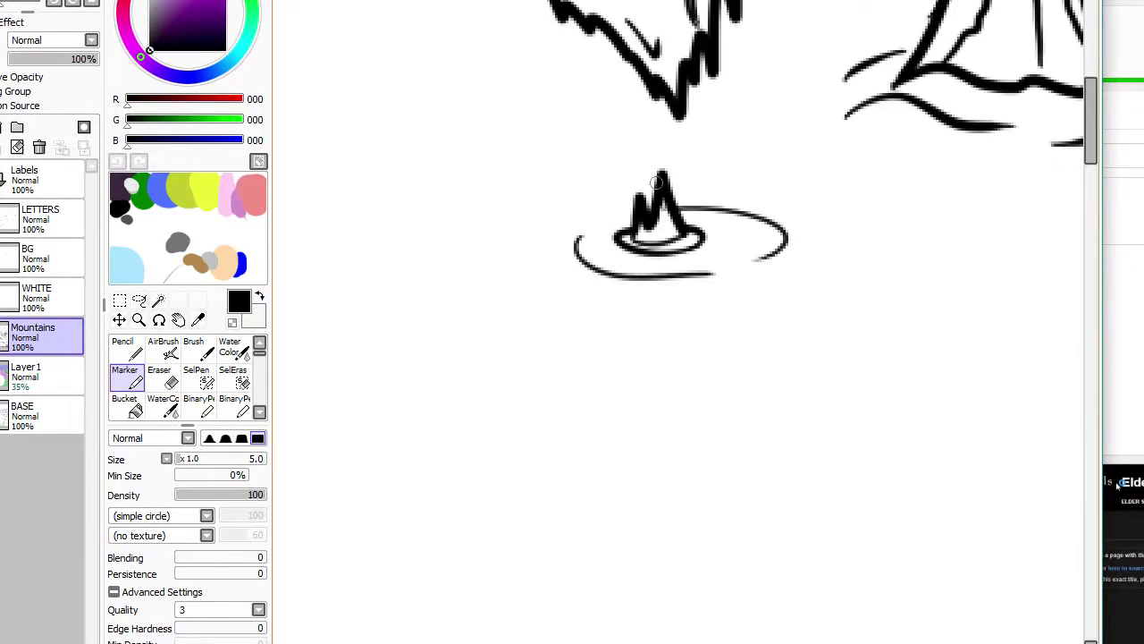
{"action": "scroll", "coordinate": [659, 184], "scroll_direction": "up", "scroll_amount": 1}
{"action": "key", "text": "e"}
{"action": "left_click", "coordinate": [670, 163]}
{"action": "key", "text": "n"}
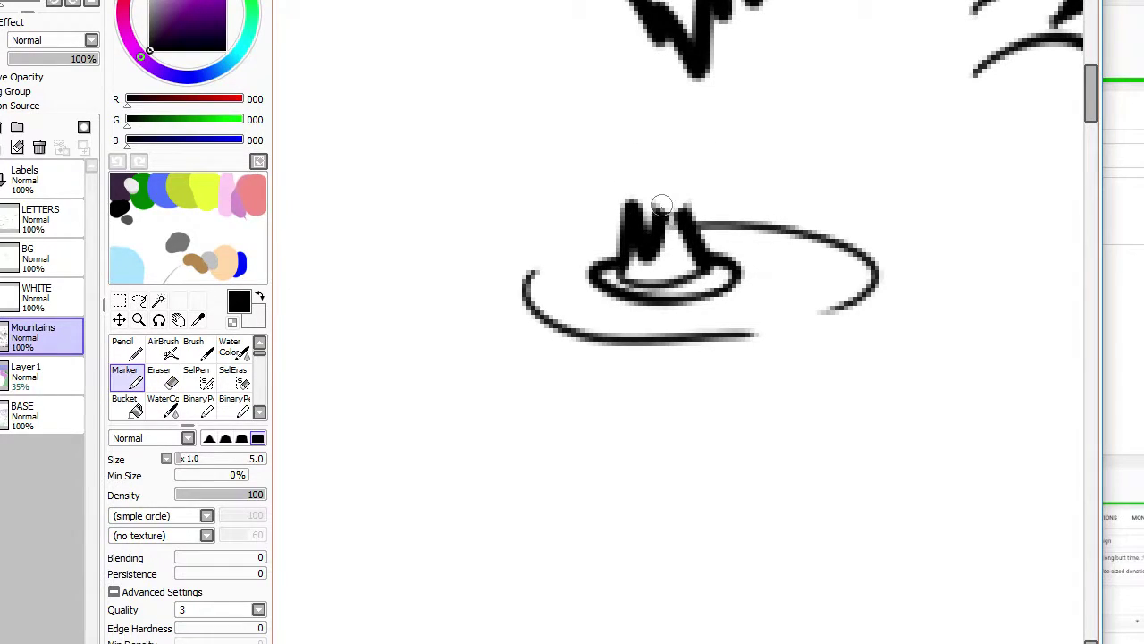
{"action": "mouse_move", "coordinate": [661, 206]}
{"action": "left_mouse_down"}
{"action": "mouse_move", "coordinate": [640, 169]}
{"action": "mouse_move", "coordinate": [665, 207]}
{"action": "mouse_move", "coordinate": [641, 184]}
{"action": "mouse_move", "coordinate": [666, 116]}
{"action": "mouse_move", "coordinate": [673, 164]}
{"action": "mouse_move", "coordinate": [647, 164]}
{"action": "mouse_move", "coordinate": [696, 157]}
{"action": "mouse_move", "coordinate": [683, 134]}
{"action": "mouse_move", "coordinate": [703, 162]}
{"action": "mouse_move", "coordinate": [683, 200]}
{"action": "mouse_move", "coordinate": [681, 178]}
{"action": "mouse_move", "coordinate": [676, 205]}
{"action": "left_mouse_up"}
{"action": "key", "text": "ctrl+z"}
{"action": "key", "text": "ctrl+z"}
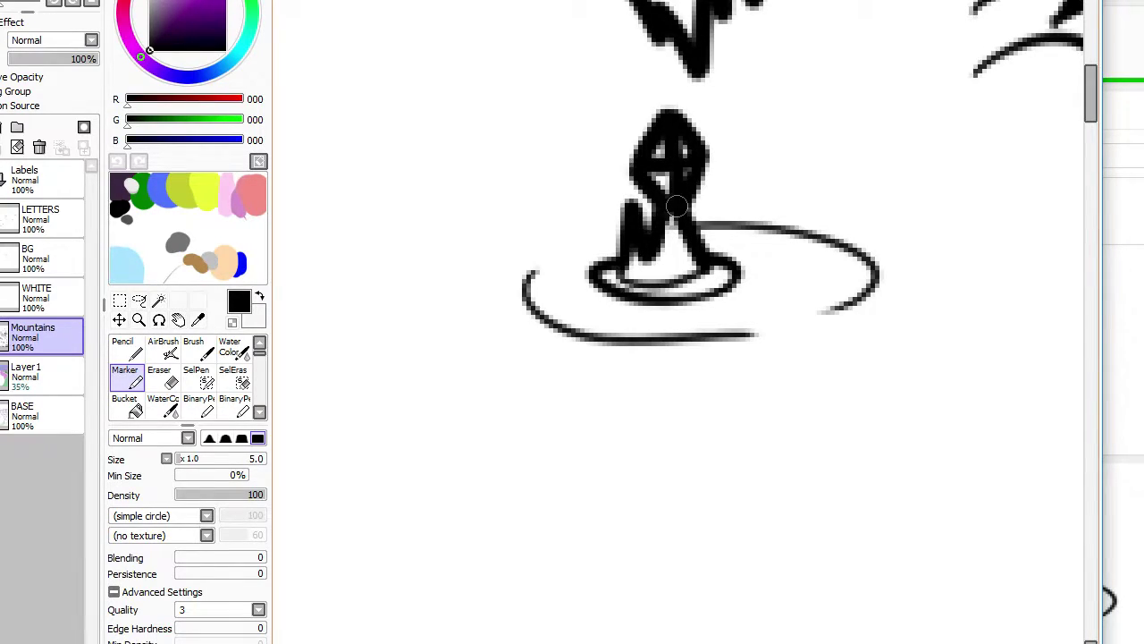
Step: Try an extra facet line inside the small crystal beneath the floating island, then undo it
{"action": "key", "text": "ctrl+z"}
{"action": "mouse_move", "coordinate": [669, 163]}
{"action": "left_mouse_down"}
{"action": "mouse_move", "coordinate": [667, 200]}
{"action": "mouse_move", "coordinate": [671, 173]}
{"action": "mouse_move", "coordinate": [624, 291]}
{"action": "mouse_move", "coordinate": [662, 180]}
{"action": "left_mouse_up"}
{"action": "key", "text": "ctrl+z"}
{"action": "scroll", "coordinate": [658, 165], "scroll_direction": "down", "scroll_amount": 6}
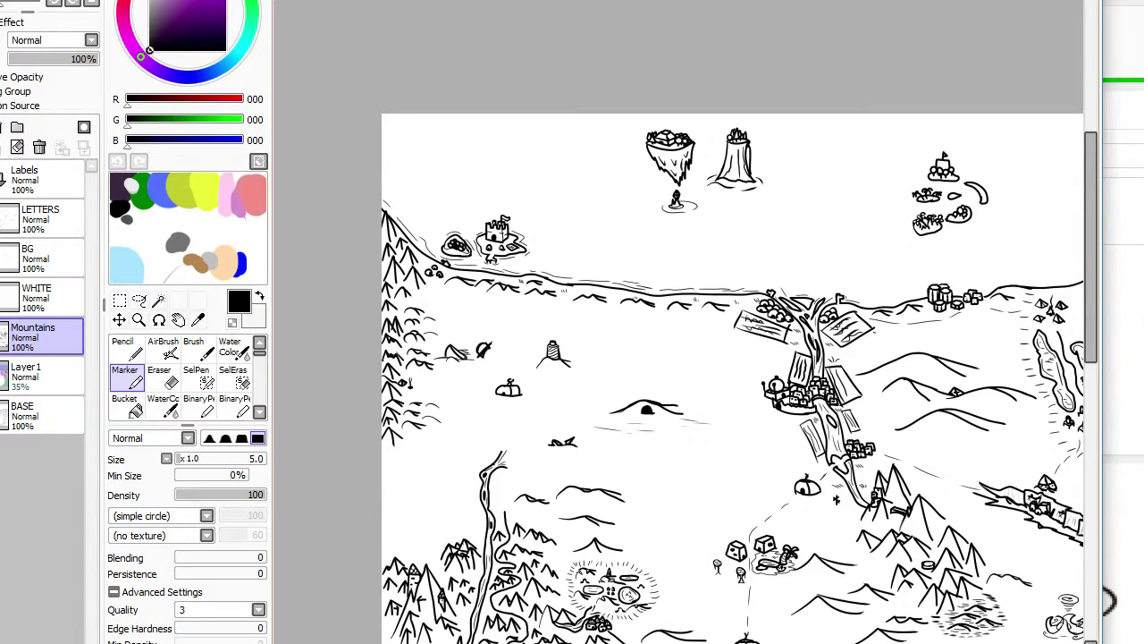
{"action": "scroll", "coordinate": [872, 328], "scroll_direction": "down", "scroll_amount": 5}
{"action": "scroll", "coordinate": [917, 353], "scroll_direction": "up", "scroll_amount": 5}
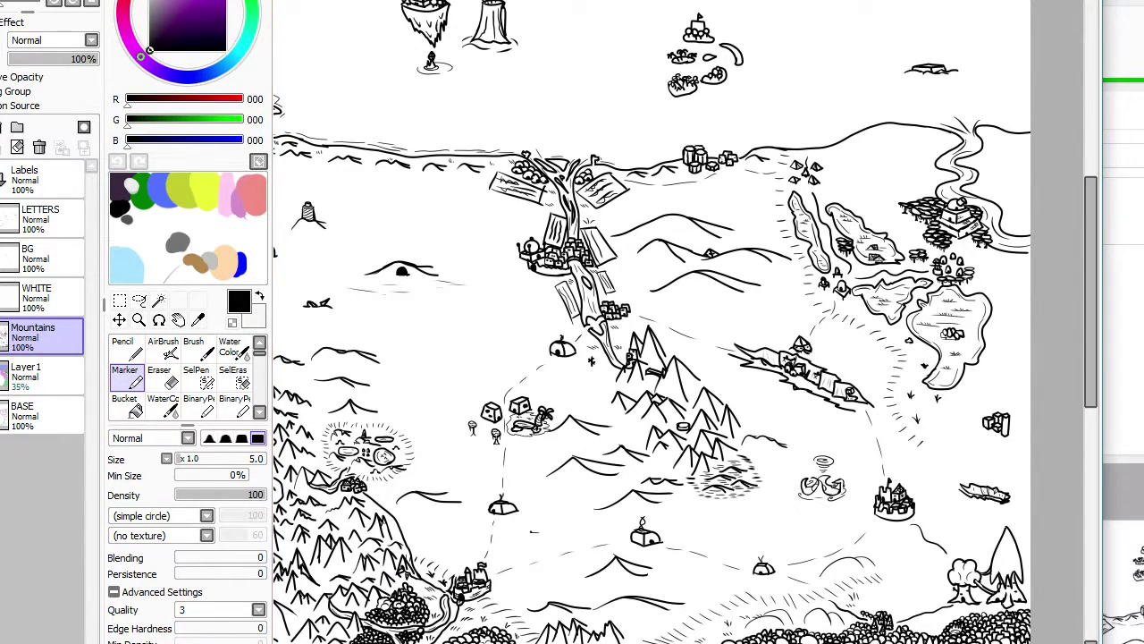
Step: Switch from the drawing to the Elder Scrolls Wiki browser page and the Open Broadcaster Software window
{"action": "key", "text": "alt+Tab"}
{"action": "key", "text": "alt+Tab"}
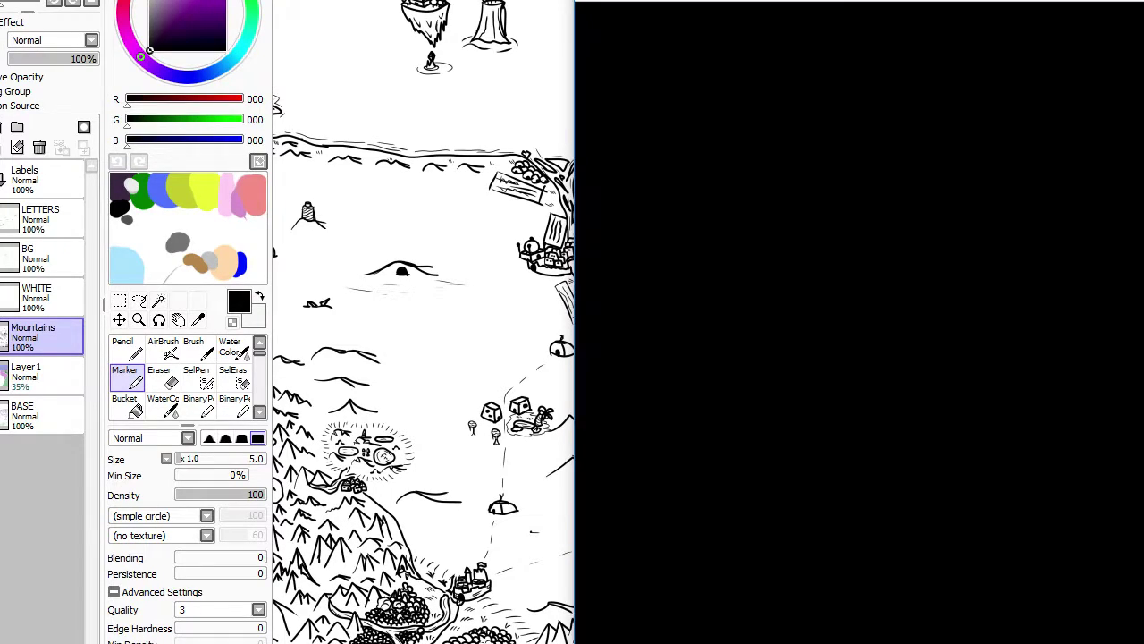
{"action": "key", "text": "alt+Tab"}
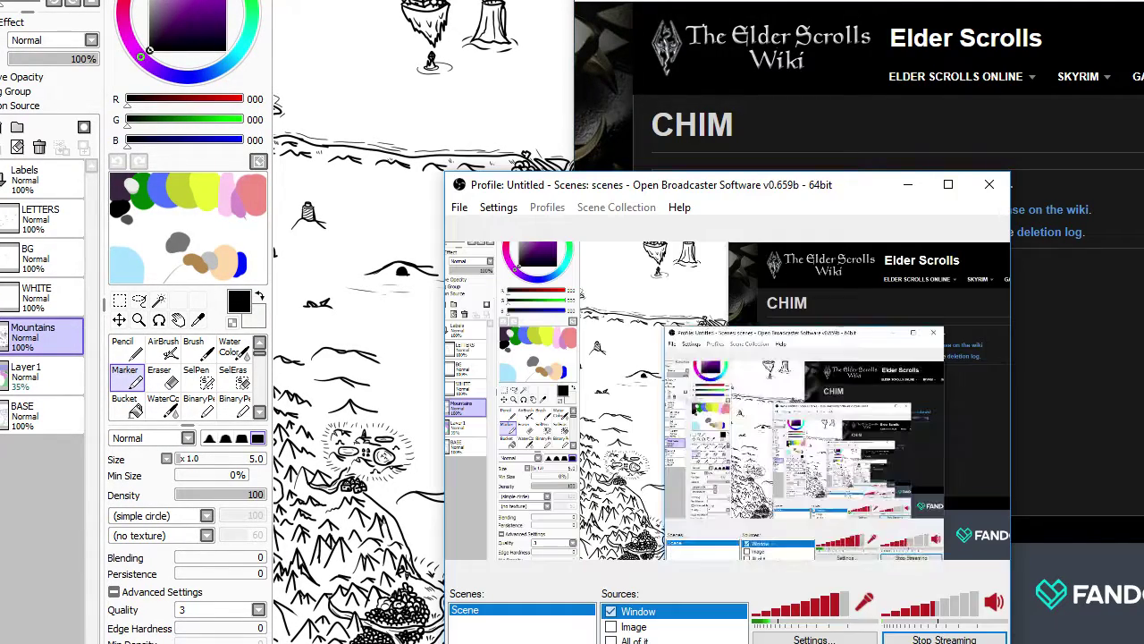
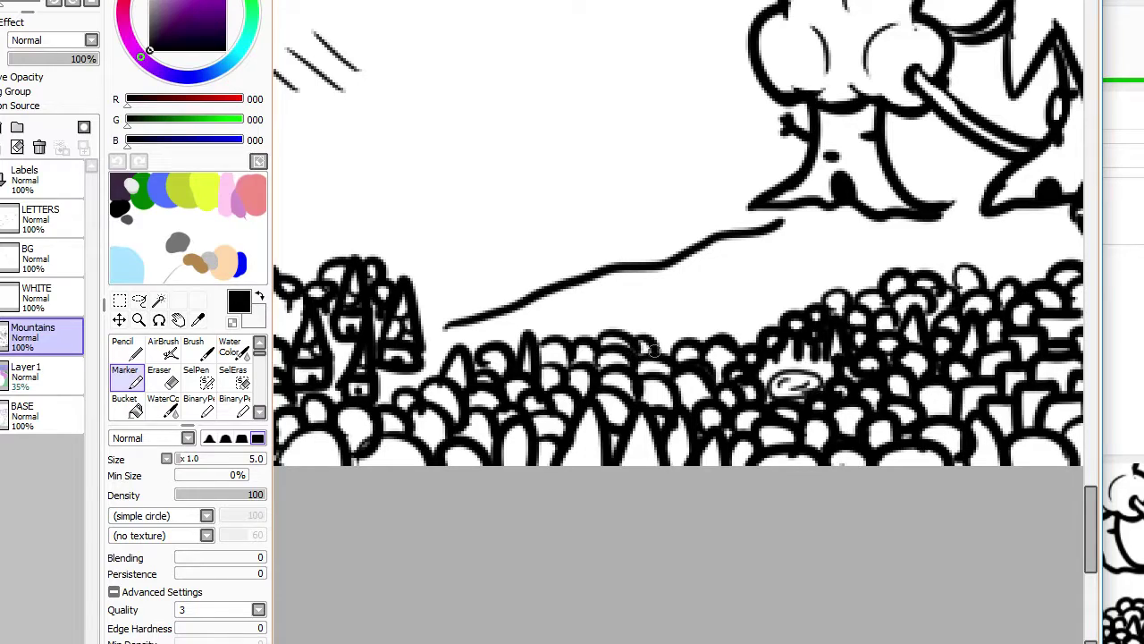
Step: Add a row of small rounded treetops along the forest's upper edge, just east of the cluster of tree houses
{"action": "mouse_move", "coordinate": [575, 340]}
{"action": "left_mouse_down"}
{"action": "mouse_move", "coordinate": [611, 343]}
{"action": "mouse_move", "coordinate": [583, 331]}
{"action": "mouse_move", "coordinate": [603, 342]}
{"action": "mouse_move", "coordinate": [572, 342]}
{"action": "left_mouse_up"}
{"action": "key", "text": "ctrl+z"}
{"action": "mouse_move", "coordinate": [499, 346]}
{"action": "left_mouse_down"}
{"action": "mouse_move", "coordinate": [540, 324]}
{"action": "mouse_move", "coordinate": [552, 334]}
{"action": "left_mouse_up"}
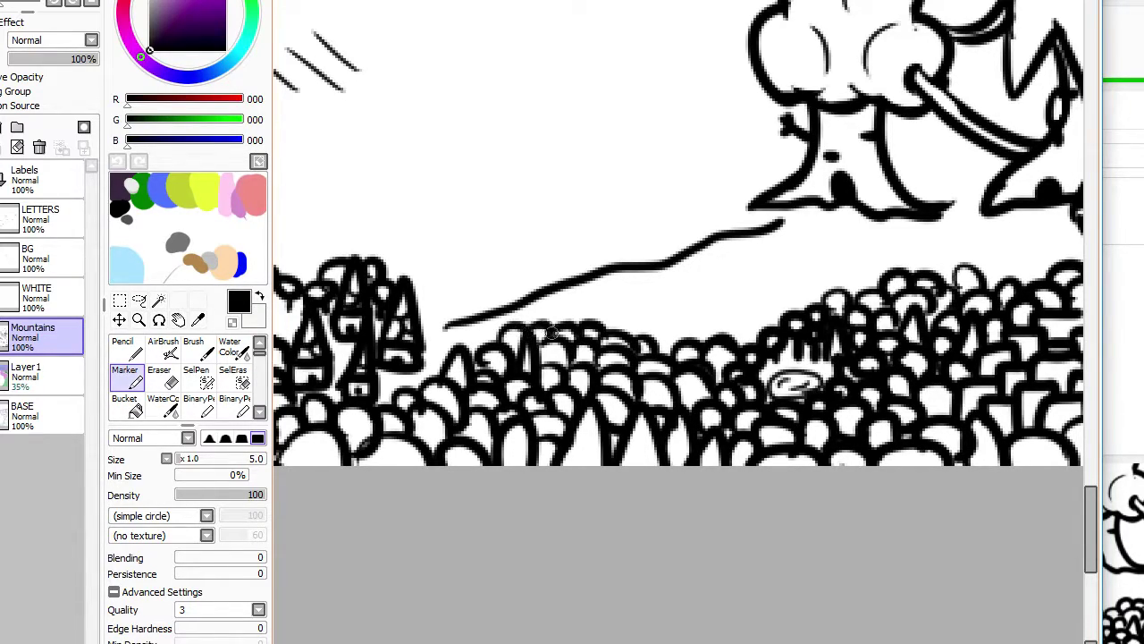
{"action": "left_click_drag", "start_coordinate": [426, 373], "coordinate": [489, 339]}
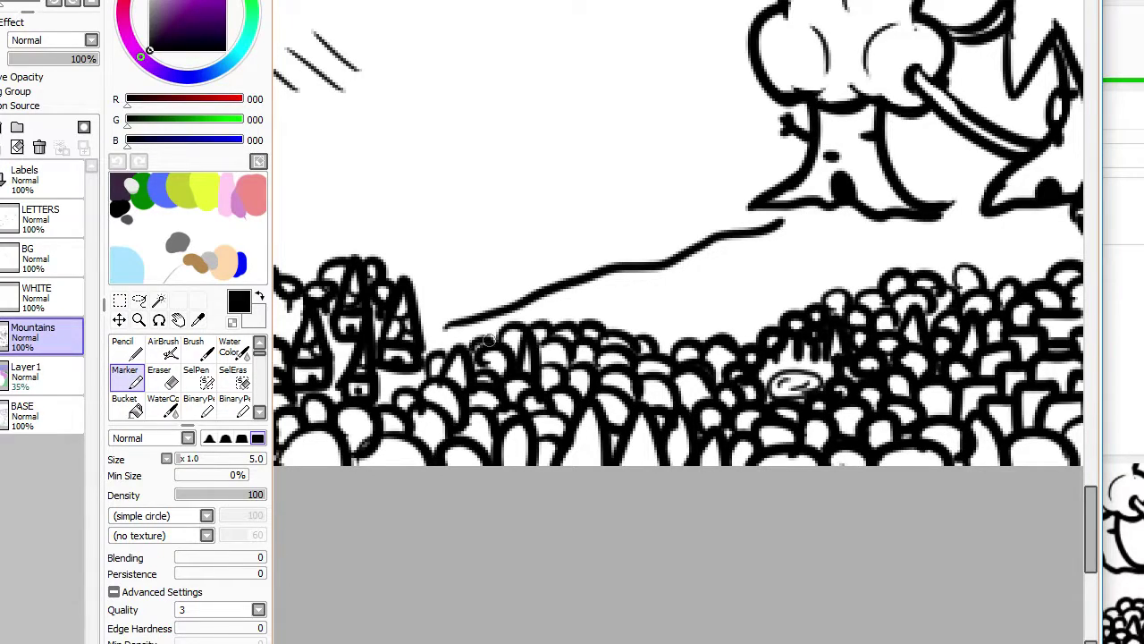
Step: Draw a line of small round, pointed and flat-topped trees above the sloping line leading to the big round-canopied tree
{"action": "mouse_move", "coordinate": [435, 301]}
{"action": "left_mouse_down"}
{"action": "mouse_move", "coordinate": [427, 284]}
{"action": "mouse_move", "coordinate": [440, 295]}
{"action": "mouse_move", "coordinate": [463, 285]}
{"action": "mouse_move", "coordinate": [461, 306]}
{"action": "mouse_move", "coordinate": [537, 271]}
{"action": "mouse_move", "coordinate": [477, 293]}
{"action": "left_mouse_up"}
{"action": "scroll", "coordinate": [478, 295], "scroll_direction": "down", "scroll_amount": 4}
{"action": "scroll", "coordinate": [514, 285], "scroll_direction": "up", "scroll_amount": 6}
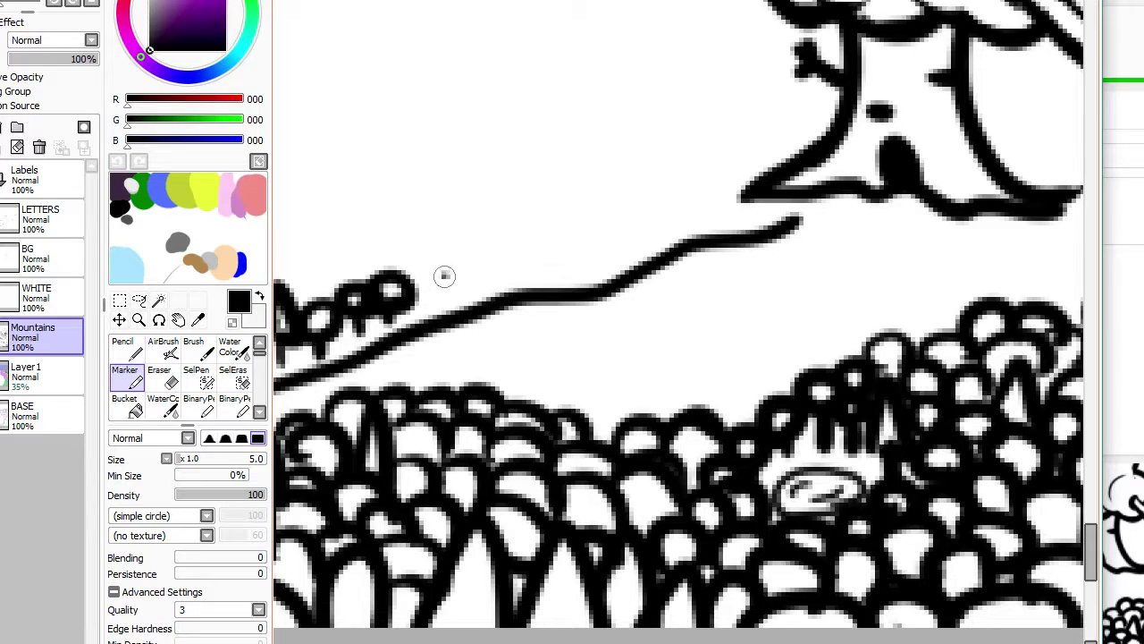
{"action": "left_click_drag", "start_coordinate": [444, 276], "coordinate": [447, 268]}
{"action": "mouse_move", "coordinate": [544, 238]}
{"action": "left_mouse_down"}
{"action": "mouse_move", "coordinate": [534, 268]}
{"action": "mouse_move", "coordinate": [478, 229]}
{"action": "mouse_move", "coordinate": [487, 268]}
{"action": "left_mouse_up"}
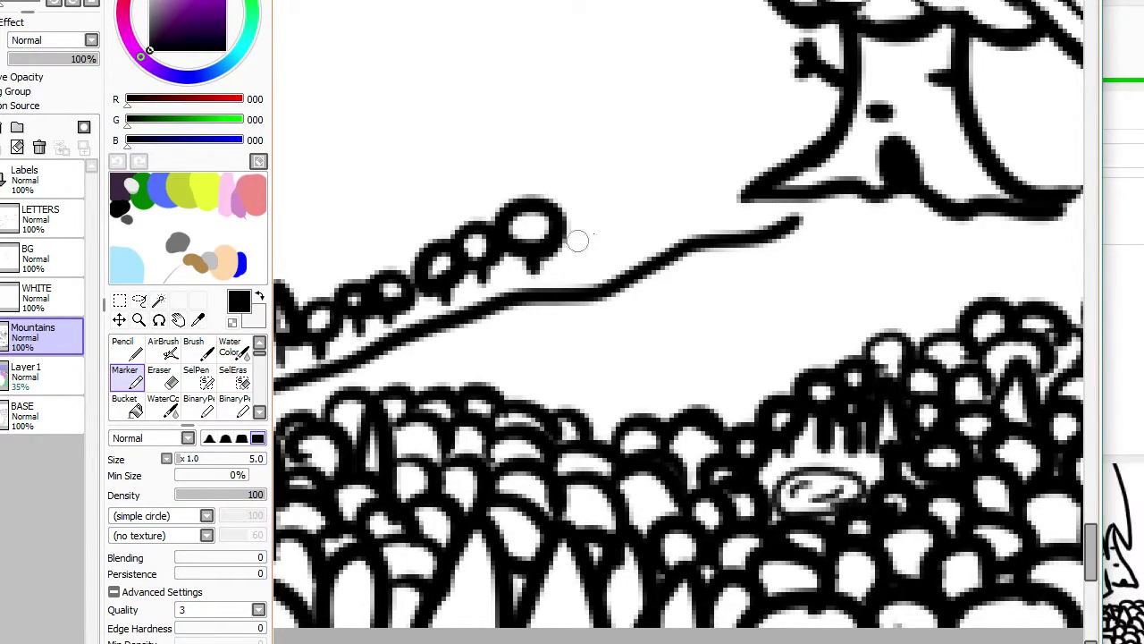
{"action": "mouse_move", "coordinate": [577, 241]}
{"action": "left_mouse_down"}
{"action": "mouse_move", "coordinate": [586, 219]}
{"action": "mouse_move", "coordinate": [596, 234]}
{"action": "mouse_move", "coordinate": [575, 236]}
{"action": "mouse_move", "coordinate": [589, 267]}
{"action": "left_mouse_up"}
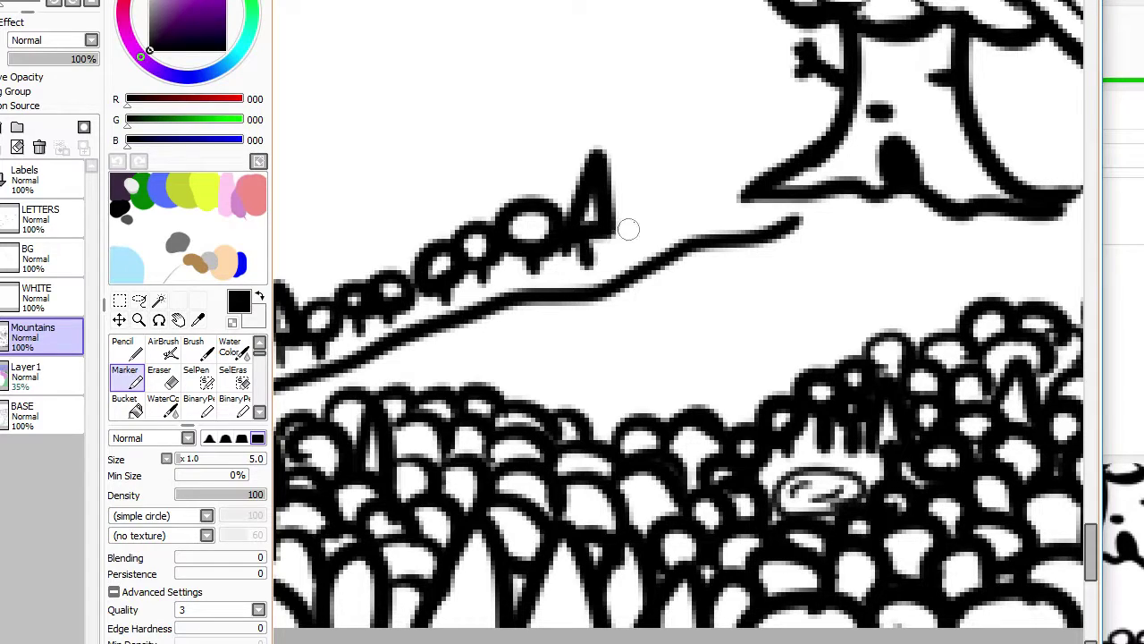
{"action": "mouse_move", "coordinate": [658, 200]}
{"action": "left_mouse_down"}
{"action": "mouse_move", "coordinate": [624, 181]}
{"action": "mouse_move", "coordinate": [702, 186]}
{"action": "mouse_move", "coordinate": [650, 206]}
{"action": "mouse_move", "coordinate": [655, 231]}
{"action": "mouse_move", "coordinate": [616, 208]}
{"action": "mouse_move", "coordinate": [647, 210]}
{"action": "left_mouse_up"}
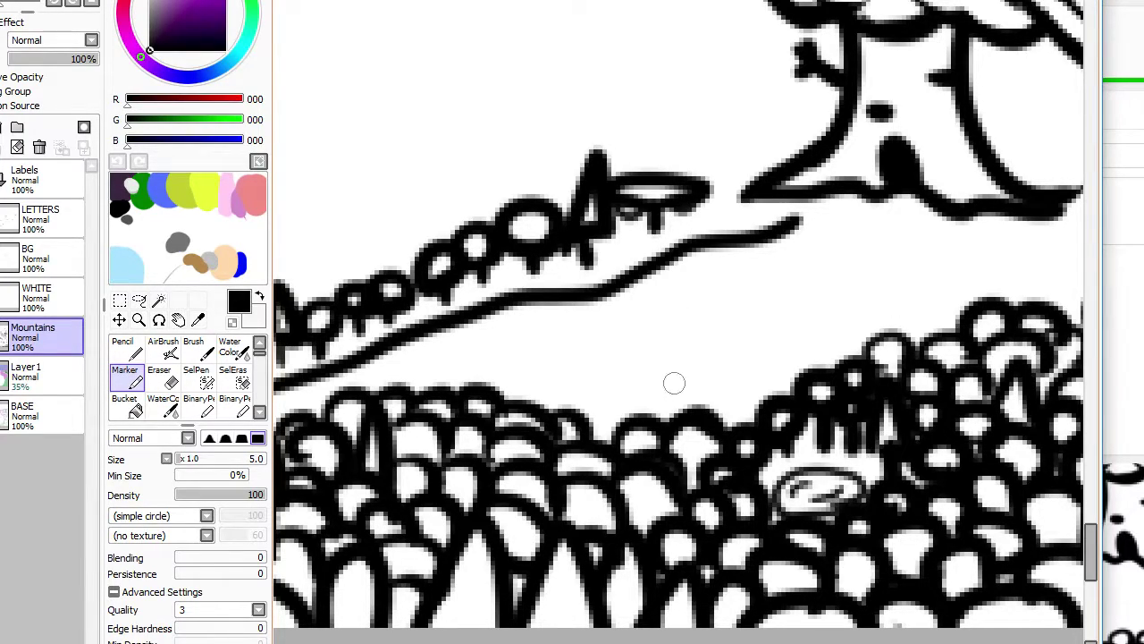
Step: Extend the forest upward below the sloping line with rounded and flat treetops, from the west up to the pond clearing
{"action": "mouse_move", "coordinate": [659, 402]}
{"action": "left_mouse_down"}
{"action": "mouse_move", "coordinate": [730, 401]}
{"action": "mouse_move", "coordinate": [762, 418]}
{"action": "left_mouse_up"}
{"action": "mouse_move", "coordinate": [608, 431]}
{"action": "left_mouse_down"}
{"action": "mouse_move", "coordinate": [594, 392]}
{"action": "mouse_move", "coordinate": [632, 435]}
{"action": "mouse_move", "coordinate": [614, 378]}
{"action": "mouse_move", "coordinate": [628, 422]}
{"action": "mouse_move", "coordinate": [526, 387]}
{"action": "left_mouse_up"}
{"action": "key", "text": "ctrl+z"}
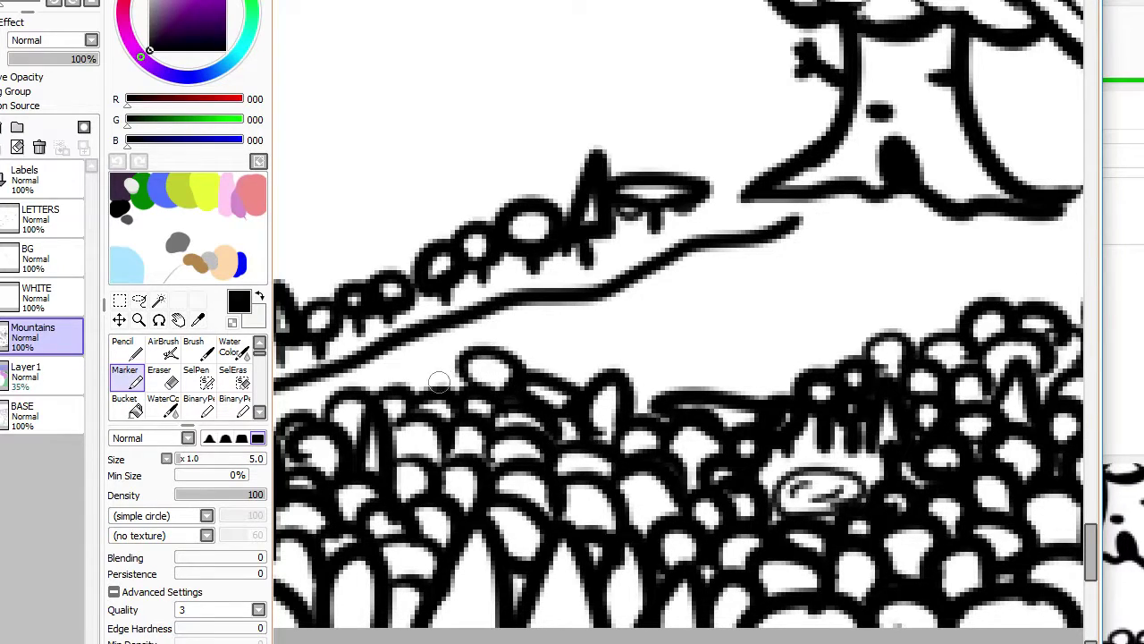
{"action": "mouse_move", "coordinate": [438, 383]}
{"action": "left_mouse_down"}
{"action": "mouse_move", "coordinate": [488, 360]}
{"action": "mouse_move", "coordinate": [504, 344]}
{"action": "mouse_move", "coordinate": [537, 382]}
{"action": "mouse_move", "coordinate": [582, 338]}
{"action": "mouse_move", "coordinate": [597, 361]}
{"action": "mouse_move", "coordinate": [609, 337]}
{"action": "mouse_move", "coordinate": [623, 361]}
{"action": "mouse_move", "coordinate": [697, 379]}
{"action": "mouse_move", "coordinate": [674, 399]}
{"action": "mouse_move", "coordinate": [694, 363]}
{"action": "mouse_move", "coordinate": [689, 398]}
{"action": "mouse_move", "coordinate": [699, 370]}
{"action": "mouse_move", "coordinate": [661, 363]}
{"action": "mouse_move", "coordinate": [675, 329]}
{"action": "mouse_move", "coordinate": [692, 359]}
{"action": "mouse_move", "coordinate": [786, 361]}
{"action": "mouse_move", "coordinate": [773, 387]}
{"action": "mouse_move", "coordinate": [777, 376]}
{"action": "mouse_move", "coordinate": [747, 392]}
{"action": "mouse_move", "coordinate": [796, 383]}
{"action": "left_mouse_up"}
{"action": "mouse_move", "coordinate": [743, 346]}
{"action": "left_mouse_down"}
{"action": "mouse_move", "coordinate": [772, 340]}
{"action": "mouse_move", "coordinate": [817, 355]}
{"action": "mouse_move", "coordinate": [740, 348]}
{"action": "mouse_move", "coordinate": [708, 325]}
{"action": "mouse_move", "coordinate": [814, 327]}
{"action": "mouse_move", "coordinate": [719, 344]}
{"action": "left_mouse_up"}
{"action": "key", "text": "ctrl+z"}
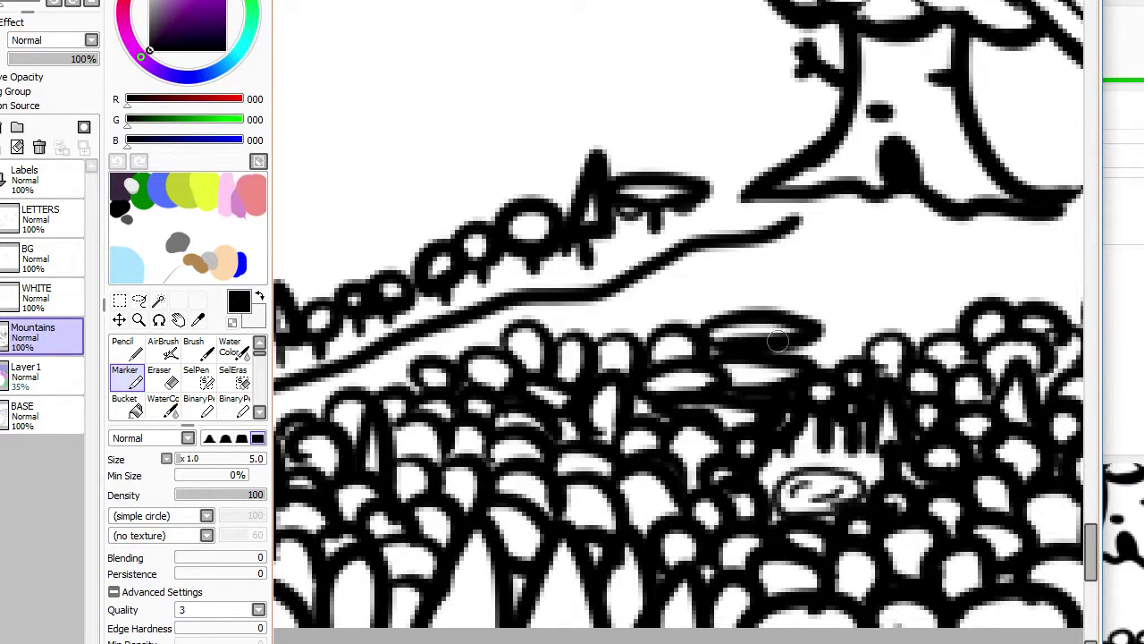
{"action": "mouse_move", "coordinate": [818, 335]}
{"action": "left_mouse_down"}
{"action": "mouse_move", "coordinate": [868, 348]}
{"action": "mouse_move", "coordinate": [818, 355]}
{"action": "left_mouse_up"}
Step: Add rounded treetops above the pond clearing and along the forest edge below the big round-canopied tree
{"action": "scroll", "coordinate": [823, 352], "scroll_direction": "down", "scroll_amount": 4}
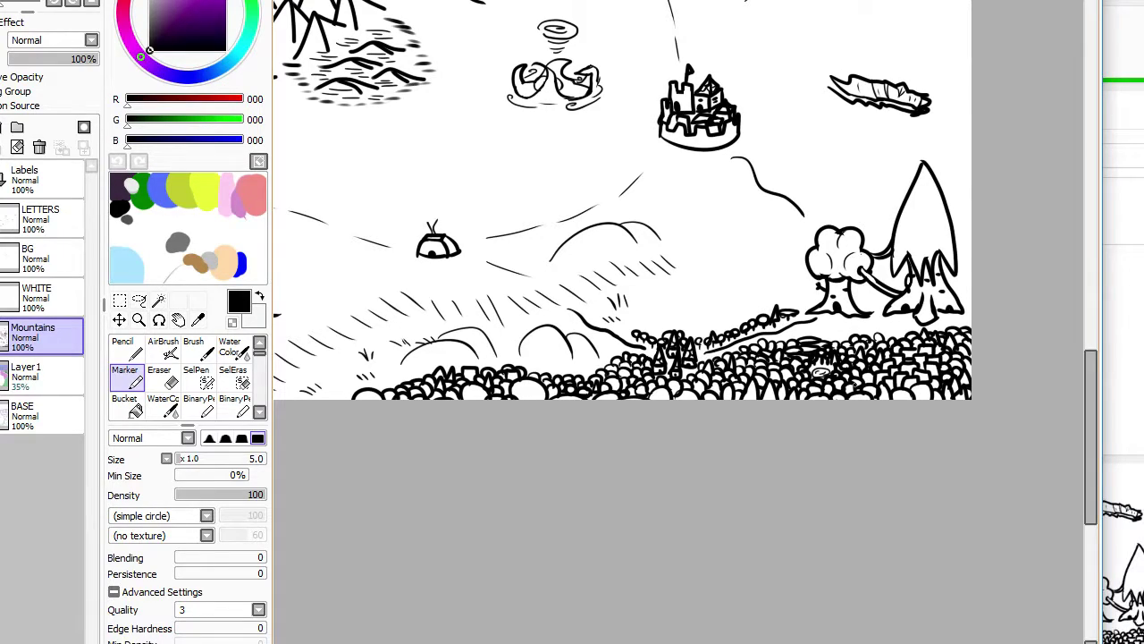
{"action": "scroll", "coordinate": [820, 279], "scroll_direction": "up", "scroll_amount": 4}
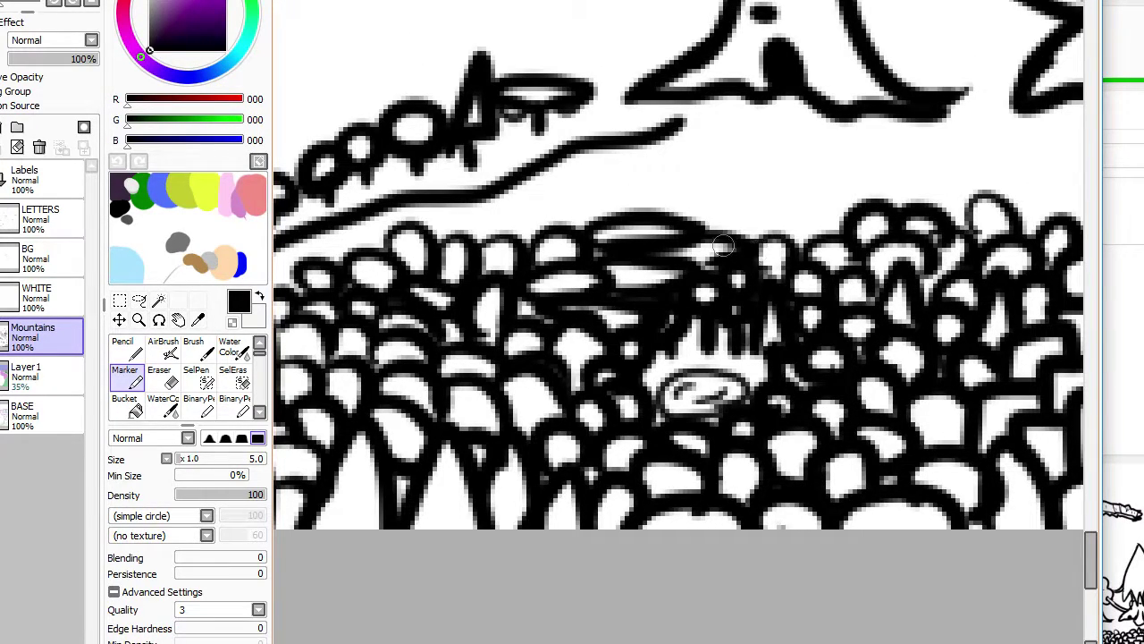
{"action": "mouse_move", "coordinate": [672, 219]}
{"action": "left_mouse_down"}
{"action": "mouse_move", "coordinate": [681, 201]}
{"action": "mouse_move", "coordinate": [789, 238]}
{"action": "mouse_move", "coordinate": [842, 222]}
{"action": "left_mouse_up"}
{"action": "scroll", "coordinate": [830, 213], "scroll_direction": "down", "scroll_amount": 4}
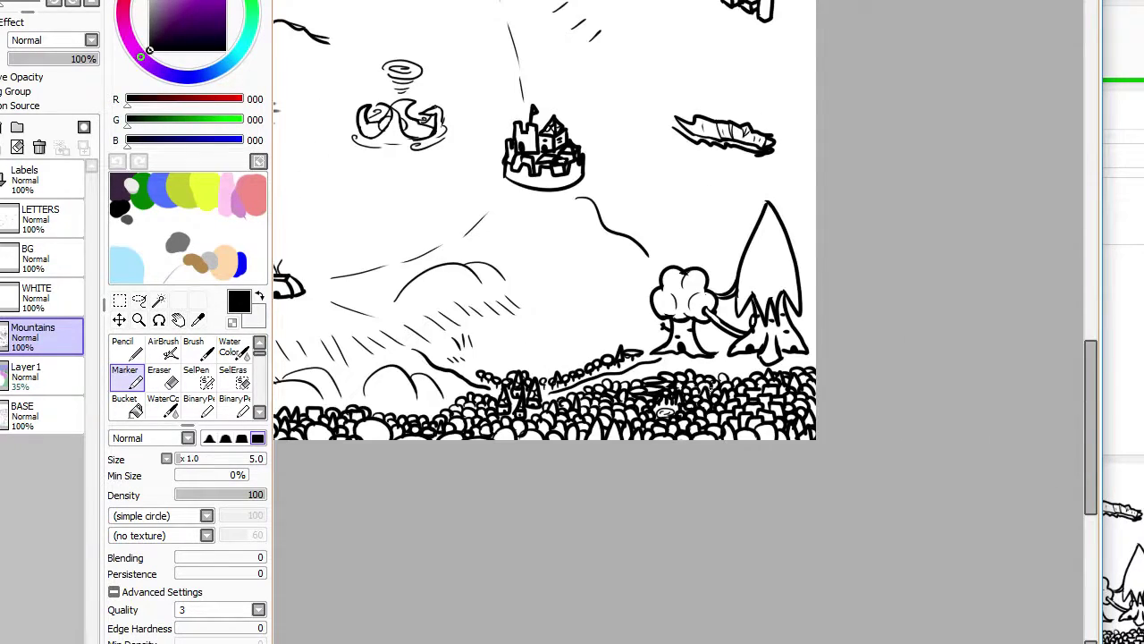
{"action": "scroll", "coordinate": [745, 350], "scroll_direction": "up", "scroll_amount": 4}
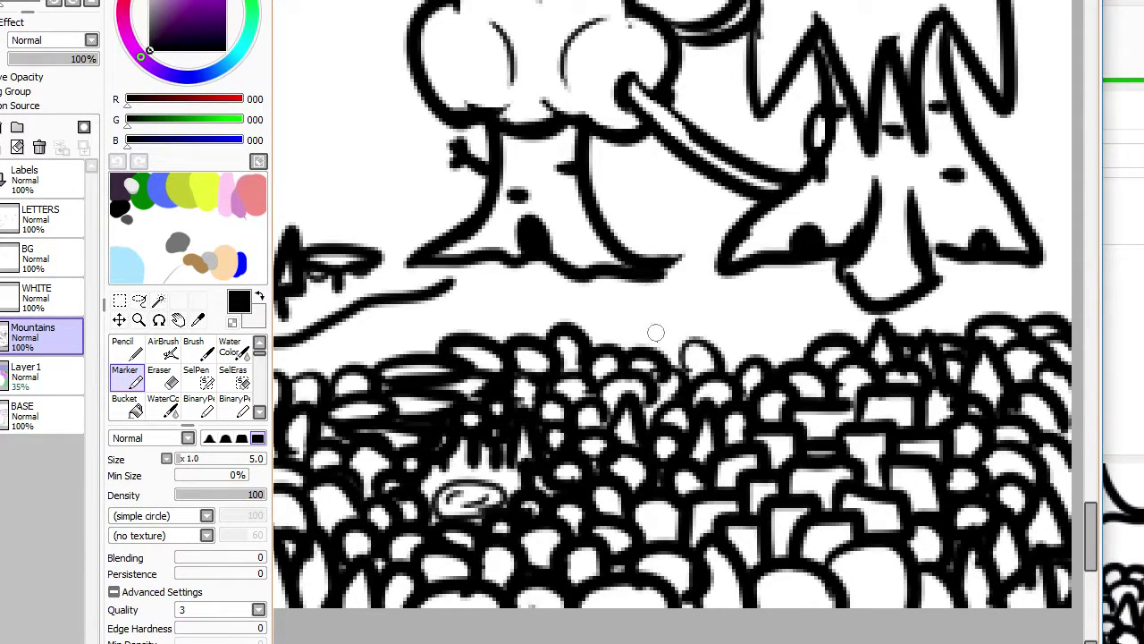
{"action": "mouse_move", "coordinate": [638, 356]}
{"action": "left_mouse_down"}
{"action": "mouse_move", "coordinate": [677, 323]}
{"action": "mouse_move", "coordinate": [691, 356]}
{"action": "left_mouse_up"}
{"action": "mouse_move", "coordinate": [582, 354]}
{"action": "left_mouse_down"}
{"action": "mouse_move", "coordinate": [635, 352]}
{"action": "mouse_move", "coordinate": [664, 317]}
{"action": "mouse_move", "coordinate": [711, 331]}
{"action": "mouse_move", "coordinate": [703, 347]}
{"action": "mouse_move", "coordinate": [742, 368]}
{"action": "left_mouse_up"}
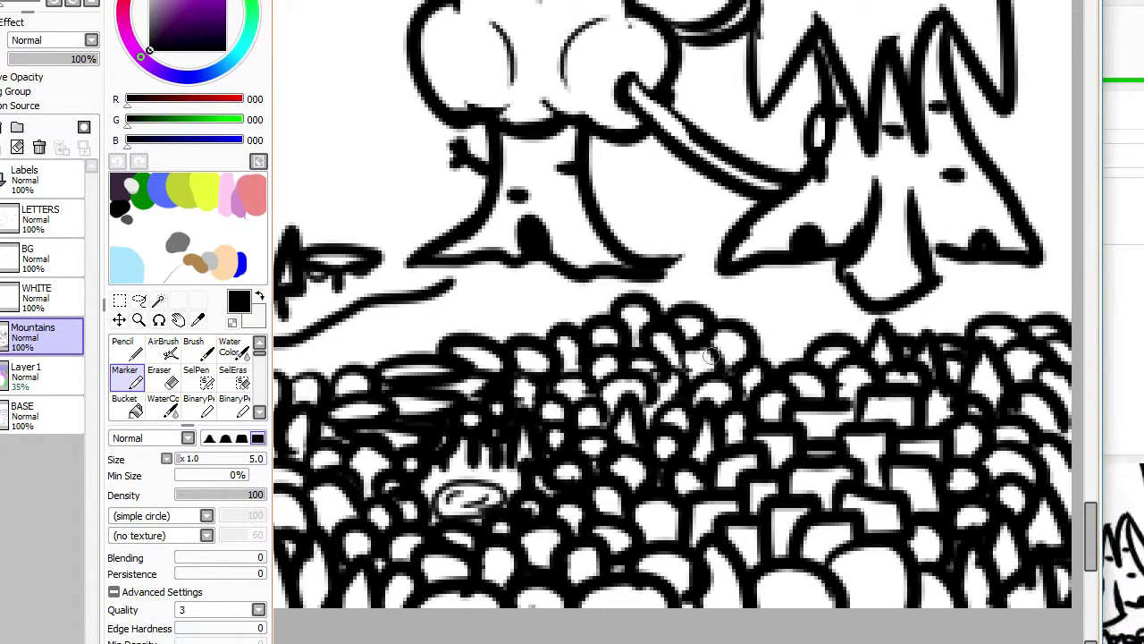
Step: Fill the gap between the end of the sloping line and the forest with more round treetops above the flat-topped trees
{"action": "scroll", "coordinate": [703, 356], "scroll_direction": "up", "scroll_amount": 1}
{"action": "scroll", "coordinate": [703, 356], "scroll_direction": "down", "scroll_amount": 5}
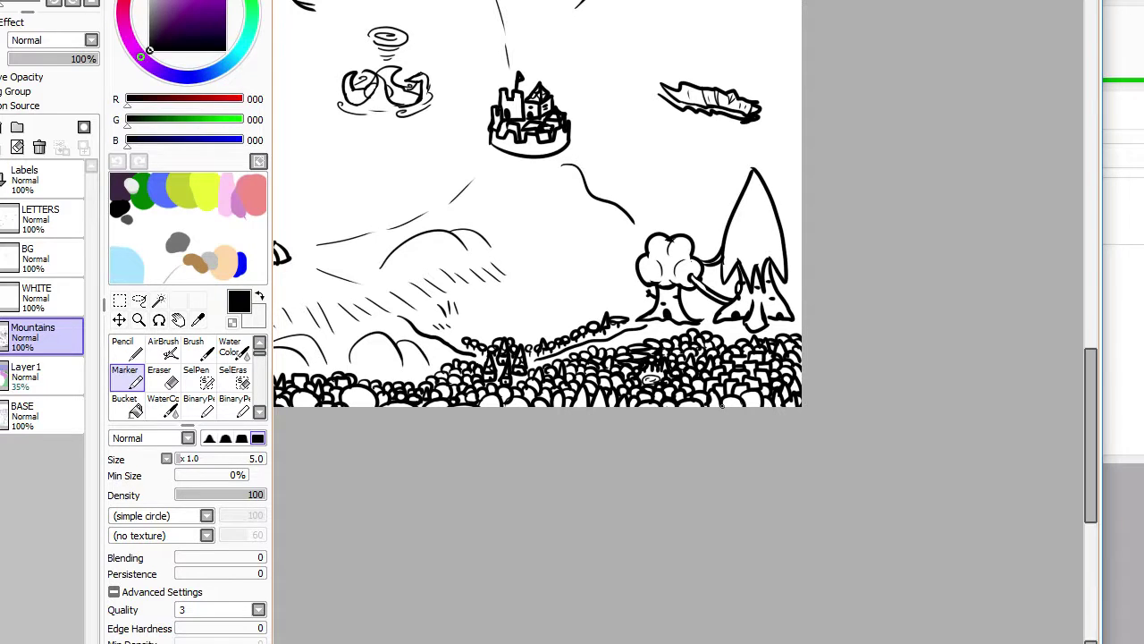
{"action": "scroll", "coordinate": [722, 405], "scroll_direction": "down", "scroll_amount": 3}
{"action": "scroll", "coordinate": [492, 365], "scroll_direction": "up", "scroll_amount": 4}
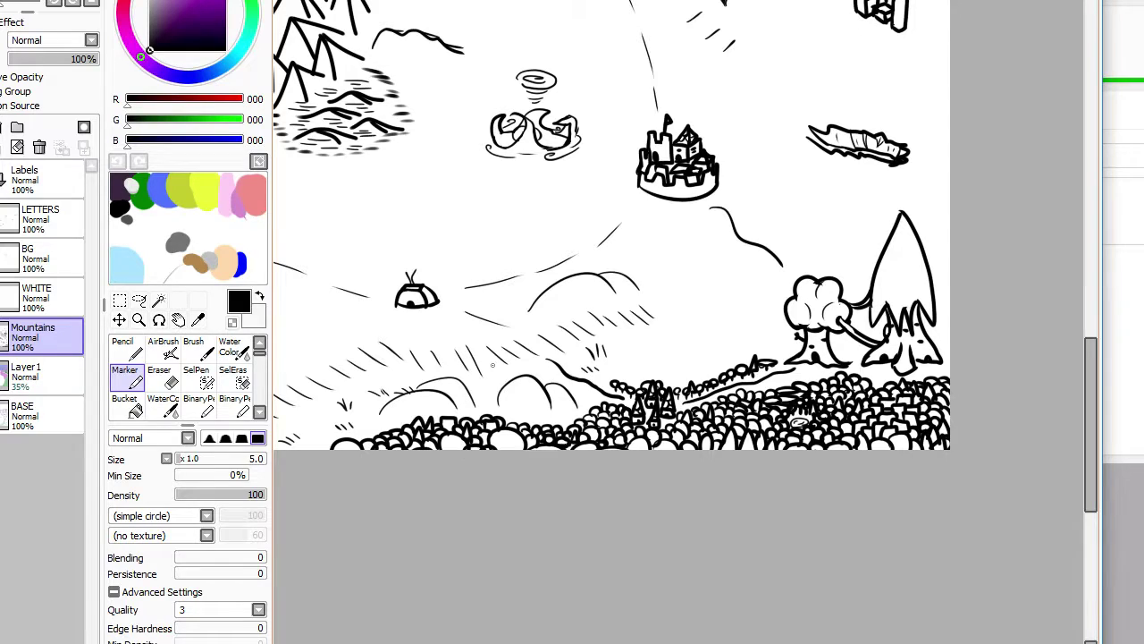
{"action": "scroll", "coordinate": [604, 303], "scroll_direction": "up", "scroll_amount": 2}
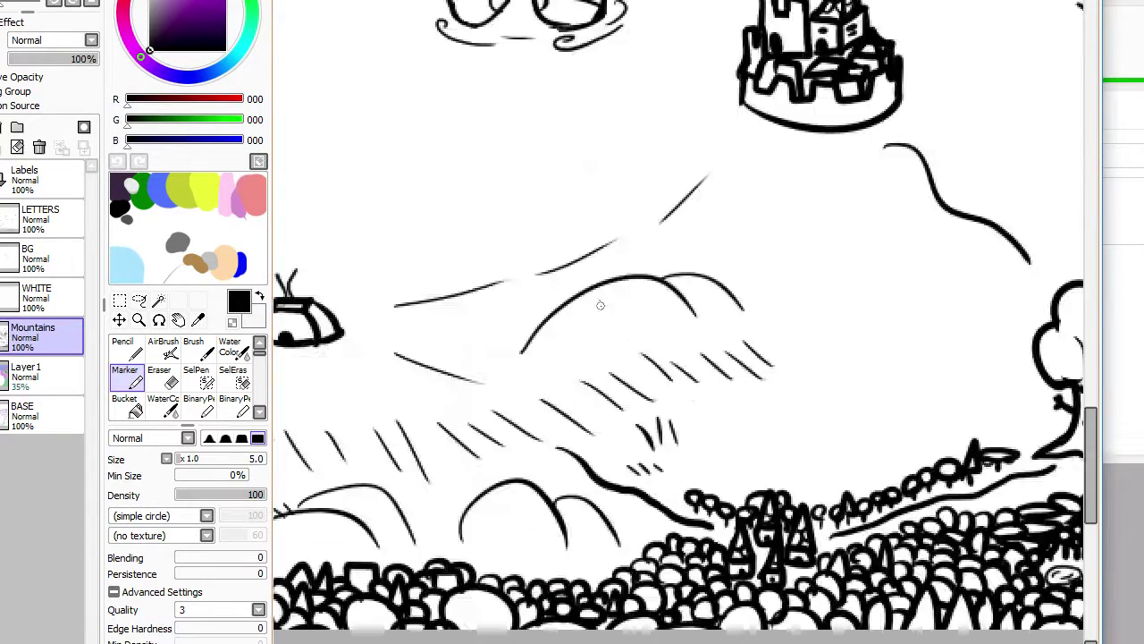
{"action": "scroll", "coordinate": [606, 304], "scroll_direction": "down", "scroll_amount": 1}
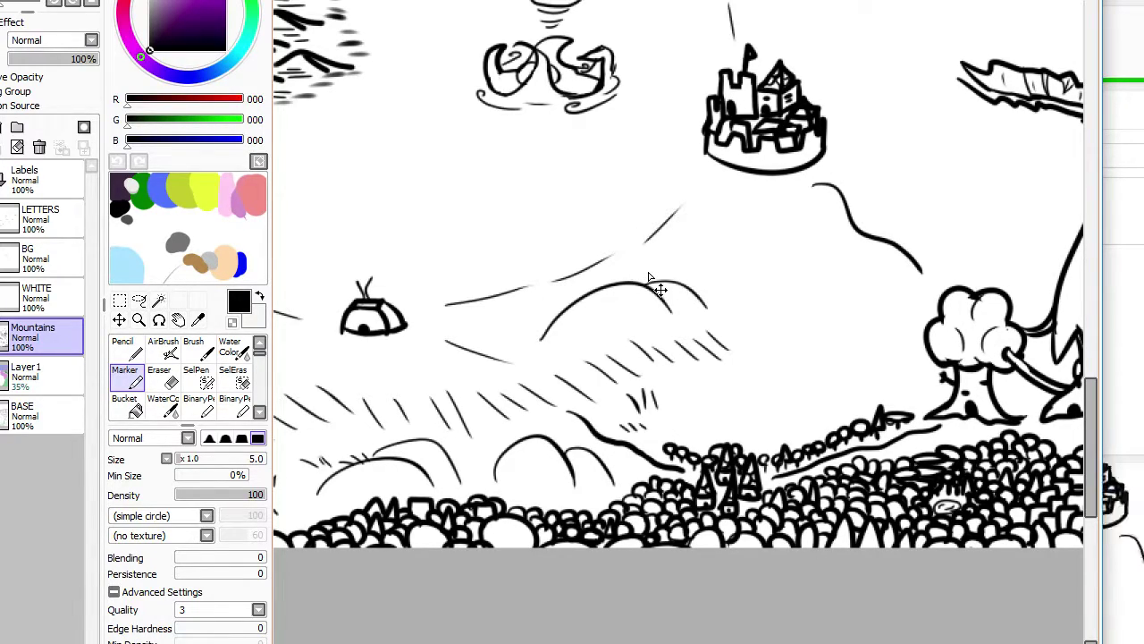
{"action": "scroll", "coordinate": [647, 268], "scroll_direction": "down", "scroll_amount": 3}
{"action": "scroll", "coordinate": [704, 295], "scroll_direction": "up", "scroll_amount": 3}
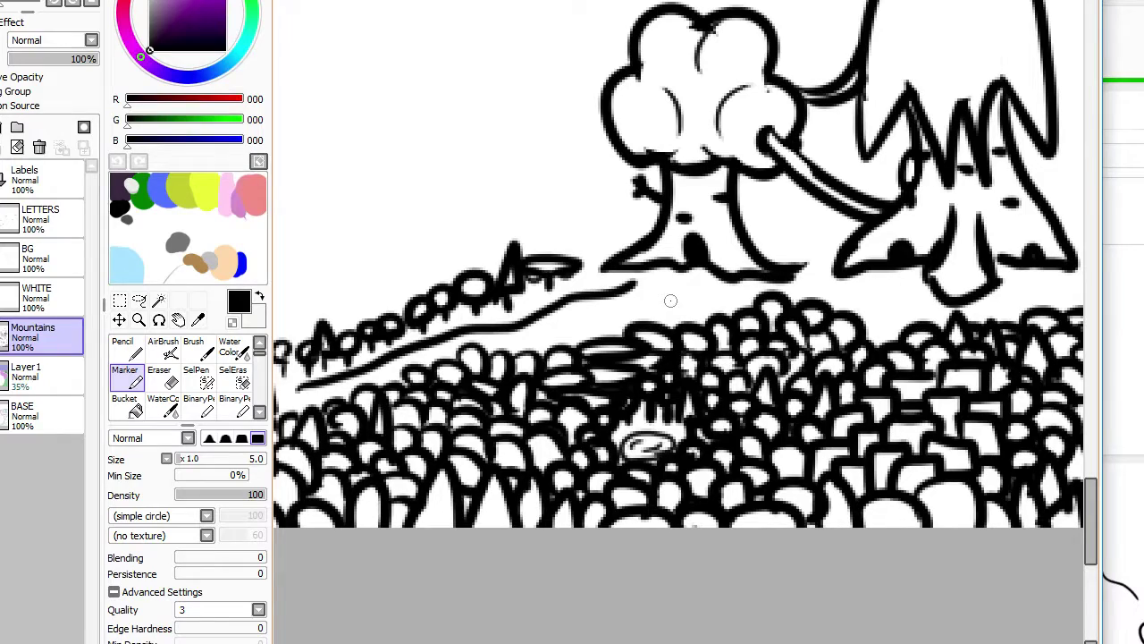
{"action": "mouse_move", "coordinate": [581, 349]}
{"action": "left_mouse_down"}
{"action": "mouse_move", "coordinate": [620, 329]}
{"action": "mouse_move", "coordinate": [601, 318]}
{"action": "mouse_move", "coordinate": [624, 328]}
{"action": "mouse_move", "coordinate": [636, 303]}
{"action": "mouse_move", "coordinate": [670, 327]}
{"action": "mouse_move", "coordinate": [716, 317]}
{"action": "mouse_move", "coordinate": [725, 305]}
{"action": "mouse_move", "coordinate": [698, 308]}
{"action": "left_mouse_up"}
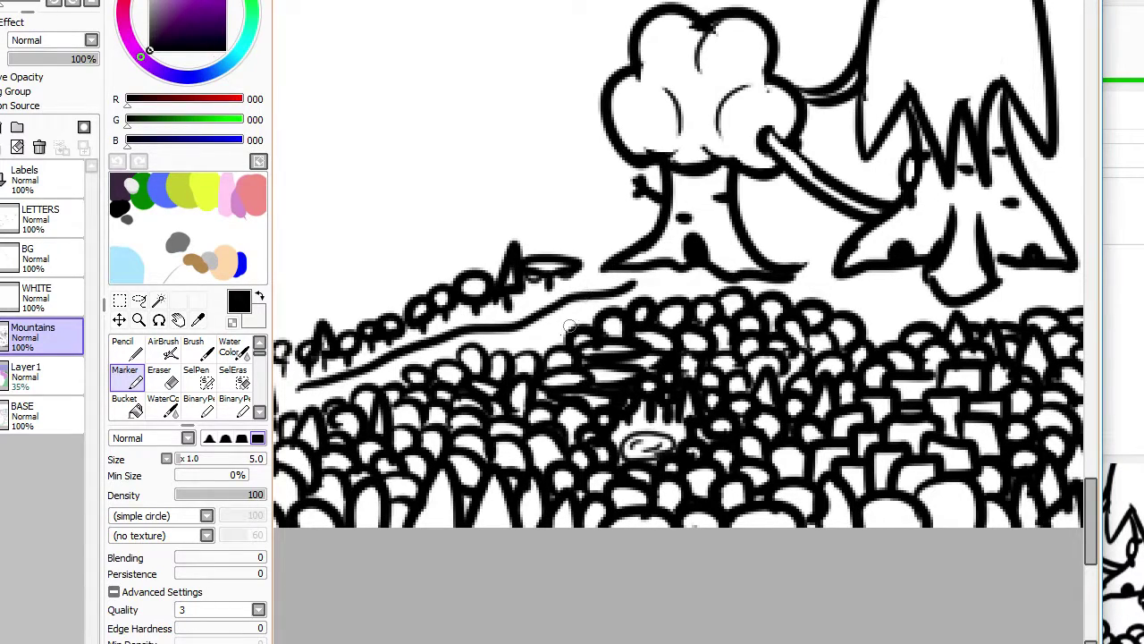
{"action": "left_click_drag", "start_coordinate": [527, 352], "coordinate": [557, 346]}
Step: Draw round treetops in the dip of the forest edge just below the gap between the two giant trees
{"action": "scroll", "coordinate": [561, 353], "scroll_direction": "down", "scroll_amount": 2}
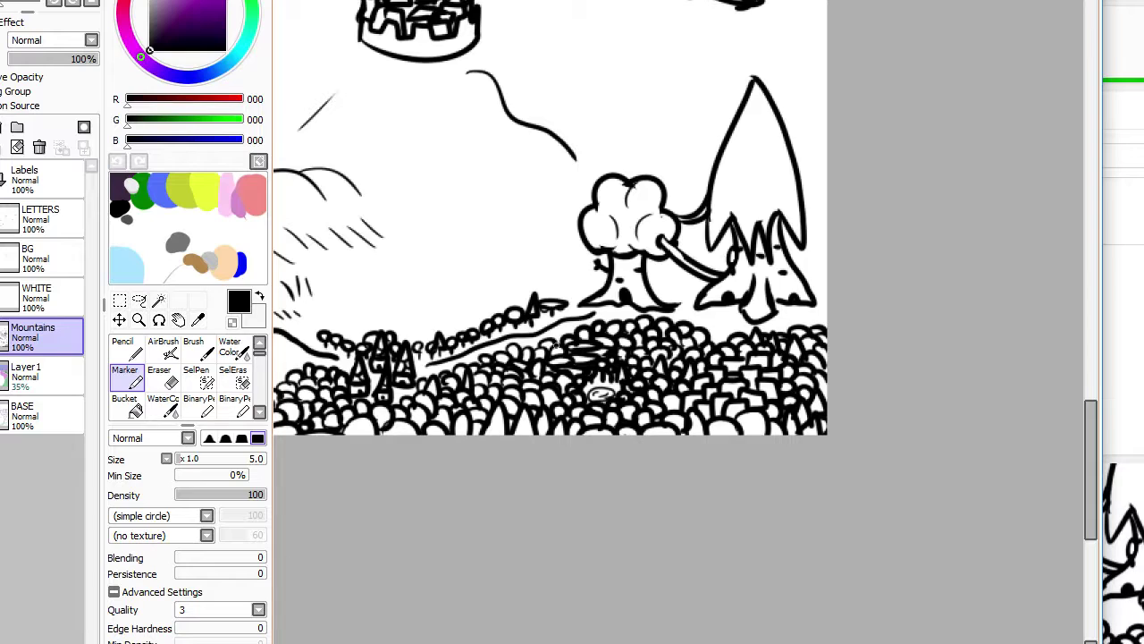
{"action": "scroll", "coordinate": [649, 406], "scroll_direction": "down", "scroll_amount": 1}
{"action": "scroll", "coordinate": [685, 413], "scroll_direction": "up", "scroll_amount": 1}
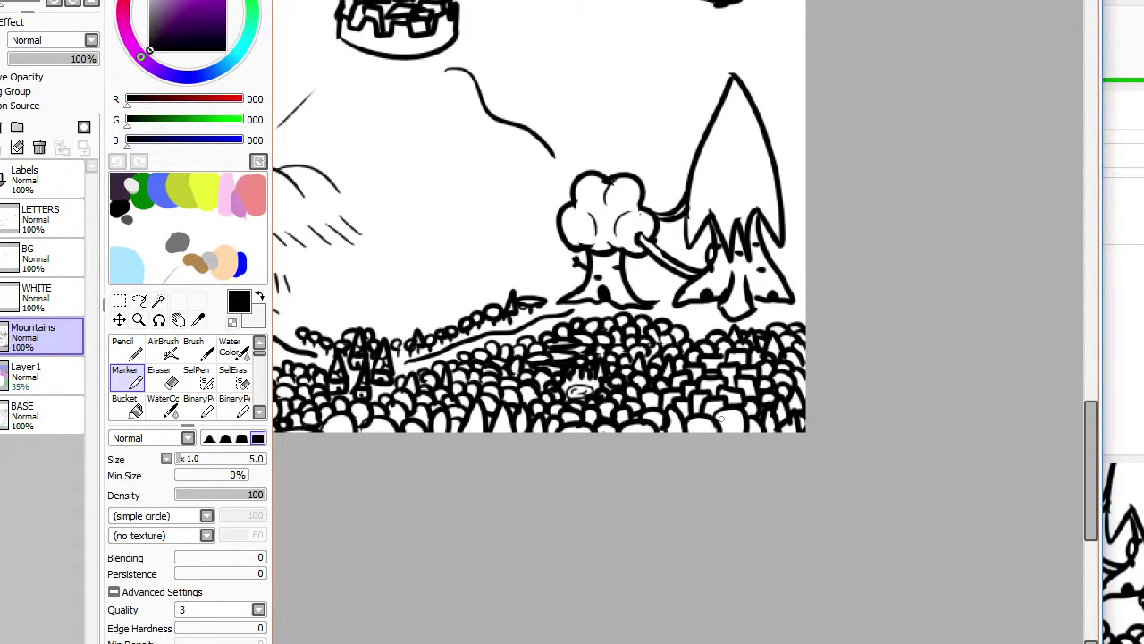
{"action": "scroll", "coordinate": [718, 418], "scroll_direction": "down", "scroll_amount": 2}
{"action": "scroll", "coordinate": [763, 423], "scroll_direction": "down", "scroll_amount": 1}
{"action": "scroll", "coordinate": [763, 423], "scroll_direction": "up", "scroll_amount": 3}
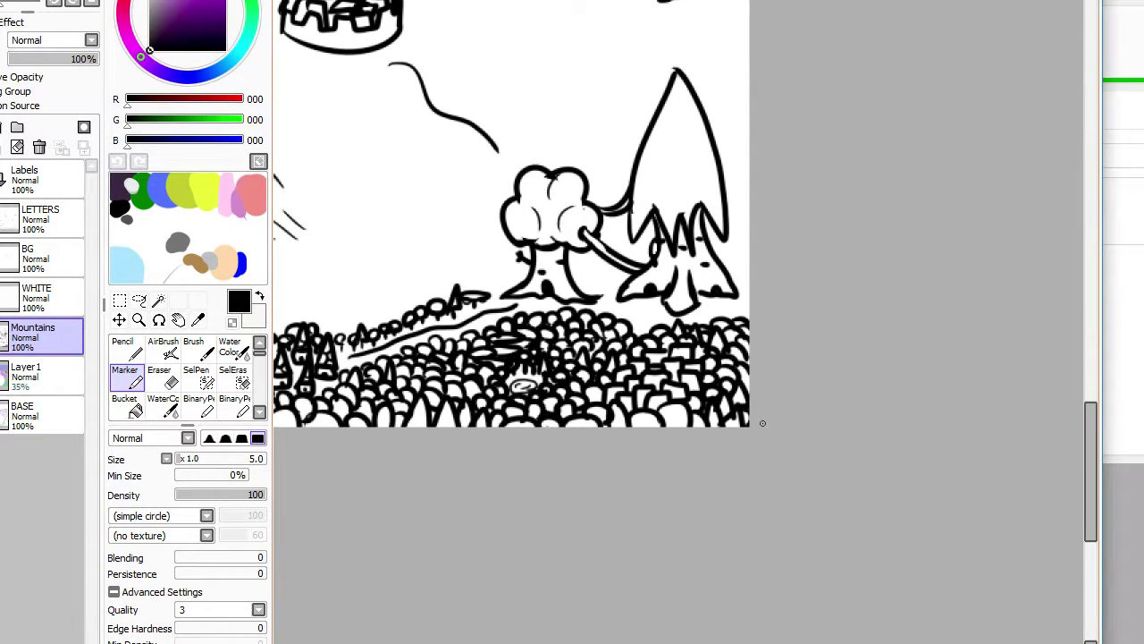
{"action": "scroll", "coordinate": [763, 423], "scroll_direction": "down", "scroll_amount": 1}
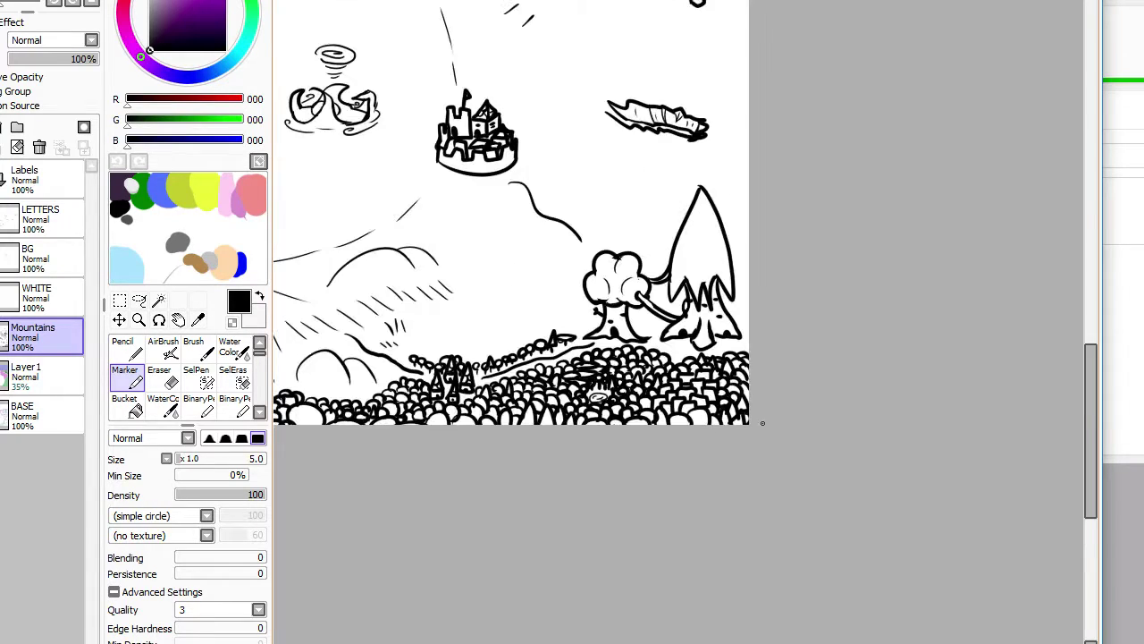
{"action": "scroll", "coordinate": [625, 330], "scroll_direction": "up", "scroll_amount": 4}
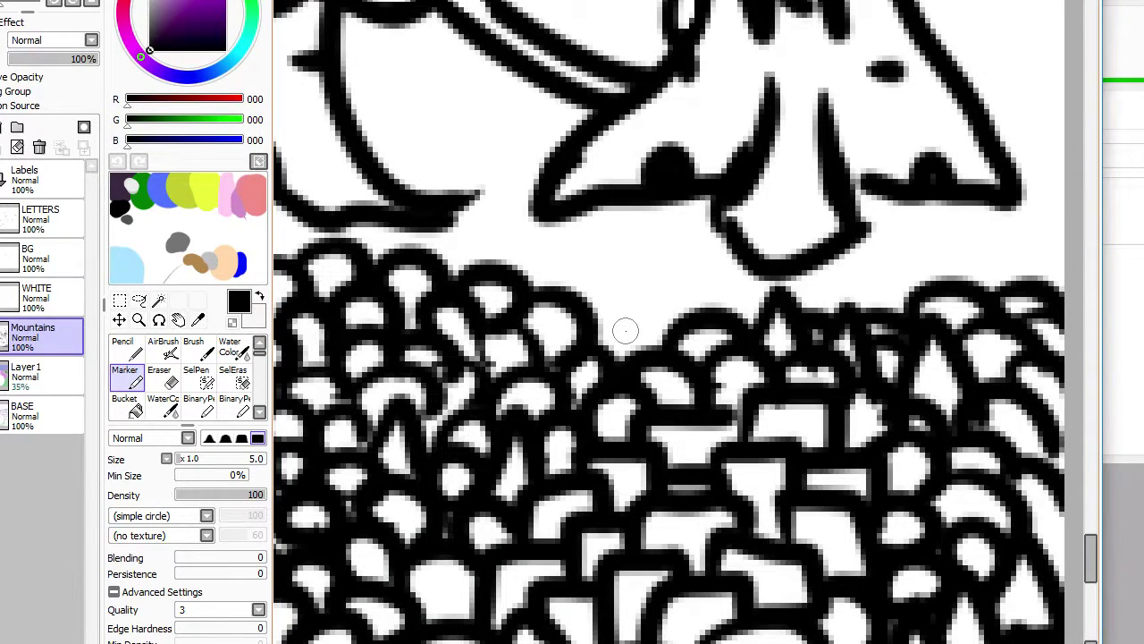
{"action": "left_click_drag", "start_coordinate": [588, 323], "coordinate": [638, 350]}
{"action": "left_click_drag", "start_coordinate": [549, 284], "coordinate": [669, 299]}
Step: Draw small round bushes beside the root openings at the bases of the two giant trees
{"action": "mouse_move", "coordinate": [572, 205]}
{"action": "left_mouse_down"}
{"action": "mouse_move", "coordinate": [577, 179]}
{"action": "mouse_move", "coordinate": [623, 167]}
{"action": "mouse_move", "coordinate": [593, 209]}
{"action": "mouse_move", "coordinate": [608, 200]}
{"action": "left_mouse_up"}
{"action": "key", "text": "e"}
{"action": "key", "text": "n"}
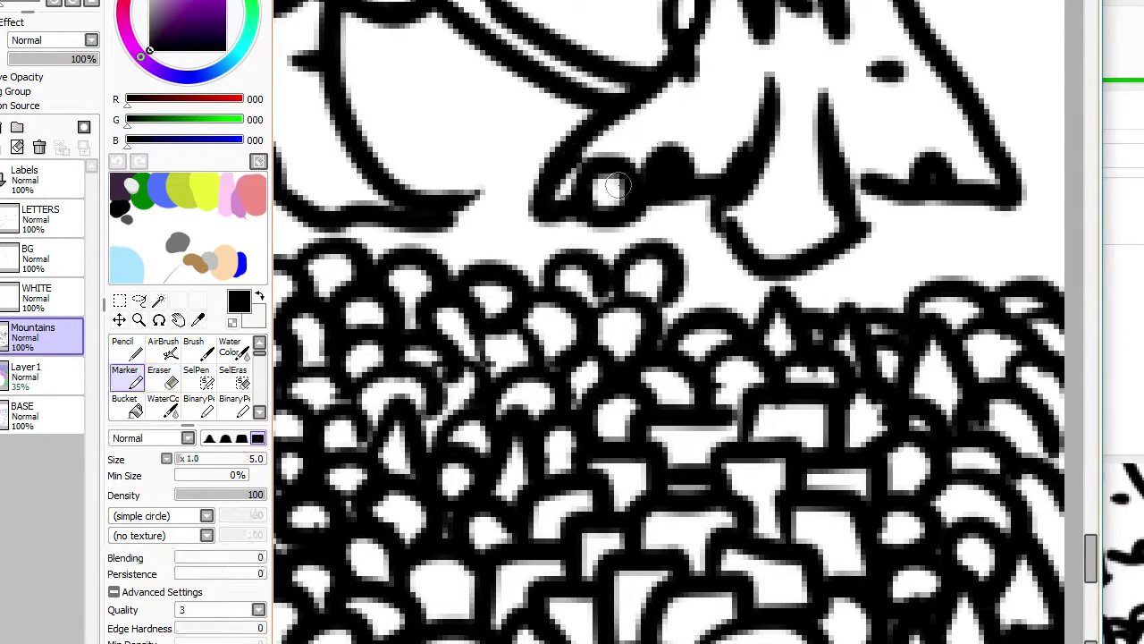
{"action": "scroll", "coordinate": [613, 186], "scroll_direction": "down", "scroll_amount": 3}
{"action": "scroll", "coordinate": [577, 194], "scroll_direction": "up", "scroll_amount": 4}
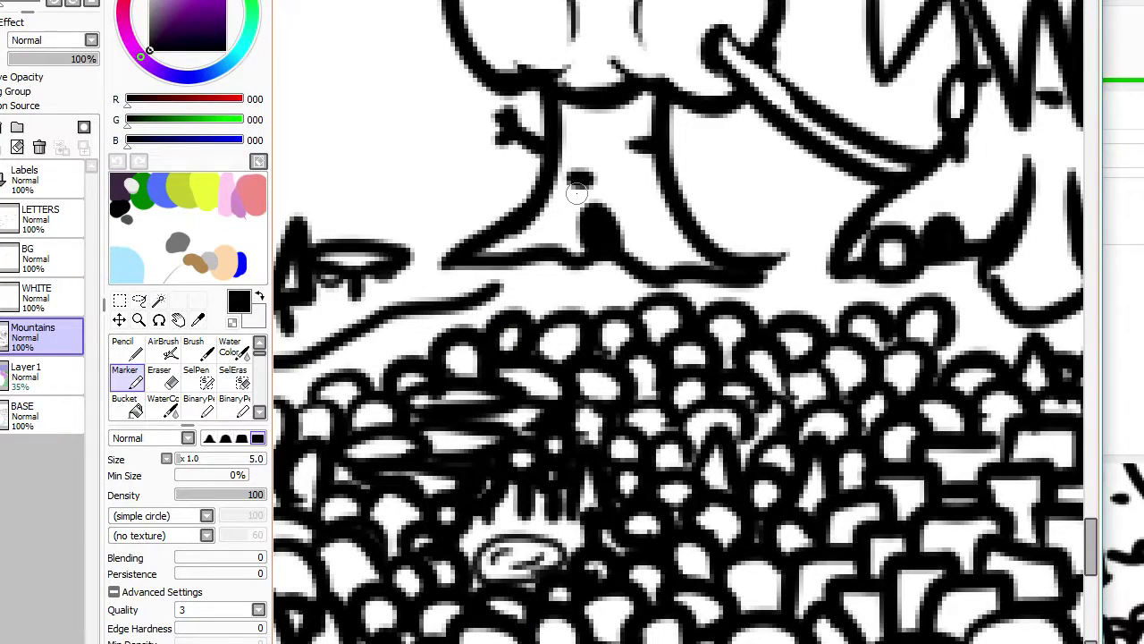
{"action": "mouse_move", "coordinate": [632, 272]}
{"action": "left_mouse_down"}
{"action": "mouse_move", "coordinate": [660, 255]}
{"action": "mouse_move", "coordinate": [636, 276]}
{"action": "mouse_move", "coordinate": [640, 257]}
{"action": "left_mouse_up"}
{"action": "key", "text": "e"}
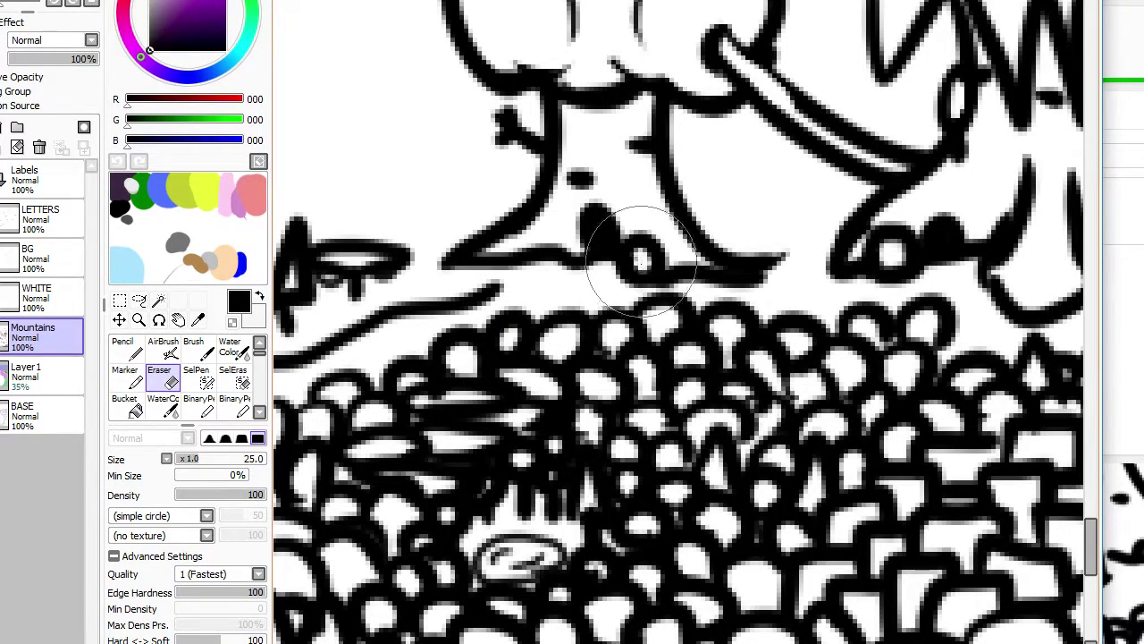
{"action": "key", "text": "n"}
{"action": "mouse_move", "coordinate": [501, 240]}
{"action": "left_mouse_down"}
{"action": "mouse_move", "coordinate": [553, 238]}
{"action": "mouse_move", "coordinate": [523, 266]}
{"action": "mouse_move", "coordinate": [498, 266]}
{"action": "mouse_move", "coordinate": [536, 253]}
{"action": "left_mouse_up"}
{"action": "key", "text": "e"}
{"action": "scroll", "coordinate": [537, 256], "scroll_direction": "down", "scroll_amount": 5}
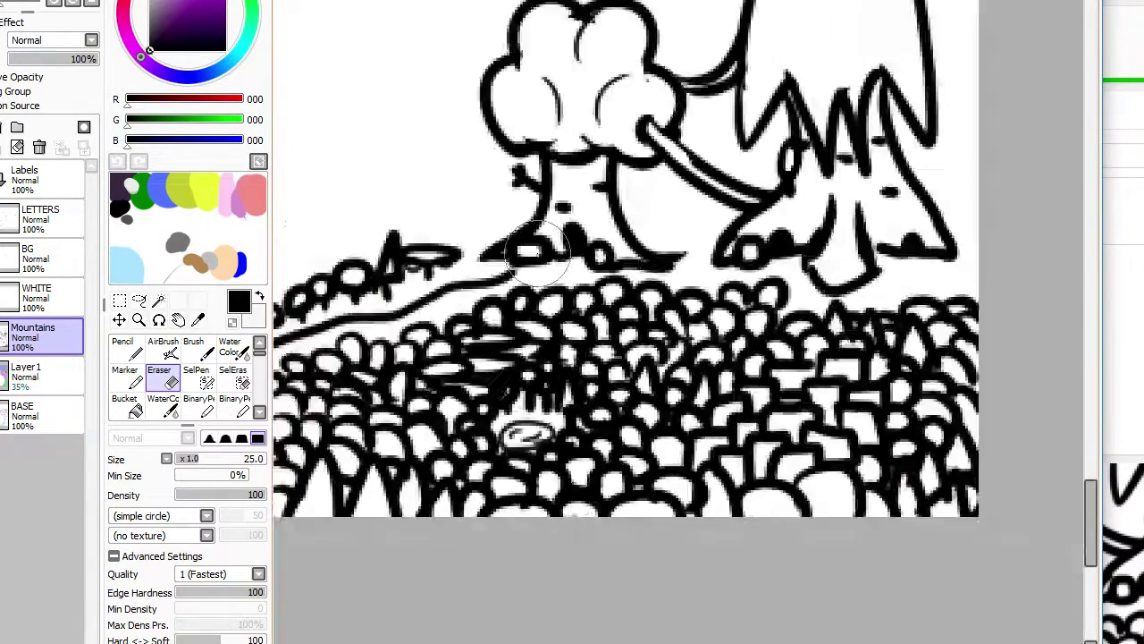
Step: Draw rounded and pointed treetops with the Marker along the forest edge below the pointed giant tree, out to the map's edge
{"action": "scroll", "coordinate": [693, 263], "scroll_direction": "up", "scroll_amount": 5}
{"action": "key", "text": "b"}
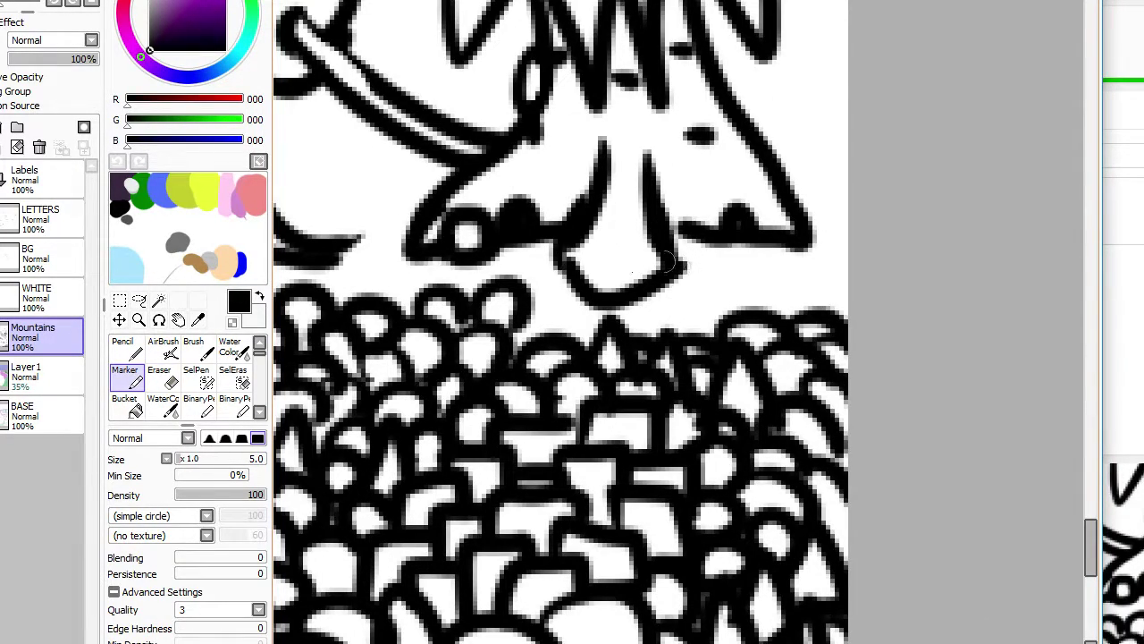
{"action": "left_click_drag", "start_coordinate": [526, 306], "coordinate": [559, 348]}
{"action": "left_click_drag", "start_coordinate": [526, 309], "coordinate": [523, 339]}
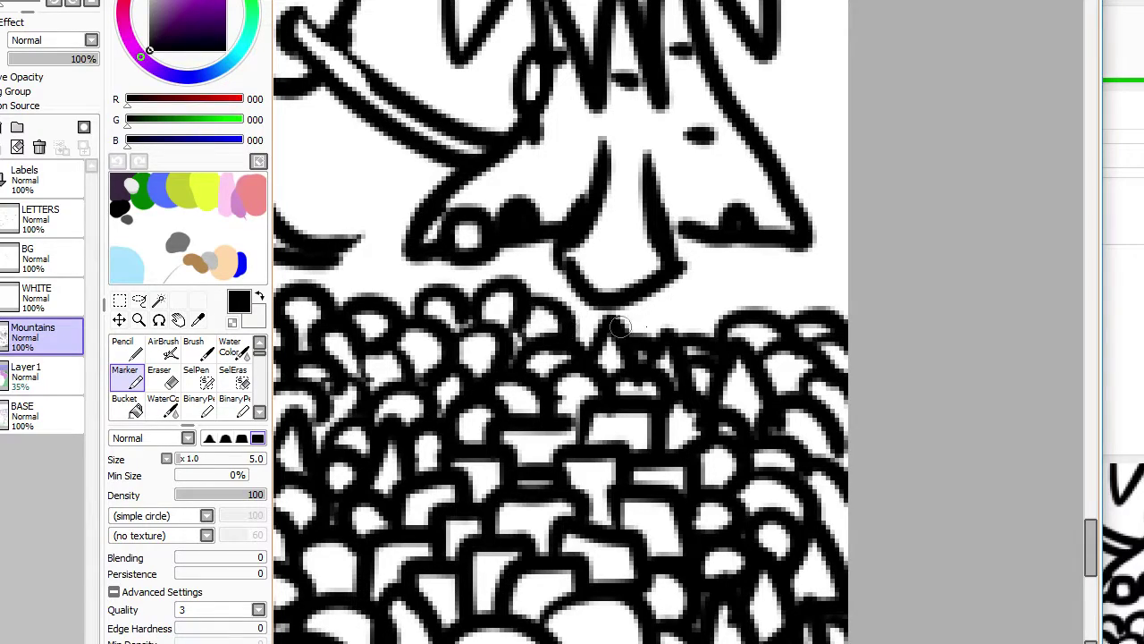
{"action": "mouse_move", "coordinate": [634, 336]}
{"action": "left_mouse_down"}
{"action": "mouse_move", "coordinate": [693, 328]}
{"action": "mouse_move", "coordinate": [734, 265]}
{"action": "mouse_move", "coordinate": [746, 308]}
{"action": "mouse_move", "coordinate": [798, 285]}
{"action": "mouse_move", "coordinate": [783, 306]}
{"action": "mouse_move", "coordinate": [810, 286]}
{"action": "left_mouse_up"}
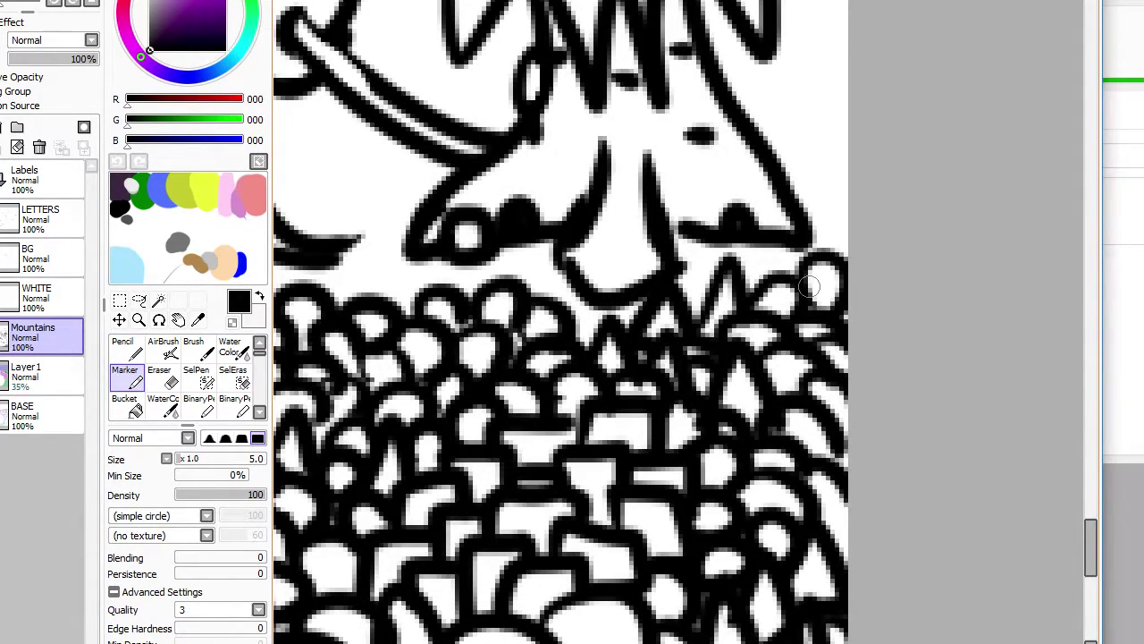
{"action": "scroll", "coordinate": [810, 286], "scroll_direction": "down", "scroll_amount": 3}
Step: Fill the gap between the two giant trees with clustered round treetops below and just above the slanted bridge
{"action": "scroll", "coordinate": [492, 281], "scroll_direction": "up", "scroll_amount": 5}
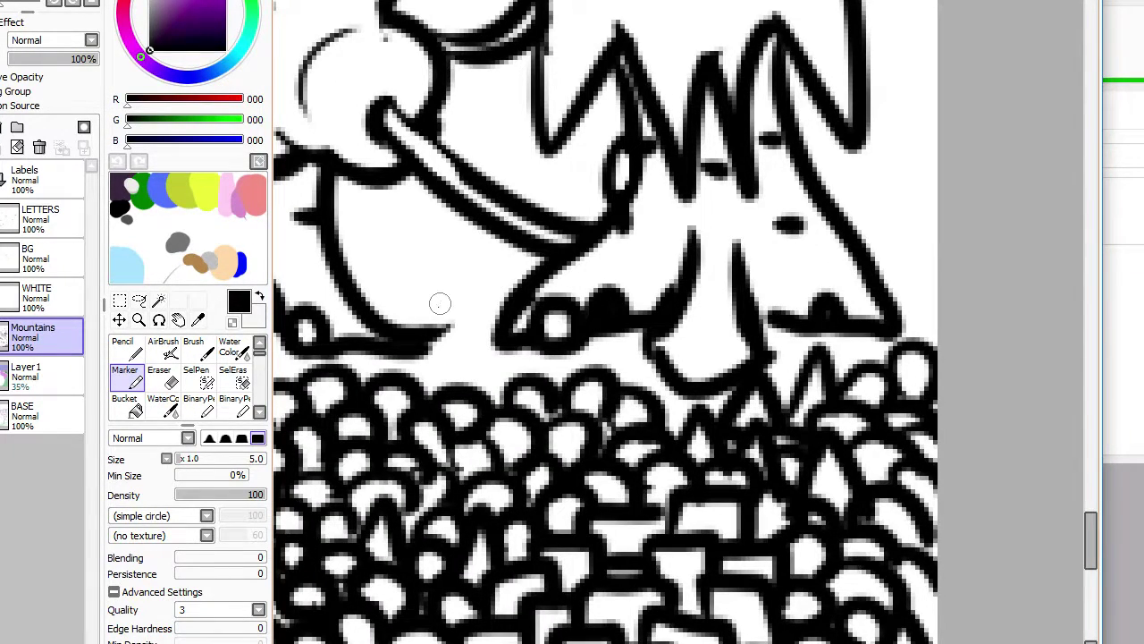
{"action": "key", "text": "e"}
{"action": "mouse_move", "coordinate": [444, 330]}
{"action": "left_mouse_down"}
{"action": "mouse_move", "coordinate": [464, 343]}
{"action": "mouse_move", "coordinate": [452, 348]}
{"action": "mouse_move", "coordinate": [513, 338]}
{"action": "mouse_move", "coordinate": [493, 377]}
{"action": "mouse_move", "coordinate": [428, 307]}
{"action": "mouse_move", "coordinate": [483, 281]}
{"action": "mouse_move", "coordinate": [499, 315]}
{"action": "left_mouse_up"}
{"action": "key", "text": "e"}
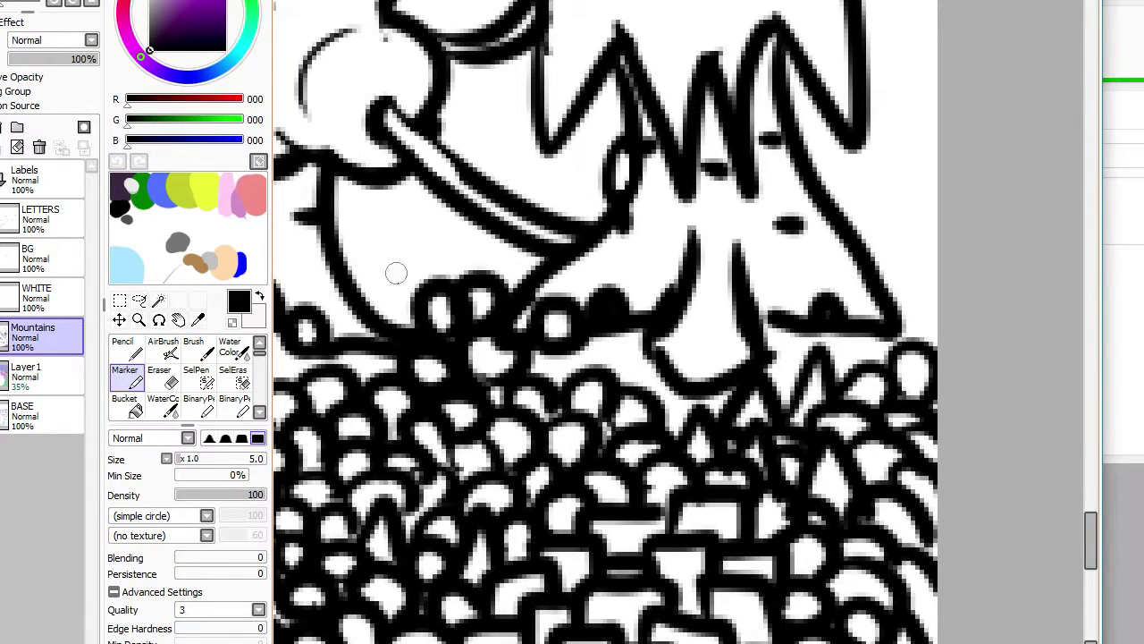
{"action": "mouse_move", "coordinate": [396, 272]}
{"action": "left_mouse_down"}
{"action": "mouse_move", "coordinate": [386, 304]}
{"action": "mouse_move", "coordinate": [351, 233]}
{"action": "mouse_move", "coordinate": [357, 245]}
{"action": "left_mouse_up"}
{"action": "left_click_drag", "start_coordinate": [424, 288], "coordinate": [420, 266]}
{"action": "mouse_move", "coordinate": [350, 236]}
{"action": "left_mouse_down"}
{"action": "mouse_move", "coordinate": [420, 234]}
{"action": "mouse_move", "coordinate": [392, 222]}
{"action": "mouse_move", "coordinate": [409, 253]}
{"action": "mouse_move", "coordinate": [478, 268]}
{"action": "mouse_move", "coordinate": [472, 280]}
{"action": "mouse_move", "coordinate": [496, 259]}
{"action": "mouse_move", "coordinate": [512, 288]}
{"action": "mouse_move", "coordinate": [493, 240]}
{"action": "mouse_move", "coordinate": [424, 204]}
{"action": "mouse_move", "coordinate": [468, 219]}
{"action": "mouse_move", "coordinate": [454, 240]}
{"action": "mouse_move", "coordinate": [492, 216]}
{"action": "mouse_move", "coordinate": [496, 175]}
{"action": "mouse_move", "coordinate": [480, 173]}
{"action": "mouse_move", "coordinate": [537, 211]}
{"action": "mouse_move", "coordinate": [568, 200]}
{"action": "mouse_move", "coordinate": [597, 214]}
{"action": "left_mouse_up"}
{"action": "key", "text": "ctrl+z"}
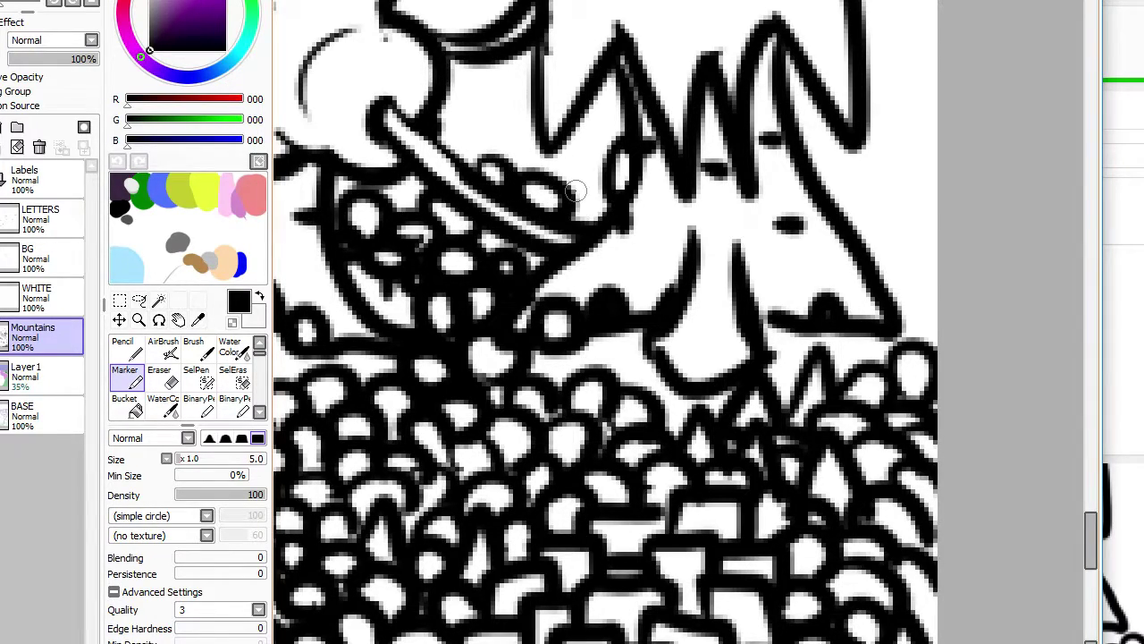
Step: Fill the strip between the pointed giant tree and the map's edge with stacked round treetops topped by flat-topped trees
{"action": "scroll", "coordinate": [576, 191], "scroll_direction": "down", "scroll_amount": 5}
{"action": "scroll", "coordinate": [642, 252], "scroll_direction": "up", "scroll_amount": 2}
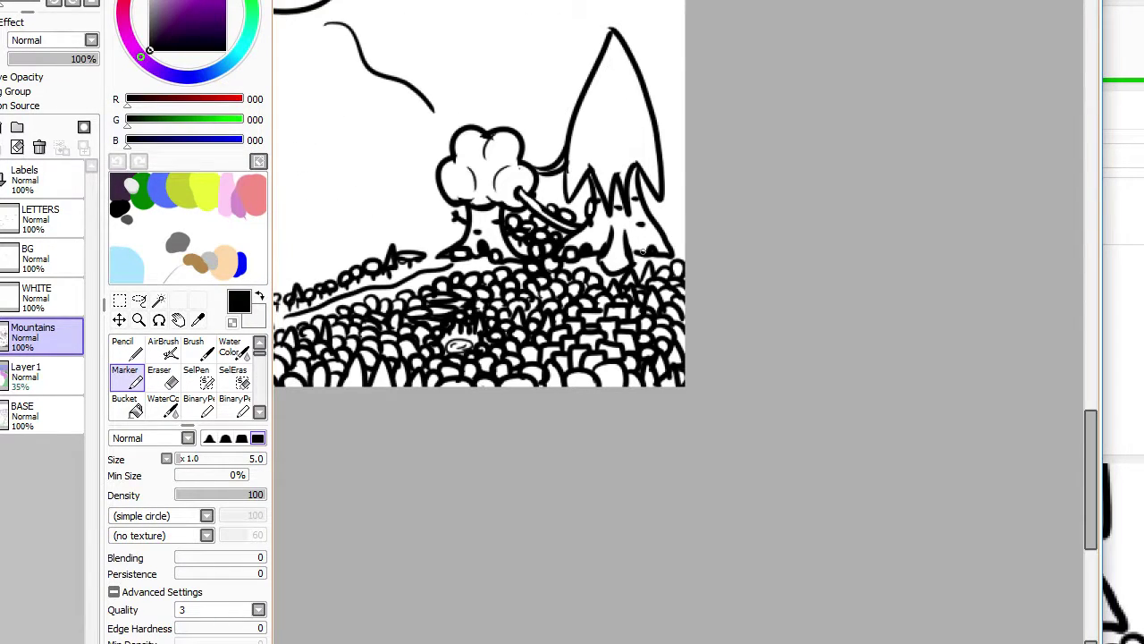
{"action": "scroll", "coordinate": [643, 253], "scroll_direction": "down", "scroll_amount": 4}
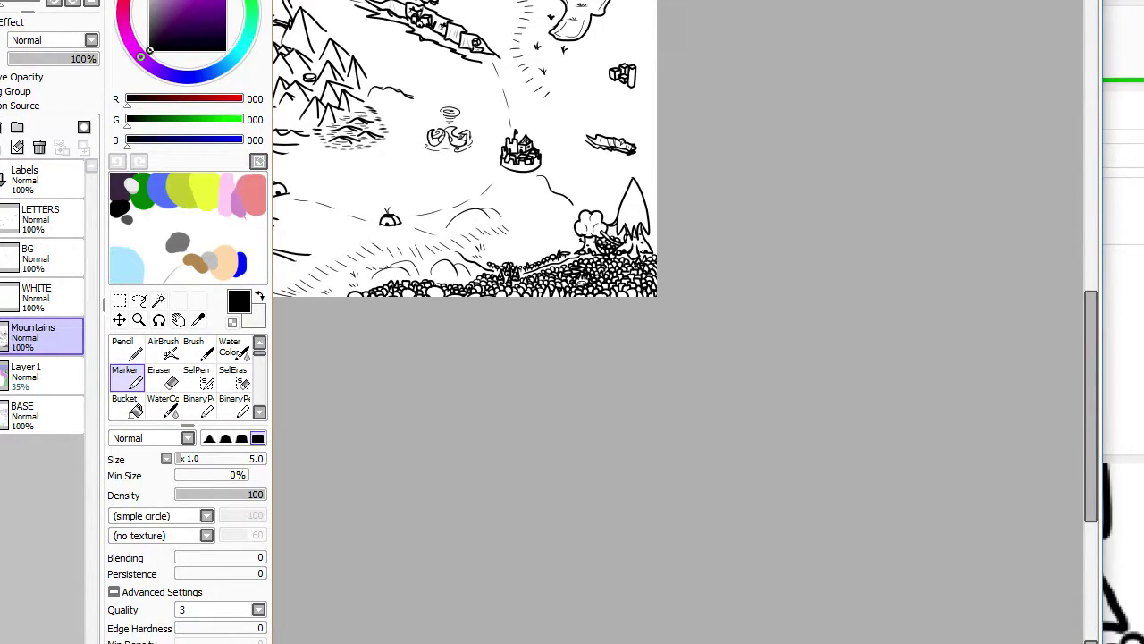
{"action": "scroll", "coordinate": [681, 243], "scroll_direction": "up", "scroll_amount": 4}
{"action": "scroll", "coordinate": [682, 239], "scroll_direction": "up", "scroll_amount": 4}
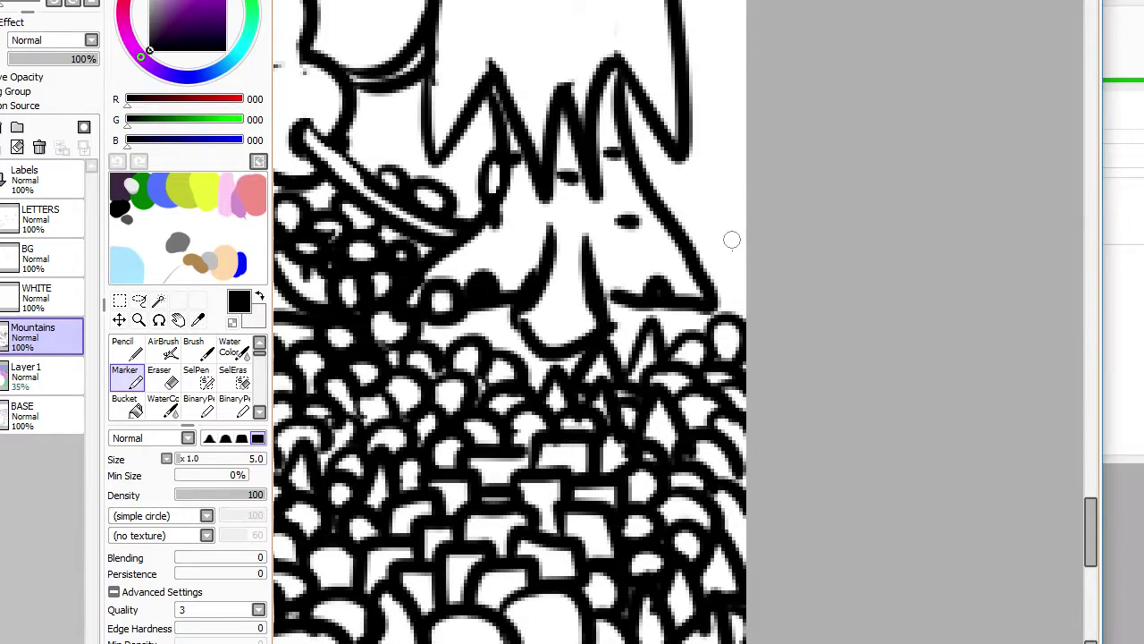
{"action": "mouse_move", "coordinate": [726, 275]}
{"action": "left_mouse_down"}
{"action": "mouse_move", "coordinate": [698, 239]}
{"action": "mouse_move", "coordinate": [710, 255]}
{"action": "mouse_move", "coordinate": [740, 255]}
{"action": "mouse_move", "coordinate": [733, 238]}
{"action": "mouse_move", "coordinate": [681, 229]}
{"action": "mouse_move", "coordinate": [734, 227]}
{"action": "left_mouse_up"}
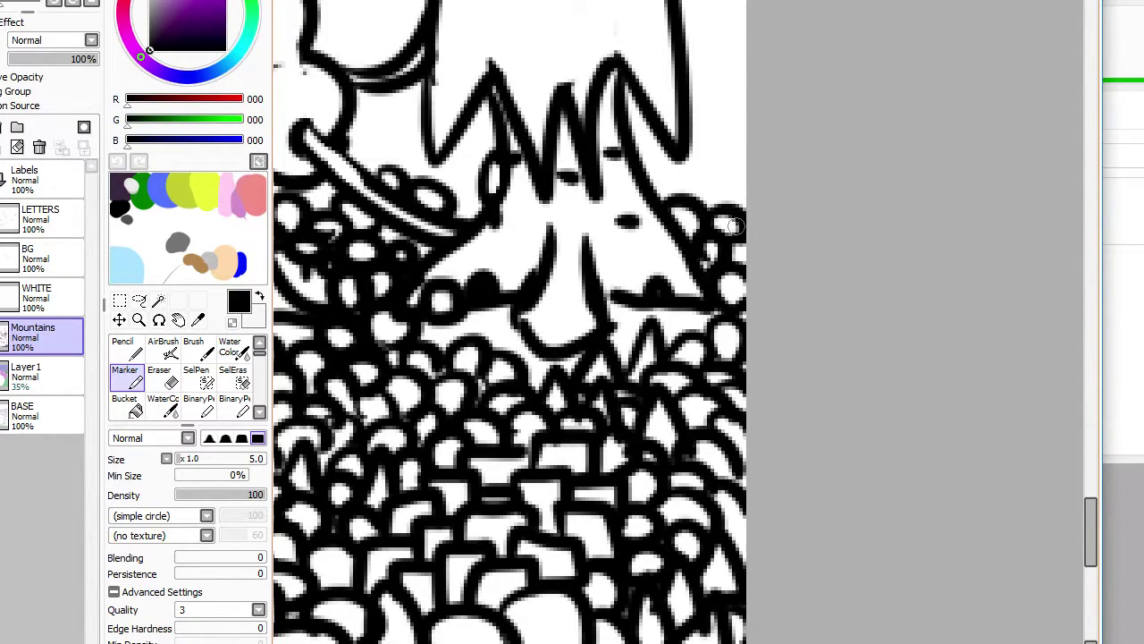
{"action": "mouse_move", "coordinate": [662, 185]}
{"action": "left_mouse_down"}
{"action": "mouse_move", "coordinate": [708, 213]}
{"action": "mouse_move", "coordinate": [721, 183]}
{"action": "mouse_move", "coordinate": [749, 199]}
{"action": "mouse_move", "coordinate": [648, 161]}
{"action": "mouse_move", "coordinate": [648, 138]}
{"action": "mouse_move", "coordinate": [632, 162]}
{"action": "mouse_move", "coordinate": [694, 176]}
{"action": "mouse_move", "coordinate": [685, 158]}
{"action": "mouse_move", "coordinate": [716, 159]}
{"action": "left_mouse_up"}
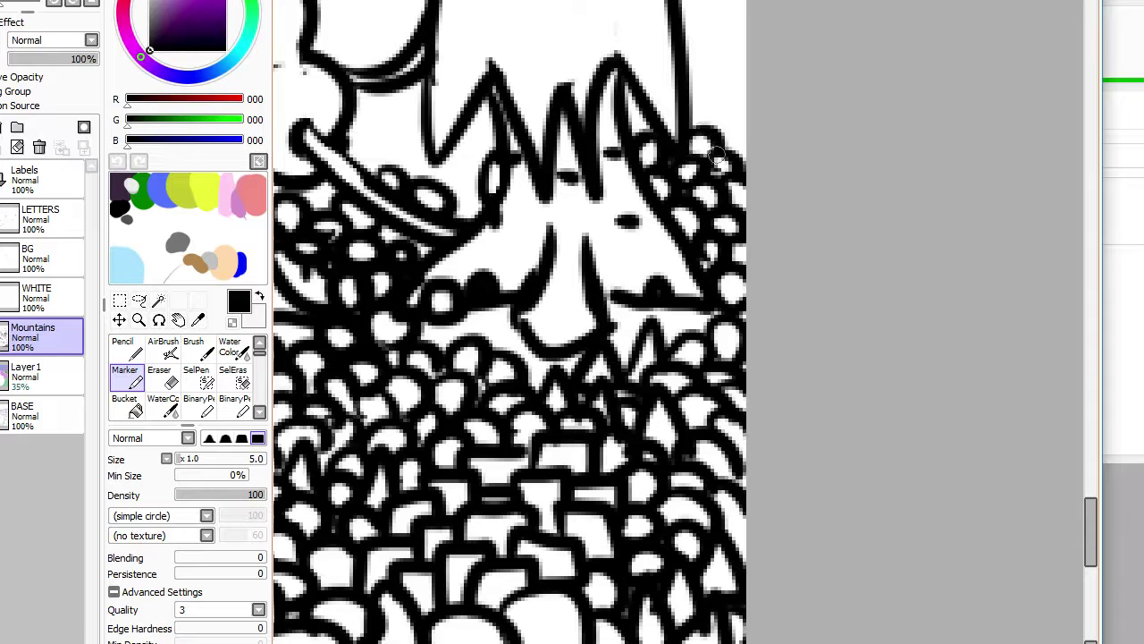
{"action": "scroll", "coordinate": [710, 187], "scroll_direction": "up", "scroll_amount": 3}
{"action": "mouse_move", "coordinate": [691, 208]}
{"action": "left_mouse_down"}
{"action": "mouse_move", "coordinate": [760, 261]}
{"action": "mouse_move", "coordinate": [739, 224]}
{"action": "mouse_move", "coordinate": [720, 226]}
{"action": "mouse_move", "coordinate": [751, 235]}
{"action": "mouse_move", "coordinate": [705, 180]}
{"action": "mouse_move", "coordinate": [719, 194]}
{"action": "mouse_move", "coordinate": [735, 184]}
{"action": "mouse_move", "coordinate": [696, 162]}
{"action": "mouse_move", "coordinate": [685, 172]}
{"action": "mouse_move", "coordinate": [718, 170]}
{"action": "mouse_move", "coordinate": [717, 124]}
{"action": "mouse_move", "coordinate": [749, 142]}
{"action": "mouse_move", "coordinate": [713, 147]}
{"action": "mouse_move", "coordinate": [744, 163]}
{"action": "mouse_move", "coordinate": [711, 120]}
{"action": "mouse_move", "coordinate": [725, 117]}
{"action": "mouse_move", "coordinate": [672, 112]}
{"action": "mouse_move", "coordinate": [757, 106]}
{"action": "mouse_move", "coordinate": [713, 134]}
{"action": "left_mouse_up"}
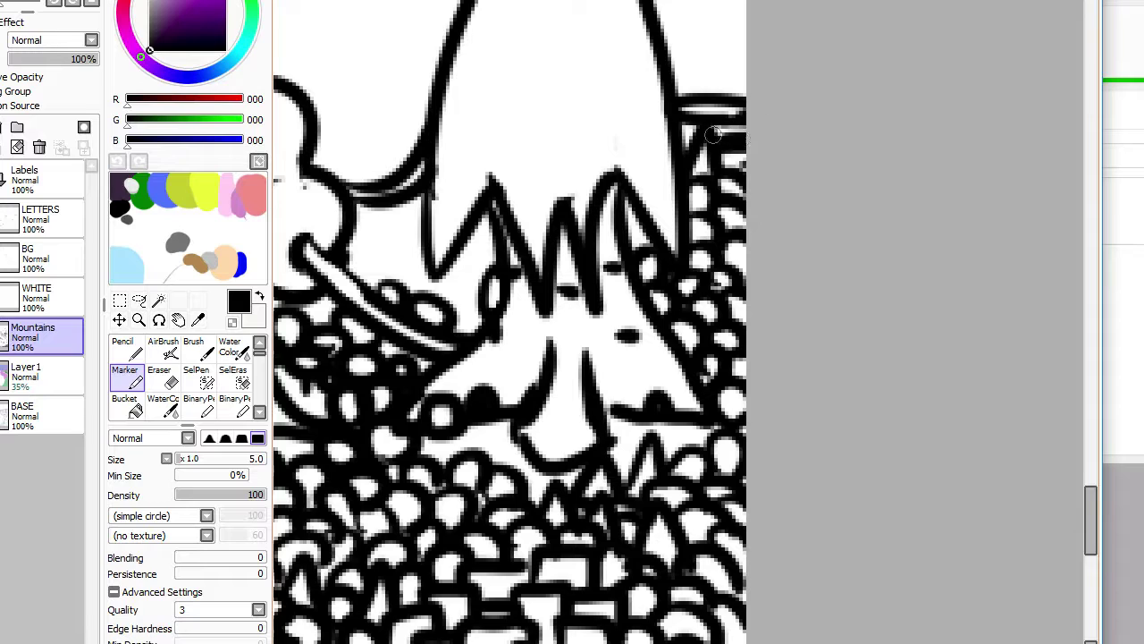
Step: Turn on the visibility of Layer1 and BASE to show the coloured regions and sketch beneath the ink
{"action": "scroll", "coordinate": [715, 129], "scroll_direction": "down", "scroll_amount": 5}
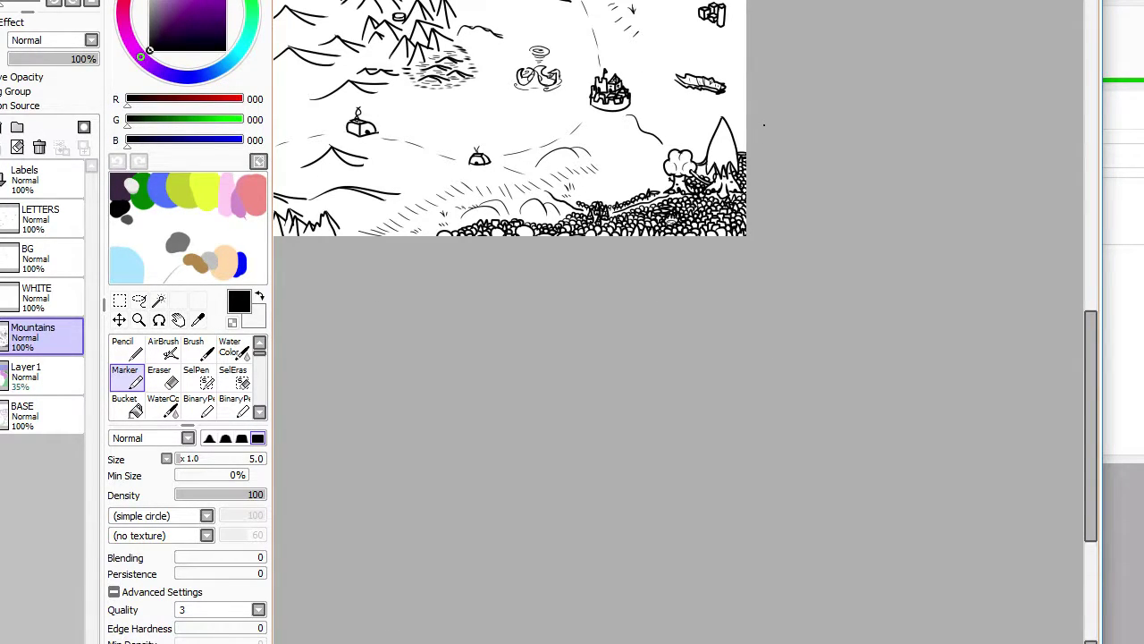
{"action": "scroll", "coordinate": [610, 125], "scroll_direction": "up", "scroll_amount": 5}
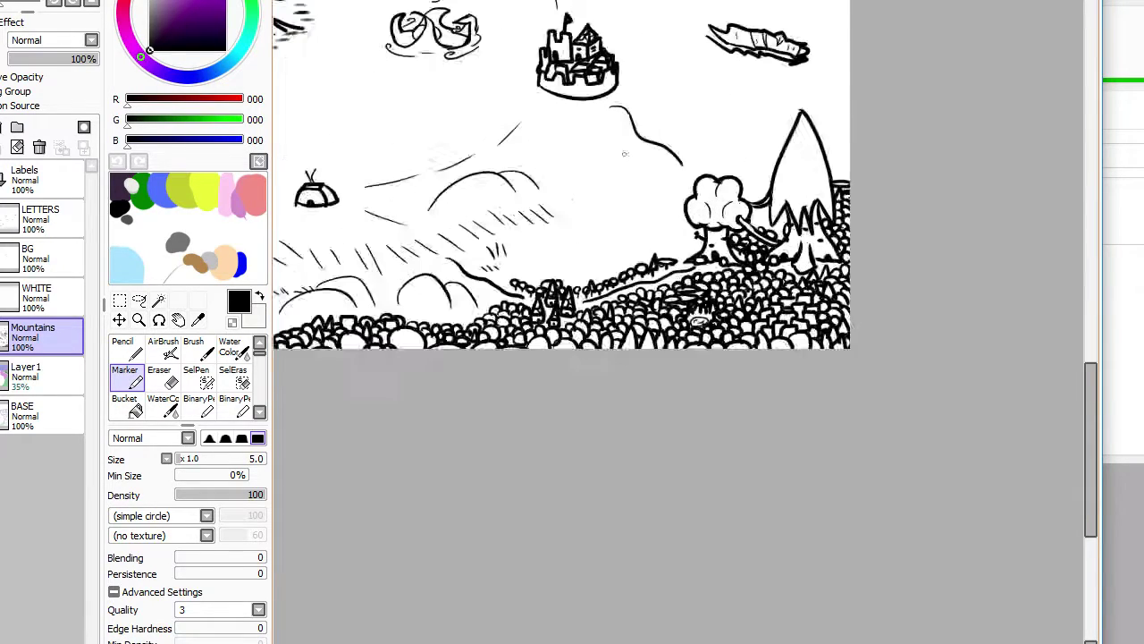
{"action": "left_click", "coordinate": [2, 375]}
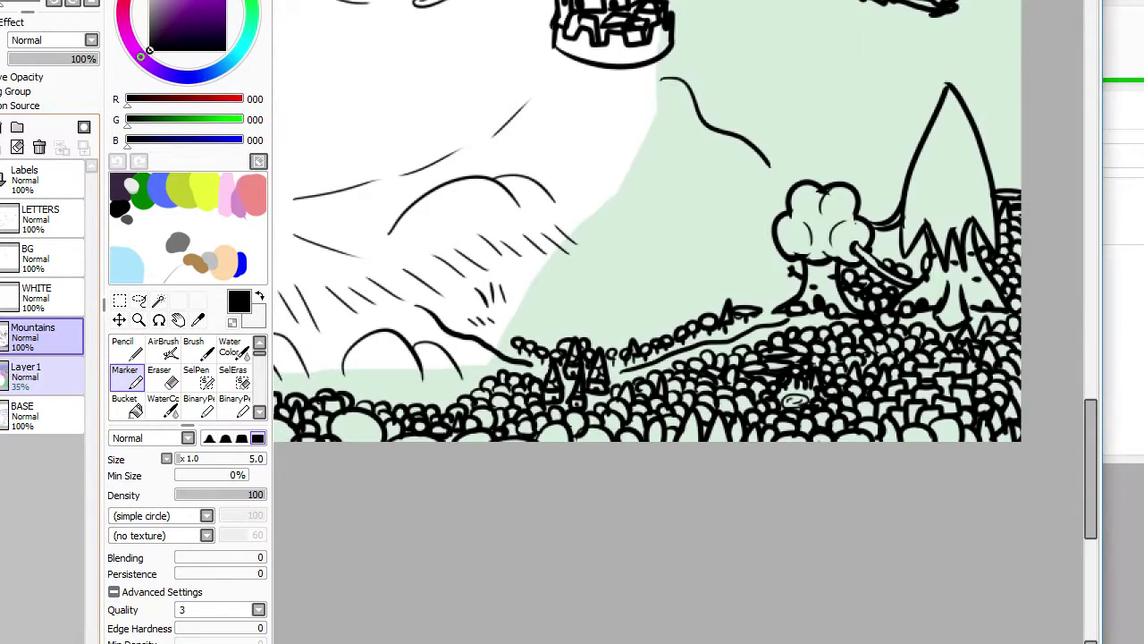
{"action": "left_click", "coordinate": [2, 415]}
{"action": "scroll", "coordinate": [602, 383], "scroll_direction": "down", "scroll_amount": 3}
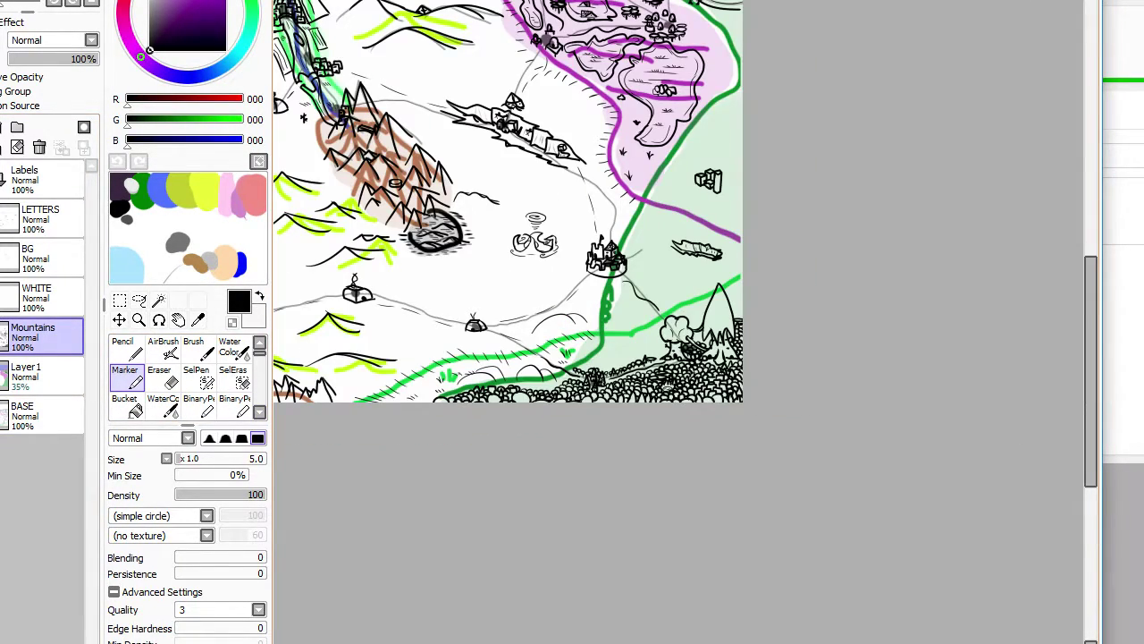
{"action": "scroll", "coordinate": [604, 384], "scroll_direction": "down", "scroll_amount": 1}
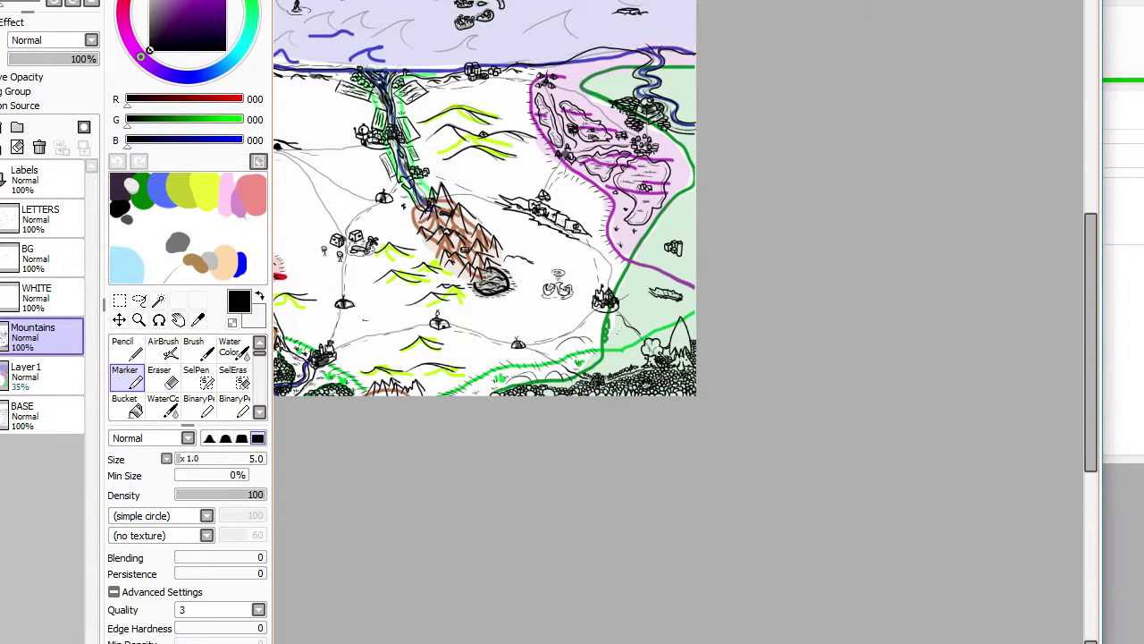
Step: Add a round tree beside the small pointed towers and a second row of round treetops on the slope before them
{"action": "scroll", "coordinate": [615, 339], "scroll_direction": "up", "scroll_amount": 6}
{"action": "scroll", "coordinate": [608, 408], "scroll_direction": "down", "scroll_amount": 2}
{"action": "scroll", "coordinate": [599, 517], "scroll_direction": "up", "scroll_amount": 2}
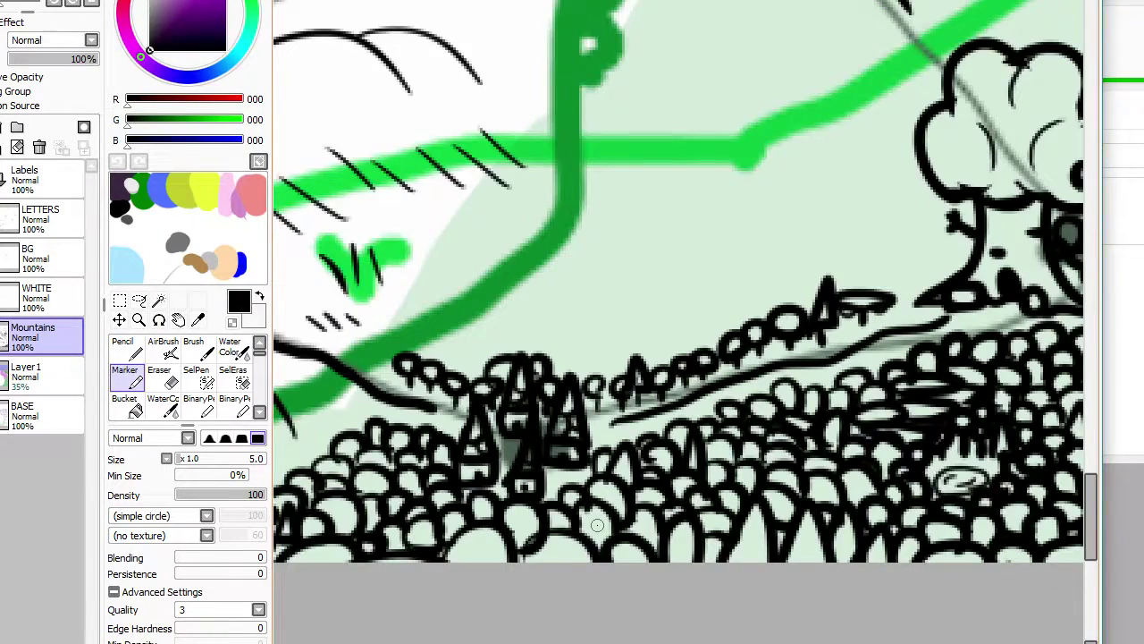
{"action": "scroll", "coordinate": [597, 524], "scroll_direction": "up", "scroll_amount": 2}
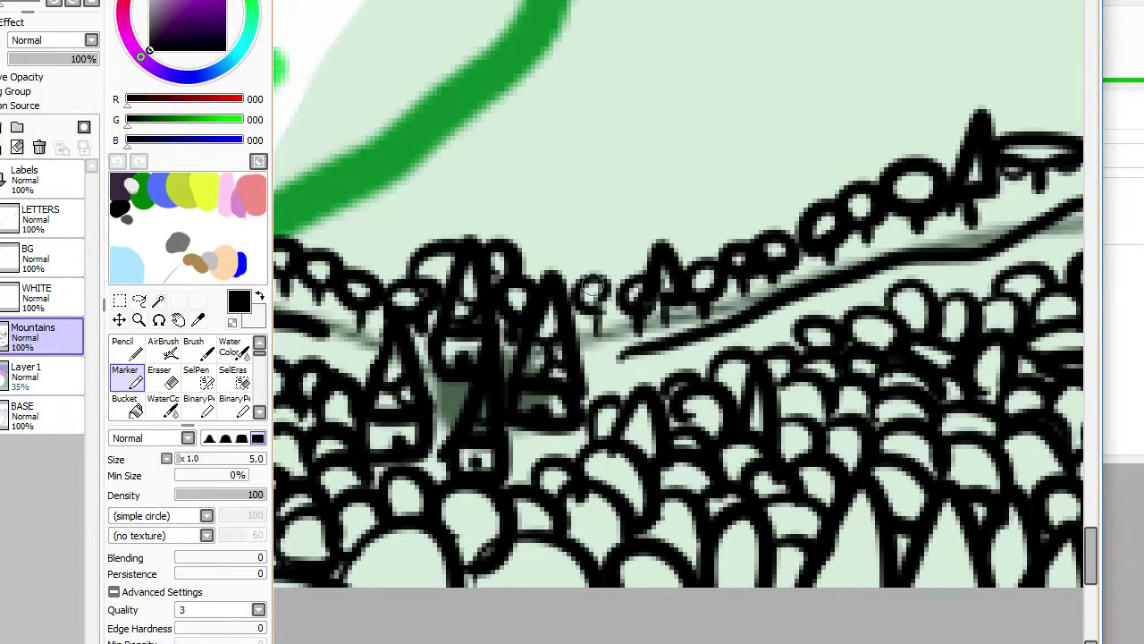
{"action": "mouse_move", "coordinate": [588, 284]}
{"action": "left_mouse_down"}
{"action": "mouse_move", "coordinate": [620, 291]}
{"action": "mouse_move", "coordinate": [537, 265]}
{"action": "mouse_move", "coordinate": [536, 242]}
{"action": "mouse_move", "coordinate": [572, 273]}
{"action": "left_mouse_up"}
{"action": "key", "text": "Left"}
{"action": "scroll", "coordinate": [430, 230], "scroll_direction": "left", "scroll_amount": 5}
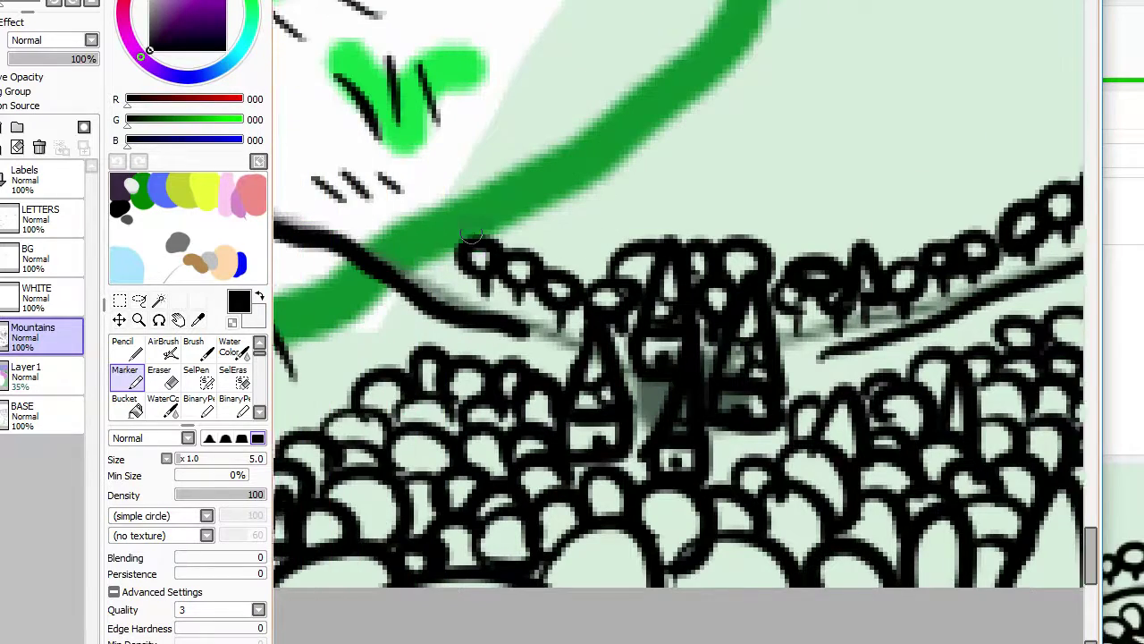
{"action": "mouse_move", "coordinate": [519, 234]}
{"action": "left_mouse_down"}
{"action": "mouse_move", "coordinate": [567, 234]}
{"action": "mouse_move", "coordinate": [579, 215]}
{"action": "mouse_move", "coordinate": [581, 230]}
{"action": "mouse_move", "coordinate": [511, 251]}
{"action": "mouse_move", "coordinate": [515, 285]}
{"action": "mouse_move", "coordinate": [566, 202]}
{"action": "mouse_move", "coordinate": [535, 190]}
{"action": "mouse_move", "coordinate": [643, 217]}
{"action": "mouse_move", "coordinate": [607, 230]}
{"action": "mouse_move", "coordinate": [700, 240]}
{"action": "mouse_move", "coordinate": [652, 271]}
{"action": "mouse_move", "coordinate": [659, 280]}
{"action": "mouse_move", "coordinate": [654, 226]}
{"action": "left_mouse_up"}
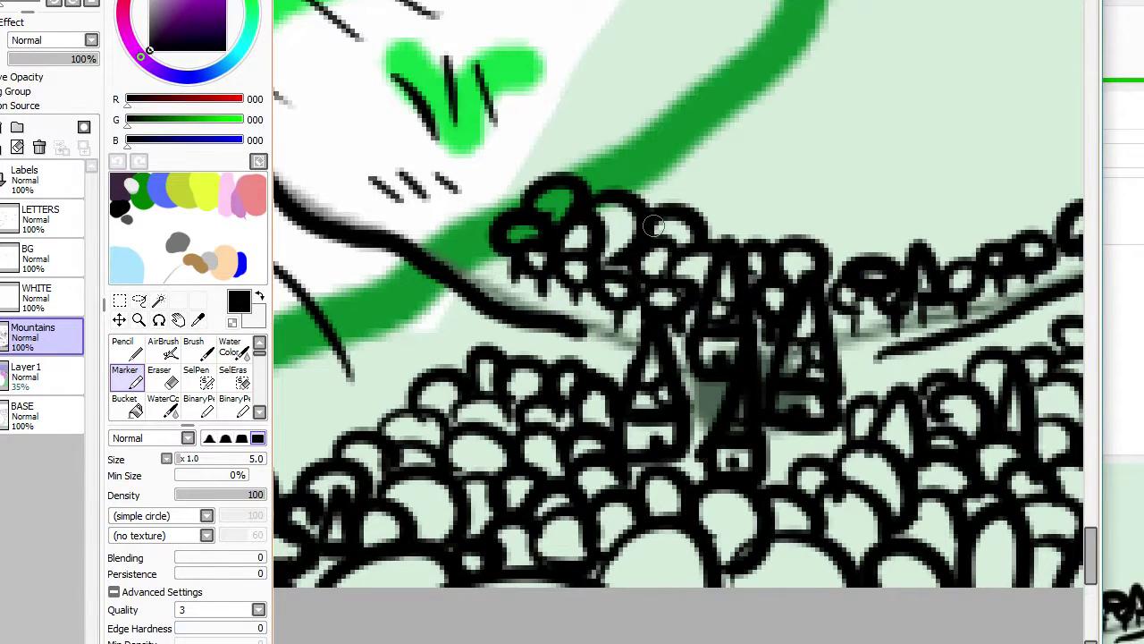
Step: Draw a band of rounded and square treetops behind the small towers and along the start of the rising tree row
{"action": "scroll", "coordinate": [654, 225], "scroll_direction": "down", "scroll_amount": 5}
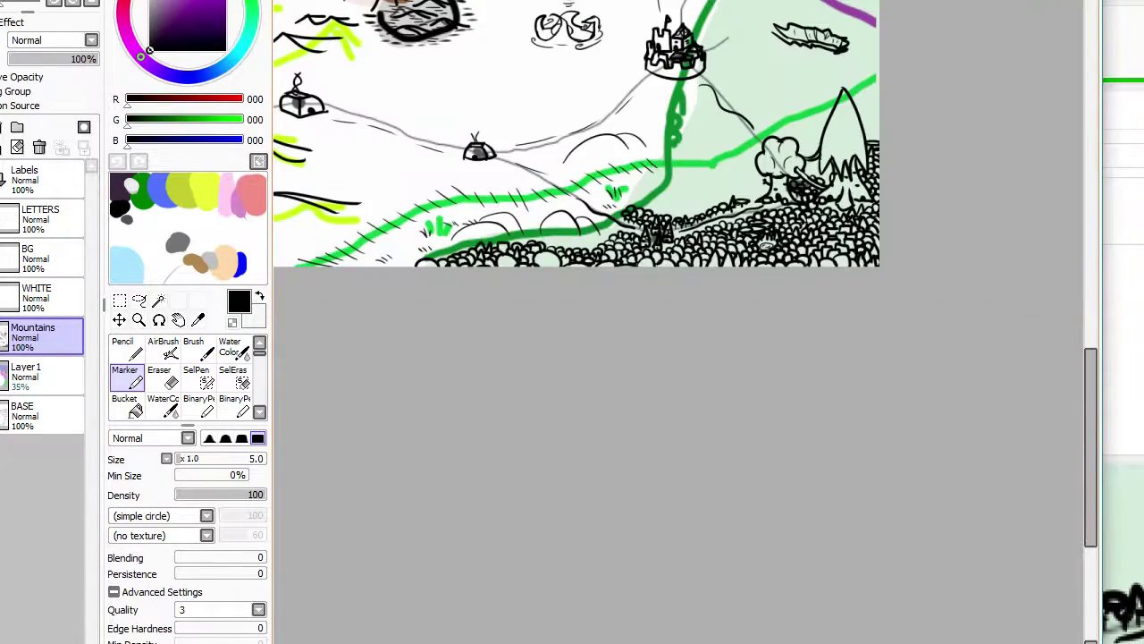
{"action": "scroll", "coordinate": [676, 200], "scroll_direction": "up", "scroll_amount": 1}
{"action": "scroll", "coordinate": [676, 201], "scroll_direction": "down", "scroll_amount": 2}
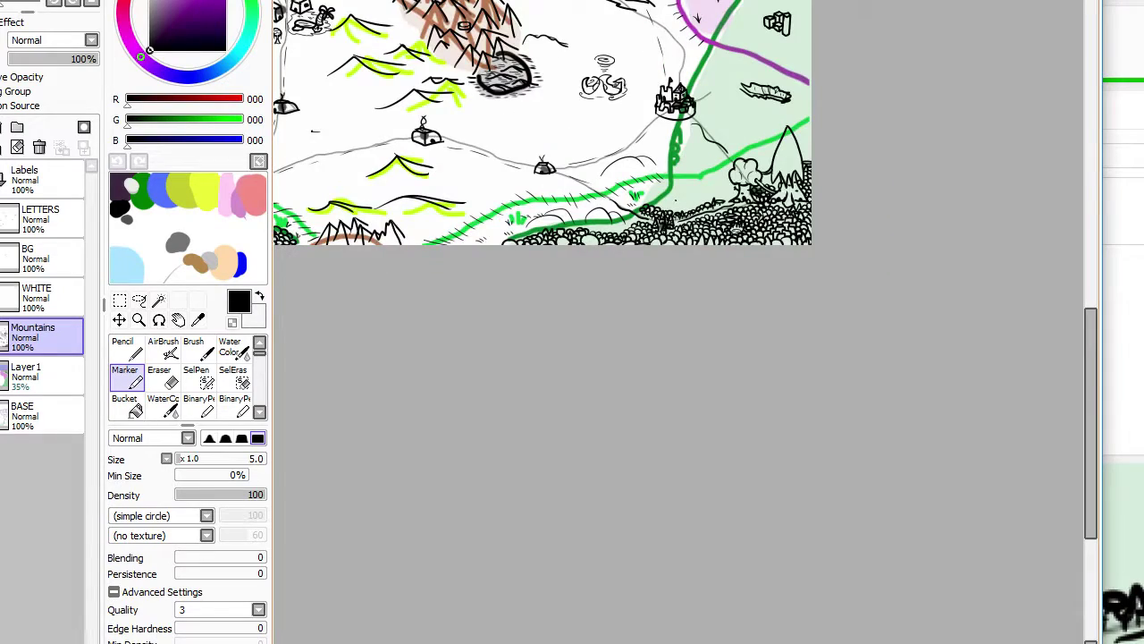
{"action": "scroll", "coordinate": [710, 152], "scroll_direction": "up", "scroll_amount": 5}
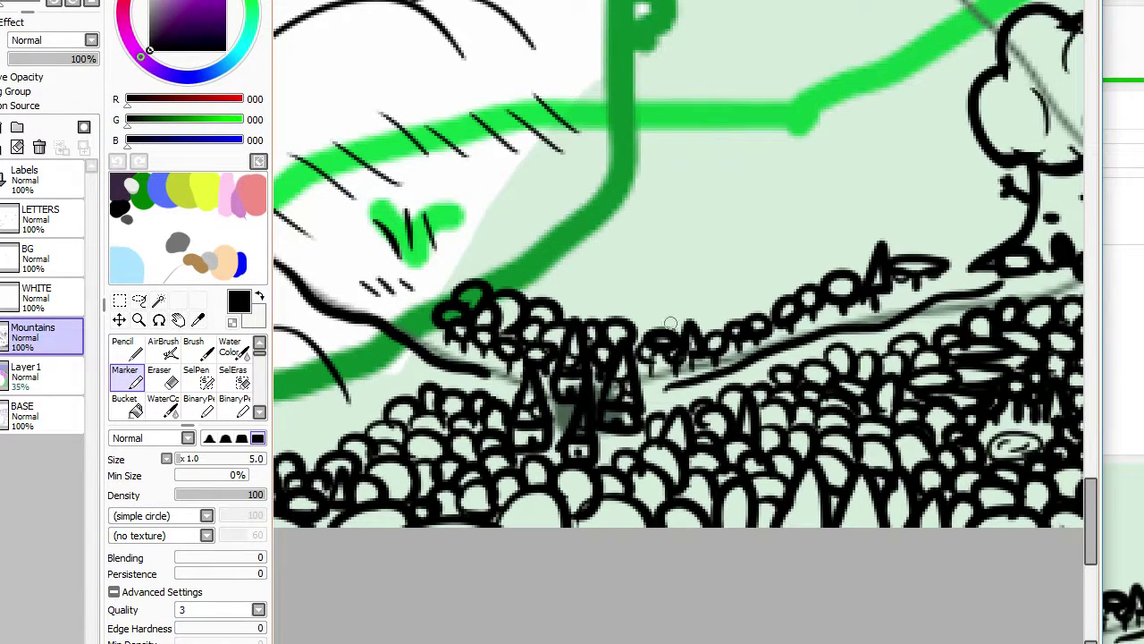
{"action": "mouse_move", "coordinate": [631, 318]}
{"action": "left_mouse_down"}
{"action": "mouse_move", "coordinate": [661, 326]}
{"action": "mouse_move", "coordinate": [694, 314]}
{"action": "mouse_move", "coordinate": [717, 339]}
{"action": "mouse_move", "coordinate": [719, 308]}
{"action": "mouse_move", "coordinate": [790, 304]}
{"action": "mouse_move", "coordinate": [741, 299]}
{"action": "mouse_move", "coordinate": [788, 280]}
{"action": "mouse_move", "coordinate": [796, 292]}
{"action": "mouse_move", "coordinate": [753, 287]}
{"action": "mouse_move", "coordinate": [712, 304]}
{"action": "mouse_move", "coordinate": [729, 274]}
{"action": "mouse_move", "coordinate": [746, 287]}
{"action": "mouse_move", "coordinate": [713, 284]}
{"action": "mouse_move", "coordinate": [675, 312]}
{"action": "mouse_move", "coordinate": [699, 299]}
{"action": "mouse_move", "coordinate": [656, 275]}
{"action": "mouse_move", "coordinate": [599, 290]}
{"action": "mouse_move", "coordinate": [595, 311]}
{"action": "mouse_move", "coordinate": [572, 318]}
{"action": "mouse_move", "coordinate": [589, 317]}
{"action": "mouse_move", "coordinate": [567, 310]}
{"action": "mouse_move", "coordinate": [607, 318]}
{"action": "mouse_move", "coordinate": [656, 293]}
{"action": "left_mouse_up"}
{"action": "key", "text": "ctrl+z"}
{"action": "key", "text": "ctrl+z"}
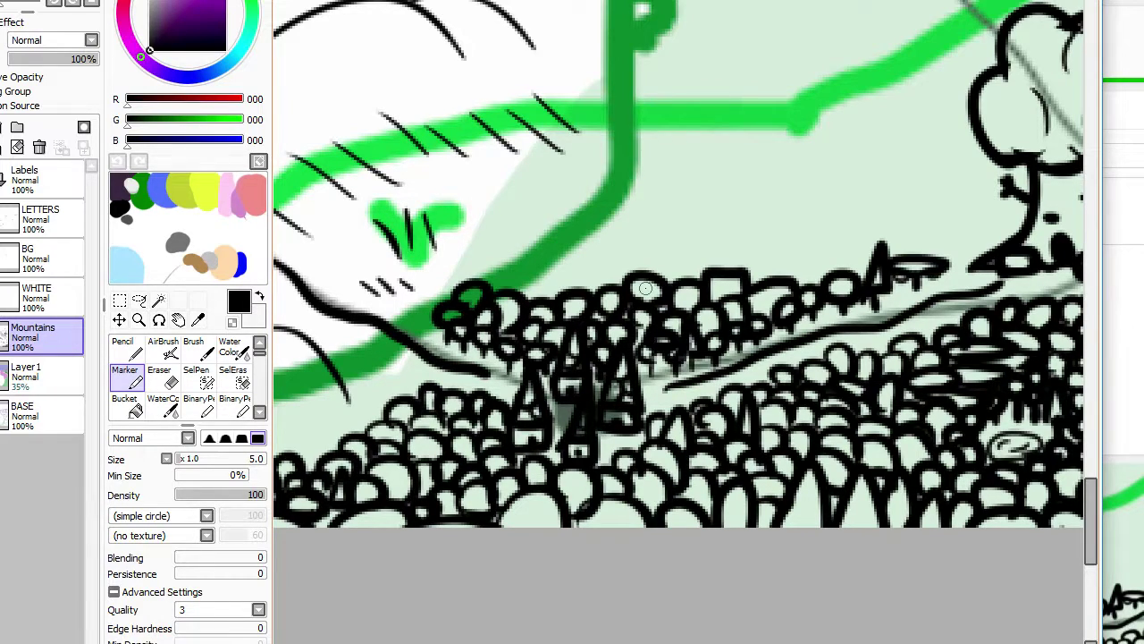
Step: Stack more round treetops above the rising tree row, between the square-topped tree and the small pointed tree
{"action": "scroll", "coordinate": [675, 217], "scroll_direction": "down", "scroll_amount": 4}
{"action": "scroll", "coordinate": [674, 216], "scroll_direction": "down", "scroll_amount": 1}
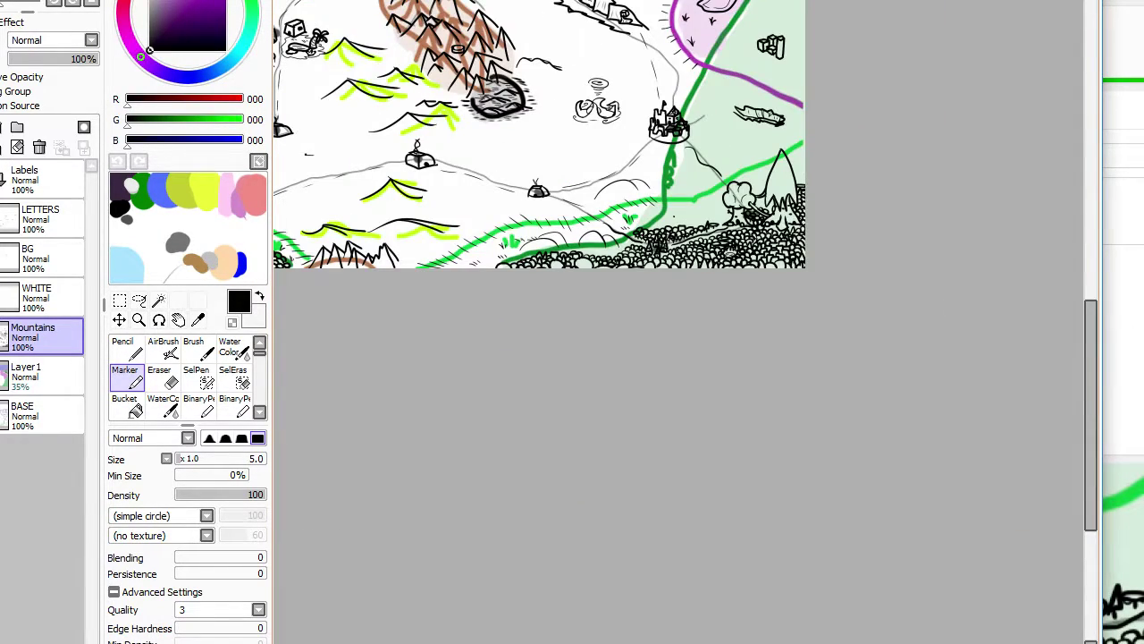
{"action": "scroll", "coordinate": [675, 219], "scroll_direction": "up", "scroll_amount": 4}
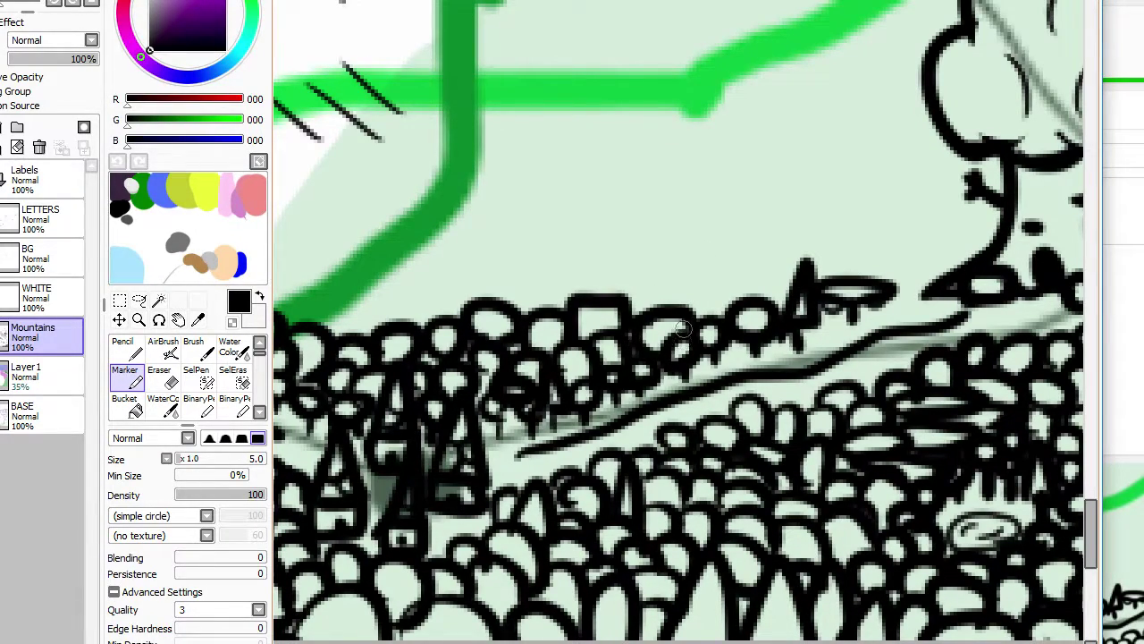
{"action": "mouse_move", "coordinate": [678, 297]}
{"action": "left_mouse_down"}
{"action": "mouse_move", "coordinate": [715, 295]}
{"action": "mouse_move", "coordinate": [717, 308]}
{"action": "left_mouse_up"}
{"action": "mouse_move", "coordinate": [631, 302]}
{"action": "left_mouse_down"}
{"action": "mouse_move", "coordinate": [665, 304]}
{"action": "mouse_move", "coordinate": [690, 296]}
{"action": "mouse_move", "coordinate": [656, 291]}
{"action": "mouse_move", "coordinate": [716, 293]}
{"action": "mouse_move", "coordinate": [709, 281]}
{"action": "mouse_move", "coordinate": [738, 300]}
{"action": "mouse_move", "coordinate": [793, 273]}
{"action": "left_mouse_up"}
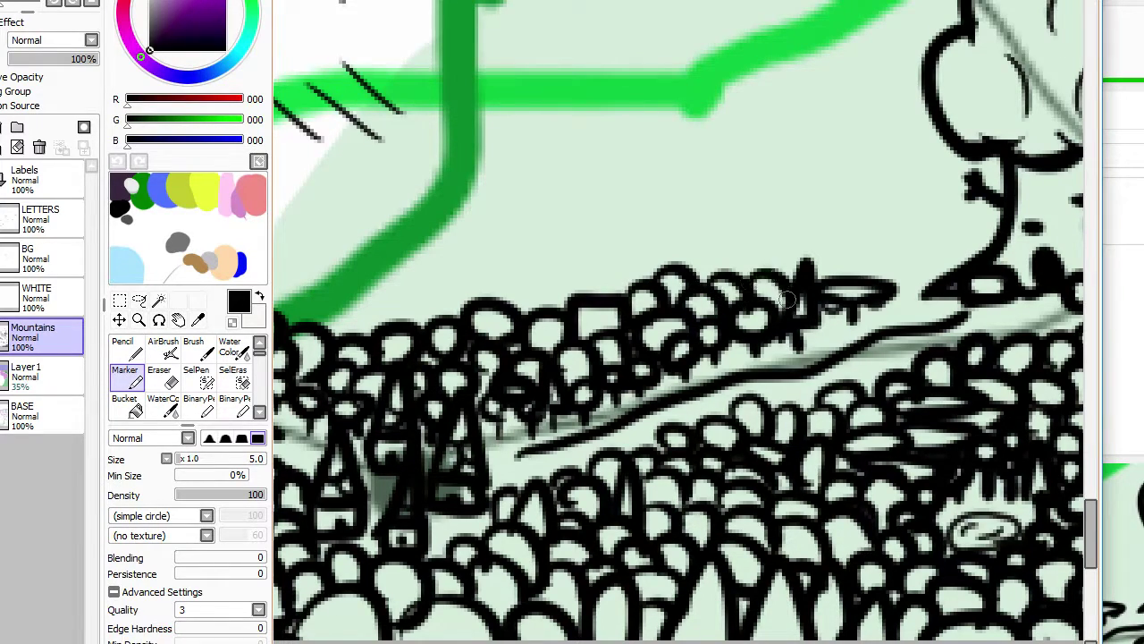
{"action": "left_click_drag", "start_coordinate": [690, 284], "coordinate": [735, 273]}
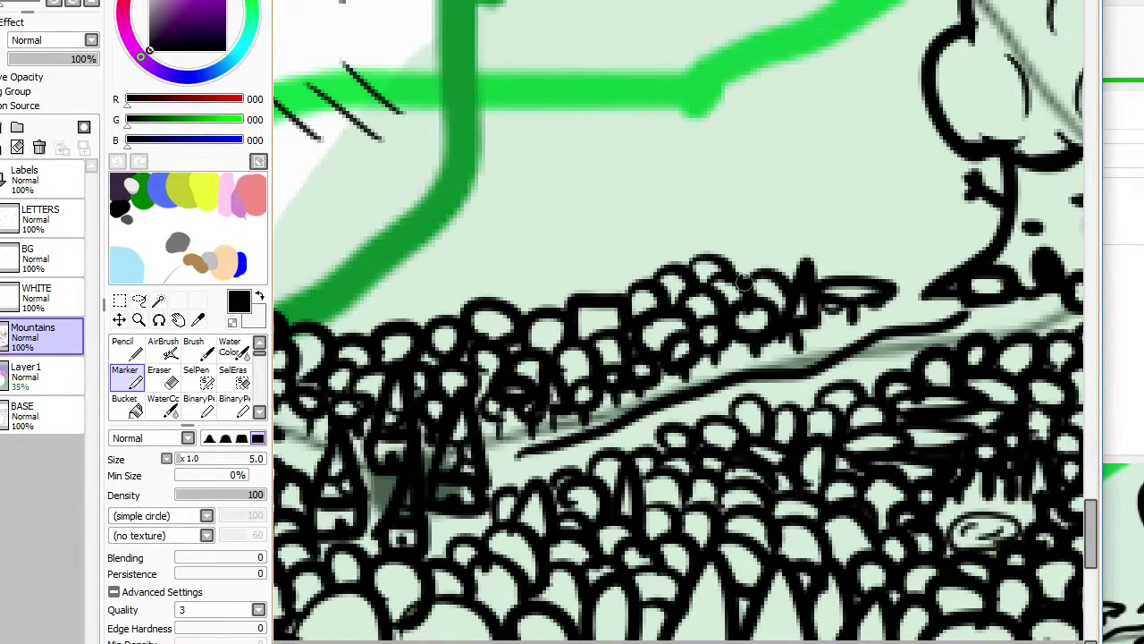
Step: Stack flat, wide treetops from the small pointed tree up to the trunk of the round-canopied giant tree
{"action": "scroll", "coordinate": [744, 281], "scroll_direction": "down", "scroll_amount": 4}
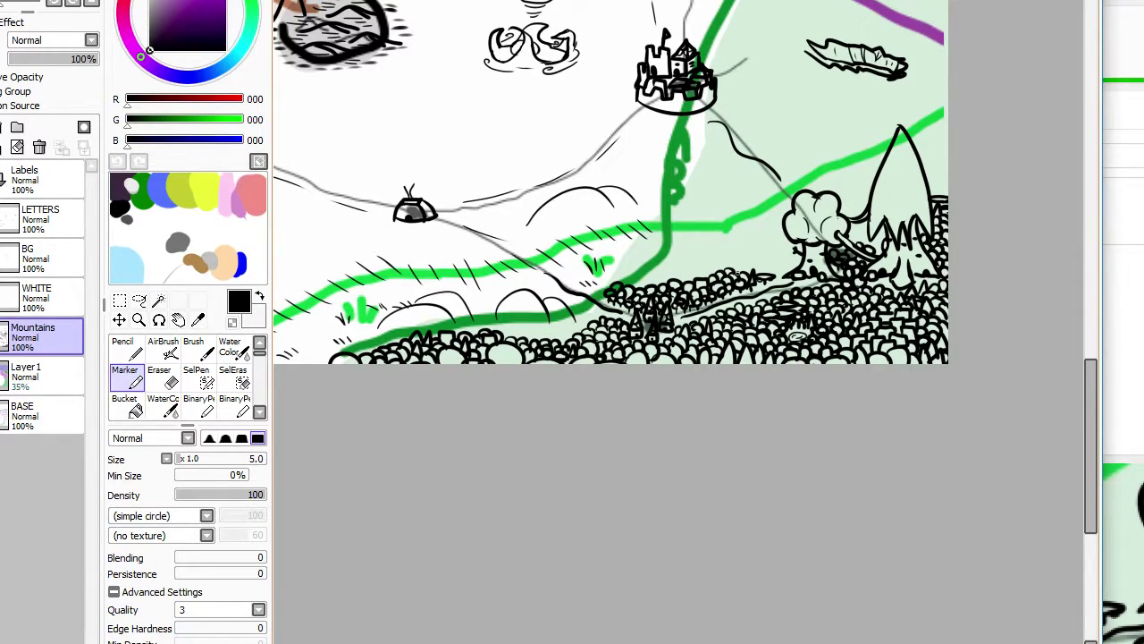
{"action": "scroll", "coordinate": [737, 273], "scroll_direction": "down", "scroll_amount": 3}
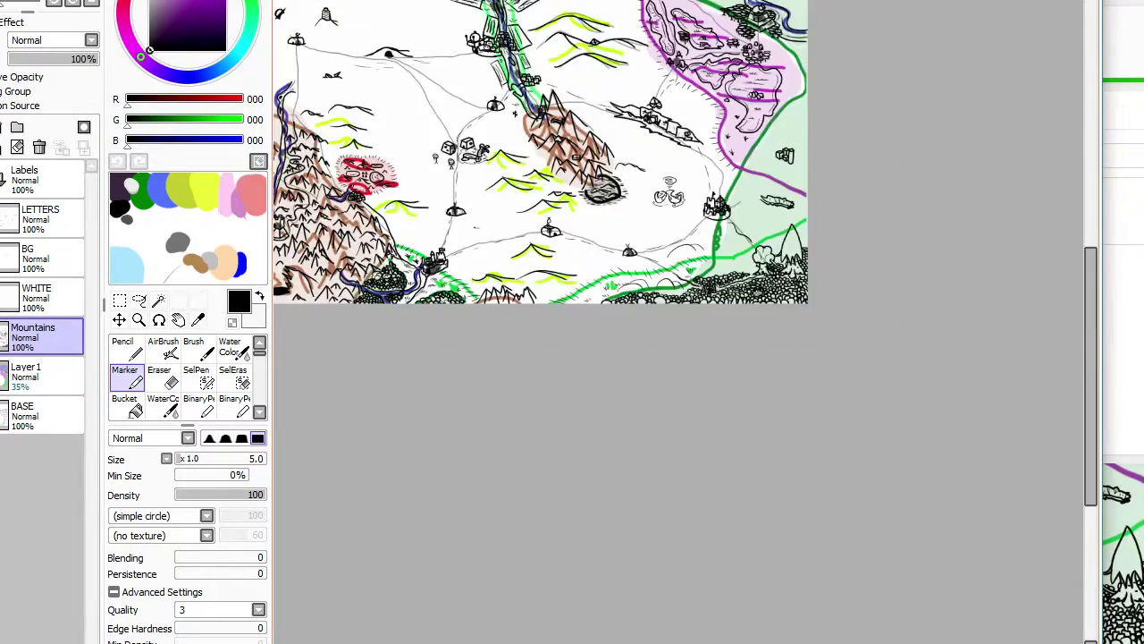
{"action": "scroll", "coordinate": [674, 275], "scroll_direction": "up", "scroll_amount": 3}
{"action": "scroll", "coordinate": [674, 274], "scroll_direction": "down", "scroll_amount": 1}
{"action": "scroll", "coordinate": [674, 274], "scroll_direction": "up", "scroll_amount": 3}
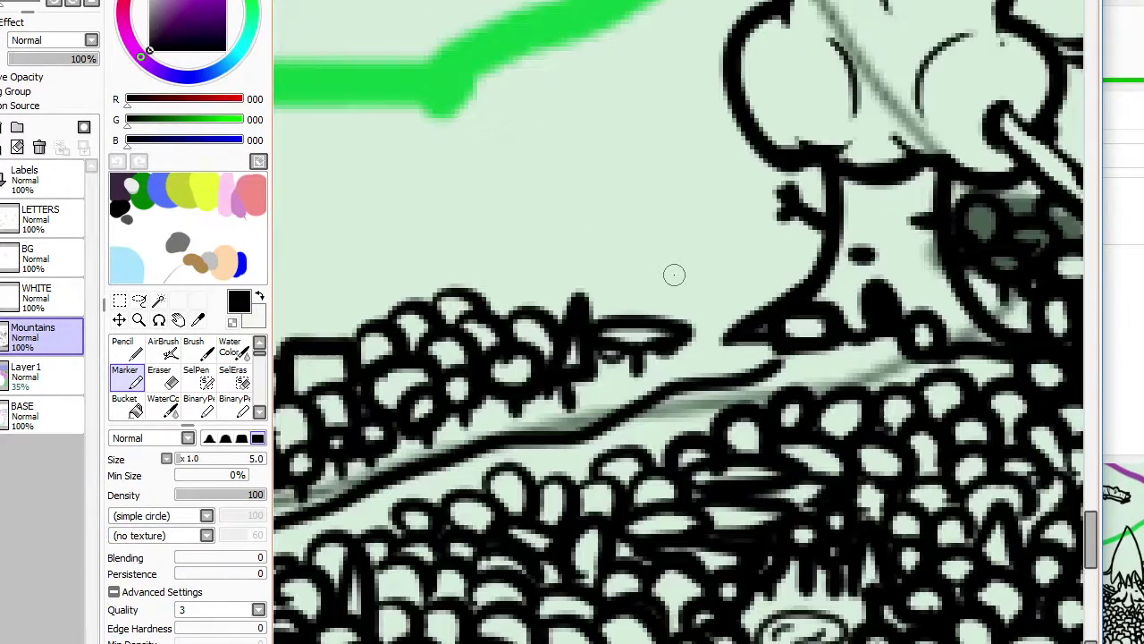
{"action": "mouse_move", "coordinate": [669, 324]}
{"action": "left_mouse_down"}
{"action": "mouse_move", "coordinate": [633, 316]}
{"action": "mouse_move", "coordinate": [698, 303]}
{"action": "mouse_move", "coordinate": [662, 330]}
{"action": "left_mouse_up"}
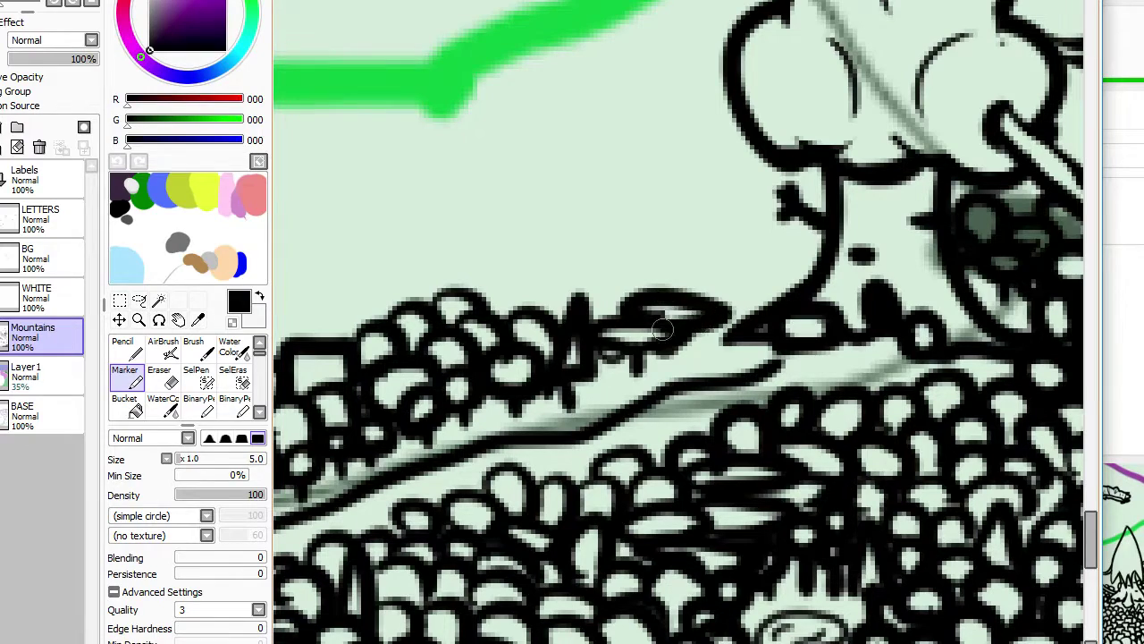
{"action": "mouse_move", "coordinate": [737, 300]}
{"action": "left_mouse_down"}
{"action": "mouse_move", "coordinate": [724, 267]}
{"action": "mouse_move", "coordinate": [744, 300]}
{"action": "mouse_move", "coordinate": [709, 294]}
{"action": "mouse_move", "coordinate": [738, 302]}
{"action": "mouse_move", "coordinate": [742, 319]}
{"action": "mouse_move", "coordinate": [727, 337]}
{"action": "mouse_move", "coordinate": [701, 335]}
{"action": "mouse_move", "coordinate": [697, 355]}
{"action": "mouse_move", "coordinate": [624, 311]}
{"action": "mouse_move", "coordinate": [626, 292]}
{"action": "mouse_move", "coordinate": [610, 310]}
{"action": "mouse_move", "coordinate": [630, 274]}
{"action": "mouse_move", "coordinate": [649, 282]}
{"action": "mouse_move", "coordinate": [597, 313]}
{"action": "mouse_move", "coordinate": [645, 283]}
{"action": "mouse_move", "coordinate": [612, 280]}
{"action": "mouse_move", "coordinate": [668, 276]}
{"action": "mouse_move", "coordinate": [662, 267]}
{"action": "mouse_move", "coordinate": [692, 259]}
{"action": "mouse_move", "coordinate": [636, 245]}
{"action": "mouse_move", "coordinate": [757, 243]}
{"action": "mouse_move", "coordinate": [736, 251]}
{"action": "mouse_move", "coordinate": [762, 260]}
{"action": "mouse_move", "coordinate": [821, 247]}
{"action": "mouse_move", "coordinate": [772, 250]}
{"action": "mouse_move", "coordinate": [675, 225]}
{"action": "mouse_move", "coordinate": [793, 230]}
{"action": "mouse_move", "coordinate": [660, 224]}
{"action": "mouse_move", "coordinate": [594, 289]}
{"action": "left_mouse_up"}
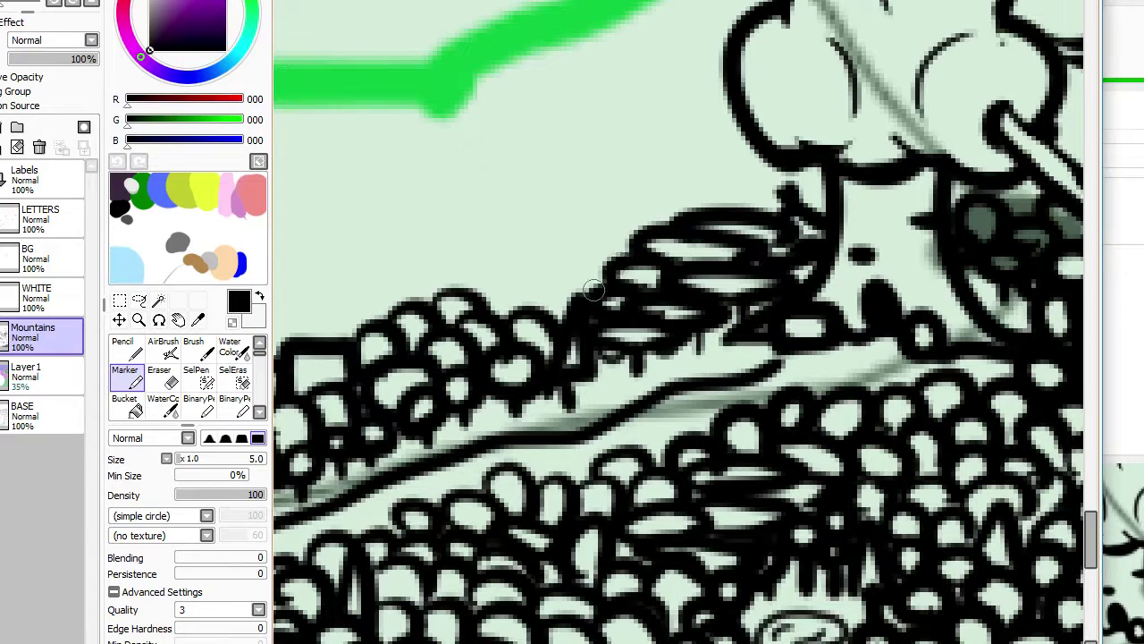
{"action": "mouse_move", "coordinate": [516, 313]}
{"action": "left_mouse_down"}
{"action": "mouse_move", "coordinate": [560, 282]}
{"action": "mouse_move", "coordinate": [602, 286]}
{"action": "mouse_move", "coordinate": [591, 272]}
{"action": "mouse_move", "coordinate": [529, 263]}
{"action": "mouse_move", "coordinate": [620, 266]}
{"action": "mouse_move", "coordinate": [621, 246]}
{"action": "mouse_move", "coordinate": [569, 242]}
{"action": "mouse_move", "coordinate": [658, 227]}
{"action": "mouse_move", "coordinate": [617, 204]}
{"action": "mouse_move", "coordinate": [726, 209]}
{"action": "left_mouse_up"}
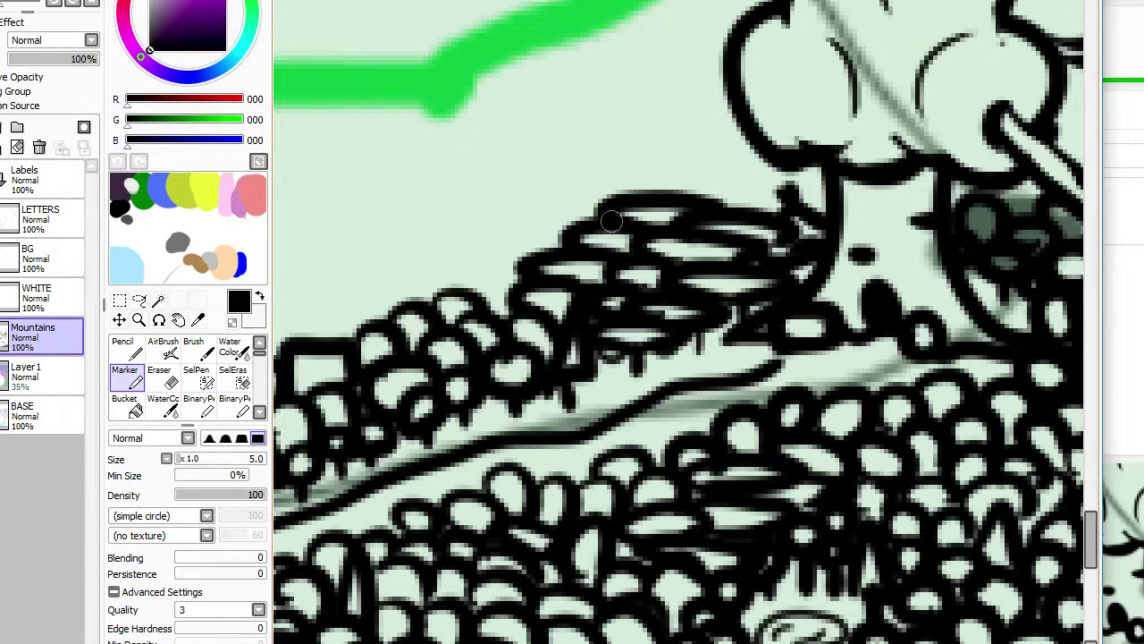
Step: Extend the stack of flat treetops outward beside the round-canopied giant tree
{"action": "mouse_move", "coordinate": [608, 203]}
{"action": "left_mouse_down"}
{"action": "mouse_move", "coordinate": [546, 231]}
{"action": "mouse_move", "coordinate": [589, 230]}
{"action": "mouse_move", "coordinate": [563, 227]}
{"action": "mouse_move", "coordinate": [565, 263]}
{"action": "left_mouse_up"}
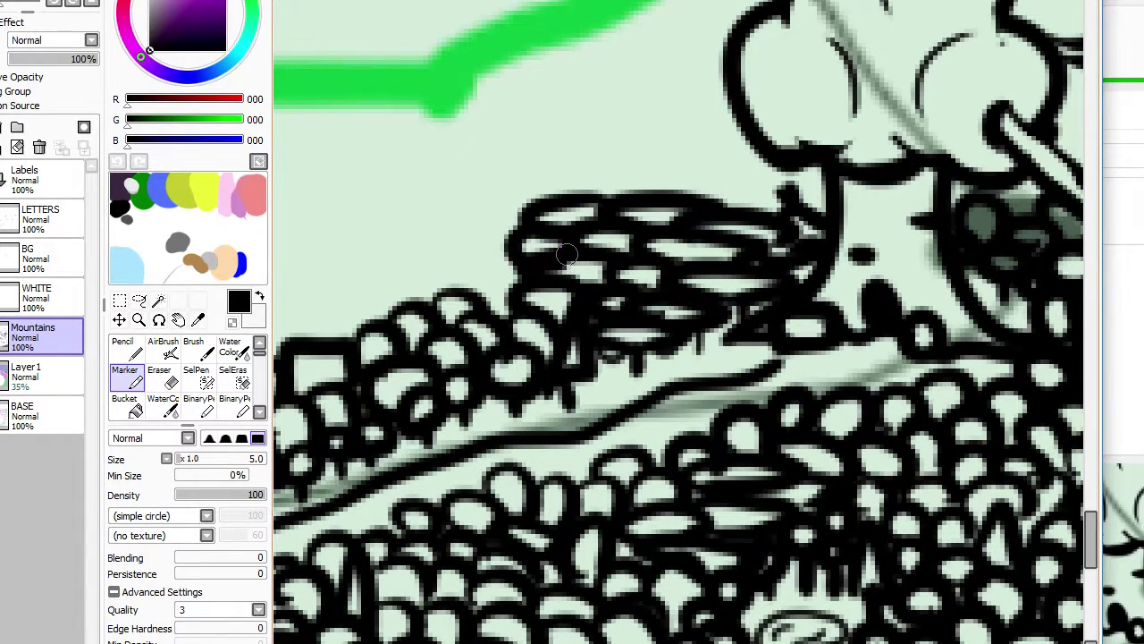
{"action": "scroll", "coordinate": [567, 255], "scroll_direction": "down", "scroll_amount": 5}
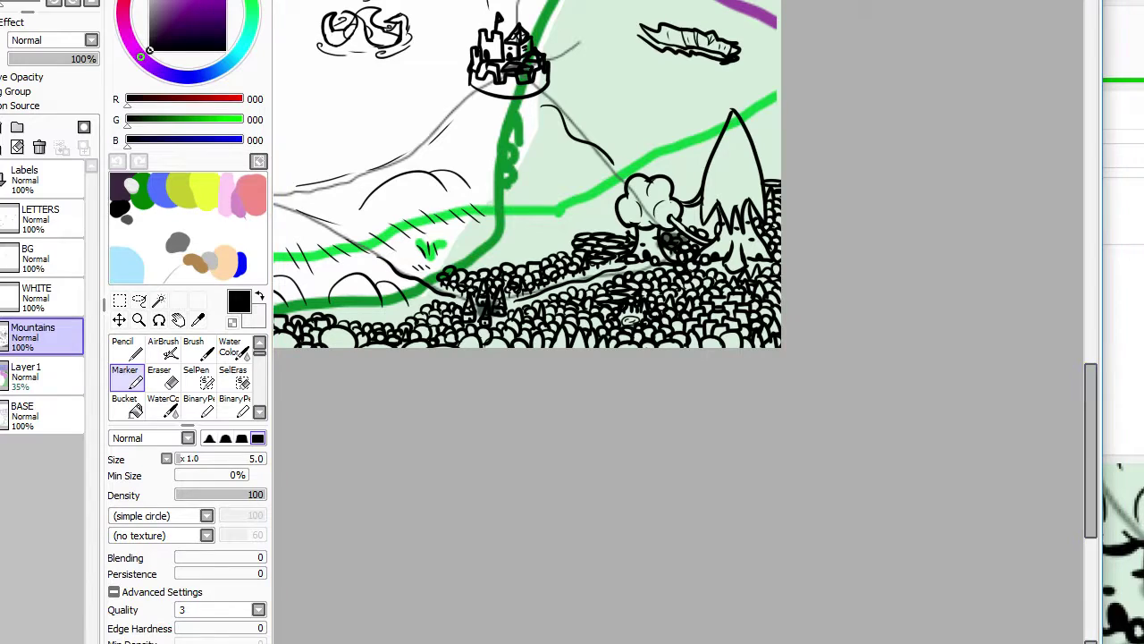
{"action": "scroll", "coordinate": [671, 396], "scroll_direction": "down", "scroll_amount": 2}
{"action": "scroll", "coordinate": [672, 396], "scroll_direction": "up", "scroll_amount": 2}
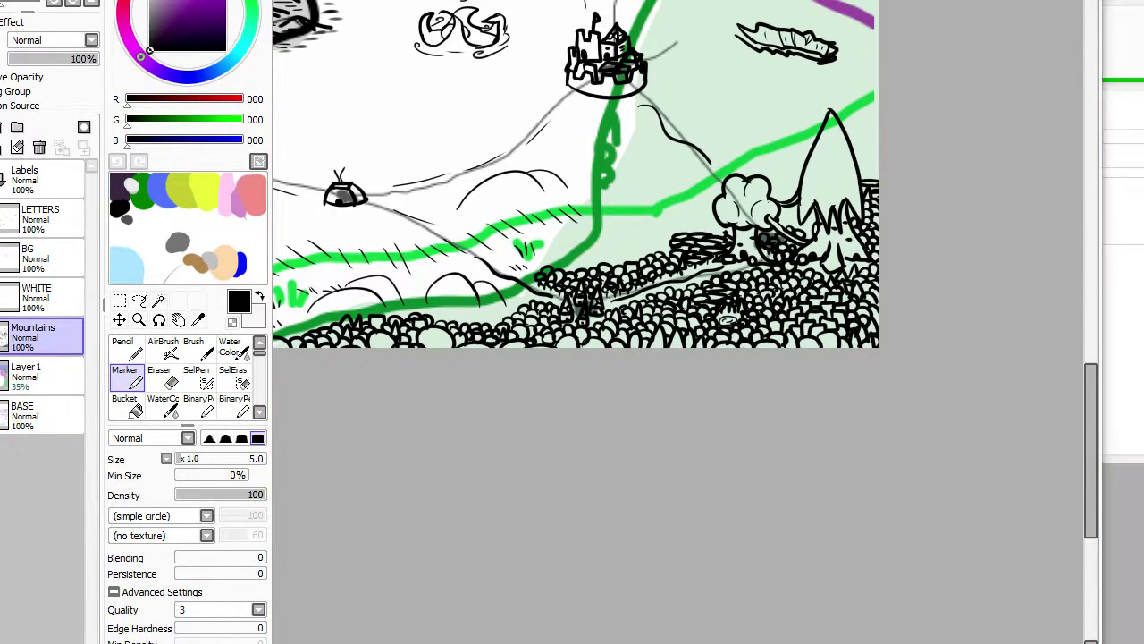
{"action": "key", "text": "alt+Tab"}
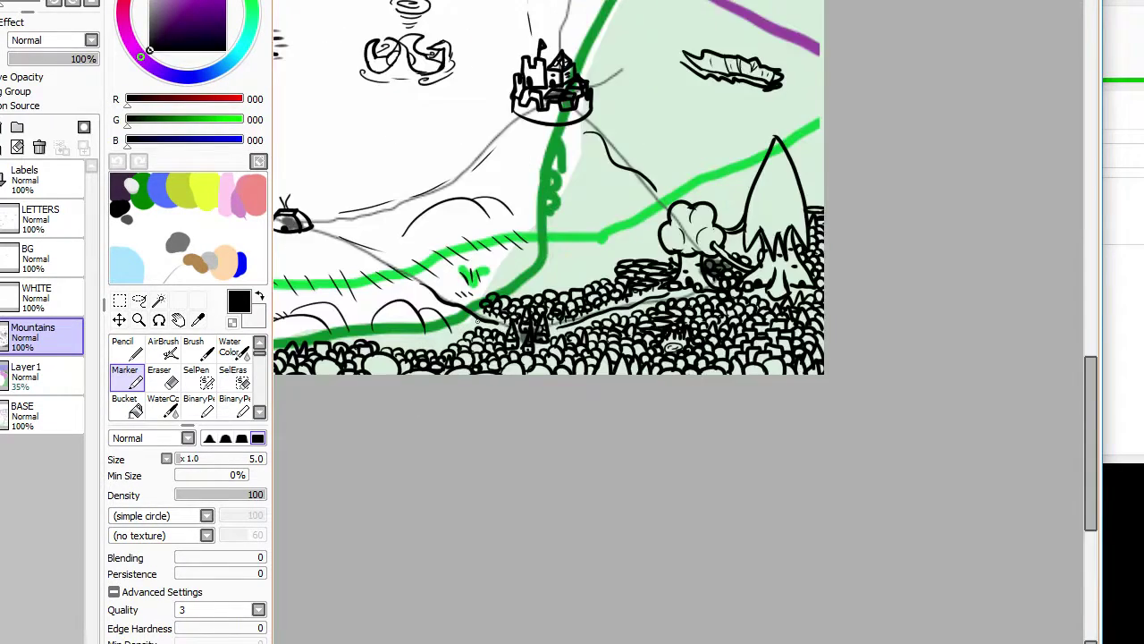
Step: Add a row of round treetops along the back of the grove behind the small pointed towers
{"action": "scroll", "coordinate": [528, 326], "scroll_direction": "up", "scroll_amount": 4}
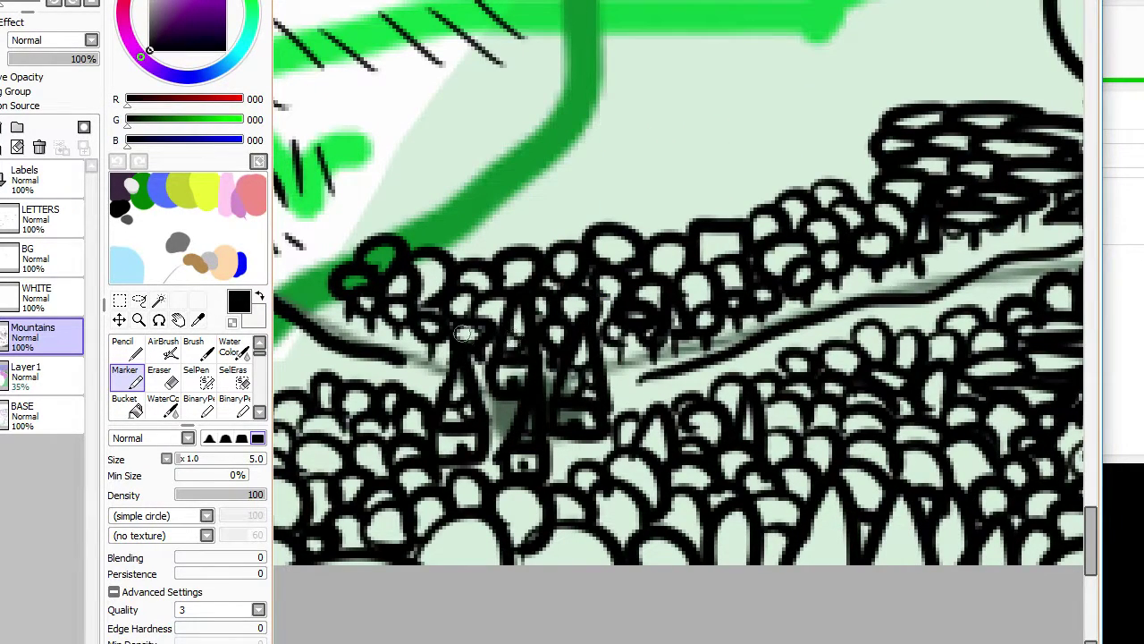
{"action": "mouse_move", "coordinate": [400, 242]}
{"action": "left_mouse_down"}
{"action": "mouse_move", "coordinate": [433, 258]}
{"action": "mouse_move", "coordinate": [448, 244]}
{"action": "mouse_move", "coordinate": [419, 260]}
{"action": "mouse_move", "coordinate": [450, 248]}
{"action": "mouse_move", "coordinate": [459, 230]}
{"action": "mouse_move", "coordinate": [490, 259]}
{"action": "mouse_move", "coordinate": [510, 227]}
{"action": "mouse_move", "coordinate": [538, 258]}
{"action": "mouse_move", "coordinate": [565, 245]}
{"action": "left_mouse_up"}
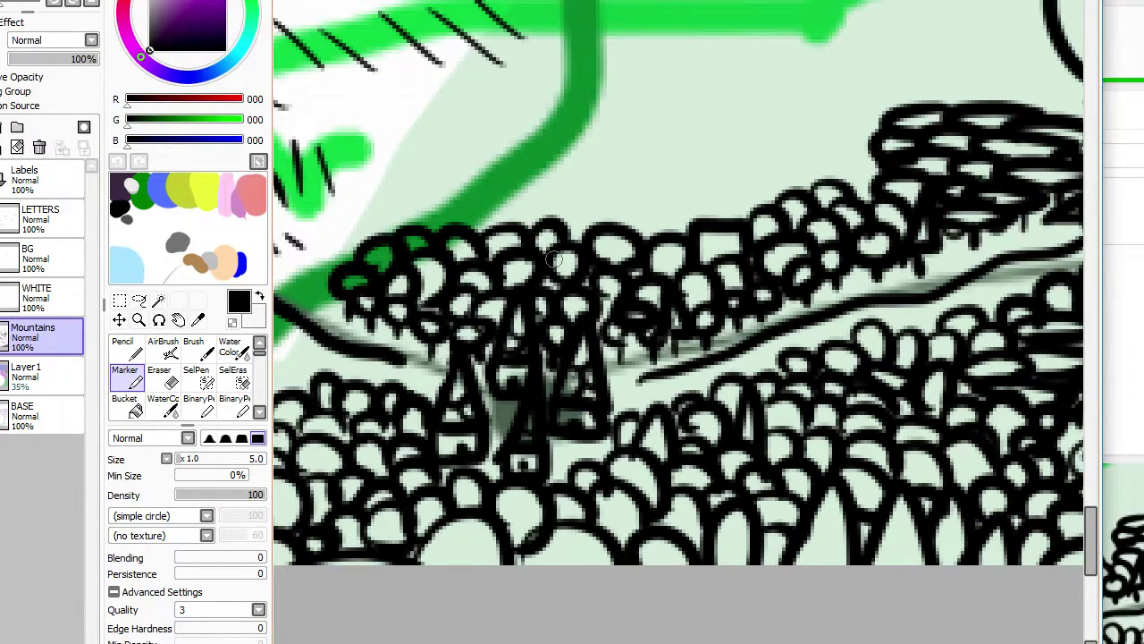
{"action": "scroll", "coordinate": [554, 259], "scroll_direction": "down", "scroll_amount": 4}
Step: Ink a jagged, multi-peaked mountain above the pointed-roof tower, along the lower brown ridge guide, redoing strokes that miss
{"action": "scroll", "coordinate": [555, 259], "scroll_direction": "down", "scroll_amount": 8}
{"action": "scroll", "coordinate": [554, 260], "scroll_direction": "up", "scroll_amount": 4}
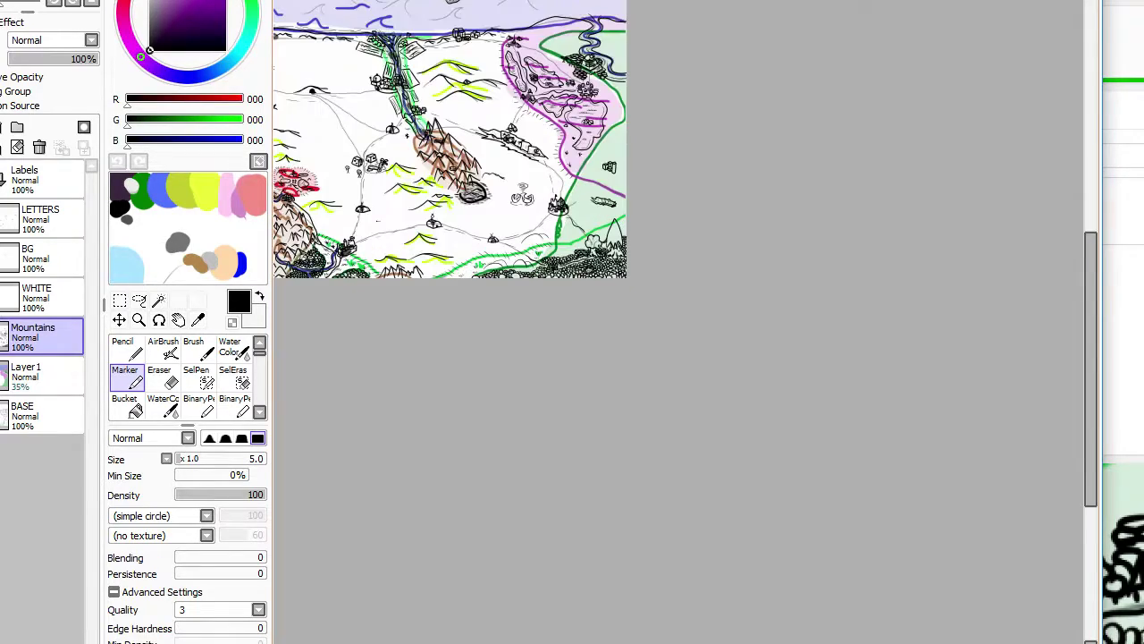
{"action": "scroll", "coordinate": [419, 390], "scroll_direction": "down", "scroll_amount": 2}
{"action": "scroll", "coordinate": [419, 389], "scroll_direction": "up", "scroll_amount": 7}
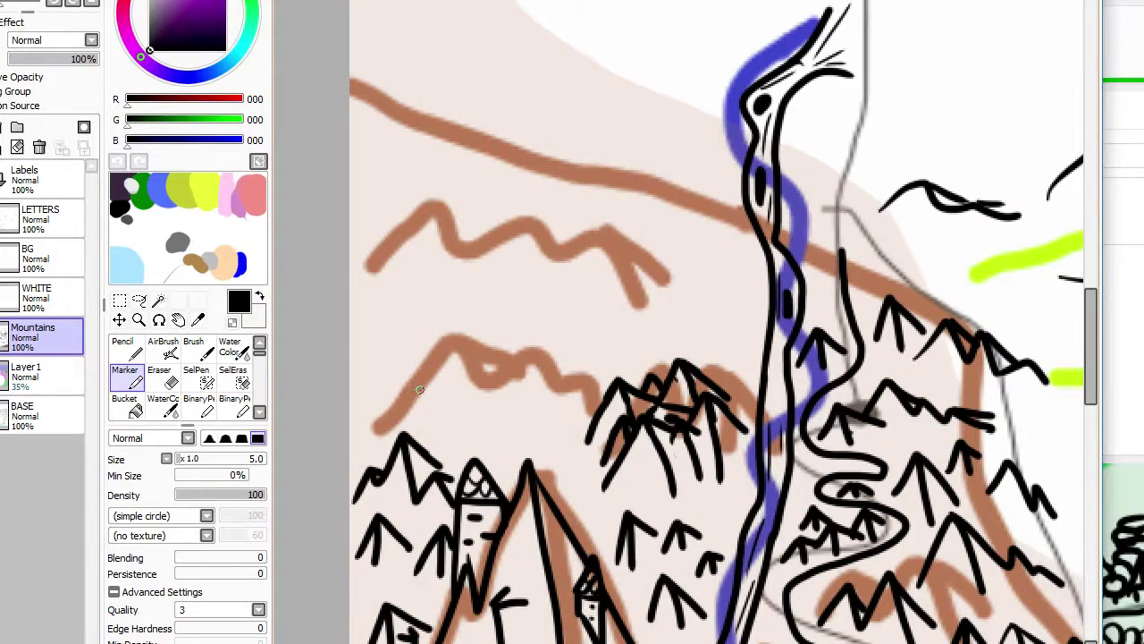
{"action": "mouse_move", "coordinate": [445, 437]}
{"action": "left_mouse_down"}
{"action": "mouse_move", "coordinate": [449, 416]}
{"action": "mouse_move", "coordinate": [493, 380]}
{"action": "mouse_move", "coordinate": [541, 400]}
{"action": "mouse_move", "coordinate": [560, 456]}
{"action": "left_mouse_up"}
{"action": "left_click_drag", "start_coordinate": [538, 394], "coordinate": [581, 426]}
{"action": "key", "text": "ctrl+z"}
{"action": "key", "text": "ctrl+z"}
{"action": "left_click_drag", "start_coordinate": [536, 391], "coordinate": [570, 418]}
{"action": "left_click_drag", "start_coordinate": [508, 374], "coordinate": [524, 395]}
{"action": "mouse_move", "coordinate": [483, 359]}
{"action": "left_mouse_down"}
{"action": "mouse_move", "coordinate": [533, 380]}
{"action": "mouse_move", "coordinate": [505, 362]}
{"action": "mouse_move", "coordinate": [525, 368]}
{"action": "left_mouse_up"}
{"action": "key", "text": "ctrl+z"}
{"action": "key", "text": "ctrl+z"}
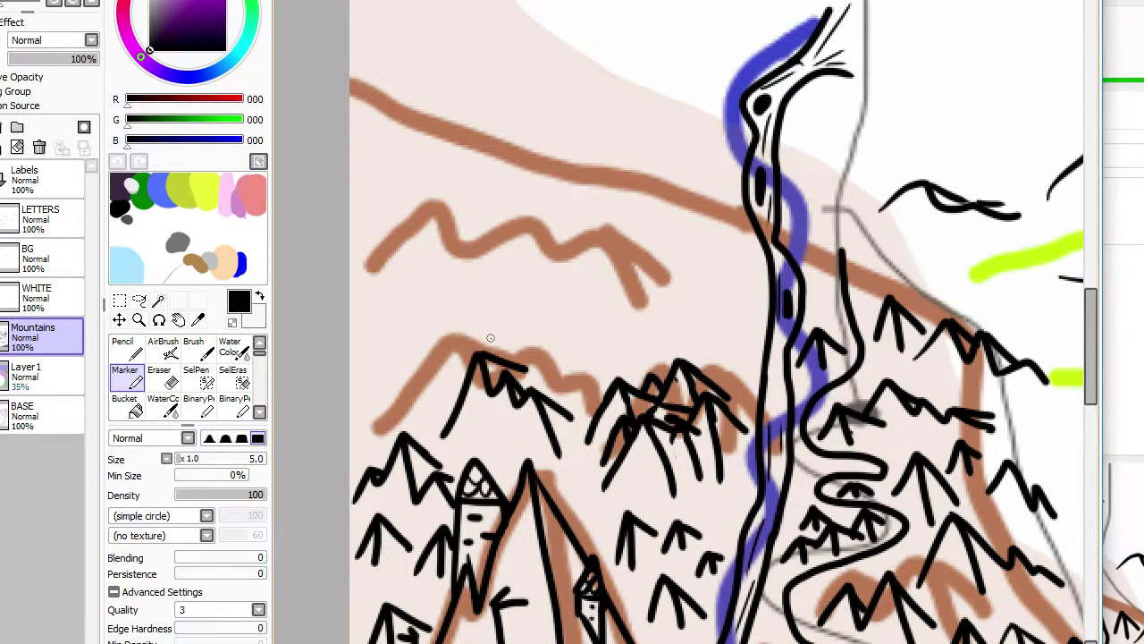
Step: Draw a small double peak near the map's edge and two small peaks beneath the jagged mountain
{"action": "scroll", "coordinate": [616, 340], "scroll_direction": "down", "scroll_amount": 2}
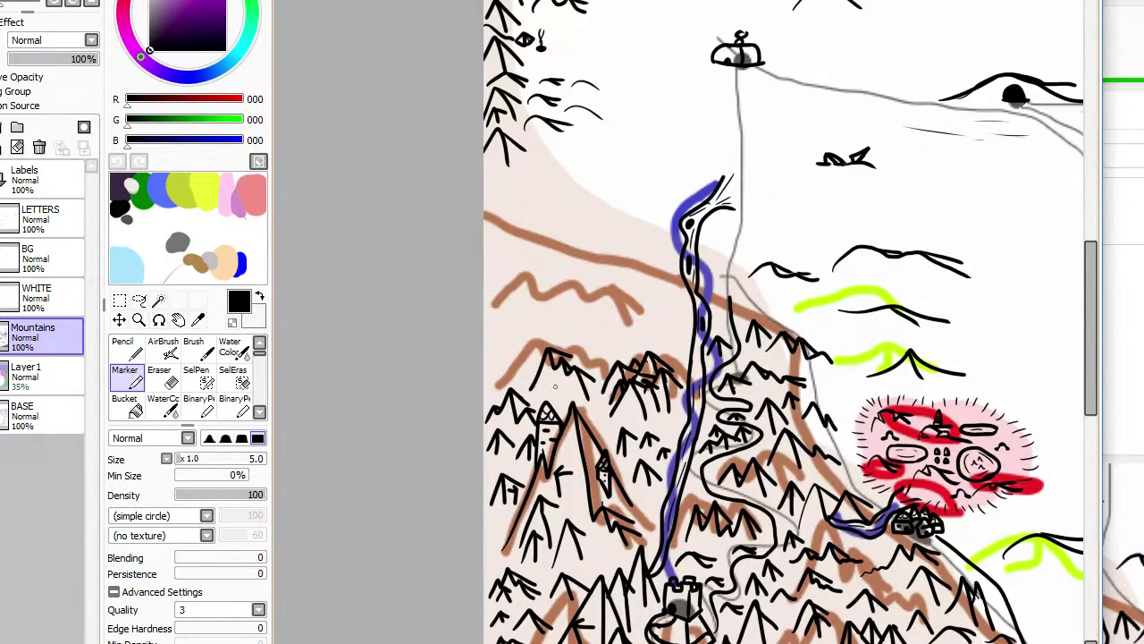
{"action": "scroll", "coordinate": [391, 315], "scroll_direction": "up", "scroll_amount": 4}
{"action": "scroll", "coordinate": [350, 295], "scroll_direction": "up", "scroll_amount": 1}
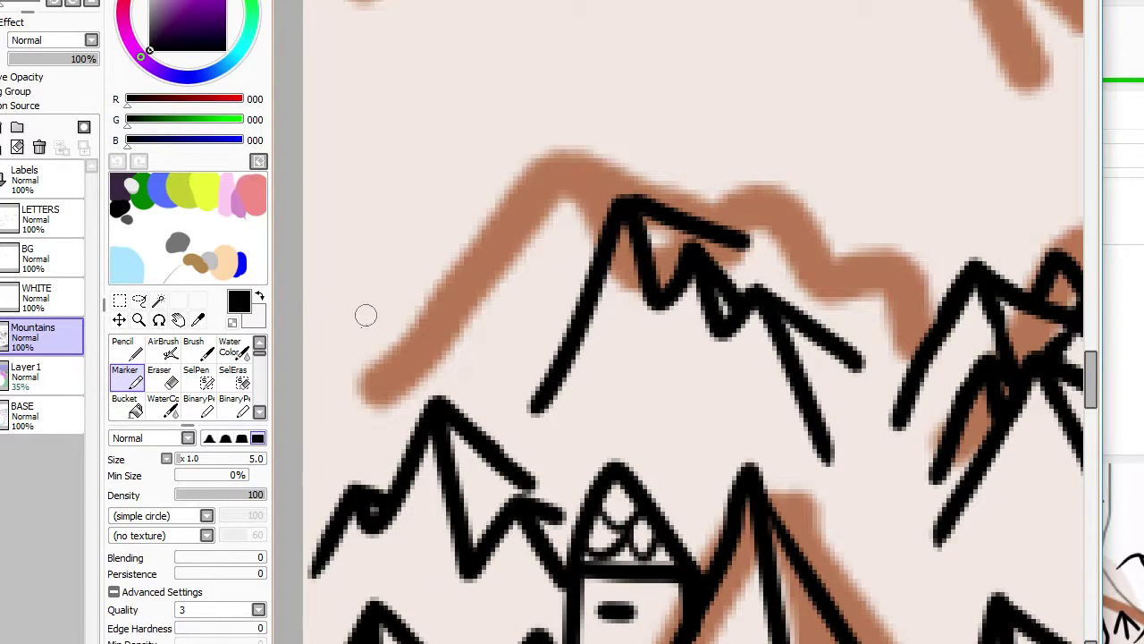
{"action": "mouse_move", "coordinate": [332, 380]}
{"action": "left_mouse_down"}
{"action": "mouse_move", "coordinate": [359, 257]}
{"action": "mouse_move", "coordinate": [435, 380]}
{"action": "left_mouse_up"}
{"action": "left_click_drag", "start_coordinate": [416, 312], "coordinate": [462, 351]}
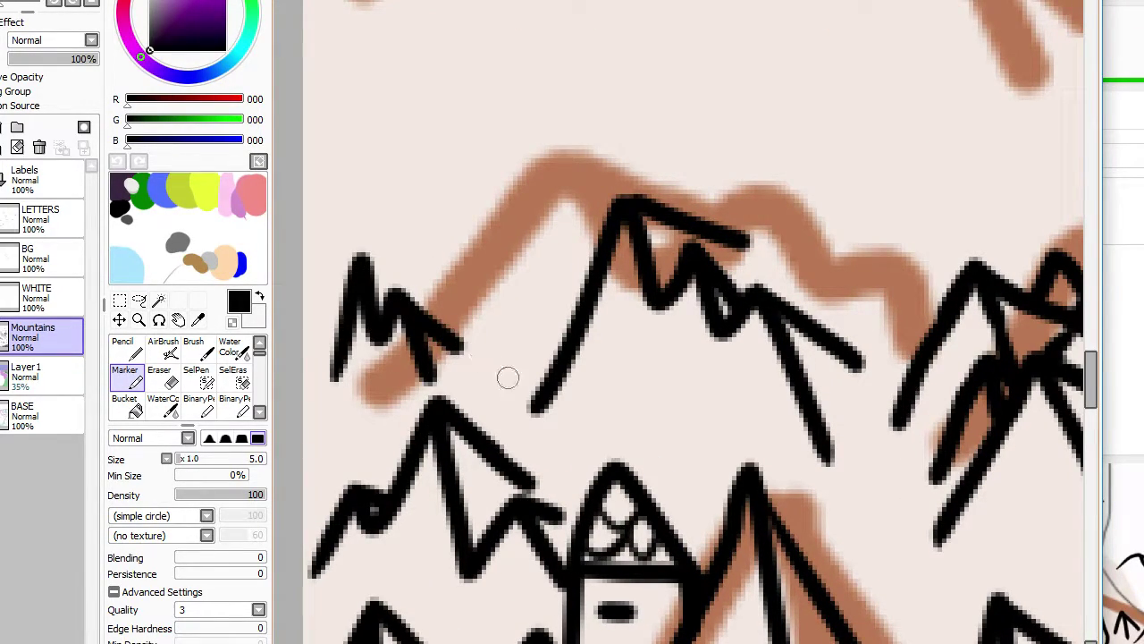
{"action": "mouse_move", "coordinate": [577, 443]}
{"action": "left_mouse_down"}
{"action": "mouse_move", "coordinate": [623, 357]}
{"action": "mouse_move", "coordinate": [628, 367]}
{"action": "mouse_move", "coordinate": [620, 342]}
{"action": "mouse_move", "coordinate": [661, 368]}
{"action": "left_mouse_up"}
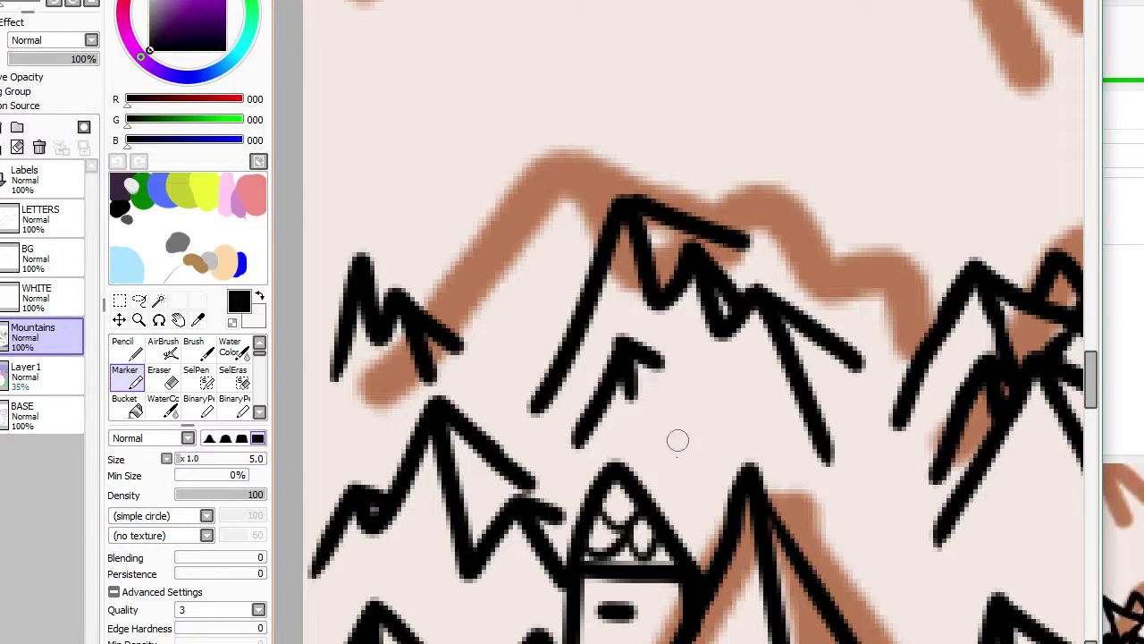
{"action": "mouse_move", "coordinate": [676, 439]}
{"action": "left_mouse_down"}
{"action": "mouse_move", "coordinate": [706, 371]}
{"action": "mouse_move", "coordinate": [722, 443]}
{"action": "left_mouse_up"}
{"action": "left_click_drag", "start_coordinate": [706, 371], "coordinate": [740, 400]}
{"action": "scroll", "coordinate": [741, 399], "scroll_direction": "down", "scroll_amount": 6}
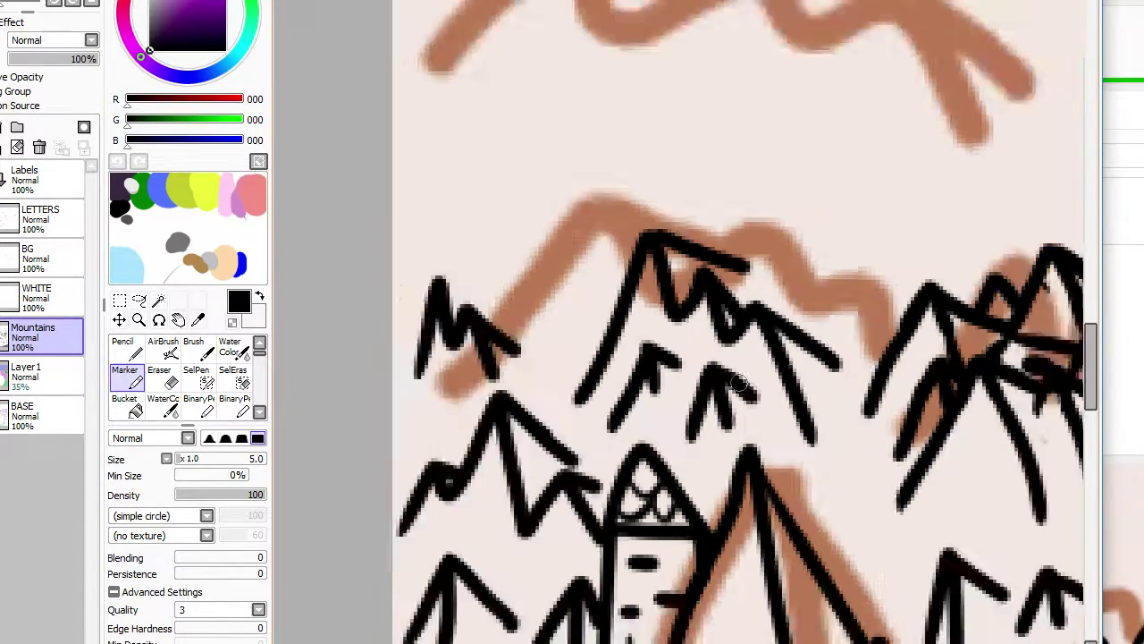
Step: Ink four separate peaks between the jagged mountain and the river, up to the end of the upper brown ridge guide
{"action": "scroll", "coordinate": [715, 363], "scroll_direction": "up", "scroll_amount": 3}
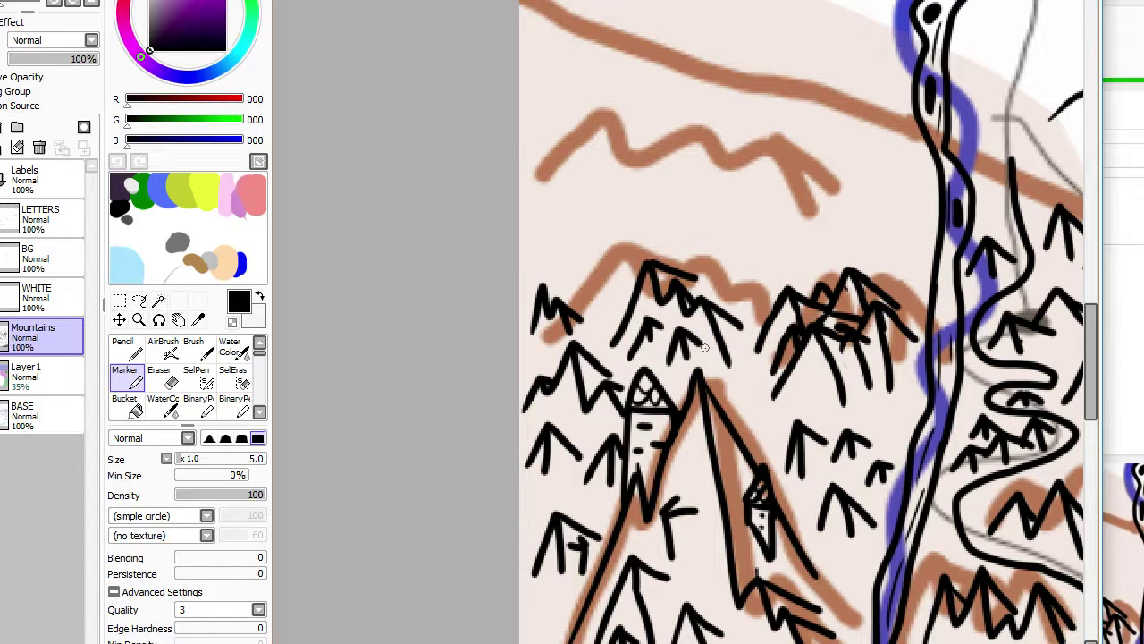
{"action": "scroll", "coordinate": [705, 348], "scroll_direction": "down", "scroll_amount": 3}
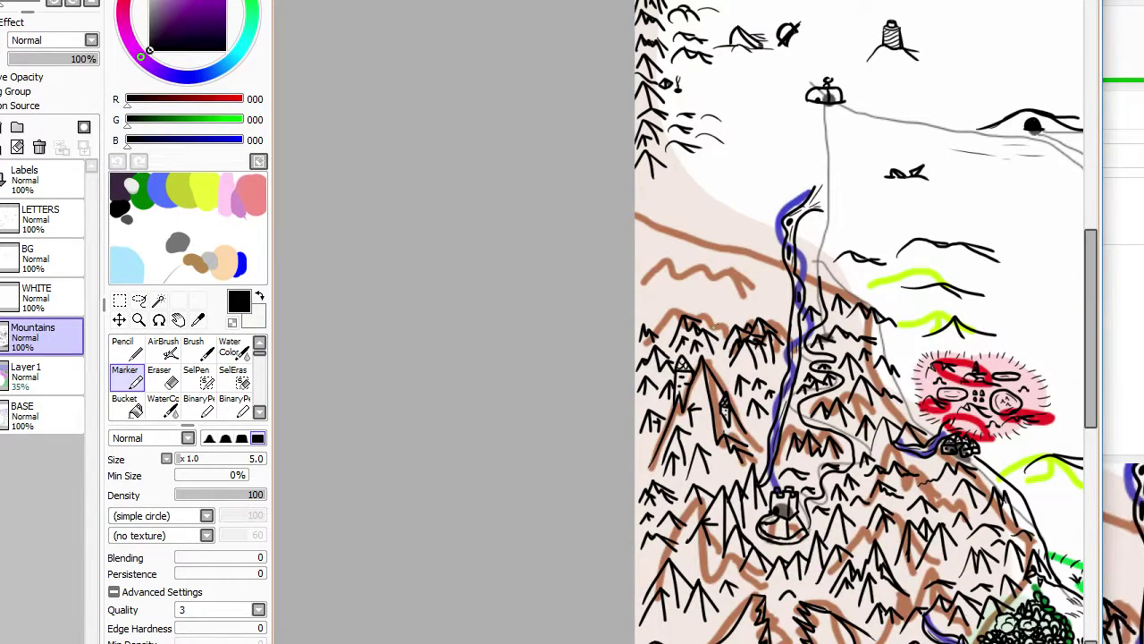
{"action": "scroll", "coordinate": [729, 318], "scroll_direction": "up", "scroll_amount": 3}
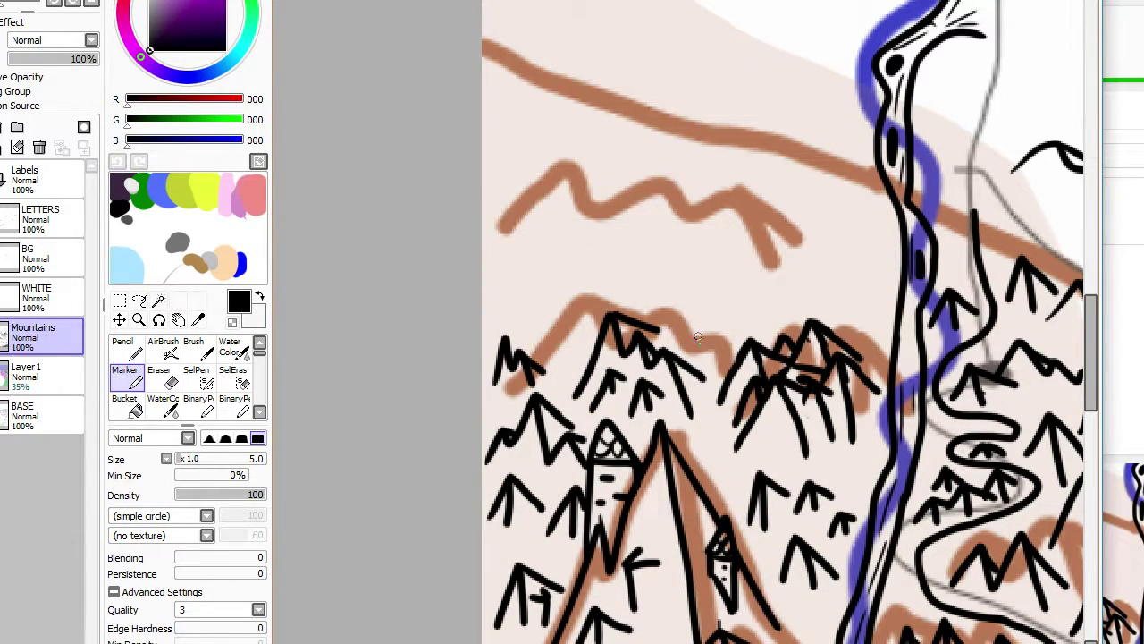
{"action": "left_click_drag", "start_coordinate": [696, 315], "coordinate": [741, 309]}
{"action": "mouse_move", "coordinate": [721, 267]}
{"action": "left_mouse_down"}
{"action": "mouse_move", "coordinate": [769, 304]}
{"action": "mouse_move", "coordinate": [794, 281]}
{"action": "mouse_move", "coordinate": [845, 308]}
{"action": "left_mouse_up"}
{"action": "left_click_drag", "start_coordinate": [826, 234], "coordinate": [866, 310]}
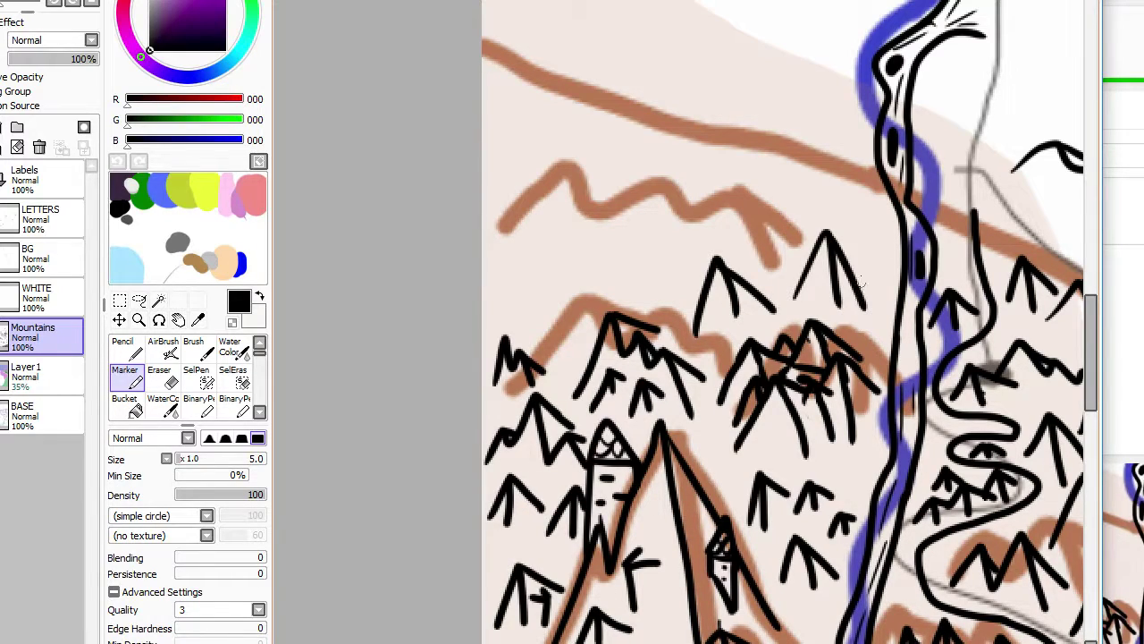
{"action": "left_click_drag", "start_coordinate": [850, 247], "coordinate": [878, 247]}
{"action": "left_click_drag", "start_coordinate": [867, 211], "coordinate": [893, 235]}
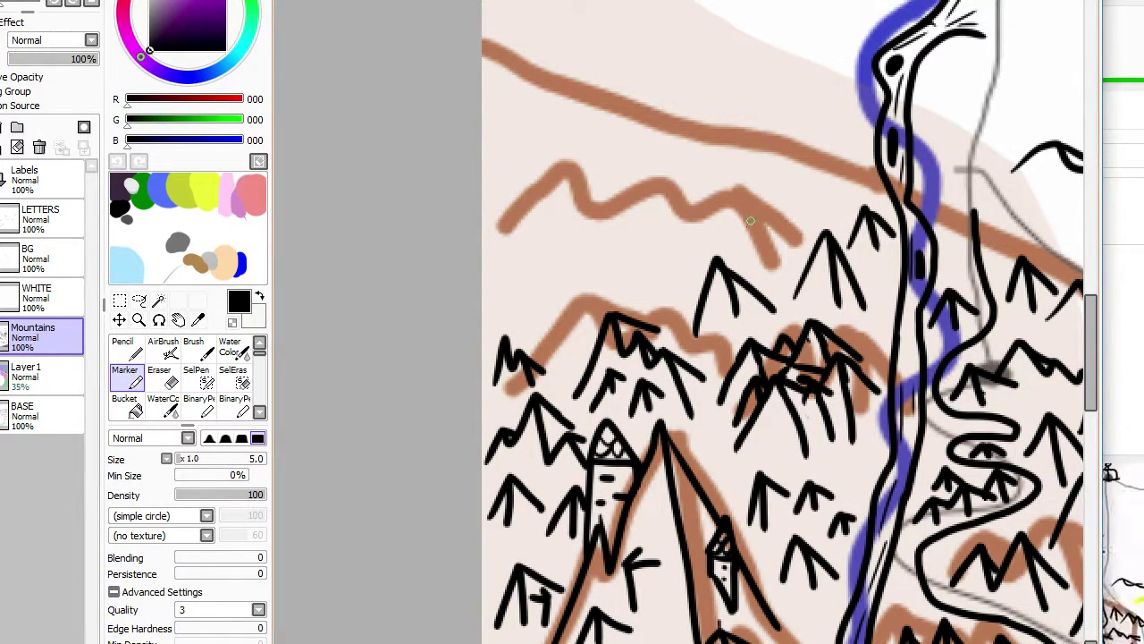
{"action": "left_click_drag", "start_coordinate": [728, 257], "coordinate": [772, 259]}
{"action": "left_click_drag", "start_coordinate": [757, 211], "coordinate": [800, 238]}
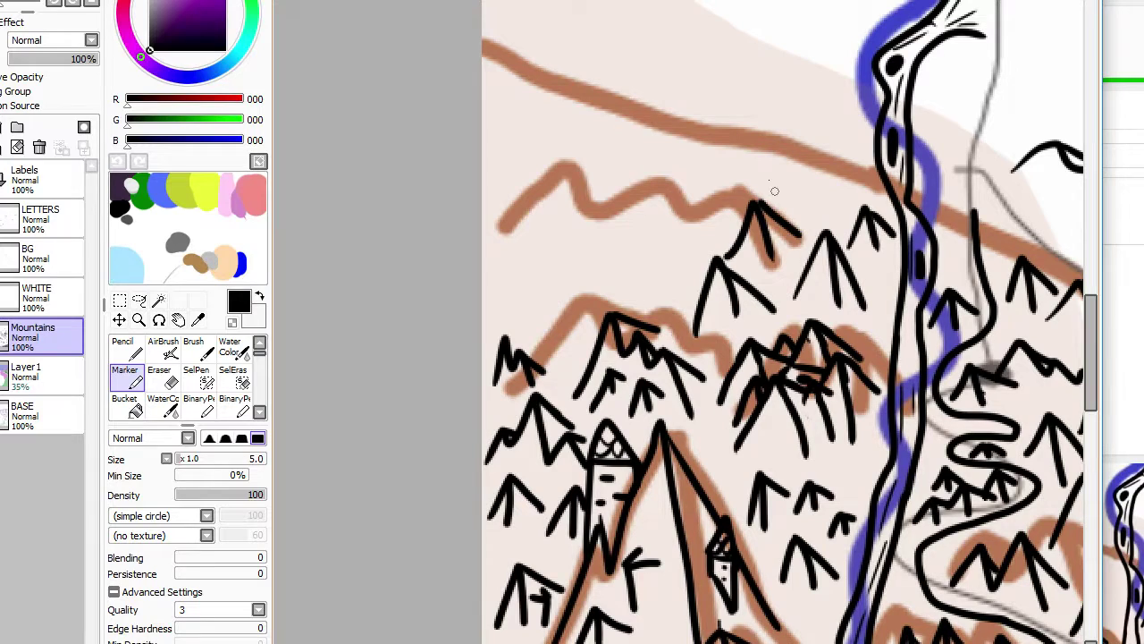
Step: Draw a single peak and a double-peaked mountain near the map's edge, between the two brown ridge guides
{"action": "scroll", "coordinate": [769, 180], "scroll_direction": "down", "scroll_amount": 2}
{"action": "scroll", "coordinate": [744, 194], "scroll_direction": "up", "scroll_amount": 3}
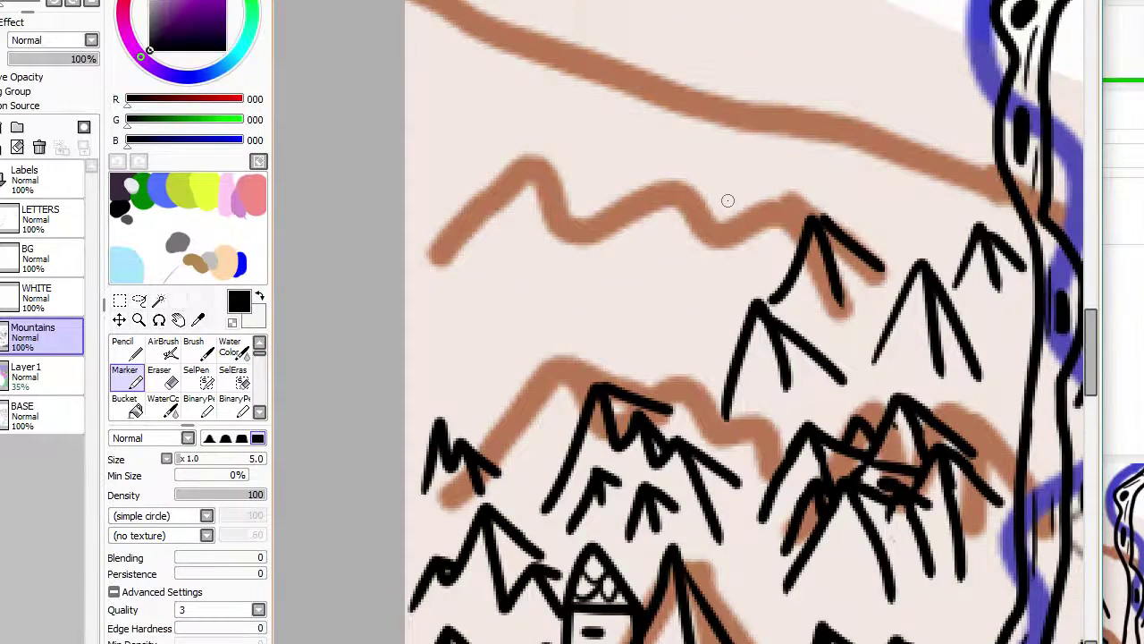
{"action": "left_click_drag", "start_coordinate": [728, 199], "coordinate": [728, 259]}
{"action": "left_click_drag", "start_coordinate": [469, 483], "coordinate": [519, 460]}
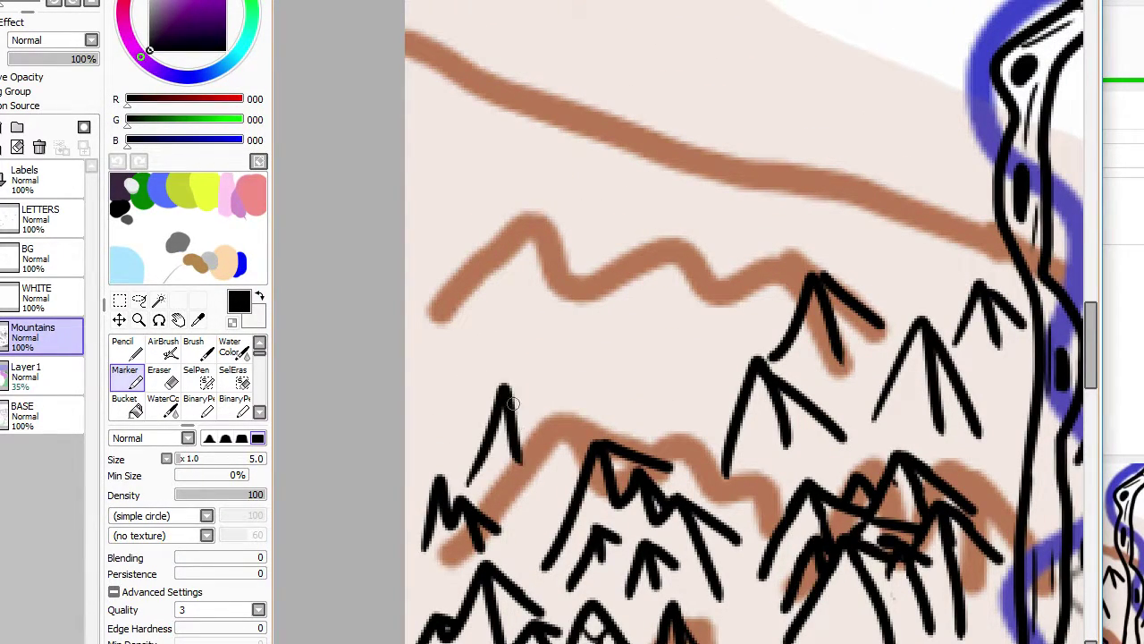
{"action": "left_click_drag", "start_coordinate": [512, 397], "coordinate": [569, 449]}
{"action": "mouse_move", "coordinate": [431, 394]}
{"action": "left_mouse_down"}
{"action": "mouse_move", "coordinate": [464, 310]}
{"action": "mouse_move", "coordinate": [502, 356]}
{"action": "left_mouse_up"}
{"action": "left_click_drag", "start_coordinate": [490, 357], "coordinate": [560, 397]}
{"action": "left_click_drag", "start_coordinate": [535, 320], "coordinate": [597, 386]}
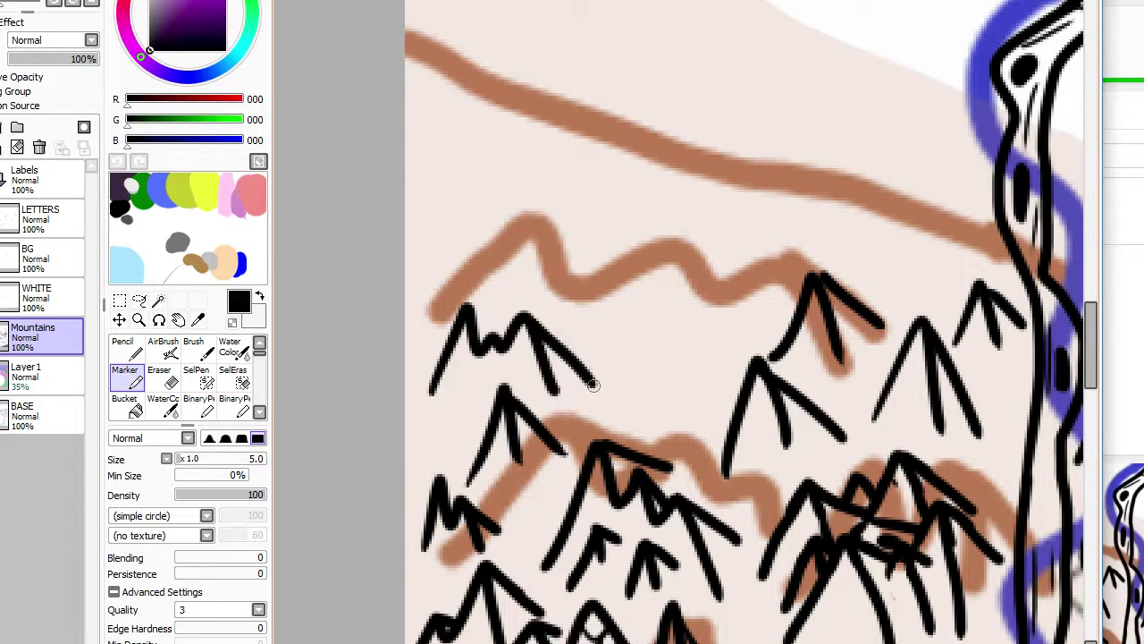
{"action": "left_click_drag", "start_coordinate": [461, 300], "coordinate": [513, 343]}
Step: Ink two tall peaks with jagged foothills and a small peak along the upper brown ridge guide
{"action": "mouse_move", "coordinate": [608, 391]}
{"action": "left_mouse_down"}
{"action": "mouse_move", "coordinate": [648, 380]}
{"action": "mouse_move", "coordinate": [681, 279]}
{"action": "mouse_move", "coordinate": [712, 407]}
{"action": "left_mouse_up"}
{"action": "left_click_drag", "start_coordinate": [685, 283], "coordinate": [730, 363]}
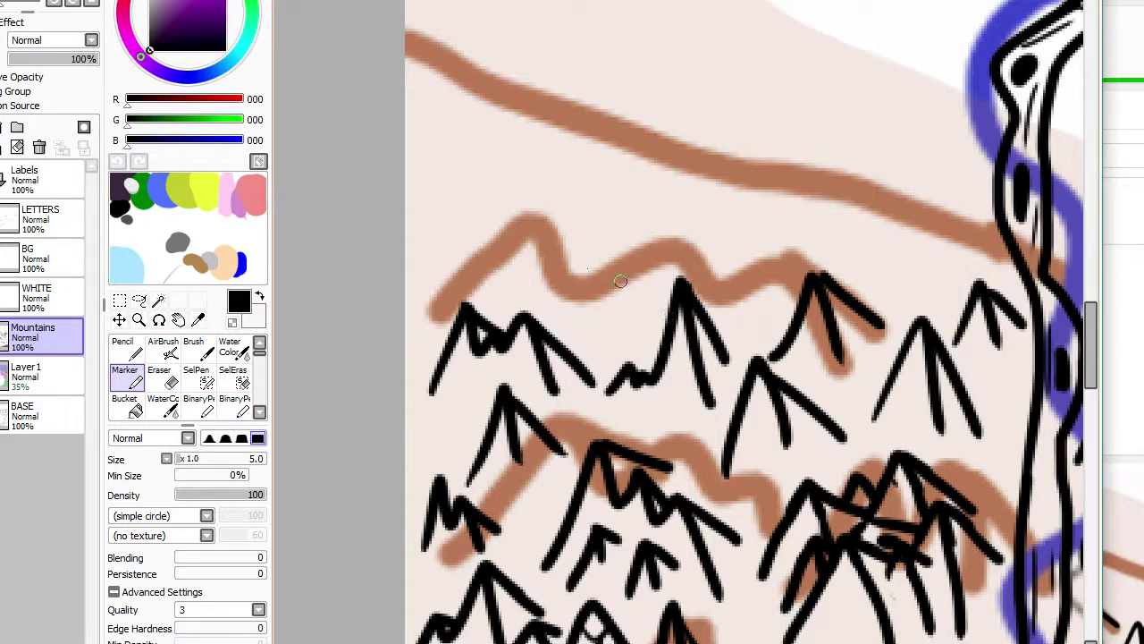
{"action": "mouse_move", "coordinate": [492, 263]}
{"action": "left_mouse_down"}
{"action": "mouse_move", "coordinate": [534, 269]}
{"action": "mouse_move", "coordinate": [567, 210]}
{"action": "mouse_move", "coordinate": [598, 229]}
{"action": "mouse_move", "coordinate": [610, 270]}
{"action": "mouse_move", "coordinate": [622, 244]}
{"action": "mouse_move", "coordinate": [645, 264]}
{"action": "left_mouse_up"}
{"action": "left_click_drag", "start_coordinate": [581, 161], "coordinate": [632, 224]}
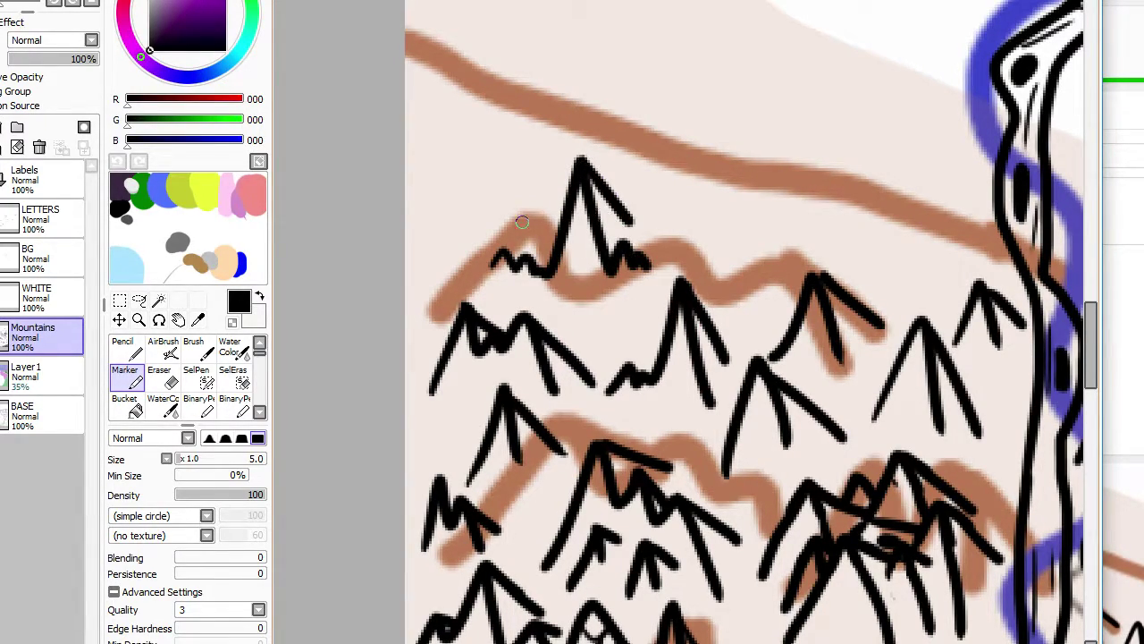
{"action": "mouse_move", "coordinate": [509, 225]}
{"action": "left_mouse_down"}
{"action": "mouse_move", "coordinate": [538, 186]}
{"action": "mouse_move", "coordinate": [555, 204]}
{"action": "left_mouse_up"}
{"action": "scroll", "coordinate": [706, 171], "scroll_direction": "down", "scroll_amount": 5}
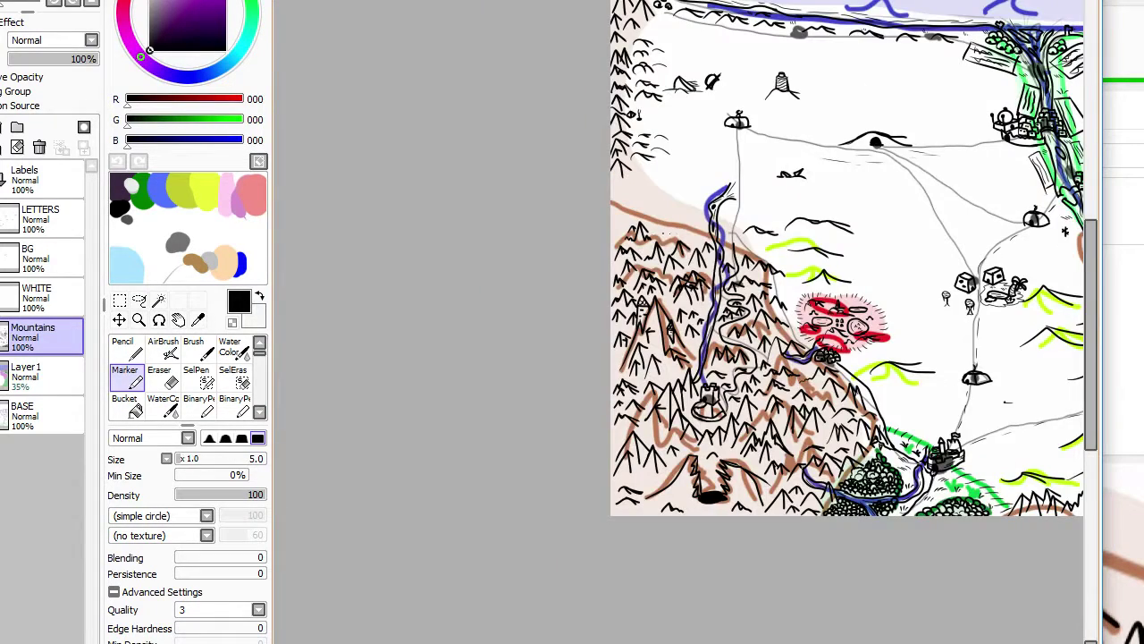
Step: Draw two tall peaks across the long brown boundary line and a small peak beside the river's upper bend
{"action": "scroll", "coordinate": [662, 238], "scroll_direction": "up", "scroll_amount": 6}
{"action": "left_click_drag", "start_coordinate": [578, 291], "coordinate": [646, 284]}
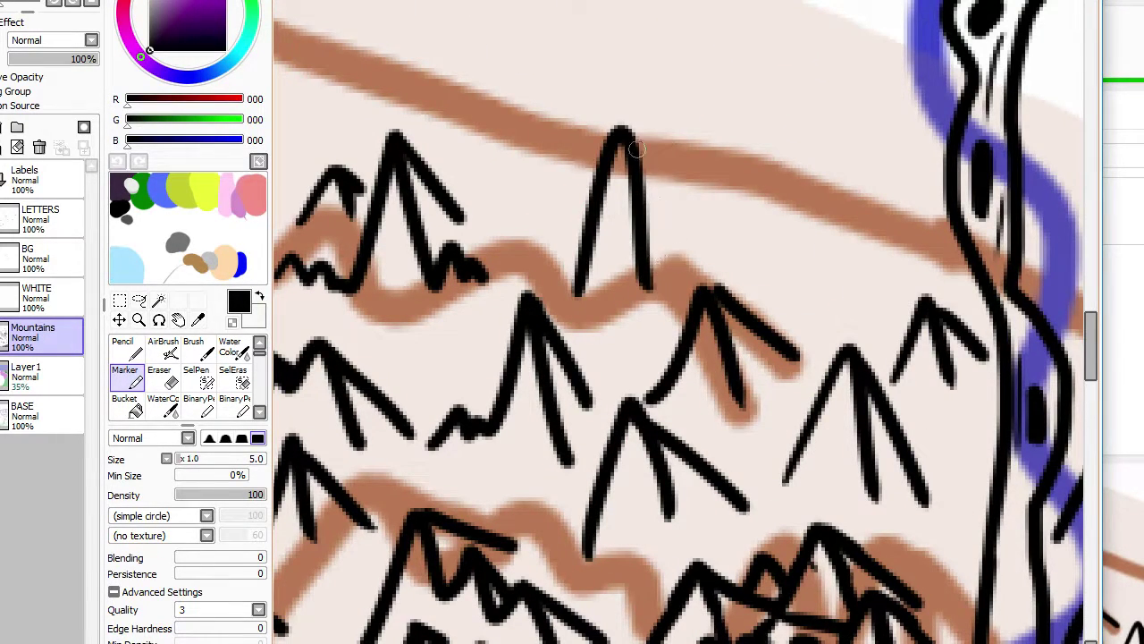
{"action": "mouse_move", "coordinate": [628, 139]}
{"action": "left_mouse_down"}
{"action": "mouse_move", "coordinate": [697, 252]}
{"action": "mouse_move", "coordinate": [821, 279]}
{"action": "left_mouse_up"}
{"action": "left_click_drag", "start_coordinate": [794, 139], "coordinate": [869, 259]}
{"action": "mouse_move", "coordinate": [834, 145]}
{"action": "left_mouse_down"}
{"action": "mouse_move", "coordinate": [881, 134]}
{"action": "mouse_move", "coordinate": [889, 166]}
{"action": "left_mouse_up"}
{"action": "left_click_drag", "start_coordinate": [860, 70], "coordinate": [901, 114]}
{"action": "scroll", "coordinate": [810, 149], "scroll_direction": "down", "scroll_amount": 3}
Step: Ink a descending chain of single and double peaks along the shaded mountain region's outer edge, with a small peak in front
{"action": "scroll", "coordinate": [732, 152], "scroll_direction": "up", "scroll_amount": 4}
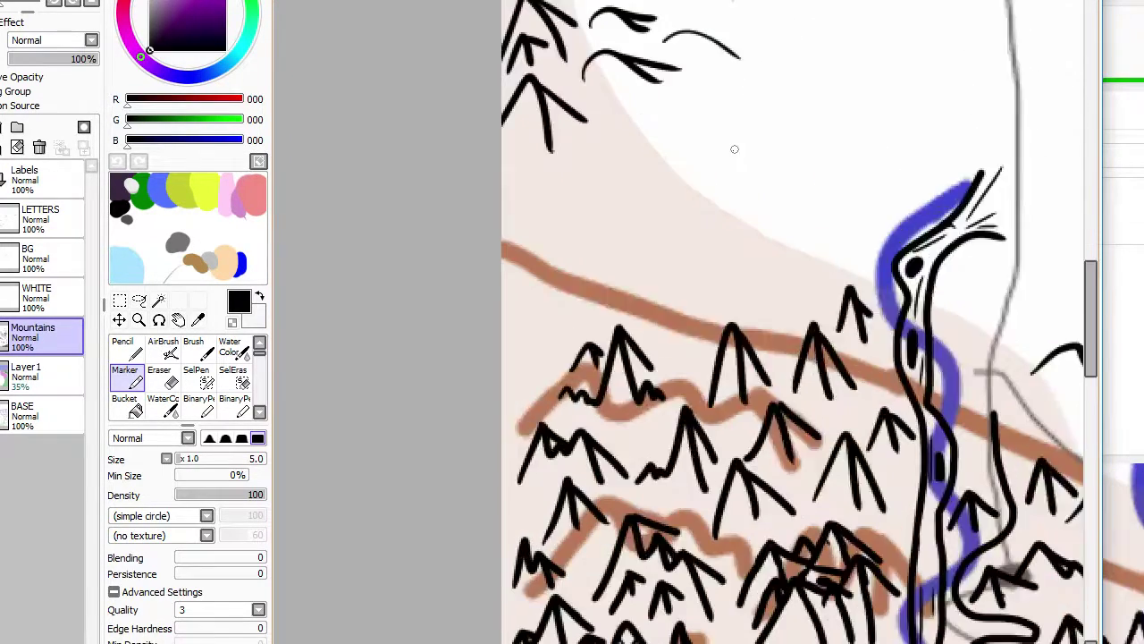
{"action": "left_click_drag", "start_coordinate": [539, 201], "coordinate": [586, 223]}
{"action": "mouse_move", "coordinate": [577, 133]}
{"action": "left_mouse_down"}
{"action": "mouse_move", "coordinate": [637, 222]}
{"action": "mouse_move", "coordinate": [659, 163]}
{"action": "mouse_move", "coordinate": [733, 306]}
{"action": "left_mouse_up"}
{"action": "left_click_drag", "start_coordinate": [685, 176], "coordinate": [780, 268]}
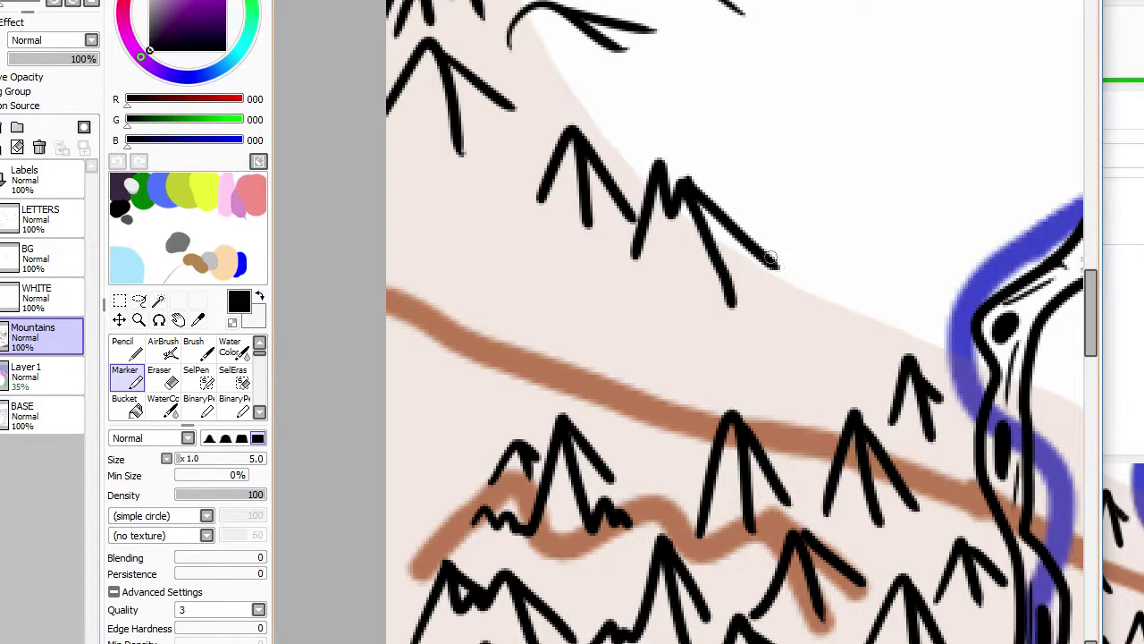
{"action": "mouse_move", "coordinate": [780, 320]}
{"action": "left_mouse_down"}
{"action": "mouse_move", "coordinate": [797, 287]}
{"action": "mouse_move", "coordinate": [838, 313]}
{"action": "left_mouse_up"}
{"action": "mouse_move", "coordinate": [815, 264]}
{"action": "left_mouse_down"}
{"action": "mouse_move", "coordinate": [874, 312]}
{"action": "mouse_move", "coordinate": [860, 345]}
{"action": "left_mouse_up"}
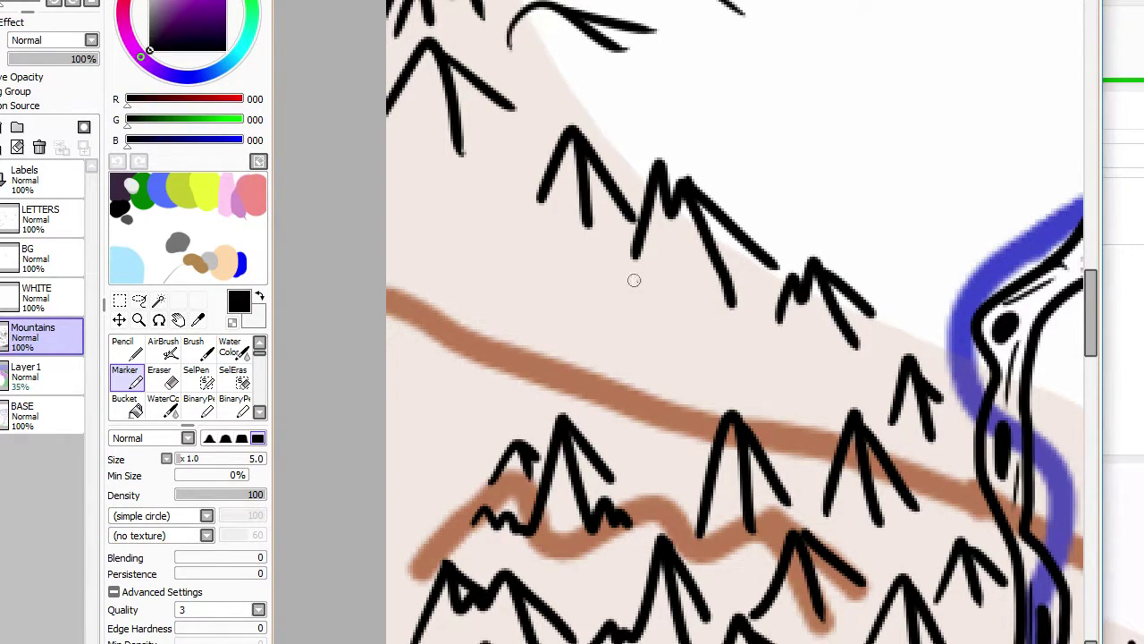
{"action": "mouse_move", "coordinate": [657, 234]}
{"action": "left_mouse_down"}
{"action": "mouse_move", "coordinate": [642, 290]}
{"action": "mouse_move", "coordinate": [670, 304]}
{"action": "mouse_move", "coordinate": [706, 270]}
{"action": "left_mouse_up"}
{"action": "key", "text": "ctrl+z"}
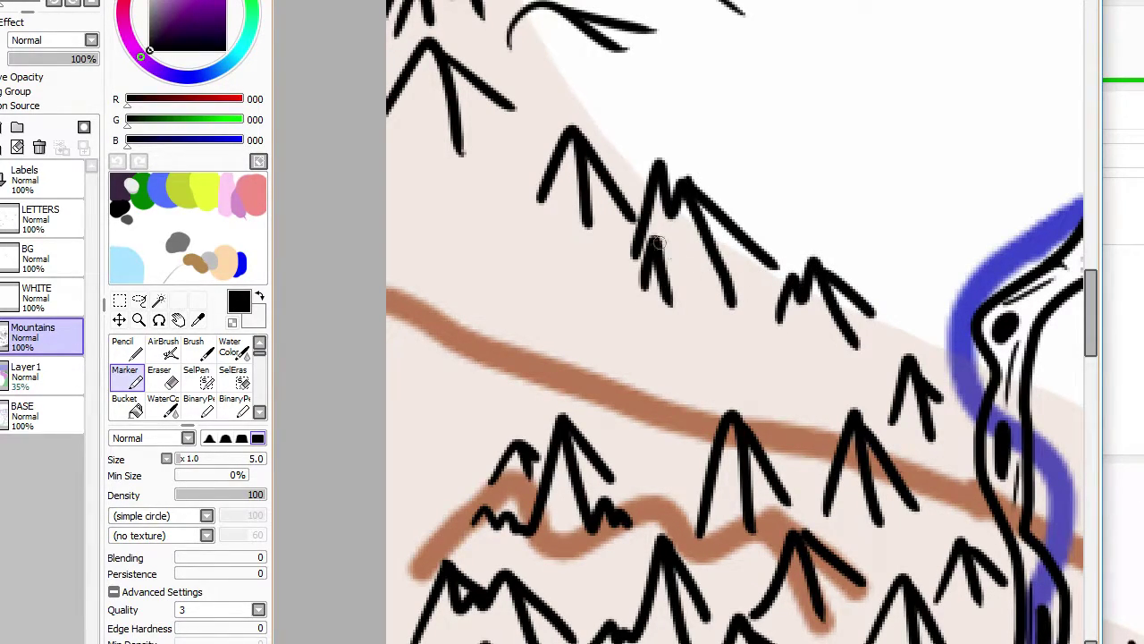
{"action": "left_click_drag", "start_coordinate": [656, 239], "coordinate": [681, 261]}
{"action": "scroll", "coordinate": [676, 242], "scroll_direction": "down", "scroll_amount": 6}
Step: Ink a low double-lined hill just outside the new peak chain and trim it with the eraser
{"action": "scroll", "coordinate": [574, 312], "scroll_direction": "up", "scroll_amount": 5}
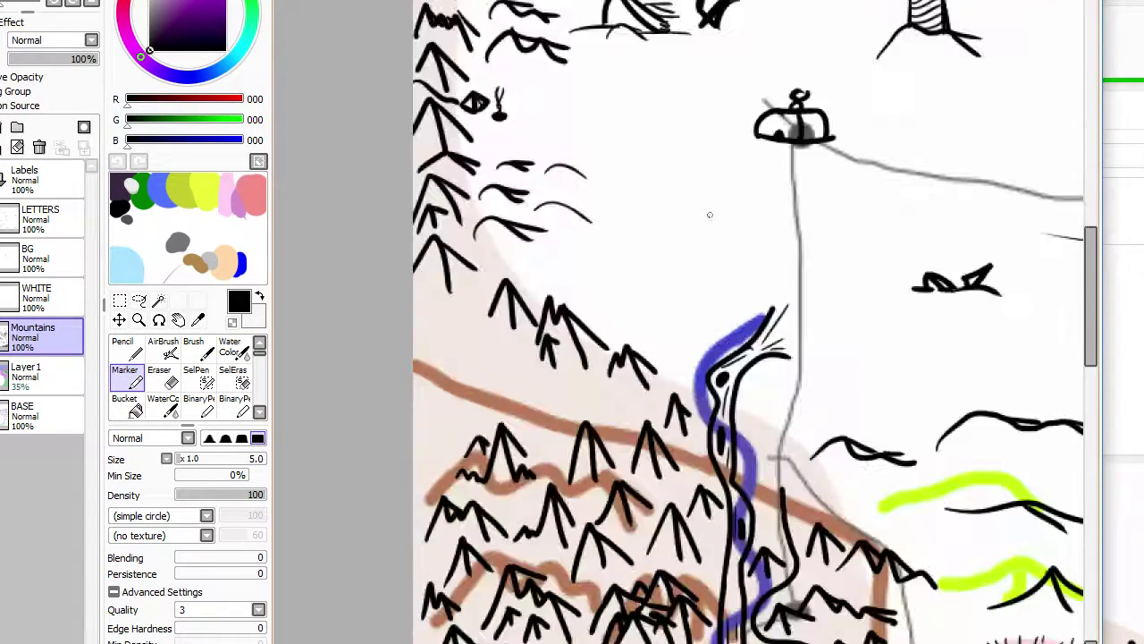
{"action": "mouse_move", "coordinate": [452, 277]}
{"action": "left_mouse_down"}
{"action": "mouse_move", "coordinate": [559, 312]}
{"action": "mouse_move", "coordinate": [545, 295]}
{"action": "left_mouse_up"}
{"action": "key", "text": "e"}
{"action": "left_click_drag", "start_coordinate": [462, 318], "coordinate": [435, 307]}
{"action": "key", "text": "m"}
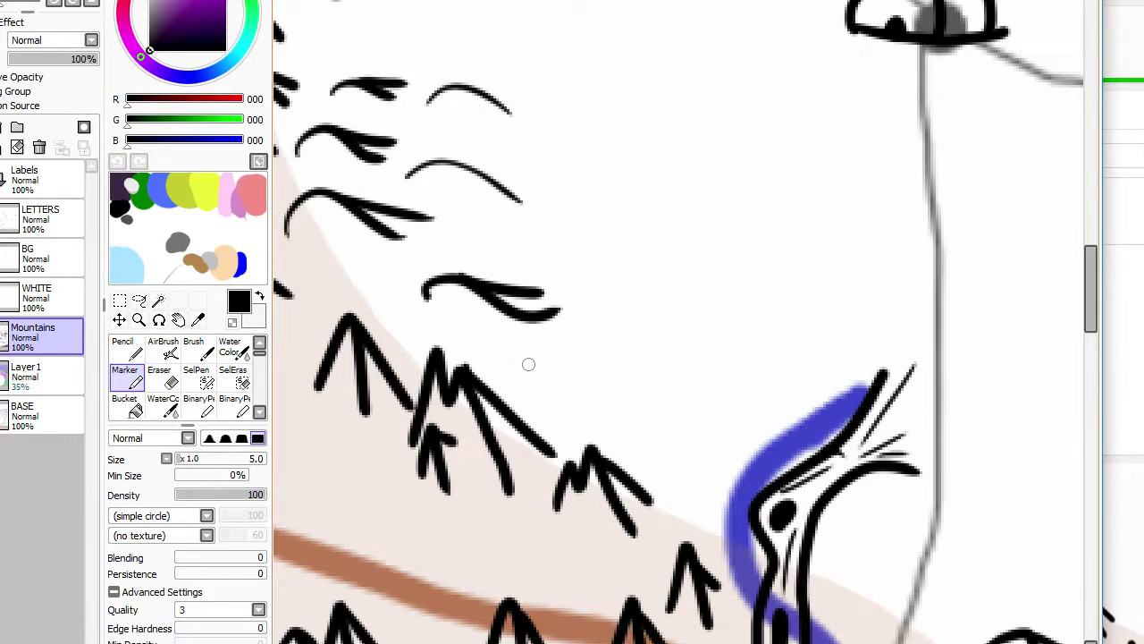
Step: Draw two more low double-lined hills and a thin hill contour descending toward the river's upper end
{"action": "left_click_drag", "start_coordinate": [531, 367], "coordinate": [642, 372]}
{"action": "left_click_drag", "start_coordinate": [561, 349], "coordinate": [613, 351]}
{"action": "left_click_drag", "start_coordinate": [611, 425], "coordinate": [726, 436]}
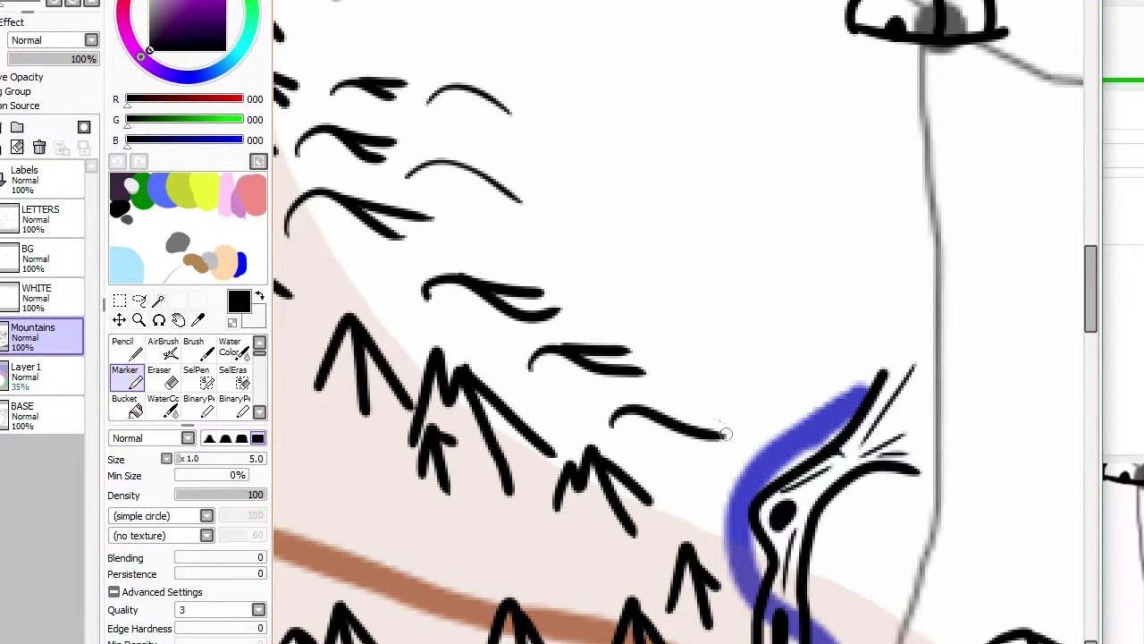
{"action": "mouse_move", "coordinate": [637, 409]}
{"action": "left_mouse_down"}
{"action": "mouse_move", "coordinate": [724, 415]}
{"action": "mouse_move", "coordinate": [685, 384]}
{"action": "mouse_move", "coordinate": [760, 407]}
{"action": "left_mouse_up"}
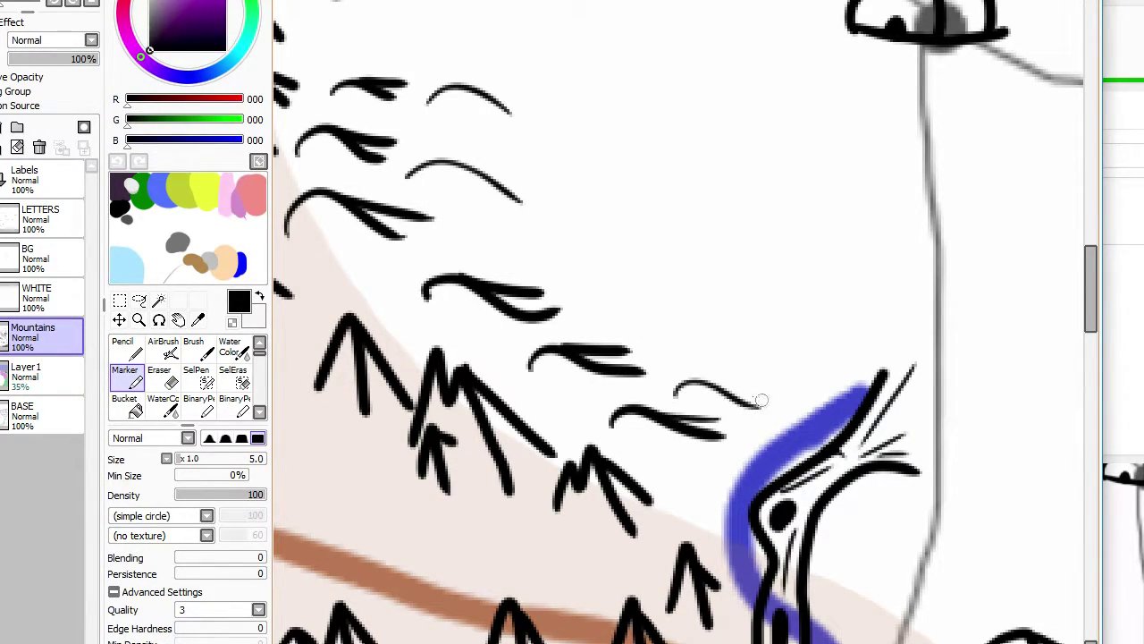
Step: Draw a thin curved hill contour just outside the low double-lined hills near the river's upper end
{"action": "left_click_drag", "start_coordinate": [592, 308], "coordinate": [684, 324]}
{"action": "key", "text": "ctrl+z"}
{"action": "left_click_drag", "start_coordinate": [597, 308], "coordinate": [680, 327]}
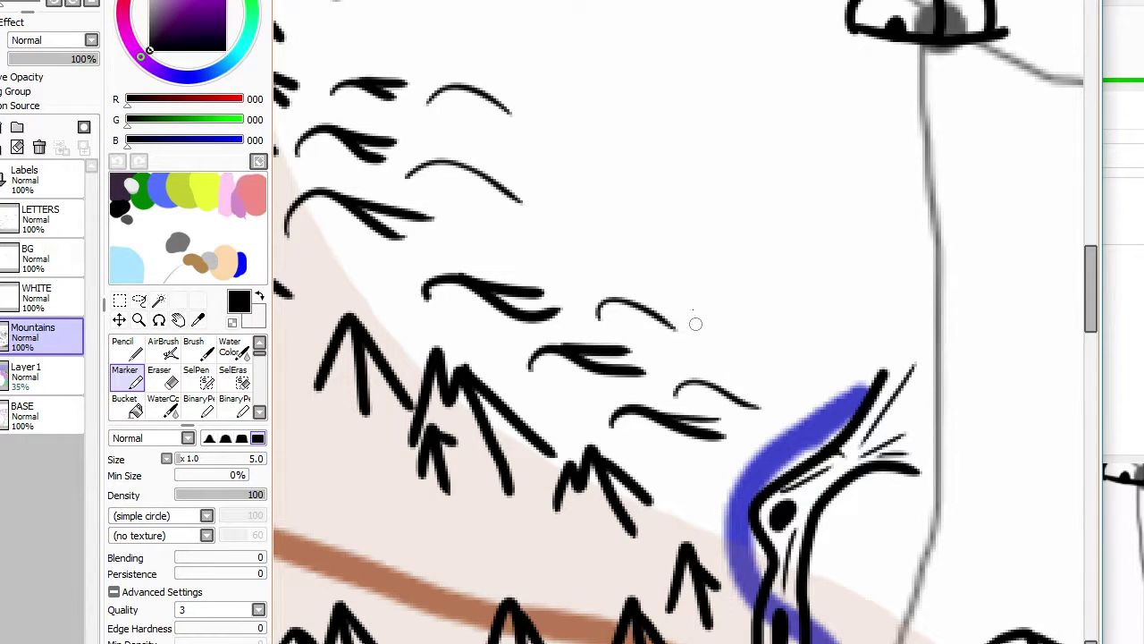
Step: Examine the foothills, the mountain region's outer edge and the red-marked area for spots that still need ink
{"action": "scroll", "coordinate": [692, 306], "scroll_direction": "down", "scroll_amount": 5}
{"action": "scroll", "coordinate": [692, 307], "scroll_direction": "up", "scroll_amount": 2}
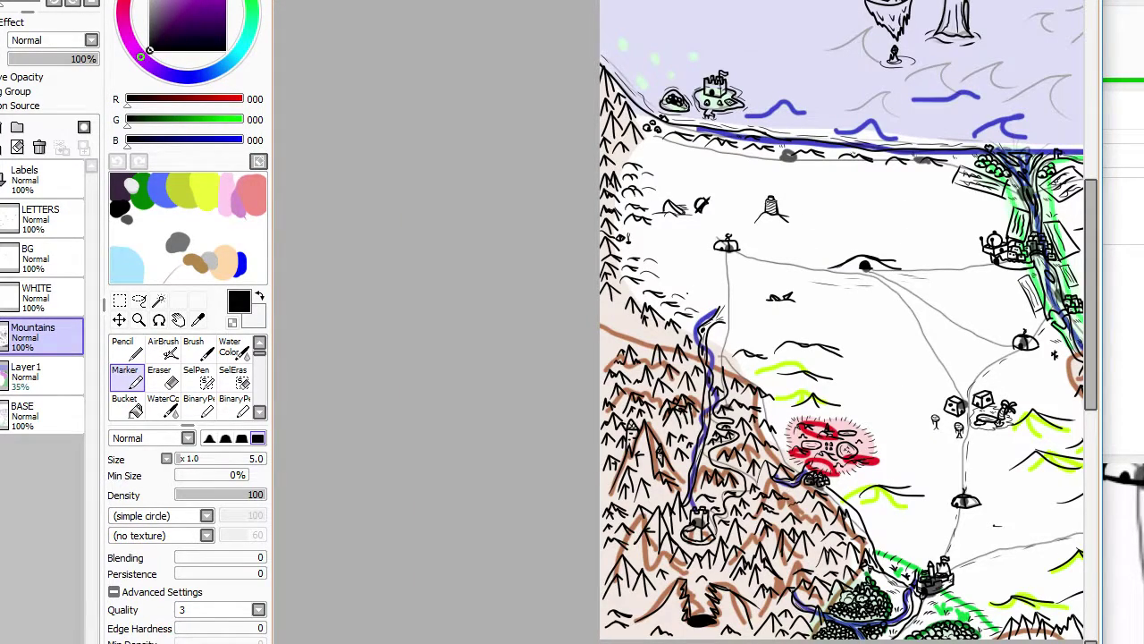
{"action": "scroll", "coordinate": [663, 312], "scroll_direction": "up", "scroll_amount": 3}
{"action": "scroll", "coordinate": [751, 407], "scroll_direction": "down", "scroll_amount": 2}
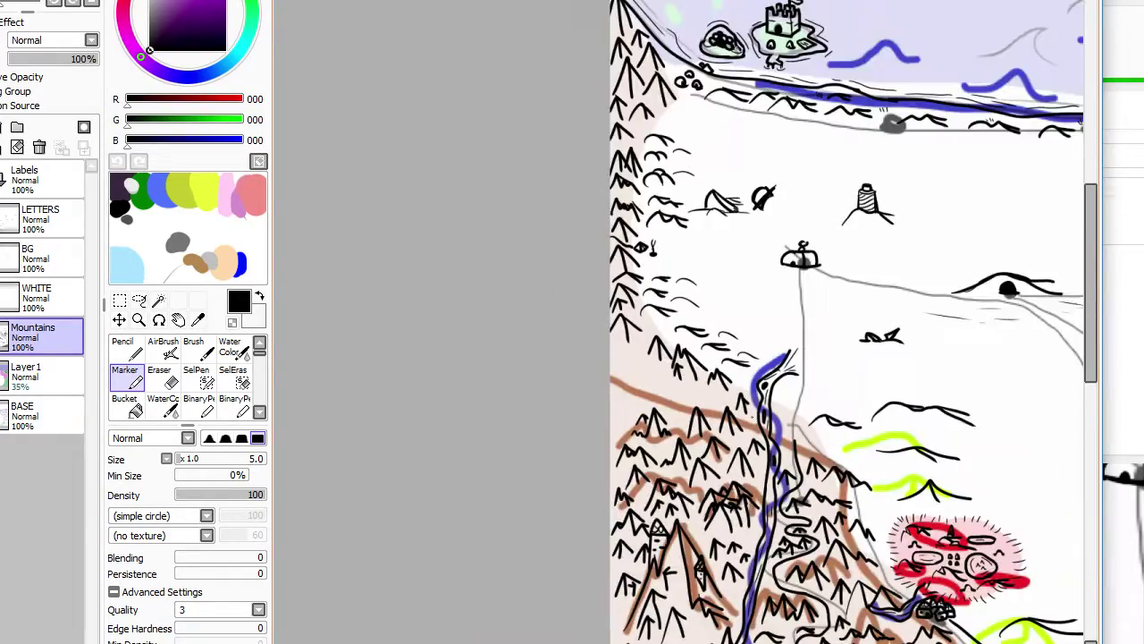
{"action": "scroll", "coordinate": [871, 474], "scroll_direction": "up", "scroll_amount": 1}
{"action": "scroll", "coordinate": [880, 471], "scroll_direction": "up", "scroll_amount": 3}
{"action": "scroll", "coordinate": [719, 393], "scroll_direction": "down", "scroll_amount": 3}
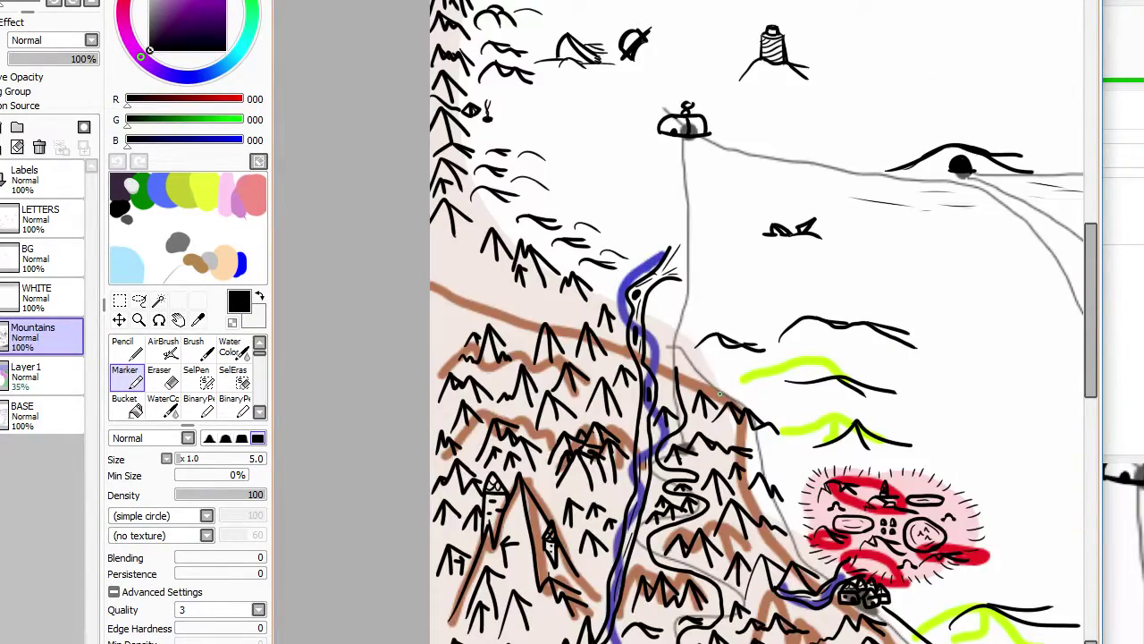
{"action": "scroll", "coordinate": [720, 393], "scroll_direction": "up", "scroll_amount": 2}
{"action": "scroll", "coordinate": [790, 478], "scroll_direction": "down", "scroll_amount": 1}
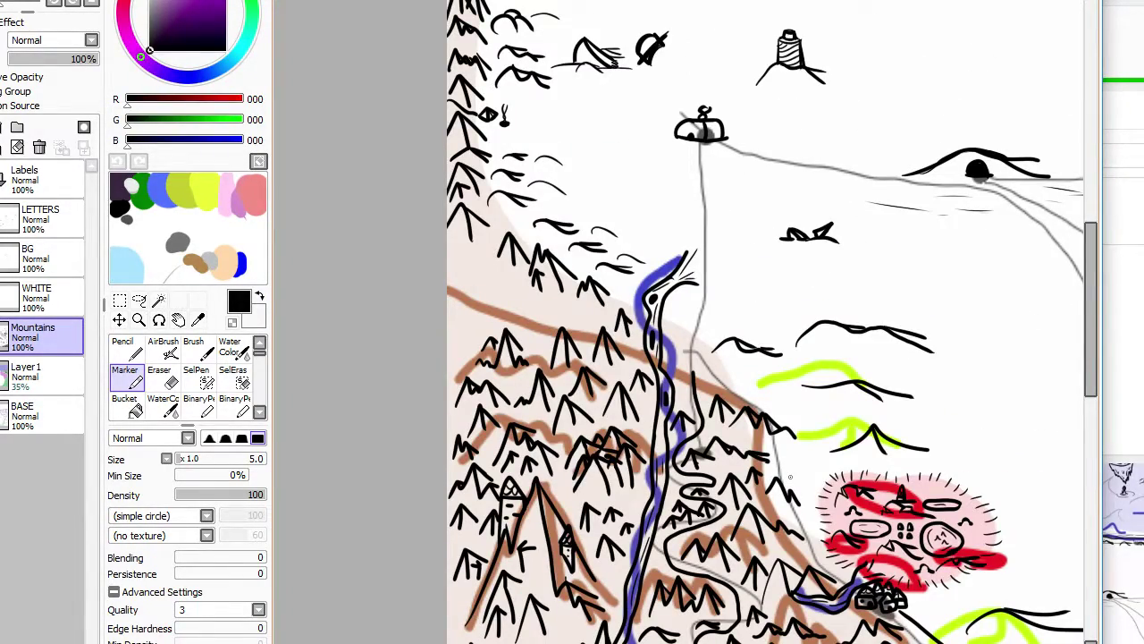
{"action": "scroll", "coordinate": [790, 478], "scroll_direction": "down", "scroll_amount": 2}
{"action": "scroll", "coordinate": [861, 559], "scroll_direction": "up", "scroll_amount": 3}
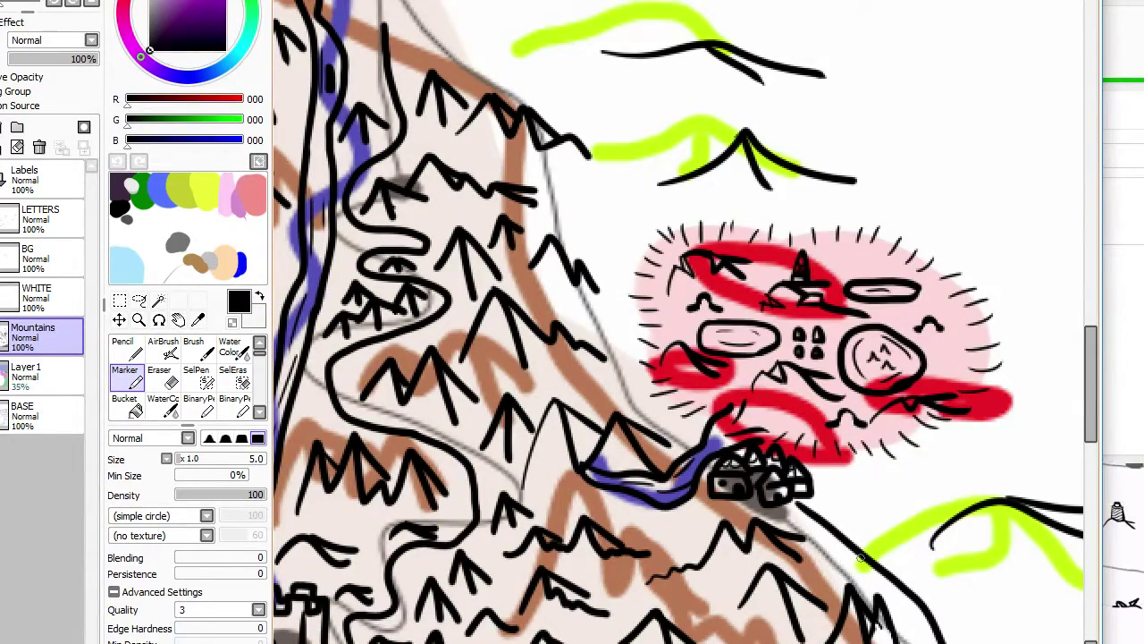
{"action": "scroll", "coordinate": [881, 552], "scroll_direction": "down", "scroll_amount": 3}
{"action": "scroll", "coordinate": [879, 547], "scroll_direction": "up", "scroll_amount": 4}
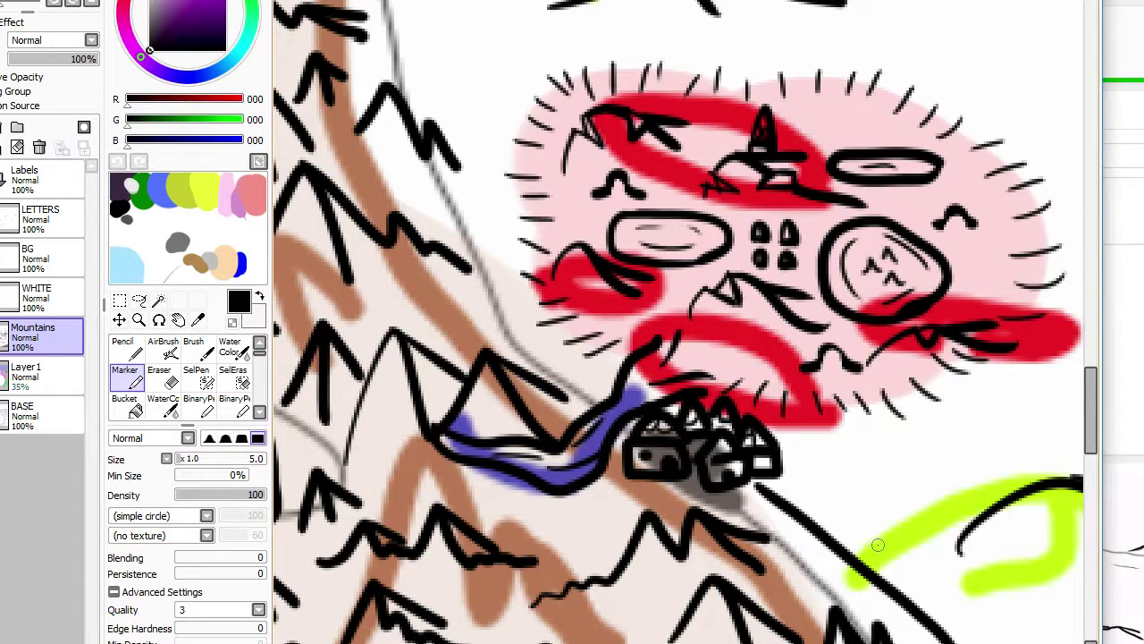
{"action": "scroll", "coordinate": [878, 545], "scroll_direction": "down", "scroll_amount": 4}
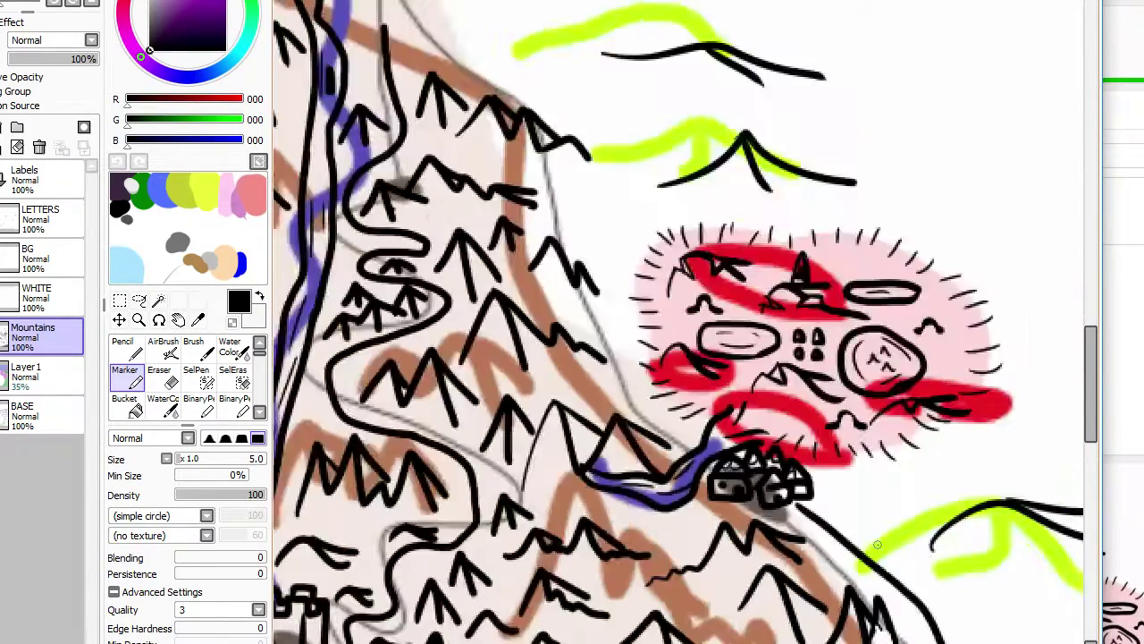
{"action": "scroll", "coordinate": [490, 241], "scroll_direction": "up", "scroll_amount": 3}
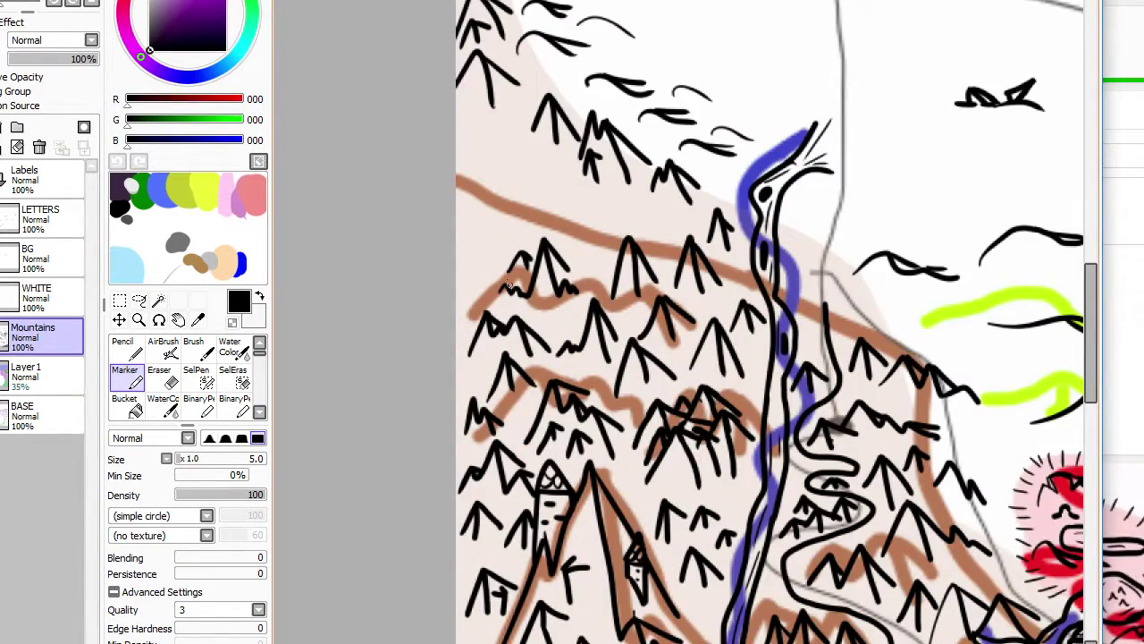
Step: Ink a small peak above the brown boundary line at the map's edge and a peak with a jagged slope just below it
{"action": "scroll", "coordinate": [491, 241], "scroll_direction": "down", "scroll_amount": 3}
{"action": "scroll", "coordinate": [482, 197], "scroll_direction": "up", "scroll_amount": 3}
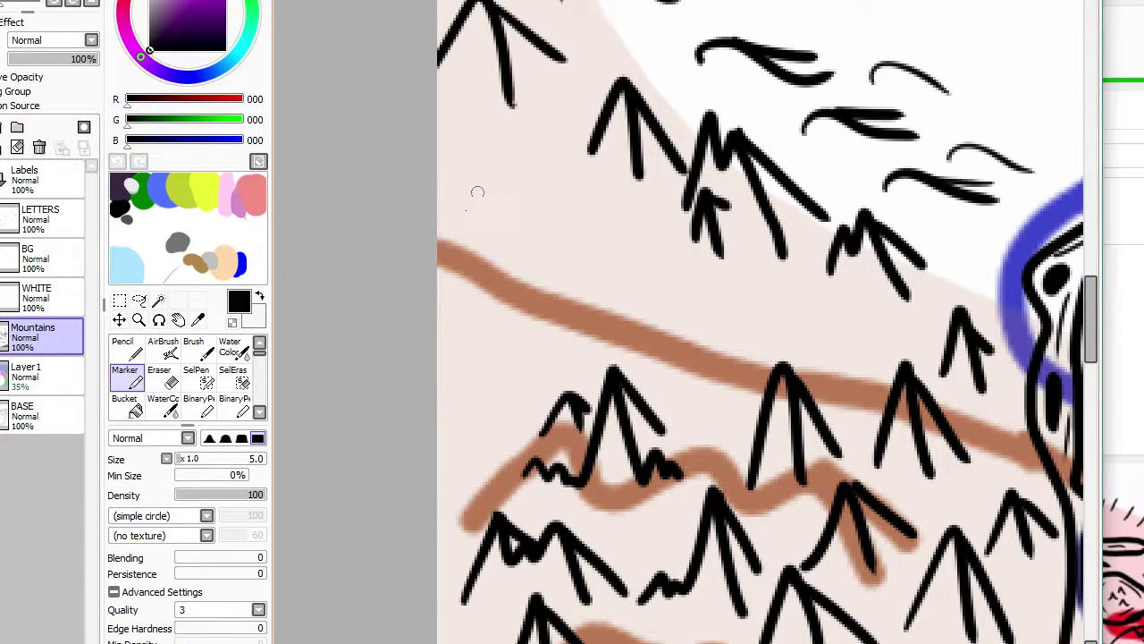
{"action": "mouse_move", "coordinate": [463, 194]}
{"action": "left_mouse_down"}
{"action": "mouse_move", "coordinate": [480, 161]}
{"action": "mouse_move", "coordinate": [492, 229]}
{"action": "left_mouse_up"}
{"action": "left_click_drag", "start_coordinate": [483, 160], "coordinate": [543, 209]}
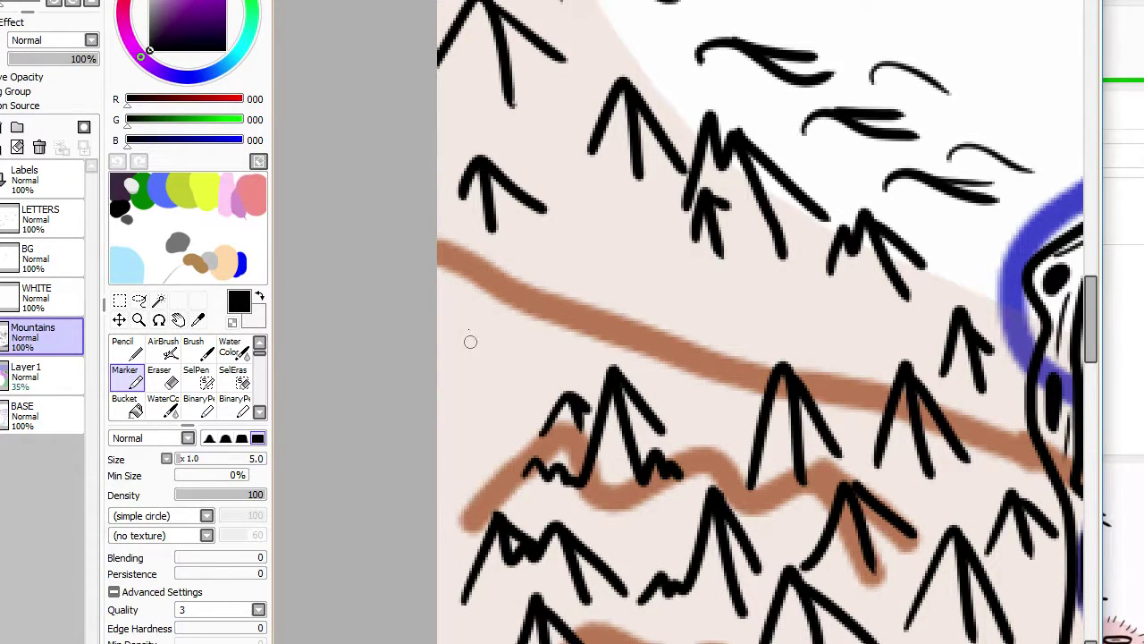
{"action": "mouse_move", "coordinate": [462, 313]}
{"action": "left_mouse_down"}
{"action": "mouse_move", "coordinate": [472, 274]}
{"action": "mouse_move", "coordinate": [478, 389]}
{"action": "left_mouse_up"}
{"action": "left_click_drag", "start_coordinate": [473, 276], "coordinate": [533, 350]}
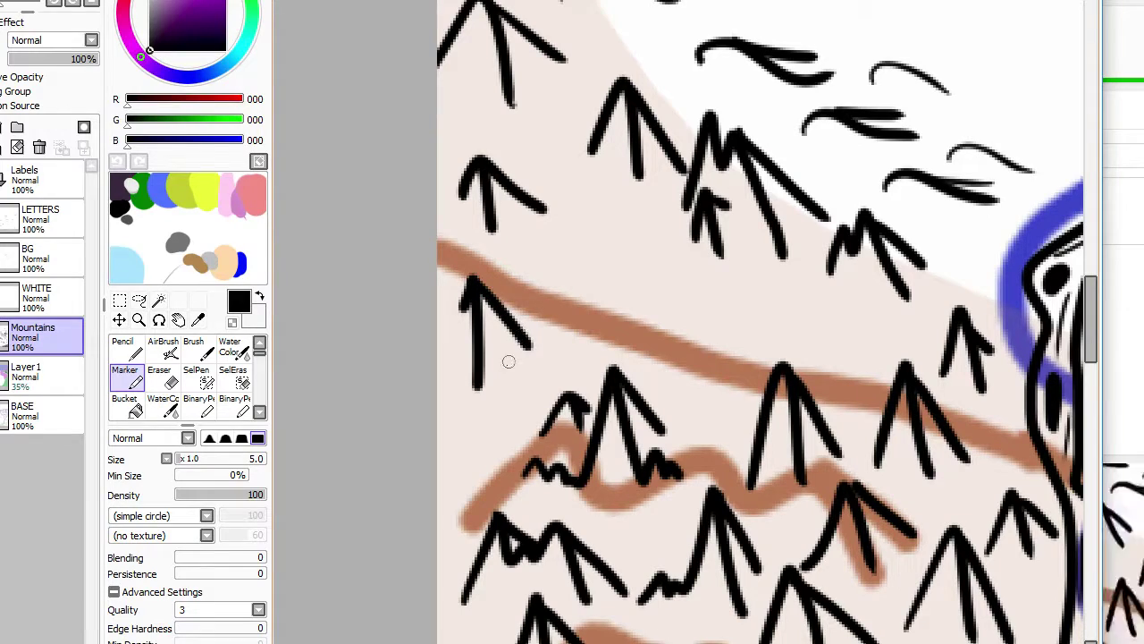
{"action": "key", "text": "ctrl+z"}
{"action": "left_click_drag", "start_coordinate": [475, 280], "coordinate": [545, 348]}
{"action": "key", "text": "ctrl+z"}
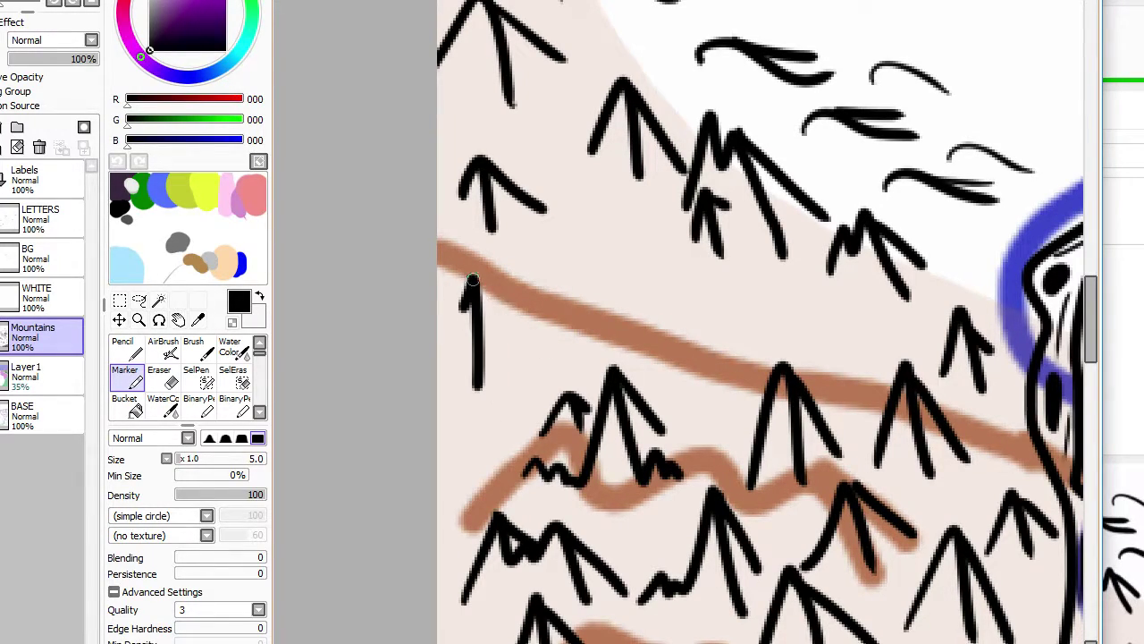
{"action": "mouse_move", "coordinate": [473, 280]}
{"action": "left_mouse_down"}
{"action": "mouse_move", "coordinate": [500, 324]}
{"action": "mouse_move", "coordinate": [568, 345]}
{"action": "left_mouse_up"}
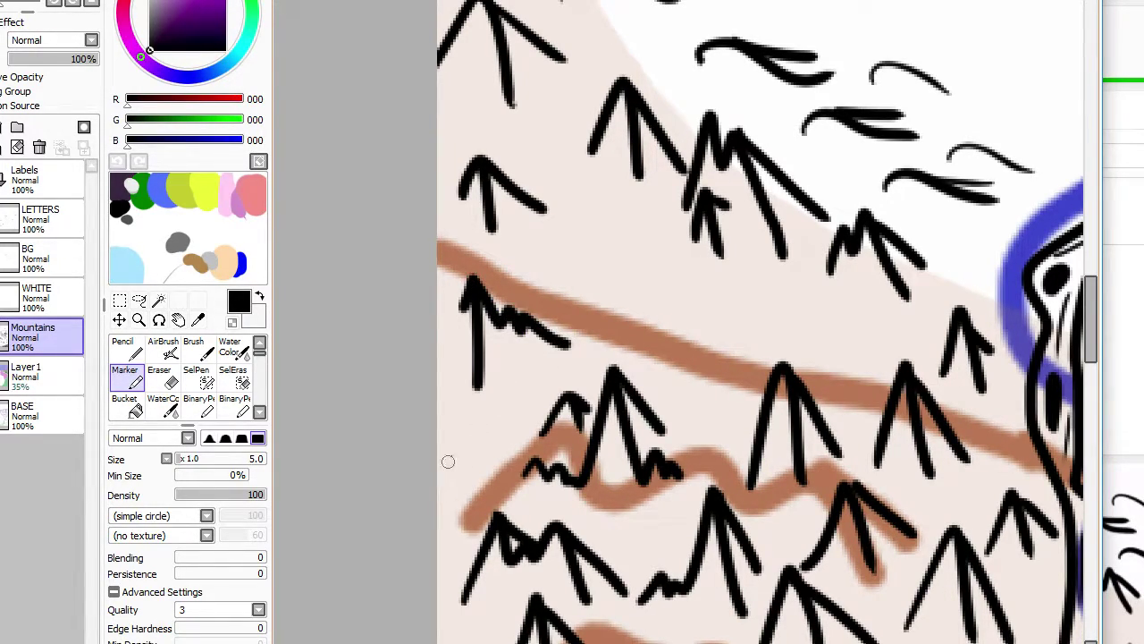
Step: Ink a small peak with a rough ridge at the map's edge and two jagged-sloped peaks along the brown boundary line
{"action": "left_click_drag", "start_coordinate": [454, 483], "coordinate": [508, 481]}
{"action": "left_click_drag", "start_coordinate": [494, 410], "coordinate": [451, 445]}
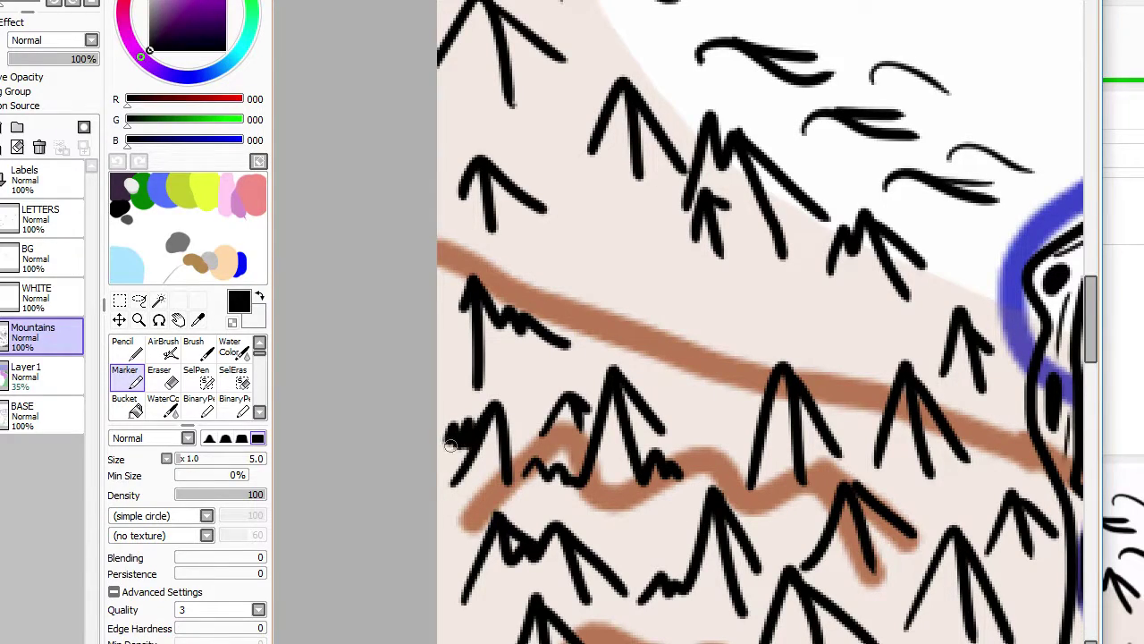
{"action": "left_click_drag", "start_coordinate": [592, 311], "coordinate": [621, 367]}
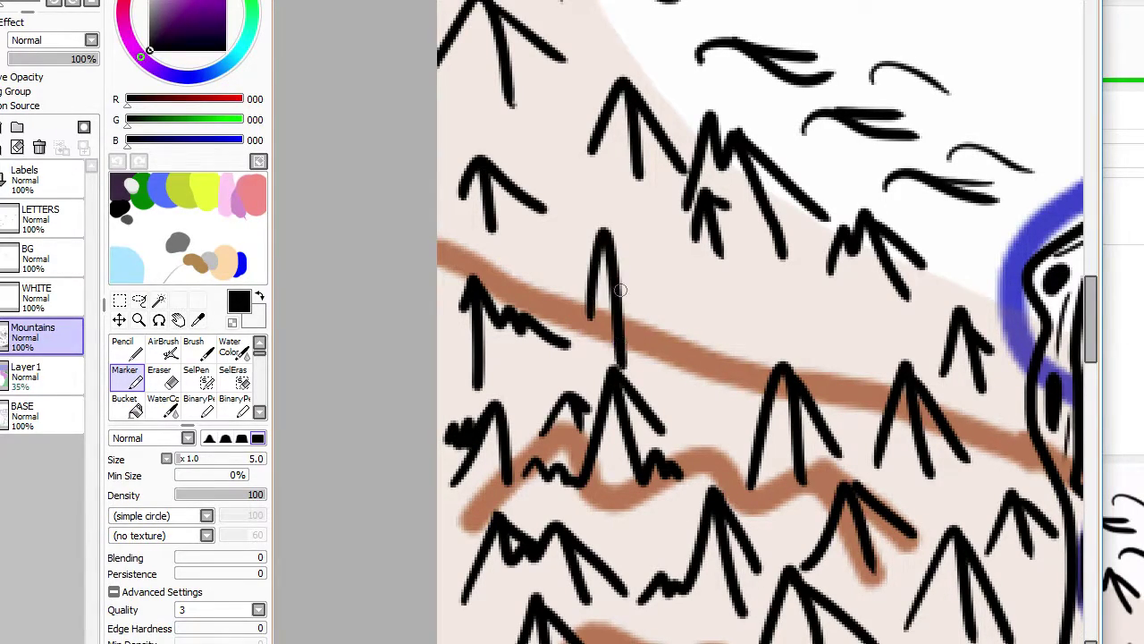
{"action": "left_click_drag", "start_coordinate": [627, 280], "coordinate": [690, 319]}
{"action": "mouse_move", "coordinate": [711, 357]}
{"action": "left_mouse_down"}
{"action": "mouse_move", "coordinate": [748, 288]}
{"action": "mouse_move", "coordinate": [760, 358]}
{"action": "left_mouse_up"}
{"action": "left_click_drag", "start_coordinate": [756, 302], "coordinate": [836, 340]}
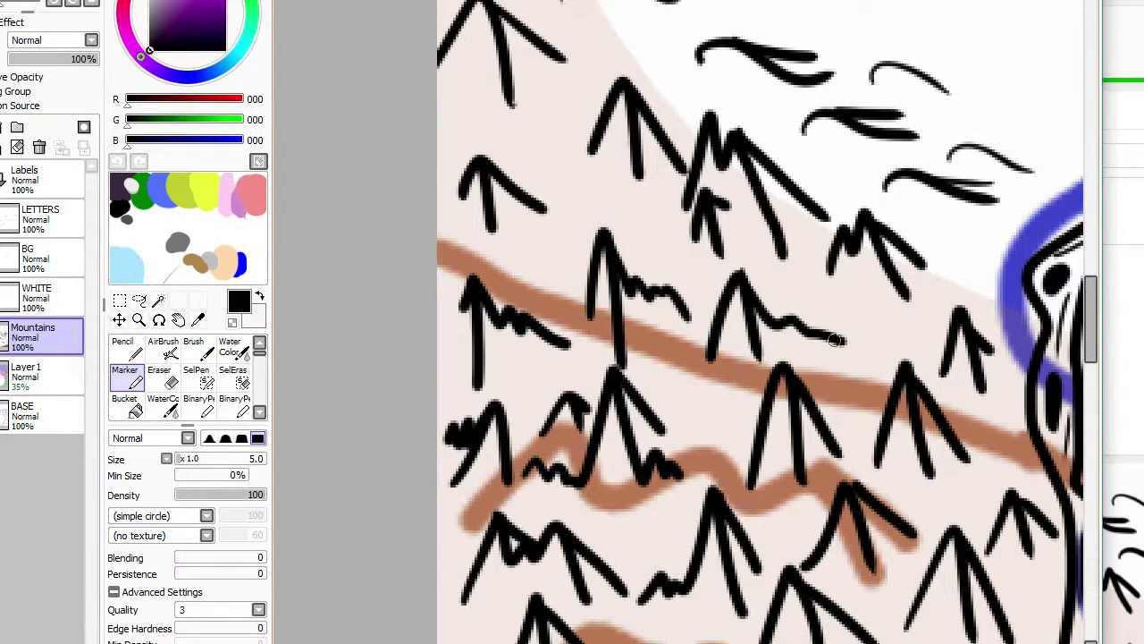
Step: Check the inked map with the BASE and Layer1 sketch layers hidden, and show both layers again
{"action": "scroll", "coordinate": [820, 332], "scroll_direction": "down", "scroll_amount": 4}
{"action": "scroll", "coordinate": [819, 332], "scroll_direction": "down", "scroll_amount": 3}
{"action": "scroll", "coordinate": [930, 429], "scroll_direction": "up", "scroll_amount": 3}
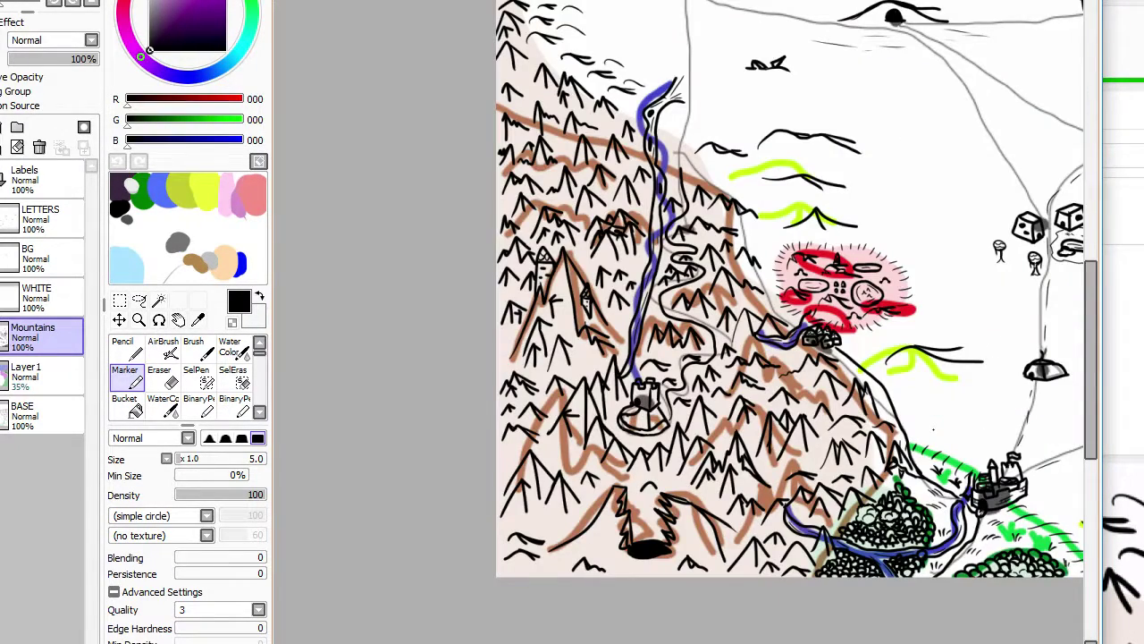
{"action": "scroll", "coordinate": [795, 295], "scroll_direction": "down", "scroll_amount": 2}
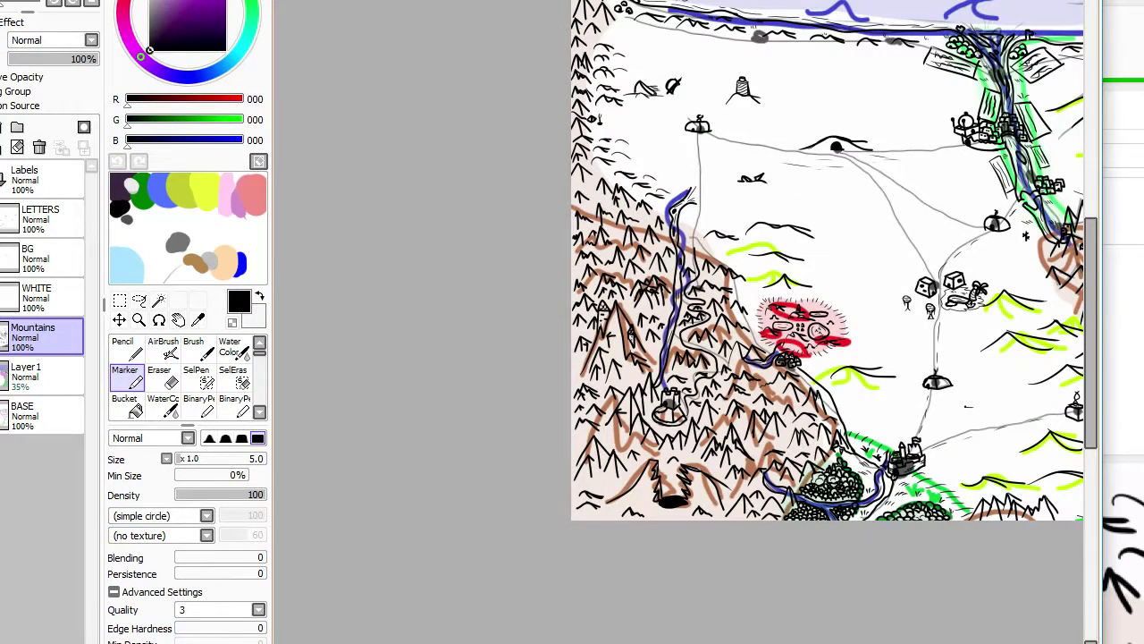
{"action": "left_click", "coordinate": [2, 415]}
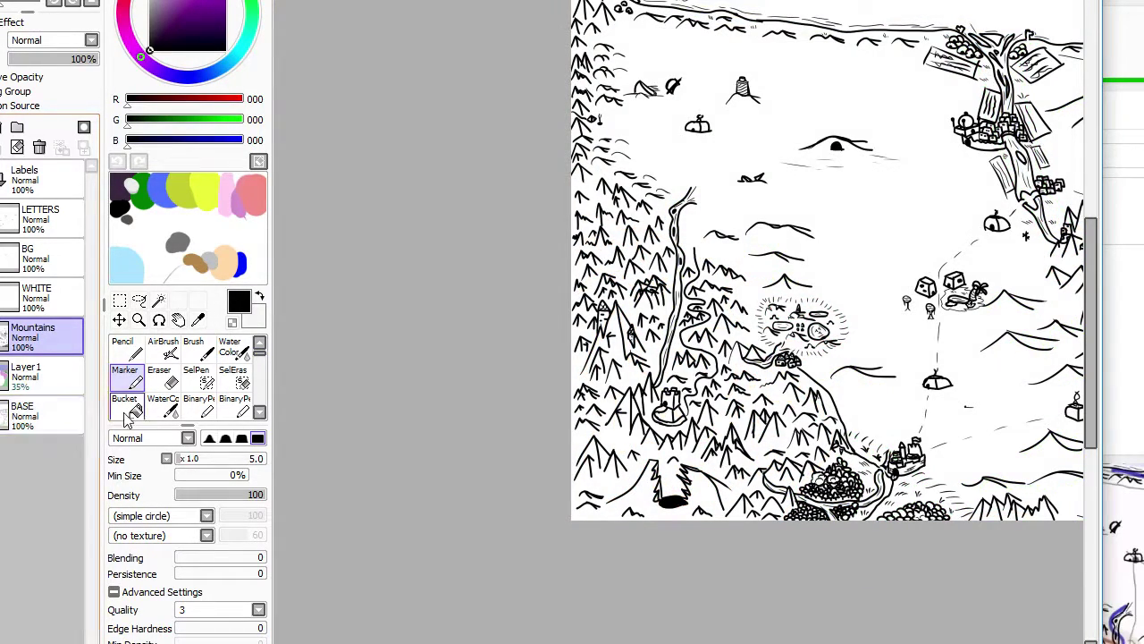
{"action": "left_click", "coordinate": [2, 375]}
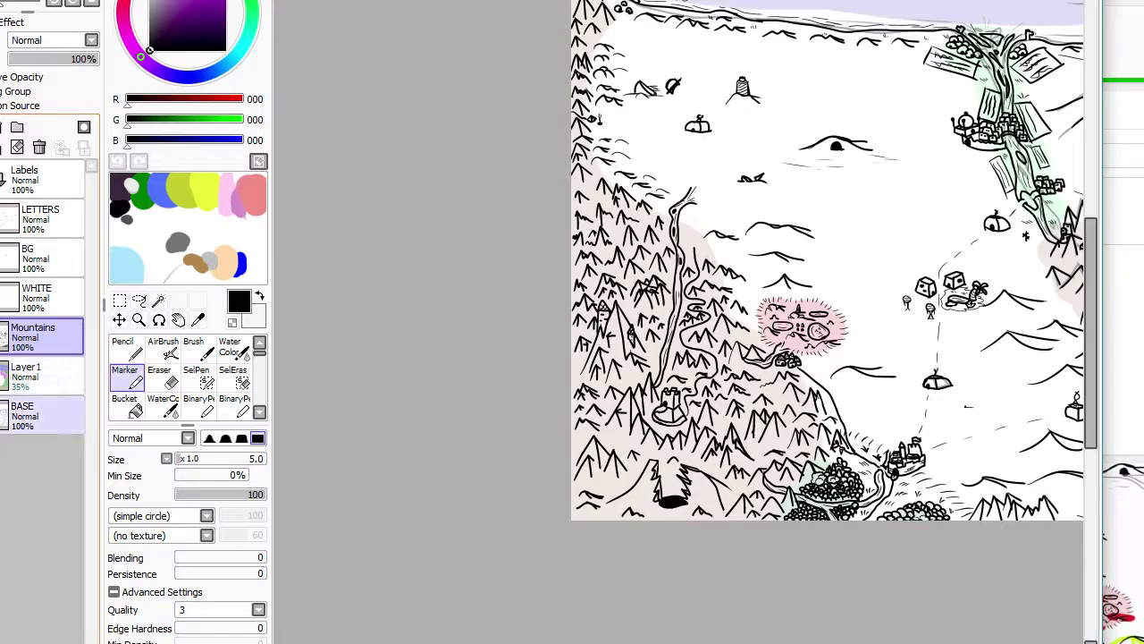
{"action": "left_click", "coordinate": [2, 415]}
{"action": "scroll", "coordinate": [756, 384], "scroll_direction": "down", "scroll_amount": 1}
{"action": "scroll", "coordinate": [763, 323], "scroll_direction": "up", "scroll_amount": 1}
{"action": "scroll", "coordinate": [671, 297], "scroll_direction": "up", "scroll_amount": 2}
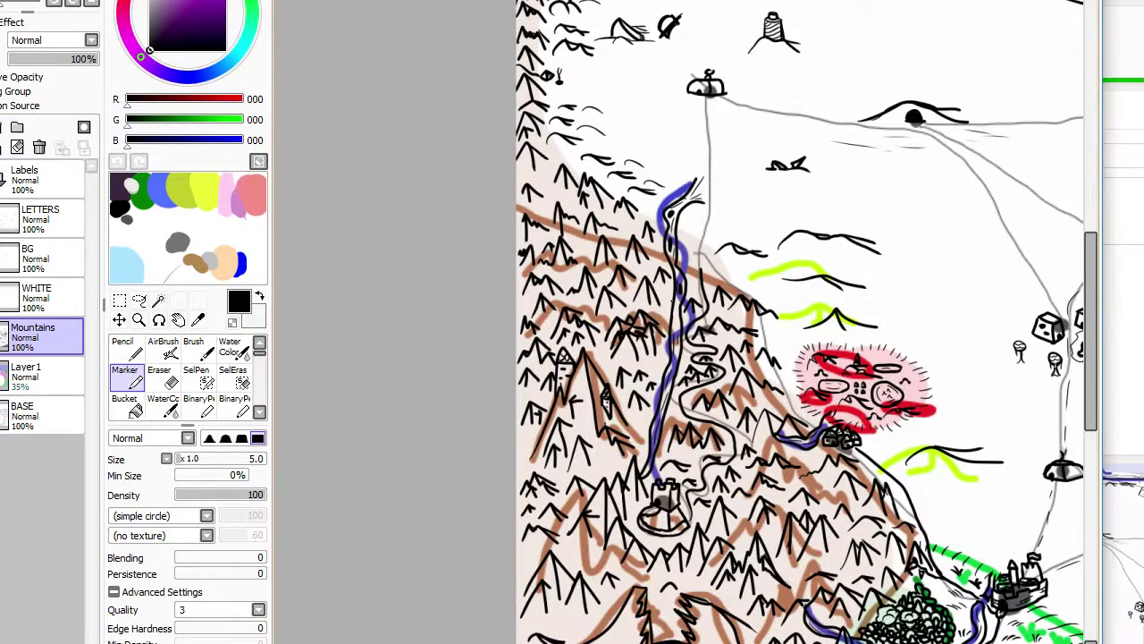
{"action": "left_click_drag", "start_coordinate": [680, 352], "coordinate": [520, 283]}
{"action": "key", "text": "ctrl+z"}
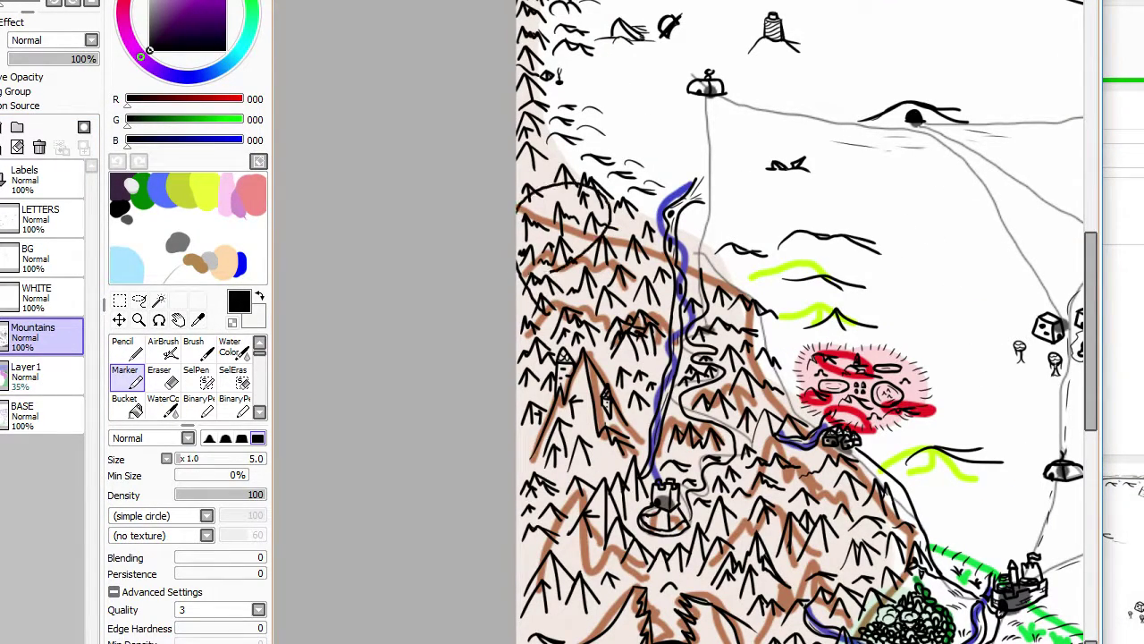
{"action": "scroll", "coordinate": [541, 282], "scroll_direction": "down", "scroll_amount": 2}
{"action": "scroll", "coordinate": [666, 339], "scroll_direction": "up", "scroll_amount": 2}
{"action": "scroll", "coordinate": [666, 341], "scroll_direction": "up", "scroll_amount": 3}
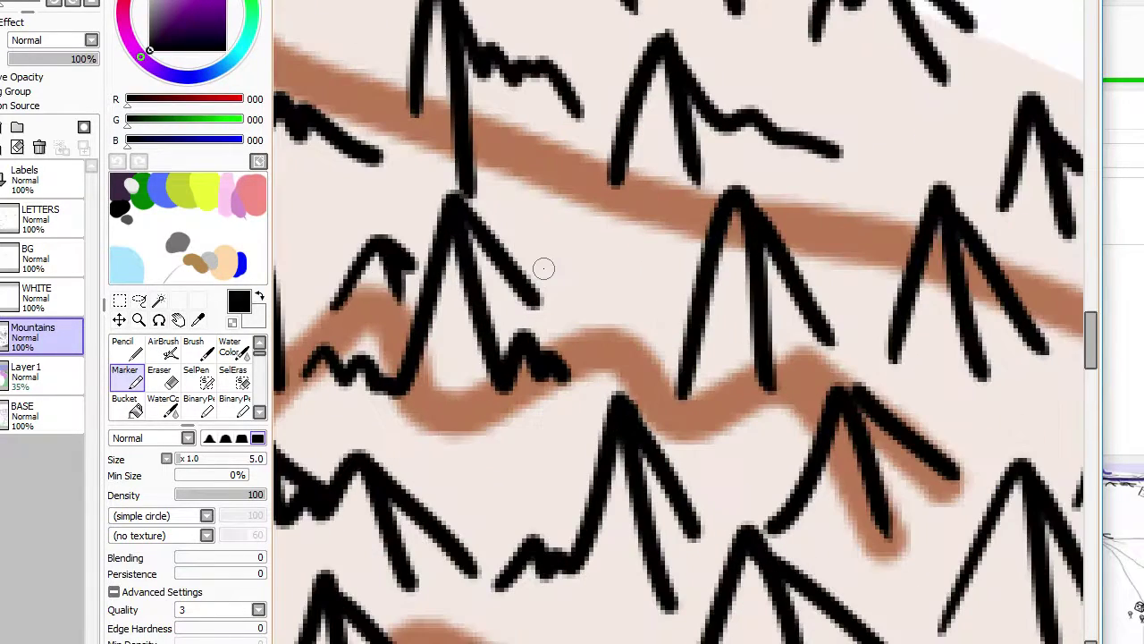
{"action": "left_click_drag", "start_coordinate": [554, 267], "coordinate": [687, 288]}
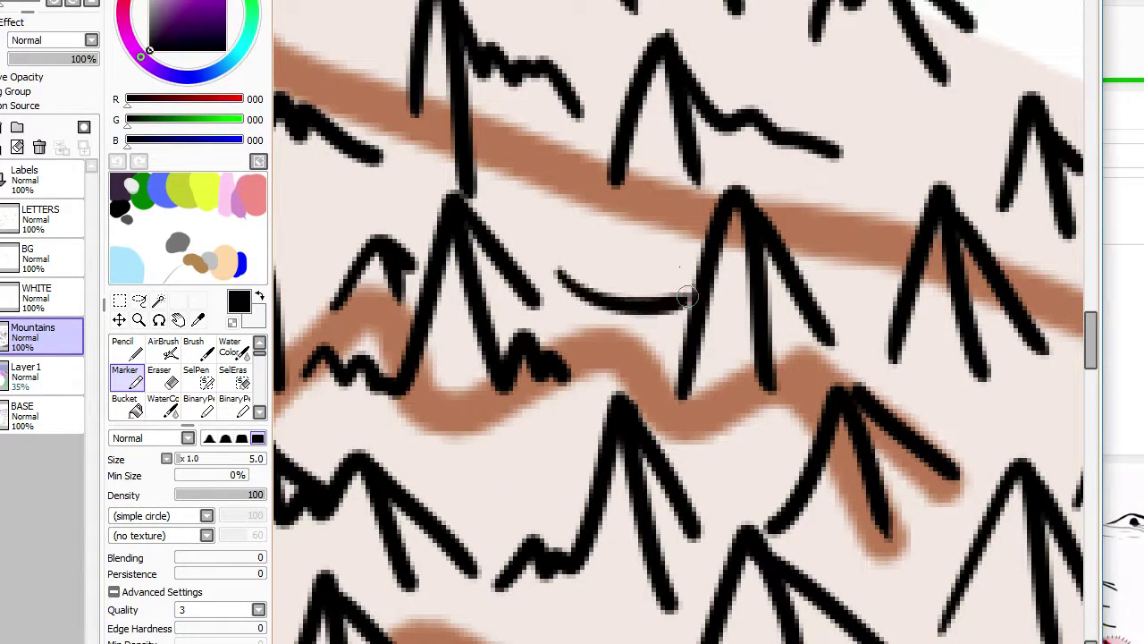
{"action": "key", "text": "ctrl+z"}
{"action": "mouse_move", "coordinate": [561, 268]}
{"action": "left_mouse_down"}
{"action": "mouse_move", "coordinate": [665, 298]}
{"action": "mouse_move", "coordinate": [684, 286]}
{"action": "mouse_move", "coordinate": [567, 205]}
{"action": "mouse_move", "coordinate": [561, 270]}
{"action": "left_mouse_up"}
{"action": "key", "text": "ctrl+z"}
Step: Ink a small castle with crenellated towers and a dark arched gate between the peaks, just below the brown boundary line
{"action": "mouse_move", "coordinate": [555, 205]}
{"action": "left_mouse_down"}
{"action": "mouse_move", "coordinate": [594, 208]}
{"action": "mouse_move", "coordinate": [597, 252]}
{"action": "mouse_move", "coordinate": [645, 207]}
{"action": "mouse_move", "coordinate": [677, 291]}
{"action": "left_mouse_up"}
{"action": "mouse_move", "coordinate": [648, 204]}
{"action": "left_mouse_down"}
{"action": "mouse_move", "coordinate": [643, 185]}
{"action": "mouse_move", "coordinate": [669, 187]}
{"action": "mouse_move", "coordinate": [676, 216]}
{"action": "left_mouse_up"}
{"action": "mouse_move", "coordinate": [556, 197]}
{"action": "left_mouse_down"}
{"action": "mouse_move", "coordinate": [576, 190]}
{"action": "mouse_move", "coordinate": [595, 202]}
{"action": "left_mouse_up"}
{"action": "mouse_move", "coordinate": [608, 268]}
{"action": "left_mouse_down"}
{"action": "mouse_move", "coordinate": [631, 287]}
{"action": "mouse_move", "coordinate": [623, 274]}
{"action": "left_mouse_up"}
{"action": "scroll", "coordinate": [622, 275], "scroll_direction": "down", "scroll_amount": 5}
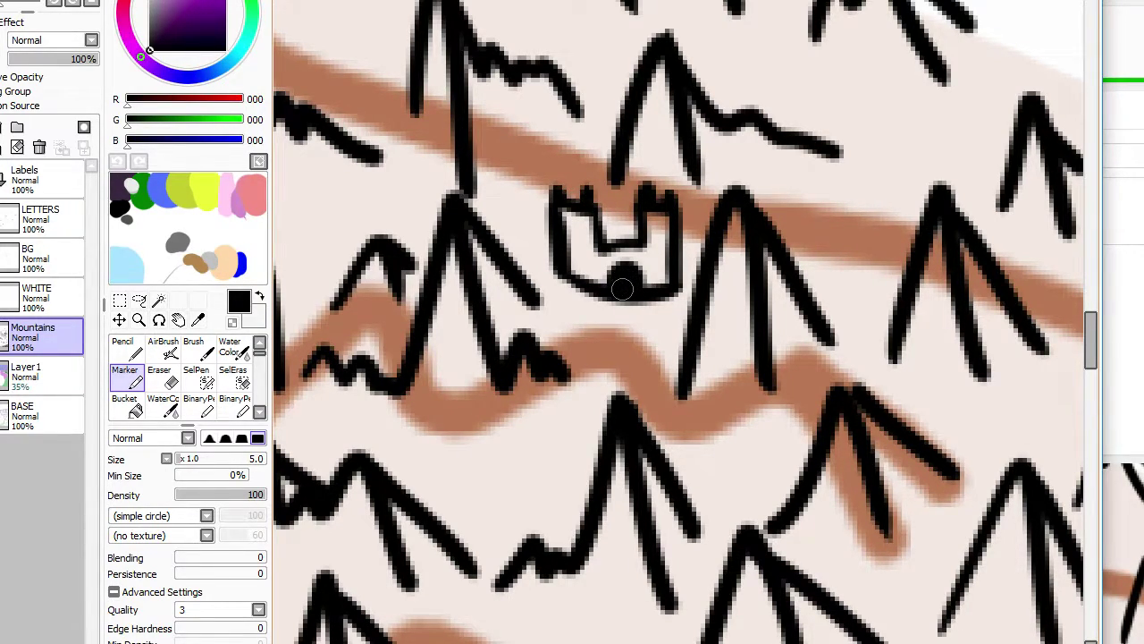
{"action": "scroll", "coordinate": [622, 289], "scroll_direction": "up", "scroll_amount": 5}
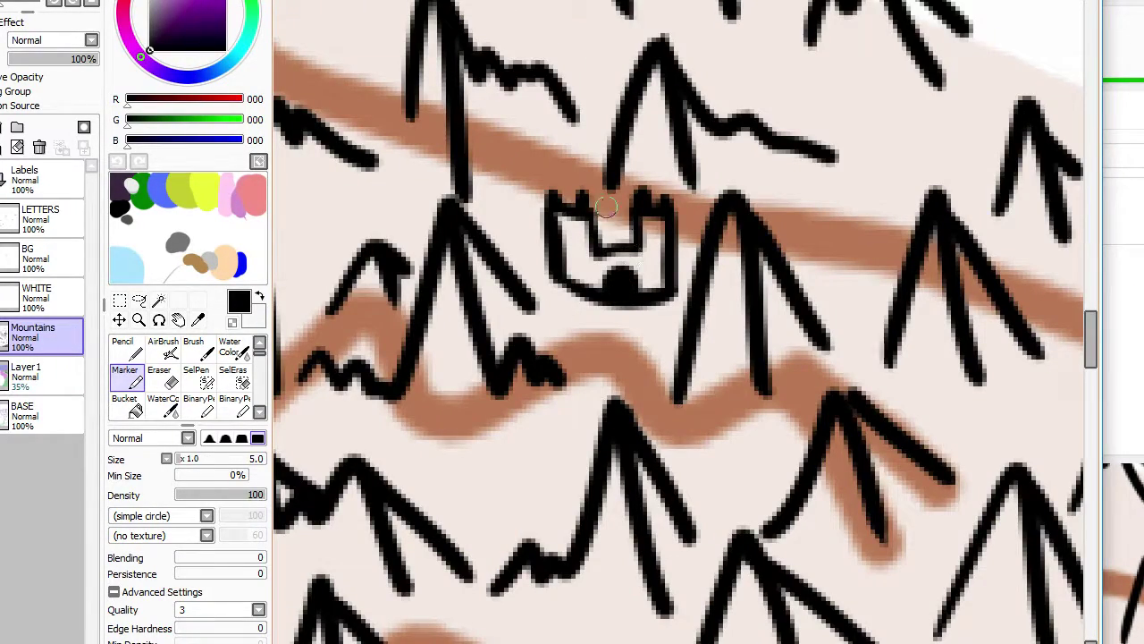
{"action": "left_click_drag", "start_coordinate": [595, 224], "coordinate": [638, 229]}
{"action": "scroll", "coordinate": [635, 222], "scroll_direction": "down", "scroll_amount": 4}
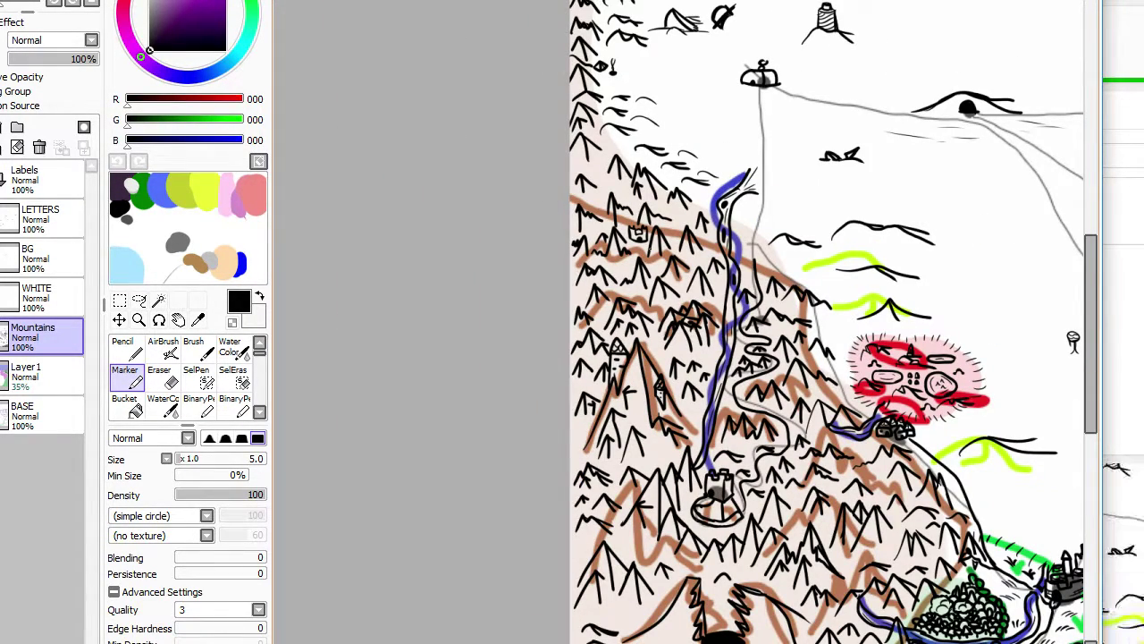
Step: Ink a small jagged ridge beside the winding road, under the double peak north of the river castle
{"action": "scroll", "coordinate": [691, 212], "scroll_direction": "down", "scroll_amount": 2}
{"action": "scroll", "coordinate": [685, 235], "scroll_direction": "up", "scroll_amount": 3}
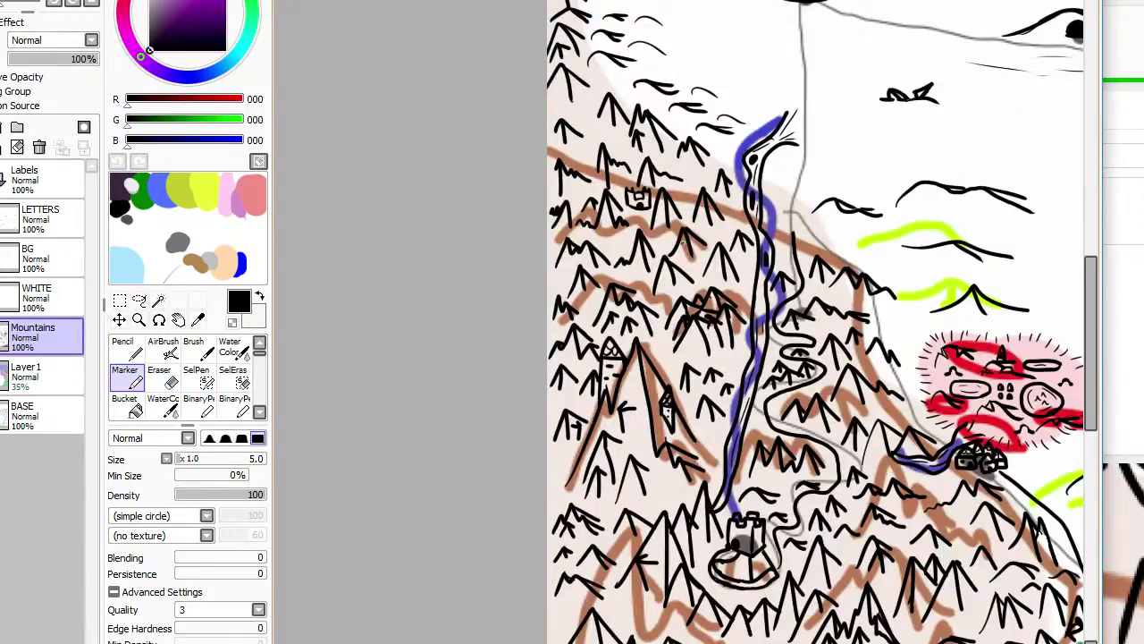
{"action": "scroll", "coordinate": [708, 269], "scroll_direction": "down", "scroll_amount": 3}
{"action": "scroll", "coordinate": [739, 279], "scroll_direction": "up", "scroll_amount": 4}
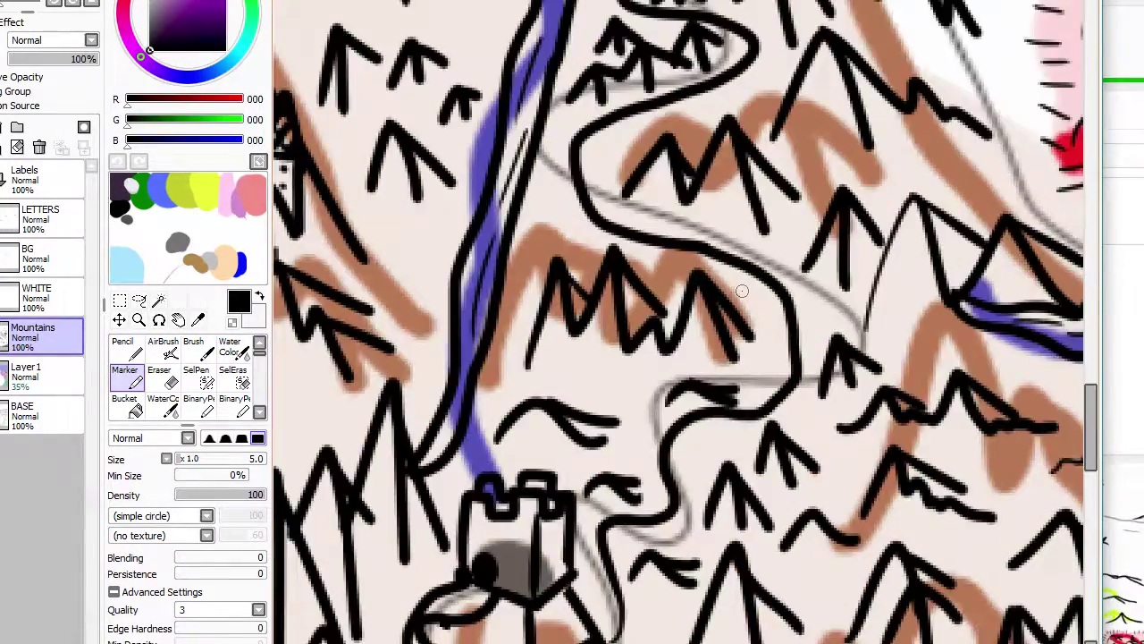
{"action": "scroll", "coordinate": [739, 279], "scroll_direction": "up", "scroll_amount": 2}
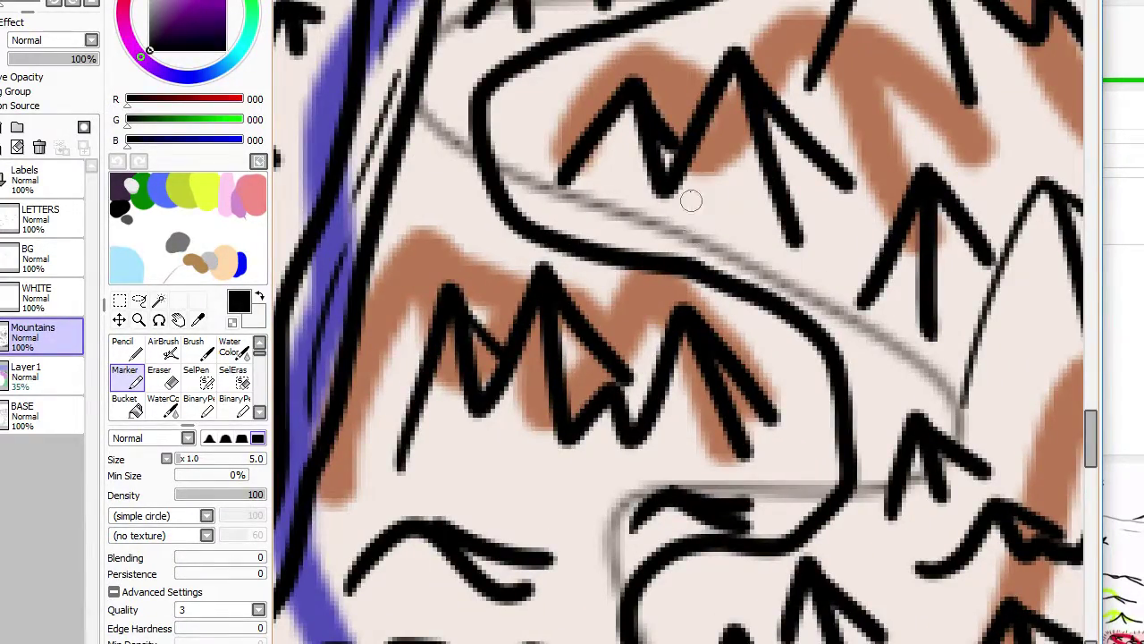
{"action": "mouse_move", "coordinate": [693, 195]}
{"action": "left_mouse_down"}
{"action": "mouse_move", "coordinate": [691, 252]}
{"action": "mouse_move", "coordinate": [694, 208]}
{"action": "mouse_move", "coordinate": [690, 229]}
{"action": "mouse_move", "coordinate": [770, 249]}
{"action": "left_mouse_up"}
{"action": "key", "text": "ctrl+z"}
{"action": "scroll", "coordinate": [771, 248], "scroll_direction": "down", "scroll_amount": 6}
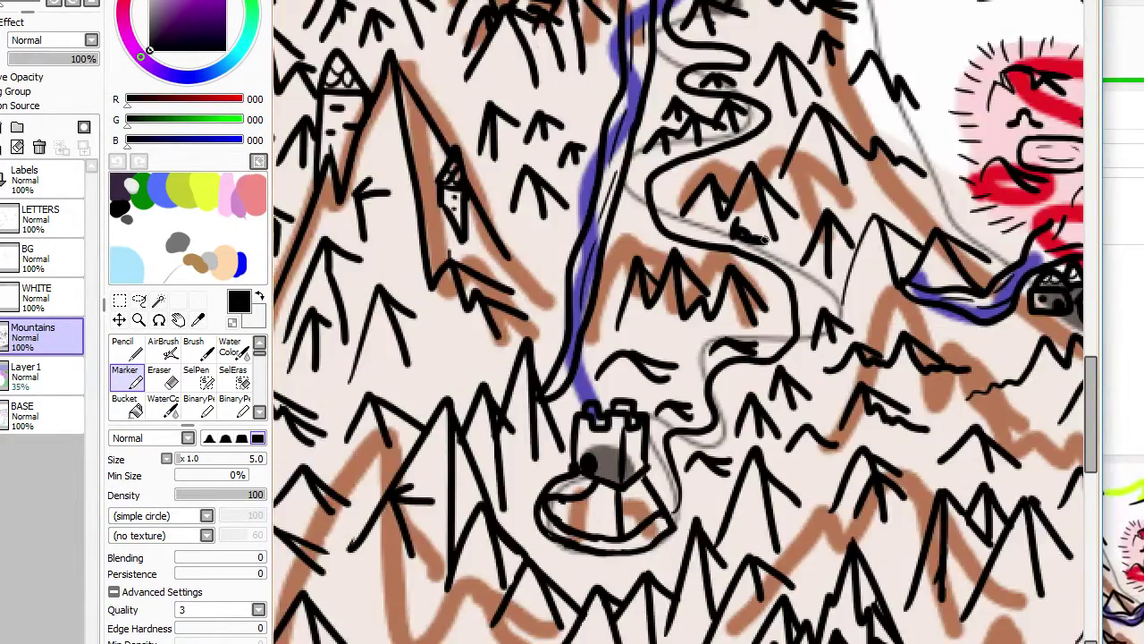
{"action": "scroll", "coordinate": [741, 262], "scroll_direction": "up", "scroll_amount": 3}
{"action": "scroll", "coordinate": [742, 262], "scroll_direction": "up", "scroll_amount": 3}
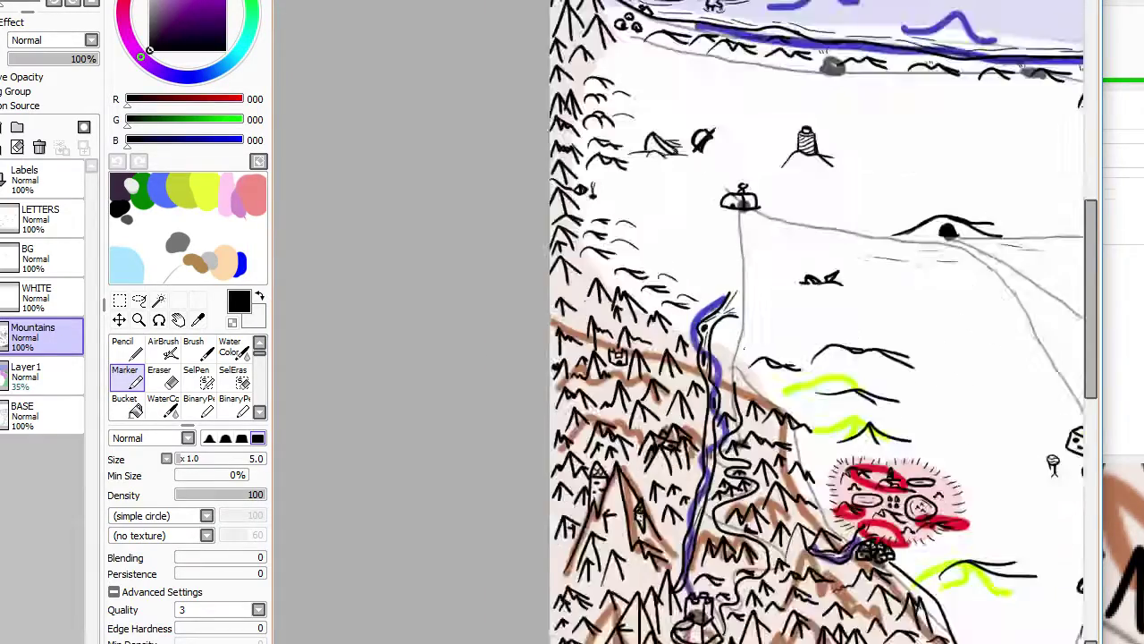
{"action": "scroll", "coordinate": [747, 464], "scroll_direction": "down", "scroll_amount": 1}
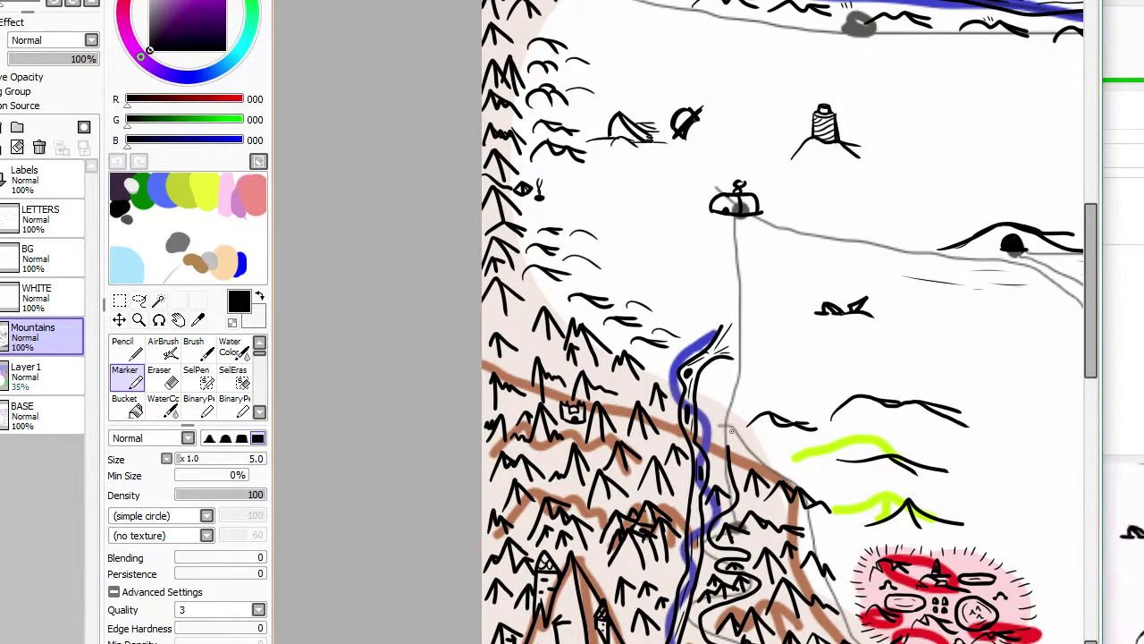
{"action": "scroll", "coordinate": [731, 431], "scroll_direction": "down", "scroll_amount": 1}
{"action": "scroll", "coordinate": [802, 412], "scroll_direction": "down", "scroll_amount": 5}
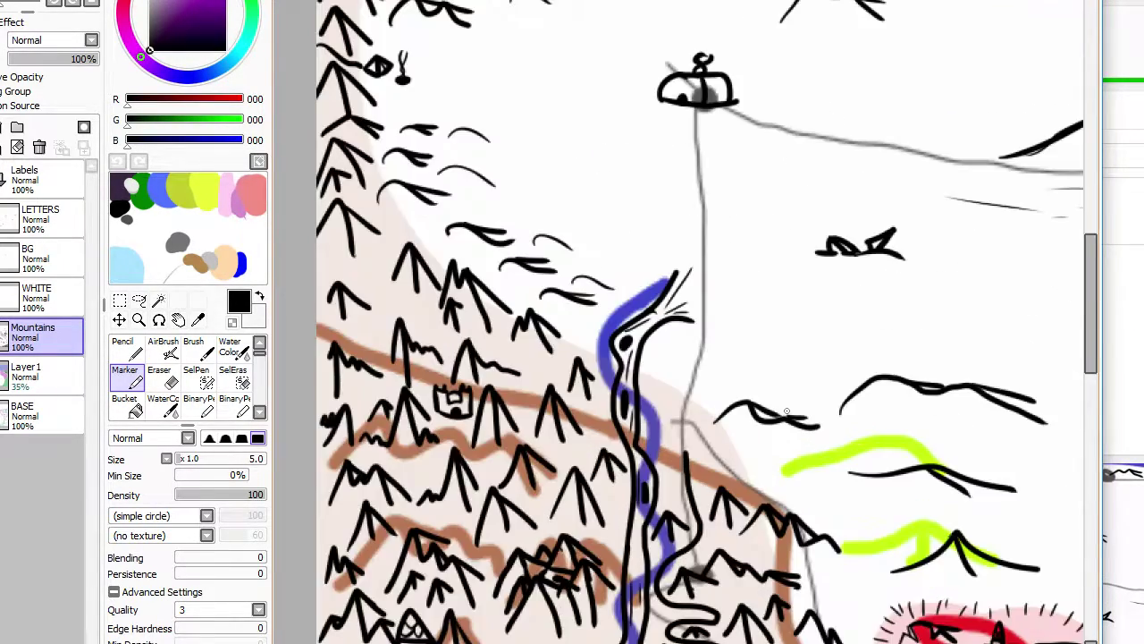
Step: Ink a small N-shaped ruin of two upright posts with short base dashes in the gap between the peaks and the brown ridge
{"action": "scroll", "coordinate": [786, 438], "scroll_direction": "up", "scroll_amount": 7}
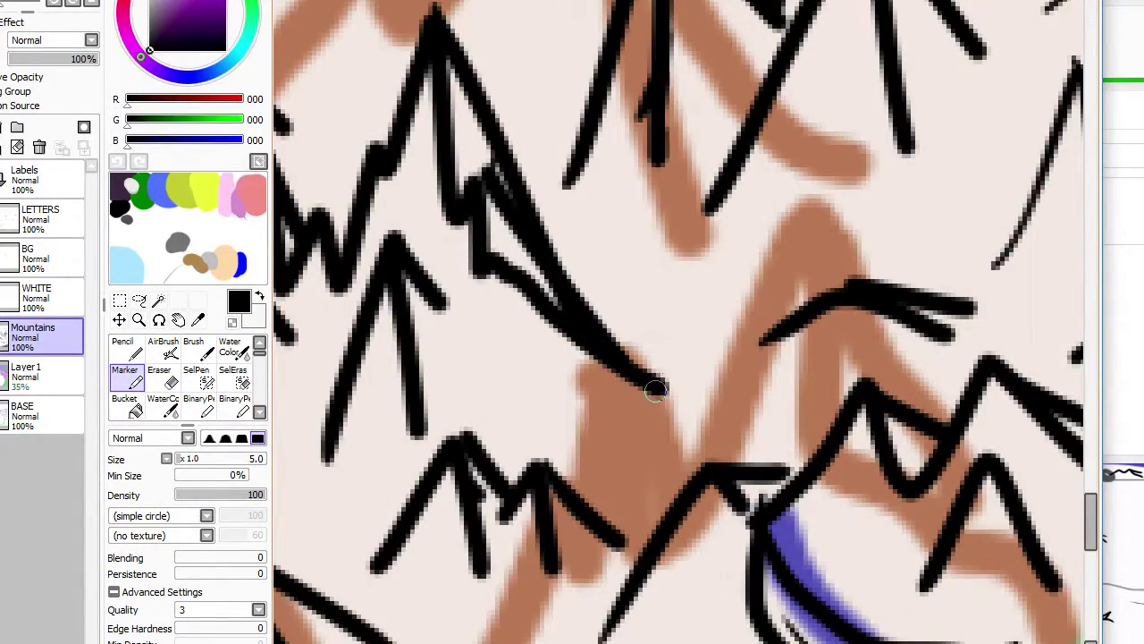
{"action": "mouse_move", "coordinate": [644, 246]}
{"action": "left_mouse_down"}
{"action": "mouse_move", "coordinate": [654, 333]}
{"action": "mouse_move", "coordinate": [670, 298]}
{"action": "mouse_move", "coordinate": [659, 267]}
{"action": "mouse_move", "coordinate": [731, 335]}
{"action": "left_mouse_up"}
{"action": "left_click_drag", "start_coordinate": [726, 233], "coordinate": [731, 338]}
{"action": "mouse_move", "coordinate": [651, 329]}
{"action": "left_mouse_down"}
{"action": "mouse_move", "coordinate": [729, 330]}
{"action": "mouse_move", "coordinate": [657, 339]}
{"action": "mouse_move", "coordinate": [743, 362]}
{"action": "left_mouse_up"}
{"action": "key", "text": "ctrl+z"}
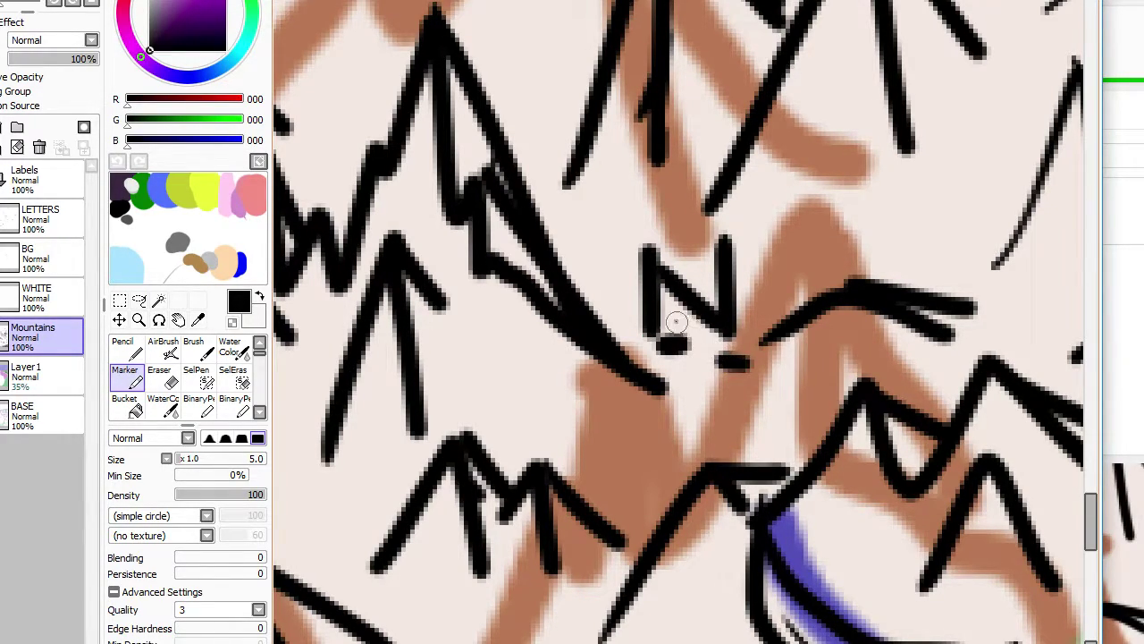
{"action": "left_click_drag", "start_coordinate": [676, 321], "coordinate": [689, 321]}
{"action": "scroll", "coordinate": [689, 321], "scroll_direction": "down", "scroll_amount": 8}
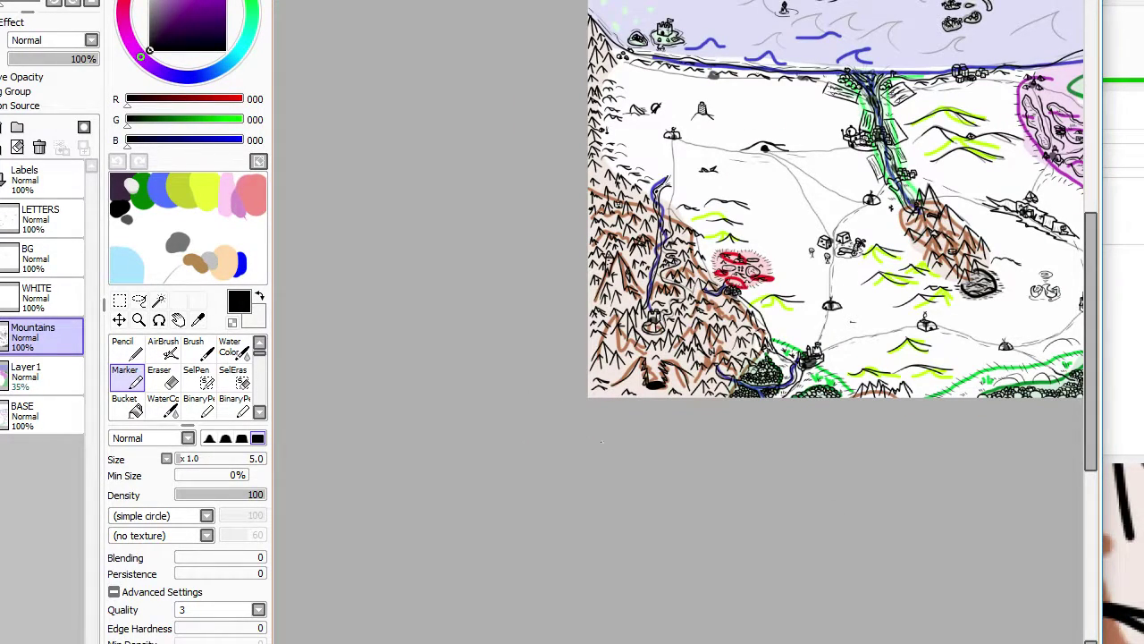
Step: Switch to Open Broadcaster Software and toggle the scene's Window source
{"action": "key", "text": "alt+Tab"}
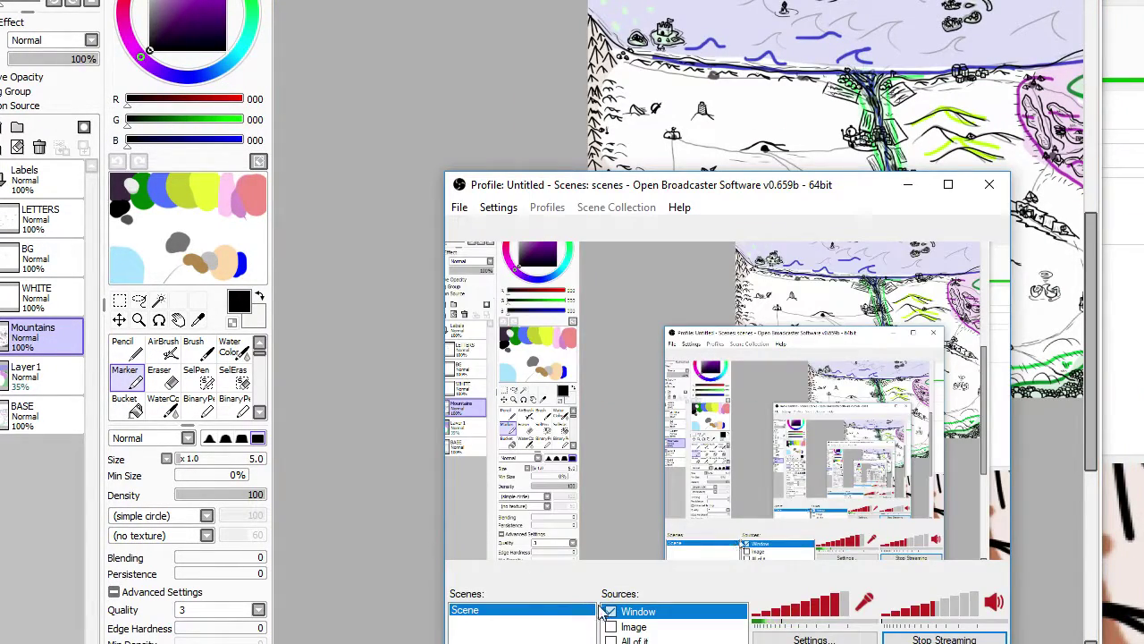
{"action": "left_click", "coordinate": [610, 610]}
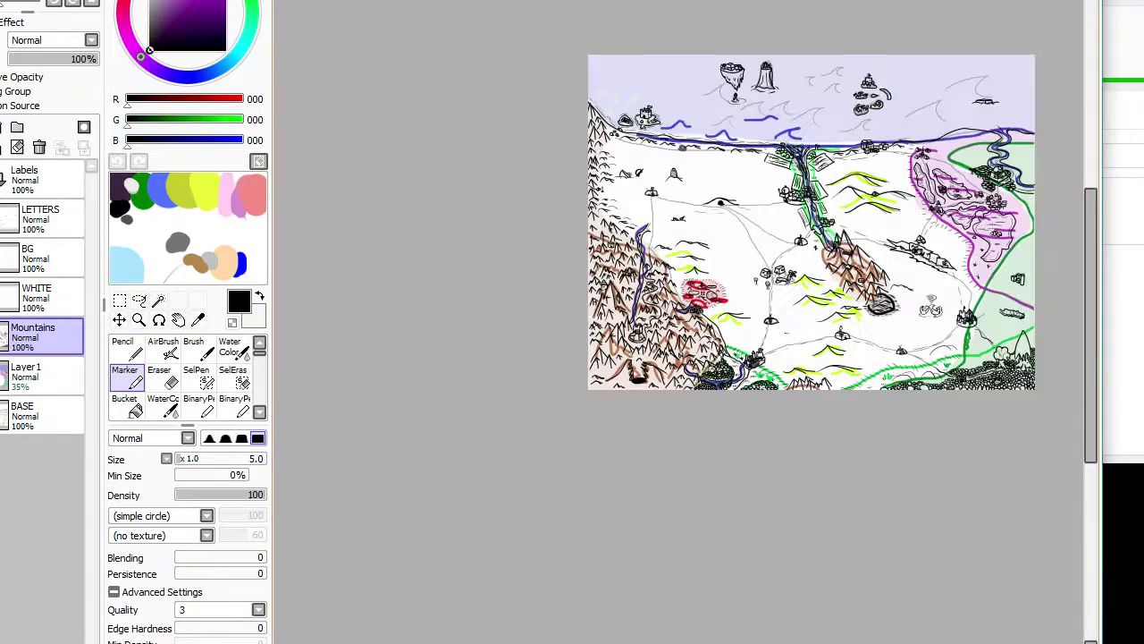
Step: Ink a small columned hut with a peaked roof and a flat base line beside the jagged cliff, near the map's lower edge
{"action": "scroll", "coordinate": [620, 284], "scroll_direction": "up", "scroll_amount": 5}
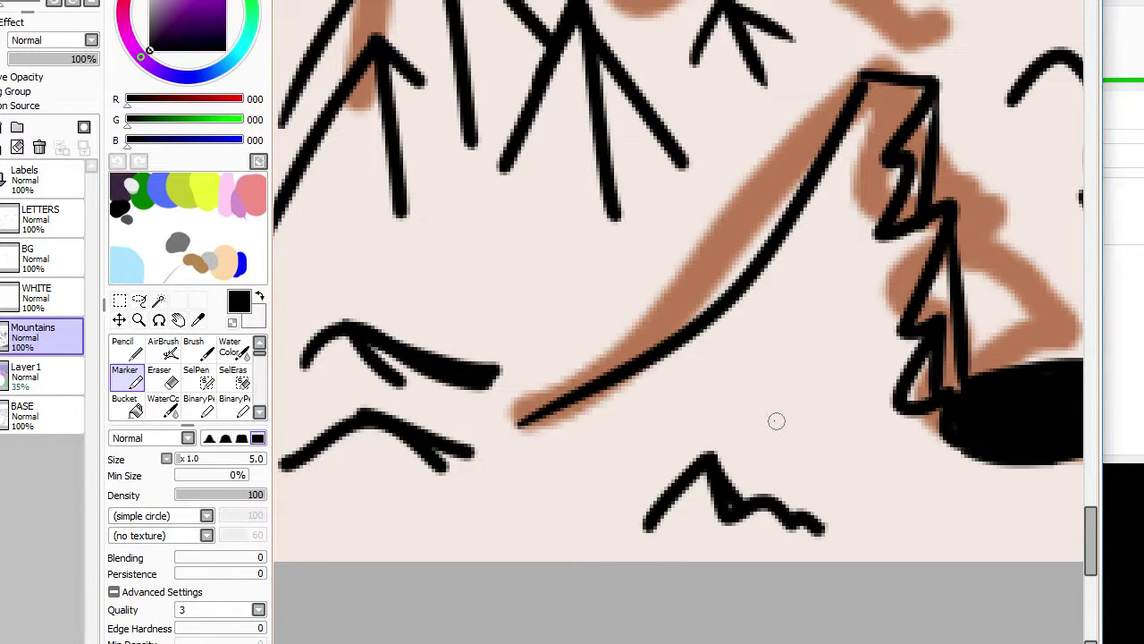
{"action": "left_click_drag", "start_coordinate": [775, 422], "coordinate": [780, 463]}
{"action": "key", "text": "ctrl+z"}
{"action": "mouse_move", "coordinate": [785, 420]}
{"action": "left_mouse_down"}
{"action": "mouse_move", "coordinate": [782, 457]}
{"action": "mouse_move", "coordinate": [865, 461]}
{"action": "mouse_move", "coordinate": [830, 424]}
{"action": "mouse_move", "coordinate": [844, 420]}
{"action": "mouse_move", "coordinate": [793, 395]}
{"action": "mouse_move", "coordinate": [810, 383]}
{"action": "mouse_move", "coordinate": [807, 395]}
{"action": "mouse_move", "coordinate": [842, 417]}
{"action": "left_mouse_up"}
{"action": "key", "text": "ctrl+z"}
{"action": "key", "text": "ctrl+z"}
{"action": "left_click_drag", "start_coordinate": [767, 464], "coordinate": [883, 473]}
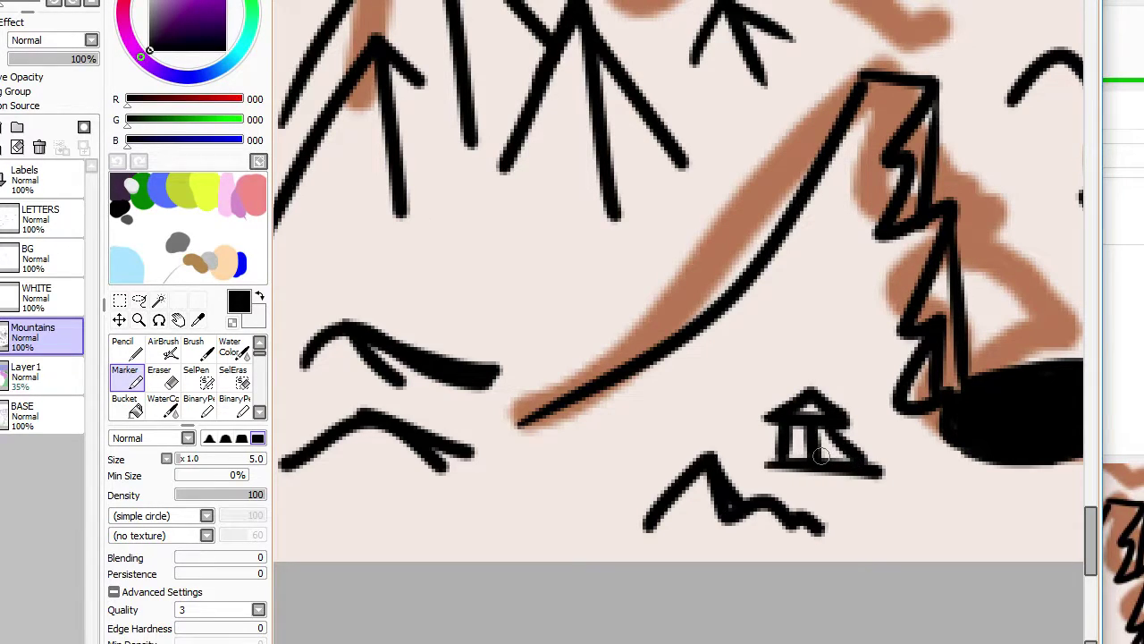
{"action": "scroll", "coordinate": [821, 452], "scroll_direction": "down", "scroll_amount": 9}
Step: Ink the outline of a broken, notched tower with a sloping side and flat base on the plain just northeast of the red area
{"action": "scroll", "coordinate": [892, 439], "scroll_direction": "up", "scroll_amount": 4}
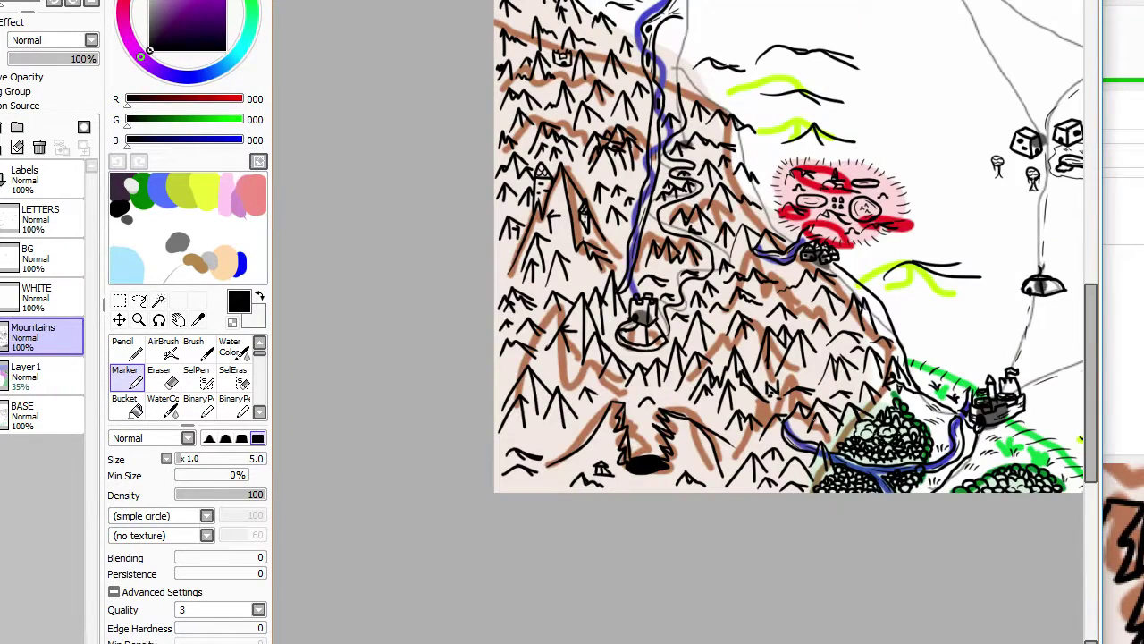
{"action": "scroll", "coordinate": [716, 351], "scroll_direction": "down", "scroll_amount": 3}
{"action": "scroll", "coordinate": [745, 320], "scroll_direction": "up", "scroll_amount": 5}
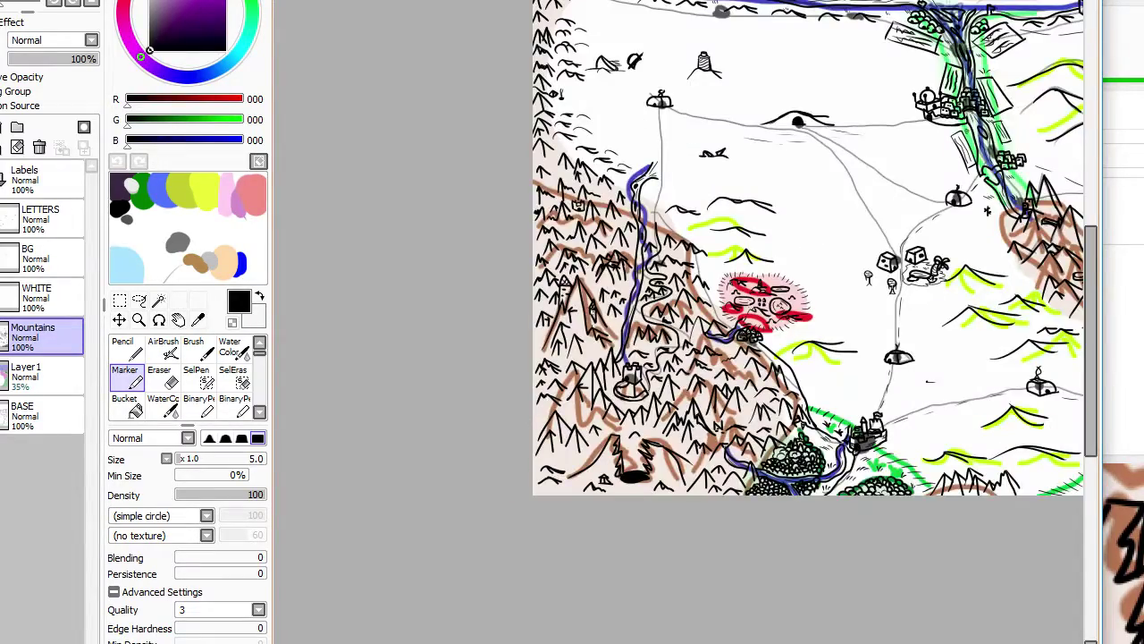
{"action": "scroll", "coordinate": [825, 262], "scroll_direction": "down", "scroll_amount": 2}
{"action": "scroll", "coordinate": [825, 262], "scroll_direction": "up", "scroll_amount": 4}
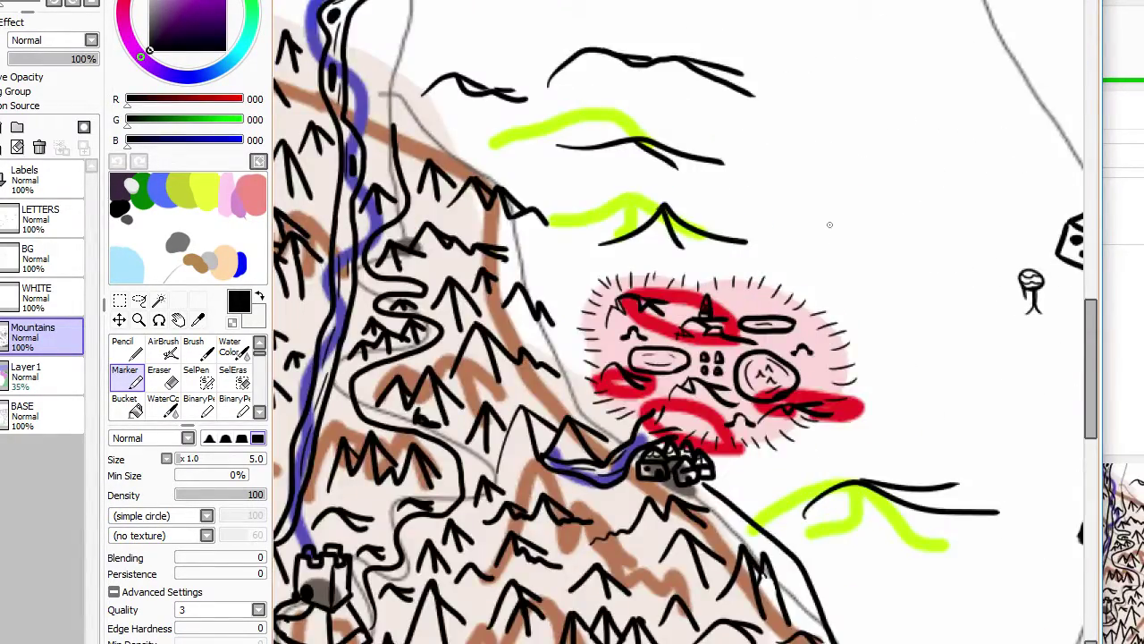
{"action": "key", "text": "ctrl+z"}
{"action": "mouse_move", "coordinate": [795, 242]}
{"action": "left_mouse_down"}
{"action": "mouse_move", "coordinate": [790, 322]}
{"action": "mouse_move", "coordinate": [839, 244]}
{"action": "mouse_move", "coordinate": [789, 220]}
{"action": "mouse_move", "coordinate": [813, 244]}
{"action": "left_mouse_up"}
{"action": "mouse_move", "coordinate": [813, 220]}
{"action": "left_mouse_down"}
{"action": "mouse_move", "coordinate": [839, 226]}
{"action": "mouse_move", "coordinate": [840, 246]}
{"action": "mouse_move", "coordinate": [810, 260]}
{"action": "mouse_move", "coordinate": [850, 282]}
{"action": "mouse_move", "coordinate": [858, 305]}
{"action": "left_mouse_up"}
{"action": "key", "text": "e"}
{"action": "key", "text": "n"}
{"action": "key", "text": "ctrl+z"}
{"action": "mouse_move", "coordinate": [840, 237]}
{"action": "left_mouse_down"}
{"action": "mouse_move", "coordinate": [858, 286]}
{"action": "mouse_move", "coordinate": [922, 313]}
{"action": "left_mouse_up"}
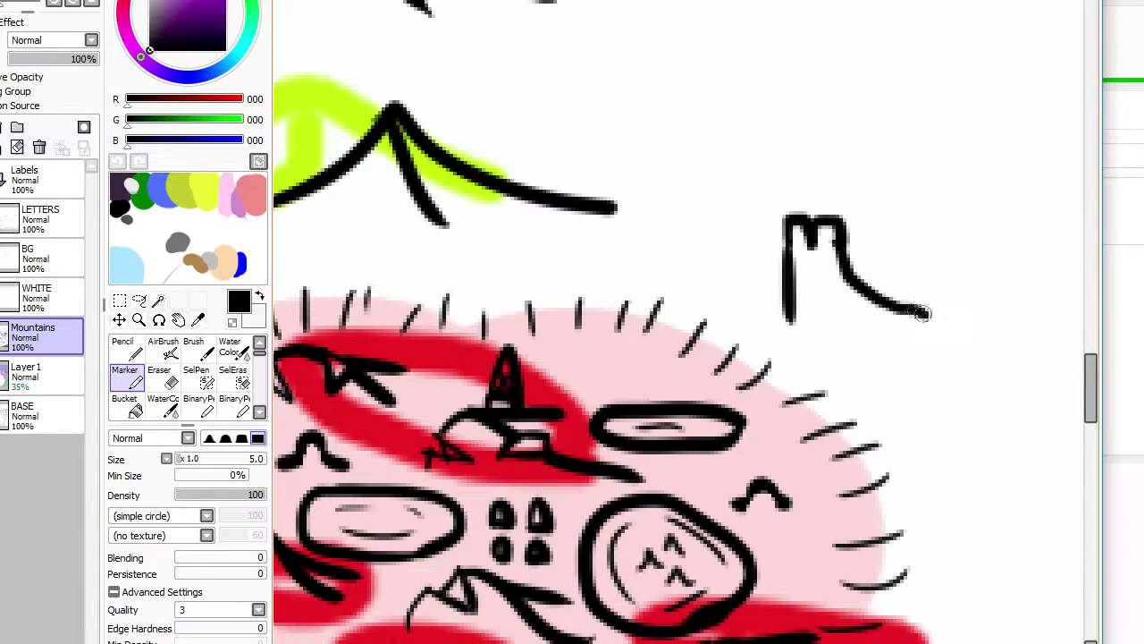
{"action": "left_click_drag", "start_coordinate": [790, 314], "coordinate": [926, 319]}
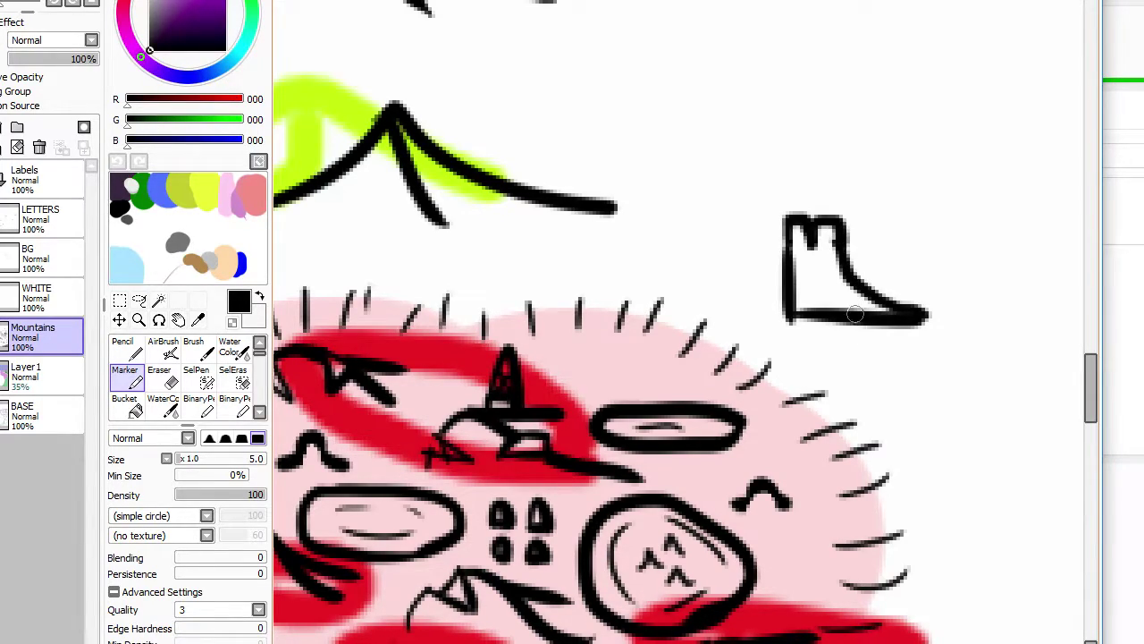
Step: Fill the rubble beside the broken tower in solid black and add short brick lines to its wall
{"action": "mouse_move", "coordinate": [854, 313]}
{"action": "left_mouse_down"}
{"action": "mouse_move", "coordinate": [862, 285]}
{"action": "mouse_move", "coordinate": [874, 314]}
{"action": "mouse_move", "coordinate": [862, 312]}
{"action": "mouse_move", "coordinate": [866, 295]}
{"action": "mouse_move", "coordinate": [893, 278]}
{"action": "mouse_move", "coordinate": [855, 270]}
{"action": "mouse_move", "coordinate": [857, 285]}
{"action": "mouse_move", "coordinate": [869, 266]}
{"action": "mouse_move", "coordinate": [888, 272]}
{"action": "mouse_move", "coordinate": [847, 258]}
{"action": "mouse_move", "coordinate": [885, 263]}
{"action": "left_mouse_up"}
{"action": "key", "text": "e"}
{"action": "key", "text": "n"}
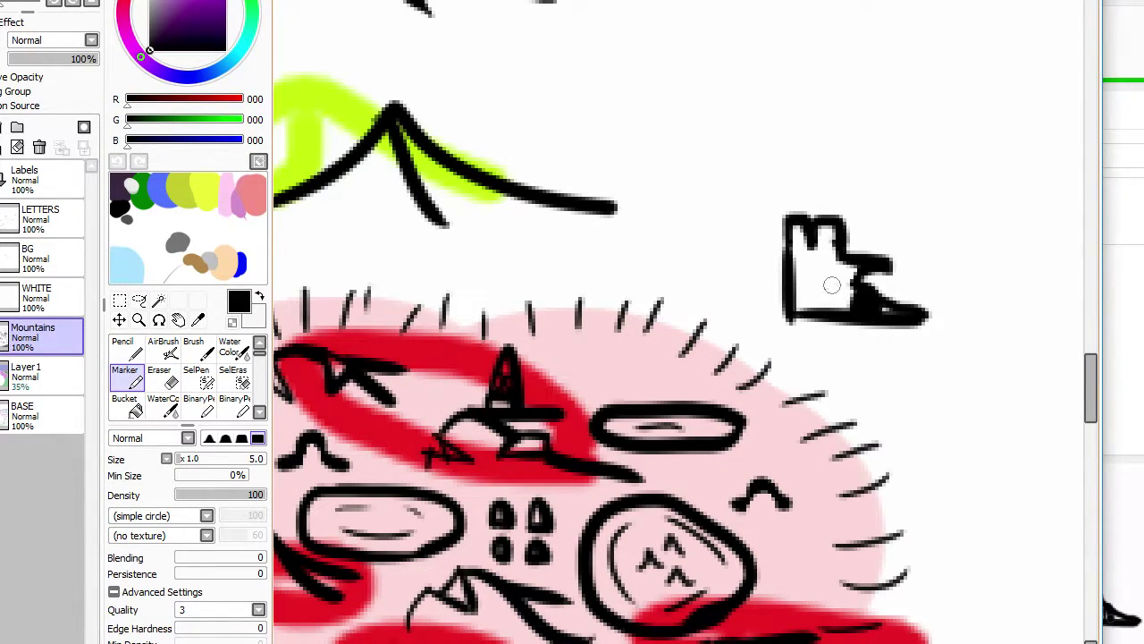
{"action": "key", "text": "ctrl+z"}
{"action": "left_click_drag", "start_coordinate": [809, 290], "coordinate": [848, 283]}
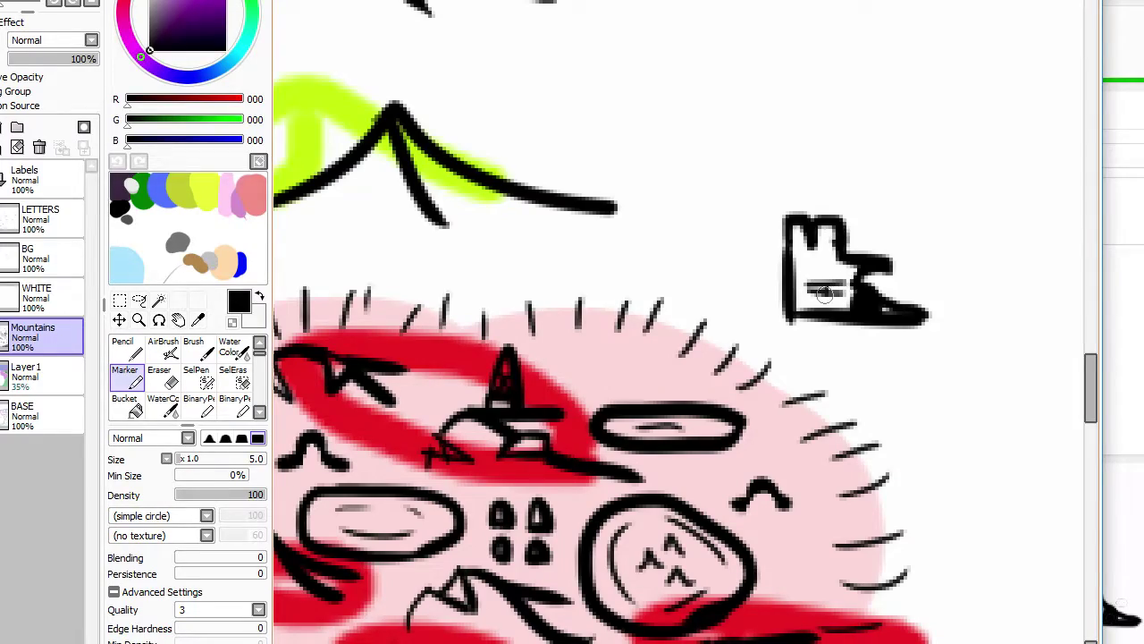
{"action": "scroll", "coordinate": [815, 290], "scroll_direction": "down", "scroll_amount": 5}
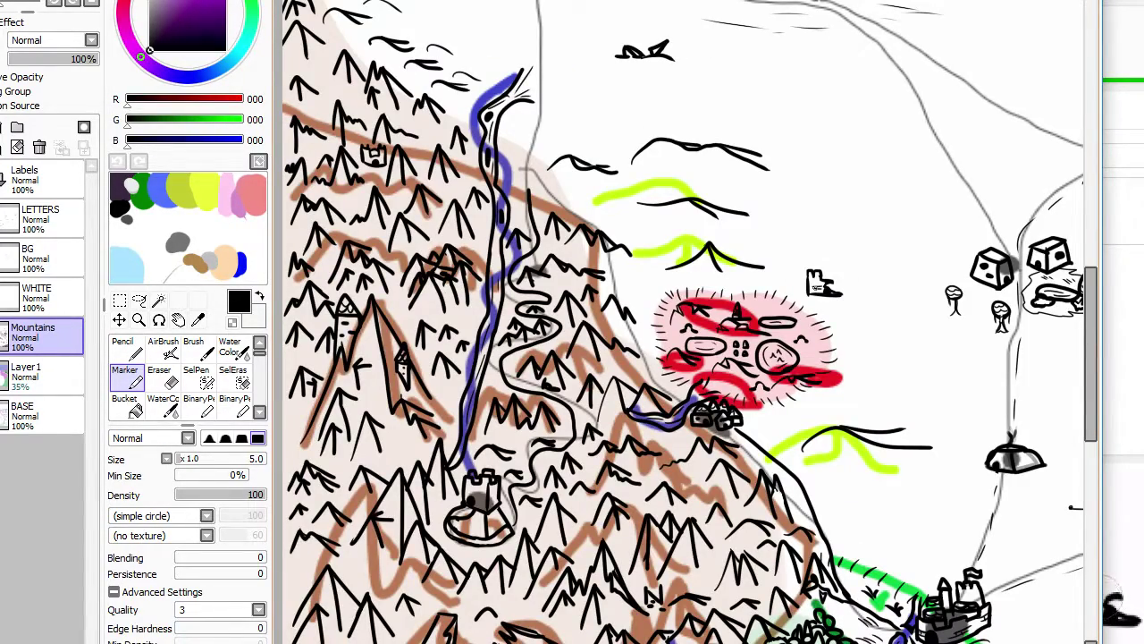
Step: Look over the plains, the southeastern forest and the purple swamp for empty spots that still need detail
{"action": "scroll", "coordinate": [816, 289], "scroll_direction": "down", "scroll_amount": 7}
{"action": "scroll", "coordinate": [945, 321], "scroll_direction": "up", "scroll_amount": 5}
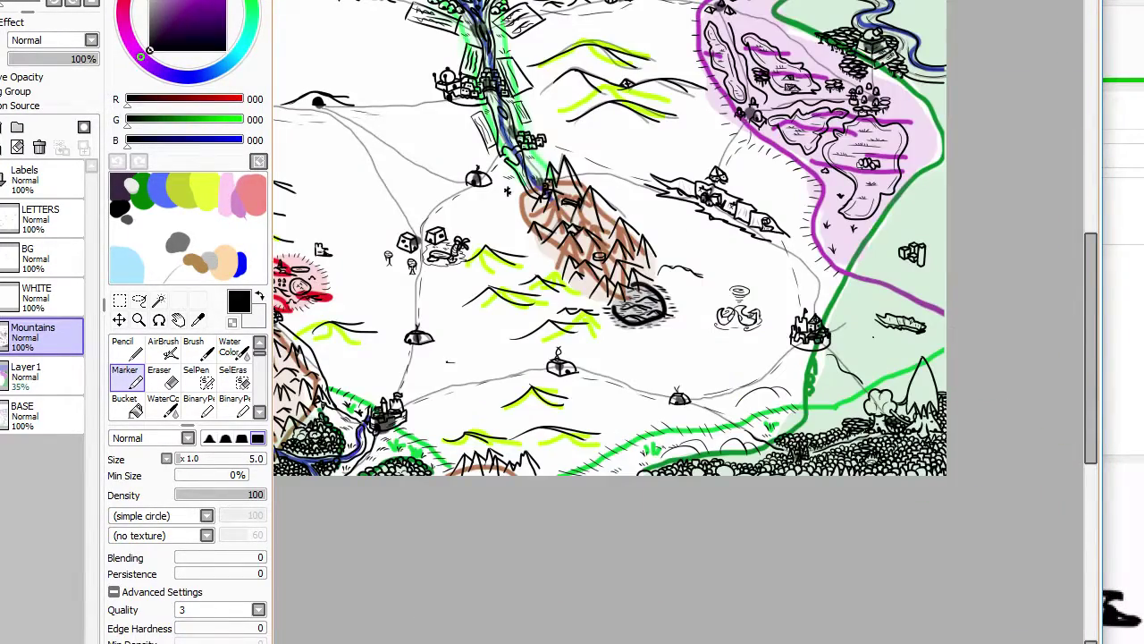
{"action": "scroll", "coordinate": [921, 337], "scroll_direction": "up", "scroll_amount": 4}
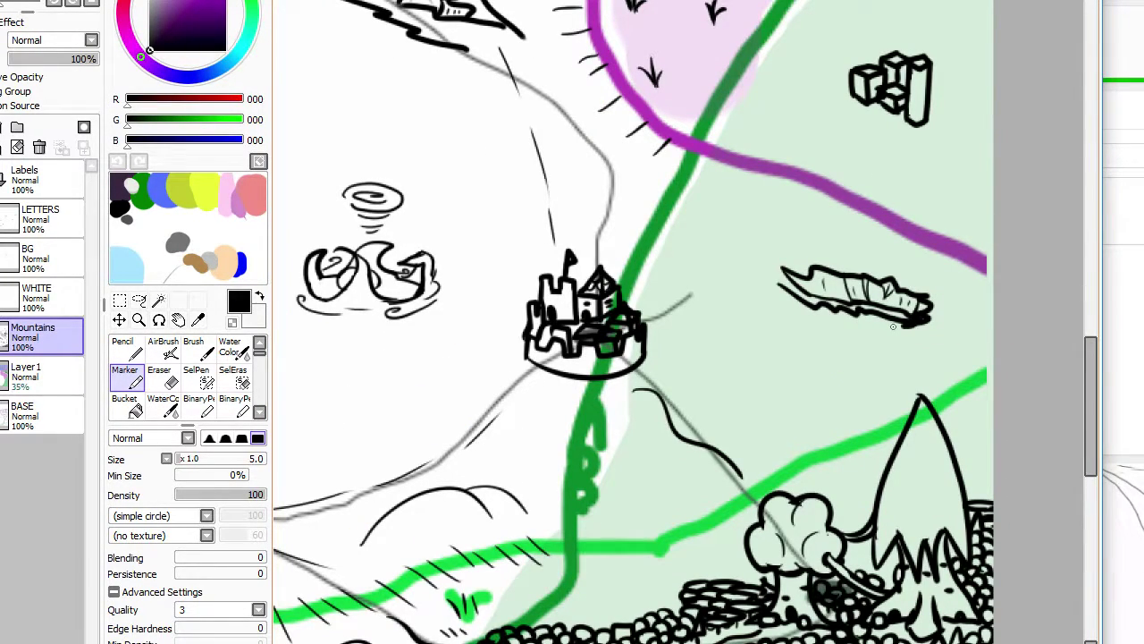
{"action": "scroll", "coordinate": [892, 326], "scroll_direction": "down", "scroll_amount": 4}
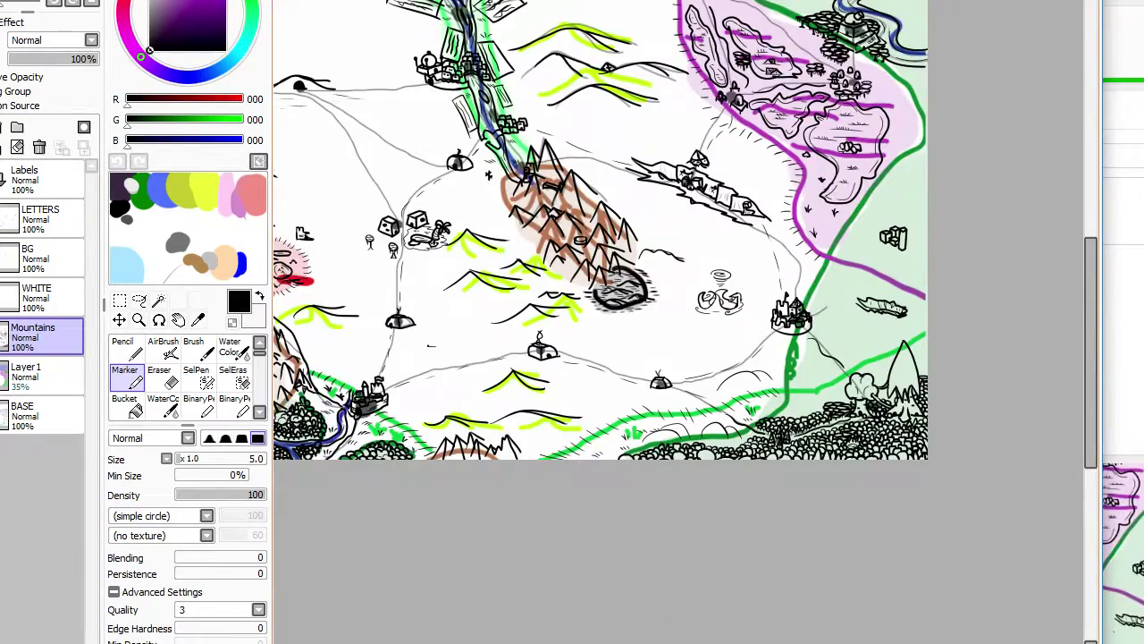
{"action": "scroll", "coordinate": [894, 304], "scroll_direction": "up", "scroll_amount": 2}
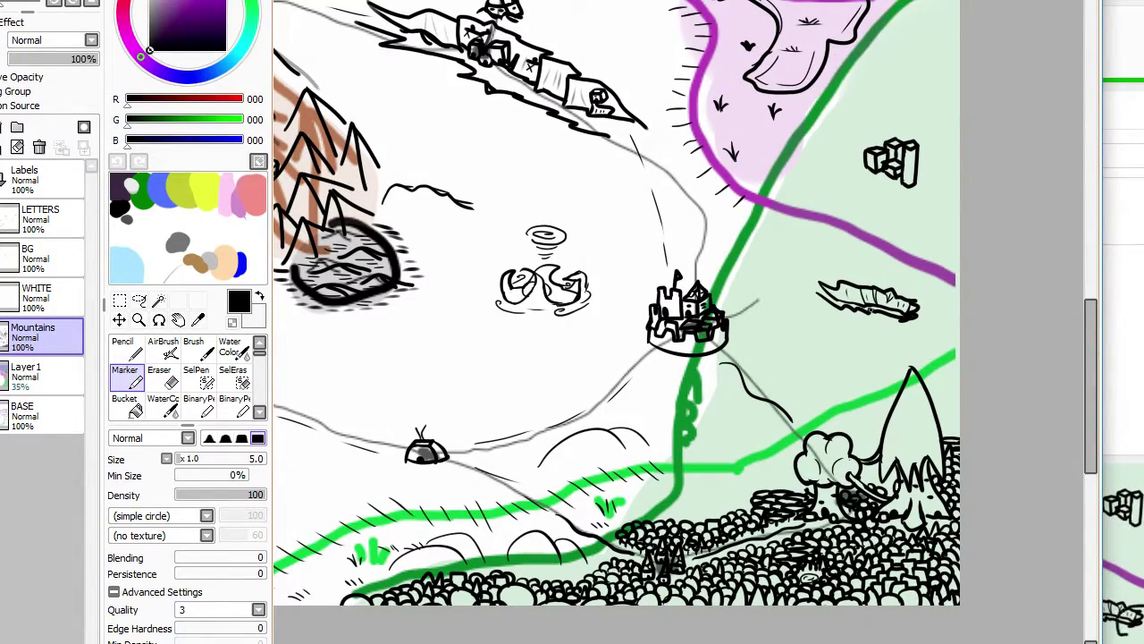
{"action": "scroll", "coordinate": [871, 309], "scroll_direction": "down", "scroll_amount": 4}
{"action": "scroll", "coordinate": [872, 310], "scroll_direction": "up", "scroll_amount": 3}
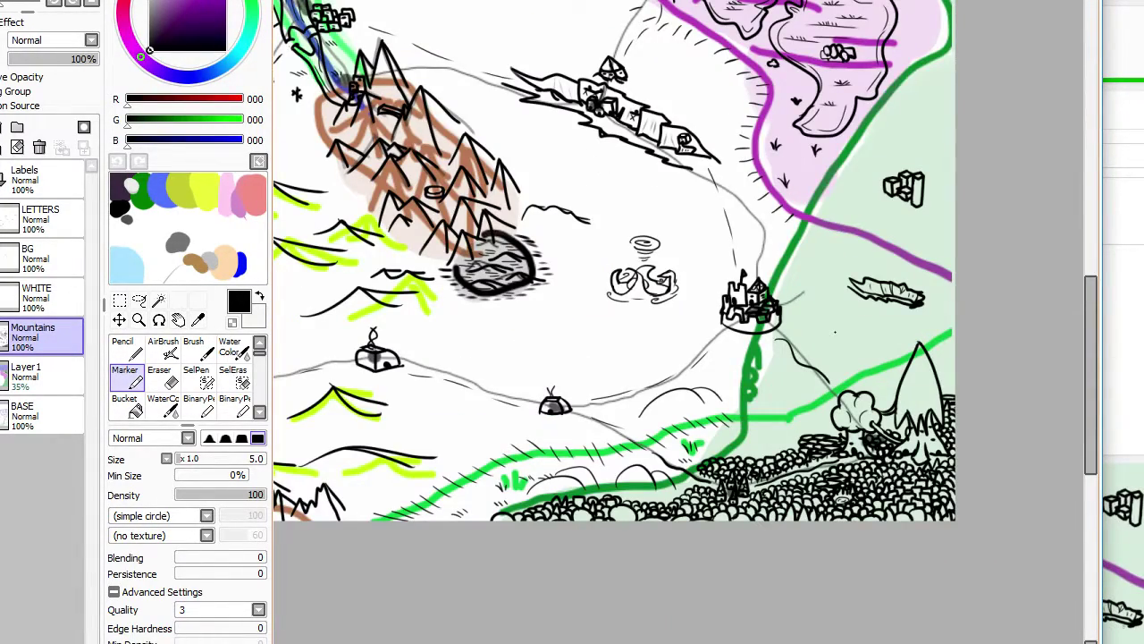
{"action": "scroll", "coordinate": [835, 332], "scroll_direction": "down", "scroll_amount": 3}
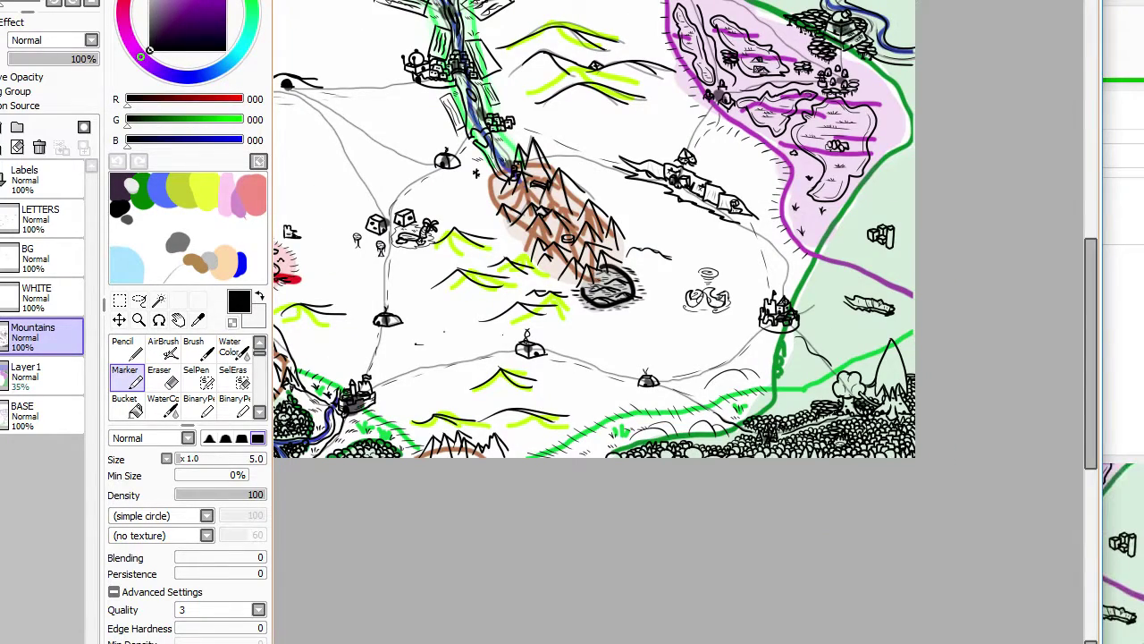
{"action": "scroll", "coordinate": [715, 340], "scroll_direction": "up", "scroll_amount": 2}
{"action": "scroll", "coordinate": [803, 422], "scroll_direction": "up", "scroll_amount": 4}
{"action": "mouse_move", "coordinate": [601, 279]}
{"action": "left_mouse_down"}
{"action": "mouse_move", "coordinate": [680, 125]}
{"action": "mouse_move", "coordinate": [384, 308]}
{"action": "left_mouse_up"}
{"action": "key", "text": "ctrl+z"}
{"action": "scroll", "coordinate": [1033, 248], "scroll_direction": "down", "scroll_amount": 2}
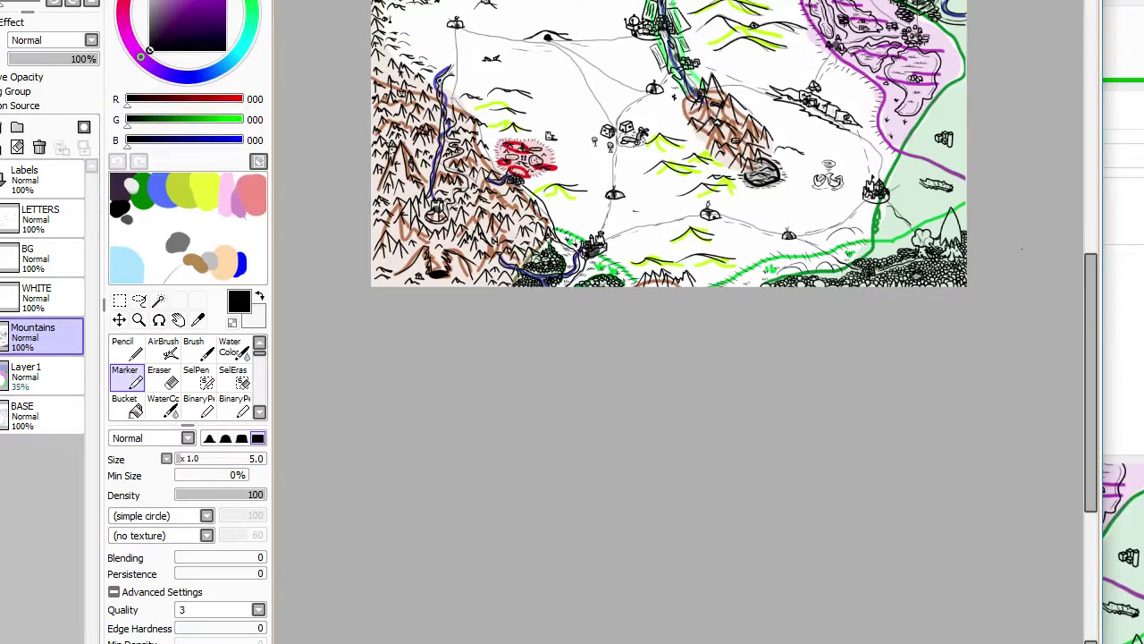
{"action": "scroll", "coordinate": [1022, 248], "scroll_direction": "down", "scroll_amount": 2}
{"action": "scroll", "coordinate": [894, 168], "scroll_direction": "up", "scroll_amount": 8}
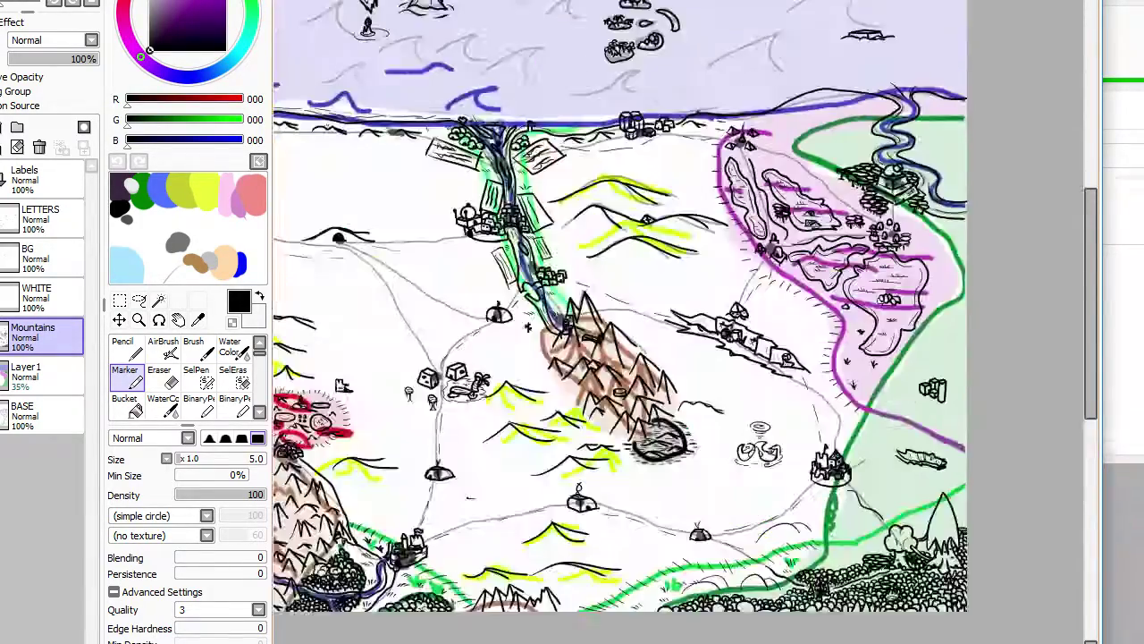
{"action": "scroll", "coordinate": [887, 166], "scroll_direction": "down", "scroll_amount": 2}
Step: Ink rows of overlapping oval tree canopies inside the river bend at the map's eastern edge, across from the domed building
{"action": "scroll", "coordinate": [888, 166], "scroll_direction": "up", "scroll_amount": 6}
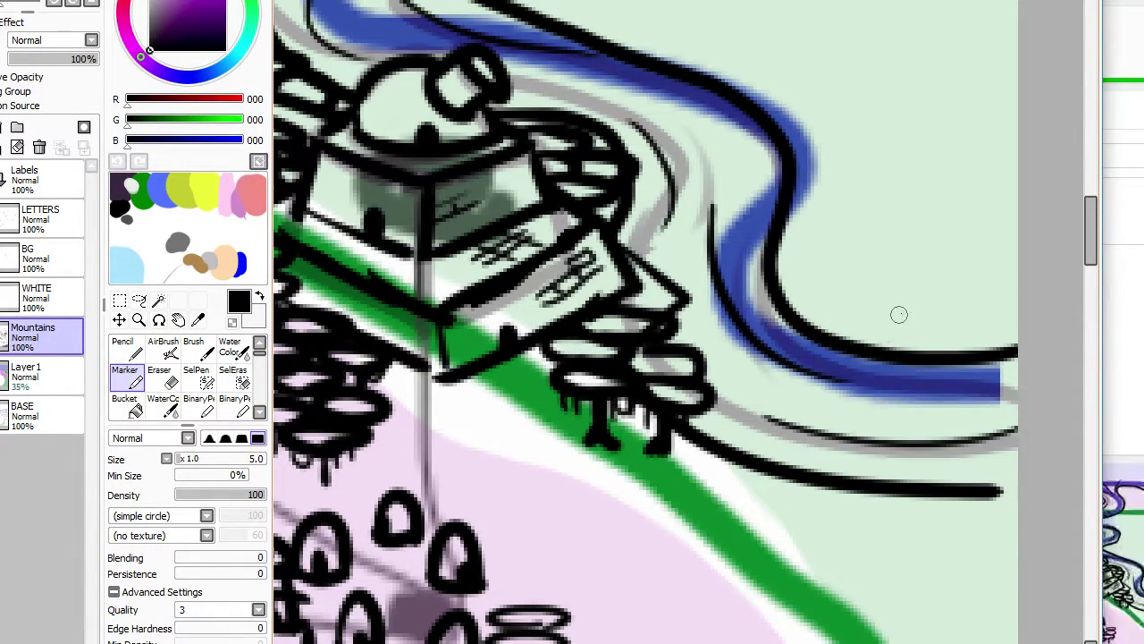
{"action": "mouse_move", "coordinate": [898, 314]}
{"action": "left_mouse_down"}
{"action": "mouse_move", "coordinate": [1017, 315]}
{"action": "mouse_move", "coordinate": [930, 308]}
{"action": "left_mouse_up"}
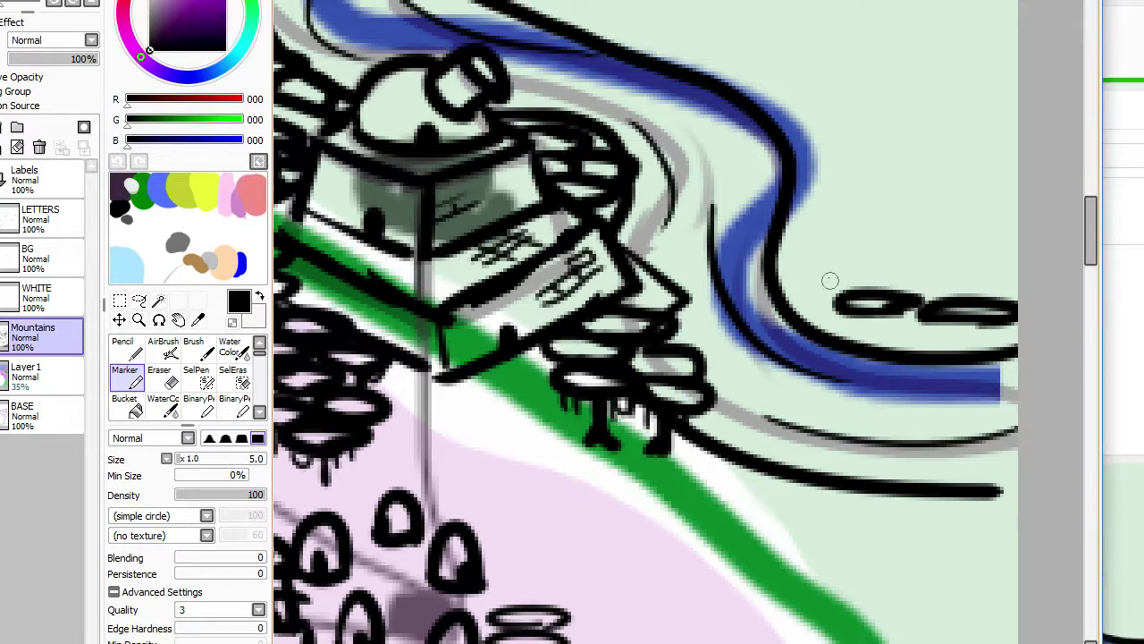
{"action": "mouse_move", "coordinate": [830, 280]}
{"action": "left_mouse_down"}
{"action": "mouse_move", "coordinate": [778, 278]}
{"action": "mouse_move", "coordinate": [849, 276]}
{"action": "left_mouse_up"}
{"action": "mouse_move", "coordinate": [817, 238]}
{"action": "left_mouse_down"}
{"action": "mouse_move", "coordinate": [785, 225]}
{"action": "mouse_move", "coordinate": [787, 243]}
{"action": "mouse_move", "coordinate": [824, 257]}
{"action": "mouse_move", "coordinate": [785, 261]}
{"action": "mouse_move", "coordinate": [834, 254]}
{"action": "mouse_move", "coordinate": [826, 262]}
{"action": "mouse_move", "coordinate": [916, 286]}
{"action": "left_mouse_up"}
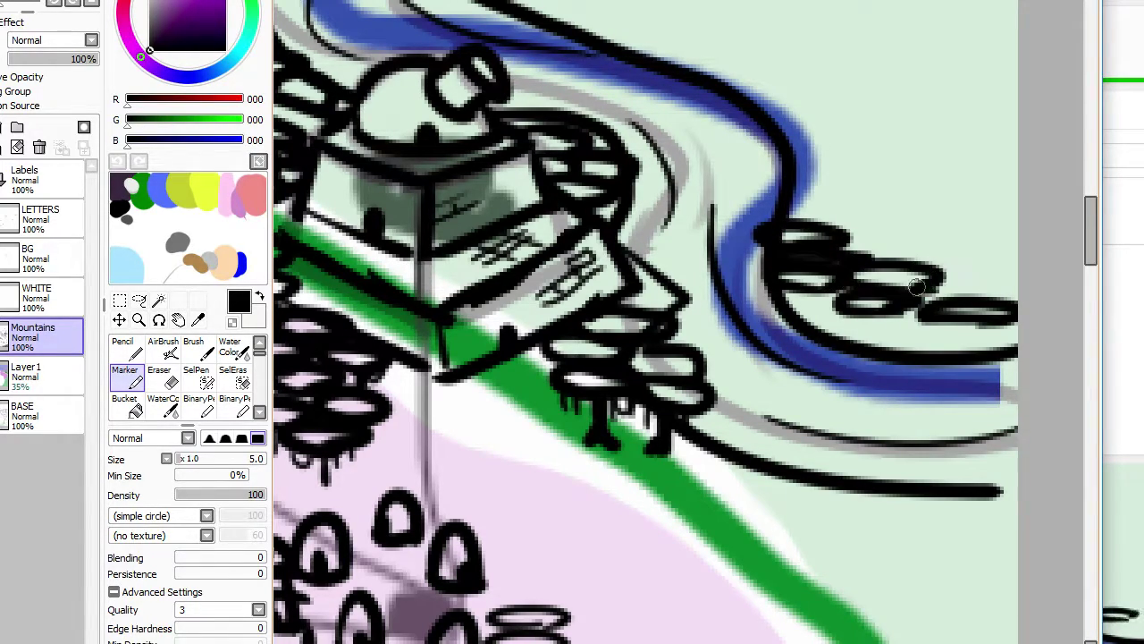
{"action": "mouse_move", "coordinate": [996, 287]}
{"action": "left_mouse_down"}
{"action": "mouse_move", "coordinate": [1033, 289]}
{"action": "mouse_move", "coordinate": [1002, 295]}
{"action": "left_mouse_up"}
{"action": "mouse_move", "coordinate": [912, 259]}
{"action": "left_mouse_down"}
{"action": "mouse_move", "coordinate": [875, 261]}
{"action": "mouse_move", "coordinate": [945, 242]}
{"action": "mouse_move", "coordinate": [912, 256]}
{"action": "left_mouse_up"}
{"action": "left_click_drag", "start_coordinate": [1025, 258], "coordinate": [963, 252]}
{"action": "left_click_drag", "start_coordinate": [964, 252], "coordinate": [1042, 265]}
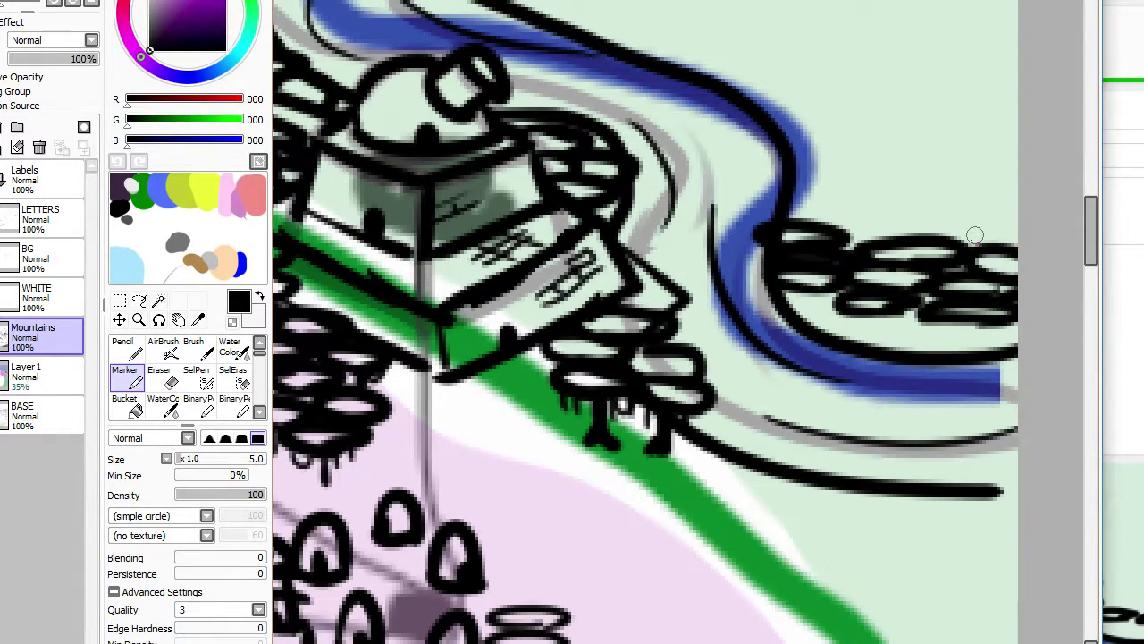
{"action": "mouse_move", "coordinate": [974, 235]}
{"action": "left_mouse_down"}
{"action": "mouse_move", "coordinate": [1033, 233]}
{"action": "mouse_move", "coordinate": [881, 224]}
{"action": "mouse_move", "coordinate": [880, 236]}
{"action": "mouse_move", "coordinate": [877, 215]}
{"action": "mouse_move", "coordinate": [855, 204]}
{"action": "mouse_move", "coordinate": [986, 206]}
{"action": "mouse_move", "coordinate": [927, 187]}
{"action": "mouse_move", "coordinate": [1001, 218]}
{"action": "left_mouse_up"}
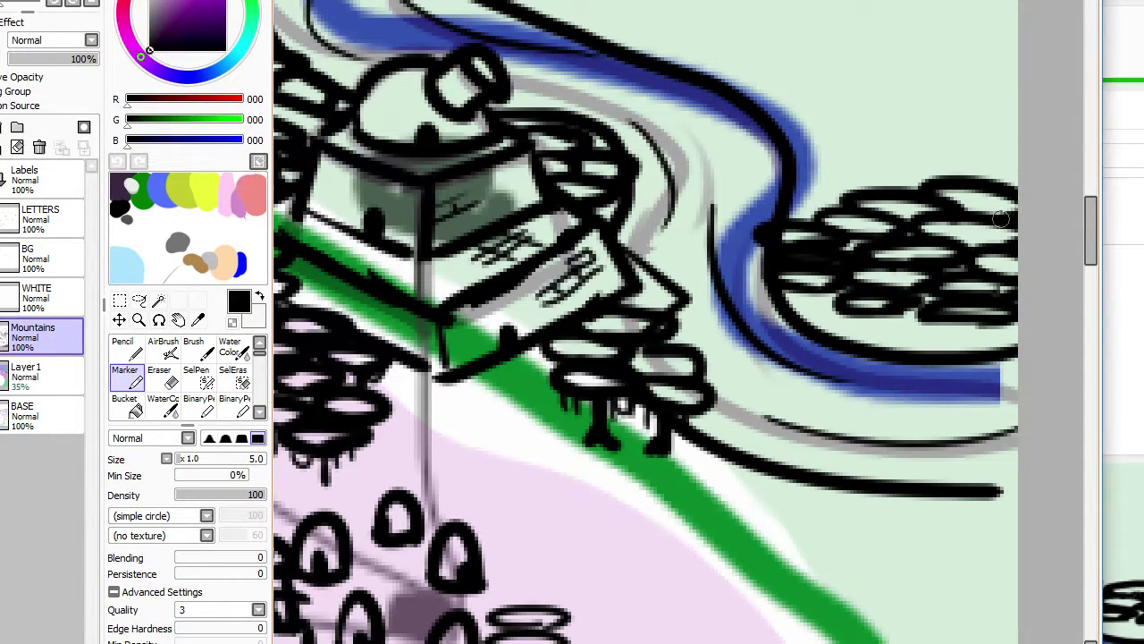
Step: Extend the clump of oval tree canopies northward along the river's east bank
{"action": "scroll", "coordinate": [916, 139], "scroll_direction": "up", "scroll_amount": 5}
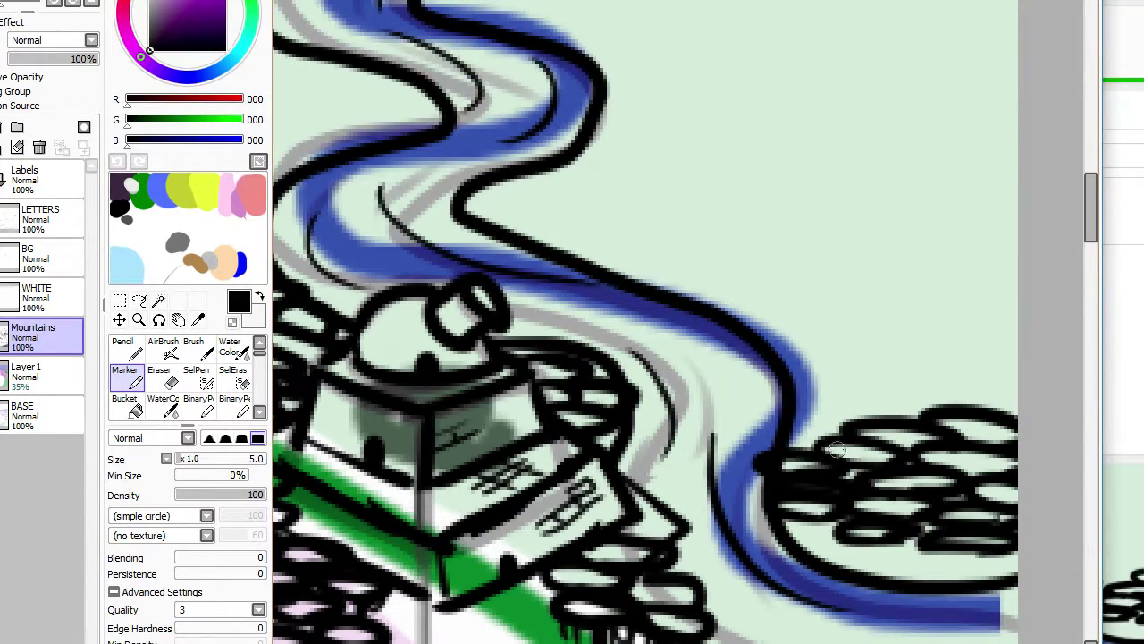
{"action": "mouse_move", "coordinate": [813, 417]}
{"action": "left_mouse_down"}
{"action": "mouse_move", "coordinate": [855, 415]}
{"action": "mouse_move", "coordinate": [787, 394]}
{"action": "mouse_move", "coordinate": [890, 406]}
{"action": "mouse_move", "coordinate": [934, 399]}
{"action": "left_mouse_up"}
{"action": "left_click_drag", "start_coordinate": [805, 380], "coordinate": [907, 382]}
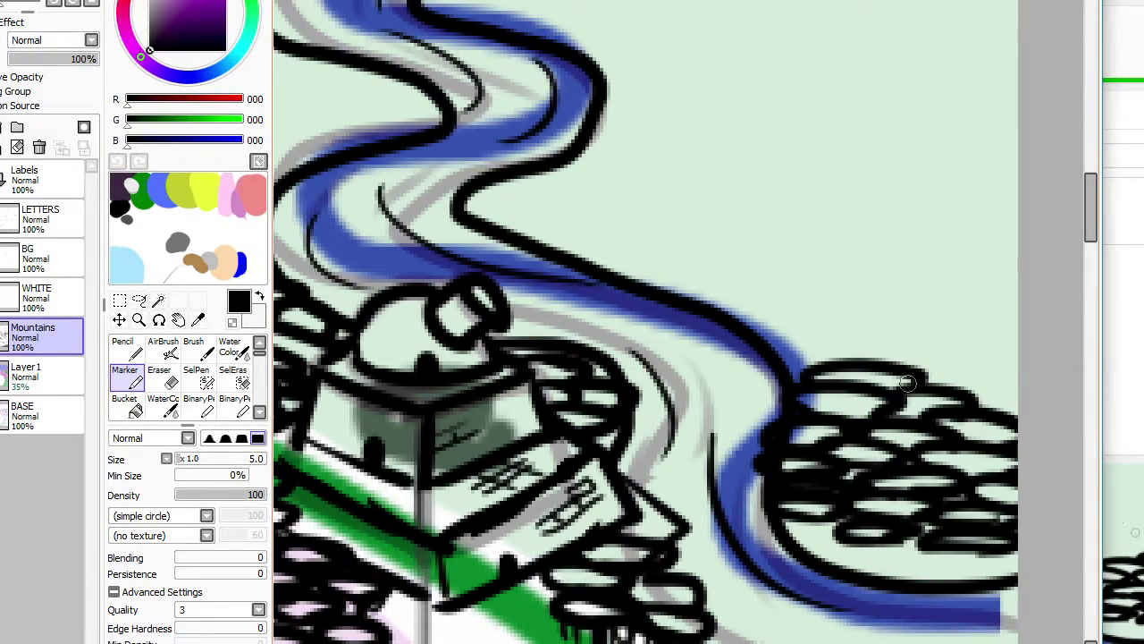
{"action": "scroll", "coordinate": [909, 384], "scroll_direction": "down", "scroll_amount": 2}
{"action": "scroll", "coordinate": [908, 382], "scroll_direction": "down", "scroll_amount": 2}
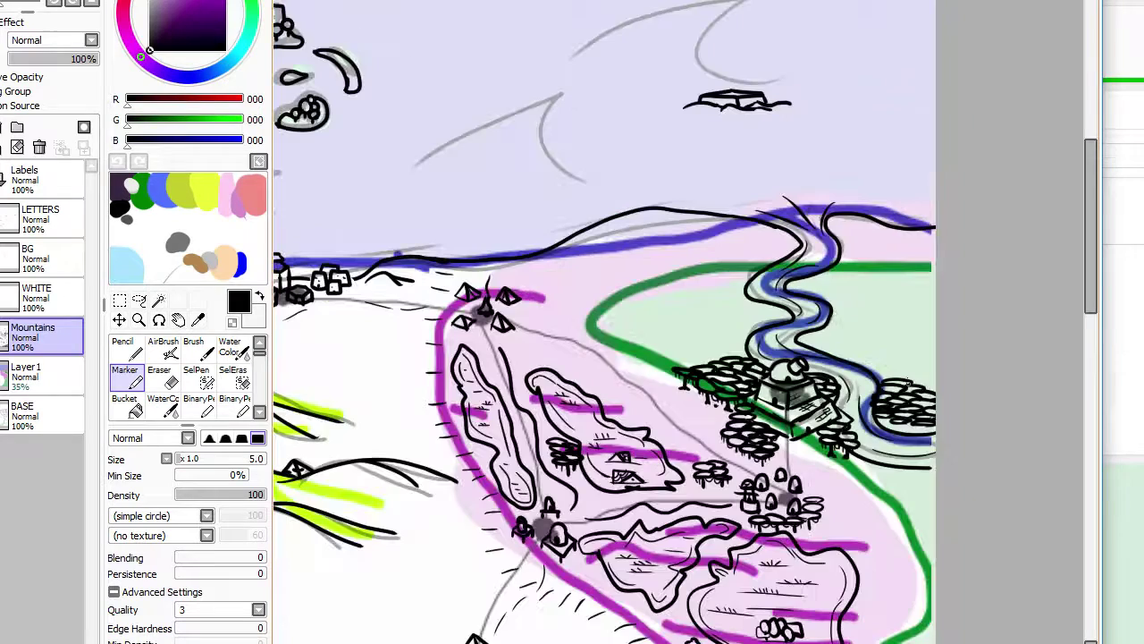
Step: Ink the ground edges and near corner of a small house in the empty green land east of the river
{"action": "scroll", "coordinate": [908, 357], "scroll_direction": "up", "scroll_amount": 6}
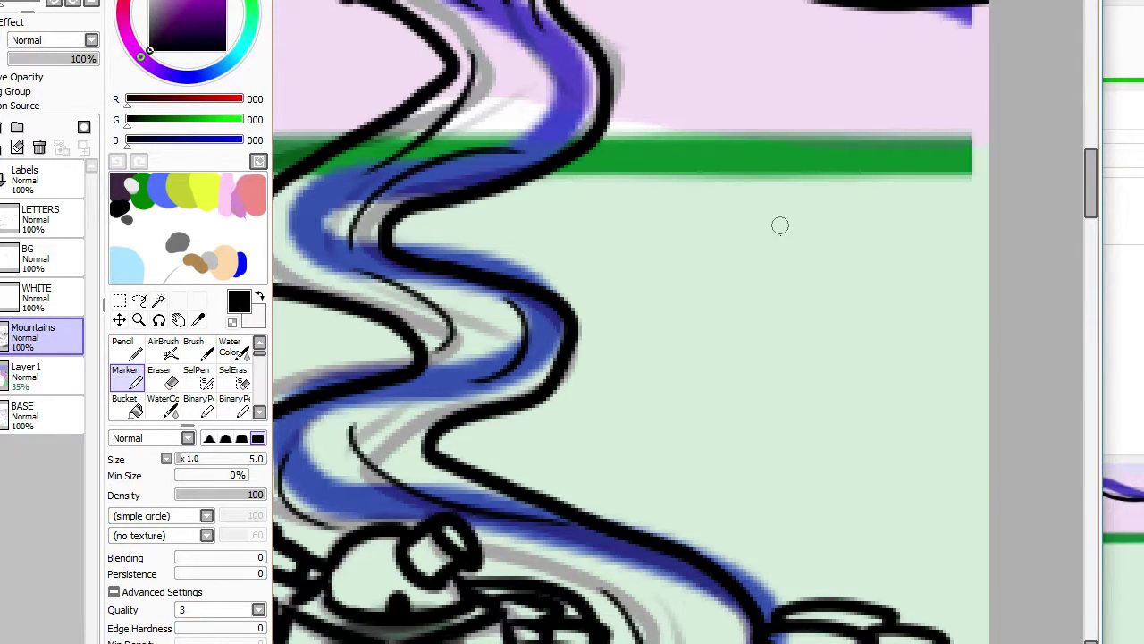
{"action": "mouse_move", "coordinate": [742, 225]}
{"action": "left_mouse_down"}
{"action": "mouse_move", "coordinate": [743, 285]}
{"action": "mouse_move", "coordinate": [745, 268]}
{"action": "mouse_move", "coordinate": [813, 320]}
{"action": "left_mouse_up"}
{"action": "key", "text": "ctrl+z"}
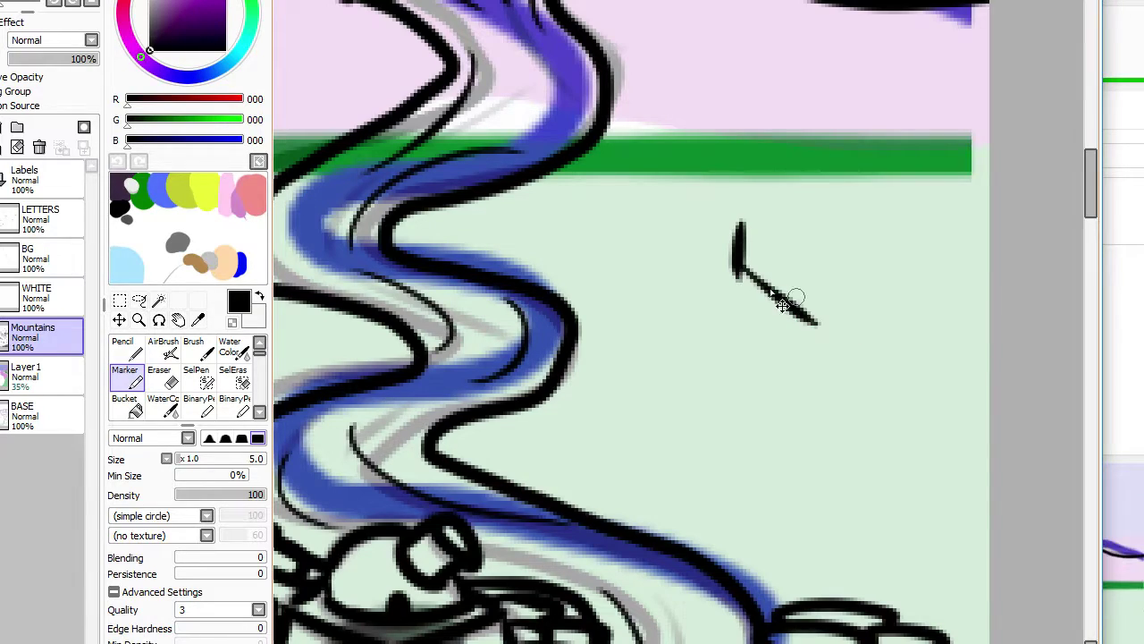
{"action": "key", "text": "ctrl+z"}
{"action": "mouse_move", "coordinate": [731, 272]}
{"action": "left_mouse_down"}
{"action": "mouse_move", "coordinate": [817, 295]}
{"action": "mouse_move", "coordinate": [808, 306]}
{"action": "mouse_move", "coordinate": [881, 286]}
{"action": "left_mouse_up"}
{"action": "key", "text": "ctrl+z"}
{"action": "left_click_drag", "start_coordinate": [817, 309], "coordinate": [928, 268]}
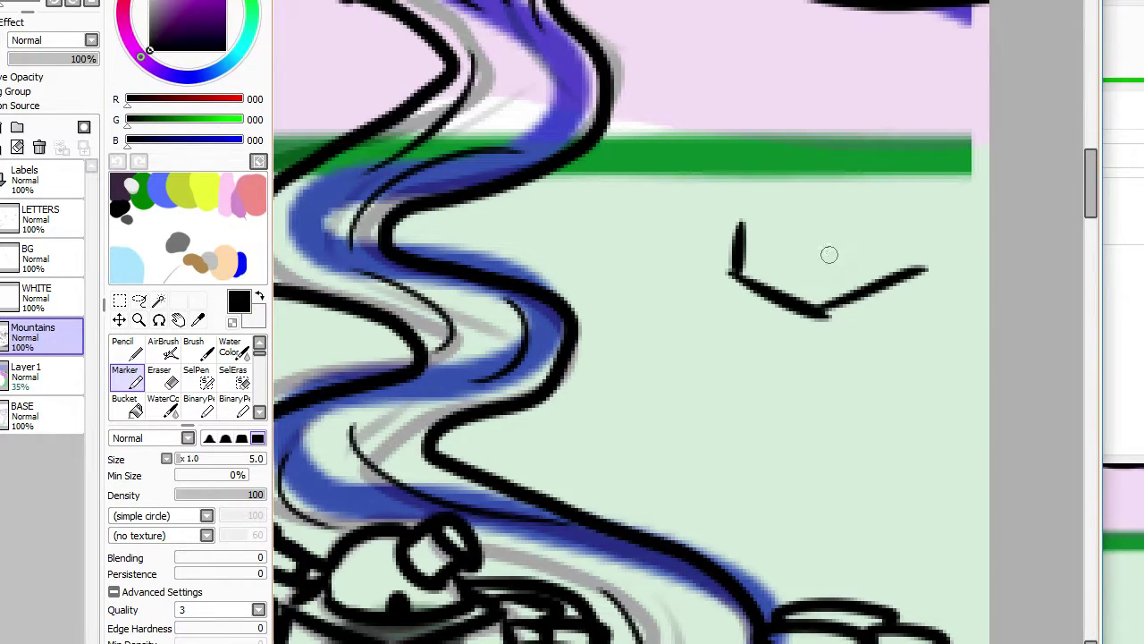
{"action": "left_click_drag", "start_coordinate": [820, 243], "coordinate": [818, 313]}
Step: Ink the wall tops and remaining corner of the small house and cap it with a gabled roof
{"action": "mouse_move", "coordinate": [737, 217]}
{"action": "left_mouse_down"}
{"action": "mouse_move", "coordinate": [816, 244]}
{"action": "mouse_move", "coordinate": [910, 217]}
{"action": "mouse_move", "coordinate": [908, 268]}
{"action": "left_mouse_up"}
{"action": "key", "text": "ctrl+z"}
{"action": "left_click_drag", "start_coordinate": [909, 216], "coordinate": [901, 273]}
{"action": "key", "text": "ctrl+z"}
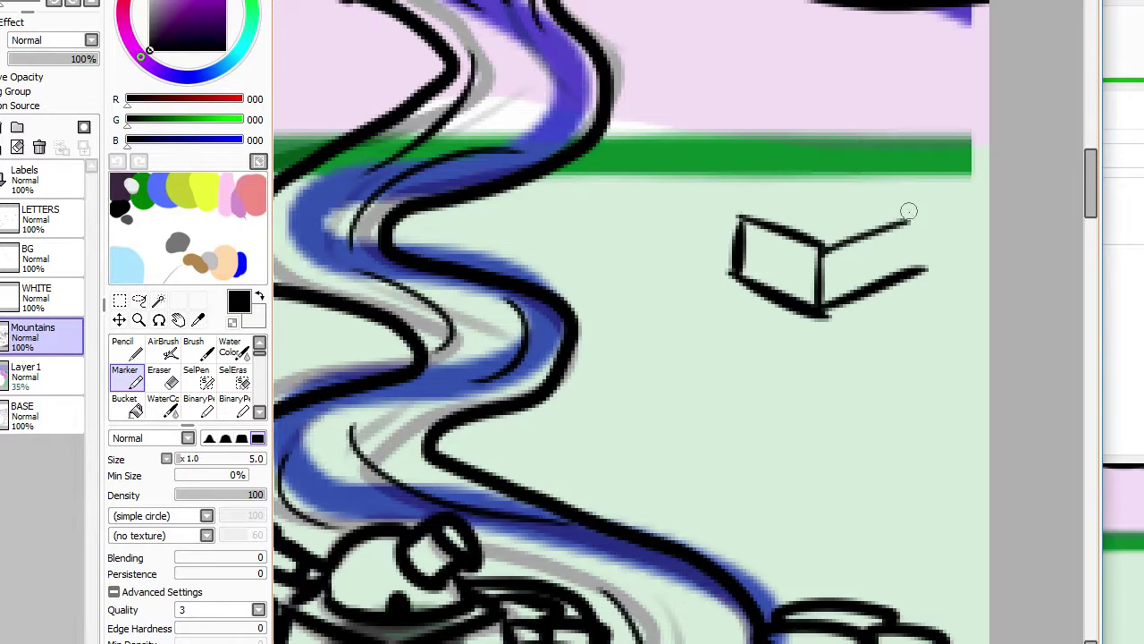
{"action": "left_click_drag", "start_coordinate": [908, 213], "coordinate": [910, 270]}
{"action": "left_click_drag", "start_coordinate": [738, 215], "coordinate": [796, 183]}
{"action": "mouse_move", "coordinate": [796, 184]}
{"action": "left_mouse_down"}
{"action": "mouse_move", "coordinate": [816, 243]}
{"action": "mouse_move", "coordinate": [881, 161]}
{"action": "mouse_move", "coordinate": [910, 211]}
{"action": "left_mouse_up"}
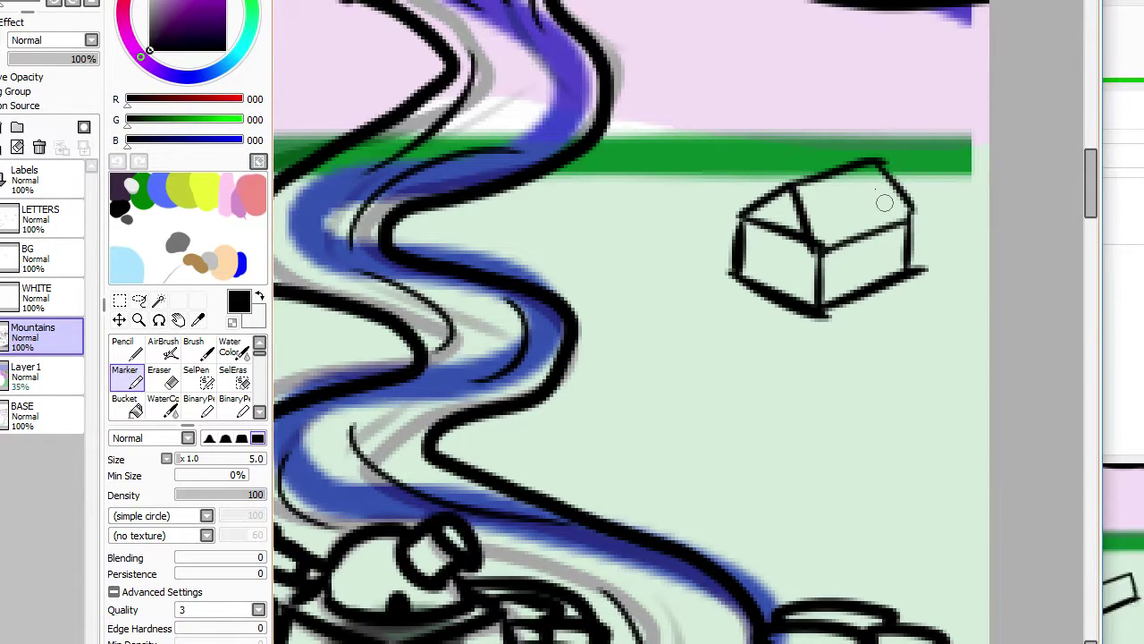
Step: Fill a ragged black hole in the sloping roof of the small house
{"action": "scroll", "coordinate": [885, 203], "scroll_direction": "down", "scroll_amount": 3}
{"action": "scroll", "coordinate": [881, 187], "scroll_direction": "up", "scroll_amount": 4}
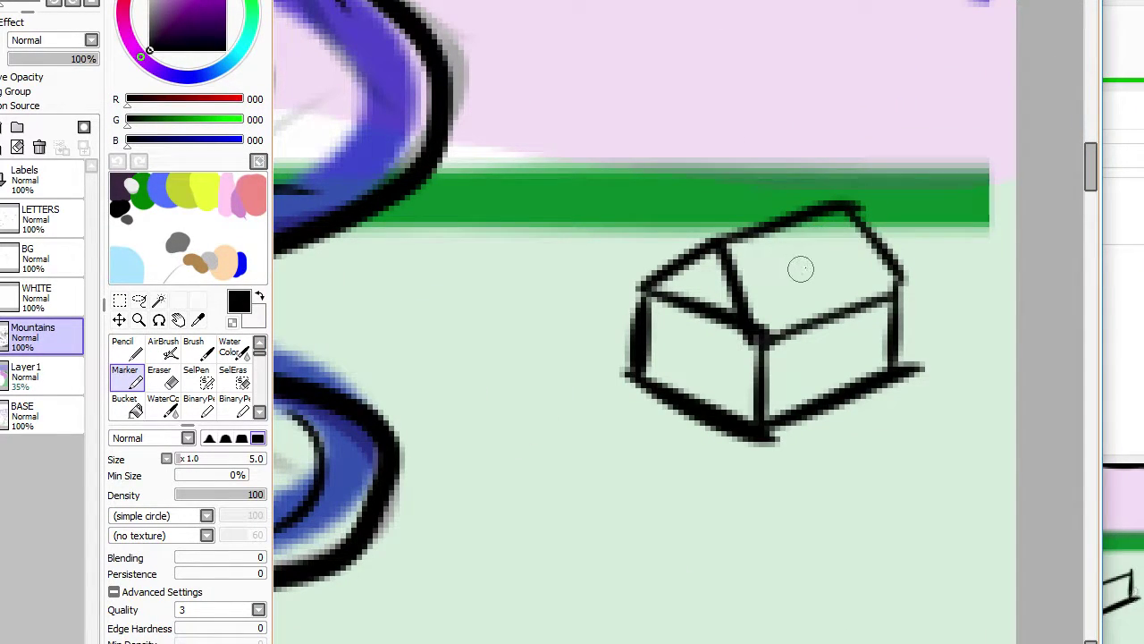
{"action": "mouse_move", "coordinate": [787, 261]}
{"action": "left_mouse_down"}
{"action": "mouse_move", "coordinate": [841, 241]}
{"action": "mouse_move", "coordinate": [827, 240]}
{"action": "mouse_move", "coordinate": [792, 272]}
{"action": "mouse_move", "coordinate": [844, 248]}
{"action": "mouse_move", "coordinate": [819, 277]}
{"action": "mouse_move", "coordinate": [789, 270]}
{"action": "mouse_move", "coordinate": [848, 246]}
{"action": "mouse_move", "coordinate": [804, 279]}
{"action": "left_mouse_up"}
{"action": "key", "text": "ctrl+z"}
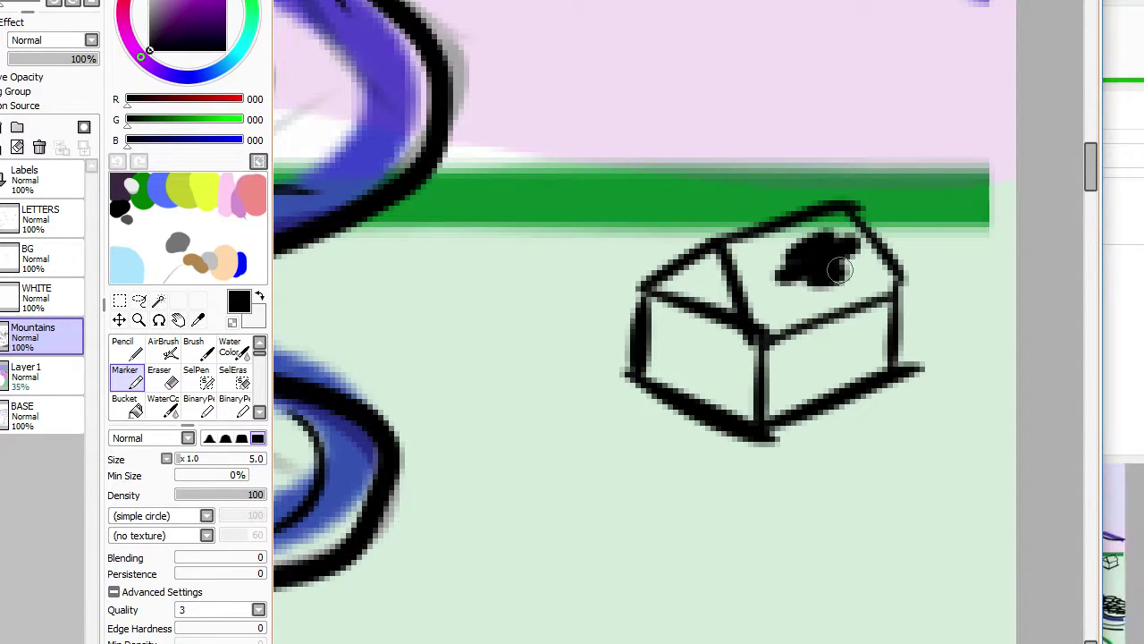
Step: Outline a loose piece of rubble beside the small house and fill a black hole in its side wall
{"action": "scroll", "coordinate": [833, 357], "scroll_direction": "up", "scroll_amount": 1}
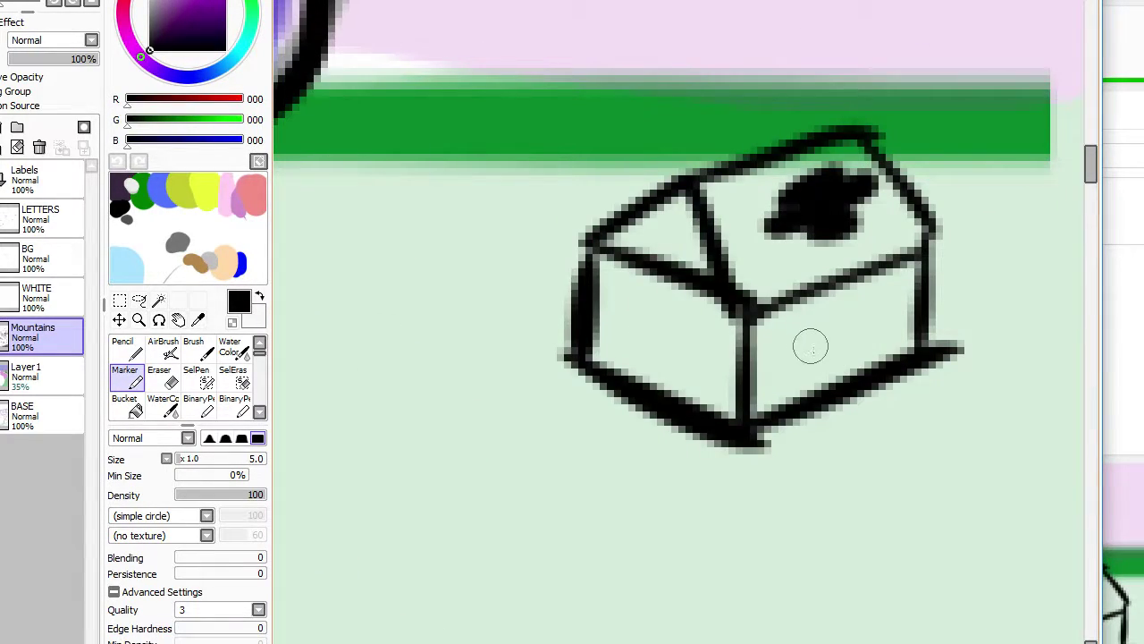
{"action": "left_click_drag", "start_coordinate": [838, 436], "coordinate": [886, 411]}
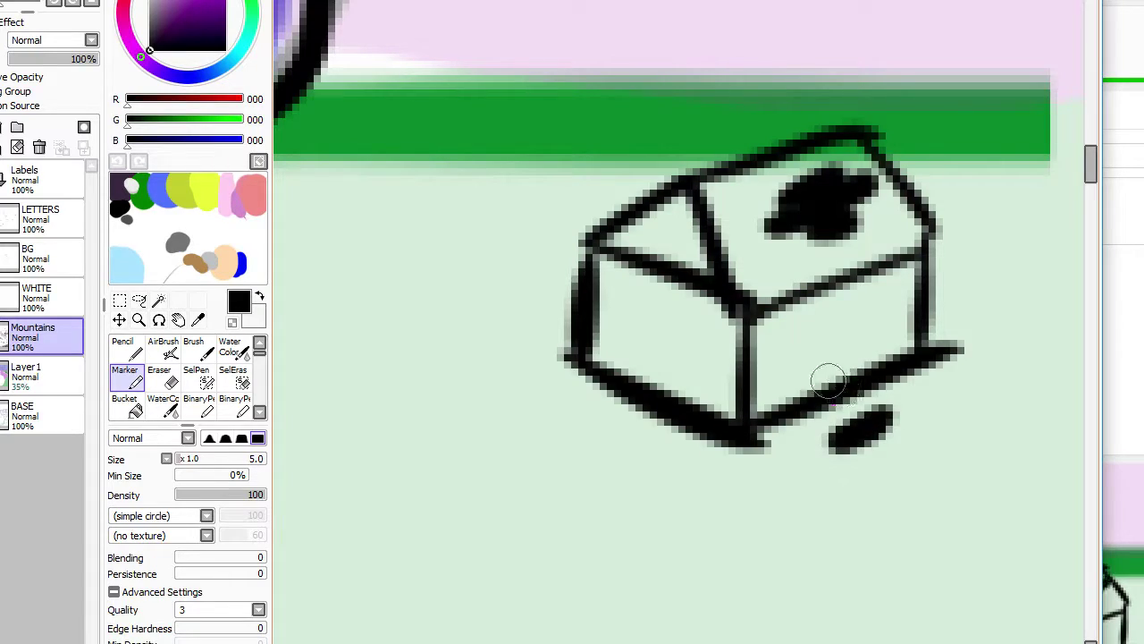
{"action": "key", "text": "ctrl+z"}
{"action": "mouse_move", "coordinate": [838, 447]}
{"action": "left_mouse_down"}
{"action": "mouse_move", "coordinate": [884, 422]}
{"action": "mouse_move", "coordinate": [901, 440]}
{"action": "mouse_move", "coordinate": [861, 464]}
{"action": "mouse_move", "coordinate": [842, 444]}
{"action": "left_mouse_up"}
{"action": "mouse_move", "coordinate": [812, 361]}
{"action": "left_mouse_down"}
{"action": "mouse_move", "coordinate": [855, 373]}
{"action": "mouse_move", "coordinate": [835, 353]}
{"action": "left_mouse_up"}
{"action": "key", "text": "ctrl+z"}
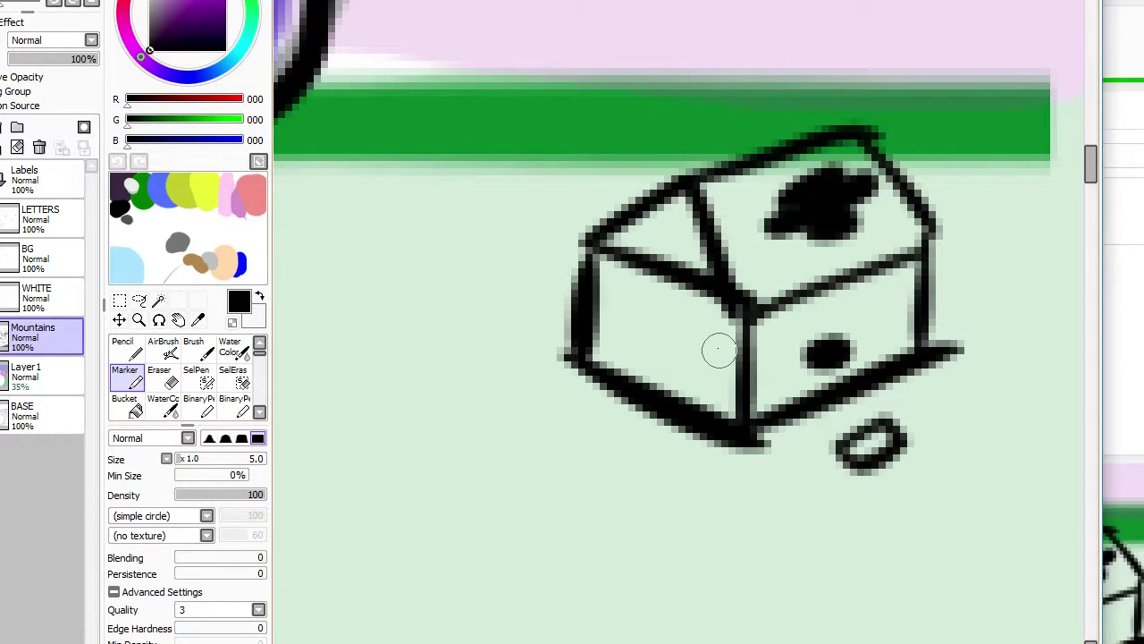
Step: Add a dark doorway with rubble beside it to the house's front wall, and enlarge the side wall's hole
{"action": "mouse_move", "coordinate": [618, 380]}
{"action": "left_mouse_down"}
{"action": "mouse_move", "coordinate": [623, 345]}
{"action": "mouse_move", "coordinate": [625, 373]}
{"action": "mouse_move", "coordinate": [543, 418]}
{"action": "mouse_move", "coordinate": [564, 426]}
{"action": "mouse_move", "coordinate": [601, 400]}
{"action": "left_mouse_up"}
{"action": "scroll", "coordinate": [603, 399], "scroll_direction": "down", "scroll_amount": 6}
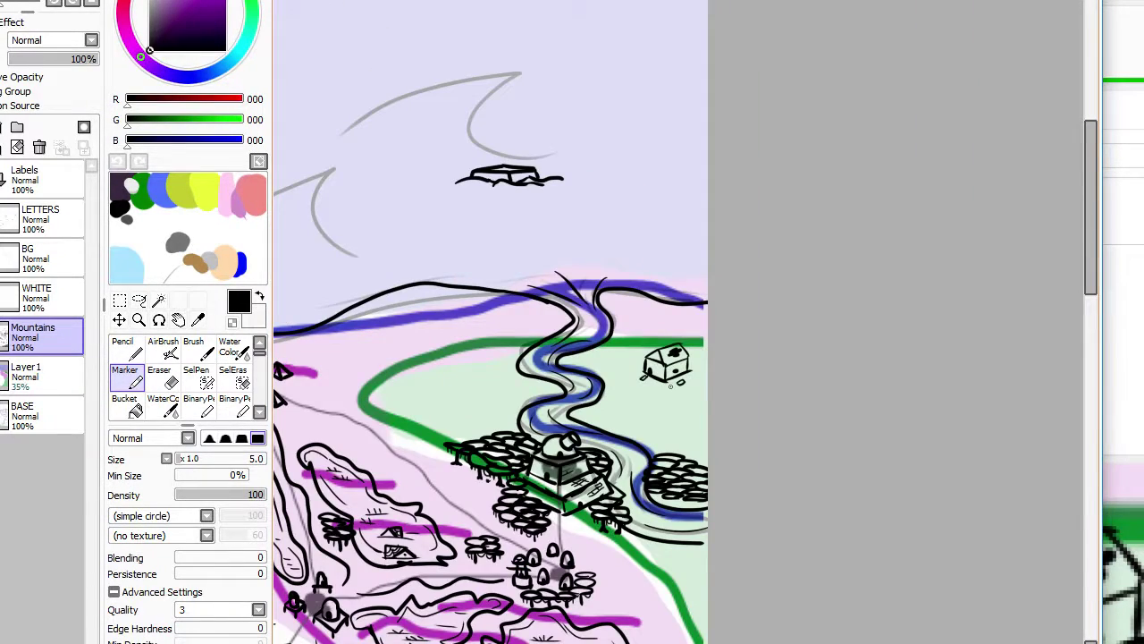
{"action": "scroll", "coordinate": [671, 385], "scroll_direction": "up", "scroll_amount": 6}
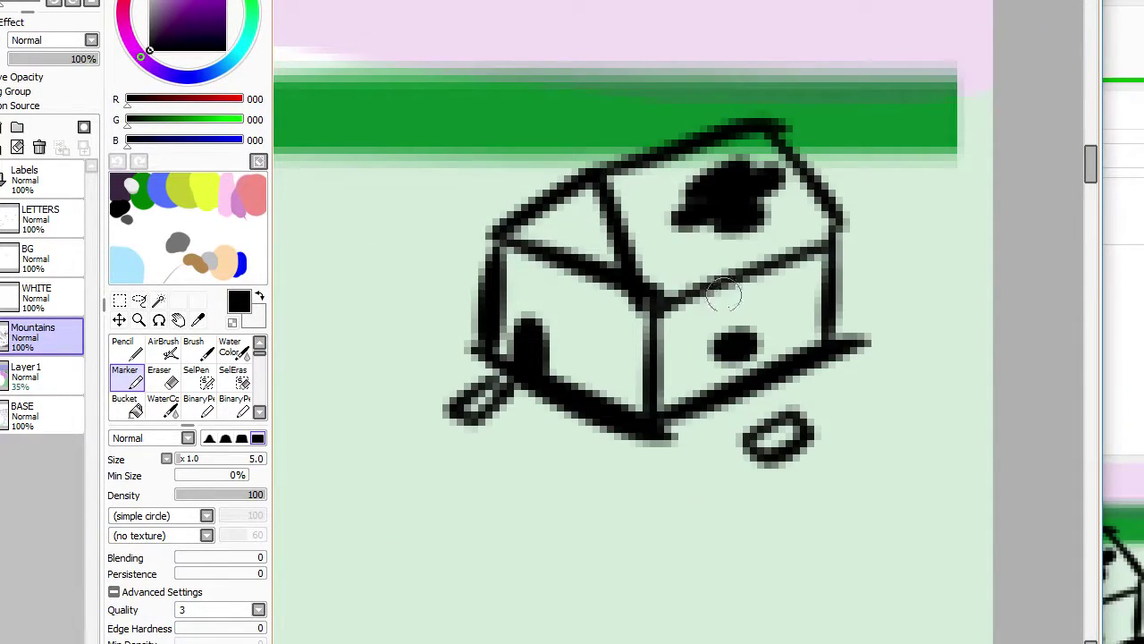
{"action": "left_click_drag", "start_coordinate": [708, 318], "coordinate": [747, 315]}
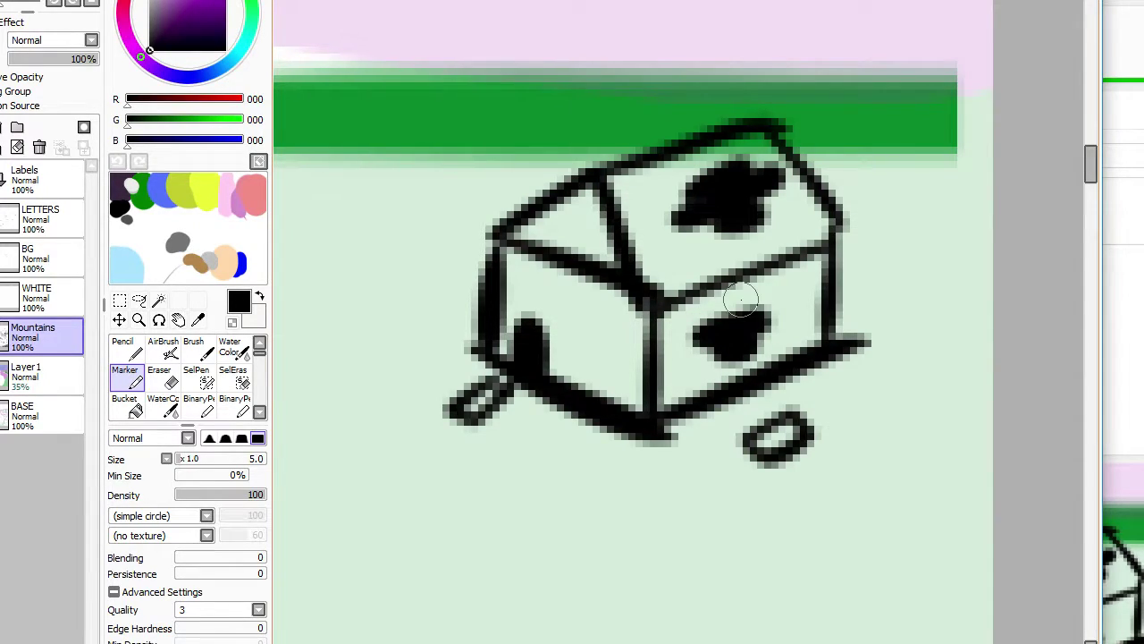
Step: Draw a small rectangular window on the ruined house's front wall, beside the doorway
{"action": "scroll", "coordinate": [740, 301], "scroll_direction": "down", "scroll_amount": 4}
{"action": "scroll", "coordinate": [680, 327], "scroll_direction": "up", "scroll_amount": 3}
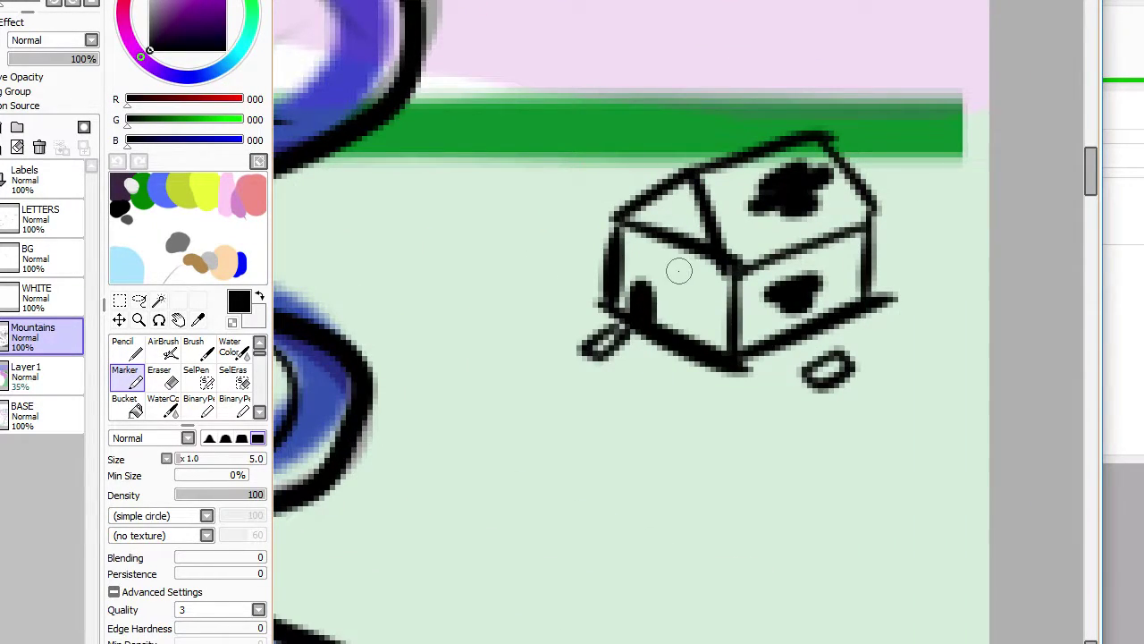
{"action": "mouse_move", "coordinate": [674, 275]}
{"action": "left_mouse_down"}
{"action": "mouse_move", "coordinate": [694, 307]}
{"action": "mouse_move", "coordinate": [715, 282]}
{"action": "mouse_move", "coordinate": [688, 288]}
{"action": "mouse_move", "coordinate": [699, 294]}
{"action": "left_mouse_up"}
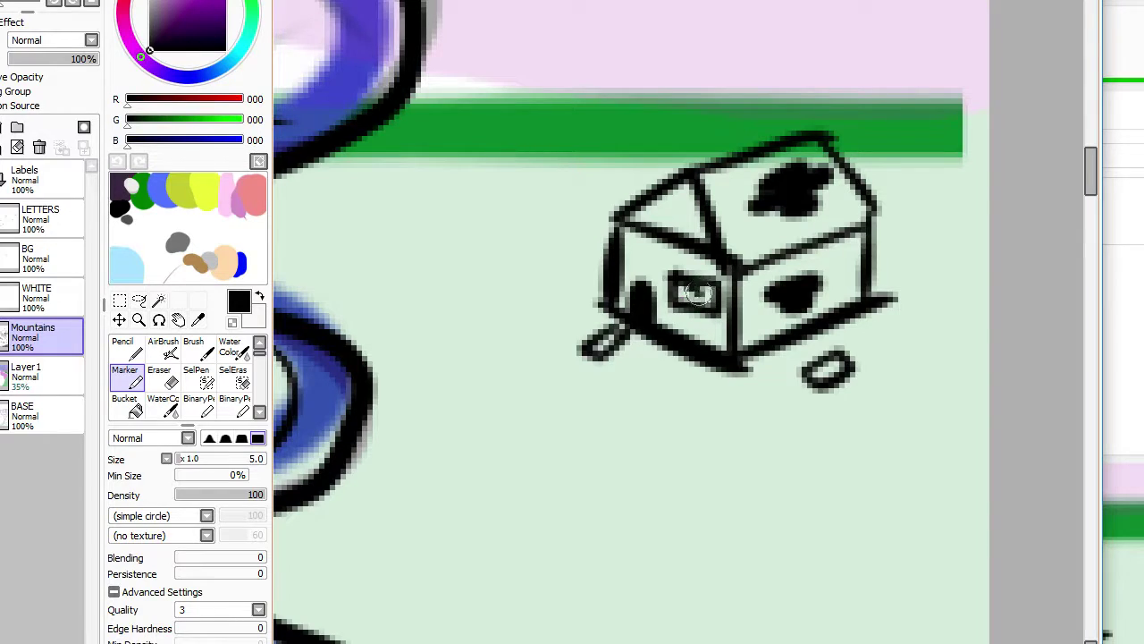
{"action": "scroll", "coordinate": [701, 257], "scroll_direction": "down", "scroll_amount": 4}
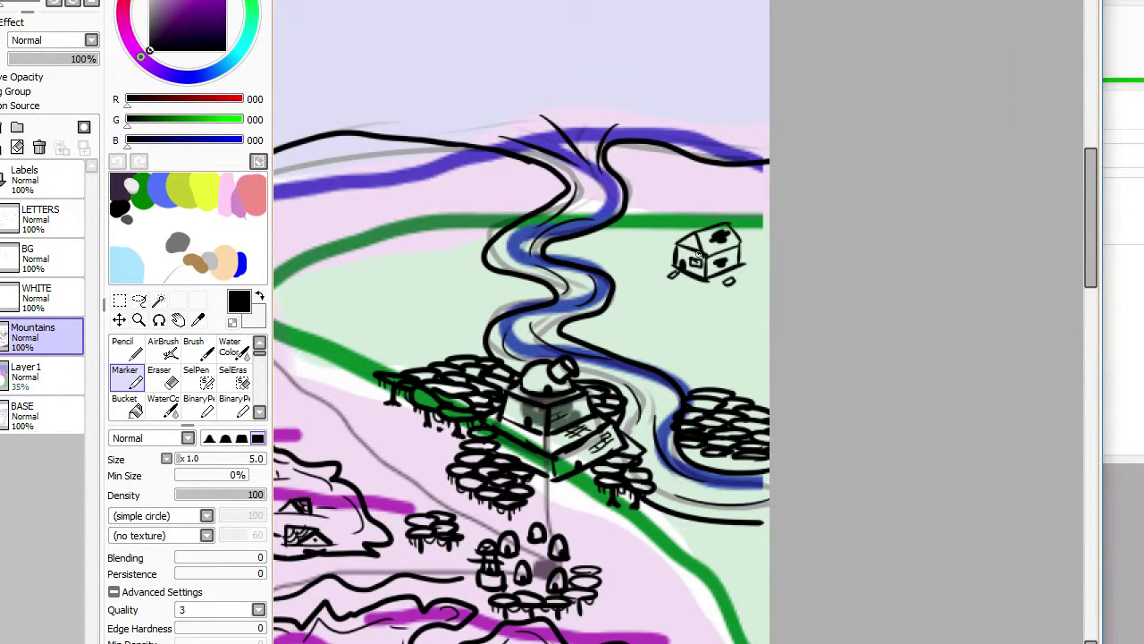
Step: Ink trunks and hanging foliage beneath the lowest canopies of the tree clump in the eastern river bend
{"action": "scroll", "coordinate": [697, 259], "scroll_direction": "down", "scroll_amount": 2}
{"action": "scroll", "coordinate": [696, 276], "scroll_direction": "up", "scroll_amount": 2}
{"action": "scroll", "coordinate": [673, 396], "scroll_direction": "up", "scroll_amount": 2}
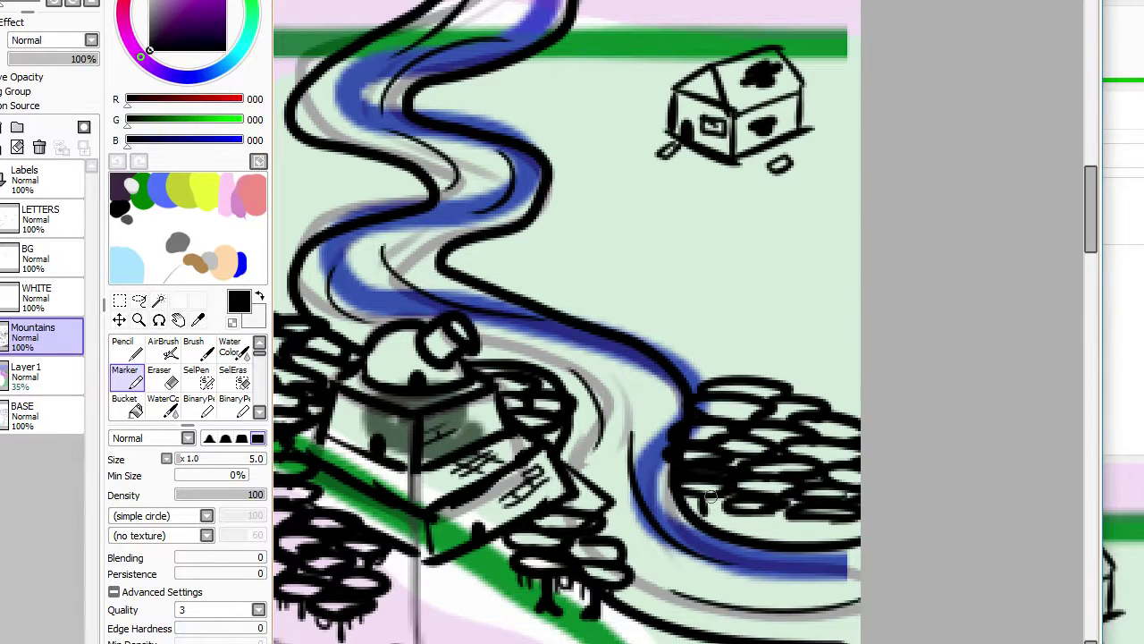
{"action": "left_click_drag", "start_coordinate": [711, 497], "coordinate": [765, 527]}
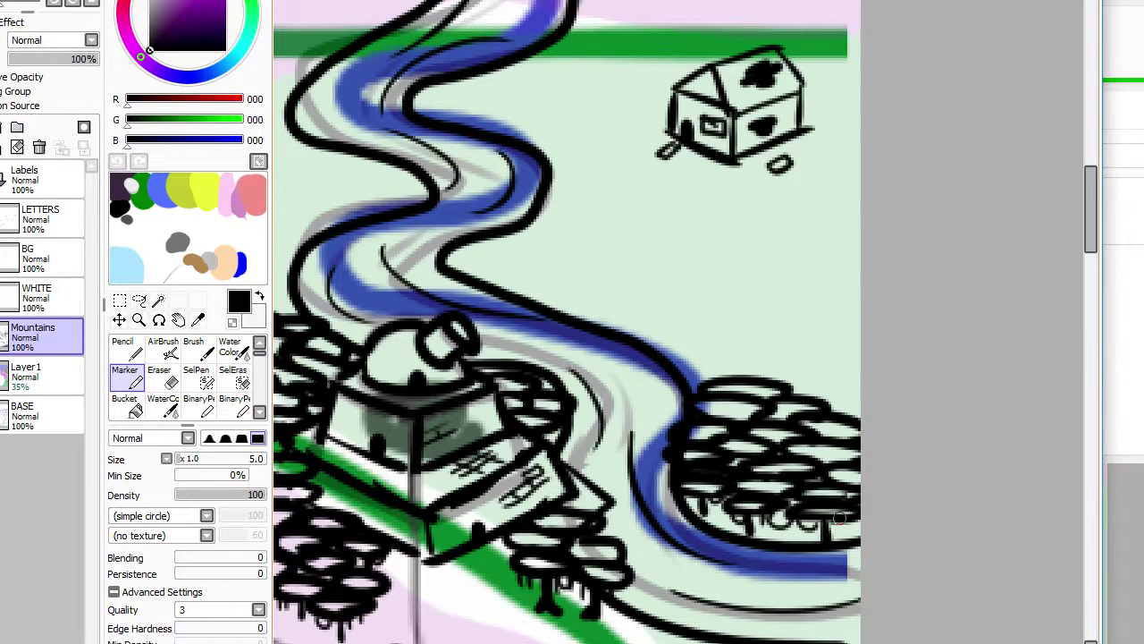
{"action": "scroll", "coordinate": [858, 528], "scroll_direction": "down", "scroll_amount": 4}
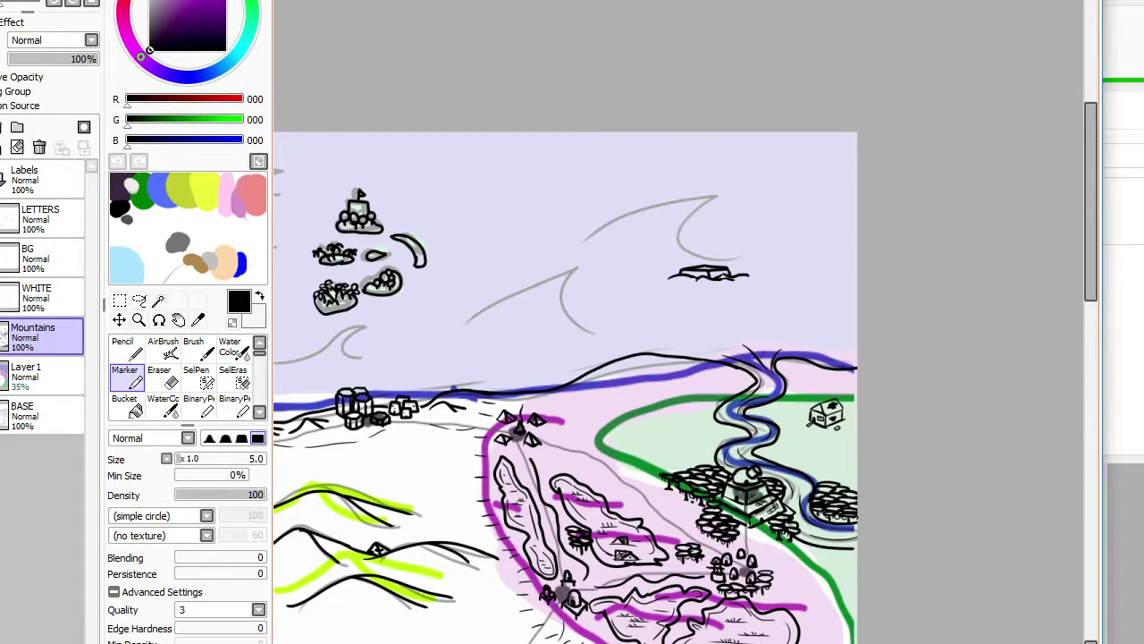
Step: Add two more oval canopies on top of the tree clump at the map's eastern edge
{"action": "scroll", "coordinate": [856, 516], "scroll_direction": "down", "scroll_amount": 3}
{"action": "scroll", "coordinate": [856, 517], "scroll_direction": "up", "scroll_amount": 8}
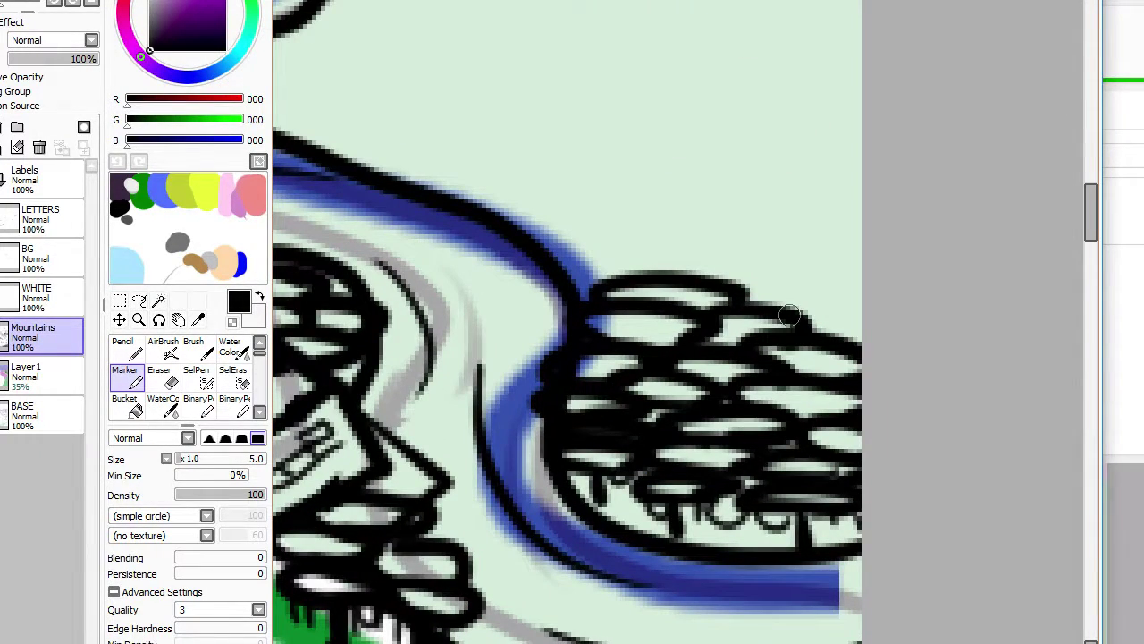
{"action": "left_click_drag", "start_coordinate": [753, 302], "coordinate": [805, 344]}
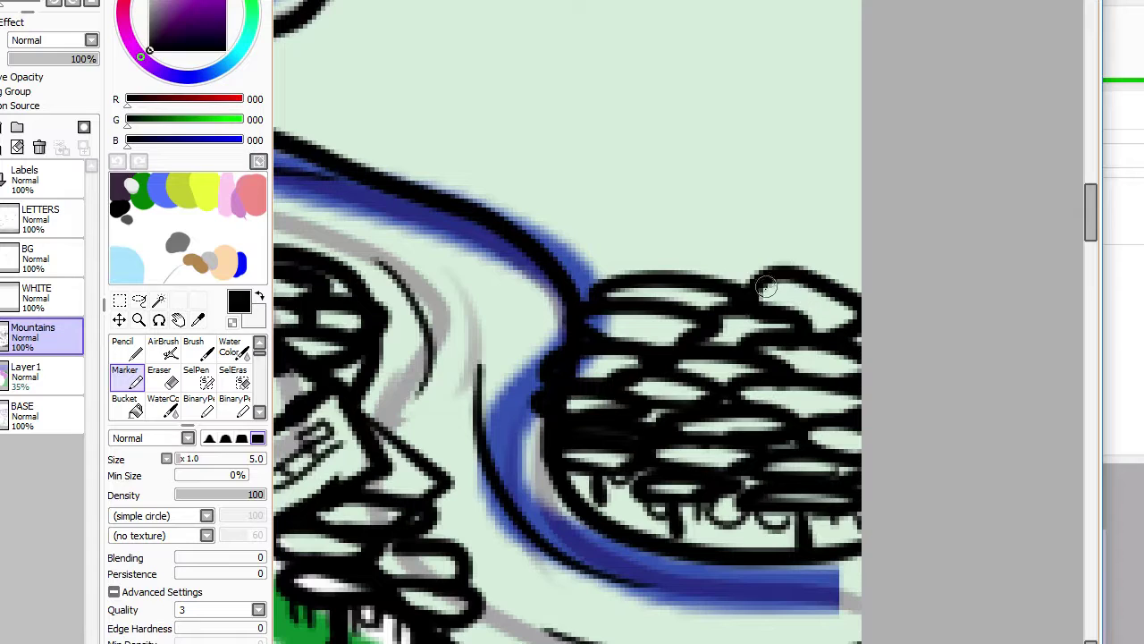
{"action": "left_click_drag", "start_coordinate": [742, 282], "coordinate": [839, 243]}
{"action": "key", "text": "ctrl+z"}
{"action": "mouse_move", "coordinate": [747, 275]}
{"action": "left_mouse_down"}
{"action": "mouse_move", "coordinate": [824, 256]}
{"action": "mouse_move", "coordinate": [813, 266]}
{"action": "left_mouse_up"}
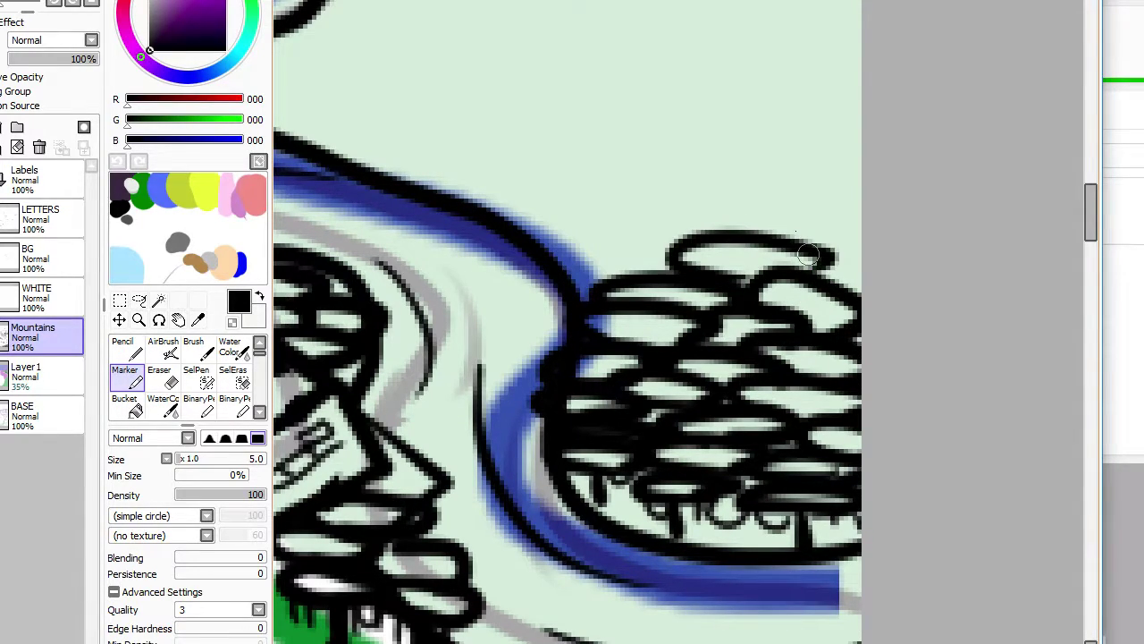
Step: Extend the clump with a row of oval canopies running from the river bank to the map's eastern edge
{"action": "key", "text": "Left"}
{"action": "key", "text": "Left"}
{"action": "key", "text": "Left"}
{"action": "key", "text": "Left"}
{"action": "key", "text": "Left"}
{"action": "key", "text": "Up"}
{"action": "key", "text": "Up"}
{"action": "key", "text": "Up"}
{"action": "key", "text": "Up"}
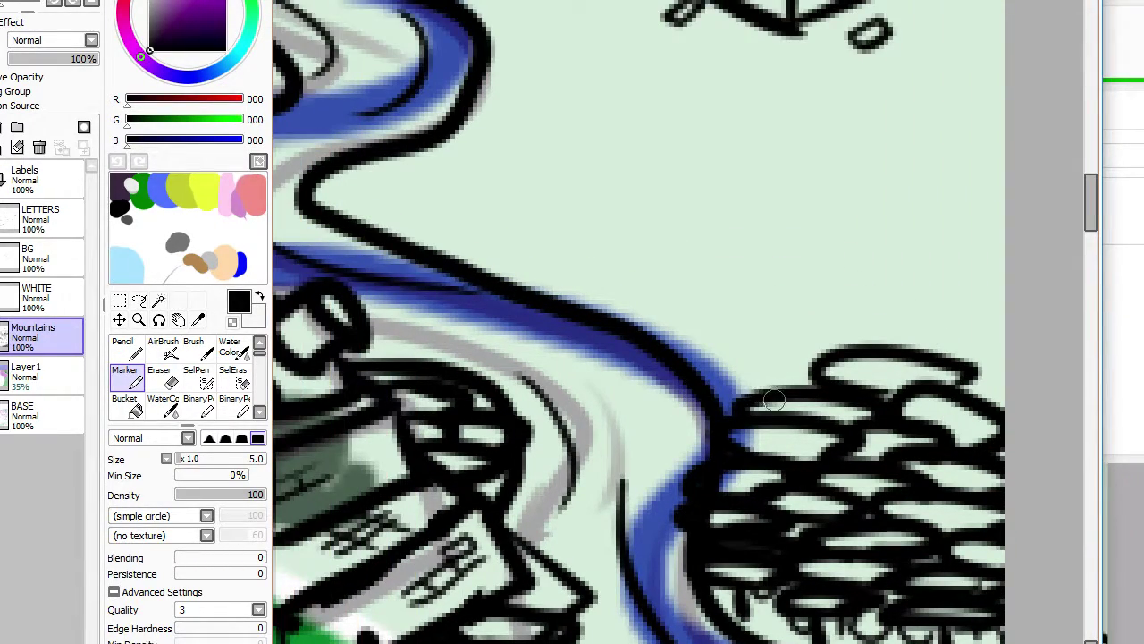
{"action": "left_click_drag", "start_coordinate": [708, 375], "coordinate": [808, 368]}
{"action": "left_click_drag", "start_coordinate": [697, 364], "coordinate": [822, 352]}
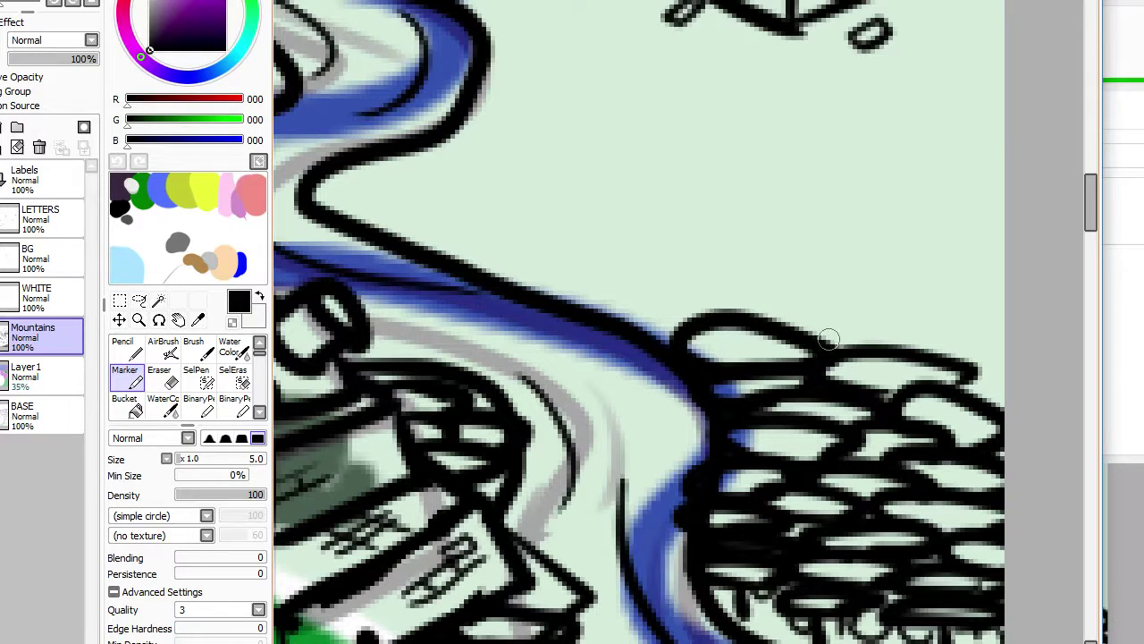
{"action": "mouse_move", "coordinate": [770, 319]}
{"action": "left_mouse_down"}
{"action": "mouse_move", "coordinate": [908, 344]}
{"action": "mouse_move", "coordinate": [939, 300]}
{"action": "mouse_move", "coordinate": [982, 355]}
{"action": "left_mouse_up"}
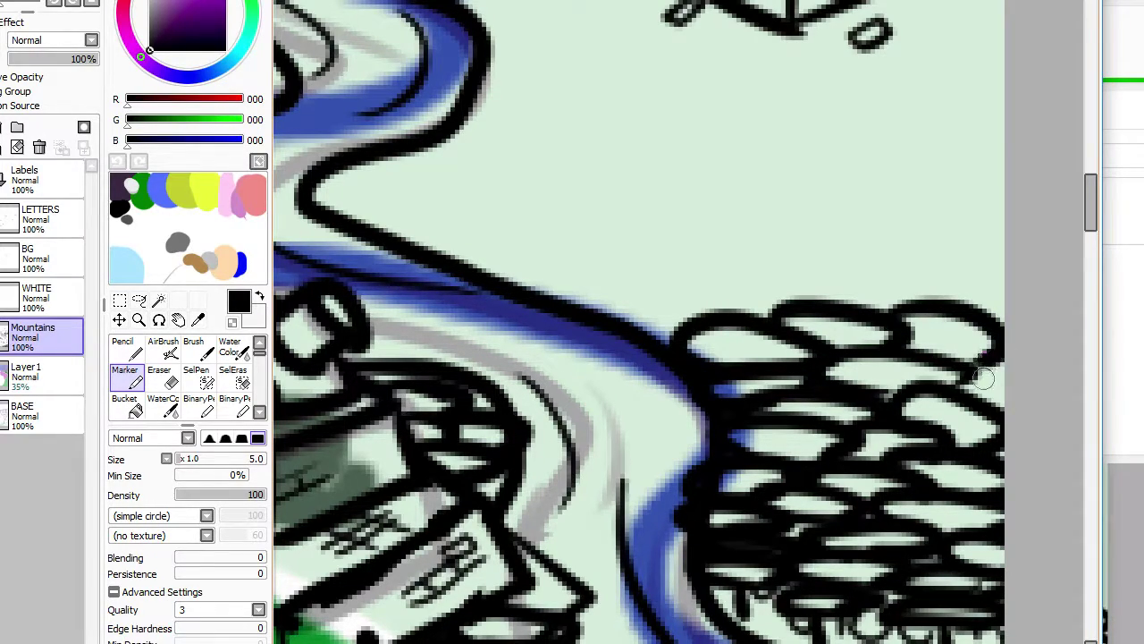
Step: Ink three flat oval canopies along the bank northwest of the clump, with a trunk and foliage under the westernmost
{"action": "scroll", "coordinate": [934, 371], "scroll_direction": "down", "scroll_amount": 3}
{"action": "scroll", "coordinate": [843, 335], "scroll_direction": "up", "scroll_amount": 4}
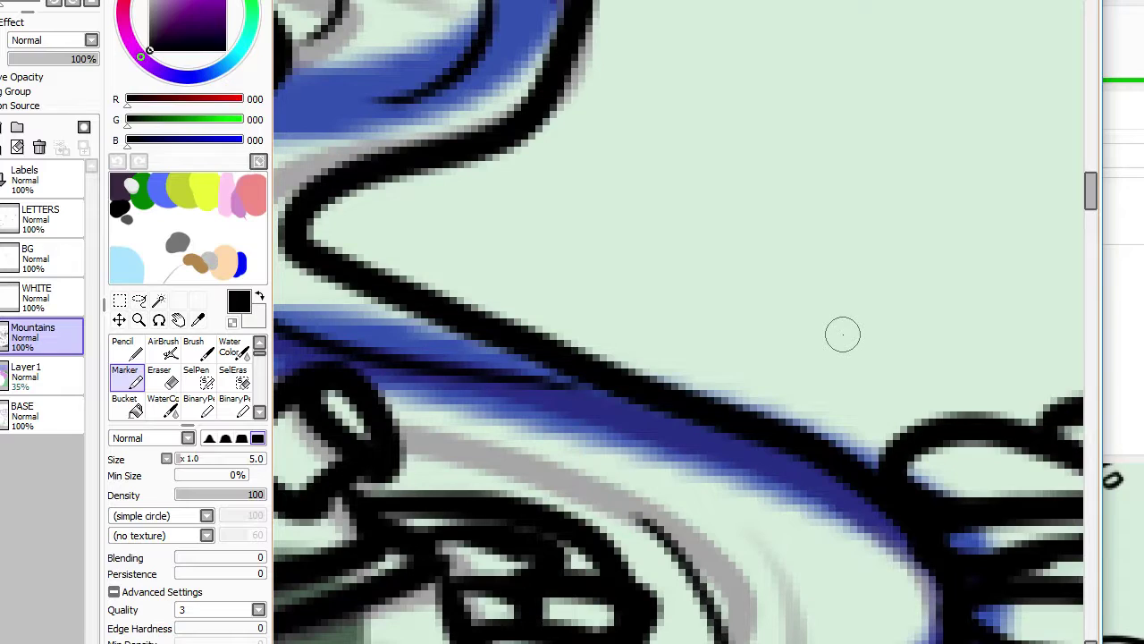
{"action": "mouse_move", "coordinate": [927, 360]}
{"action": "left_mouse_down"}
{"action": "mouse_move", "coordinate": [720, 329]}
{"action": "mouse_move", "coordinate": [576, 284]}
{"action": "mouse_move", "coordinate": [685, 266]}
{"action": "left_mouse_up"}
{"action": "mouse_move", "coordinate": [536, 247]}
{"action": "left_mouse_down"}
{"action": "mouse_move", "coordinate": [524, 302]}
{"action": "mouse_move", "coordinate": [575, 296]}
{"action": "left_mouse_up"}
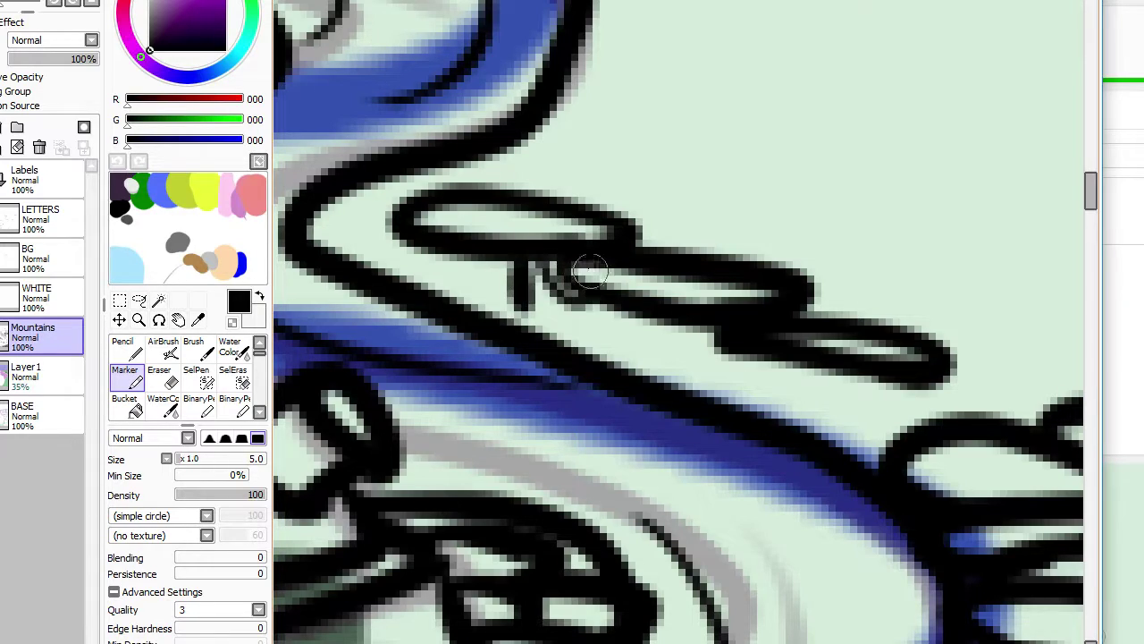
{"action": "mouse_move", "coordinate": [460, 253]}
{"action": "left_mouse_down"}
{"action": "mouse_move", "coordinate": [472, 264]}
{"action": "mouse_move", "coordinate": [434, 263]}
{"action": "left_mouse_up"}
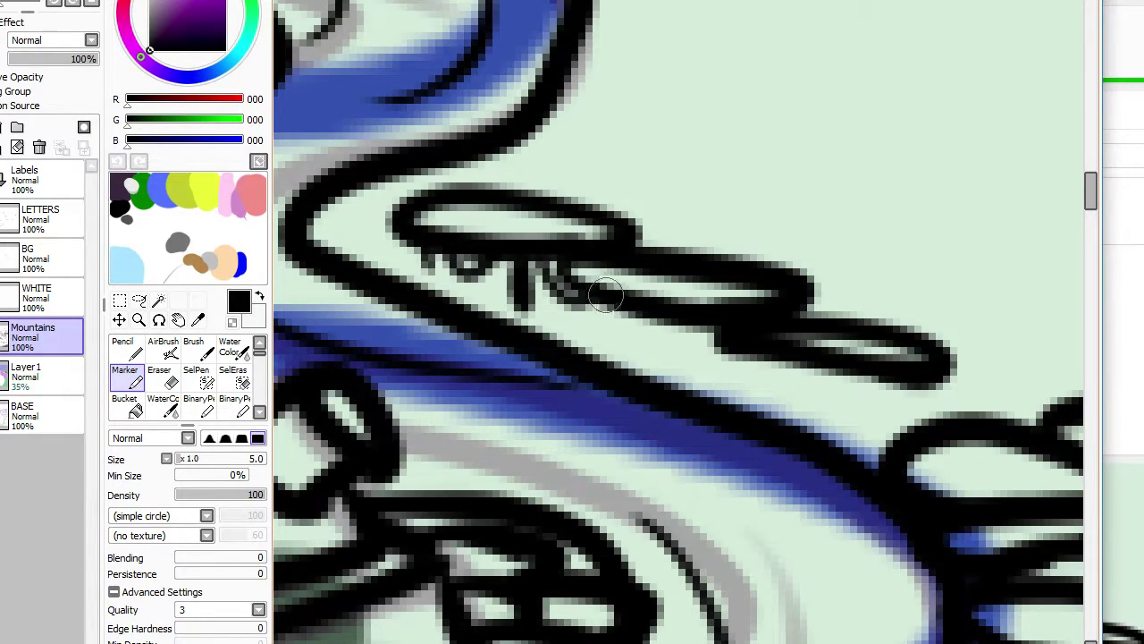
Step: Ink trunks and foliage under the other two riverbank canopies and join them to the clump with another oval
{"action": "left_click_drag", "start_coordinate": [669, 320], "coordinate": [669, 365]}
{"action": "left_click_drag", "start_coordinate": [613, 302], "coordinate": [652, 323]}
{"action": "left_click_drag", "start_coordinate": [826, 381], "coordinate": [821, 411]}
{"action": "left_click_drag", "start_coordinate": [763, 358], "coordinate": [811, 362]}
{"action": "left_click_drag", "start_coordinate": [880, 381], "coordinate": [896, 393]}
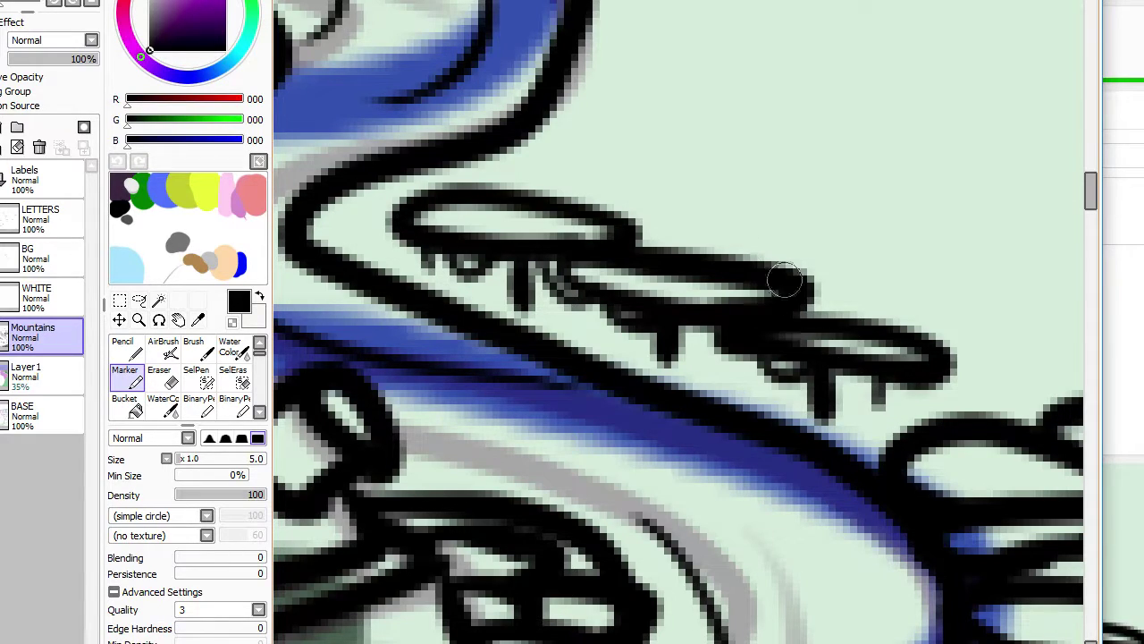
{"action": "mouse_move", "coordinate": [976, 397]}
{"action": "left_mouse_down"}
{"action": "mouse_move", "coordinate": [1057, 394]}
{"action": "mouse_move", "coordinate": [1019, 410]}
{"action": "left_mouse_up"}
Step: Stack further rows of overlapping oval canopies on the clump's northern side, out to the map's eastern edge
{"action": "key", "text": "Right"}
{"action": "key", "text": "Right"}
{"action": "key", "text": "Right"}
{"action": "key", "text": "Right"}
{"action": "key", "text": "Right"}
{"action": "key", "text": "Right"}
{"action": "key", "text": "Right"}
{"action": "key", "text": "Right"}
{"action": "key", "text": "Right"}
{"action": "key", "text": "Right"}
{"action": "key", "text": "Right"}
{"action": "key", "text": "Right"}
{"action": "key", "text": "Right"}
{"action": "key", "text": "Right"}
{"action": "key", "text": "Right"}
{"action": "key", "text": "Right"}
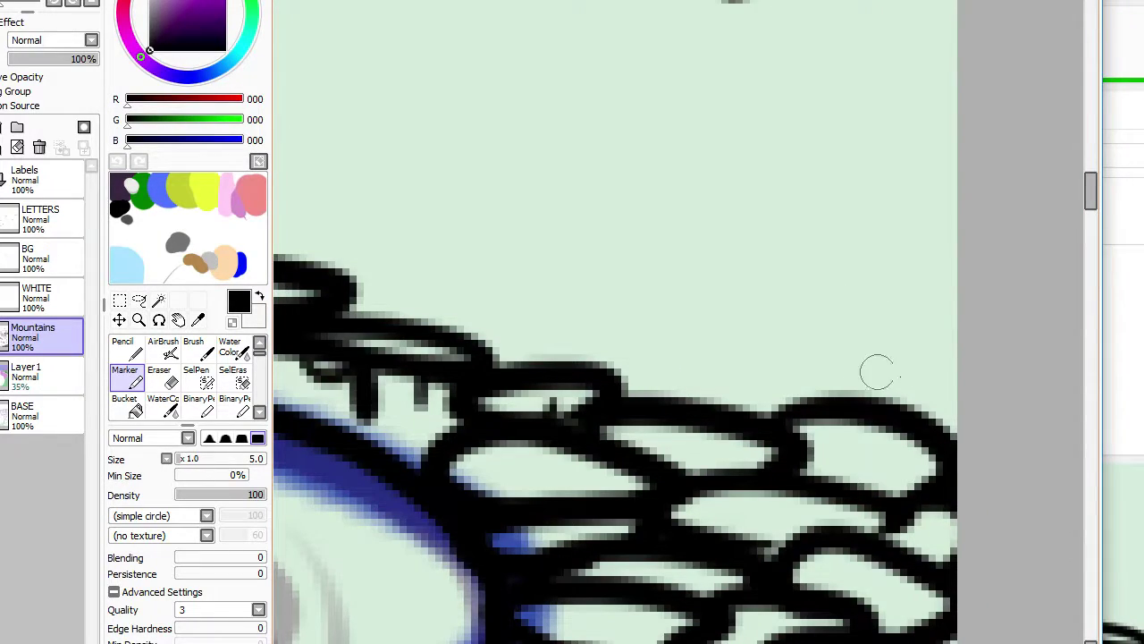
{"action": "mouse_move", "coordinate": [944, 400]}
{"action": "left_mouse_down"}
{"action": "mouse_move", "coordinate": [876, 354]}
{"action": "mouse_move", "coordinate": [979, 358]}
{"action": "left_mouse_up"}
{"action": "mouse_move", "coordinate": [796, 404]}
{"action": "left_mouse_down"}
{"action": "mouse_move", "coordinate": [689, 394]}
{"action": "mouse_move", "coordinate": [827, 371]}
{"action": "left_mouse_up"}
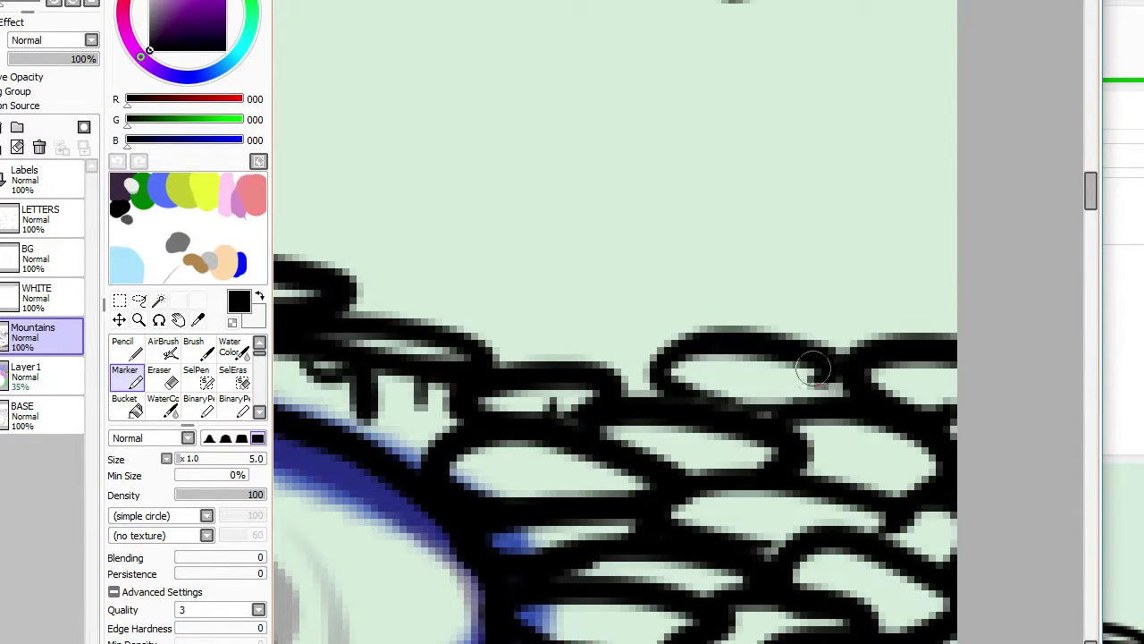
{"action": "mouse_move", "coordinate": [541, 362]}
{"action": "left_mouse_down"}
{"action": "mouse_move", "coordinate": [580, 319]}
{"action": "mouse_move", "coordinate": [655, 375]}
{"action": "left_mouse_up"}
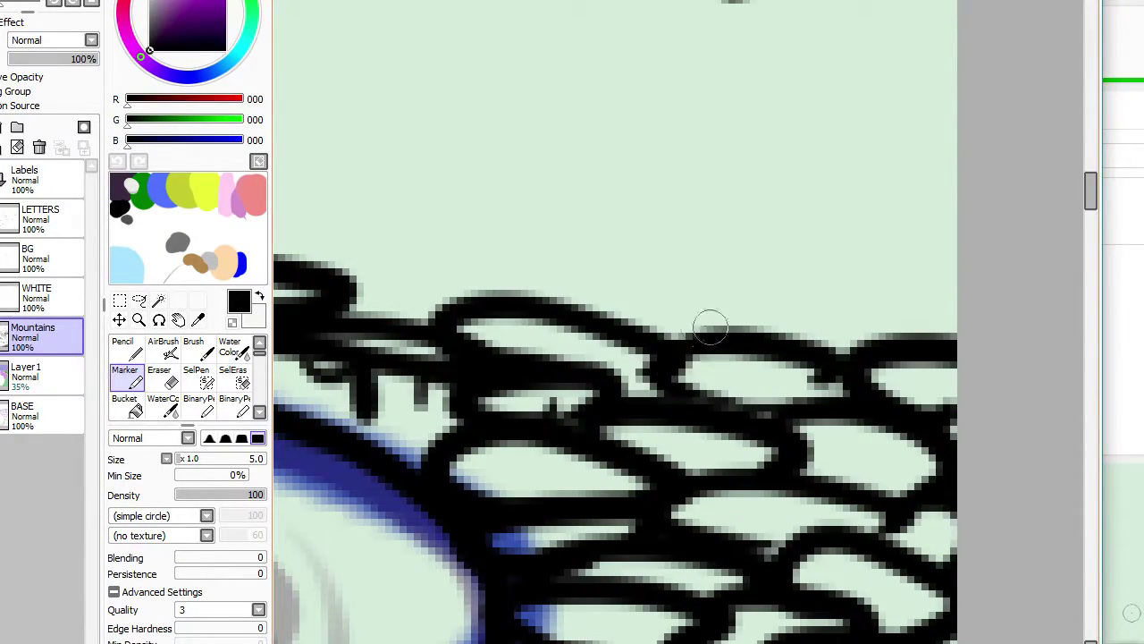
{"action": "mouse_move", "coordinate": [726, 341]}
{"action": "left_mouse_down"}
{"action": "mouse_move", "coordinate": [864, 320]}
{"action": "mouse_move", "coordinate": [857, 336]}
{"action": "left_mouse_up"}
{"action": "mouse_move", "coordinate": [985, 323]}
{"action": "left_mouse_down"}
{"action": "mouse_move", "coordinate": [876, 290]}
{"action": "mouse_move", "coordinate": [1016, 295]}
{"action": "mouse_move", "coordinate": [975, 304]}
{"action": "left_mouse_up"}
{"action": "key", "text": "ctrl+z"}
{"action": "left_click_drag", "start_coordinate": [847, 265], "coordinate": [930, 332]}
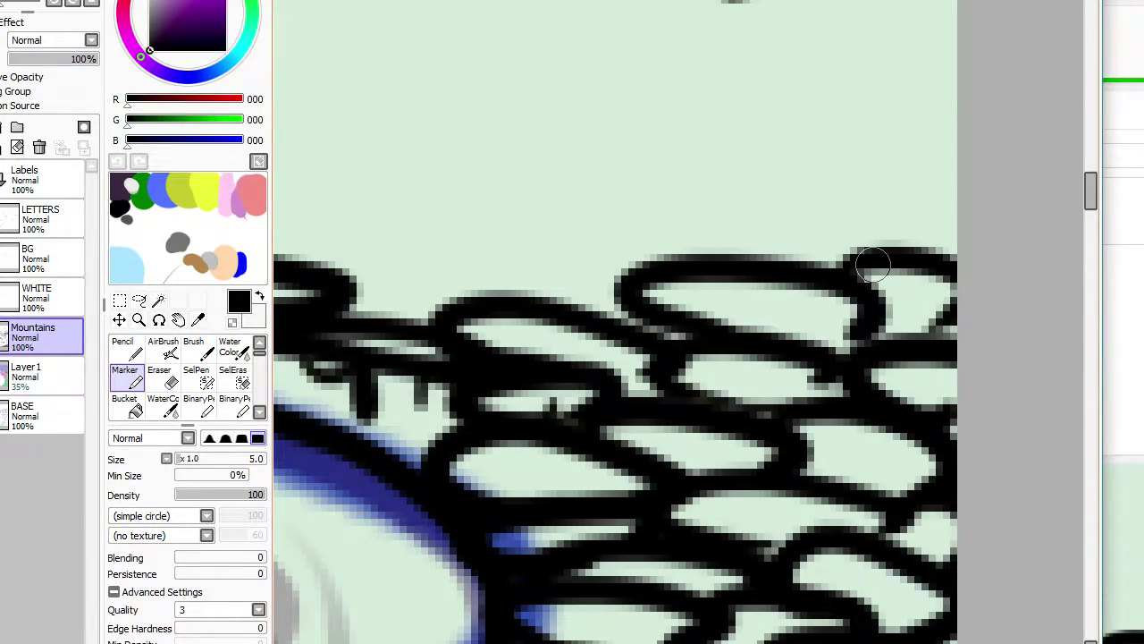
Step: Check the ruined house and the extended forest, ending on the live stream's settings page in the browser
{"action": "scroll", "coordinate": [889, 266], "scroll_direction": "down", "scroll_amount": 8}
{"action": "scroll", "coordinate": [860, 231], "scroll_direction": "up", "scroll_amount": 5}
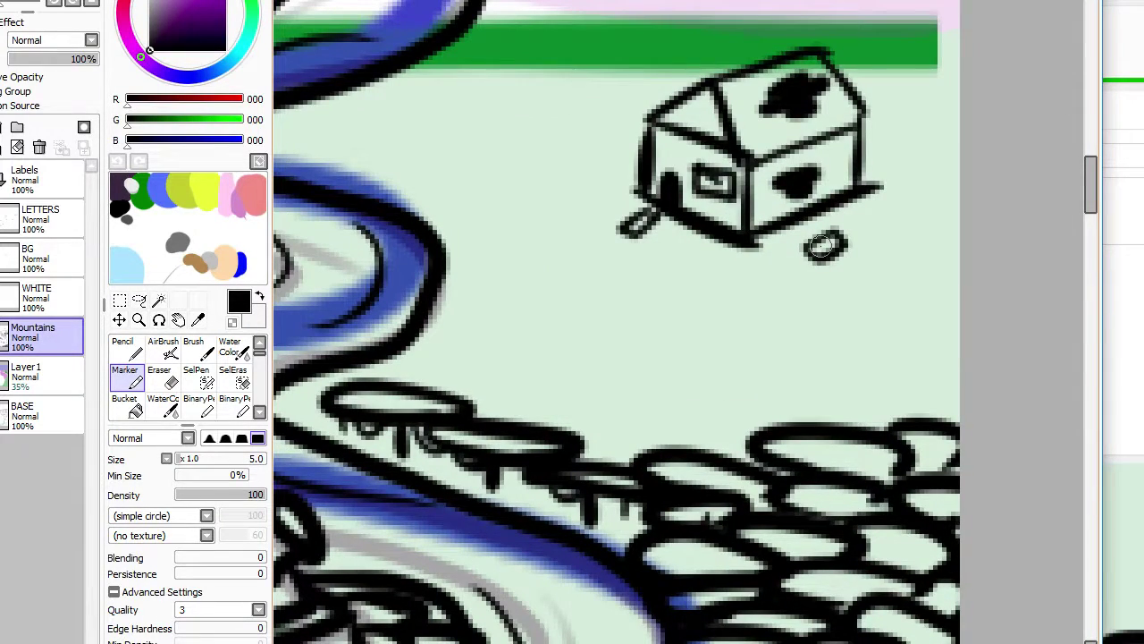
{"action": "key", "text": "alt+Tab"}
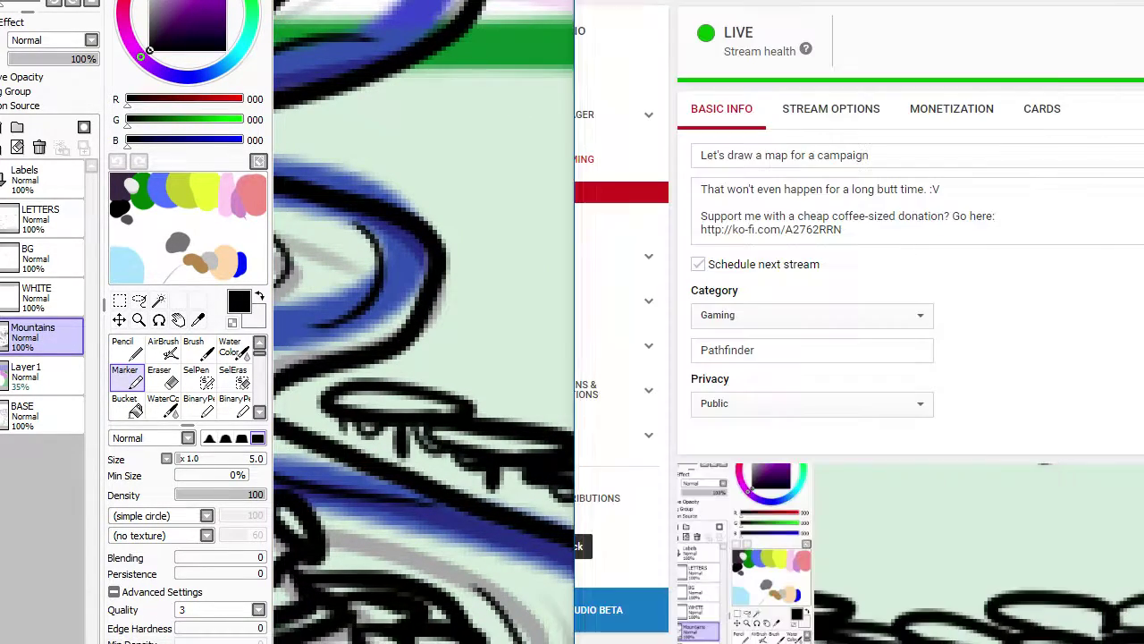
Step: Search the web for "coniferous trees" in a new browser tab
{"action": "key", "text": "ctrl+Tab"}
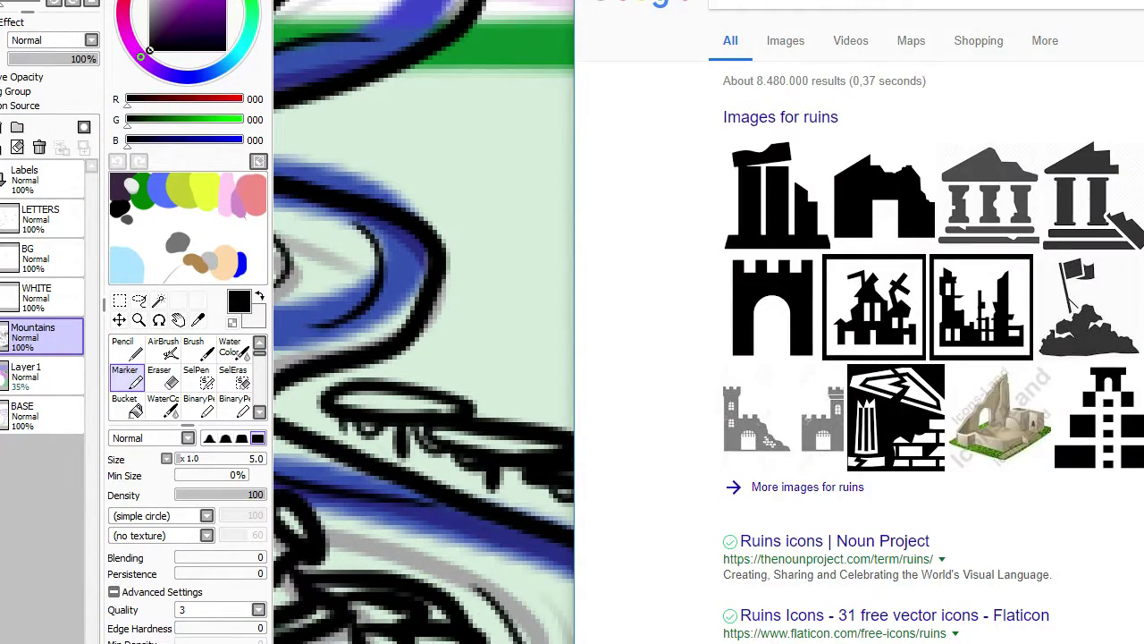
{"action": "key", "text": "ctrl+t"}
{"action": "type", "text": "coniferous"}
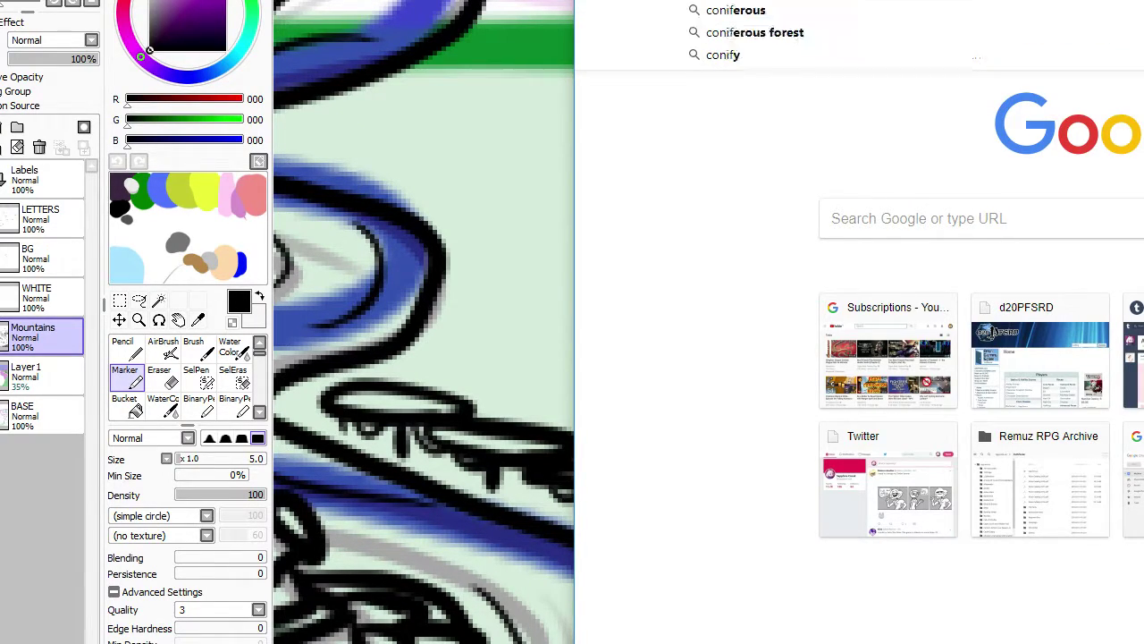
{"action": "type", "text": " trees"}
{"action": "key", "text": "Return"}
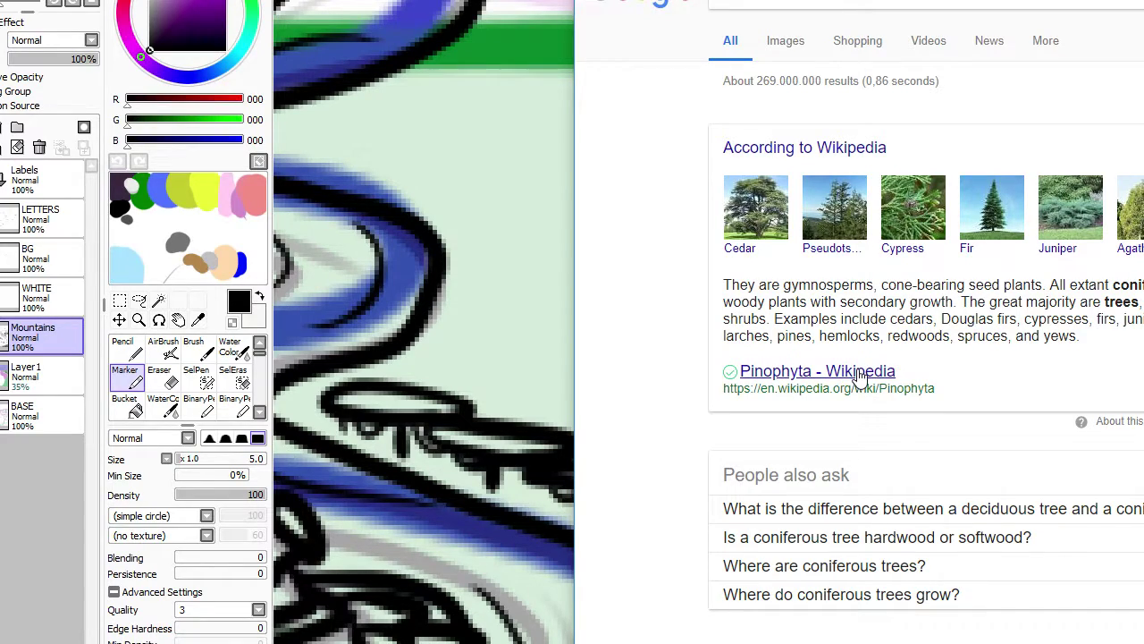
Step: Read the related questions on how deciduous and coniferous trees differ and where coniferous trees are found
{"action": "left_click", "coordinate": [988, 526]}
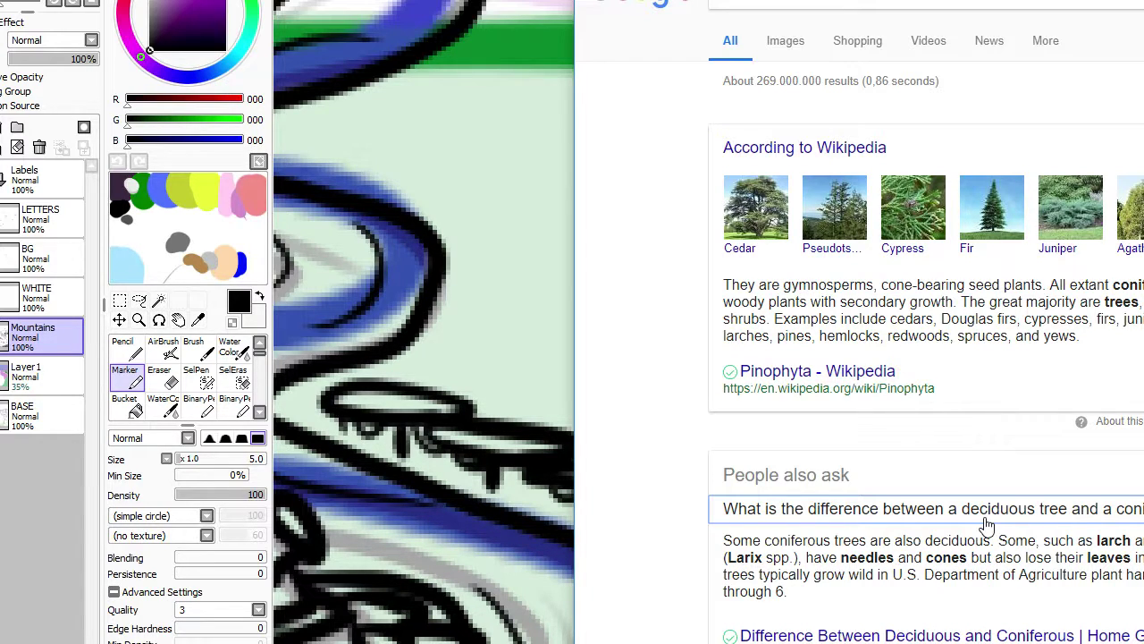
{"action": "left_click_drag", "start_coordinate": [985, 519], "coordinate": [998, 561]}
{"action": "left_click", "coordinate": [998, 561]}
{"action": "scroll", "coordinate": [998, 561], "scroll_direction": "down", "scroll_amount": 5}
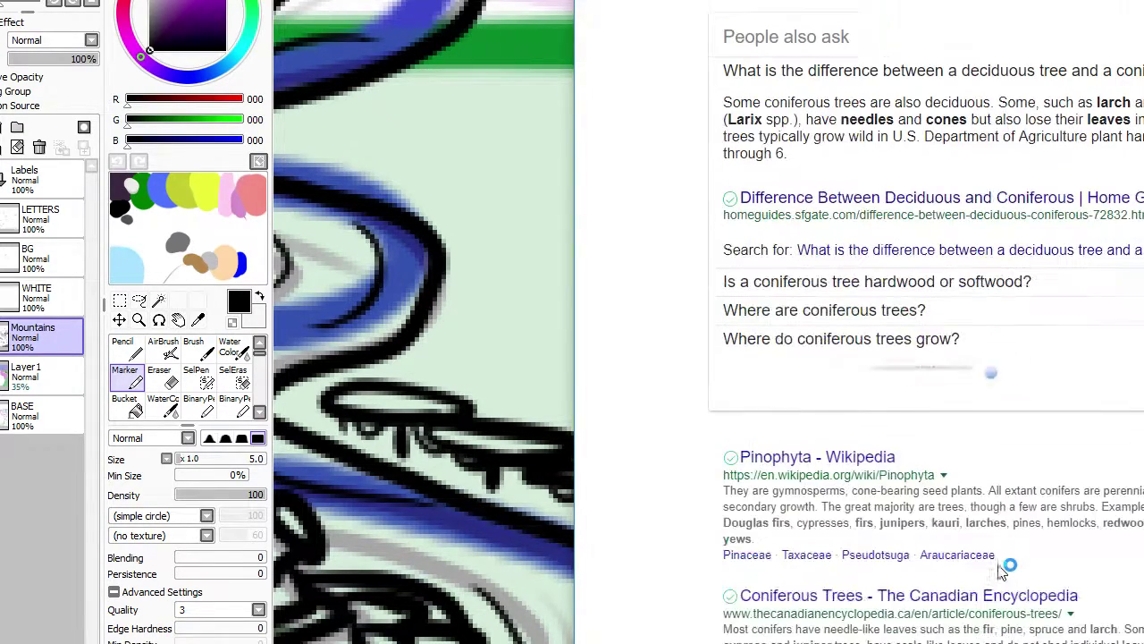
{"action": "left_click", "coordinate": [958, 308]}
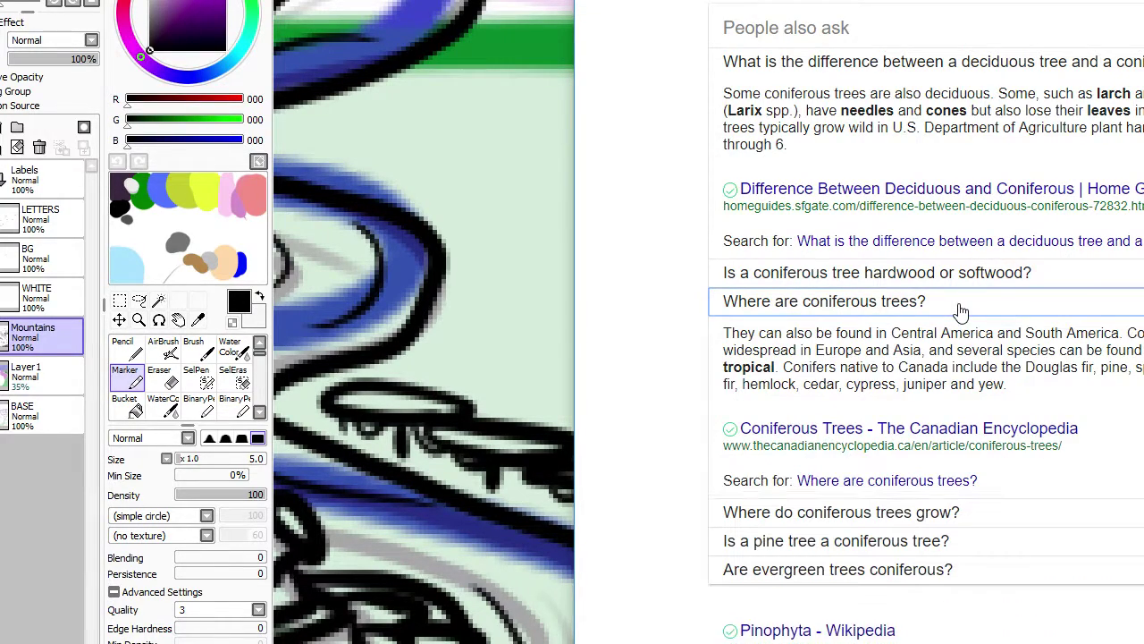
{"action": "left_click", "coordinate": [961, 310]}
{"action": "scroll", "coordinate": [970, 402], "scroll_direction": "up", "scroll_amount": 5}
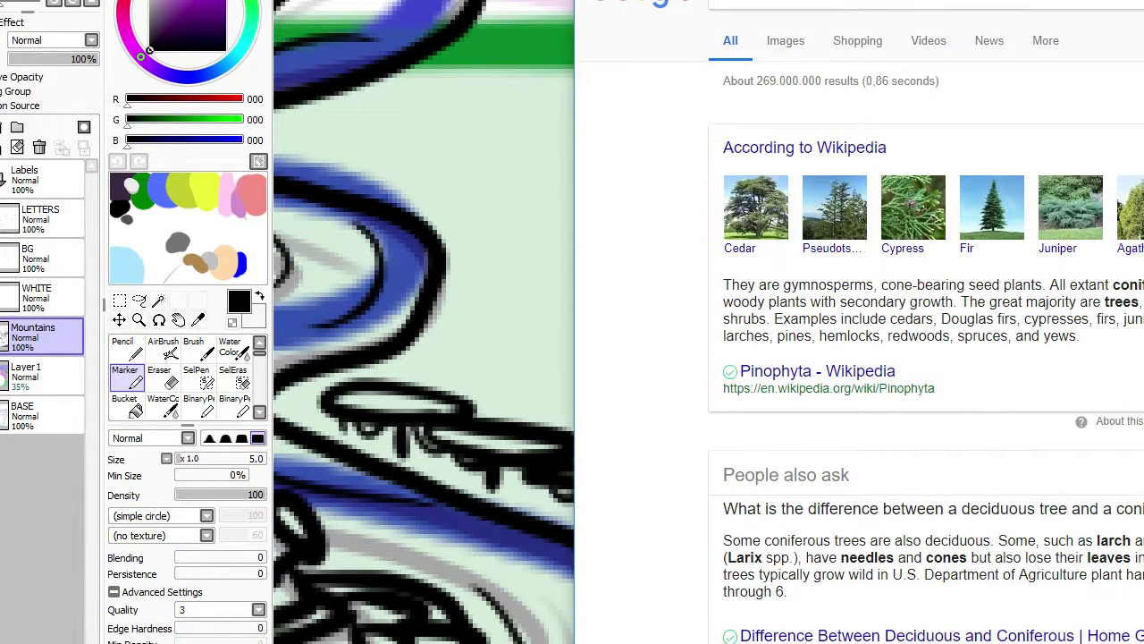
Step: Replace the search with "deciduous trees" and look over the results
{"action": "left_click", "coordinate": [926, 4]}
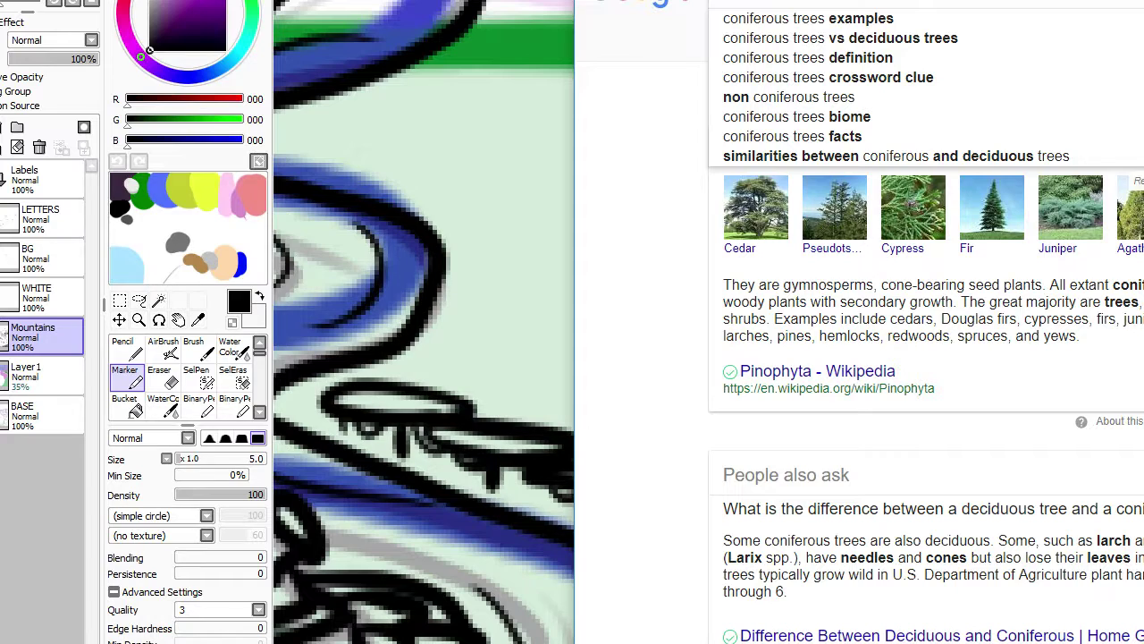
{"action": "type", "text": "dev"}
{"action": "key", "text": "BackSpace"}
{"action": "type", "text": "ci"}
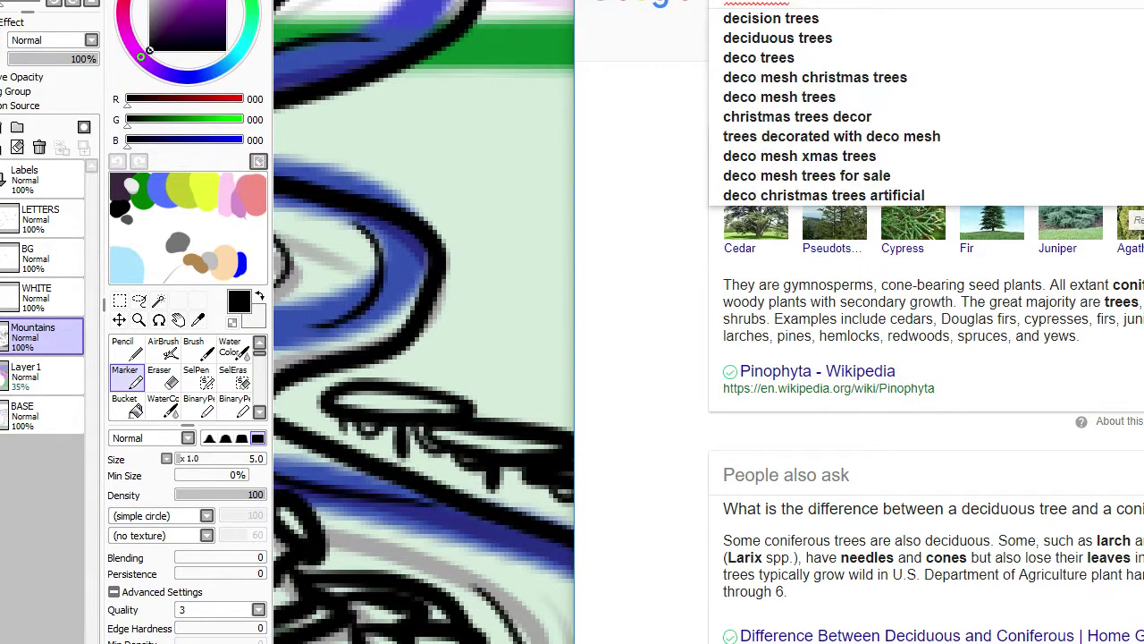
{"action": "type", "text": "i"}
{"action": "key", "text": "Down"}
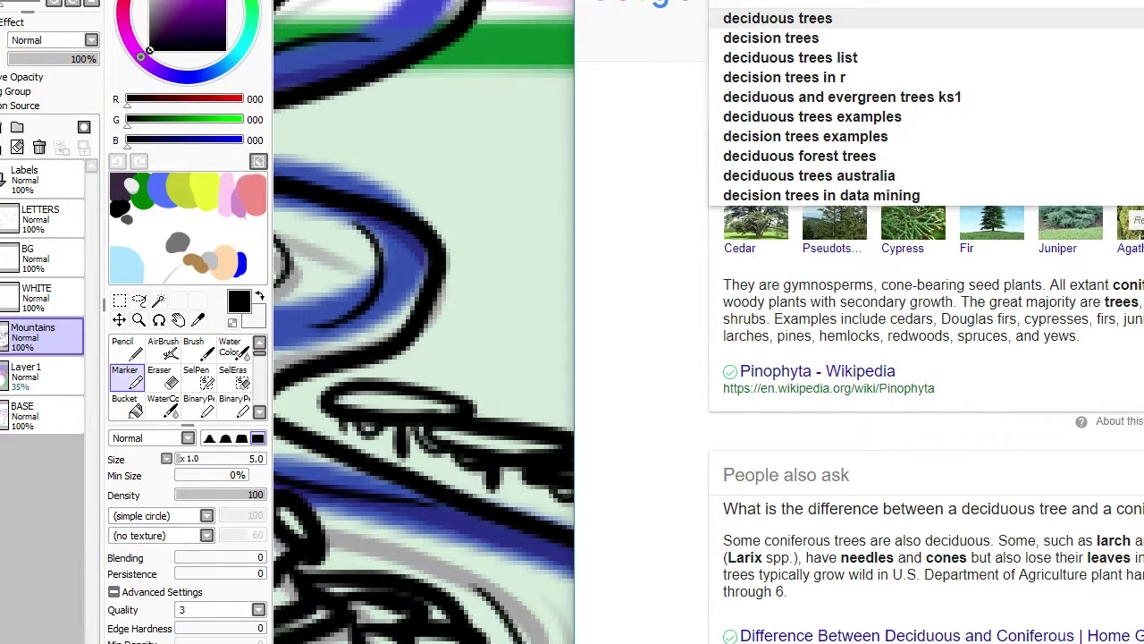
{"action": "key", "text": "Return"}
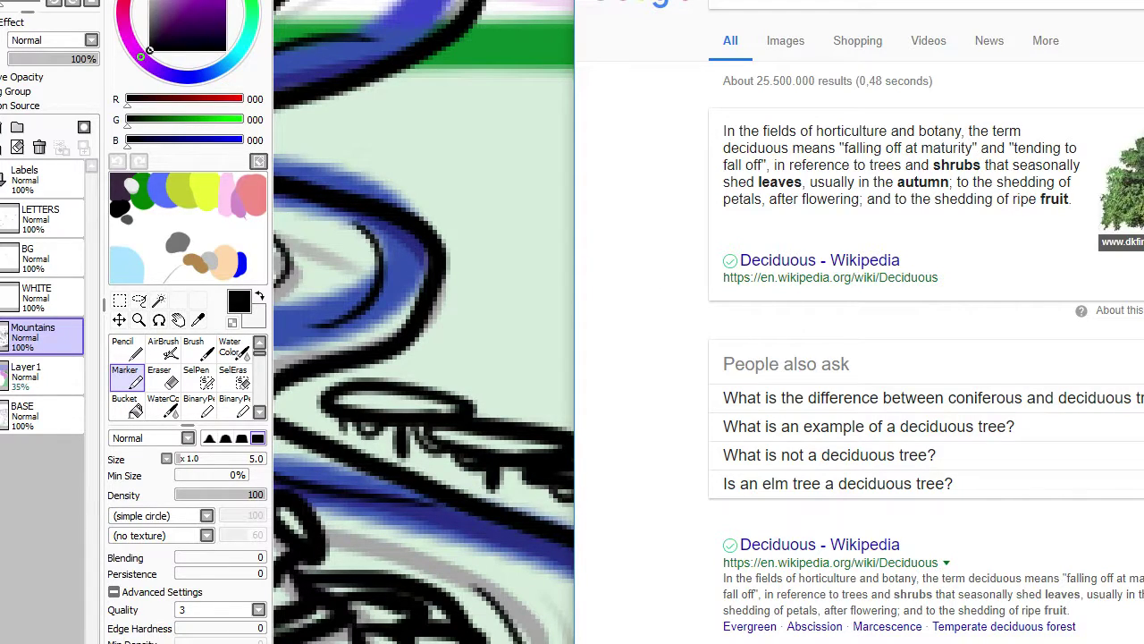
Step: Switch back to the map painting and ink two round-canopied trees with trunks just west of the ruined house
{"action": "key", "text": "ctrl+Tab"}
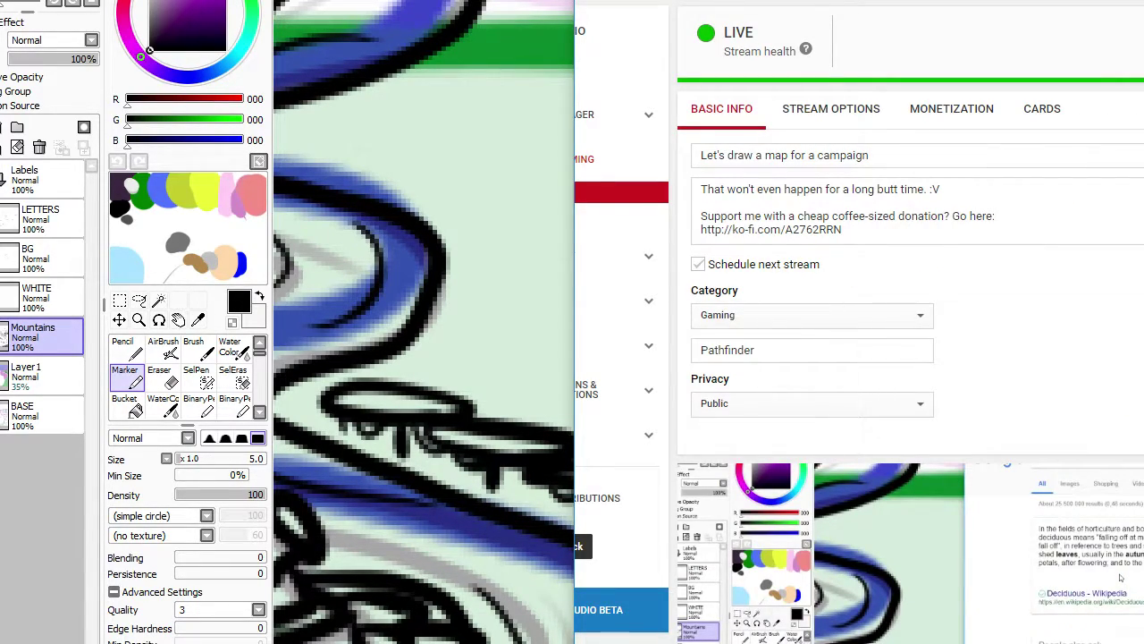
{"action": "key", "text": "alt+Tab"}
{"action": "scroll", "coordinate": [736, 320], "scroll_direction": "down", "scroll_amount": 2}
{"action": "scroll", "coordinate": [714, 269], "scroll_direction": "up", "scroll_amount": 2}
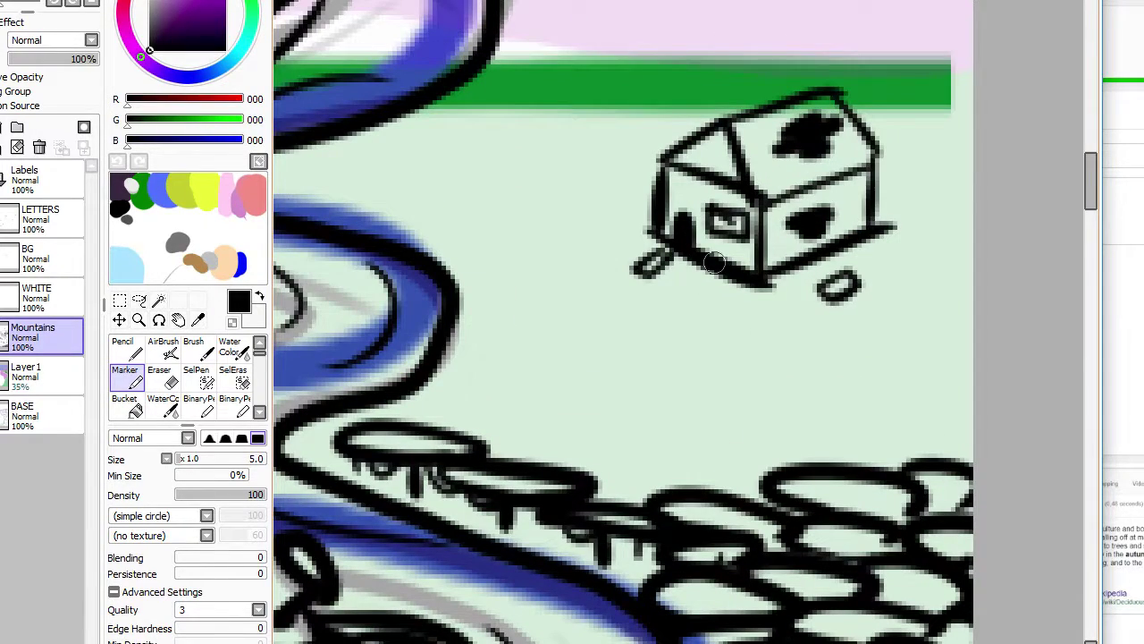
{"action": "left_click_drag", "start_coordinate": [689, 223], "coordinate": [683, 241]}
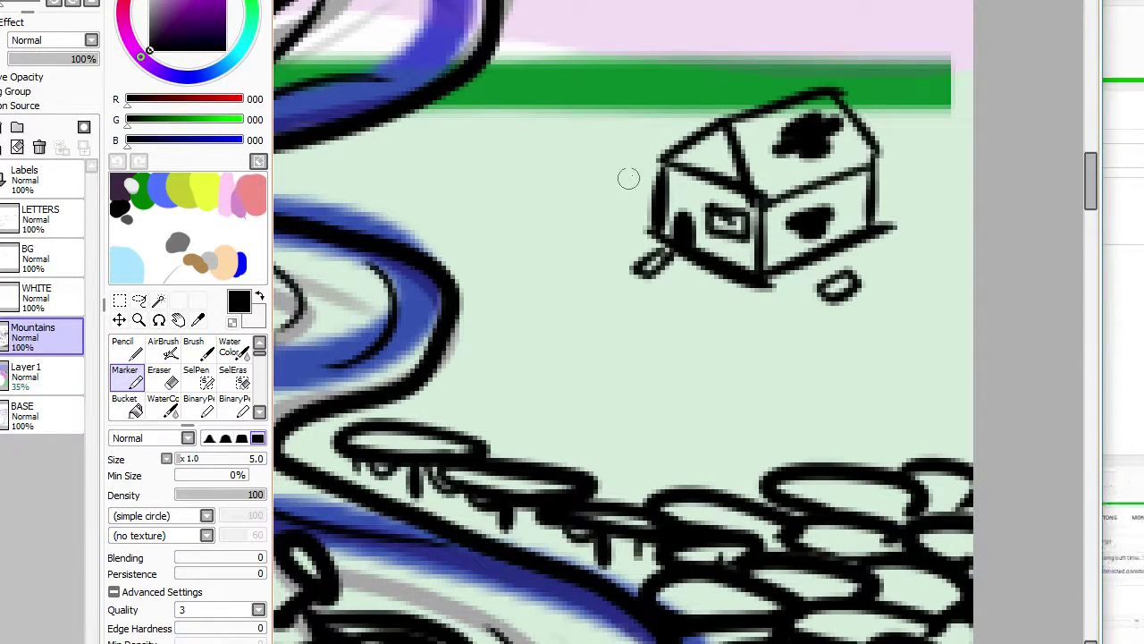
{"action": "mouse_move", "coordinate": [626, 179]}
{"action": "left_mouse_down"}
{"action": "mouse_move", "coordinate": [589, 173]}
{"action": "mouse_move", "coordinate": [617, 191]}
{"action": "left_mouse_up"}
{"action": "mouse_move", "coordinate": [587, 230]}
{"action": "left_mouse_down"}
{"action": "mouse_move", "coordinate": [593, 260]}
{"action": "mouse_move", "coordinate": [577, 282]}
{"action": "left_mouse_up"}
{"action": "left_click_drag", "start_coordinate": [626, 177], "coordinate": [631, 246]}
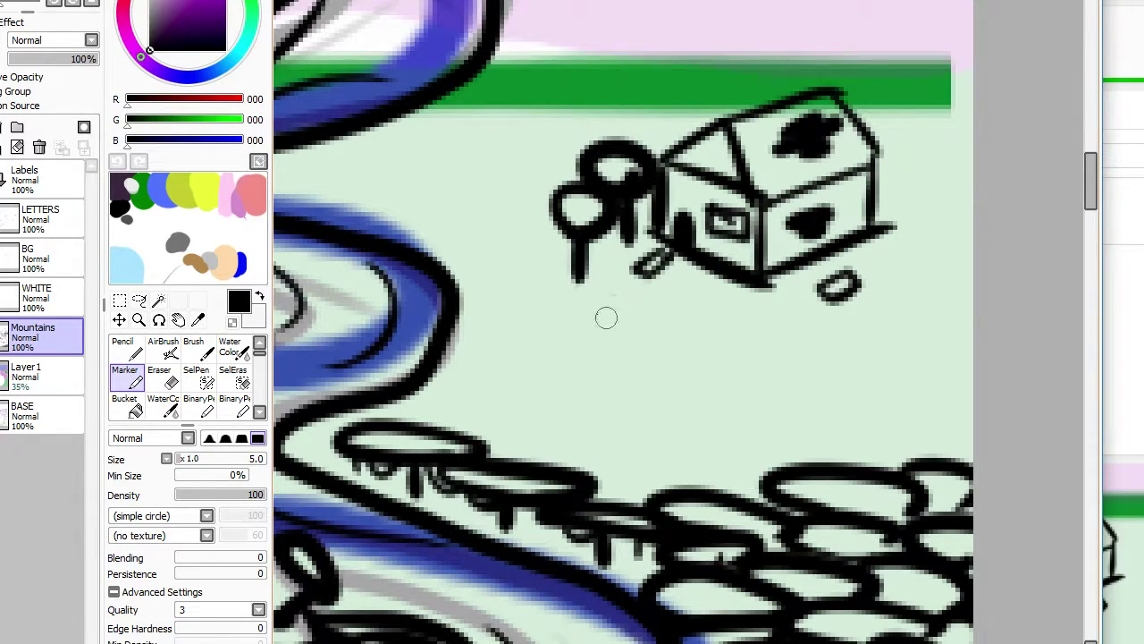
Step: Ink a curved row of round tree canopies around the southern and eastern sides of the ruined house
{"action": "mouse_move", "coordinate": [608, 295]}
{"action": "left_mouse_down"}
{"action": "mouse_move", "coordinate": [570, 306]}
{"action": "mouse_move", "coordinate": [615, 339]}
{"action": "mouse_move", "coordinate": [645, 345]}
{"action": "mouse_move", "coordinate": [693, 317]}
{"action": "left_mouse_up"}
{"action": "left_click_drag", "start_coordinate": [725, 354], "coordinate": [711, 334]}
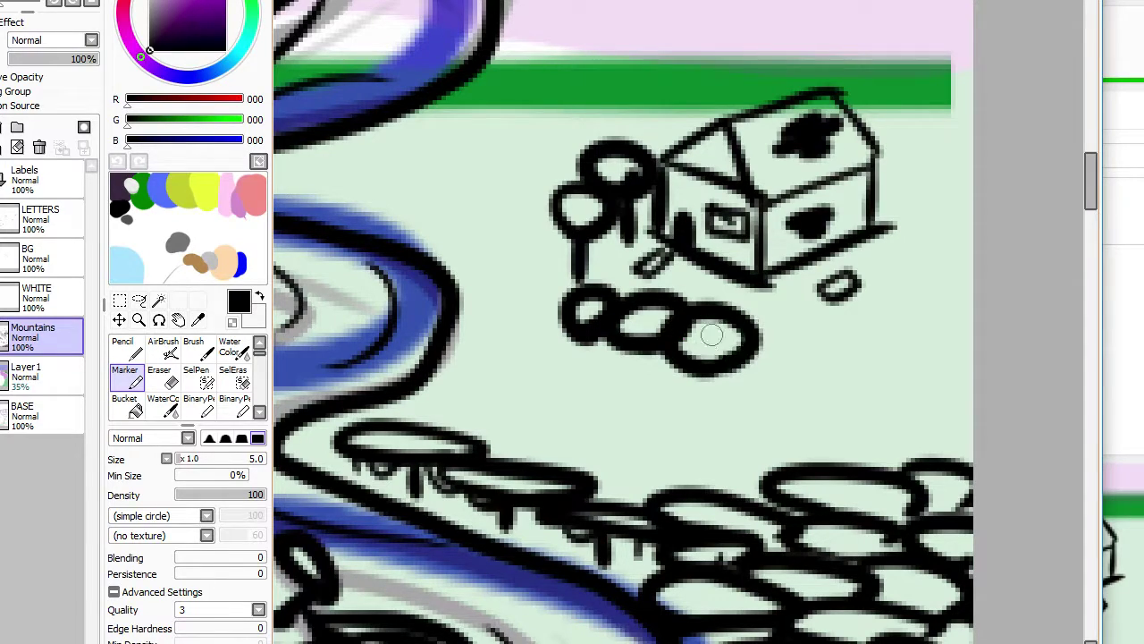
{"action": "left_click_drag", "start_coordinate": [803, 341], "coordinate": [780, 343]}
{"action": "mouse_move", "coordinate": [897, 317]}
{"action": "left_mouse_down"}
{"action": "mouse_move", "coordinate": [868, 335]}
{"action": "mouse_move", "coordinate": [888, 296]}
{"action": "mouse_move", "coordinate": [914, 308]}
{"action": "mouse_move", "coordinate": [910, 210]}
{"action": "left_mouse_up"}
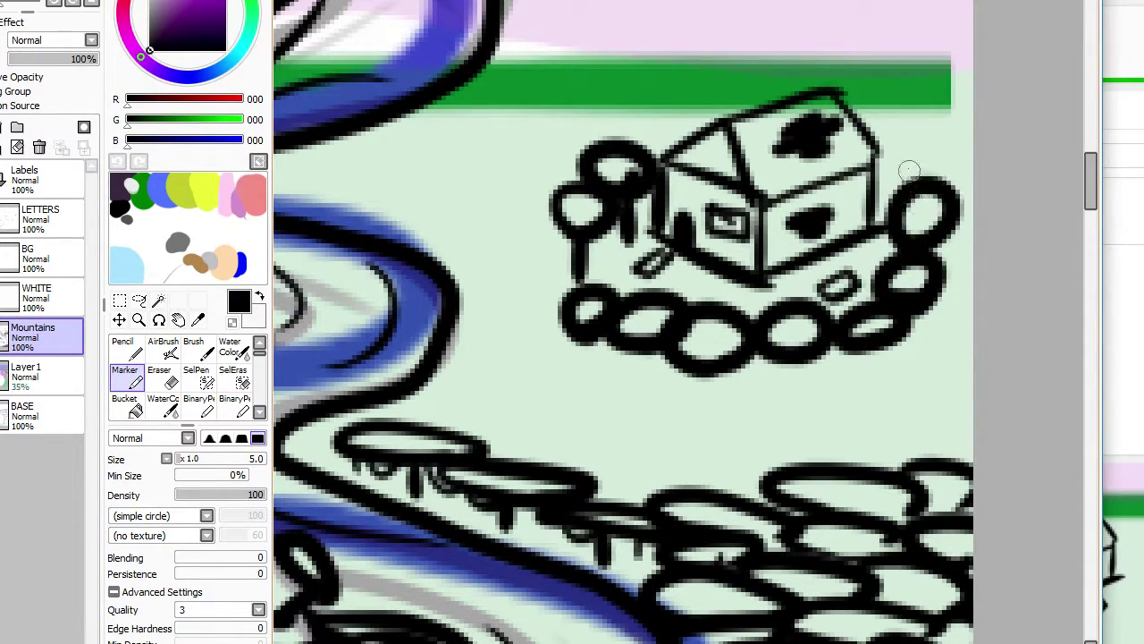
Step: Continue the ring with round canopies at the house's northeastern corner and behind its northwestern gable
{"action": "mouse_move", "coordinate": [909, 172]}
{"action": "left_mouse_down"}
{"action": "mouse_move", "coordinate": [882, 176]}
{"action": "mouse_move", "coordinate": [904, 182]}
{"action": "mouse_move", "coordinate": [898, 163]}
{"action": "mouse_move", "coordinate": [880, 167]}
{"action": "mouse_move", "coordinate": [903, 184]}
{"action": "left_mouse_up"}
{"action": "key", "text": "ctrl+z"}
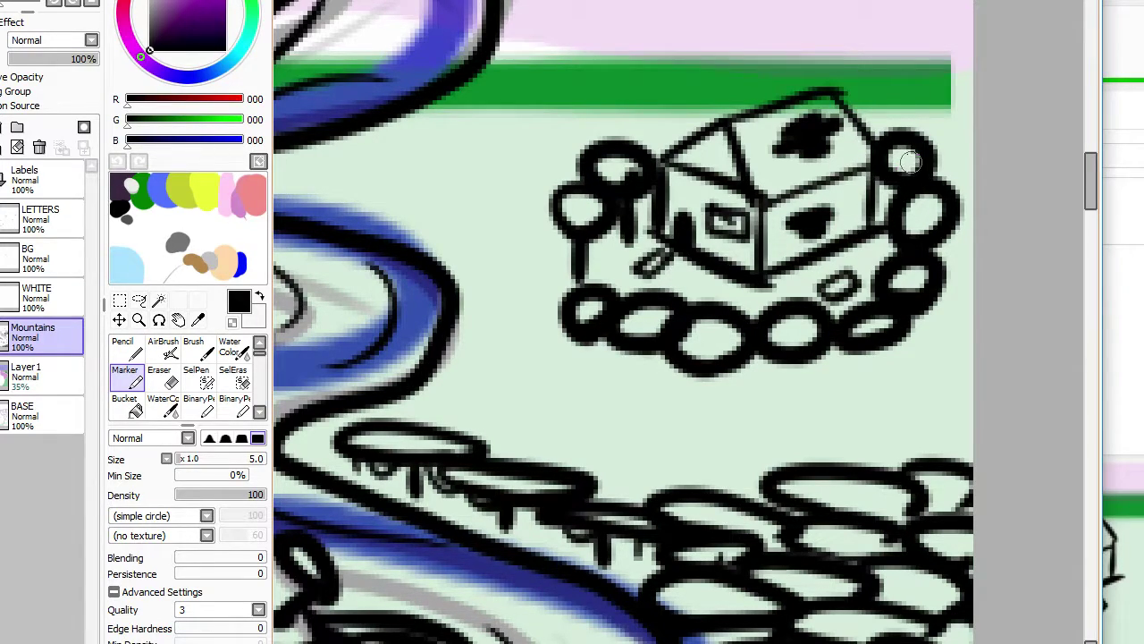
{"action": "mouse_move", "coordinate": [901, 134]}
{"action": "left_mouse_down"}
{"action": "mouse_move", "coordinate": [861, 116]}
{"action": "mouse_move", "coordinate": [881, 129]}
{"action": "left_mouse_up"}
{"action": "key", "text": "ctrl+z"}
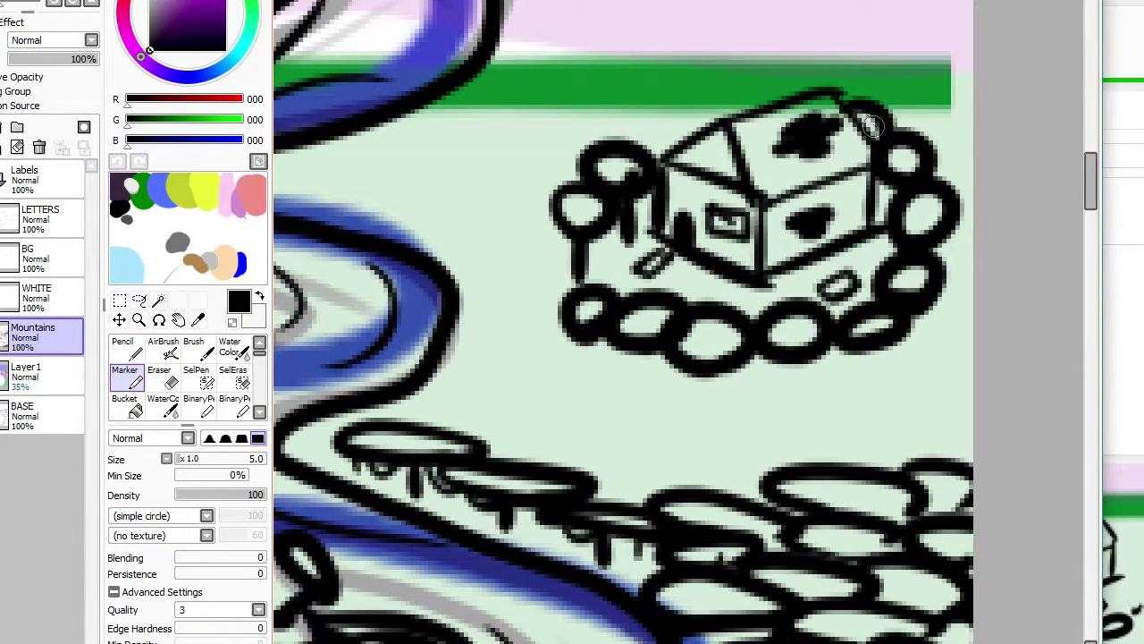
{"action": "mouse_move", "coordinate": [646, 157]}
{"action": "left_mouse_down"}
{"action": "mouse_move", "coordinate": [697, 126]}
{"action": "mouse_move", "coordinate": [728, 116]}
{"action": "left_mouse_up"}
{"action": "scroll", "coordinate": [719, 87], "scroll_direction": "down", "scroll_amount": 5}
{"action": "scroll", "coordinate": [720, 93], "scroll_direction": "up", "scroll_amount": 5}
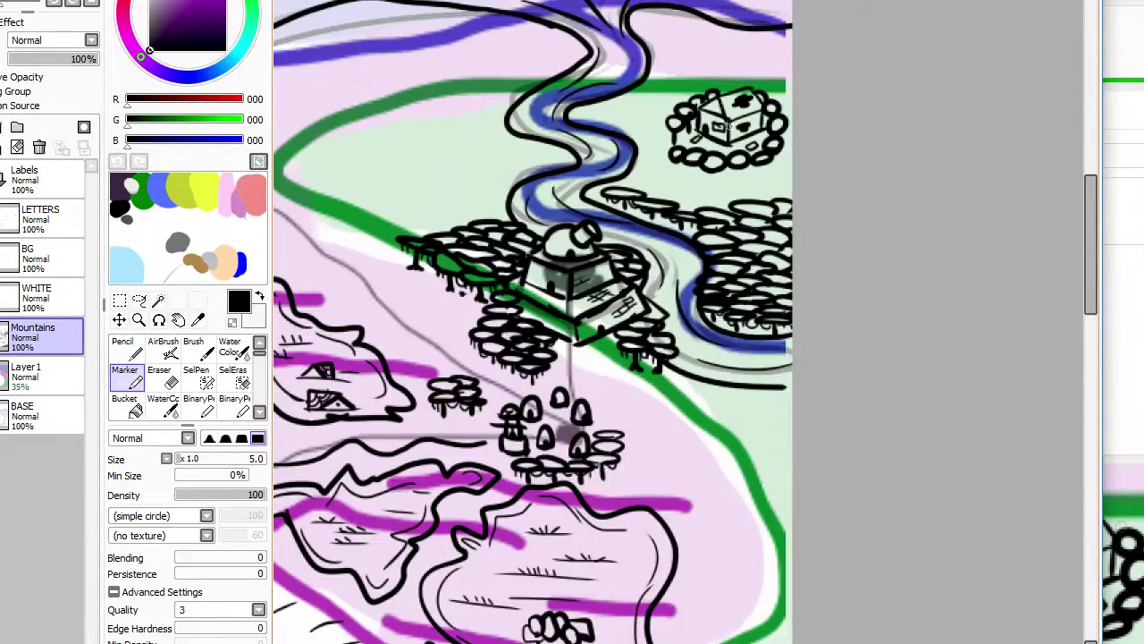
Step: Stack more flat oval canopies along the forest's northern side, up towards the ring of trees around the house
{"action": "mouse_move", "coordinate": [578, 362]}
{"action": "left_mouse_down"}
{"action": "mouse_move", "coordinate": [648, 391]}
{"action": "mouse_move", "coordinate": [607, 385]}
{"action": "mouse_move", "coordinate": [574, 357]}
{"action": "mouse_move", "coordinate": [707, 365]}
{"action": "mouse_move", "coordinate": [670, 372]}
{"action": "mouse_move", "coordinate": [497, 345]}
{"action": "mouse_move", "coordinate": [560, 360]}
{"action": "mouse_move", "coordinate": [479, 335]}
{"action": "mouse_move", "coordinate": [535, 316]}
{"action": "mouse_move", "coordinate": [615, 331]}
{"action": "left_mouse_up"}
{"action": "mouse_move", "coordinate": [761, 374]}
{"action": "left_mouse_down"}
{"action": "mouse_move", "coordinate": [706, 367]}
{"action": "mouse_move", "coordinate": [679, 336]}
{"action": "mouse_move", "coordinate": [867, 360]}
{"action": "mouse_move", "coordinate": [810, 334]}
{"action": "mouse_move", "coordinate": [882, 324]}
{"action": "left_mouse_up"}
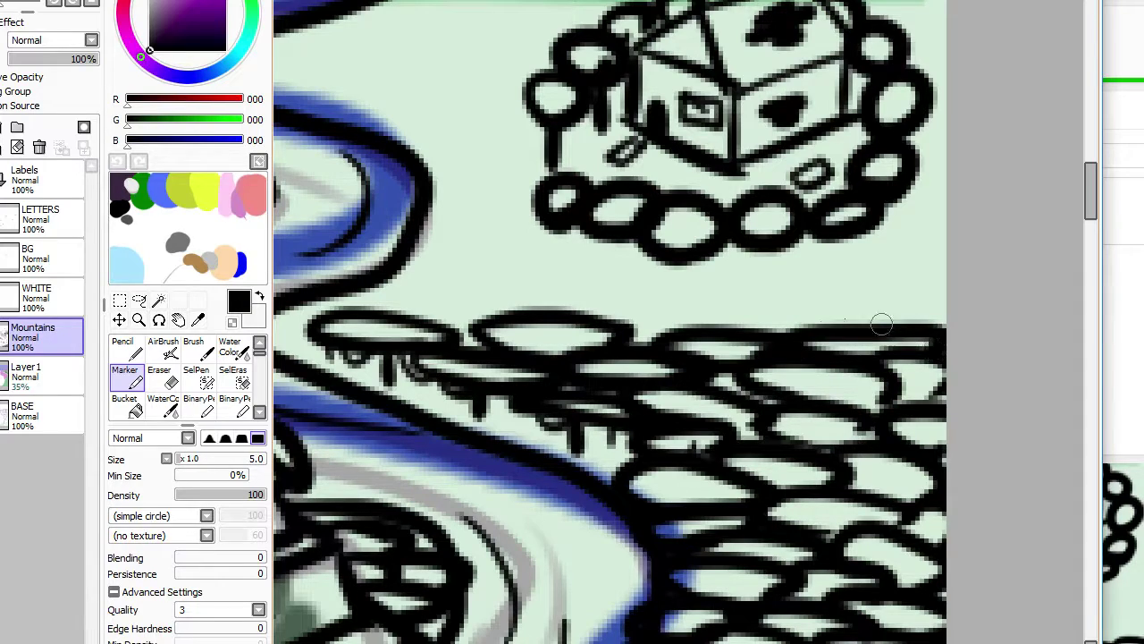
{"action": "mouse_move", "coordinate": [748, 328]}
{"action": "left_mouse_down"}
{"action": "mouse_move", "coordinate": [859, 290]}
{"action": "mouse_move", "coordinate": [886, 304]}
{"action": "left_mouse_up"}
{"action": "mouse_move", "coordinate": [805, 295]}
{"action": "left_mouse_down"}
{"action": "mouse_move", "coordinate": [894, 268]}
{"action": "mouse_move", "coordinate": [944, 295]}
{"action": "left_mouse_up"}
{"action": "mouse_move", "coordinate": [662, 326]}
{"action": "left_mouse_down"}
{"action": "mouse_move", "coordinate": [563, 294]}
{"action": "mouse_move", "coordinate": [672, 291]}
{"action": "mouse_move", "coordinate": [619, 270]}
{"action": "left_mouse_up"}
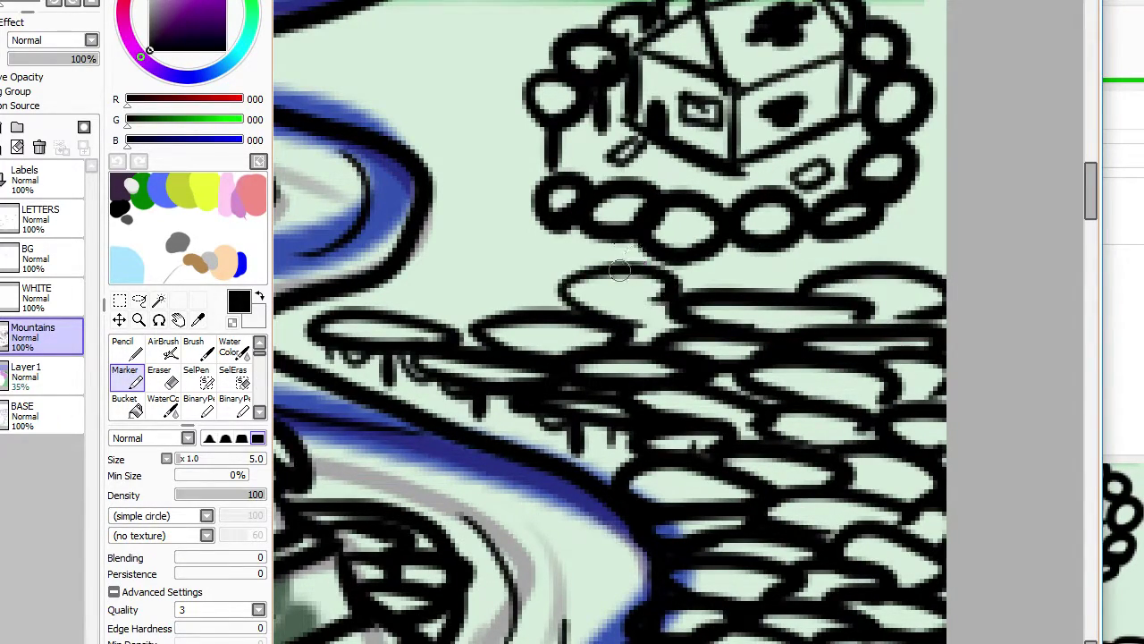
{"action": "left_click_drag", "start_coordinate": [614, 318], "coordinate": [661, 279]}
Step: Extend the forest's northern rows west to the riverbank with two wide oval canopies
{"action": "key", "text": "Left"}
{"action": "key", "text": "Left"}
{"action": "key", "text": "Left"}
{"action": "key", "text": "Left"}
{"action": "key", "text": "Left"}
{"action": "key", "text": "Left"}
{"action": "key", "text": "Left"}
{"action": "key", "text": "Left"}
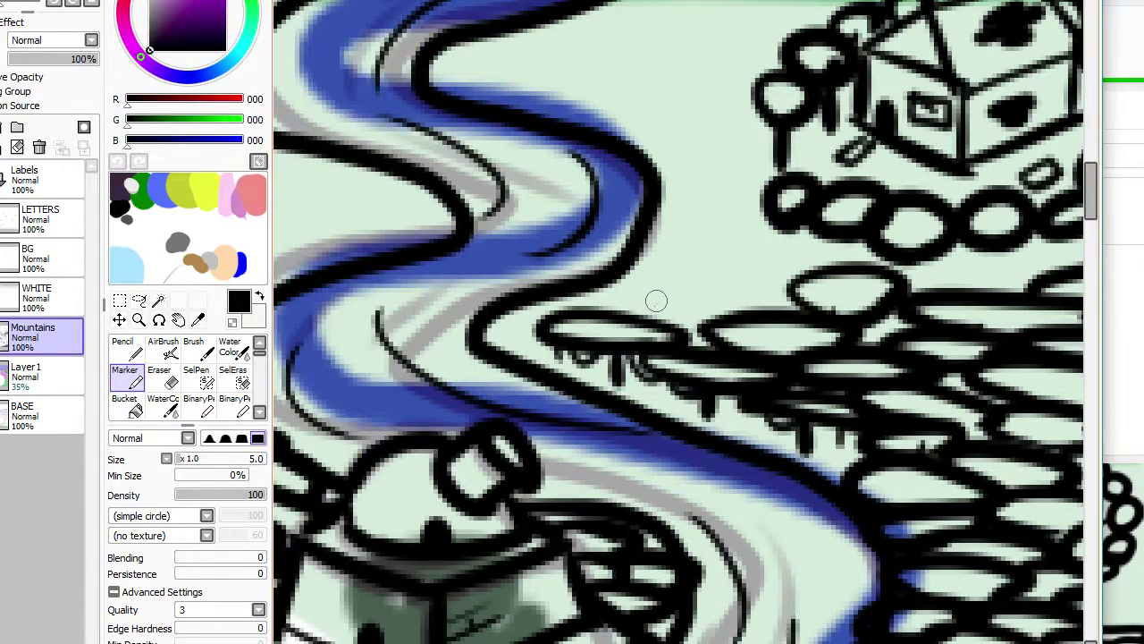
{"action": "mouse_move", "coordinate": [607, 311]}
{"action": "left_mouse_down"}
{"action": "mouse_move", "coordinate": [629, 288]}
{"action": "mouse_move", "coordinate": [731, 310]}
{"action": "mouse_move", "coordinate": [718, 286]}
{"action": "mouse_move", "coordinate": [683, 278]}
{"action": "mouse_move", "coordinate": [689, 249]}
{"action": "mouse_move", "coordinate": [792, 282]}
{"action": "mouse_move", "coordinate": [720, 257]}
{"action": "left_mouse_up"}
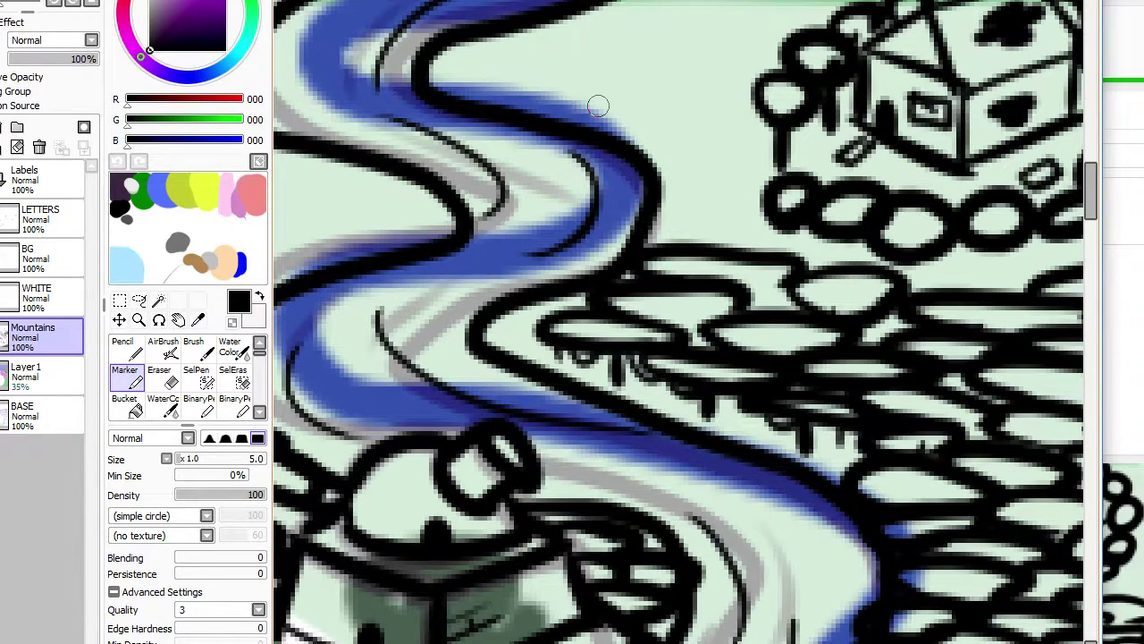
Step: Ink a separate flat oval canopy with a trunk and hanging foliage on the next river bend to the north
{"action": "key", "text": "Up"}
{"action": "key", "text": "Up"}
{"action": "key", "text": "Left"}
{"action": "key", "text": "Left"}
{"action": "mouse_move", "coordinate": [653, 126]}
{"action": "left_mouse_down"}
{"action": "mouse_move", "coordinate": [580, 133]}
{"action": "mouse_move", "coordinate": [609, 103]}
{"action": "mouse_move", "coordinate": [608, 129]}
{"action": "mouse_move", "coordinate": [591, 162]}
{"action": "left_mouse_up"}
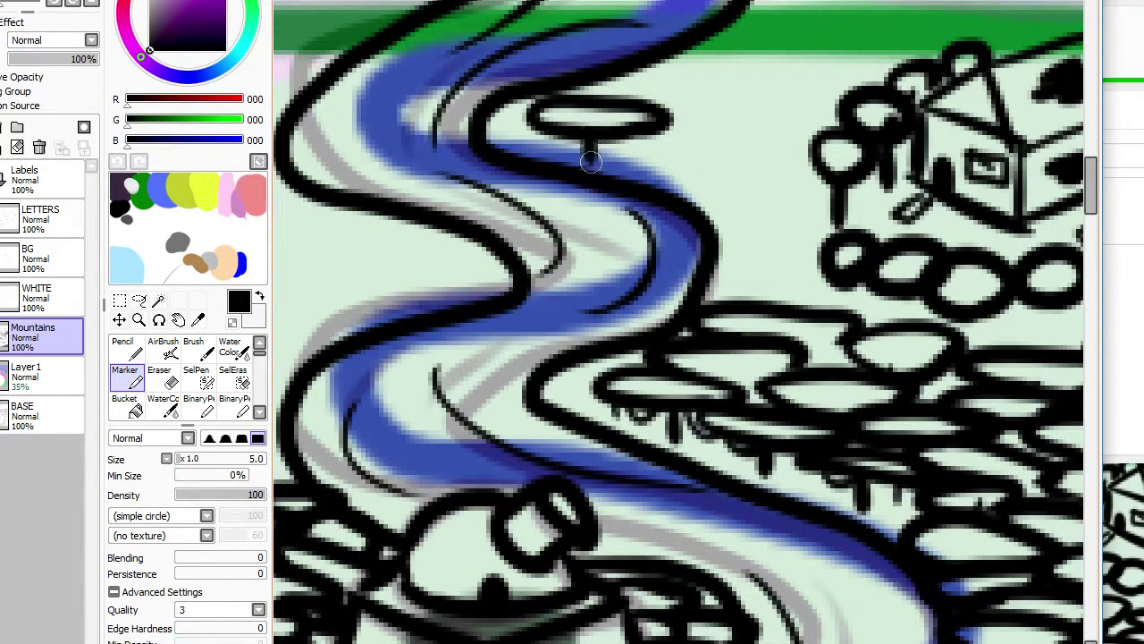
{"action": "mouse_move", "coordinate": [554, 127]}
{"action": "left_mouse_down"}
{"action": "mouse_move", "coordinate": [602, 136]}
{"action": "mouse_move", "coordinate": [619, 152]}
{"action": "mouse_move", "coordinate": [650, 127]}
{"action": "left_mouse_up"}
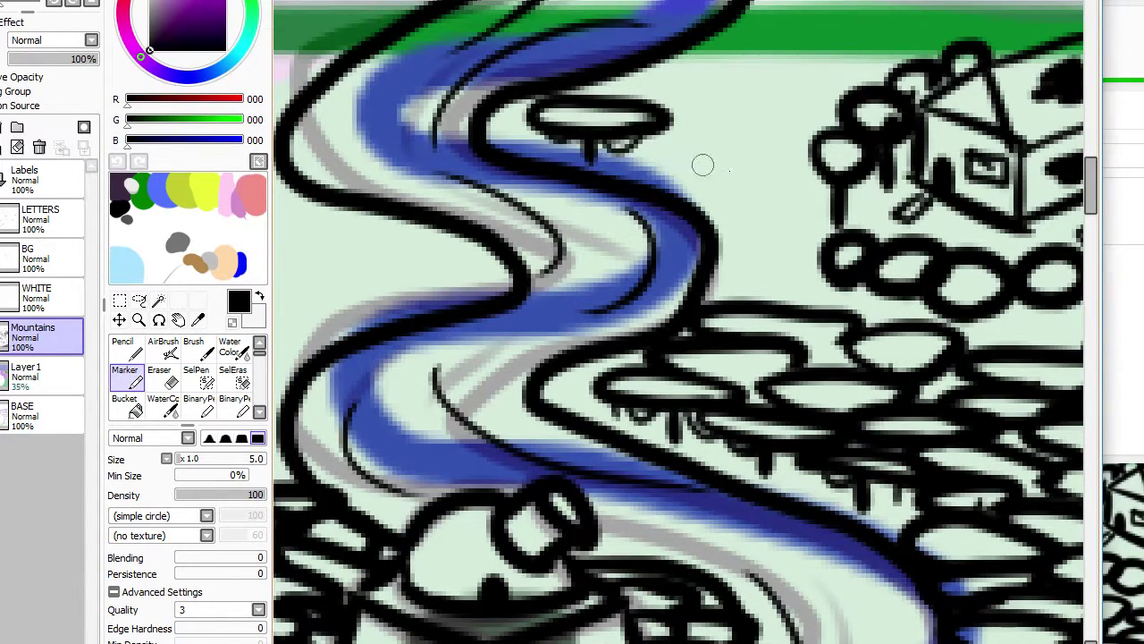
Step: Ink a second flat tree beside it and further oval canopies down the riverbank to the forest
{"action": "mouse_move", "coordinate": [703, 164]}
{"action": "left_mouse_down"}
{"action": "mouse_move", "coordinate": [675, 139]}
{"action": "mouse_move", "coordinate": [708, 175]}
{"action": "mouse_move", "coordinate": [692, 169]}
{"action": "mouse_move", "coordinate": [698, 193]}
{"action": "mouse_move", "coordinate": [676, 172]}
{"action": "mouse_move", "coordinate": [671, 184]}
{"action": "mouse_move", "coordinate": [729, 177]}
{"action": "mouse_move", "coordinate": [728, 208]}
{"action": "left_mouse_up"}
{"action": "mouse_move", "coordinate": [764, 254]}
{"action": "left_mouse_down"}
{"action": "mouse_move", "coordinate": [696, 227]}
{"action": "mouse_move", "coordinate": [767, 272]}
{"action": "mouse_move", "coordinate": [692, 273]}
{"action": "mouse_move", "coordinate": [774, 291]}
{"action": "mouse_move", "coordinate": [802, 265]}
{"action": "left_mouse_up"}
{"action": "mouse_move", "coordinate": [854, 309]}
{"action": "left_mouse_down"}
{"action": "mouse_move", "coordinate": [809, 281]}
{"action": "mouse_move", "coordinate": [846, 297]}
{"action": "left_mouse_up"}
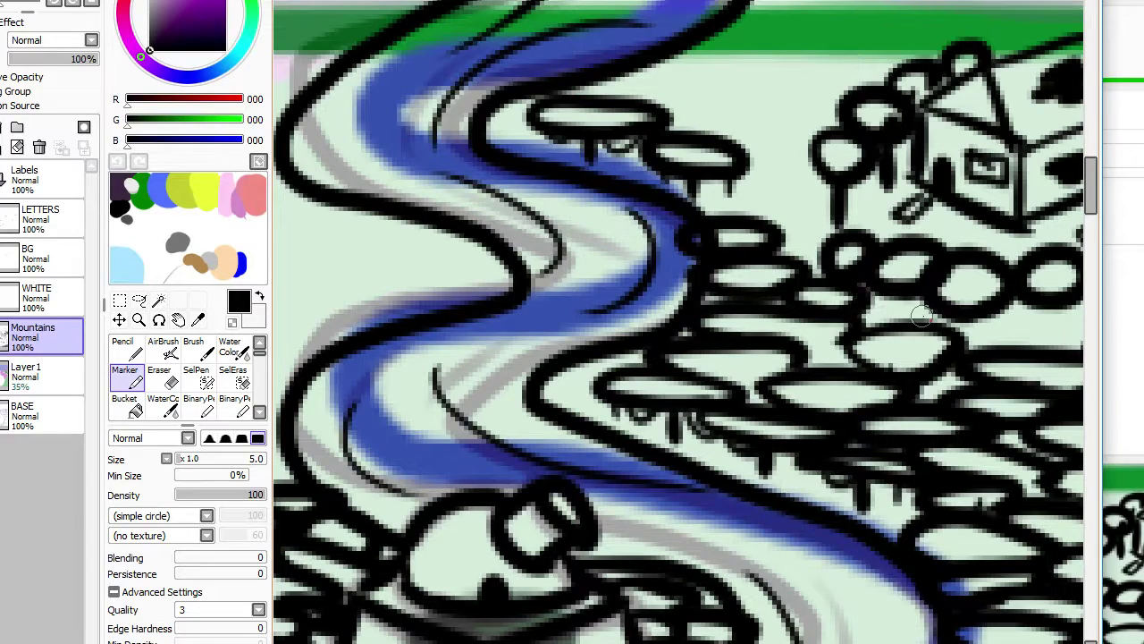
{"action": "left_click_drag", "start_coordinate": [921, 317], "coordinate": [896, 321]}
Step: Fill the gap below the house's tree ring and the strip east of it with canopies out to the map edge
{"action": "key", "text": "Right"}
{"action": "key", "text": "Right"}
{"action": "key", "text": "Right"}
{"action": "key", "text": "Right"}
{"action": "key", "text": "Right"}
{"action": "key", "text": "Right"}
{"action": "mouse_move", "coordinate": [783, 352]}
{"action": "left_mouse_down"}
{"action": "mouse_move", "coordinate": [868, 342]}
{"action": "mouse_move", "coordinate": [880, 321]}
{"action": "mouse_move", "coordinate": [907, 333]}
{"action": "mouse_move", "coordinate": [892, 346]}
{"action": "mouse_move", "coordinate": [801, 355]}
{"action": "mouse_move", "coordinate": [740, 341]}
{"action": "mouse_move", "coordinate": [807, 313]}
{"action": "mouse_move", "coordinate": [894, 307]}
{"action": "mouse_move", "coordinate": [804, 312]}
{"action": "mouse_move", "coordinate": [920, 314]}
{"action": "mouse_move", "coordinate": [966, 285]}
{"action": "mouse_move", "coordinate": [927, 304]}
{"action": "mouse_move", "coordinate": [973, 297]}
{"action": "mouse_move", "coordinate": [971, 255]}
{"action": "mouse_move", "coordinate": [984, 251]}
{"action": "mouse_move", "coordinate": [969, 223]}
{"action": "mouse_move", "coordinate": [971, 175]}
{"action": "left_mouse_up"}
{"action": "scroll", "coordinate": [975, 179], "scroll_direction": "up", "scroll_amount": 3}
{"action": "scroll", "coordinate": [983, 188], "scroll_direction": "left", "scroll_amount": 1}
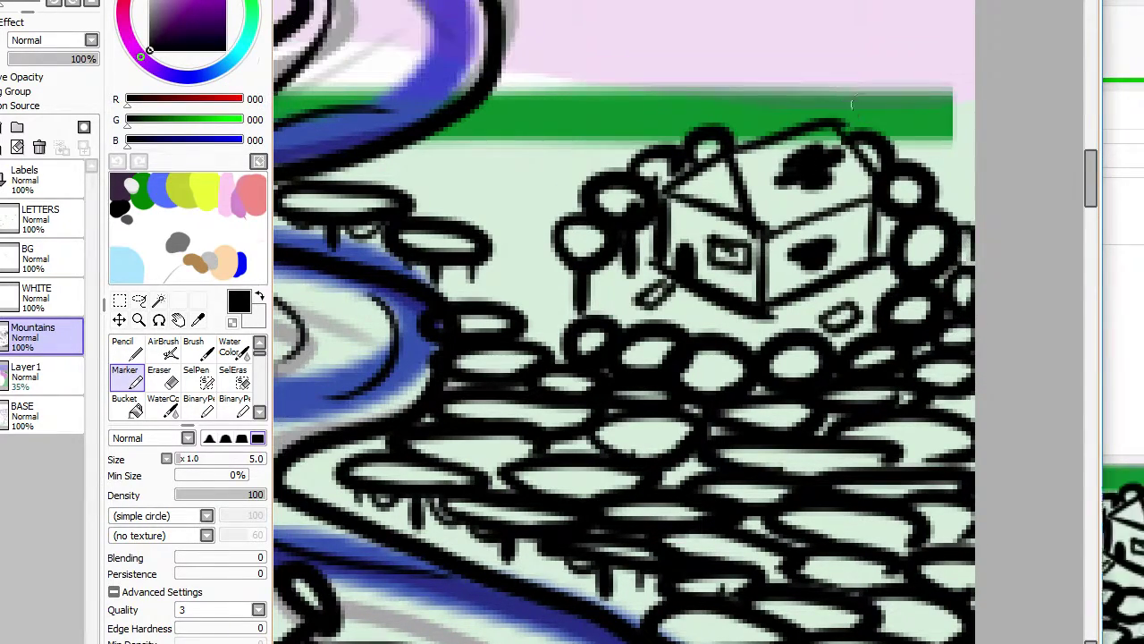
{"action": "mouse_move", "coordinate": [998, 245]}
{"action": "left_mouse_down"}
{"action": "mouse_move", "coordinate": [978, 196]}
{"action": "mouse_move", "coordinate": [981, 215]}
{"action": "mouse_move", "coordinate": [987, 202]}
{"action": "left_mouse_up"}
Step: Ink a row of tall, pointed conifers behind the ruined house's roof
{"action": "mouse_move", "coordinate": [691, 59]}
{"action": "left_mouse_down"}
{"action": "mouse_move", "coordinate": [748, 87]}
{"action": "mouse_move", "coordinate": [720, 116]}
{"action": "left_mouse_up"}
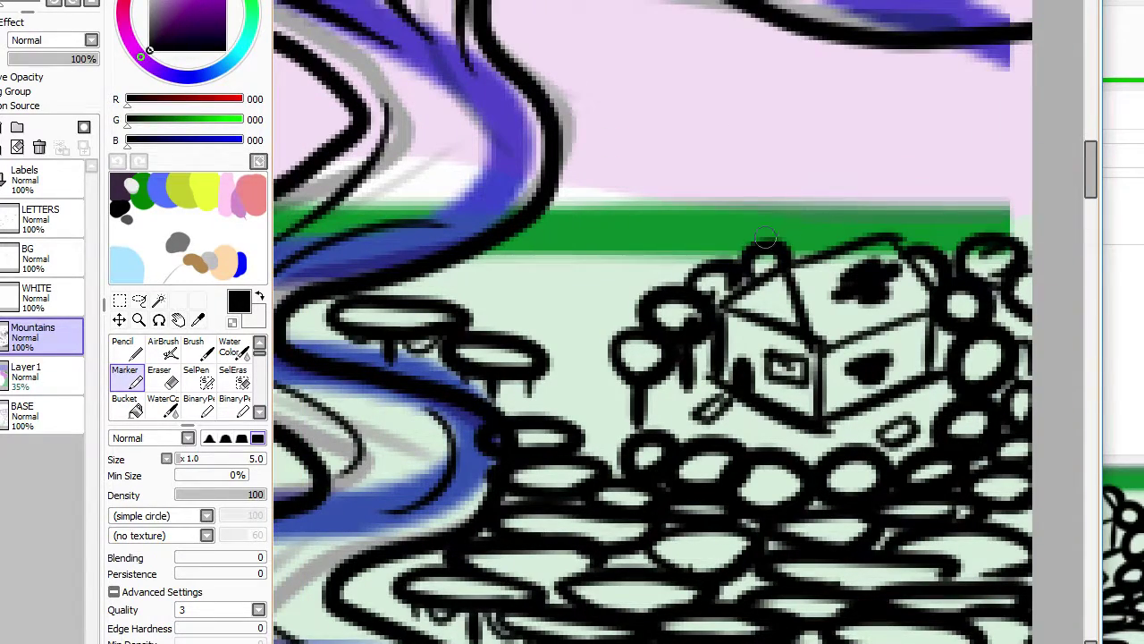
{"action": "mouse_move", "coordinate": [767, 240]}
{"action": "left_mouse_down"}
{"action": "mouse_move", "coordinate": [805, 220]}
{"action": "mouse_move", "coordinate": [812, 247]}
{"action": "mouse_move", "coordinate": [881, 229]}
{"action": "mouse_move", "coordinate": [935, 234]}
{"action": "left_mouse_up"}
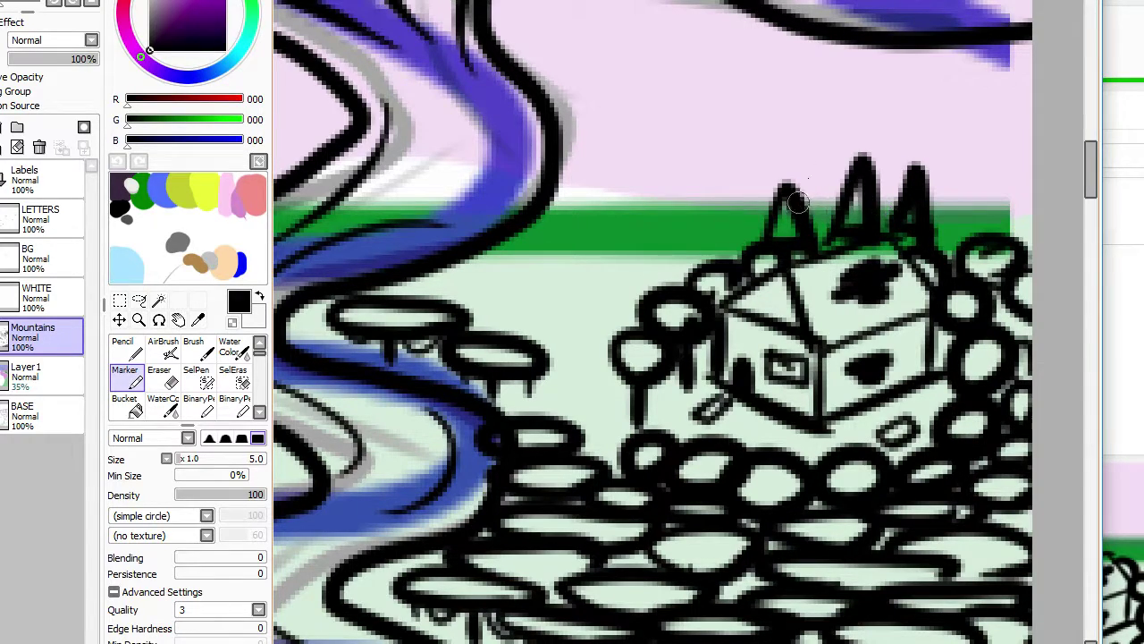
{"action": "mouse_move", "coordinate": [801, 202]}
{"action": "left_mouse_down"}
{"action": "mouse_move", "coordinate": [841, 204]}
{"action": "mouse_move", "coordinate": [820, 231]}
{"action": "mouse_move", "coordinate": [810, 204]}
{"action": "left_mouse_up"}
Step: Ink flat canopies with trunks linking the riverbank trees to the round trees west of the house
{"action": "scroll", "coordinate": [809, 196], "scroll_direction": "down", "scroll_amount": 5}
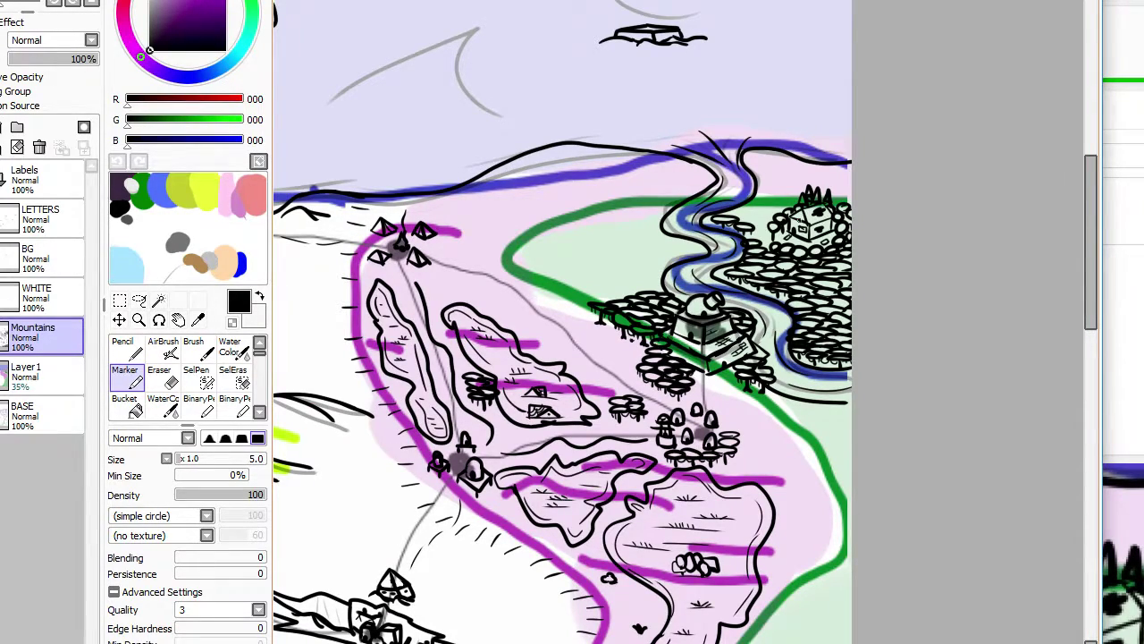
{"action": "scroll", "coordinate": [770, 230], "scroll_direction": "up", "scroll_amount": 4}
{"action": "mouse_move", "coordinate": [667, 275]}
{"action": "left_mouse_down"}
{"action": "mouse_move", "coordinate": [628, 240]}
{"action": "mouse_move", "coordinate": [656, 256]}
{"action": "mouse_move", "coordinate": [616, 299]}
{"action": "mouse_move", "coordinate": [599, 295]}
{"action": "left_mouse_up"}
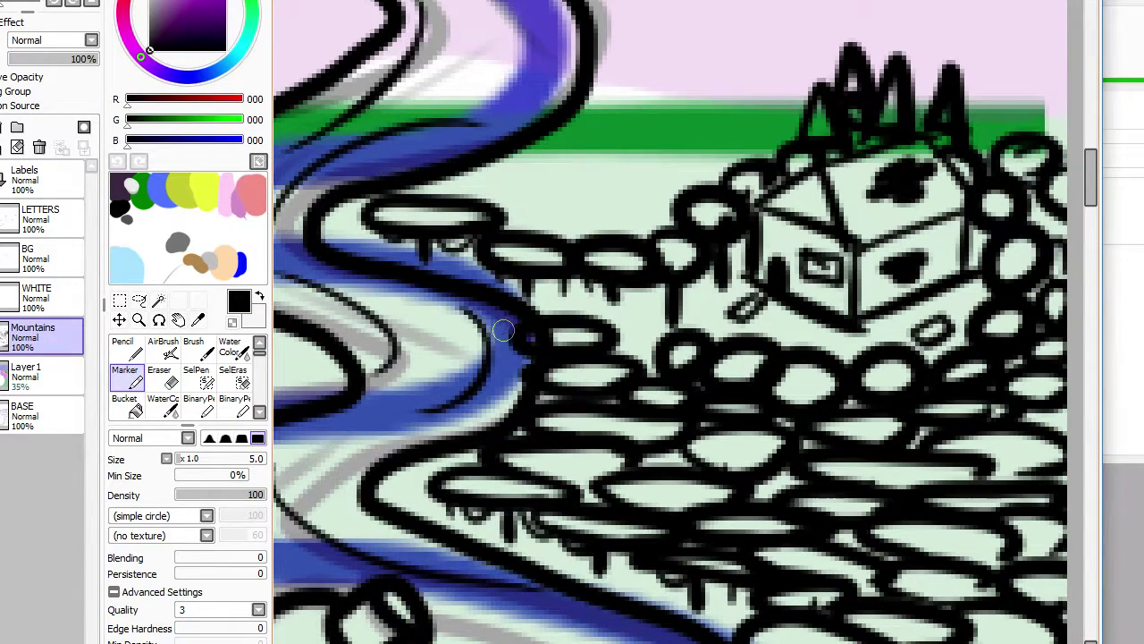
{"action": "mouse_move", "coordinate": [504, 331]}
{"action": "left_mouse_down"}
{"action": "mouse_move", "coordinate": [479, 314]}
{"action": "mouse_move", "coordinate": [514, 350]}
{"action": "left_mouse_up"}
Step: Add an oval canopy and another row above the linking trees, from the riverbank to the house's tree ring
{"action": "scroll", "coordinate": [554, 288], "scroll_direction": "down", "scroll_amount": 2}
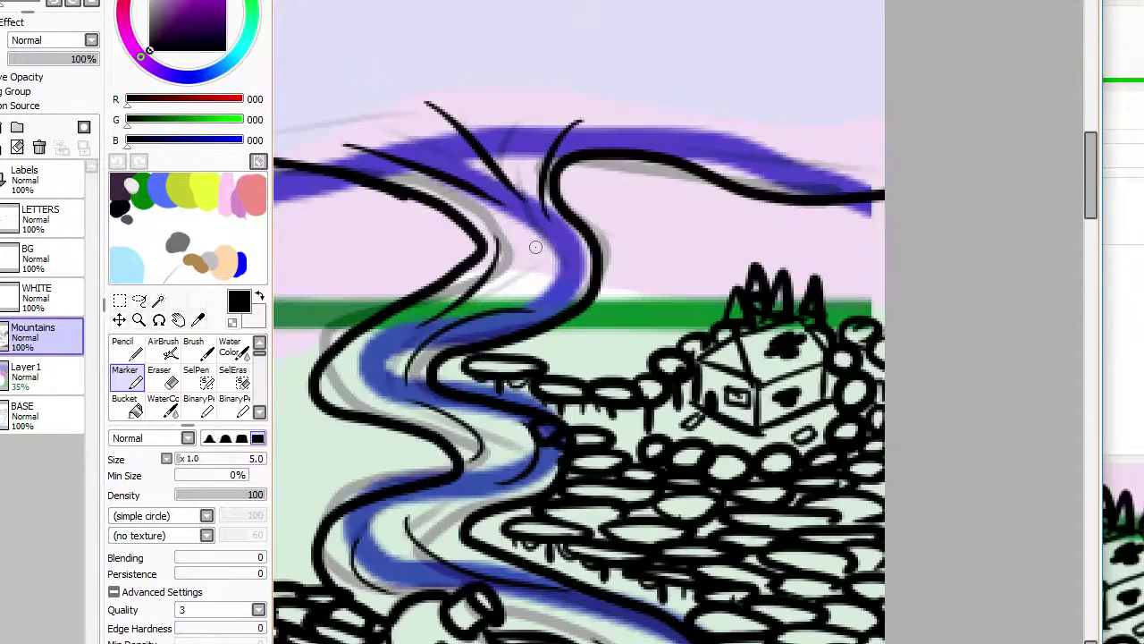
{"action": "mouse_move", "coordinate": [589, 370]}
{"action": "left_mouse_down"}
{"action": "mouse_move", "coordinate": [535, 364]}
{"action": "mouse_move", "coordinate": [627, 366]}
{"action": "mouse_move", "coordinate": [594, 362]}
{"action": "left_mouse_up"}
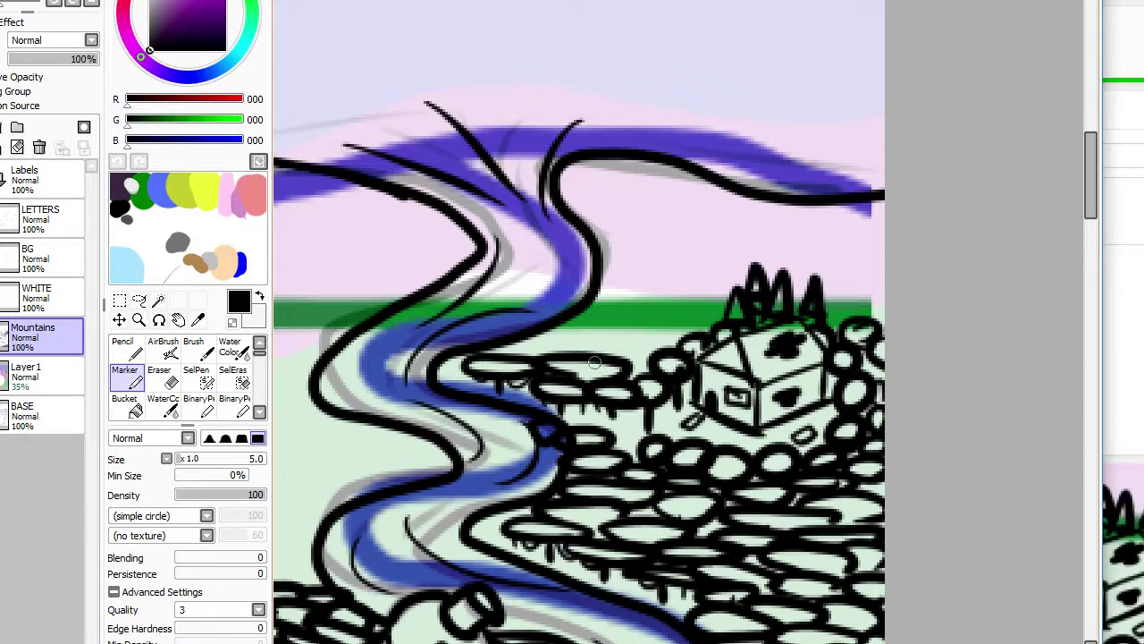
{"action": "left_click_drag", "start_coordinate": [511, 355], "coordinate": [667, 359]}
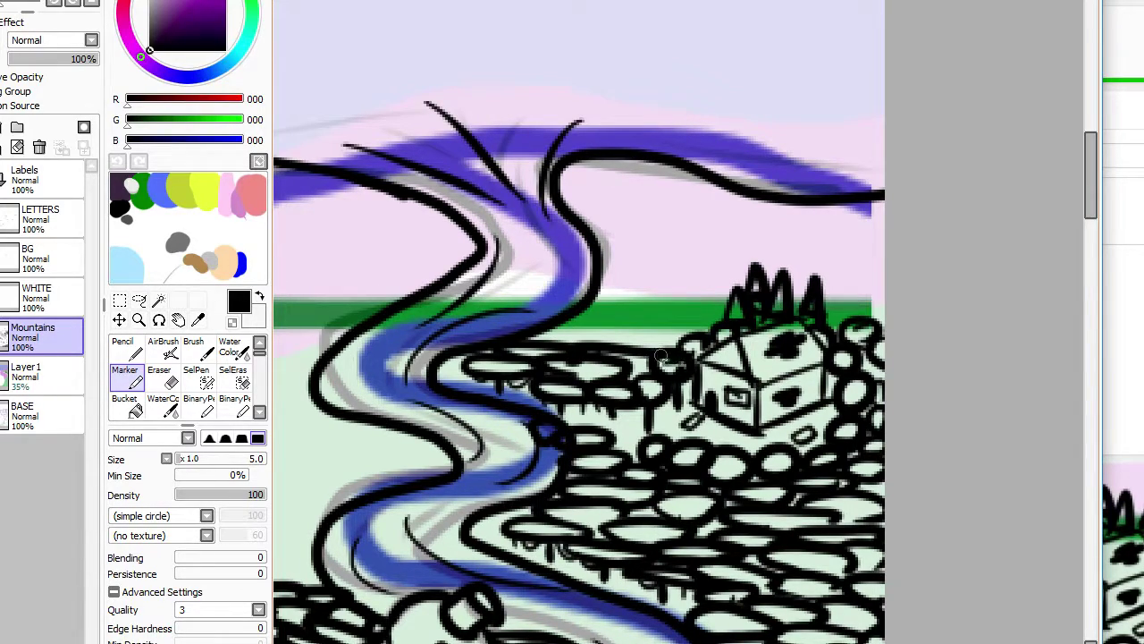
Step: Add flat canopies above the riverbank trees, stacked northward along the river over the green boundary band
{"action": "mouse_move", "coordinate": [572, 350]}
{"action": "left_mouse_down"}
{"action": "mouse_move", "coordinate": [656, 346]}
{"action": "mouse_move", "coordinate": [626, 360]}
{"action": "mouse_move", "coordinate": [659, 344]}
{"action": "mouse_move", "coordinate": [631, 332]}
{"action": "mouse_move", "coordinate": [645, 373]}
{"action": "mouse_move", "coordinate": [640, 336]}
{"action": "mouse_move", "coordinate": [655, 327]}
{"action": "mouse_move", "coordinate": [623, 313]}
{"action": "mouse_move", "coordinate": [680, 321]}
{"action": "left_mouse_up"}
{"action": "key", "text": "ctrl+z"}
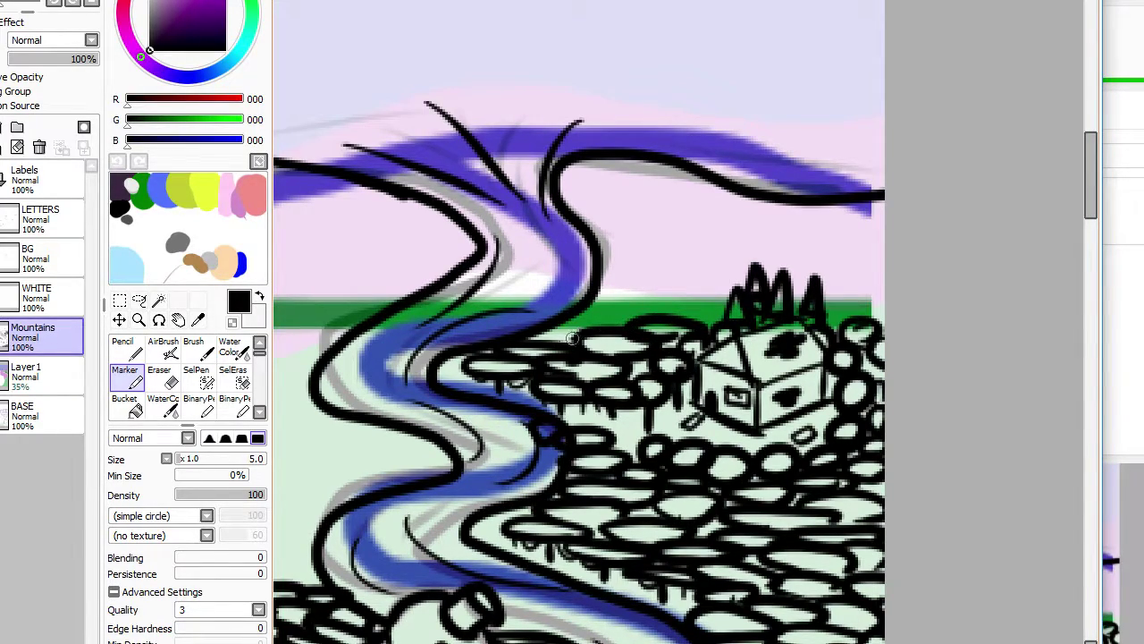
{"action": "left_click_drag", "start_coordinate": [572, 339], "coordinate": [649, 315]}
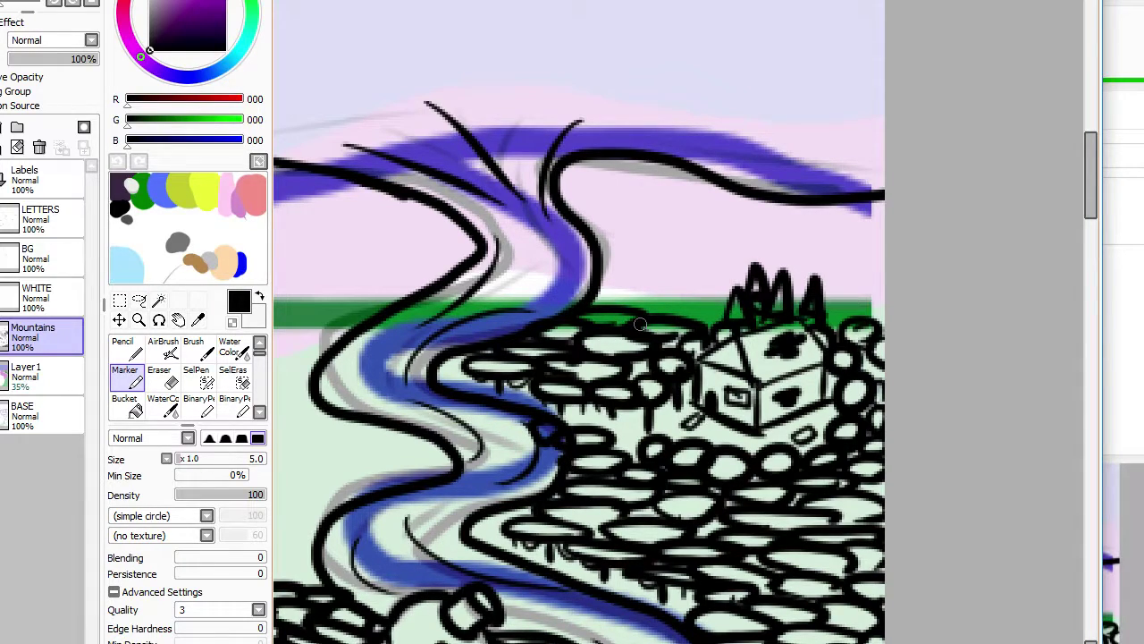
{"action": "scroll", "coordinate": [640, 324], "scroll_direction": "up", "scroll_amount": 2}
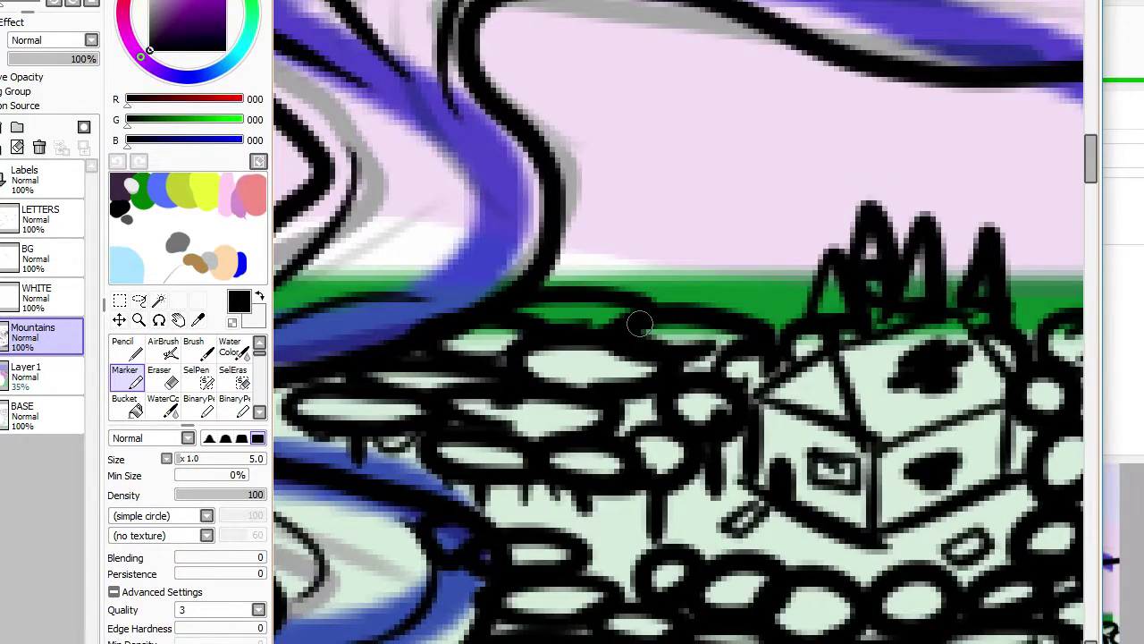
{"action": "key", "text": "Right"}
{"action": "key", "text": "Right"}
{"action": "mouse_move", "coordinate": [651, 302]}
{"action": "left_mouse_down"}
{"action": "mouse_move", "coordinate": [601, 273]}
{"action": "mouse_move", "coordinate": [662, 318]}
{"action": "mouse_move", "coordinate": [582, 294]}
{"action": "mouse_move", "coordinate": [648, 313]}
{"action": "left_mouse_up"}
{"action": "key", "text": "ctrl+z"}
{"action": "mouse_move", "coordinate": [540, 290]}
{"action": "left_mouse_down"}
{"action": "mouse_move", "coordinate": [492, 288]}
{"action": "mouse_move", "coordinate": [649, 229]}
{"action": "mouse_move", "coordinate": [628, 244]}
{"action": "left_mouse_up"}
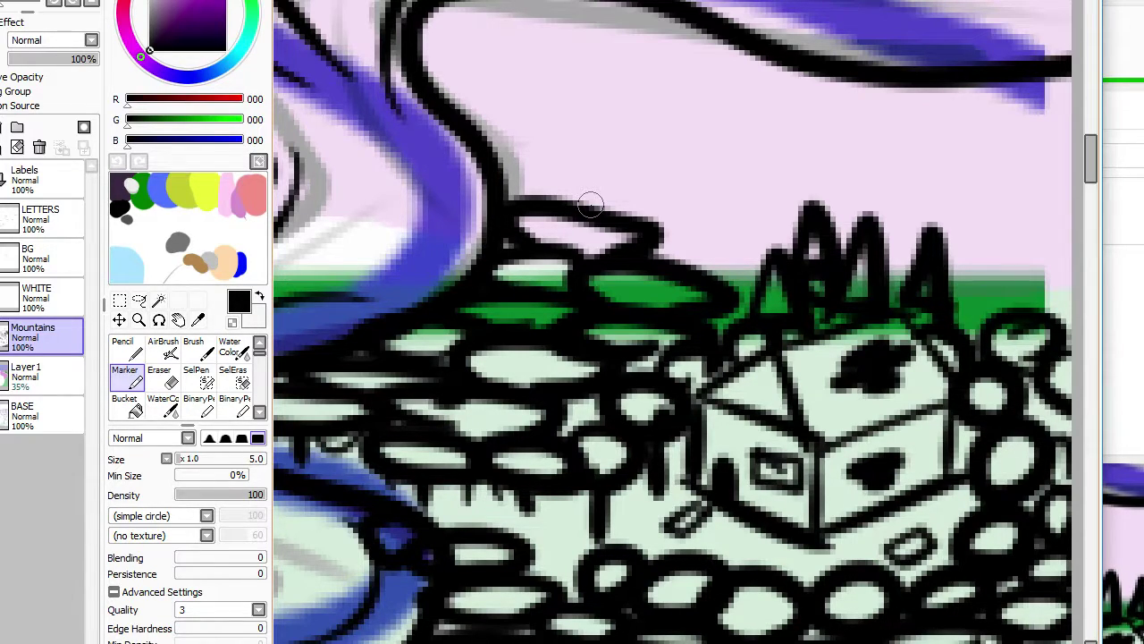
Step: Ink a narrow canopy bridging the gap between the riverbank stack and the conifers behind the ruined house
{"action": "scroll", "coordinate": [590, 206], "scroll_direction": "up", "scroll_amount": 4}
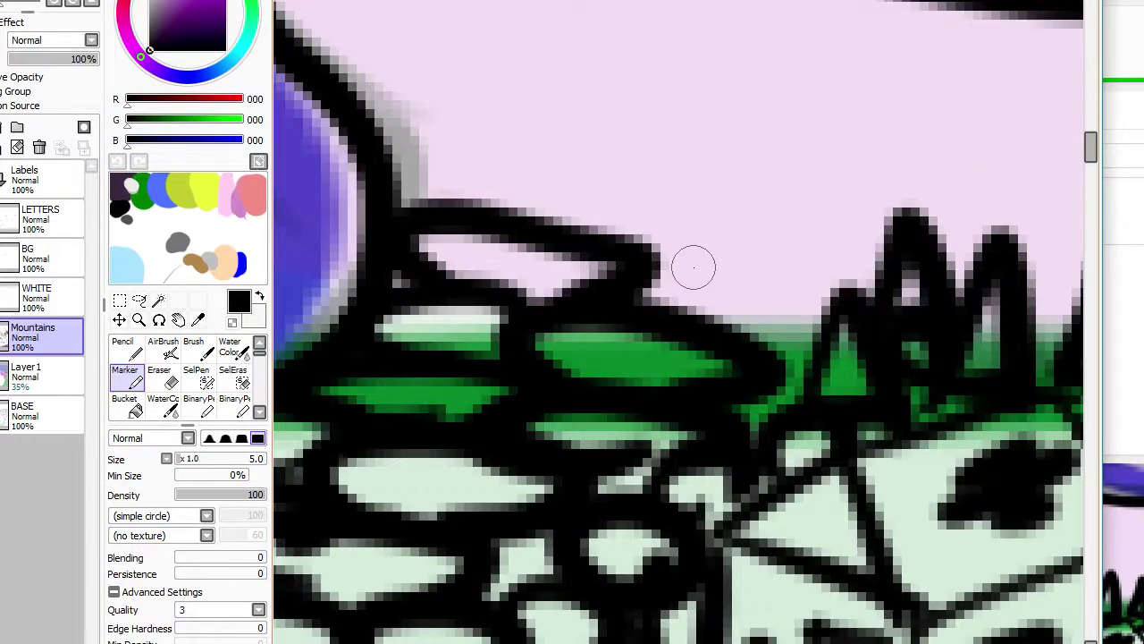
{"action": "mouse_move", "coordinate": [766, 375]}
{"action": "left_mouse_down"}
{"action": "mouse_move", "coordinate": [723, 339]}
{"action": "mouse_move", "coordinate": [766, 324]}
{"action": "left_mouse_up"}
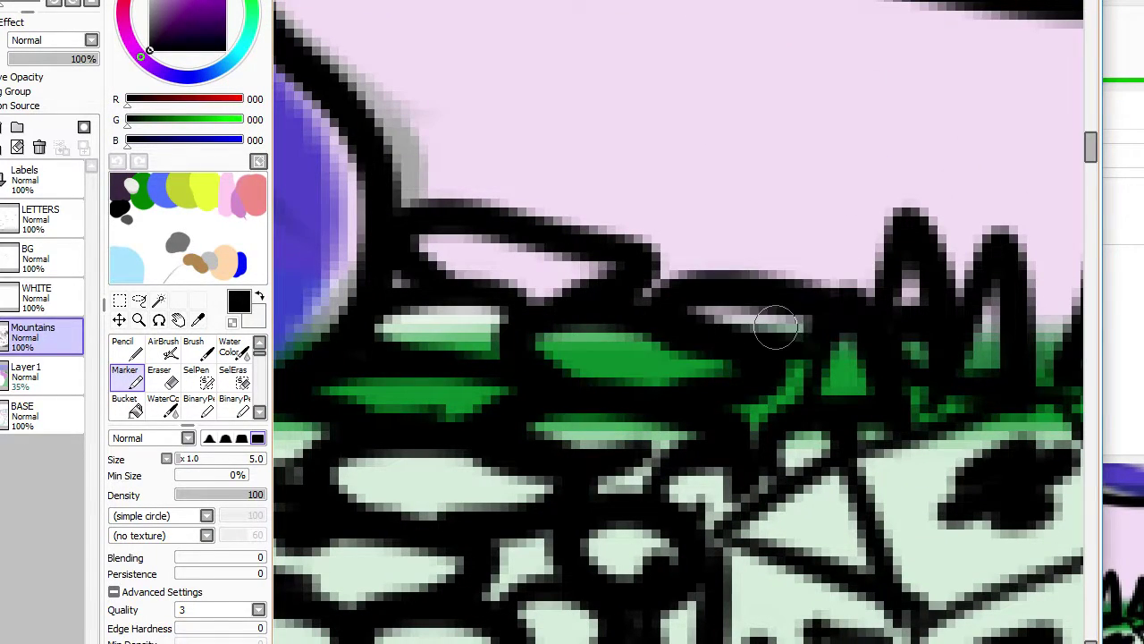
{"action": "scroll", "coordinate": [766, 311], "scroll_direction": "down", "scroll_amount": 3}
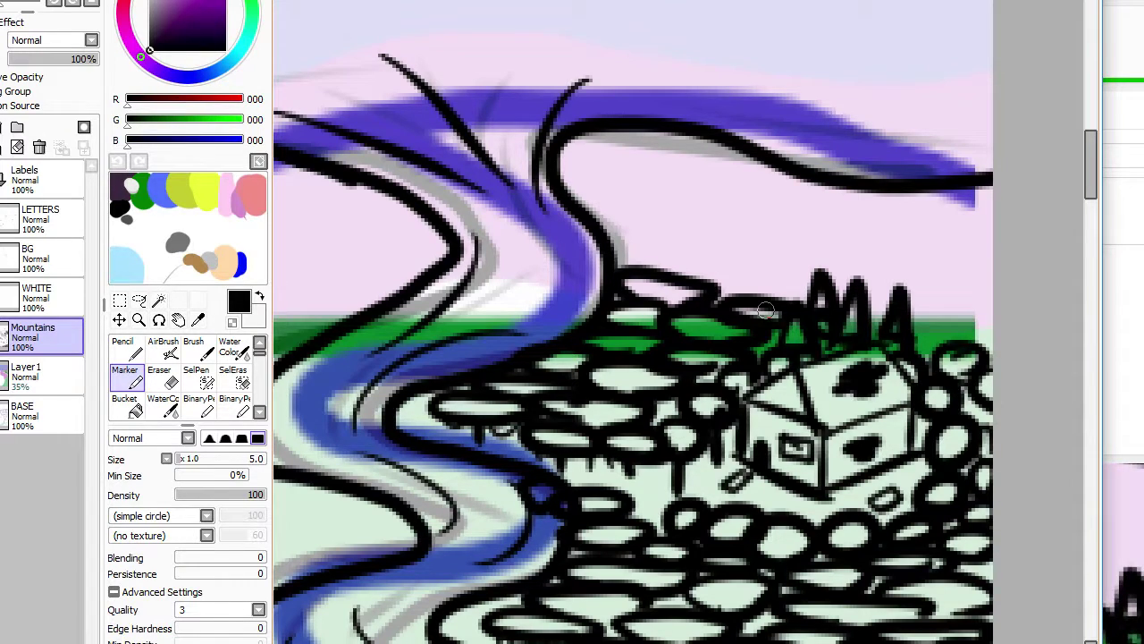
{"action": "scroll", "coordinate": [766, 310], "scroll_direction": "down", "scroll_amount": 2}
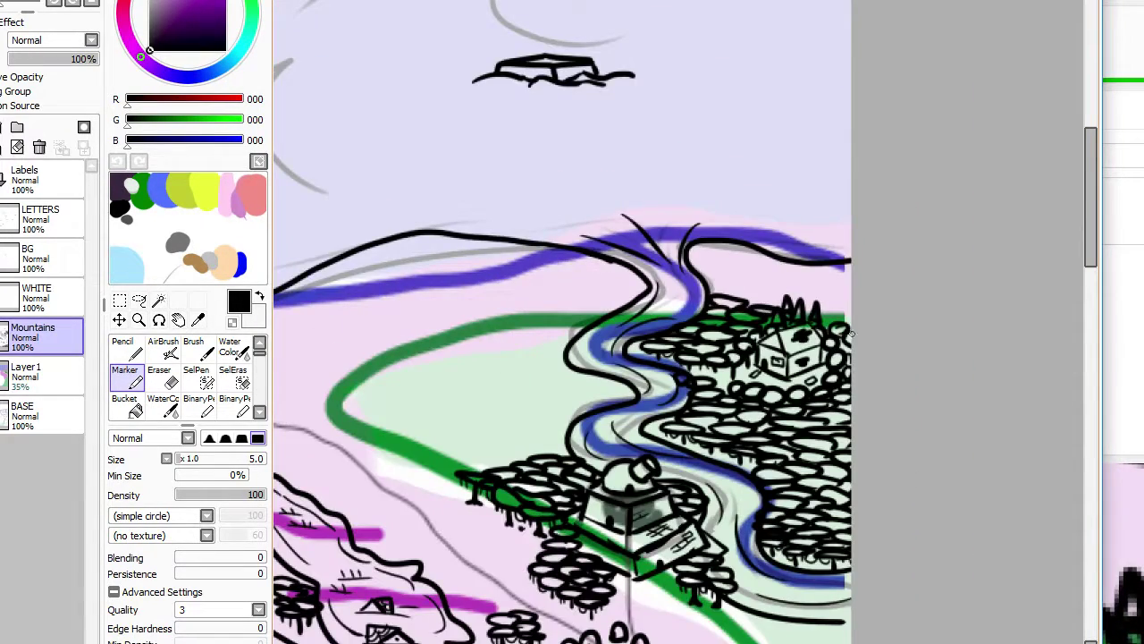
Step: Ink a column of round canopies along the map's east edge, from the house's trees up to the coastline
{"action": "scroll", "coordinate": [862, 292], "scroll_direction": "up", "scroll_amount": 3}
{"action": "mouse_move", "coordinate": [741, 345]}
{"action": "left_mouse_down"}
{"action": "mouse_move", "coordinate": [822, 277]}
{"action": "mouse_move", "coordinate": [784, 278]}
{"action": "mouse_move", "coordinate": [764, 259]}
{"action": "left_mouse_up"}
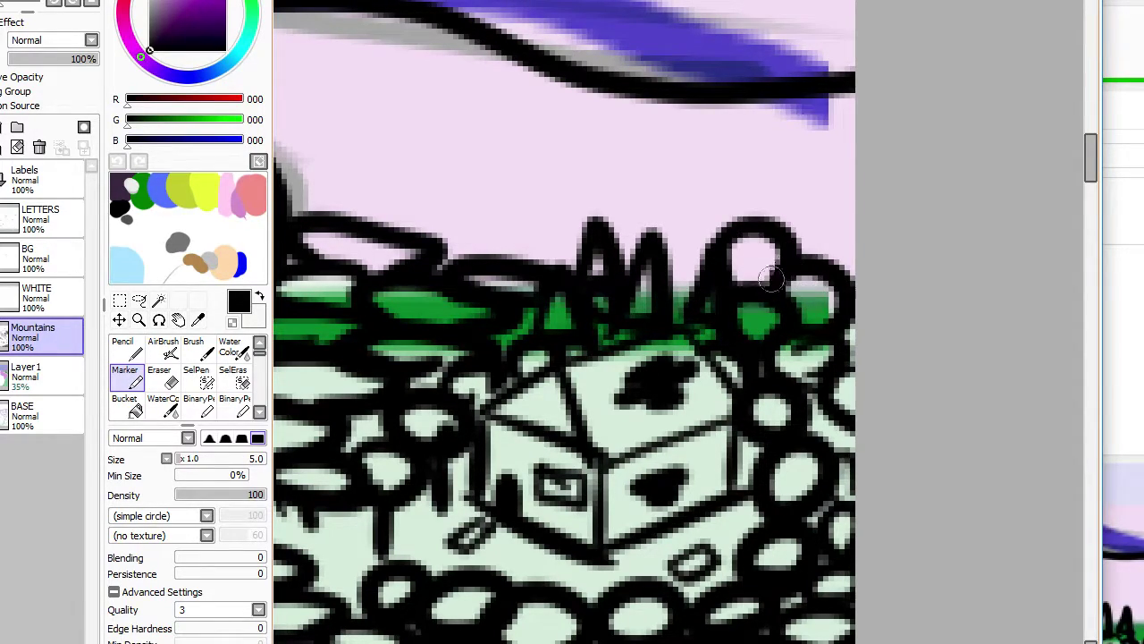
{"action": "left_click_drag", "start_coordinate": [819, 235], "coordinate": [807, 235]}
{"action": "mouse_move", "coordinate": [831, 179]}
{"action": "left_mouse_down"}
{"action": "mouse_move", "coordinate": [844, 193]}
{"action": "mouse_move", "coordinate": [805, 134]}
{"action": "mouse_move", "coordinate": [831, 54]}
{"action": "mouse_move", "coordinate": [785, 120]}
{"action": "left_mouse_up"}
{"action": "key", "text": "super"}
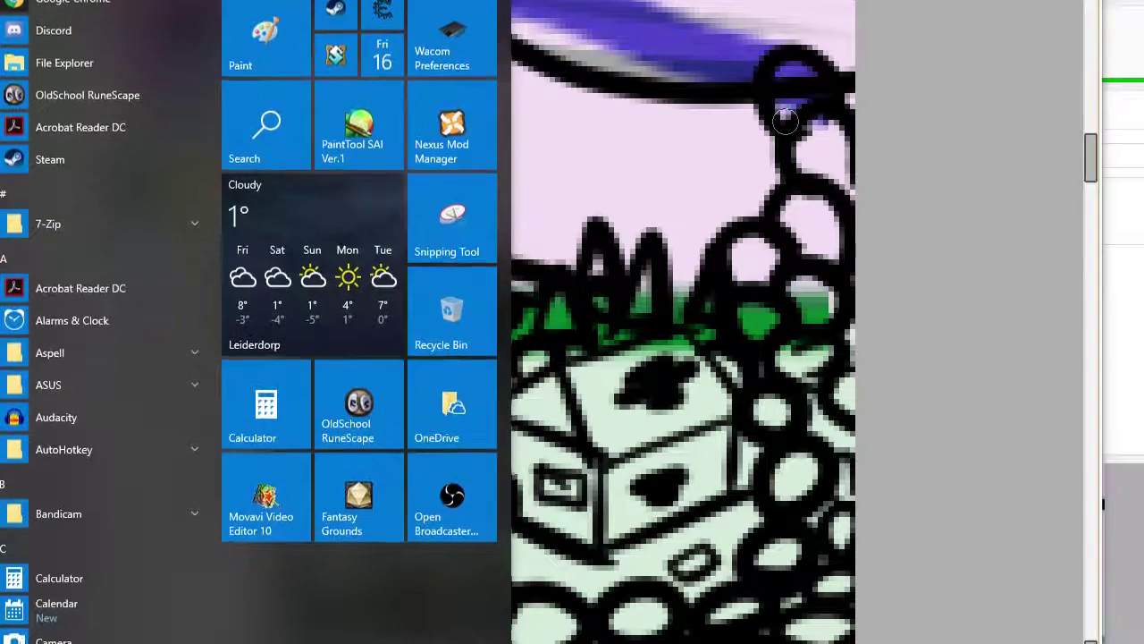
{"action": "key", "text": "alt+Tab"}
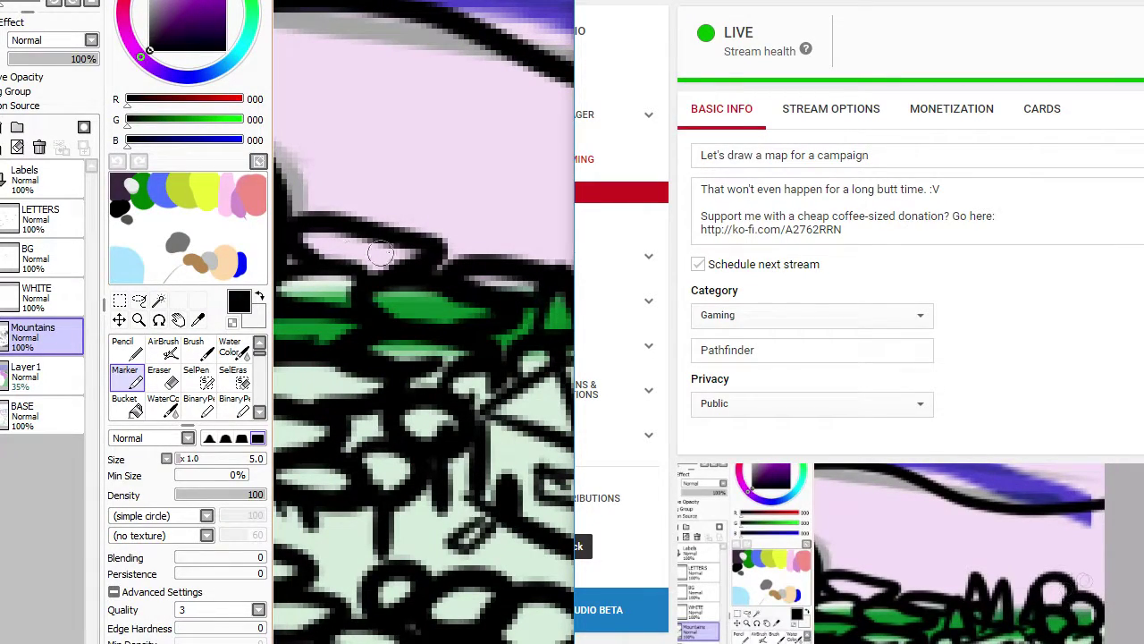
{"action": "key", "text": "alt+Tab"}
Step: Ink a flat canopy joining the conifers to the eastern round trees and continue the row west of the conifers
{"action": "left_click_drag", "start_coordinate": [619, 257], "coordinate": [721, 227]}
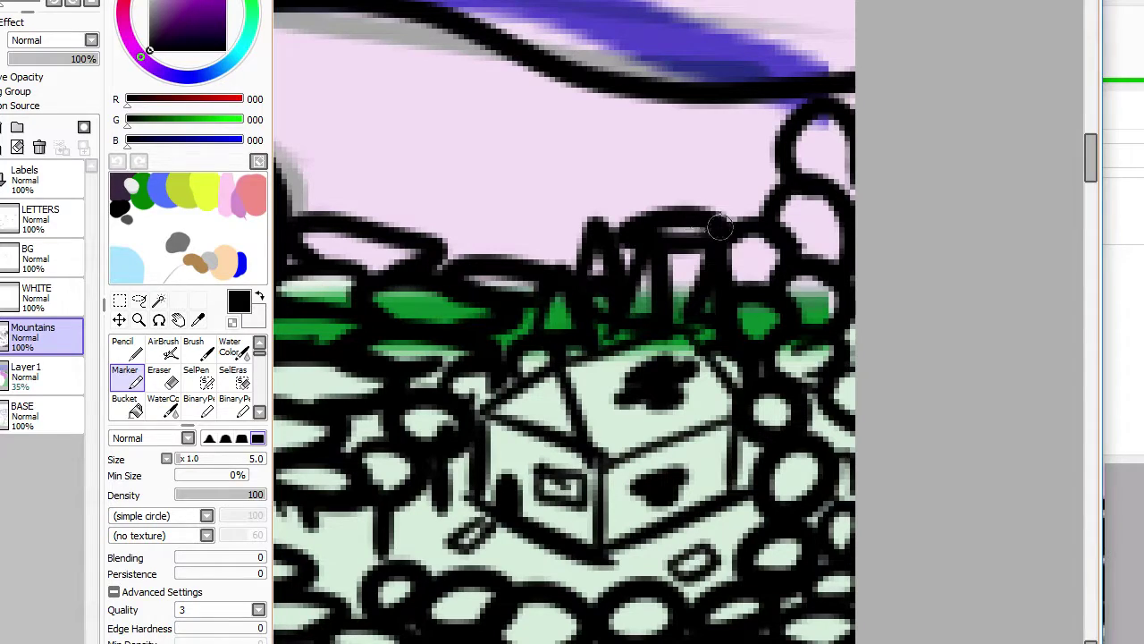
{"action": "left_click_drag", "start_coordinate": [558, 231], "coordinate": [406, 208]}
{"action": "mouse_move", "coordinate": [540, 254]}
{"action": "left_mouse_down"}
{"action": "mouse_move", "coordinate": [460, 246]}
{"action": "mouse_move", "coordinate": [587, 240]}
{"action": "mouse_move", "coordinate": [456, 238]}
{"action": "left_mouse_up"}
Step: Extend the flat canopy row west to the riverbank and start another row on top of it
{"action": "key", "text": "Left"}
{"action": "key", "text": "Left"}
{"action": "key", "text": "Left"}
{"action": "key", "text": "Left"}
{"action": "key", "text": "Left"}
{"action": "key", "text": "Left"}
{"action": "key", "text": "Left"}
{"action": "key", "text": "Left"}
{"action": "key", "text": "Left"}
{"action": "key", "text": "Left"}
{"action": "mouse_move", "coordinate": [611, 196]}
{"action": "left_mouse_down"}
{"action": "mouse_move", "coordinate": [651, 198]}
{"action": "mouse_move", "coordinate": [610, 211]}
{"action": "left_mouse_up"}
{"action": "key", "text": "e"}
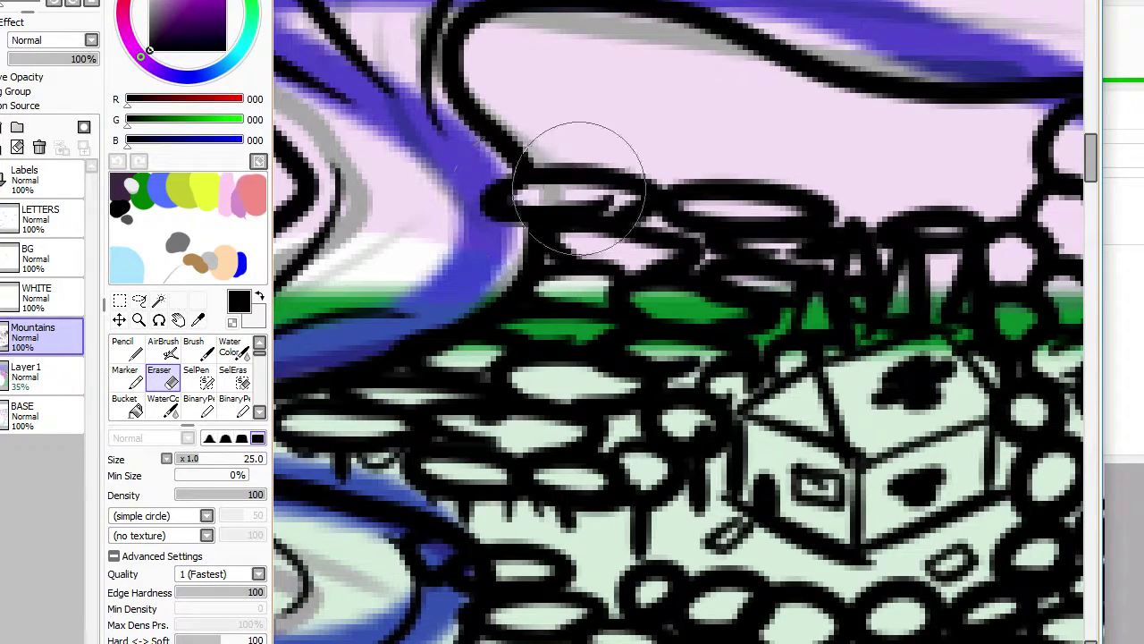
{"action": "key", "text": "n"}
{"action": "mouse_move", "coordinate": [623, 157]}
{"action": "left_mouse_down"}
{"action": "mouse_move", "coordinate": [666, 155]}
{"action": "mouse_move", "coordinate": [626, 164]}
{"action": "left_mouse_up"}
{"action": "mouse_move", "coordinate": [760, 173]}
{"action": "left_mouse_down"}
{"action": "mouse_move", "coordinate": [624, 185]}
{"action": "mouse_move", "coordinate": [761, 162]}
{"action": "mouse_move", "coordinate": [715, 177]}
{"action": "left_mouse_up"}
Step: Stack rows of oval canopies beside the river mouth up over the coastline, filling the gap between them
{"action": "key", "text": "Up"}
{"action": "key", "text": "Up"}
{"action": "key", "text": "Up"}
{"action": "key", "text": "Up"}
{"action": "key", "text": "Up"}
{"action": "key", "text": "Left"}
{"action": "key", "text": "Left"}
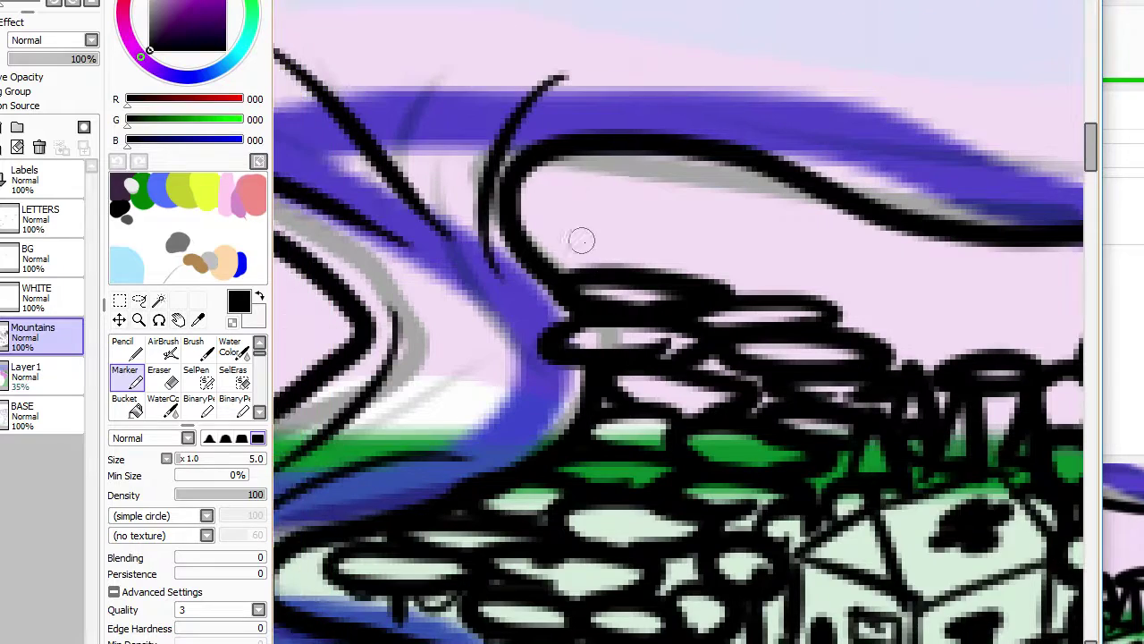
{"action": "mouse_move", "coordinate": [590, 266]}
{"action": "left_mouse_down"}
{"action": "mouse_move", "coordinate": [686, 263]}
{"action": "mouse_move", "coordinate": [603, 265]}
{"action": "left_mouse_up"}
{"action": "mouse_move", "coordinate": [603, 210]}
{"action": "left_mouse_down"}
{"action": "mouse_move", "coordinate": [568, 157]}
{"action": "mouse_move", "coordinate": [536, 205]}
{"action": "mouse_move", "coordinate": [623, 138]}
{"action": "mouse_move", "coordinate": [527, 101]}
{"action": "mouse_move", "coordinate": [628, 134]}
{"action": "mouse_move", "coordinate": [815, 146]}
{"action": "mouse_move", "coordinate": [792, 155]}
{"action": "mouse_move", "coordinate": [771, 117]}
{"action": "mouse_move", "coordinate": [778, 144]}
{"action": "left_mouse_up"}
{"action": "mouse_move", "coordinate": [686, 199]}
{"action": "left_mouse_down"}
{"action": "mouse_move", "coordinate": [792, 184]}
{"action": "mouse_move", "coordinate": [704, 188]}
{"action": "mouse_move", "coordinate": [699, 165]}
{"action": "mouse_move", "coordinate": [815, 295]}
{"action": "mouse_move", "coordinate": [713, 253]}
{"action": "left_mouse_up"}
{"action": "key", "text": "Right"}
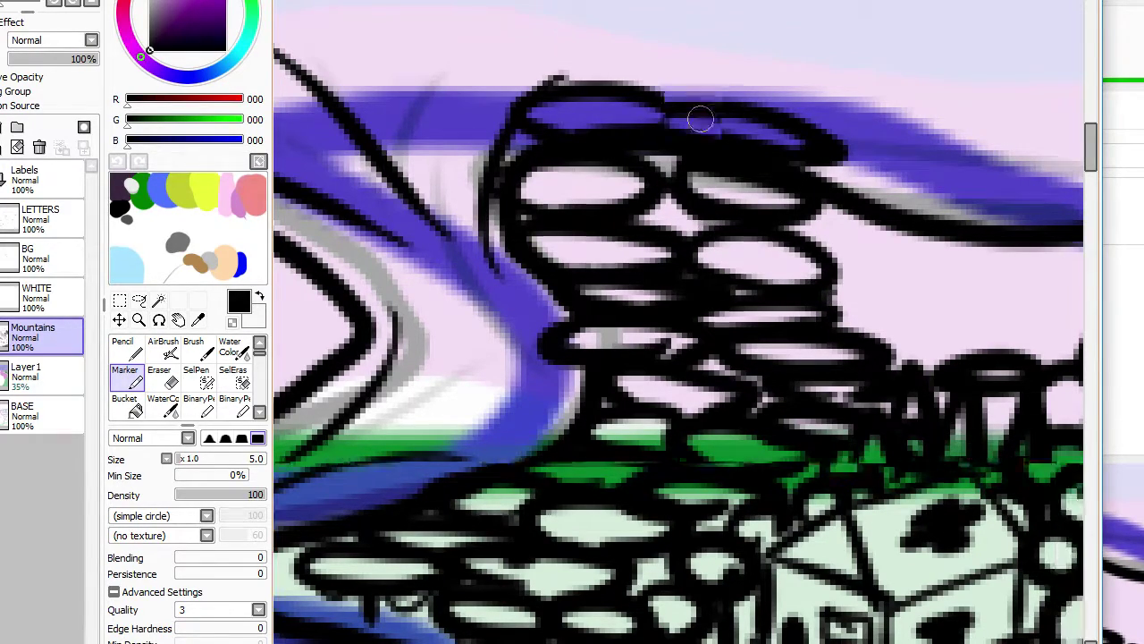
{"action": "mouse_move", "coordinate": [659, 200]}
{"action": "left_mouse_down"}
{"action": "mouse_move", "coordinate": [659, 219]}
{"action": "mouse_move", "coordinate": [681, 224]}
{"action": "mouse_move", "coordinate": [645, 217]}
{"action": "left_mouse_up"}
Step: Fill the empty area north of the house with canopies, from the river-mouth stack to the eastern tree column
{"action": "key", "text": "e"}
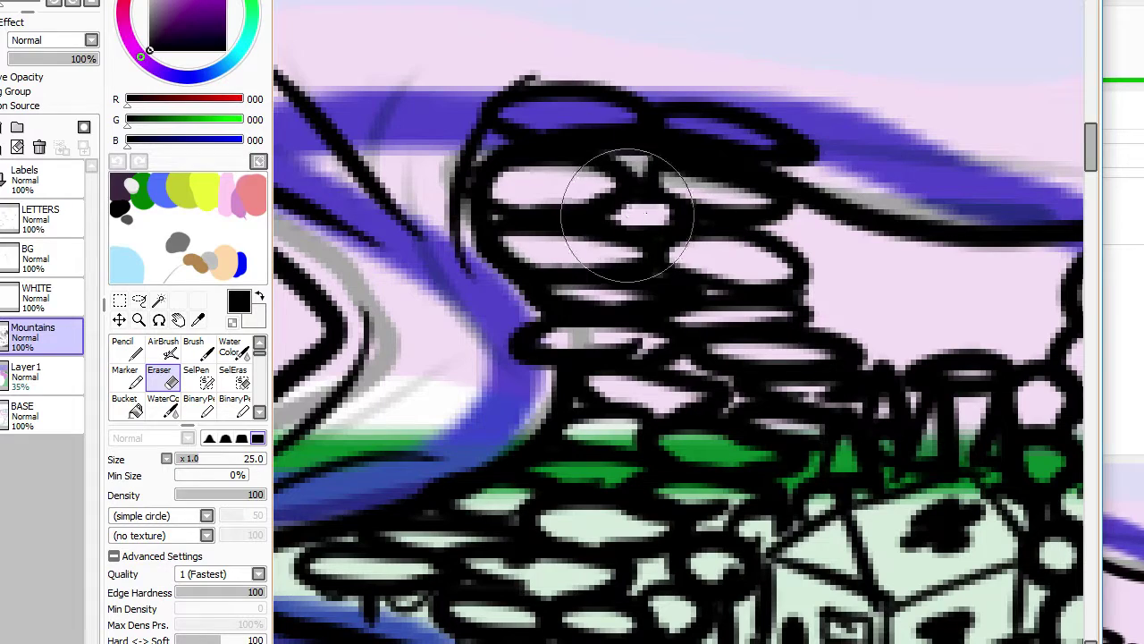
{"action": "scroll", "coordinate": [698, 268], "scroll_direction": "down", "scroll_amount": 3}
{"action": "scroll", "coordinate": [698, 269], "scroll_direction": "up", "scroll_amount": 3}
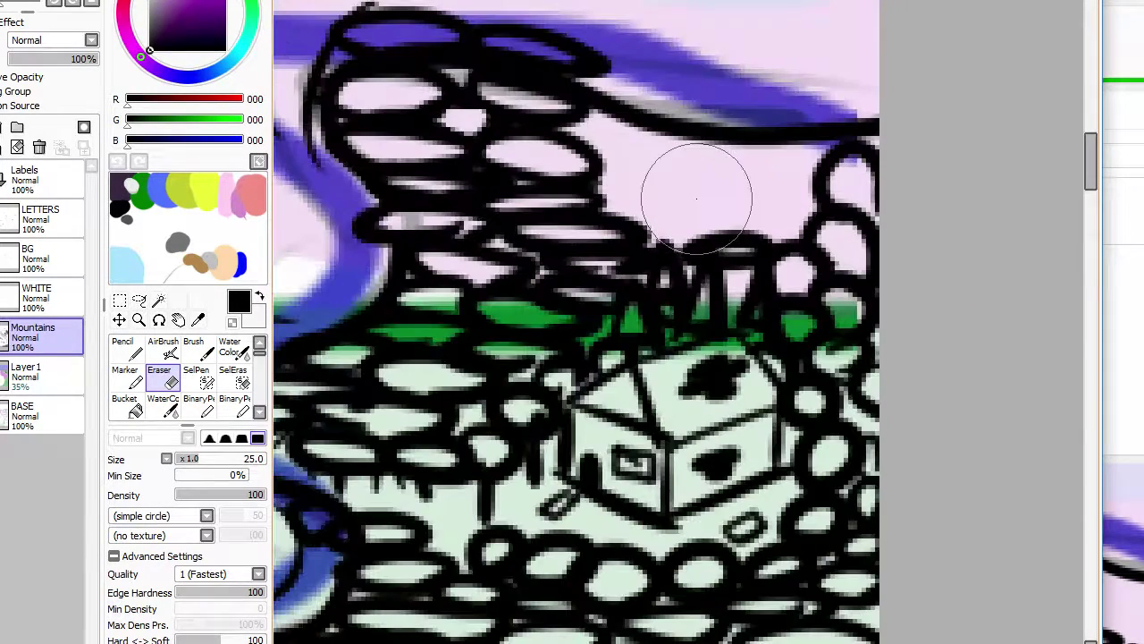
{"action": "key", "text": "m"}
{"action": "mouse_move", "coordinate": [617, 194]}
{"action": "left_mouse_down"}
{"action": "mouse_move", "coordinate": [601, 177]}
{"action": "mouse_move", "coordinate": [634, 205]}
{"action": "mouse_move", "coordinate": [686, 210]}
{"action": "mouse_move", "coordinate": [670, 176]}
{"action": "mouse_move", "coordinate": [660, 188]}
{"action": "mouse_move", "coordinate": [627, 161]}
{"action": "mouse_move", "coordinate": [626, 120]}
{"action": "mouse_move", "coordinate": [616, 163]}
{"action": "left_mouse_up"}
{"action": "mouse_move", "coordinate": [720, 210]}
{"action": "left_mouse_down"}
{"action": "mouse_move", "coordinate": [808, 223]}
{"action": "mouse_move", "coordinate": [727, 176]}
{"action": "mouse_move", "coordinate": [782, 192]}
{"action": "mouse_move", "coordinate": [761, 163]}
{"action": "left_mouse_up"}
{"action": "mouse_move", "coordinate": [676, 145]}
{"action": "left_mouse_down"}
{"action": "mouse_move", "coordinate": [764, 152]}
{"action": "mouse_move", "coordinate": [802, 141]}
{"action": "mouse_move", "coordinate": [611, 92]}
{"action": "mouse_move", "coordinate": [665, 91]}
{"action": "mouse_move", "coordinate": [672, 113]}
{"action": "mouse_move", "coordinate": [764, 125]}
{"action": "mouse_move", "coordinate": [795, 108]}
{"action": "mouse_move", "coordinate": [825, 147]}
{"action": "left_mouse_up"}
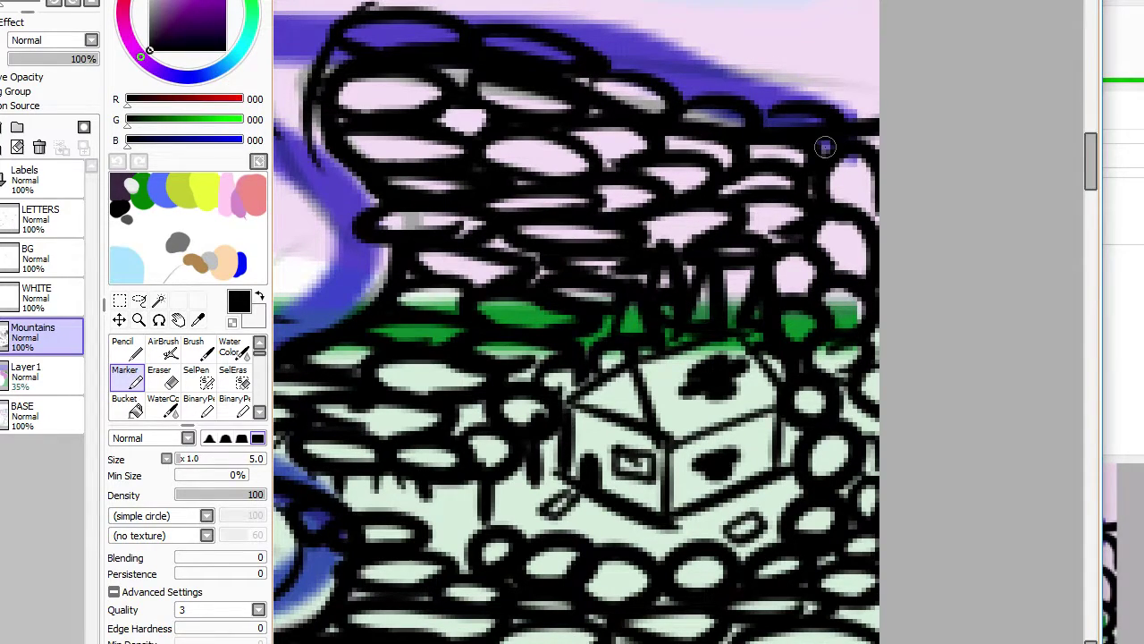
Step: Outline four small islands over the pale green spots in the sea around the northwest corner: two ovals, one round and one pointed
{"action": "scroll", "coordinate": [825, 146], "scroll_direction": "down", "scroll_amount": 5}
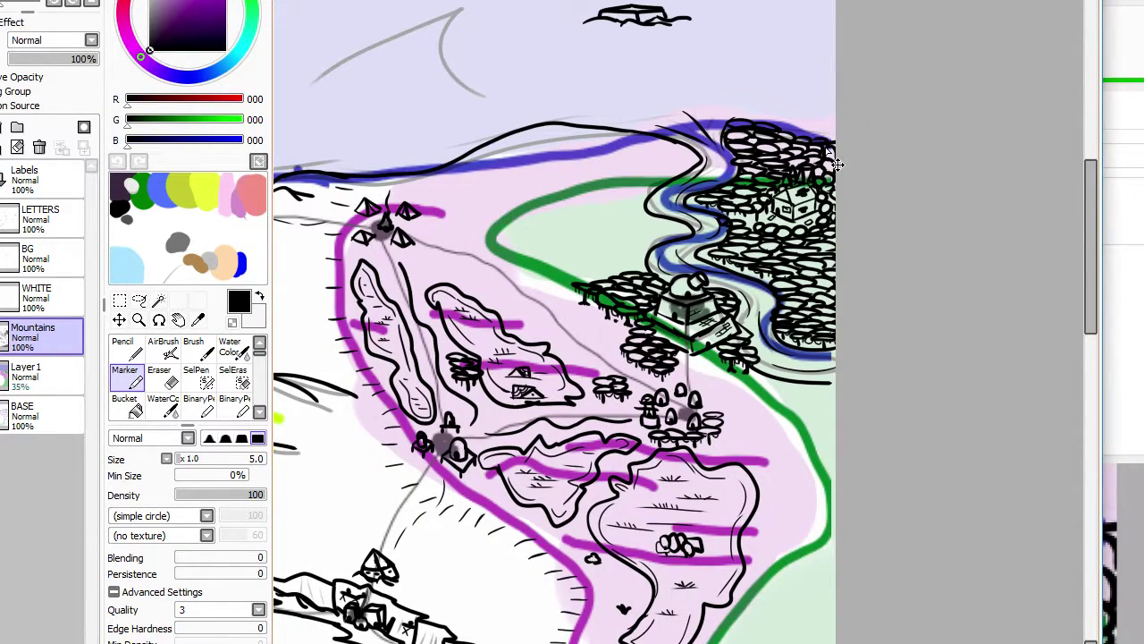
{"action": "scroll", "coordinate": [825, 146], "scroll_direction": "down", "scroll_amount": 5}
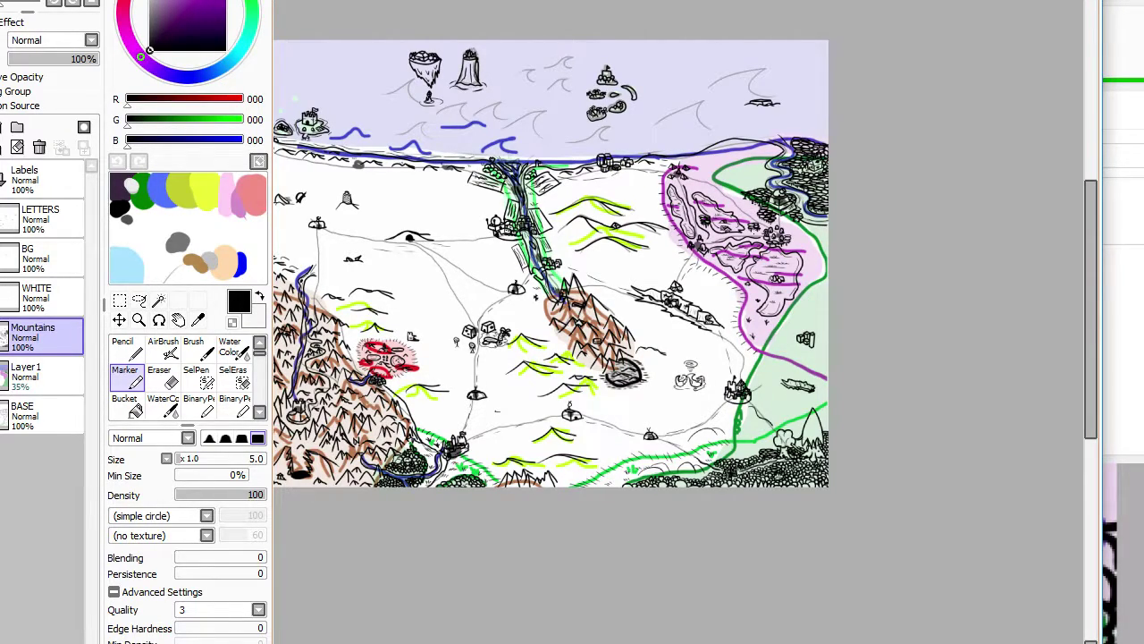
{"action": "scroll", "coordinate": [467, 205], "scroll_direction": "down", "scroll_amount": 1}
{"action": "scroll", "coordinate": [467, 206], "scroll_direction": "up", "scroll_amount": 8}
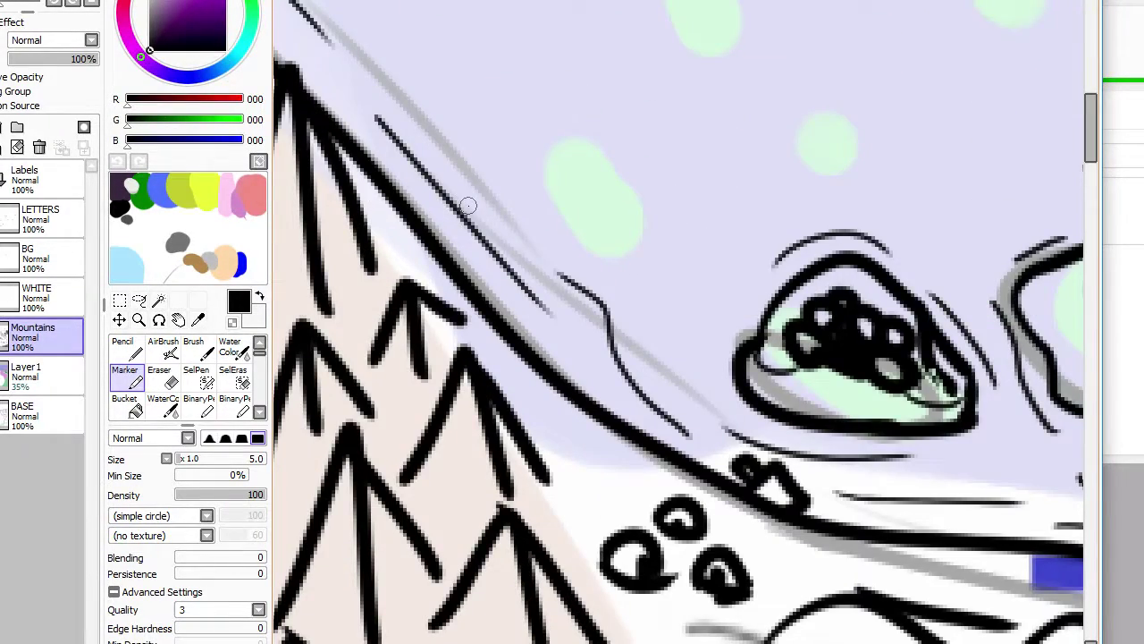
{"action": "mouse_move", "coordinate": [653, 202]}
{"action": "left_mouse_down"}
{"action": "mouse_move", "coordinate": [547, 199]}
{"action": "mouse_move", "coordinate": [678, 227]}
{"action": "left_mouse_up"}
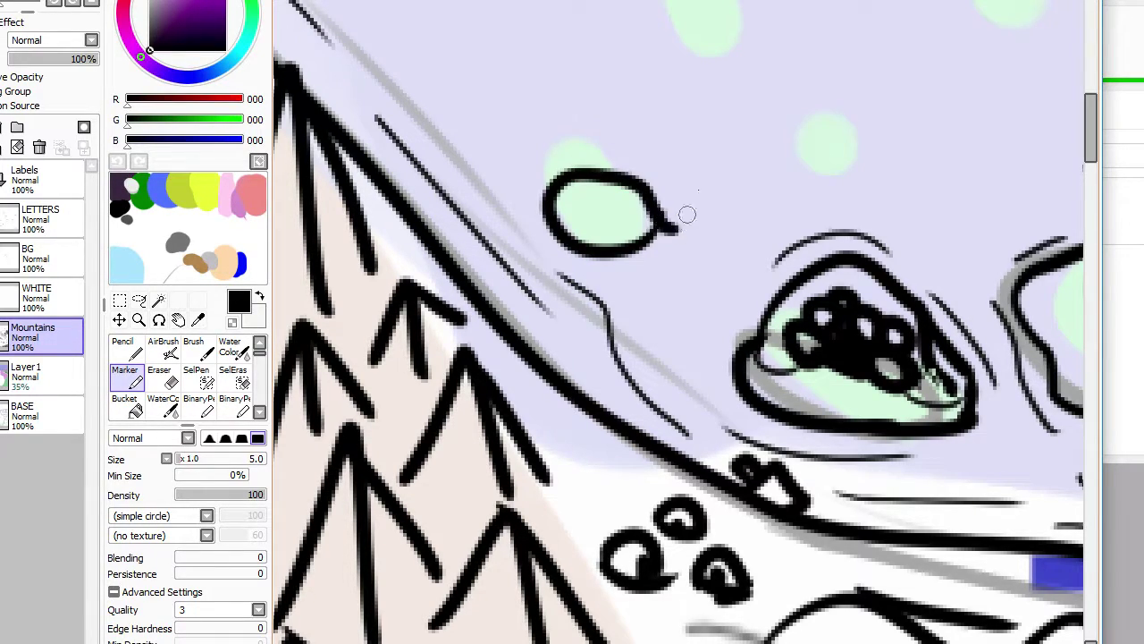
{"action": "left_click_drag", "start_coordinate": [832, 100], "coordinate": [845, 143]}
{"action": "scroll", "coordinate": [792, 140], "scroll_direction": "up", "scroll_amount": 3}
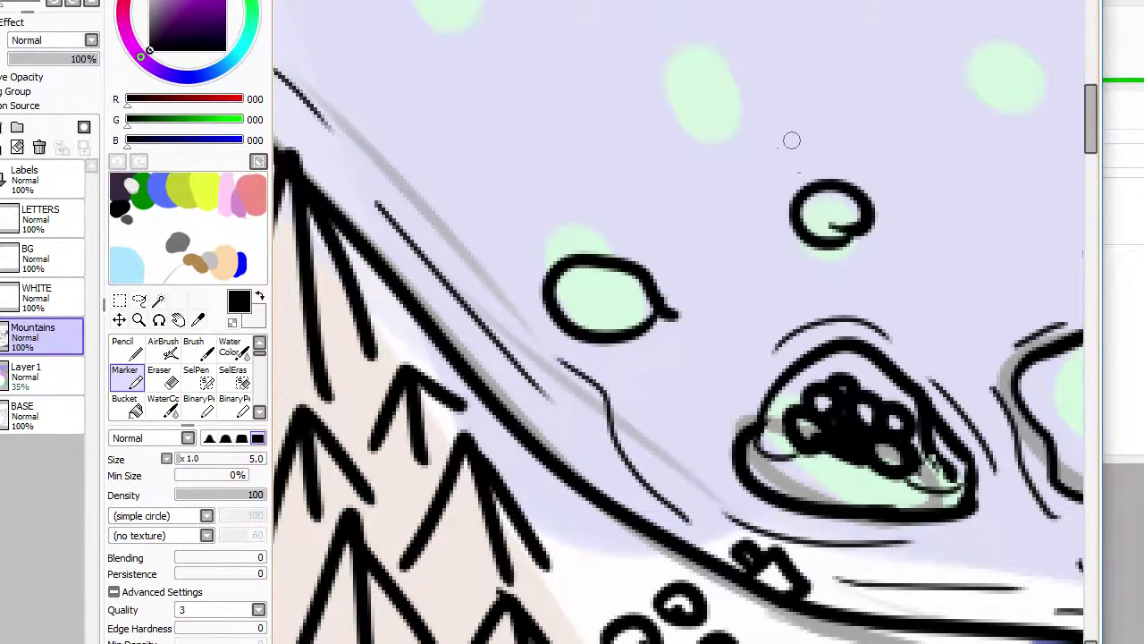
{"action": "mouse_move", "coordinate": [732, 186]}
{"action": "left_mouse_down"}
{"action": "mouse_move", "coordinate": [613, 145]}
{"action": "mouse_move", "coordinate": [676, 112]}
{"action": "mouse_move", "coordinate": [783, 185]}
{"action": "left_mouse_up"}
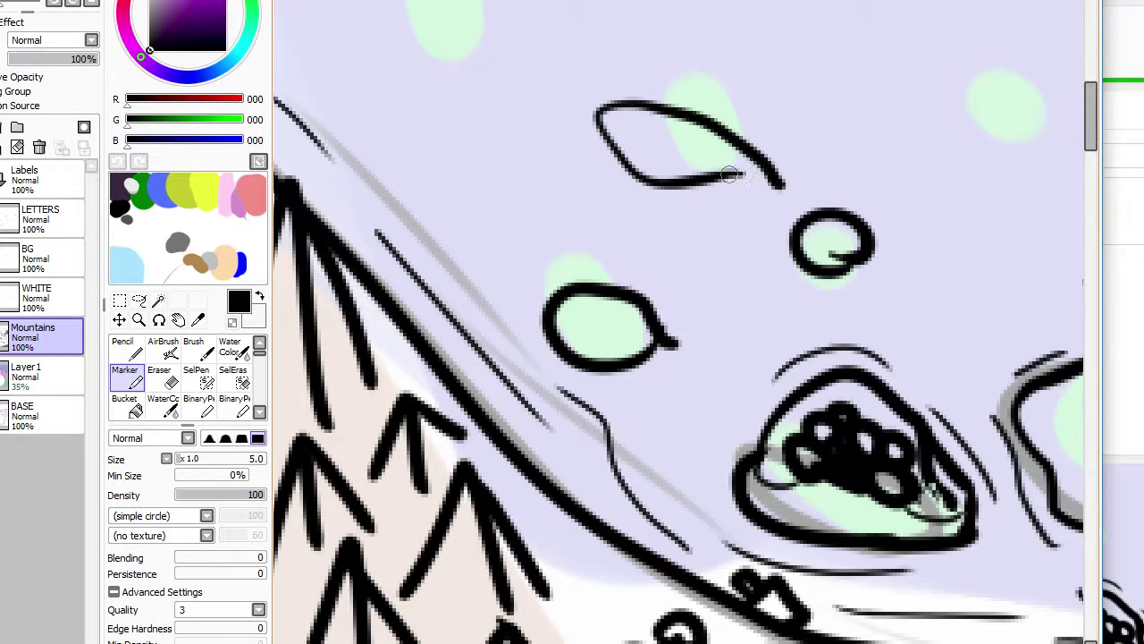
{"action": "key", "text": "Right"}
{"action": "mouse_move", "coordinate": [1016, 154]}
{"action": "left_mouse_down"}
{"action": "mouse_move", "coordinate": [884, 94]}
{"action": "mouse_move", "coordinate": [1024, 148]}
{"action": "left_mouse_up"}
Step: Outline a narrow island at the westernmost green spot and add thin wave lines around it
{"action": "key", "text": "Left"}
{"action": "key", "text": "Left"}
{"action": "key", "text": "Up"}
{"action": "scroll", "coordinate": [957, 94], "scroll_direction": "up", "scroll_amount": 2}
{"action": "scroll", "coordinate": [957, 94], "scroll_direction": "left", "scroll_amount": 3}
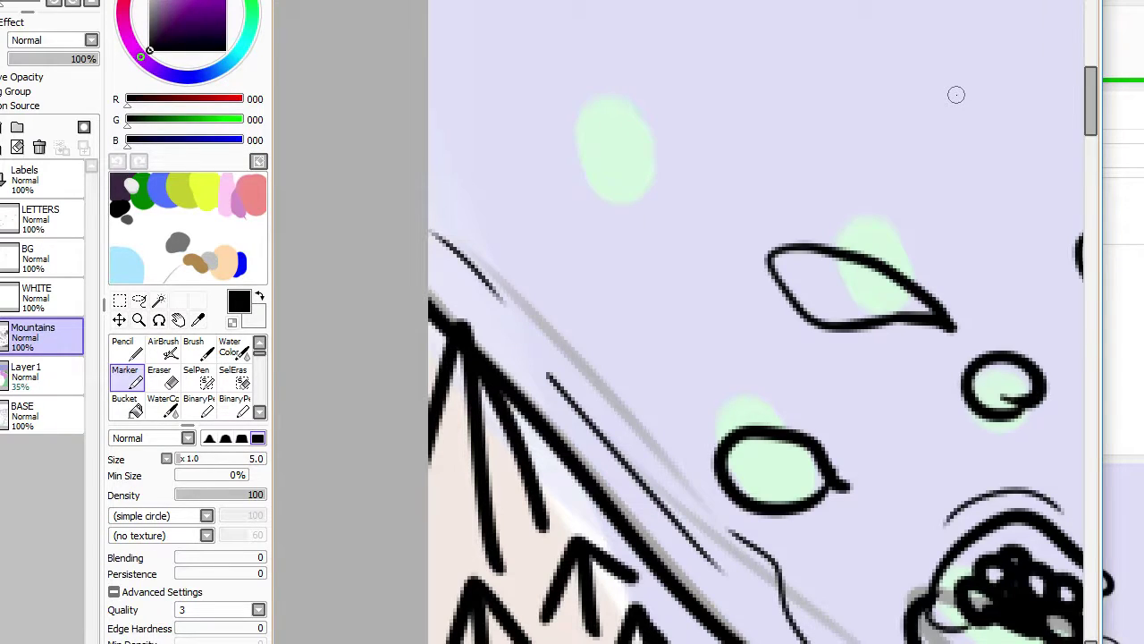
{"action": "mouse_move", "coordinate": [660, 196]}
{"action": "left_mouse_down"}
{"action": "mouse_move", "coordinate": [549, 163]}
{"action": "mouse_move", "coordinate": [651, 211]}
{"action": "left_mouse_up"}
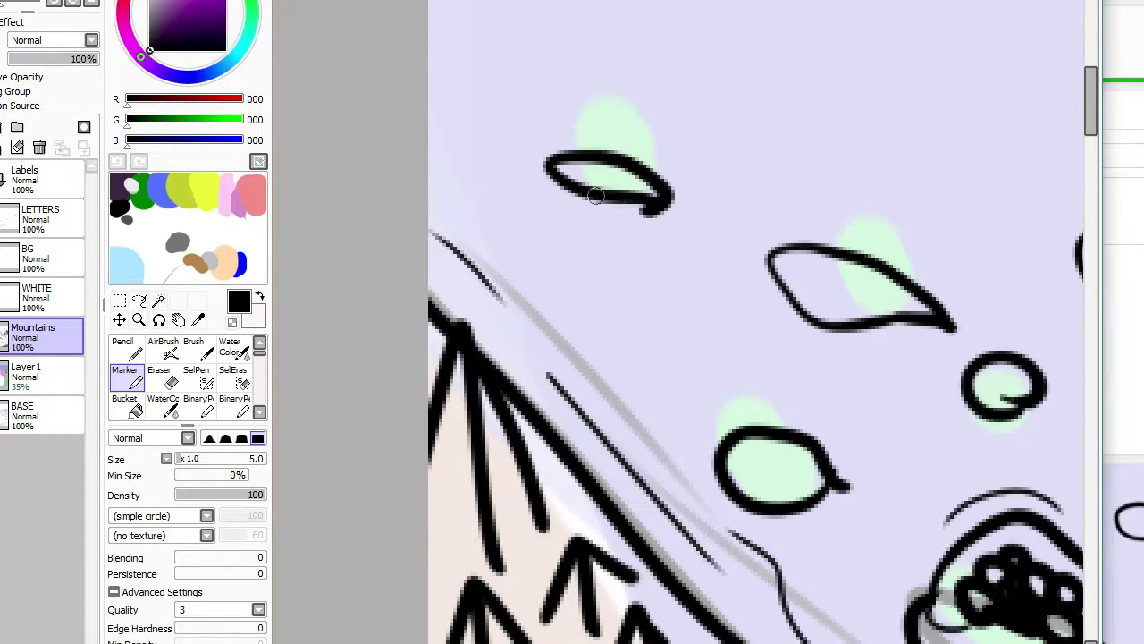
{"action": "left_click_drag", "start_coordinate": [554, 193], "coordinate": [638, 214]}
{"action": "mouse_move", "coordinate": [608, 130]}
{"action": "left_mouse_down"}
{"action": "mouse_move", "coordinate": [679, 159]}
{"action": "mouse_move", "coordinate": [694, 206]}
{"action": "left_mouse_up"}
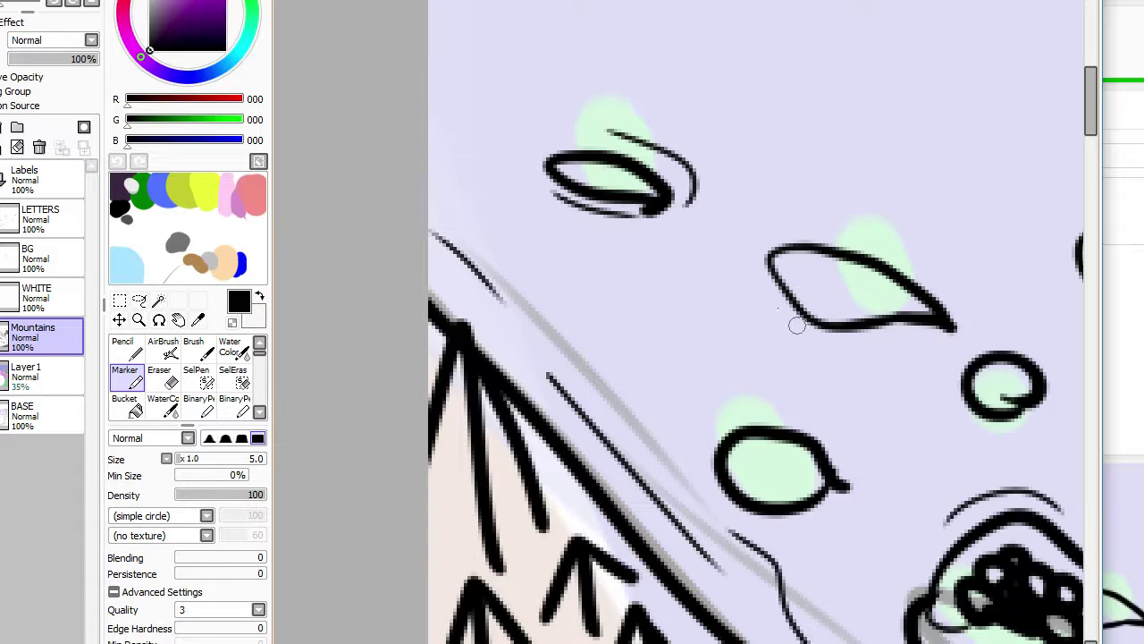
Step: Add thin wave lines around the pointed island, the oval island near the shore and the small round island
{"action": "left_click_drag", "start_coordinate": [796, 323], "coordinate": [783, 231]}
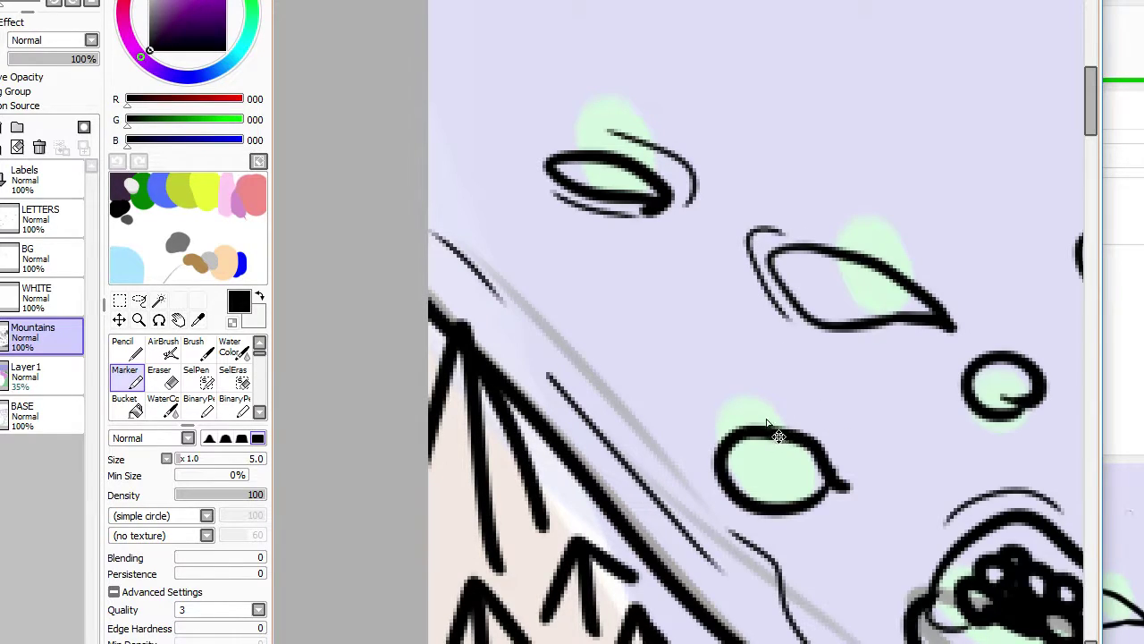
{"action": "left_click_drag", "start_coordinate": [796, 416], "coordinate": [858, 463]}
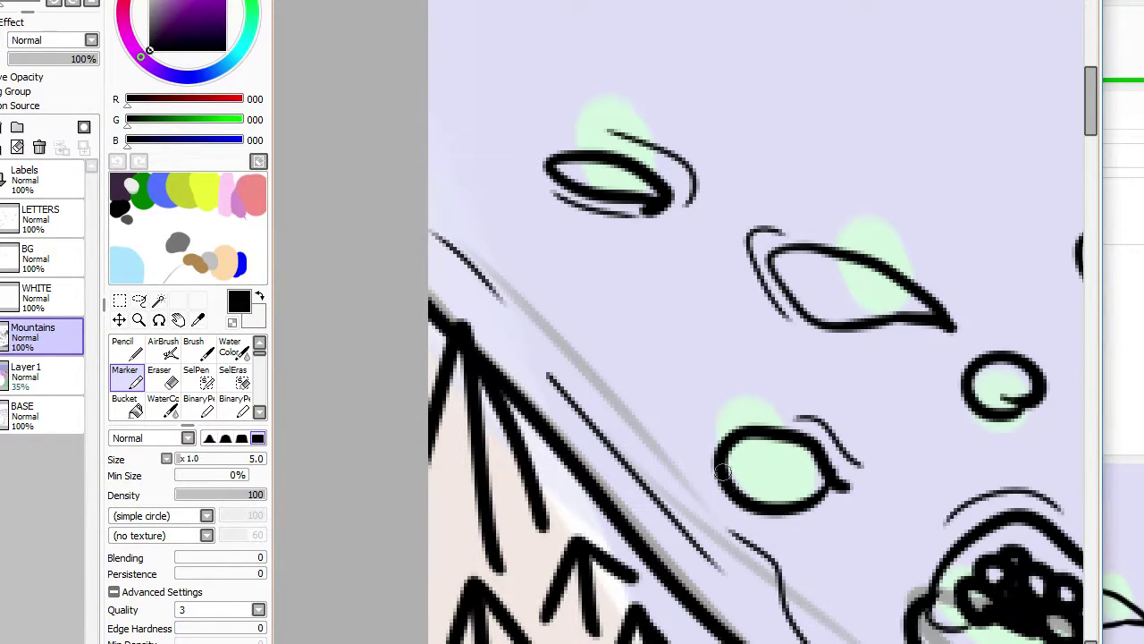
{"action": "left_click_drag", "start_coordinate": [701, 463], "coordinate": [726, 517]}
{"action": "left_click_drag", "start_coordinate": [944, 379], "coordinate": [977, 423]}
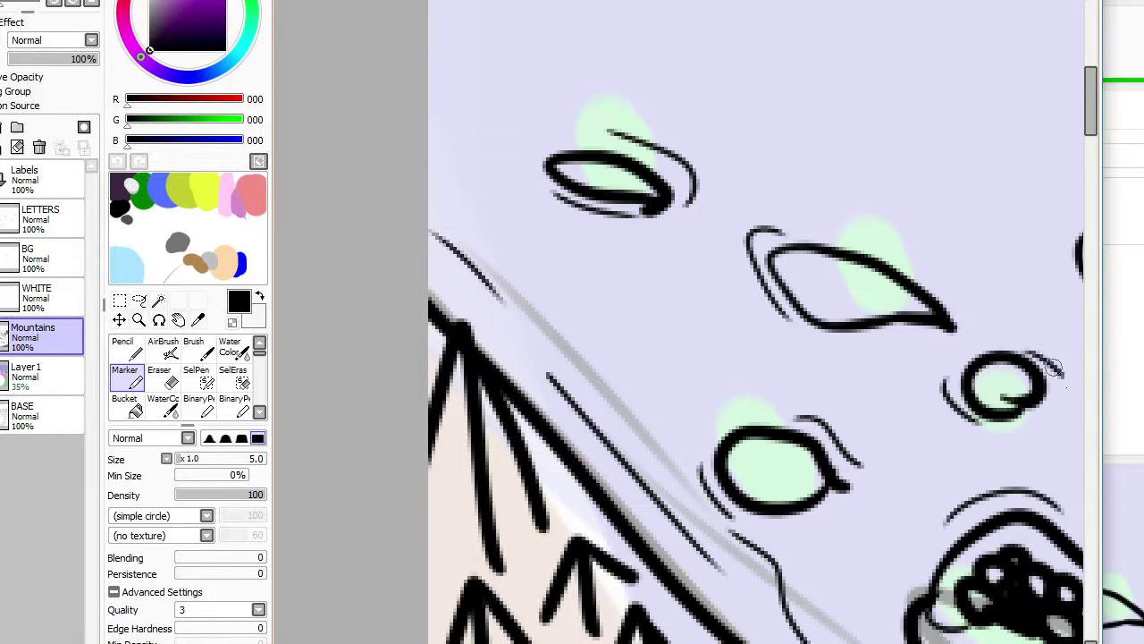
{"action": "left_click_drag", "start_coordinate": [1049, 416], "coordinate": [1024, 428]}
Step: Add thin wave lines below and above the easternmost oval island of the new group
{"action": "key", "text": "Right"}
{"action": "key", "text": "Right"}
{"action": "key", "text": "Right"}
{"action": "key", "text": "Right"}
{"action": "key", "text": "Right"}
{"action": "key", "text": "Right"}
{"action": "key", "text": "Right"}
{"action": "key", "text": "Right"}
{"action": "key", "text": "Right"}
{"action": "key", "text": "Right"}
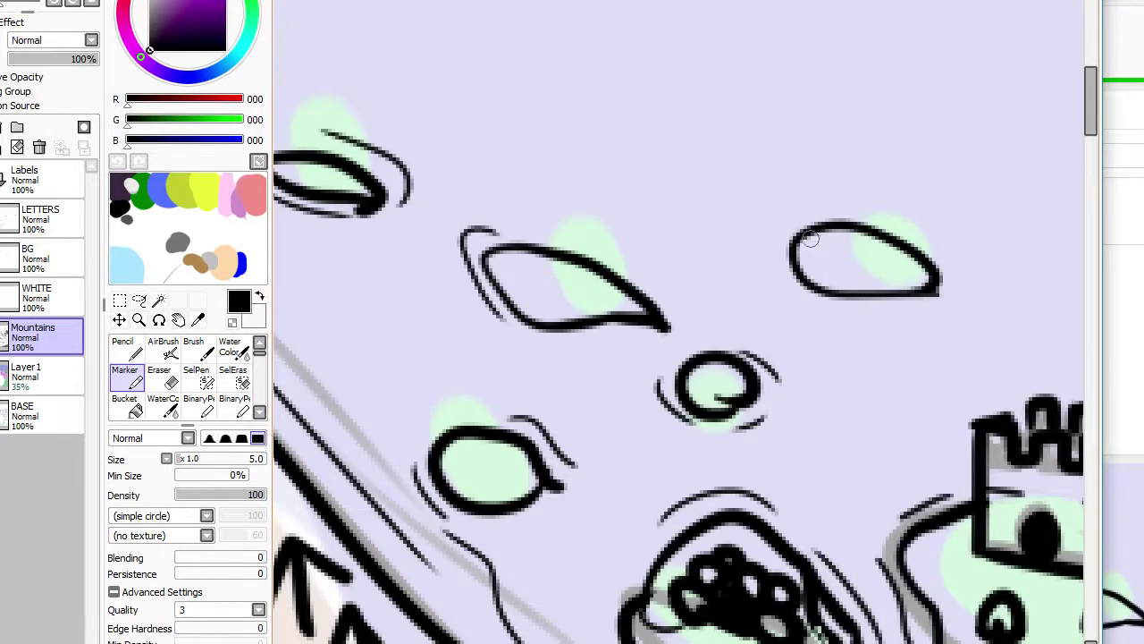
{"action": "mouse_move", "coordinate": [789, 291]}
{"action": "left_mouse_down"}
{"action": "mouse_move", "coordinate": [858, 319]}
{"action": "mouse_move", "coordinate": [918, 317]}
{"action": "left_mouse_up"}
{"action": "left_click_drag", "start_coordinate": [838, 209], "coordinate": [947, 252]}
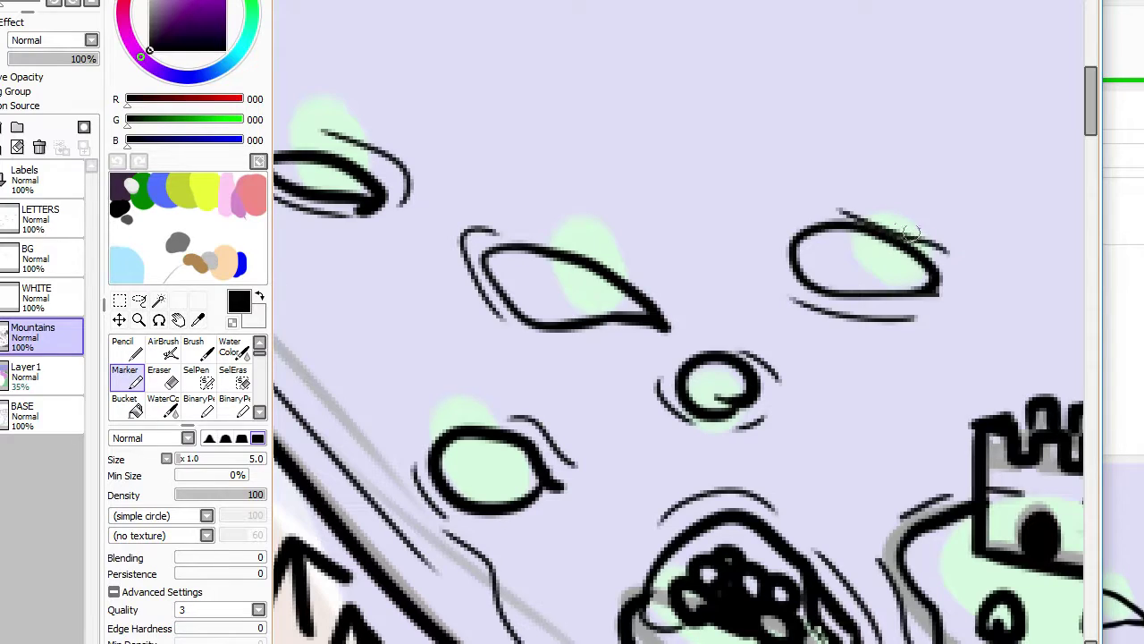
{"action": "key", "text": "ctrl+z"}
{"action": "mouse_move", "coordinate": [872, 214]}
{"action": "left_mouse_down"}
{"action": "mouse_move", "coordinate": [913, 229]}
{"action": "mouse_move", "coordinate": [949, 256]}
{"action": "left_mouse_up"}
Step: Mark the pointed island with a small X
{"action": "scroll", "coordinate": [972, 250], "scroll_direction": "down", "scroll_amount": 8}
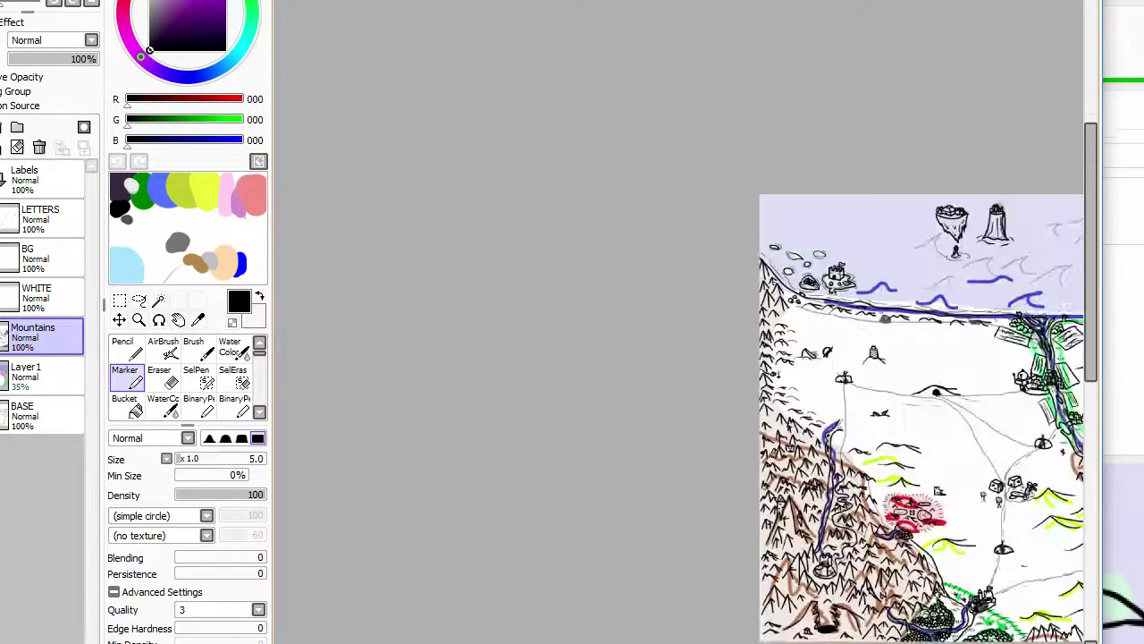
{"action": "scroll", "coordinate": [575, 326], "scroll_direction": "down", "scroll_amount": 2}
{"action": "scroll", "coordinate": [575, 326], "scroll_direction": "up", "scroll_amount": 8}
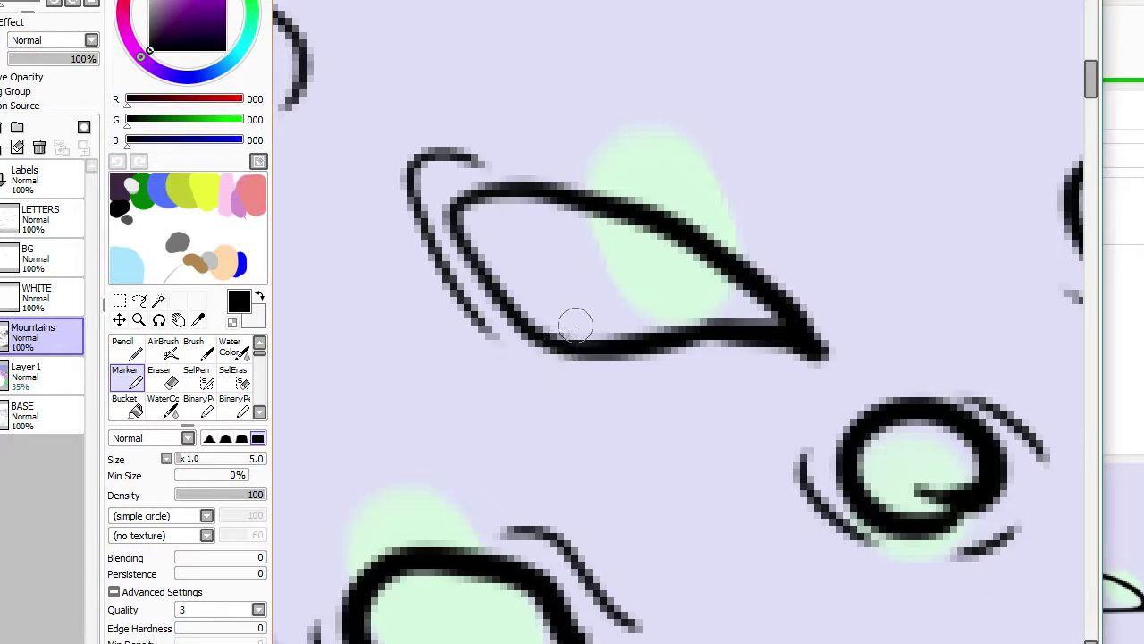
{"action": "left_click_drag", "start_coordinate": [548, 266], "coordinate": [597, 301]}
{"action": "key", "text": "ctrl+z"}
{"action": "left_click_drag", "start_coordinate": [539, 244], "coordinate": [624, 292]}
{"action": "key", "text": "ctrl+z"}
{"action": "mouse_move", "coordinate": [526, 284]}
{"action": "left_mouse_down"}
{"action": "mouse_move", "coordinate": [612, 236]}
{"action": "mouse_move", "coordinate": [572, 274]}
{"action": "mouse_move", "coordinate": [565, 264]}
{"action": "left_mouse_up"}
{"action": "scroll", "coordinate": [605, 316], "scroll_direction": "down", "scroll_amount": 4}
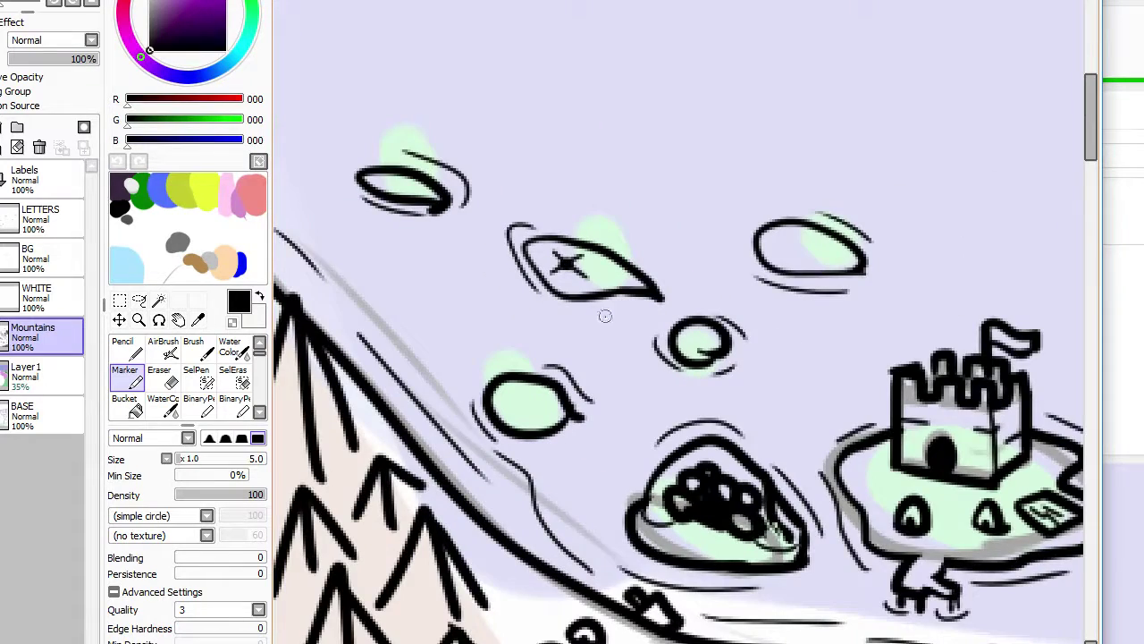
Step: Look over the new northwestern islands and the eastern half of the map, up to the northeastern river forest
{"action": "scroll", "coordinate": [769, 358], "scroll_direction": "down", "scroll_amount": 2}
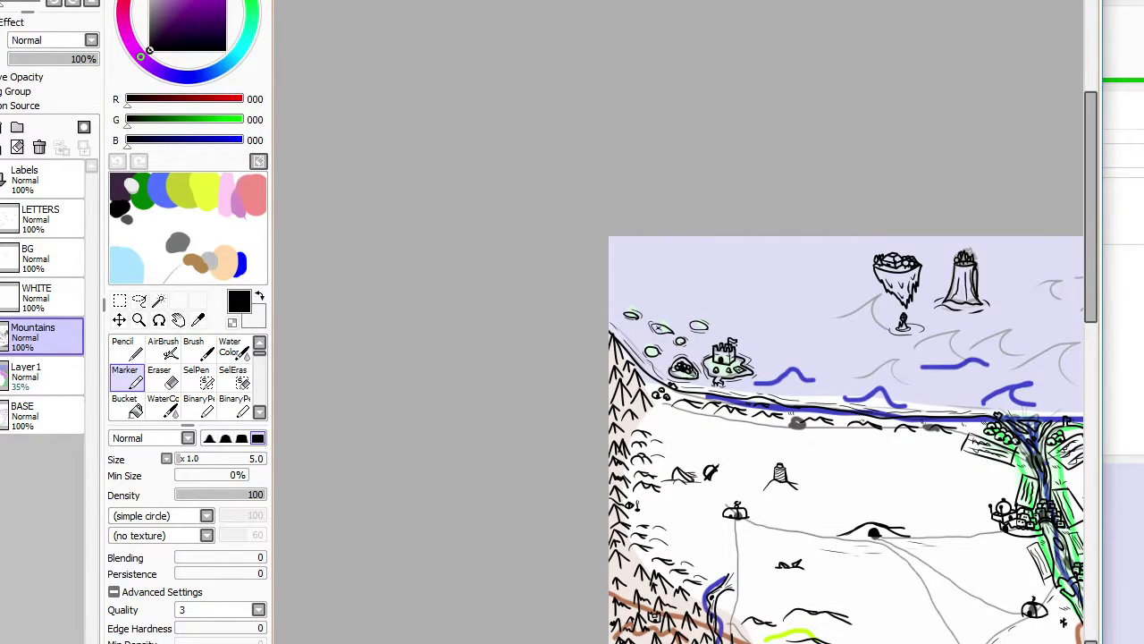
{"action": "scroll", "coordinate": [733, 340], "scroll_direction": "down", "scroll_amount": 6}
{"action": "scroll", "coordinate": [787, 327], "scroll_direction": "up", "scroll_amount": 7}
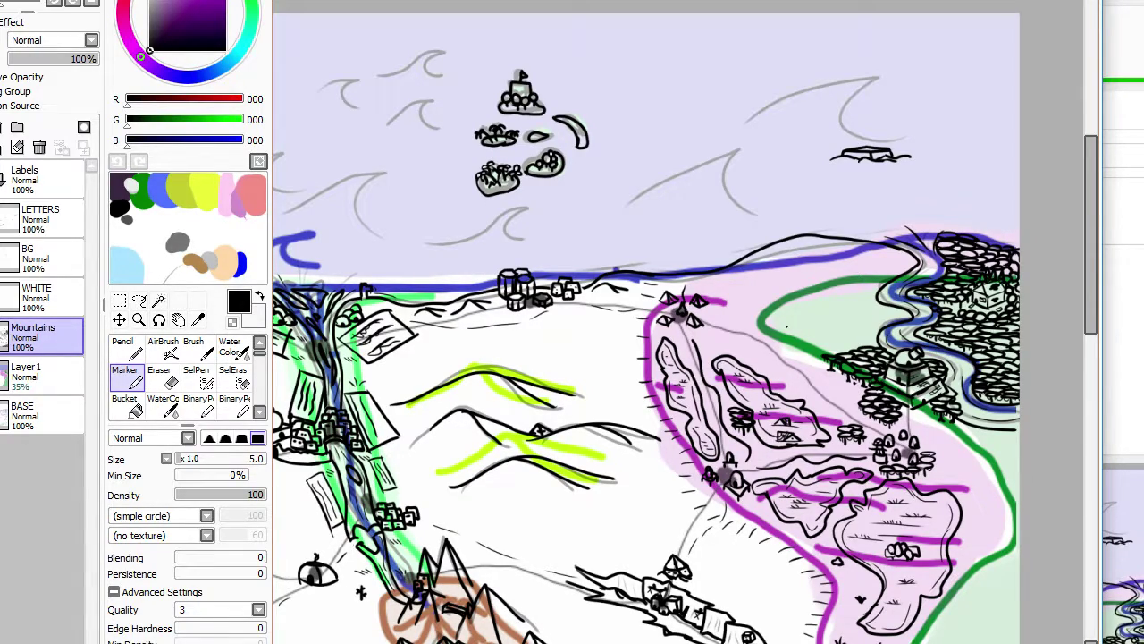
{"action": "scroll", "coordinate": [604, 277], "scroll_direction": "down", "scroll_amount": 3}
{"action": "scroll", "coordinate": [760, 260], "scroll_direction": "up", "scroll_amount": 4}
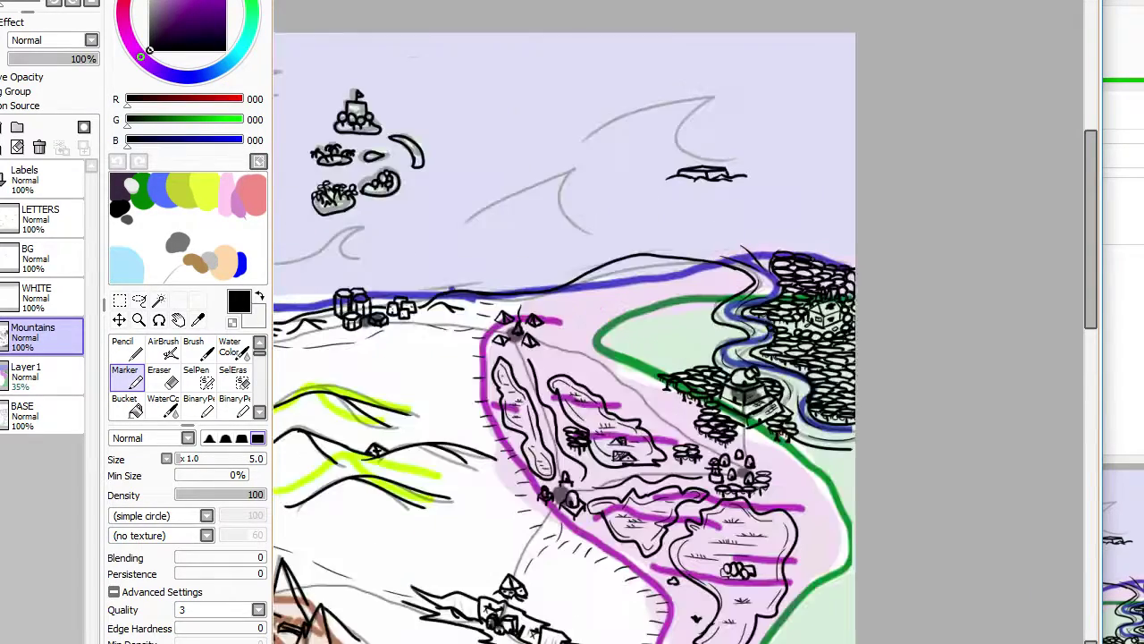
{"action": "scroll", "coordinate": [812, 258], "scroll_direction": "down", "scroll_amount": 5}
{"action": "scroll", "coordinate": [752, 362], "scroll_direction": "up", "scroll_amount": 5}
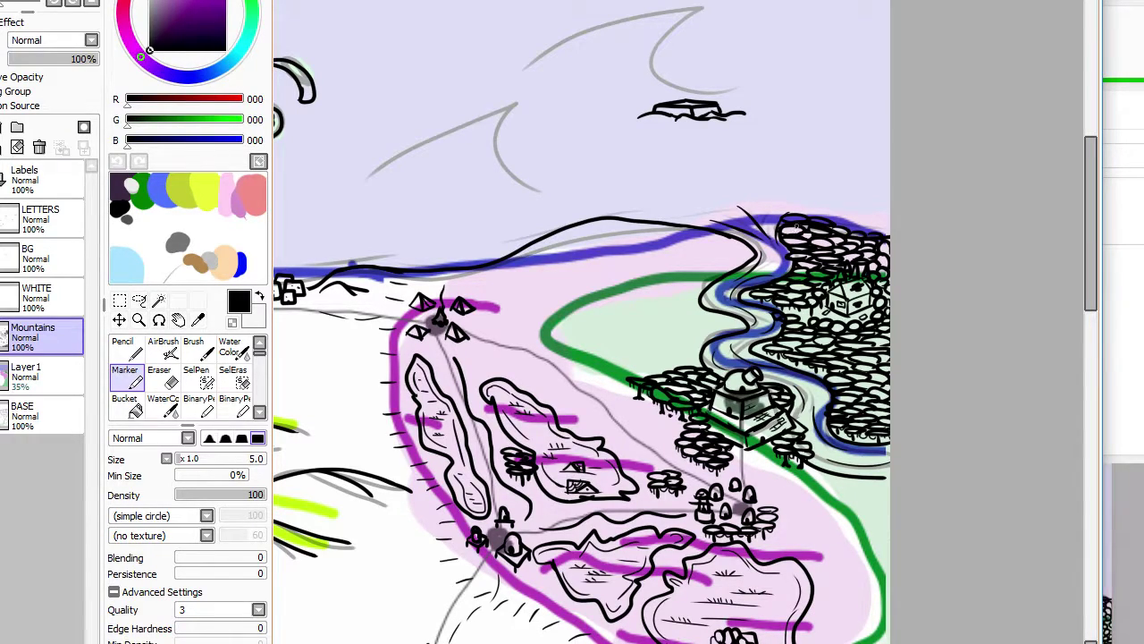
{"action": "scroll", "coordinate": [778, 295], "scroll_direction": "up", "scroll_amount": 3}
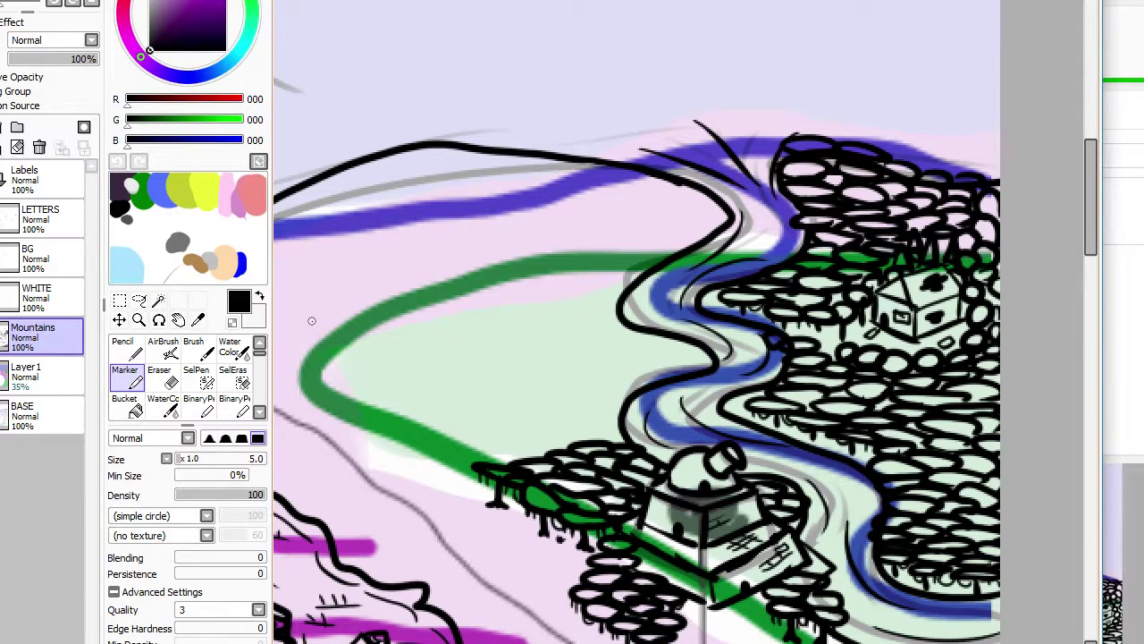
{"action": "left_click", "coordinate": [207, 516]}
{"action": "left_click", "coordinate": [207, 523]}
{"action": "mouse_move", "coordinate": [418, 406]}
{"action": "left_mouse_down"}
{"action": "mouse_move", "coordinate": [450, 345]}
{"action": "mouse_move", "coordinate": [437, 318]}
{"action": "mouse_move", "coordinate": [418, 339]}
{"action": "mouse_move", "coordinate": [441, 358]}
{"action": "mouse_move", "coordinate": [473, 359]}
{"action": "mouse_move", "coordinate": [489, 329]}
{"action": "mouse_move", "coordinate": [469, 327]}
{"action": "mouse_move", "coordinate": [453, 361]}
{"action": "mouse_move", "coordinate": [493, 381]}
{"action": "mouse_move", "coordinate": [545, 354]}
{"action": "mouse_move", "coordinate": [519, 354]}
{"action": "mouse_move", "coordinate": [502, 378]}
{"action": "mouse_move", "coordinate": [526, 393]}
{"action": "mouse_move", "coordinate": [574, 385]}
{"action": "mouse_move", "coordinate": [583, 342]}
{"action": "mouse_move", "coordinate": [553, 325]}
{"action": "mouse_move", "coordinate": [569, 345]}
{"action": "mouse_move", "coordinate": [589, 304]}
{"action": "mouse_move", "coordinate": [559, 277]}
{"action": "mouse_move", "coordinate": [564, 292]}
{"action": "mouse_move", "coordinate": [585, 255]}
{"action": "mouse_move", "coordinate": [511, 222]}
{"action": "mouse_move", "coordinate": [517, 241]}
{"action": "mouse_move", "coordinate": [520, 221]}
{"action": "mouse_move", "coordinate": [461, 234]}
{"action": "mouse_move", "coordinate": [486, 260]}
{"action": "mouse_move", "coordinate": [475, 241]}
{"action": "mouse_move", "coordinate": [456, 262]}
{"action": "mouse_move", "coordinate": [473, 265]}
{"action": "mouse_move", "coordinate": [348, 268]}
{"action": "mouse_move", "coordinate": [322, 311]}
{"action": "mouse_move", "coordinate": [393, 440]}
{"action": "left_mouse_up"}
{"action": "key", "text": "ctrl+z"}
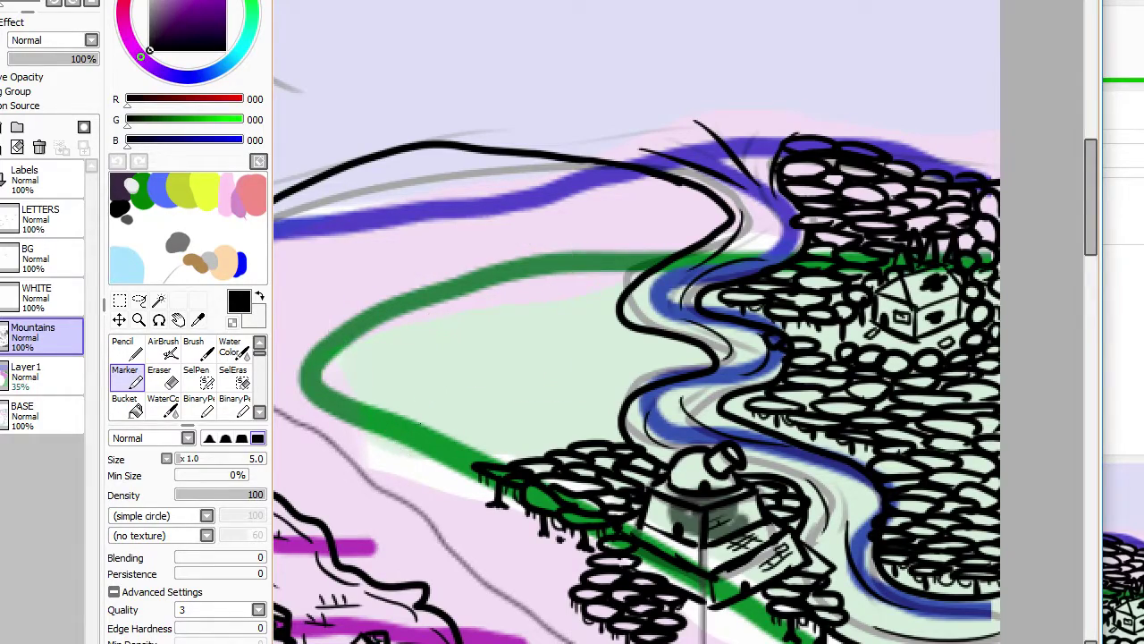
Step: Select Layer1 and hide both it and the BASE layer beneath the ink drawing
{"action": "scroll", "coordinate": [483, 402], "scroll_direction": "down", "scroll_amount": 8}
{"action": "scroll", "coordinate": [391, 349], "scroll_direction": "up", "scroll_amount": 9}
{"action": "scroll", "coordinate": [526, 339], "scroll_direction": "down", "scroll_amount": 5}
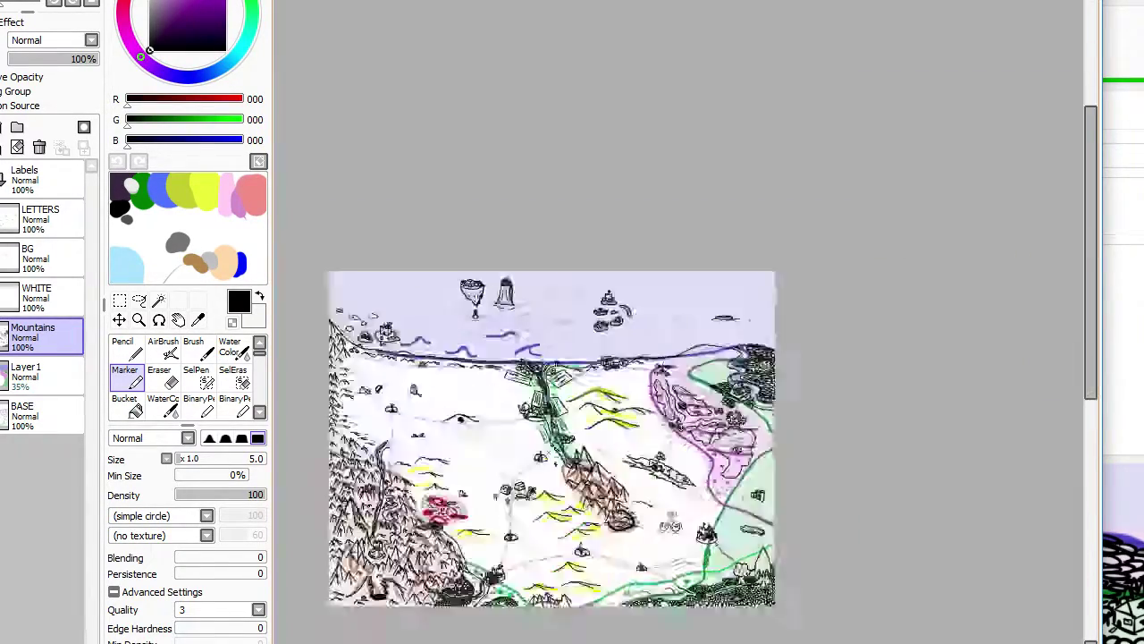
{"action": "scroll", "coordinate": [709, 337], "scroll_direction": "up", "scroll_amount": 8}
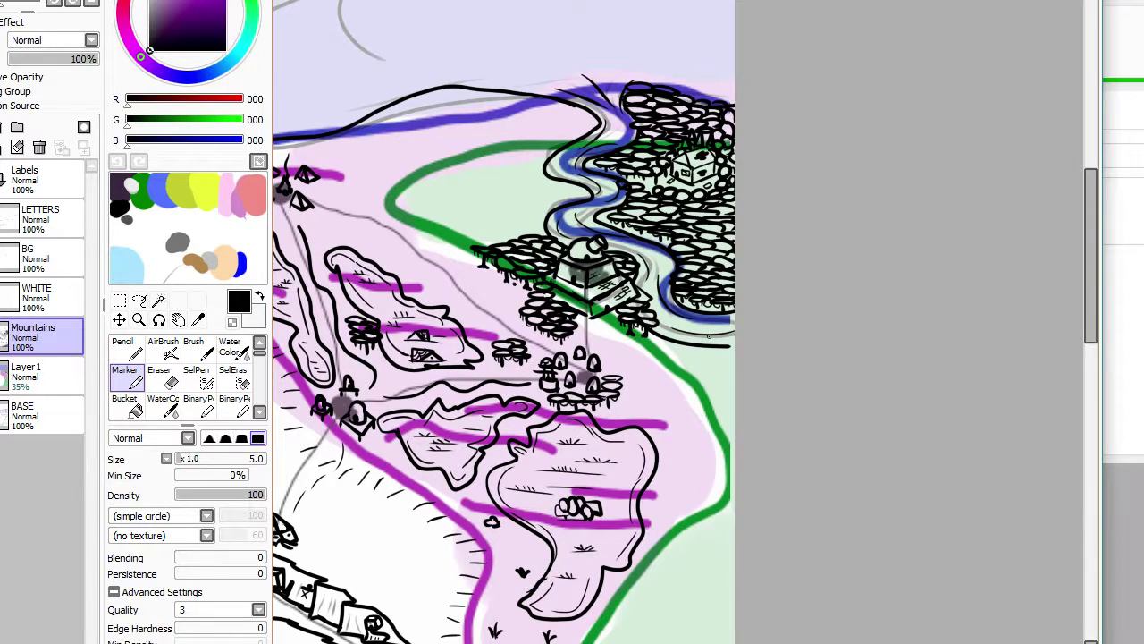
{"action": "key", "text": "Left"}
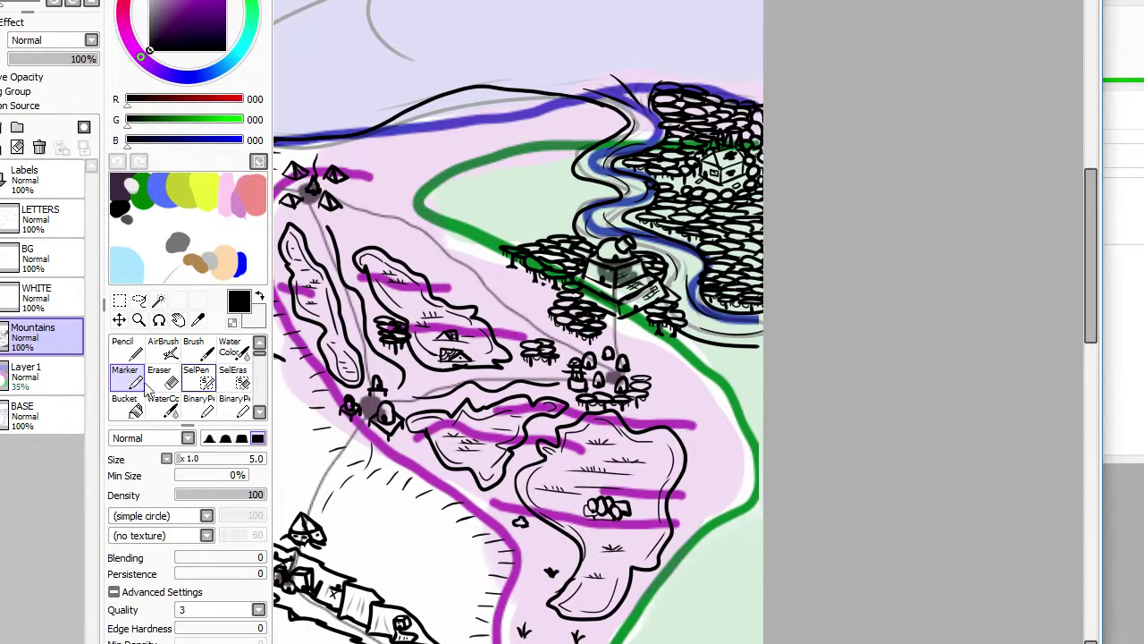
{"action": "left_click", "coordinate": [41, 376]}
{"action": "left_click", "coordinate": [1, 414]}
{"action": "left_click", "coordinate": [1, 376]}
Step: Check the inked landmarks across the map and make the Labels folder visible over them
{"action": "scroll", "coordinate": [679, 322], "scroll_direction": "down", "scroll_amount": 4}
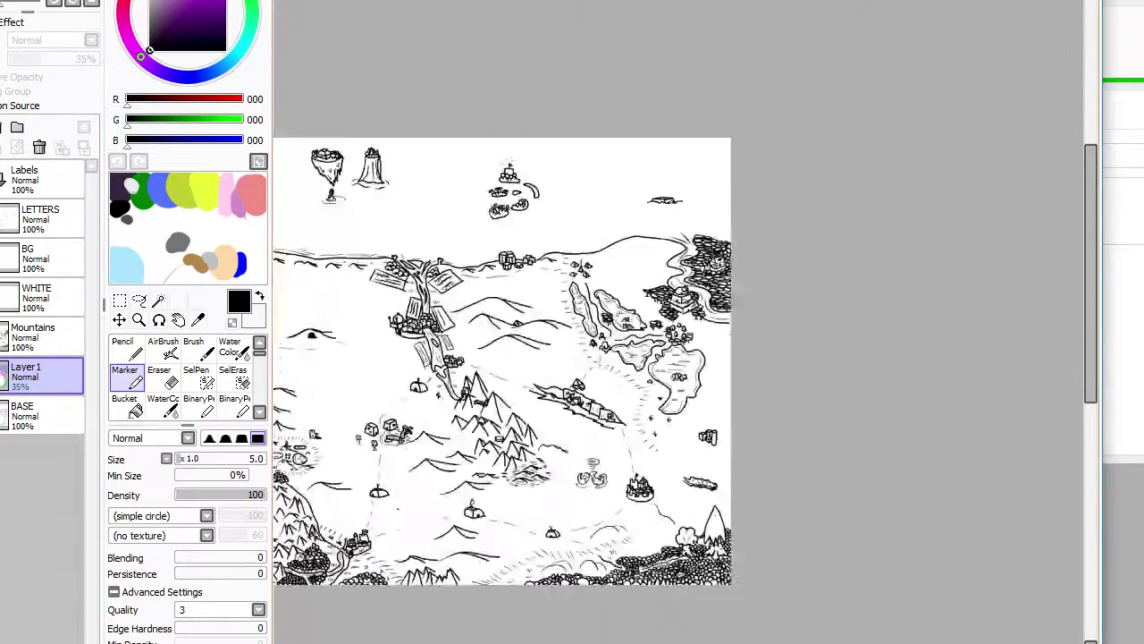
{"action": "scroll", "coordinate": [679, 321], "scroll_direction": "up", "scroll_amount": 2}
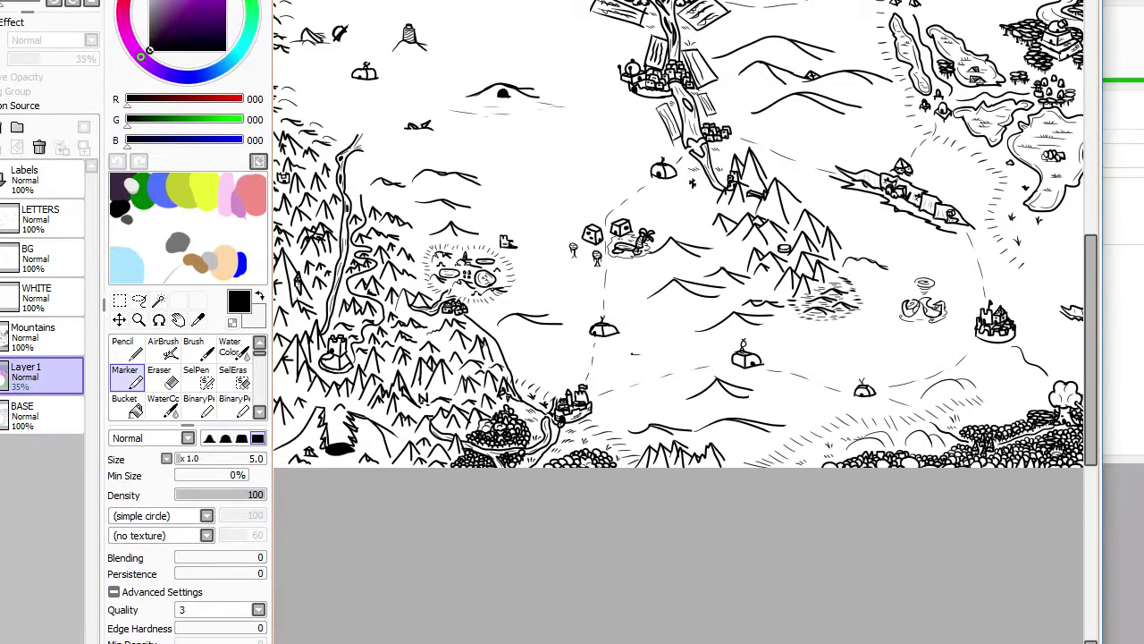
{"action": "scroll", "coordinate": [678, 322], "scroll_direction": "down", "scroll_amount": 1}
{"action": "scroll", "coordinate": [679, 321], "scroll_direction": "up", "scroll_amount": 1}
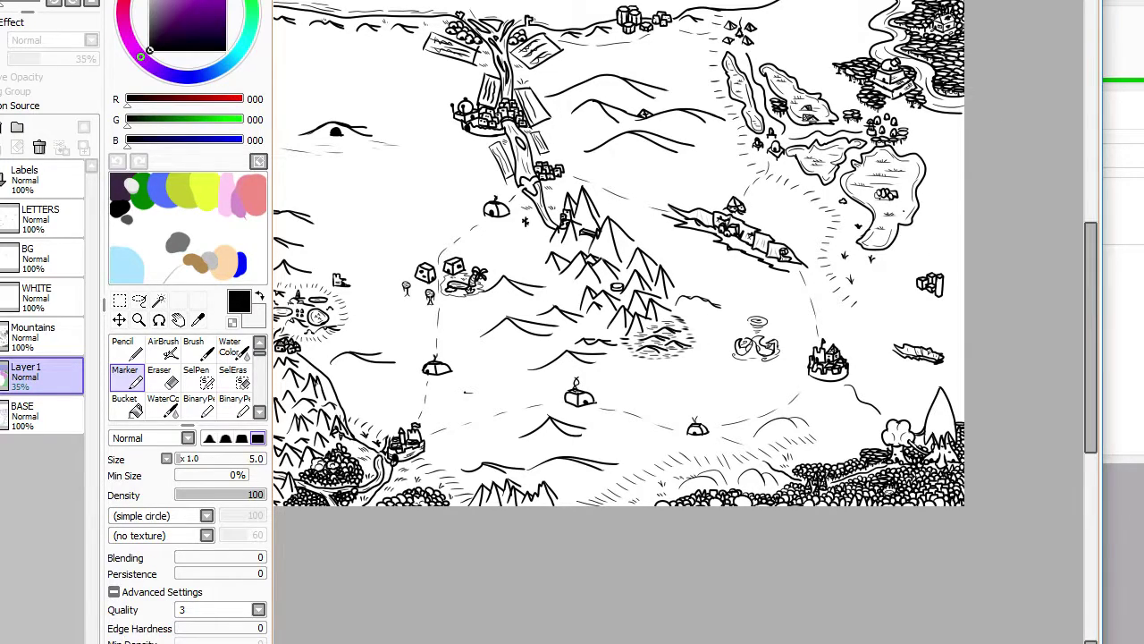
{"action": "scroll", "coordinate": [616, 259], "scroll_direction": "down", "scroll_amount": 3}
{"action": "scroll", "coordinate": [617, 260], "scroll_direction": "up", "scroll_amount": 3}
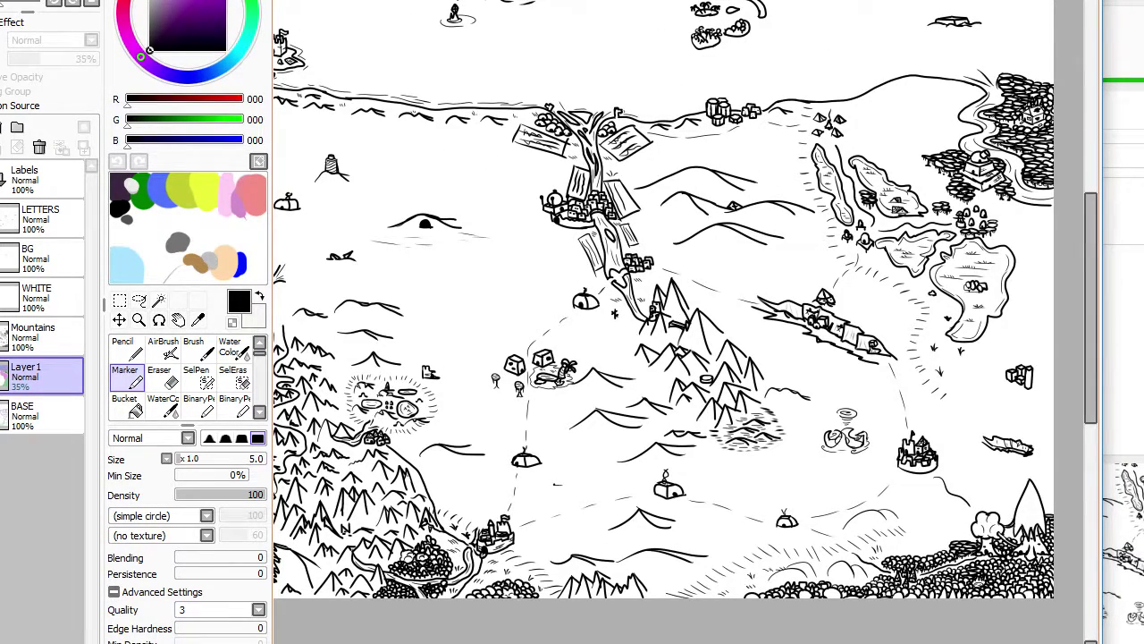
{"action": "left_click", "coordinate": [2, 179]}
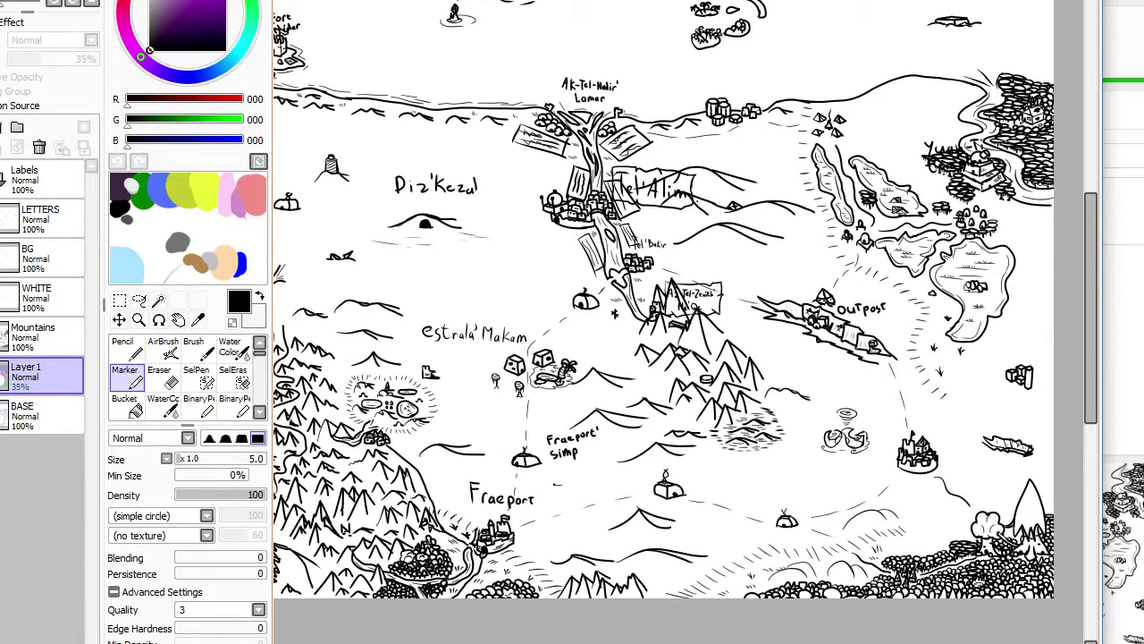
Step: Try covering the lines behind the Tel'Alim and Tel-Zenith labels with off-white Marker strokes at size 70 on the WHITE layer
{"action": "scroll", "coordinate": [696, 201], "scroll_direction": "up", "scroll_amount": 4}
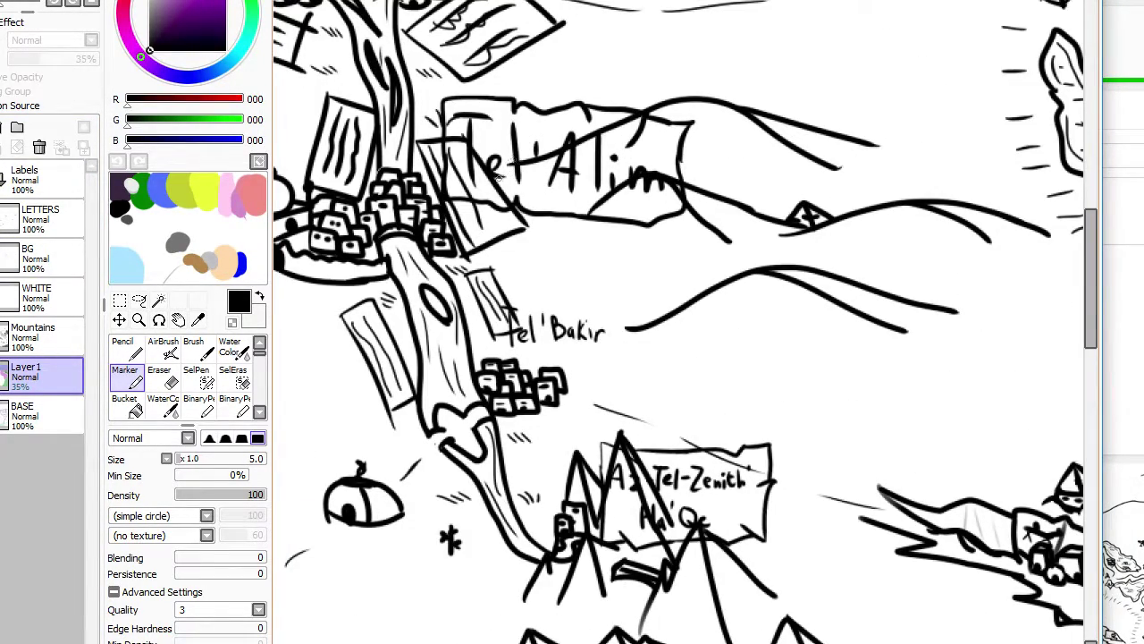
{"action": "scroll", "coordinate": [514, 166], "scroll_direction": "down", "scroll_amount": 2}
{"action": "scroll", "coordinate": [675, 300], "scroll_direction": "up", "scroll_amount": 2}
{"action": "left_click", "coordinate": [41, 295]}
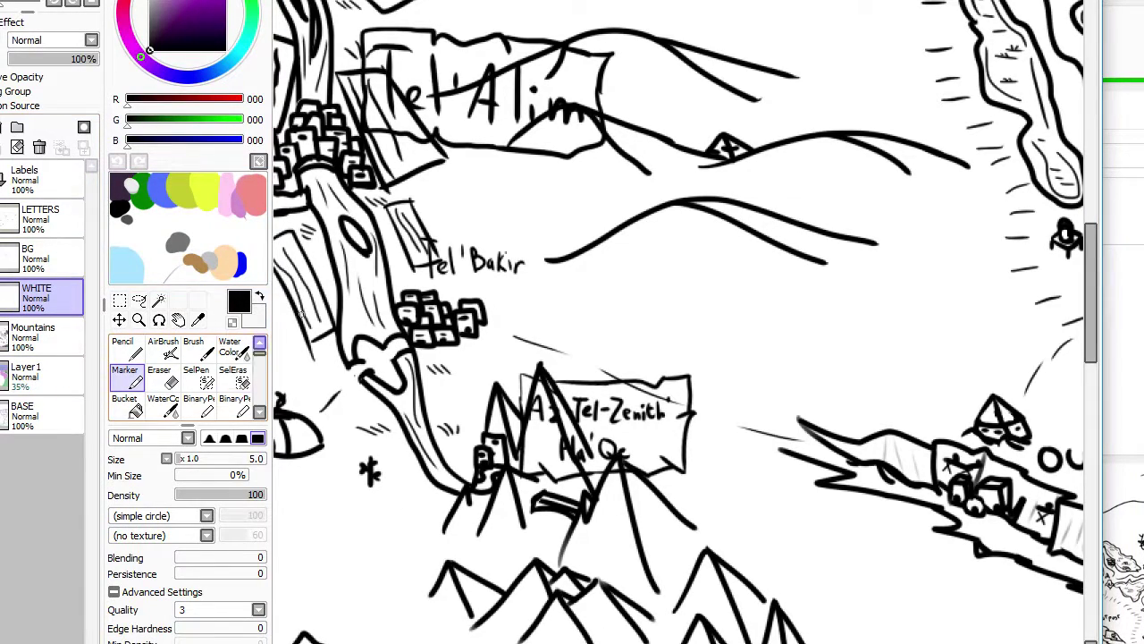
{"action": "key", "text": "x"}
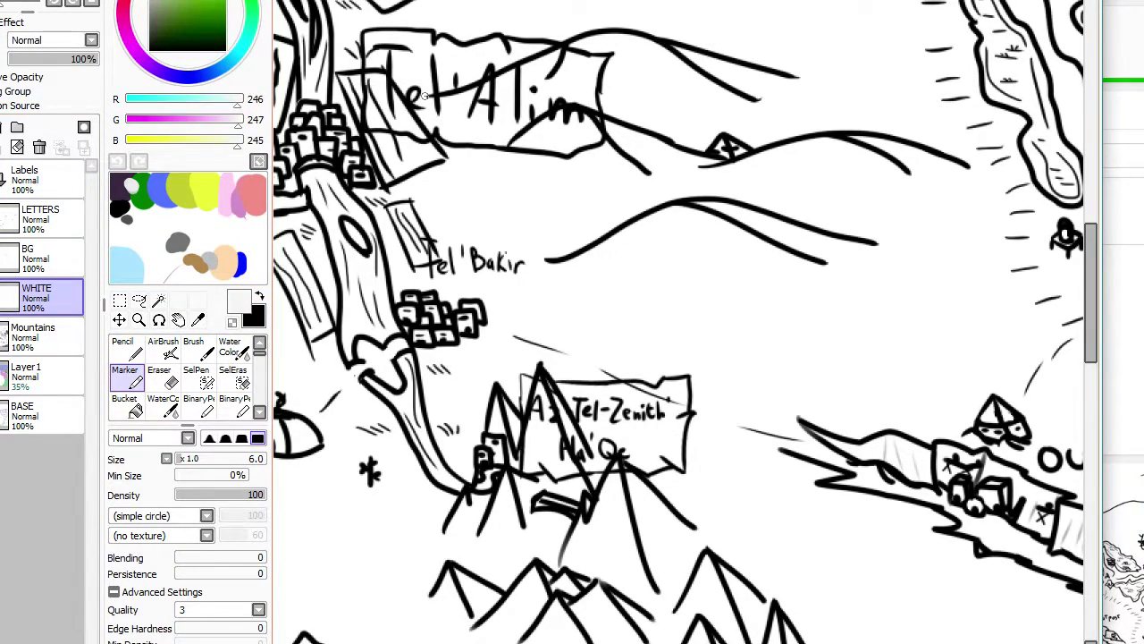
{"action": "key", "text": "bracketright"}
{"action": "key", "text": "bracketright"}
{"action": "key", "text": "bracketright"}
{"action": "key", "text": "bracketright"}
{"action": "key", "text": "bracketright"}
{"action": "key", "text": "bracketright"}
{"action": "key", "text": "bracketright"}
{"action": "key", "text": "bracketright"}
{"action": "key", "text": "bracketright"}
{"action": "key", "text": "bracketright"}
{"action": "key", "text": "bracketright"}
{"action": "key", "text": "bracketright"}
{"action": "key", "text": "bracketright"}
{"action": "key", "text": "bracketright"}
{"action": "key", "text": "bracketright"}
{"action": "key", "text": "bracketright"}
{"action": "mouse_move", "coordinate": [403, 82]}
{"action": "left_mouse_down"}
{"action": "mouse_move", "coordinate": [399, 73]}
{"action": "mouse_move", "coordinate": [440, 97]}
{"action": "mouse_move", "coordinate": [525, 96]}
{"action": "left_mouse_up"}
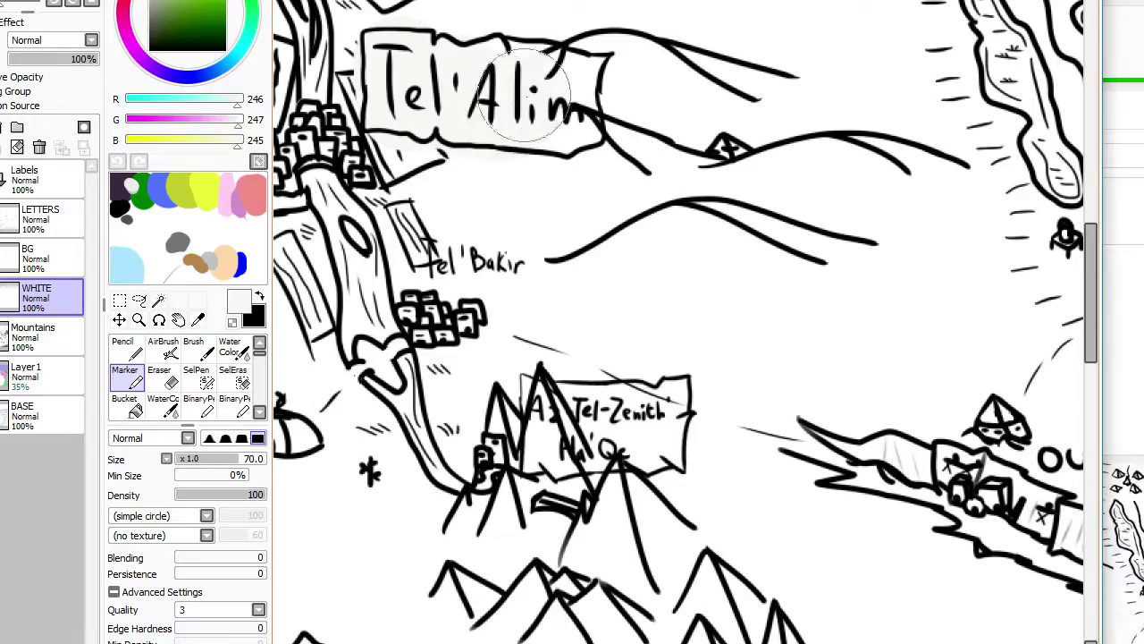
{"action": "scroll", "coordinate": [537, 107], "scroll_direction": "down", "scroll_amount": 4}
{"action": "scroll", "coordinate": [570, 277], "scroll_direction": "up", "scroll_amount": 6}
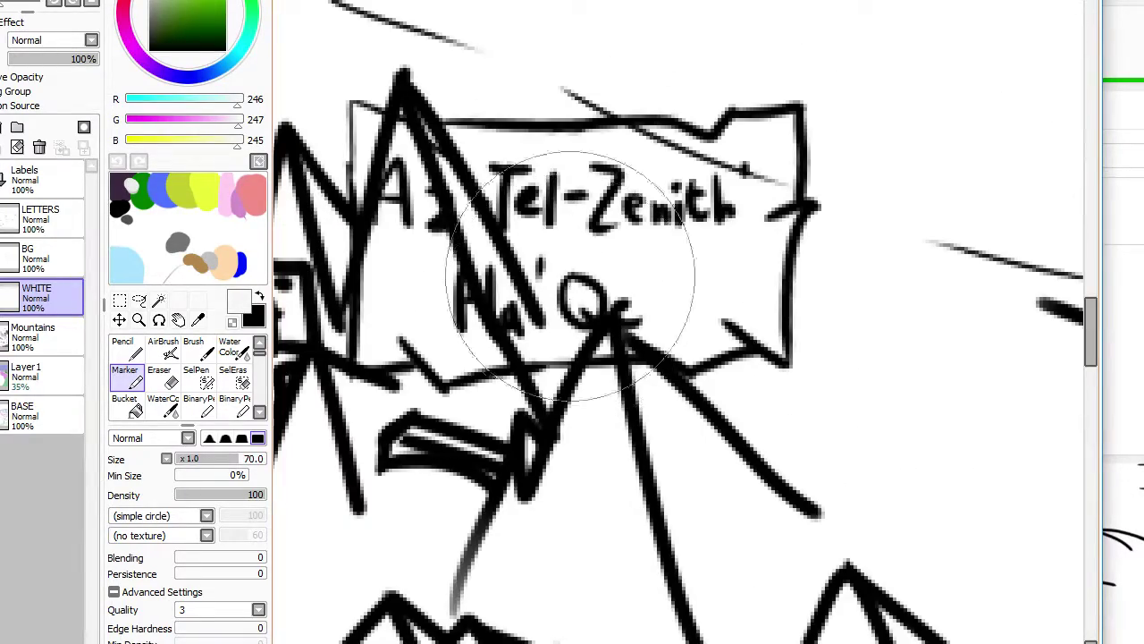
{"action": "mouse_move", "coordinate": [452, 224]}
{"action": "left_mouse_down"}
{"action": "mouse_move", "coordinate": [458, 239]}
{"action": "mouse_move", "coordinate": [616, 259]}
{"action": "mouse_move", "coordinate": [666, 236]}
{"action": "left_mouse_up"}
{"action": "scroll", "coordinate": [586, 350], "scroll_direction": "down", "scroll_amount": 4}
{"action": "key", "text": "ctrl+z"}
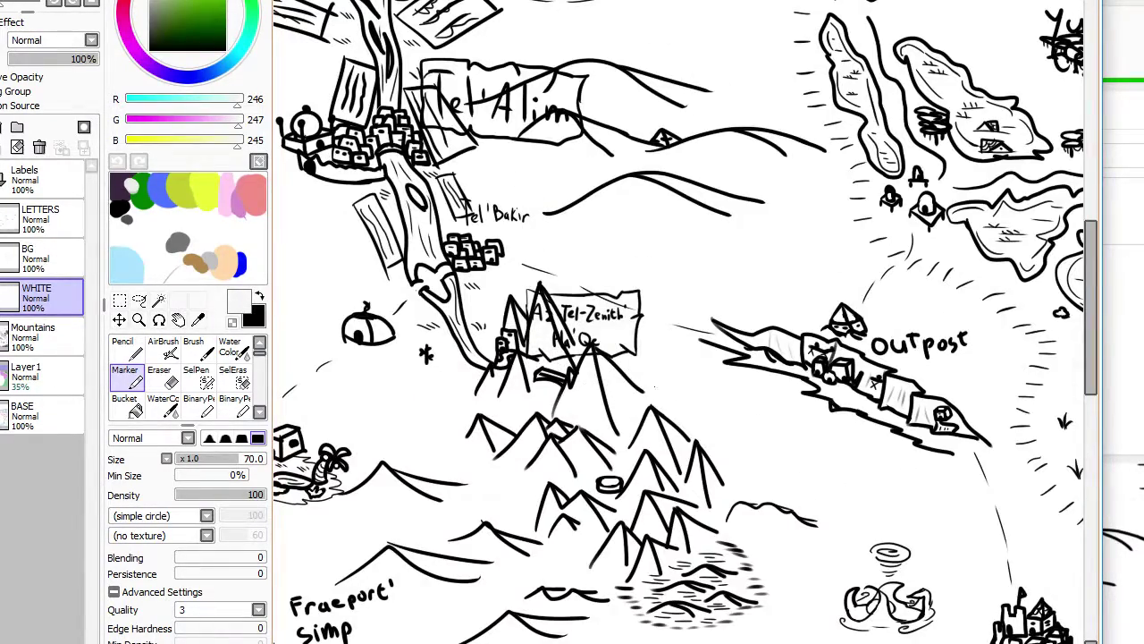
Step: Pick pure white (RGB 255, 255, 255) as the Marker colour, try a stroke on the WHITE layer and undo it
{"action": "scroll", "coordinate": [654, 386], "scroll_direction": "down", "scroll_amount": 4}
{"action": "scroll", "coordinate": [654, 386], "scroll_direction": "up", "scroll_amount": 2}
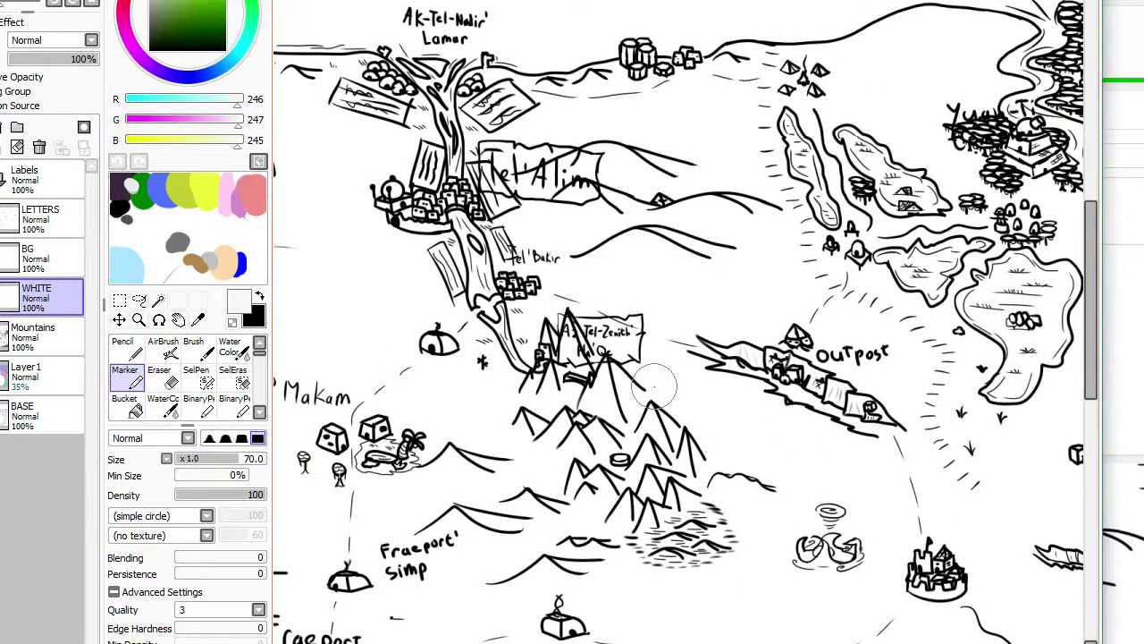
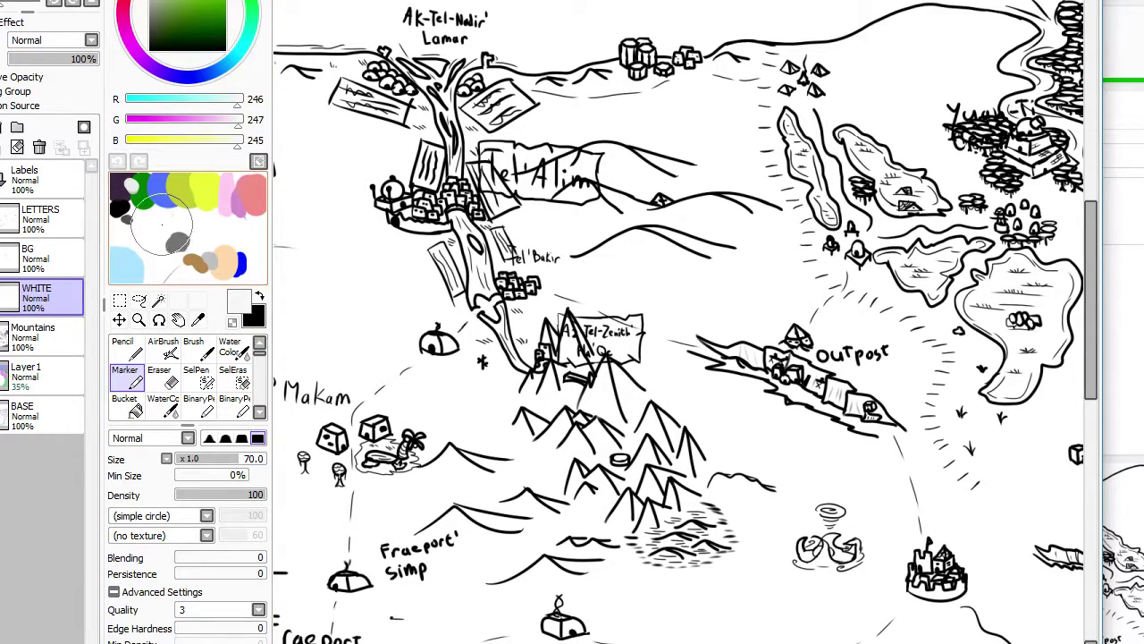
{"action": "right_click", "coordinate": [169, 226]}
{"action": "scroll", "coordinate": [558, 282], "scroll_direction": "up", "scroll_amount": 4}
{"action": "mouse_move", "coordinate": [613, 452]}
{"action": "left_mouse_down"}
{"action": "mouse_move", "coordinate": [655, 529]}
{"action": "mouse_move", "coordinate": [722, 523]}
{"action": "mouse_move", "coordinate": [695, 453]}
{"action": "mouse_move", "coordinate": [569, 421]}
{"action": "mouse_move", "coordinate": [295, 169]}
{"action": "mouse_move", "coordinate": [1143, 437]}
{"action": "mouse_move", "coordinate": [919, 24]}
{"action": "left_mouse_up"}
{"action": "scroll", "coordinate": [919, 112], "scroll_direction": "down", "scroll_amount": 4}
{"action": "key", "text": "ctrl+z"}
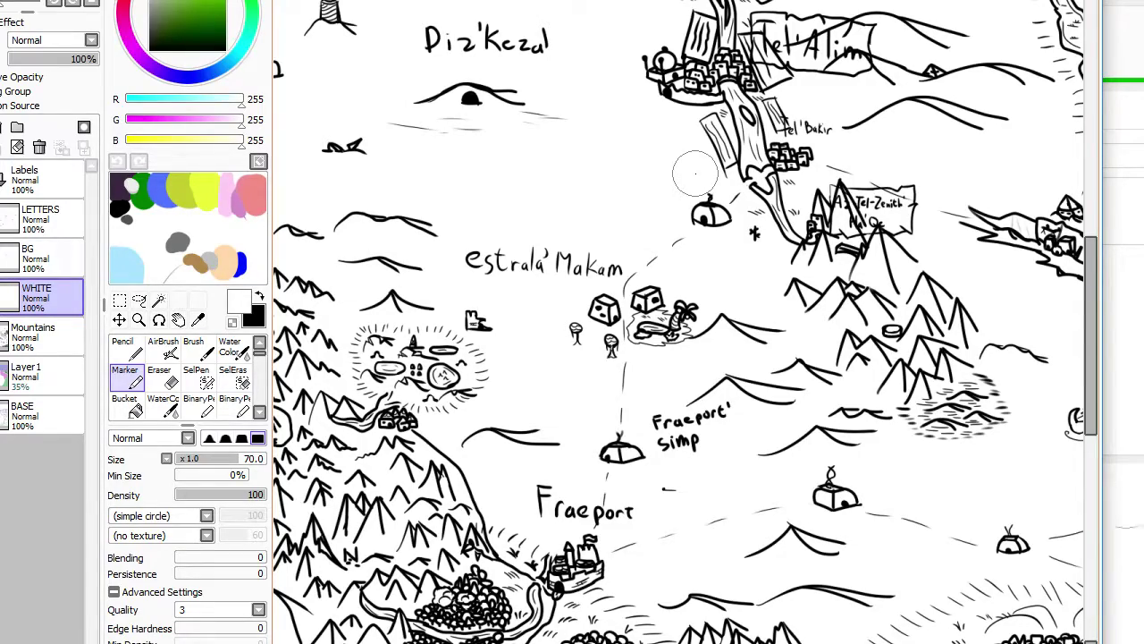
Step: Examine the labelled map from the western mountains and Fraeport across to the Outpost, Tel'Alim and Tel-Zenith labels
{"action": "scroll", "coordinate": [696, 173], "scroll_direction": "down", "scroll_amount": 4}
{"action": "scroll", "coordinate": [696, 174], "scroll_direction": "up", "scroll_amount": 4}
{"action": "scroll", "coordinate": [644, 437], "scroll_direction": "down", "scroll_amount": 7}
{"action": "scroll", "coordinate": [991, 68], "scroll_direction": "up", "scroll_amount": 5}
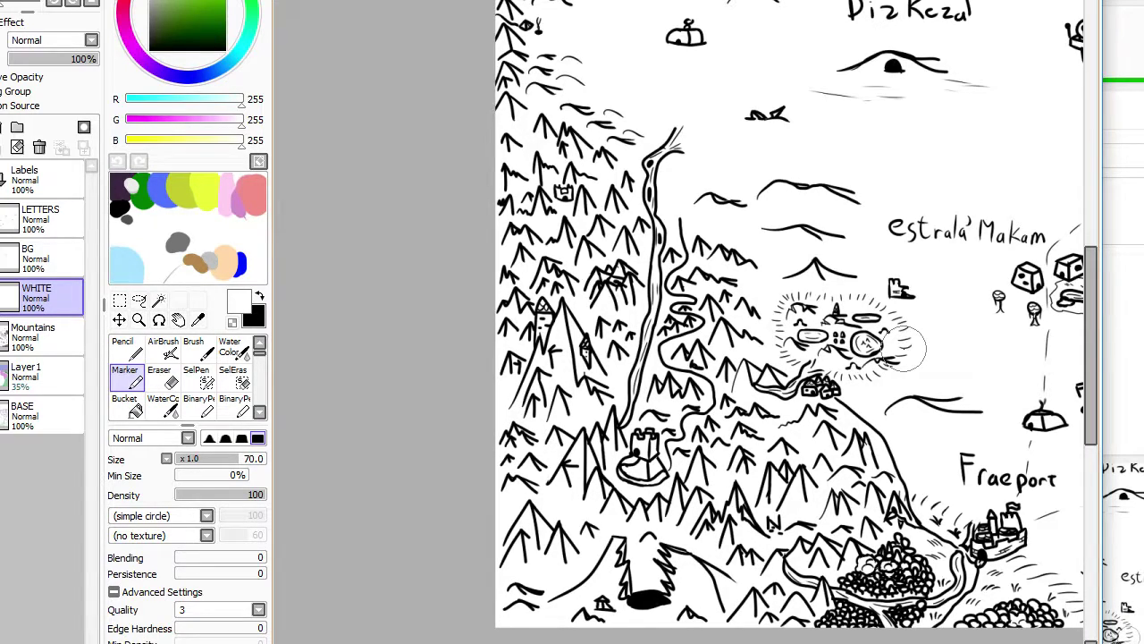
{"action": "scroll", "coordinate": [856, 255], "scroll_direction": "down", "scroll_amount": 7}
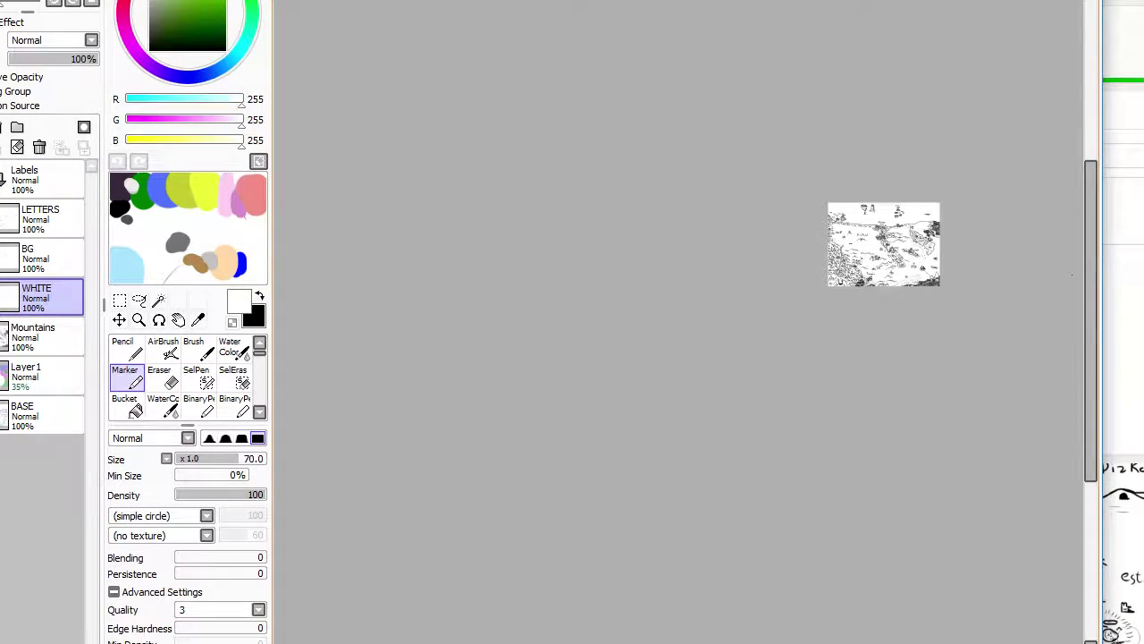
{"action": "scroll", "coordinate": [1079, 275], "scroll_direction": "up", "scroll_amount": 5}
{"action": "scroll", "coordinate": [760, 268], "scroll_direction": "up", "scroll_amount": 2}
{"action": "scroll", "coordinate": [760, 268], "scroll_direction": "down", "scroll_amount": 3}
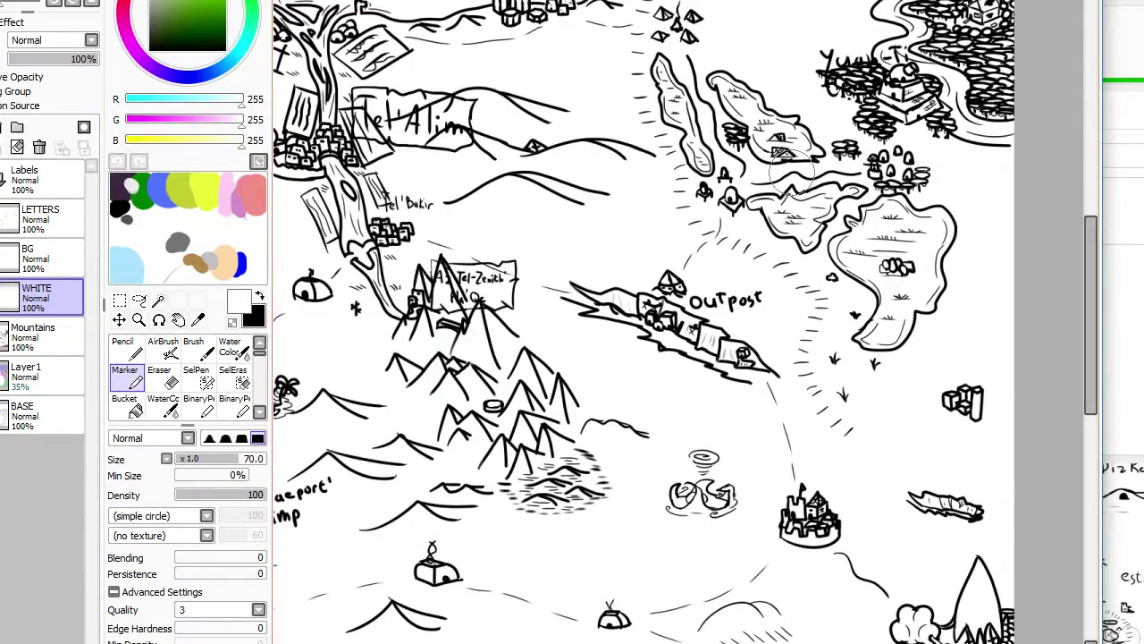
{"action": "scroll", "coordinate": [760, 268], "scroll_direction": "up", "scroll_amount": 1}
{"action": "scroll", "coordinate": [755, 268], "scroll_direction": "up", "scroll_amount": 3}
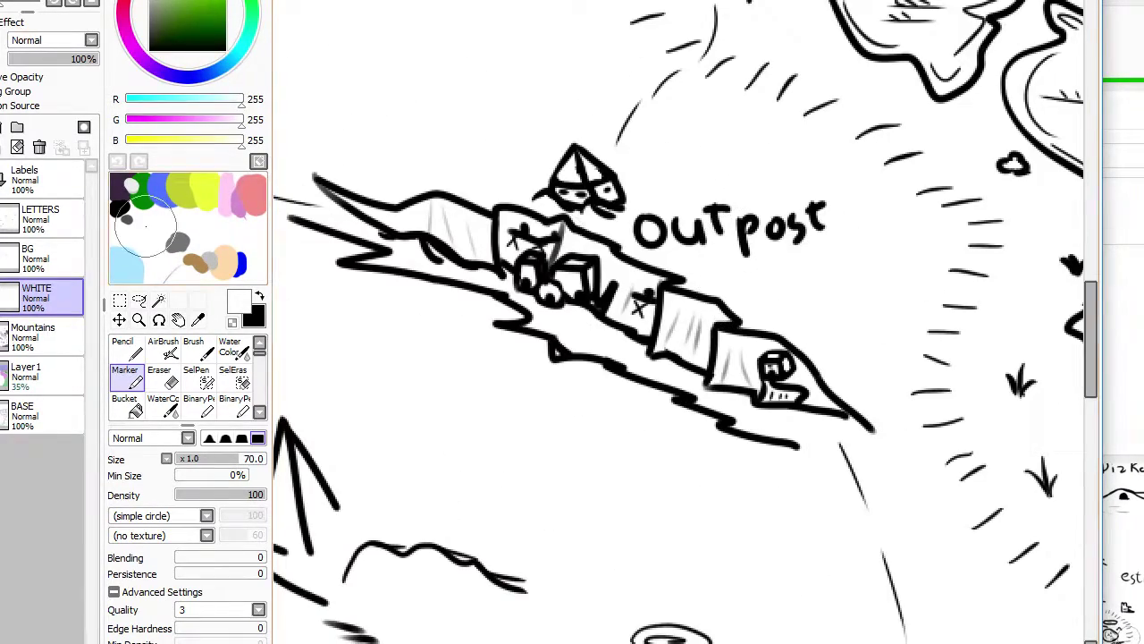
{"action": "scroll", "coordinate": [755, 268], "scroll_direction": "down", "scroll_amount": 2}
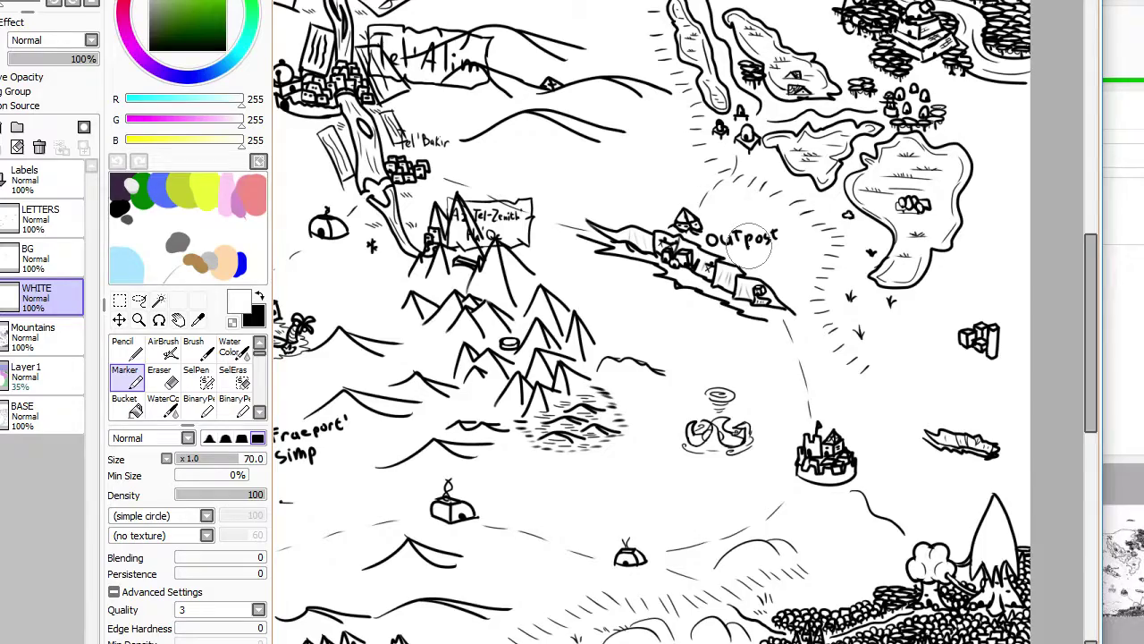
{"action": "scroll", "coordinate": [749, 245], "scroll_direction": "down", "scroll_amount": 5}
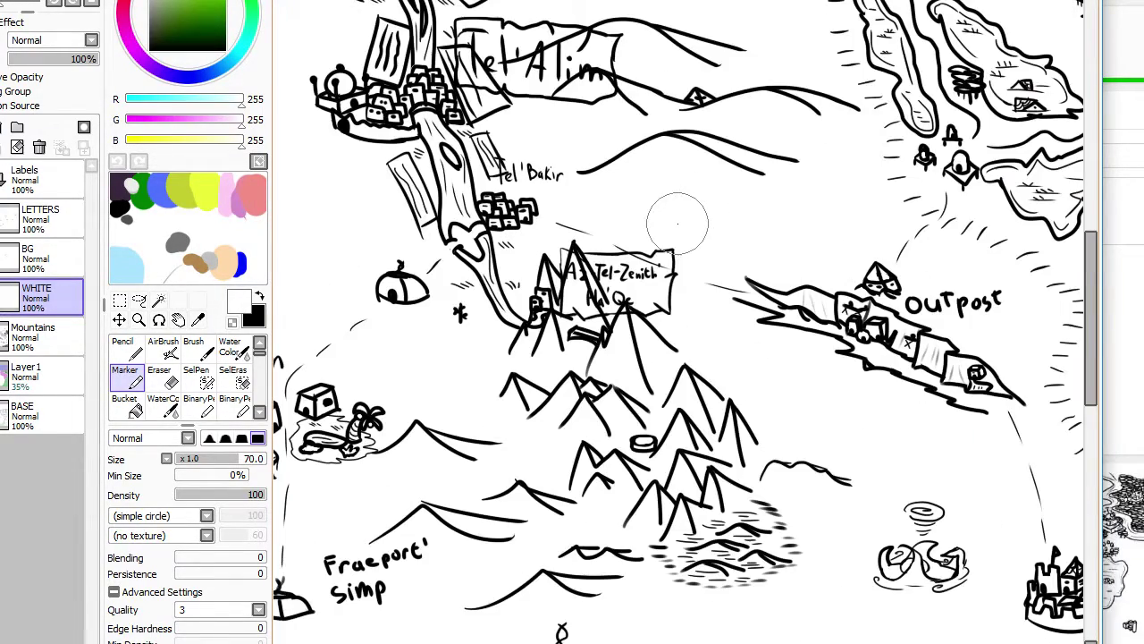
{"action": "scroll", "coordinate": [678, 223], "scroll_direction": "up", "scroll_amount": 5}
Step: Make the Labels folder visible again over the whole inked map
{"action": "scroll", "coordinate": [677, 223], "scroll_direction": "down", "scroll_amount": 4}
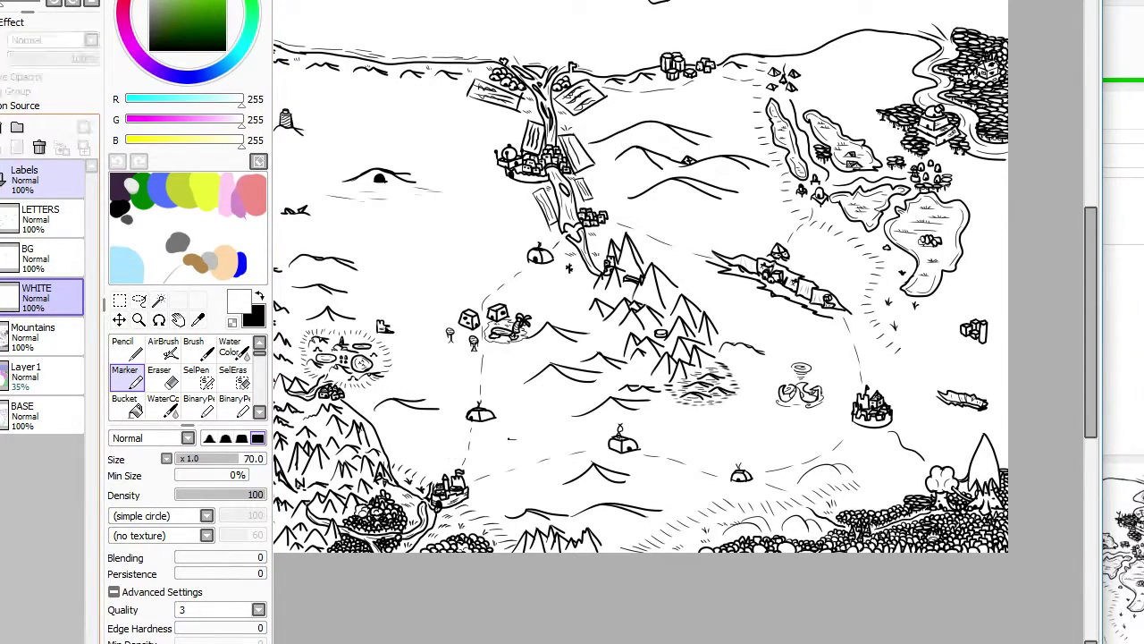
{"action": "left_click", "coordinate": [2, 179]}
{"action": "scroll", "coordinate": [791, 266], "scroll_direction": "down", "scroll_amount": 2}
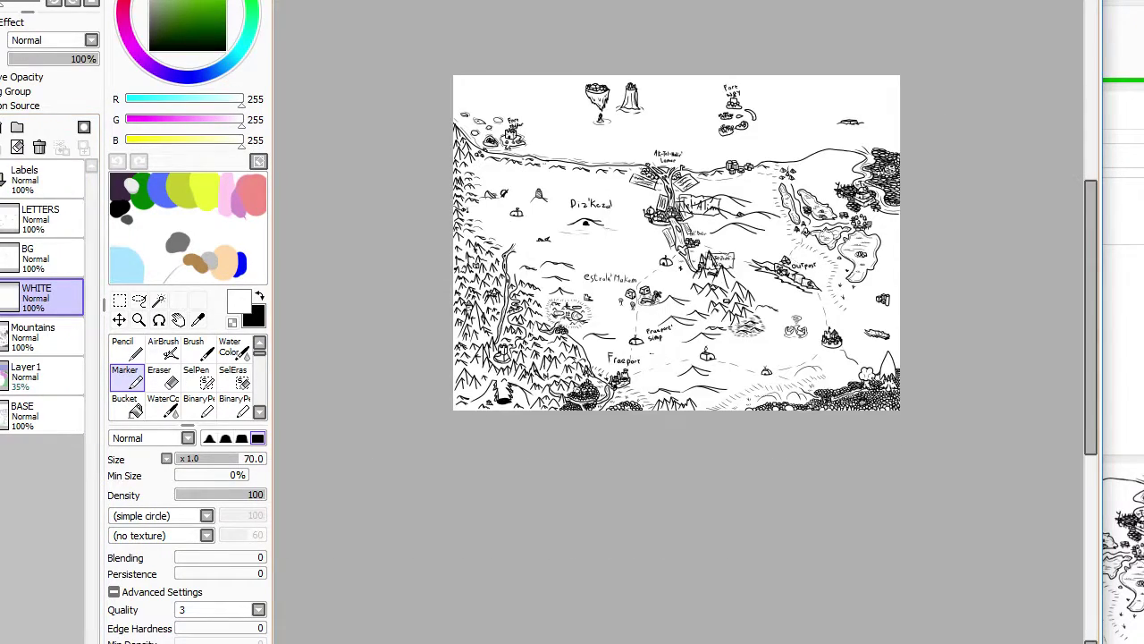
{"action": "scroll", "coordinate": [905, 164], "scroll_direction": "up", "scroll_amount": 2}
Step: Return to the Mountains layer and reduce the Marker size to 5 for work near the northern coast's rock pillars
{"action": "scroll", "coordinate": [543, 169], "scroll_direction": "up", "scroll_amount": 2}
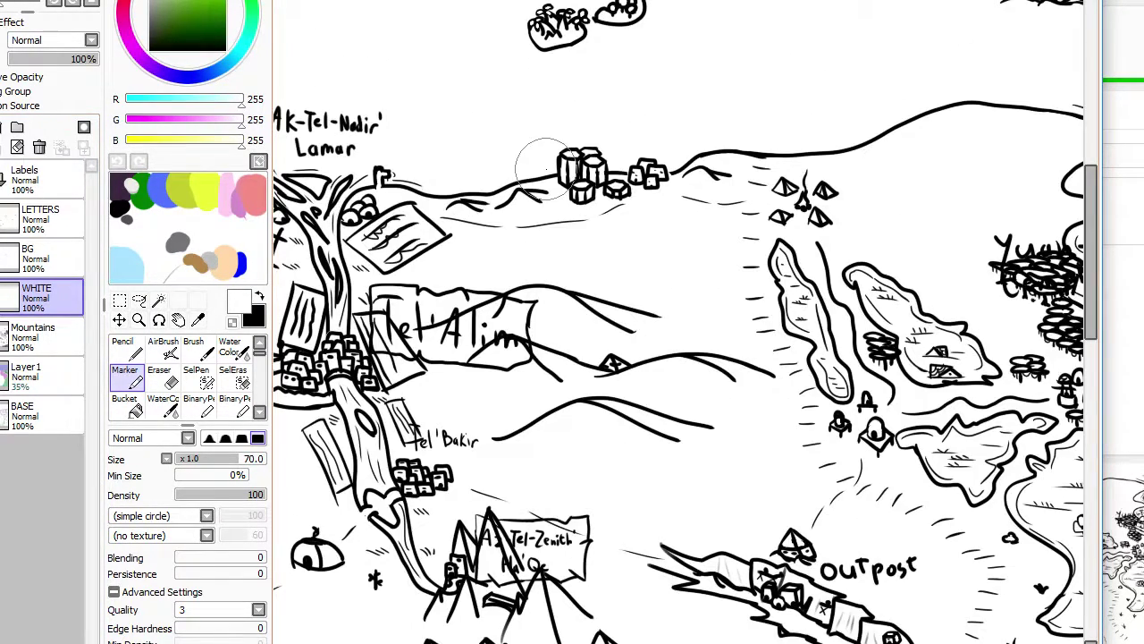
{"action": "scroll", "coordinate": [546, 169], "scroll_direction": "down", "scroll_amount": 5}
{"action": "scroll", "coordinate": [546, 169], "scroll_direction": "up", "scroll_amount": 7}
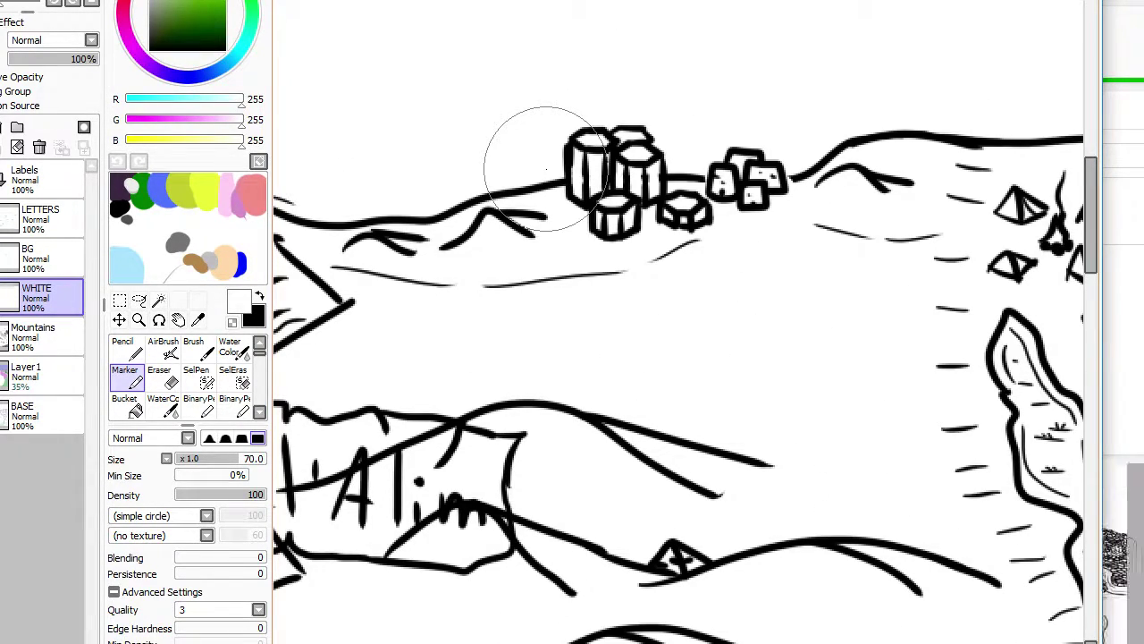
{"action": "left_click", "coordinate": [41, 336]}
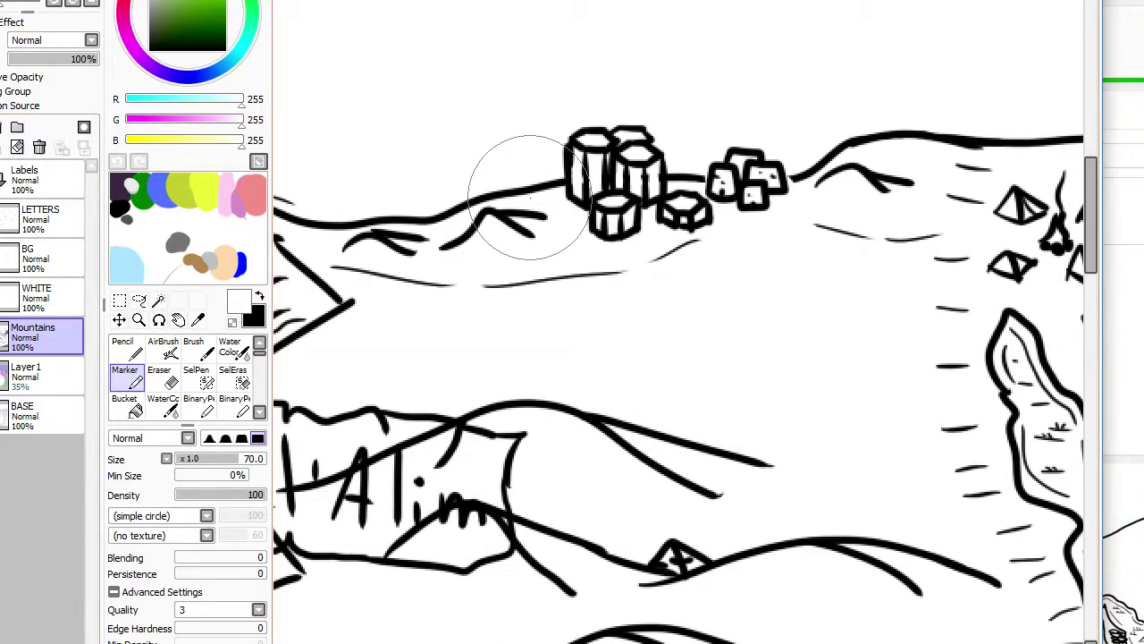
{"action": "key", "text": "bracketleft"}
{"action": "key", "text": "bracketleft"}
{"action": "key", "text": "bracketleft"}
{"action": "key", "text": "bracketleft"}
{"action": "key", "text": "bracketleft"}
{"action": "key", "text": "bracketleft"}
{"action": "key", "text": "bracketleft"}
{"action": "key", "text": "bracketleft"}
{"action": "key", "text": "bracketleft"}
{"action": "key", "text": "bracketleft"}
{"action": "key", "text": "bracketleft"}
{"action": "key", "text": "bracketleft"}
{"action": "key", "text": "bracketleft"}
{"action": "key", "text": "bracketleft"}
{"action": "key", "text": "bracketleft"}
{"action": "key", "text": "bracketleft"}
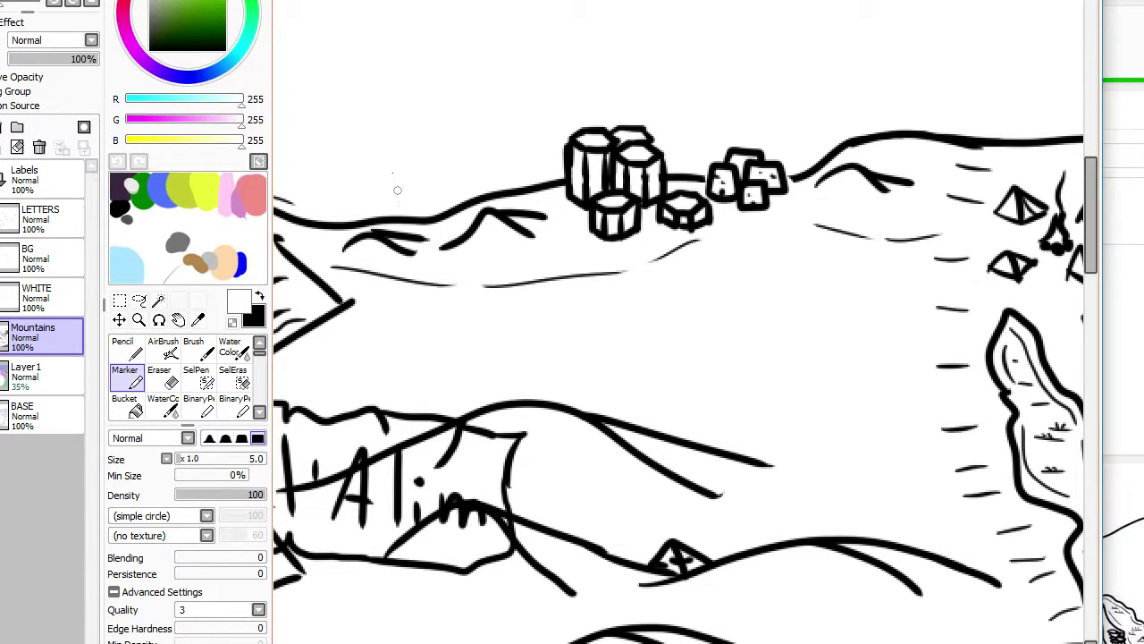
Step: Switch the Marker colour to black and ink thin water lines off the northern coast on both sides of the rock pillars
{"action": "scroll", "coordinate": [387, 170], "scroll_direction": "down", "scroll_amount": 2}
{"action": "scroll", "coordinate": [383, 178], "scroll_direction": "up", "scroll_amount": 1}
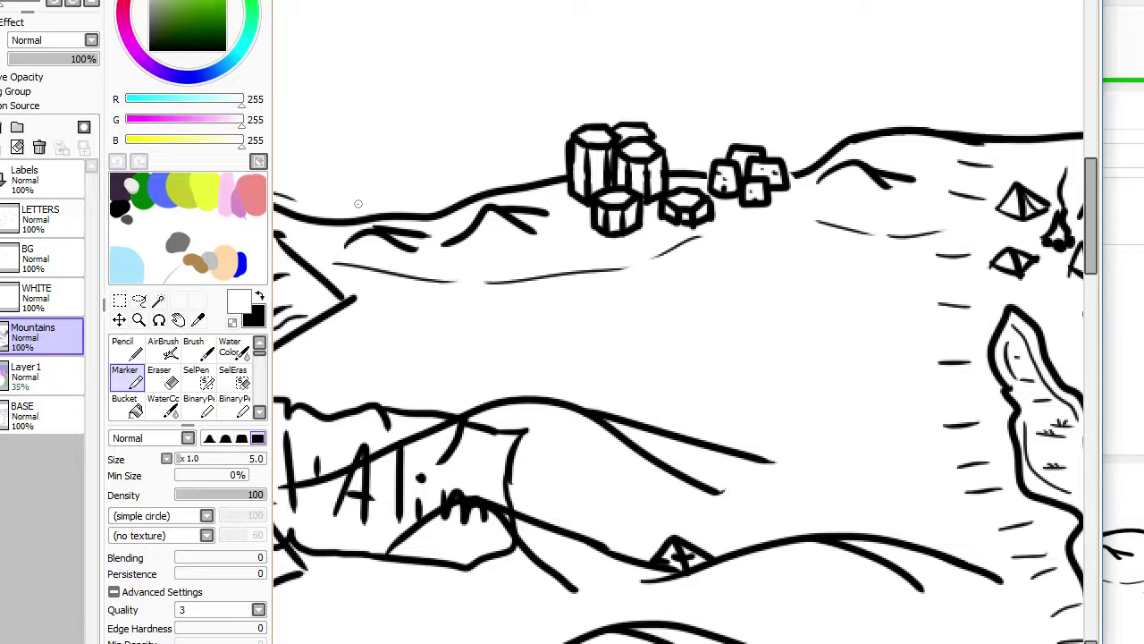
{"action": "key", "text": "x"}
{"action": "mouse_move", "coordinate": [345, 205]}
{"action": "left_mouse_down"}
{"action": "mouse_move", "coordinate": [442, 198]}
{"action": "mouse_move", "coordinate": [544, 169]}
{"action": "left_mouse_up"}
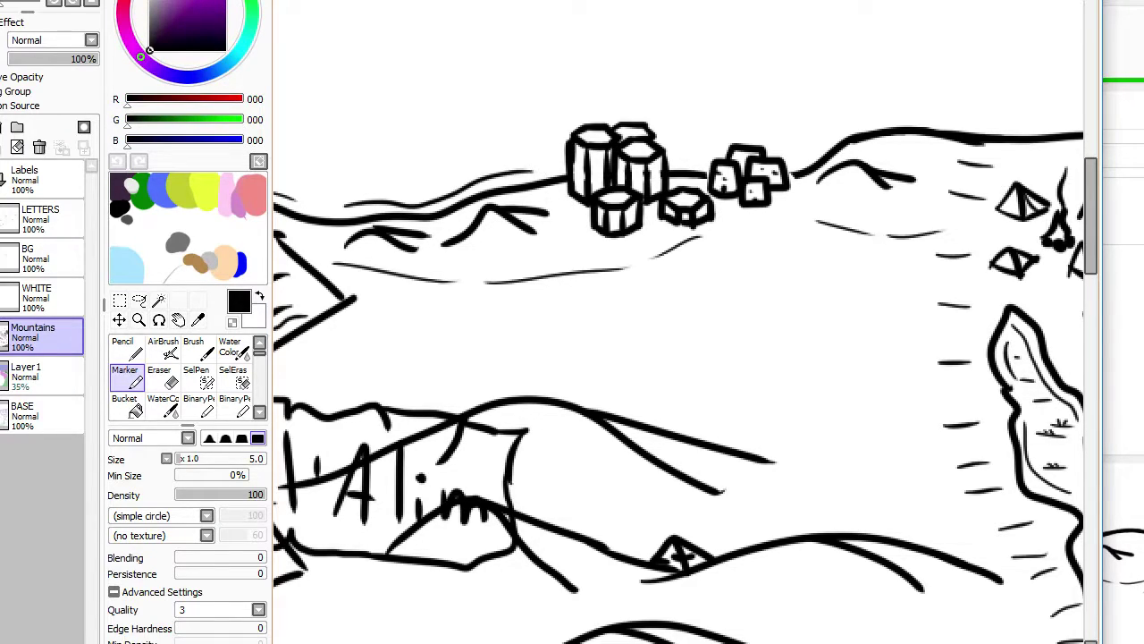
{"action": "left_click_drag", "start_coordinate": [671, 165], "coordinate": [707, 163]}
{"action": "scroll", "coordinate": [666, 133], "scroll_direction": "right", "scroll_amount": 5}
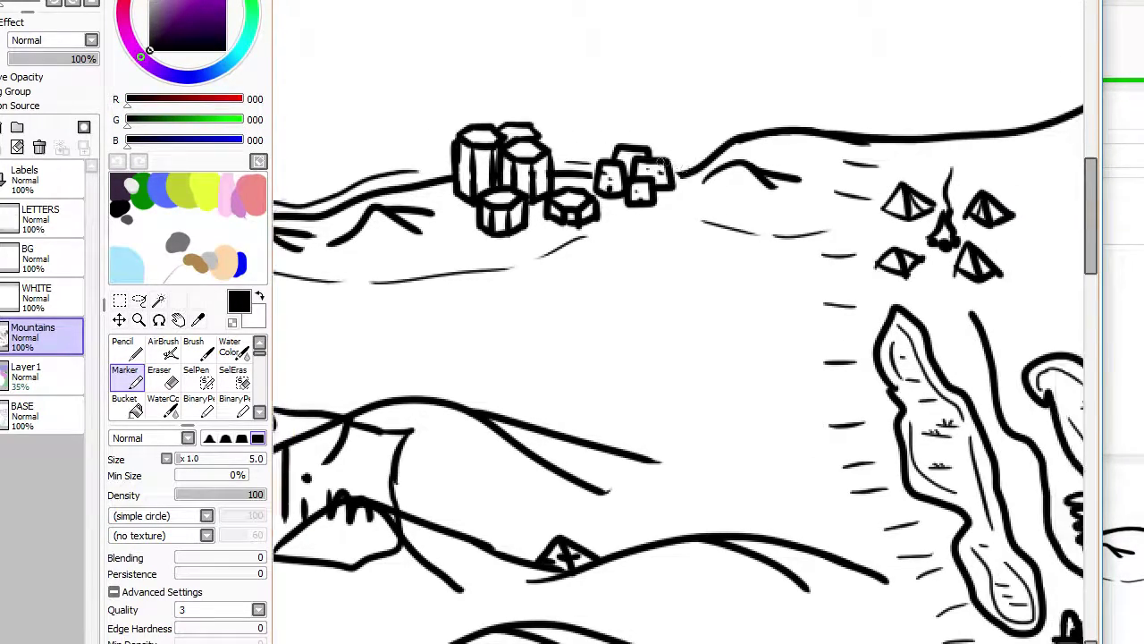
{"action": "mouse_move", "coordinate": [599, 158]}
{"action": "left_mouse_down"}
{"action": "mouse_move", "coordinate": [660, 116]}
{"action": "mouse_move", "coordinate": [897, 87]}
{"action": "mouse_move", "coordinate": [673, 138]}
{"action": "mouse_move", "coordinate": [819, 94]}
{"action": "mouse_move", "coordinate": [747, 76]}
{"action": "mouse_move", "coordinate": [935, 76]}
{"action": "left_mouse_up"}
Step: Continue the thin water lines along the northeastern coast and above the dense forest at the map's edge
{"action": "key", "text": "Right"}
{"action": "key", "text": "Right"}
{"action": "key", "text": "Right"}
{"action": "key", "text": "Right"}
{"action": "scroll", "coordinate": [907, 94], "scroll_direction": "right", "scroll_amount": 6}
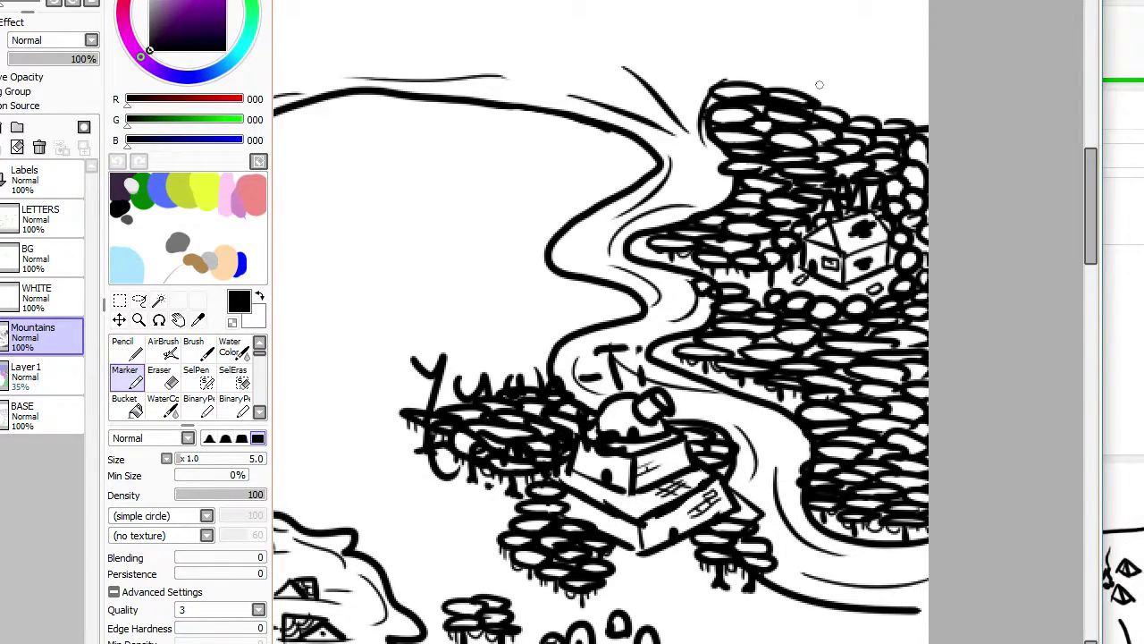
{"action": "left_click_drag", "start_coordinate": [802, 81], "coordinate": [902, 99]}
Step: Save the map as a separate file, adding 2 to the name MAP
{"action": "scroll", "coordinate": [885, 87], "scroll_direction": "left", "scroll_amount": 1}
{"action": "scroll", "coordinate": [883, 84], "scroll_direction": "down", "scroll_amount": 6}
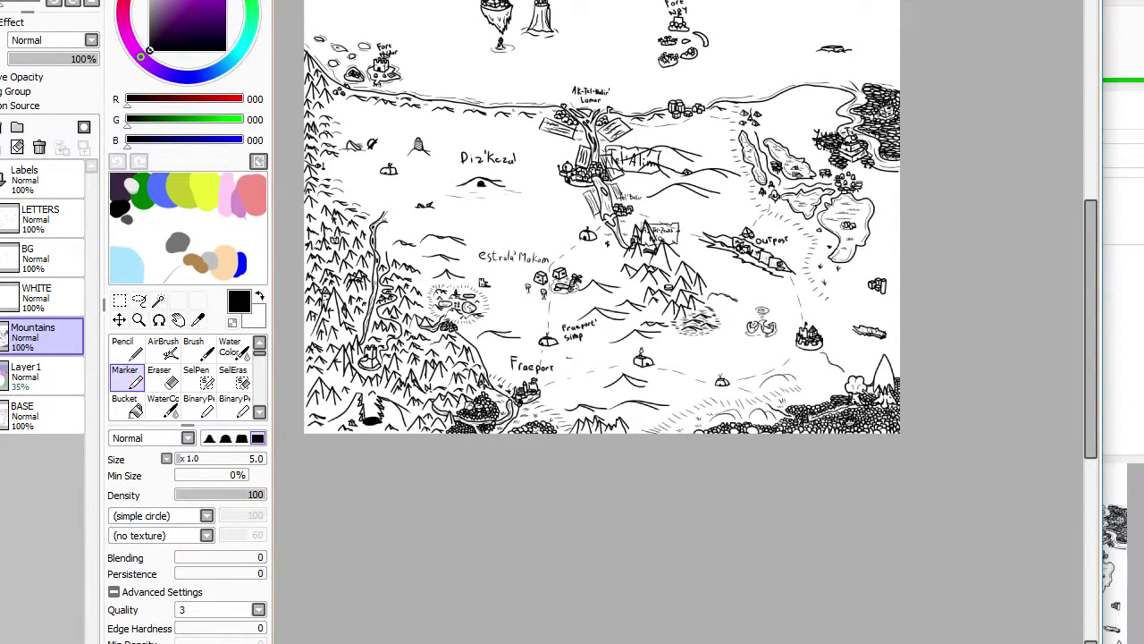
{"action": "key", "text": "alt+f"}
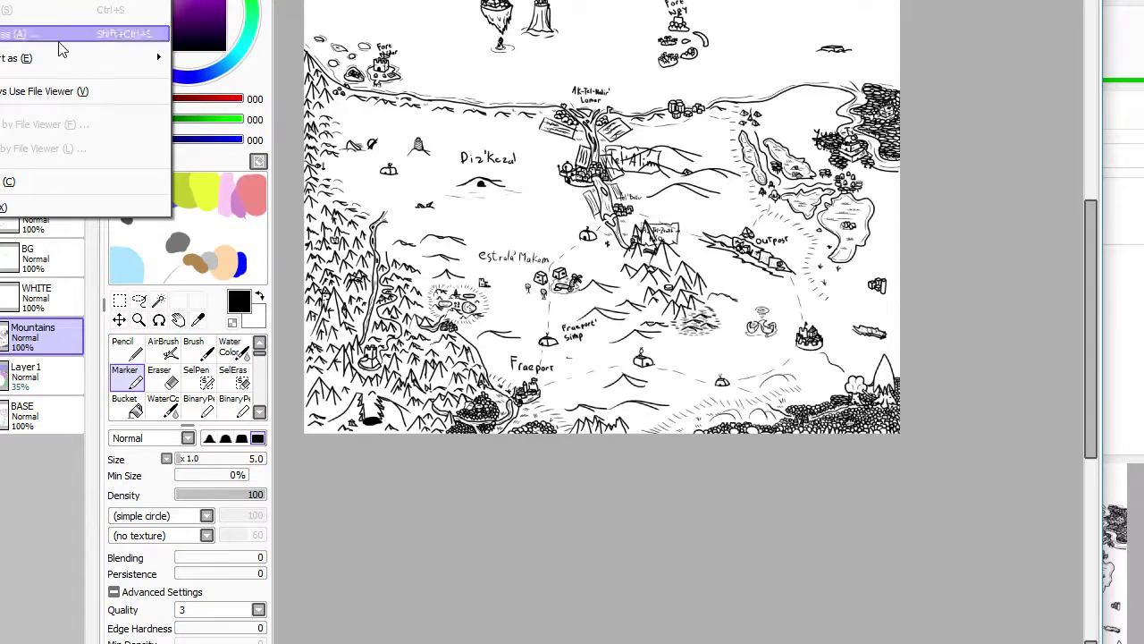
{"action": "left_click", "coordinate": [59, 38]}
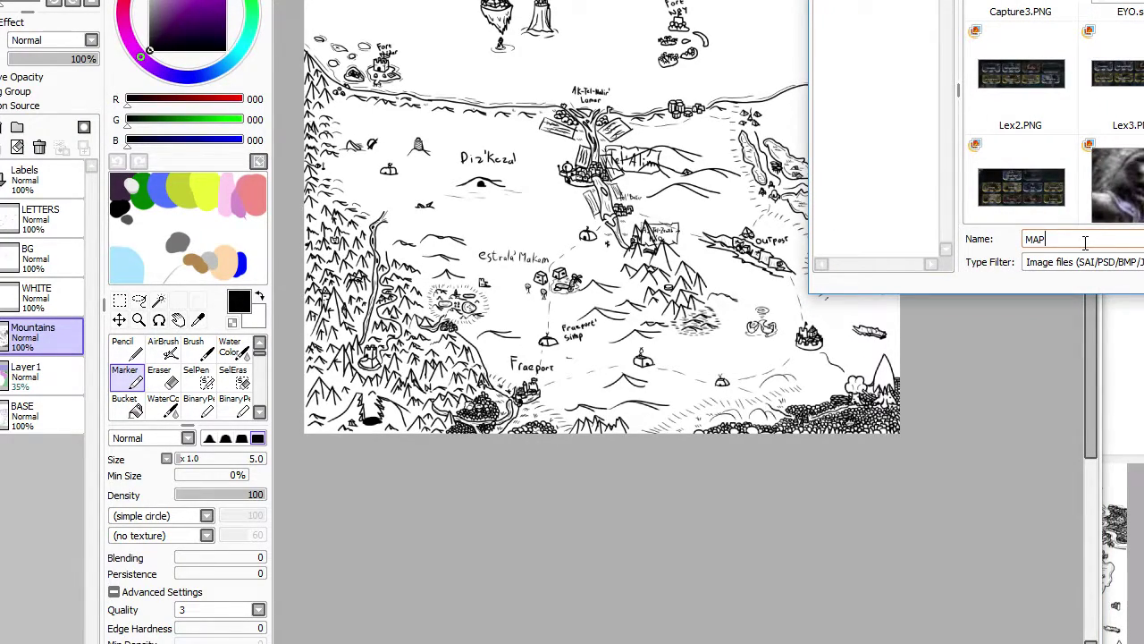
{"action": "left_click_drag", "start_coordinate": [1086, 242], "coordinate": [1019, 244]}
{"action": "left_click", "coordinate": [1122, 243]}
{"action": "type", "text": "2"}
{"action": "key", "text": "Return"}
Step: Try a circle around the huts in the large eastern swamp lake and undo it
{"action": "scroll", "coordinate": [818, 183], "scroll_direction": "up", "scroll_amount": 3}
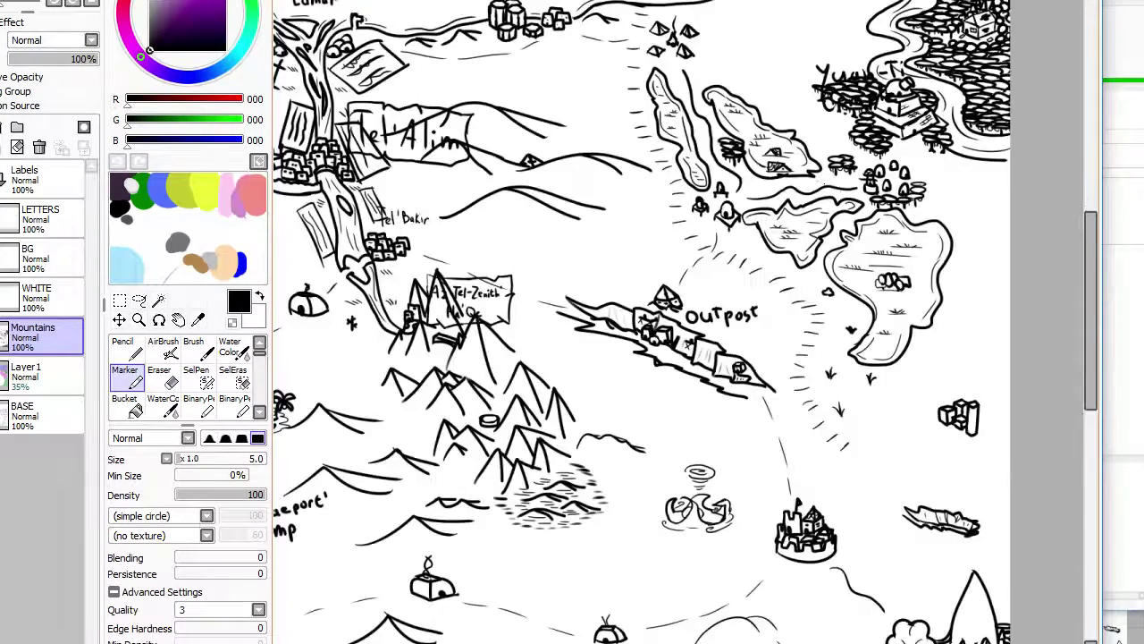
{"action": "scroll", "coordinate": [885, 217], "scroll_direction": "up", "scroll_amount": 1}
{"action": "mouse_move", "coordinate": [878, 284]}
{"action": "left_mouse_down"}
{"action": "mouse_move", "coordinate": [873, 304]}
{"action": "mouse_move", "coordinate": [880, 261]}
{"action": "left_mouse_up"}
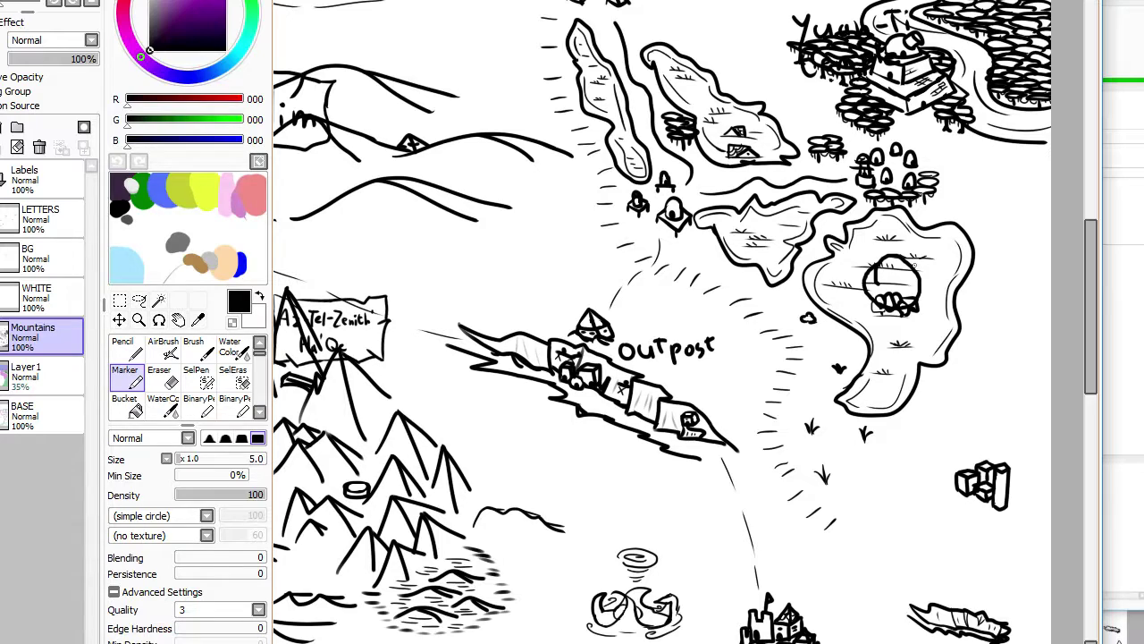
{"action": "key", "text": "ctrl+z"}
Step: Try loops around the sea platform and the fort islands off the northern coast, undoing each one
{"action": "scroll", "coordinate": [914, 265], "scroll_direction": "down", "scroll_amount": 4}
{"action": "scroll", "coordinate": [909, 177], "scroll_direction": "up", "scroll_amount": 3}
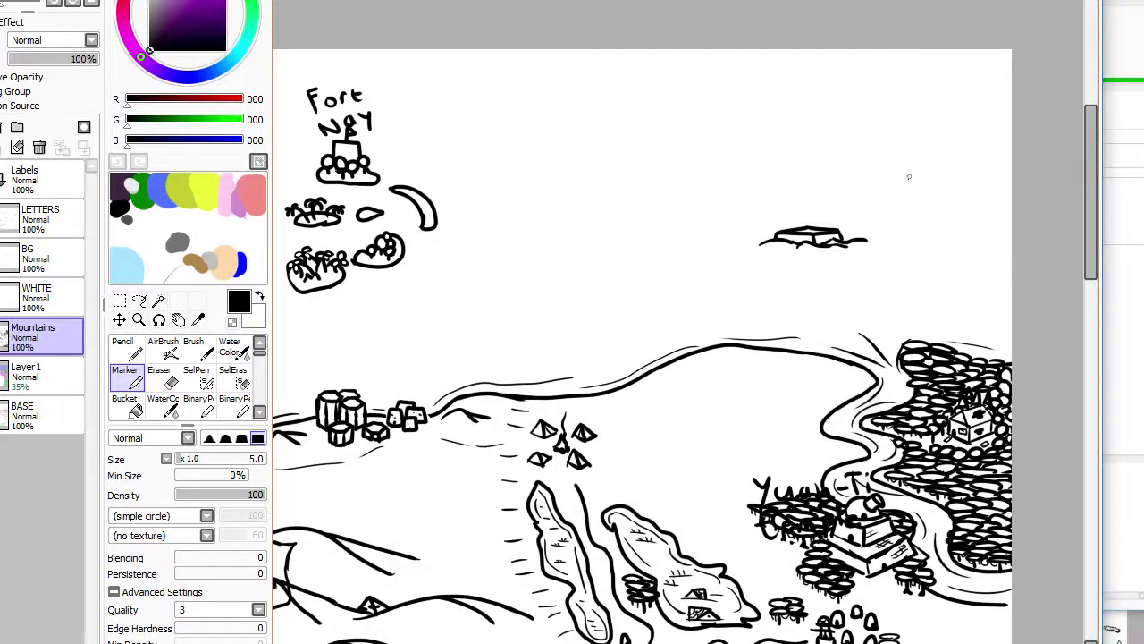
{"action": "left_click_drag", "start_coordinate": [742, 183], "coordinate": [760, 186]}
{"action": "key", "text": "ctrl+z"}
{"action": "mouse_move", "coordinate": [278, 82]}
{"action": "left_mouse_down"}
{"action": "mouse_move", "coordinate": [404, 79]}
{"action": "mouse_move", "coordinate": [264, 99]}
{"action": "left_mouse_up"}
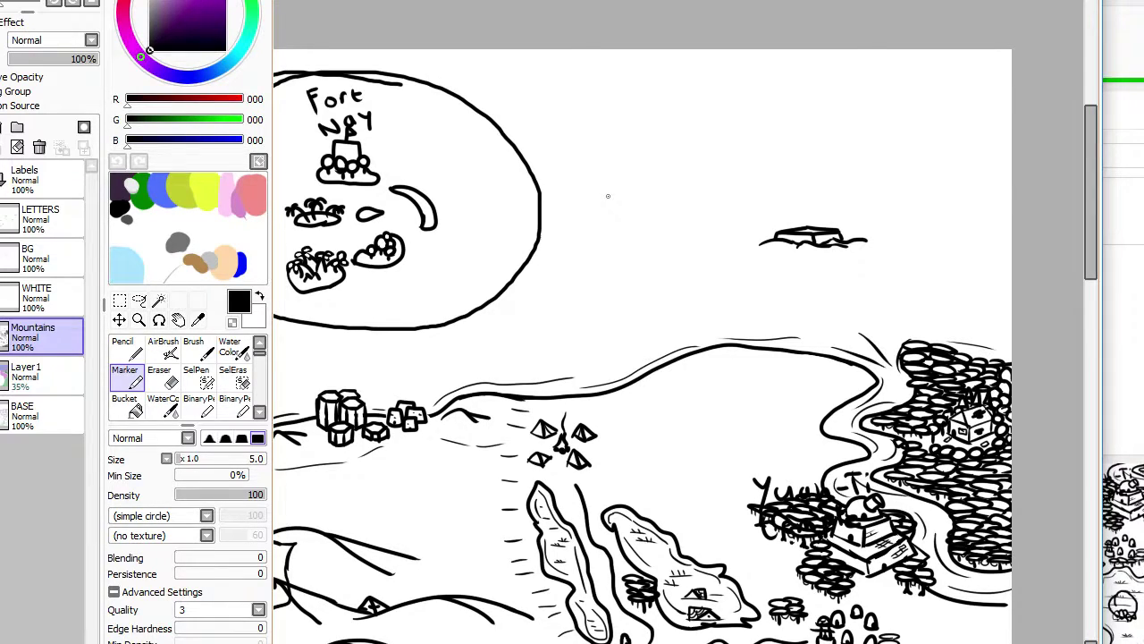
{"action": "key", "text": "ctrl+z"}
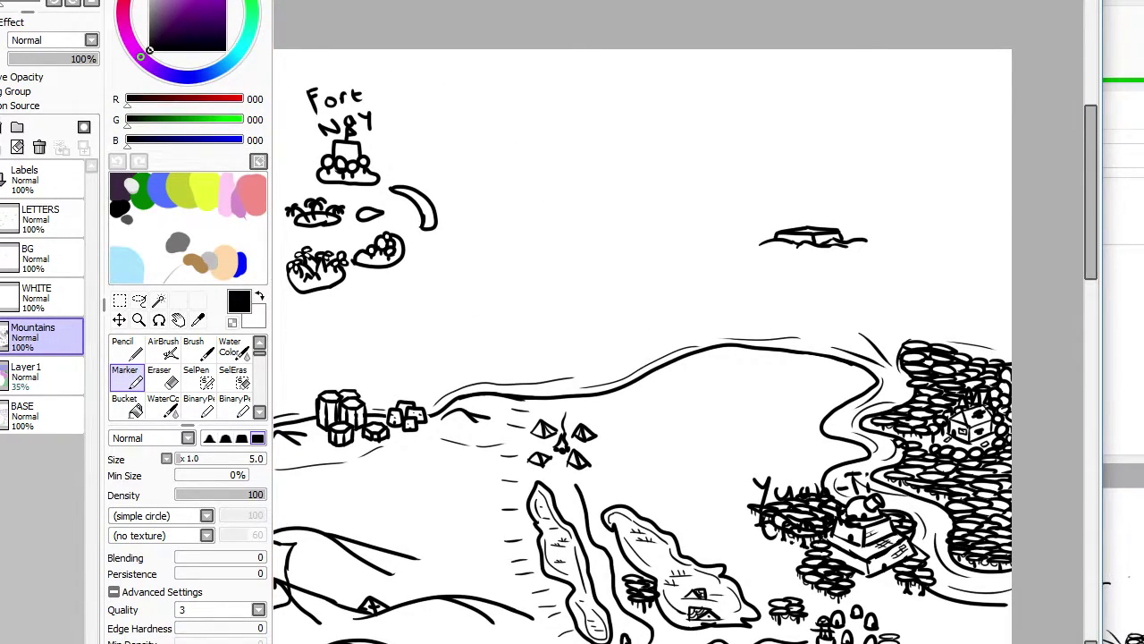
{"action": "scroll", "coordinate": [678, 346], "scroll_direction": "left", "scroll_amount": 3}
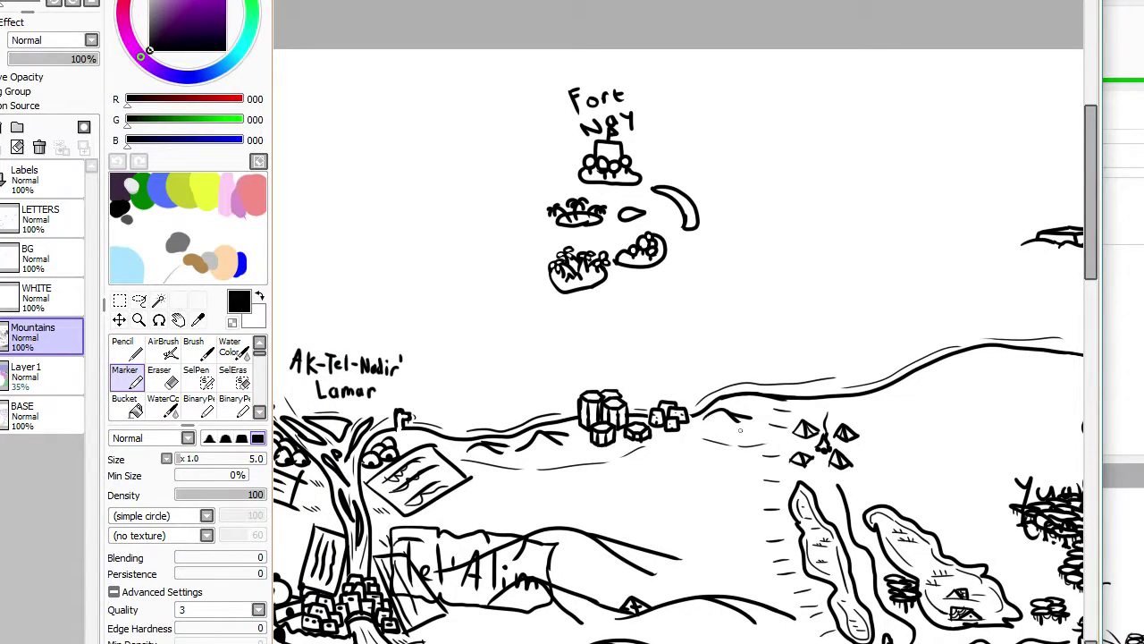
{"action": "scroll", "coordinate": [679, 346], "scroll_direction": "right", "scroll_amount": 5}
{"action": "mouse_move", "coordinate": [711, 321]}
{"action": "left_mouse_down"}
{"action": "mouse_move", "coordinate": [470, 206]}
{"action": "mouse_move", "coordinate": [739, 274]}
{"action": "mouse_move", "coordinate": [532, 253]}
{"action": "left_mouse_up"}
{"action": "key", "text": "ctrl+z"}
Step: Erase the middle of the sea platform's upper edge and ink a small raised building with a corner line, base and door
{"action": "scroll", "coordinate": [528, 246], "scroll_direction": "up", "scroll_amount": 3}
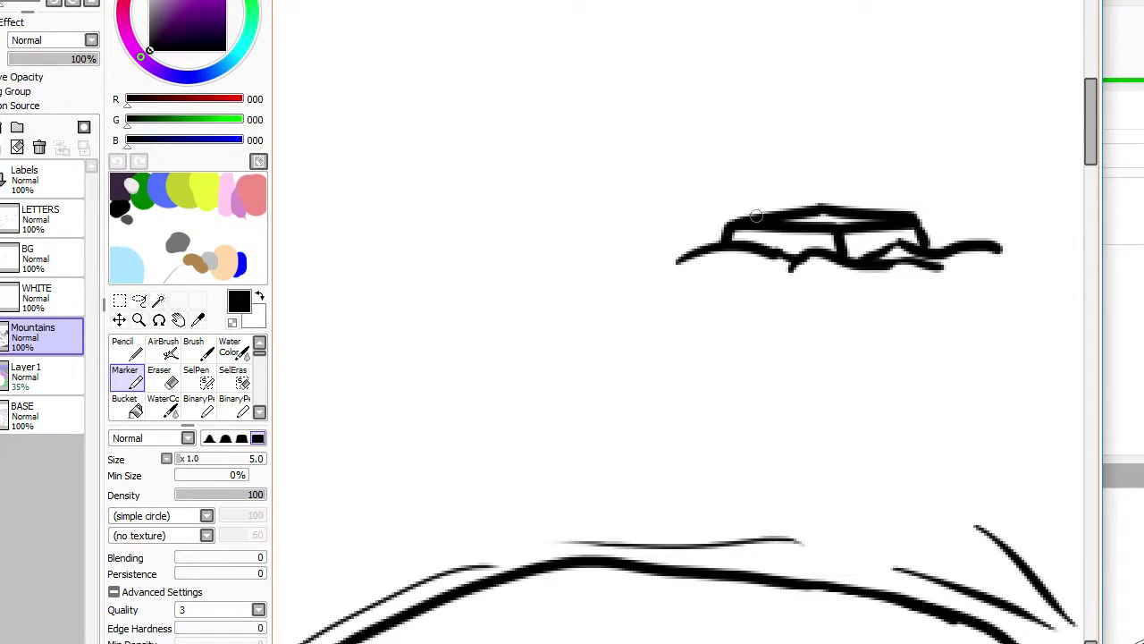
{"action": "scroll", "coordinate": [760, 214], "scroll_direction": "up", "scroll_amount": 1}
{"action": "key", "text": "e"}
{"action": "left_click_drag", "start_coordinate": [840, 203], "coordinate": [871, 200]}
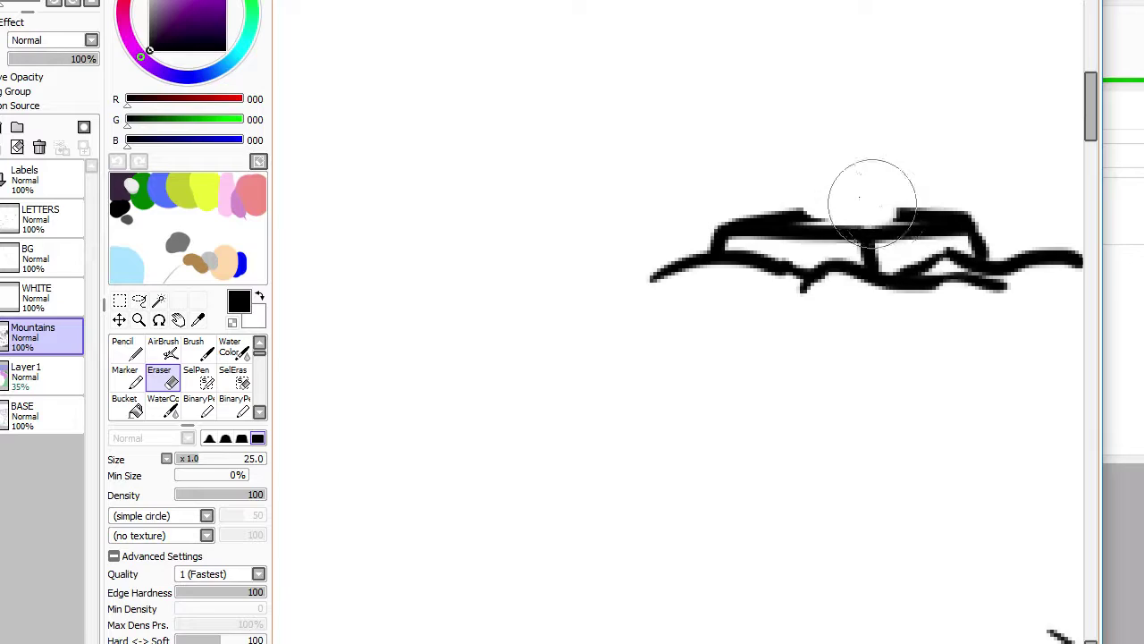
{"action": "key", "text": "n"}
{"action": "key", "text": "ctrl+z"}
{"action": "mouse_move", "coordinate": [804, 216]}
{"action": "left_mouse_down"}
{"action": "mouse_move", "coordinate": [821, 187]}
{"action": "mouse_move", "coordinate": [811, 170]}
{"action": "mouse_move", "coordinate": [856, 172]}
{"action": "mouse_move", "coordinate": [865, 209]}
{"action": "mouse_move", "coordinate": [893, 167]}
{"action": "mouse_move", "coordinate": [921, 211]}
{"action": "left_mouse_up"}
{"action": "left_click_drag", "start_coordinate": [856, 180], "coordinate": [873, 224]}
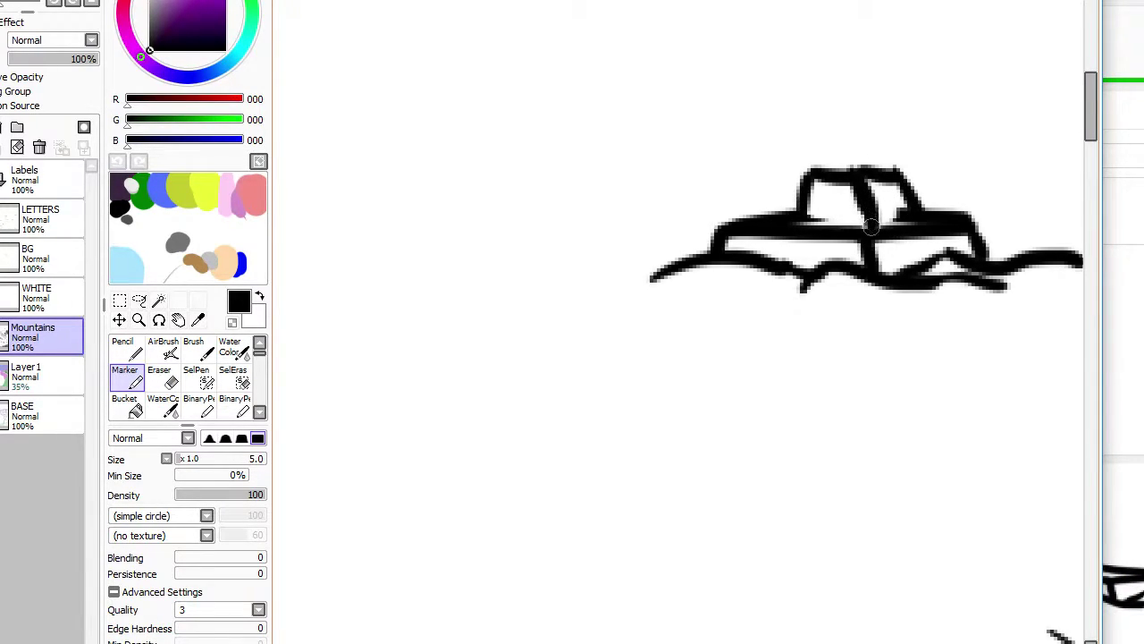
{"action": "left_click_drag", "start_coordinate": [794, 216], "coordinate": [900, 211]}
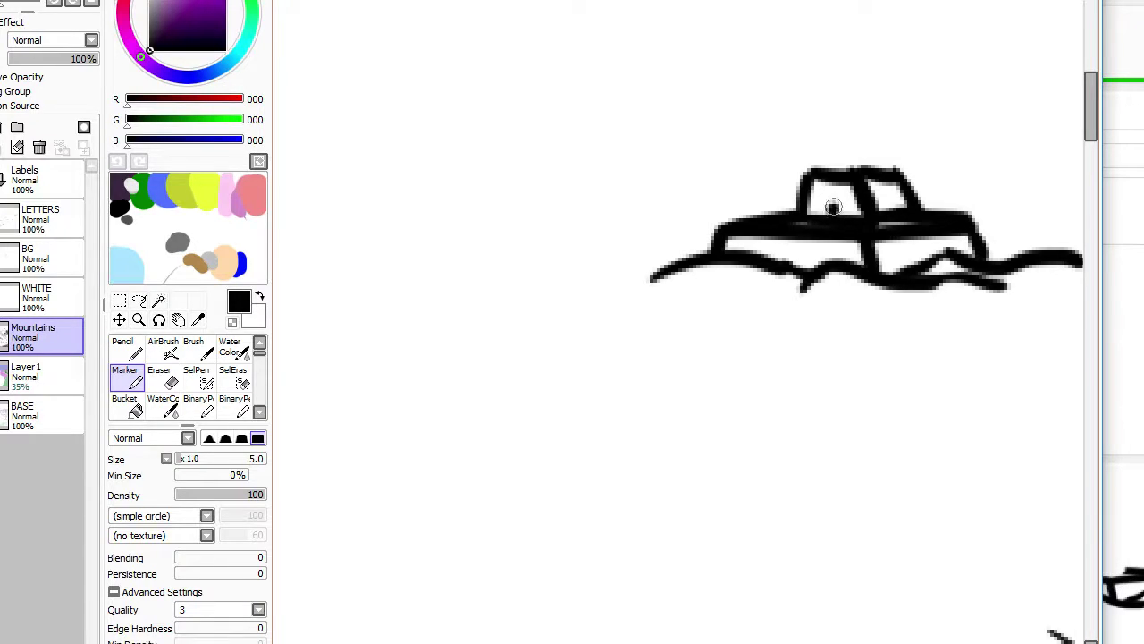
Step: Try large loops around the northeastern forest and its ruined house, undoing each one
{"action": "scroll", "coordinate": [843, 168], "scroll_direction": "down", "scroll_amount": 3}
{"action": "scroll", "coordinate": [841, 166], "scroll_direction": "down", "scroll_amount": 1}
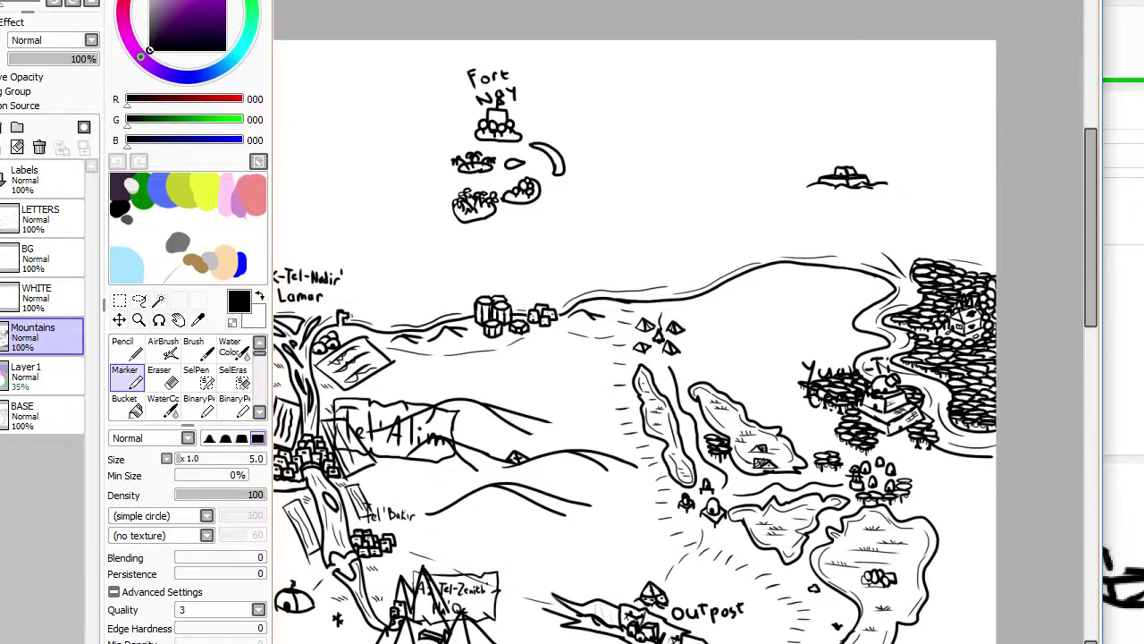
{"action": "scroll", "coordinate": [434, 74], "scroll_direction": "up", "scroll_amount": 2}
{"action": "scroll", "coordinate": [551, 147], "scroll_direction": "down", "scroll_amount": 3}
{"action": "scroll", "coordinate": [880, 254], "scroll_direction": "up", "scroll_amount": 2}
{"action": "scroll", "coordinate": [877, 255], "scroll_direction": "up", "scroll_amount": 1}
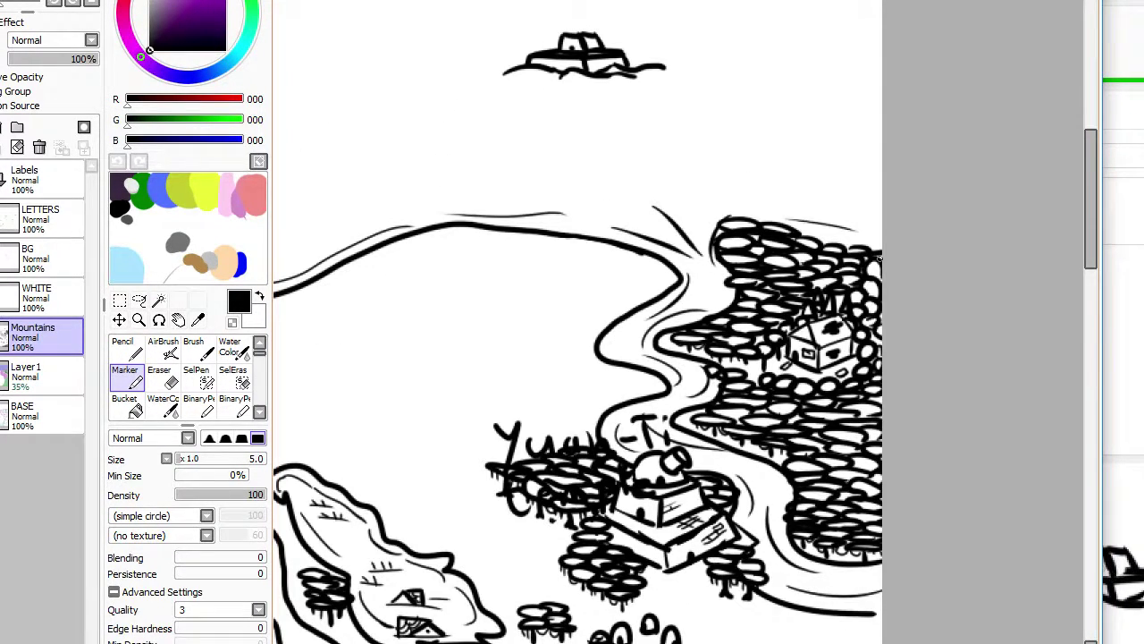
{"action": "left_click_drag", "start_coordinate": [849, 348], "coordinate": [632, 375]}
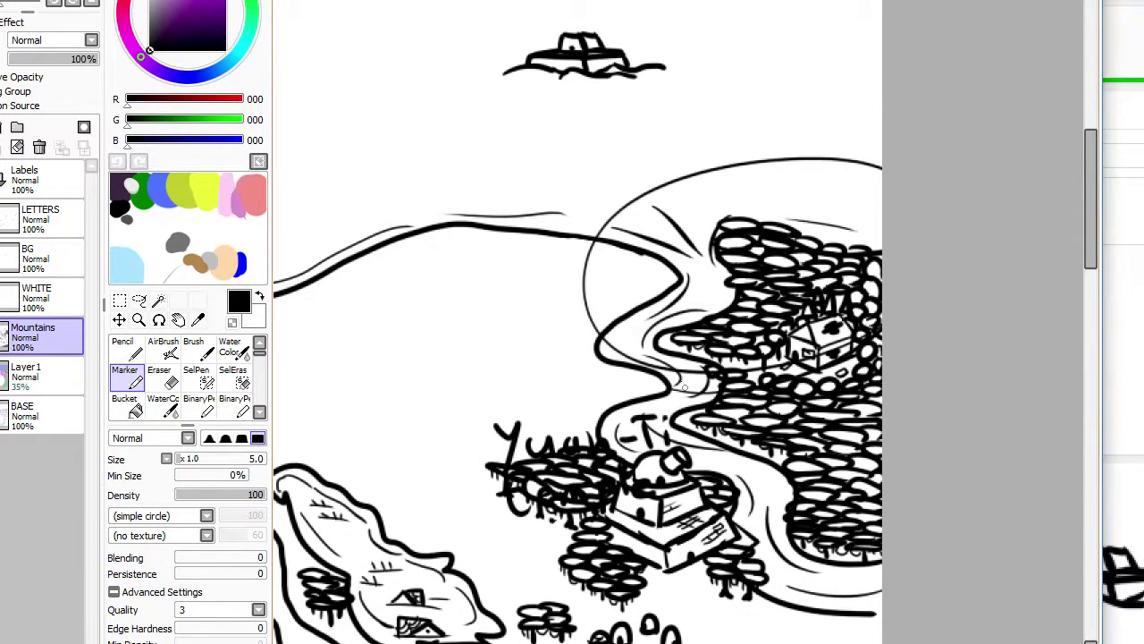
{"action": "key", "text": "ctrl+z"}
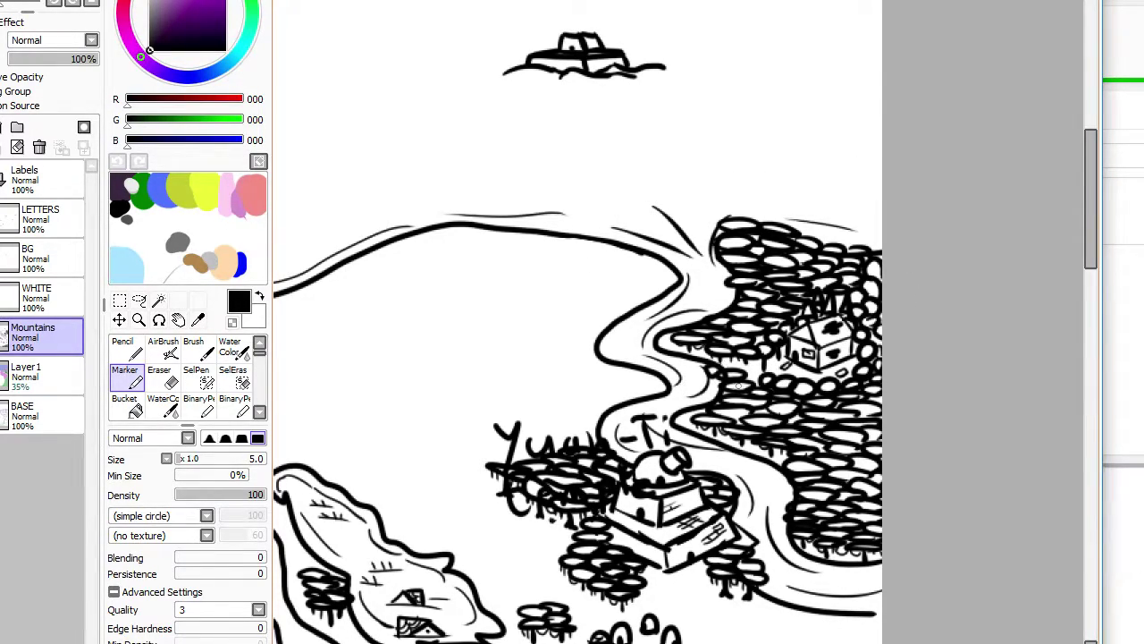
{"action": "mouse_move", "coordinate": [762, 463]}
{"action": "left_mouse_down"}
{"action": "mouse_move", "coordinate": [670, 240]}
{"action": "mouse_move", "coordinate": [767, 259]}
{"action": "left_mouse_up"}
{"action": "key", "text": "ctrl+z"}
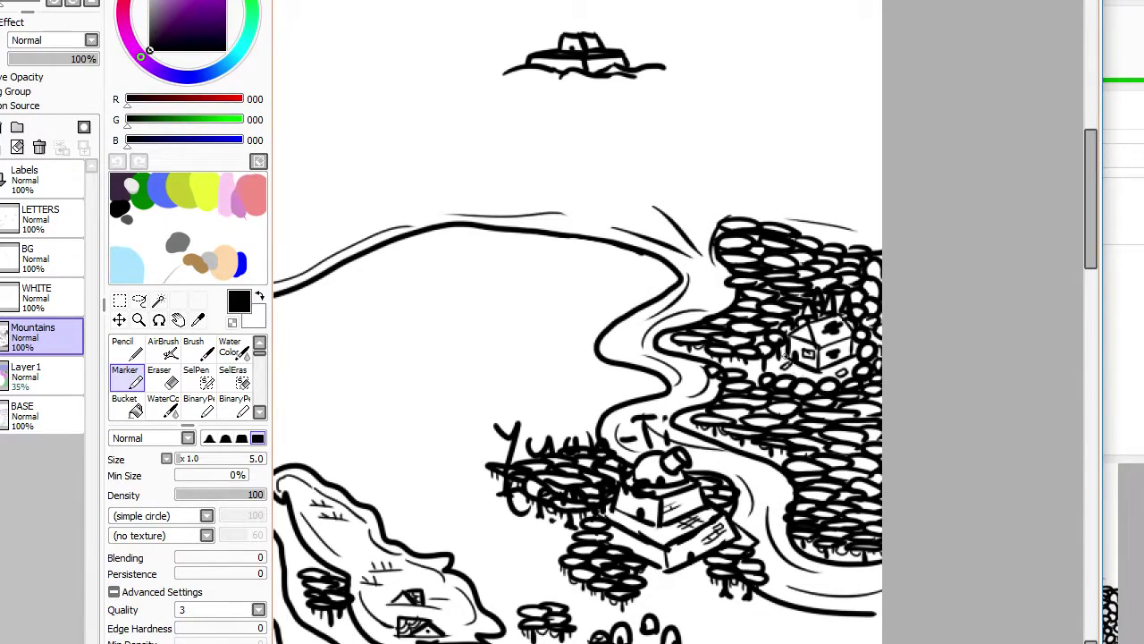
Step: Try strokes around the swamp lakes and domed huts south of the forest, undoing each one
{"action": "scroll", "coordinate": [577, 321], "scroll_direction": "down", "scroll_amount": 1}
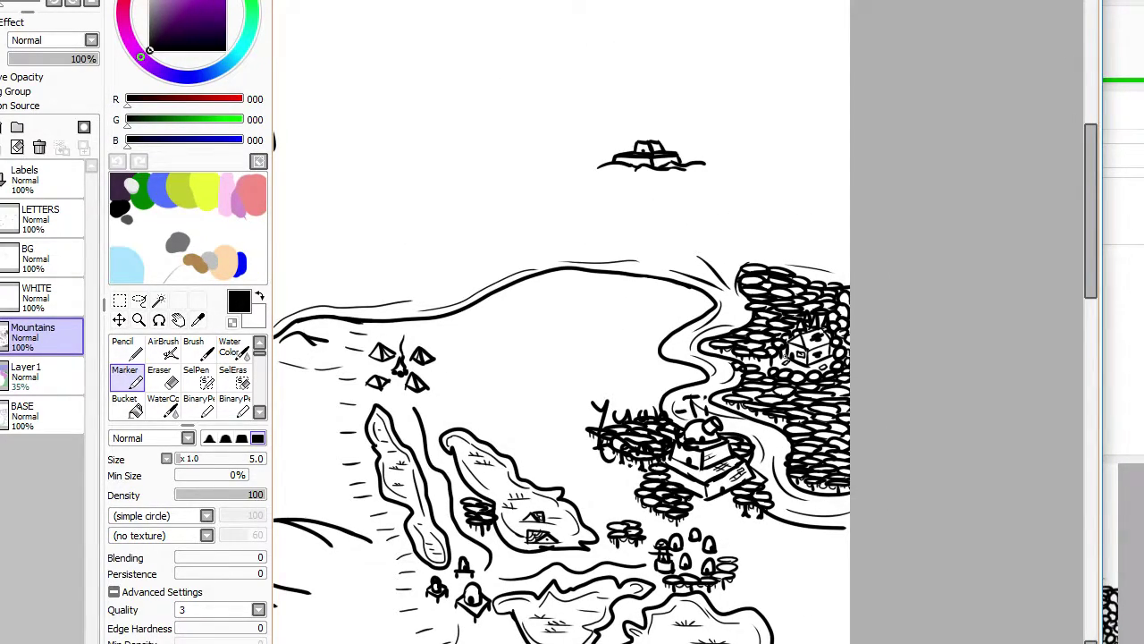
{"action": "scroll", "coordinate": [787, 366], "scroll_direction": "up", "scroll_amount": 1}
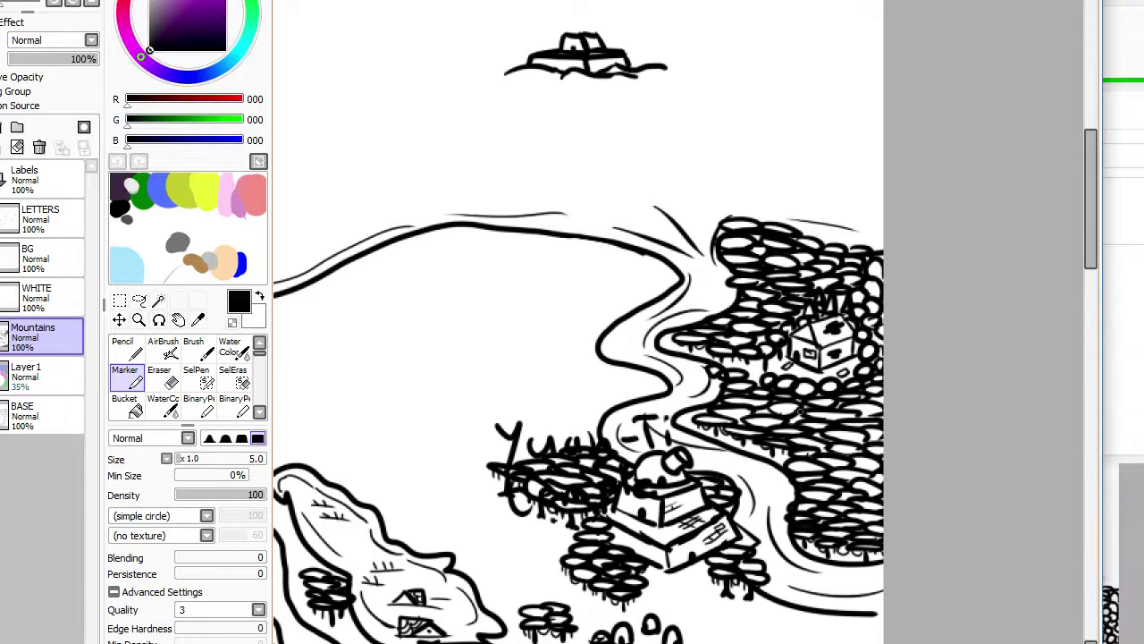
{"action": "scroll", "coordinate": [766, 599], "scroll_direction": "up", "scroll_amount": 1}
{"action": "scroll", "coordinate": [766, 600], "scroll_direction": "down", "scroll_amount": 6}
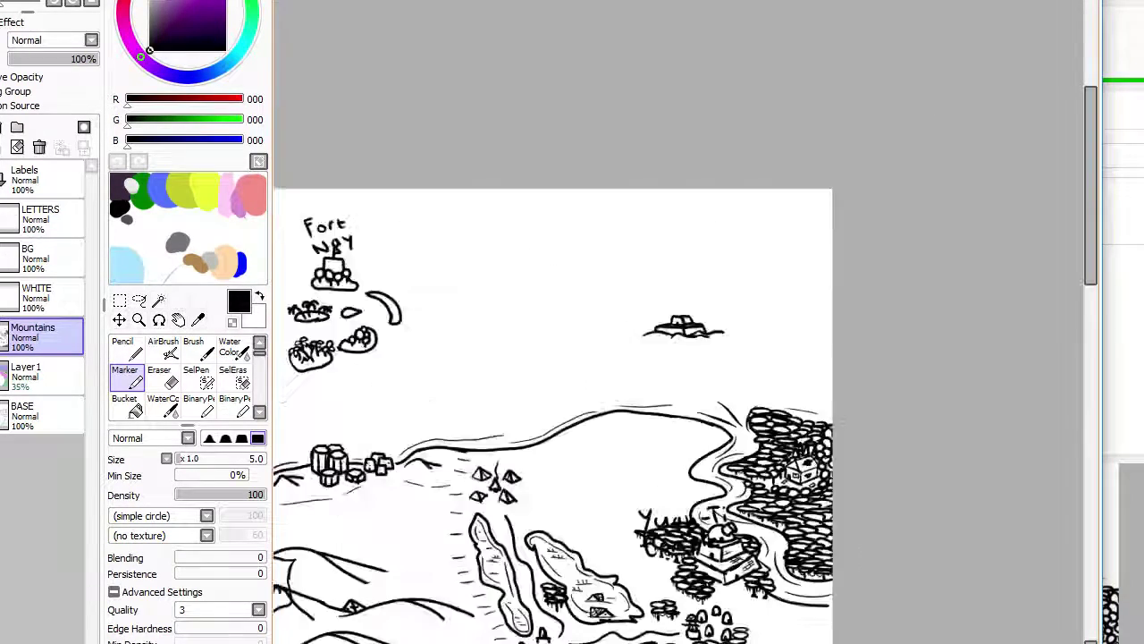
{"action": "scroll", "coordinate": [742, 536], "scroll_direction": "up", "scroll_amount": 2}
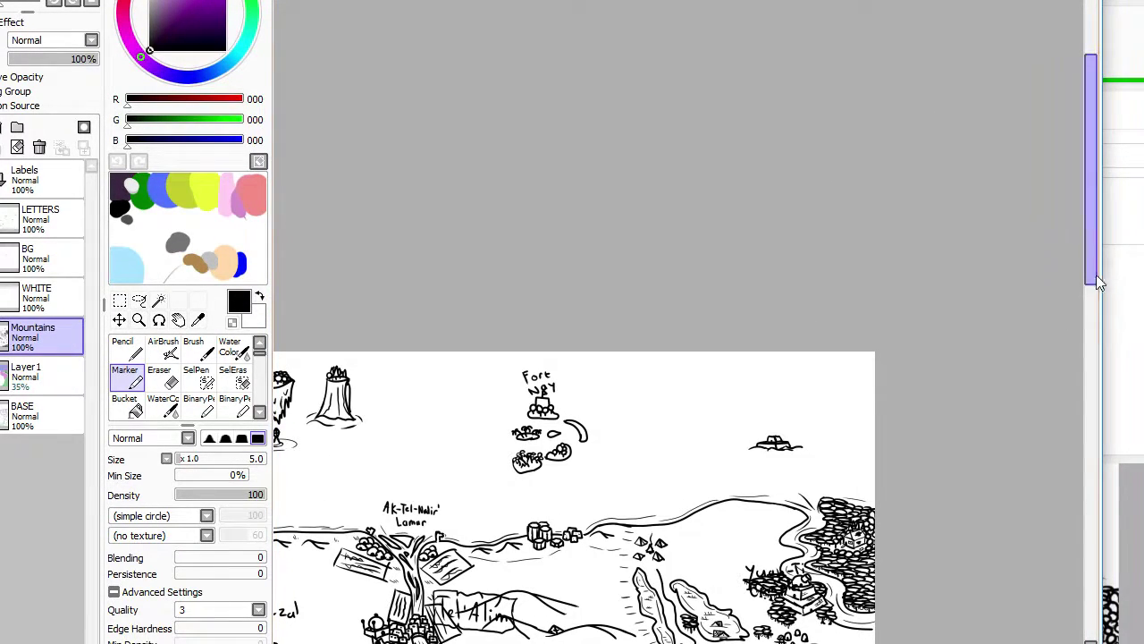
{"action": "left_click_drag", "start_coordinate": [1096, 274], "coordinate": [1088, 353]}
{"action": "scroll", "coordinate": [735, 376], "scroll_direction": "up", "scroll_amount": 2}
{"action": "scroll", "coordinate": [735, 375], "scroll_direction": "up", "scroll_amount": 1}
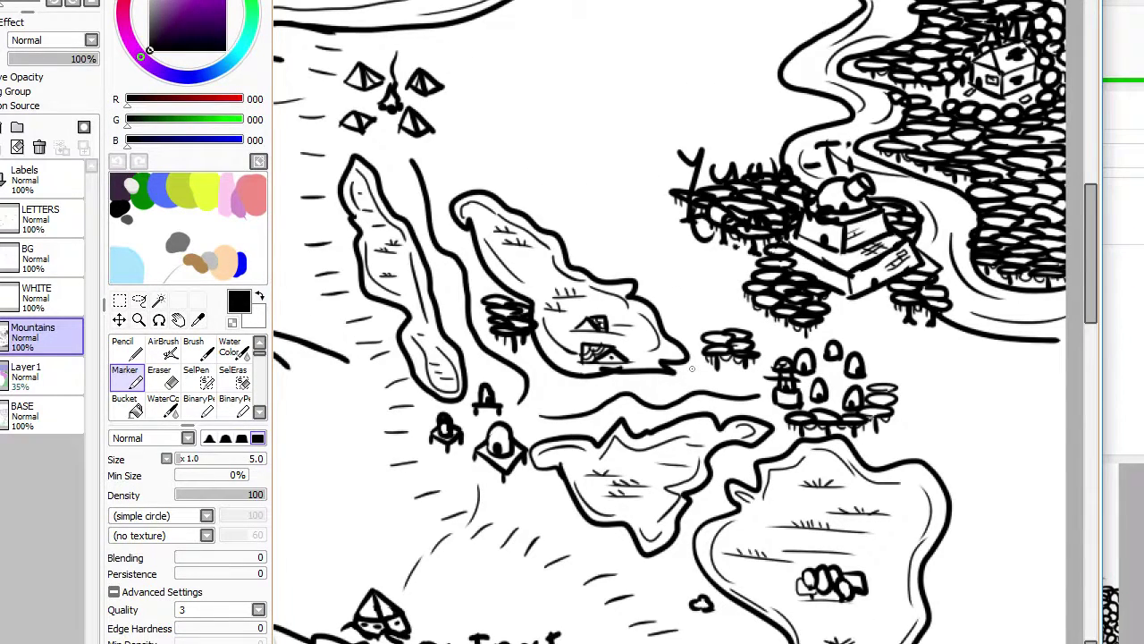
{"action": "scroll", "coordinate": [692, 369], "scroll_direction": "up", "scroll_amount": 1}
{"action": "mouse_move", "coordinate": [367, 525]}
{"action": "left_mouse_down"}
{"action": "mouse_move", "coordinate": [318, 434]}
{"action": "mouse_move", "coordinate": [533, 481]}
{"action": "mouse_move", "coordinate": [362, 516]}
{"action": "mouse_move", "coordinate": [347, 479]}
{"action": "left_mouse_up"}
{"action": "key", "text": "ctrl+z"}
{"action": "mouse_move", "coordinate": [599, 384]}
{"action": "left_mouse_down"}
{"action": "mouse_move", "coordinate": [580, 297]}
{"action": "mouse_move", "coordinate": [517, 360]}
{"action": "left_mouse_up"}
{"action": "key", "text": "ctrl+z"}
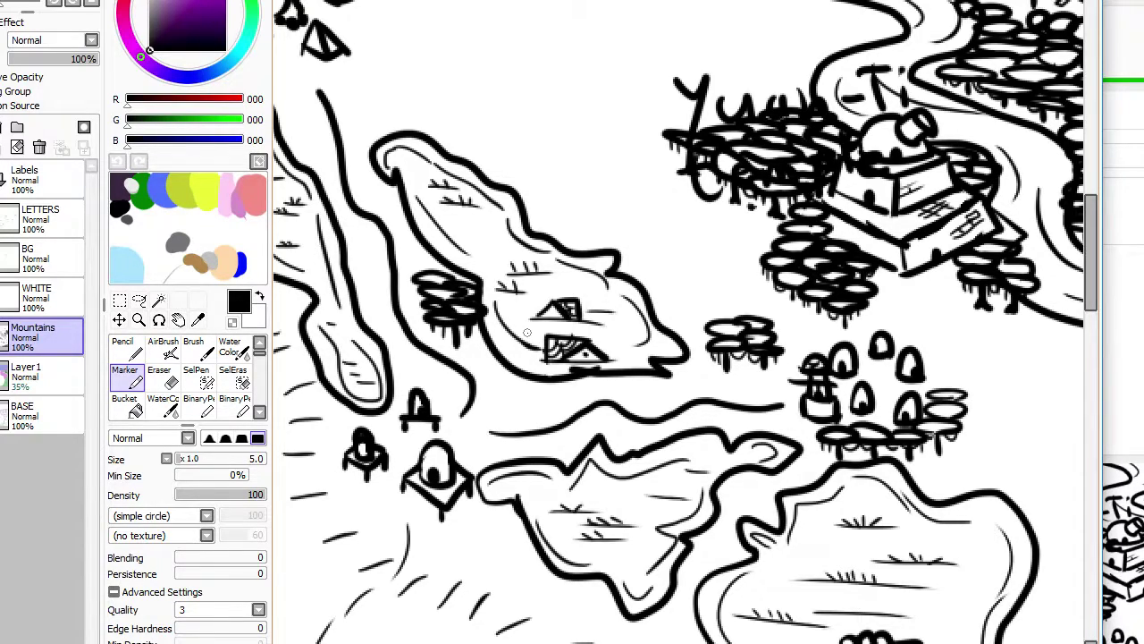
Step: Switch to Open Broadcaster Software
{"action": "scroll", "coordinate": [527, 333], "scroll_direction": "down", "scroll_amount": 2}
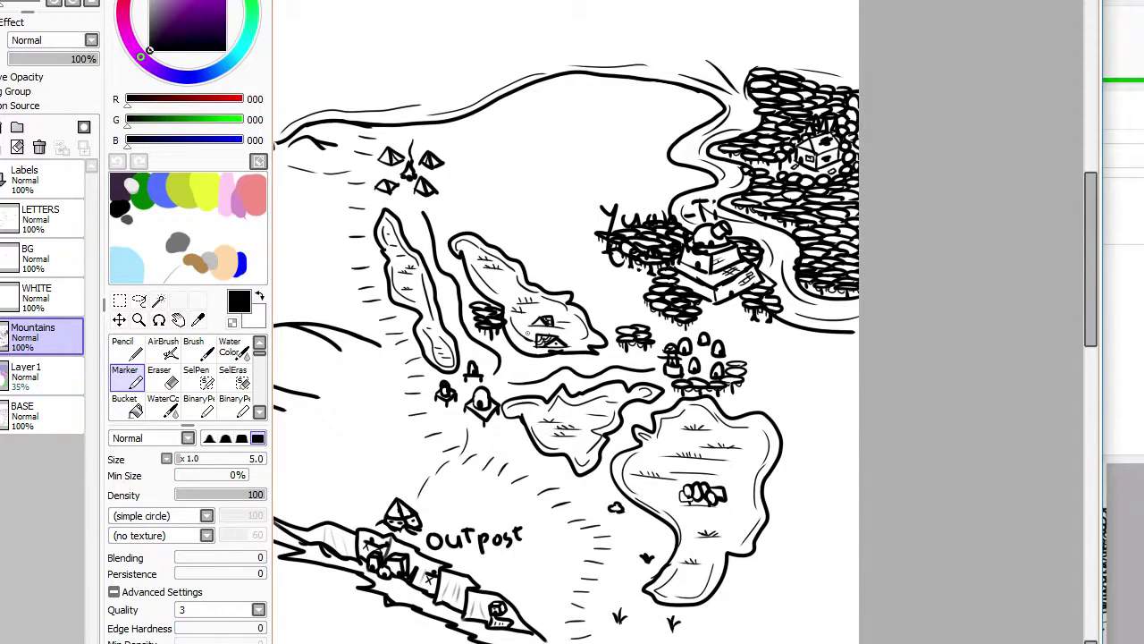
{"action": "scroll", "coordinate": [527, 332], "scroll_direction": "up", "scroll_amount": 3}
{"action": "scroll", "coordinate": [527, 333], "scroll_direction": "down", "scroll_amount": 1}
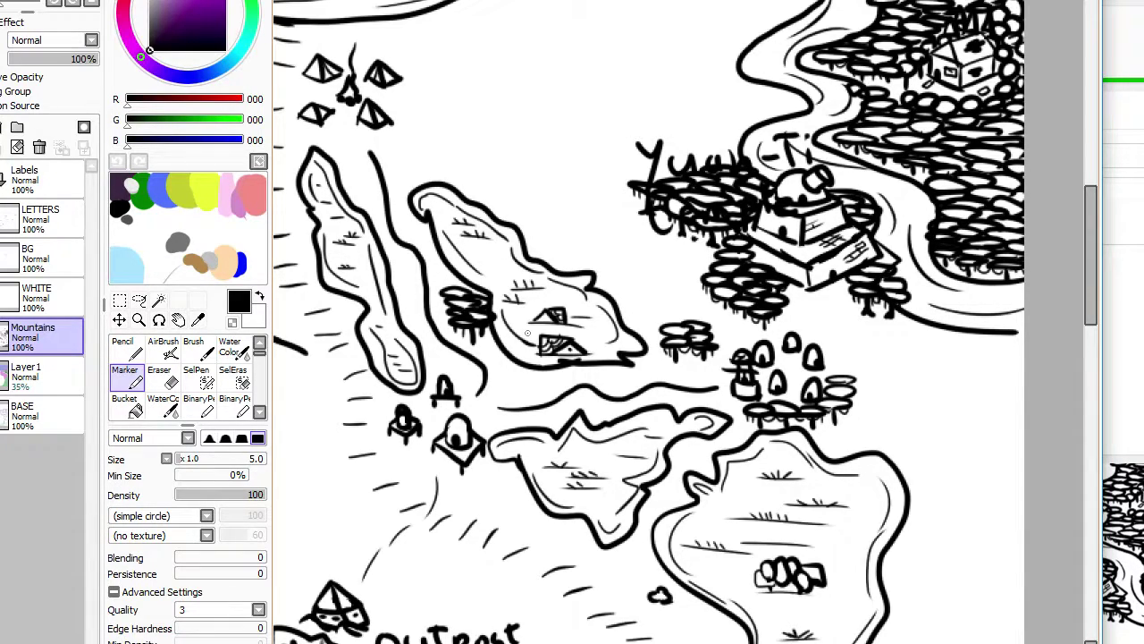
{"action": "key", "text": "alt+Tab"}
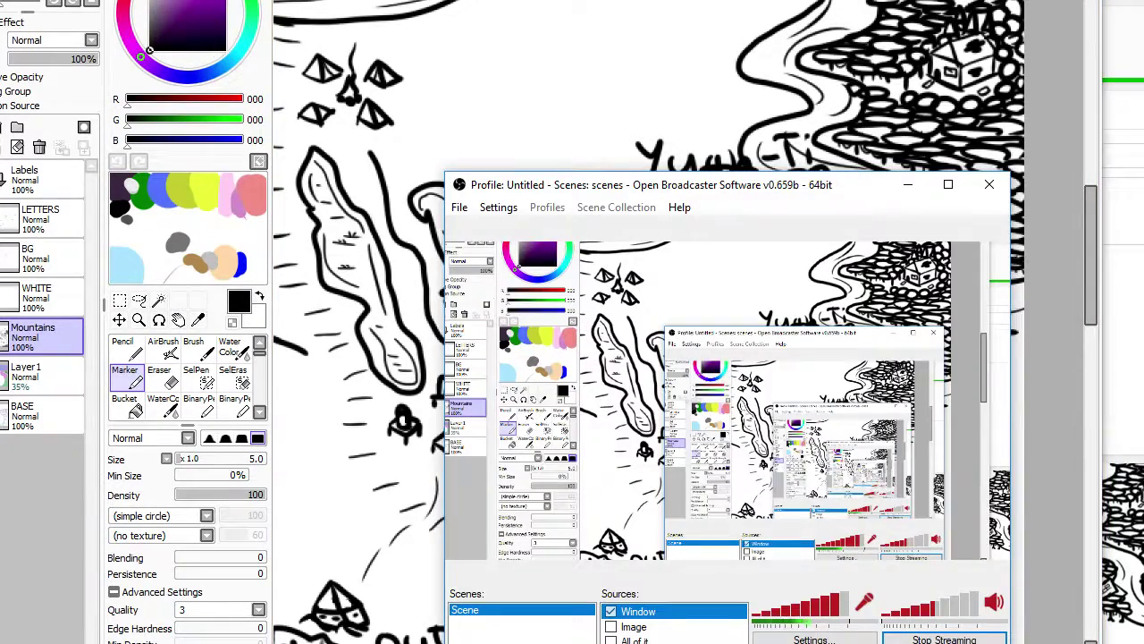